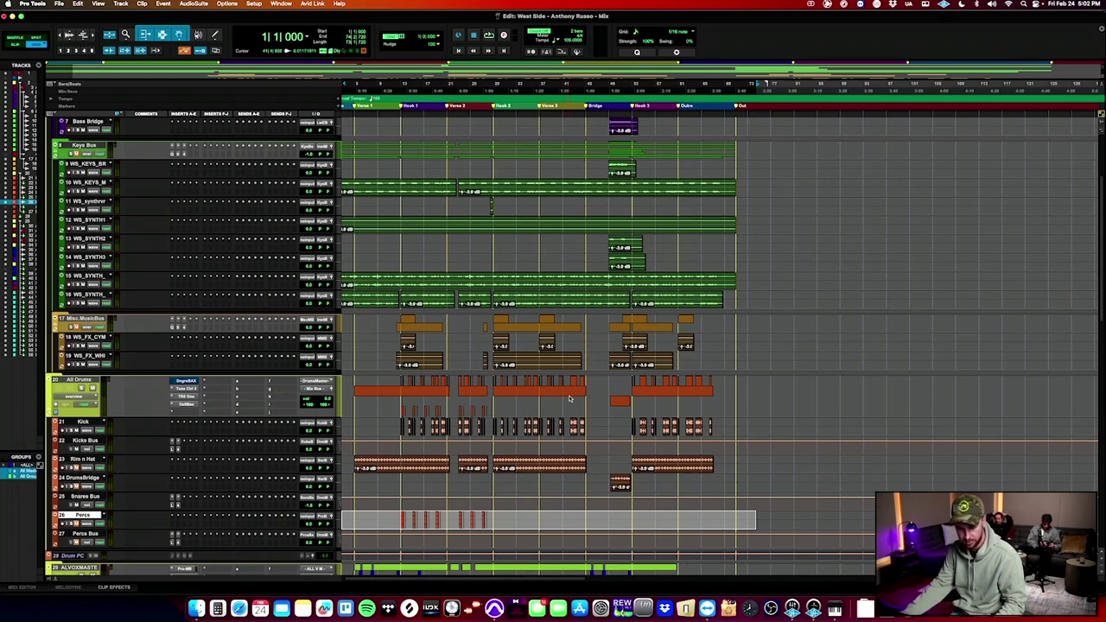
Select the passage from the start of Verse 1 to the start of Verse 3 on the Low End Bus and Bass Main tracks.
key(t)
key(t)
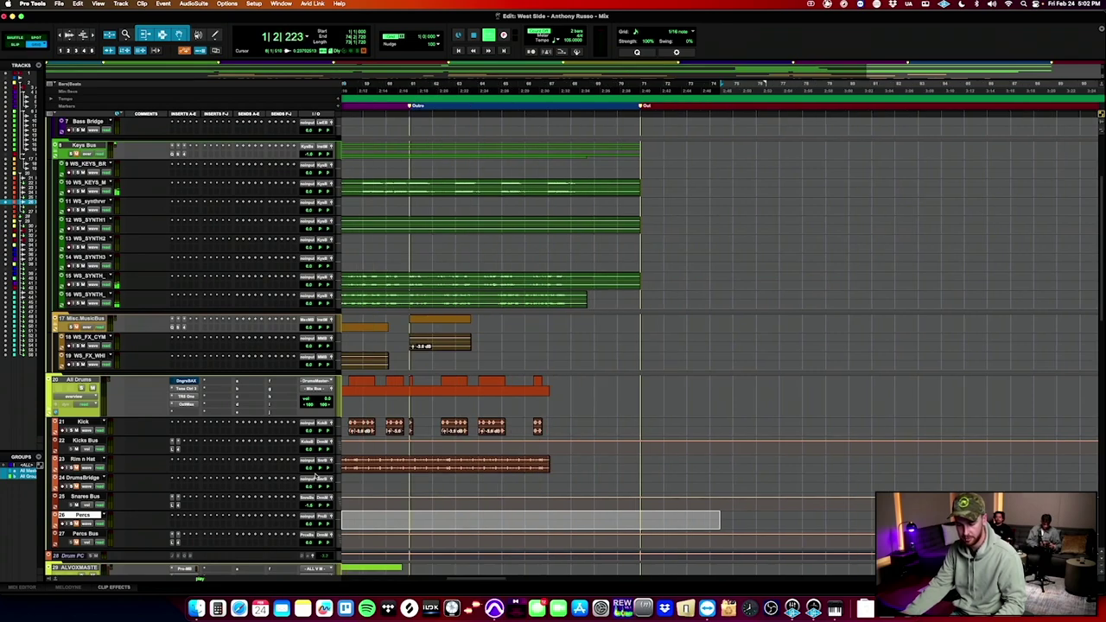
scroll(316, 479, left, 10)
scroll(316, 478, down, 3)
scroll(375, 404, up, 5)
scroll(381, 172, left, 5)
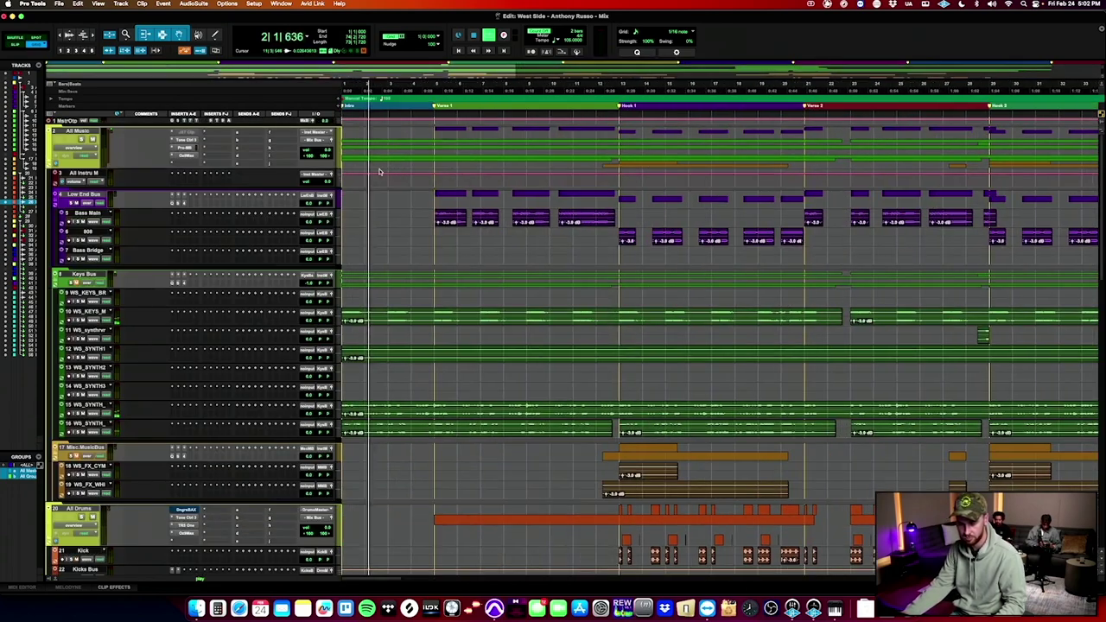
click(431, 197)
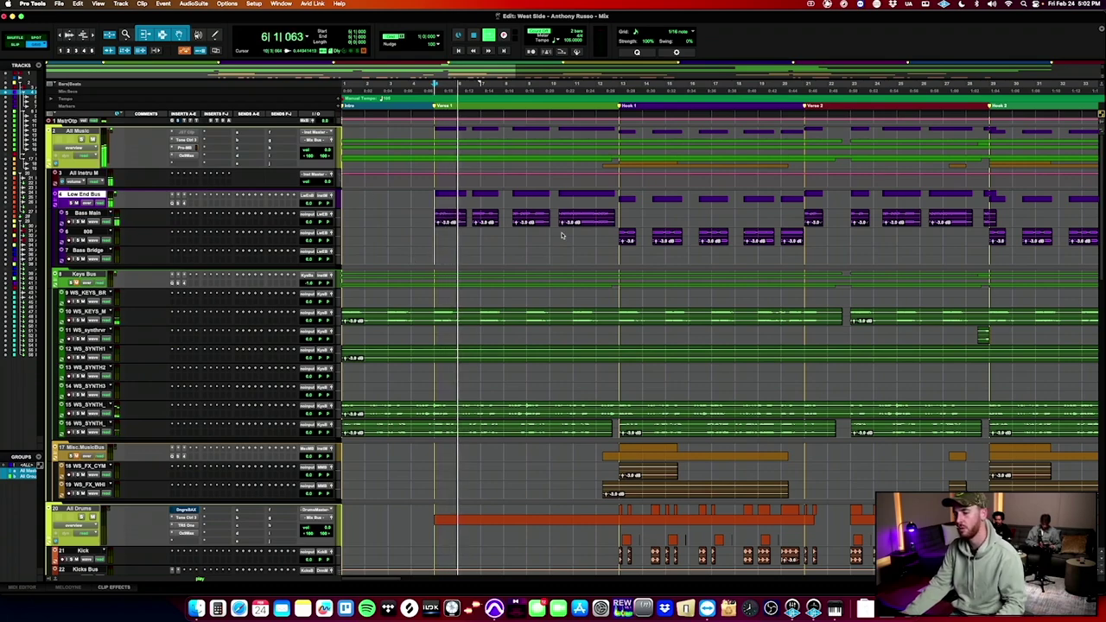
scroll(892, 205, right, 3)
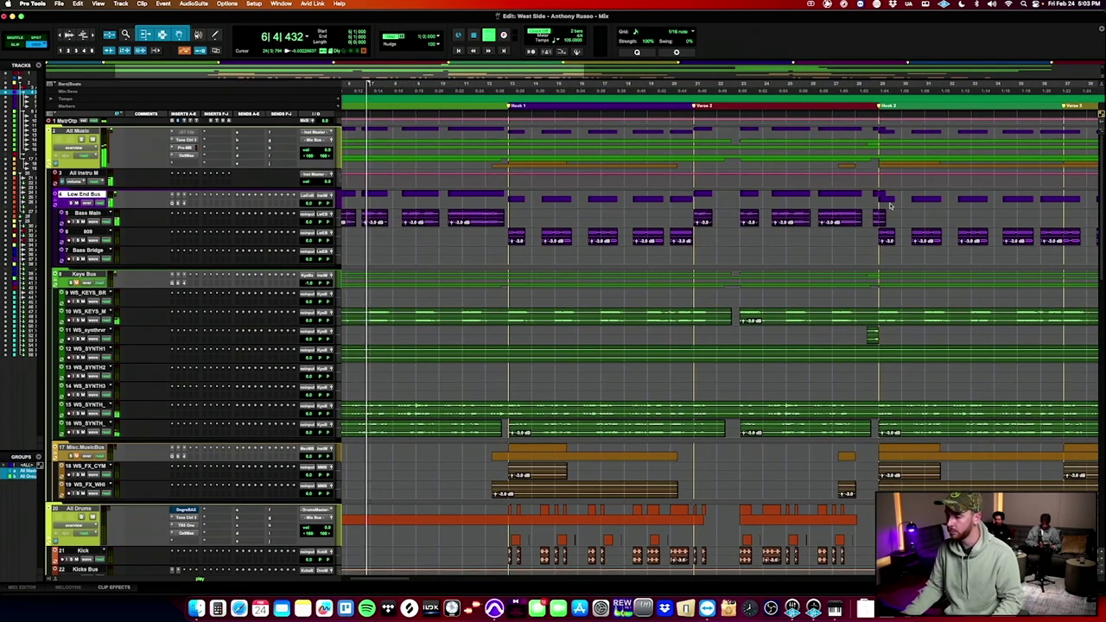
key(r)
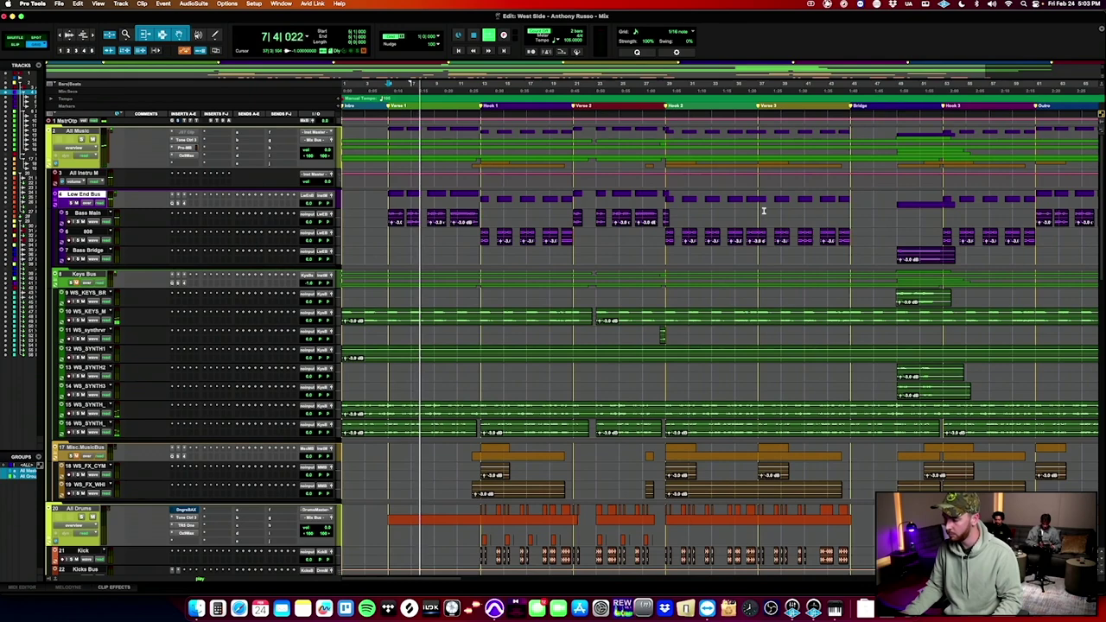
shift+click(760, 210)
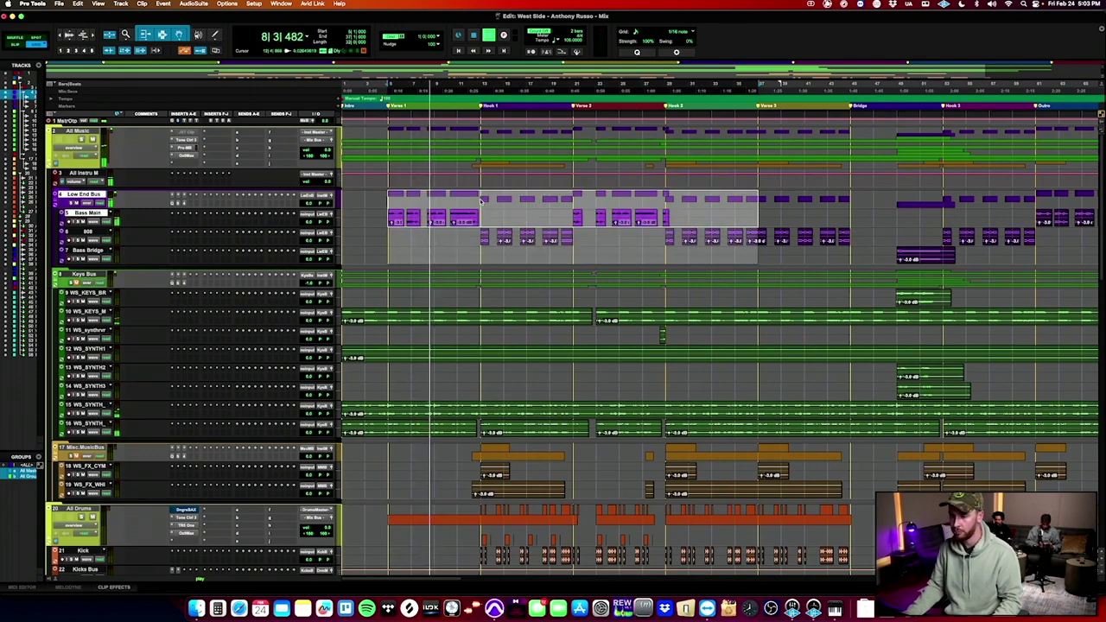
Insert the MAGICFLOW (mono) plug-in in the first insert slot of the Lead vocal track.
scroll(169, 495, down, 8)
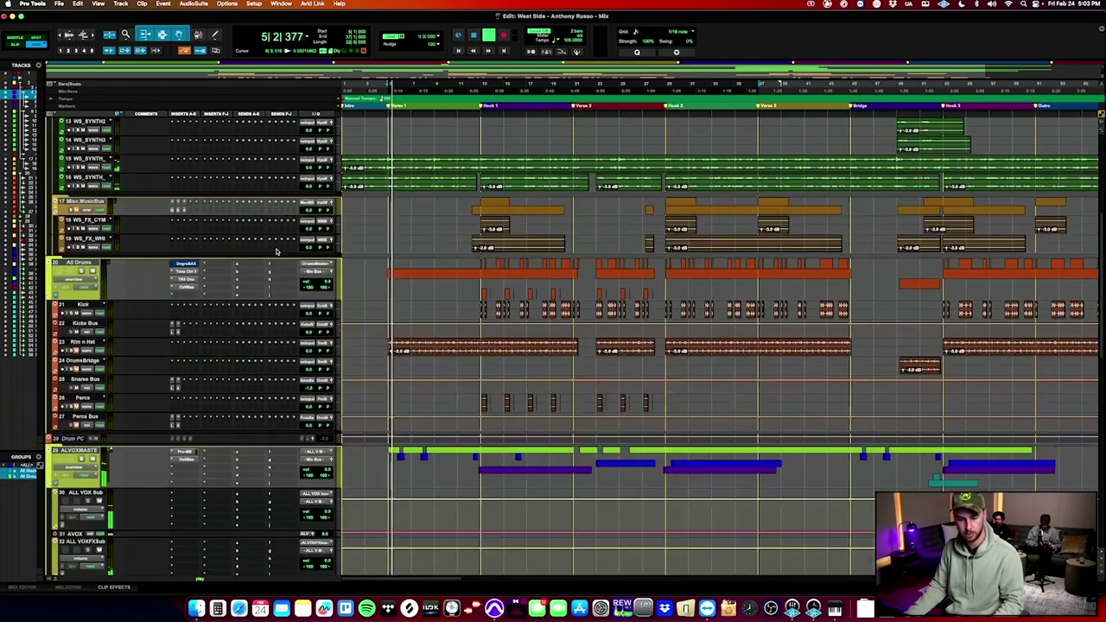
scroll(169, 495, down, 3)
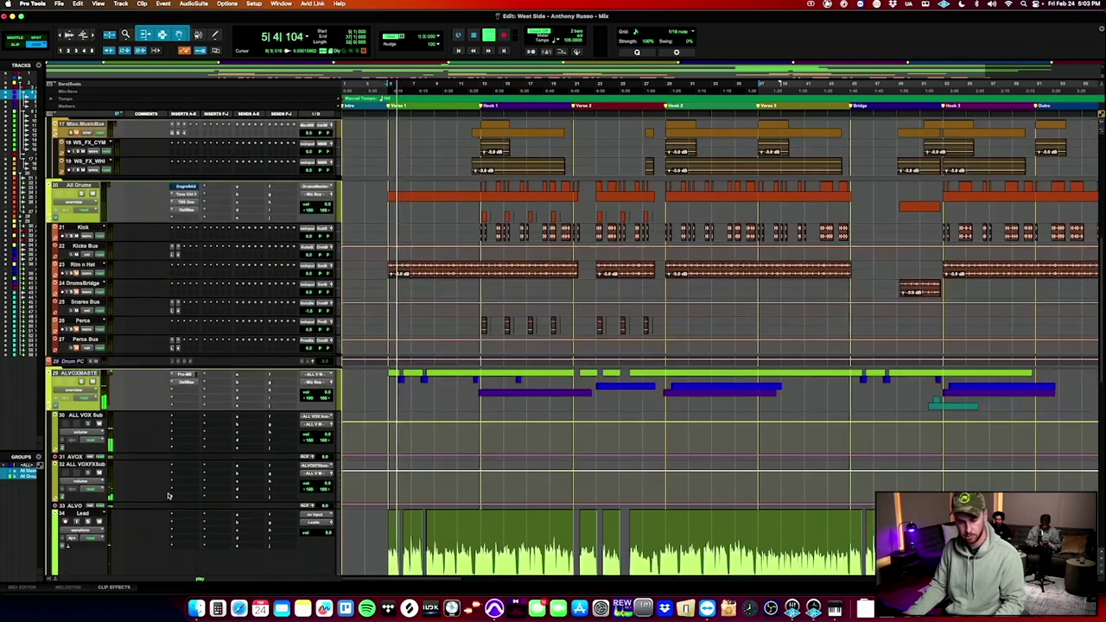
click(185, 375)
click(188, 377)
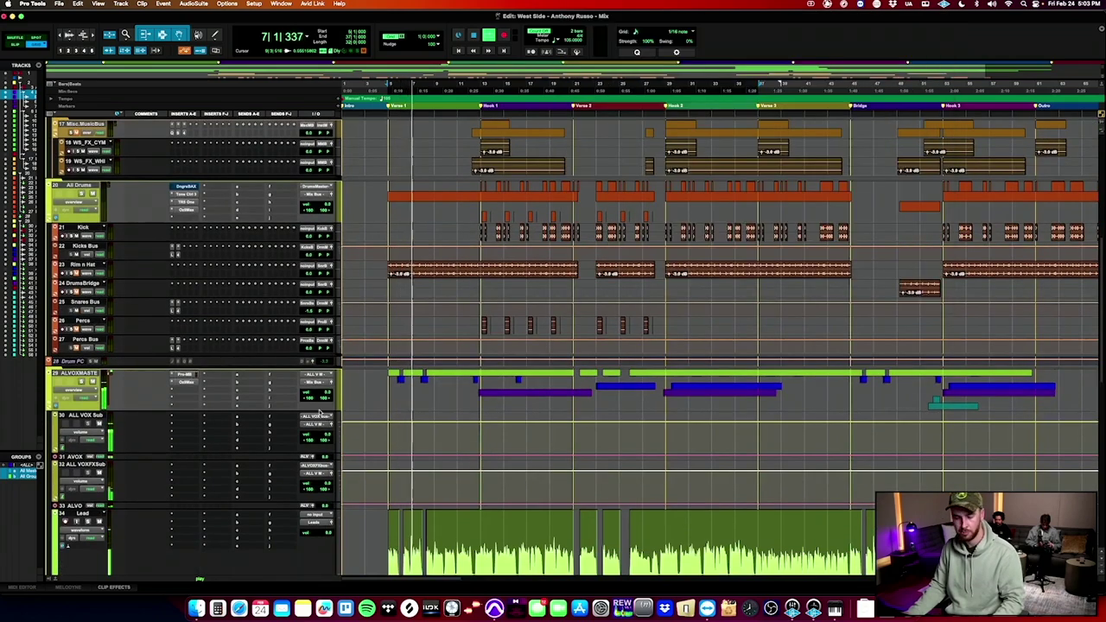
scroll(190, 378, down, 5)
click(179, 315)
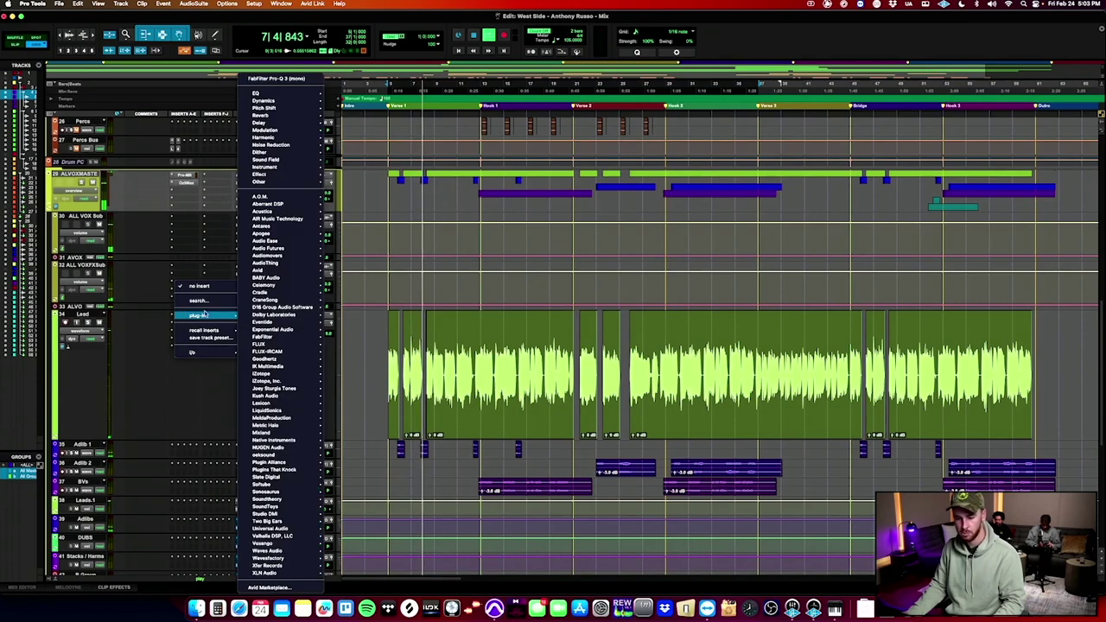
click(195, 302)
click(194, 303)
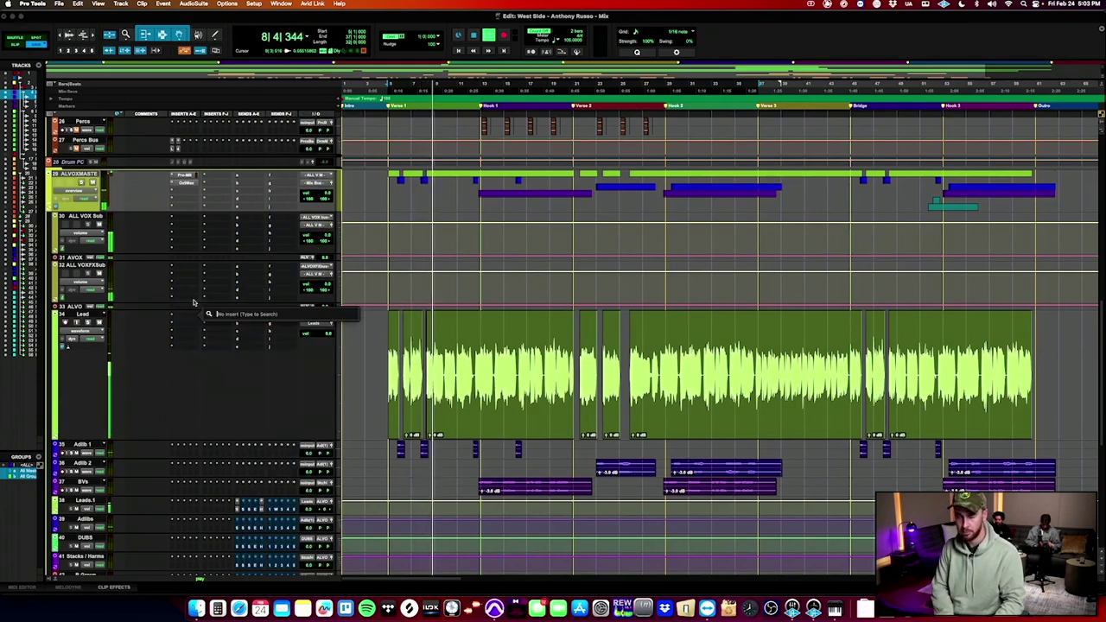
text(magic)
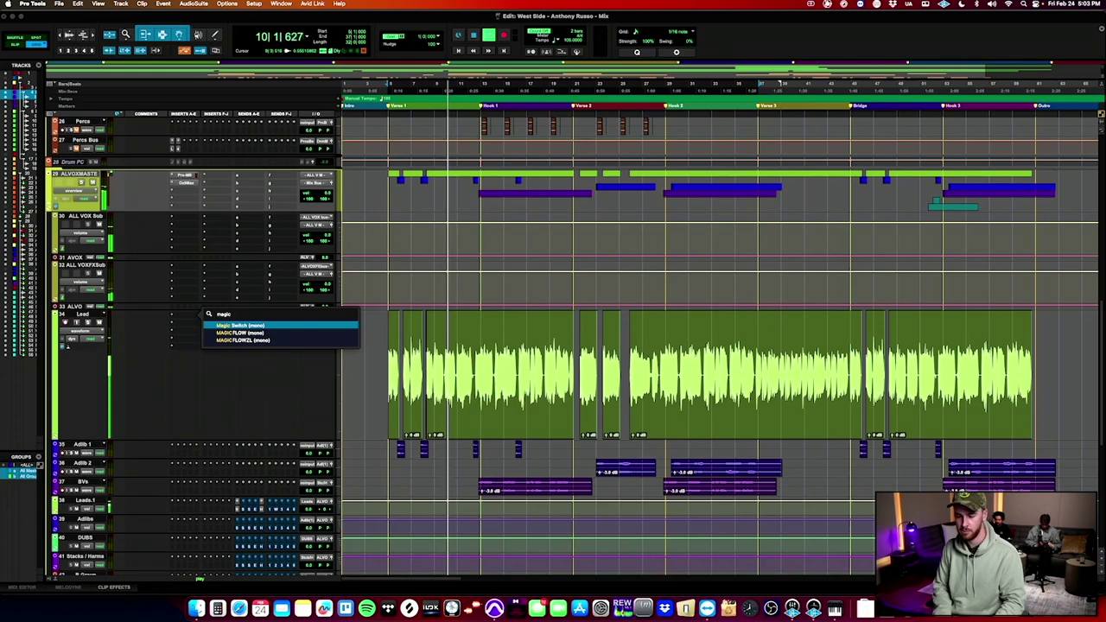
key(Down)
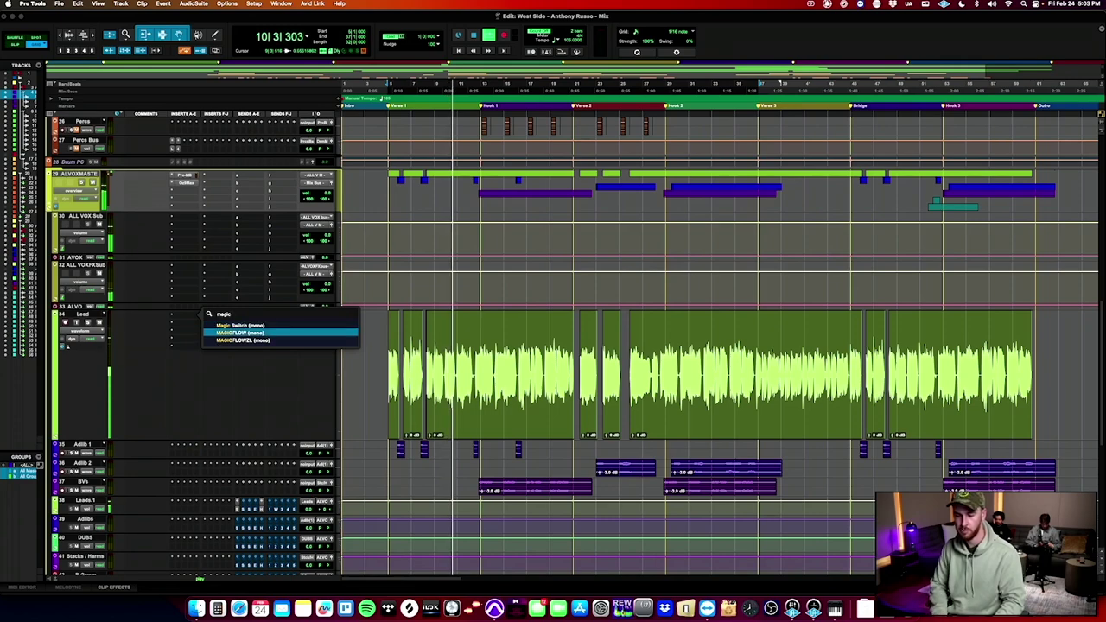
key(Return)
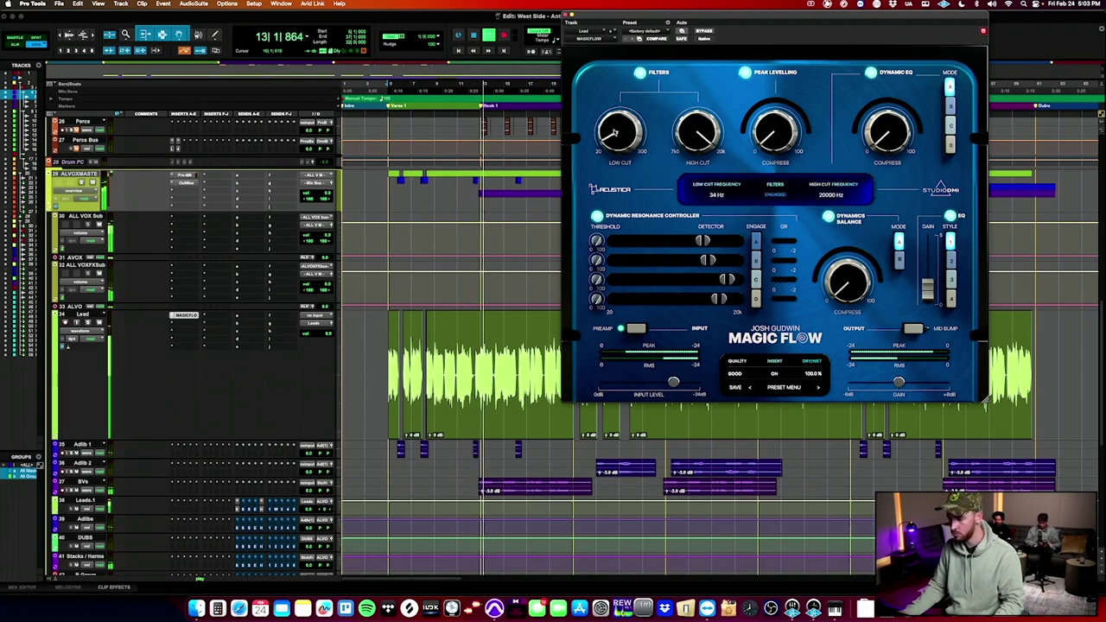
Raise Magic Flow's low cut to 52 Hz and mute the Adlibs, DUBS, Stacks / Harms and B Group tracks.
drag(614, 137, 615, 122)
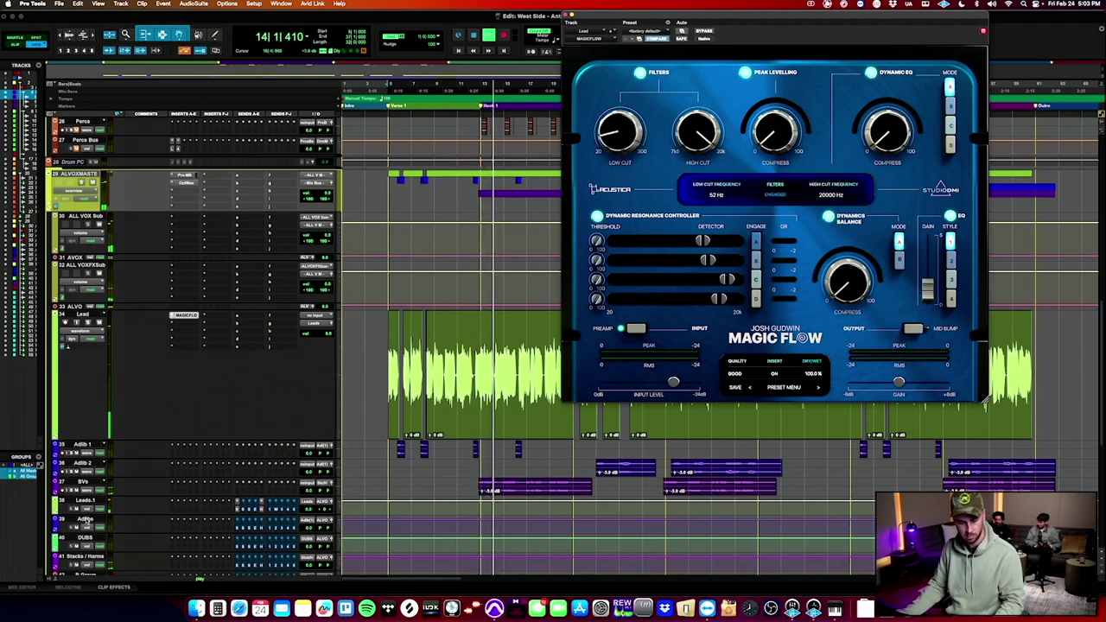
click(87, 519)
scroll(85, 523, down, 2)
shift+click(78, 537)
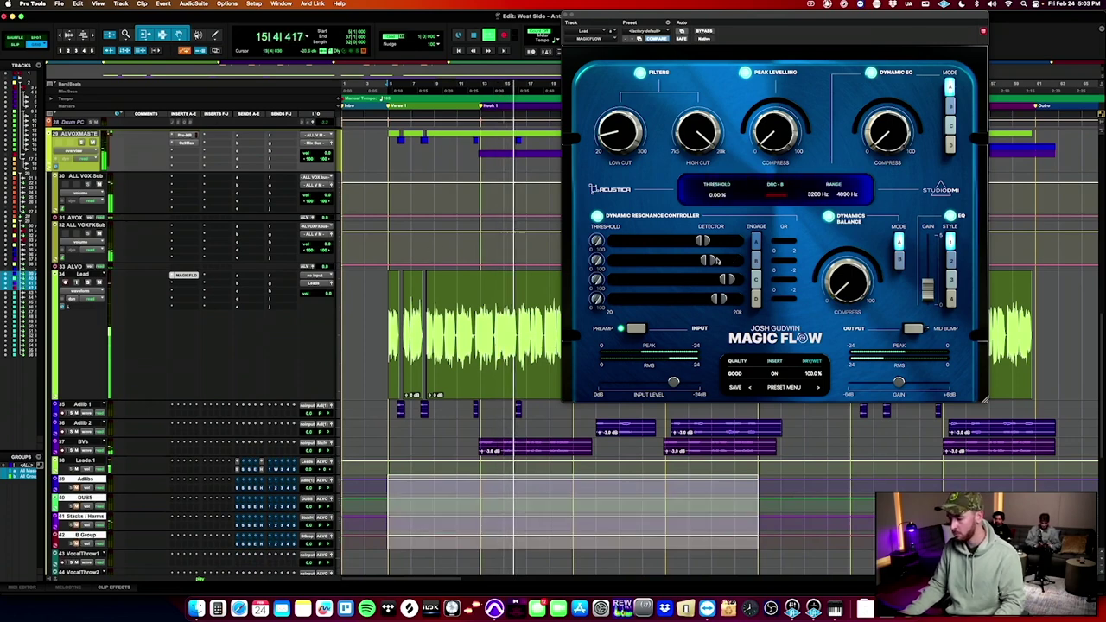
Set Magic Flow's low cut to 110 Hz and its high cut to about 15395 Hz.
drag(628, 140, 628, 127)
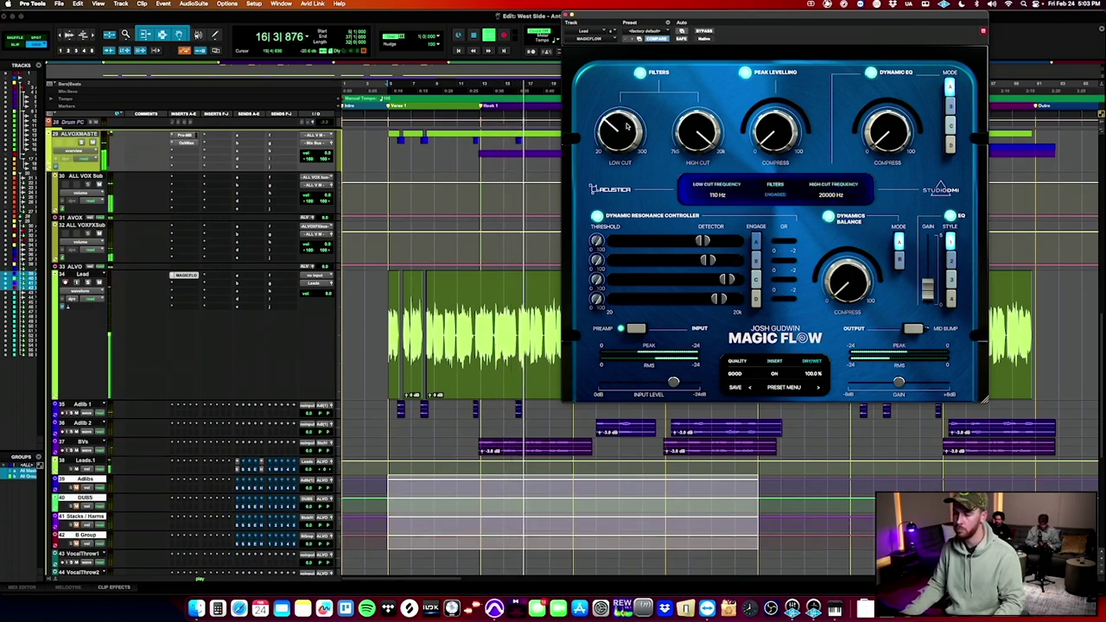
mouse_move(708, 131)
mouse_down()
mouse_move(700, 163)
mouse_move(703, 141)
mouse_up()
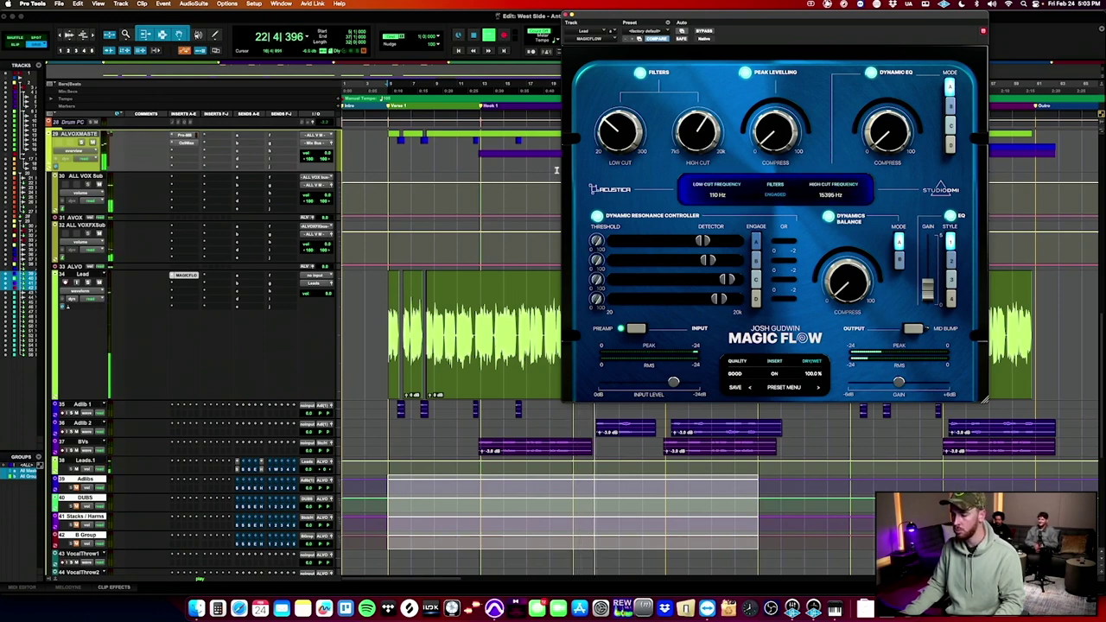
Shift Magic Flow to the Lead track's second insert slot and insert Weiss Deess (mono) ahead of it.
click(183, 280)
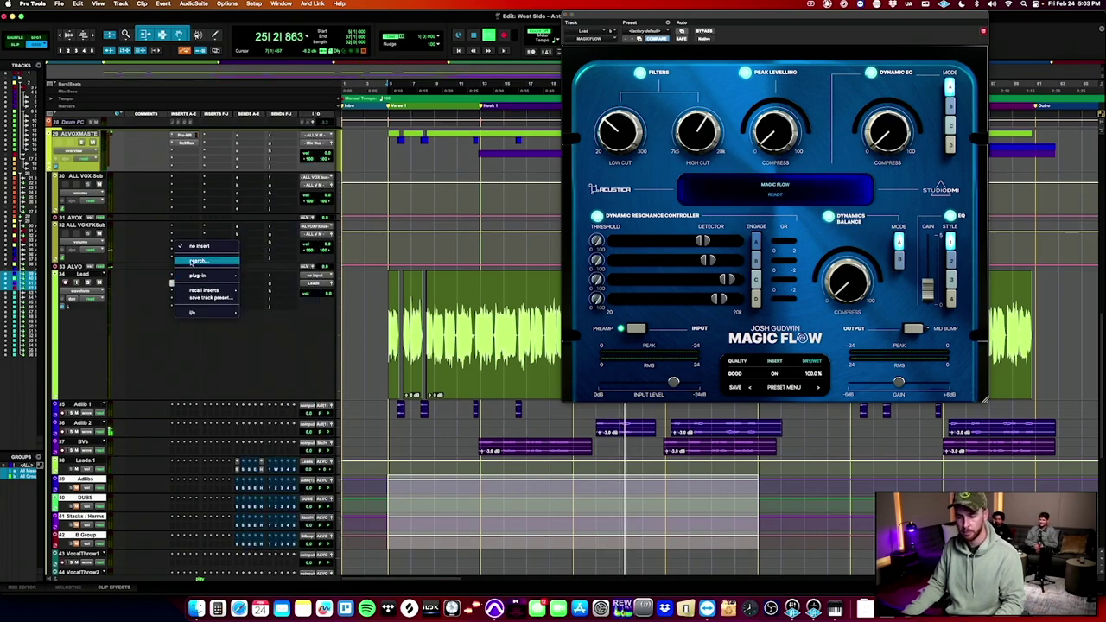
click(192, 261)
text(we)
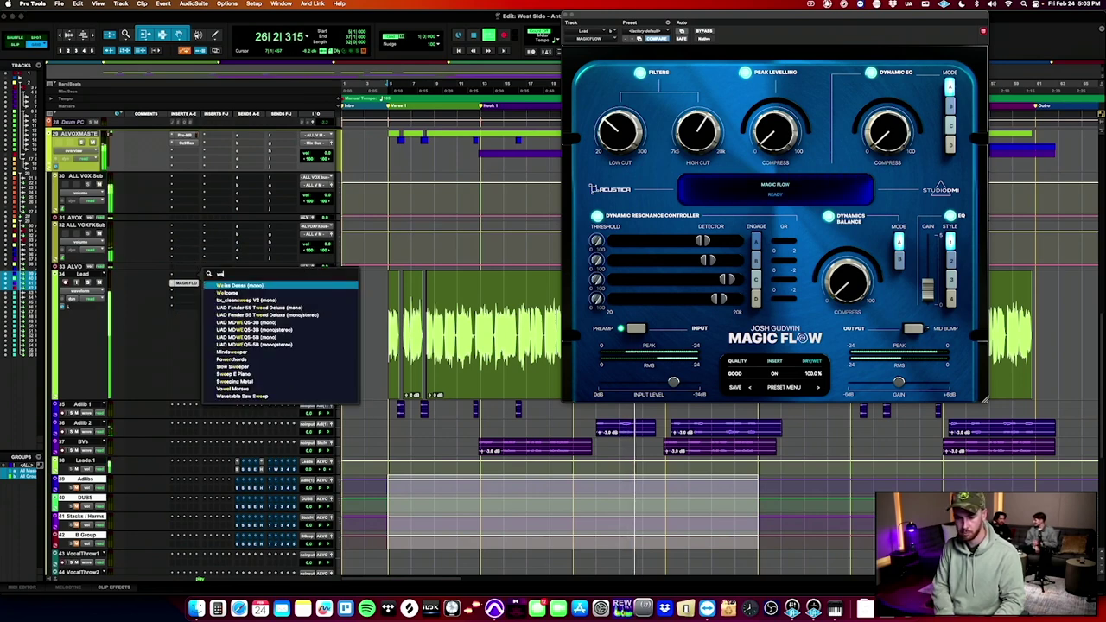
text(iss)
key(Return)
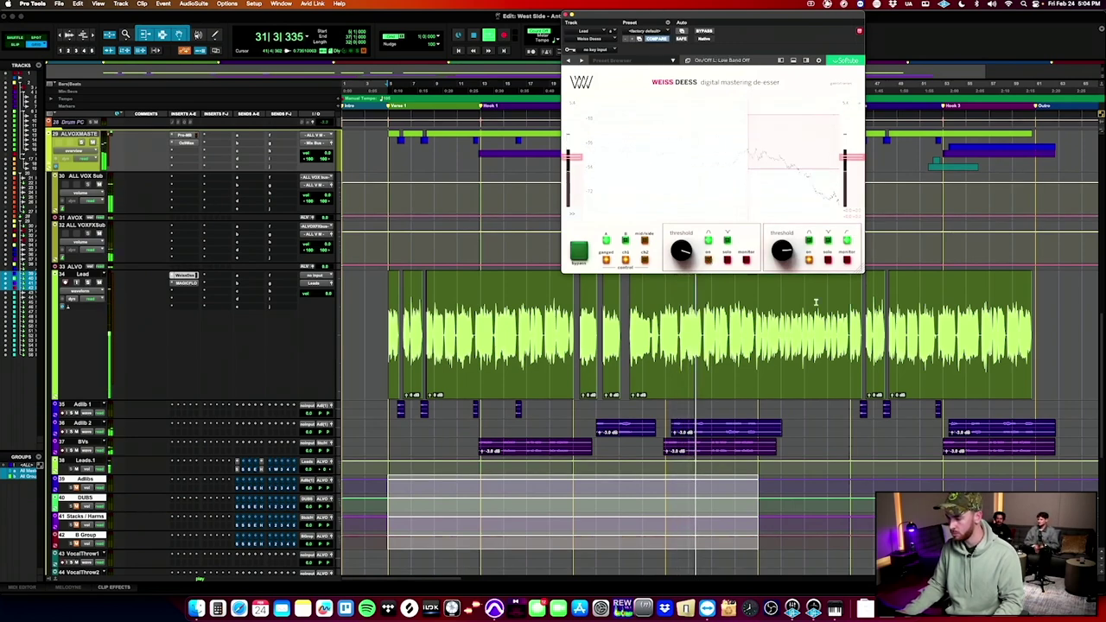
Enable the Weiss de-esser's low band, widen it around 5.6 kHz, and set its threshold to about -25 dB.
click(710, 261)
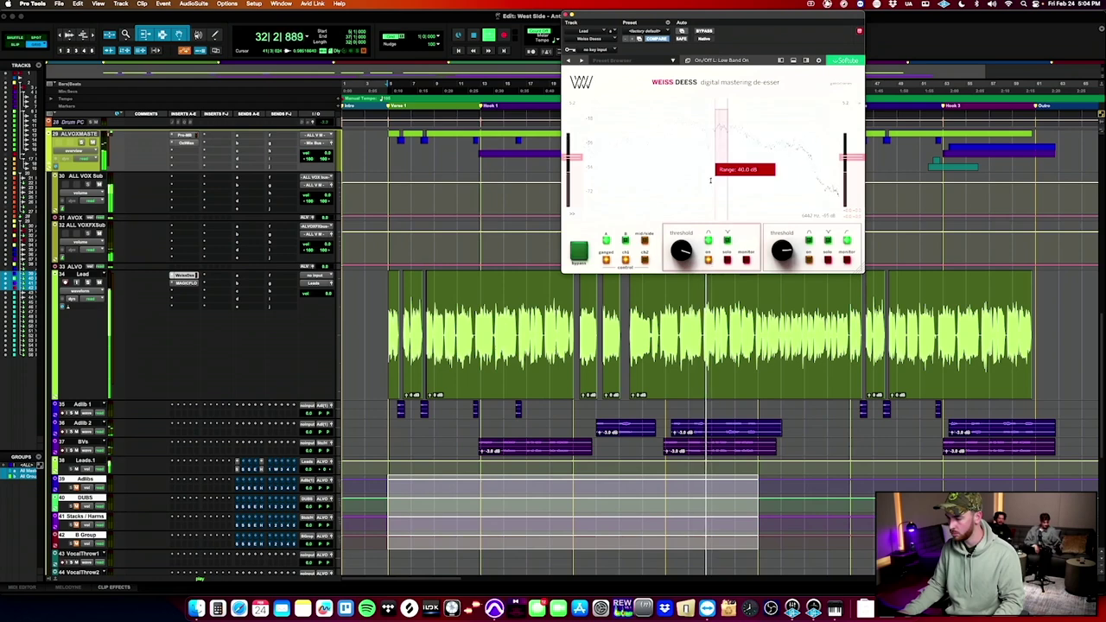
mouse_move(729, 183)
mouse_down()
mouse_move(740, 183)
mouse_move(732, 202)
mouse_up()
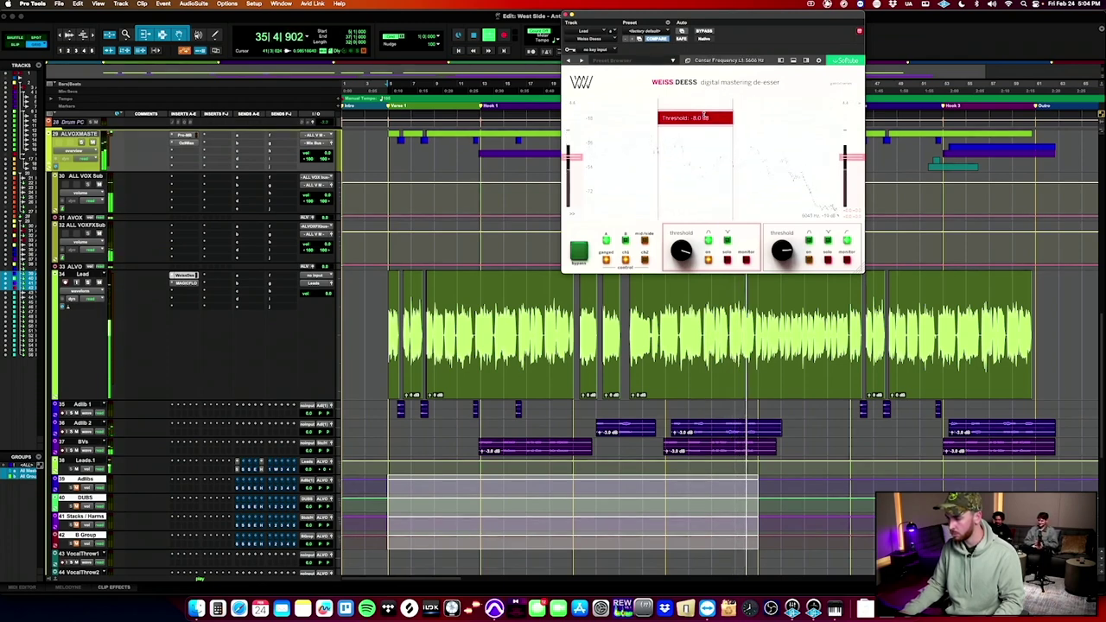
drag(702, 128, 704, 155)
drag(695, 118, 724, 128)
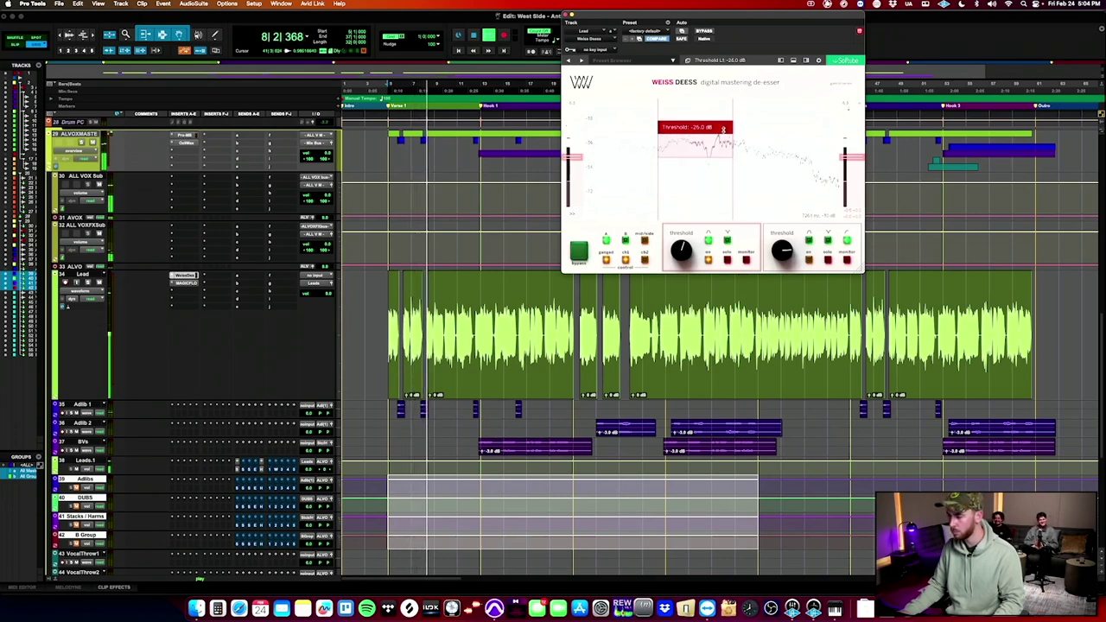
click(706, 107)
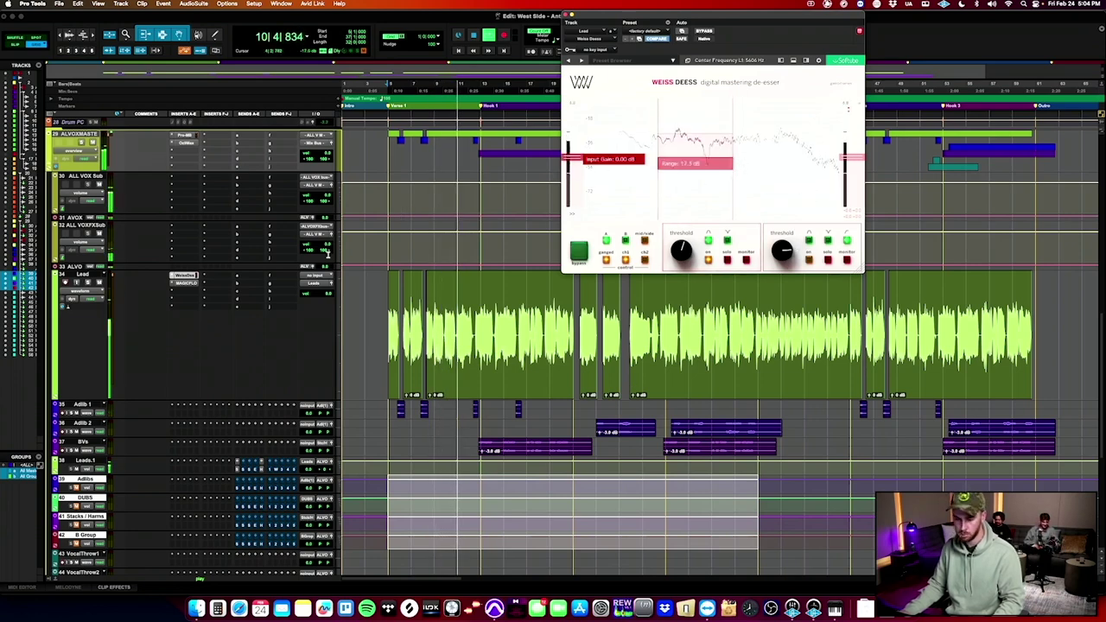
Reopen Magic Flow on the Lead track, select all of the track's clips, and raise the Peak Levelling compression moderately.
click(187, 284)
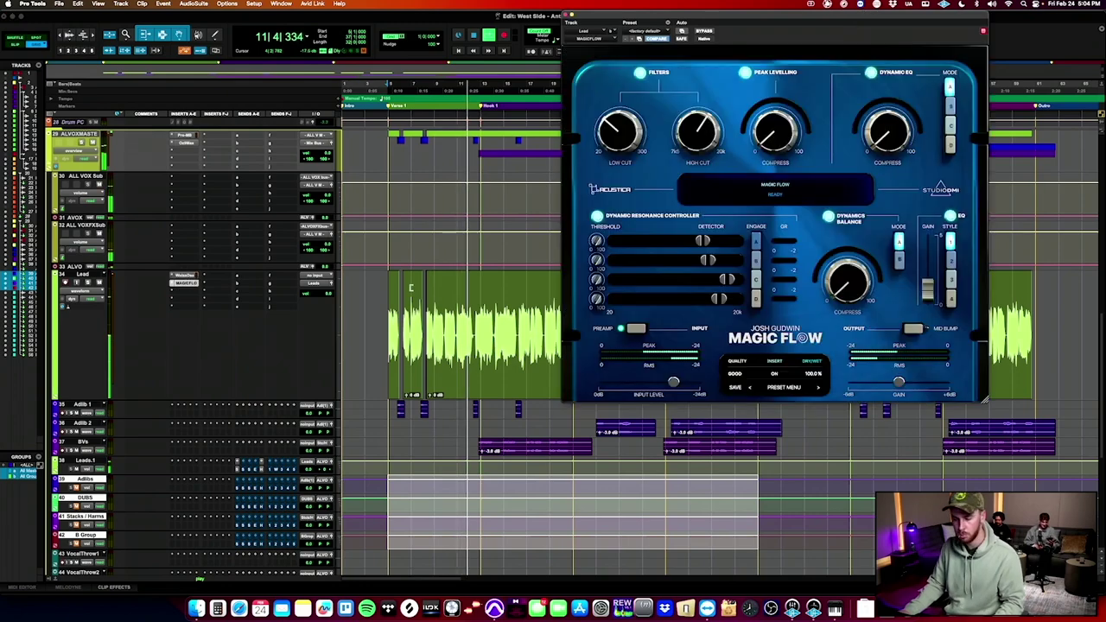
triple_click(360, 288)
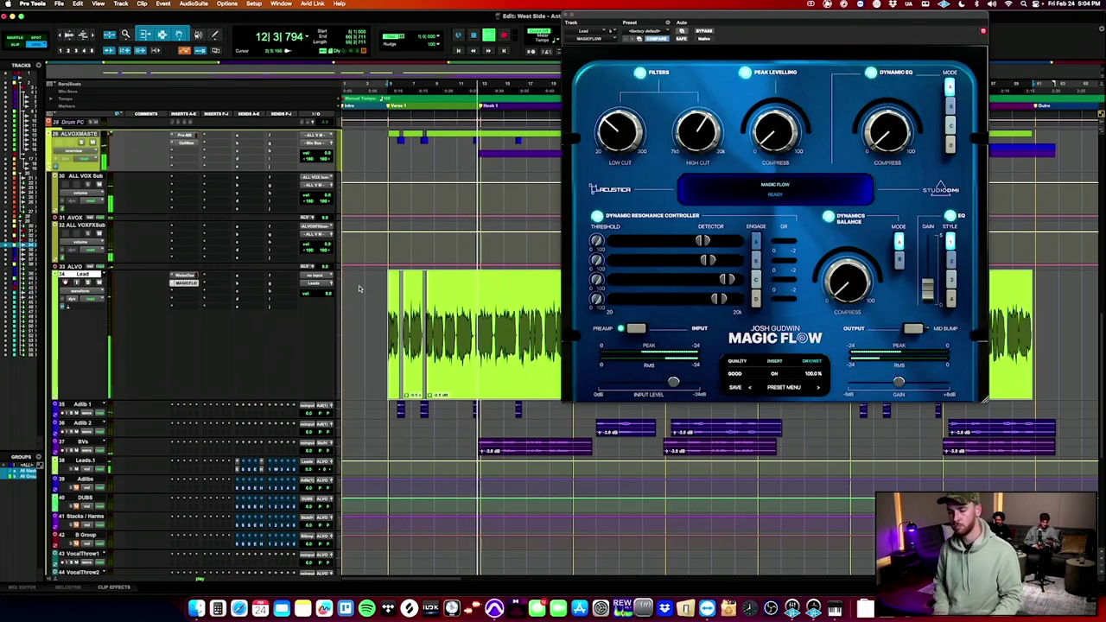
mouse_move(782, 141)
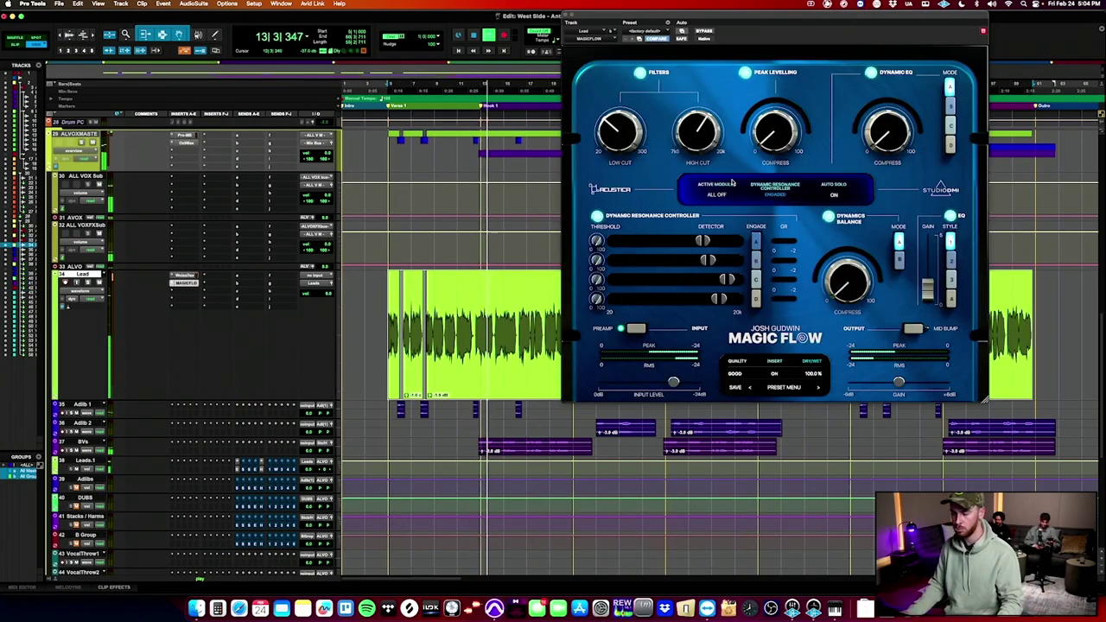
drag(782, 141, 783, 127)
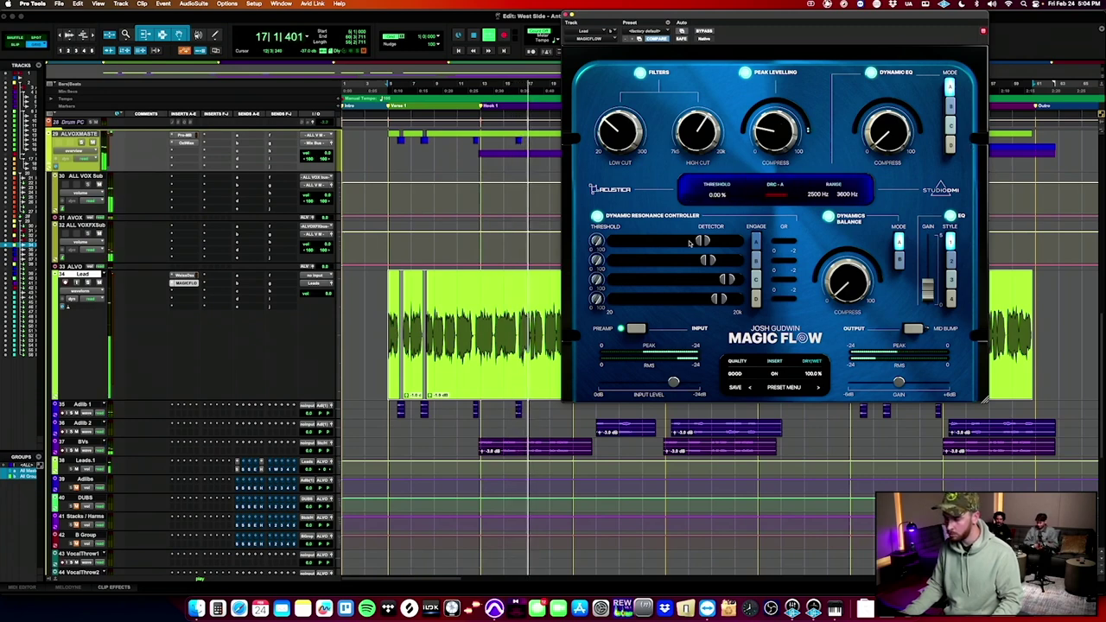
Engage Dynamic Resonance Controller bands A and B with wider detector ranges, extending B toward lower frequencies, and add moderate Dynamics Balance compression.
click(756, 242)
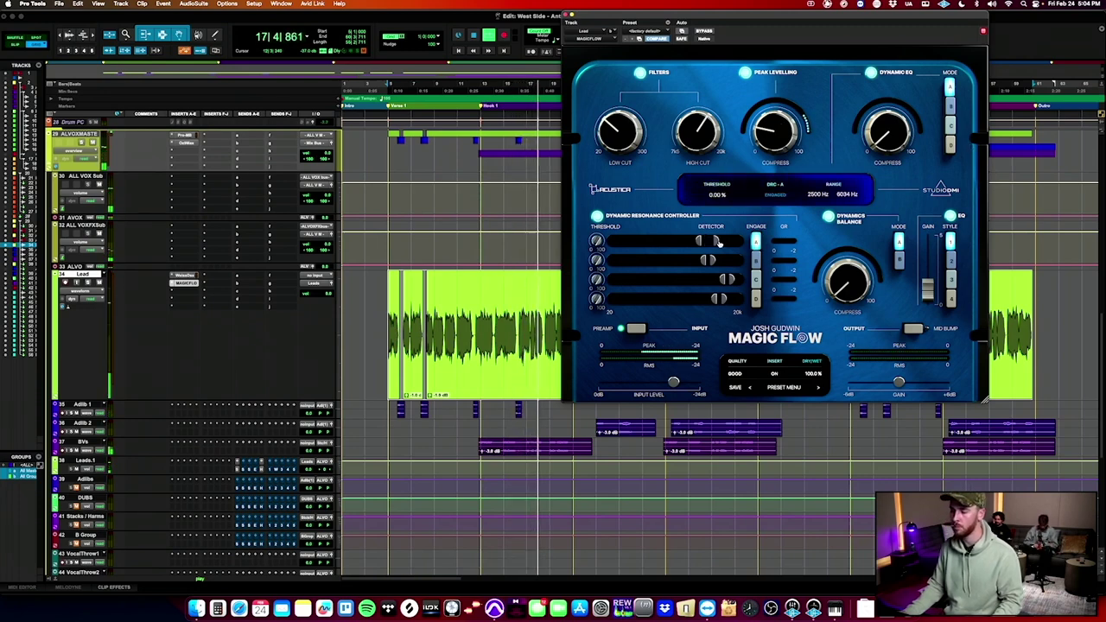
mouse_move(705, 242)
mouse_down()
mouse_move(732, 243)
mouse_move(715, 244)
mouse_up()
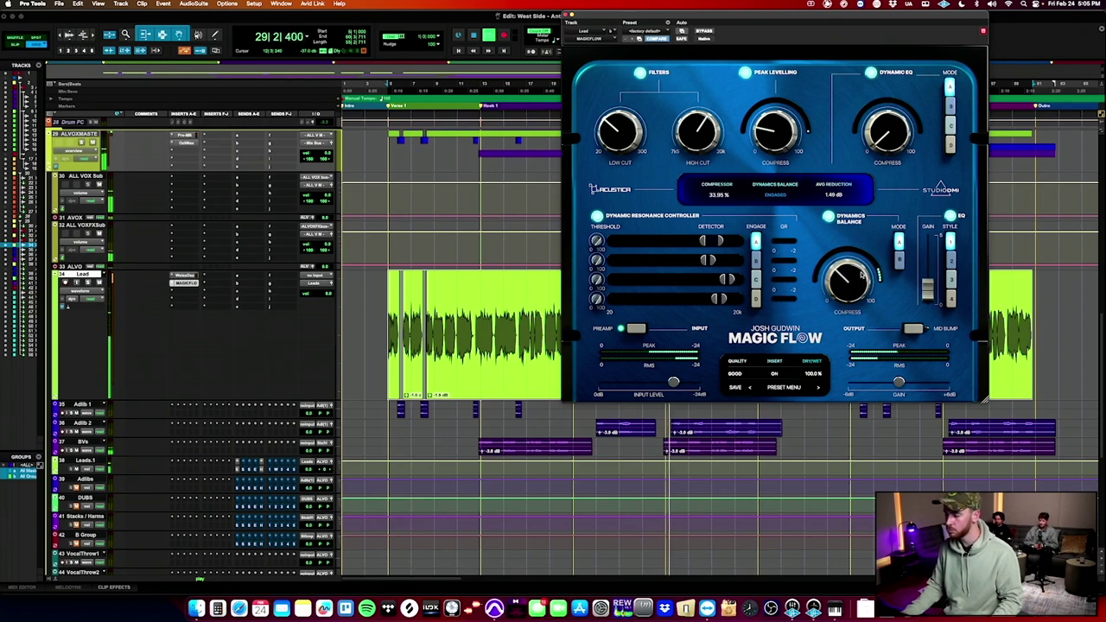
click(899, 259)
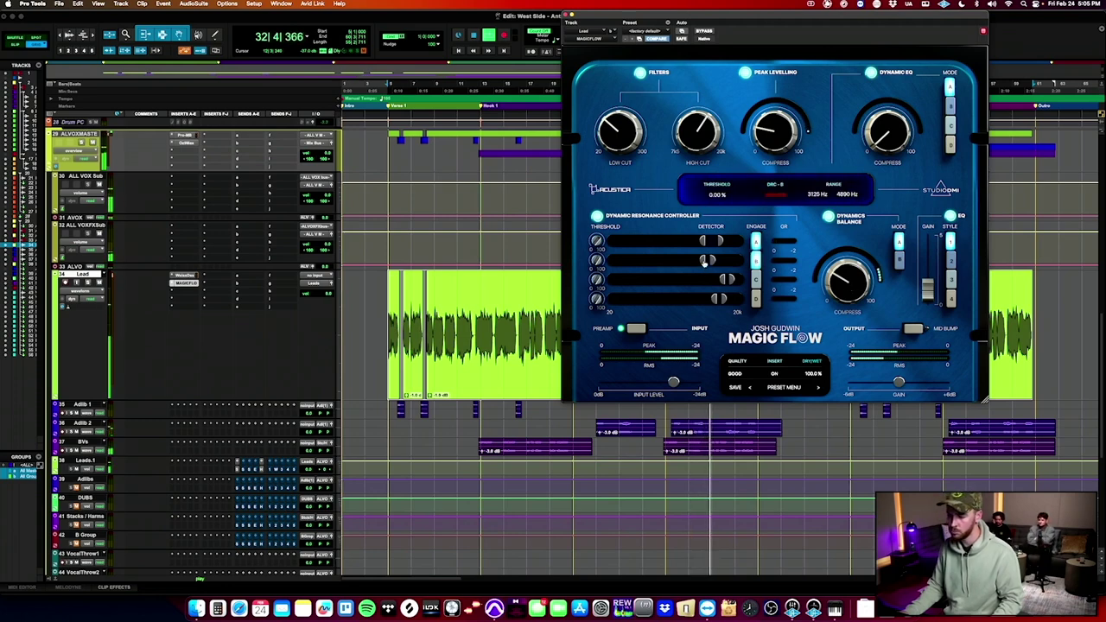
drag(698, 263, 660, 262)
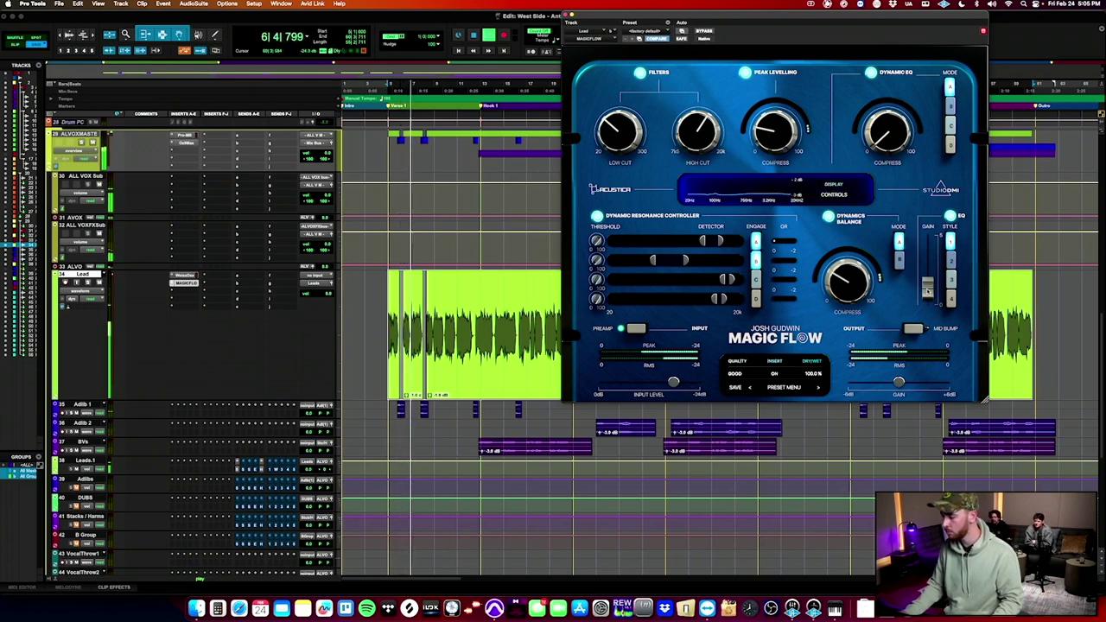
Switch Magic Flow's EQ to style 3 and raise the EQ gain to near the top of its range.
drag(928, 293, 931, 271)
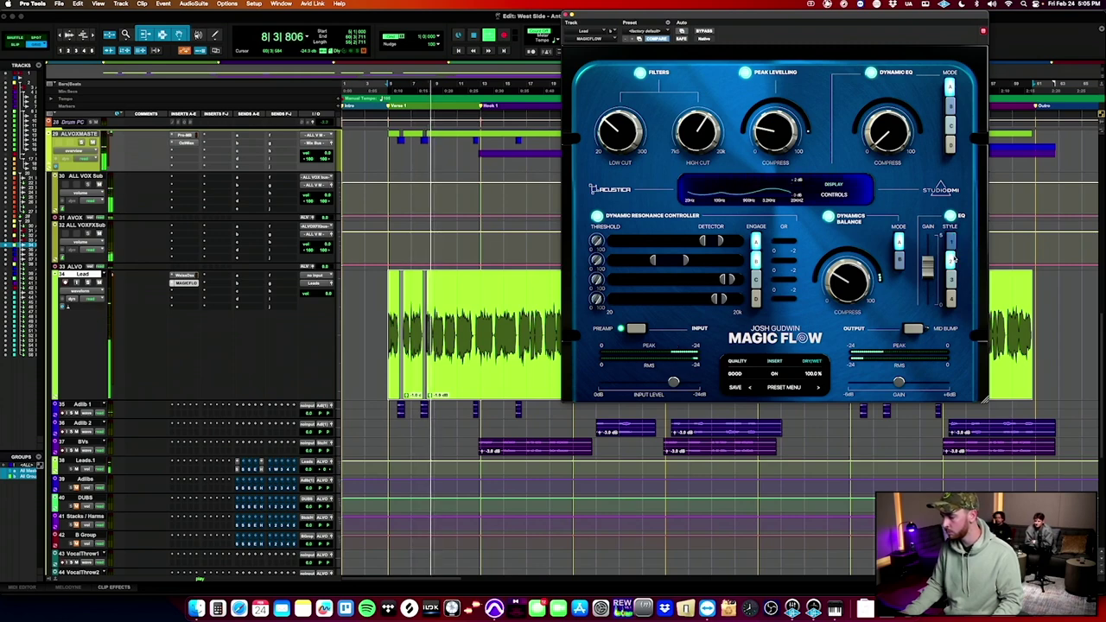
mouse_move(932, 271)
mouse_down()
mouse_move(934, 257)
mouse_move(923, 274)
mouse_up()
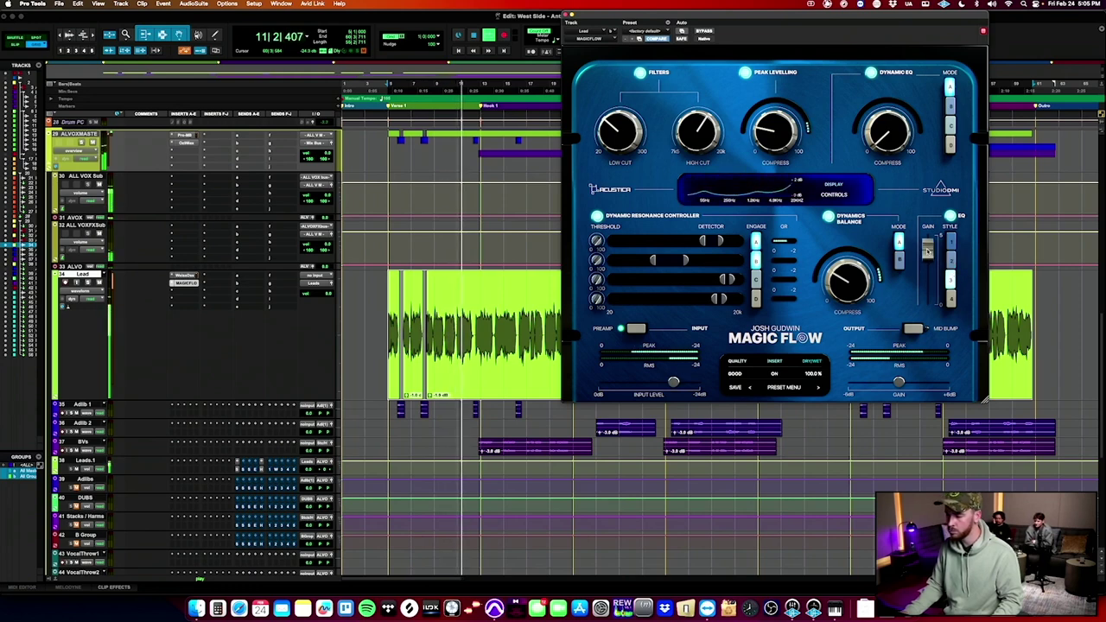
Switch Magic Flow's EQ to style 1 with a lower EQ gain, and engage the output's Mid Bump.
drag(921, 273, 928, 288)
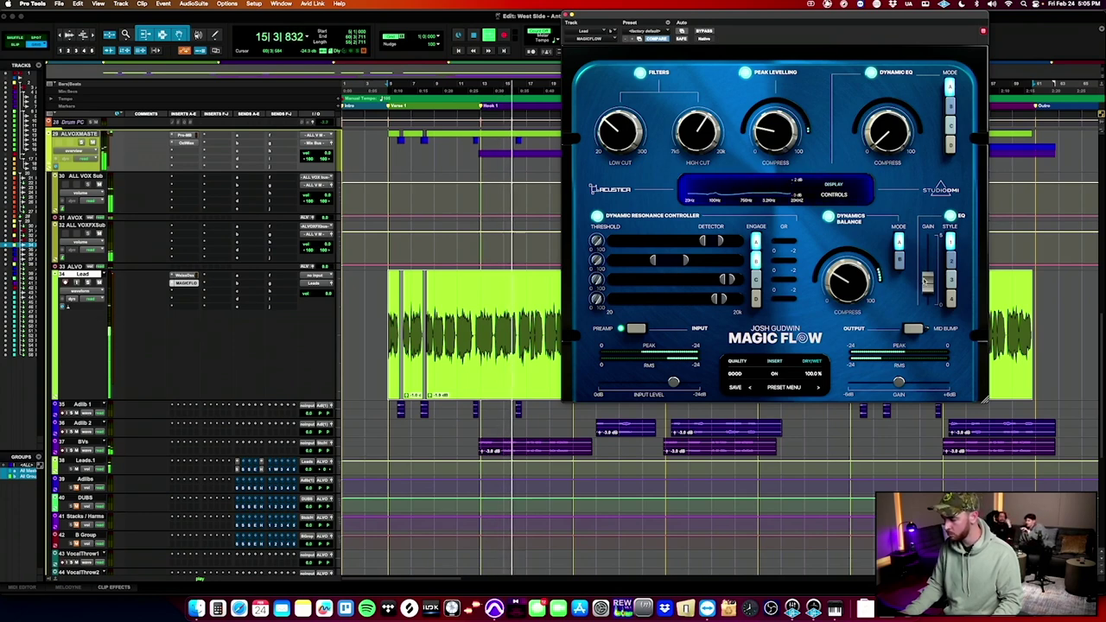
mouse_move(921, 327)
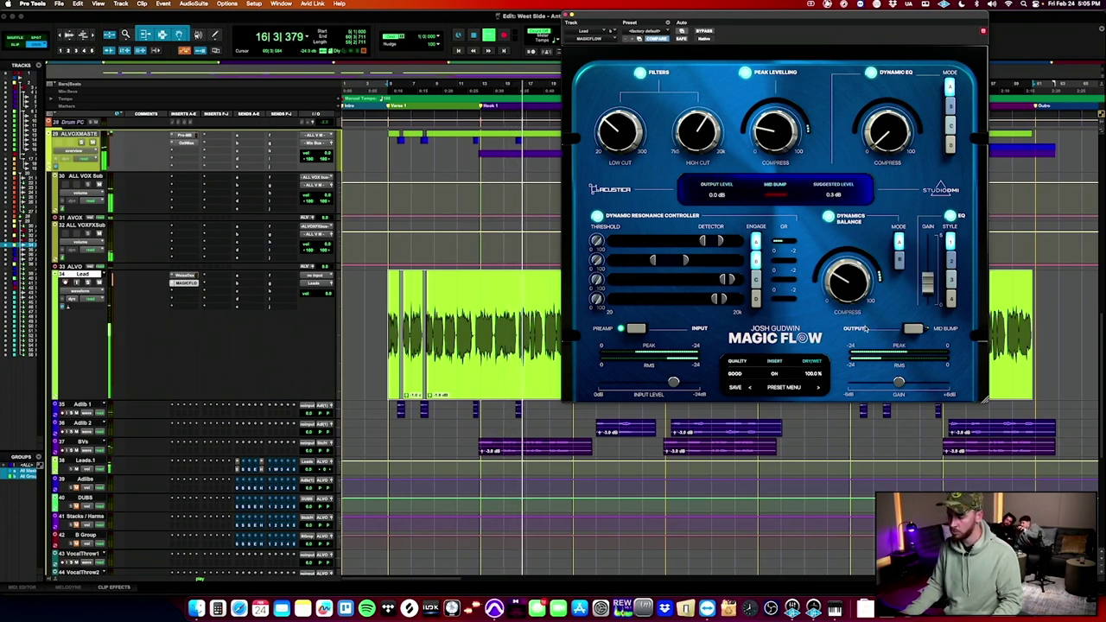
click(916, 329)
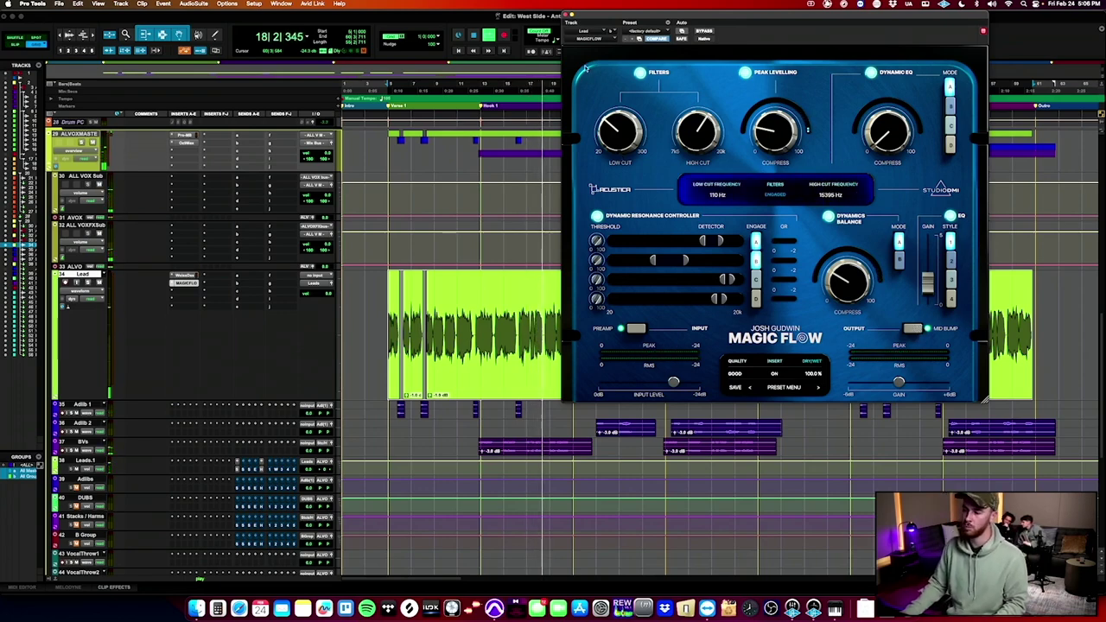
click(567, 16)
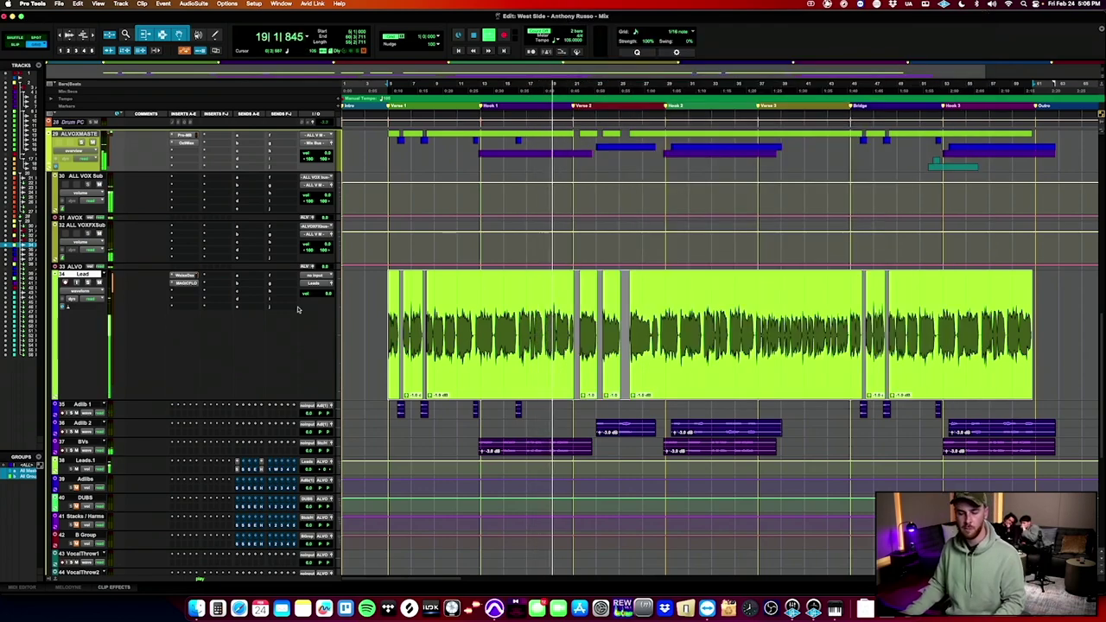
Enable the high band of the Lead track's Weiss de-esser over the top frequencies and adjust its threshold and range.
click(195, 278)
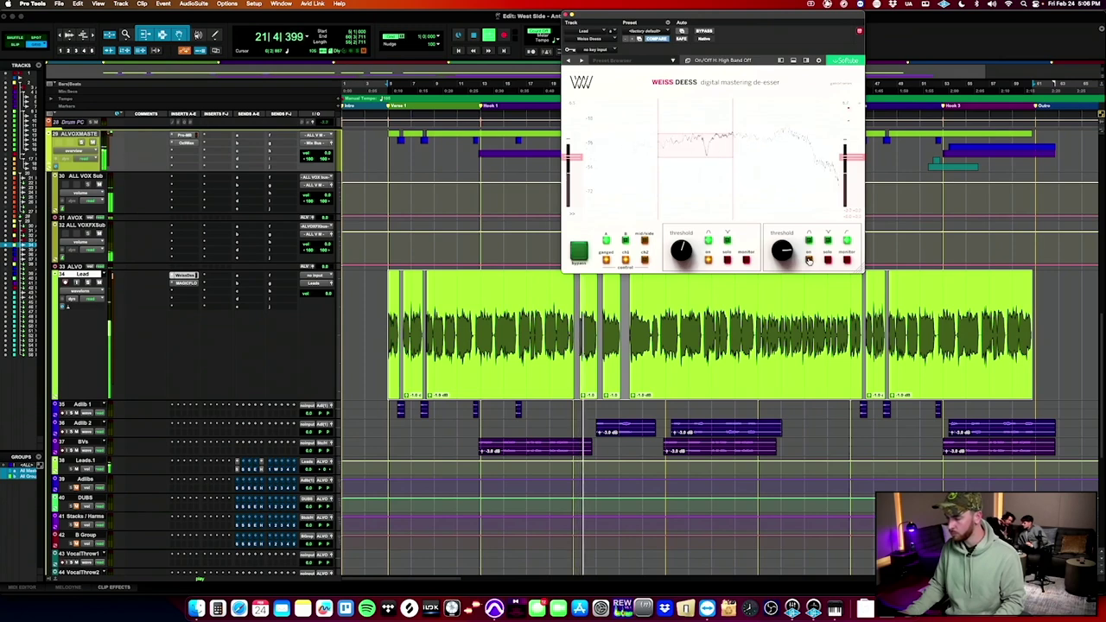
drag(750, 105, 793, 137)
drag(799, 186, 800, 105)
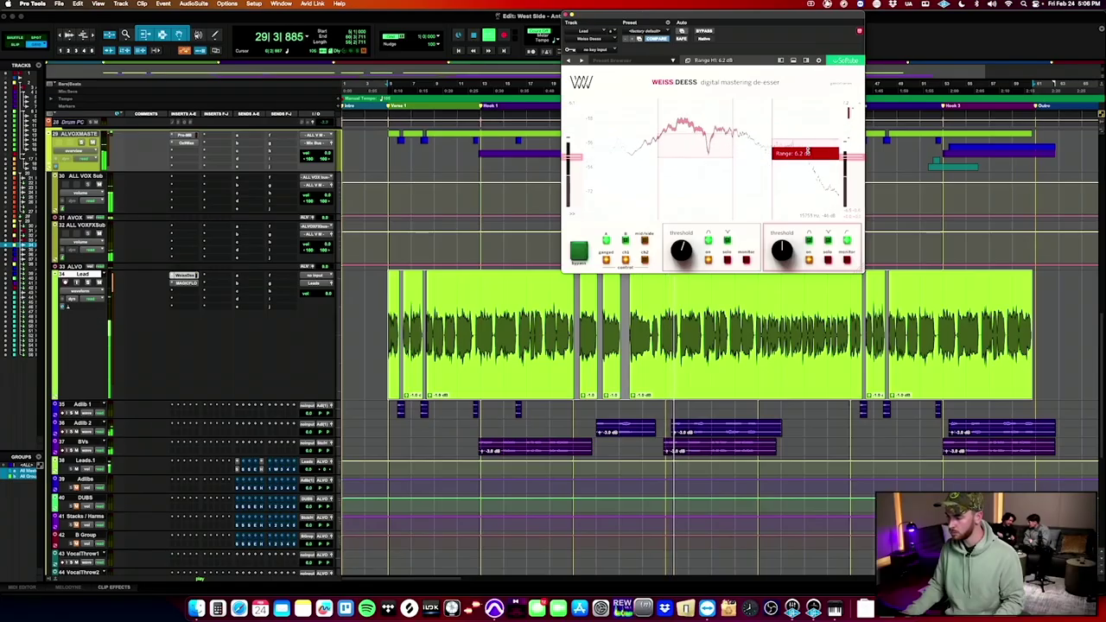
click(566, 15)
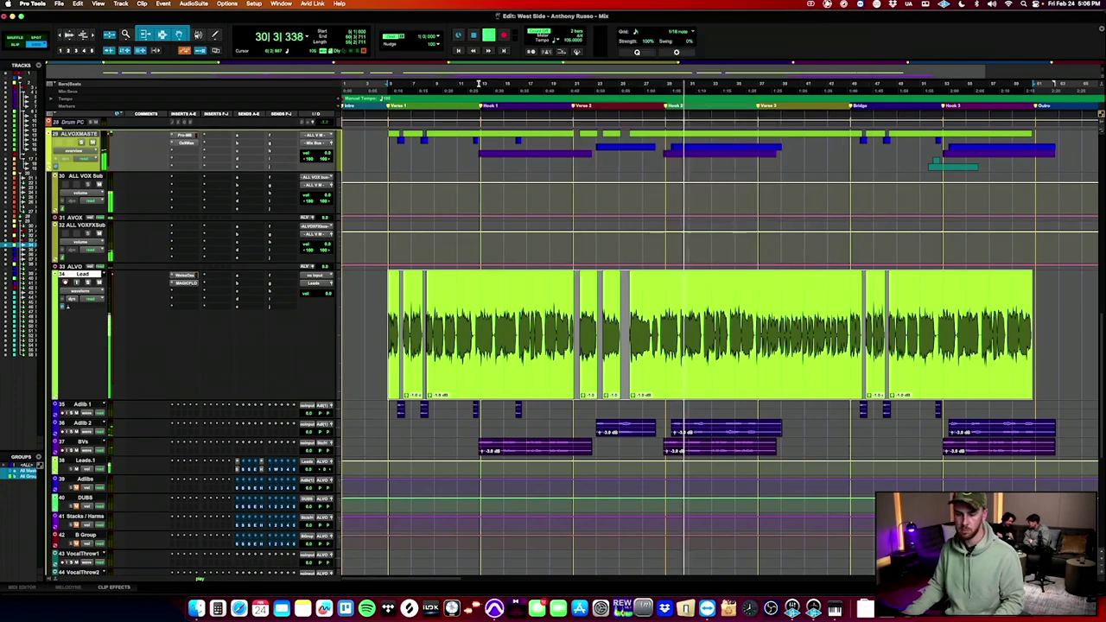
Insert iZotope Neutron 4 on the Lead track and cut its equalizer by 6 dB at about 5260 Hz with a narrow Q.
click(183, 294)
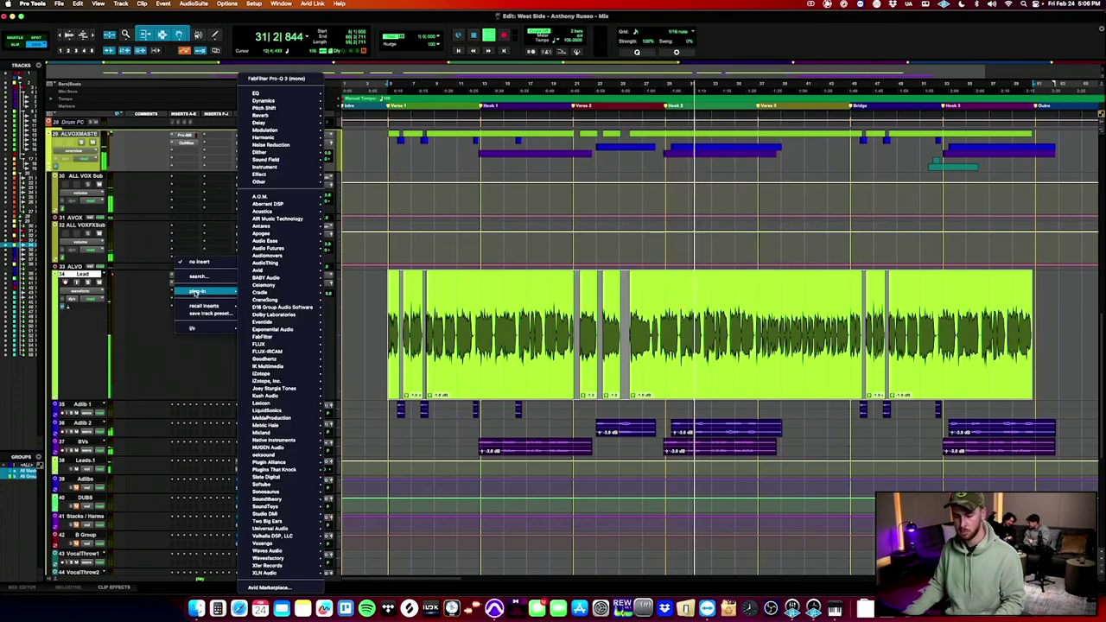
mouse_move(190, 295)
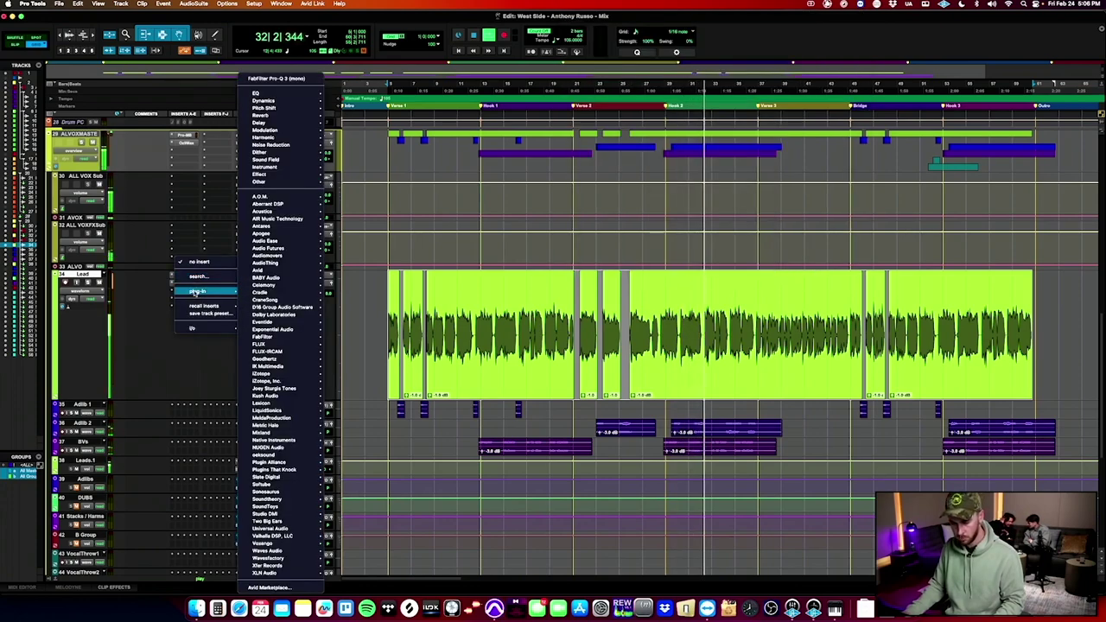
mouse_move(281, 374)
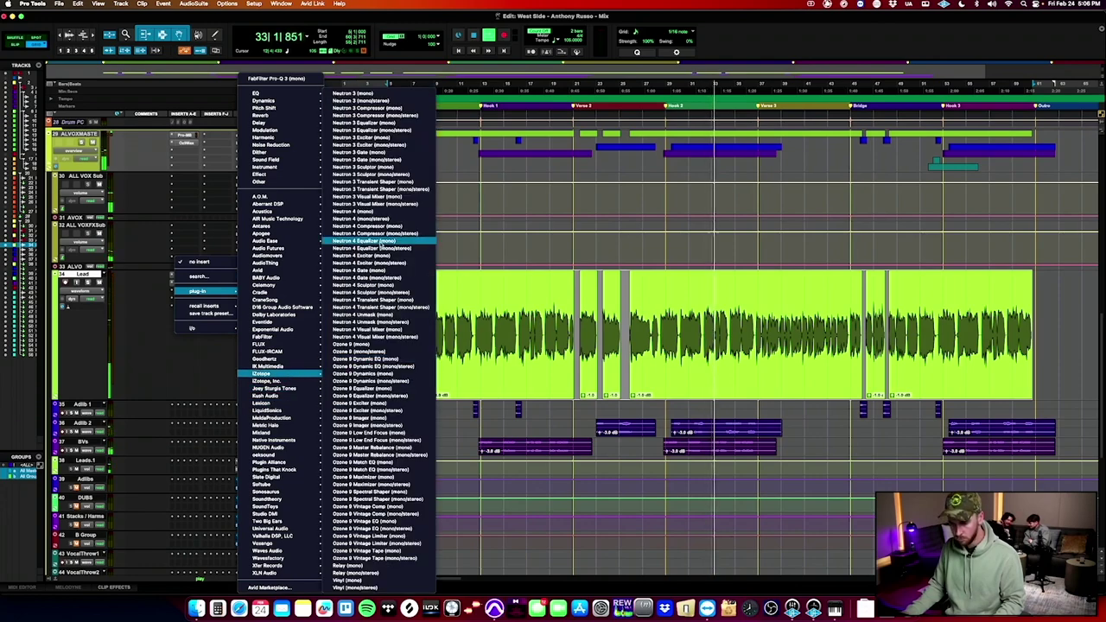
click(363, 211)
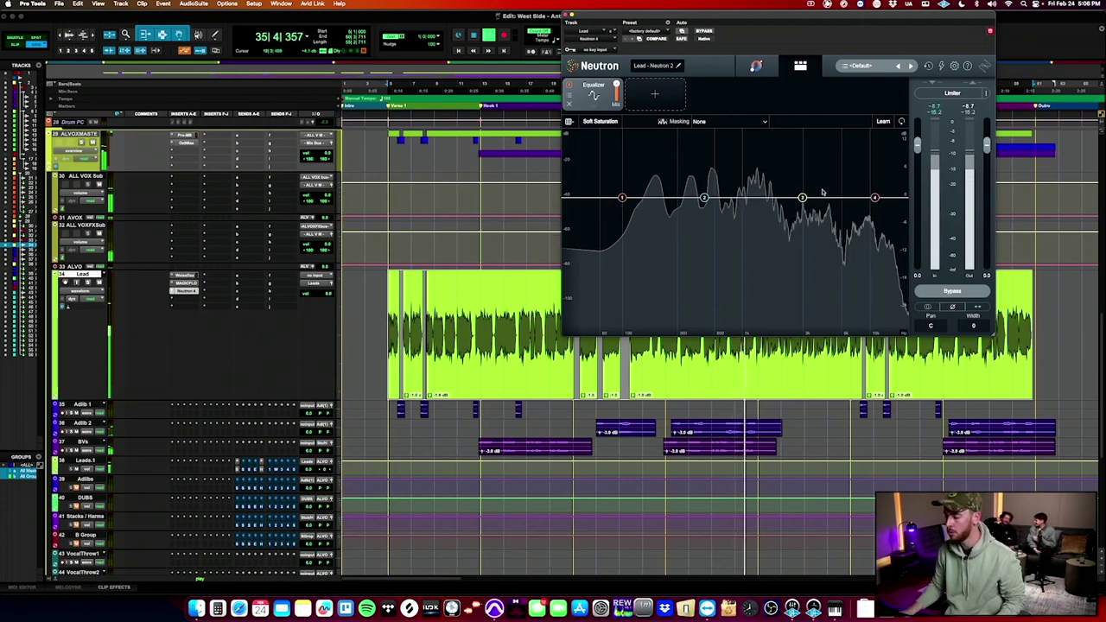
drag(802, 198, 836, 227)
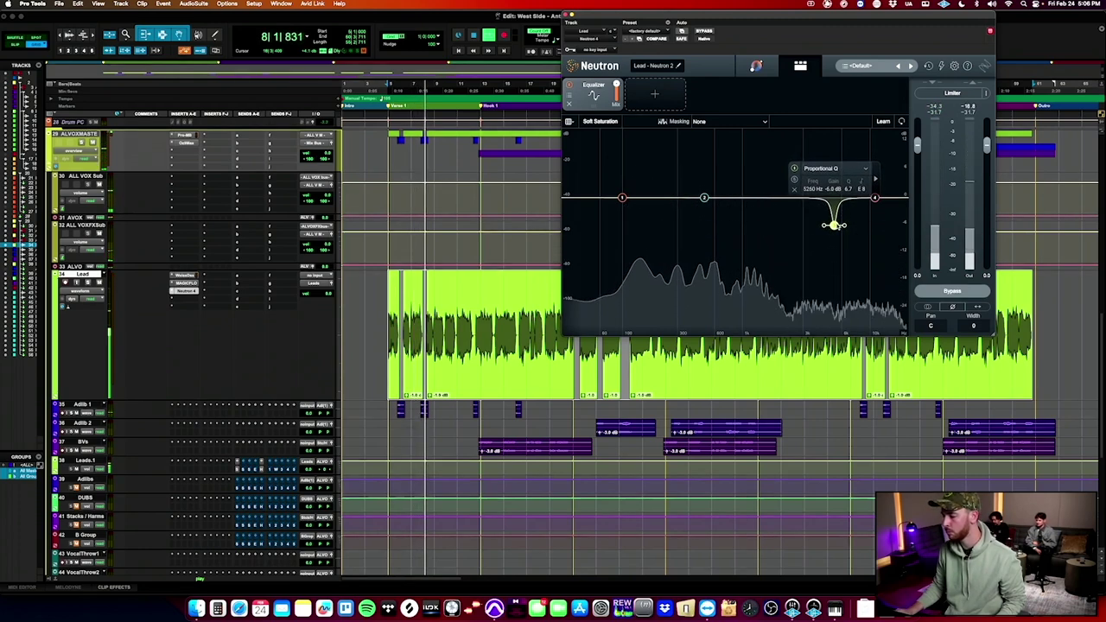
Add a two-band Exciter to Neutron, driving the high band to 2.4 with its character moved down between Warm and Tube.
click(666, 92)
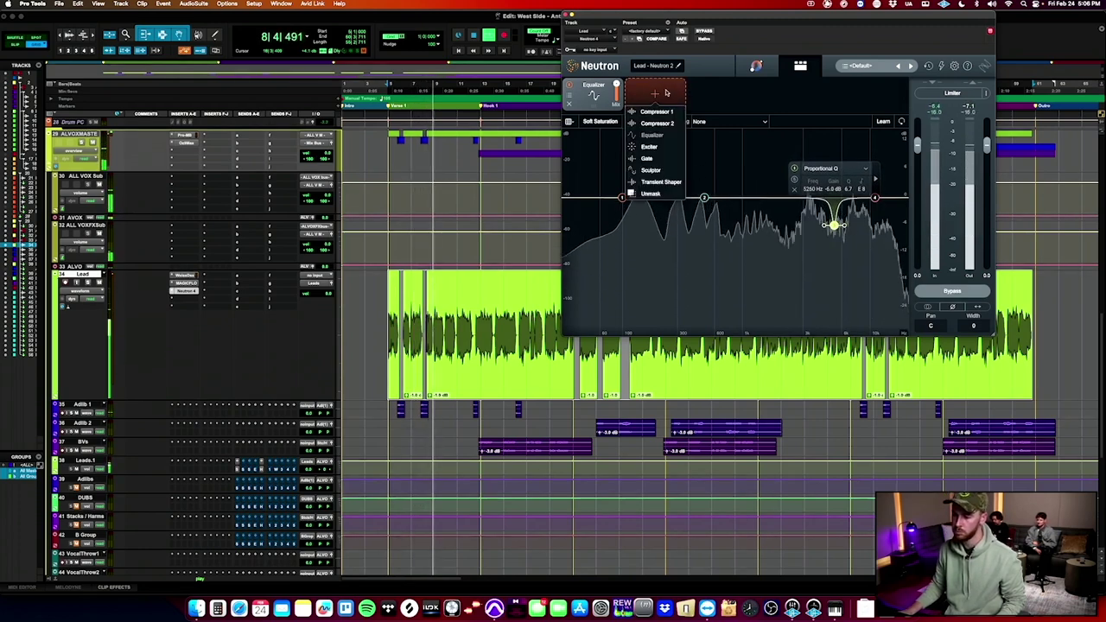
click(650, 147)
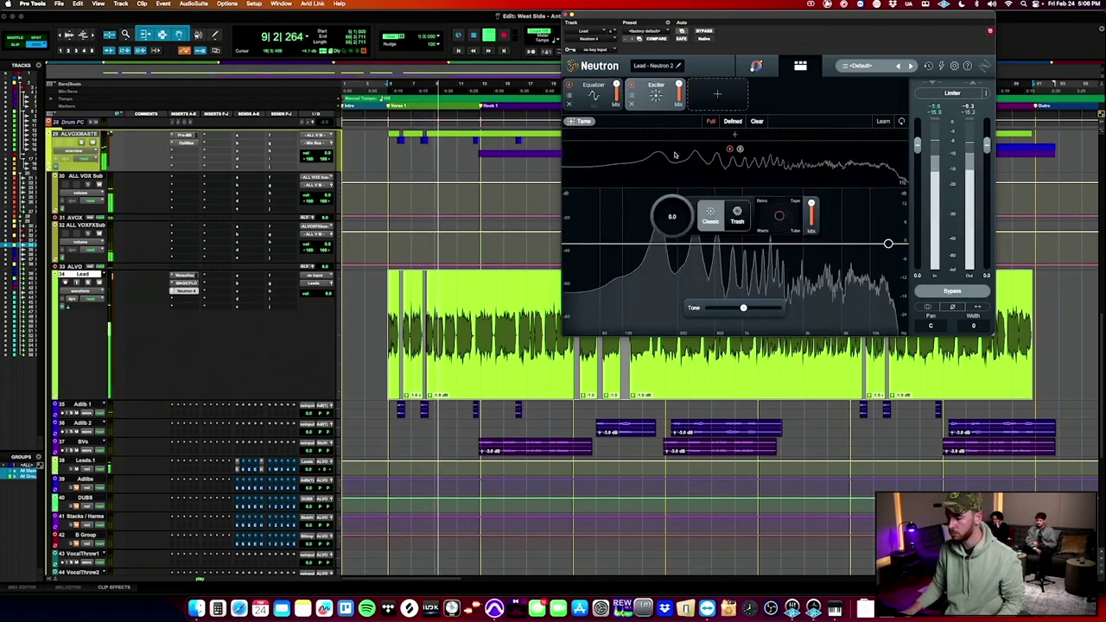
click(791, 134)
drag(673, 218, 672, 197)
drag(780, 216, 780, 227)
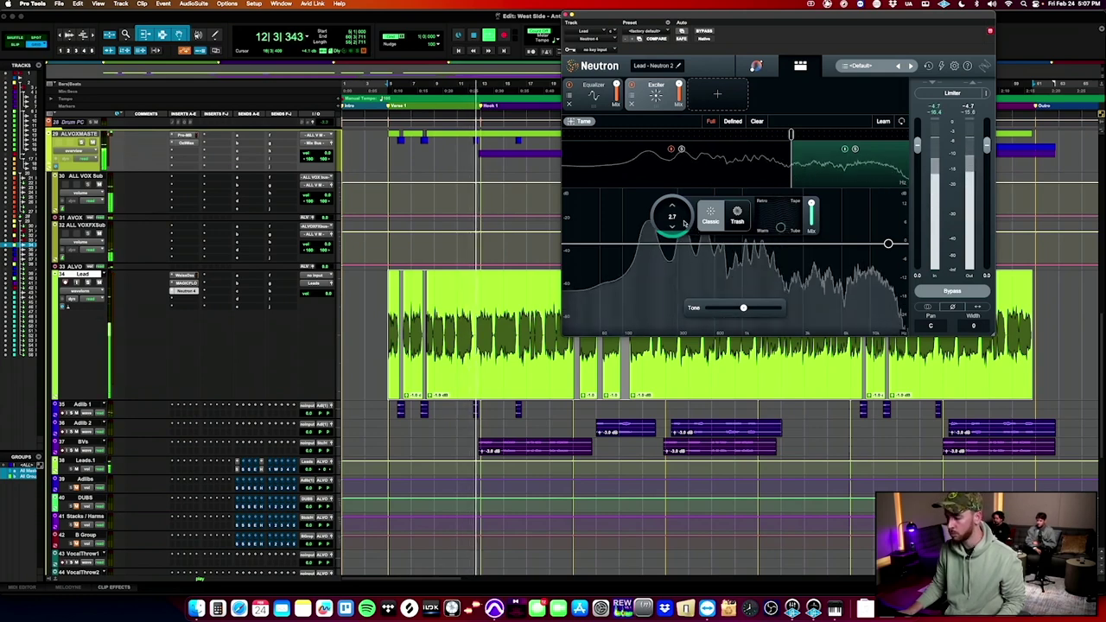
drag(685, 223, 684, 224)
scroll(685, 224, down, 2)
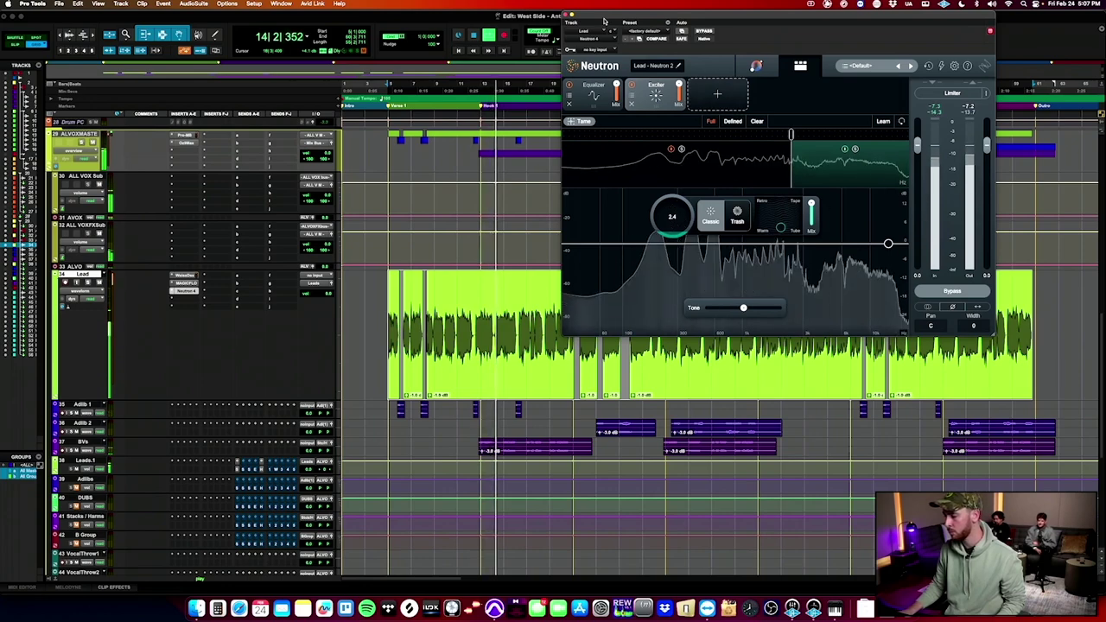
click(570, 18)
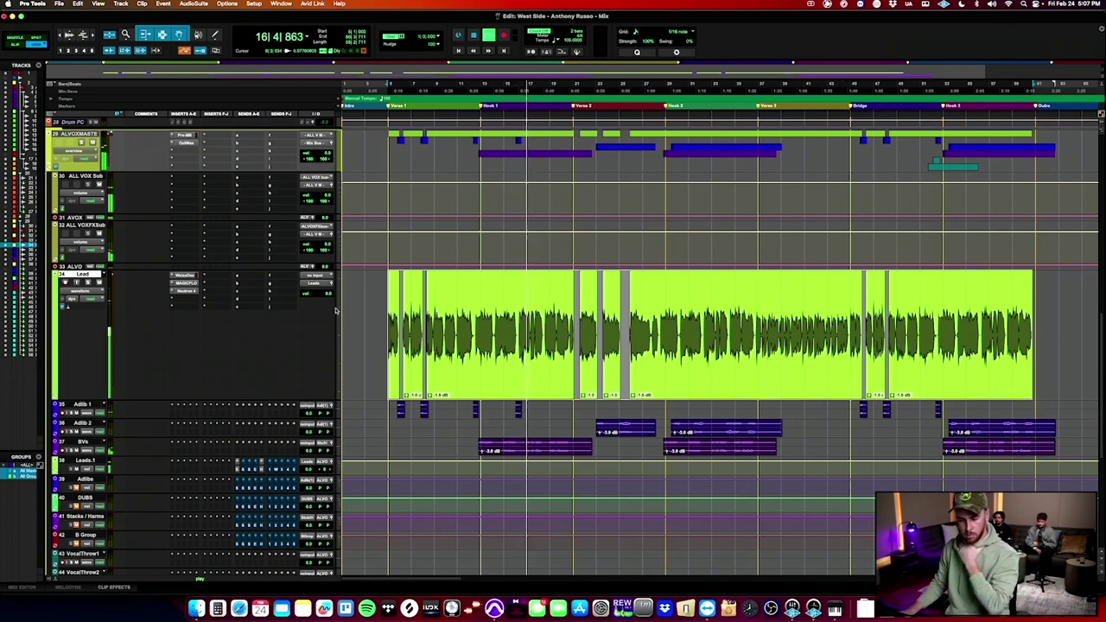
Check the levels of the Leads.1 sends to Simple Plate and Harmonizer.
click(238, 467)
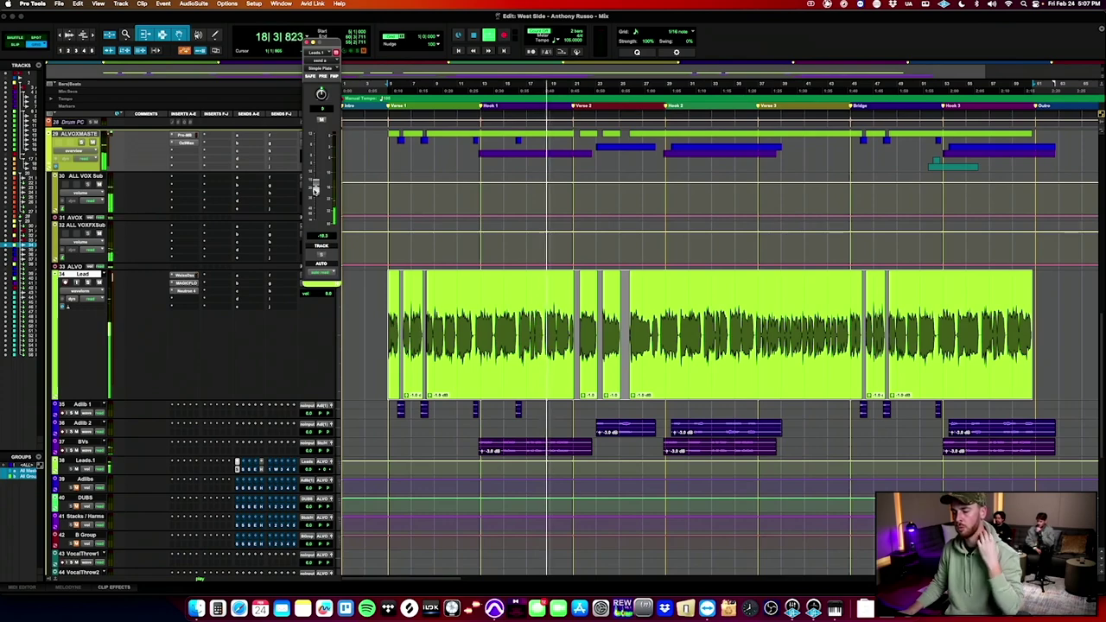
click(239, 469)
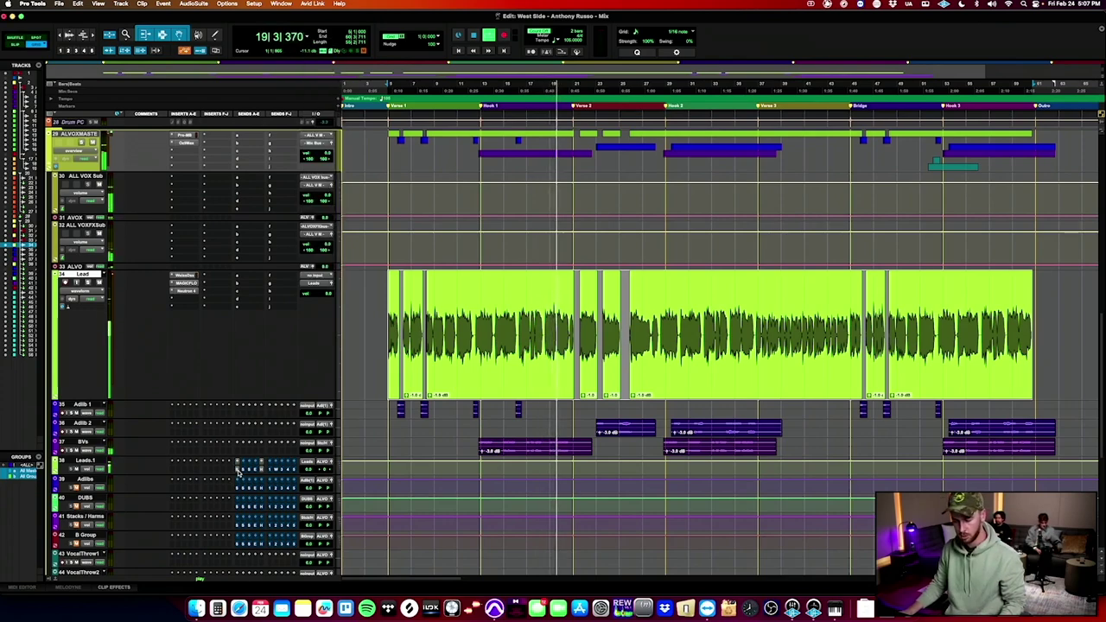
scroll(170, 441, down, 5)
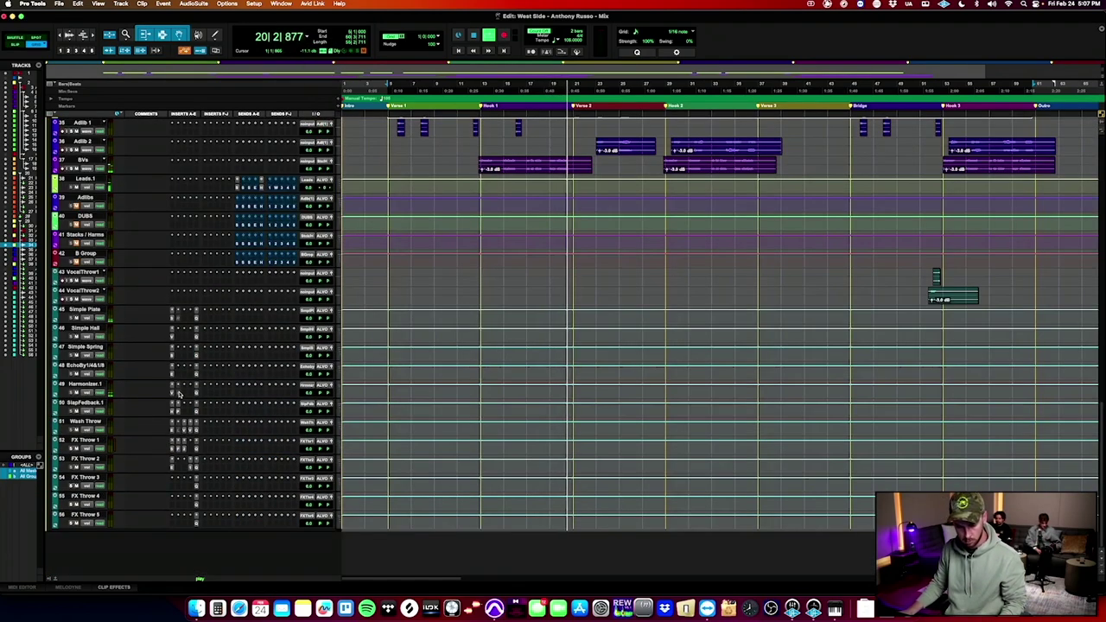
click(263, 186)
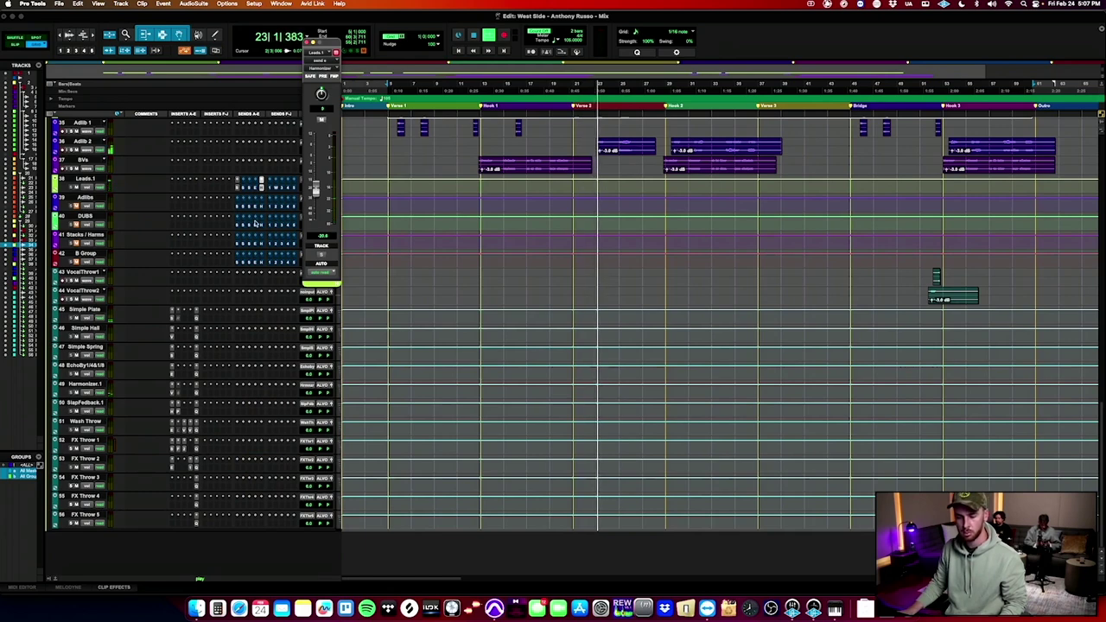
click(261, 188)
Raise the Leads.1 send to EchoBoy to audition the delay, and inspect EchoBoy's width and balance tweak settings.
click(256, 188)
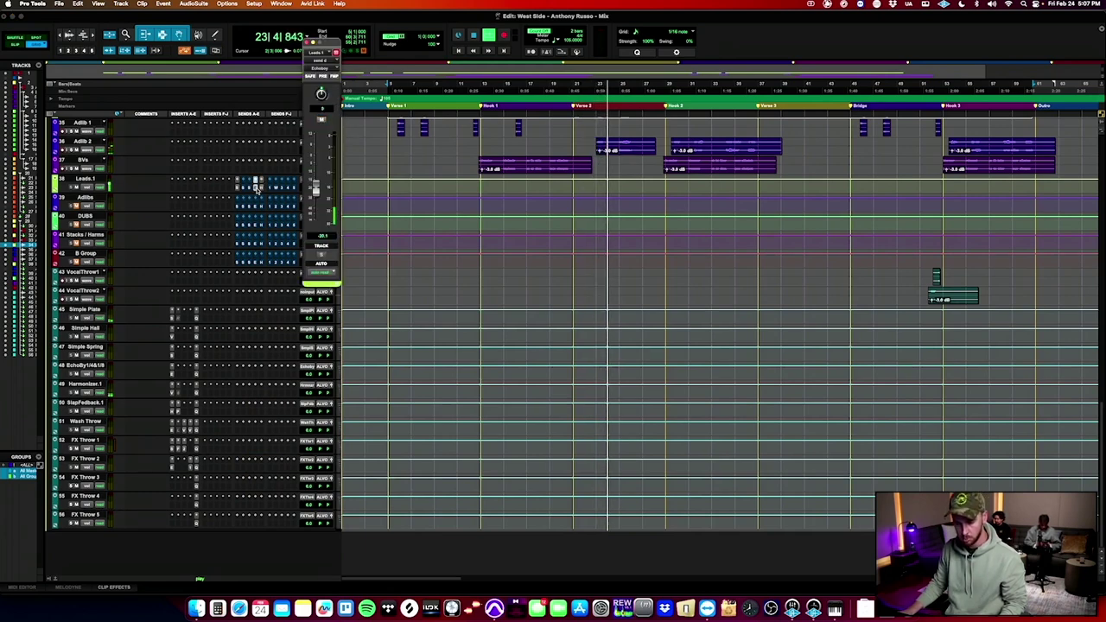
drag(316, 190, 317, 170)
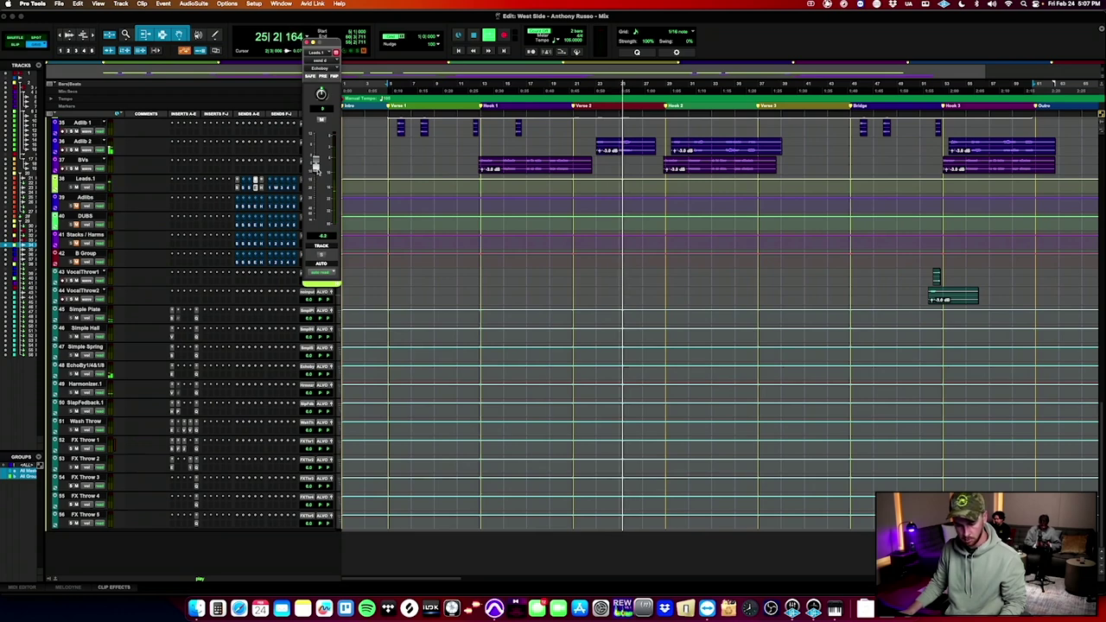
click(173, 374)
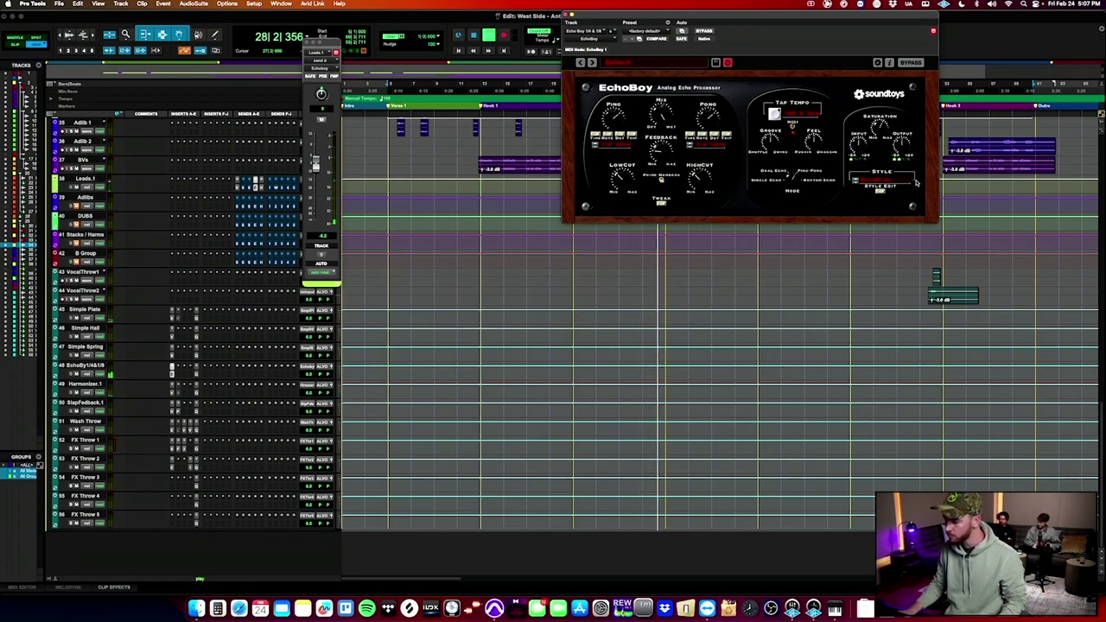
click(668, 201)
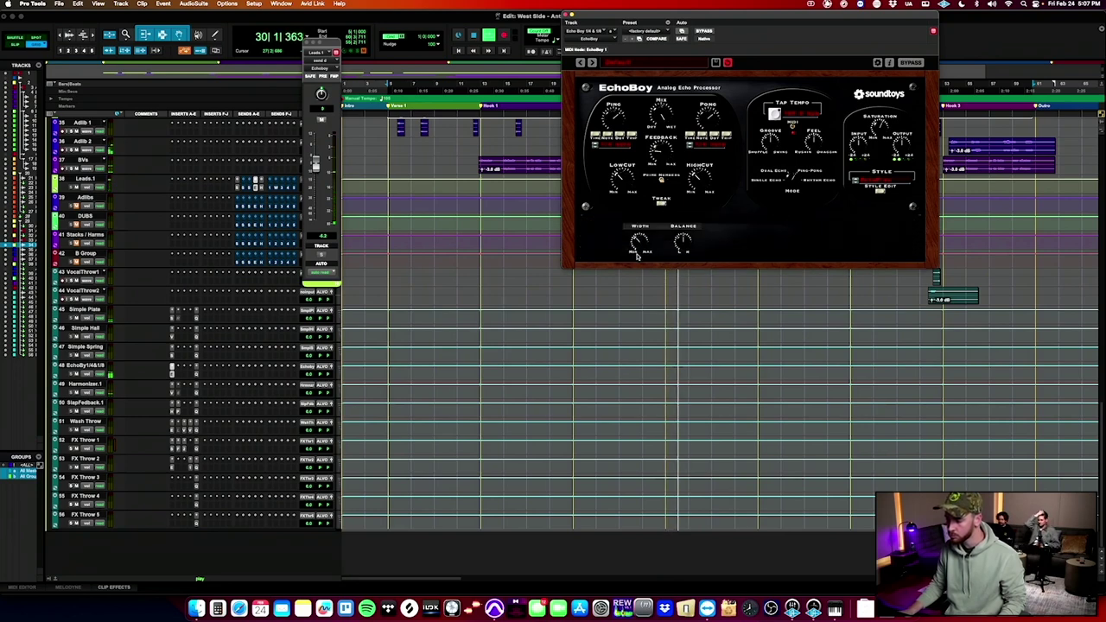
click(173, 372)
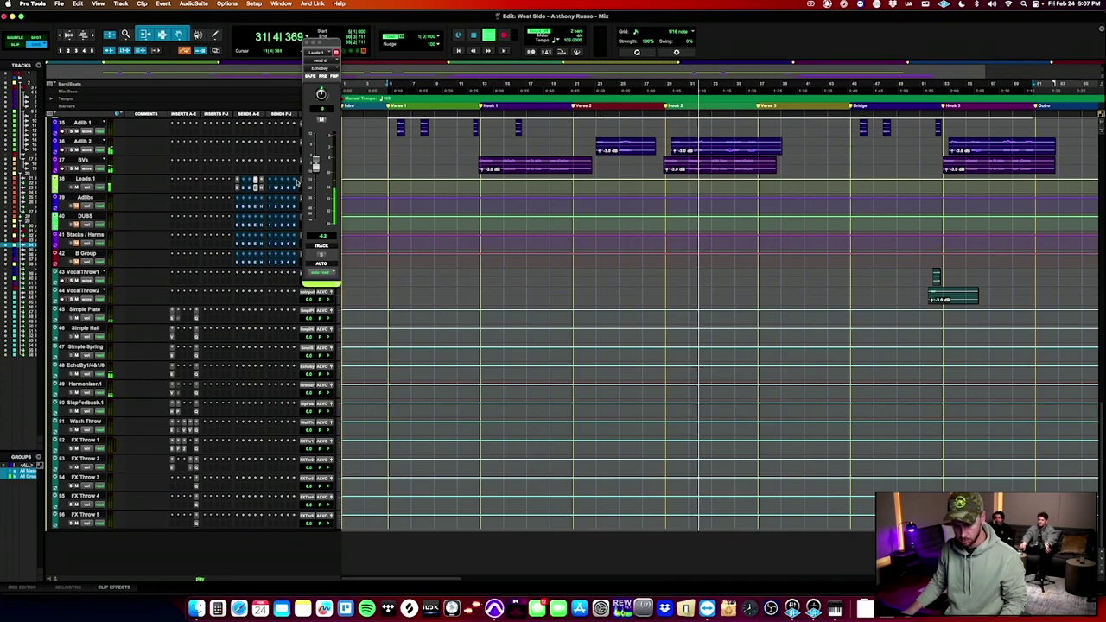
Add a slight midrange cut in the Pro-Q 3 on the EchoBoy return track and adjust its bandwidth.
click(197, 373)
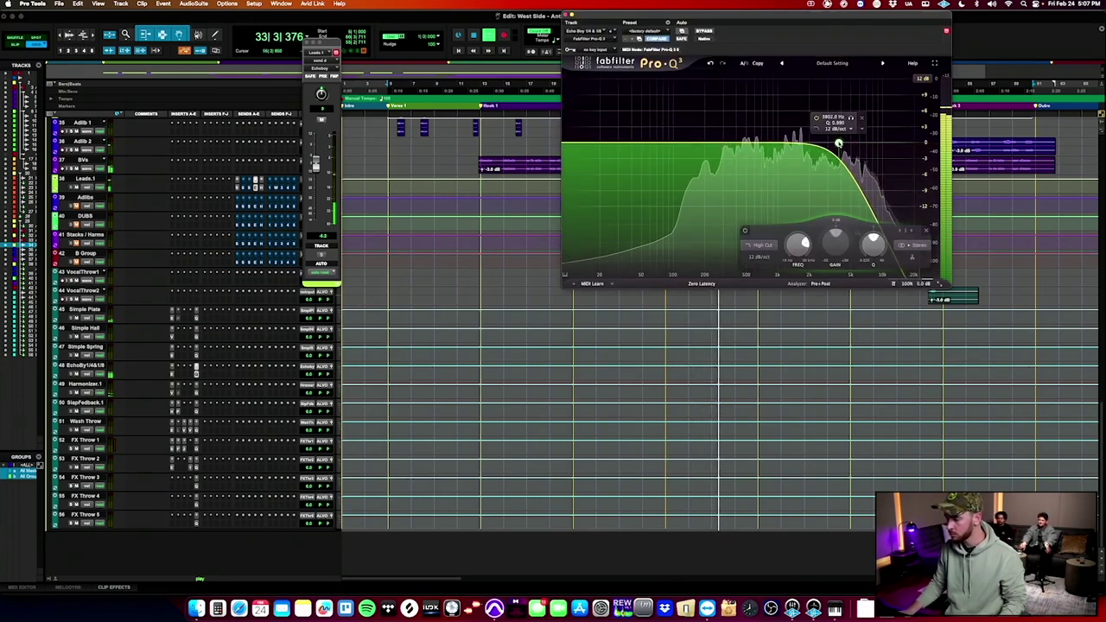
mouse_move(748, 141)
mouse_down()
mouse_move(751, 101)
mouse_move(750, 155)
mouse_up()
scroll(752, 101, up, 3)
click(196, 371)
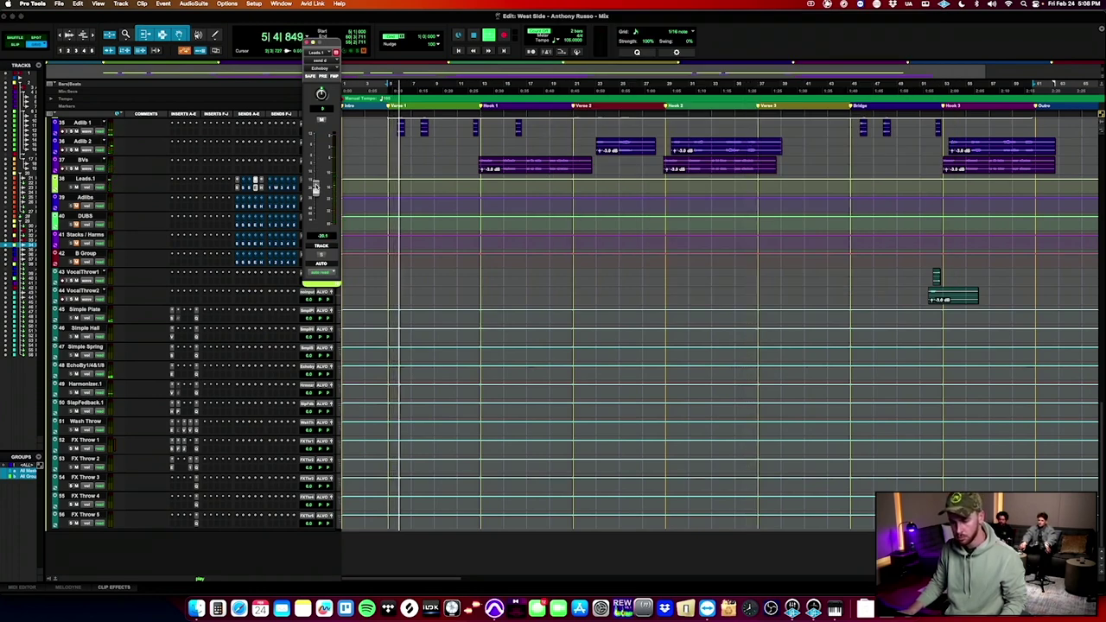
Lower the Leads.1 EchoBoy send to about -26 dB and review EchoBoy's width setting.
click(172, 372)
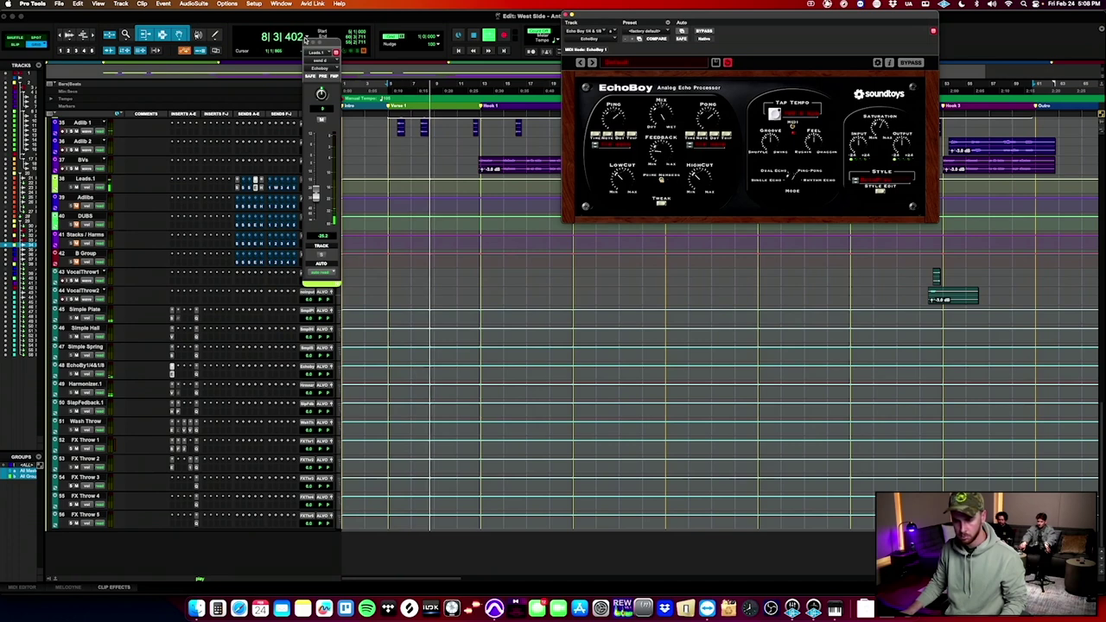
click(662, 203)
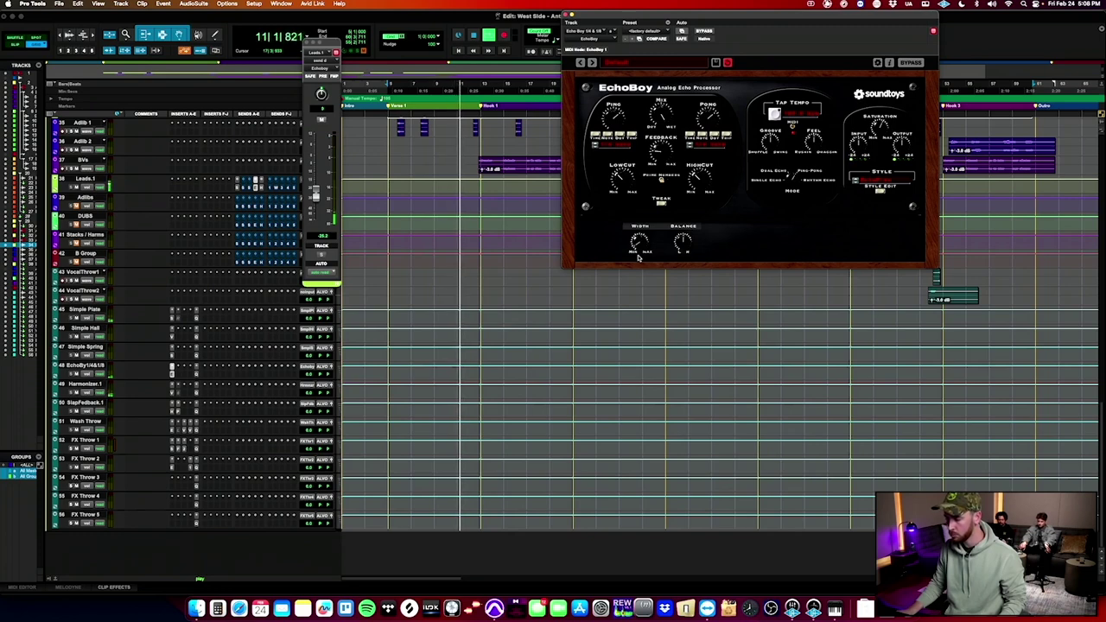
click(568, 14)
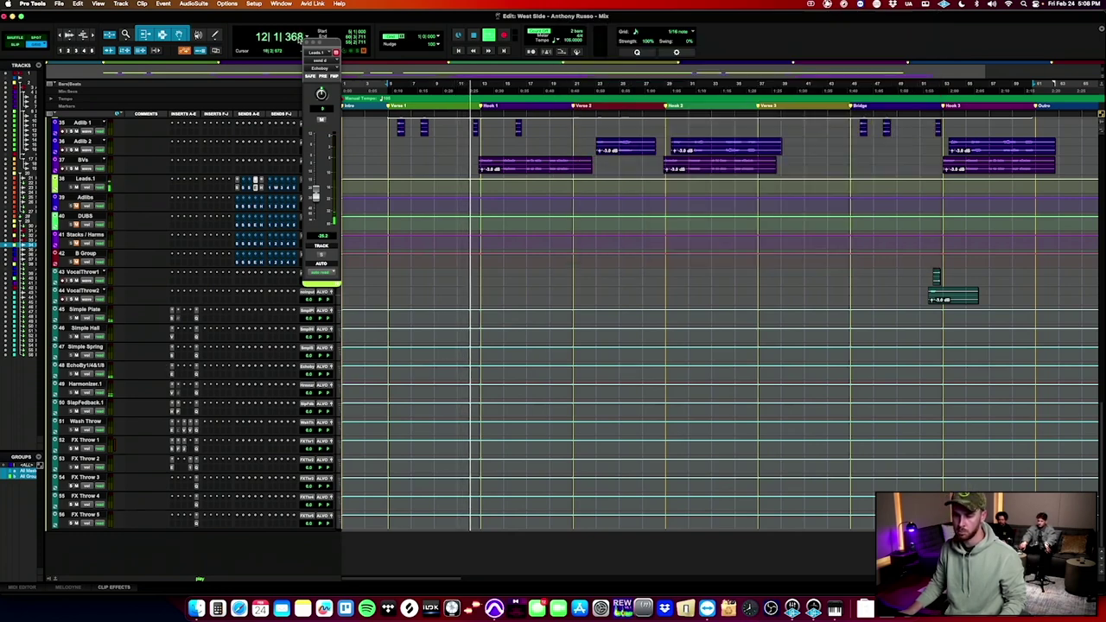
click(308, 42)
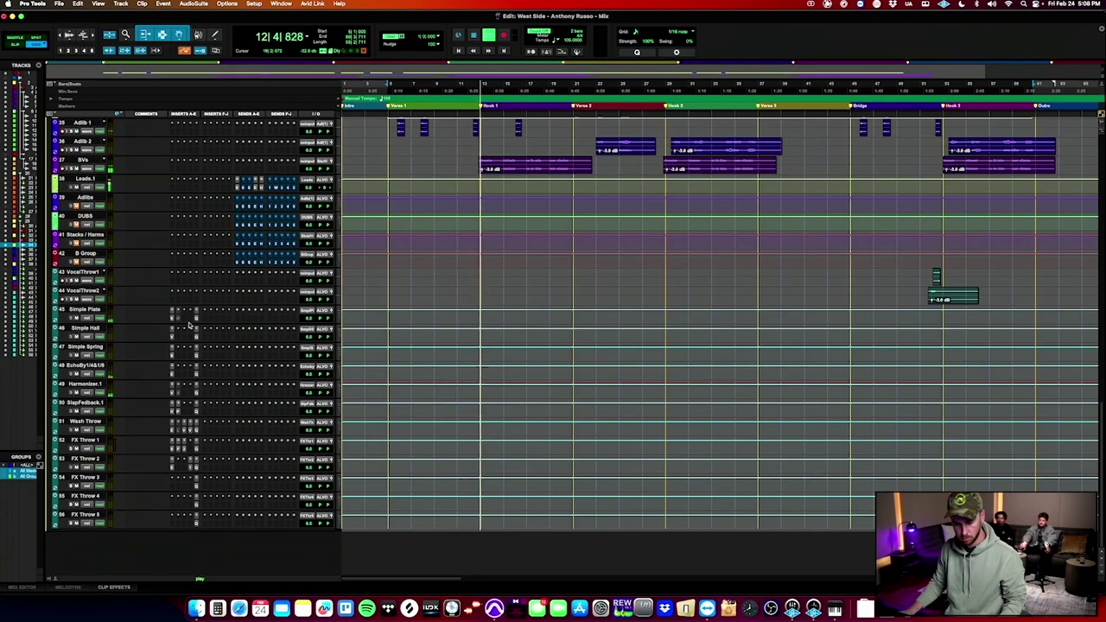
Check the Pro-MB multiband settings on the ALL VOX MASTER track.
scroll(179, 331, up, 10)
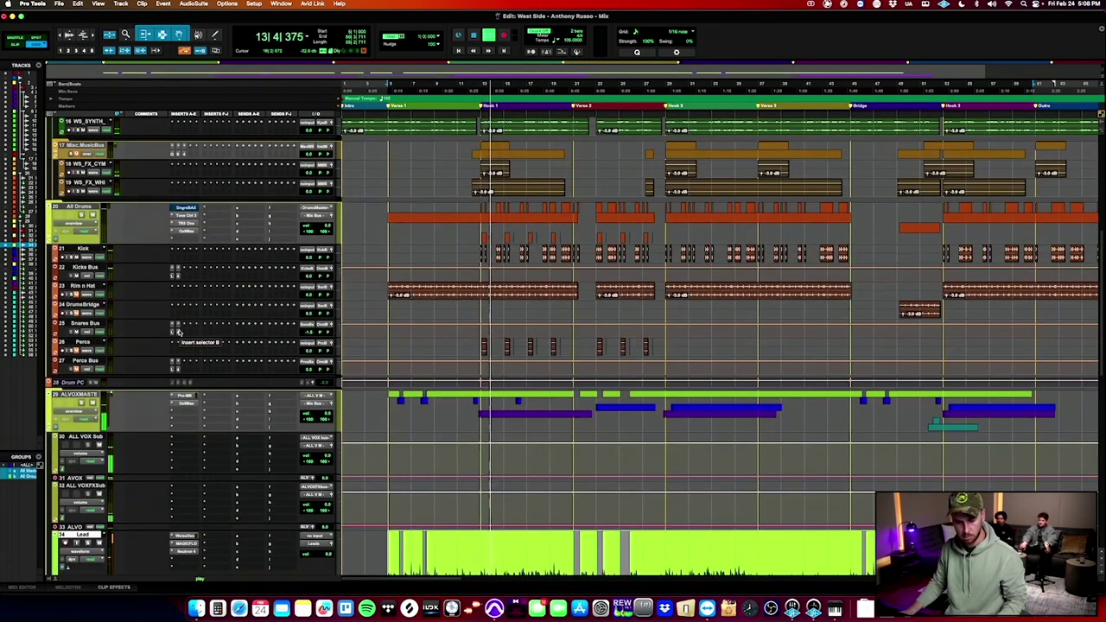
click(194, 399)
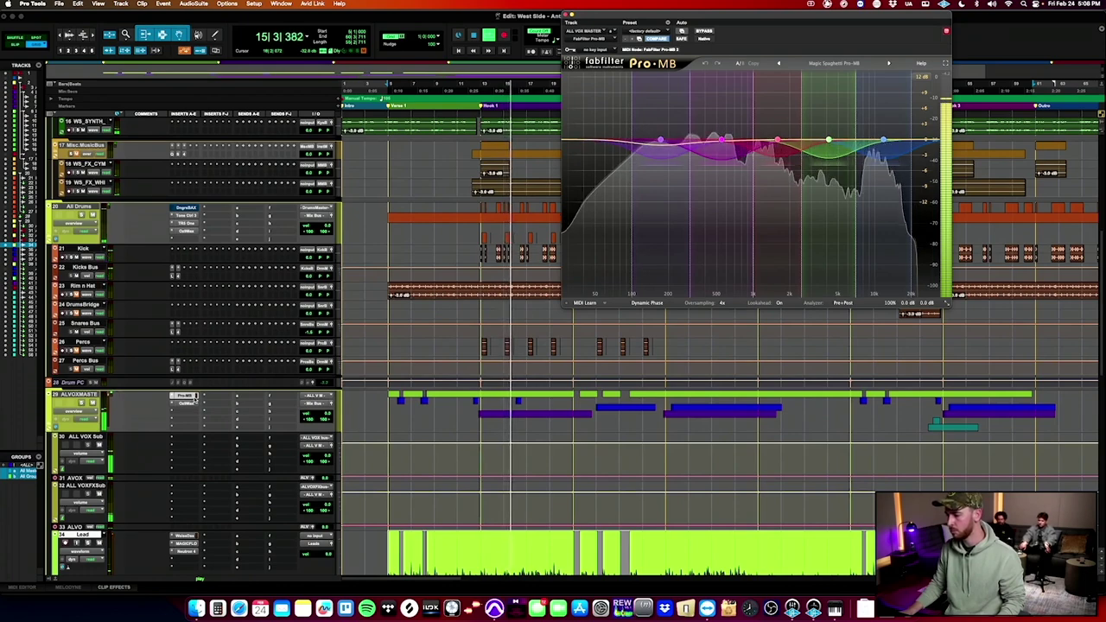
click(194, 399)
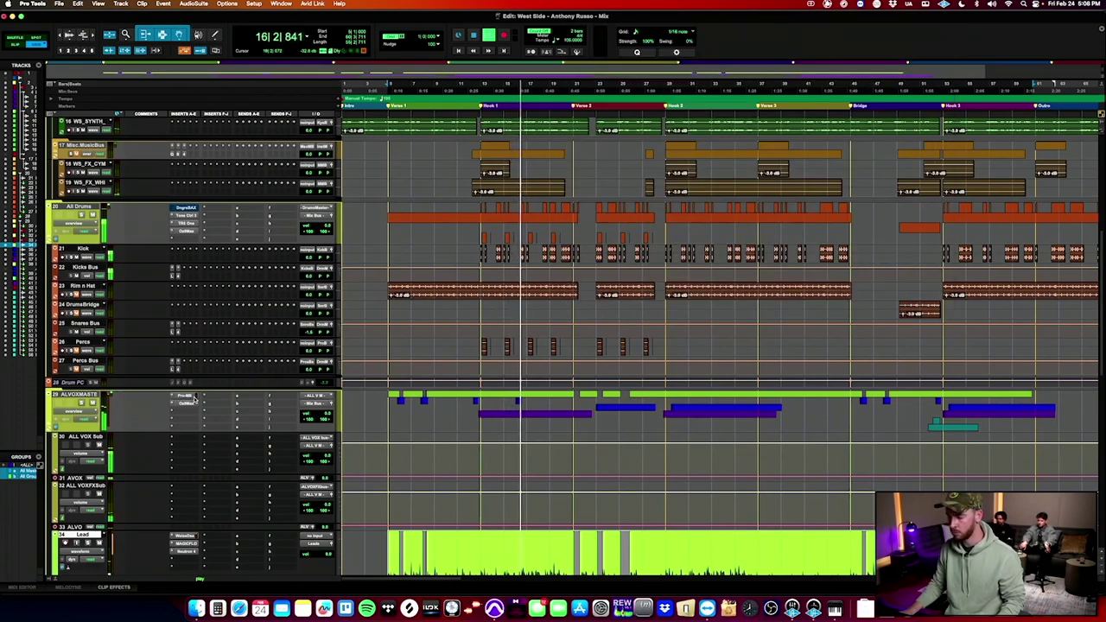
Open Neutron on the Lead track and boost the second equalizer band to about 9.9 dB at 350 Hz.
scroll(218, 420, down, 8)
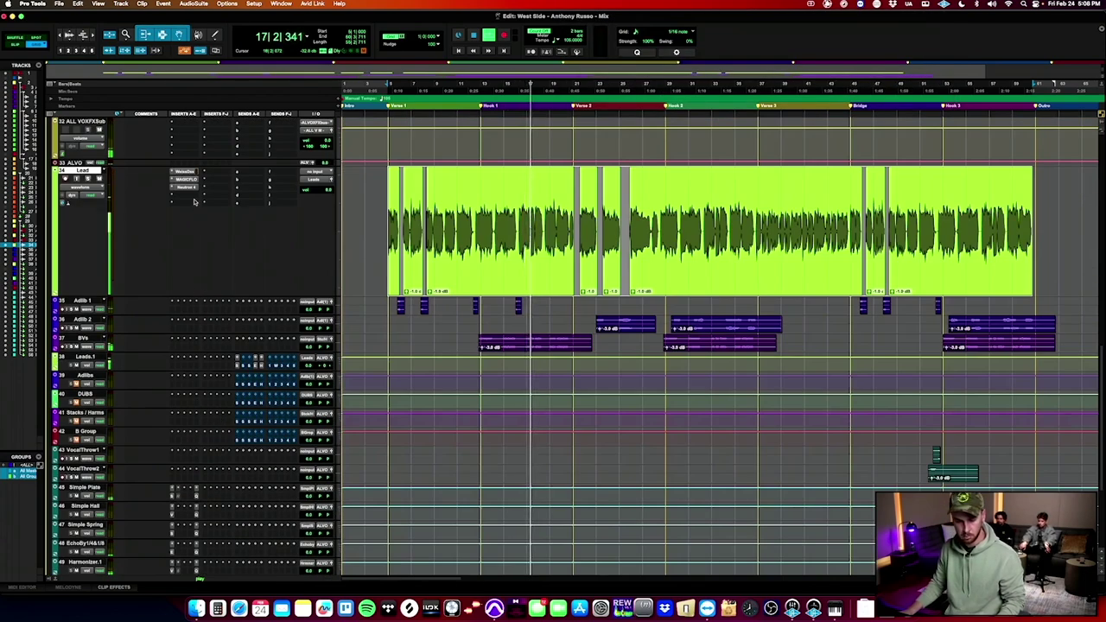
click(187, 188)
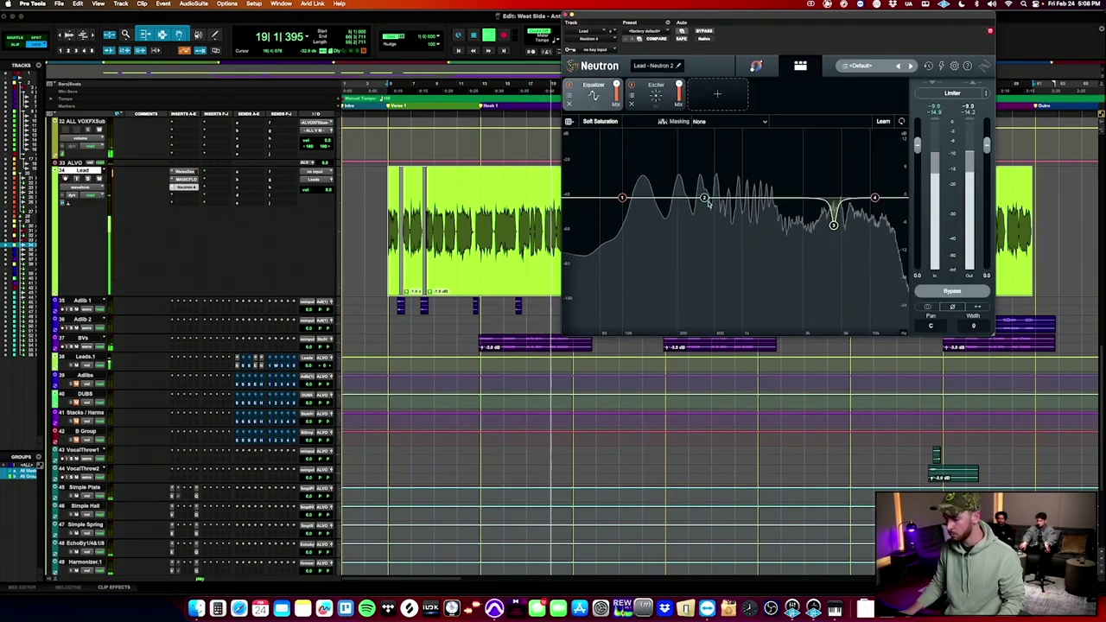
drag(705, 199, 688, 154)
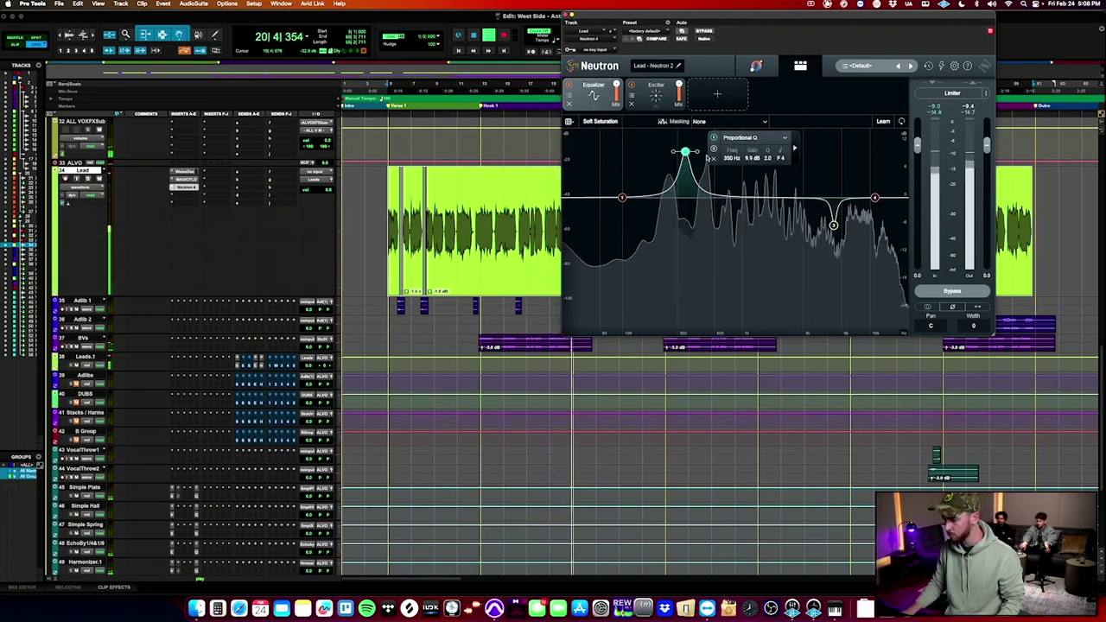
click(795, 151)
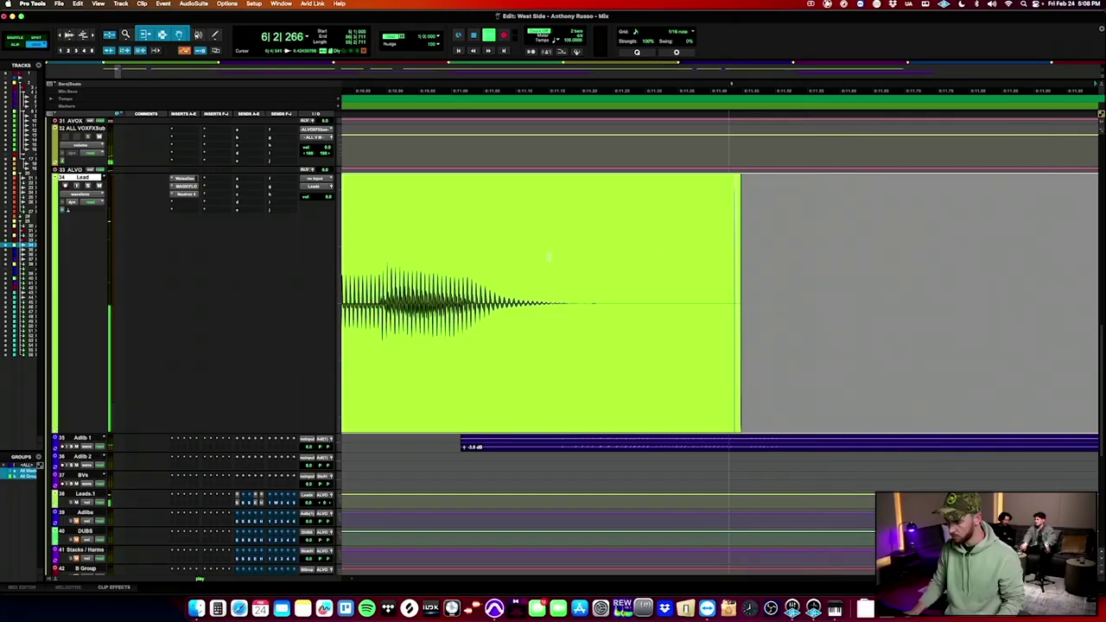
Fade out the tail of the Lead clip that ends before the first vocal gap in Verse 1.
key(super+f)
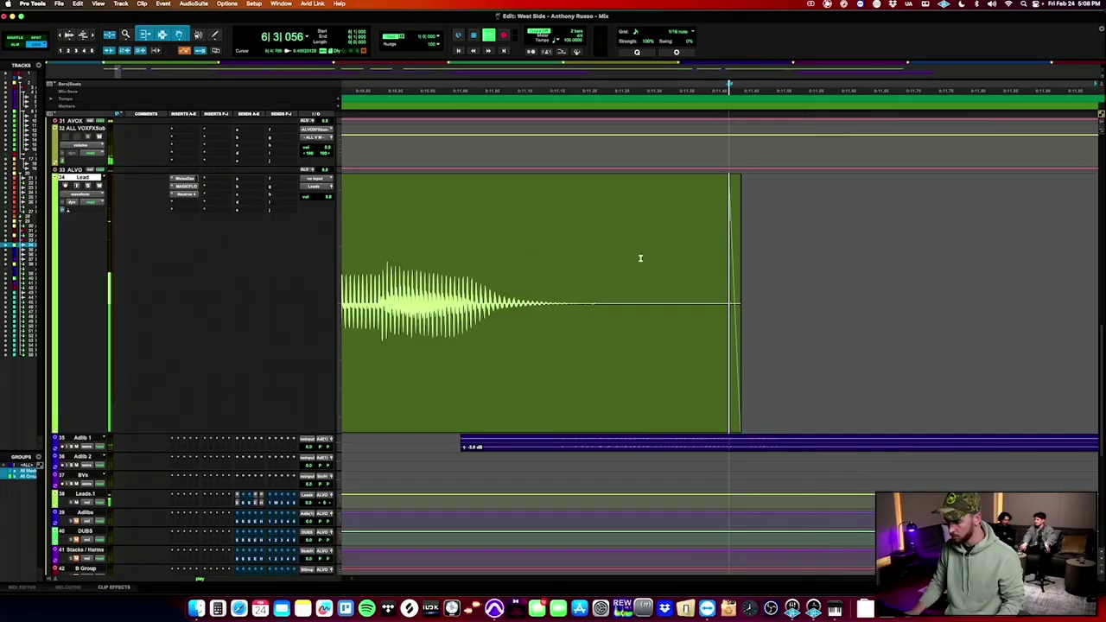
scroll(670, 260, right, 10)
scroll(670, 260, left, 5)
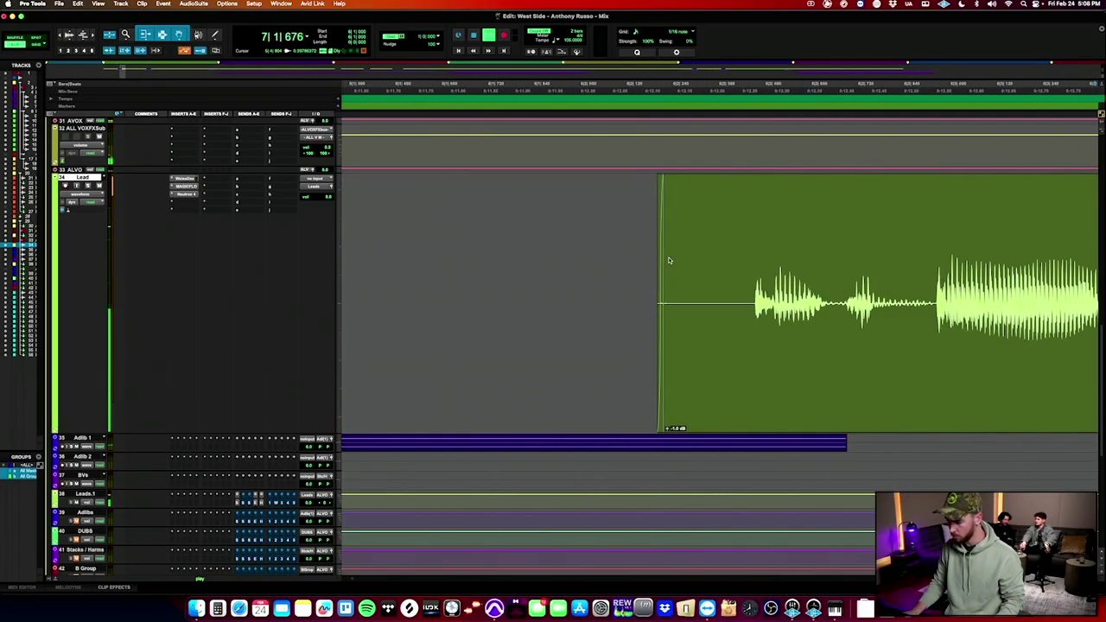
Fade in the start of the Lead clip that follows the first gap in Verse 1.
drag(676, 269, 637, 267)
key(Delete)
click(748, 253)
key(d)
scroll(748, 255, right, 10)
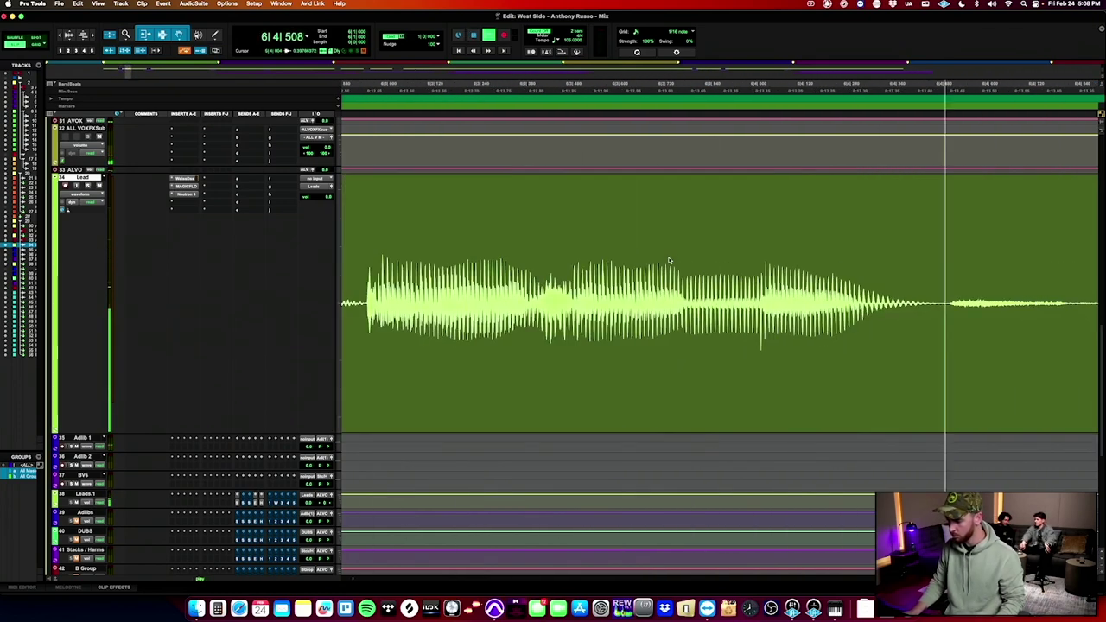
scroll(670, 261, left, 8)
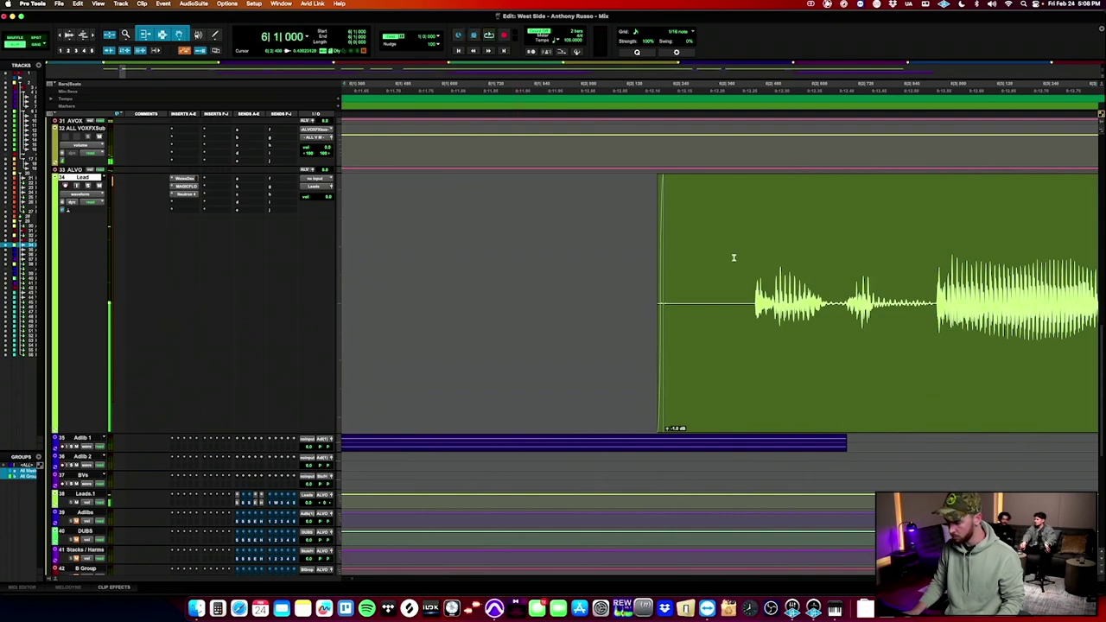
drag(677, 269, 636, 268)
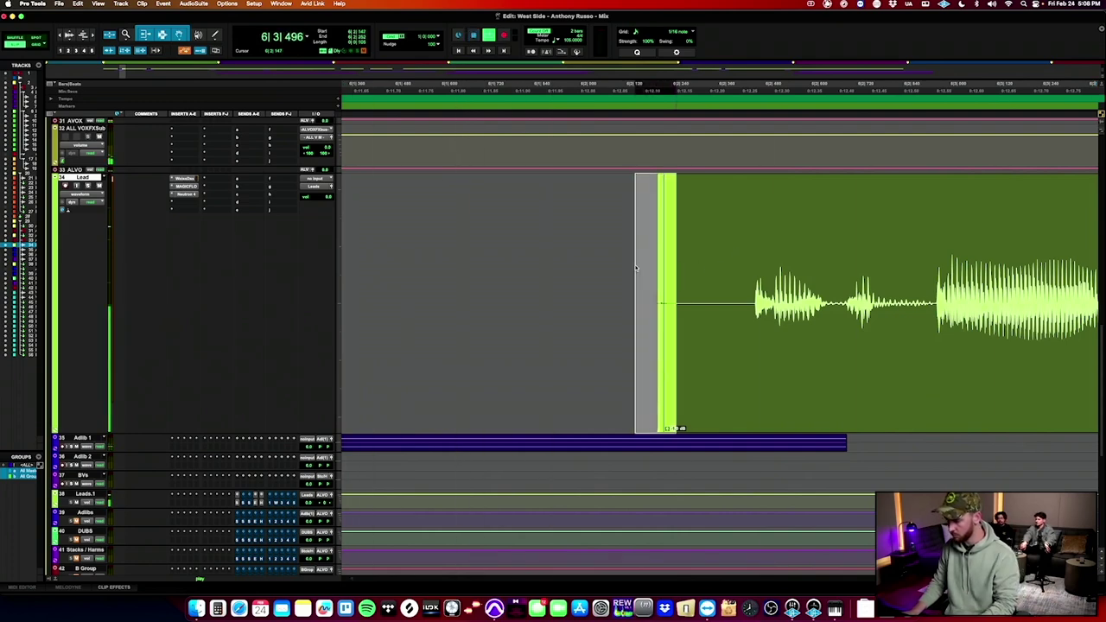
key(Delete)
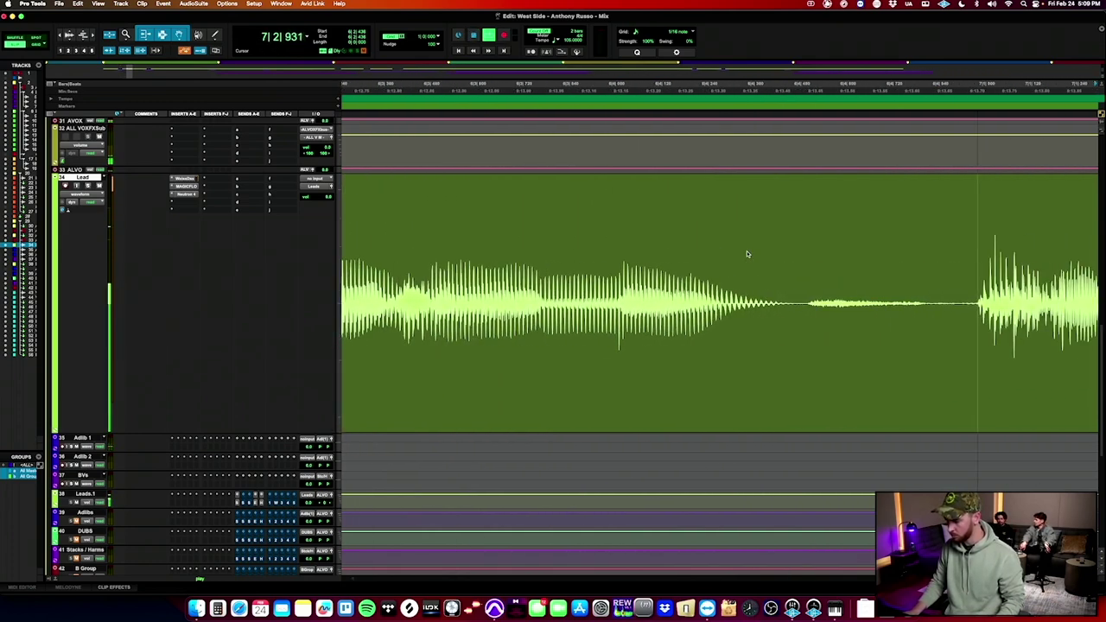
key(space)
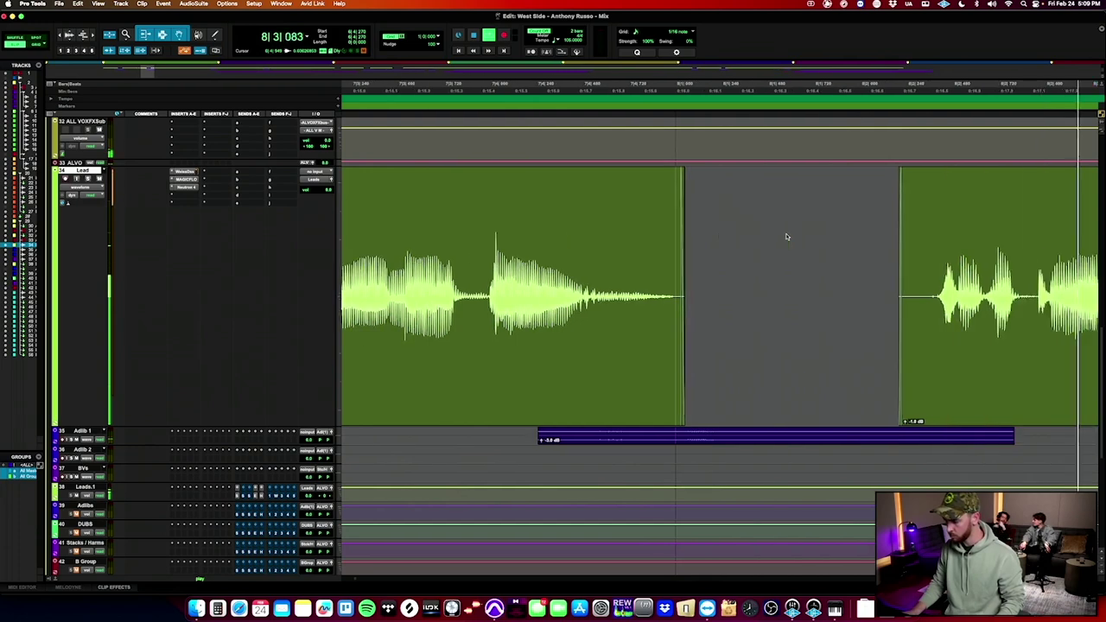
Remove the short click noises from the silent parts of the Lead vocal just before bars 9 and 11.
scroll(787, 237, right, 10)
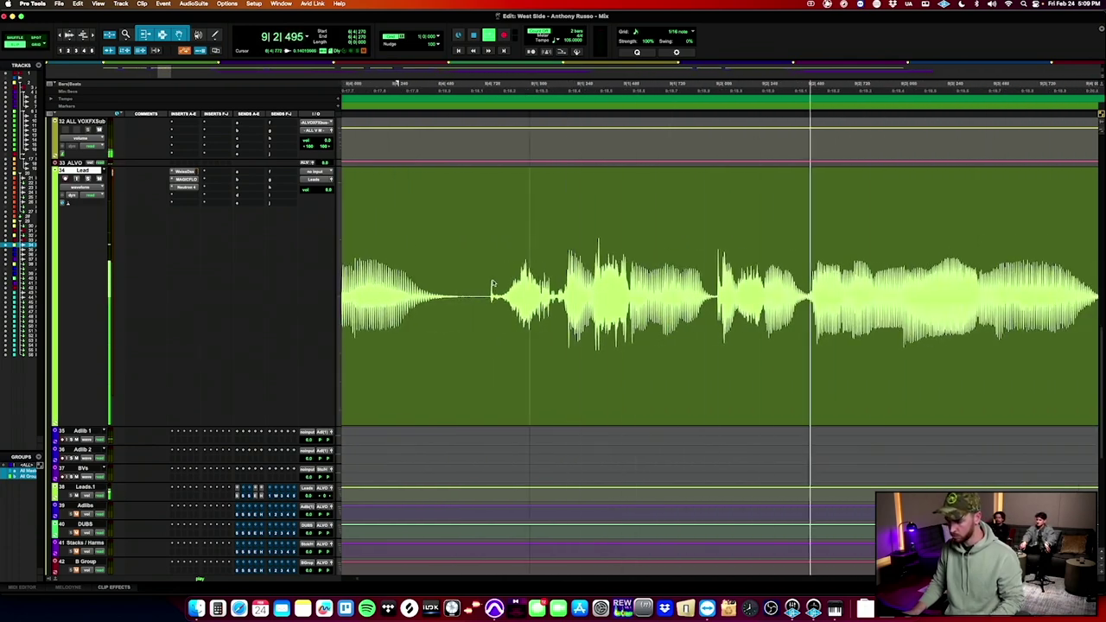
drag(494, 283, 481, 279)
key(Delete)
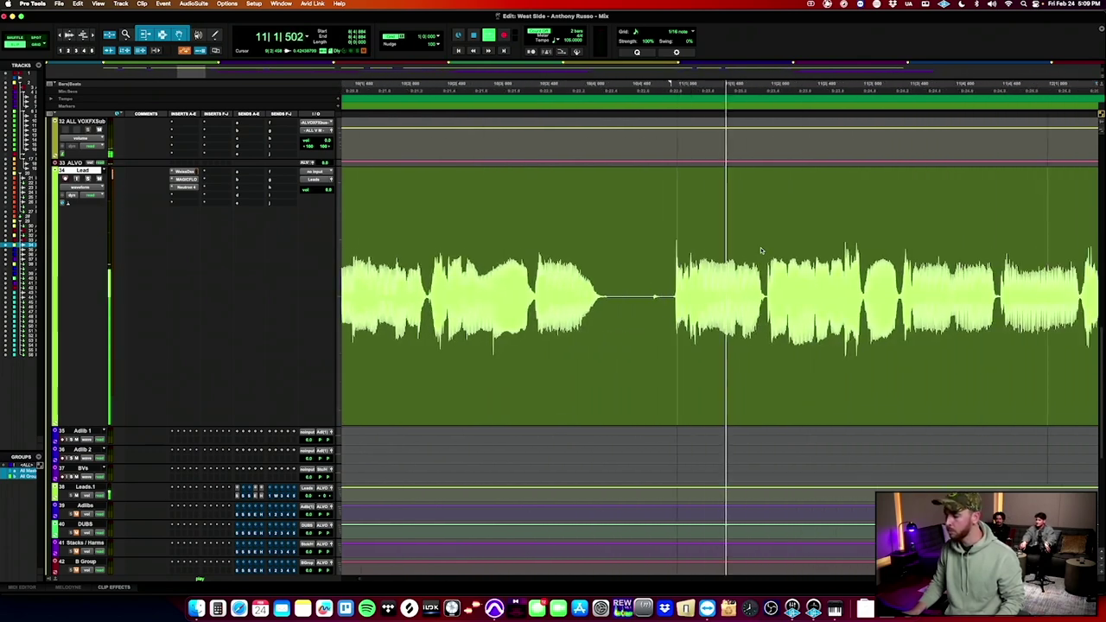
click(659, 277)
key(super+e)
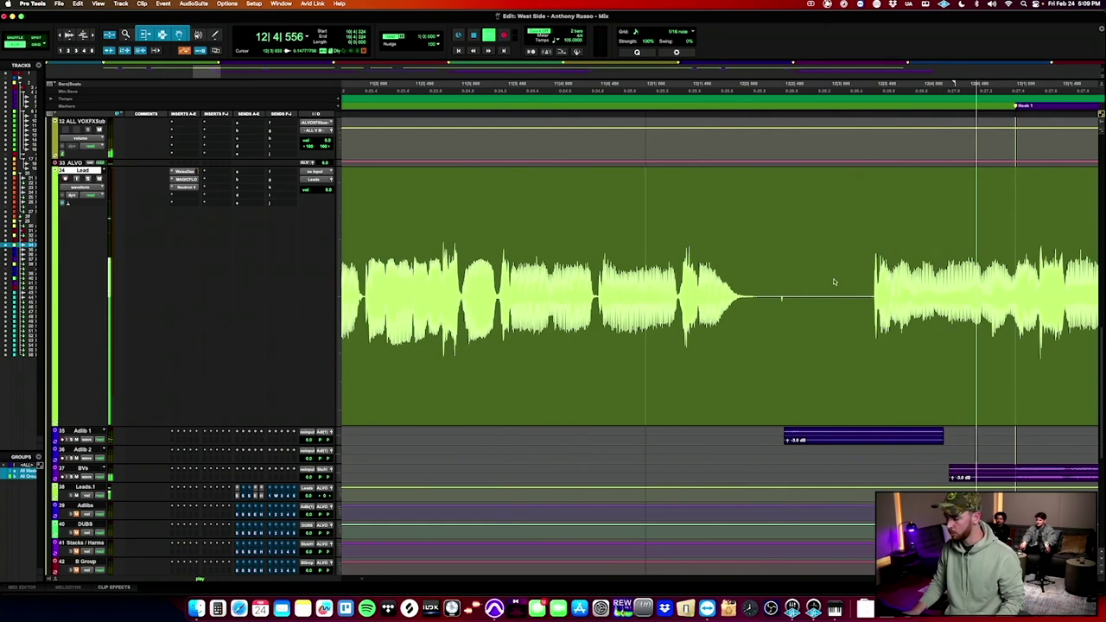
Delete the small noises in the Lead vocal pauses at bar 12 and at the start of bar 14.
drag(781, 288, 790, 286)
key(Delete)
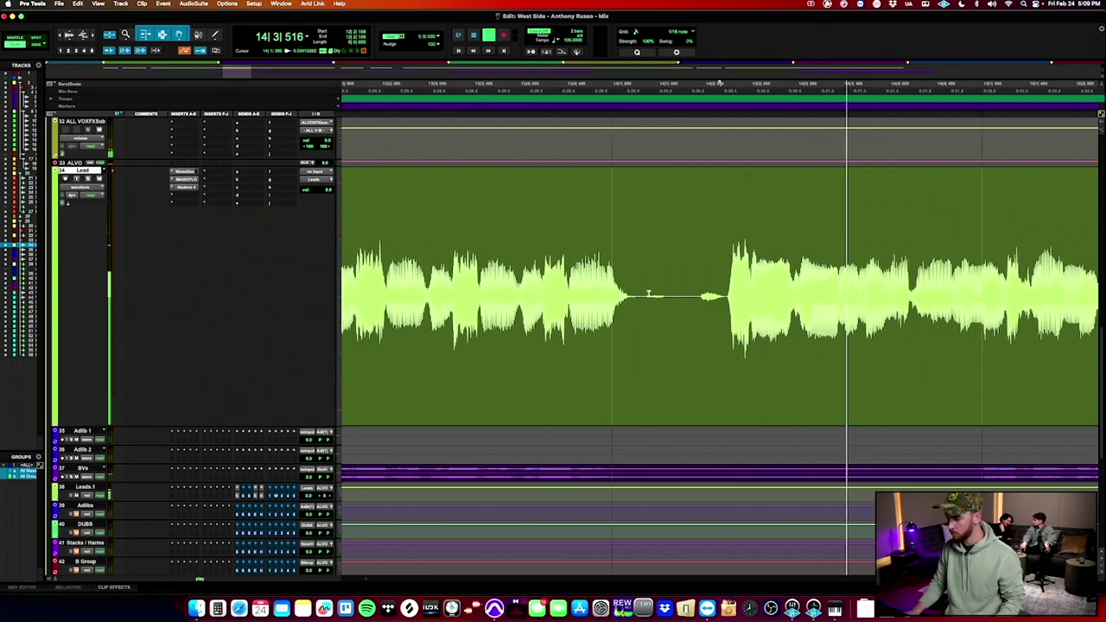
drag(646, 294, 685, 294)
key(Delete)
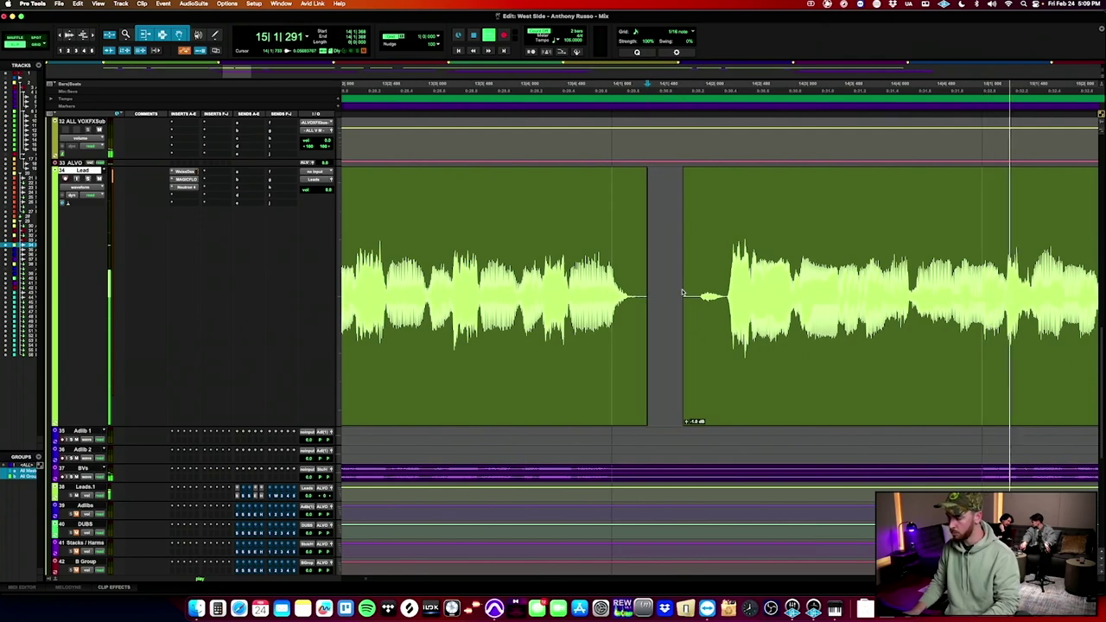
click(704, 237)
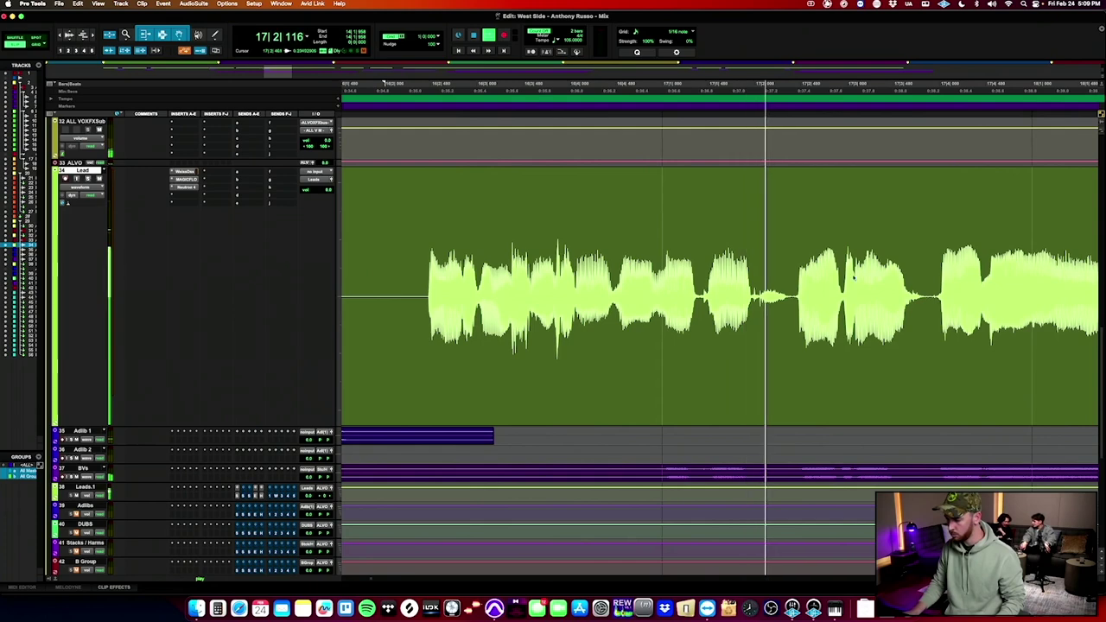
Cut the two small clicks out of the quiet passage between Lead vocal phrases around 17|2.
click(761, 294)
key(t)
key(t)
key(t)
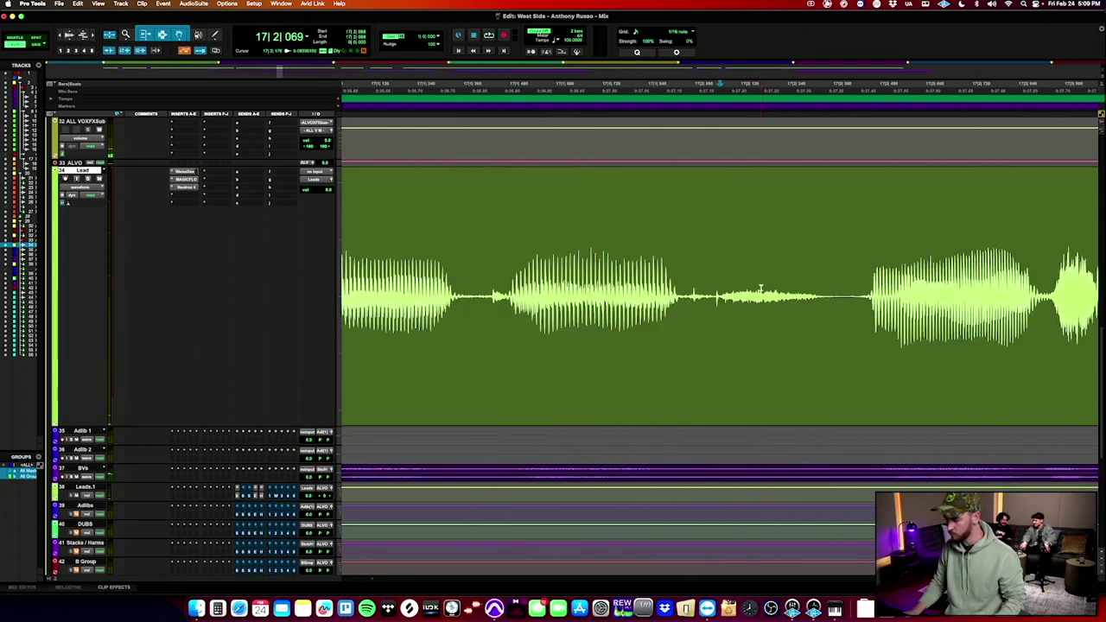
click(712, 294)
key(super+e)
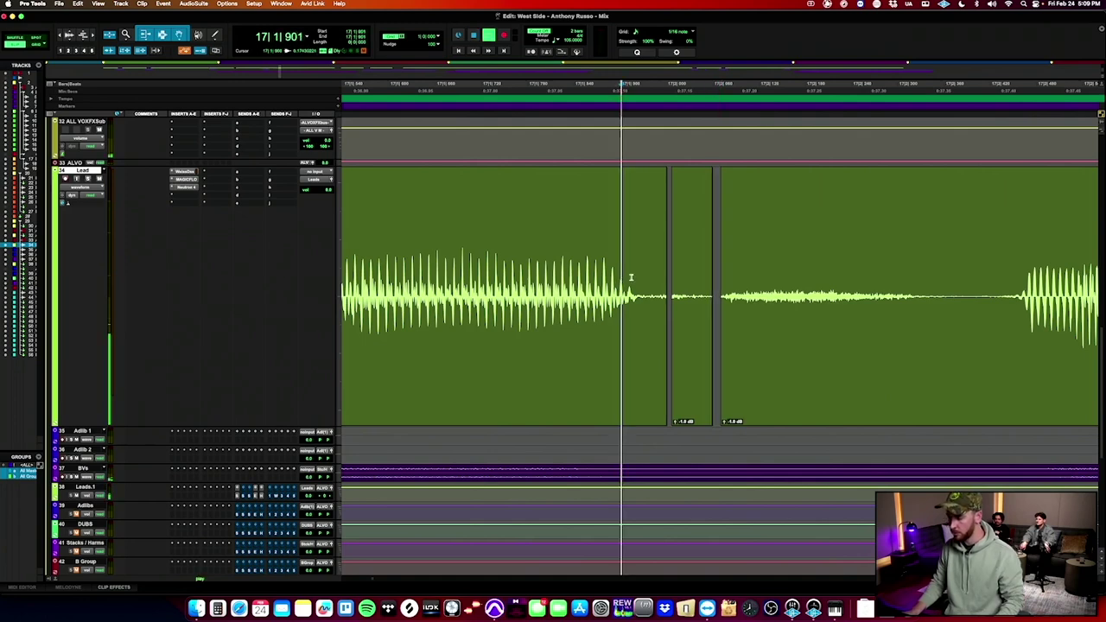
Add fades to the Lead clip edges around the two small cuts near 17|2.
drag(858, 259, 643, 235)
key(super+f)
key(Return)
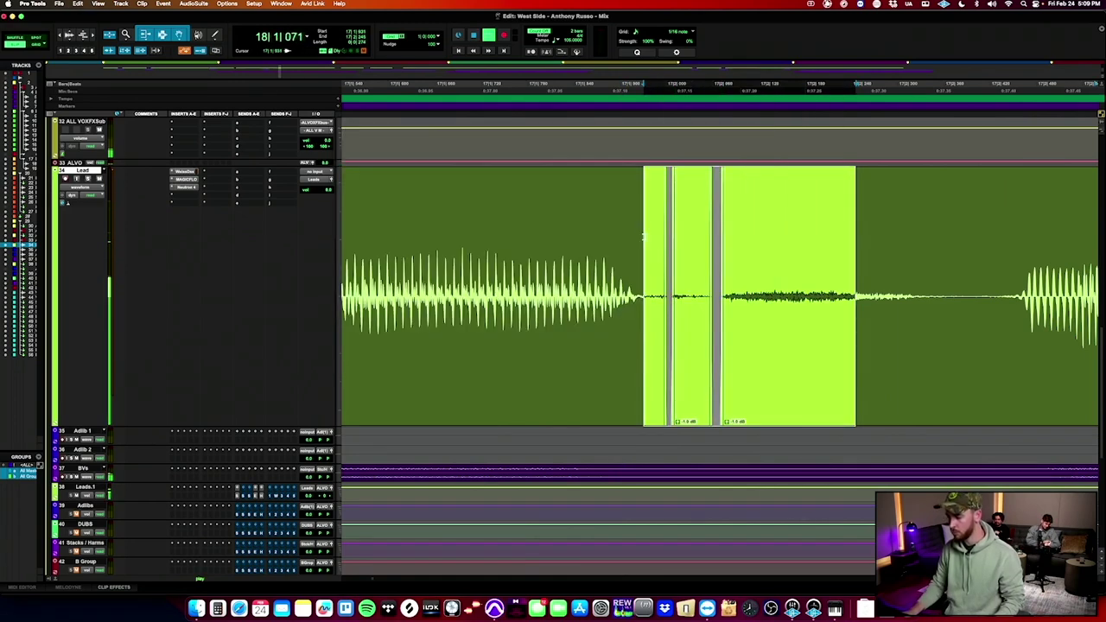
click(455, 281)
key(space)
key(r)
key(space)
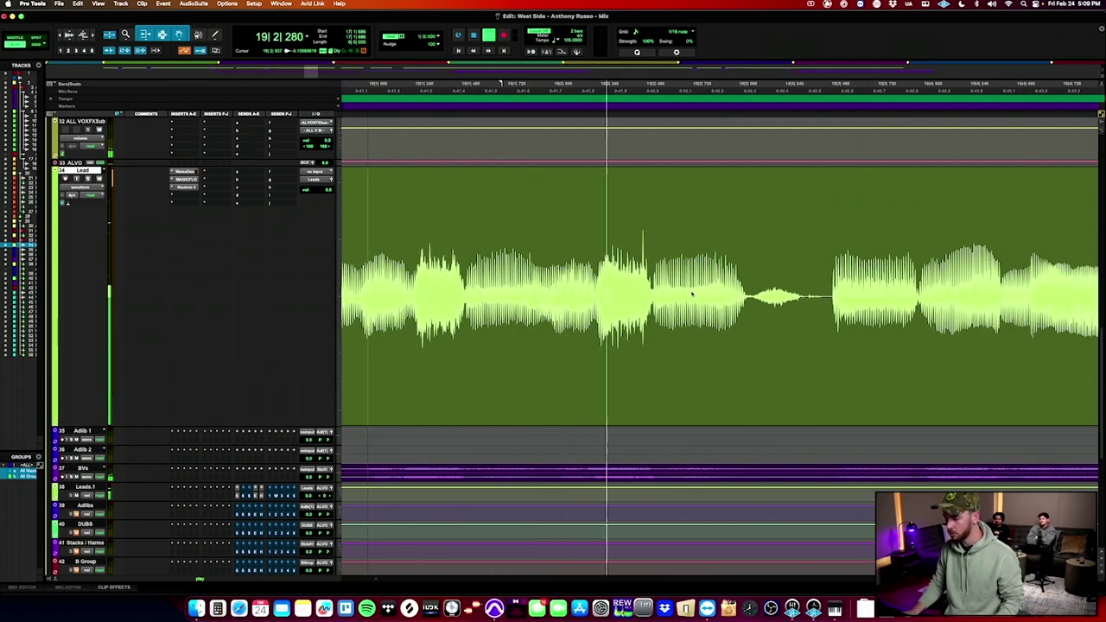
Cut the small noise from the Lead vocal pause around 19|3 and fade out the clip before it.
click(372, 295)
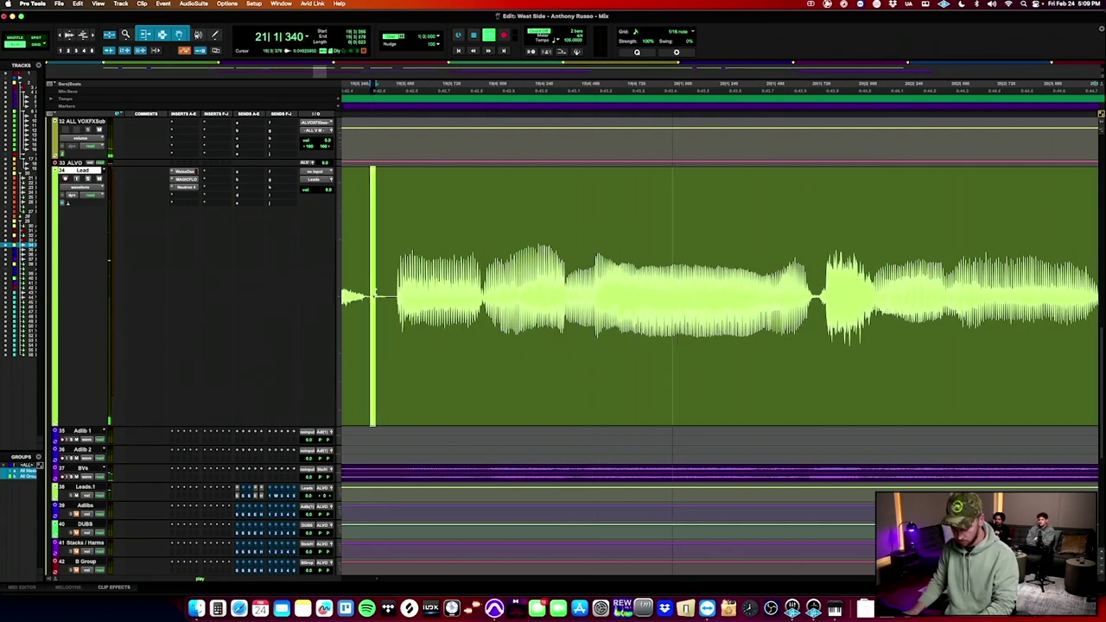
drag(339, 259, 366, 257)
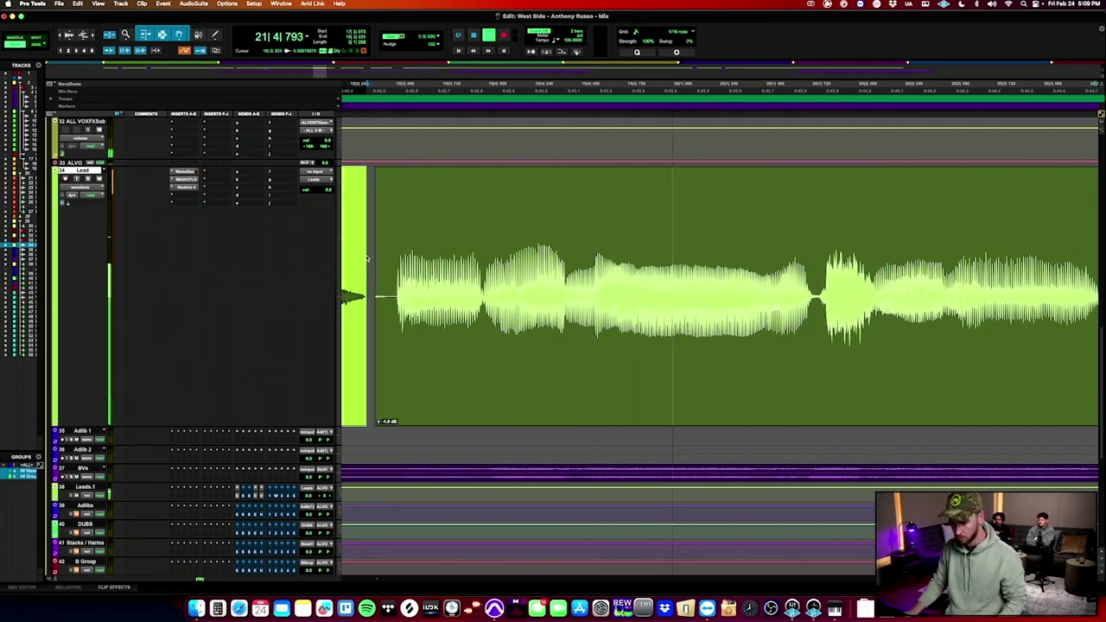
click(361, 184)
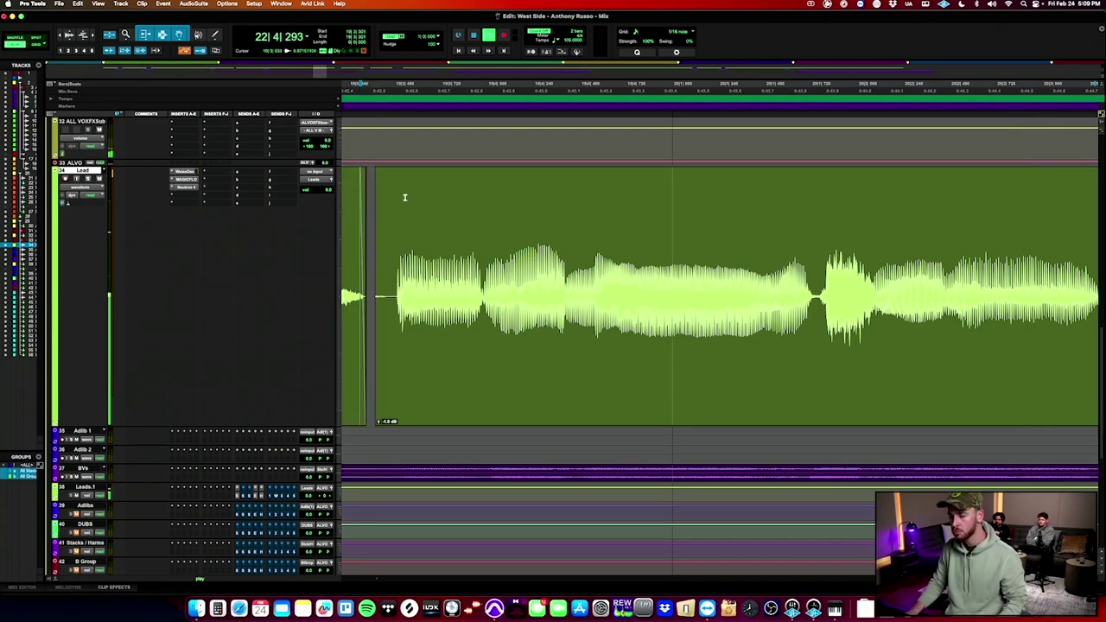
Extend the start of the Lead clip at bar 23 slightly earlier into the gap before it.
scroll(393, 195, right, 6)
key(r)
scroll(713, 292, right, 10)
scroll(712, 292, down, 2)
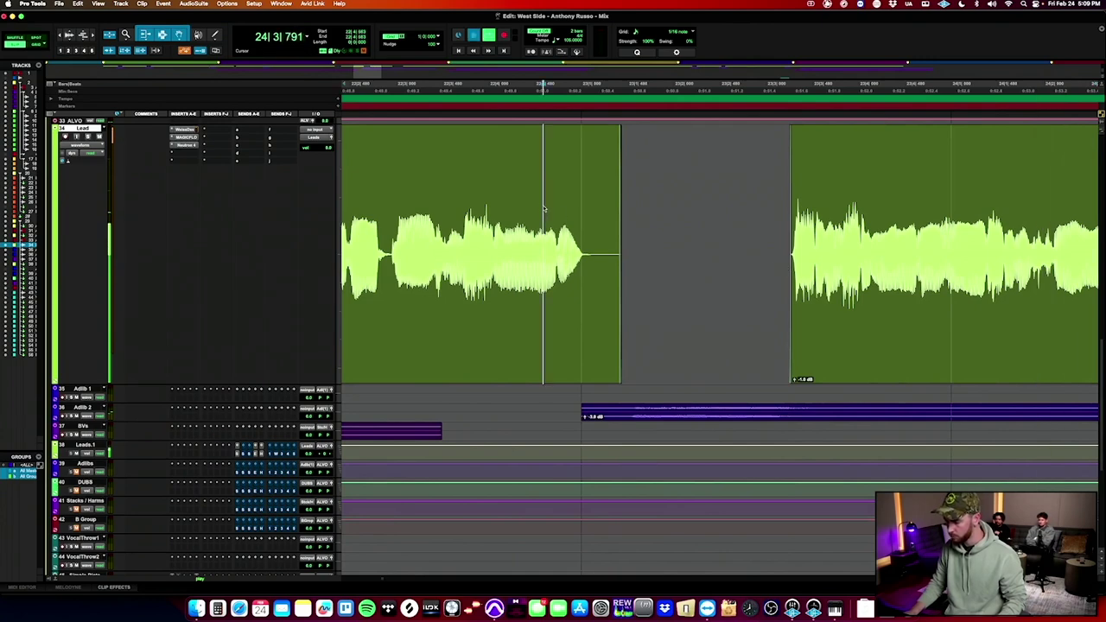
drag(793, 240, 766, 240)
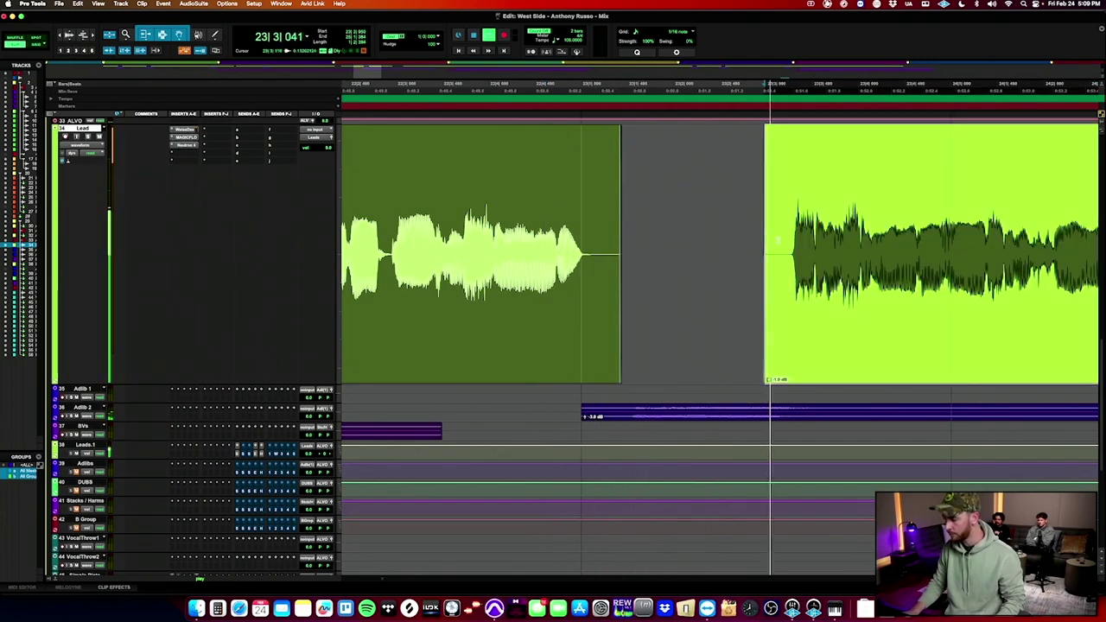
Trim the start of the Lead clip at bar 23 close to its first word and fade it in.
click(793, 237)
key(t)
key(t)
key(t)
key(a)
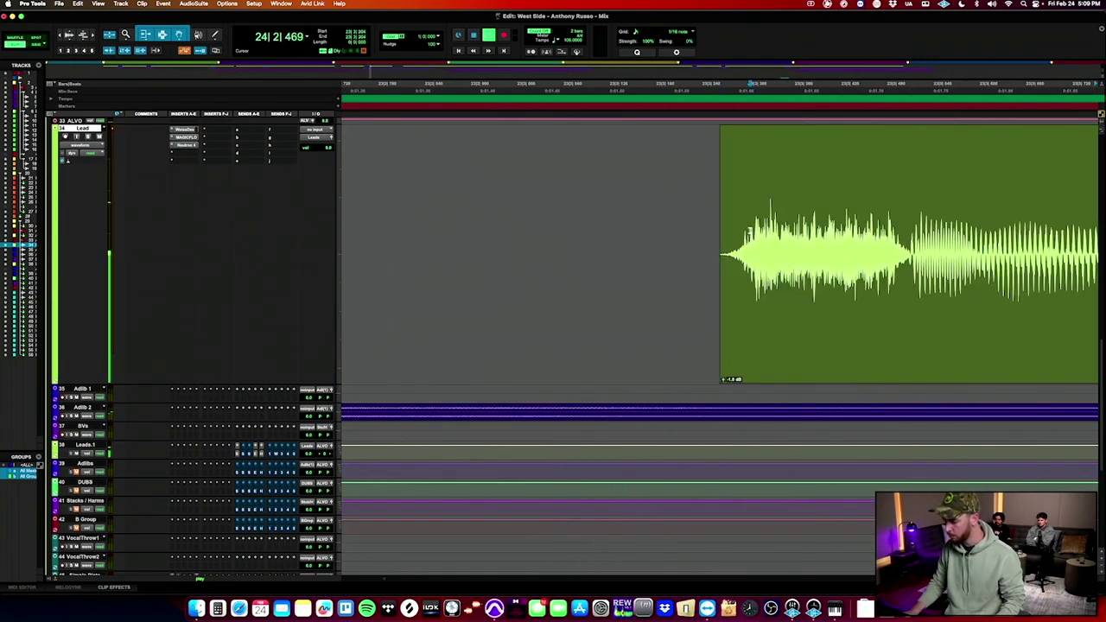
click(788, 228)
key(d)
key(space)
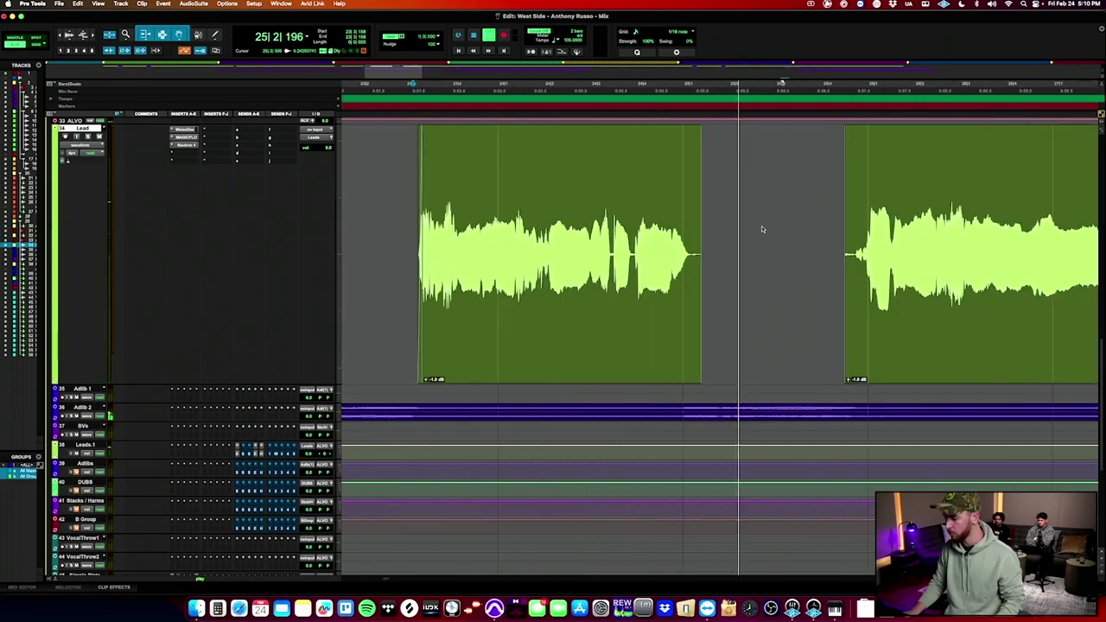
Fade out the Lead clip ending near bar 25 and trim the start of the clip that follows it.
scroll(756, 235, right, 1)
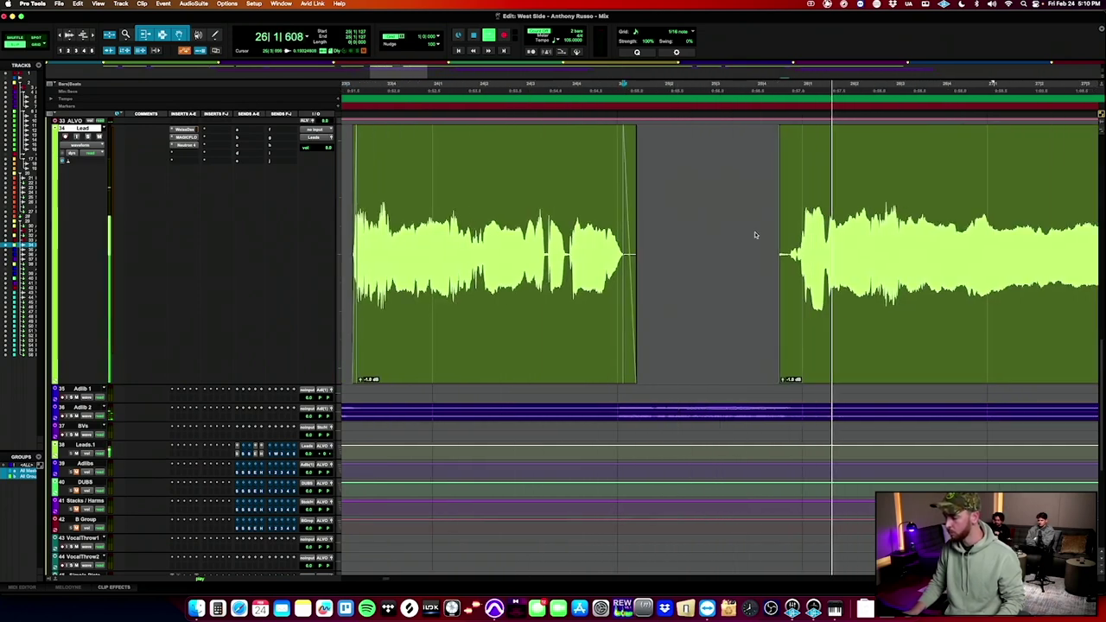
click(800, 237)
key(t)
key(t)
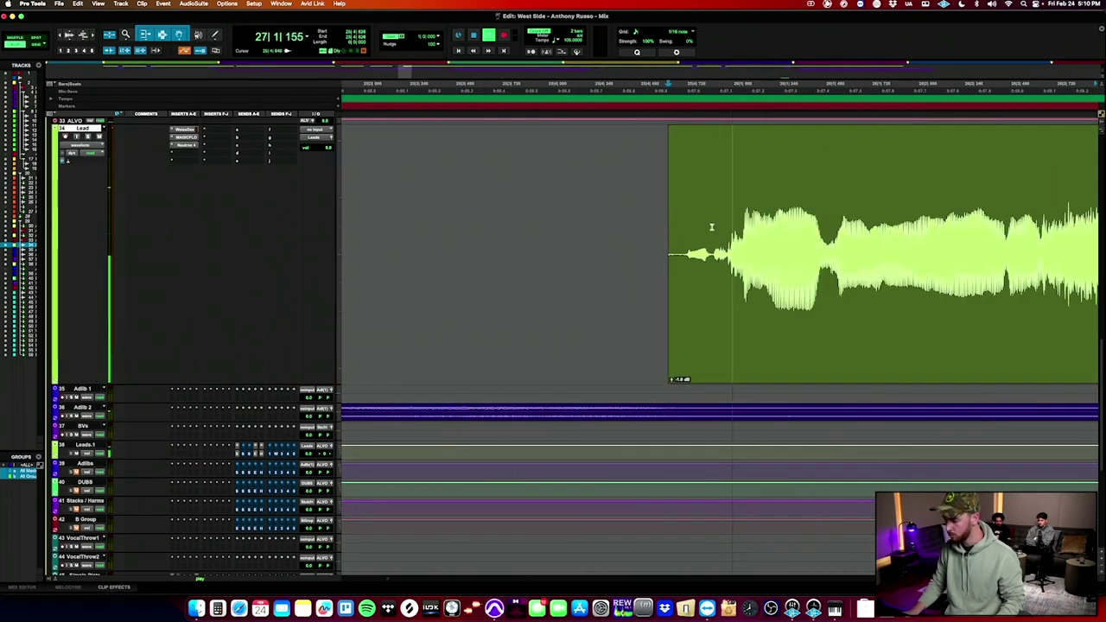
key(r)
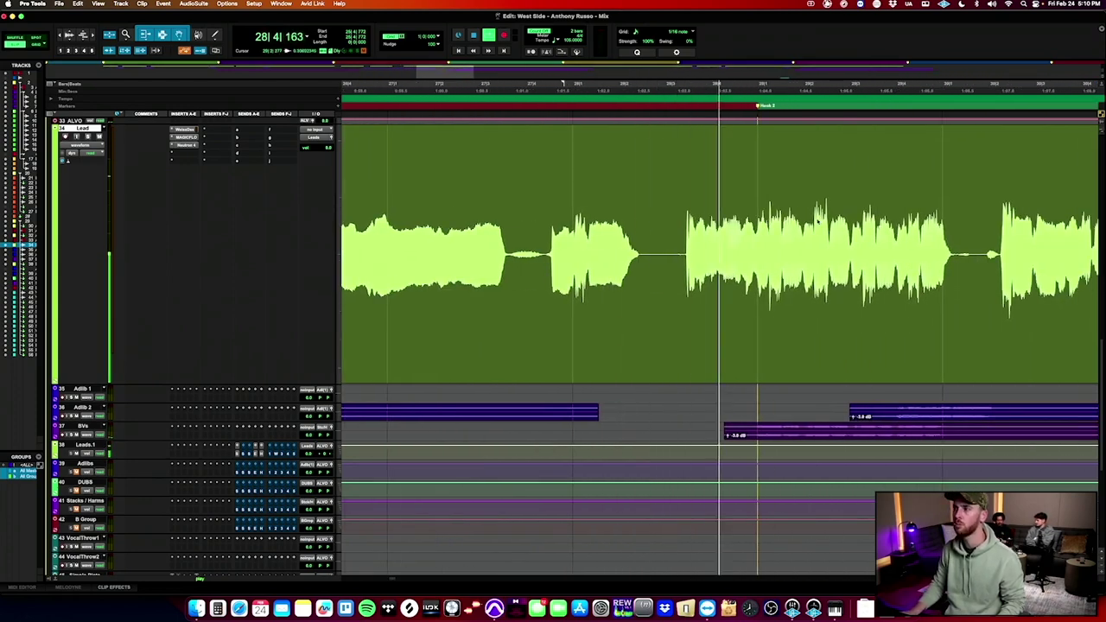
Follow the Lead vocal through Hook 2 during playback and check its pauses for remaining noises.
scroll(818, 222, right, 4)
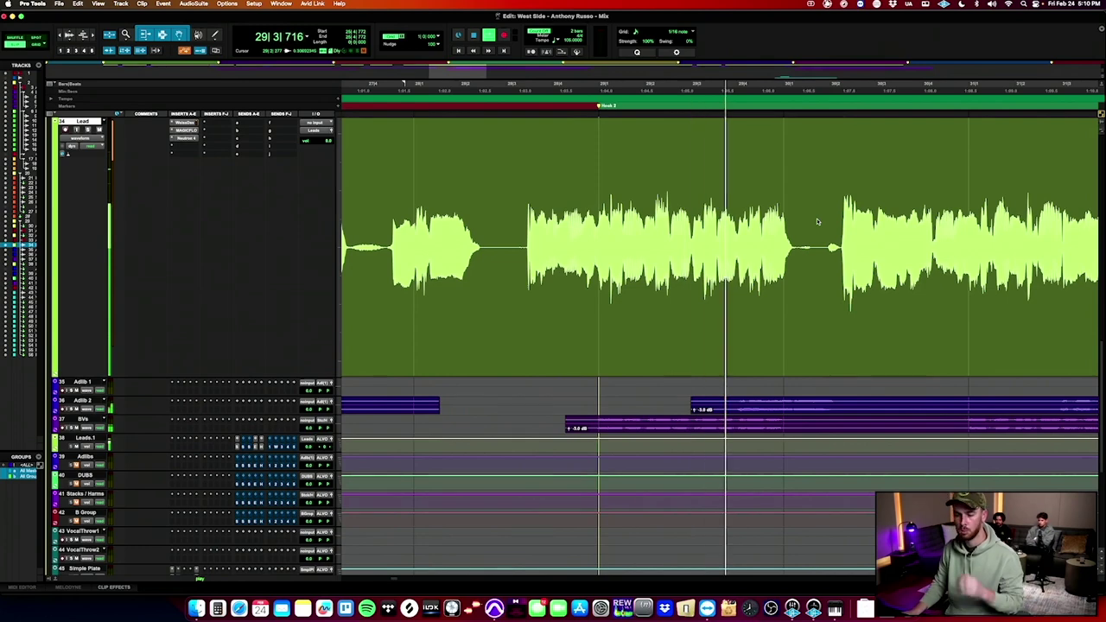
scroll(817, 222, right, 3)
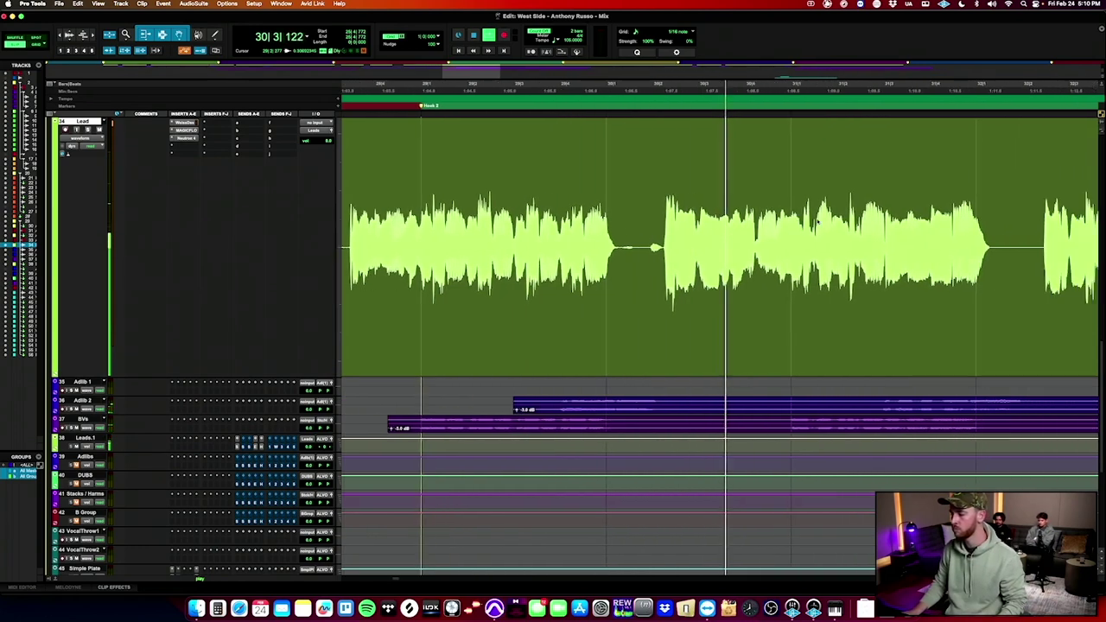
scroll(817, 223, up, 2)
scroll(817, 222, up, 2)
scroll(817, 222, right, 5)
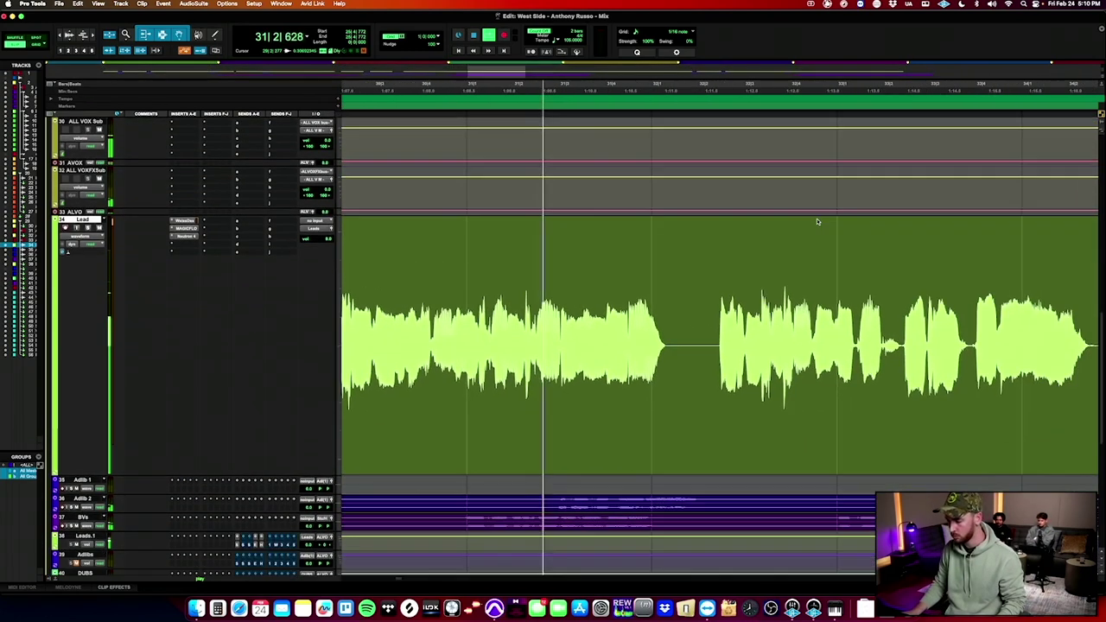
scroll(817, 222, right, 2)
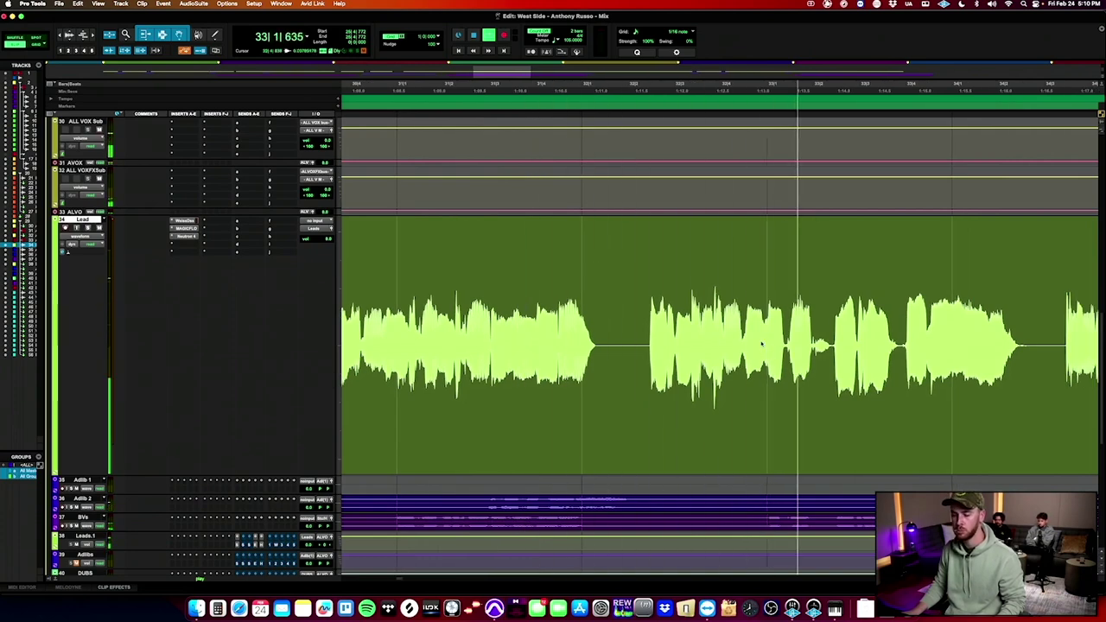
Cut the small click out of the Lead vocal's pause in bar 33 and fade the clip edges around the cut.
scroll(818, 324, right, 5)
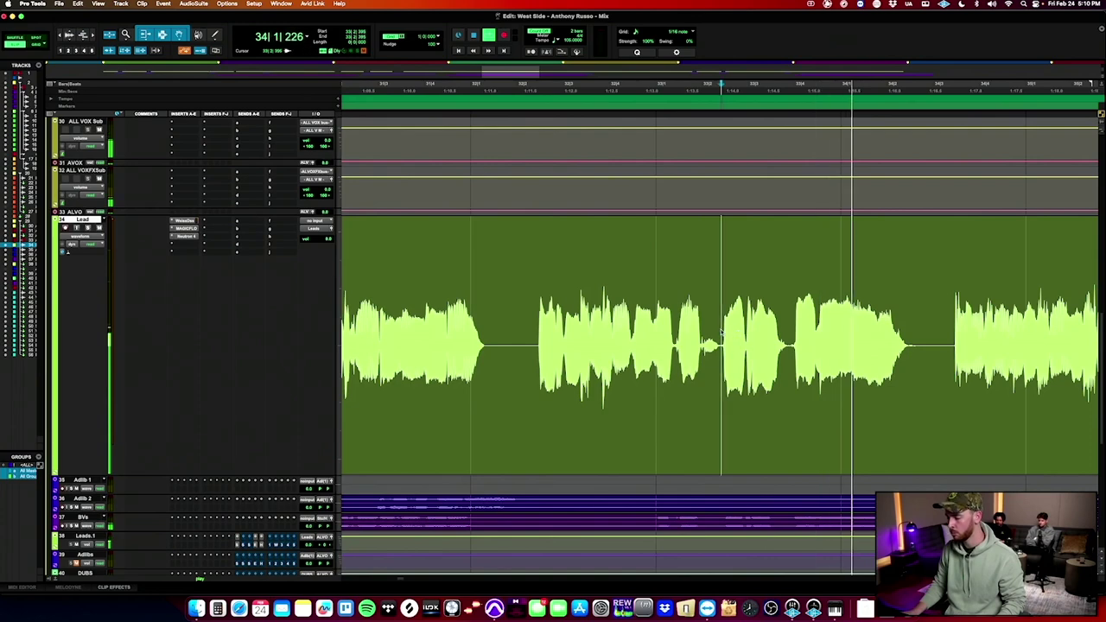
key(t)
key(t)
key(t)
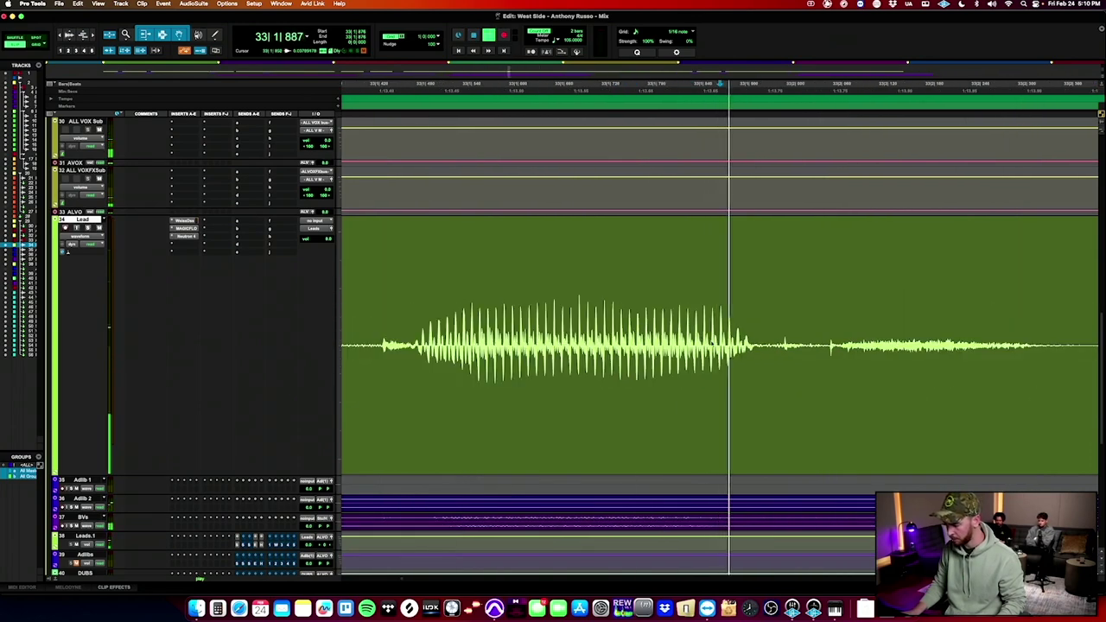
click(835, 334)
key(b)
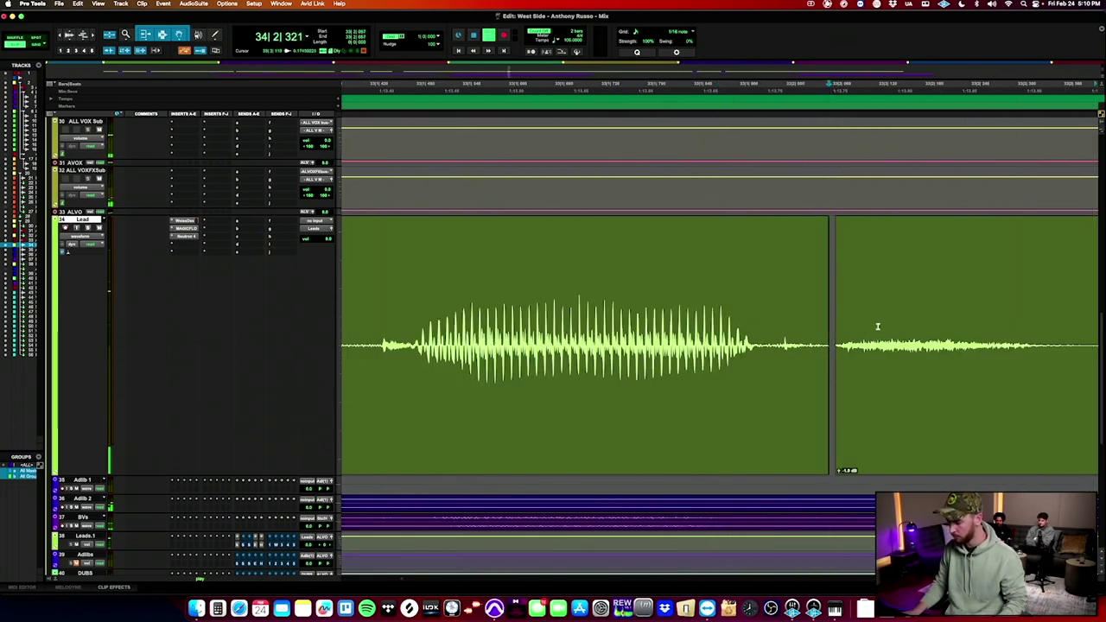
key(r)
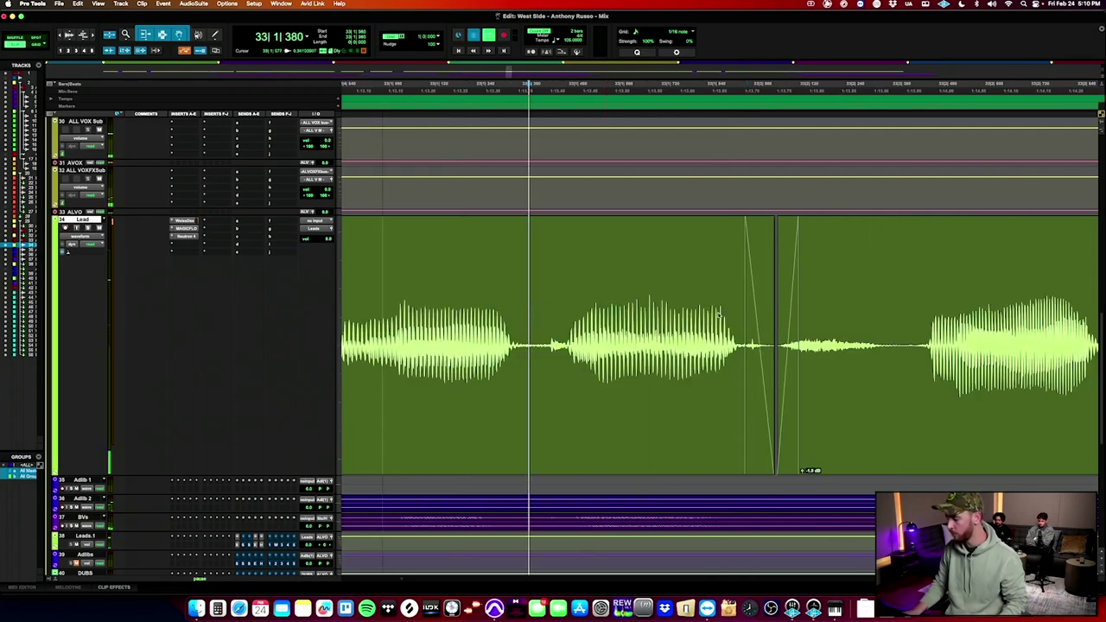
scroll(717, 313, down, 3)
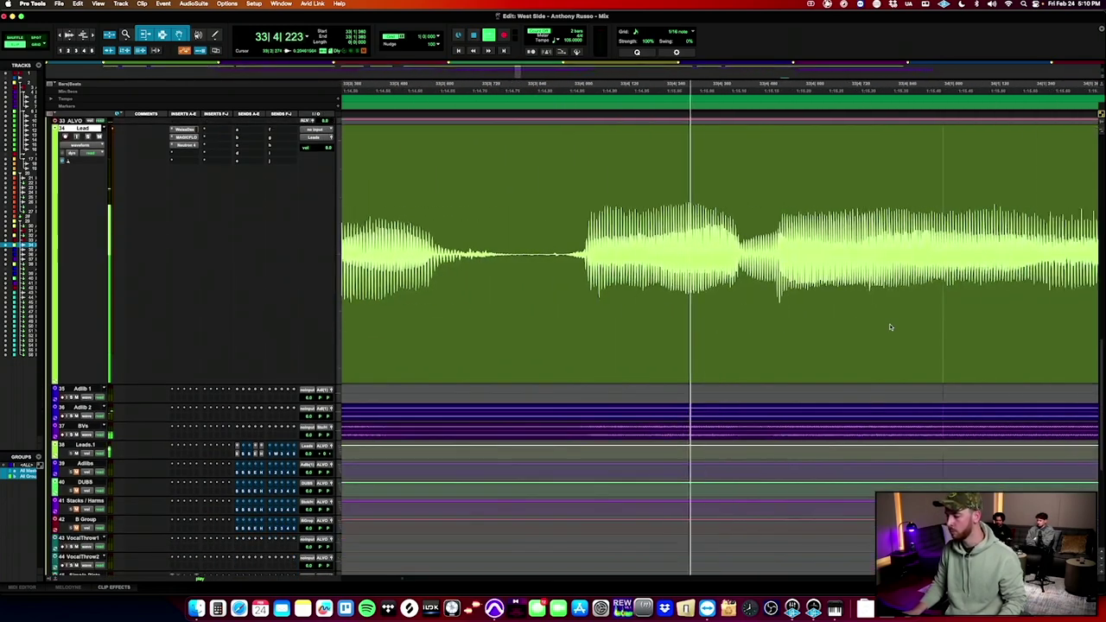
Fade out the Lead clip ending near bar 48 and fade in the clip that follows it.
scroll(799, 322, up, 1)
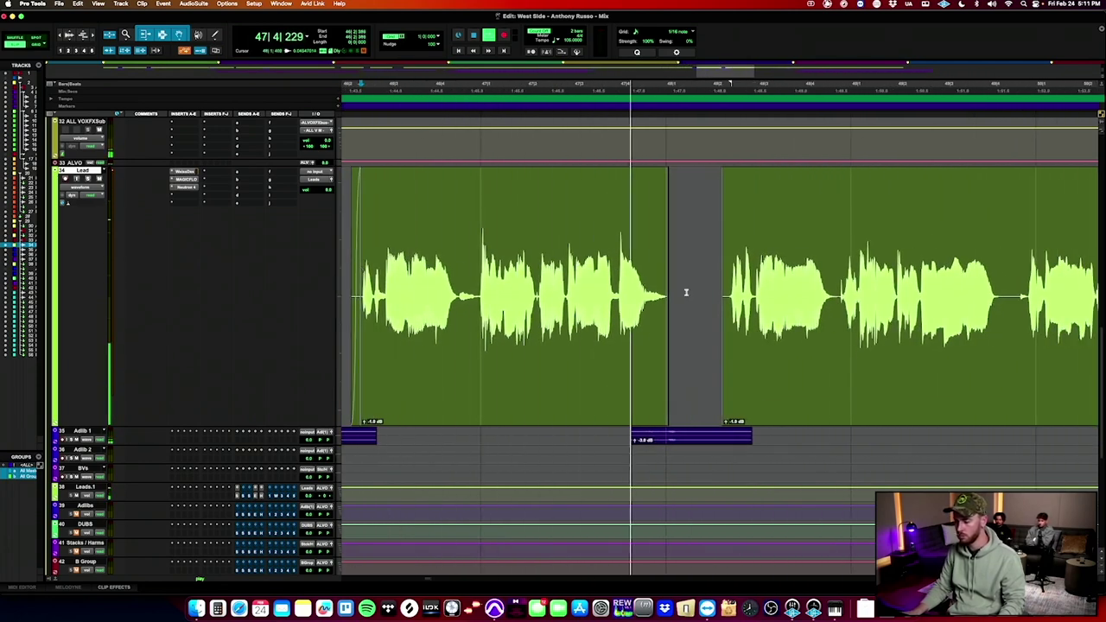
click(655, 270)
key(g)
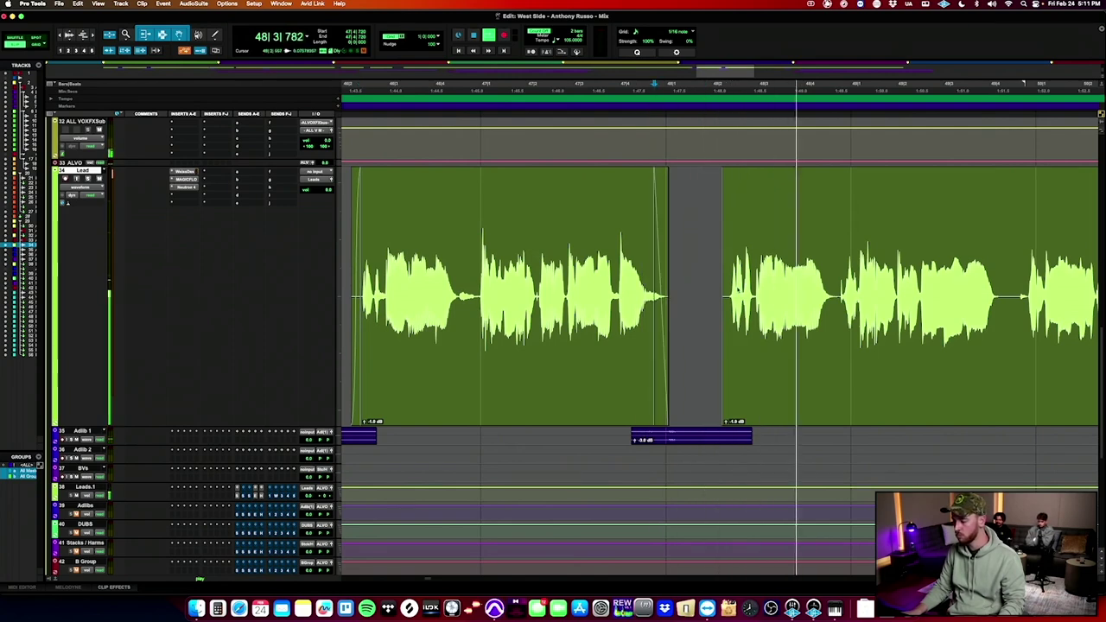
click(731, 284)
key(d)
scroll(732, 279, right, 8)
Delete the short noise from the Lead vocal's pause just before bar 51.
scroll(731, 278, down, 1)
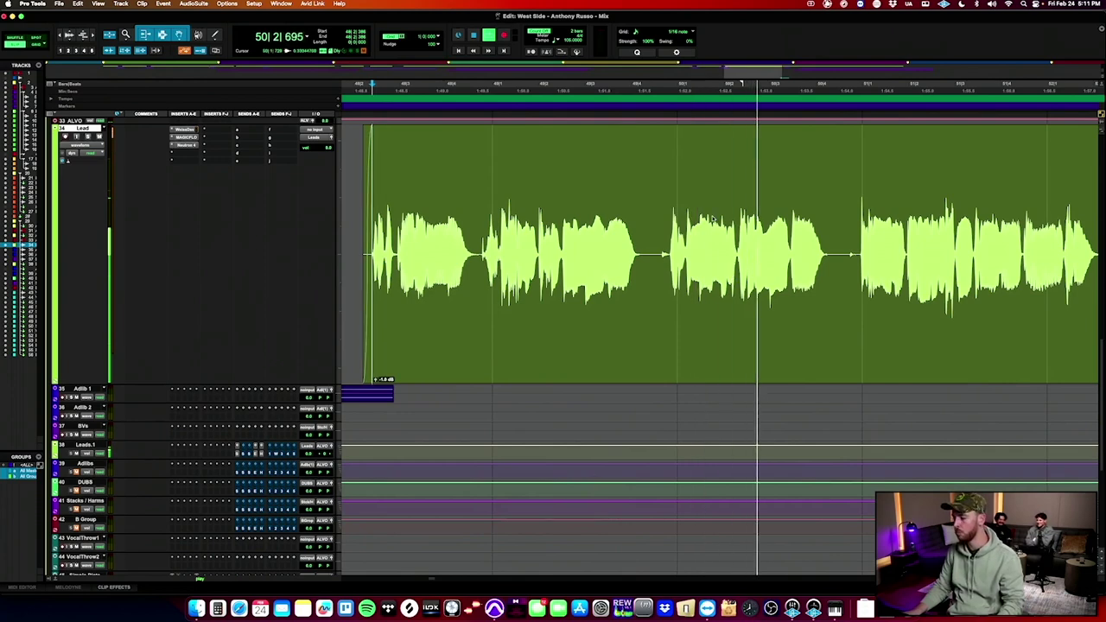
scroll(632, 338, up, 1)
click(670, 296)
key(t)
key(t)
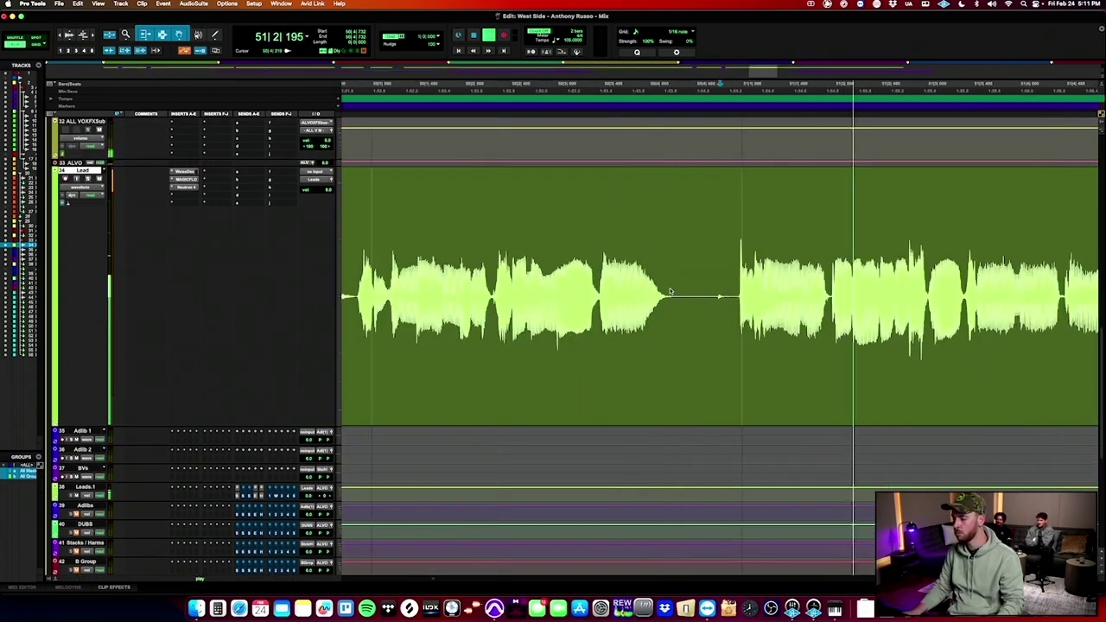
drag(710, 292, 743, 290)
key(Delete)
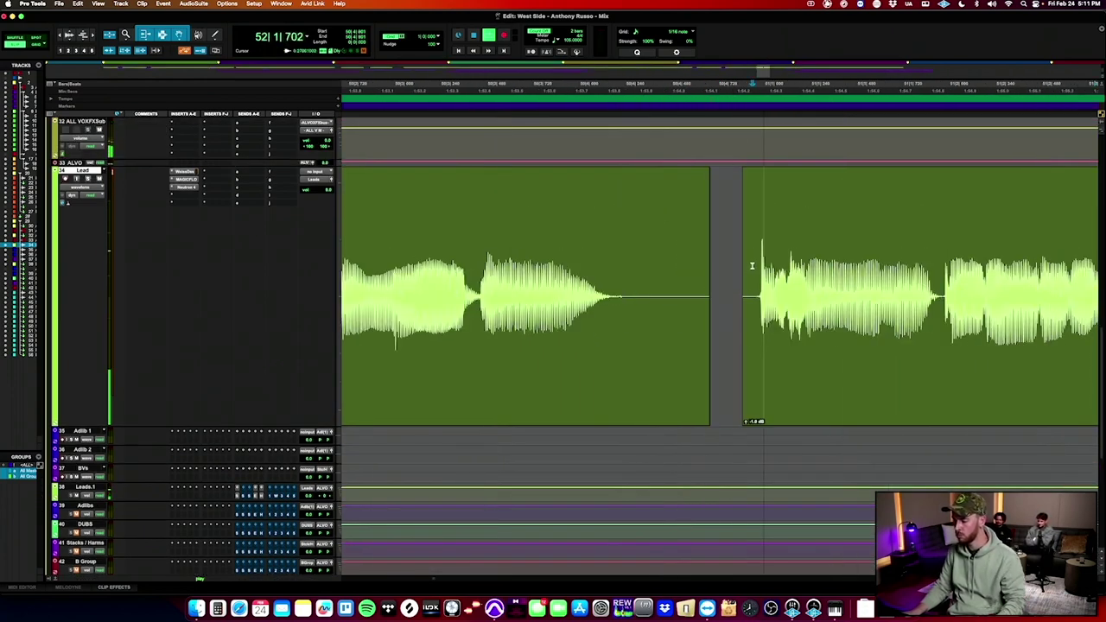
Delete the noise from the Lead vocal's pause in bar 52 and fade in the clip after the gap.
scroll(811, 241, down, 1)
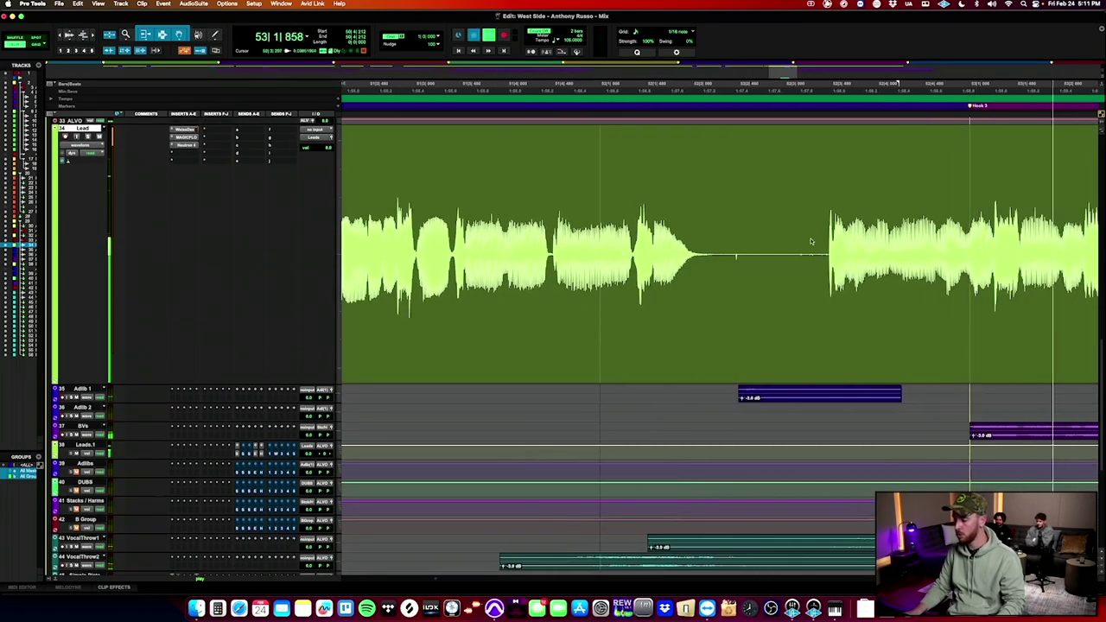
drag(710, 242, 751, 242)
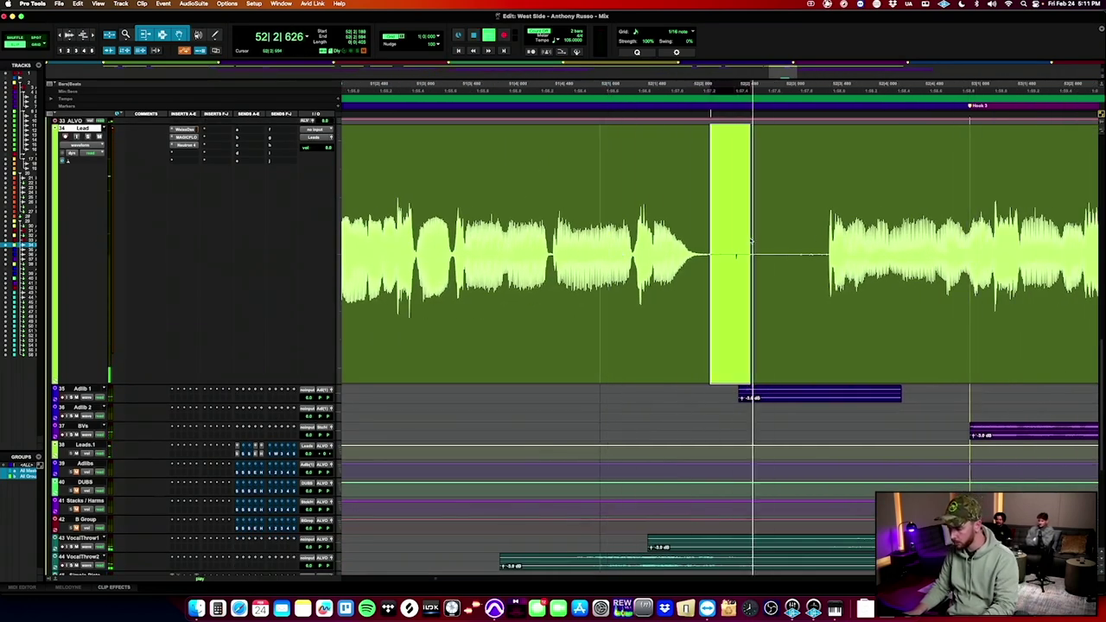
key(Delete)
click(815, 213)
key(d)
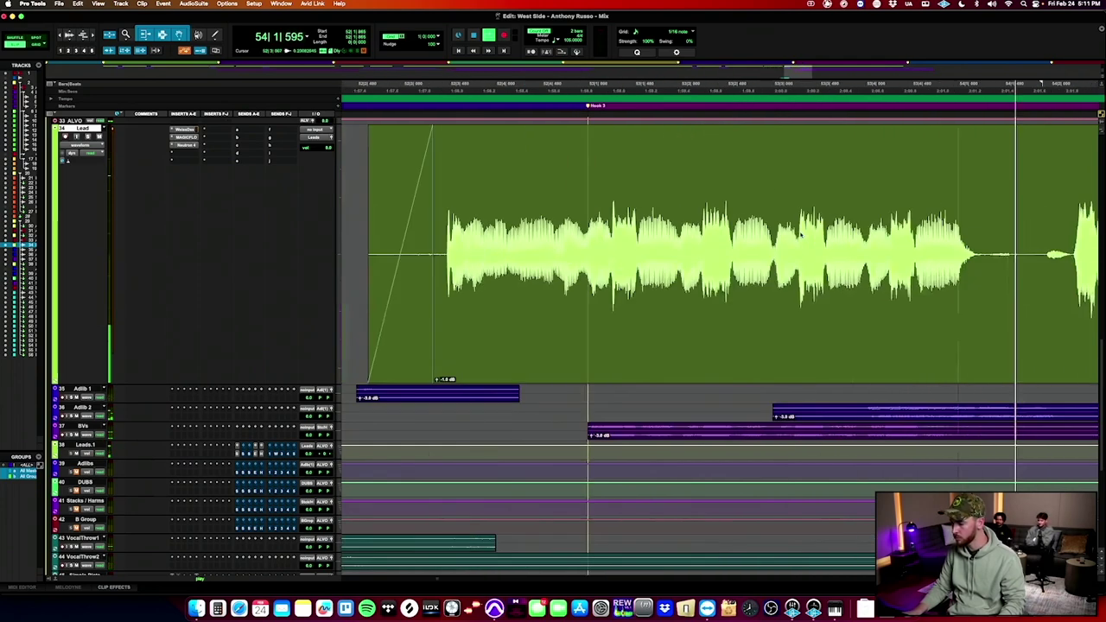
Clear the noise from the Lead vocal's pause at bar 54 and add fades to the clips on both sides.
drag(636, 237, 663, 236)
key(Delete)
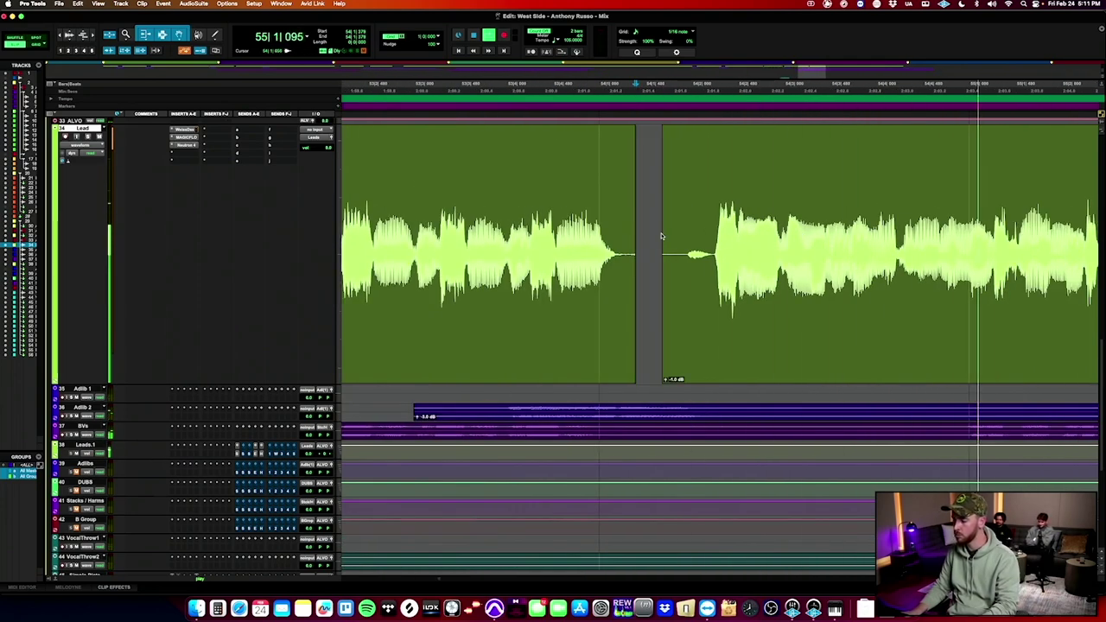
click(622, 210)
key(g)
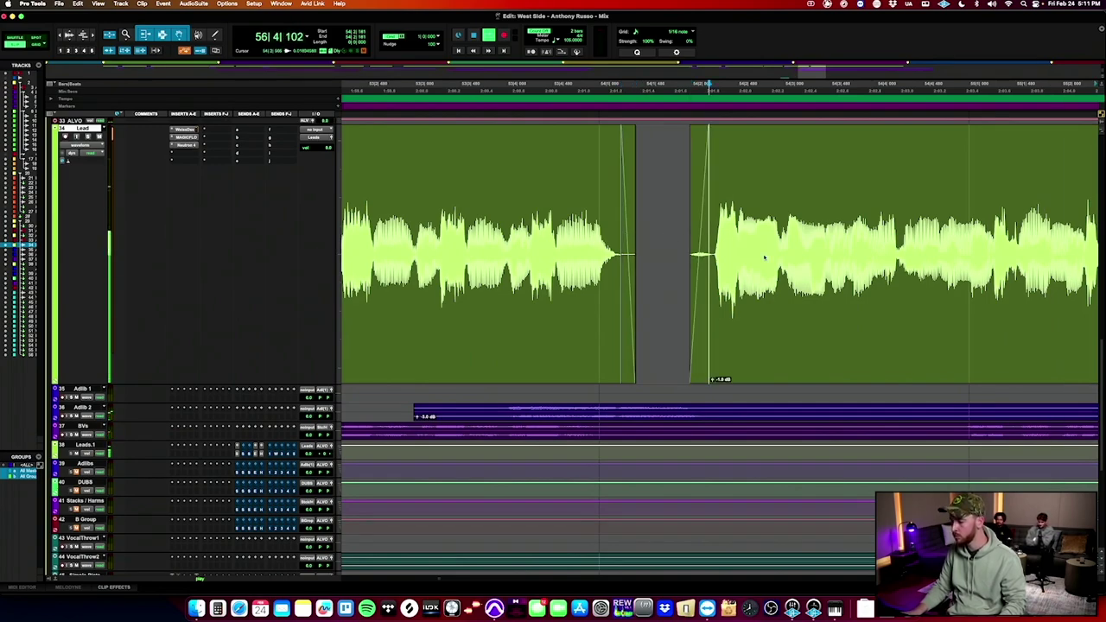
scroll(764, 258, down, 8)
scroll(764, 258, right, 10)
scroll(764, 257, up, 9)
scroll(764, 258, right, 10)
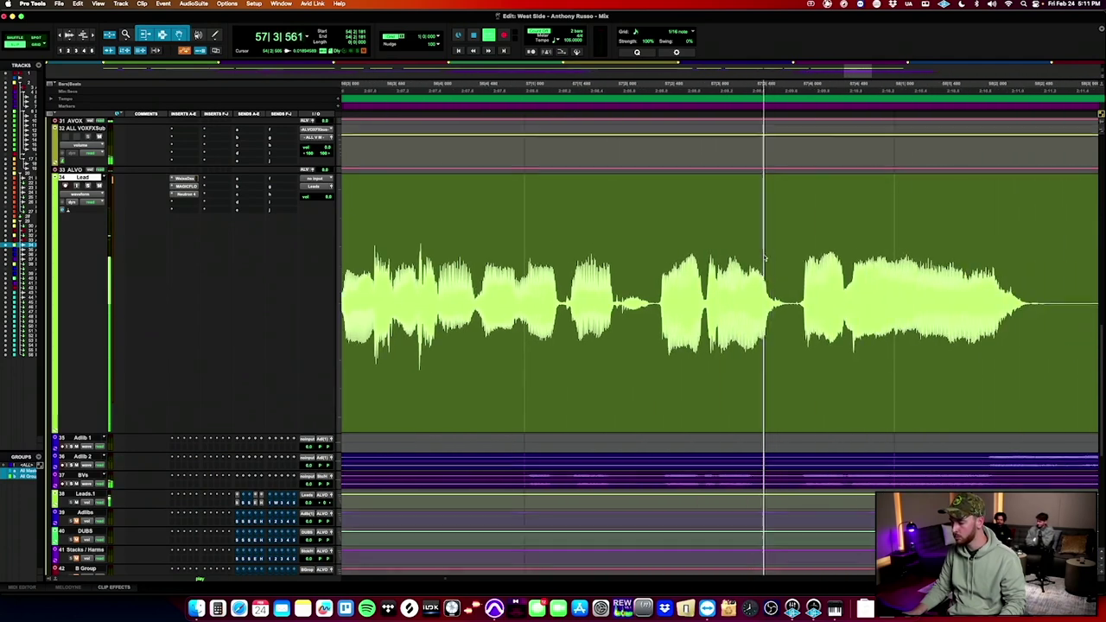
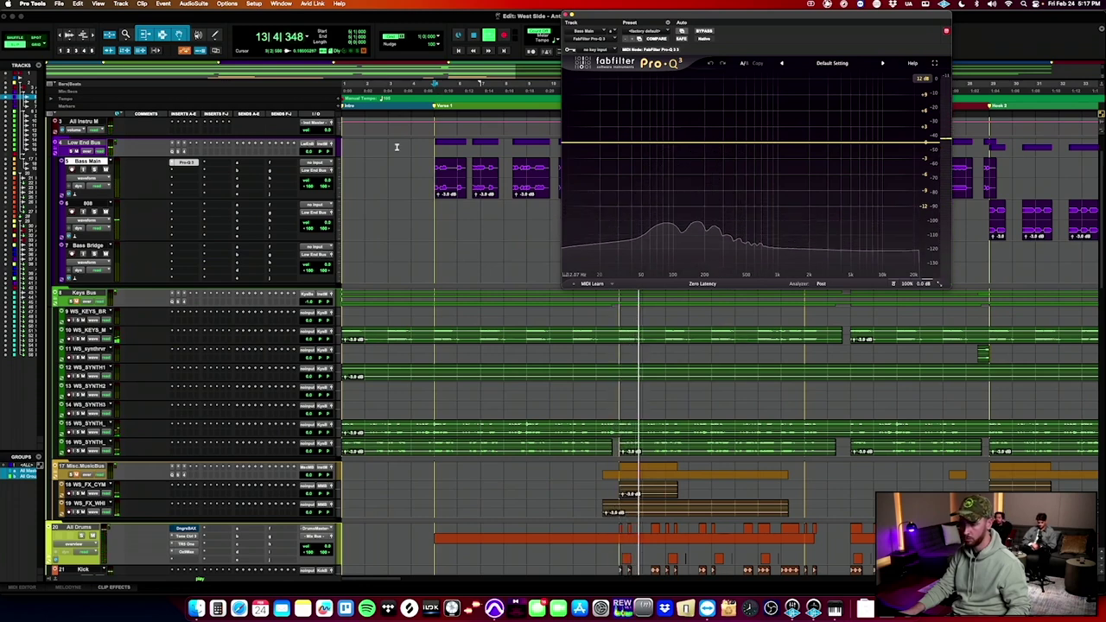
Examine the 808 track's frequency spectrum in its Pro-Q 3 analyzer after closing the one for Bass Main.
click(184, 162)
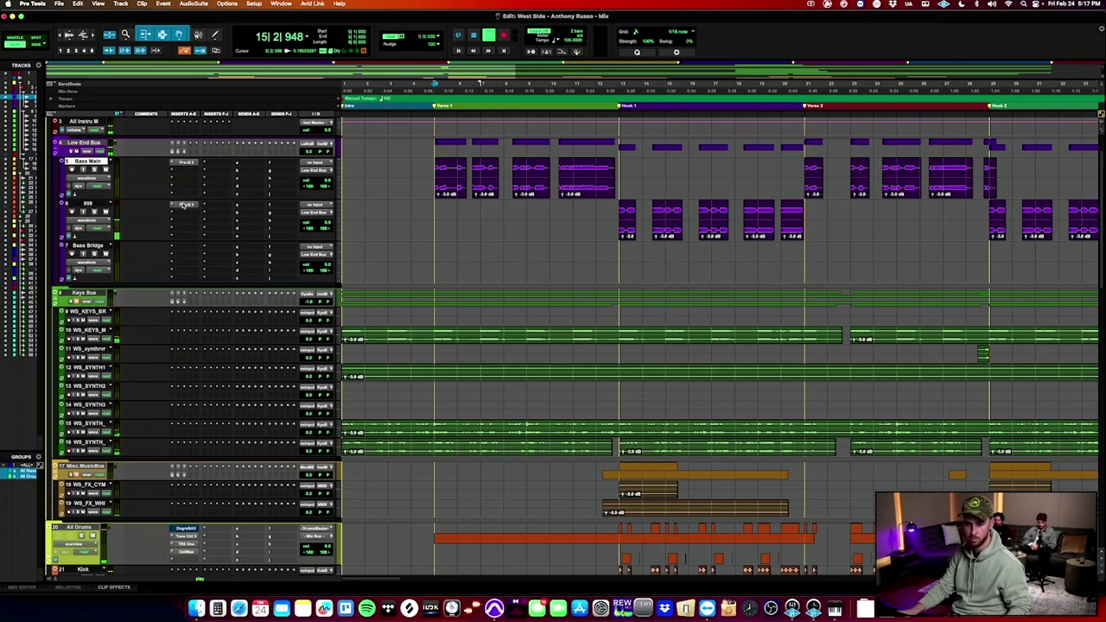
click(183, 205)
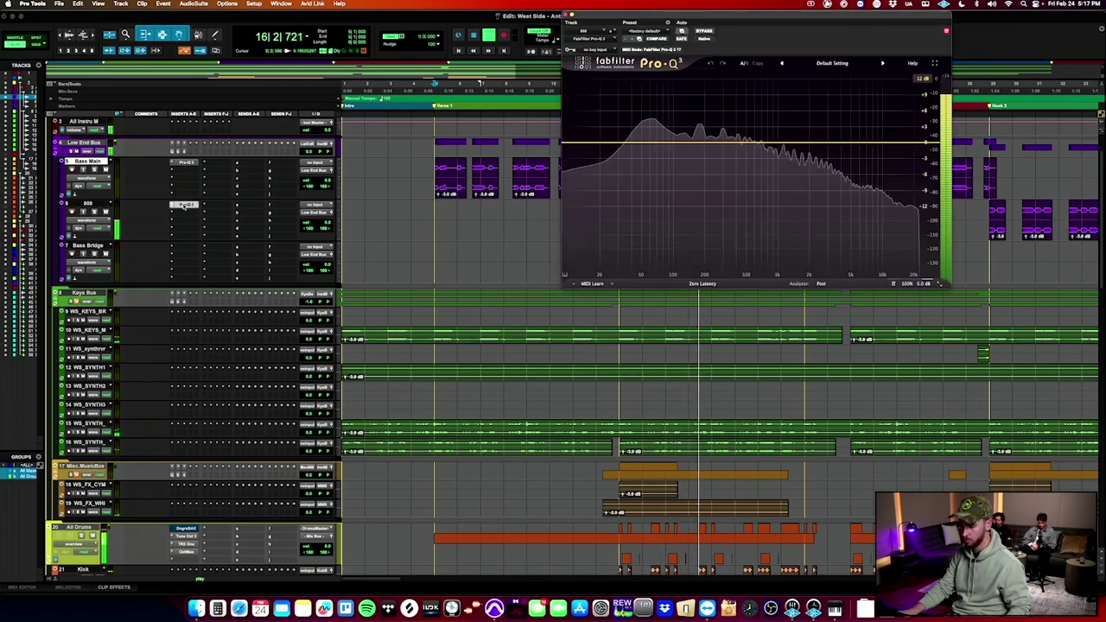
click(183, 204)
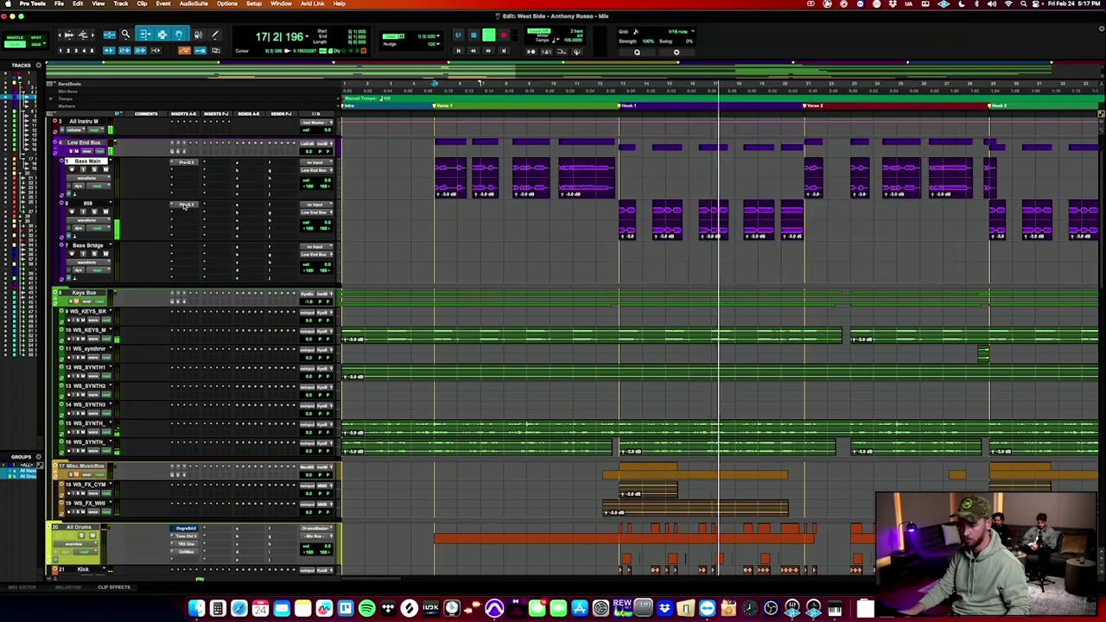
Insert FabFilter Pro-Q 3 on the Kick track and check its frequency spectrum during playback.
scroll(199, 233, down, 10)
scroll(204, 240, up, 15)
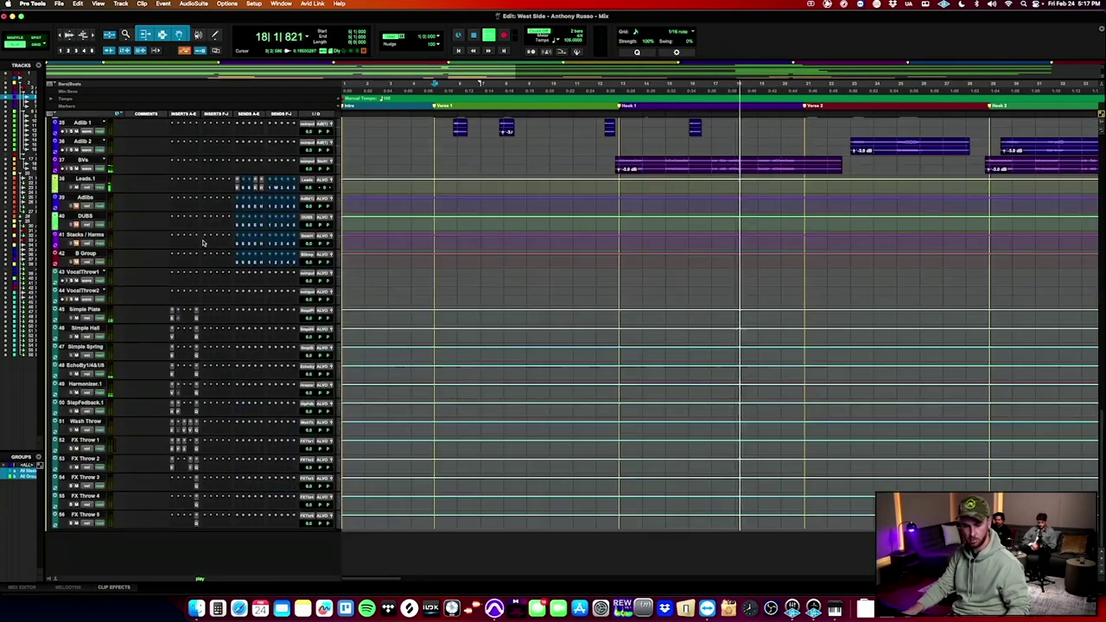
scroll(199, 247, down, 10)
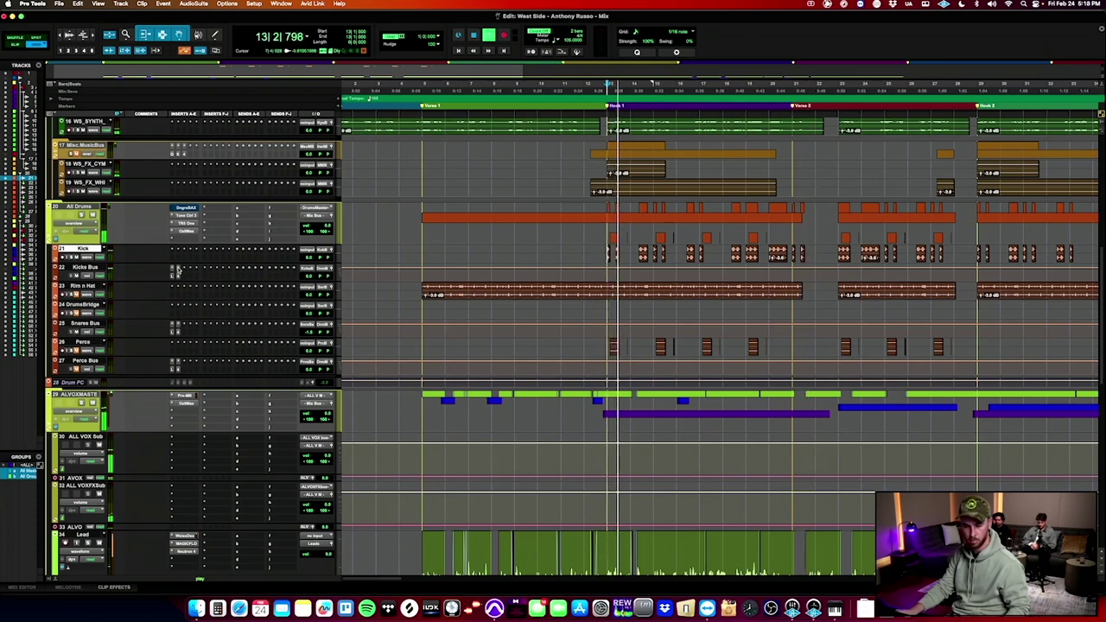
click(174, 250)
mouse_move(174, 251)
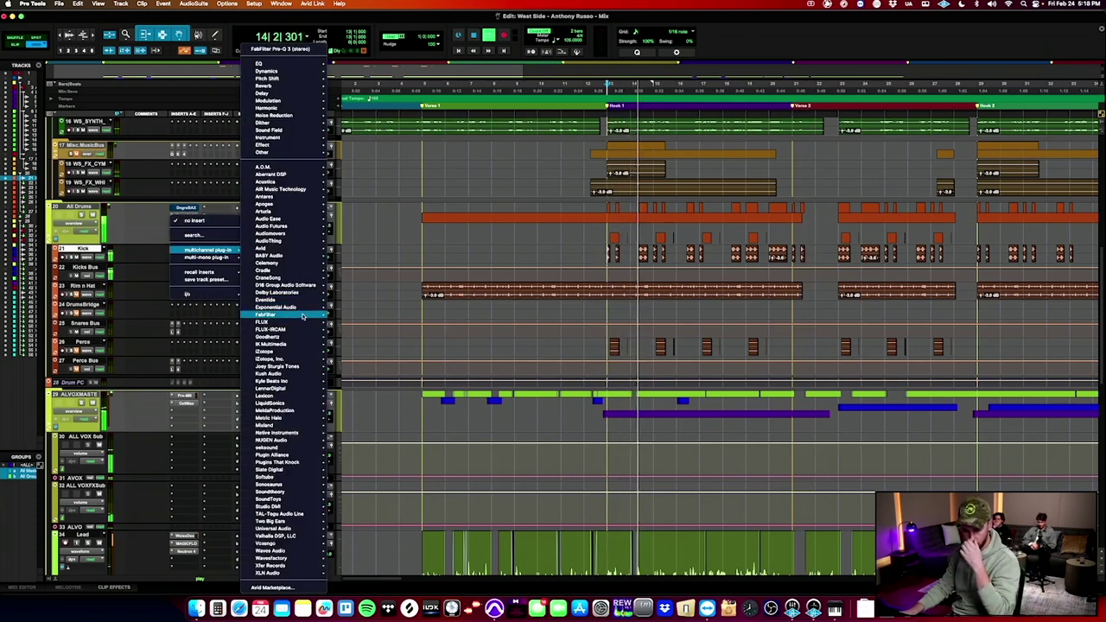
mouse_move(277, 314)
click(367, 383)
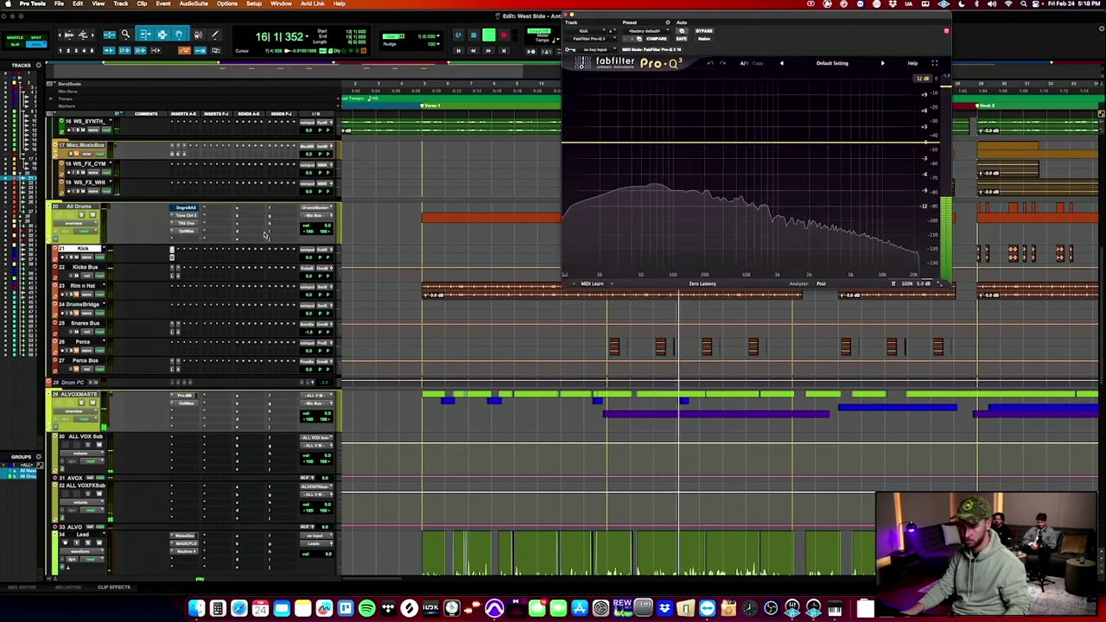
click(172, 260)
Play the Verse 1 Bass Main clips and boost the track by about 3 dB around 263 Hz with Pro-Q 3.
scroll(172, 260, up, 5)
scroll(172, 260, up, 5)
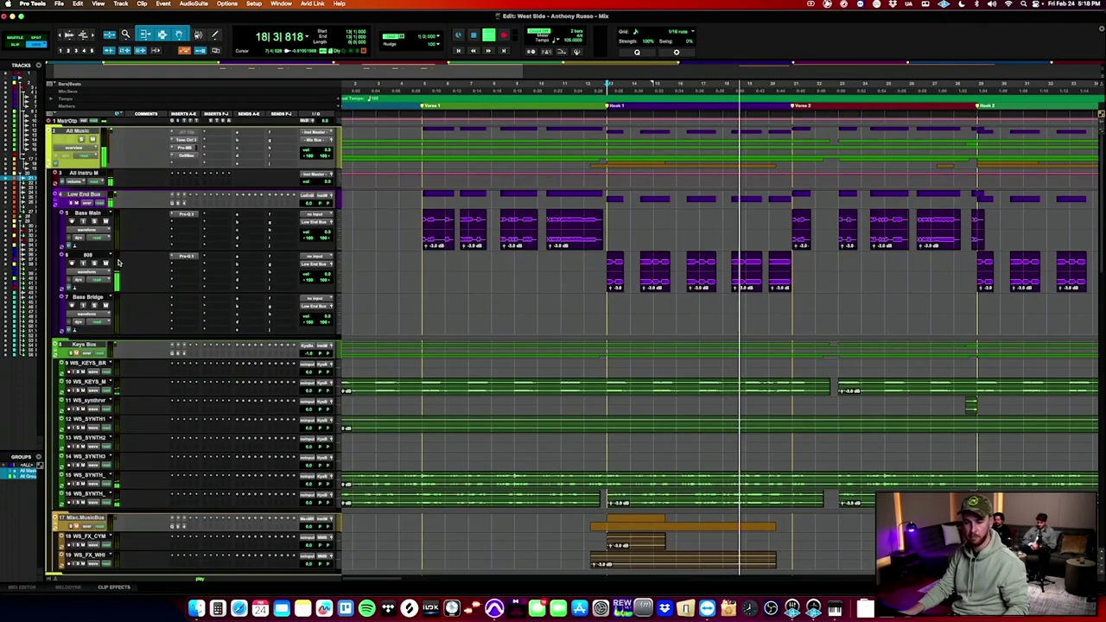
drag(424, 229, 602, 227)
click(187, 214)
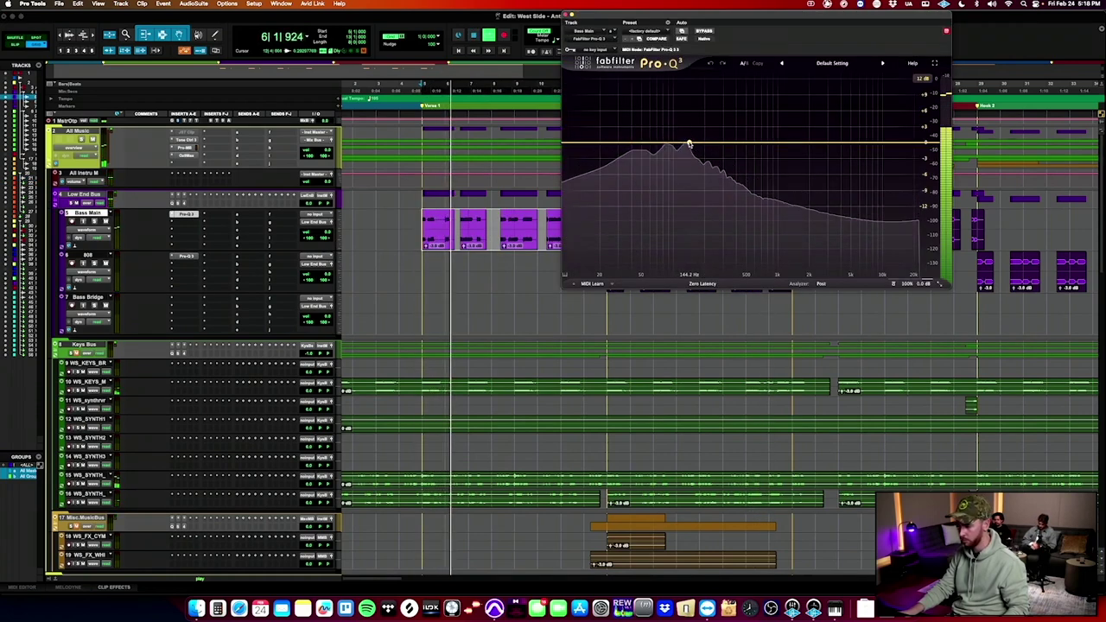
drag(682, 146, 716, 129)
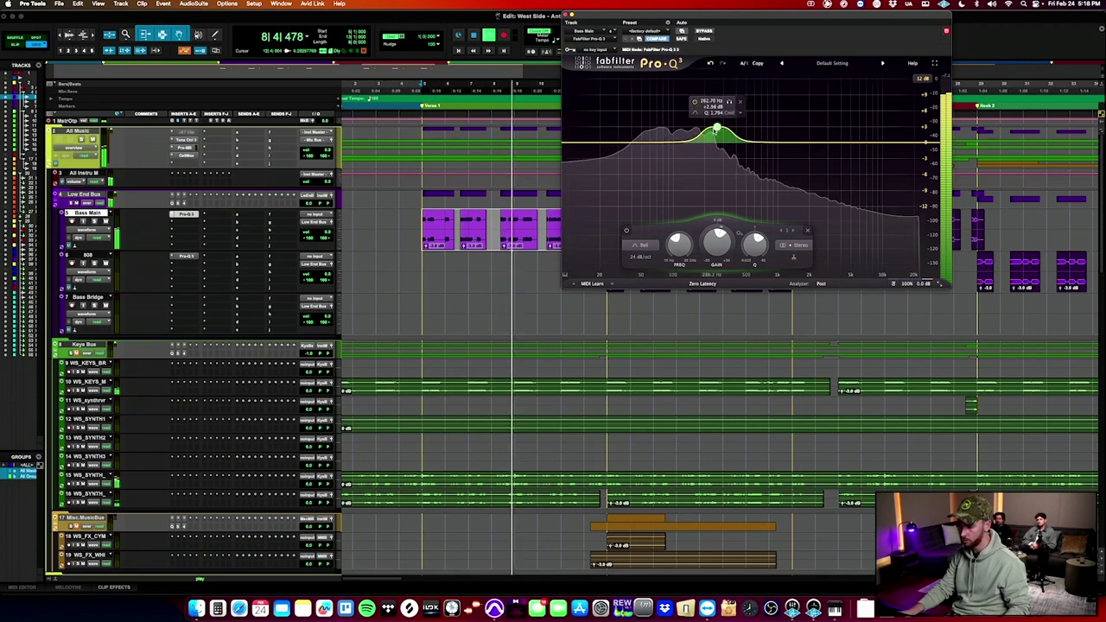
click(568, 15)
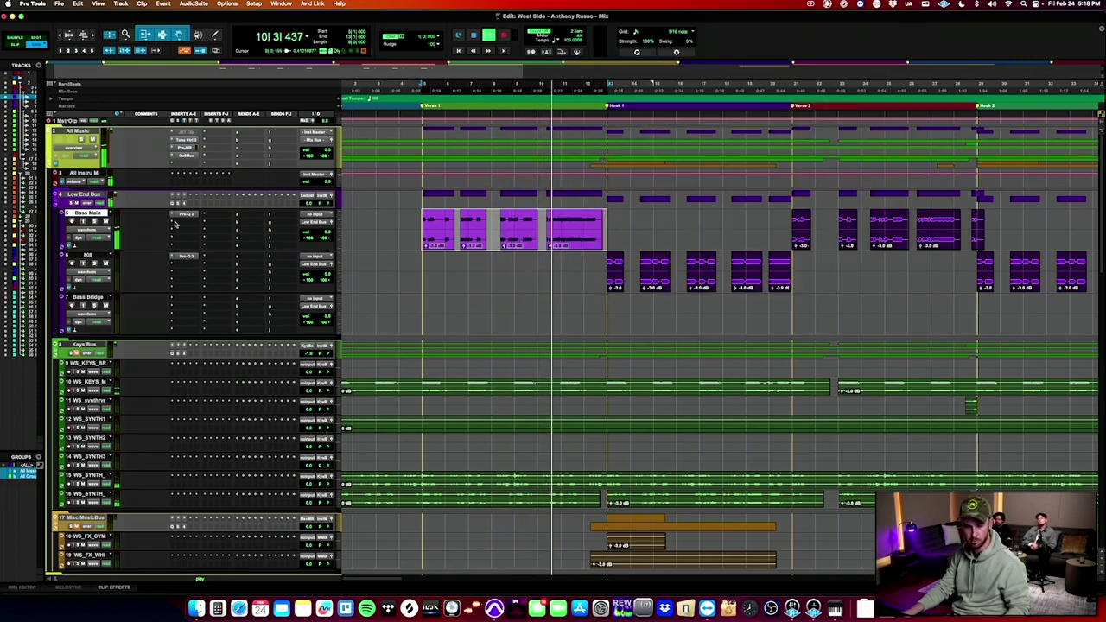
Insert the Soundtoys Decapitator on Bass Main after the EQ and toggle its bypass to compare the sound.
click(174, 225)
mouse_move(211, 222)
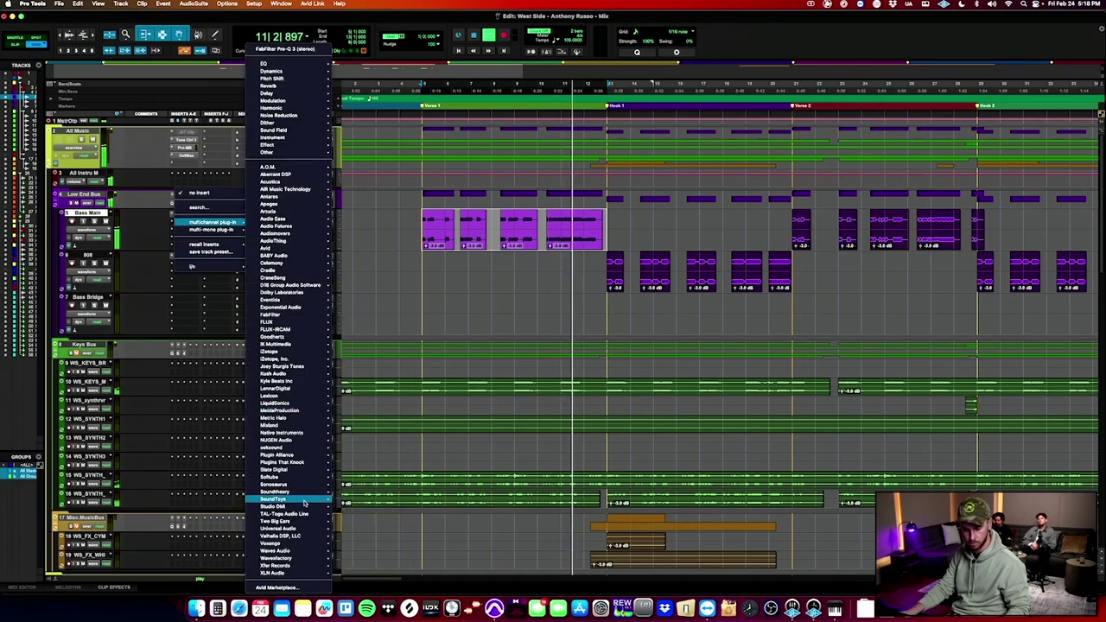
mouse_move(304, 501)
click(371, 448)
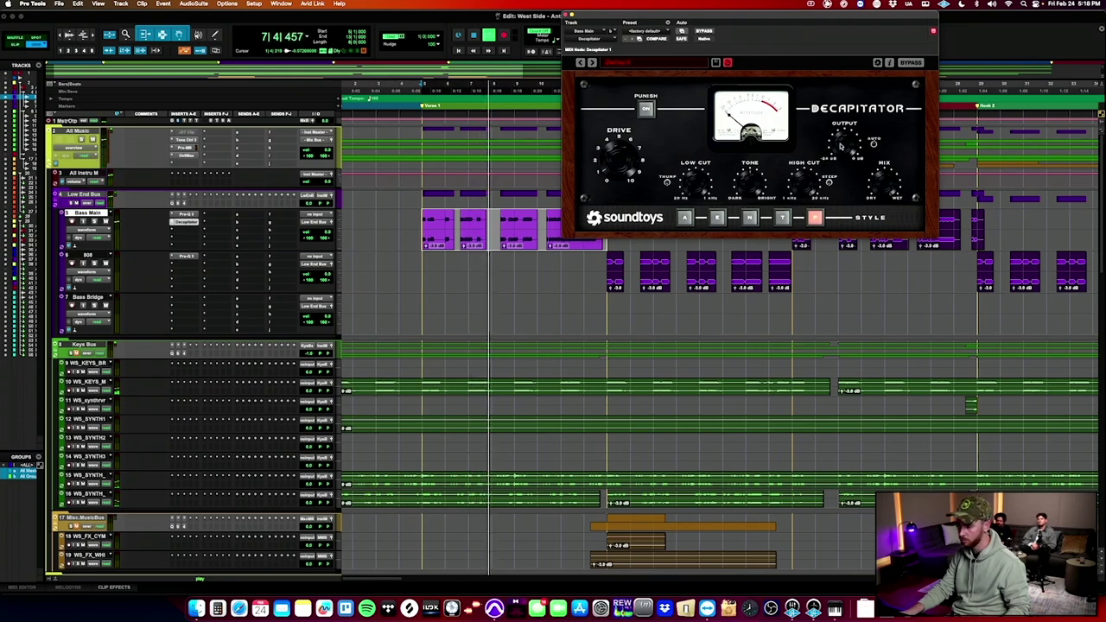
click(705, 31)
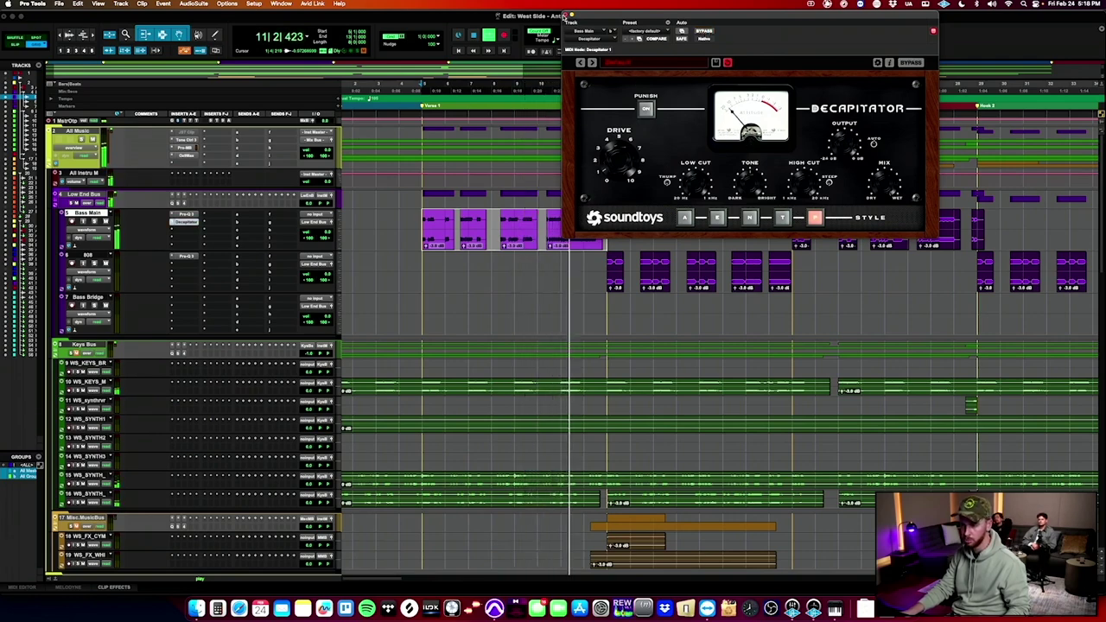
click(568, 16)
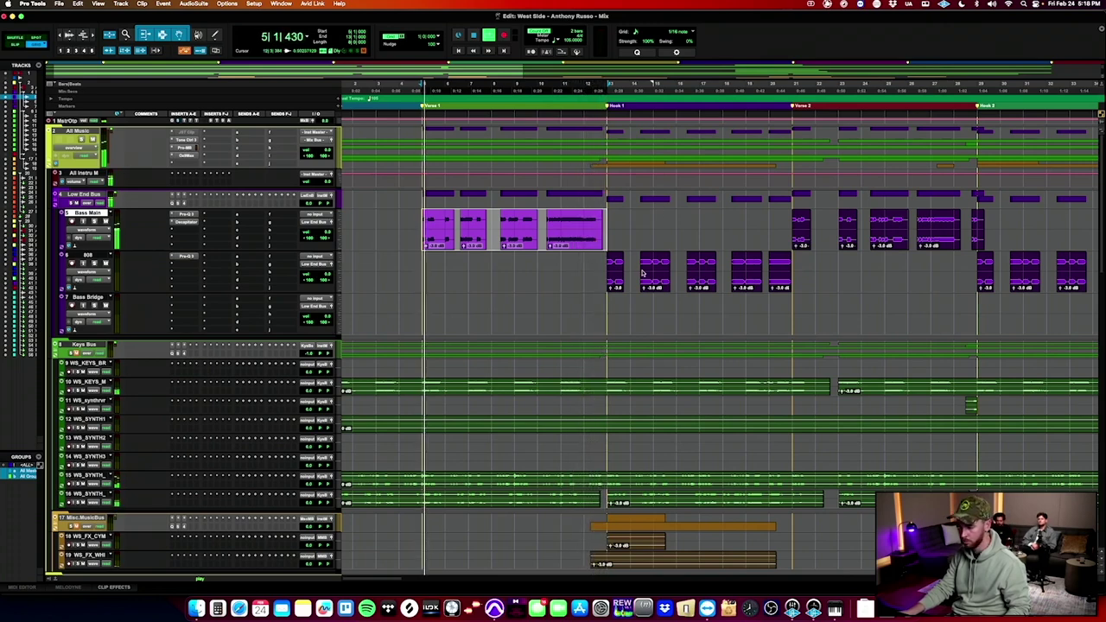
Split the last Verse 1 Bass Main clip at the start of bar 11 and lower the second part's clip gain to -4.0 dB.
double_click(571, 214)
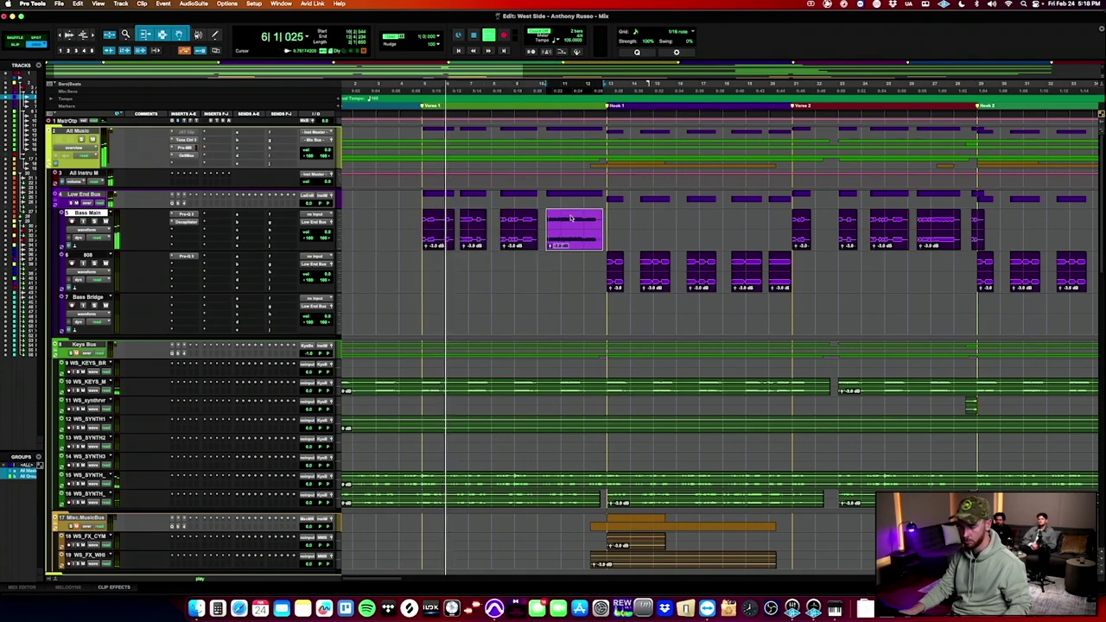
key(ctrl+Up)
key(ctrl+Up)
key(t)
key(super+bracketright)
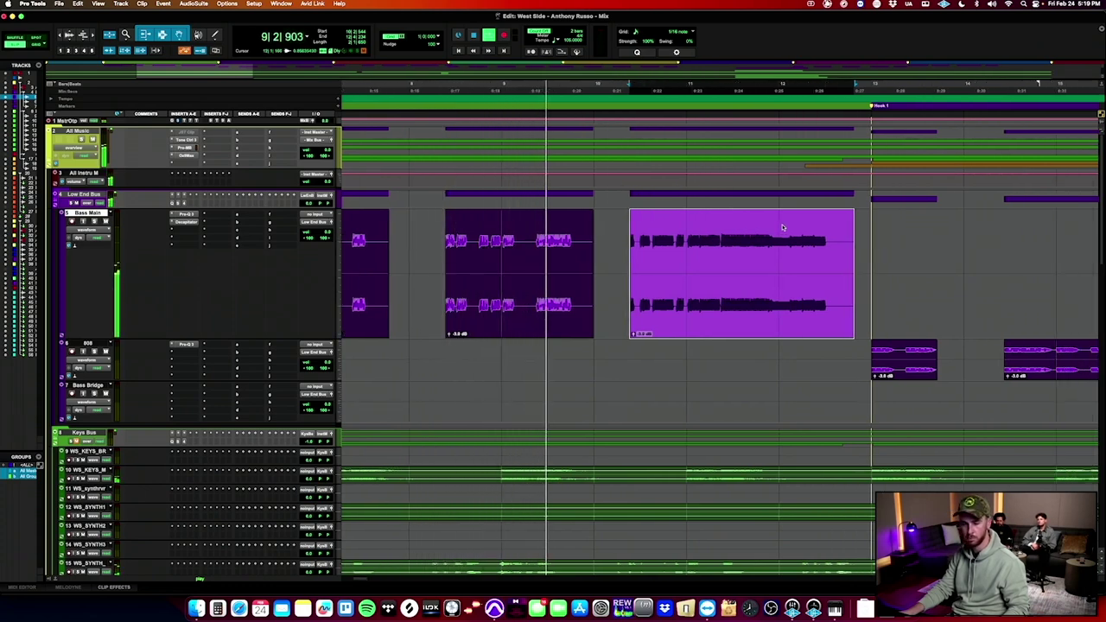
click(716, 236)
key(t)
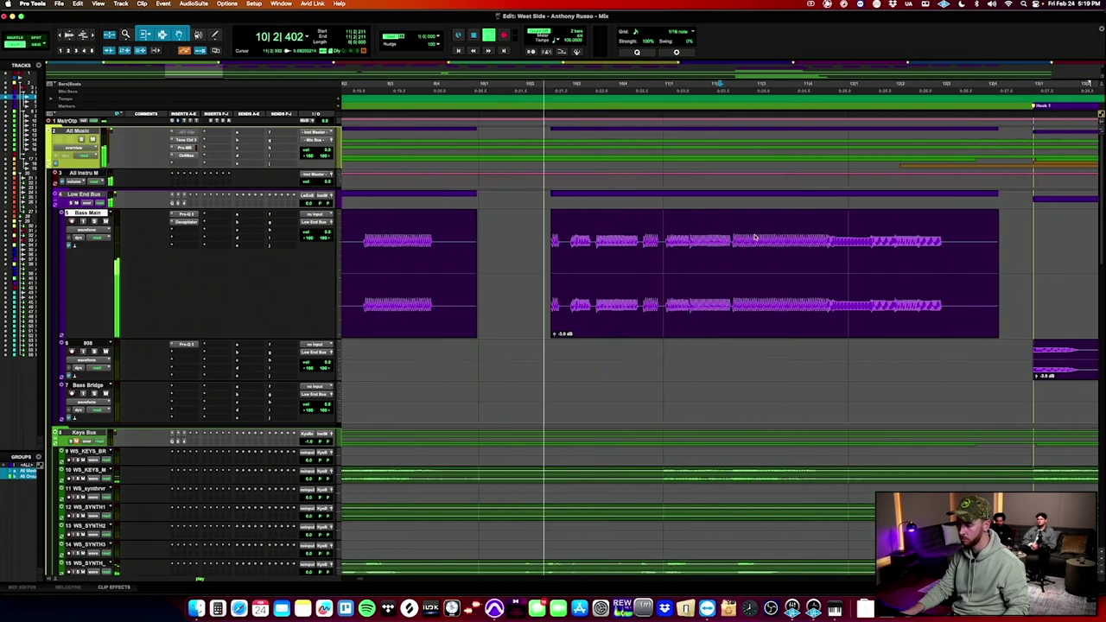
click(667, 238)
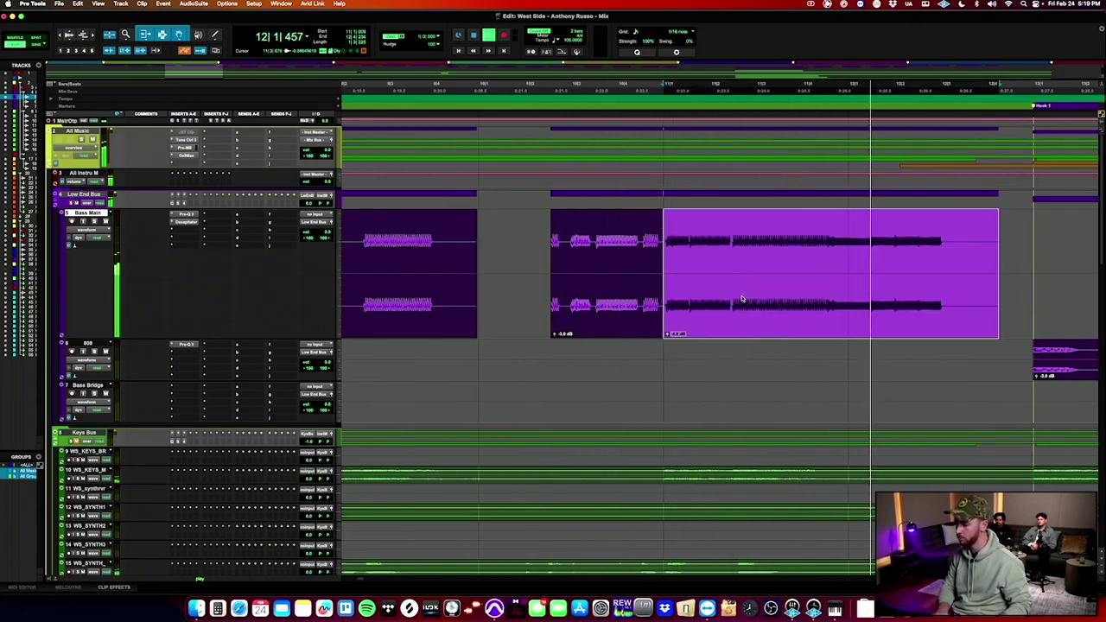
Split the lowered Bass Main clip just before bar 12 and adjust the clip gain of its quieter closing part.
click(827, 244)
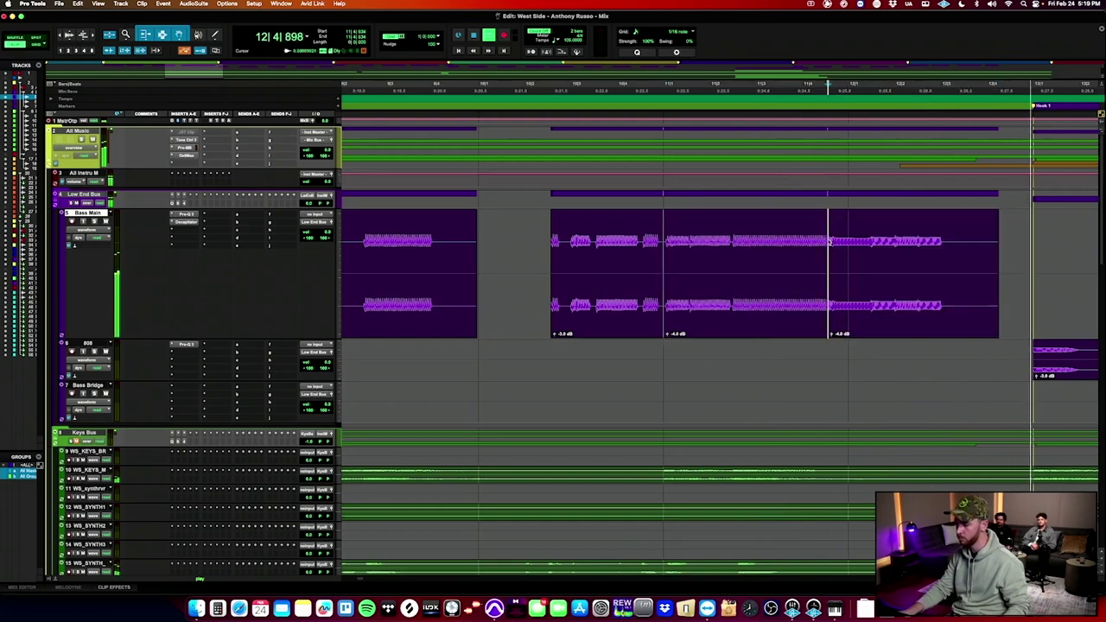
key(b)
click(901, 304)
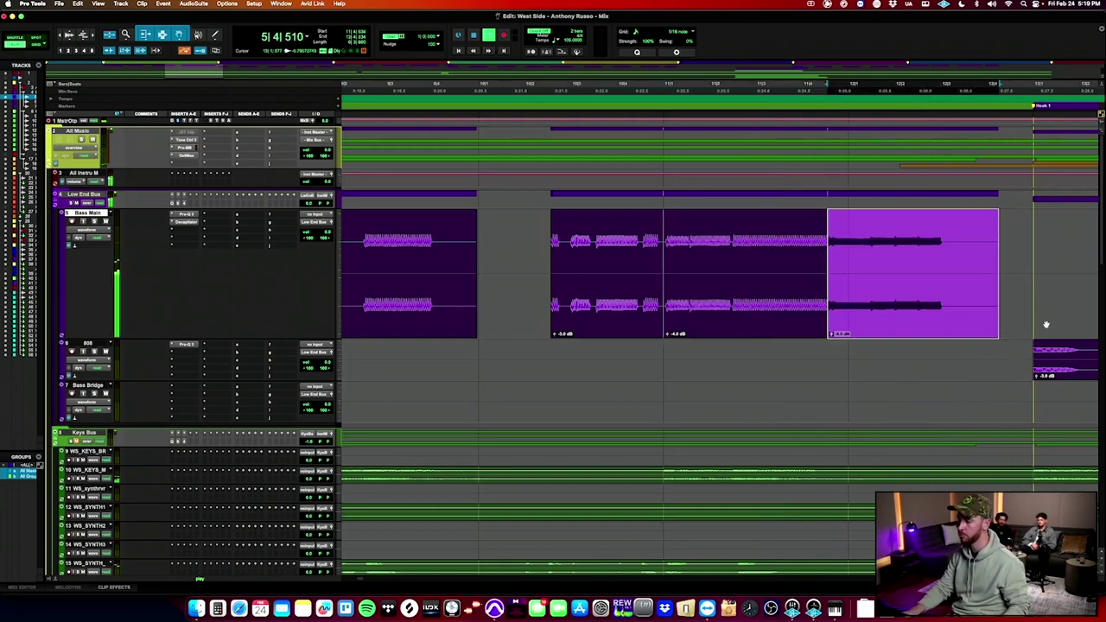
key(r)
key(r)
key(r)
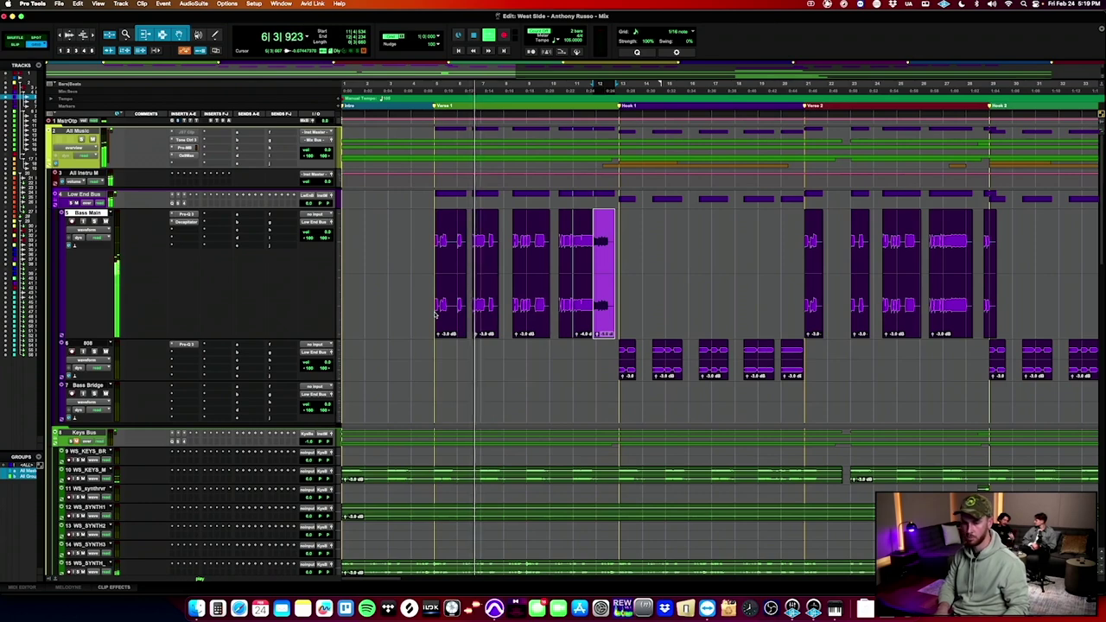
Play the song from the start of Verse 2 to check the Bass Main clip levels there.
key(ctrl+Down)
scroll(434, 315, right, 3)
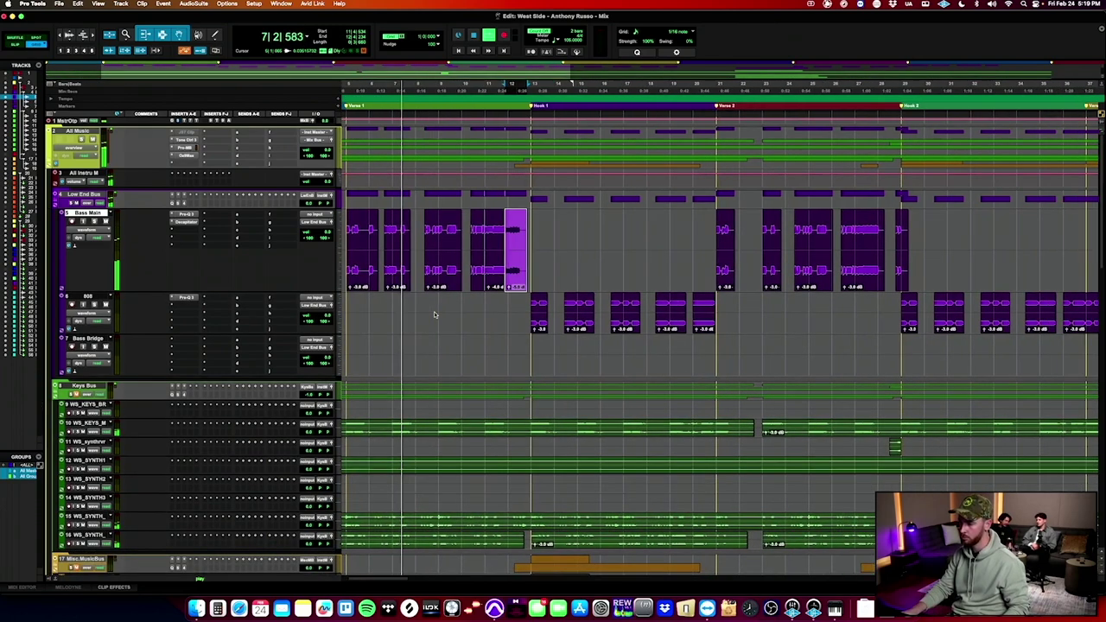
scroll(400, 229, left, 2)
drag(388, 227, 576, 233)
click(757, 238)
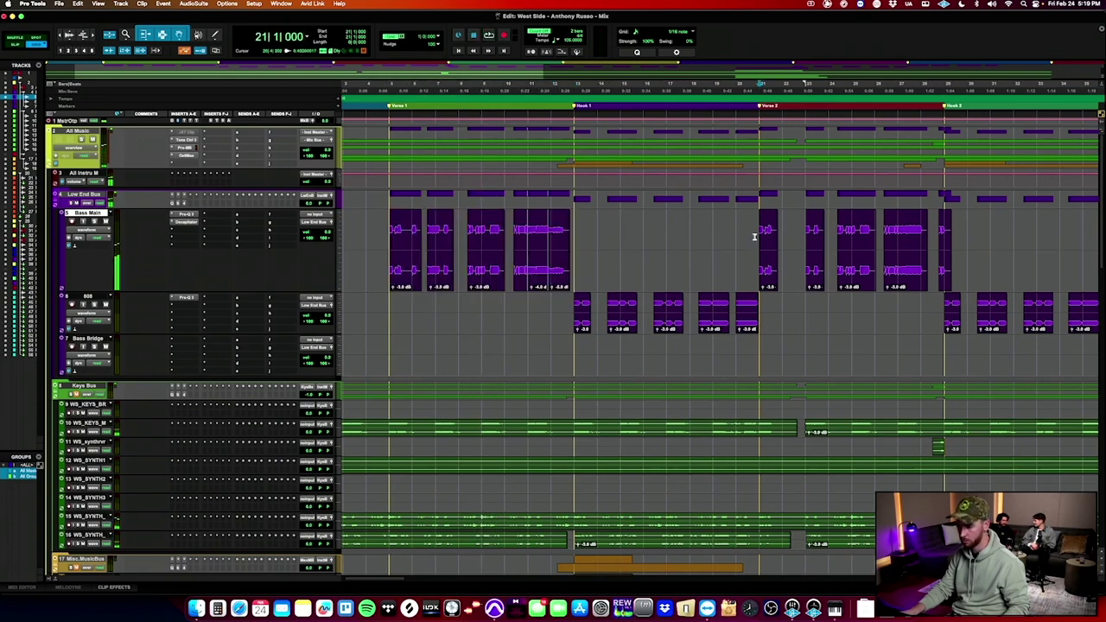
scroll(755, 238, right, 2)
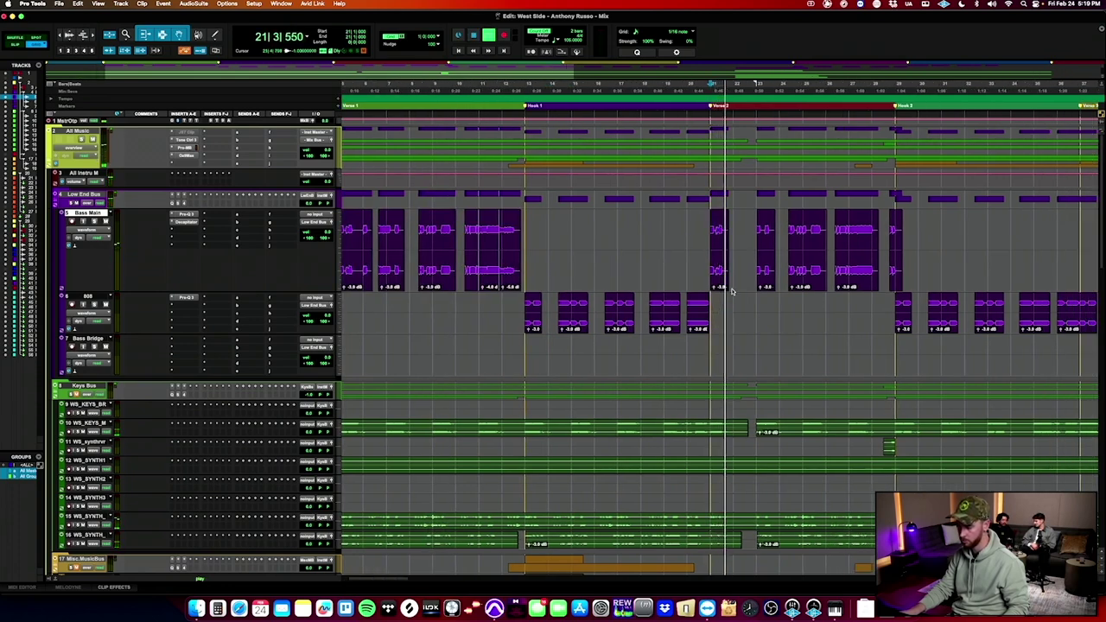
key(ctrl+super+Left)
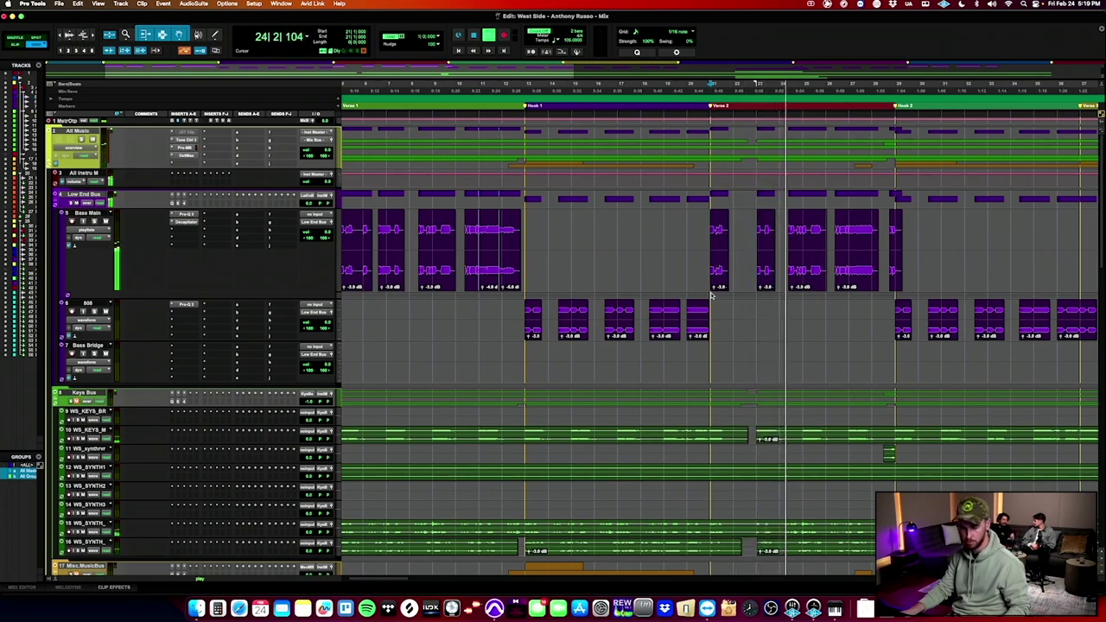
click(711, 242)
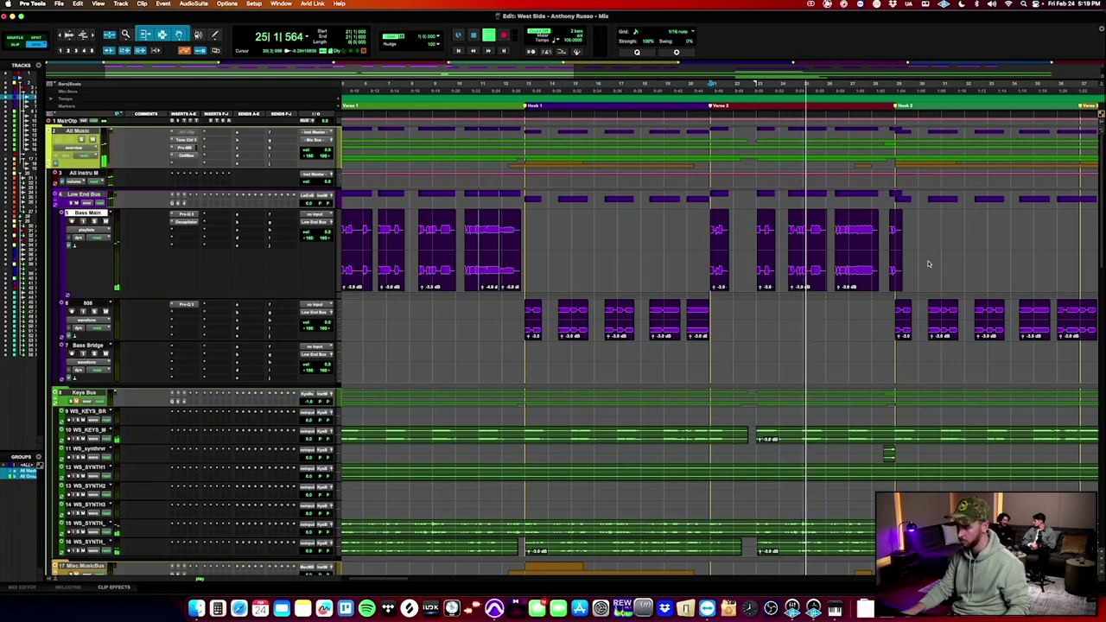
Split the third Verse 2 Bass Main clip in the middle of bar 25 and lower its last part to -4.0 dB clip gain.
click(854, 222)
key(t)
key(t)
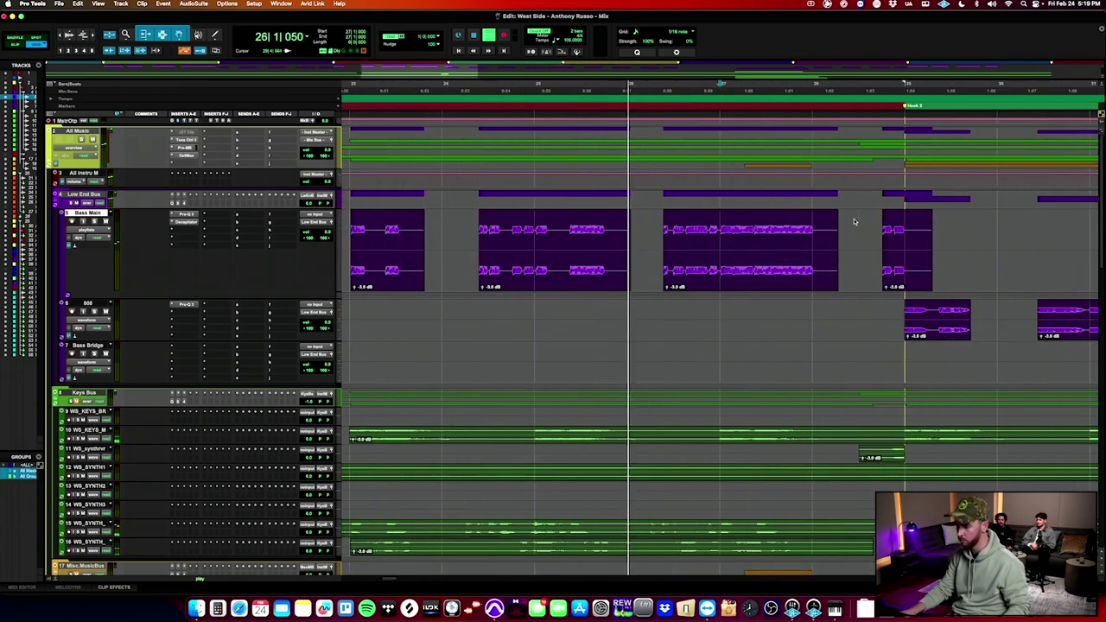
click(595, 250)
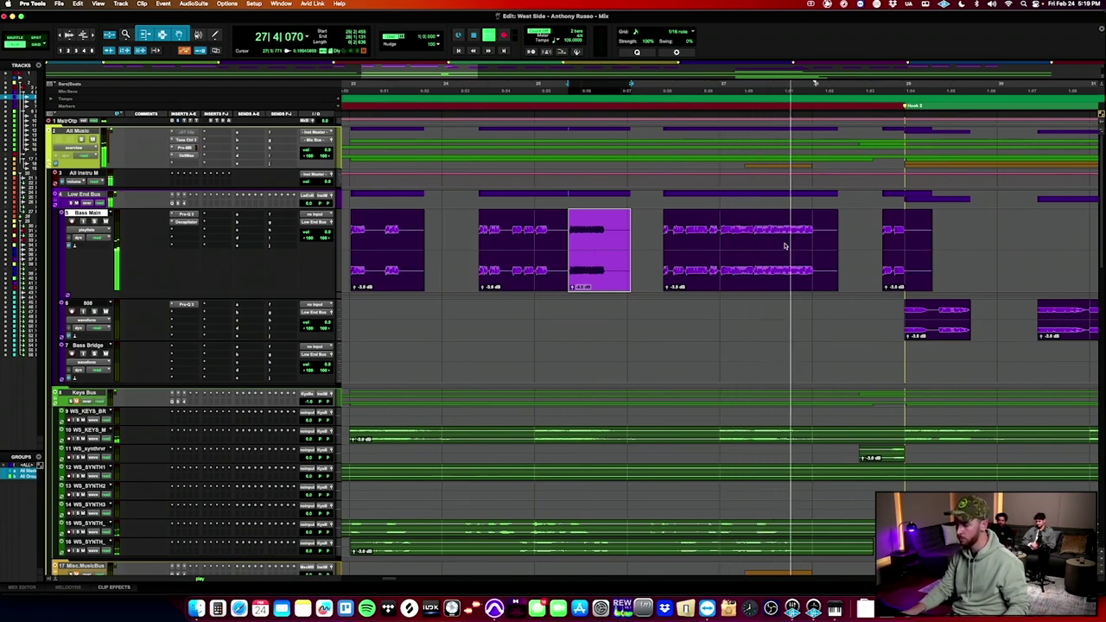
Split the fourth Verse 2 Bass Main clip at bar 27 and lower the second part's clip gain to -4.0 dB.
click(719, 229)
key(b)
click(768, 279)
key(ctrl+shift+Down)
key(ctrl+shift+Down)
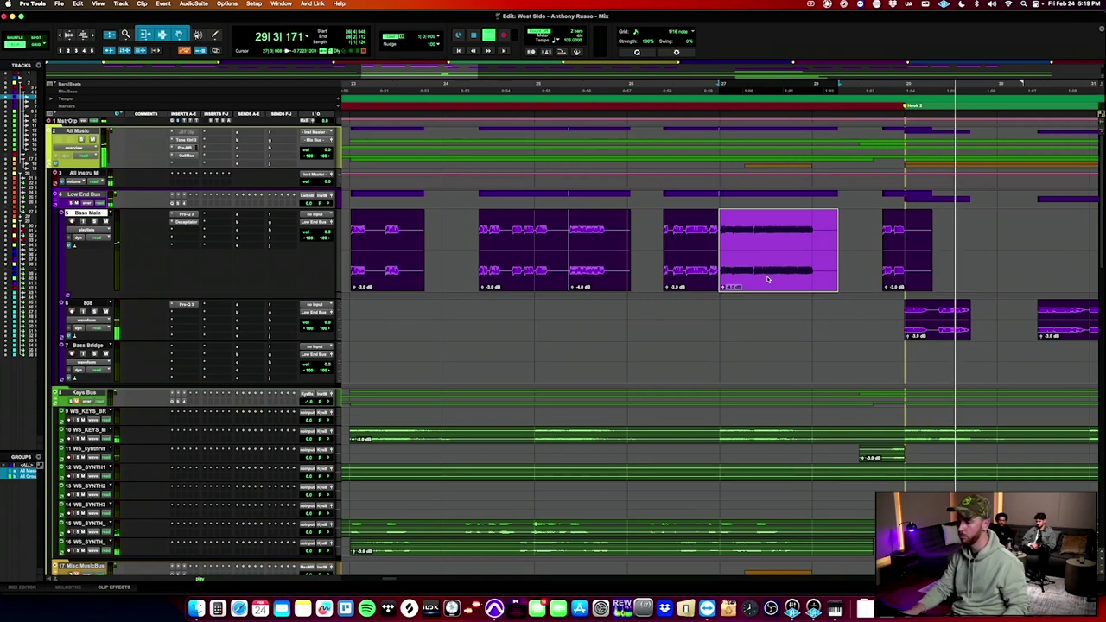
Play the Hook 1 808 clips and cut the 808 by about 3 dB near 190 Hz with a narrow Pro-Q 3 band.
key(r)
key(r)
key(r)
drag(469, 310, 578, 309)
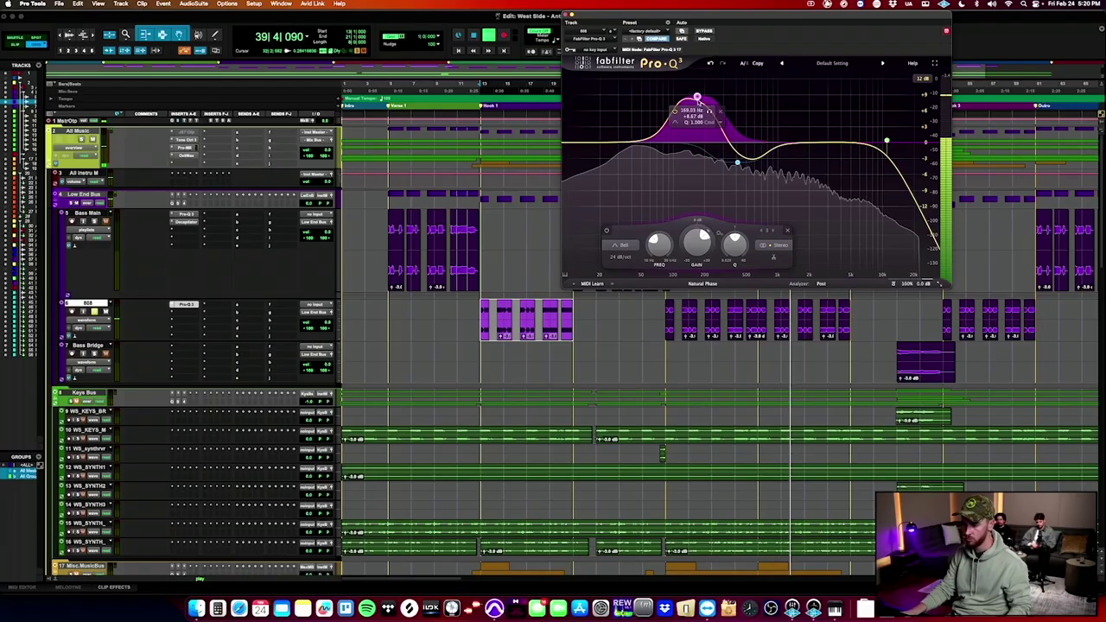
drag(698, 101, 703, 161)
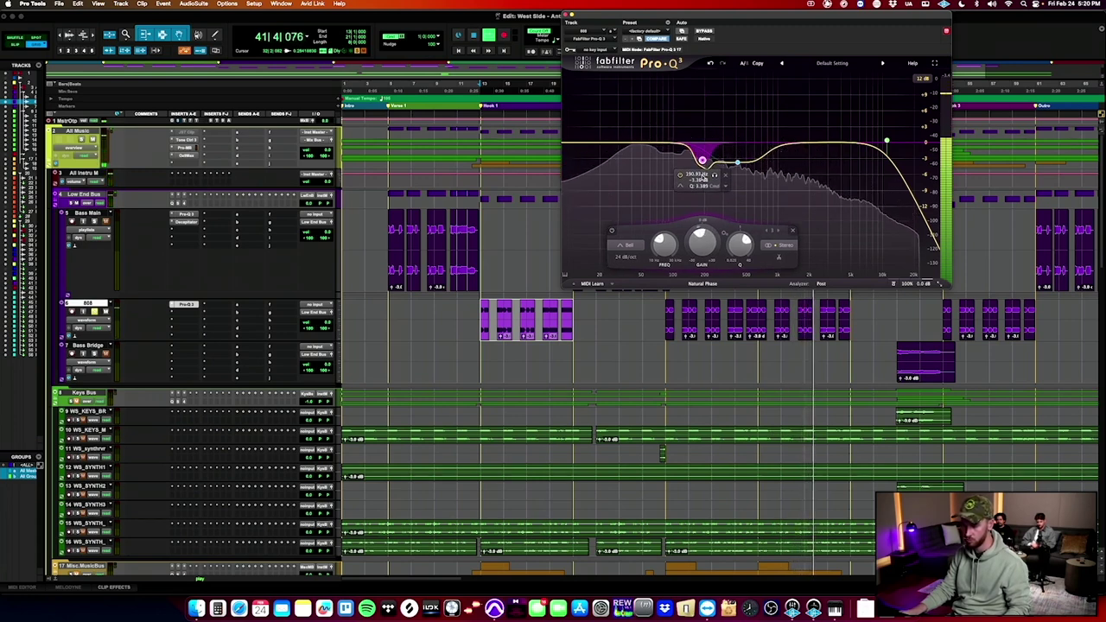
click(565, 15)
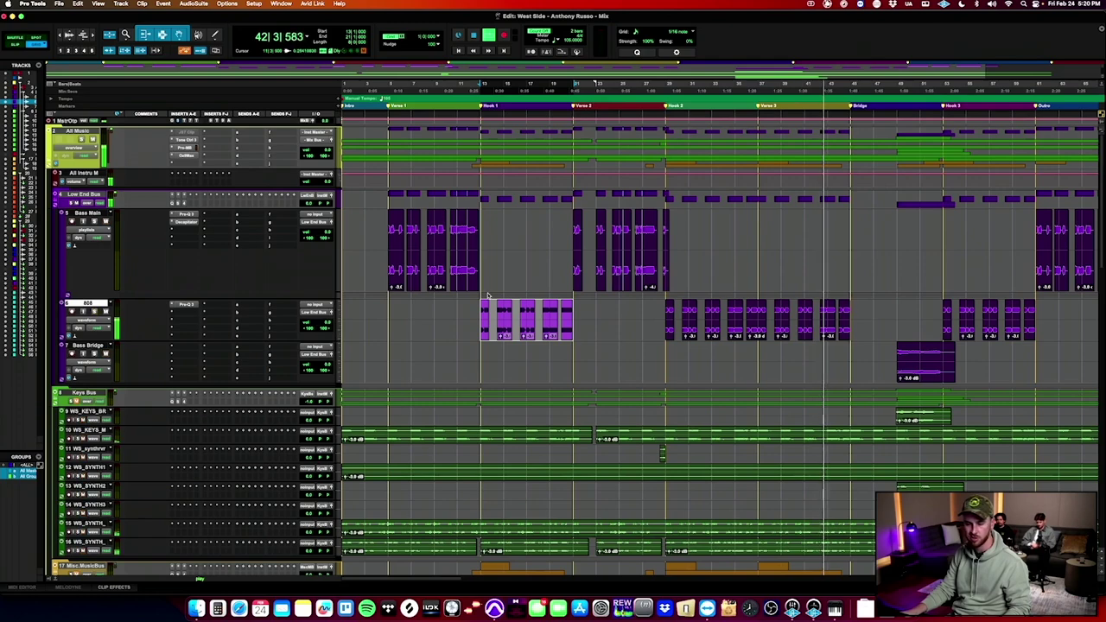
Reduce the 808 track's height and insert the stereo FabFilter Pro-C 2 compressor after its EQ.
key(ctrl+Down)
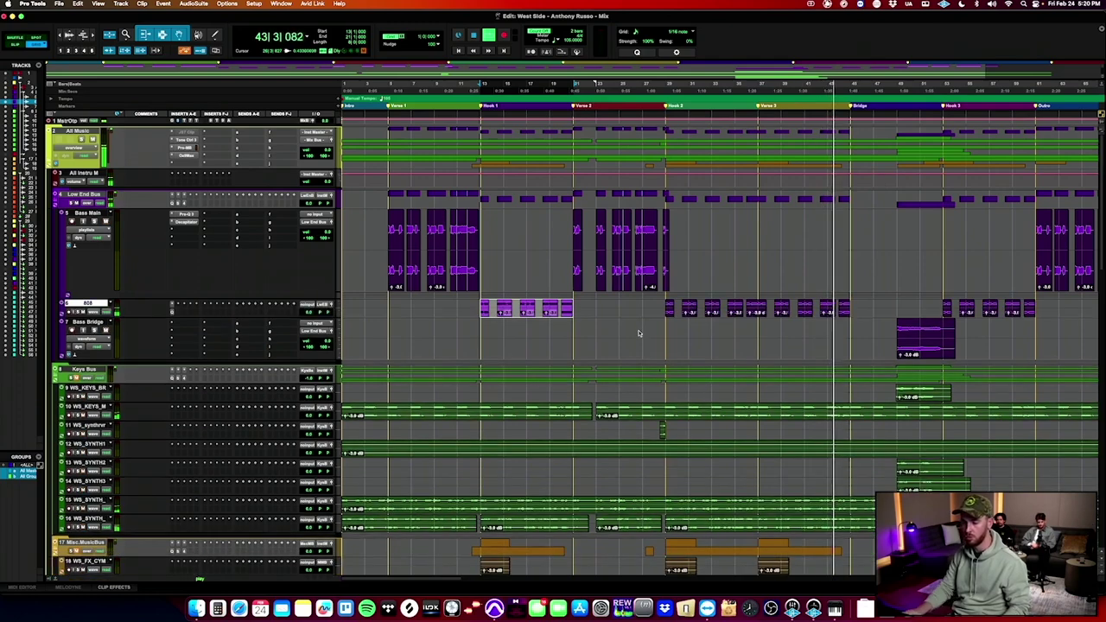
click(177, 305)
mouse_move(211, 305)
mouse_move(288, 317)
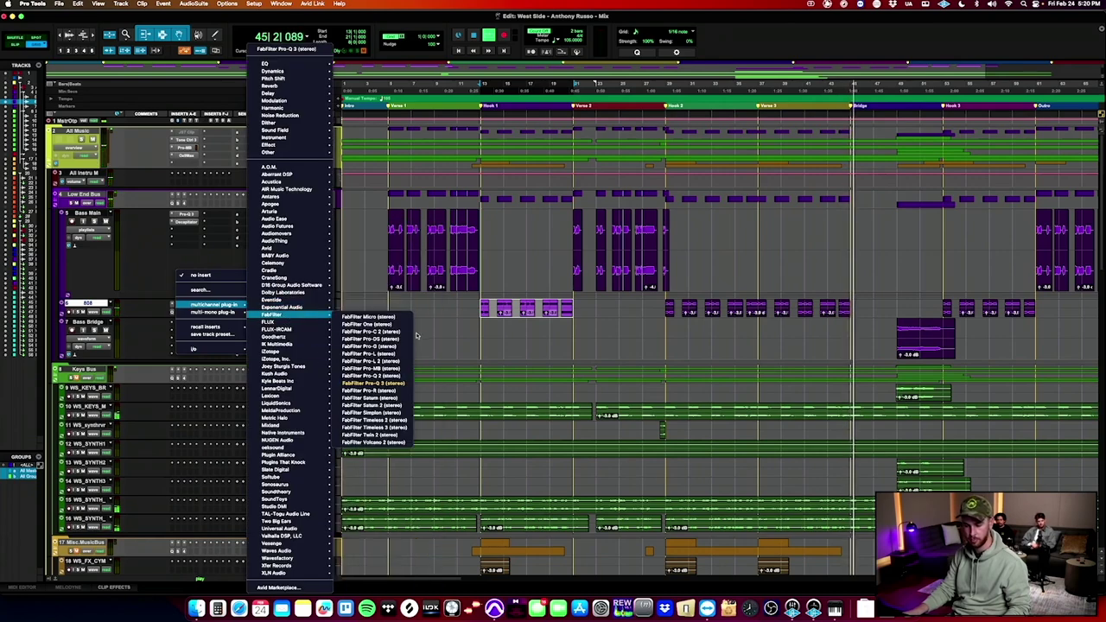
click(406, 332)
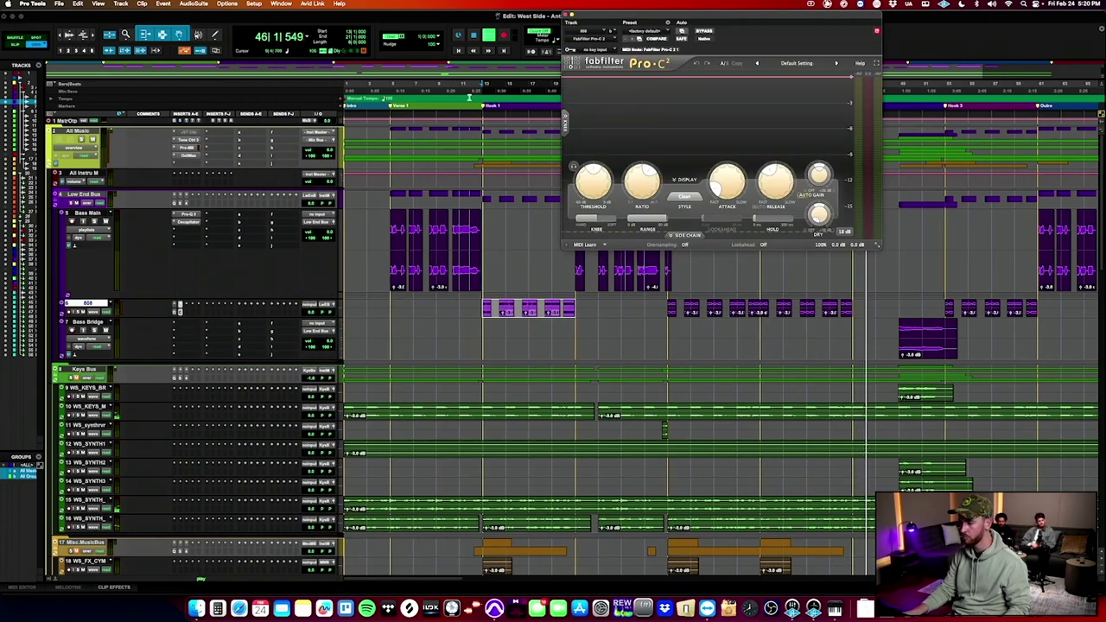
Select the span from Verse 2 to Verse 3 on the Bass Bridge track and play it.
scroll(508, 350, down, 10)
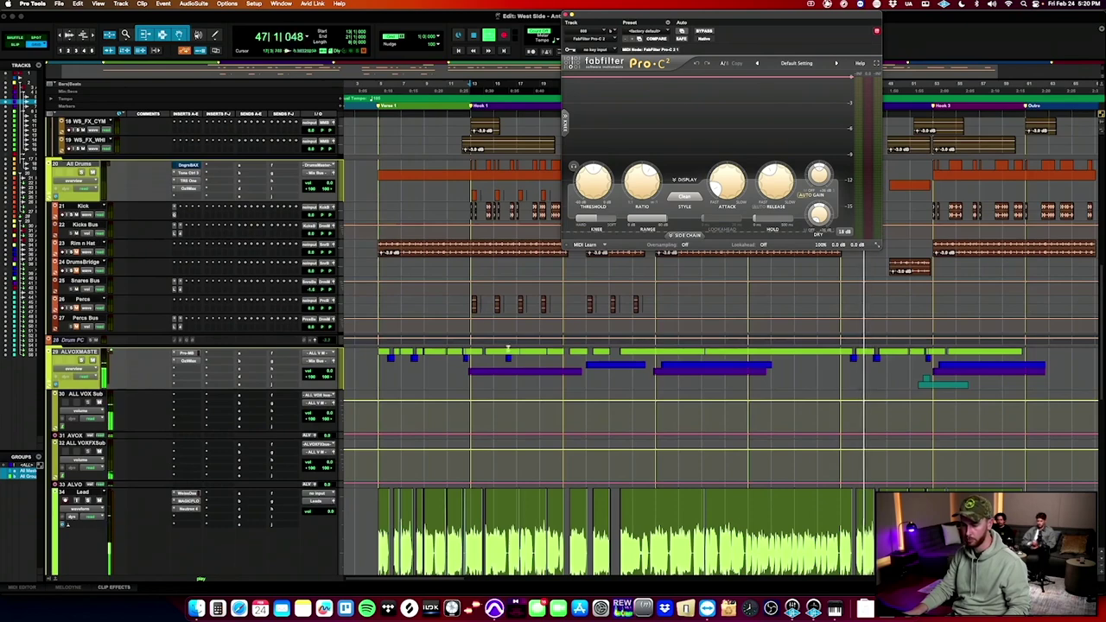
drag(472, 302, 733, 302)
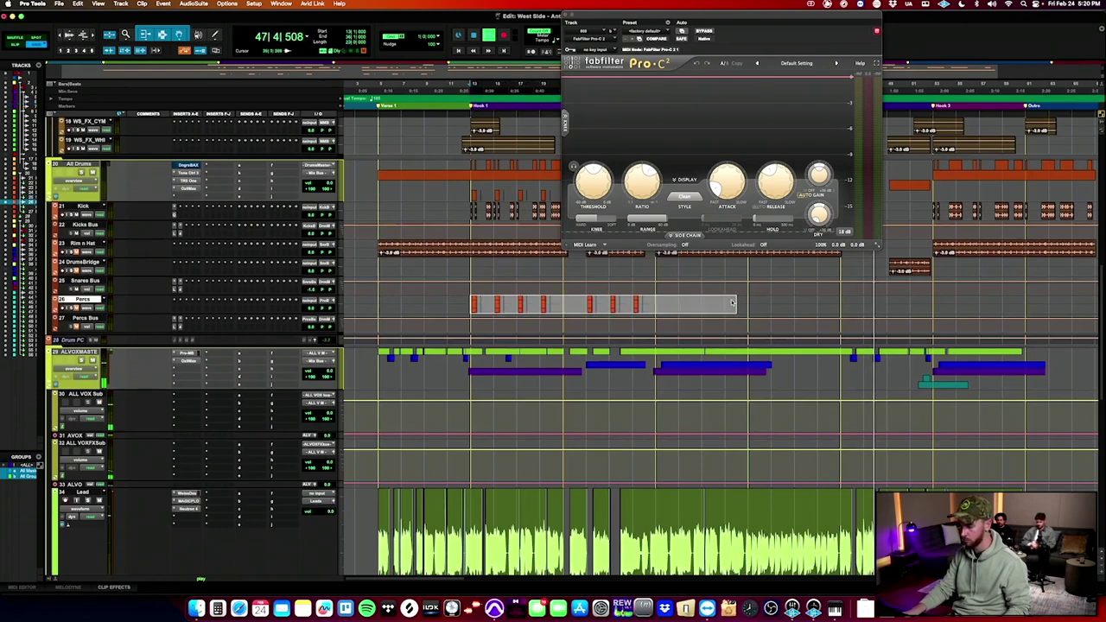
scroll(733, 302, up, 10)
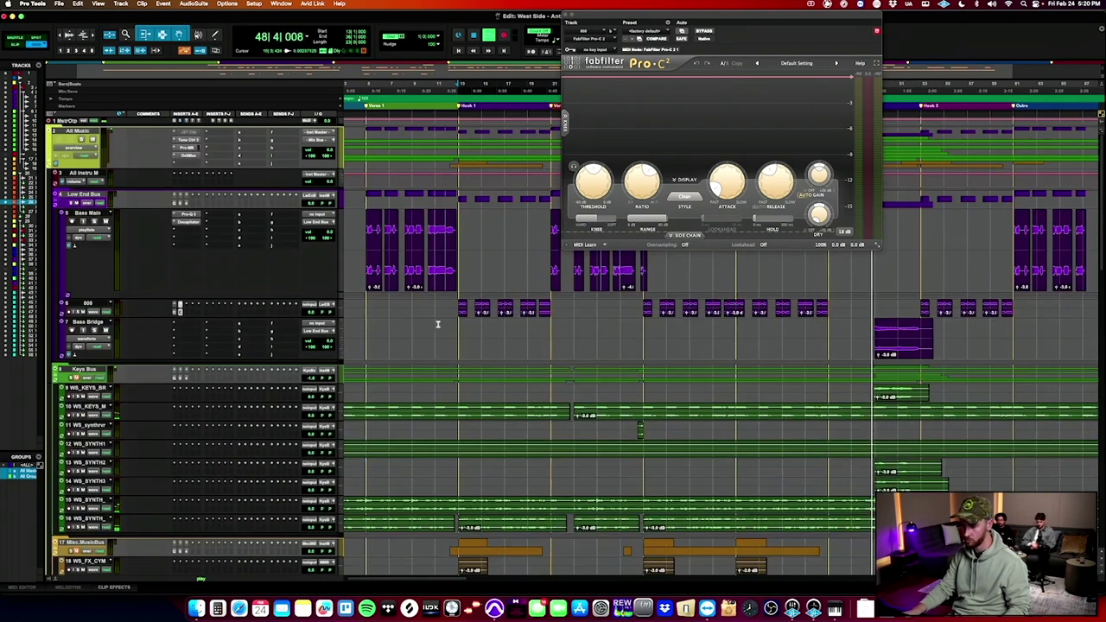
shift+click(643, 330)
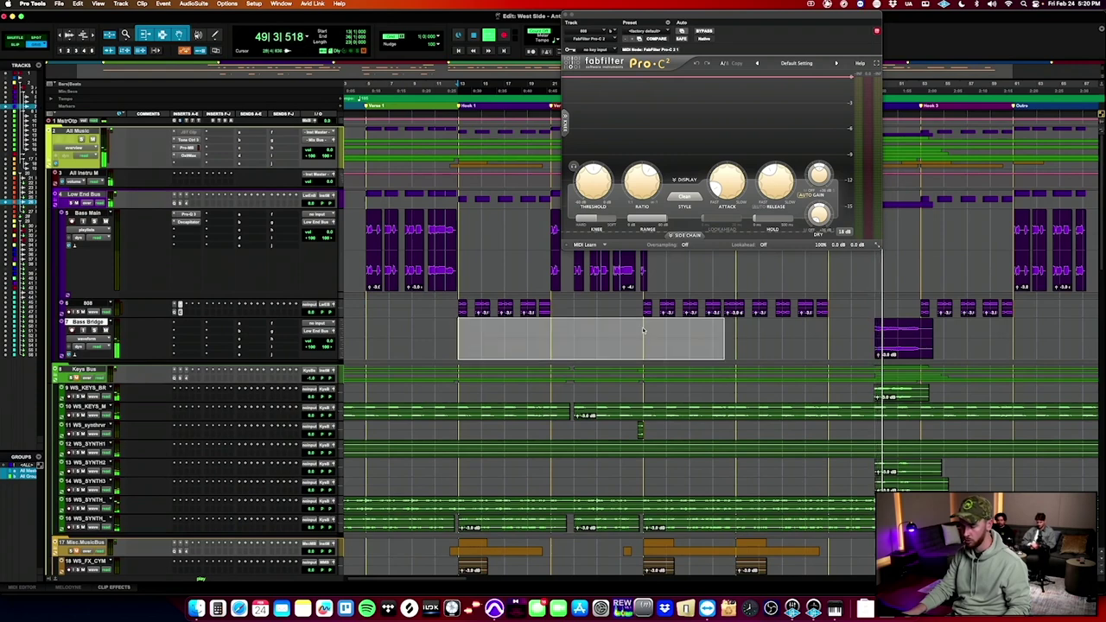
drag(644, 331, 472, 325)
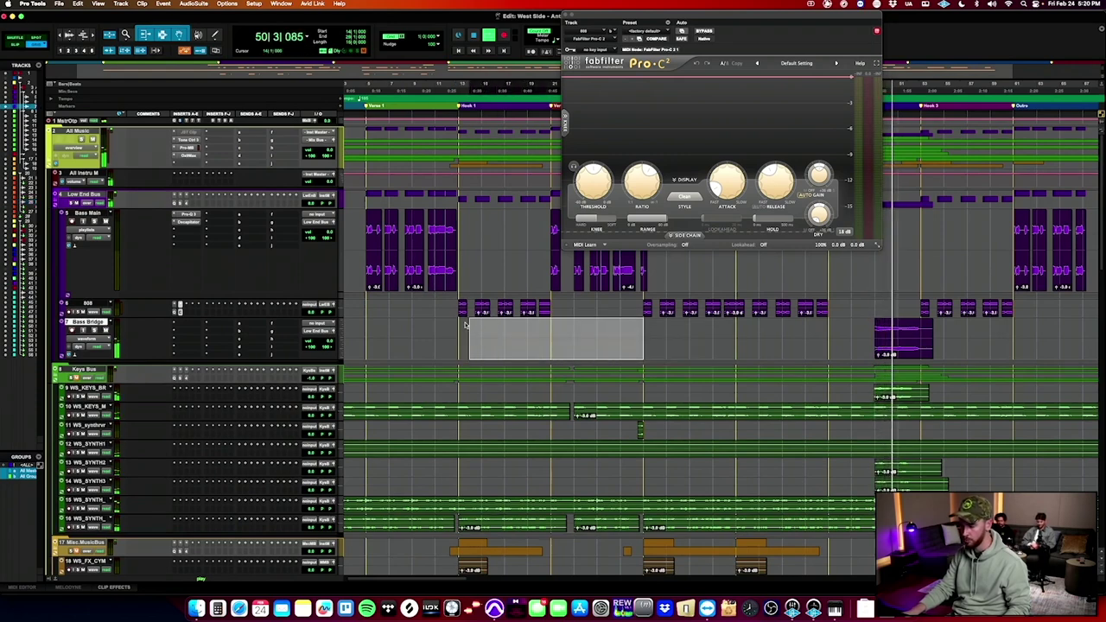
drag(551, 325, 727, 329)
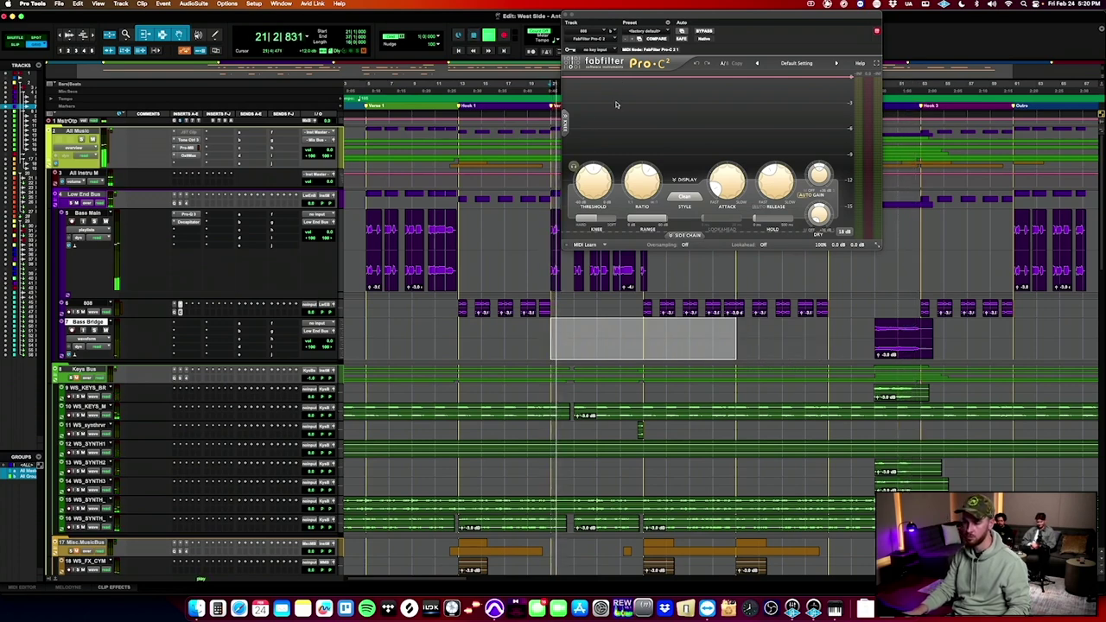
Set the key input of the 808's Pro-C 2 to Bus 1.
click(585, 49)
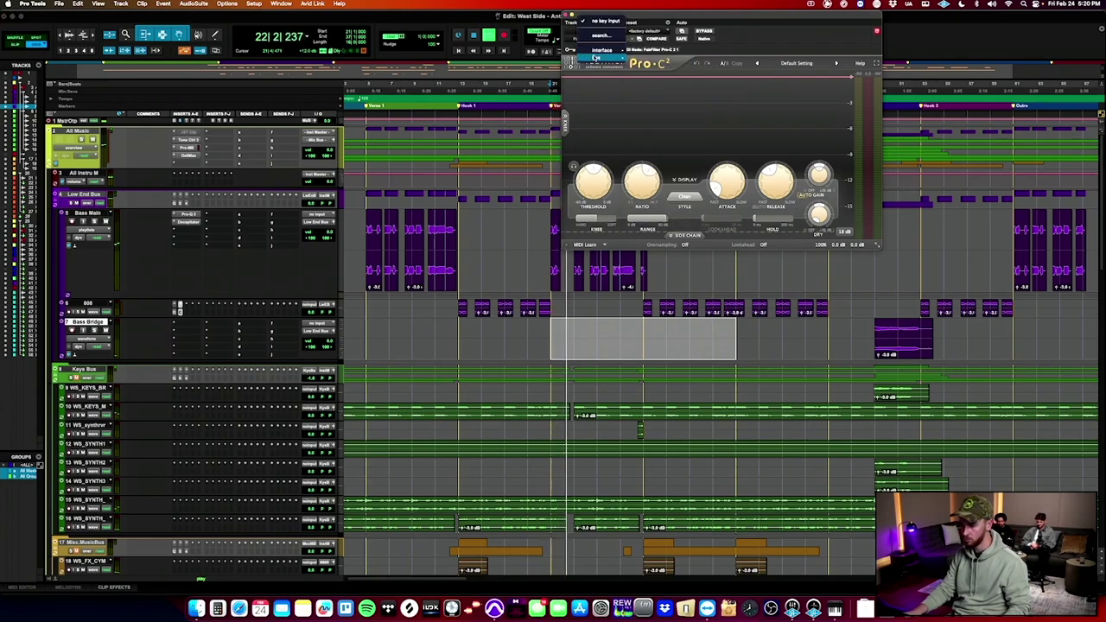
mouse_move(661, 64)
click(711, 7)
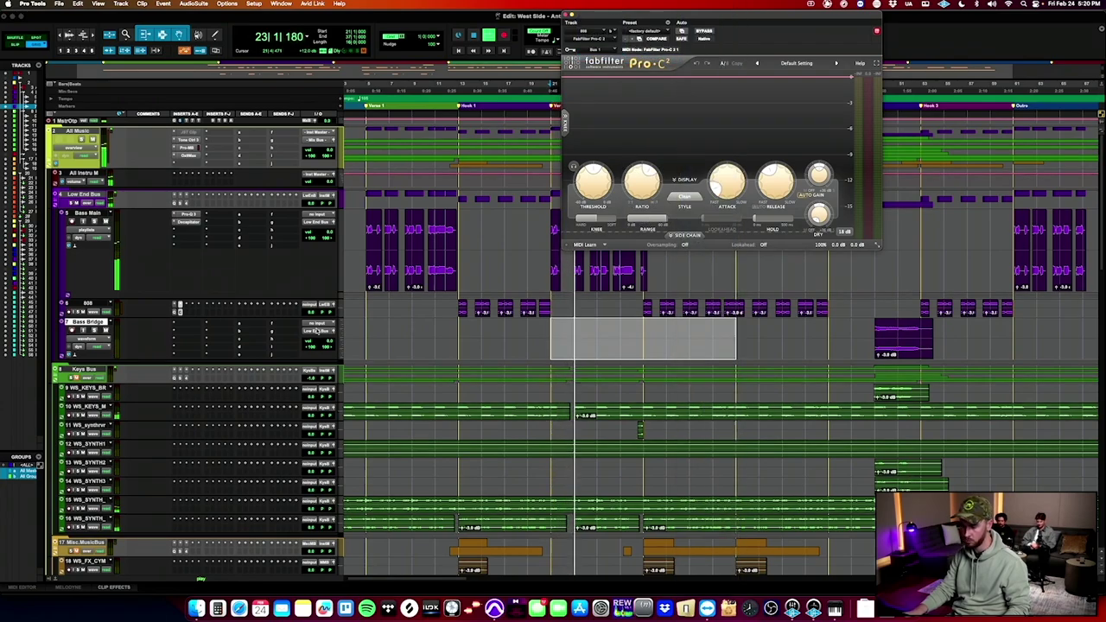
Add a send to Bus 1 at 0.0 dB on the Kick track and close the send window.
scroll(291, 348, down, 10)
scroll(291, 349, up, 10)
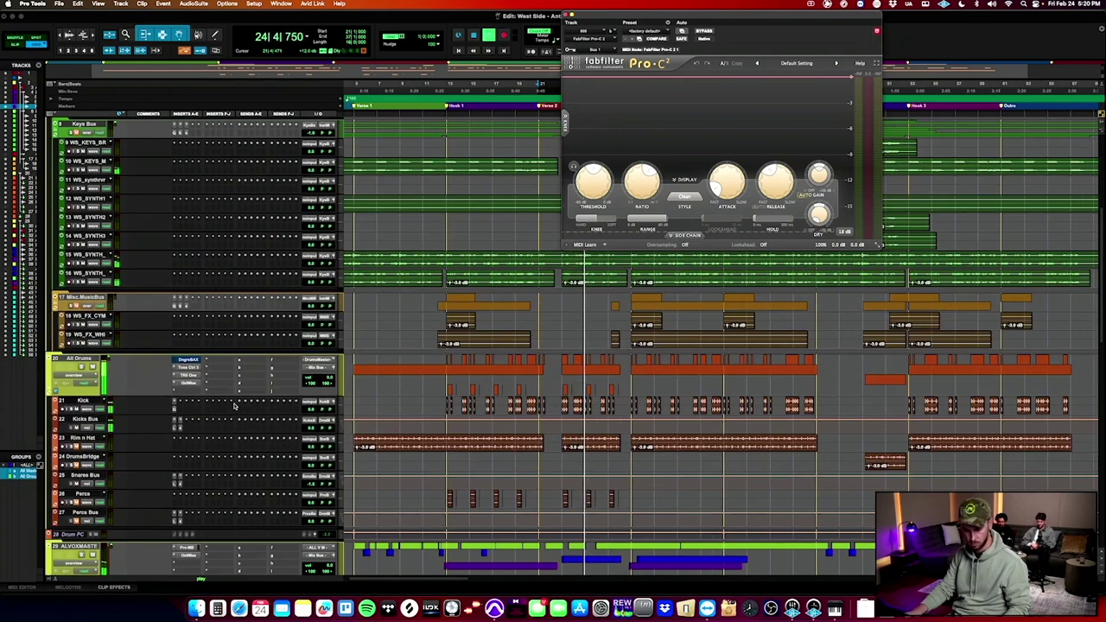
click(240, 362)
mouse_move(344, 413)
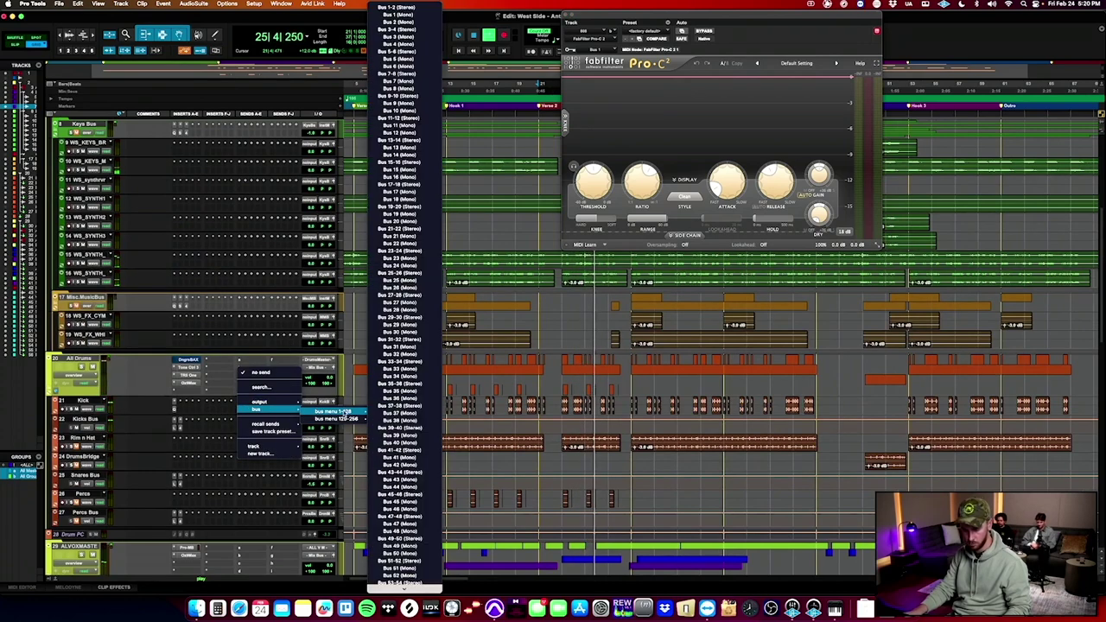
click(402, 14)
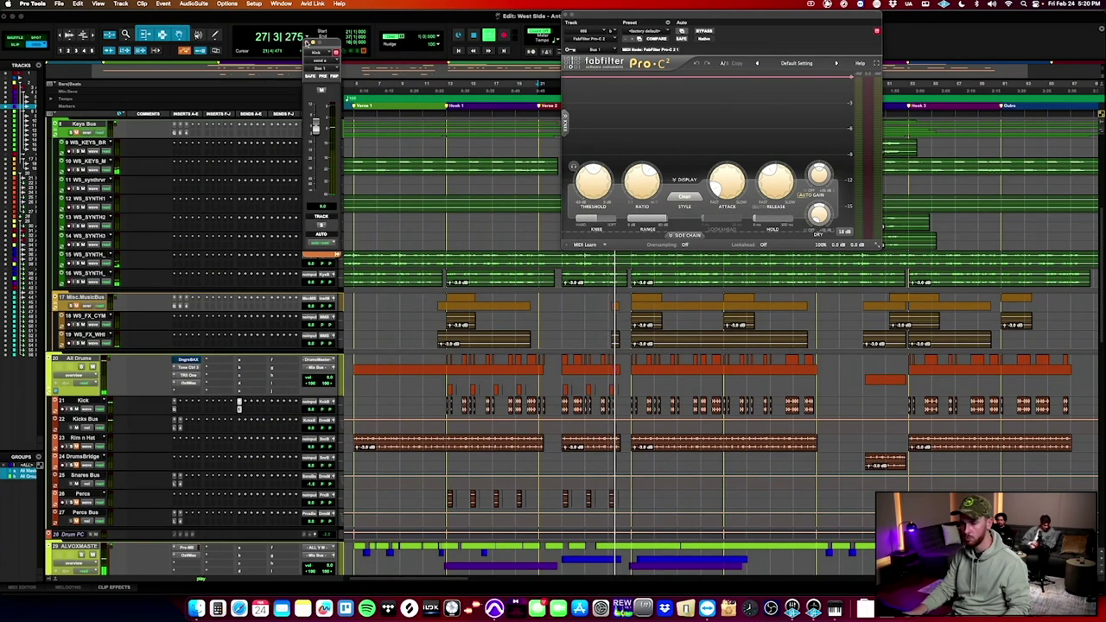
click(306, 43)
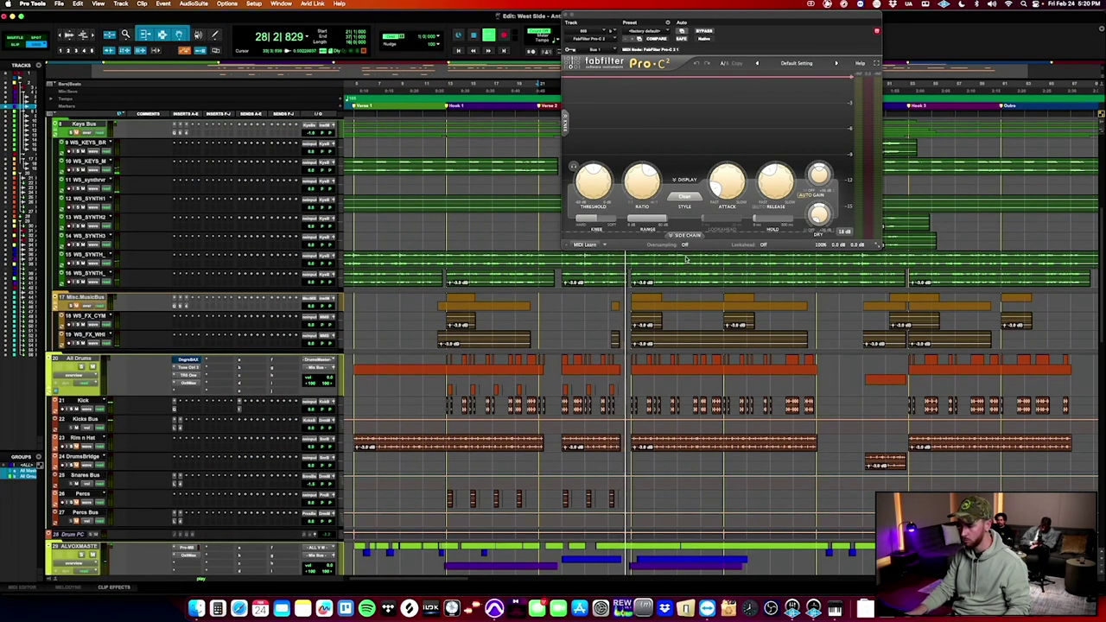
Expand the side chain section of the 808's Pro-C 2 and adjust the compressor's attack and release.
click(687, 235)
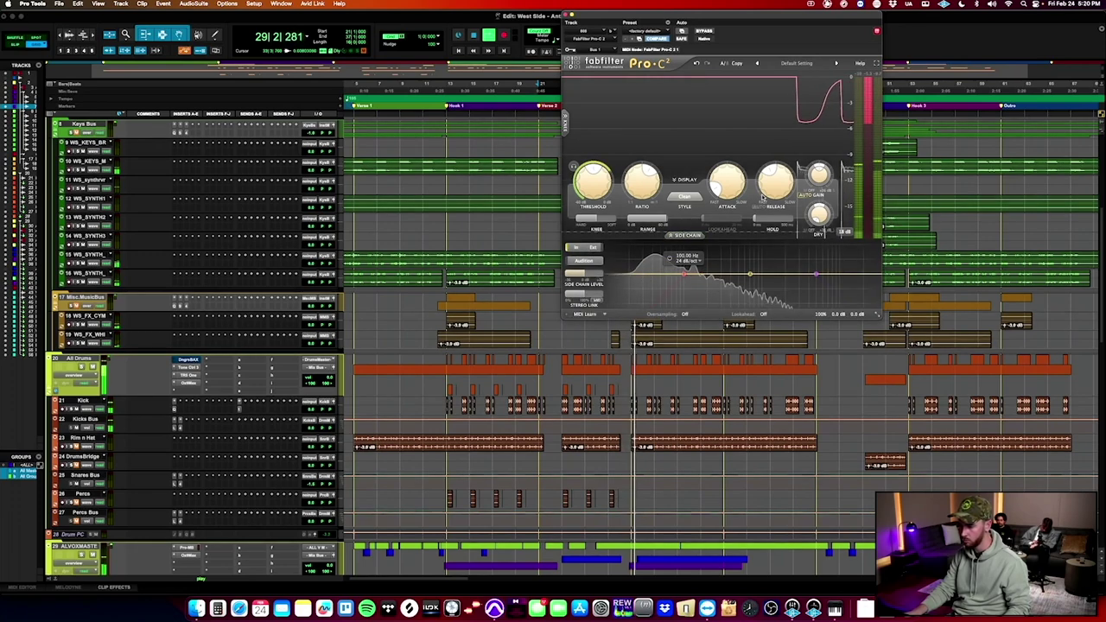
drag(727, 183, 778, 212)
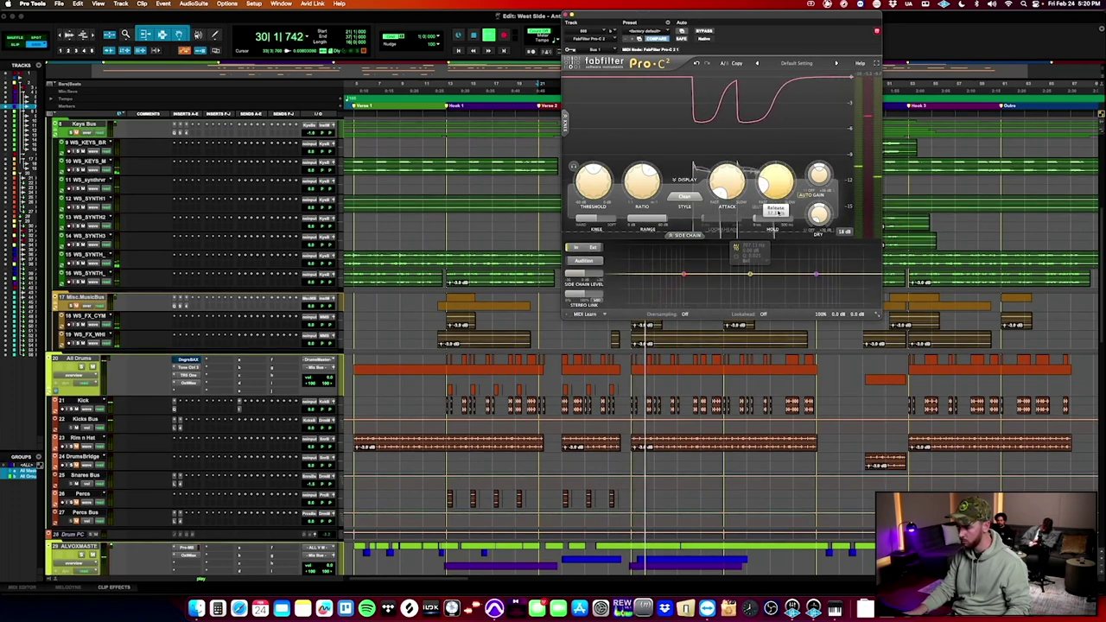
click(685, 197)
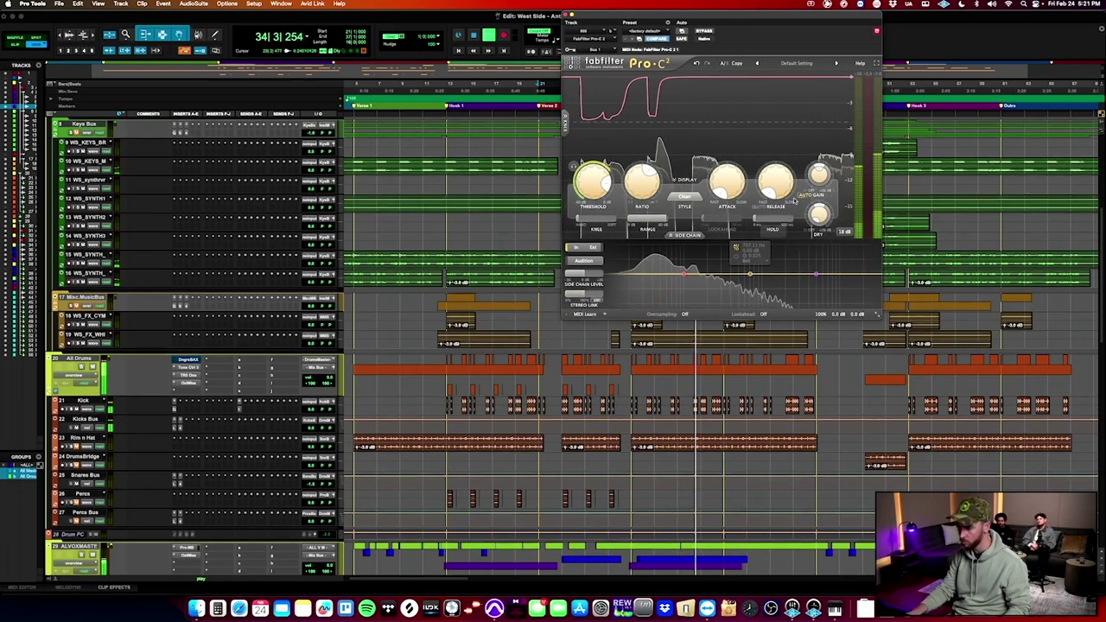
Play from the start of Verse 1 on Bass Main, and select the 808 clips across Hook 1 for playback.
scroll(446, 259, up, 5)
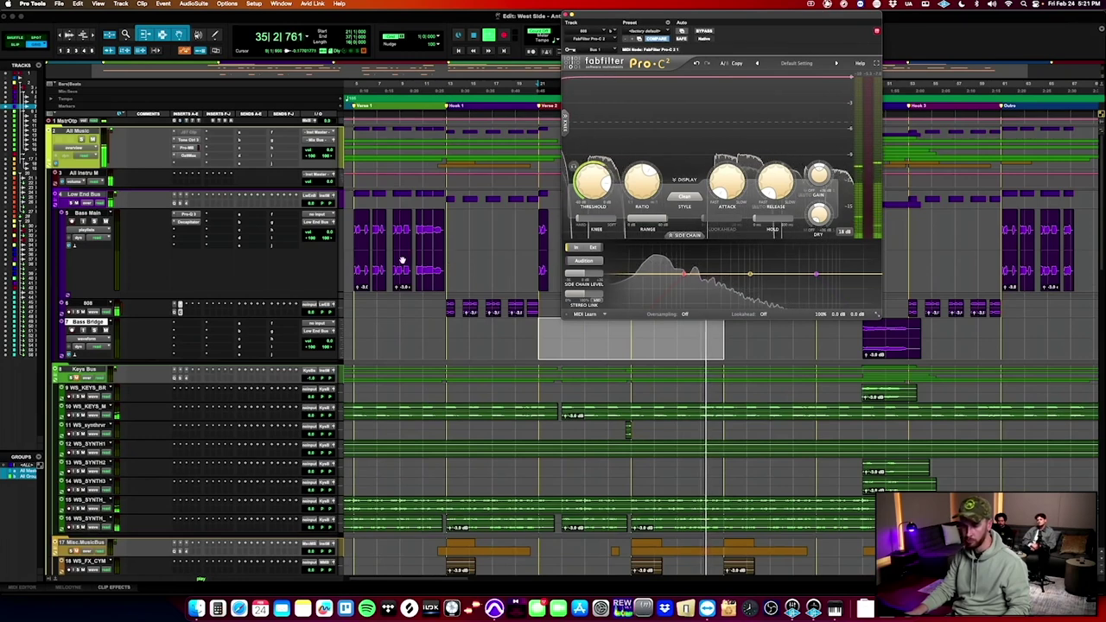
click(354, 229)
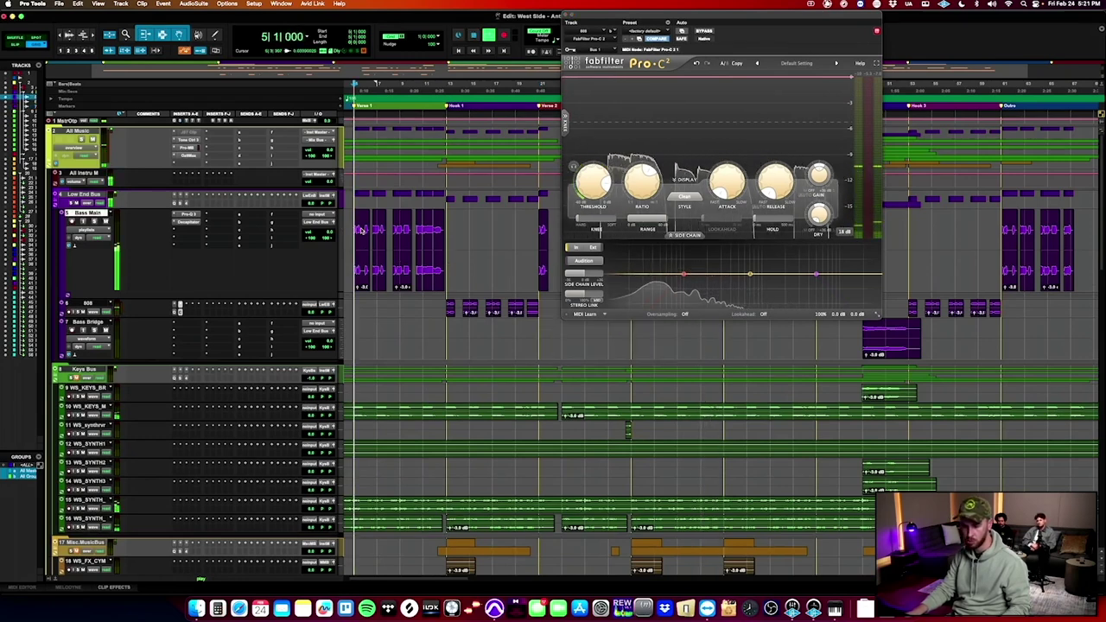
click(446, 303)
shift+click(539, 308)
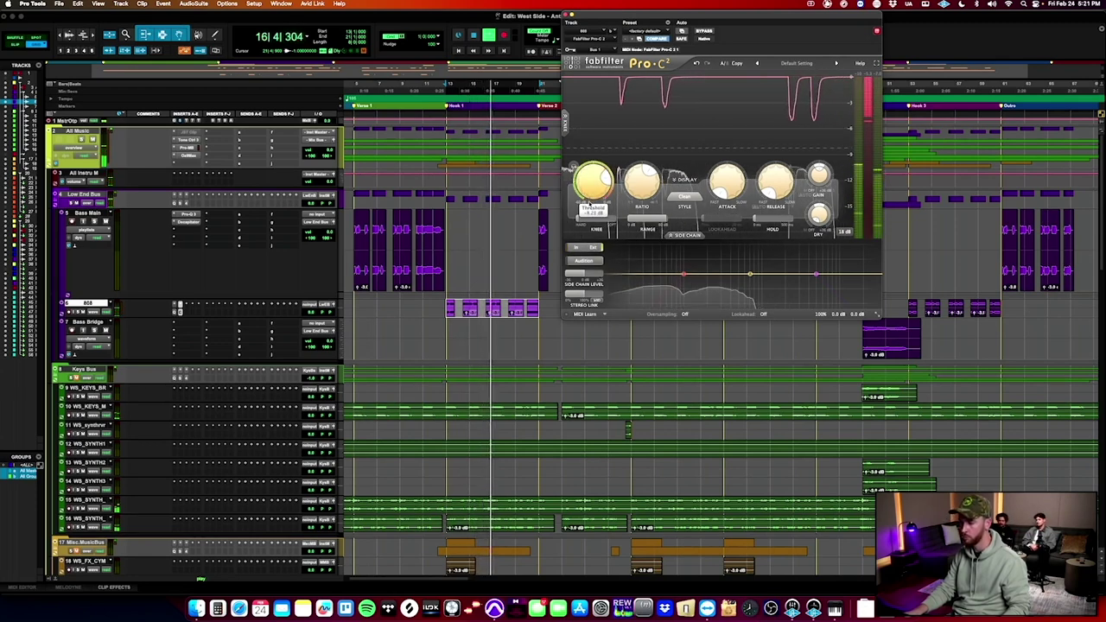
Try the Bus style on the 808's Pro-C 2, settle on Punch, fine-tune the threshold and close the compressor.
click(685, 197)
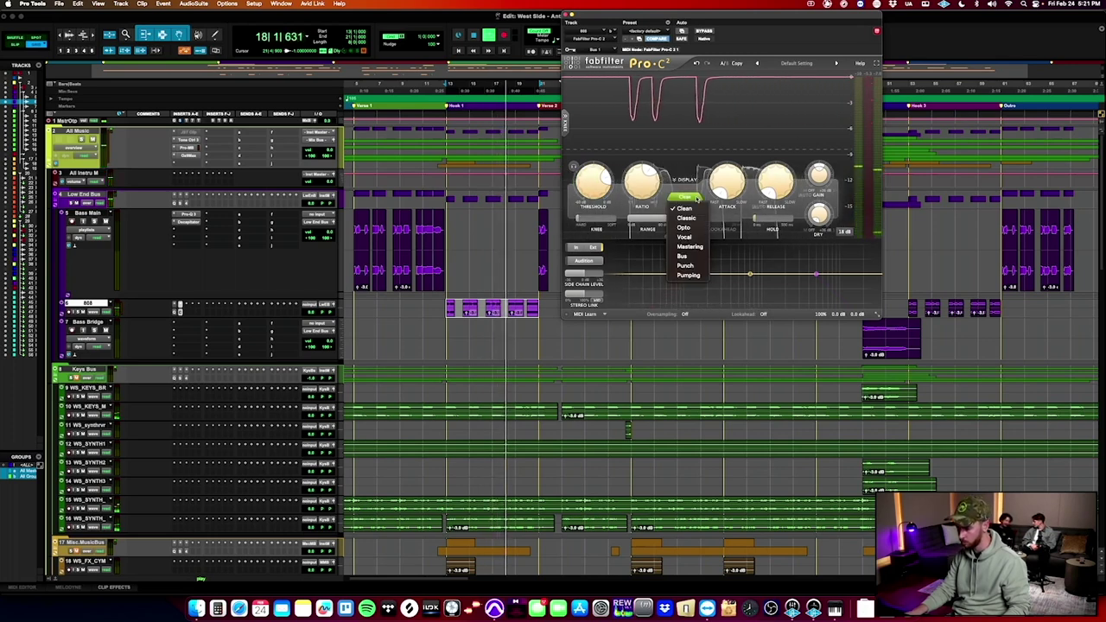
click(691, 256)
click(691, 199)
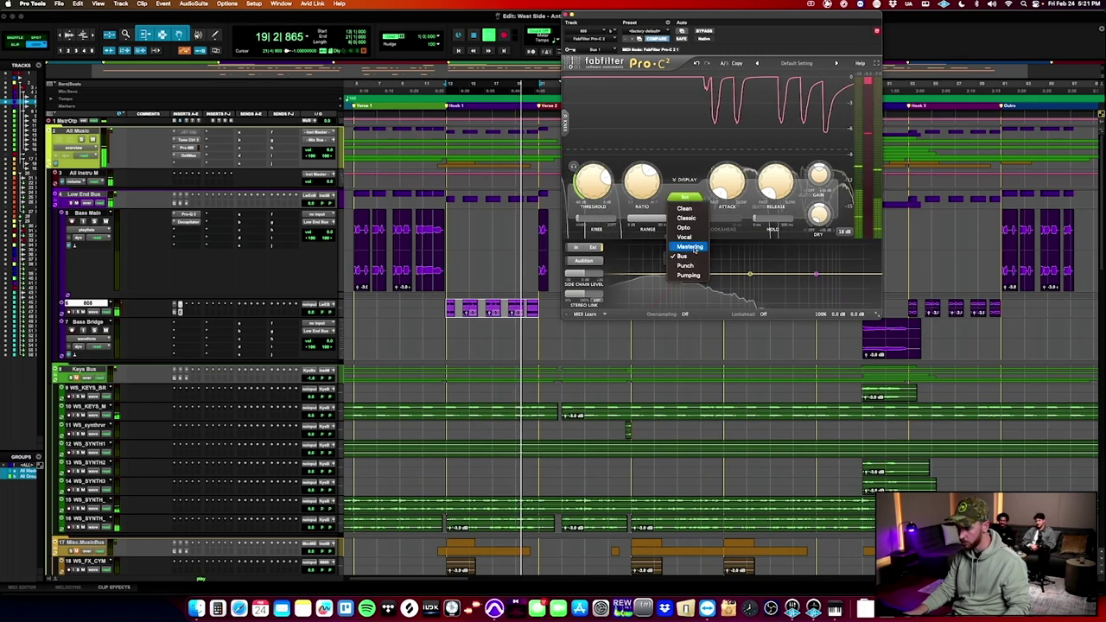
click(692, 266)
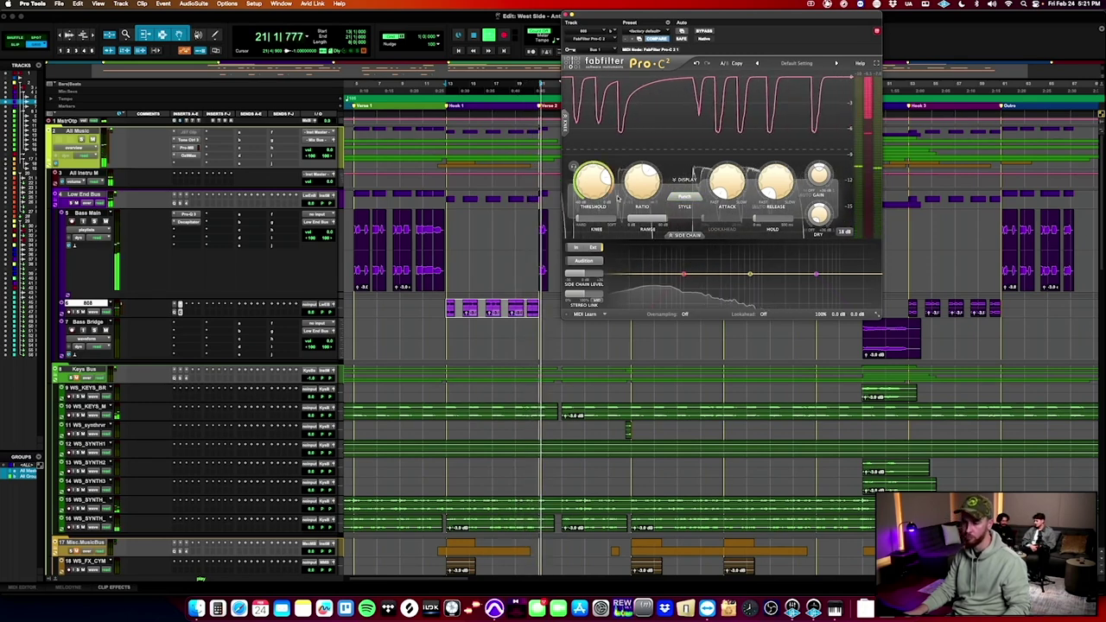
mouse_move(590, 189)
drag(590, 189, 590, 188)
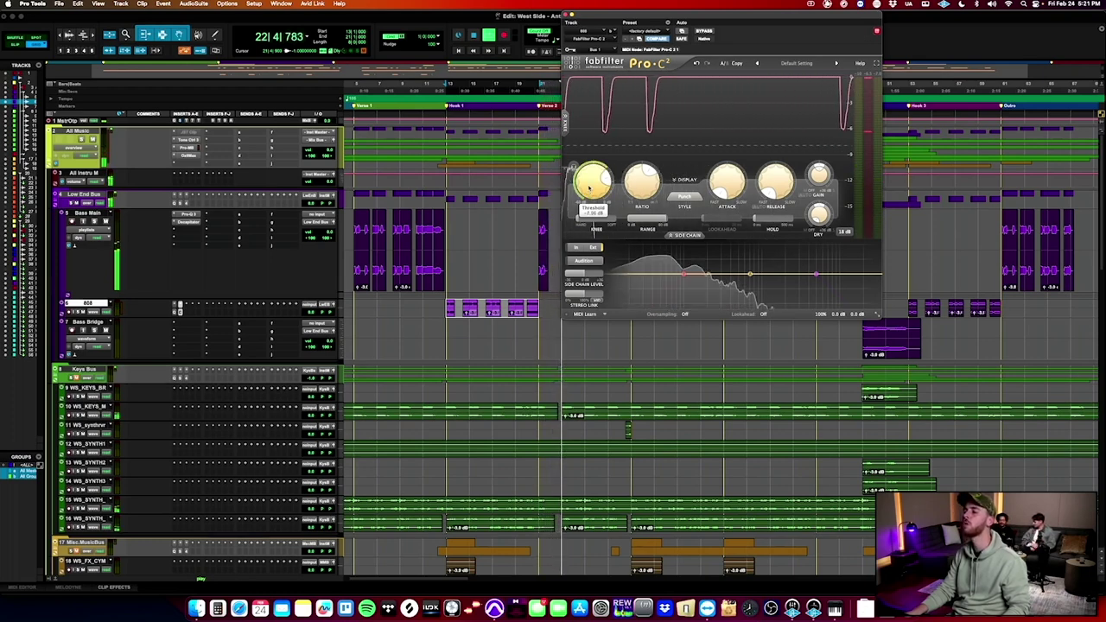
click(570, 18)
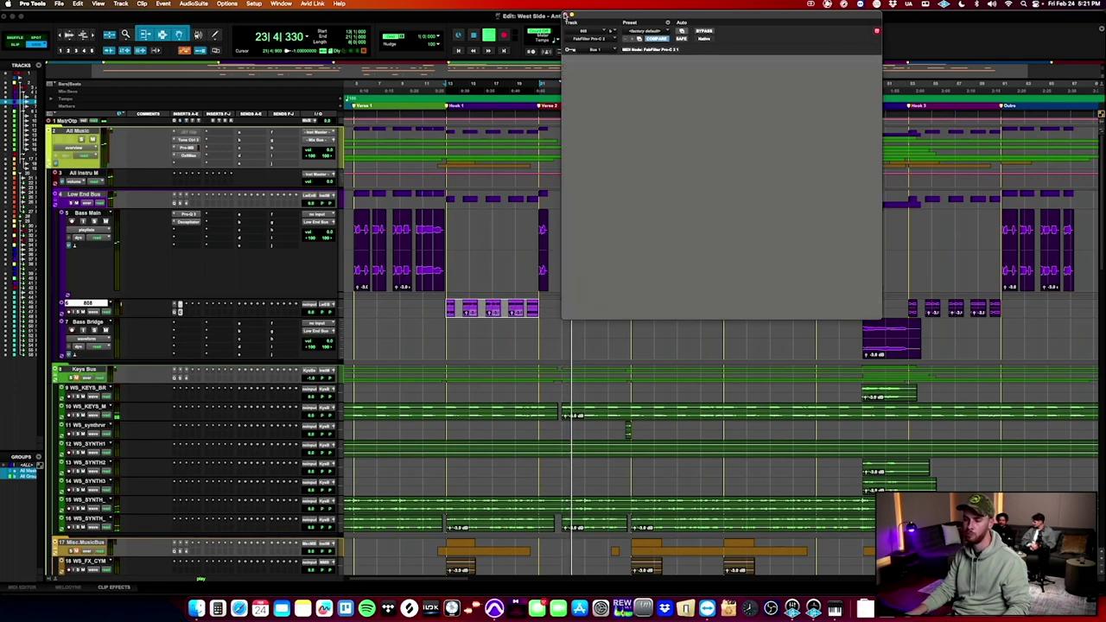
Reduce the Bass Main track's height and briefly check its first insert.
click(99, 215)
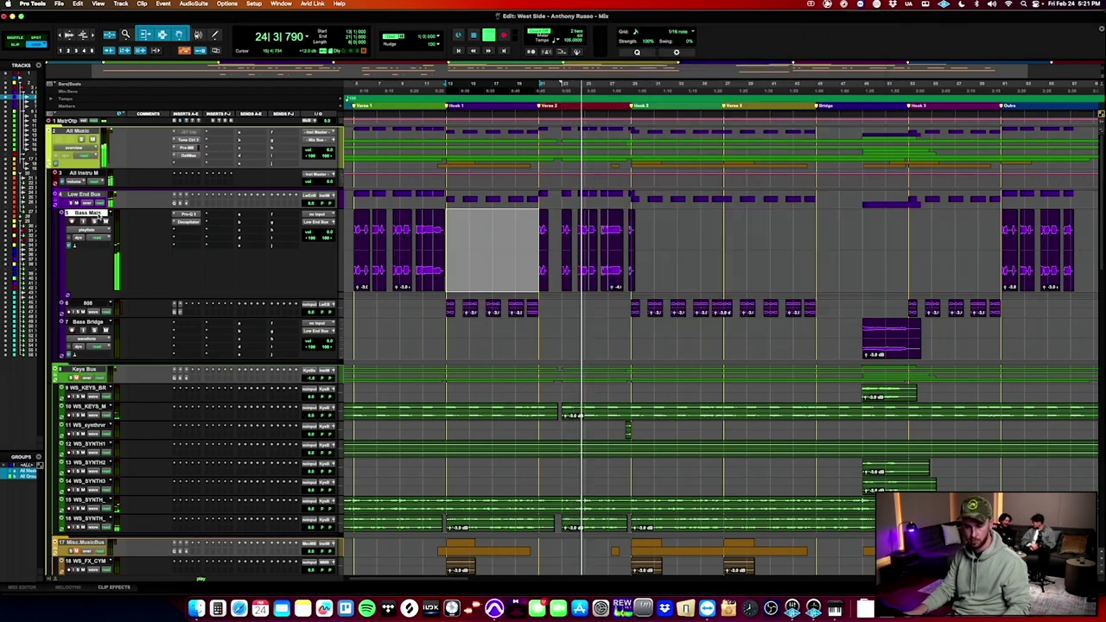
key(ctrl+Down)
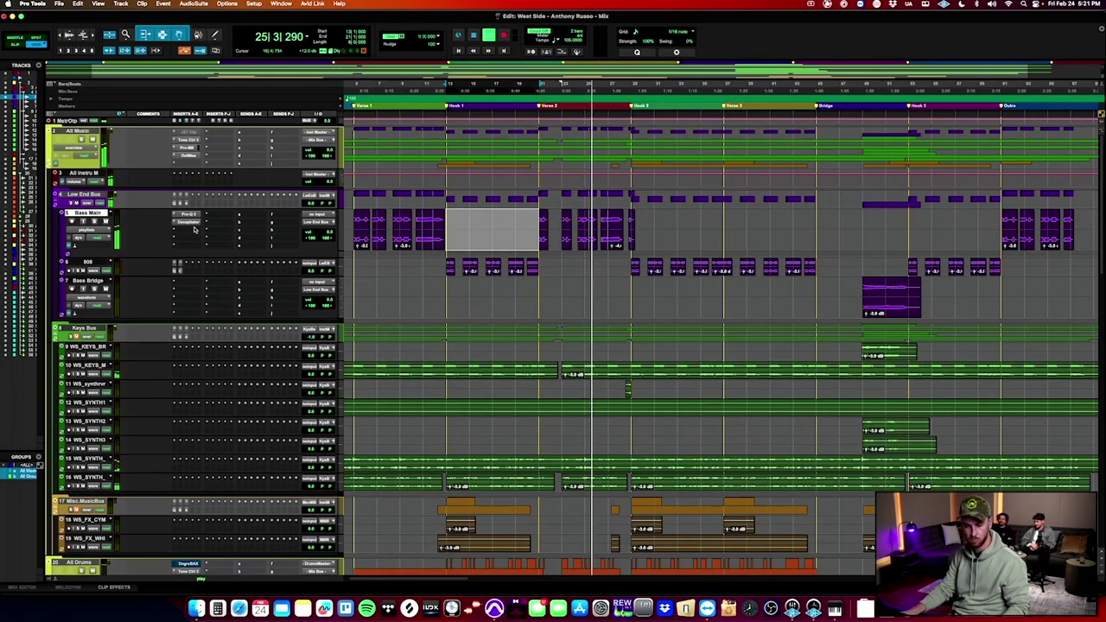
key(ctrl+Down)
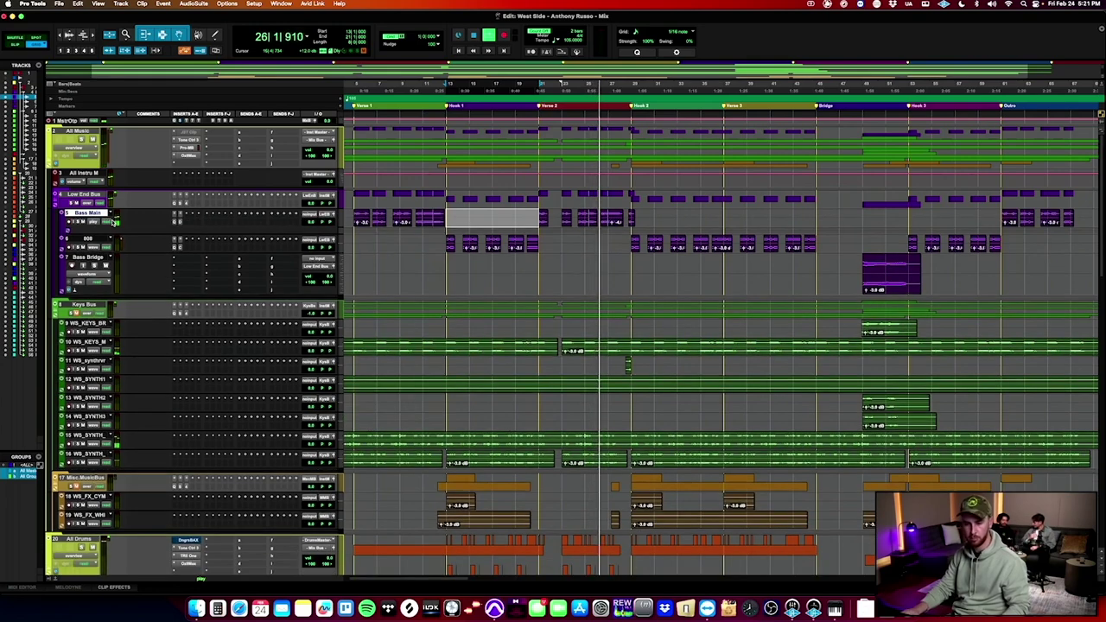
click(176, 216)
click(176, 214)
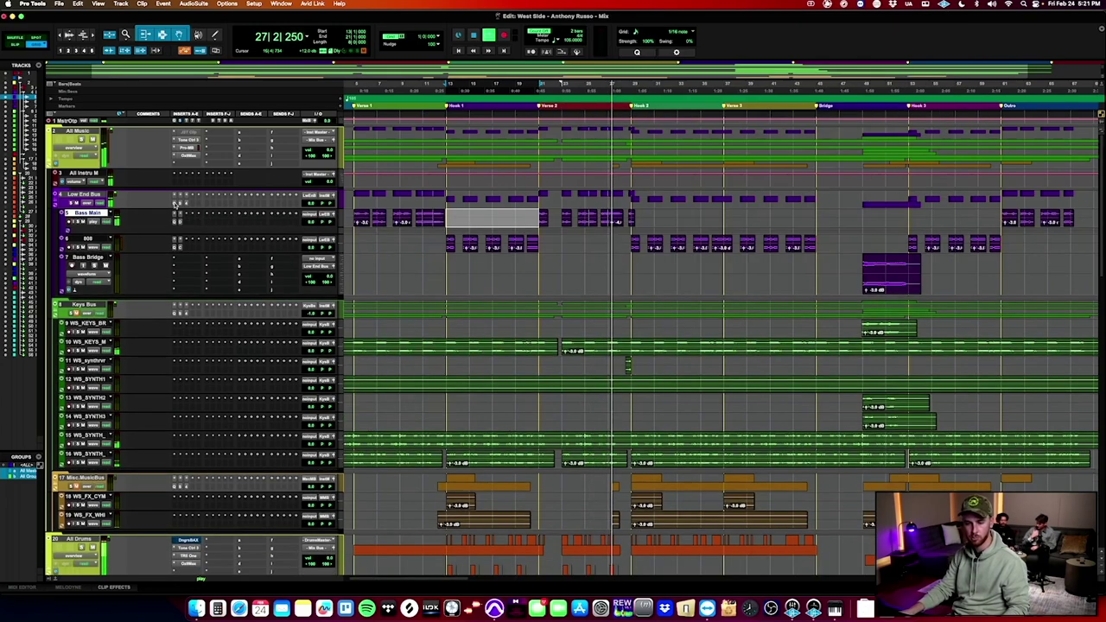
Add a narrow bell at about 141 Hz in the Low End Bus's Pro-Q 3, reset its gain and give it a negative dynamic range.
click(175, 202)
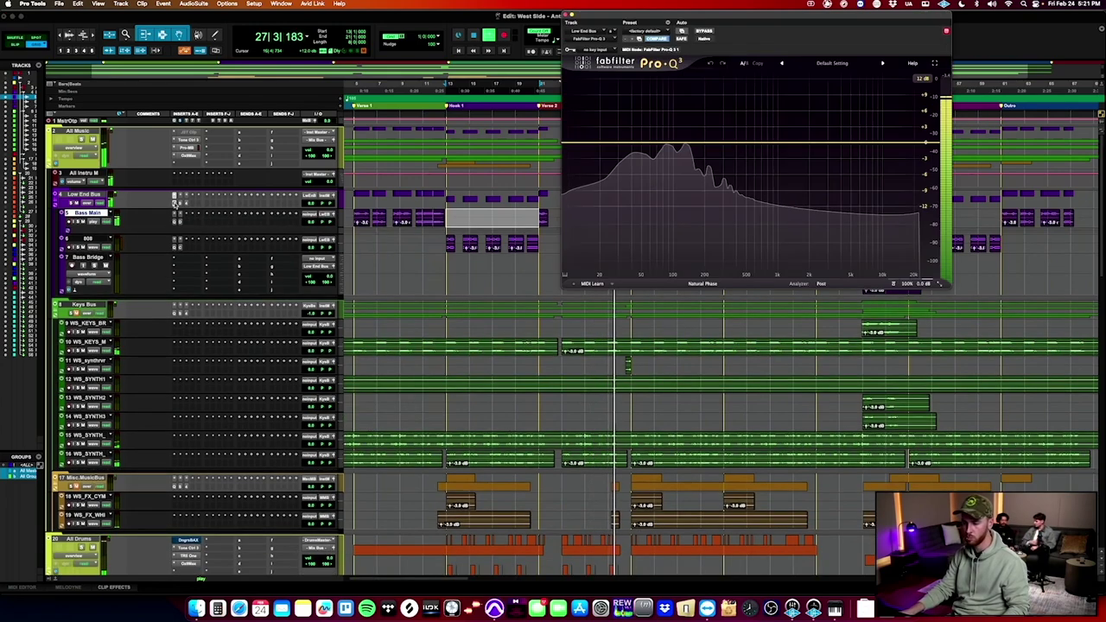
click(690, 144)
mouse_move(691, 143)
mouse_down()
mouse_move(689, 115)
mouse_move(689, 134)
mouse_up()
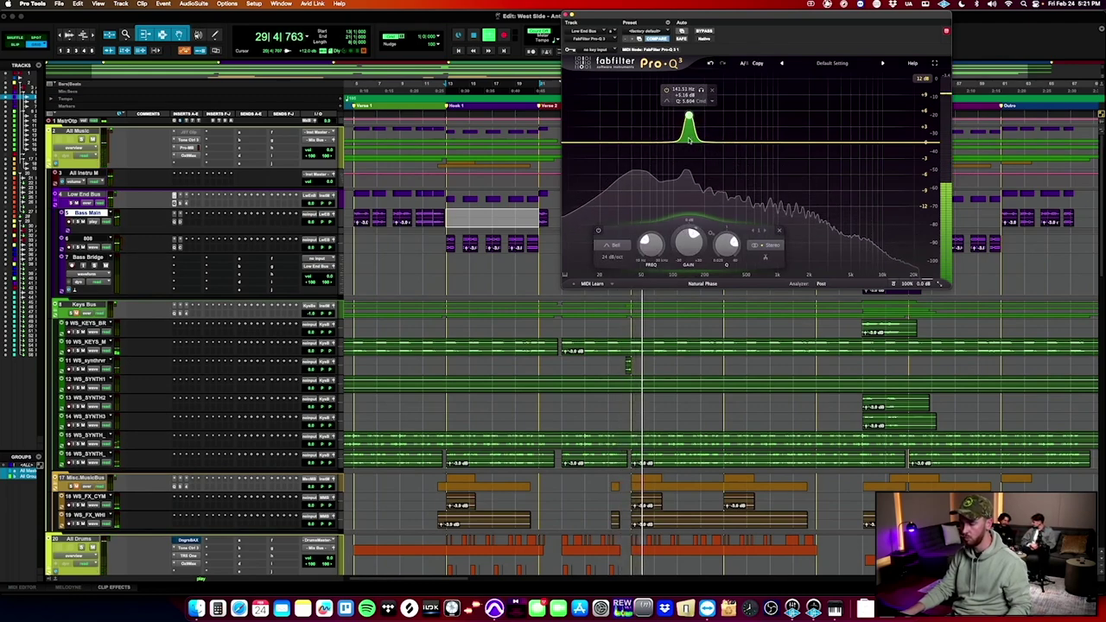
alt+click(689, 240)
mouse_move(689, 226)
mouse_down()
mouse_move(690, 260)
mouse_move(691, 236)
mouse_up()
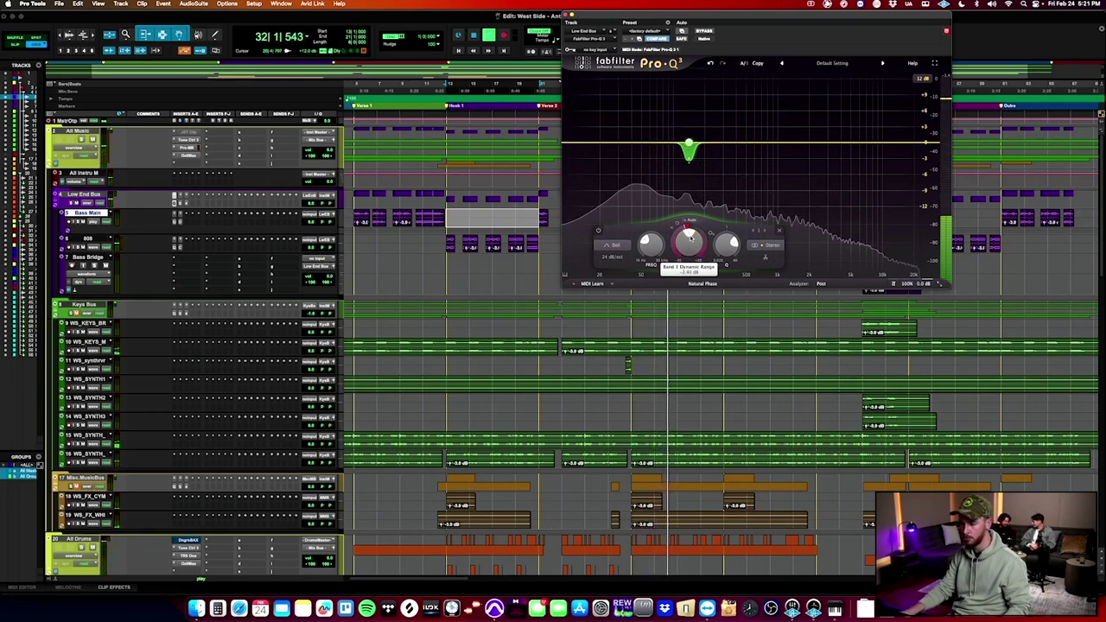
click(175, 197)
Select the Kick track's clips across Hook 1.
scroll(441, 362, down, 3)
scroll(440, 361, down, 5)
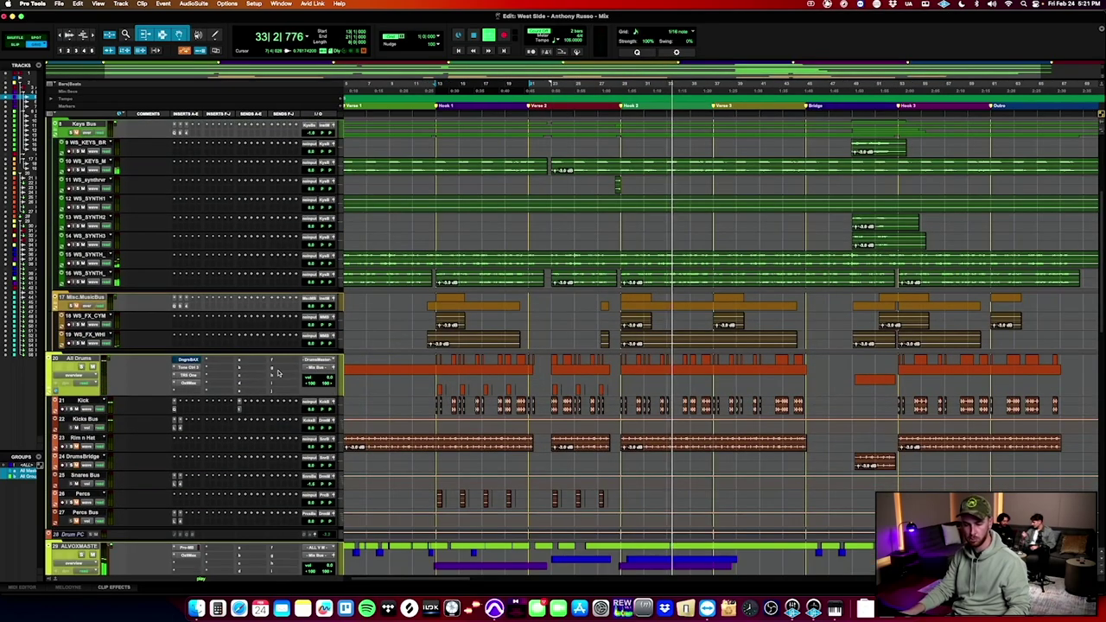
scroll(277, 373, down, 8)
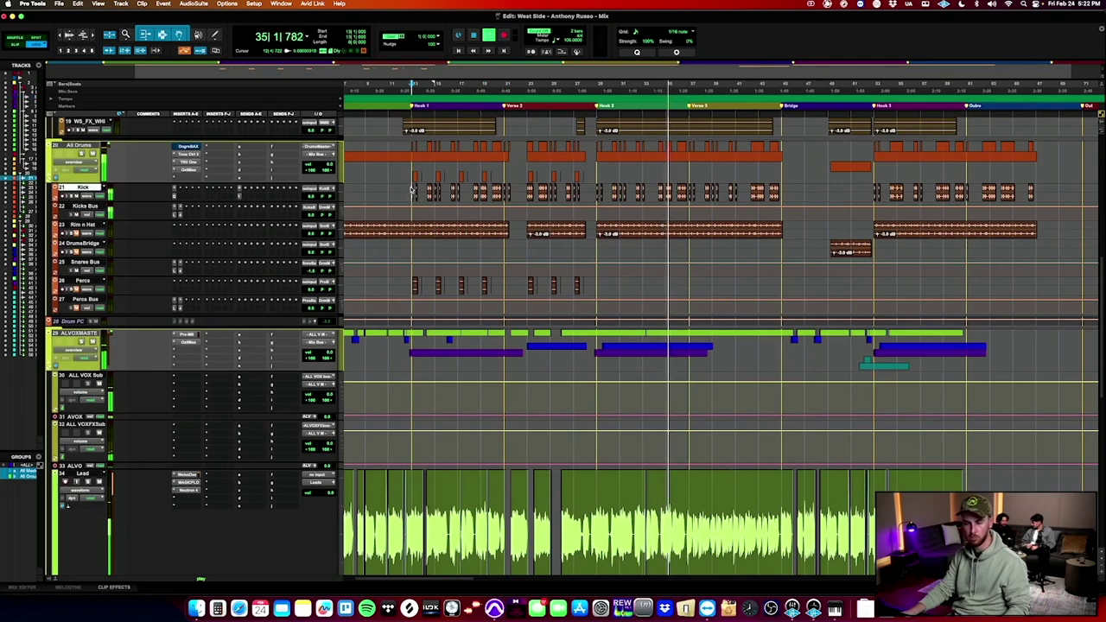
drag(420, 190, 507, 189)
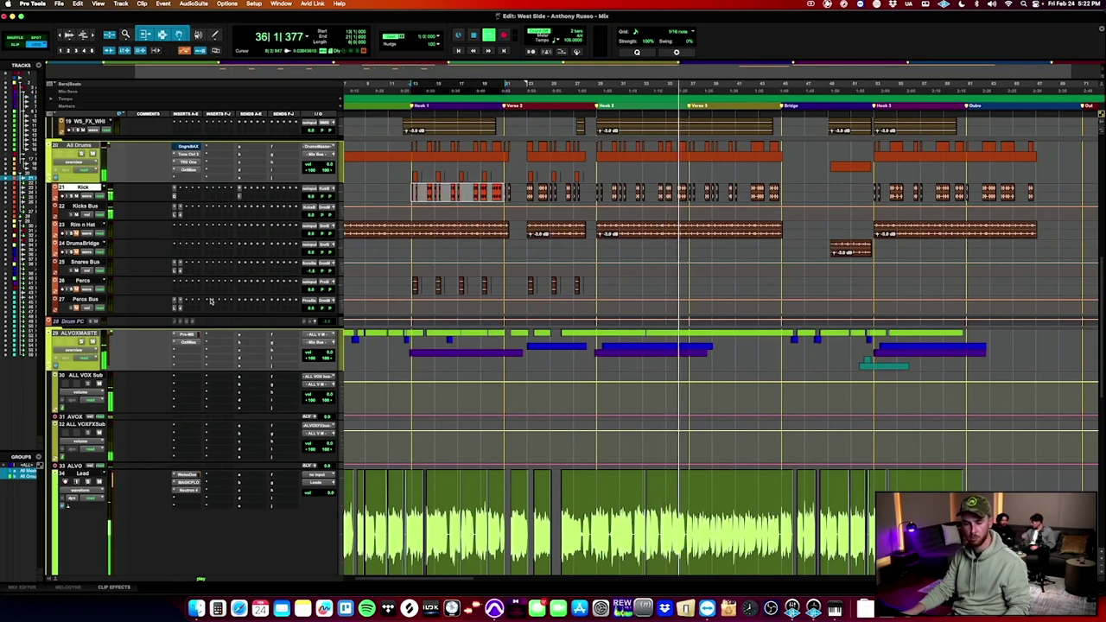
Inspect the Pro-MB multiband settings on the vocal master and on All Music, closing each plug-in.
click(187, 335)
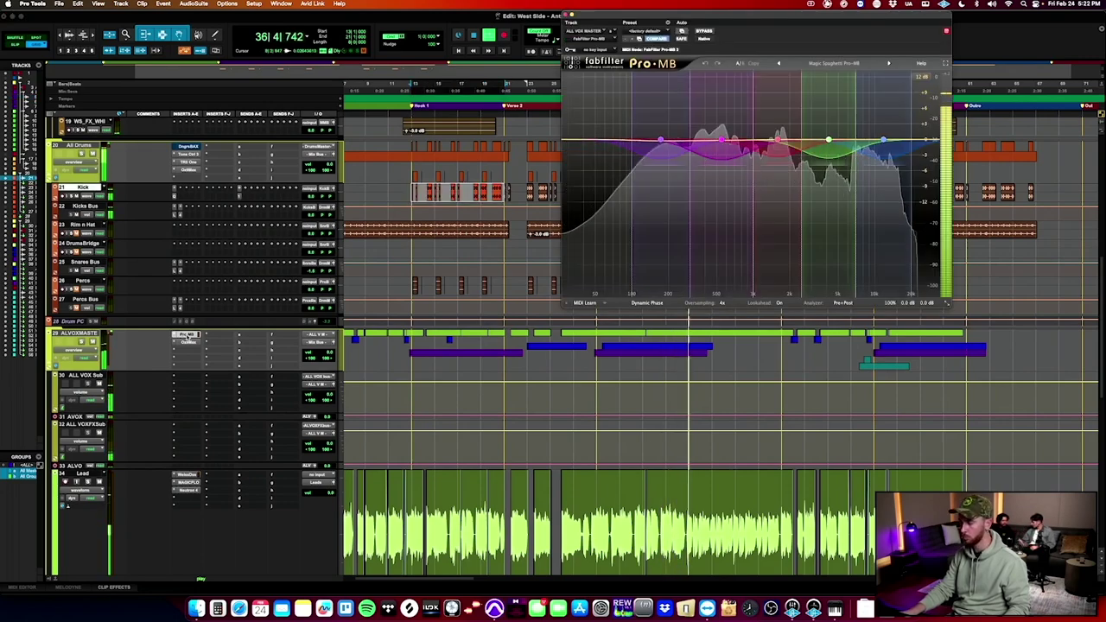
click(187, 335)
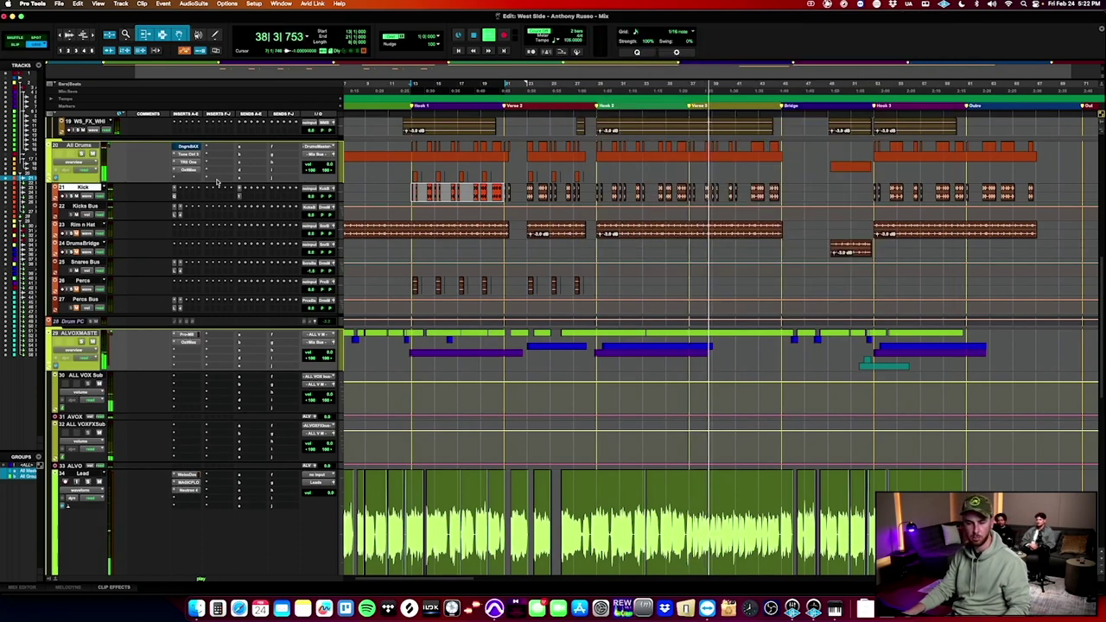
scroll(281, 187, up, 10)
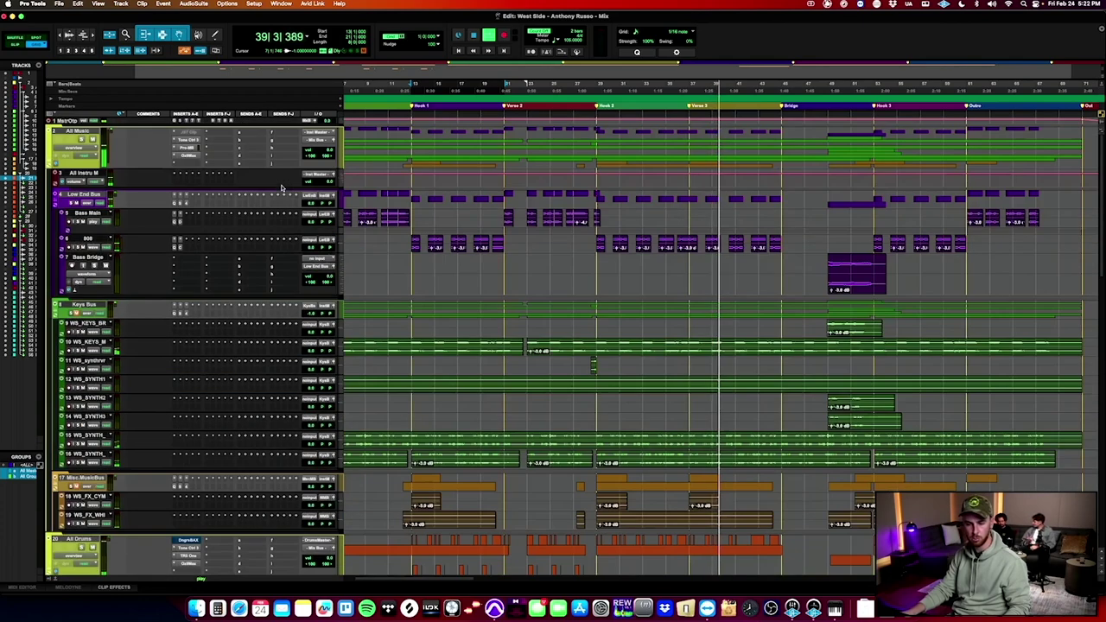
click(192, 149)
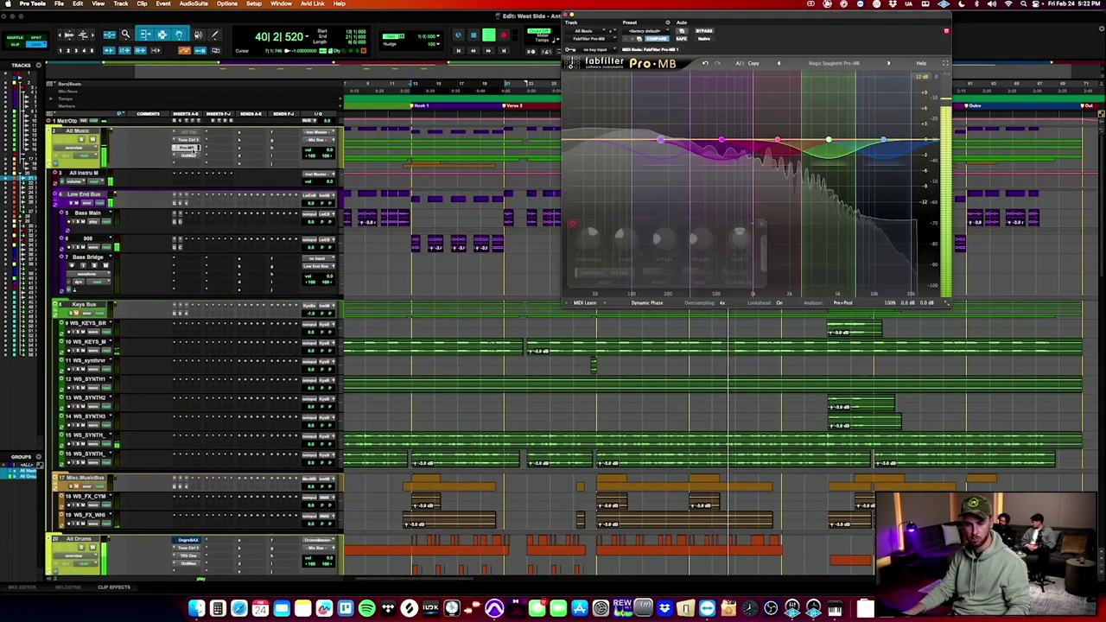
click(194, 148)
Add a 12 dB/oct low cut at about 14 Hz in the Kick track's Pro-Q 3.
key(r)
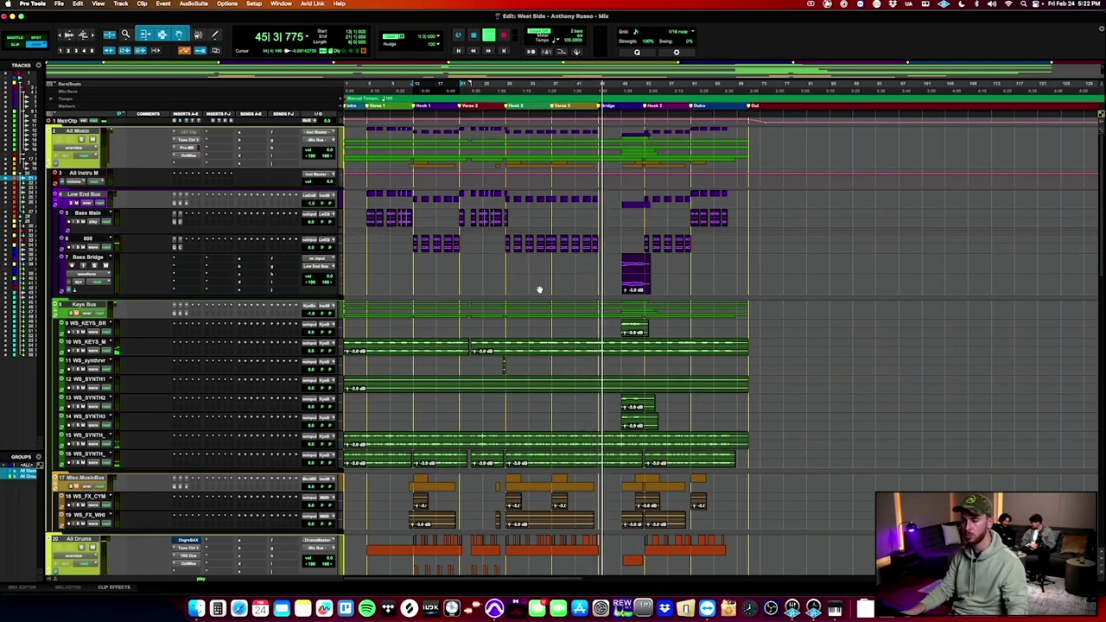
scroll(540, 290, down, 10)
scroll(208, 210, up, 5)
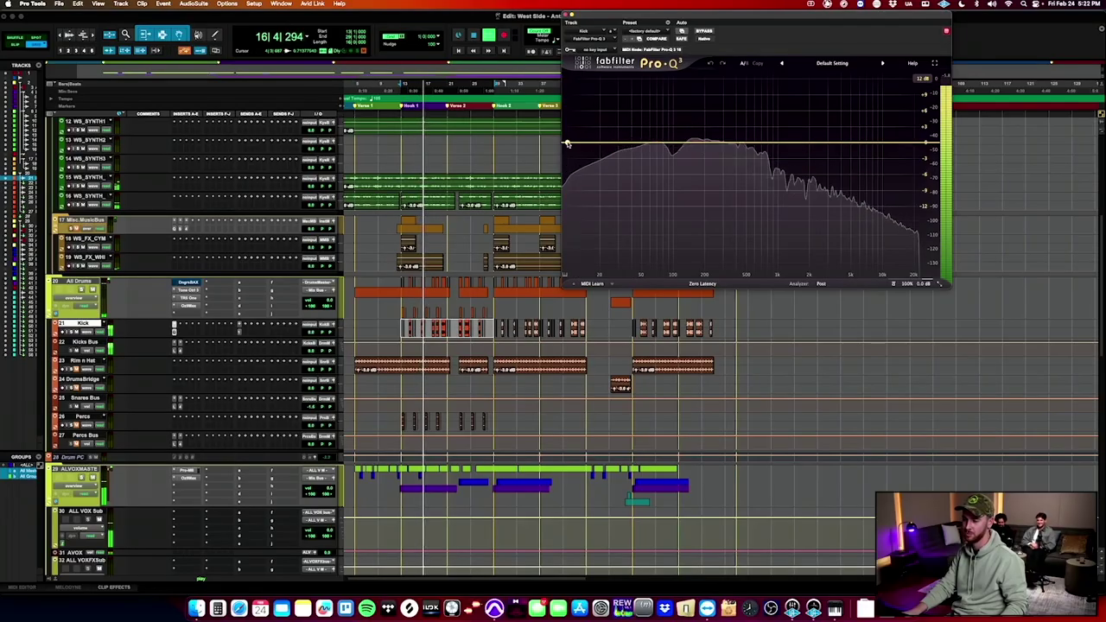
double_click(582, 144)
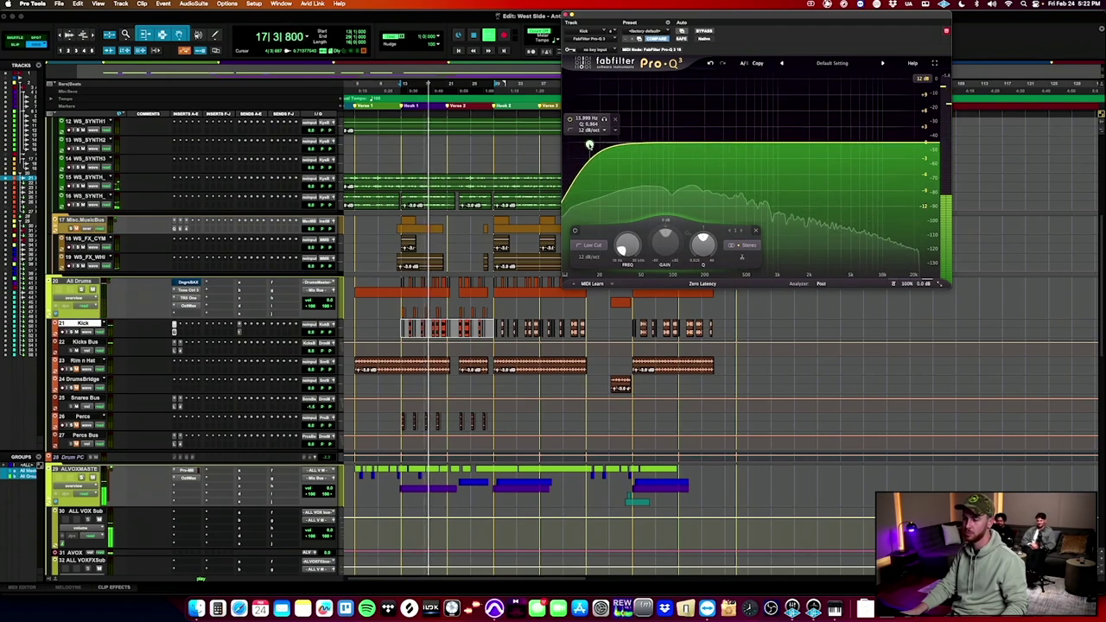
Cut about 3.4 dB at 428 Hz with a Q of about 1.7 on the Kick's EQ, and add a 12 dB/oct high cut.
double_click(686, 141)
drag(687, 141, 739, 170)
scroll(700, 112, up, 3)
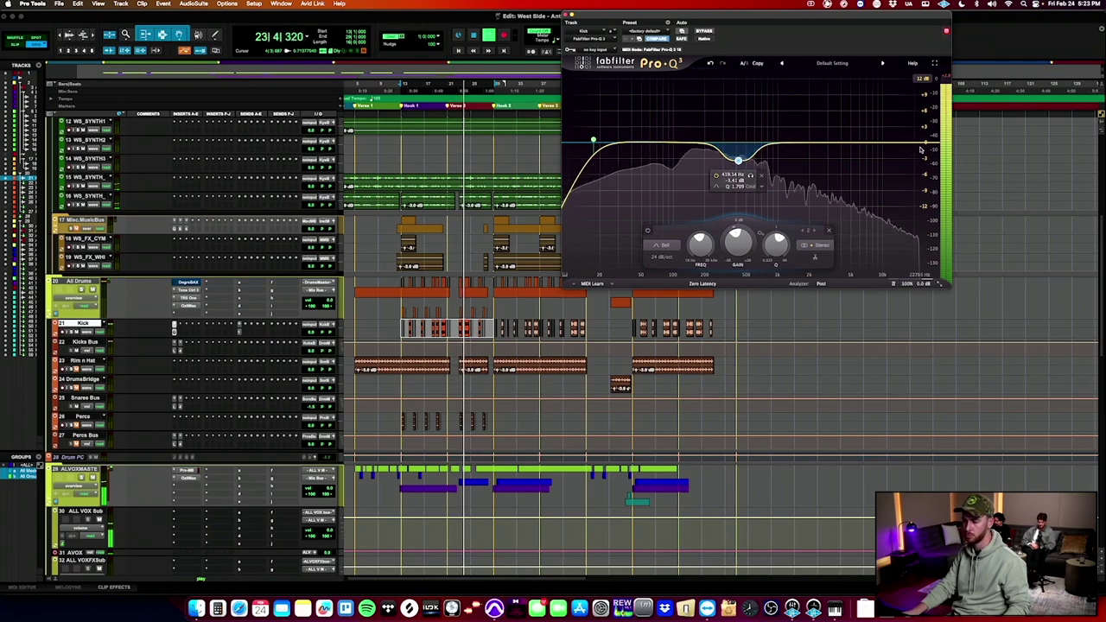
drag(928, 143, 872, 141)
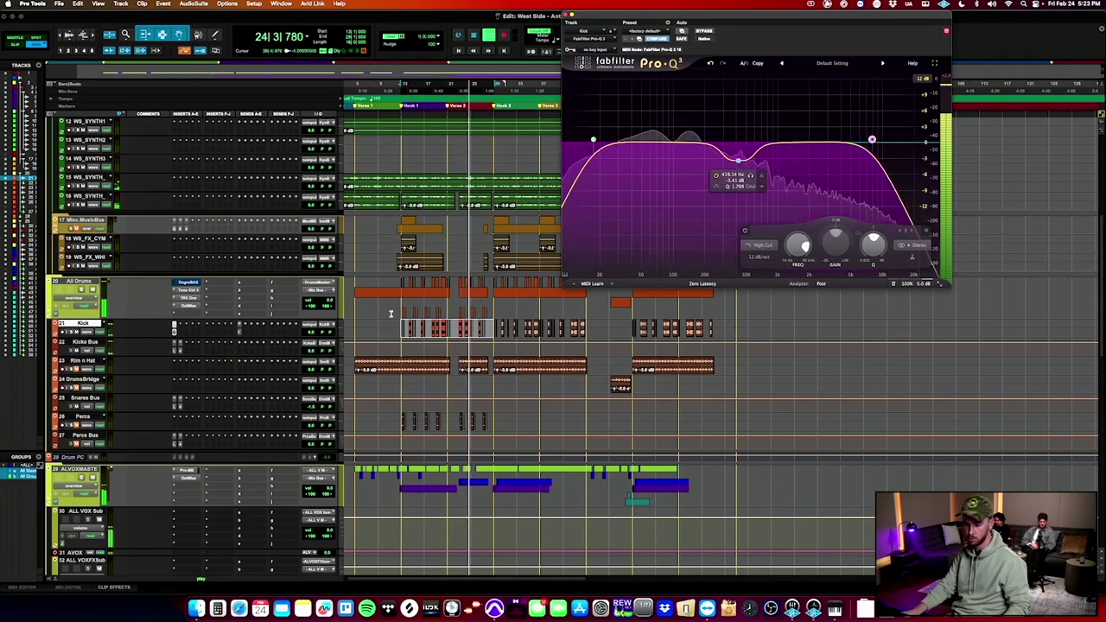
Zoom in on the first Kick clip of Hook 1, increase the track height and waveform size, and stop playback.
key(t)
key(t)
key(t)
key(t)
key(t)
key(ctrl+Up)
key(ctrl+Up)
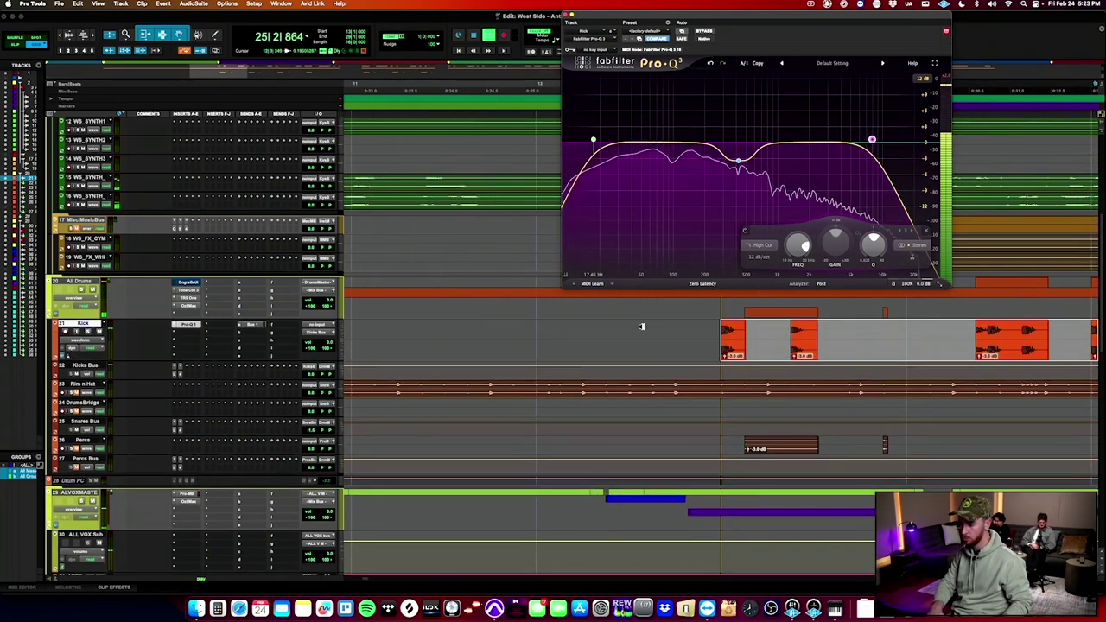
key(super+bracketright)
key(super+bracketright)
key(space)
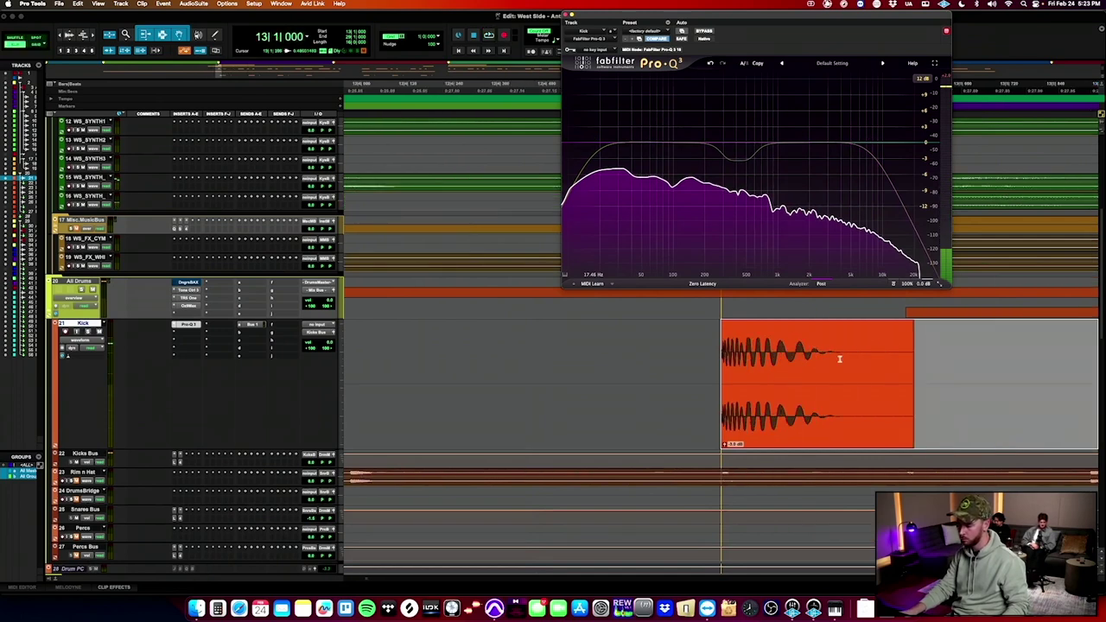
Place the cursor at the start of Hook 1's first Kick clip and enlarge the track further to inspect its waveform.
scroll(839, 359, right, 2)
click(620, 339)
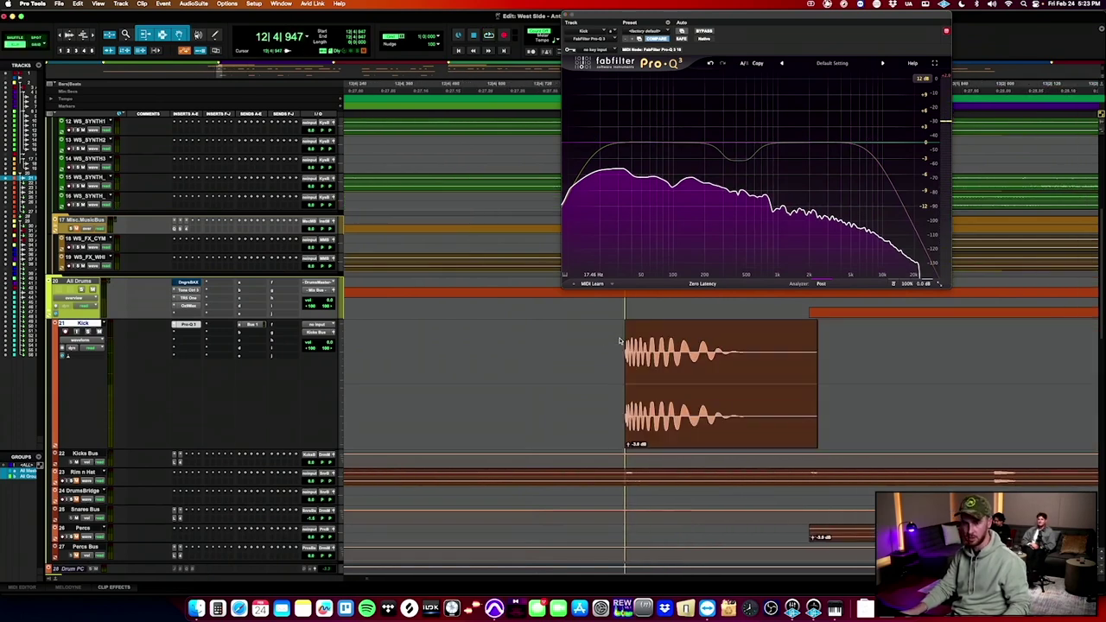
key(Tab)
key(ctrl+Up)
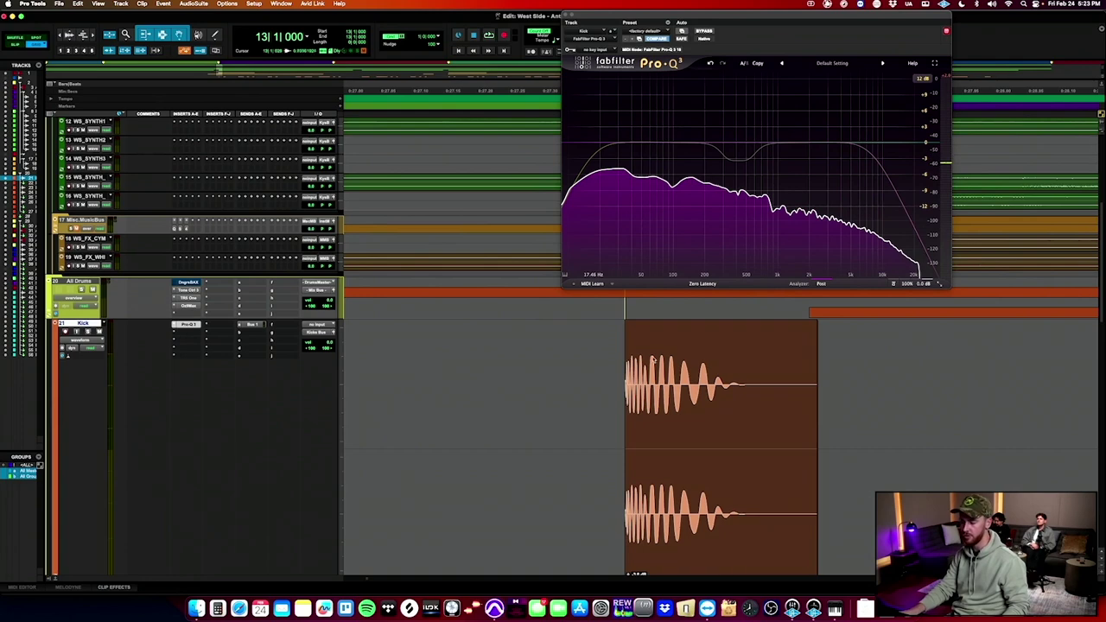
key(t)
scroll(660, 361, right, 5)
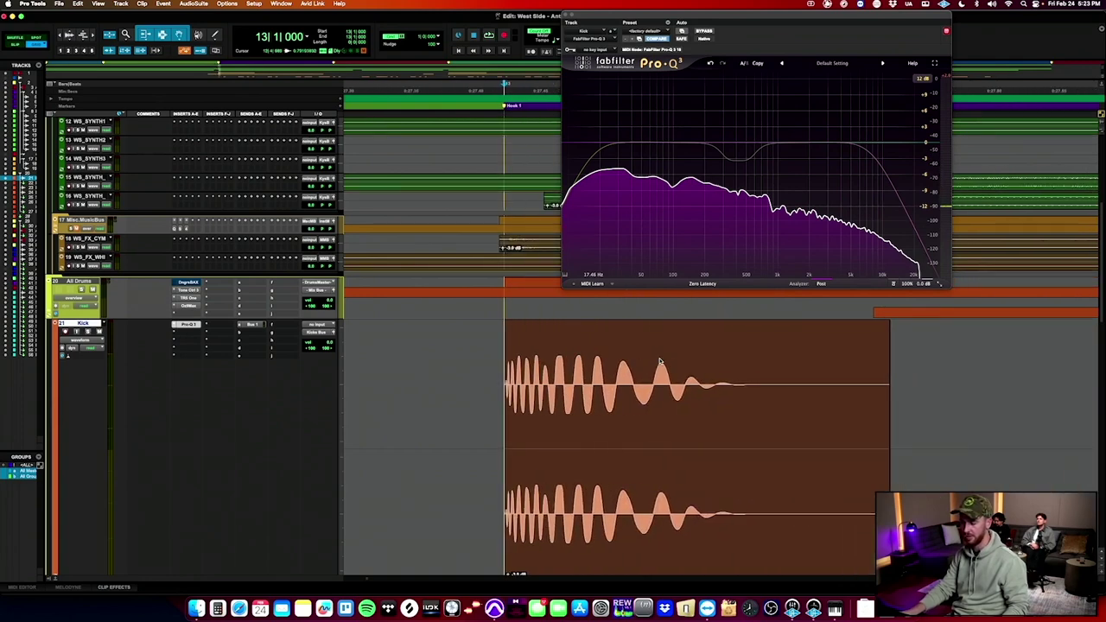
Duplicate the Kick track's playlist and audition the start of Hook 1.
scroll(659, 361, right, 5)
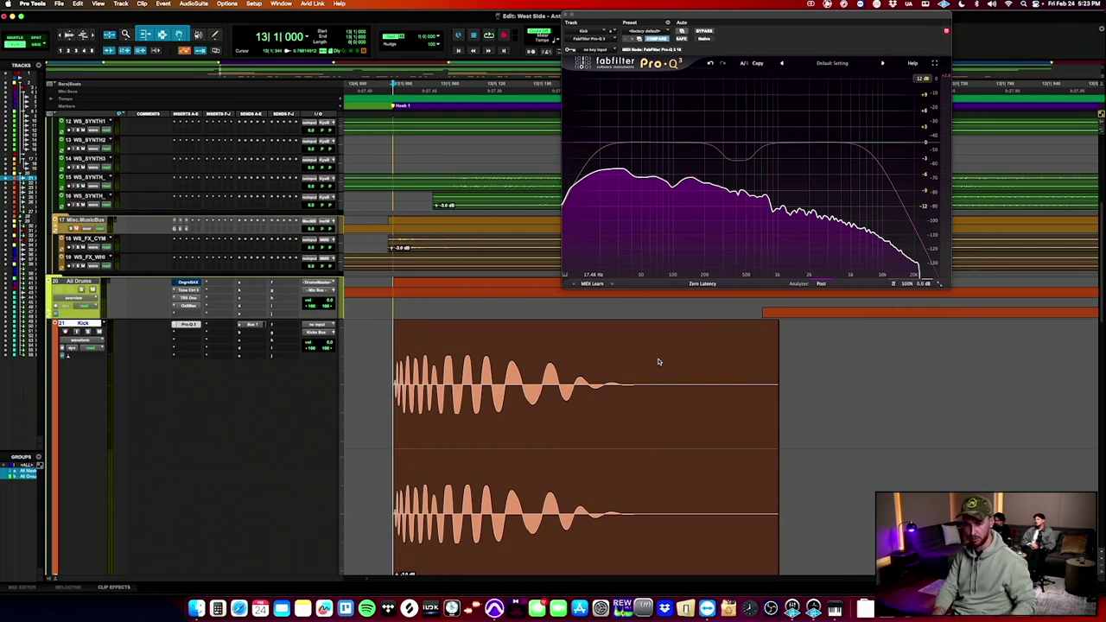
key(super+e)
key(Escape)
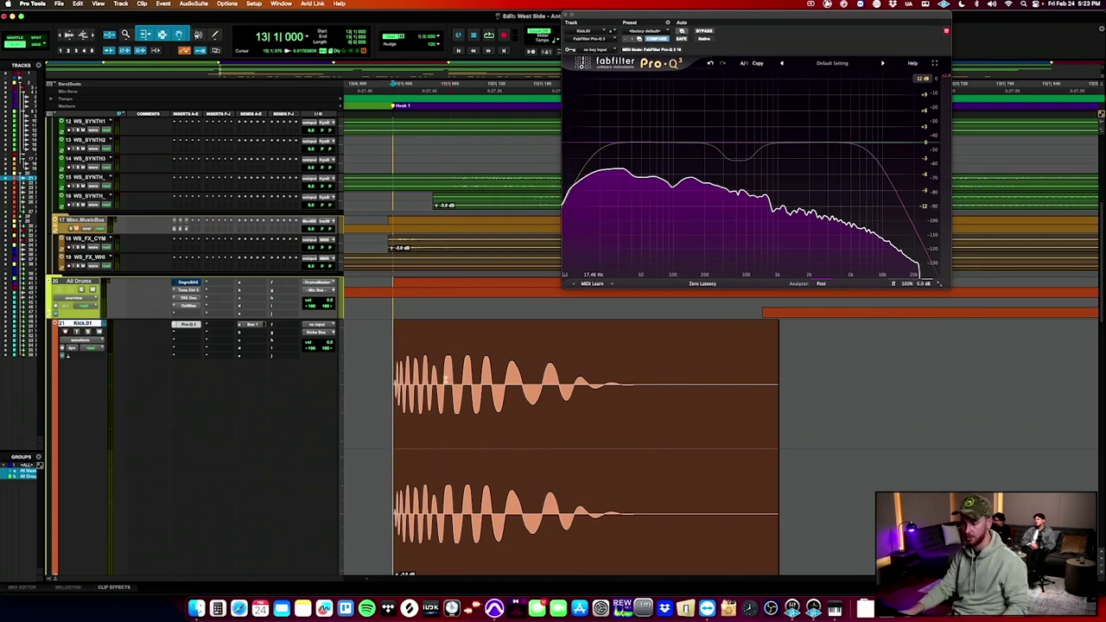
key(space)
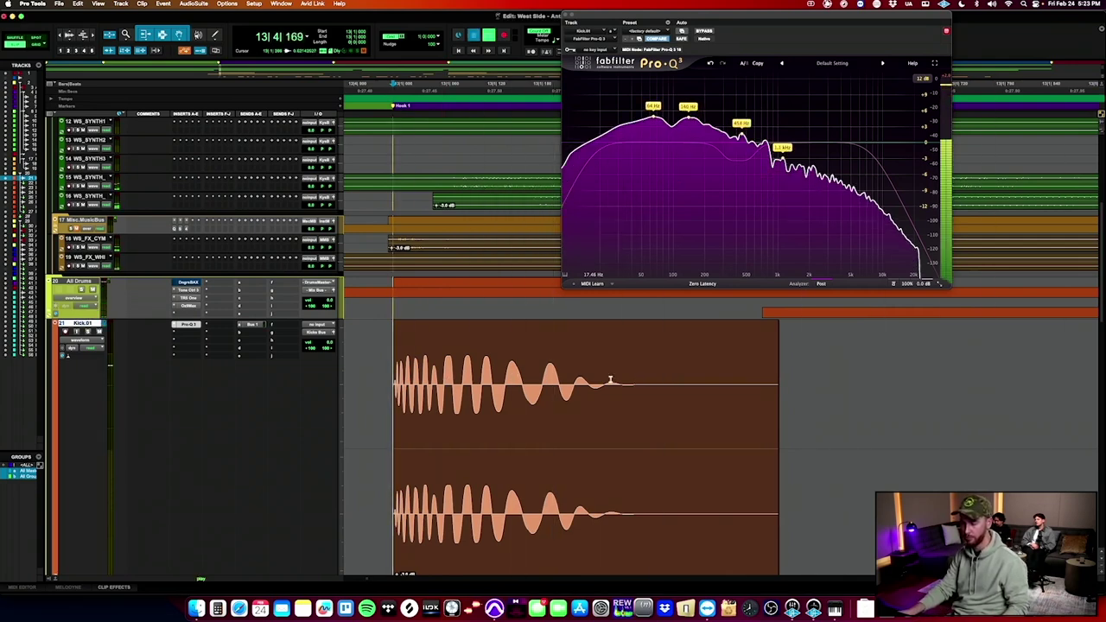
scroll(604, 376, up, 5)
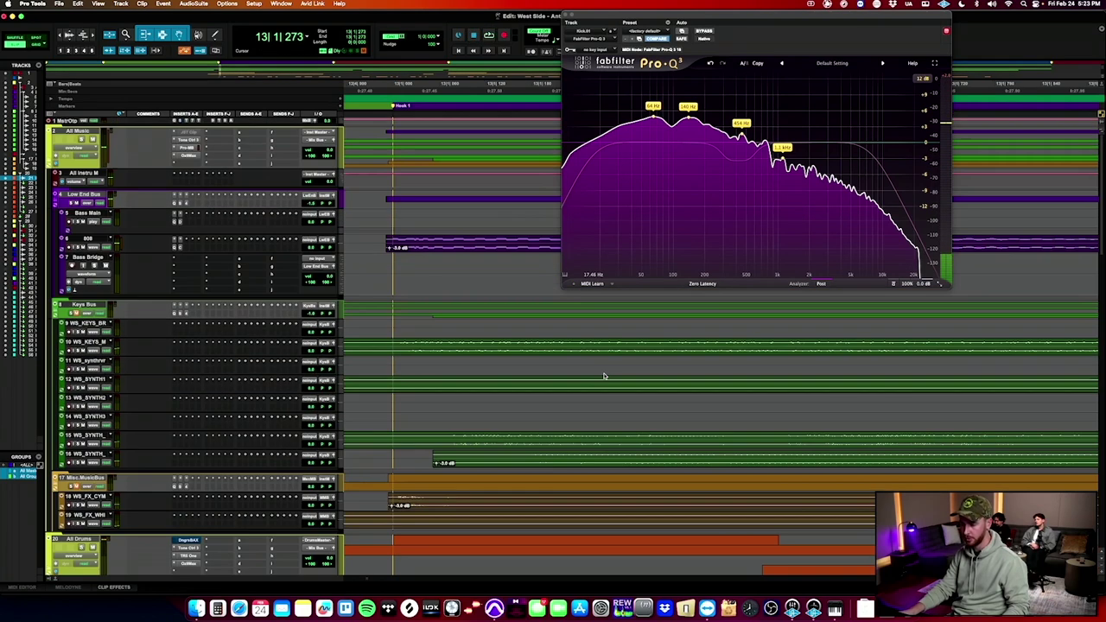
scroll(513, 213, right, 2)
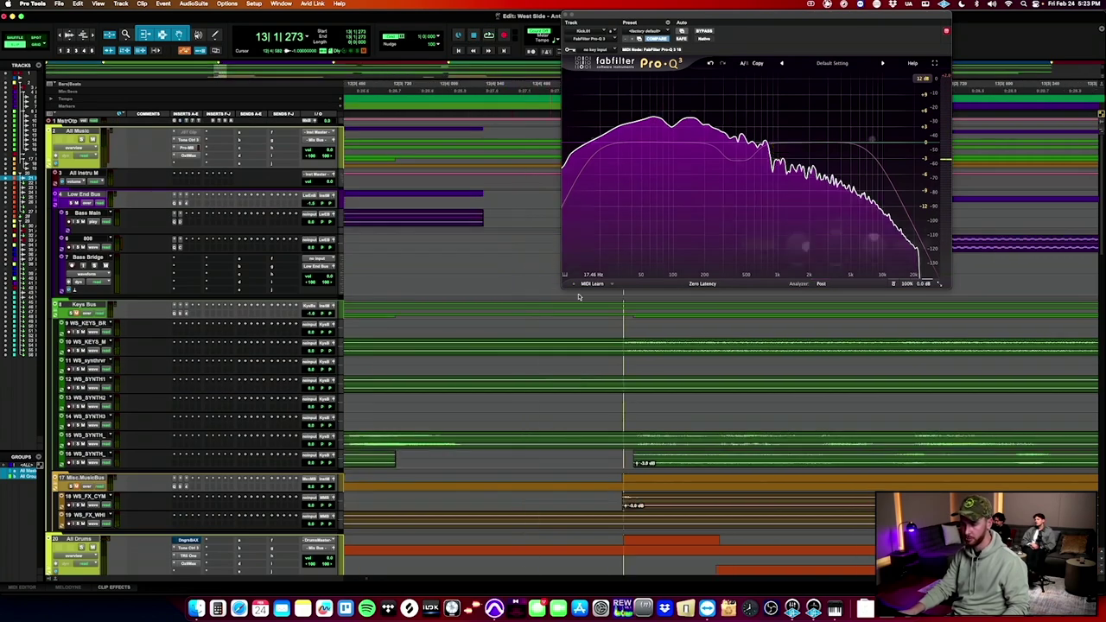
key(space)
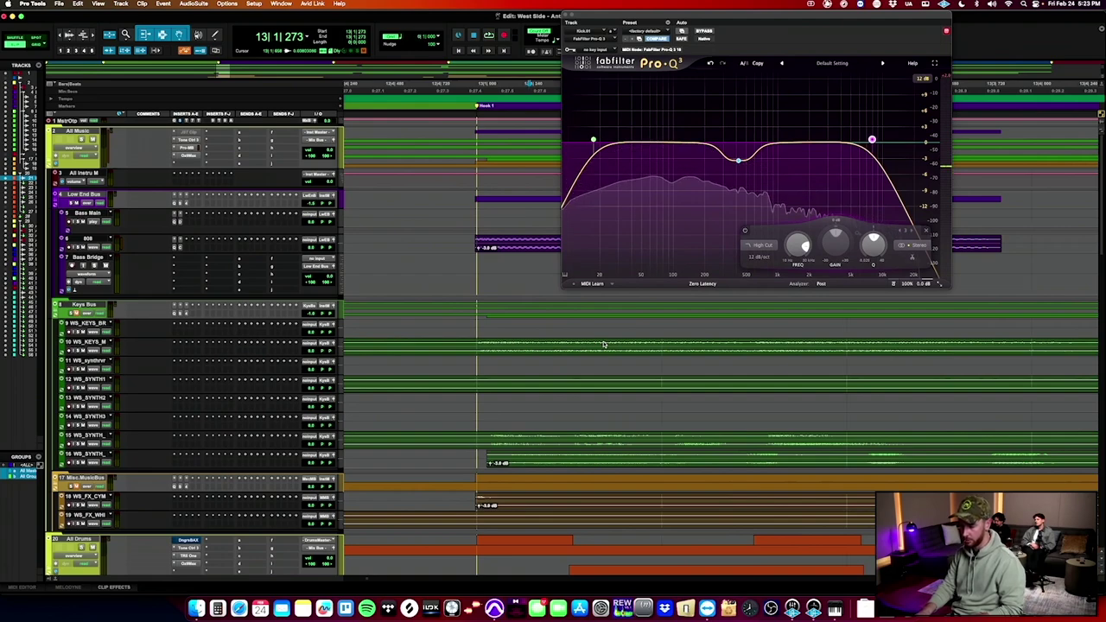
scroll(603, 344, down, 6)
scroll(603, 345, right, 1)
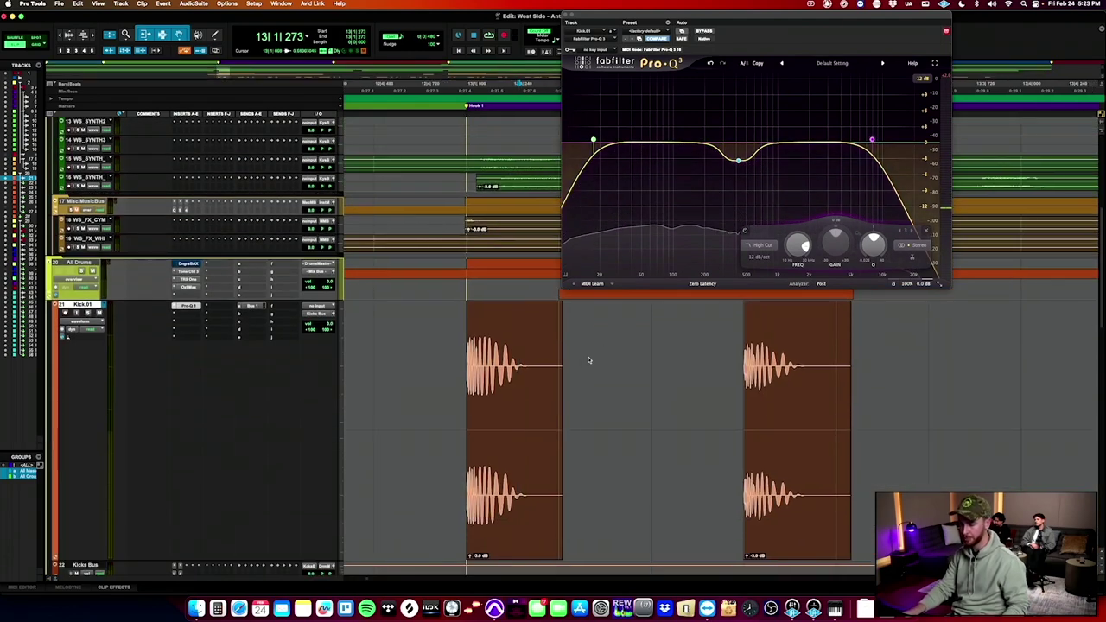
Trim the tail off Hook 1's first Kick clip and add a short fade-out at its end.
key(t)
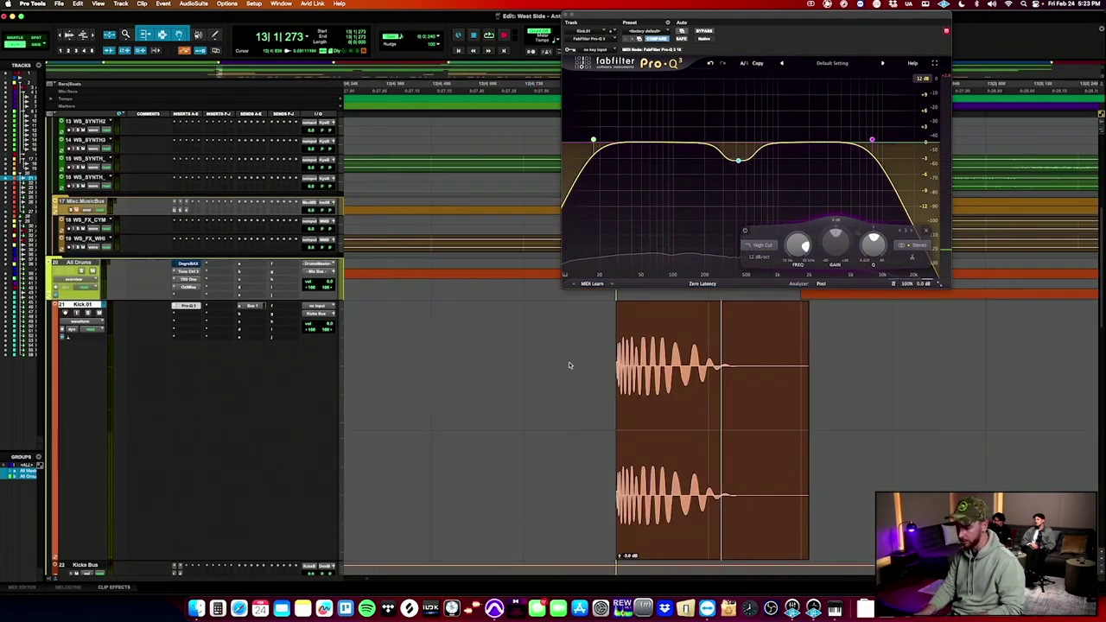
scroll(731, 380, up, 2)
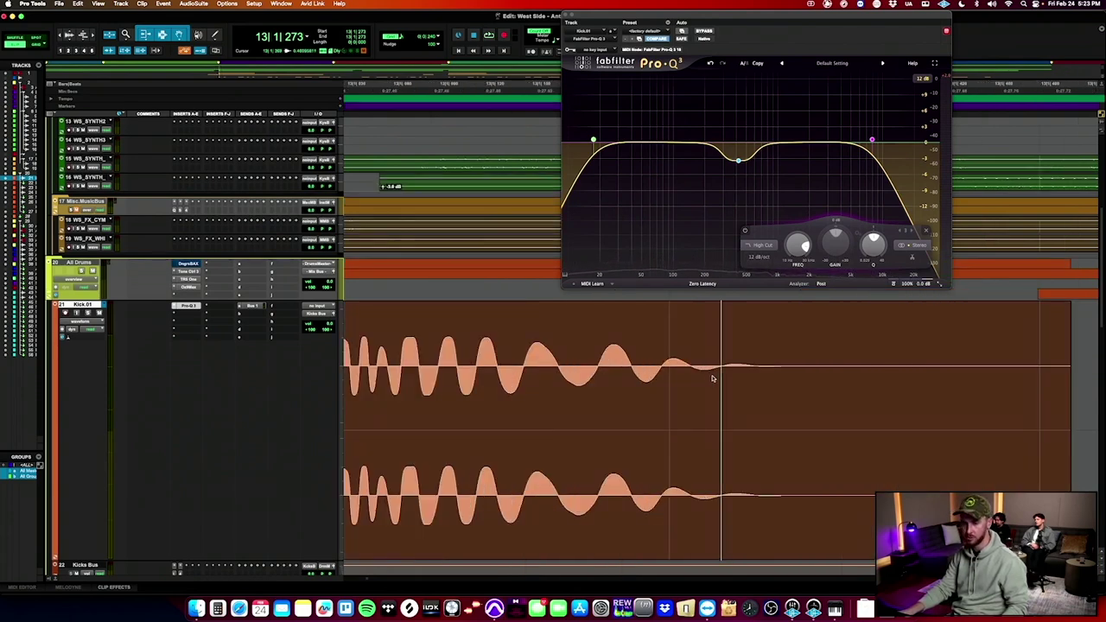
click(691, 369)
key(s)
drag(838, 359, 629, 358)
key(r)
key(r)
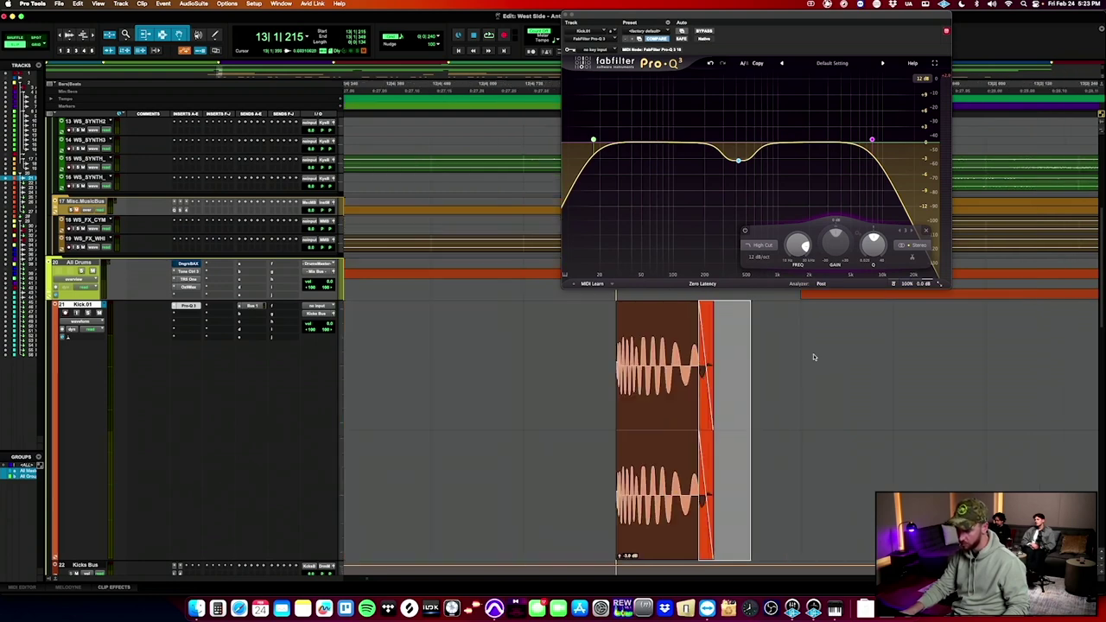
click(611, 338)
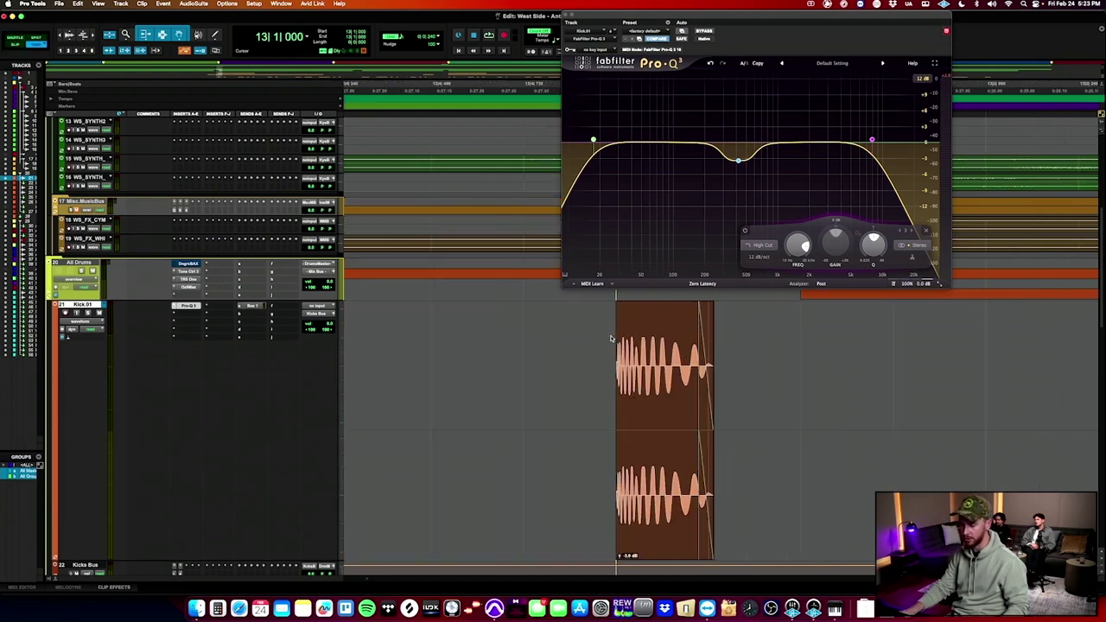
Duplicate the Kick playlist again, consolidate the trimmed and faded first kick into one clip, and play it.
scroll(612, 339, right, 4)
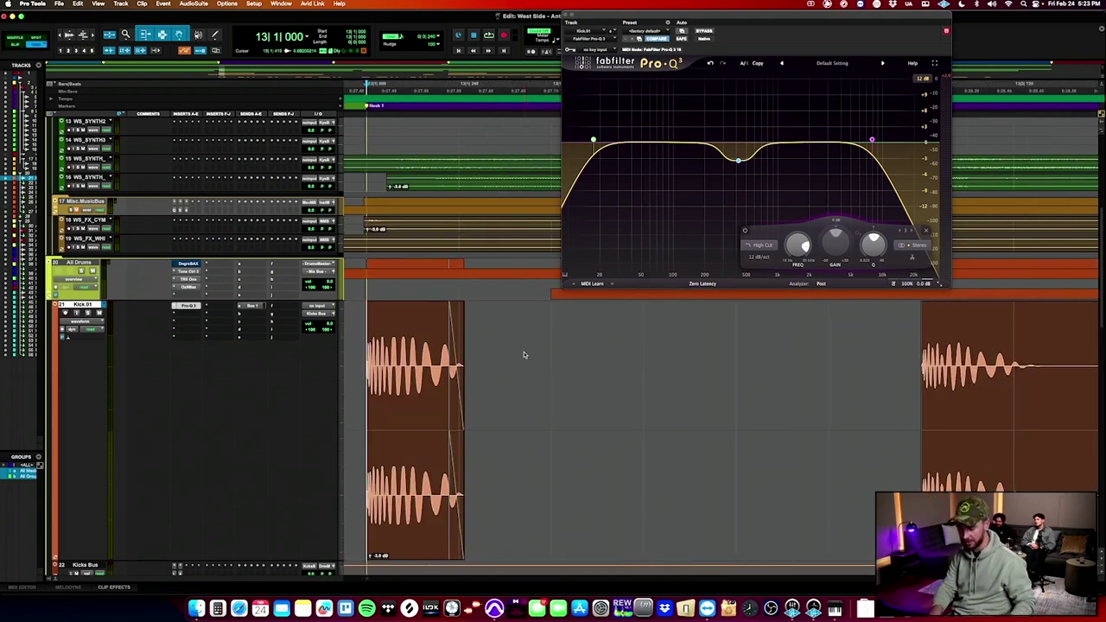
key(ctrl+super+backslash)
key(Return)
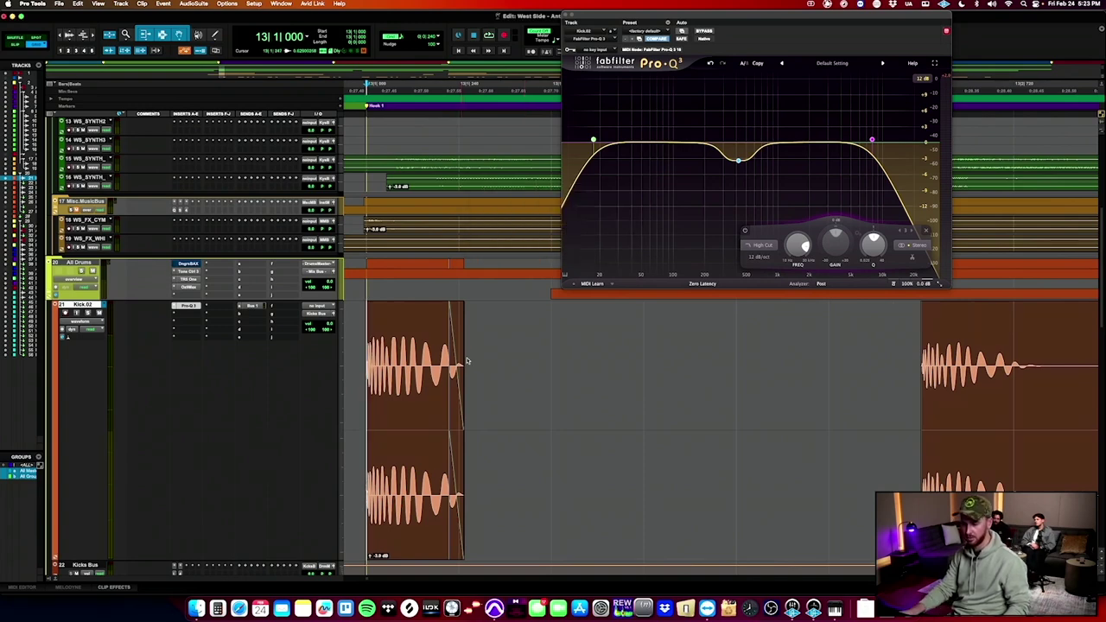
click(407, 471)
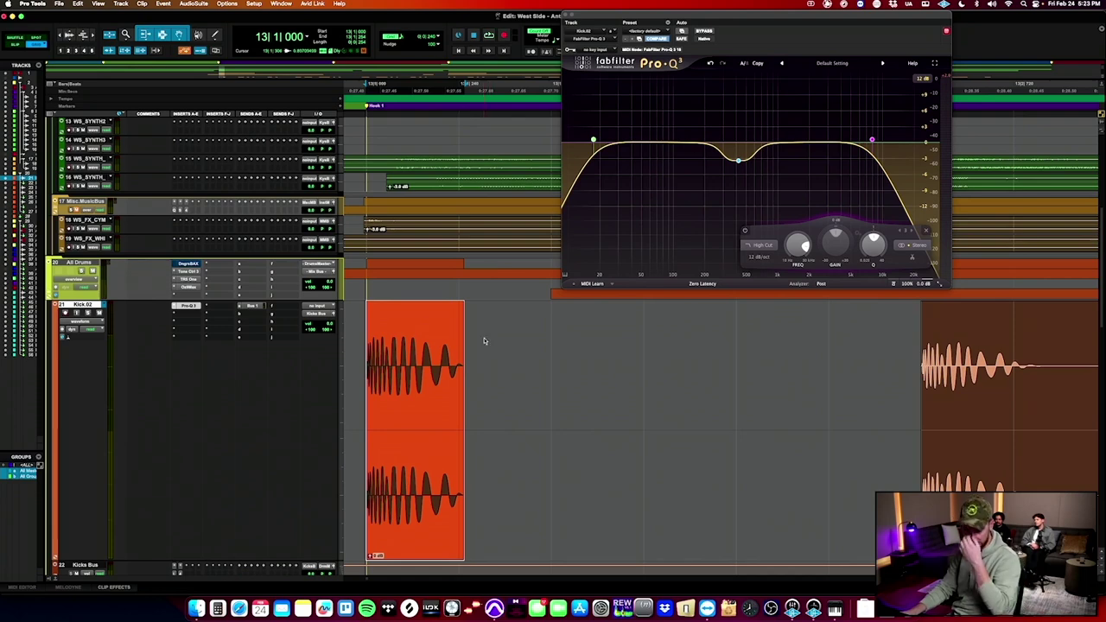
key(space)
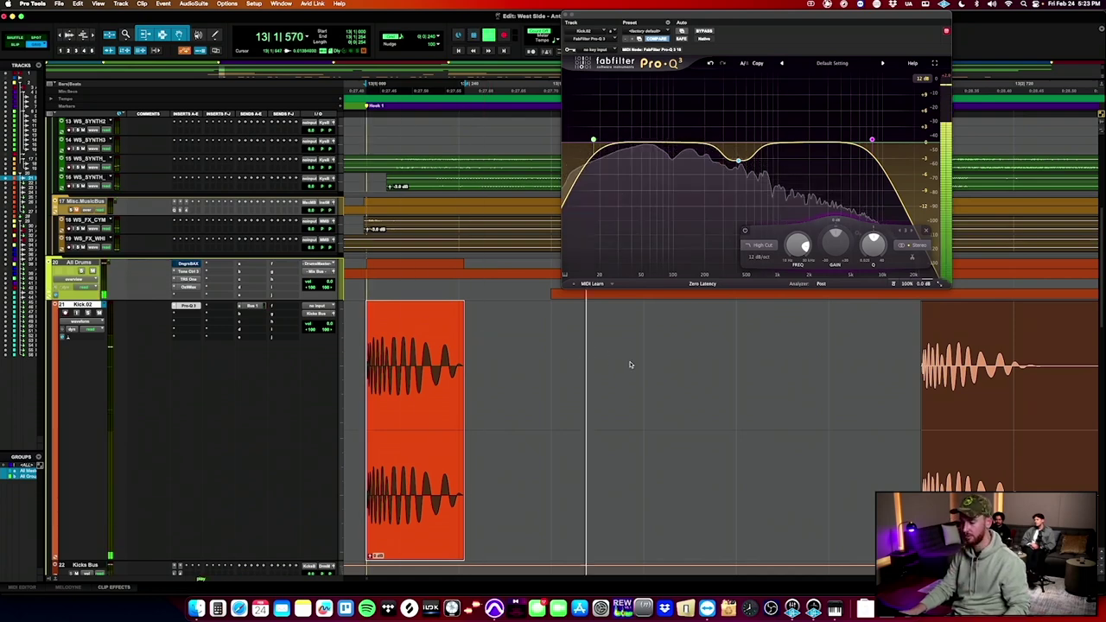
Paste the trimmed kick over the kick at 13|2|480, delete its leftover tail, and play back from Hook 1.
scroll(632, 365, right, 5)
click(691, 363)
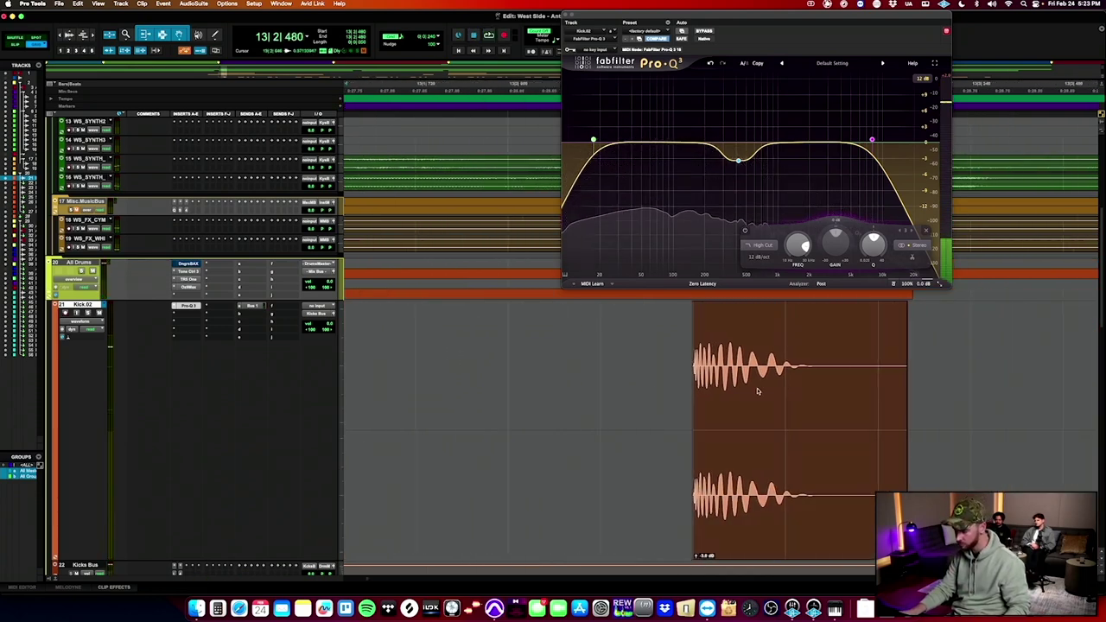
key(super+v)
key(r)
key(r)
click(761, 531)
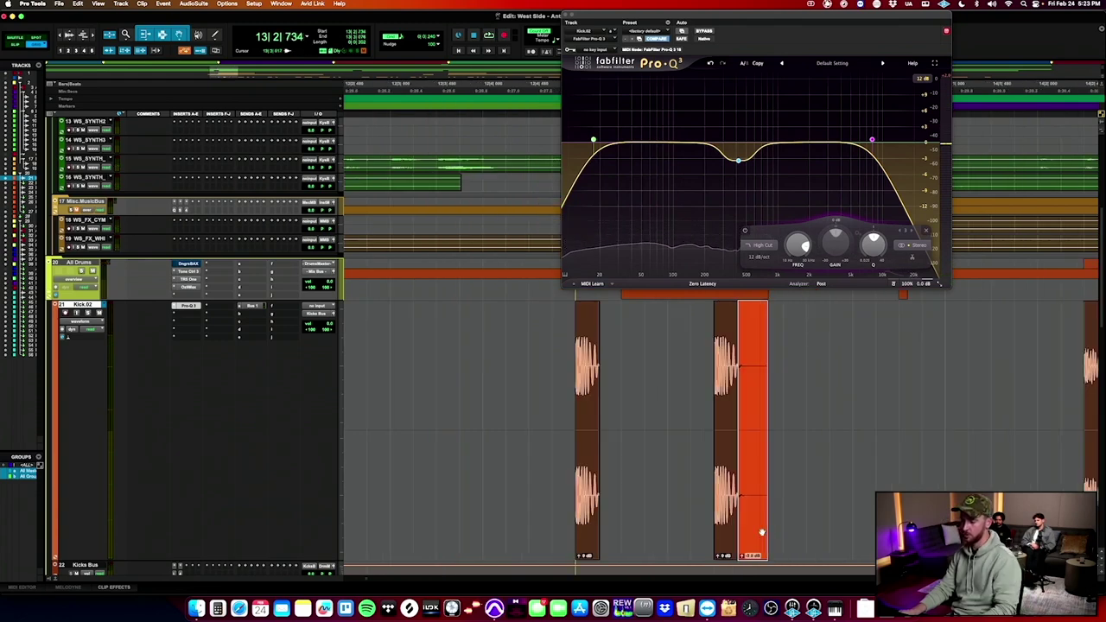
key(Delete)
click(569, 331)
key(space)
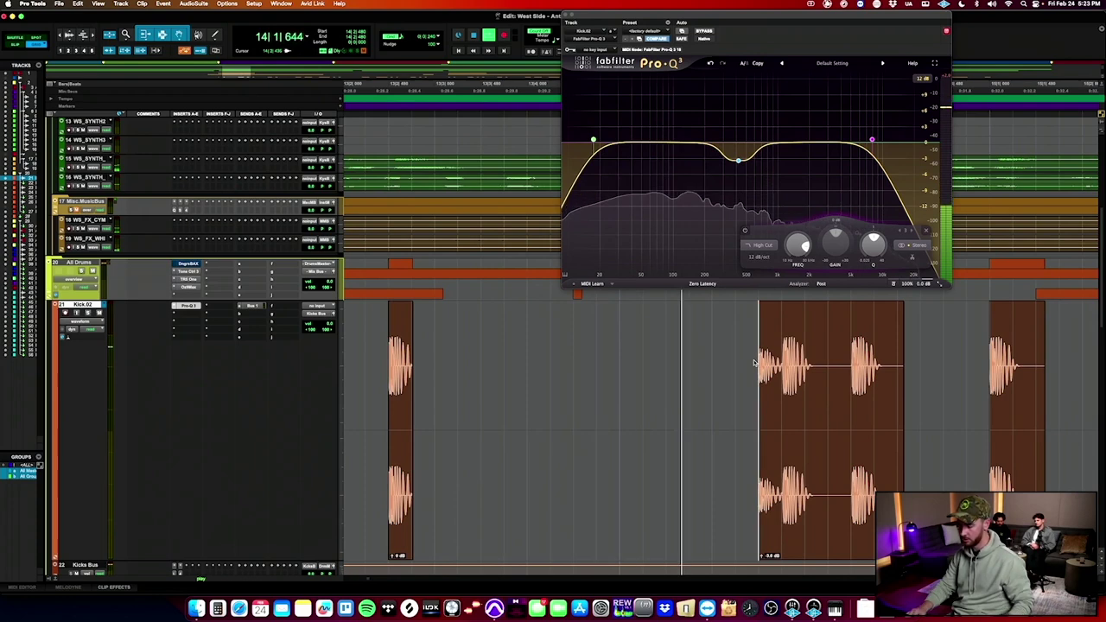
Duplicate the Kick track, reduce the height of both kick tracks, and close the Pro-Q 3 window.
key(alt+shift+d)
key(Return)
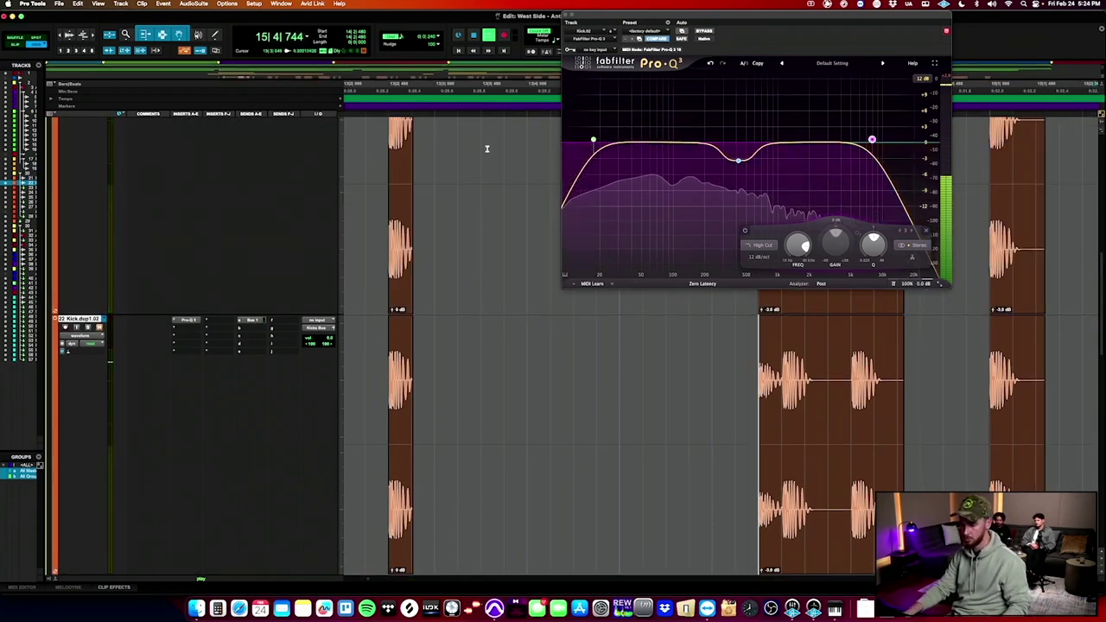
drag(482, 148, 510, 375)
scroll(514, 371, down, 5)
scroll(514, 372, up, 5)
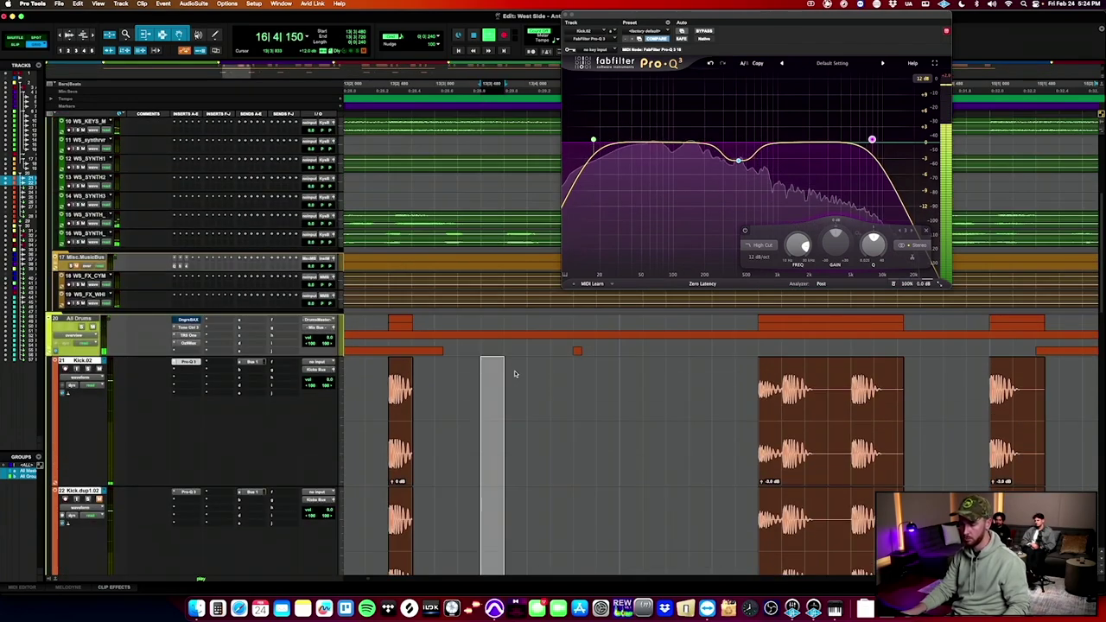
click(568, 16)
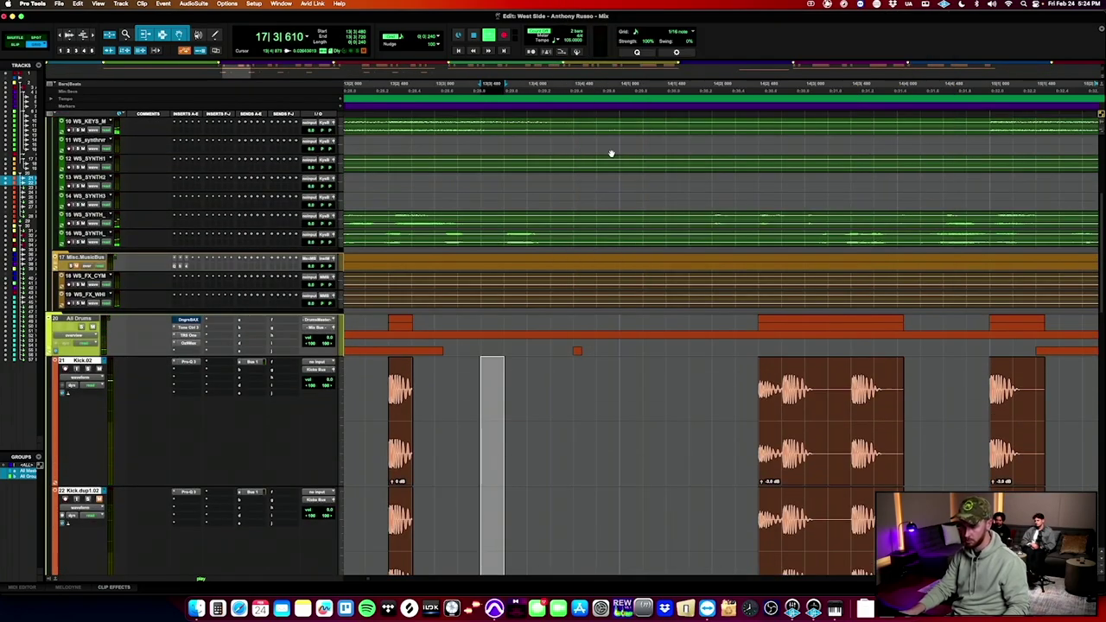
On the duplicated kick track, paste the trimmed kick over the soft hit at 14|2|480 and lower its clip gain.
scroll(605, 164, left, 4)
scroll(605, 164, down, 2)
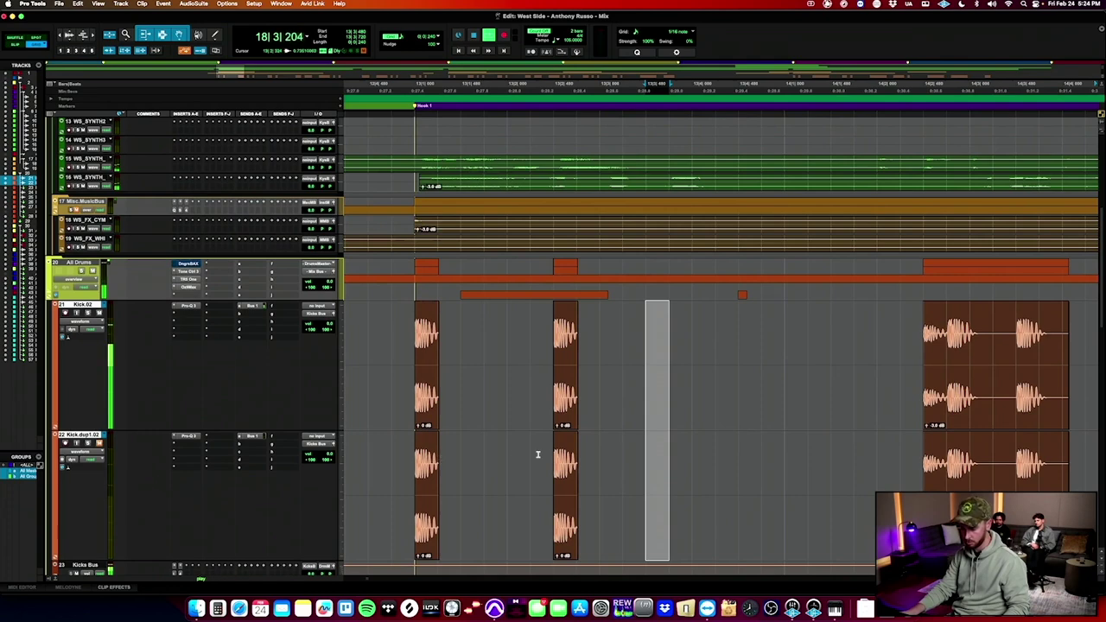
scroll(538, 454, right, 4)
scroll(538, 455, down, 1)
click(652, 435)
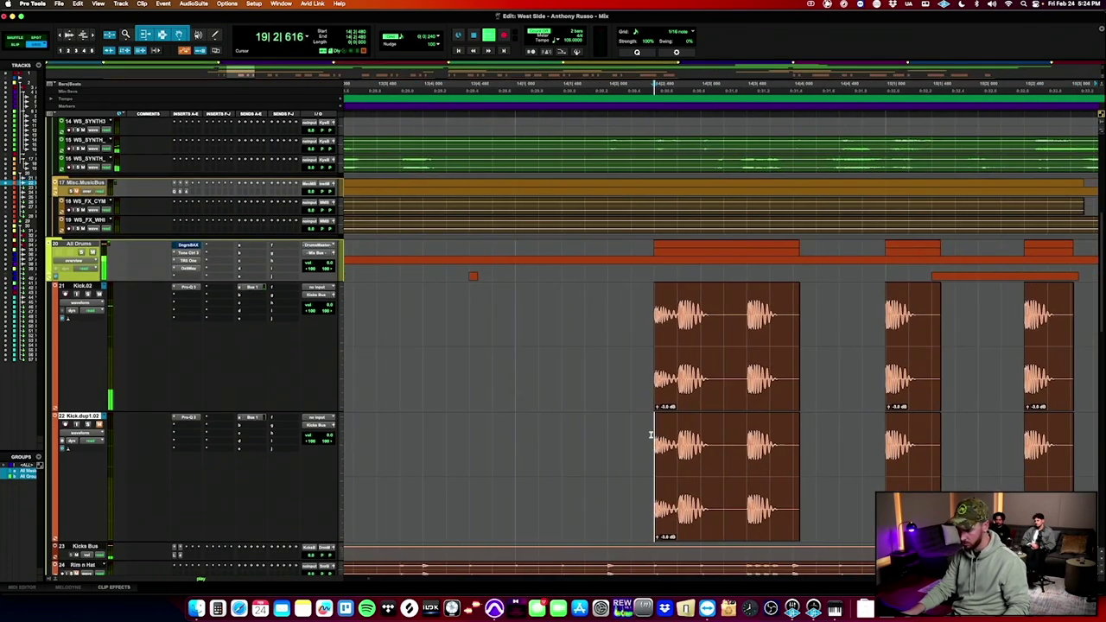
key(super+v)
key(t)
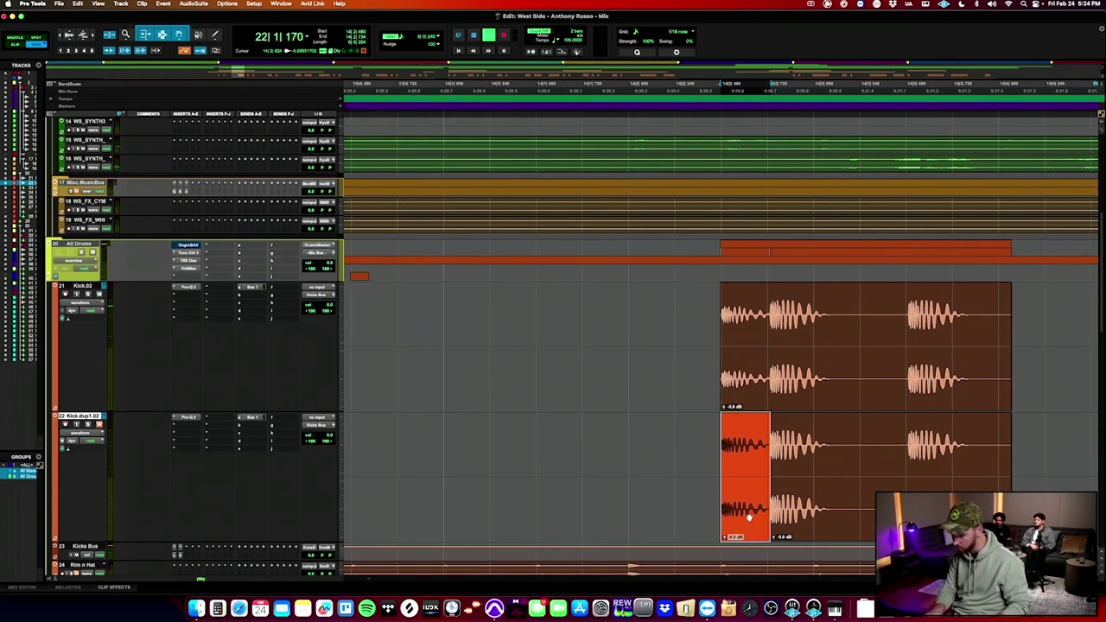
Replace the second and third kick hits in bar 14 of the duplicated track with the trimmed kick, removing the old tails.
click(763, 432)
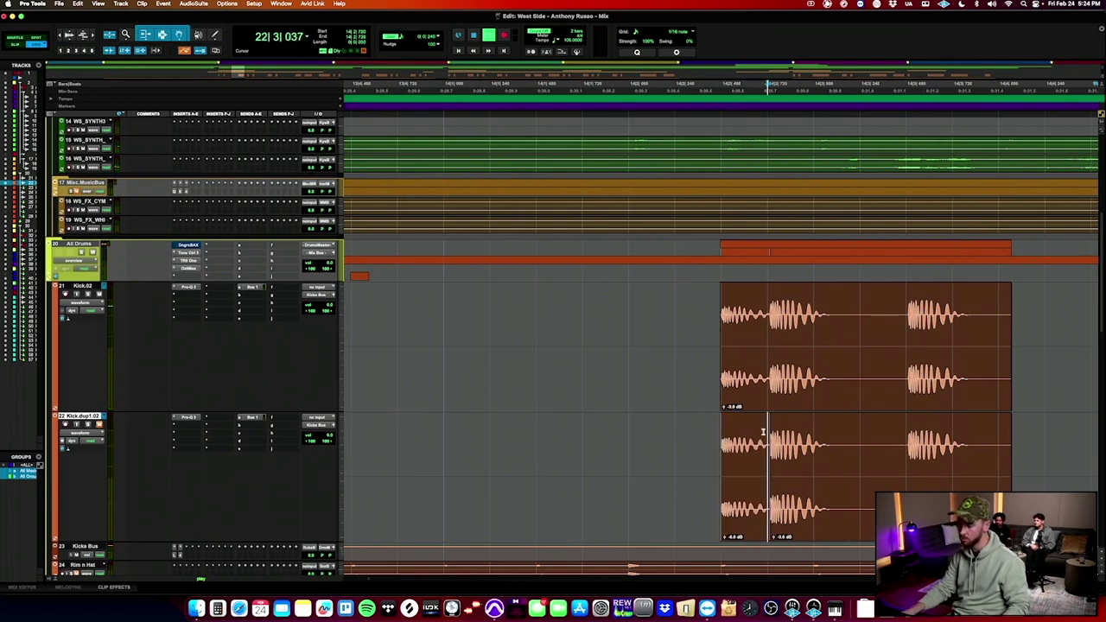
click(908, 448)
key(a)
key(v)
scroll(972, 465, right, 2)
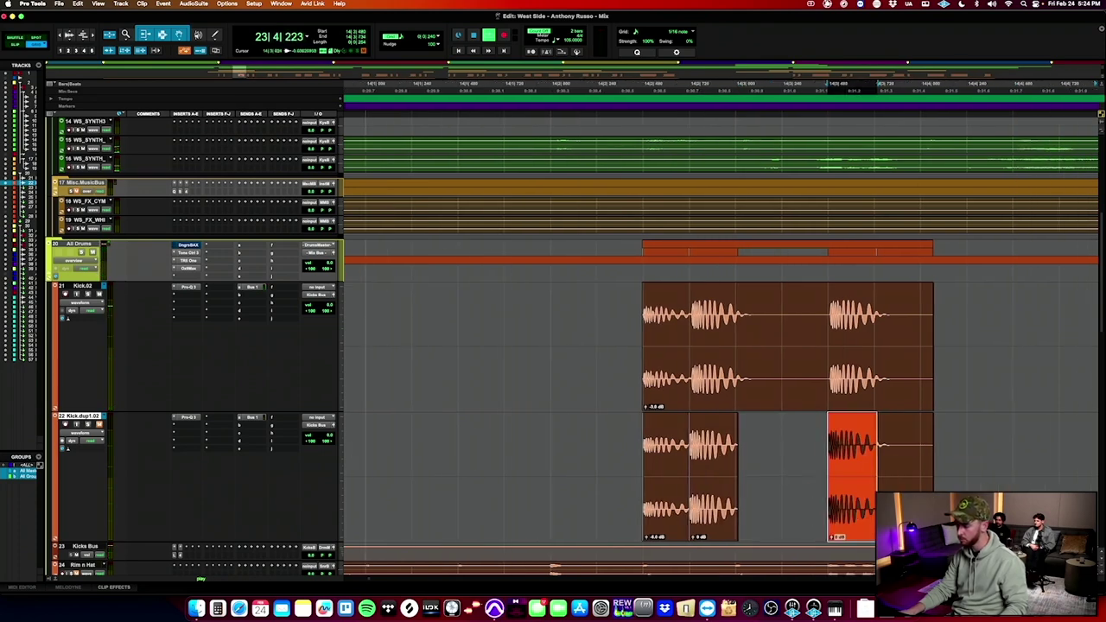
click(915, 506)
key(Delete)
Replace the kicks at 15|1|000 and 15|2|480 on the duplicated track with the trimmed kick and delete their leftover tails.
scroll(743, 432, right, 5)
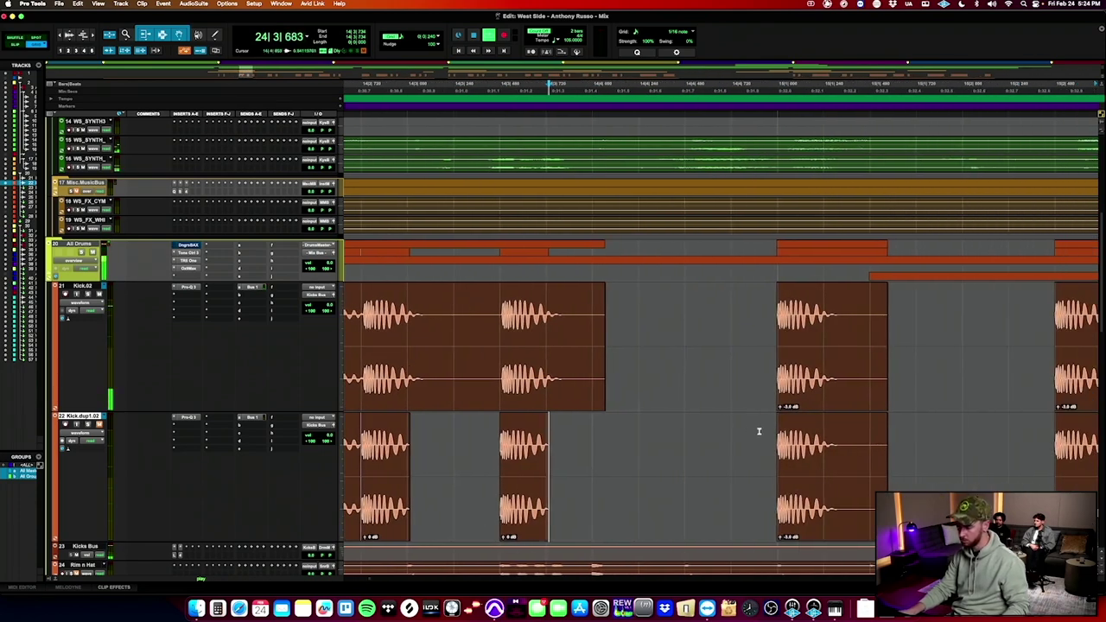
key(v)
scroll(892, 474, right, 2)
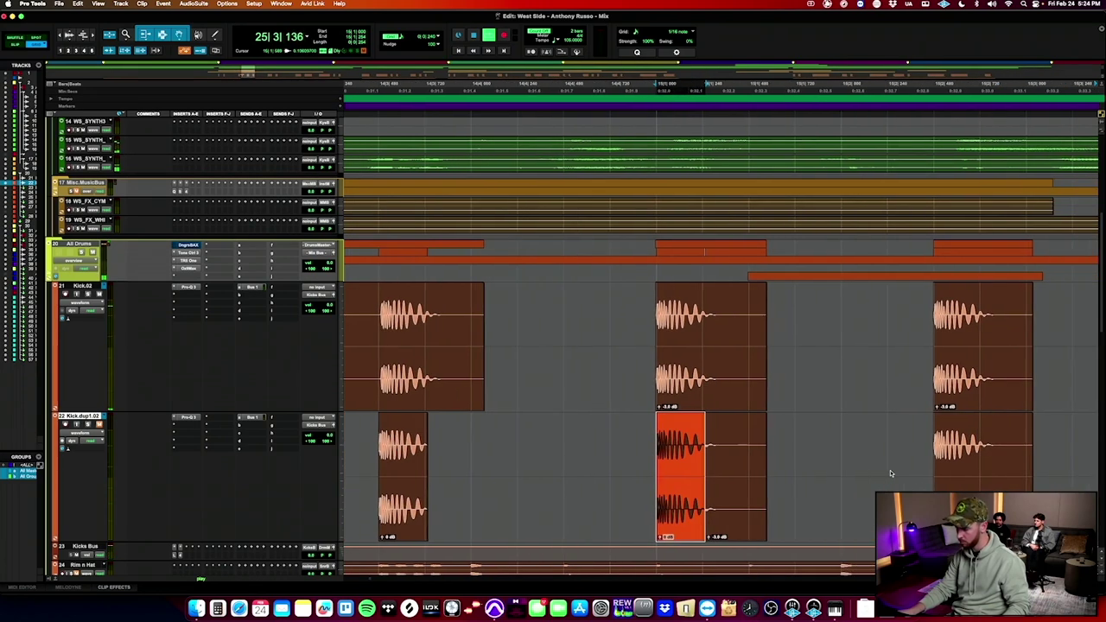
click(751, 499)
key(Delete)
click(930, 453)
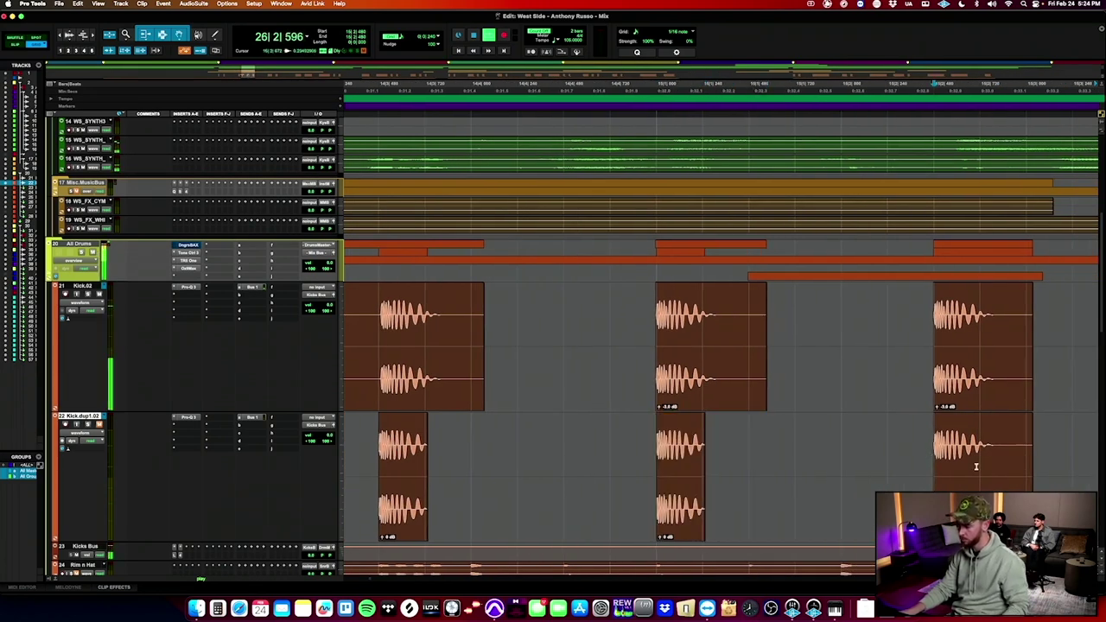
key(v)
scroll(982, 470, right, 2)
click(941, 502)
key(Delete)
Replace both kick hits in bar 16 of the duplicated track with the trimmed kick and remove the leftover audio.
scroll(797, 445, right, 10)
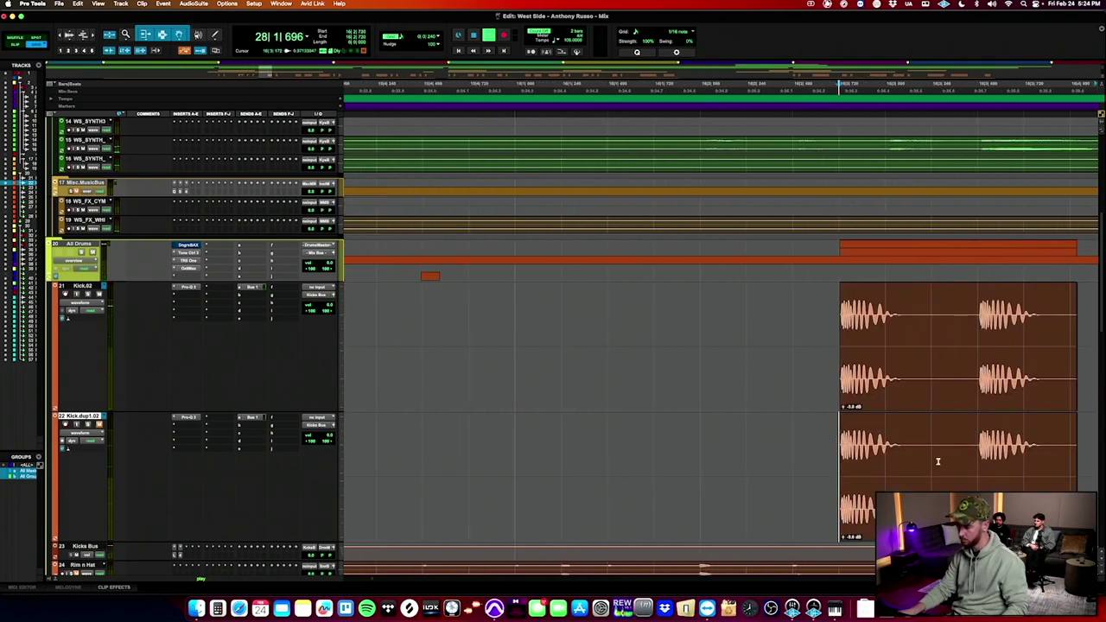
key(v)
scroll(944, 462, right, 2)
click(816, 450)
key(a)
key(v)
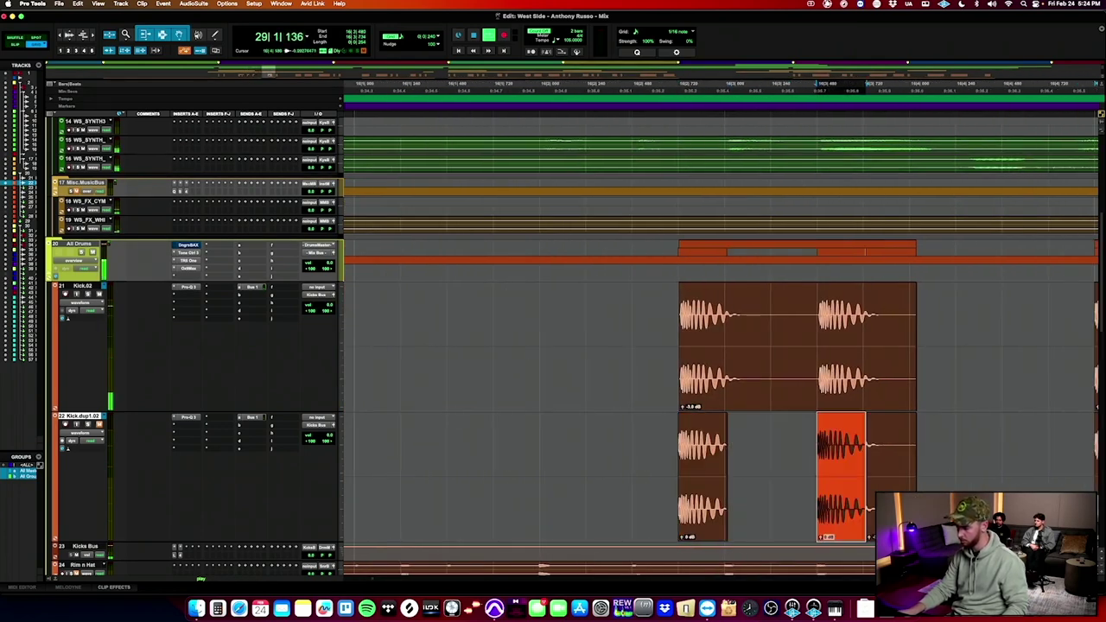
click(893, 469)
key(Delete)
Paste the trimmed kick over the kick at 17|1|000 on the duplicated track and delete its leftover tail.
scroll(894, 469, right, 3)
scroll(894, 469, up, 1)
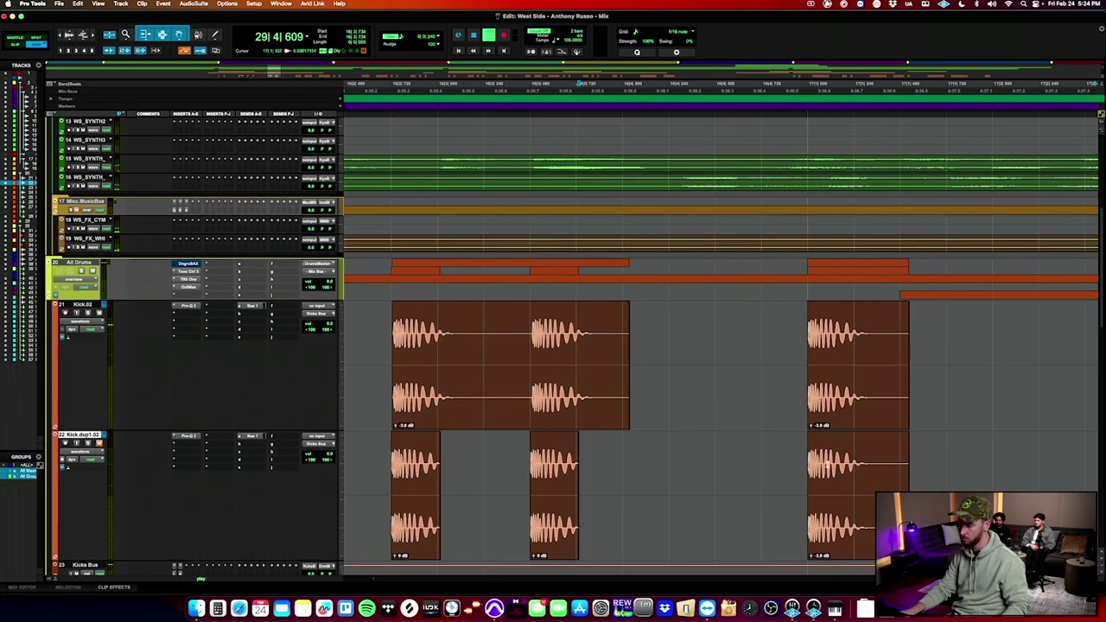
click(800, 455)
key(v)
scroll(800, 455, right, 4)
click(566, 546)
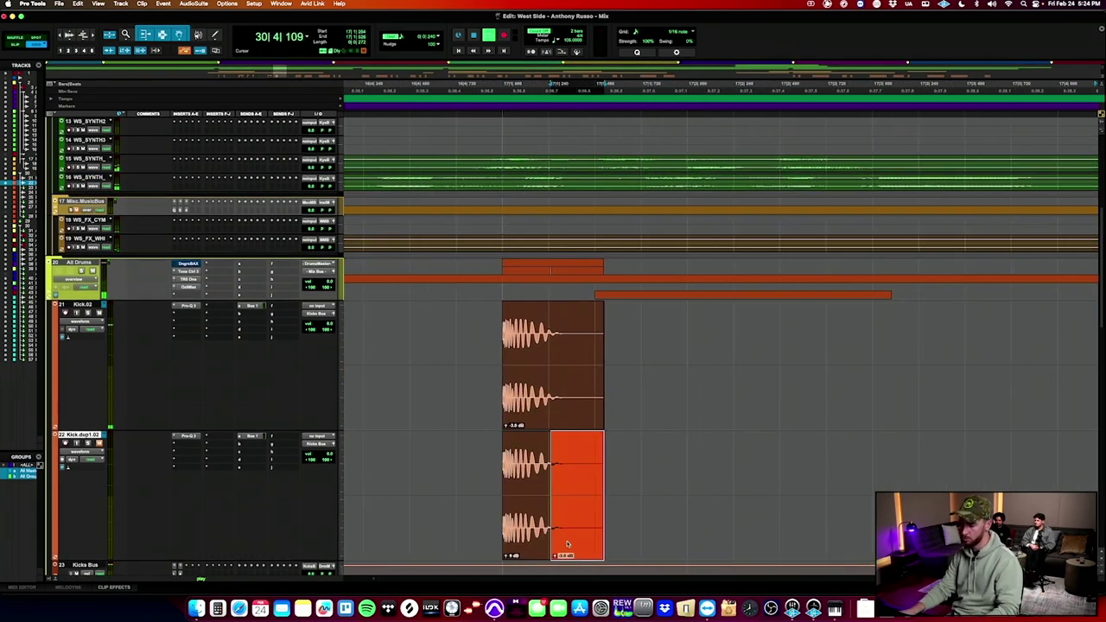
key(Delete)
Paste the trimmed kick at 18|2|480 on the duplicated track with -6.0 dB clip gain, and over the hit at 18|2|720.
scroll(709, 544, right, 9)
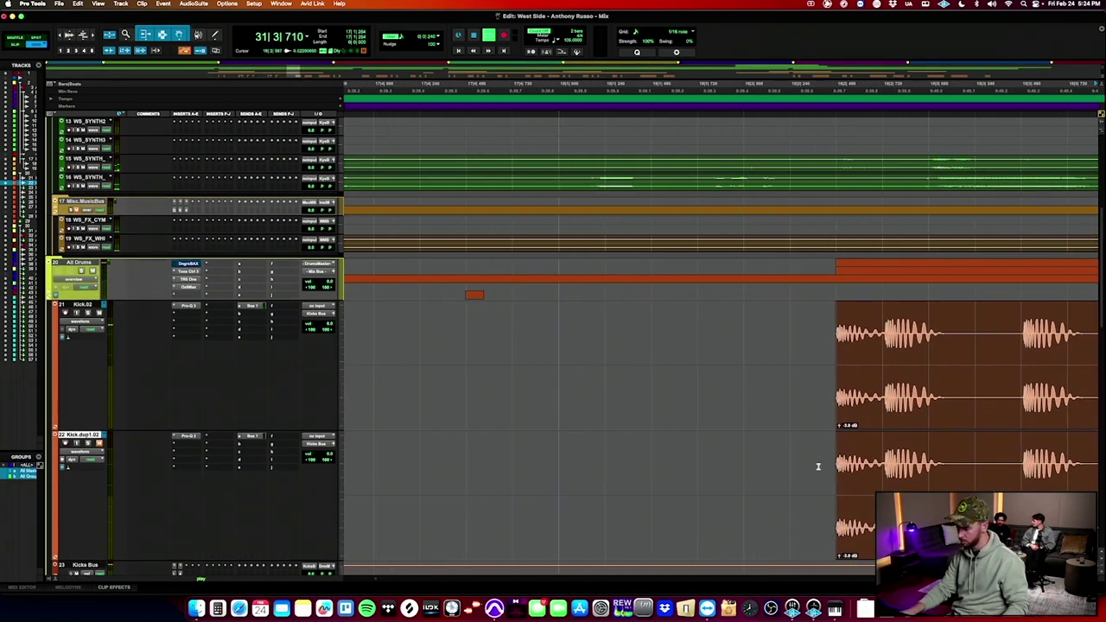
key(v)
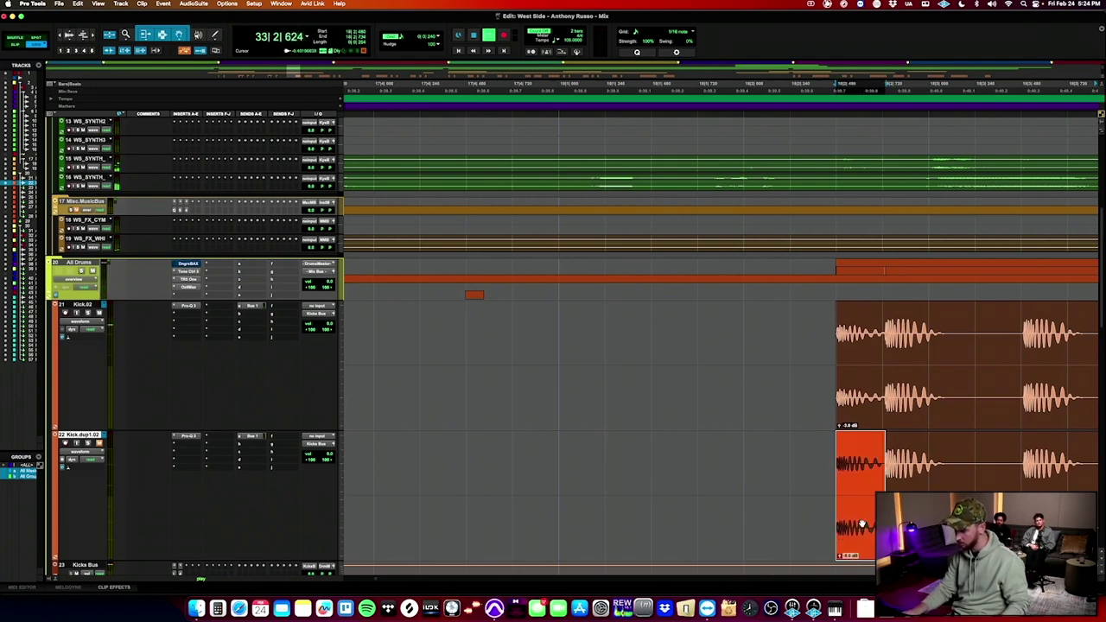
click(884, 460)
key(v)
Replace the kick at 18|3|480 on the duplicated track with the trimmed kick and remove the remaining tails in bar 18.
scroll(958, 465, right, 5)
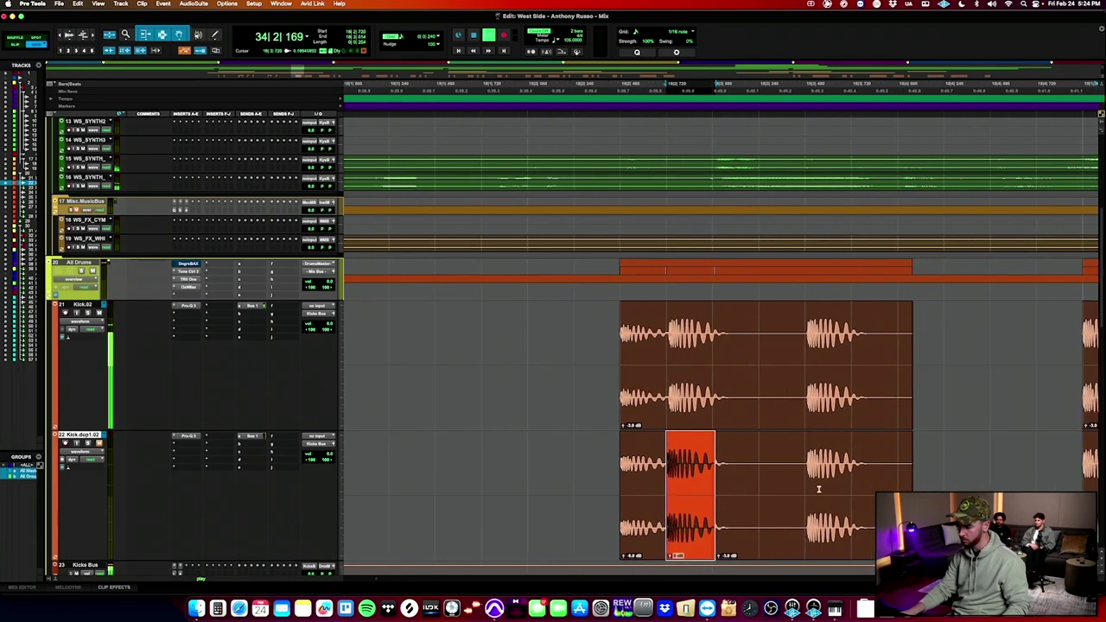
click(807, 462)
key(a)
key(v)
double_click(881, 475)
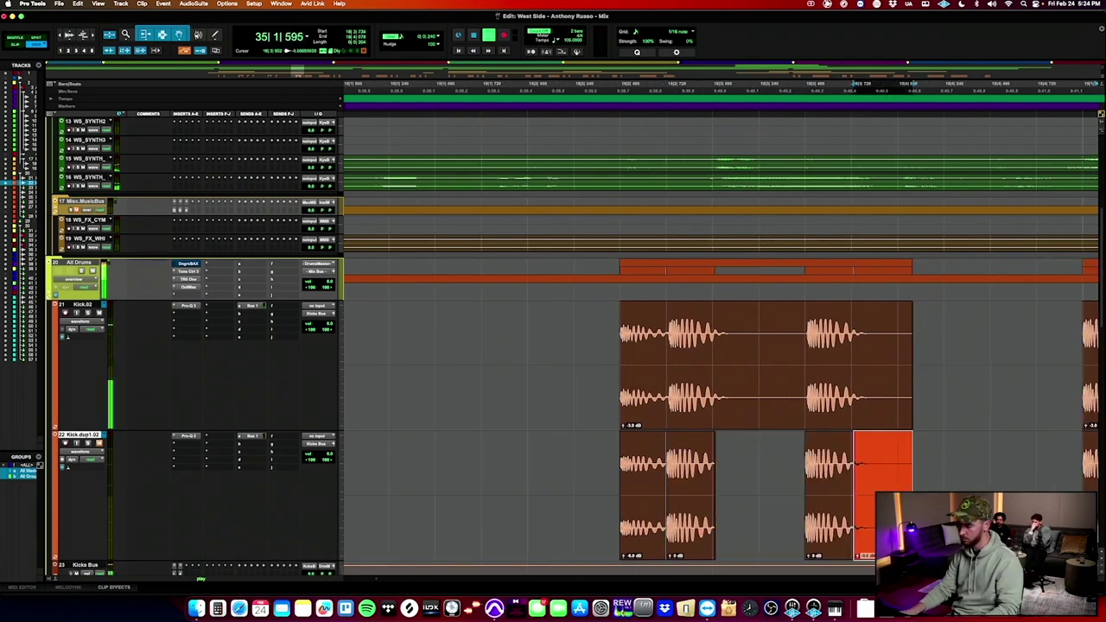
key(Delete)
Replace the three kick hits in bar 19 of the duplicated track with the trimmed kick and delete their leftover tails.
scroll(804, 474, right, 6)
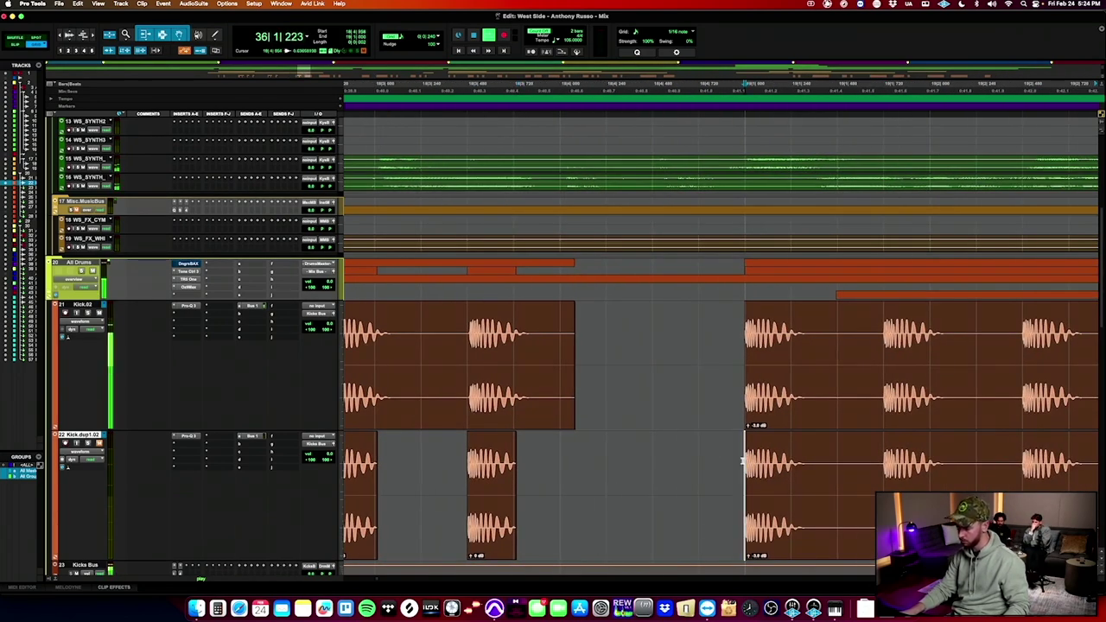
key(v)
click(897, 473)
key(a)
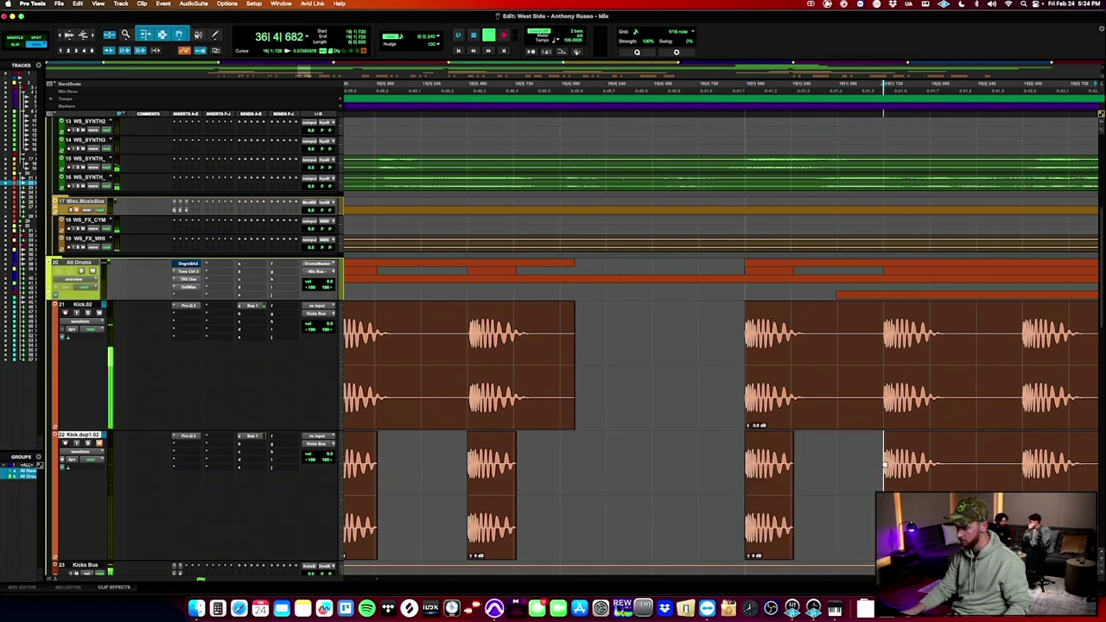
key(v)
scroll(887, 467, right, 4)
double_click(765, 472)
key(Delete)
double_click(820, 467)
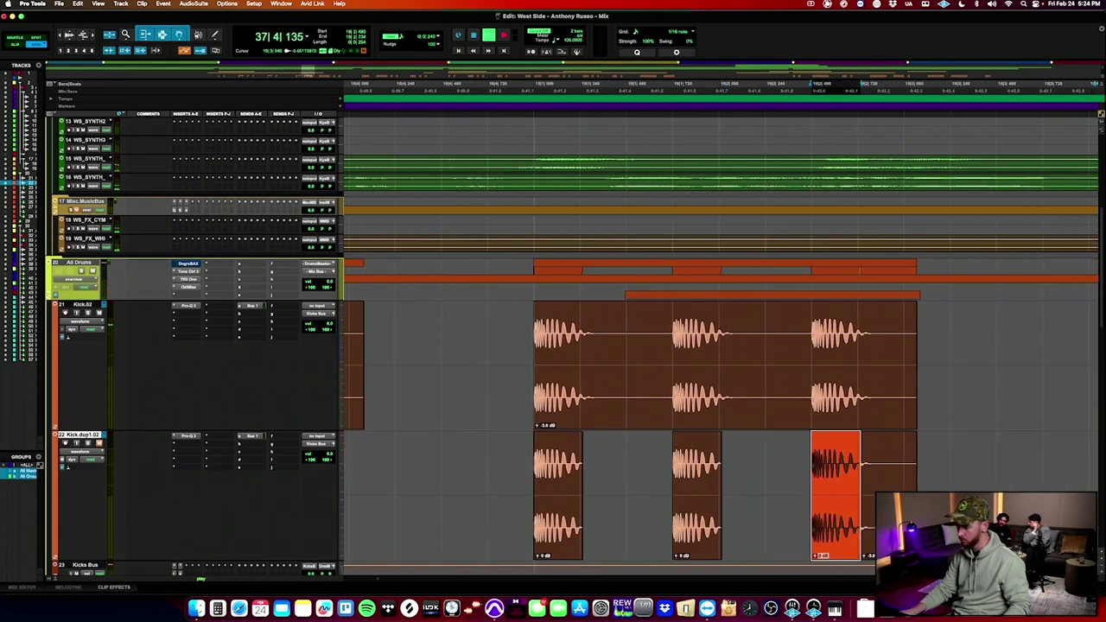
double_click(887, 468)
key(Delete)
Paste the trimmed kick over the hits at 20|1|000 and 20|1|720 on the duplicated track, clearing the old audio between them.
scroll(886, 467, right, 6)
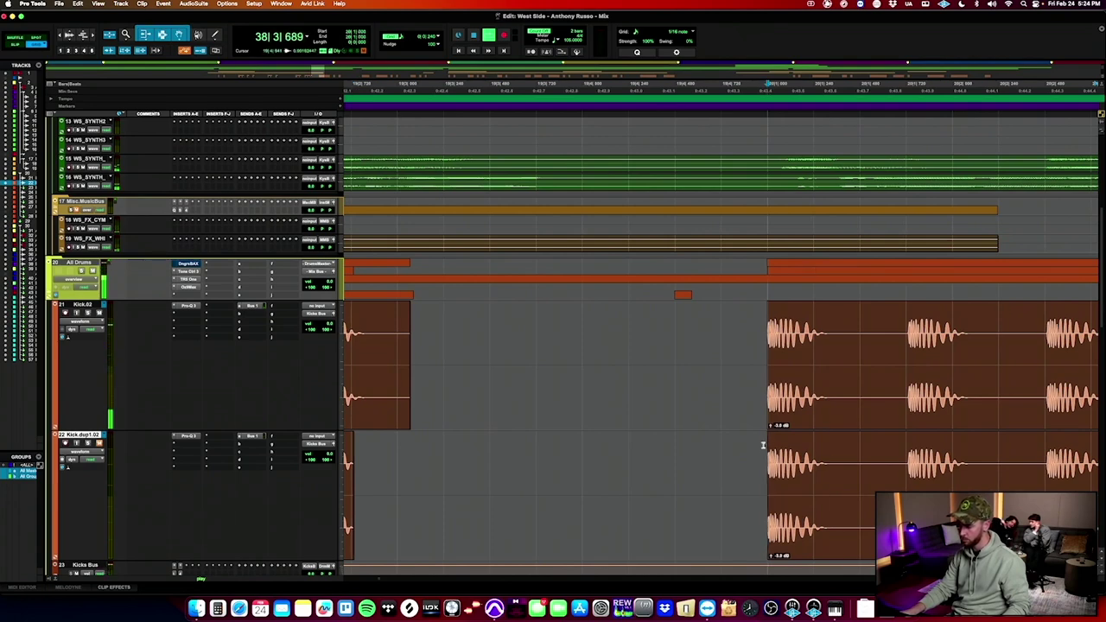
key(v)
click(904, 472)
key(a)
key(v)
scroll(904, 472, right, 4)
Replace the kicks at 20|2|480 and 20|3|480 on the duplicated track with the trimmed kick and delete the leftover audio.
click(804, 474)
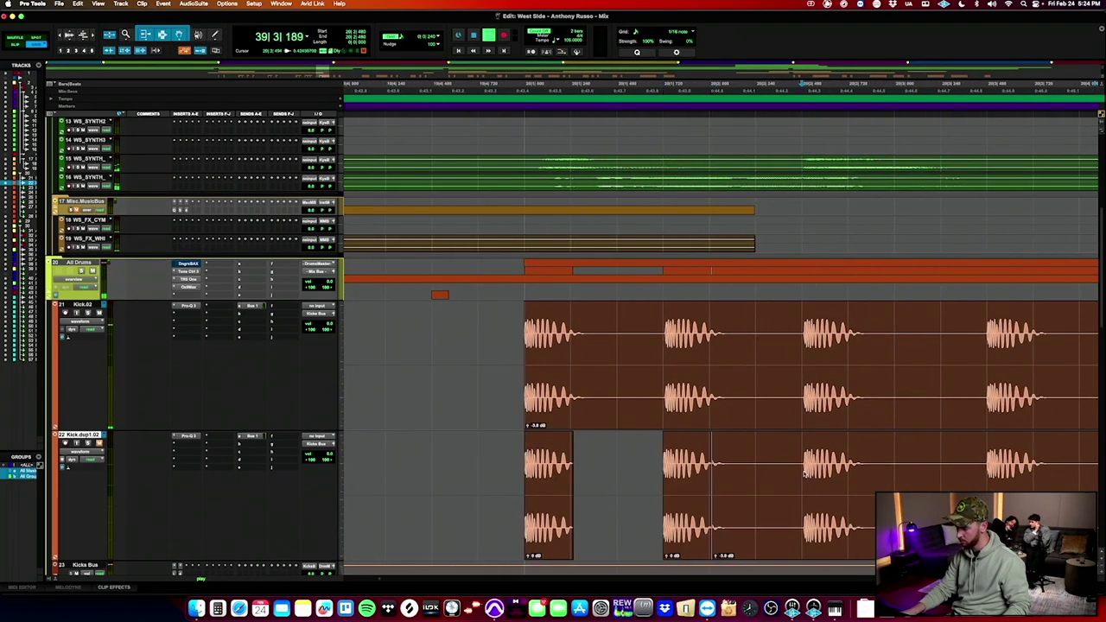
key(a)
key(v)
key(Delete)
double_click(993, 472)
scroll(985, 472, right, 6)
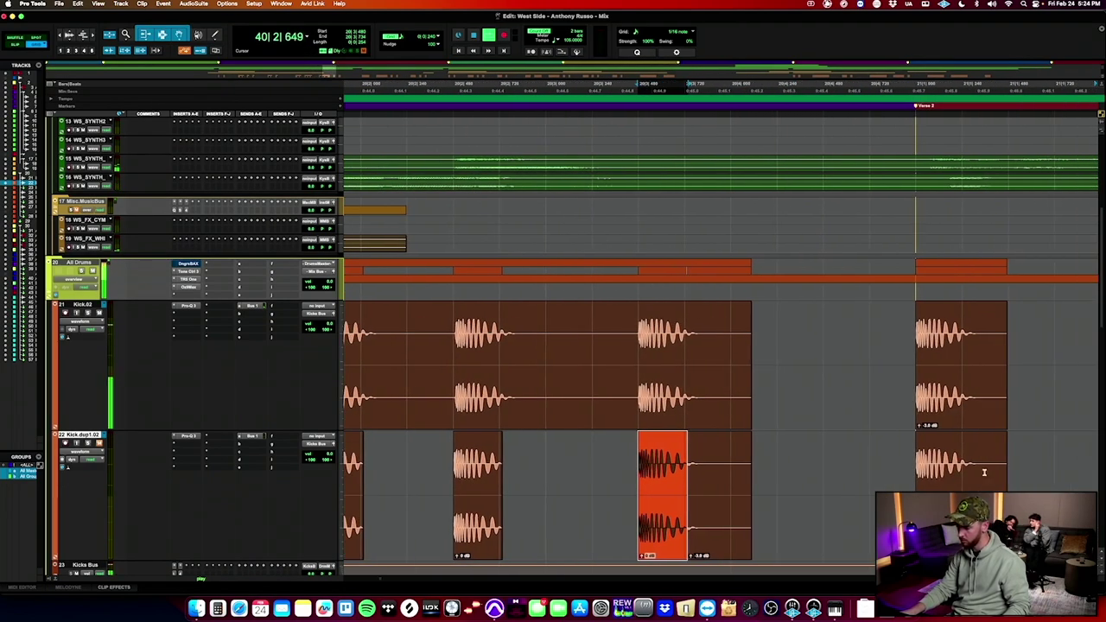
double_click(718, 517)
key(Delete)
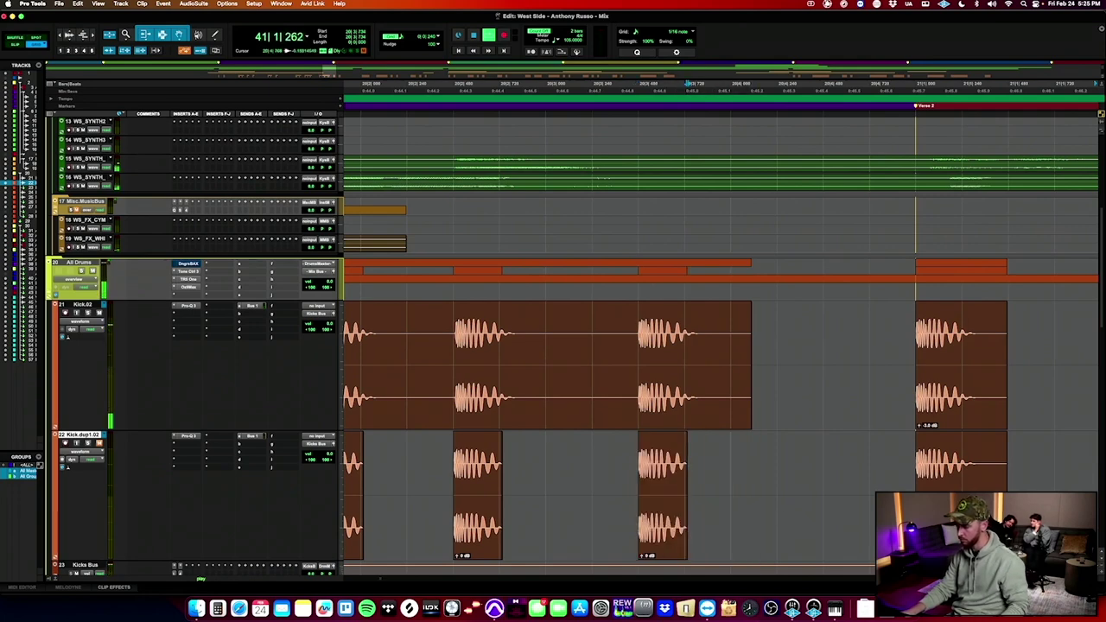
Replace the kicks at 21|1|000 and 21|2|480 on the duplicated track with the trimmed kick and delete their leftover tails.
click(913, 478)
key(v)
scroll(913, 485, right, 2)
click(885, 516)
key(Delete)
scroll(864, 516, right, 6)
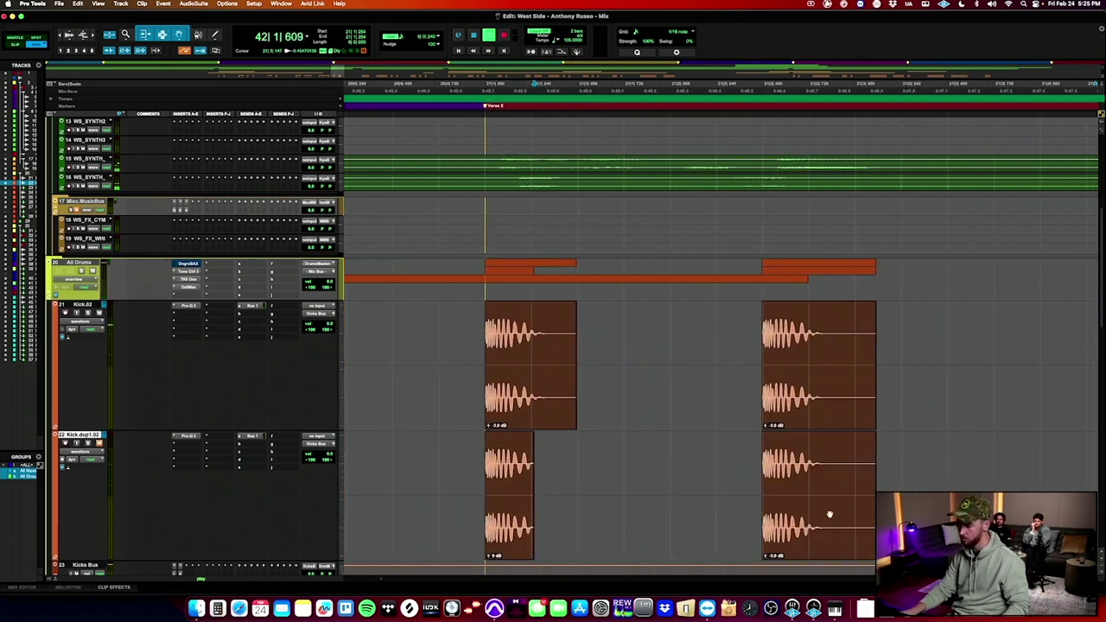
click(754, 469)
key(v)
key(r)
click(780, 508)
key(Delete)
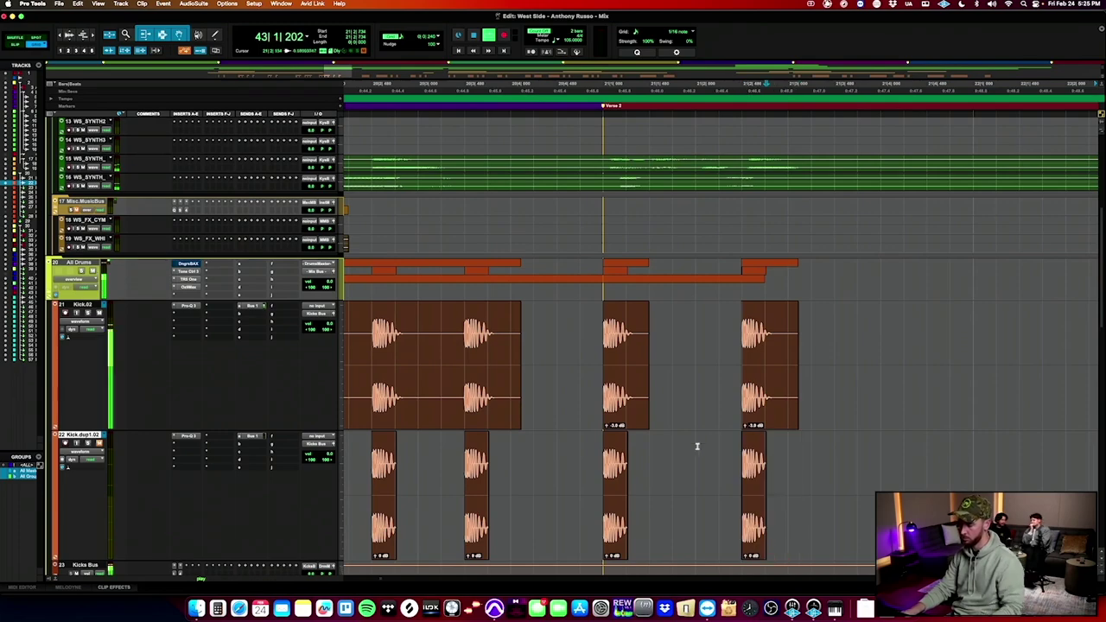
Paste the trimmed kick over the hits at 23|1|000 and 23|1|720 on the duplicated track and clear the old tails.
scroll(697, 446, down, 3)
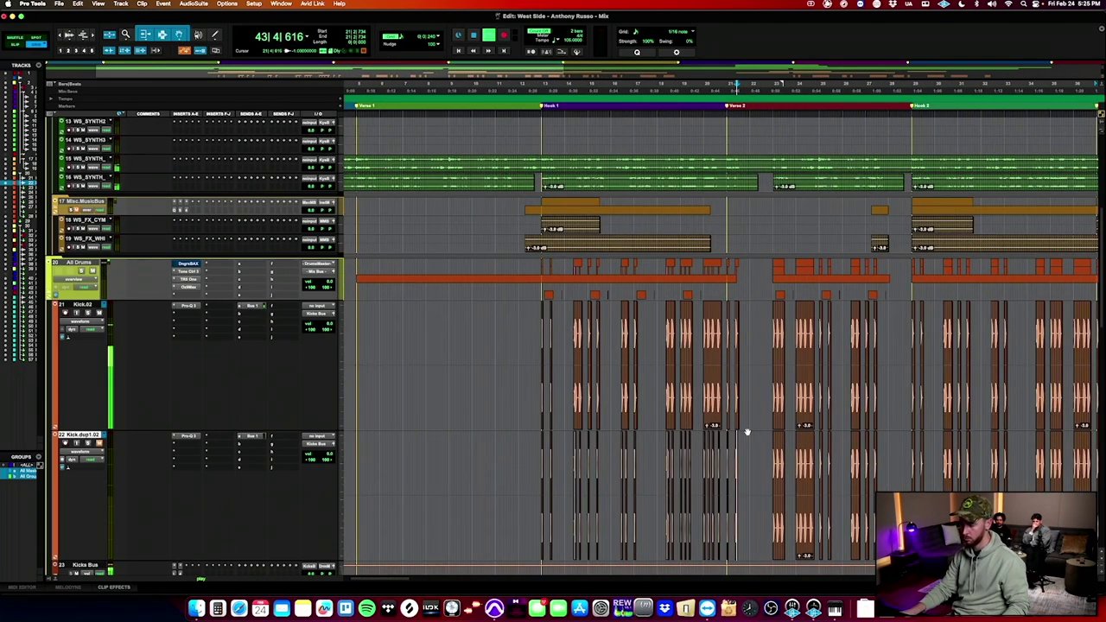
scroll(668, 467, right, 2)
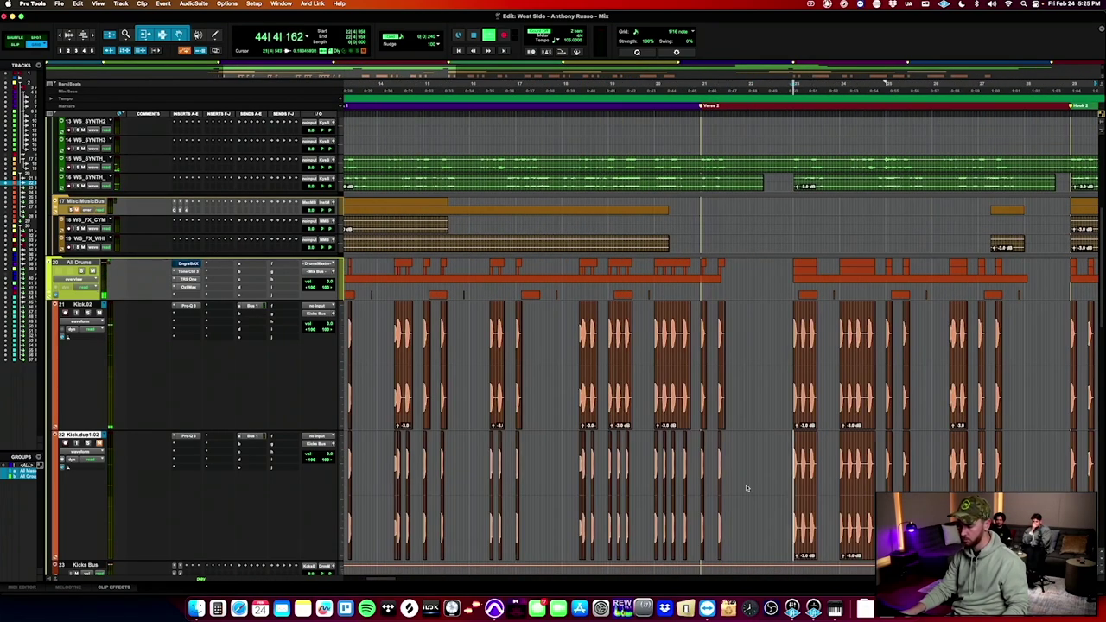
scroll(792, 490, up, 4)
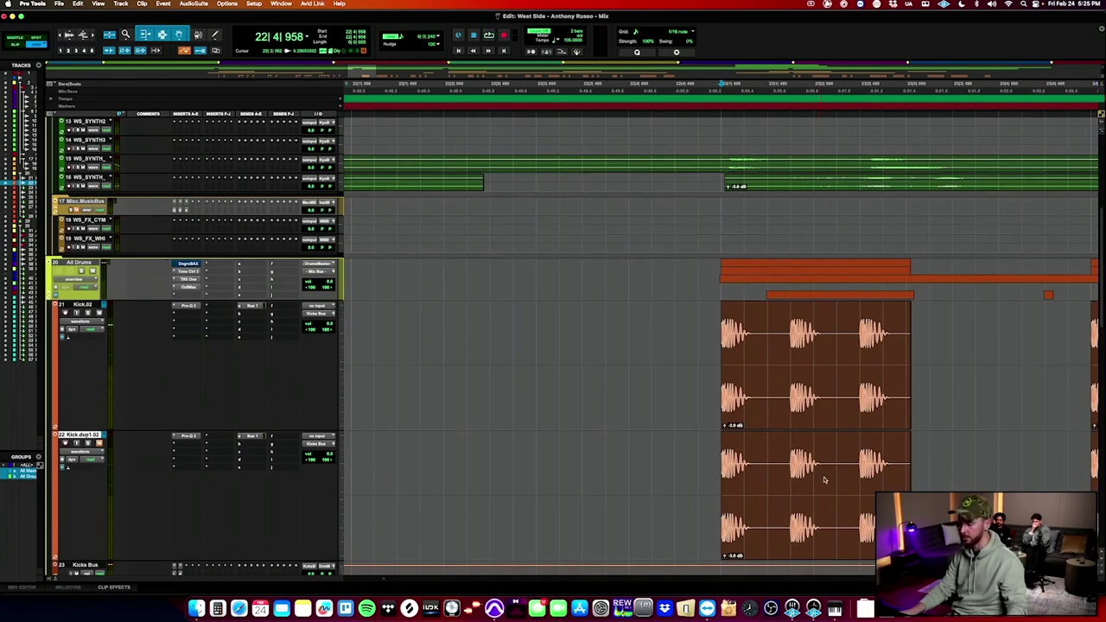
scroll(823, 479, left, 3)
scroll(461, 436, left, 7)
scroll(460, 437, up, 1)
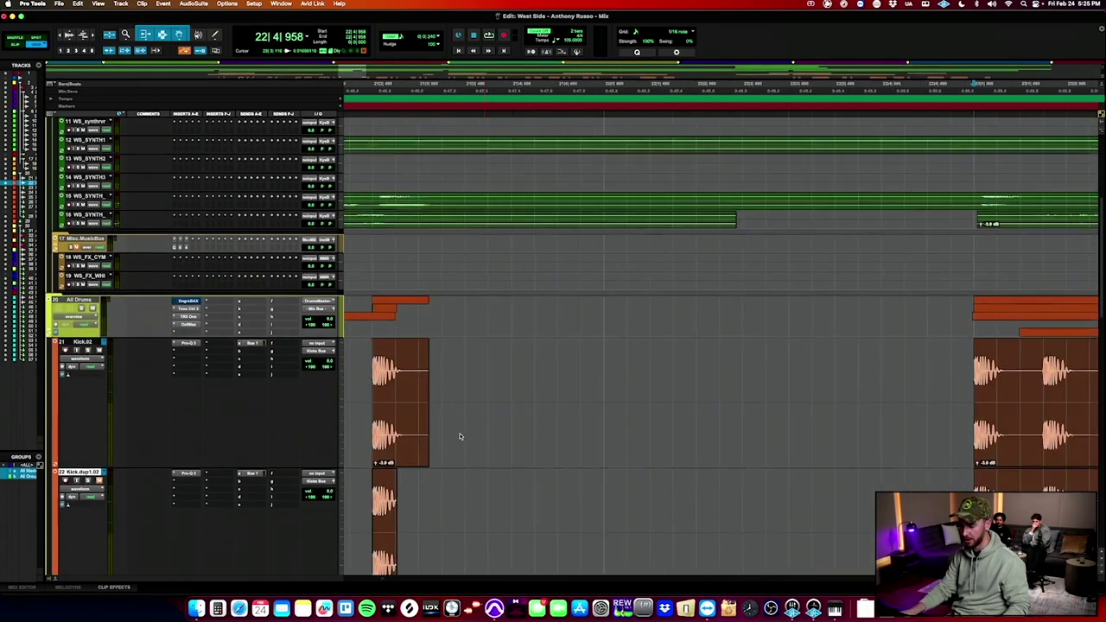
scroll(460, 436, right, 3)
scroll(461, 436, down, 1)
key(super+z)
drag(701, 485, 776, 477)
Replace the kick at 23|2|480 on the duplicated track with the trimmed kick and delete its leftover tail.
click(811, 464)
key(super+v)
scroll(836, 471, right, 1)
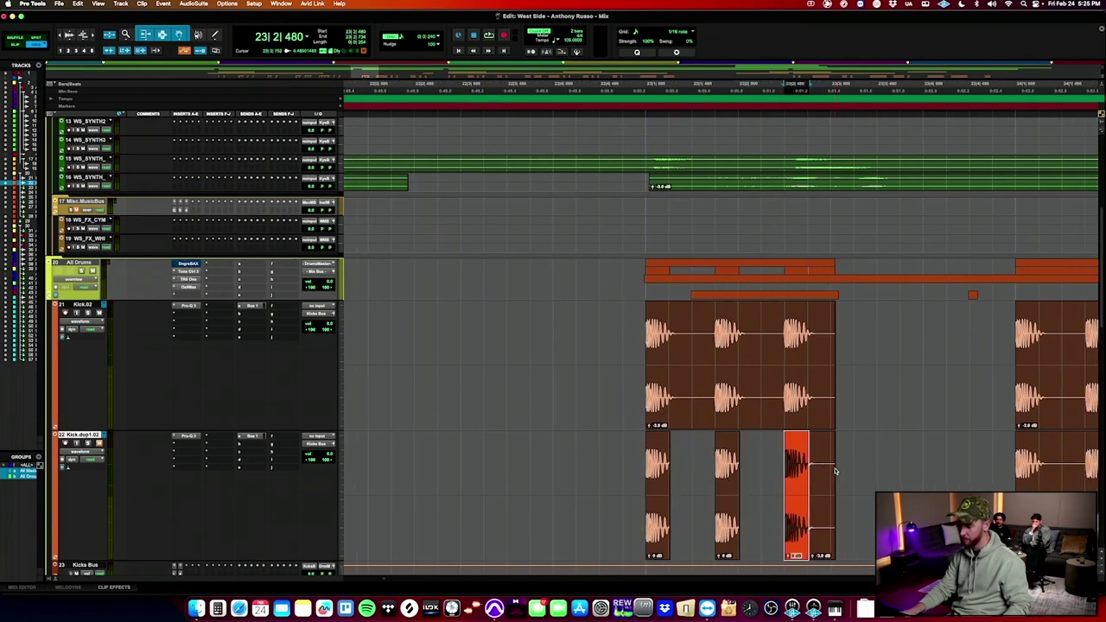
click(816, 524)
key(Delete)
Paste the trimmed kick over the hits at 24|1|000 and 24|1|720 on the duplicated track, removing the audio between them.
scroll(816, 525, right, 4)
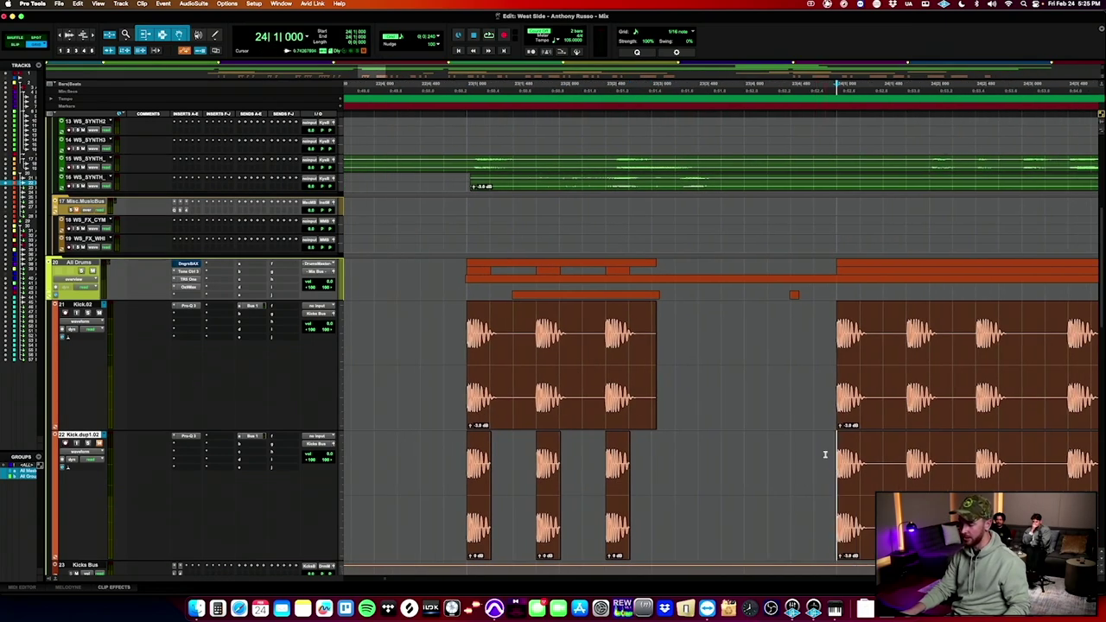
key(super+v)
scroll(826, 454, right, 3)
click(796, 473)
key(a)
key(super+v)
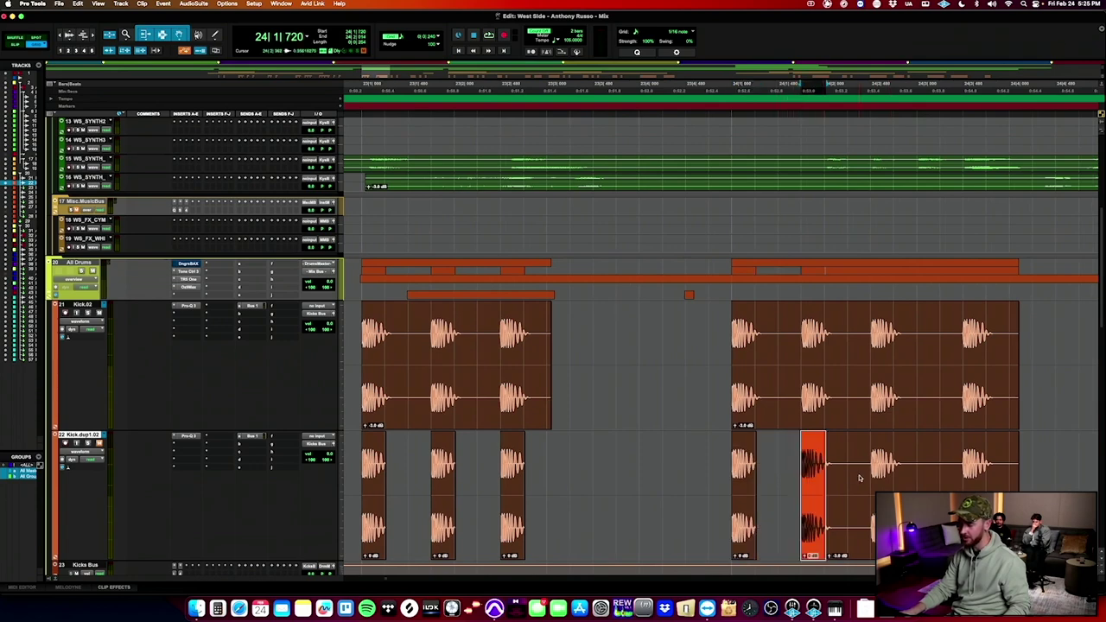
Replace the kicks at 24|2|480 and 24|3|480 on the duplicated track with the trimmed kick and delete the leftover tails.
click(862, 478)
key(a)
key(super+v)
scroll(861, 477, right, 3)
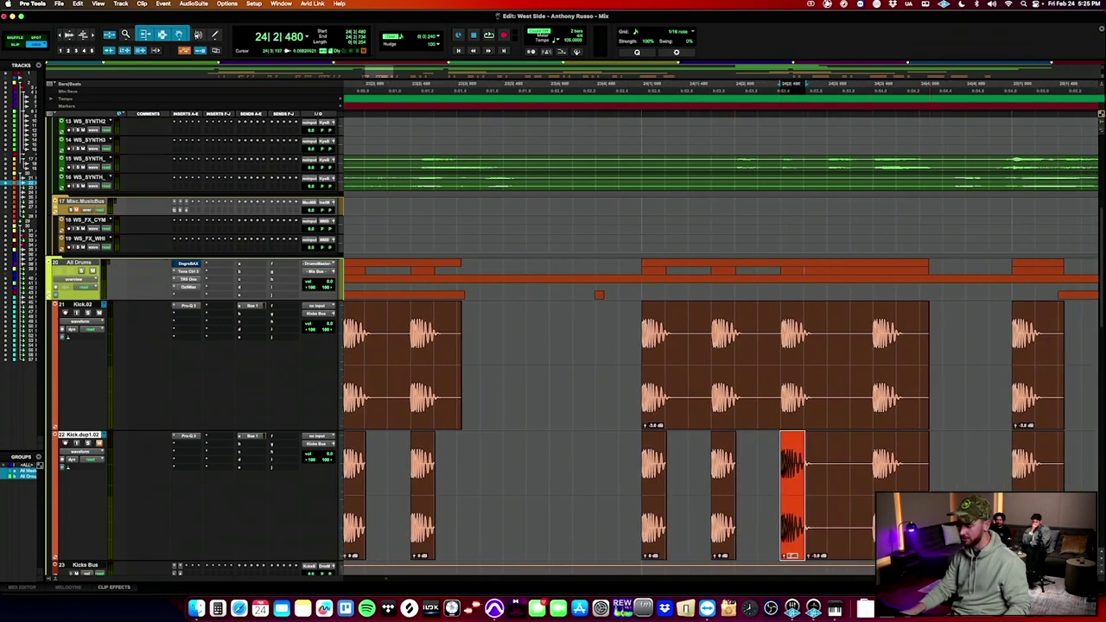
drag(805, 459, 896, 459)
key(b)
scroll(899, 469, right, 3)
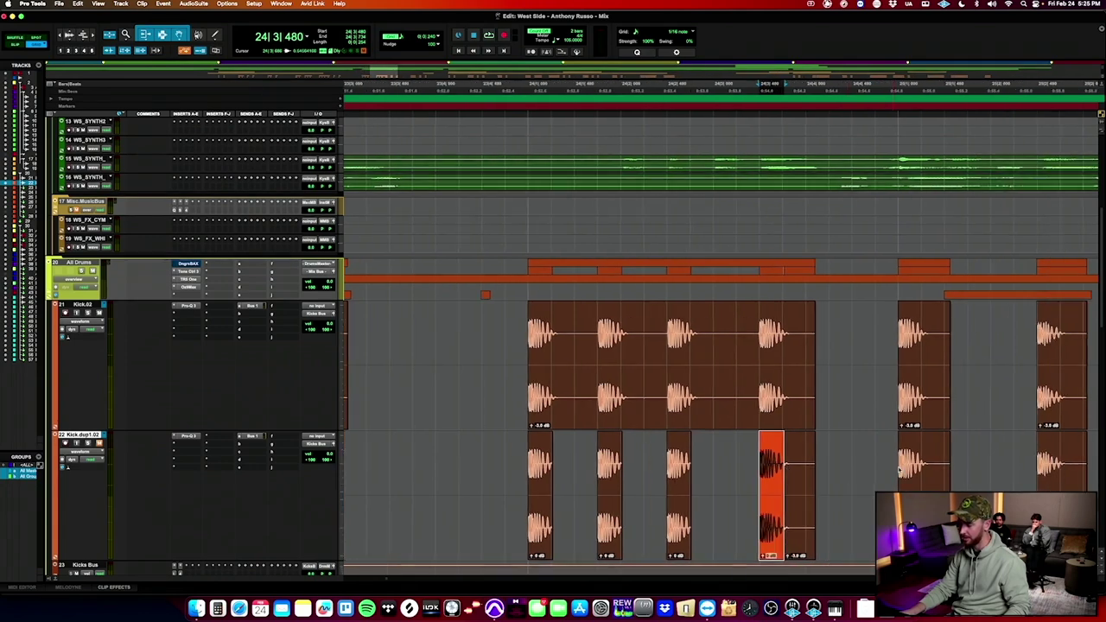
click(809, 510)
key(Delete)
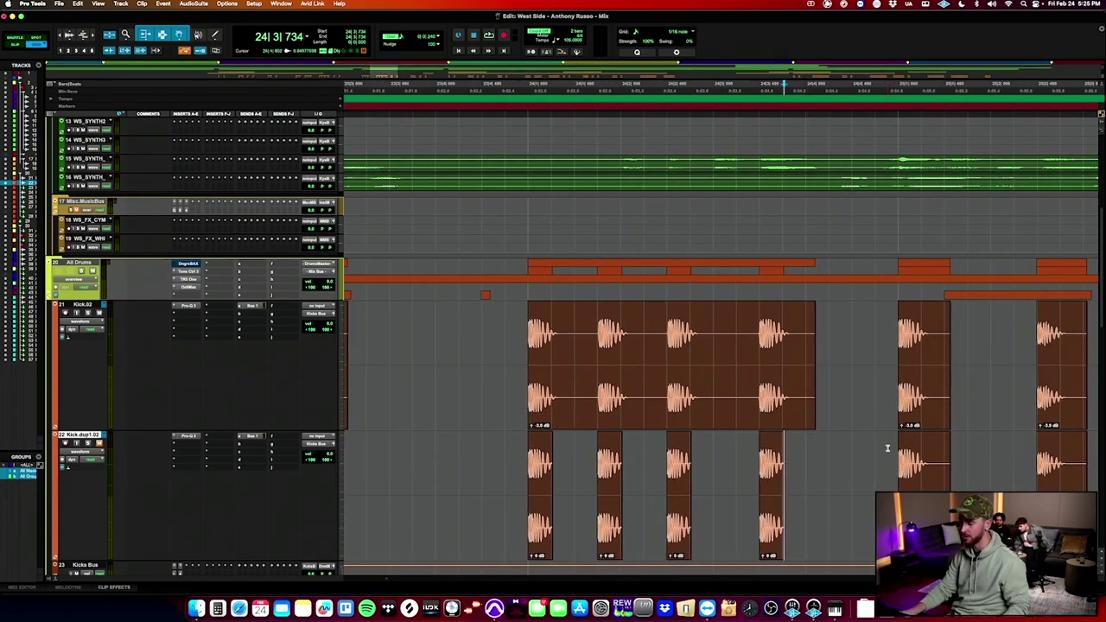
Replace both kick hits in bar 25 of the duplicated track with the trimmed kick and delete their leftover tails.
key(super+v)
scroll(925, 464, right, 5)
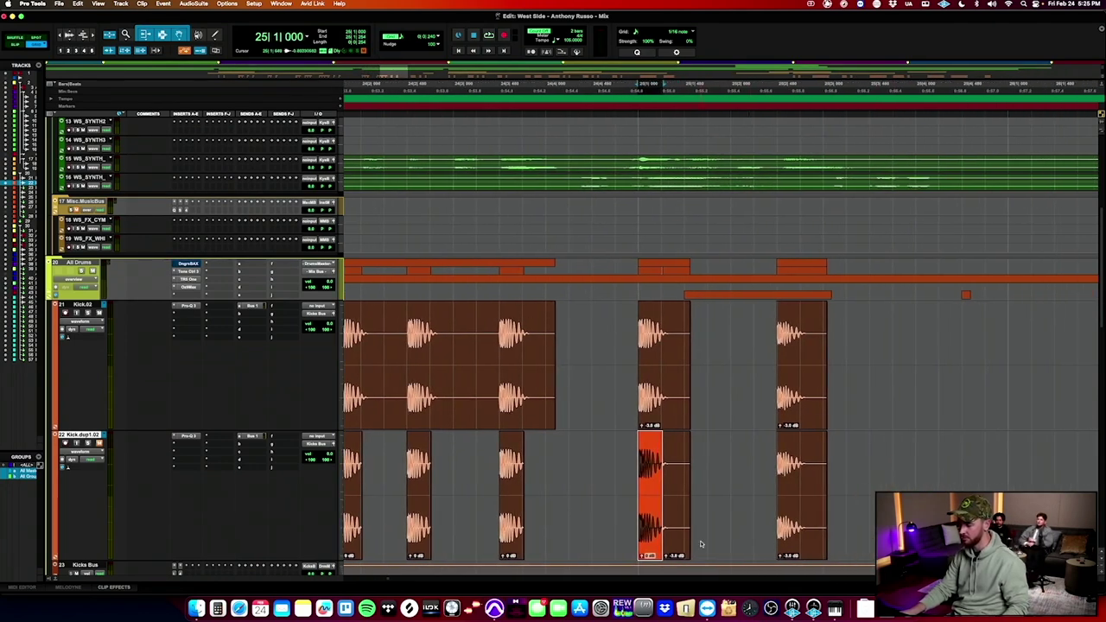
click(683, 542)
key(Delete)
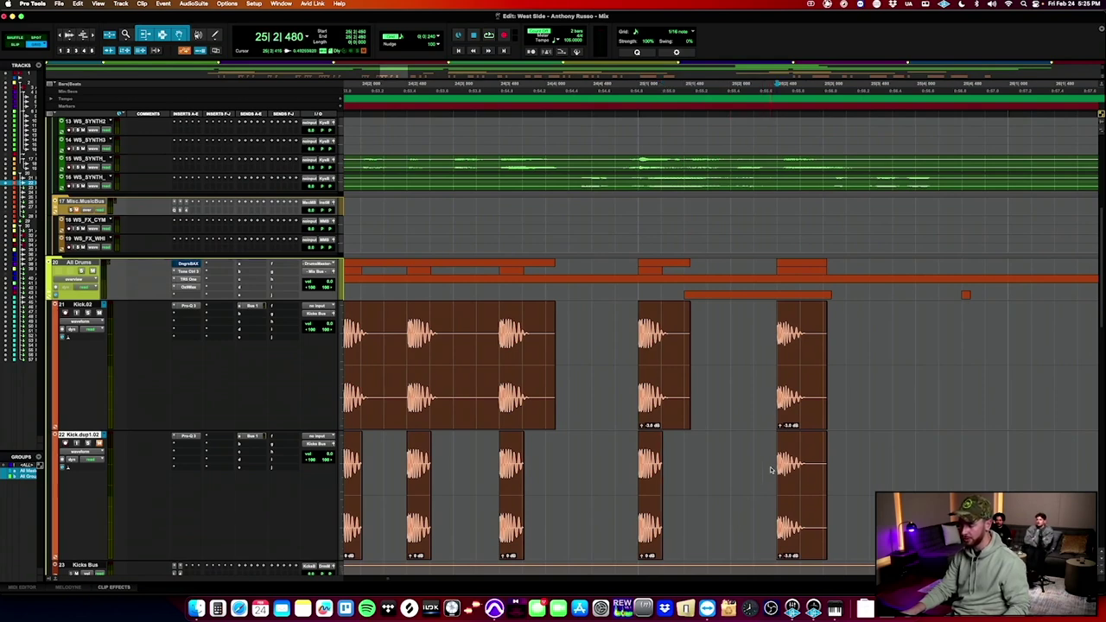
key(super+v)
click(816, 514)
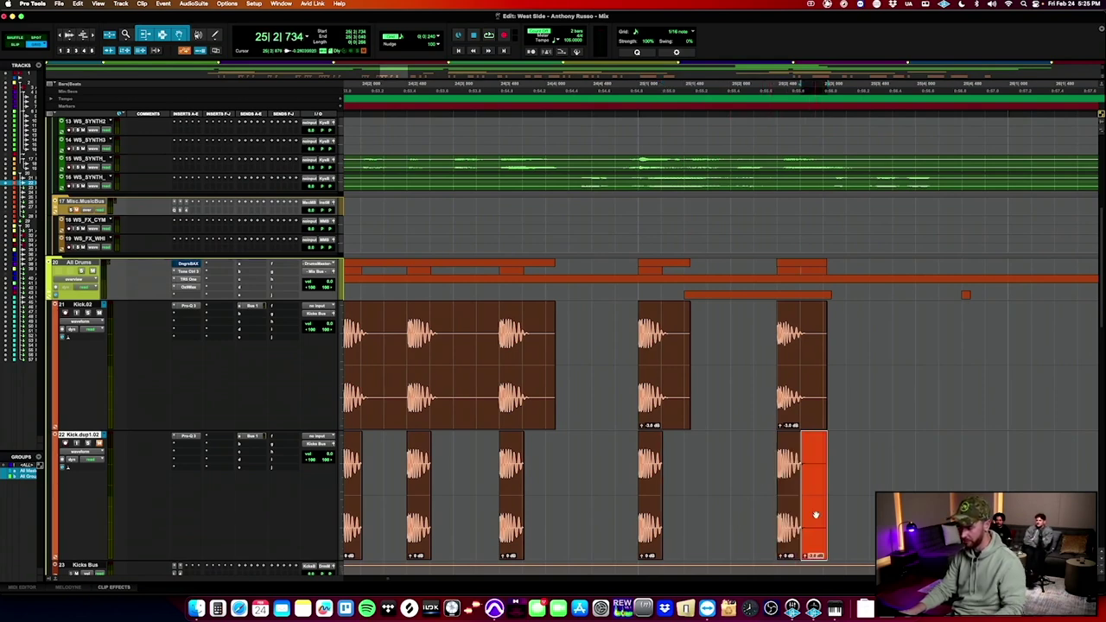
key(Delete)
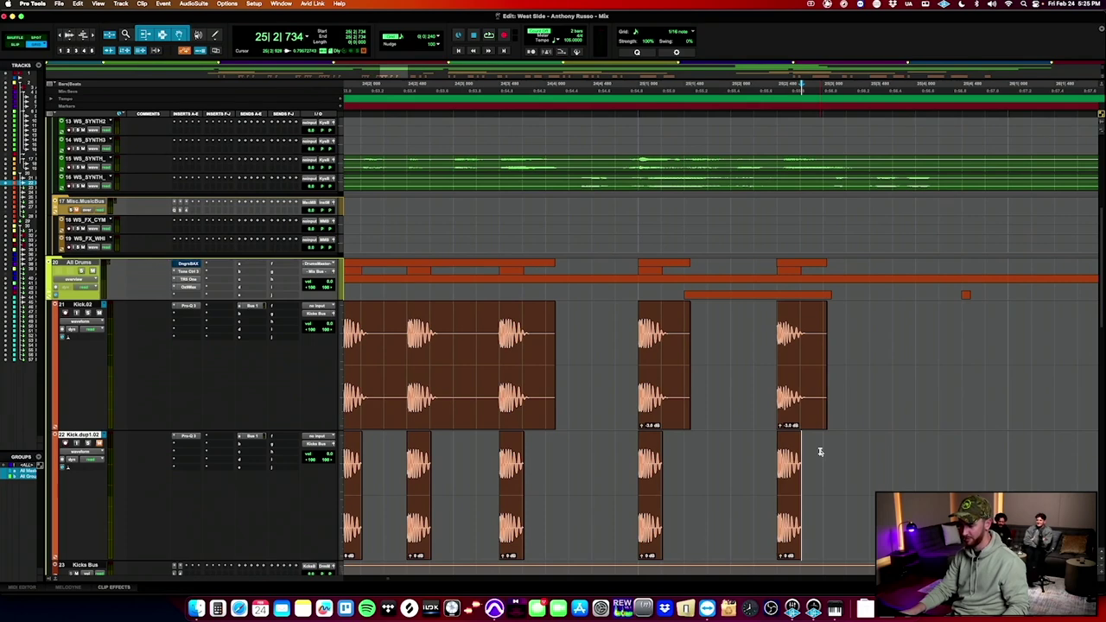
Replace the three kicks in bar 26 of the duplicated track with the trimmed kick, the first at -6.0 dB clip gain, and delete the old tails.
key(t)
key(t)
click(645, 537)
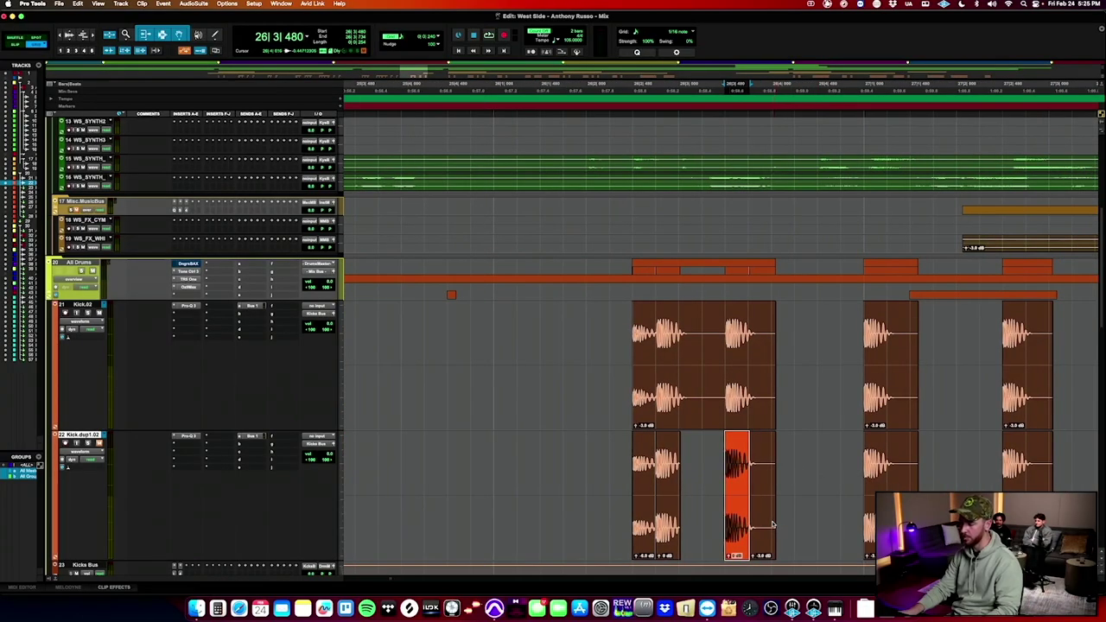
click(774, 525)
key(Delete)
scroll(772, 523, right, 3)
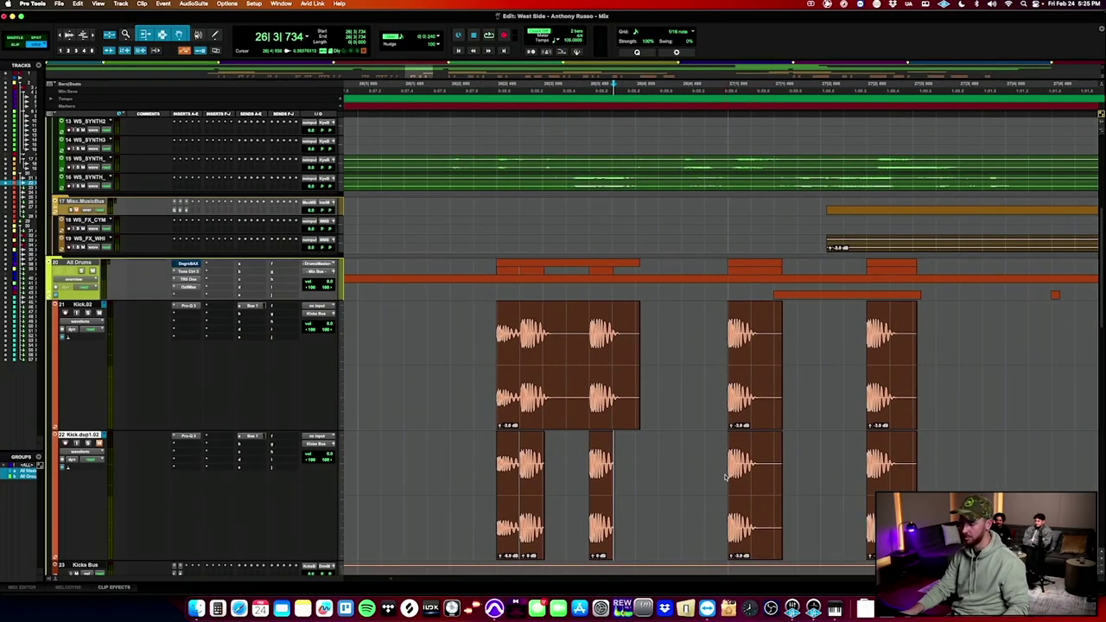
Replace the kicks at 27|1|000 and 27|2|480 on the duplicated track with the trimmed kick and remove their leftover tails.
drag(723, 459, 752, 467)
key(super+t)
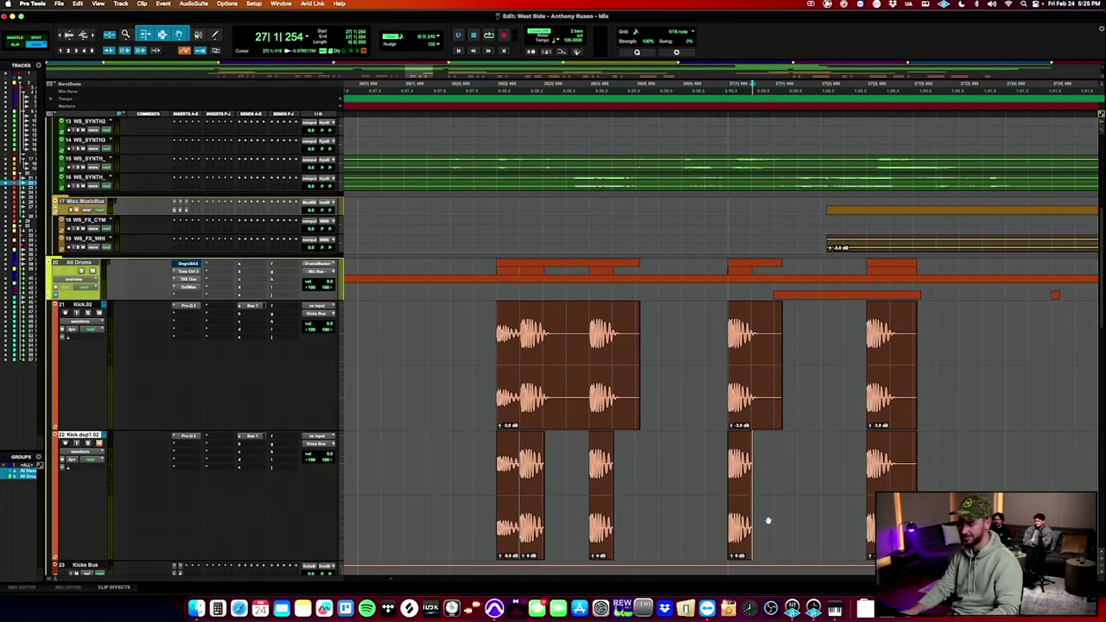
scroll(766, 521, right, 7)
click(666, 460)
drag(665, 460, 691, 470)
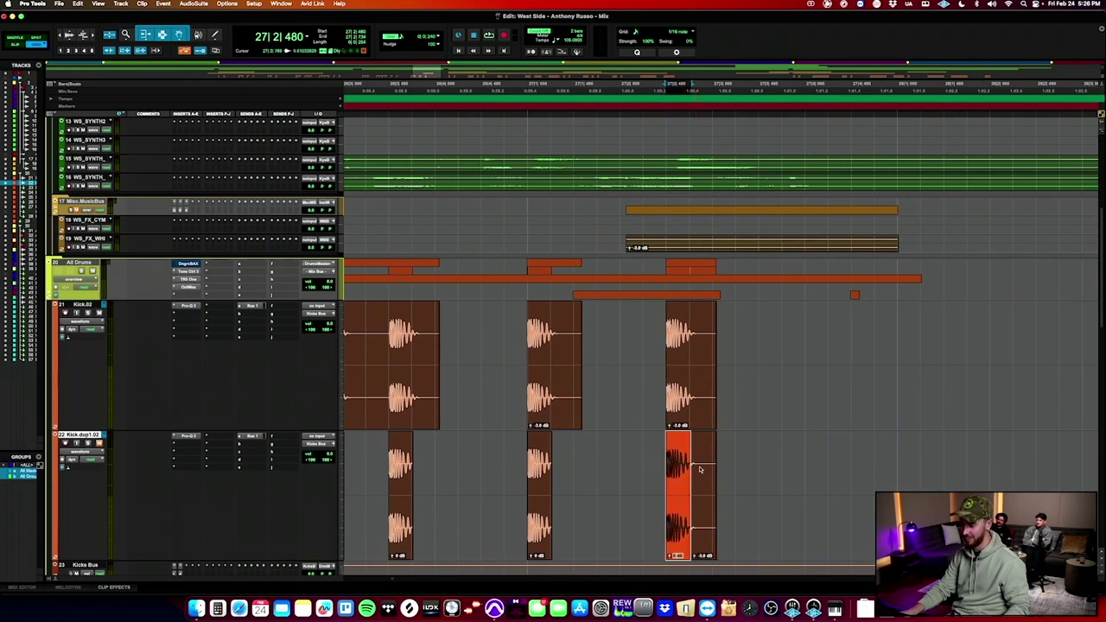
key(super+t)
Replace the kick at 29|1|000, the start of Hook 2, on the duplicated track with the trimmed kick and delete its tail.
scroll(712, 518, right, 10)
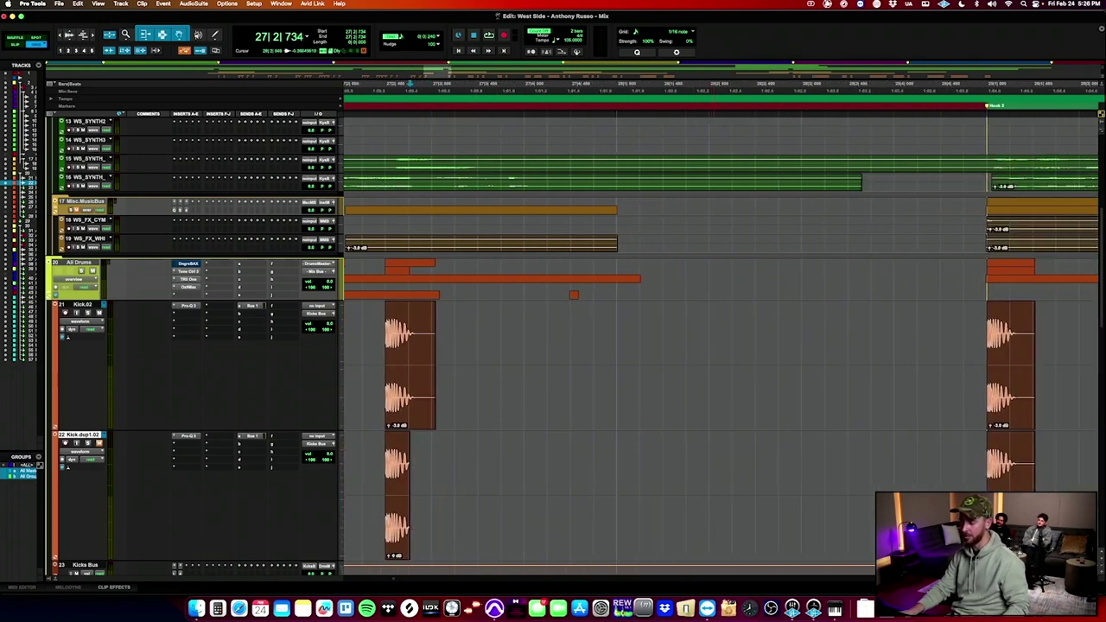
drag(987, 463, 1011, 467)
scroll(980, 460, right, 6)
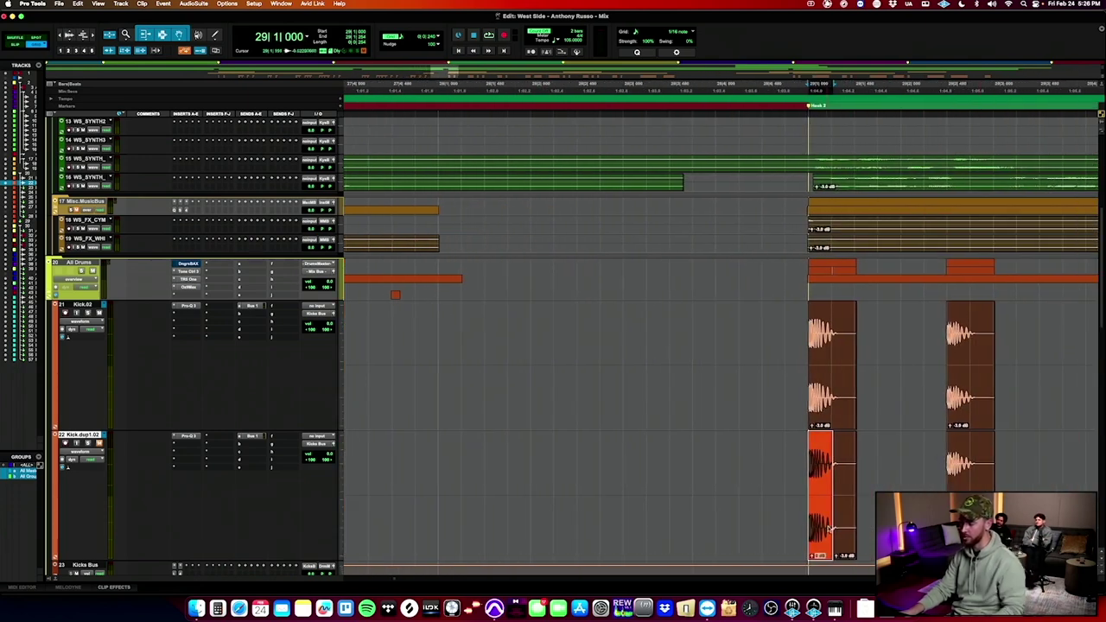
key(super+t)
Replace the kick at 29|2|480 on the duplicated track with the trimmed kick at -6.0 dB clip gain and delete its leftover tail.
scroll(843, 534, right, 7)
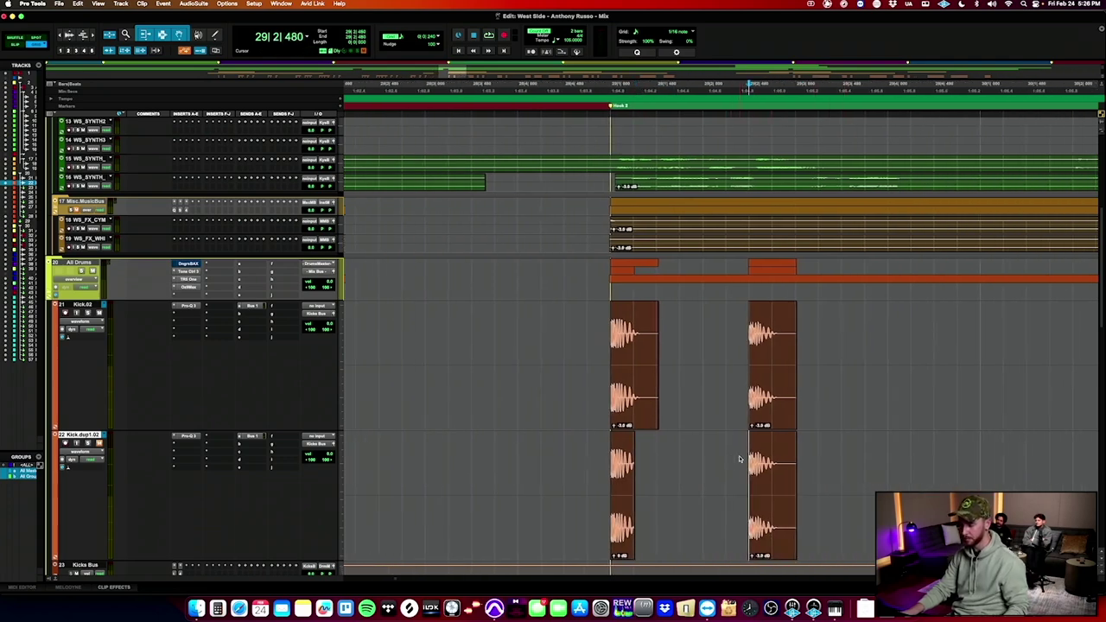
key(Tab)
drag(740, 470, 774, 481)
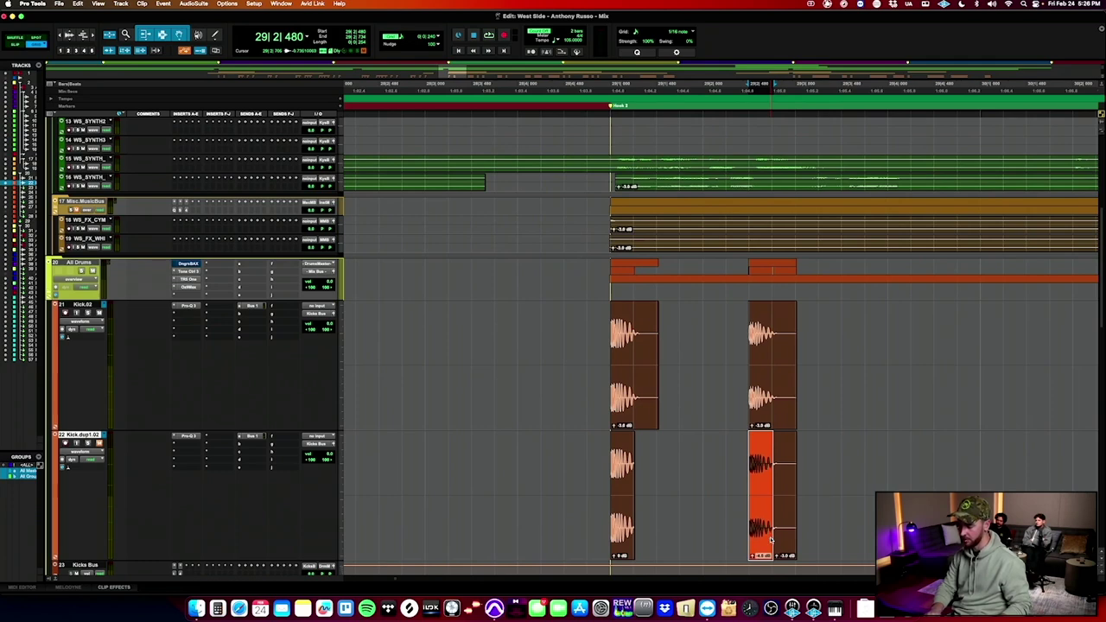
key(super+t)
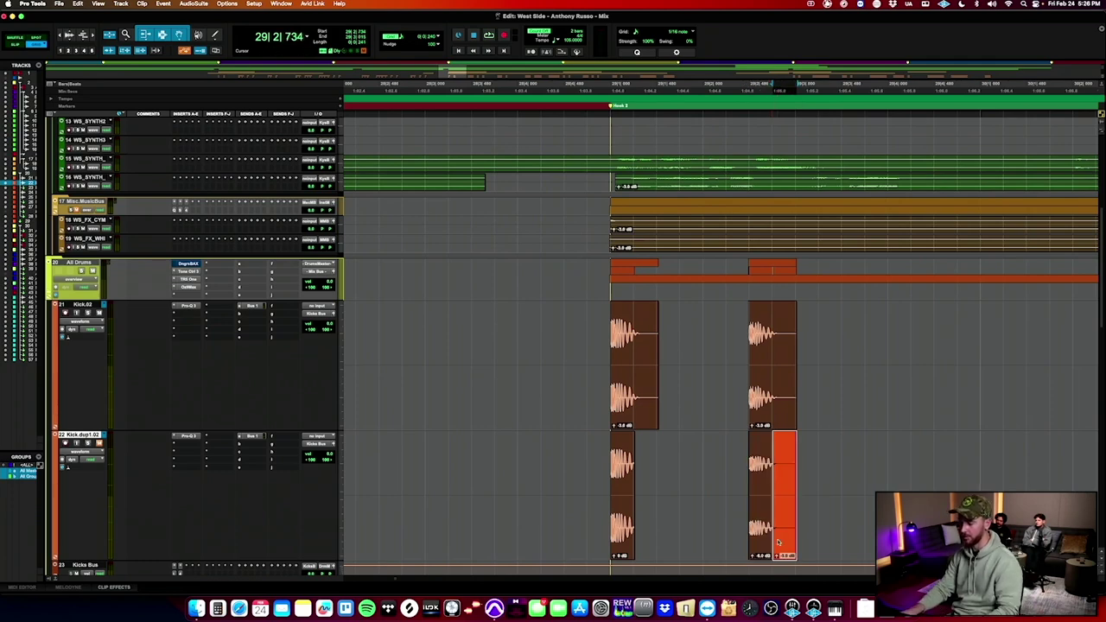
scroll(841, 518, right, 7)
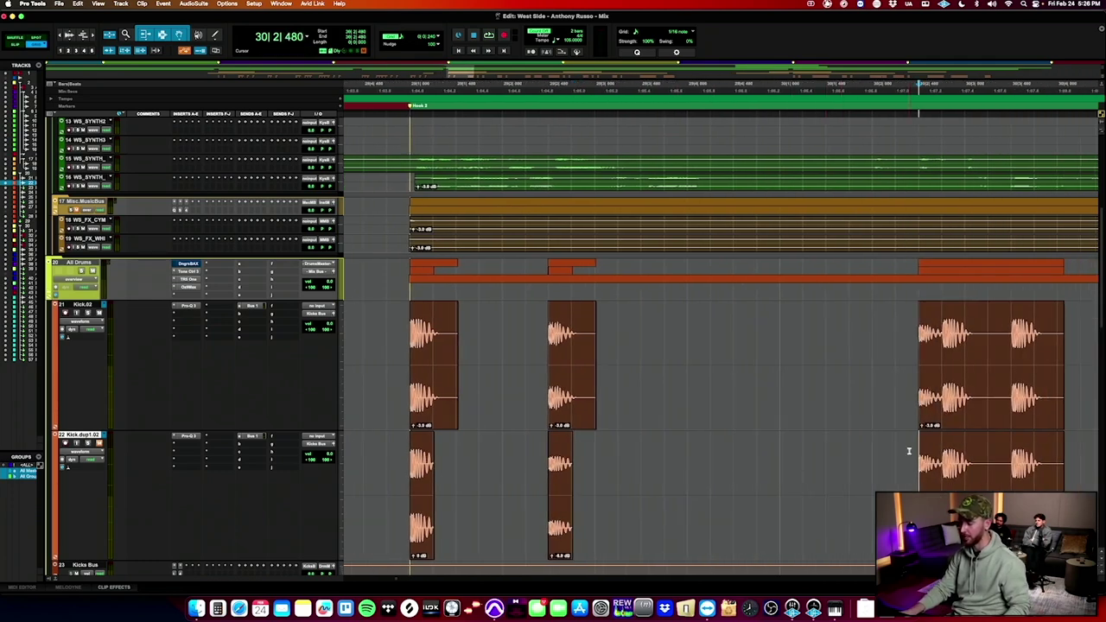
Replace the first two kicks in bar 30 of the duplicated track with the trimmed kick, using -6.0 dB clip gain for the one at 30|2|480.
drag(918, 458, 942, 471)
scroll(942, 472, right, 3)
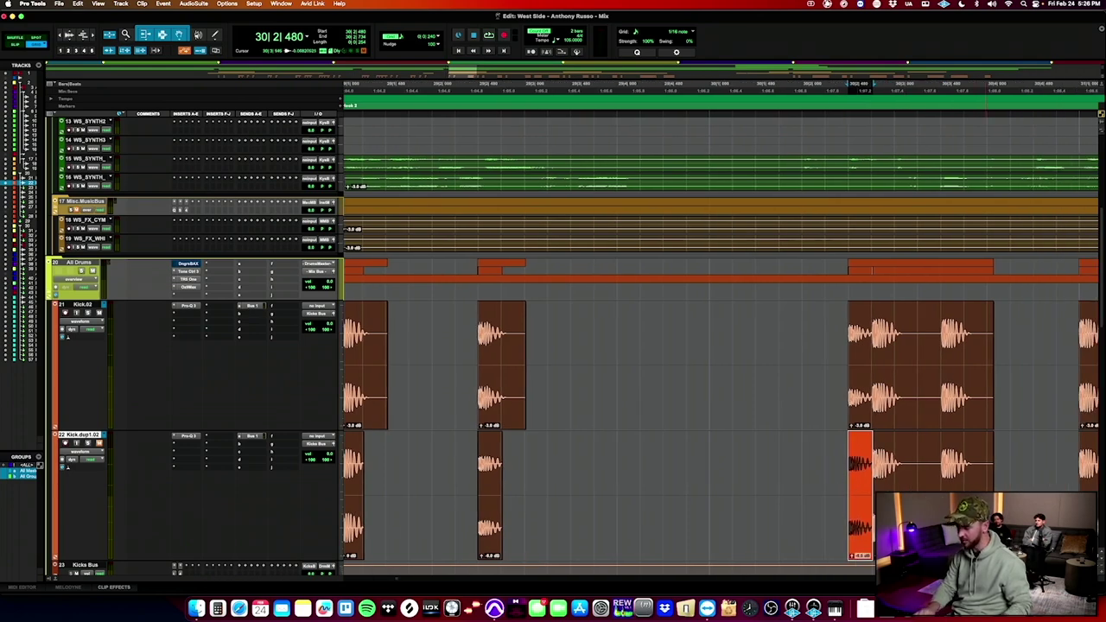
click(867, 464)
drag(870, 464, 895, 464)
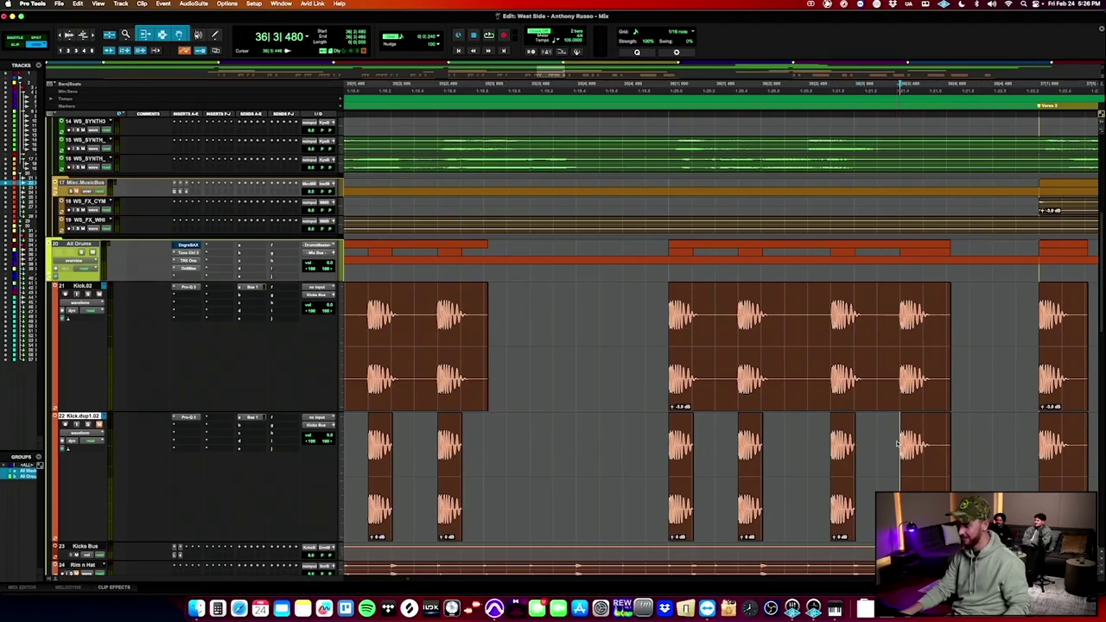
Replace the kicks at 36|3|480 and 37|1|000, the start of Verse 3, with the trimmed kick and delete their leftover tails.
key(super+v)
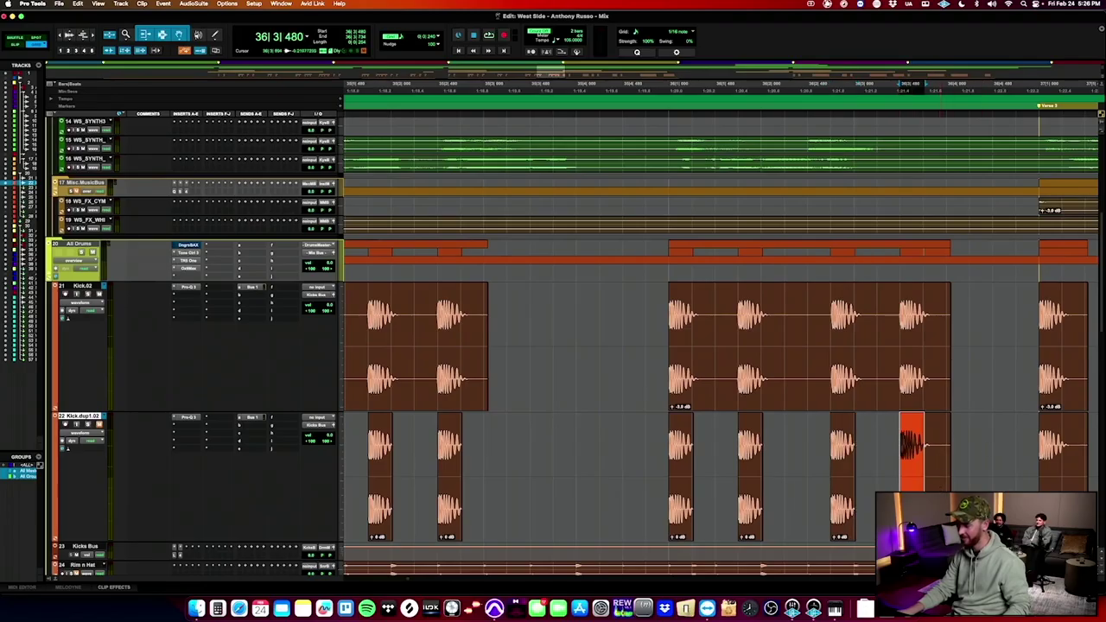
double_click(942, 463)
key(Delete)
scroll(941, 463, right, 5)
click(730, 421)
key(super+v)
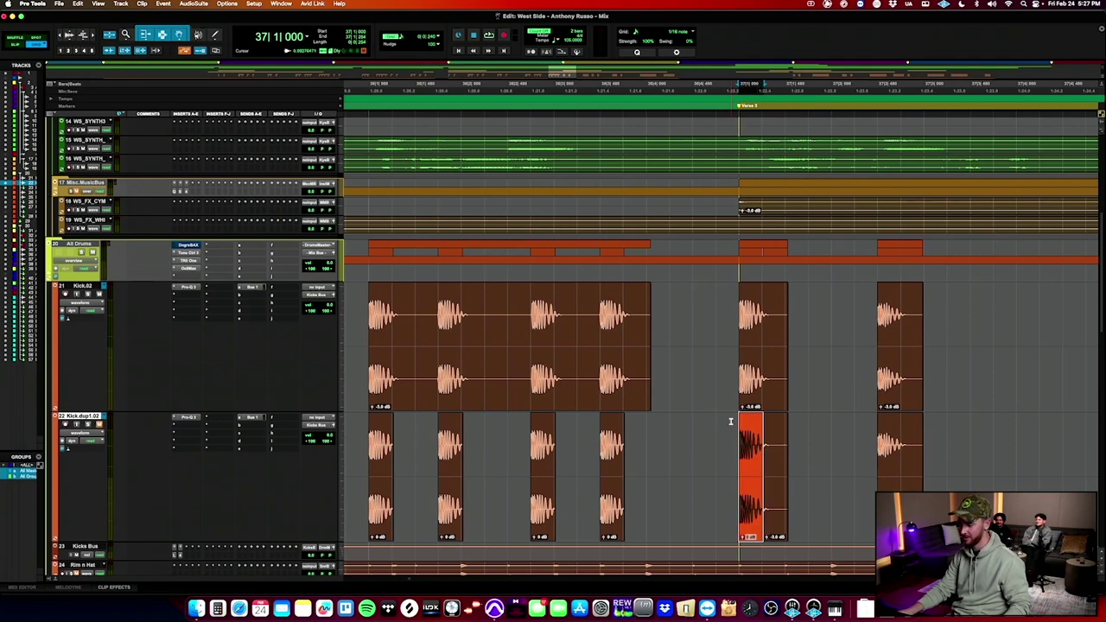
click(785, 498)
key(Delete)
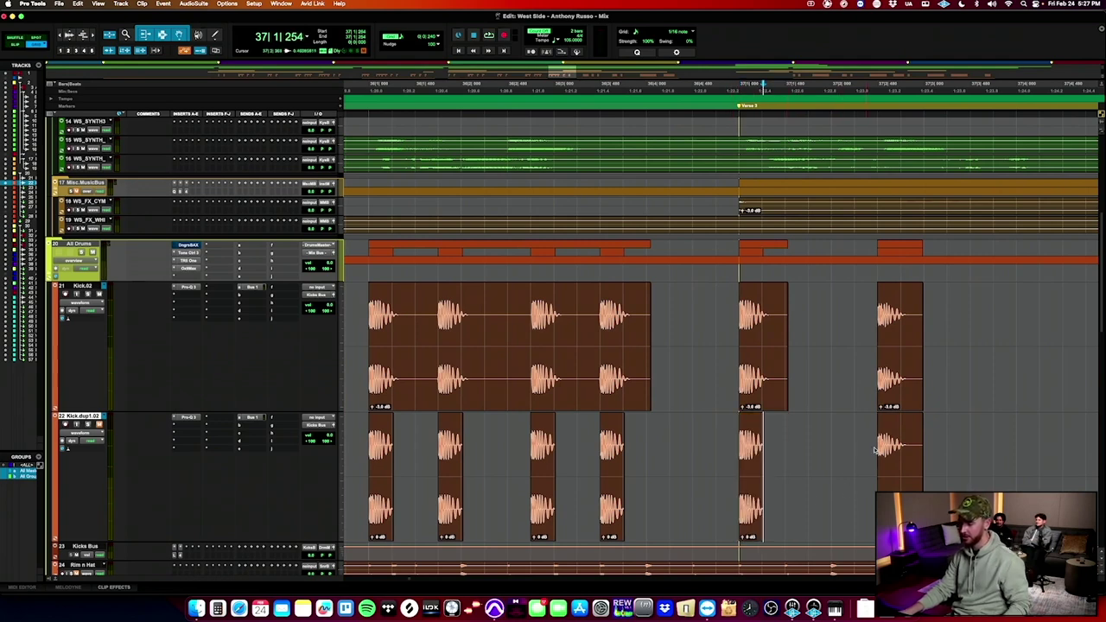
Replace the kick at 37|2|480 on the duplicated track with the quieter trimmed kick, skip invalid fades, and delete the remaining tail.
click(879, 458)
drag(879, 458, 903, 458)
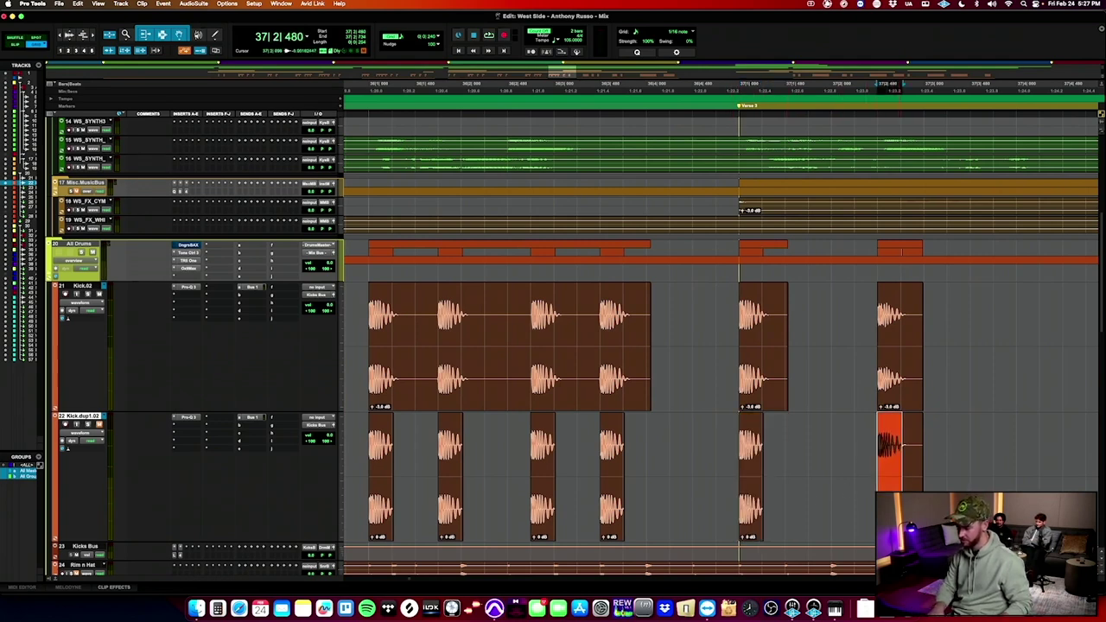
click(905, 518)
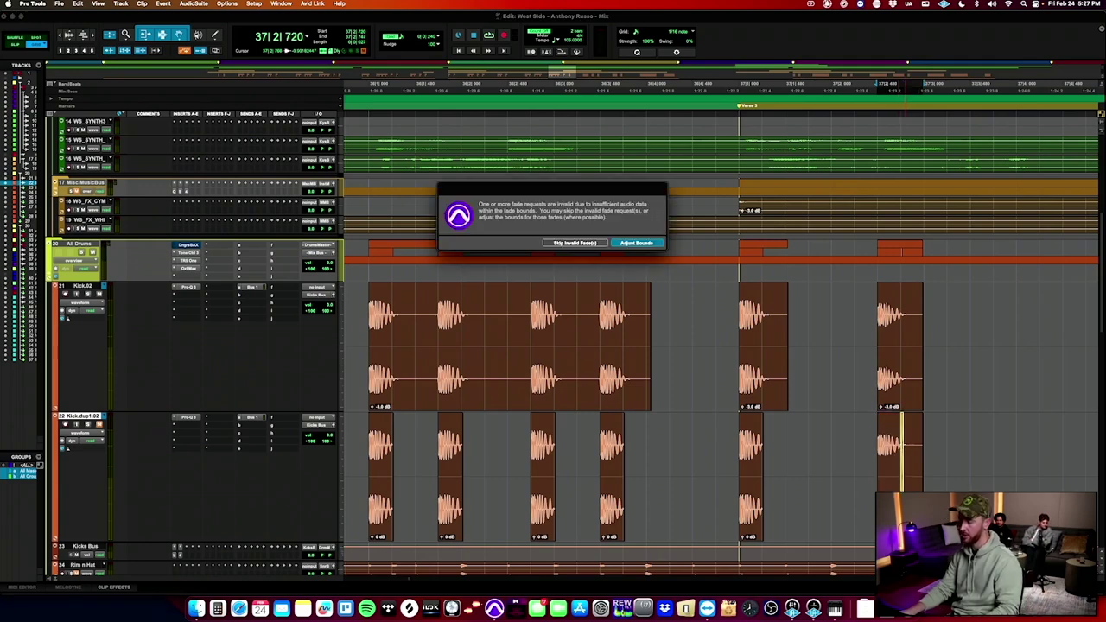
click(574, 244)
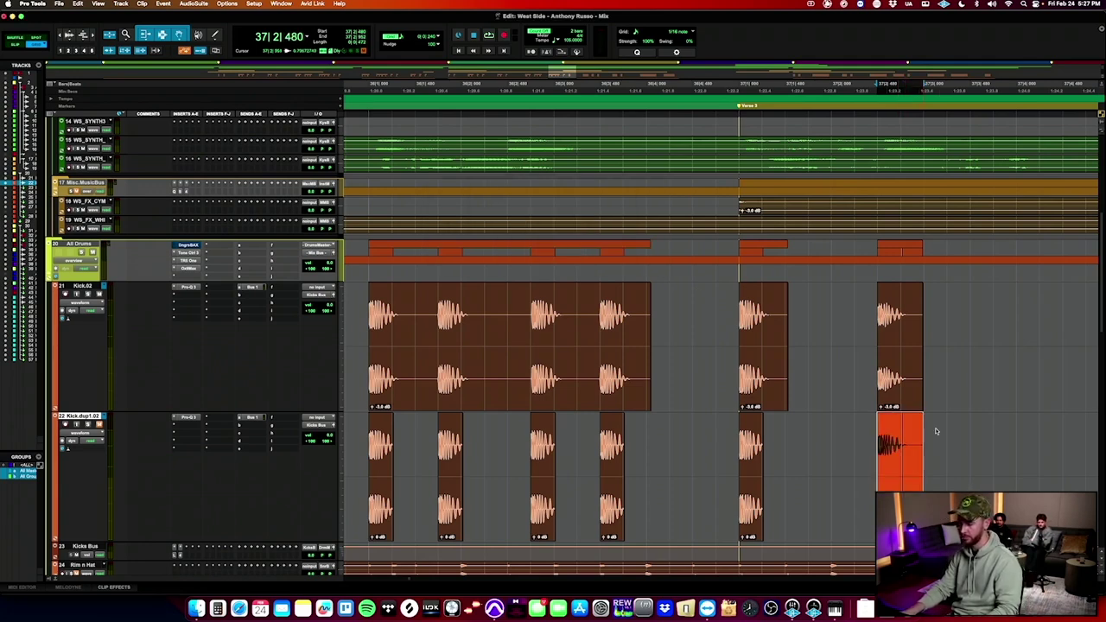
drag(904, 425, 925, 434)
key(Delete)
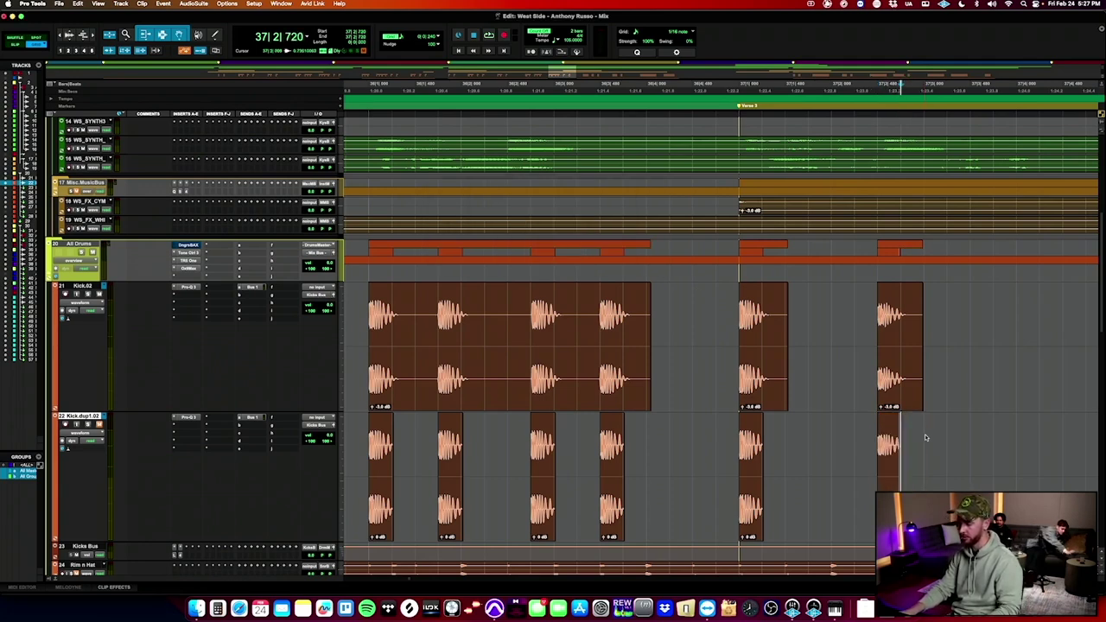
Remove the leftover sliver after the trimmed kick at 37|2|480 and select the cleaned hit.
click(922, 441)
key(t)
key(t)
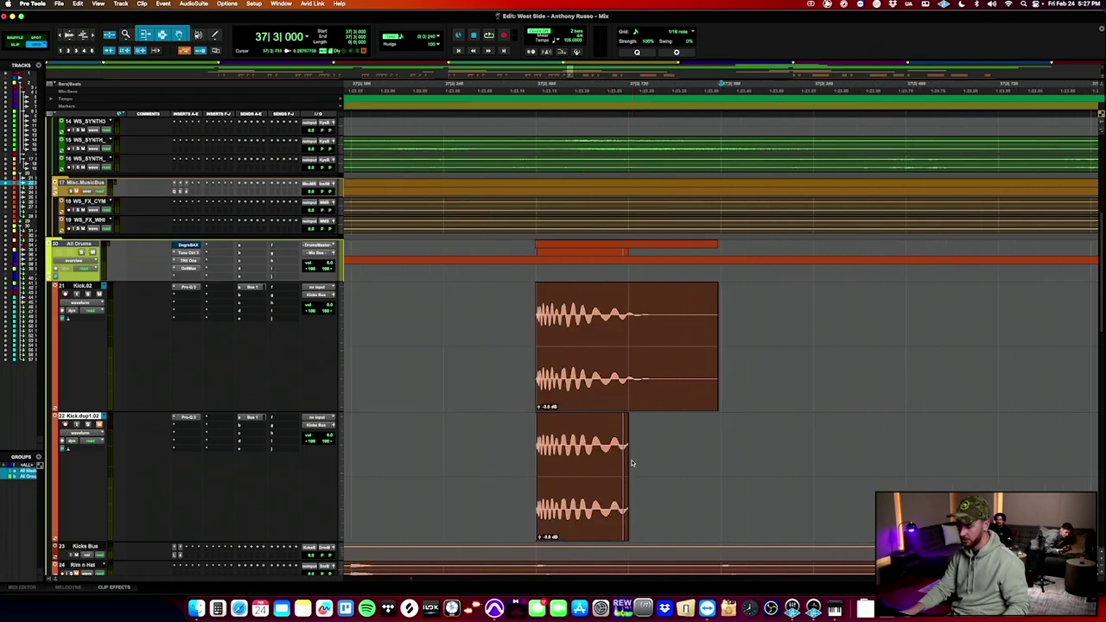
drag(621, 456, 706, 455)
key(r)
key(r)
key(r)
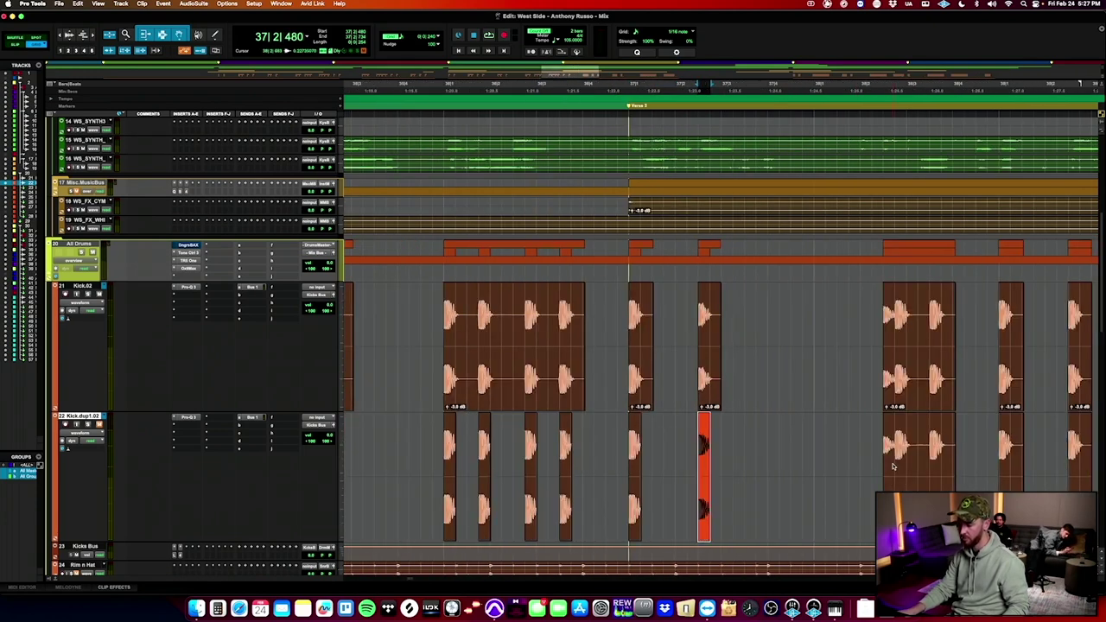
Try to reuse the Verse 2 kicks from bar 21 to bar 29 by pasting them at 37|1|000 for Verse 3.
click(882, 435)
key(super+bracketleft)
key(super+bracketleft)
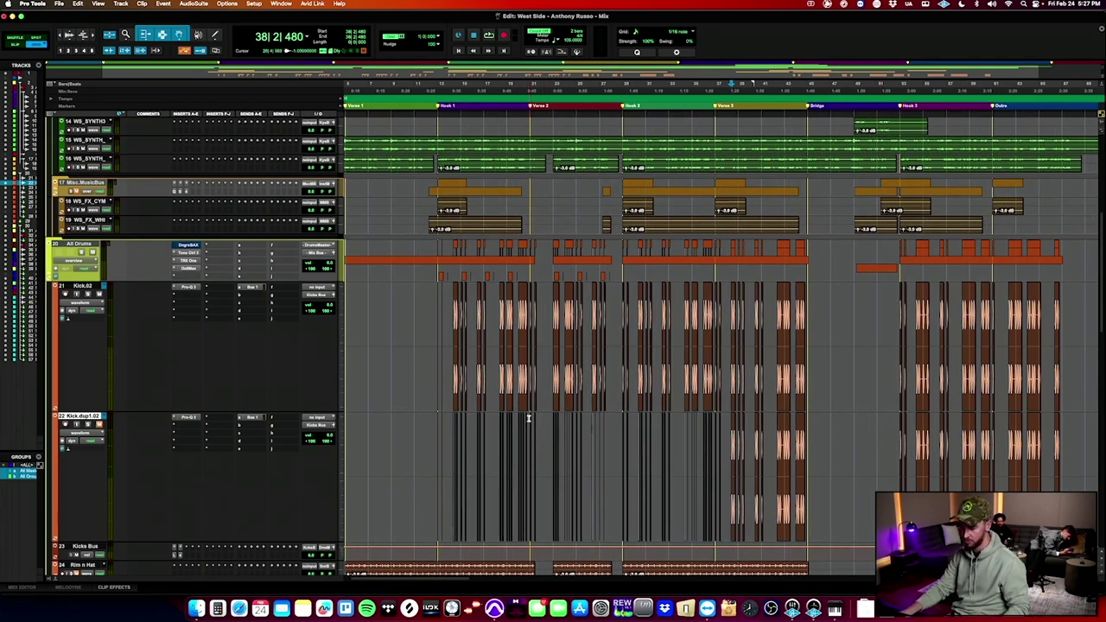
drag(529, 419, 626, 445)
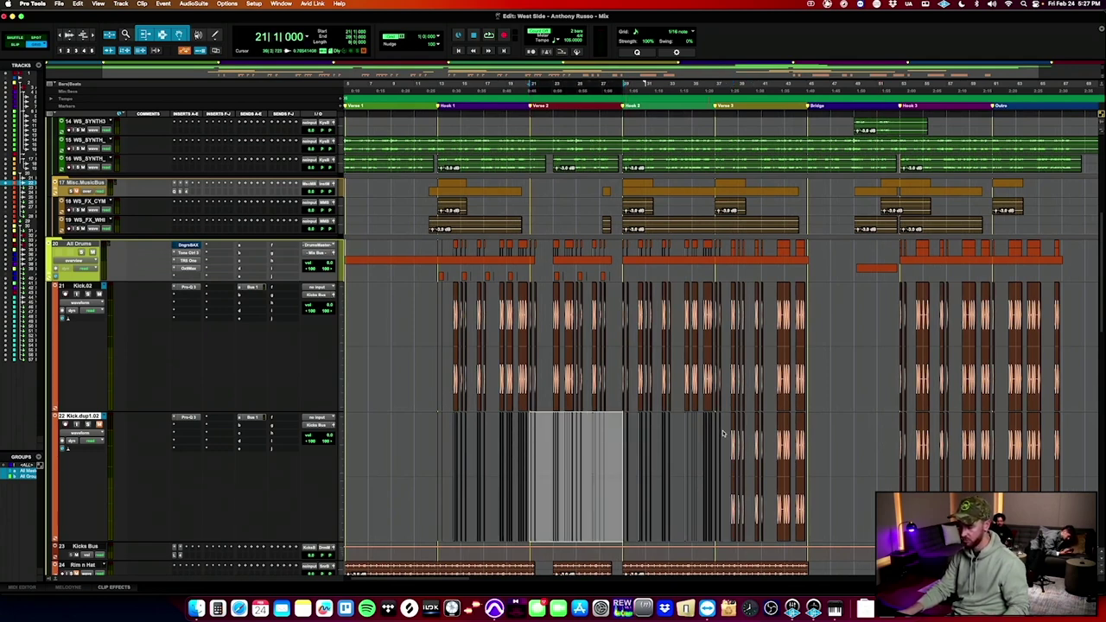
drag(716, 434, 807, 441)
key(super+bracketright)
key(super+bracketright)
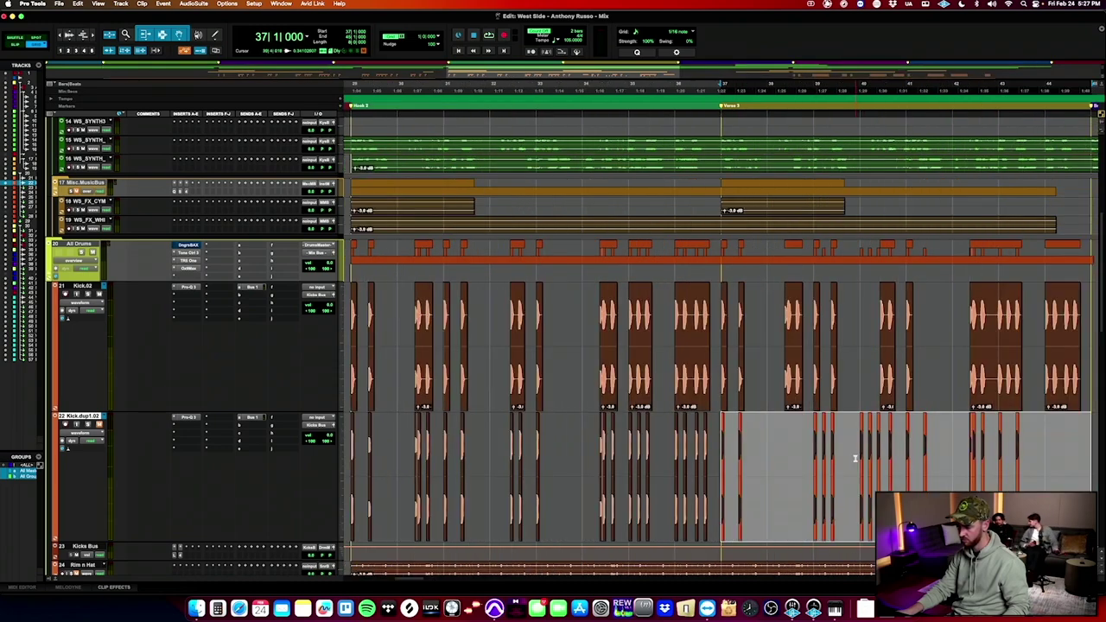
key(super+bracketright)
key(super+bracketright)
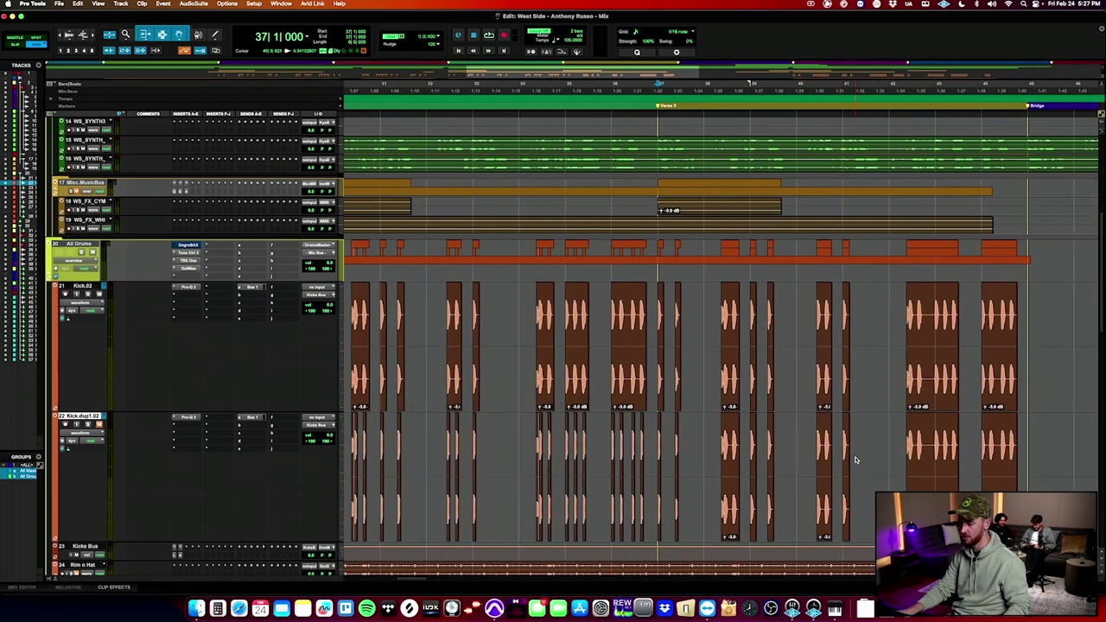
Mark 38|2|480 on the duplicated track as the next kick to replace and pick the trimmed kick at 37|2|480 as its source.
scroll(856, 460, right, 5)
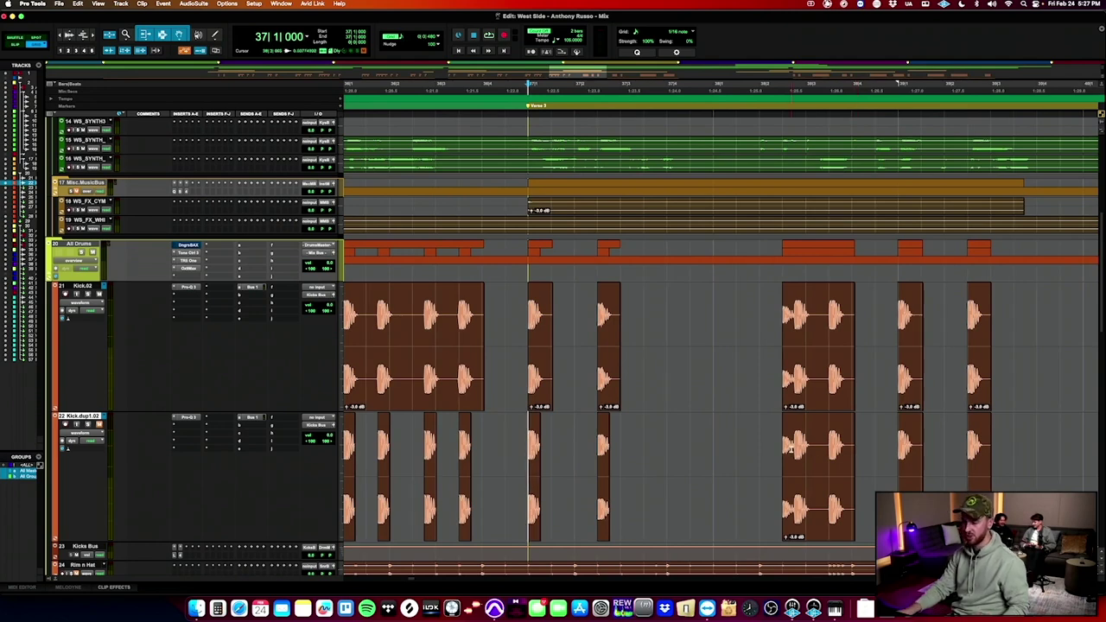
click(782, 445)
key(super+v)
key(super+v)
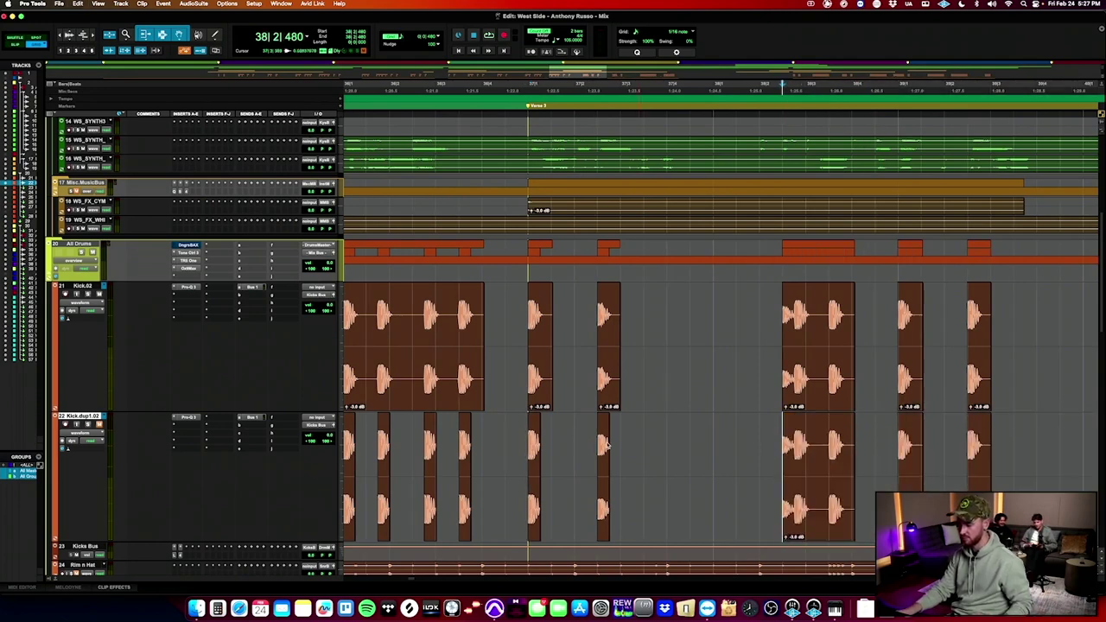
click(601, 516)
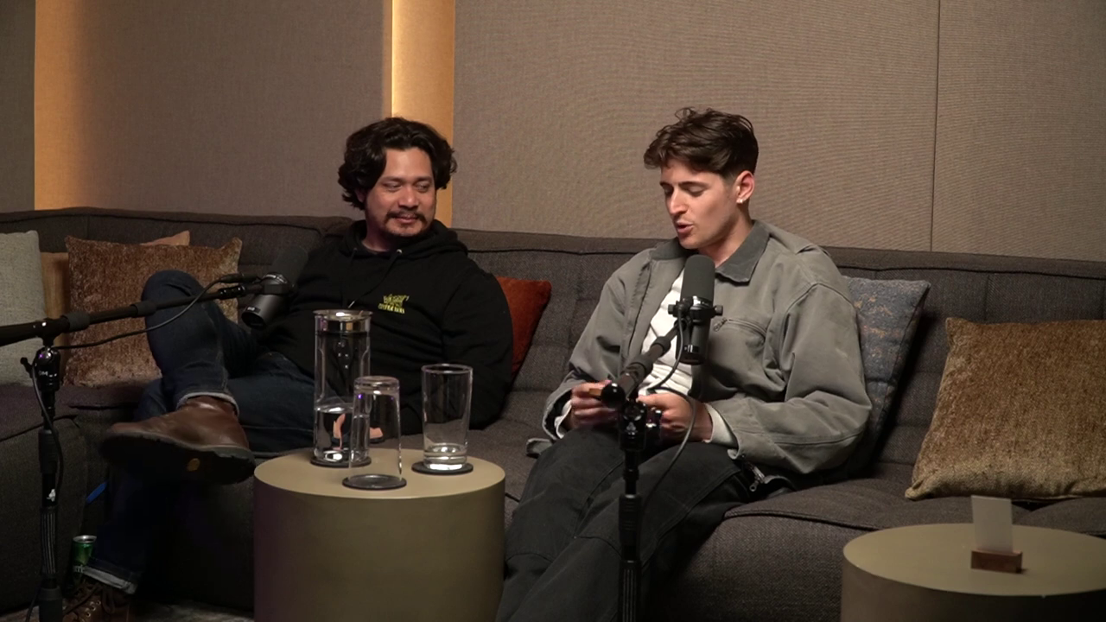
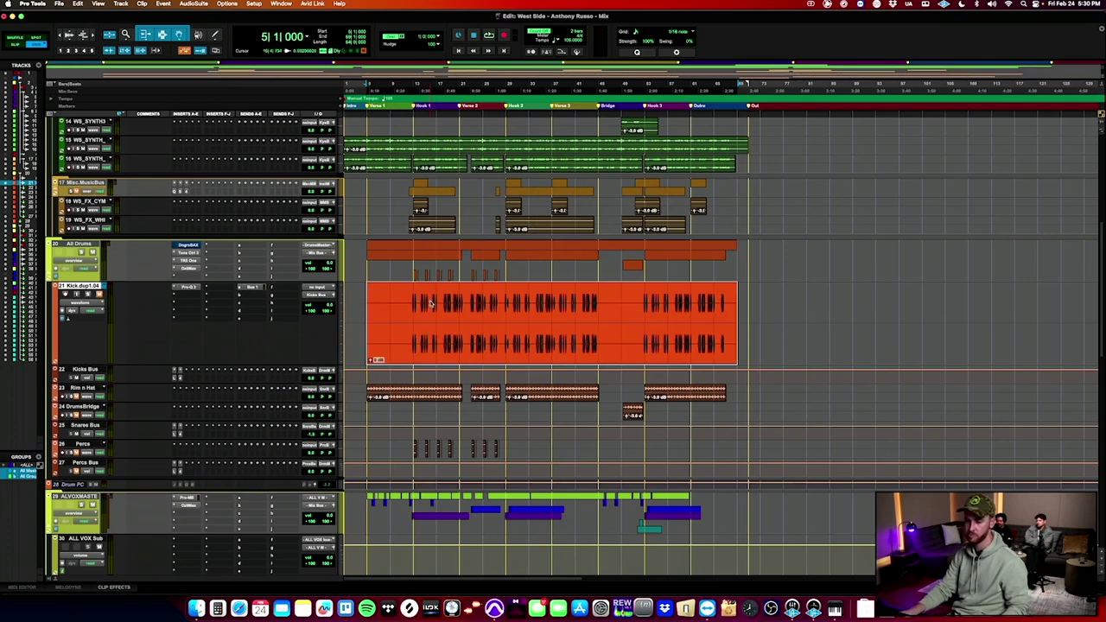
Play the song from just before Hook 1 and insert the BSProV3-StudioSession stereo plug-in on the consolidated kick track after Pro-Q 3.
click(403, 296)
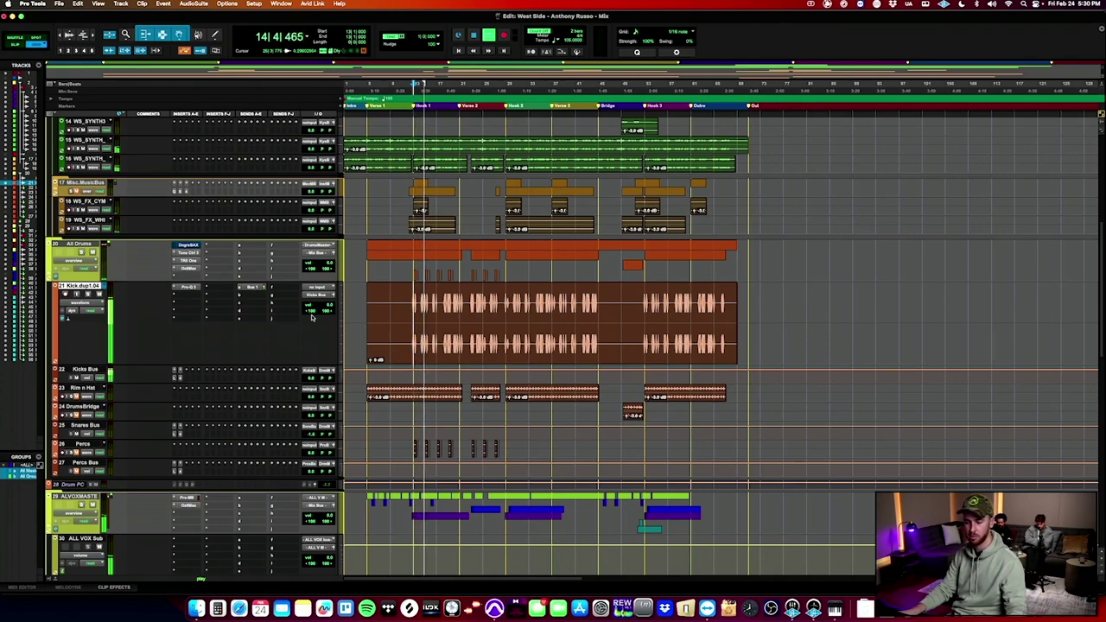
click(175, 288)
click(200, 265)
text(decap)
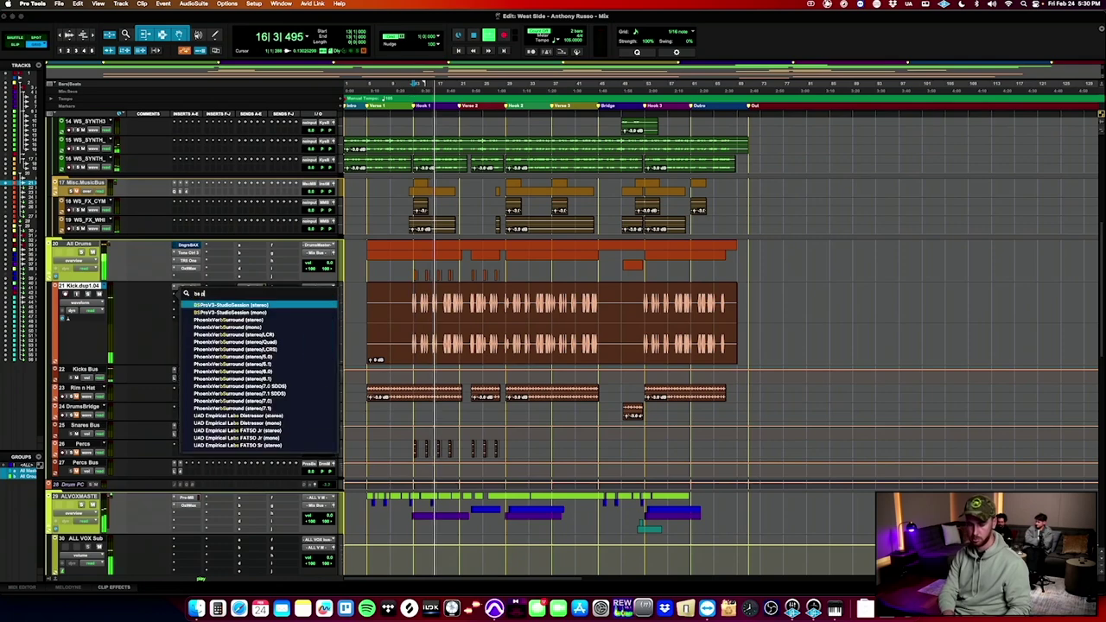
key(Return)
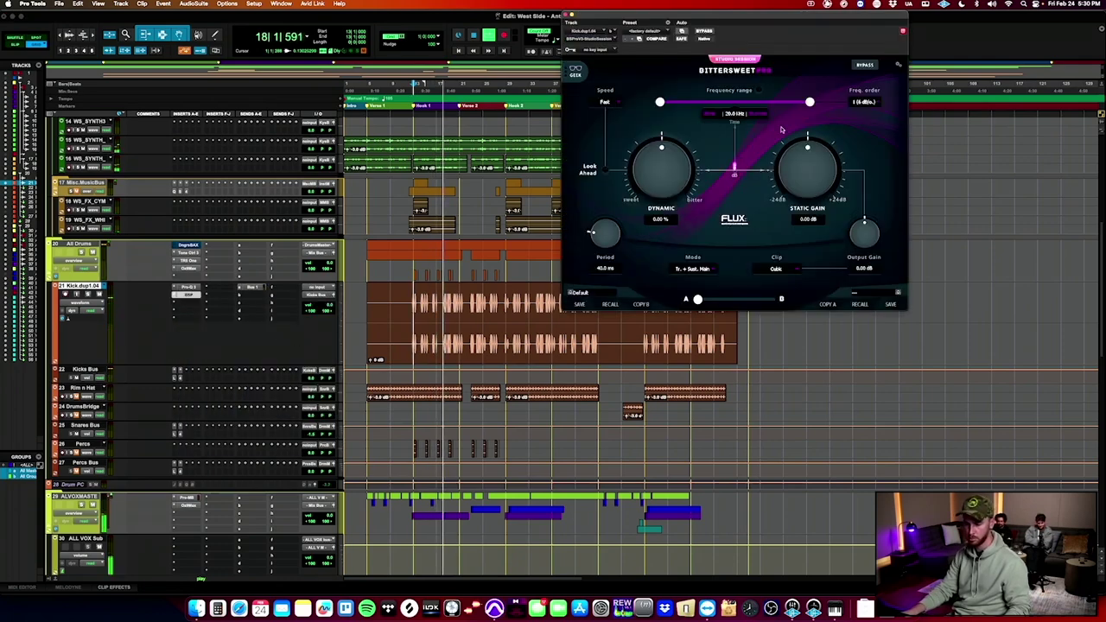
Load the Global Transient Add preset in BitterSweet Pro on the kick track.
click(582, 302)
click(766, 215)
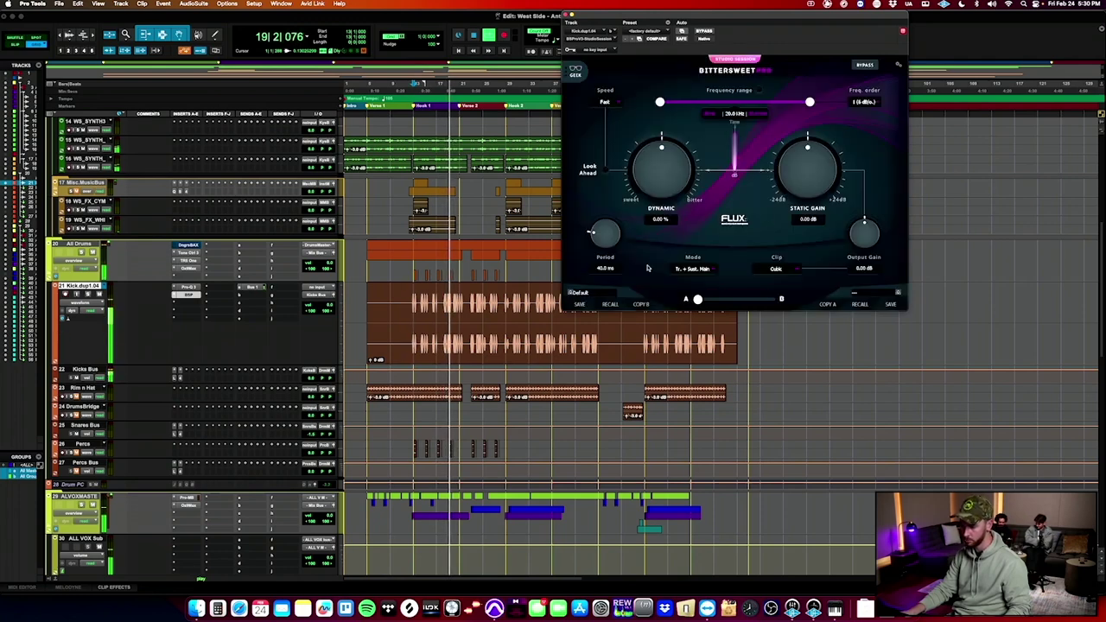
click(592, 293)
click(624, 106)
click(624, 105)
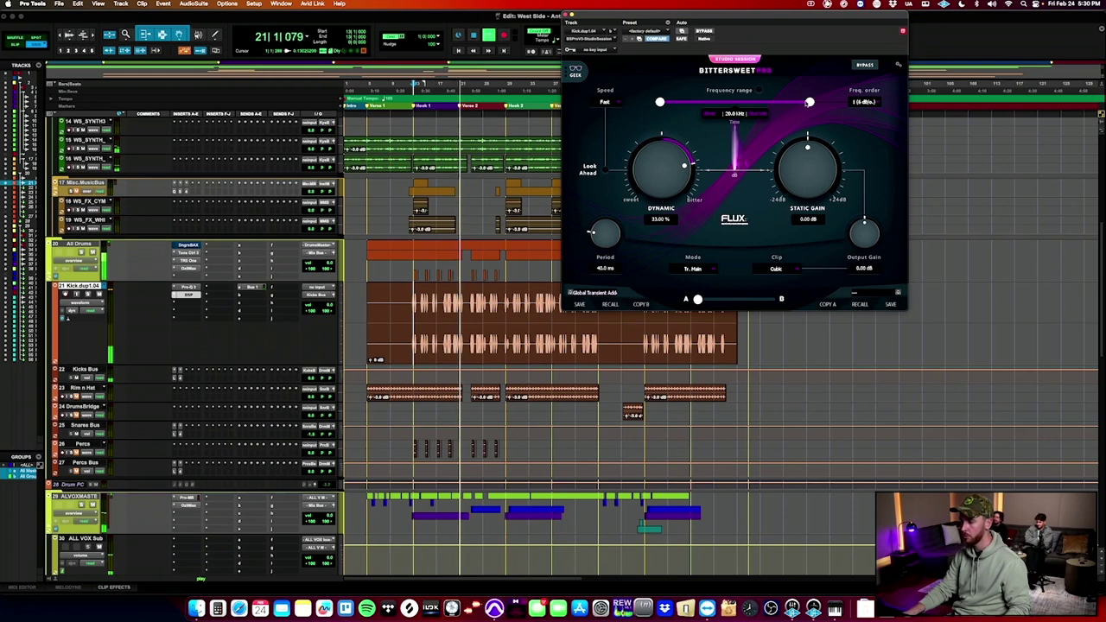
Limit BitterSweet Pro's frequency range to 175 Hz at the upper end, lower the static gain to about -1.4 dB, and set Dynamic to 34.31 %.
click(767, 102)
drag(765, 102, 708, 102)
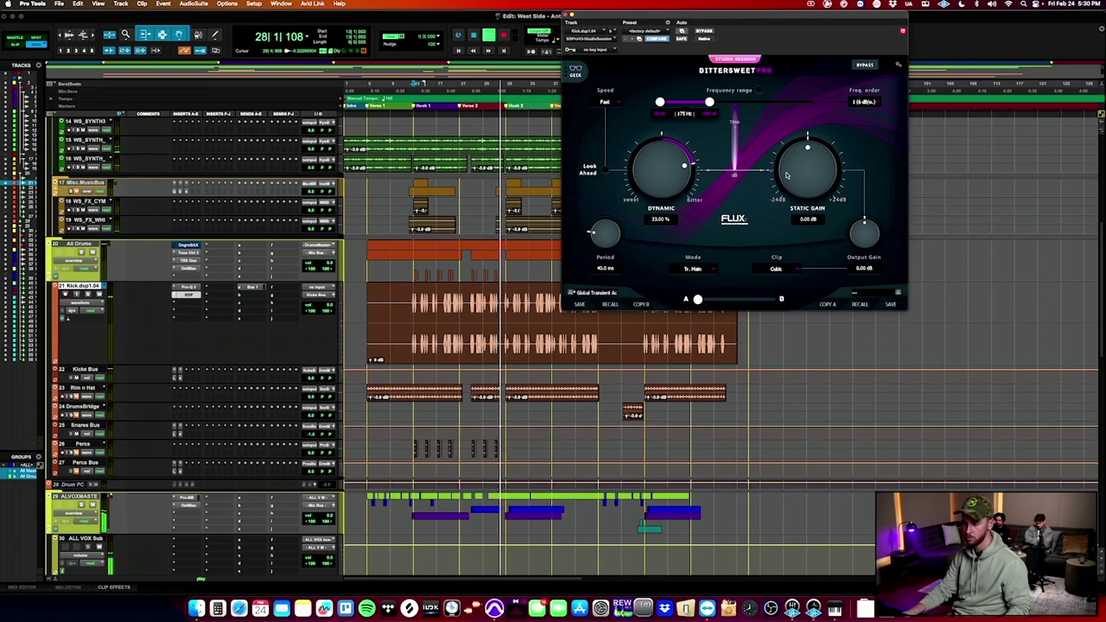
drag(786, 182, 787, 183)
scroll(665, 178, up, 1)
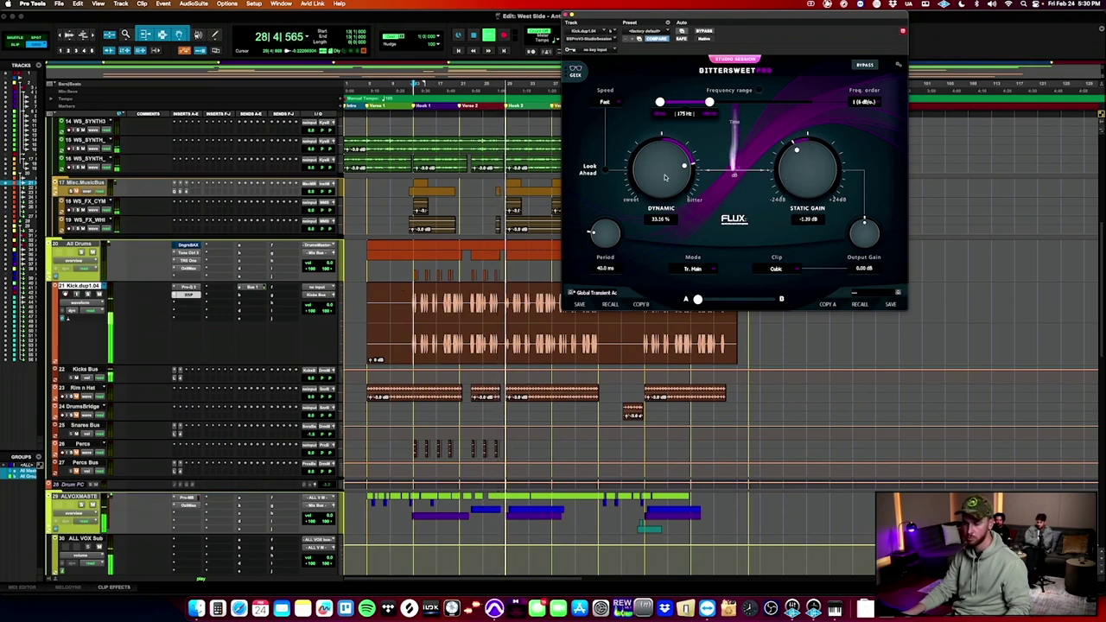
drag(664, 170, 665, 175)
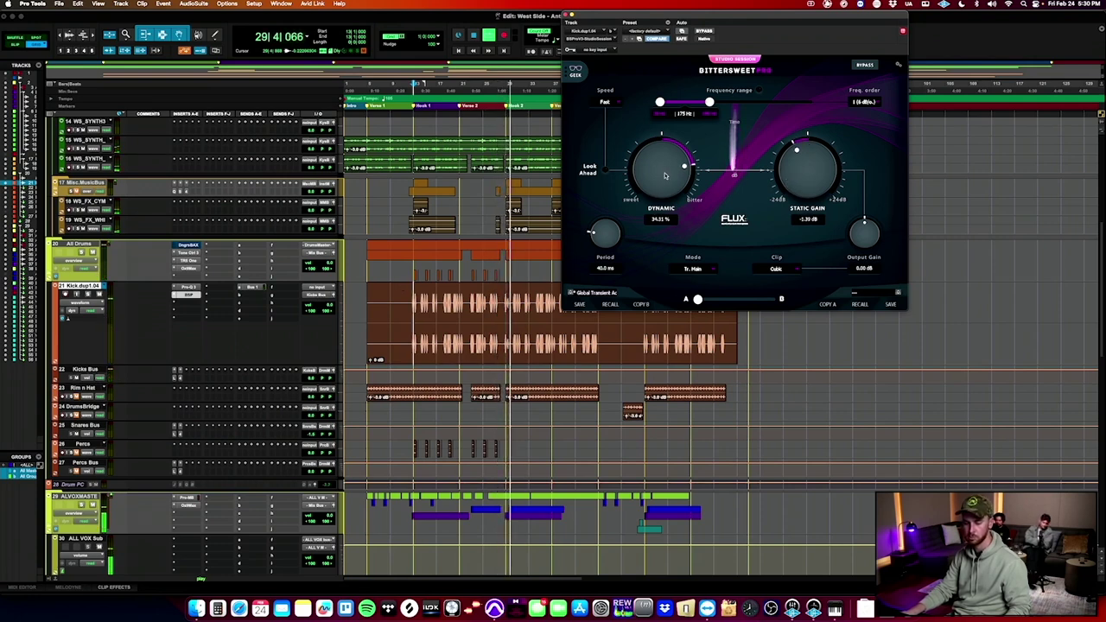
Replace the quieter kick just after the start of Hook 2 with a copy of the full-level kick preceding it.
click(512, 316)
key(t)
key(t)
key(t)
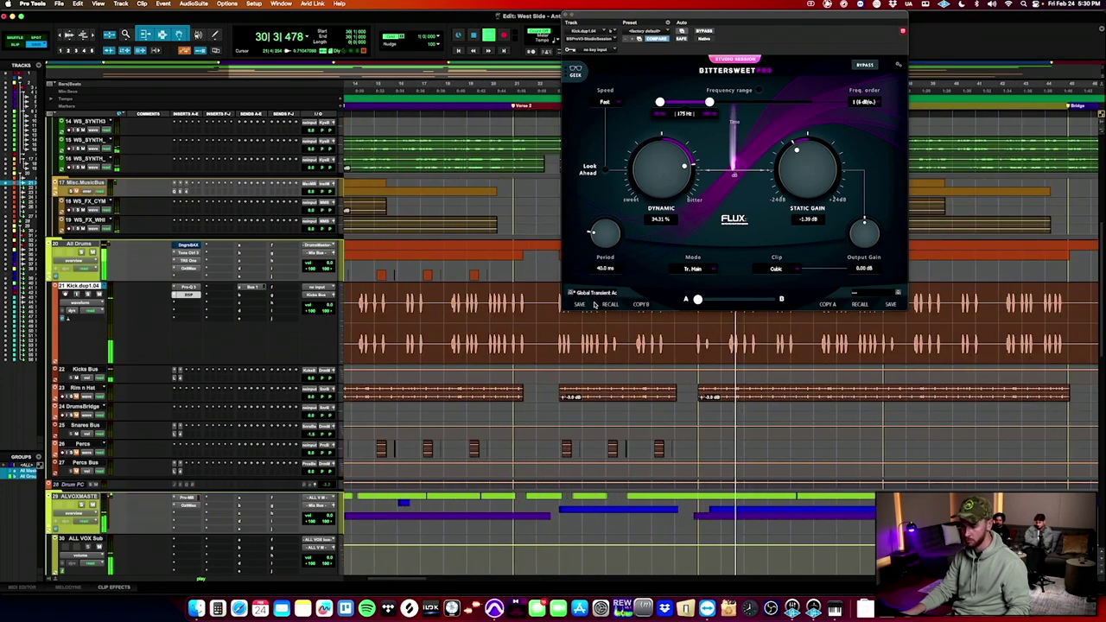
scroll(628, 349, up, 3)
key(super+bracketright)
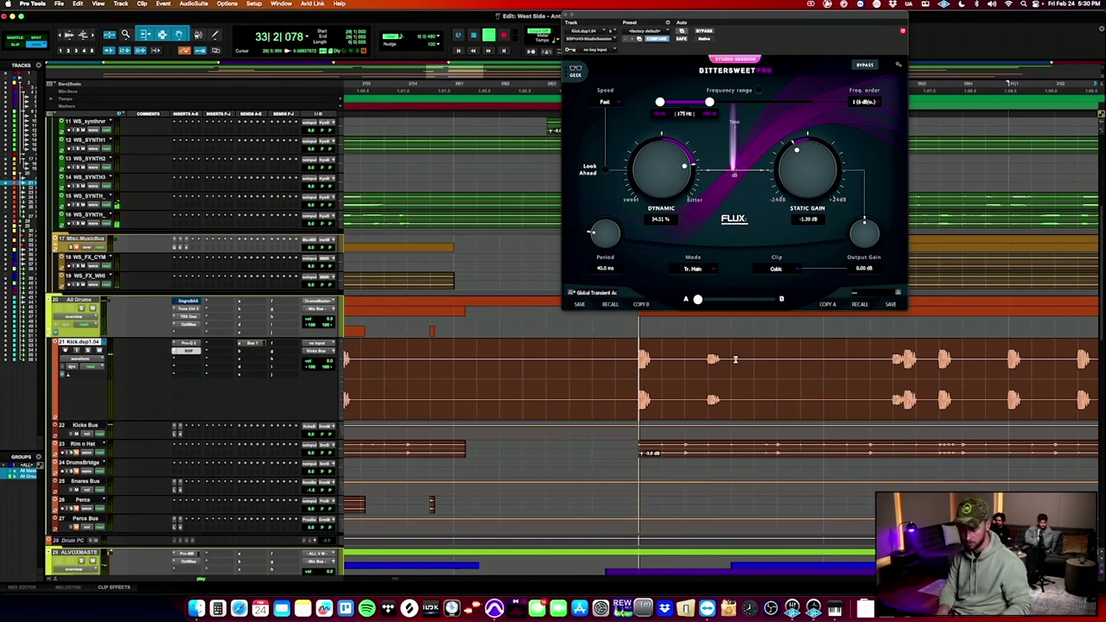
click(735, 360)
key(shift+Down)
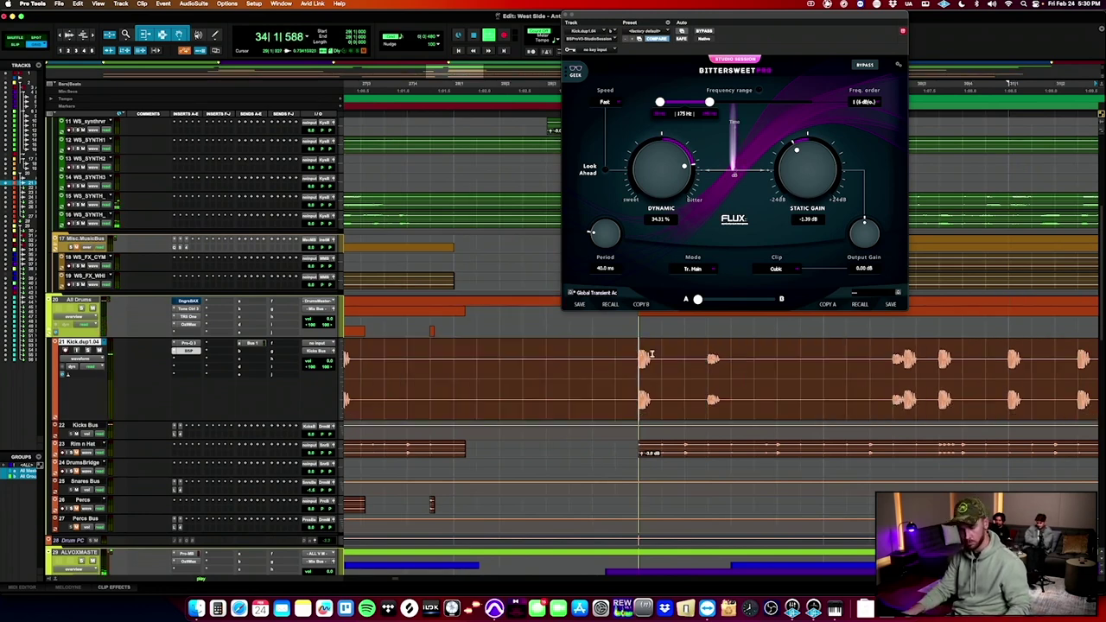
mouse_move(652, 355)
mouse_down()
mouse_move(686, 358)
mouse_move(669, 359)
mouse_up()
click(711, 355)
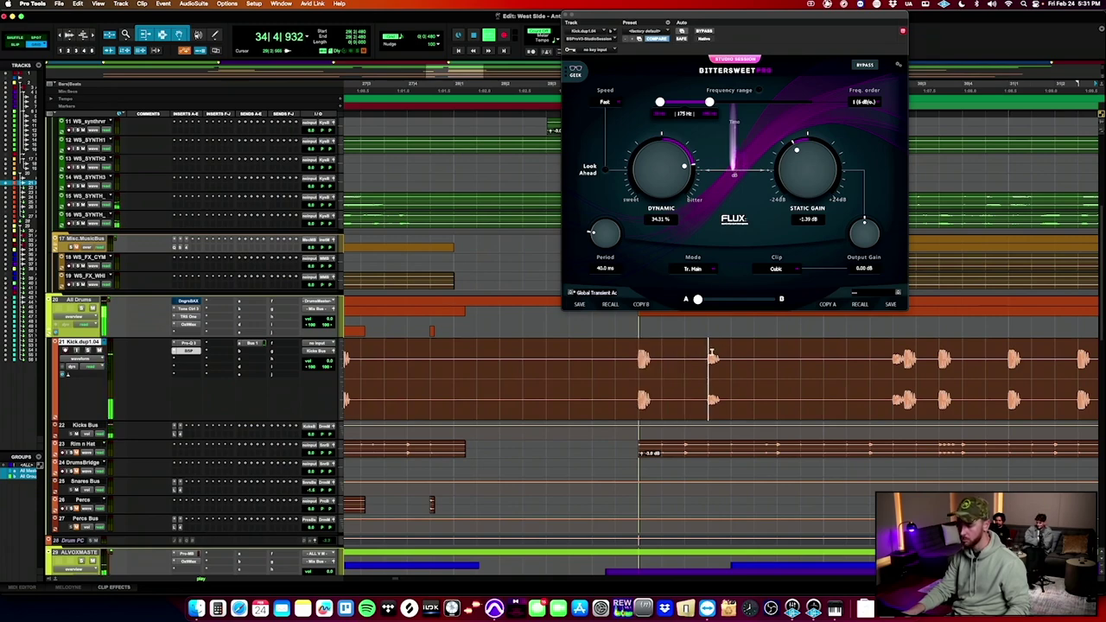
key(super+v)
Paste the full-level kick over the quieter one just after the start of Verse 3, and select all clips on the kick track.
key(r)
key(r)
key(r)
key(r)
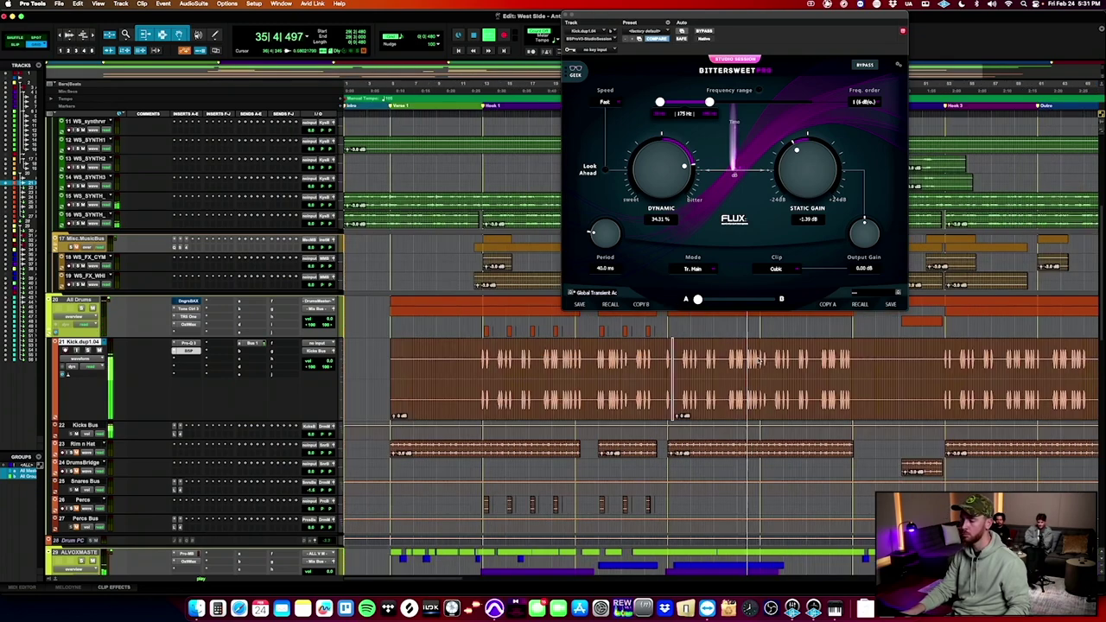
key(t)
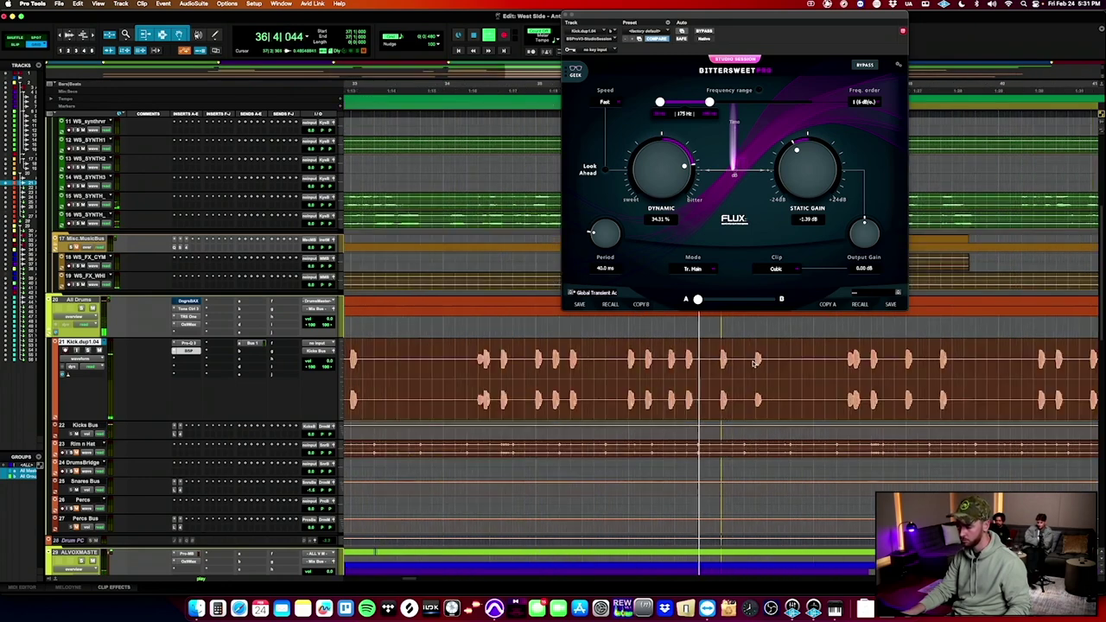
click(797, 358)
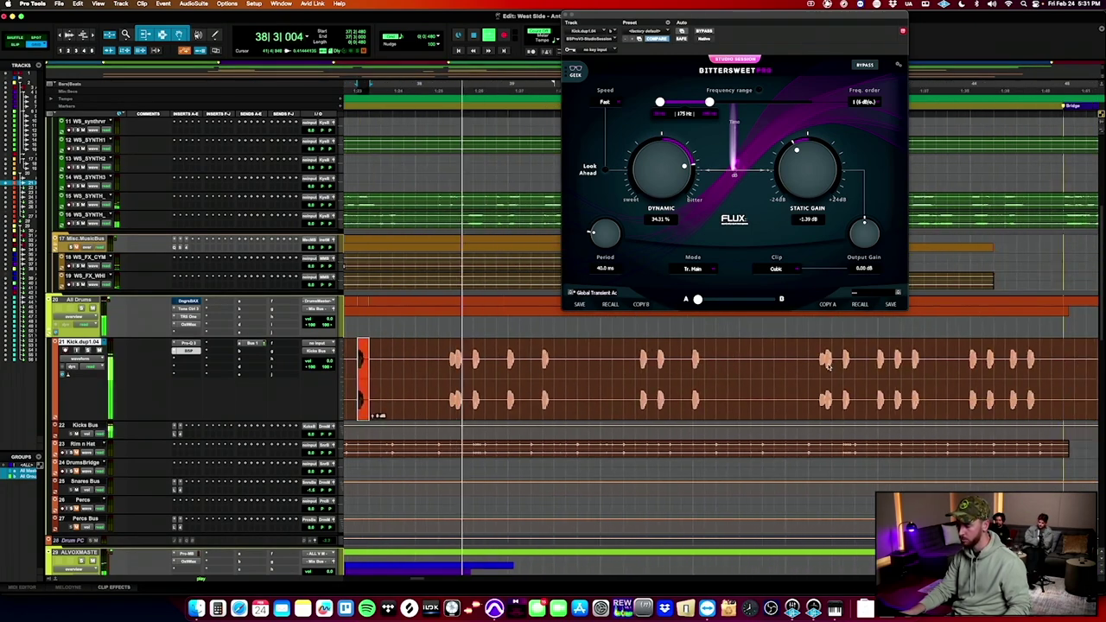
key(r)
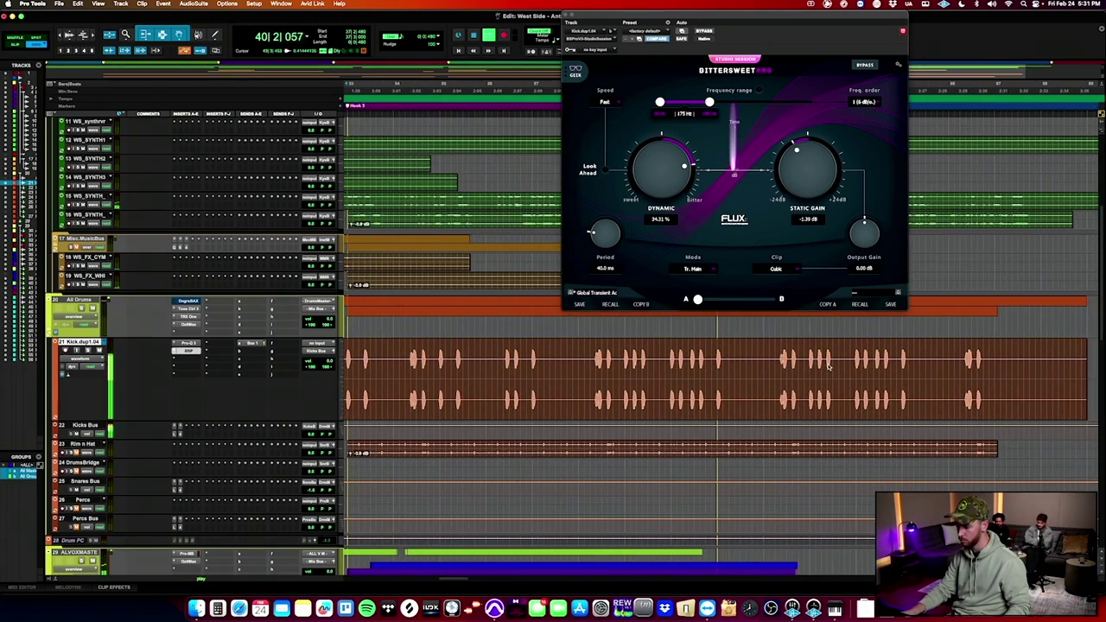
key(r)
key(r)
triple_click(597, 349)
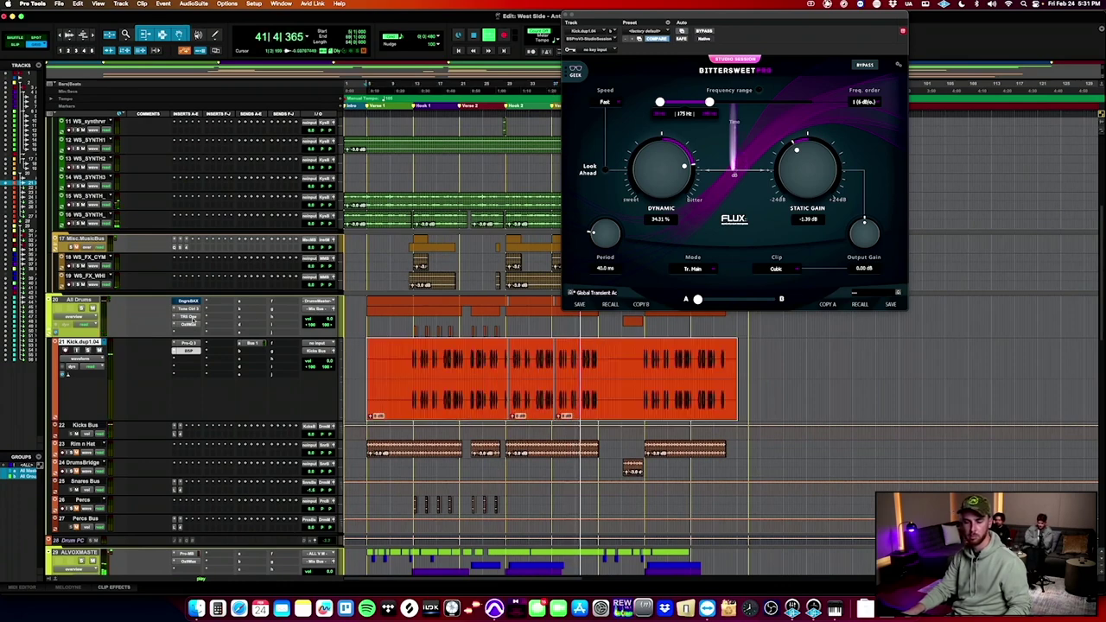
Replay from Hook 1 while reviewing T-RackS One on All Drums, and Metric AB and Ozone 9 Maximizer on the master output.
click(189, 319)
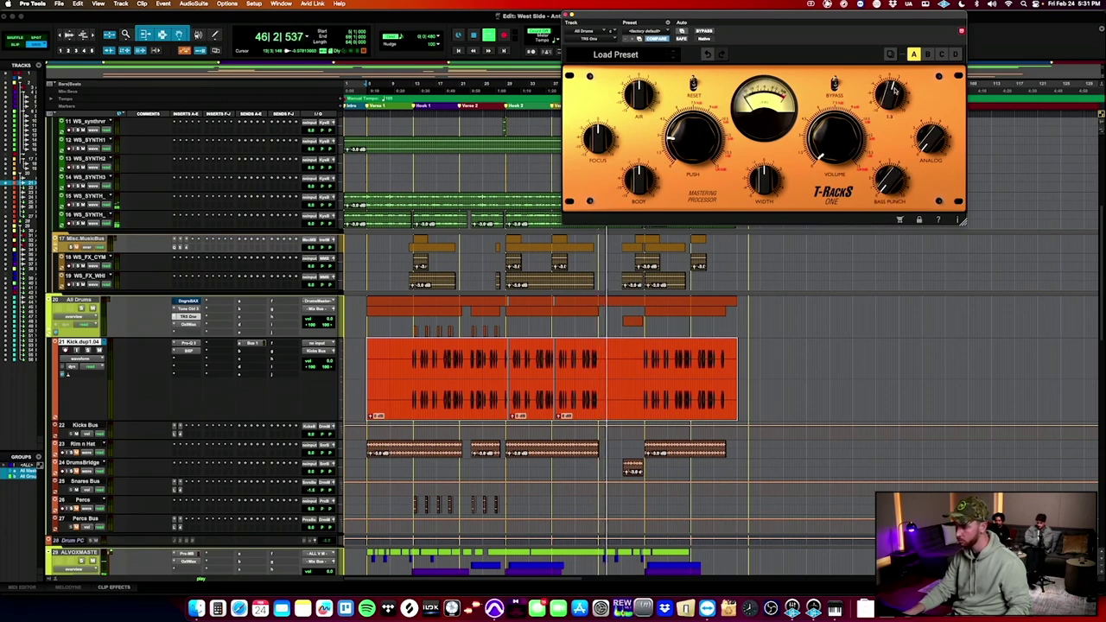
click(413, 352)
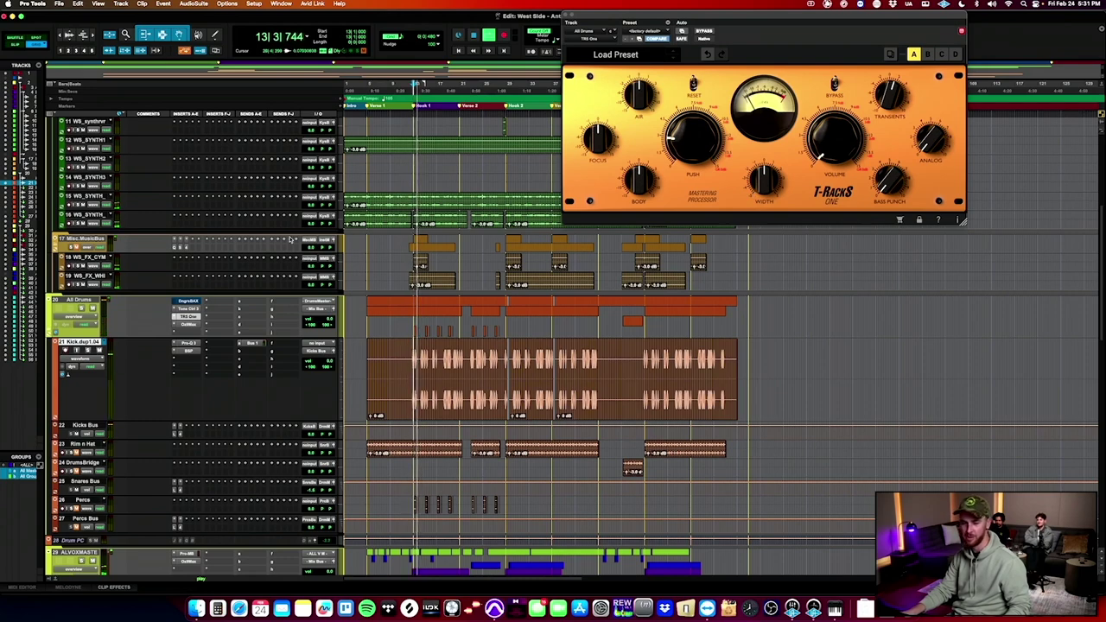
click(192, 316)
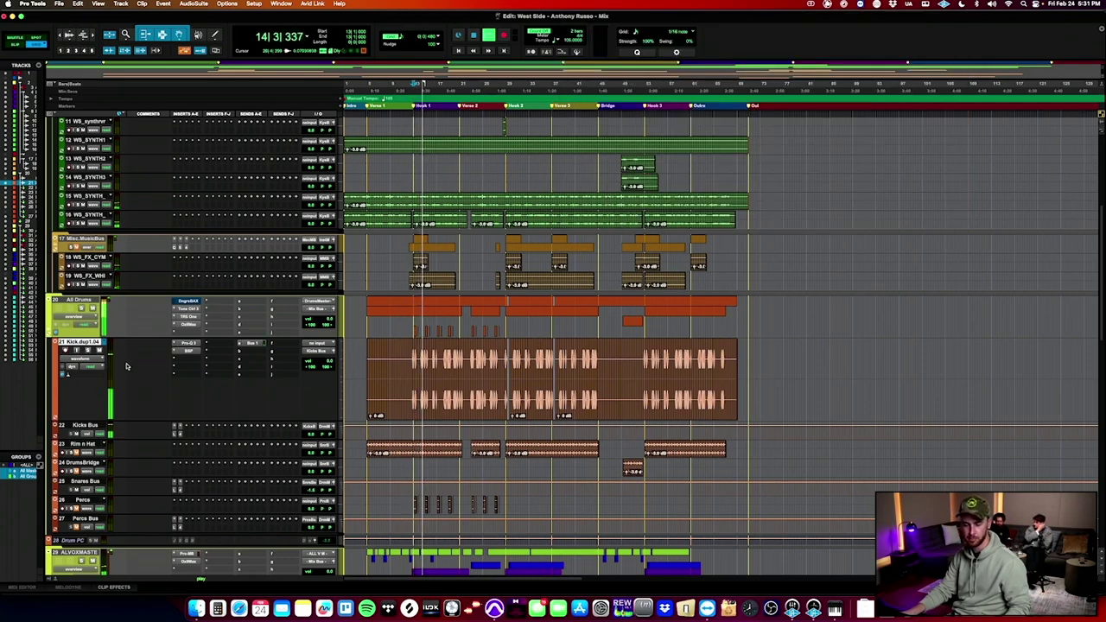
scroll(95, 352, up, 5)
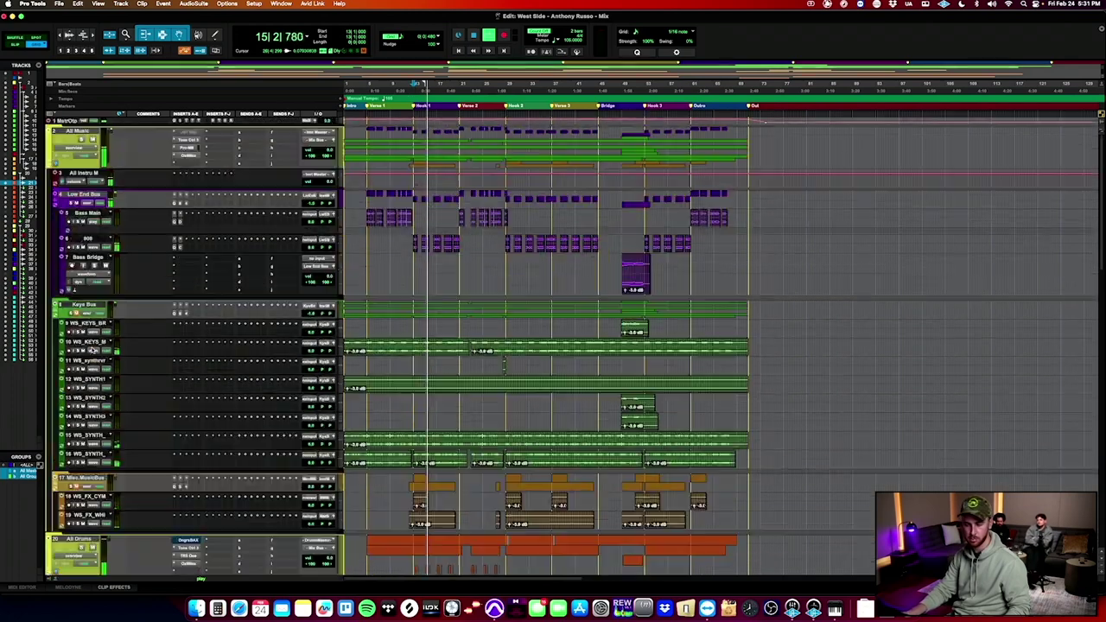
click(231, 122)
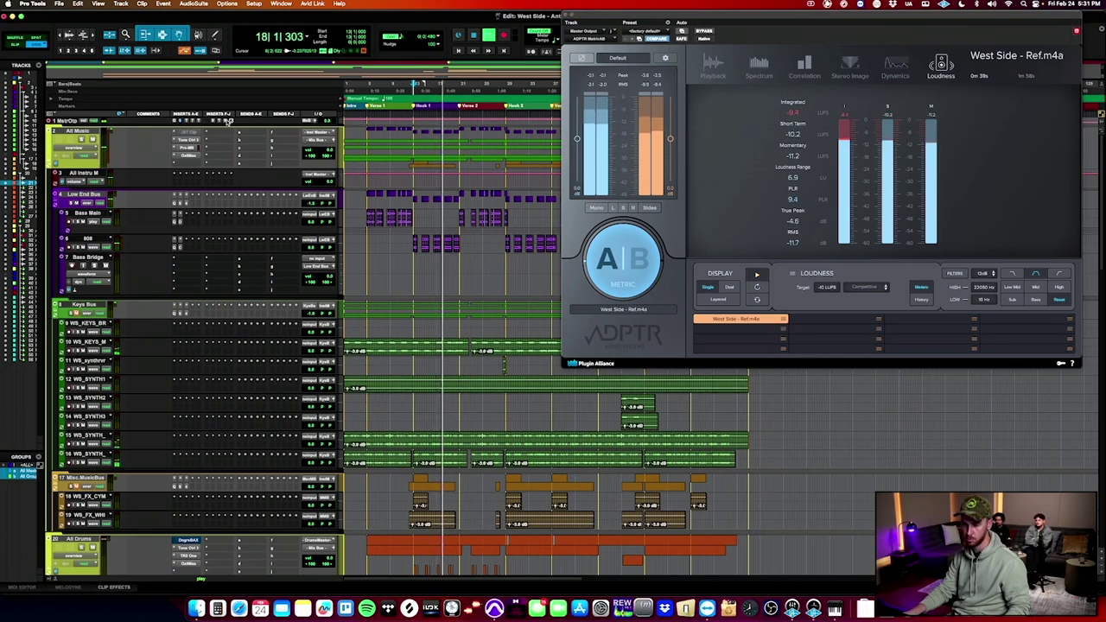
click(227, 130)
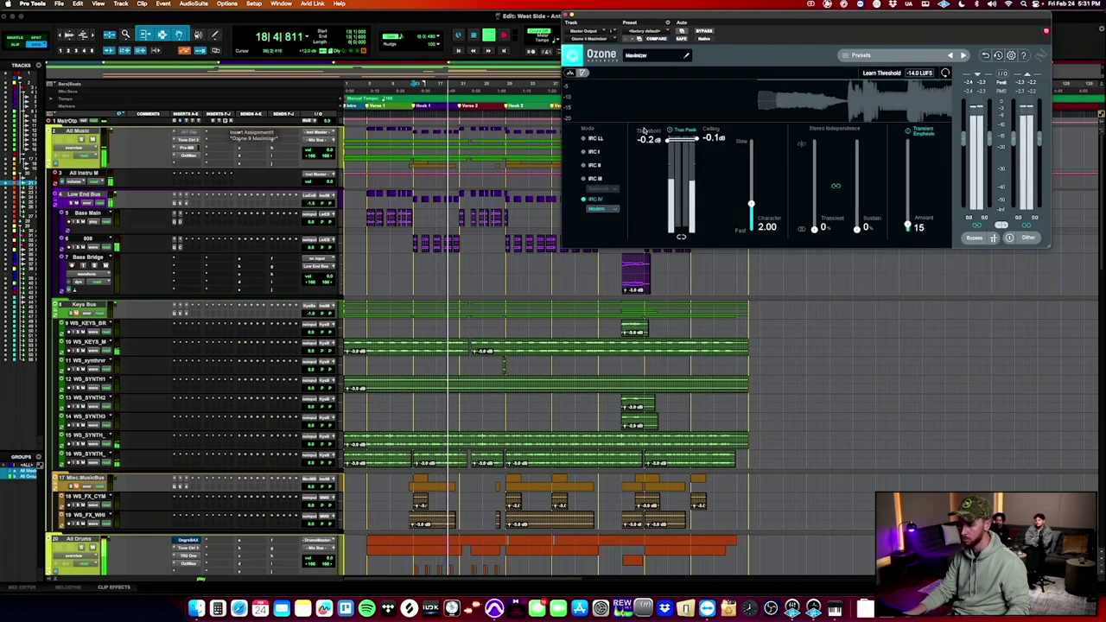
click(232, 121)
click(231, 121)
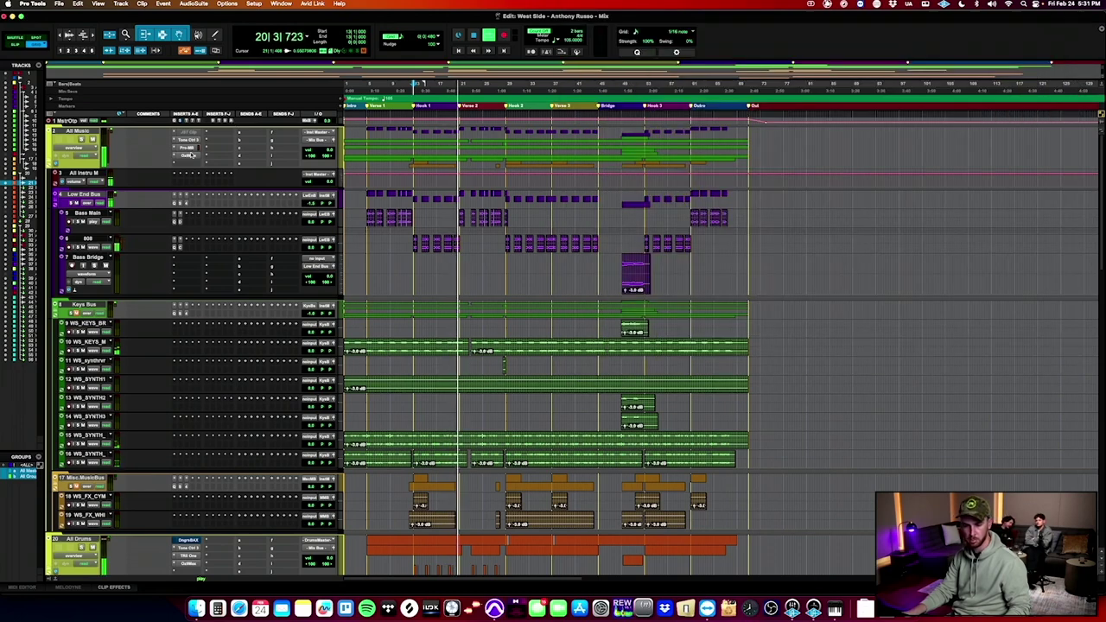
Reduce the kick track's height and insert a stereo Neutron 4 Transient Shaper on it after BitterSweet Pro.
scroll(148, 335, down, 2)
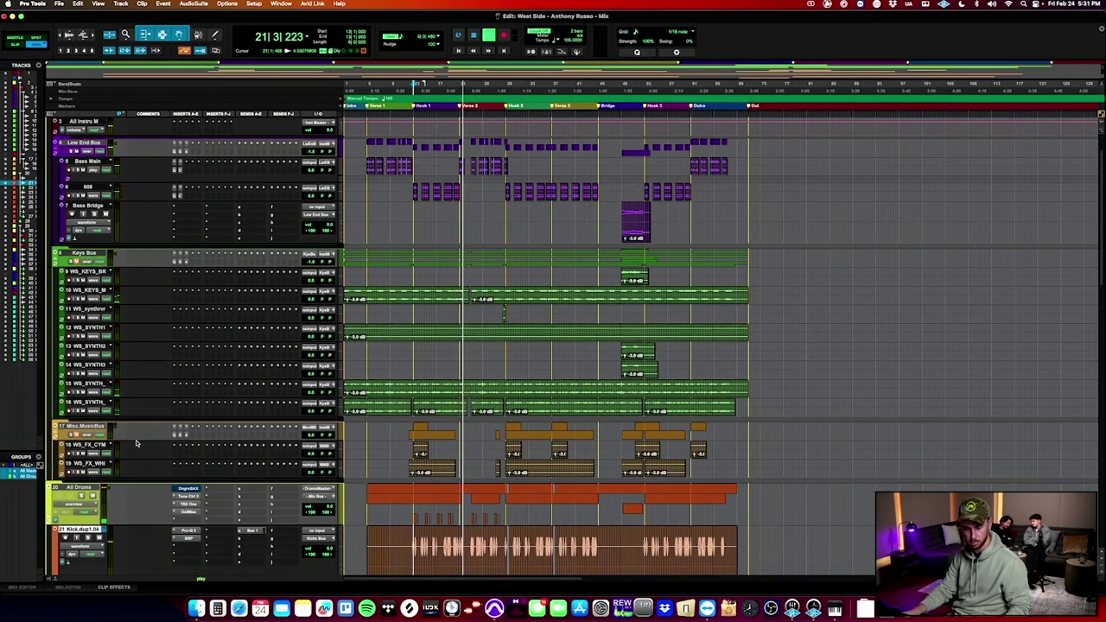
scroll(167, 444, down, 5)
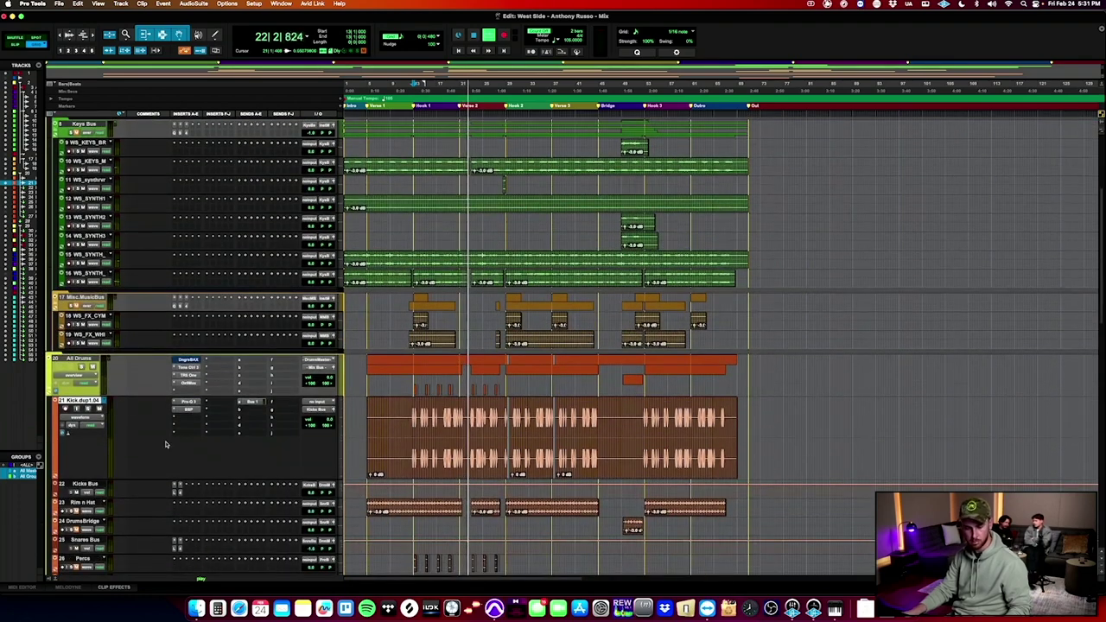
key(ctrl+Down)
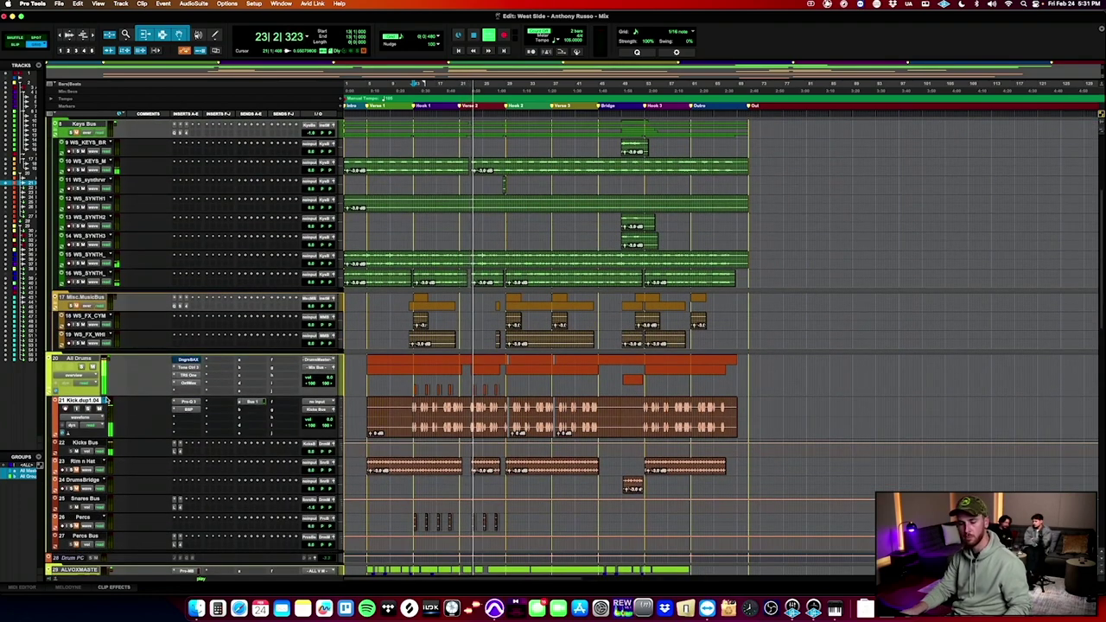
click(182, 413)
mouse_move(208, 418)
mouse_move(277, 418)
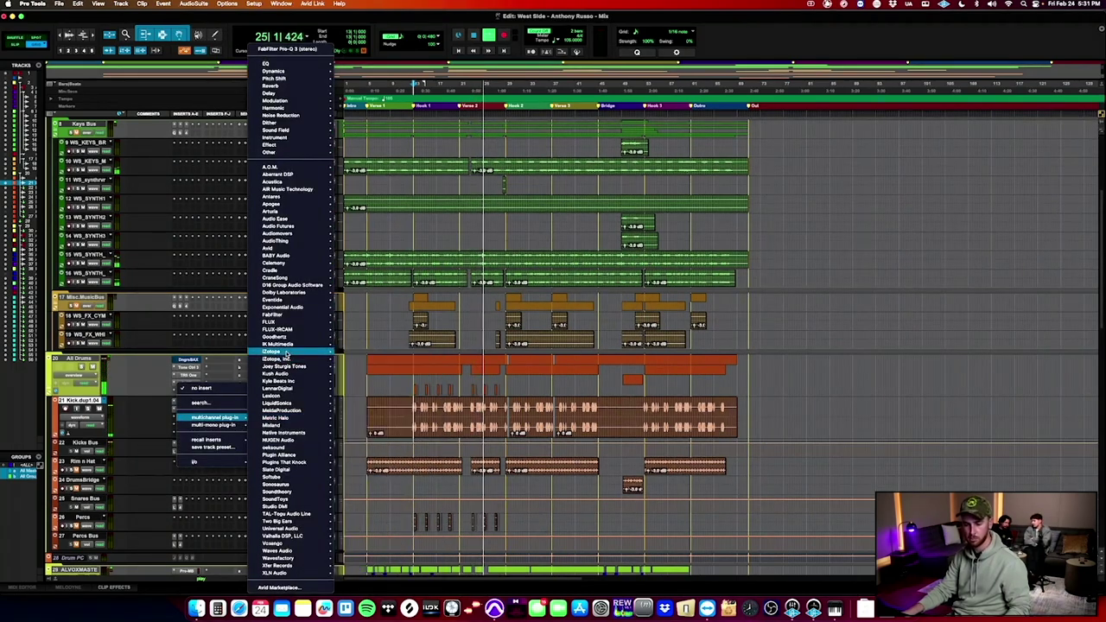
mouse_move(285, 352)
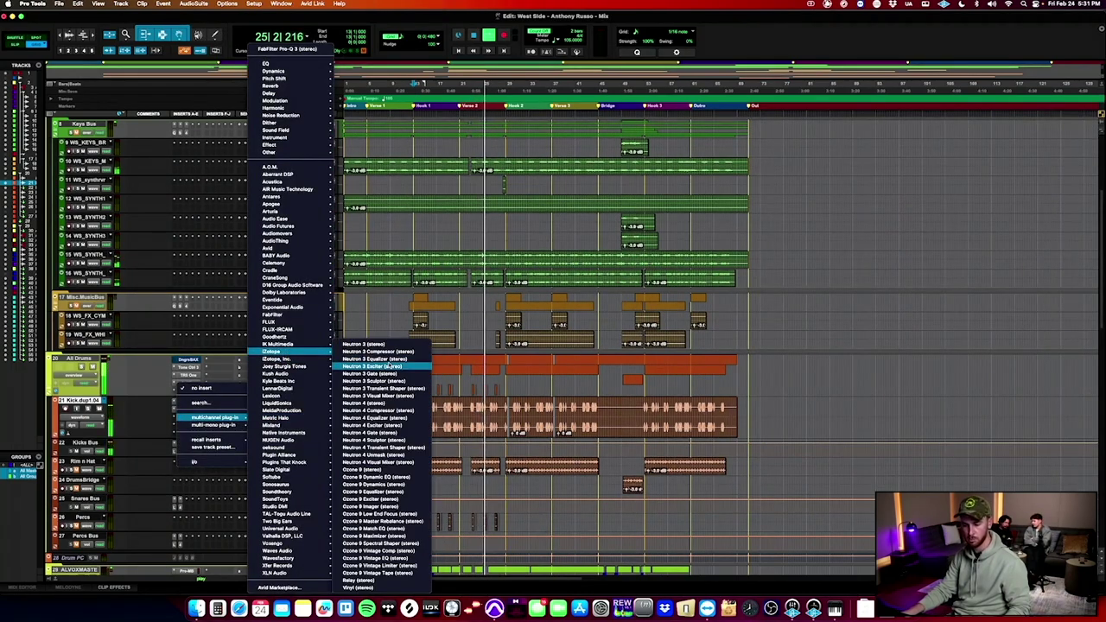
click(396, 449)
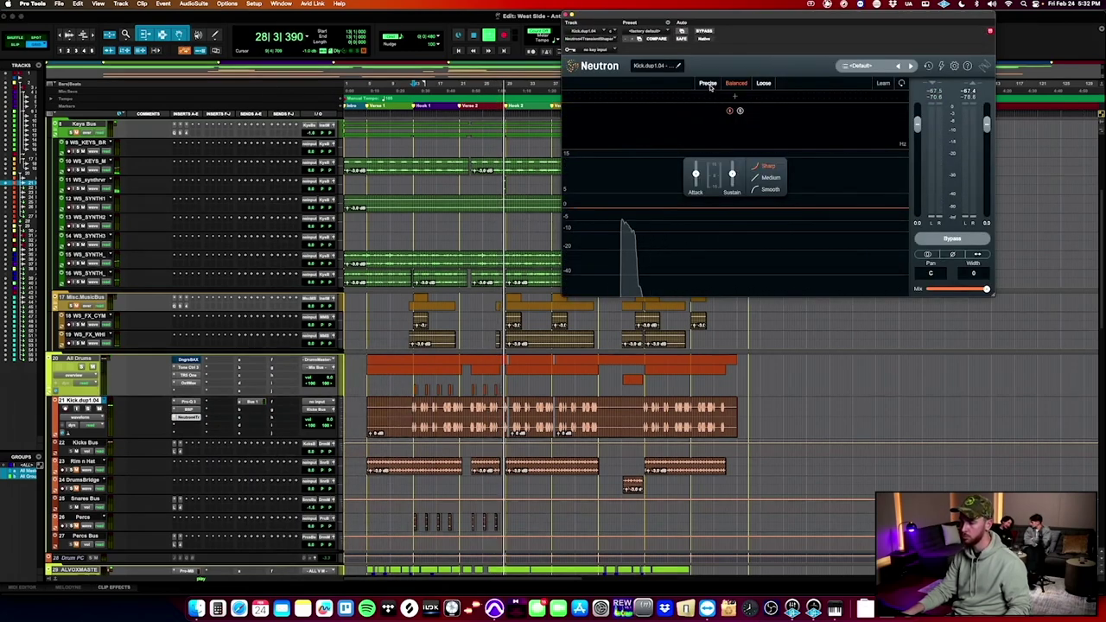
Set the transient shaper to Precise, divide it into three bands with the first crossover at about 255 Hz, and lower the middle band's sustain.
click(668, 97)
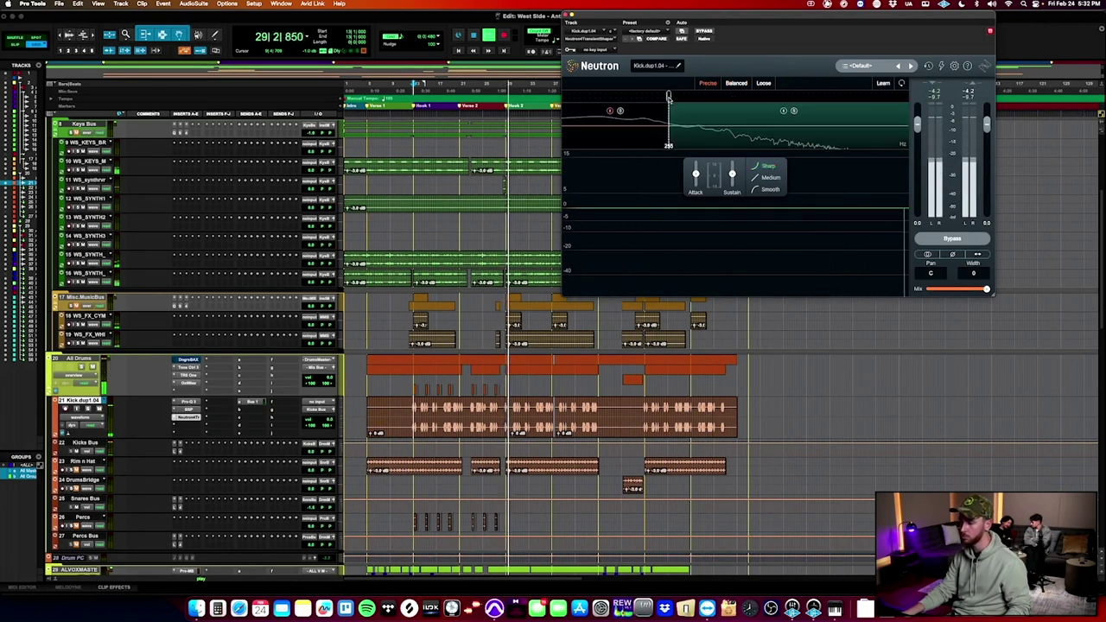
click(759, 96)
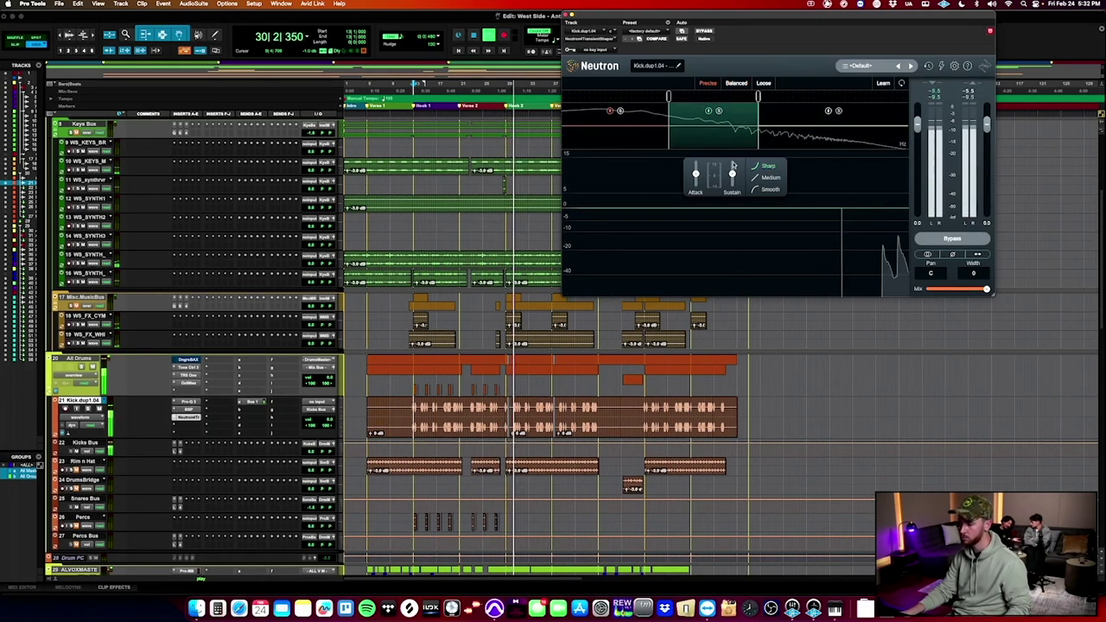
drag(733, 174, 735, 199)
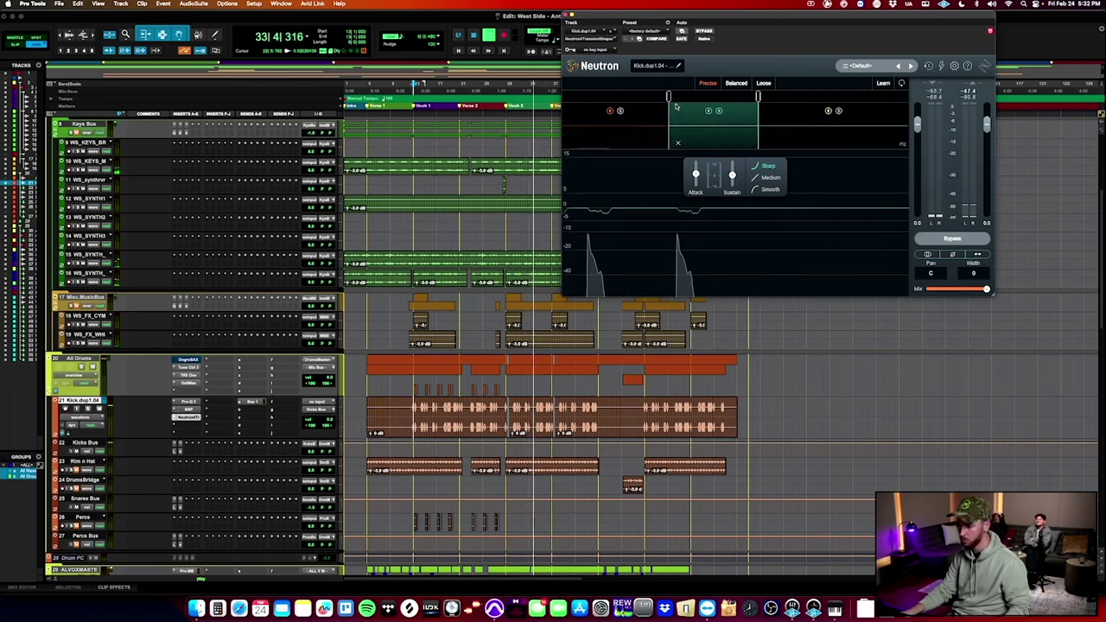
Refine the middle band with a slightly higher lower crossover, reduced sustain and the Medium contour, and close the transient shaper.
drag(669, 96, 676, 98)
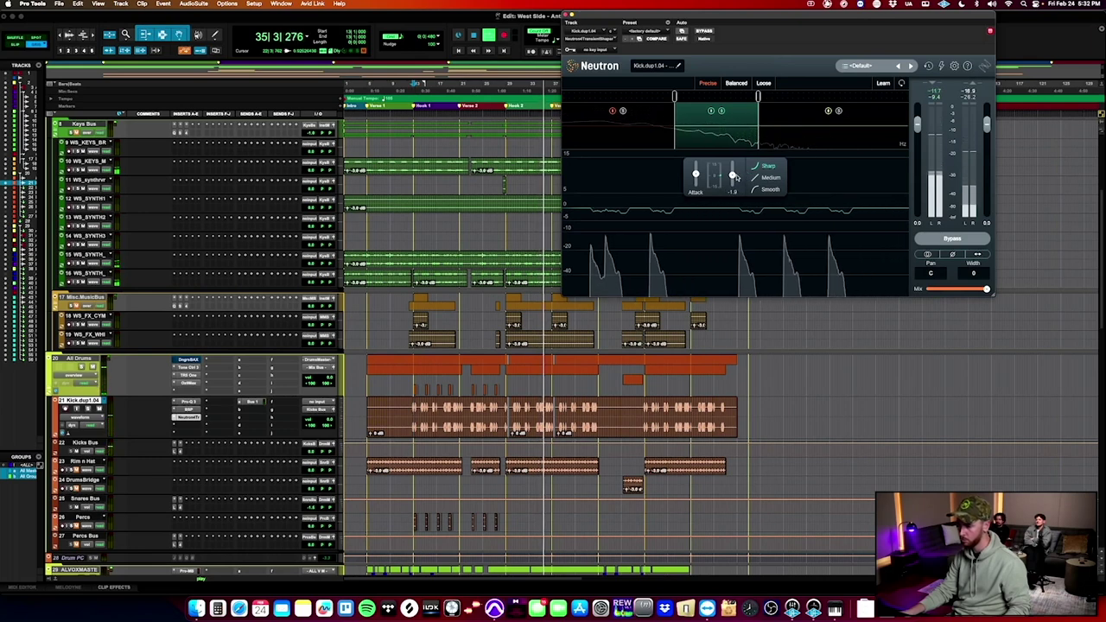
drag(734, 176, 733, 182)
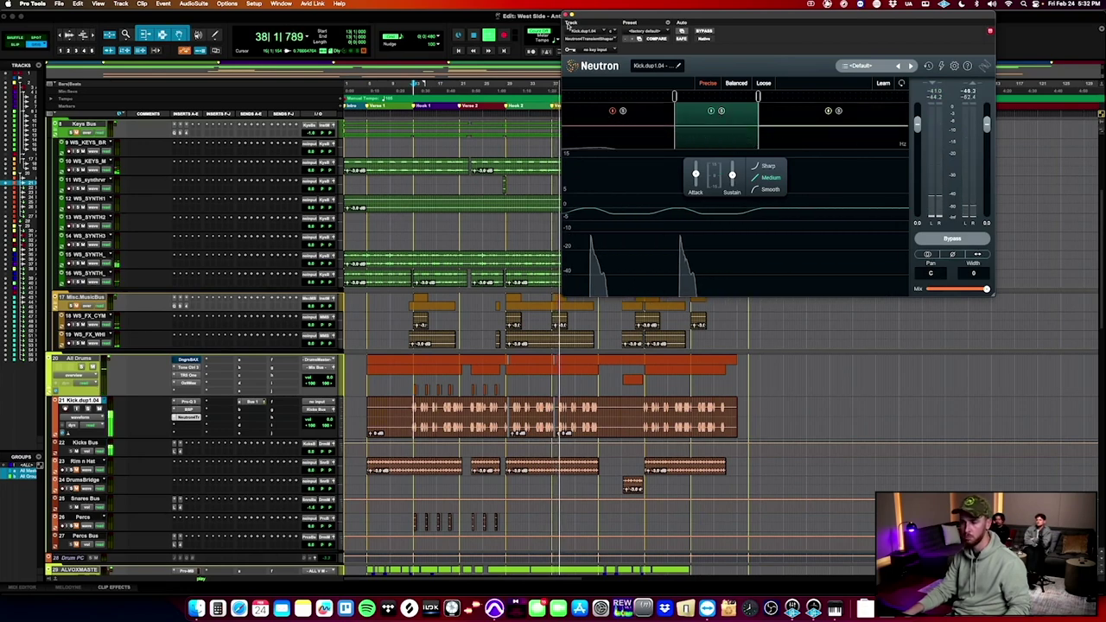
click(569, 16)
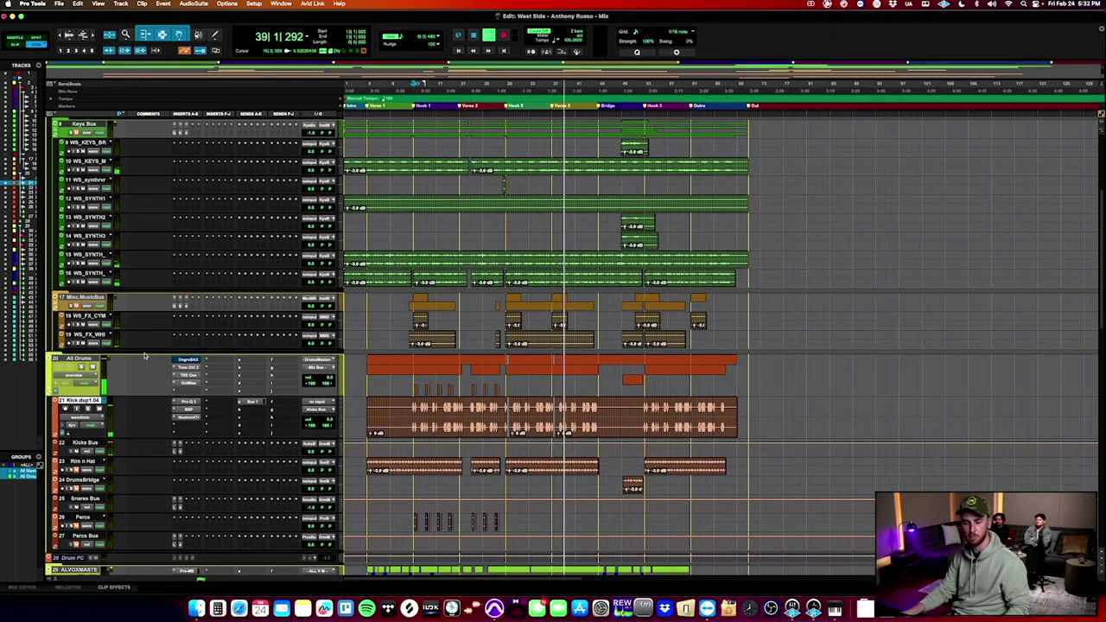
Check the Neutron 4 equalizer and the Lo-Fi settings on the Kicks Bus.
scroll(137, 352, up, 3)
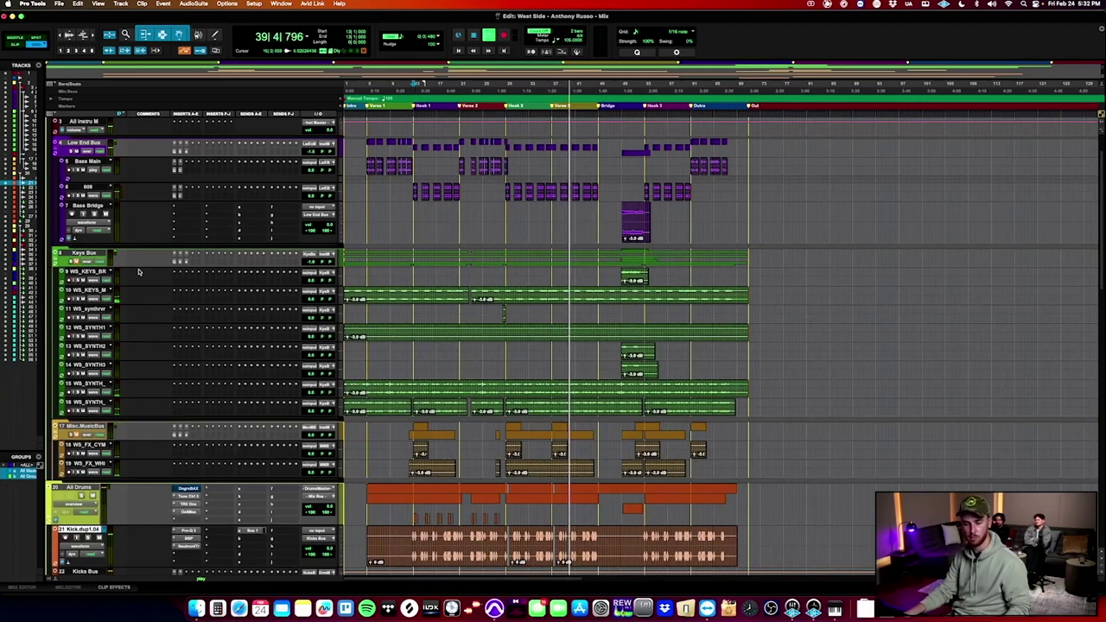
scroll(138, 272, down, 1)
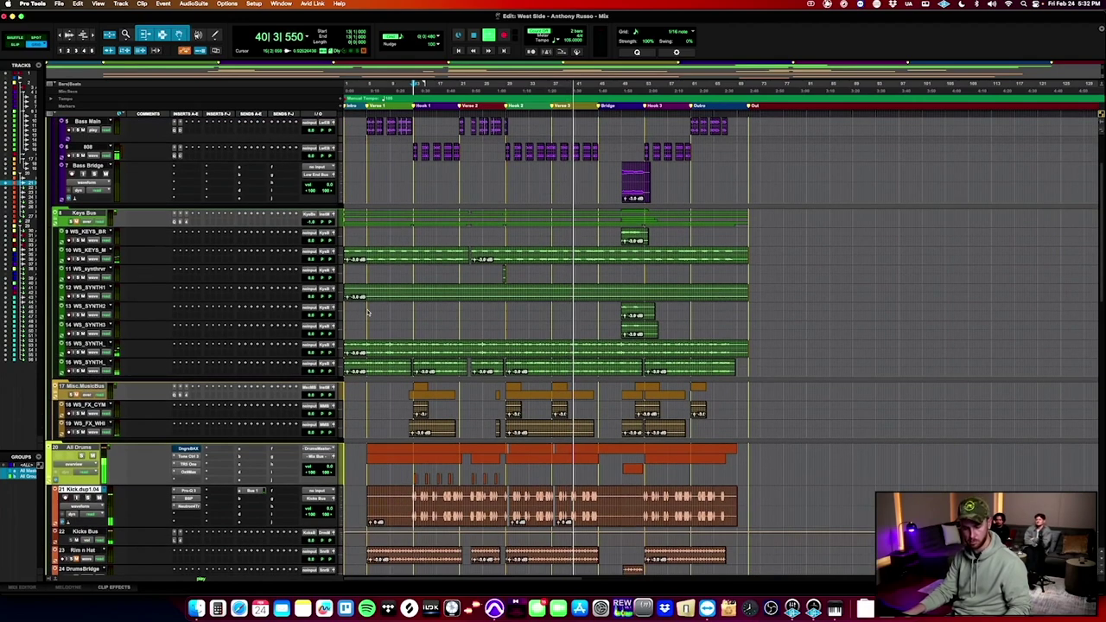
click(177, 536)
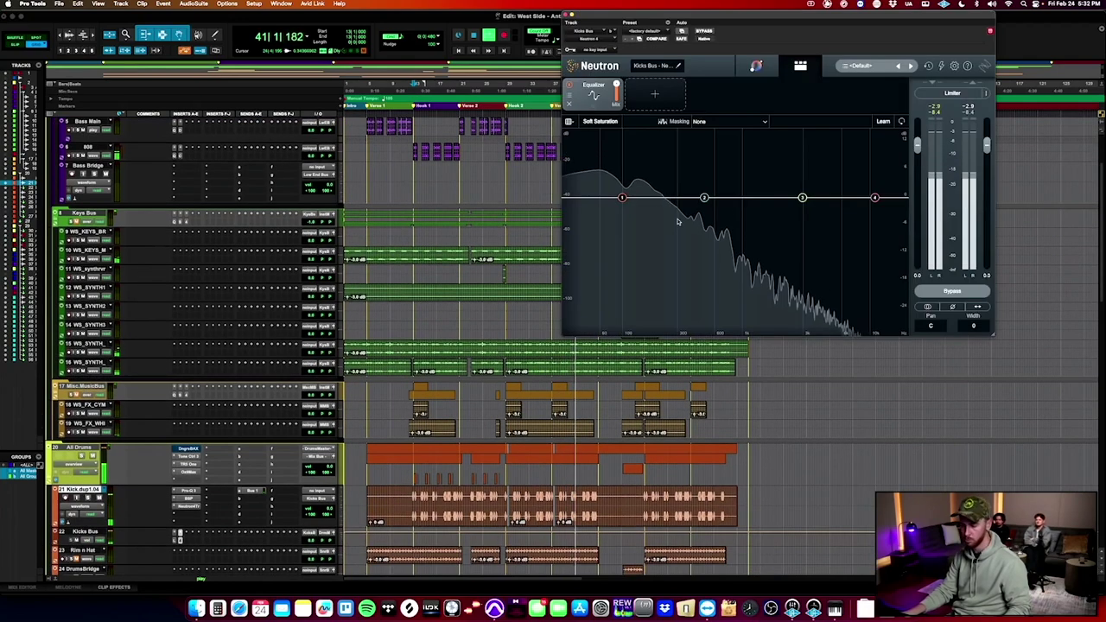
click(176, 541)
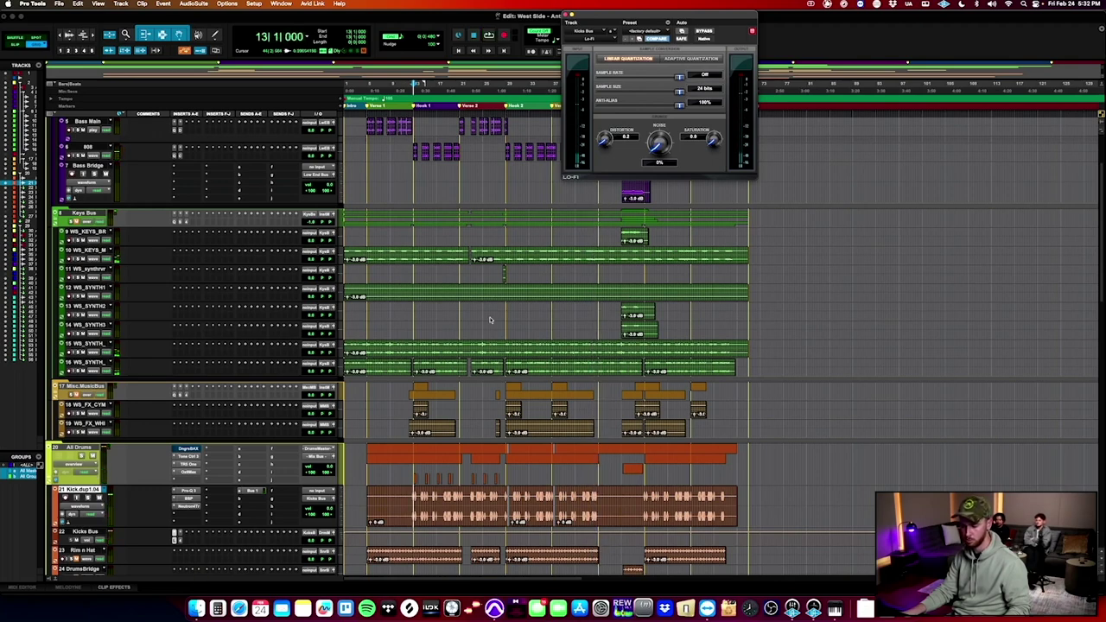
Play the song from the start of Hook 1 and enlarge the Rim n Hat track's height.
key(space)
scroll(139, 300, down, 15)
scroll(139, 300, up, 3)
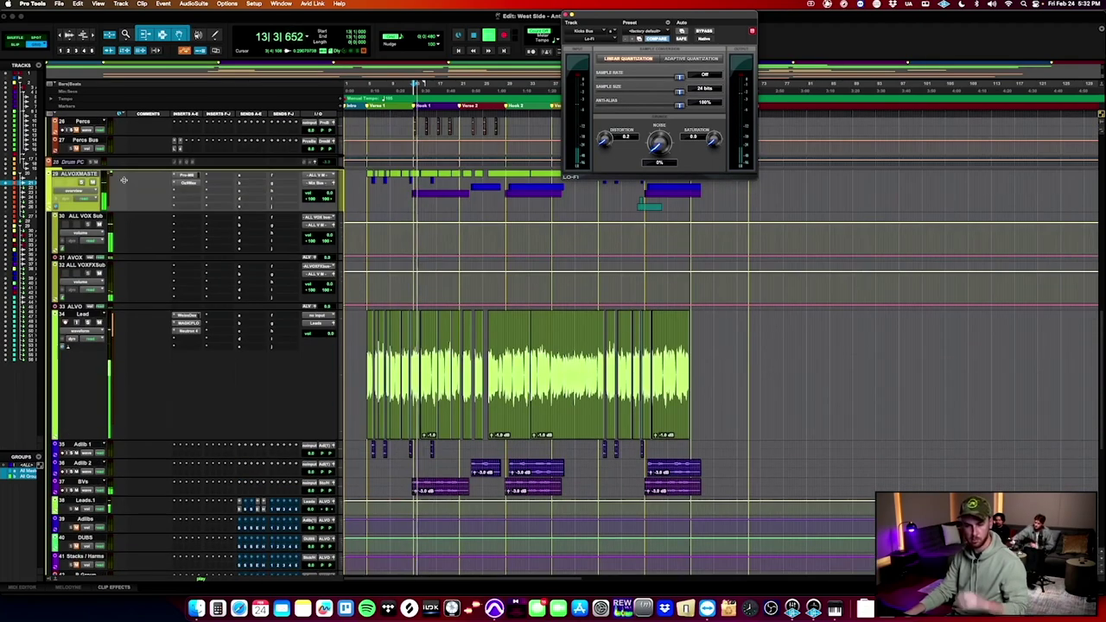
scroll(123, 180, up, 5)
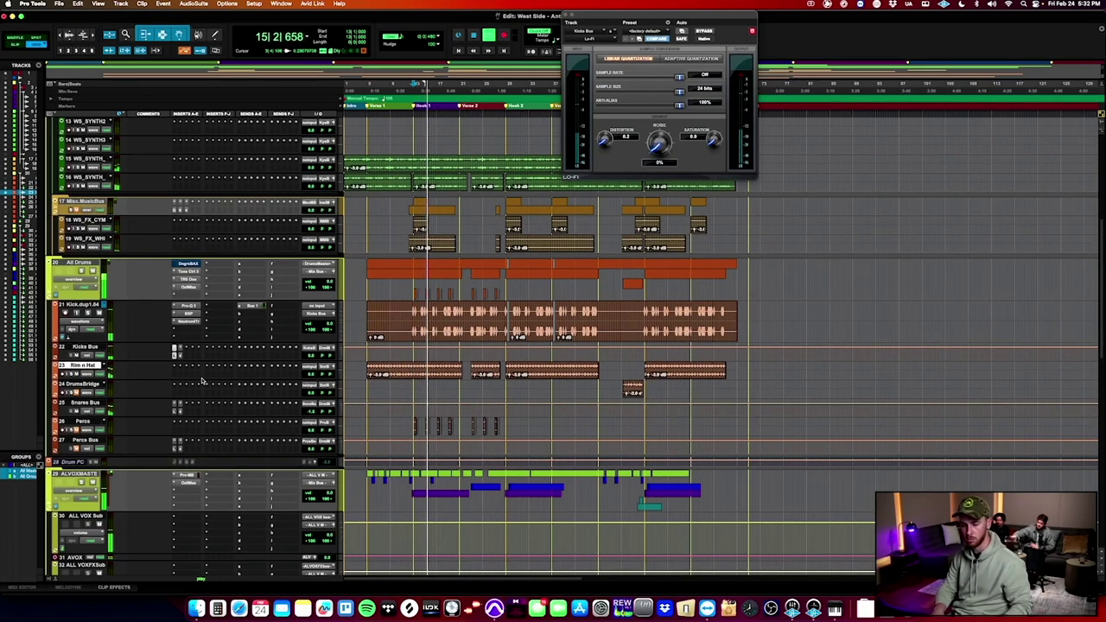
key(ctrl+Up)
key(ctrl+Up)
key(ctrl+Up)
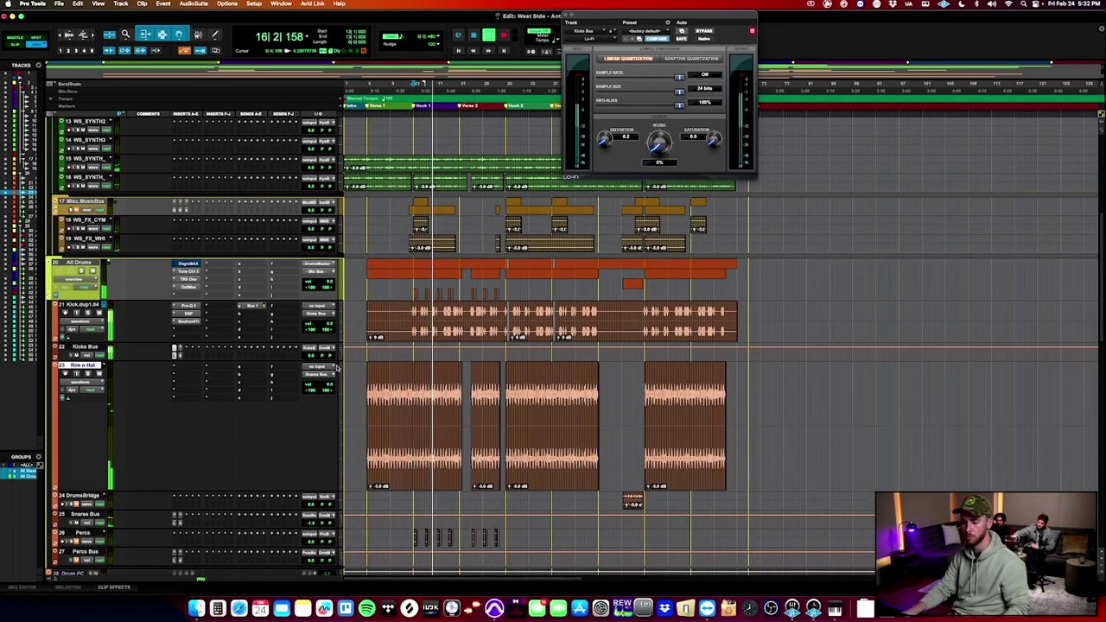
Zoom in on the Rim n Hat waveform around the start of Hook 1 and close the Kicks Bus Lo-Fi.
key(t)
key(t)
key(t)
key(super+bracketright)
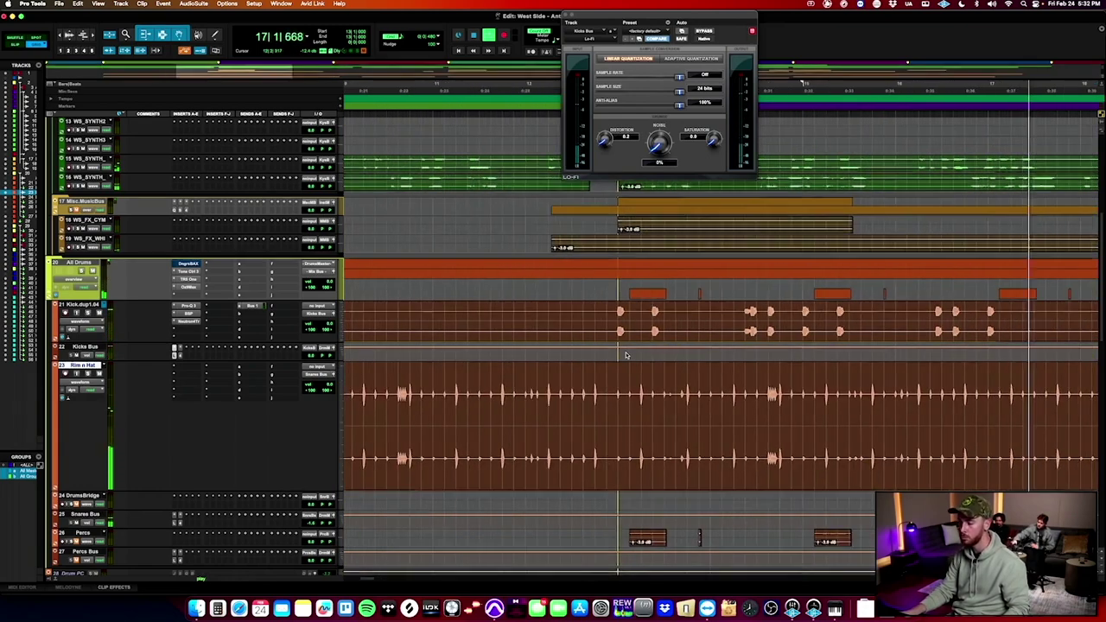
click(175, 348)
In the Lead track's Neutron 4, shift the Exciter's high-band character towards Retro, bypass the Exciter and close the plug-in.
scroll(515, 421, down, 15)
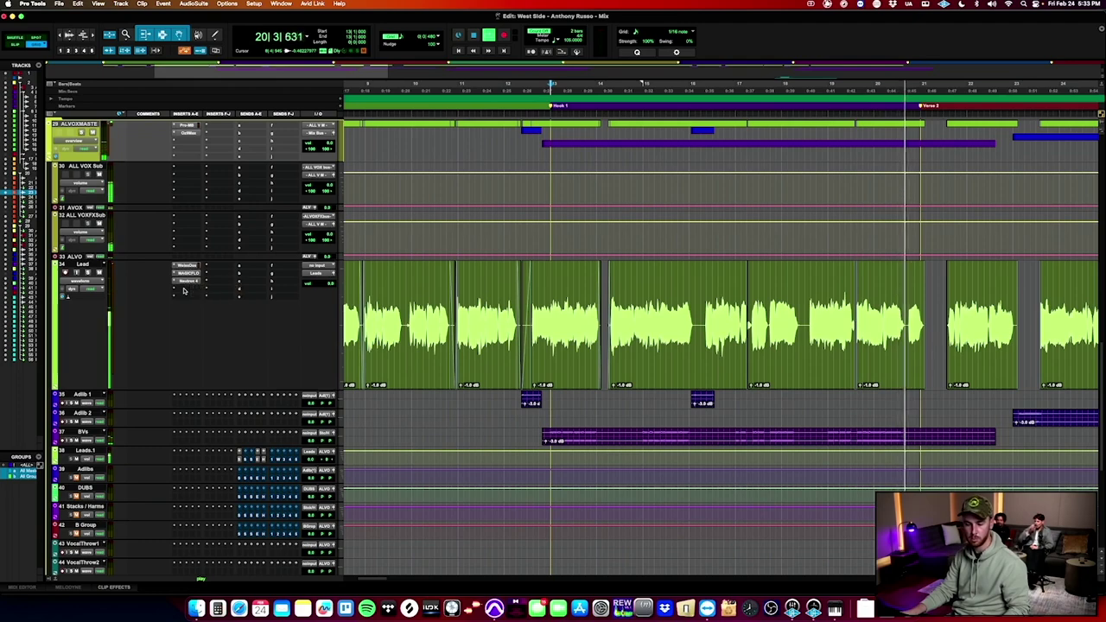
click(191, 282)
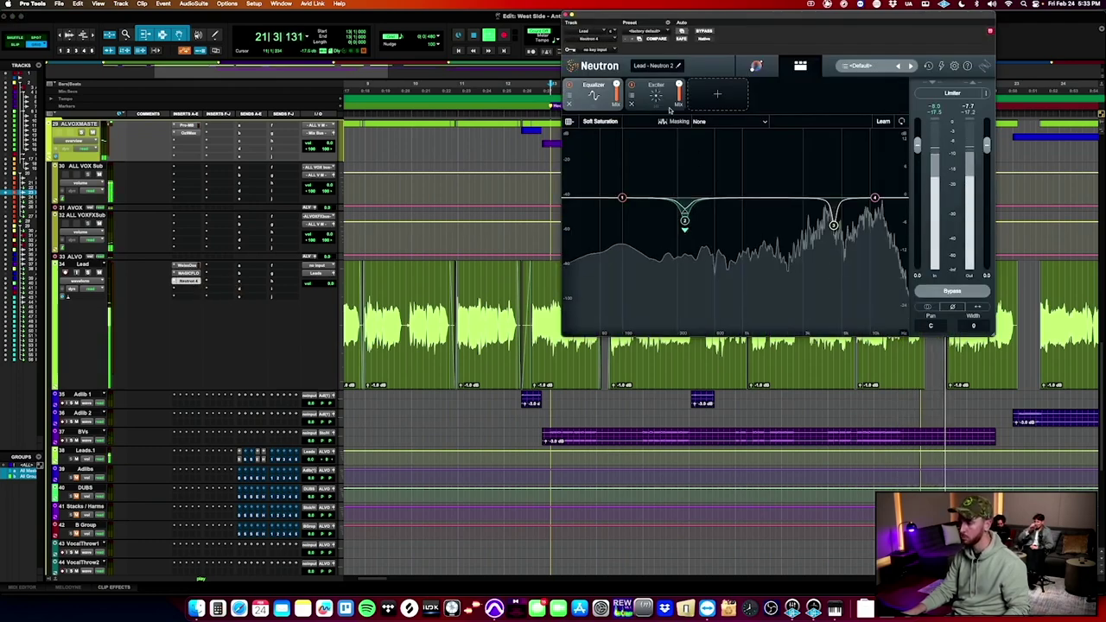
click(657, 96)
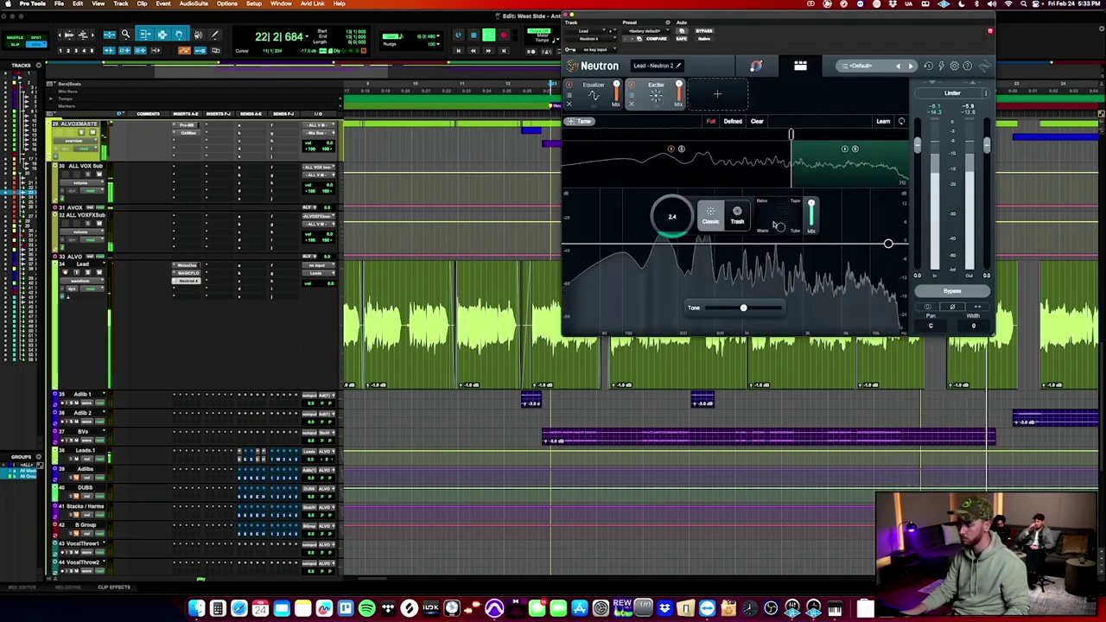
drag(780, 228, 762, 202)
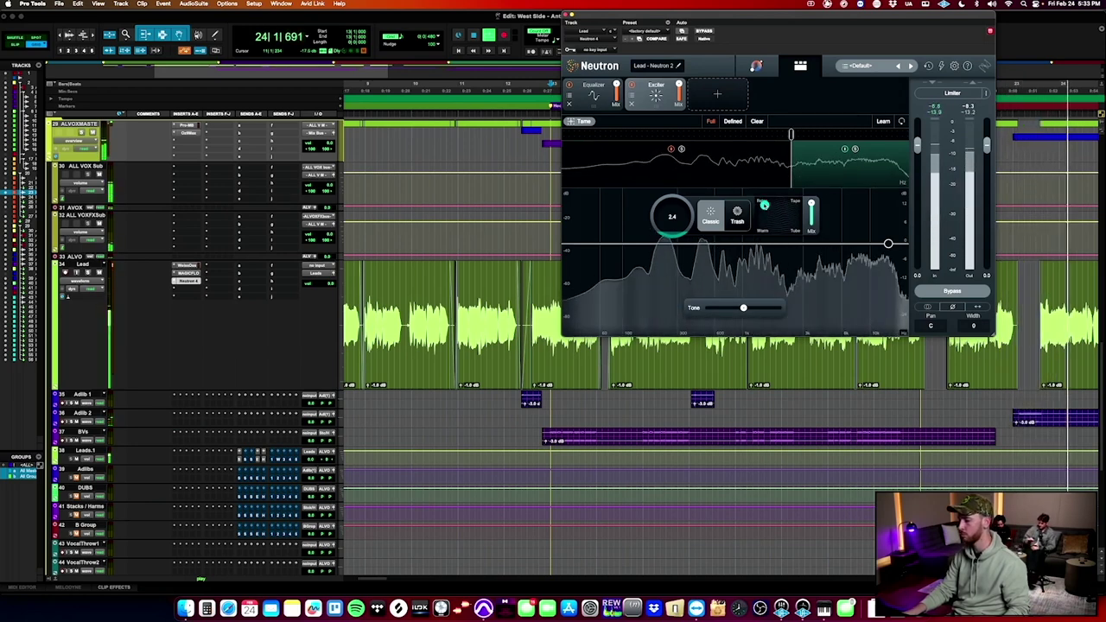
click(632, 85)
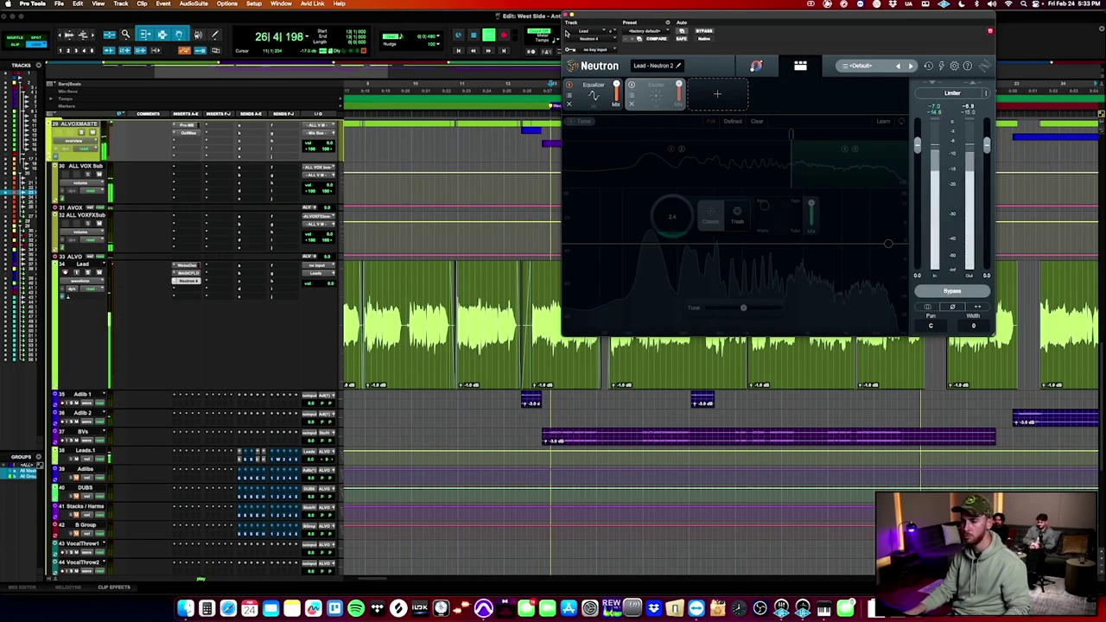
click(565, 15)
Zoom out to the whole song and reduce the Lead track's height.
scroll(922, 301, right, 1)
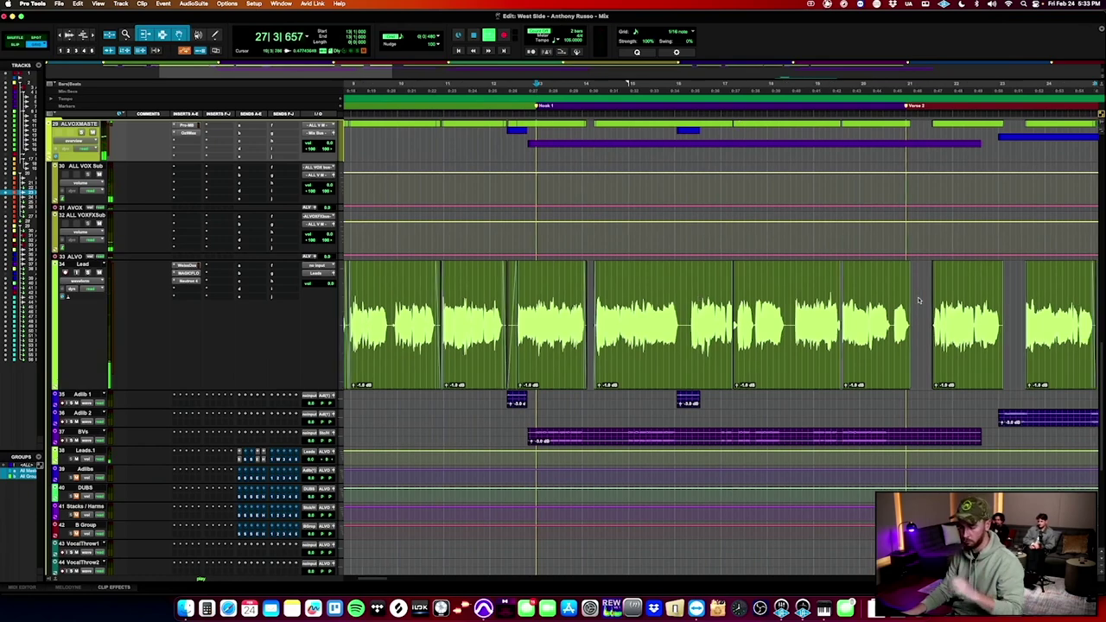
key(r)
key(r)
scroll(767, 246, up, 3)
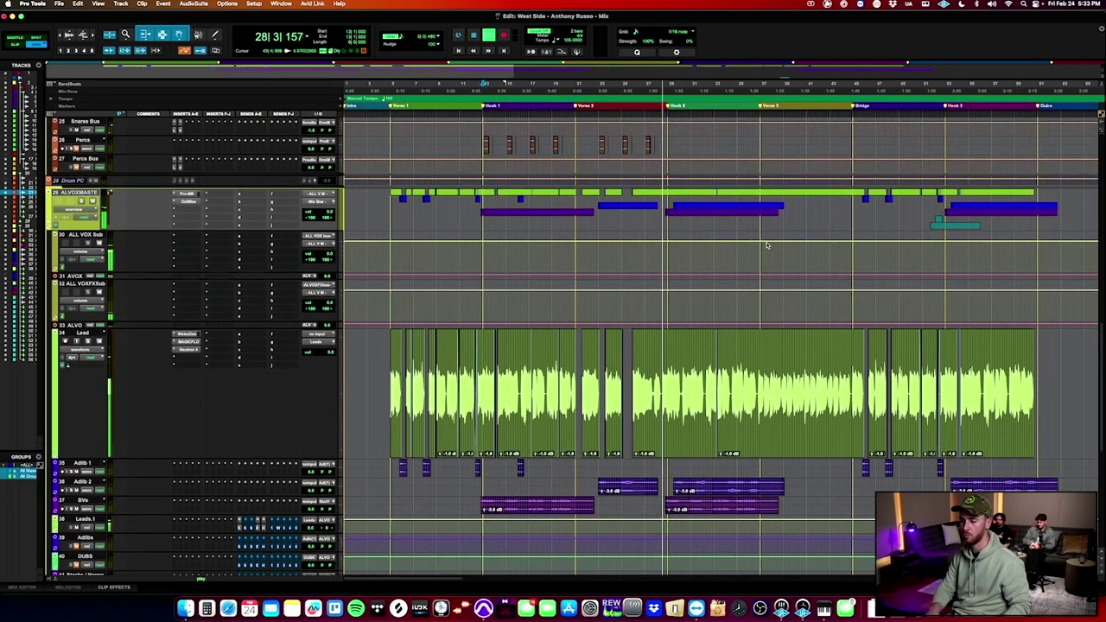
click(772, 343)
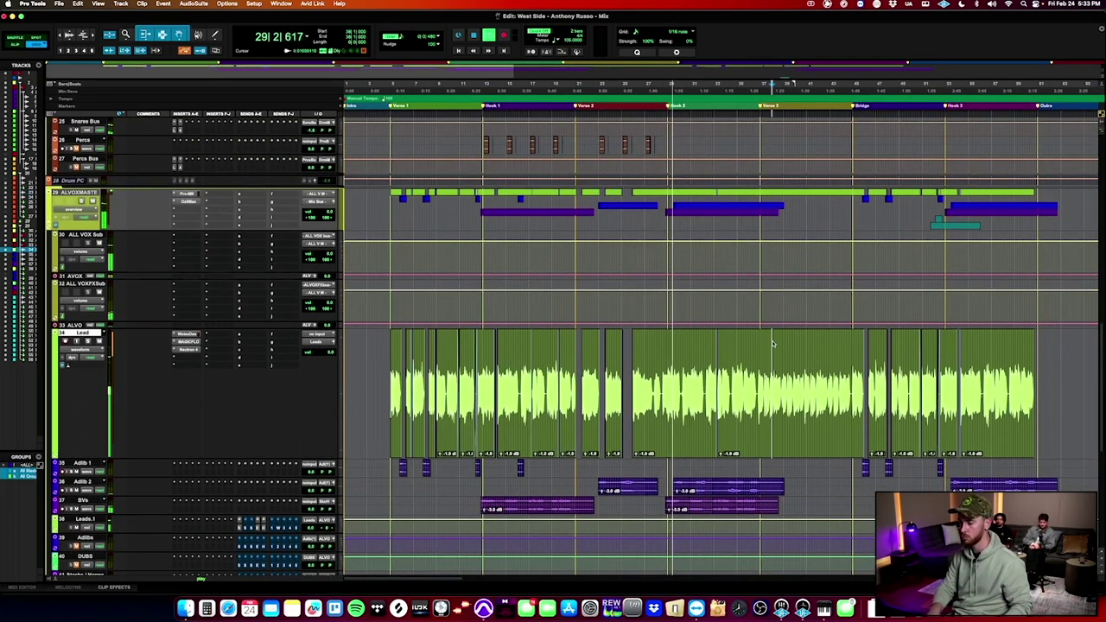
key(ctrl+Down)
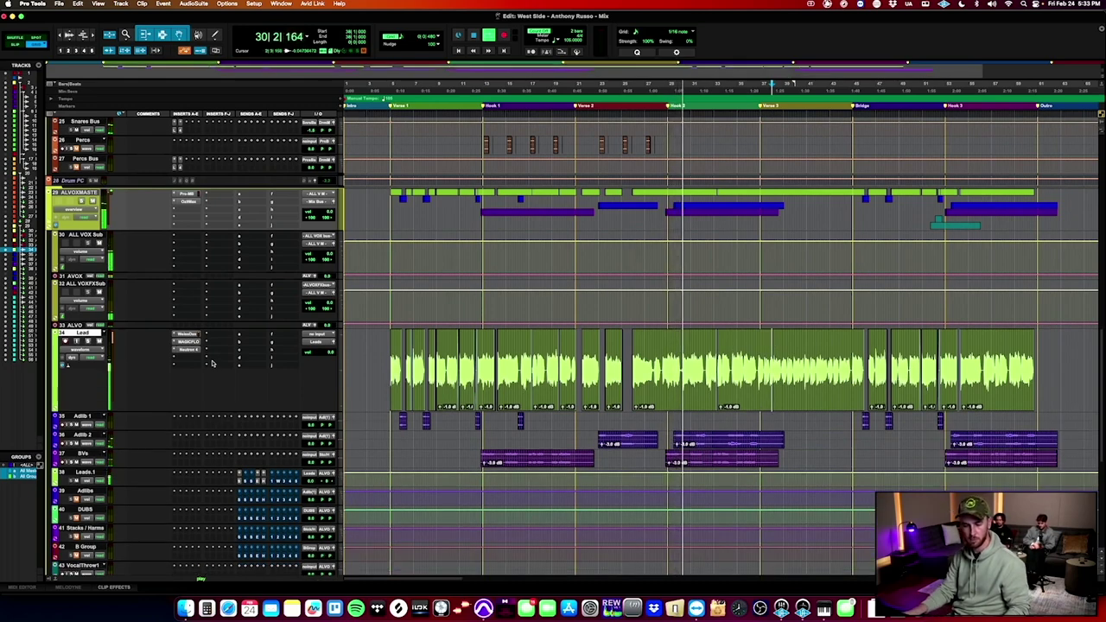
Select all clips on the Rim n Hat track and reduce the track's height.
scroll(478, 289, up, 3)
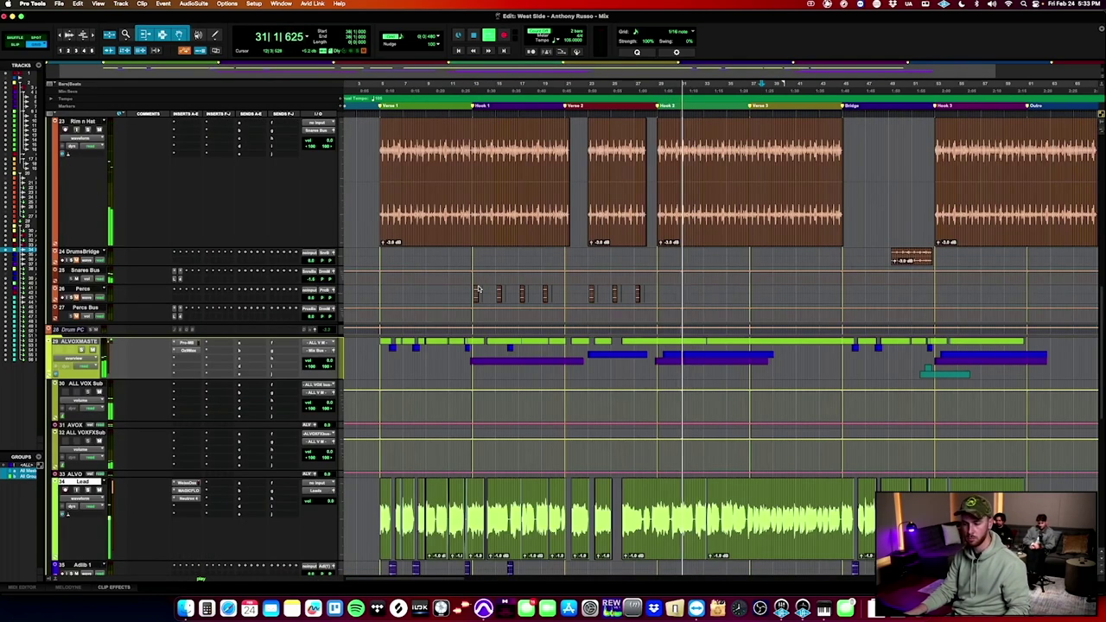
scroll(491, 254, up, 3)
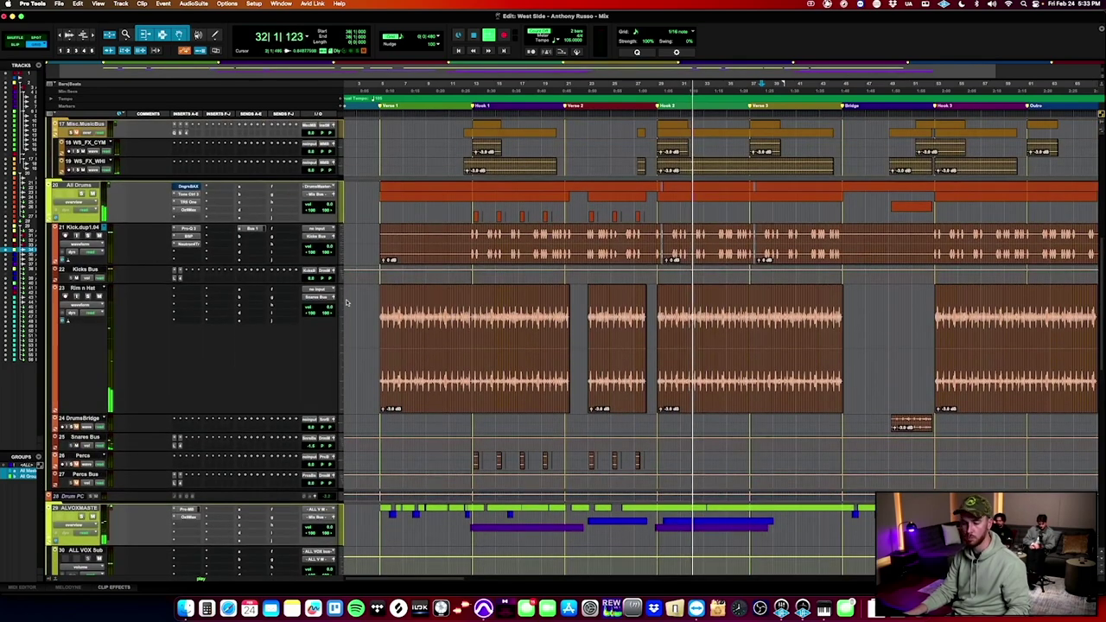
triple_click(415, 313)
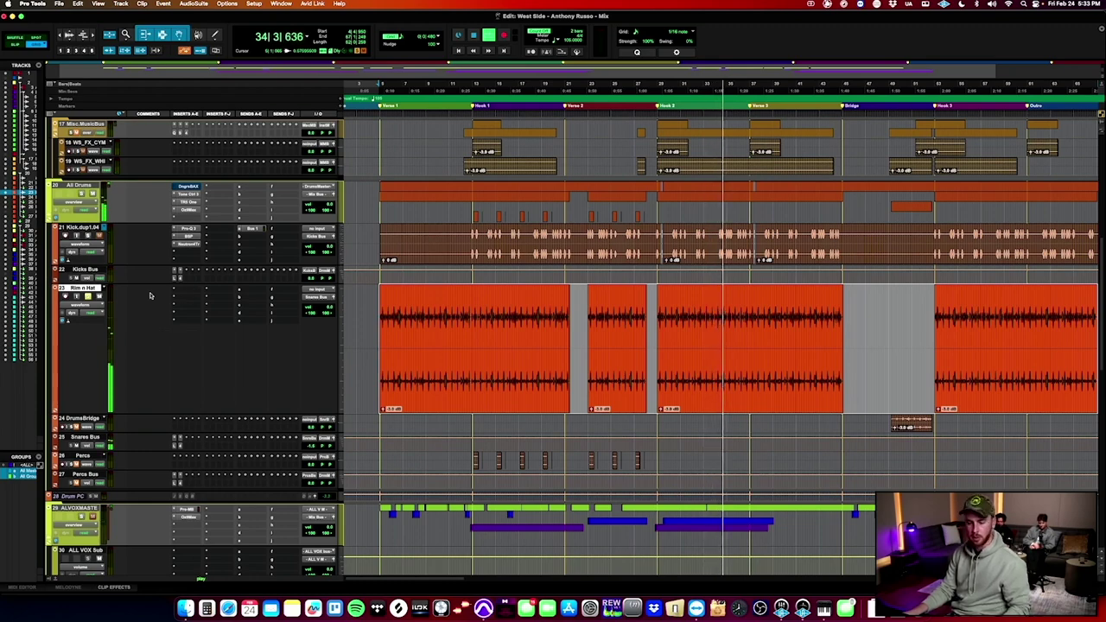
key(ctrl+Down)
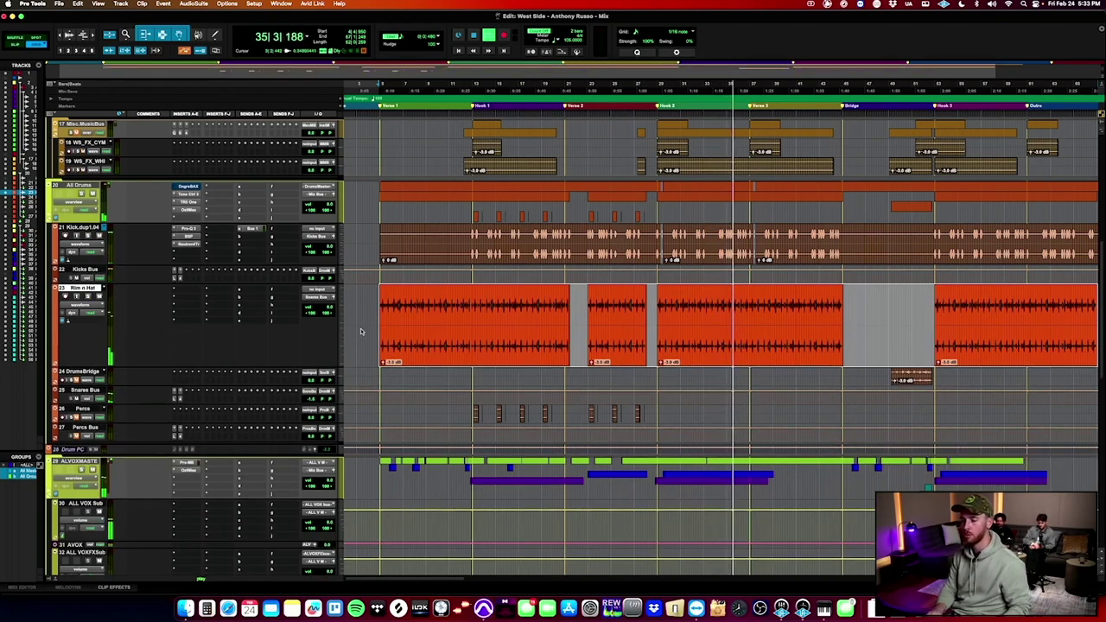
Examine the Rim n Hat waveform in Verse 1 and play it from the hat roll in bar 6.
key(t)
key(t)
key(t)
key(t)
scroll(653, 340, right, 2)
scroll(652, 339, right, 5)
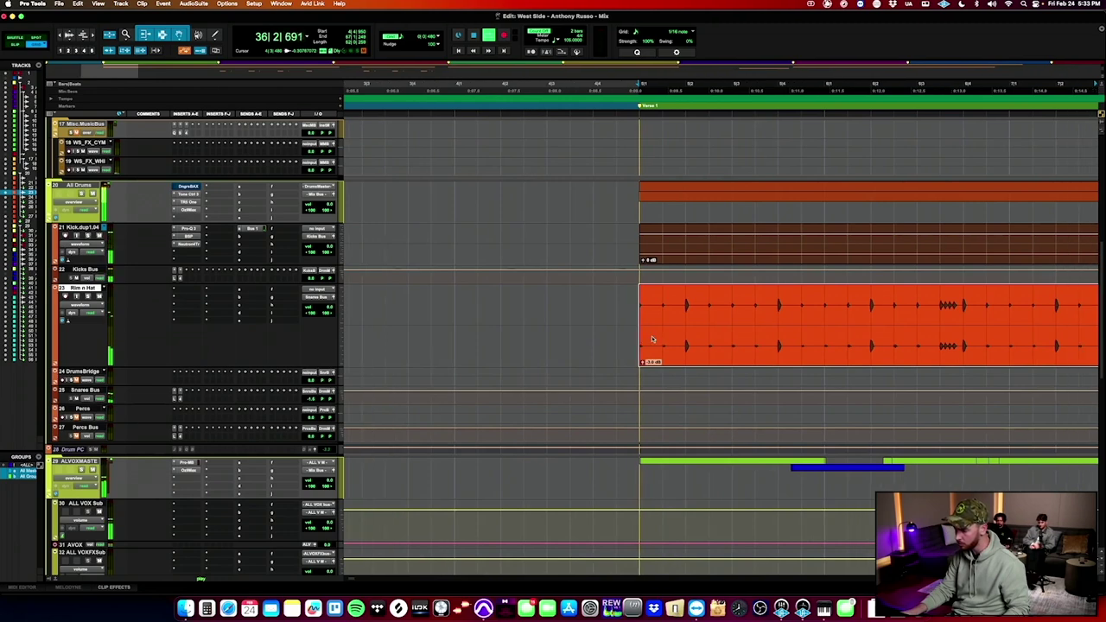
click(804, 324)
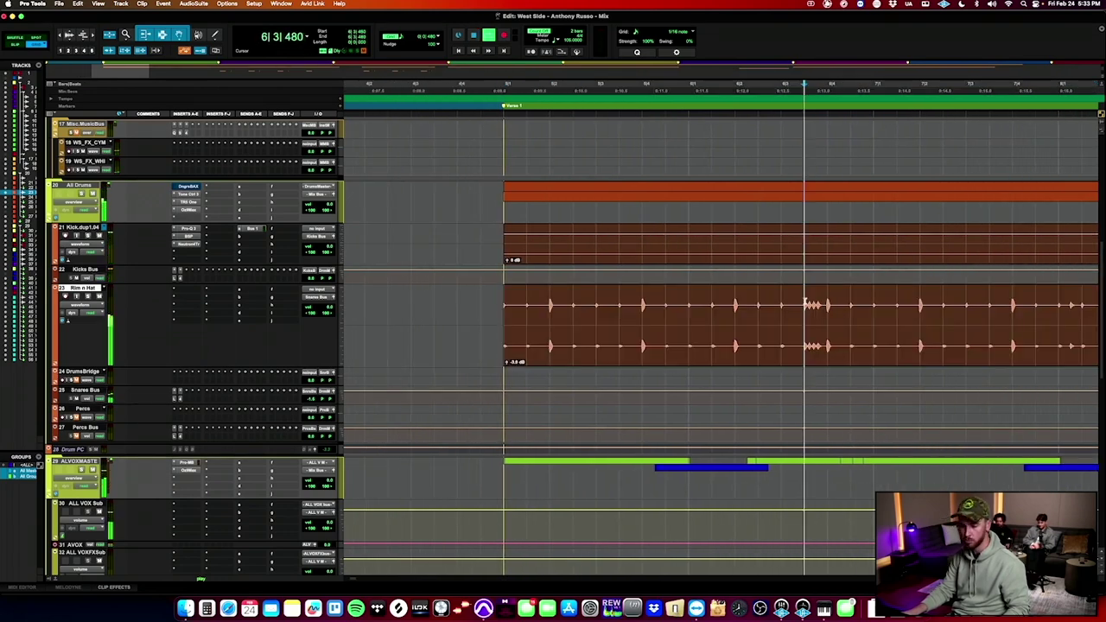
scroll(807, 304, right, 5)
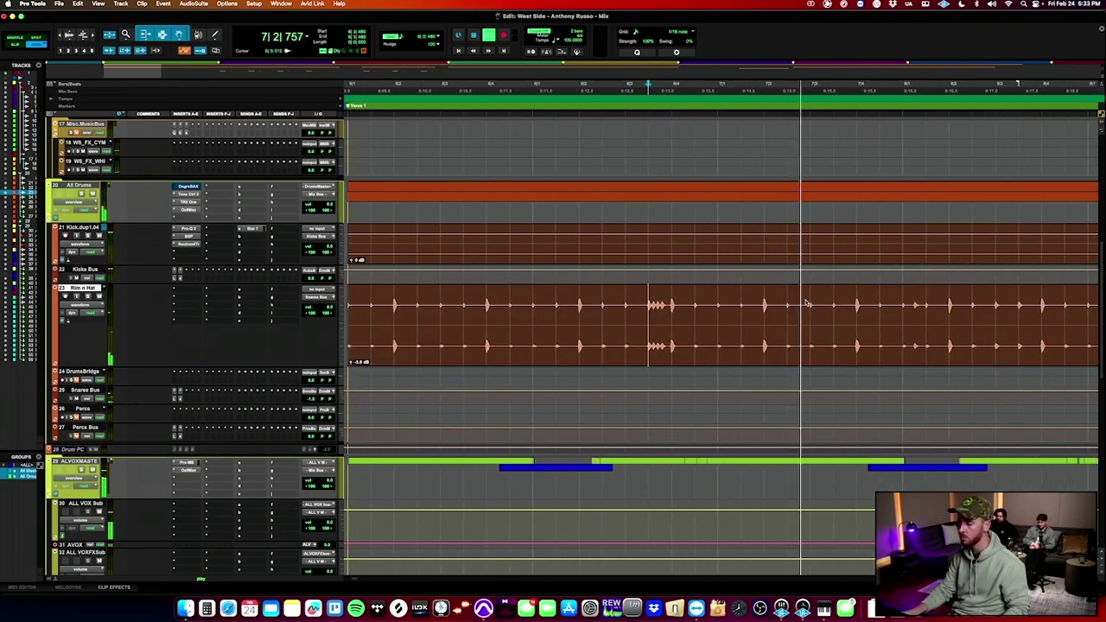
key(r)
key(r)
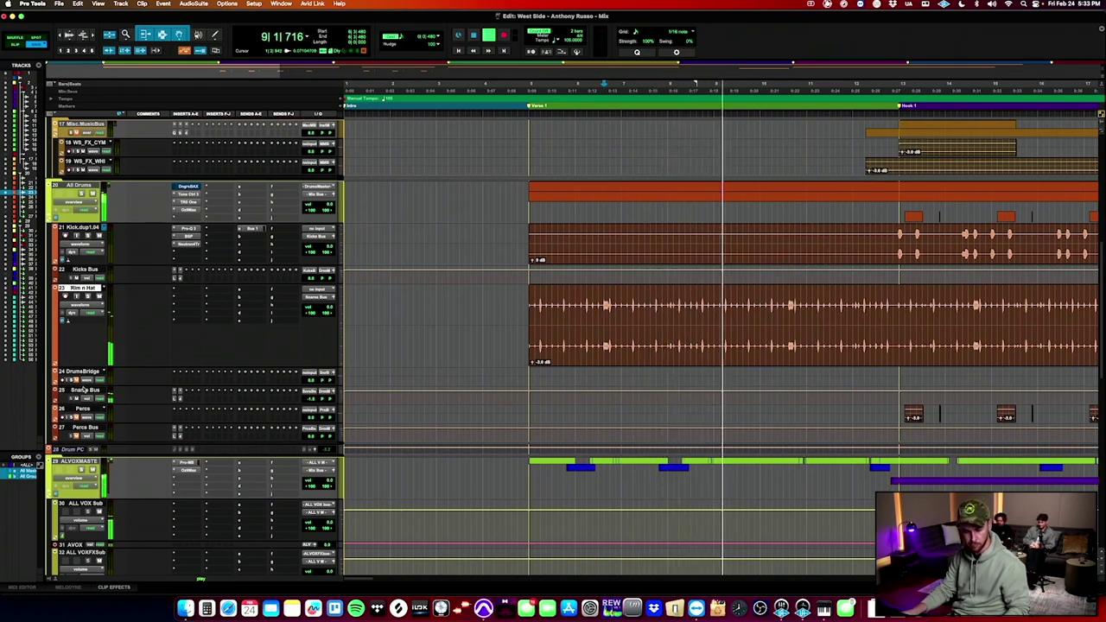
Move the Snares Bus above the Rim n Hat track and the Kicks Bus above the kick track.
drag(84, 390, 87, 312)
drag(85, 269, 82, 244)
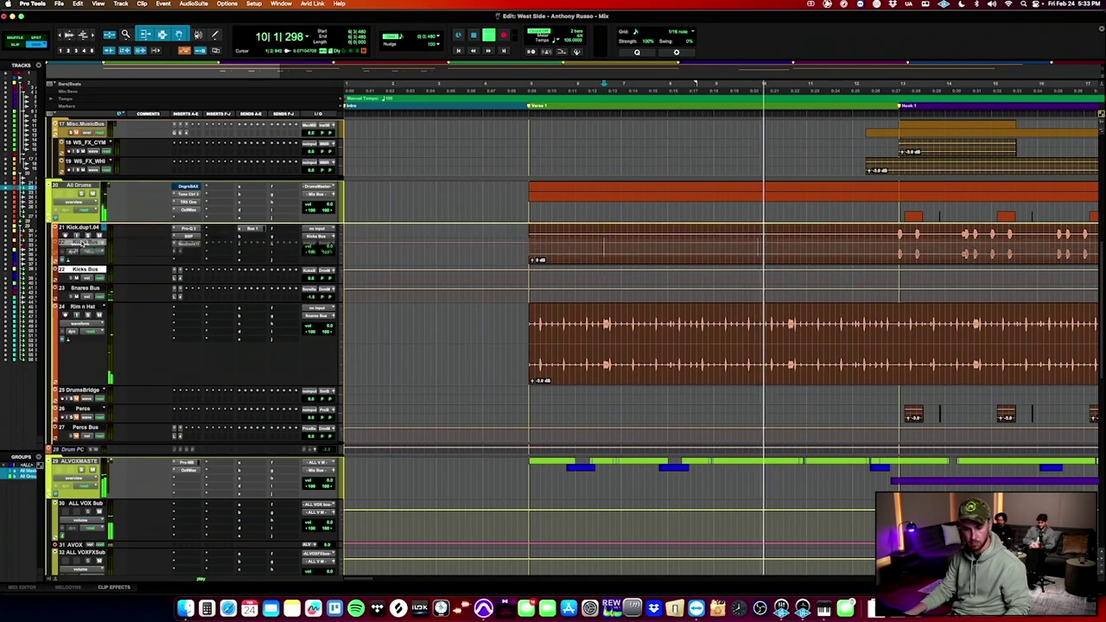
In Slip mode, clean up the gap between the Lead phrases just before bar 10 with a fade-out and a fade-in.
scroll(540, 168, down, 3)
scroll(540, 169, right, 2)
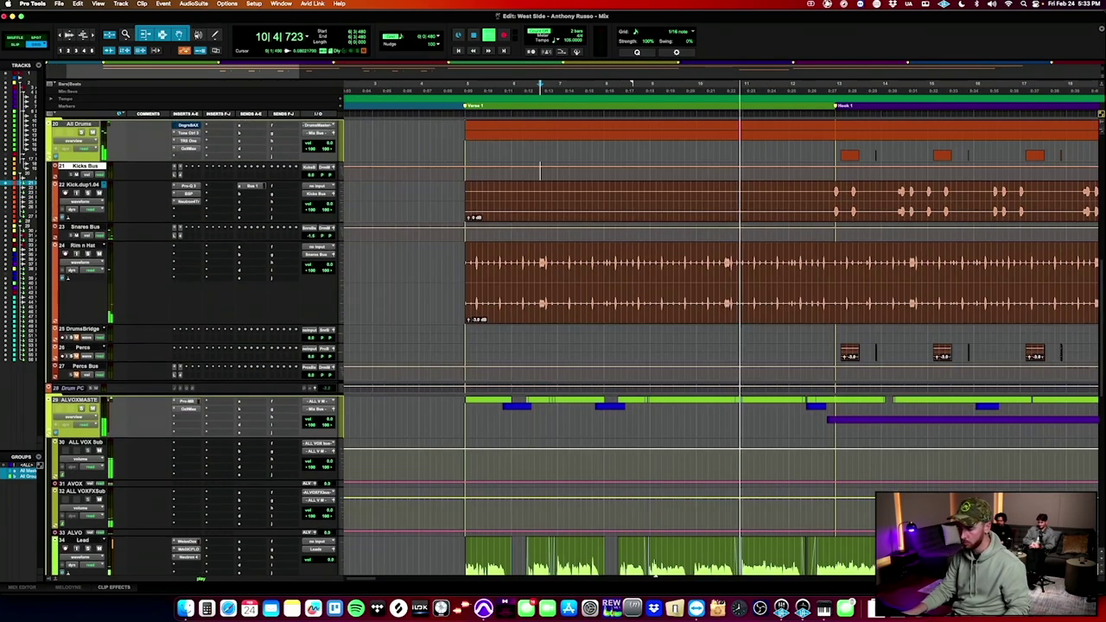
scroll(697, 415, down, 3)
click(697, 454)
key(t)
key(t)
key(t)
key(F2)
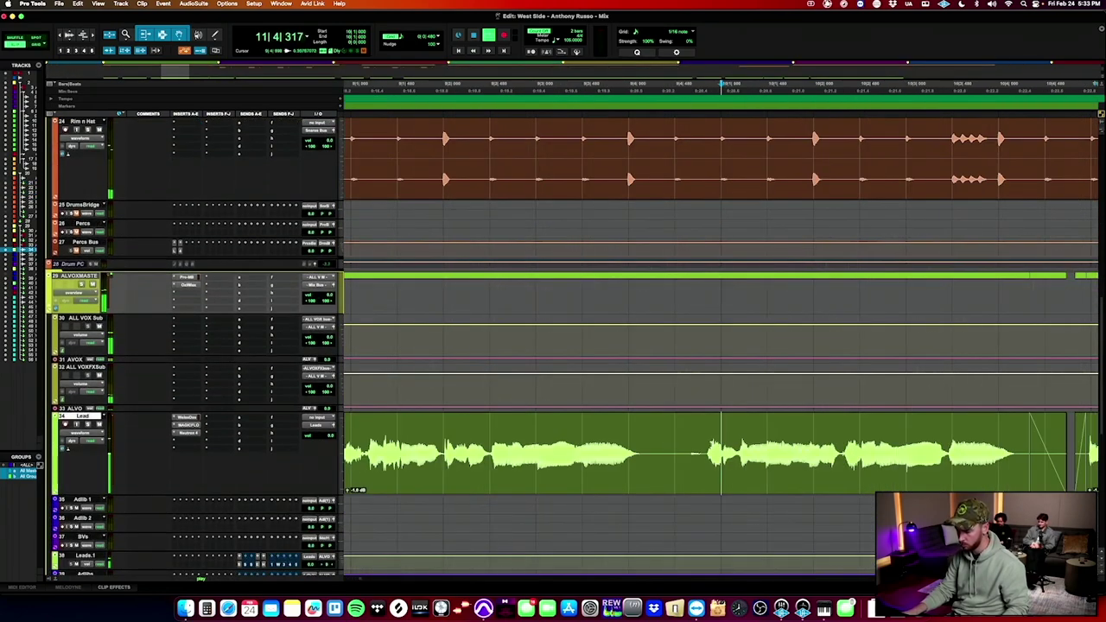
key(space)
key(space)
key(t)
key(t)
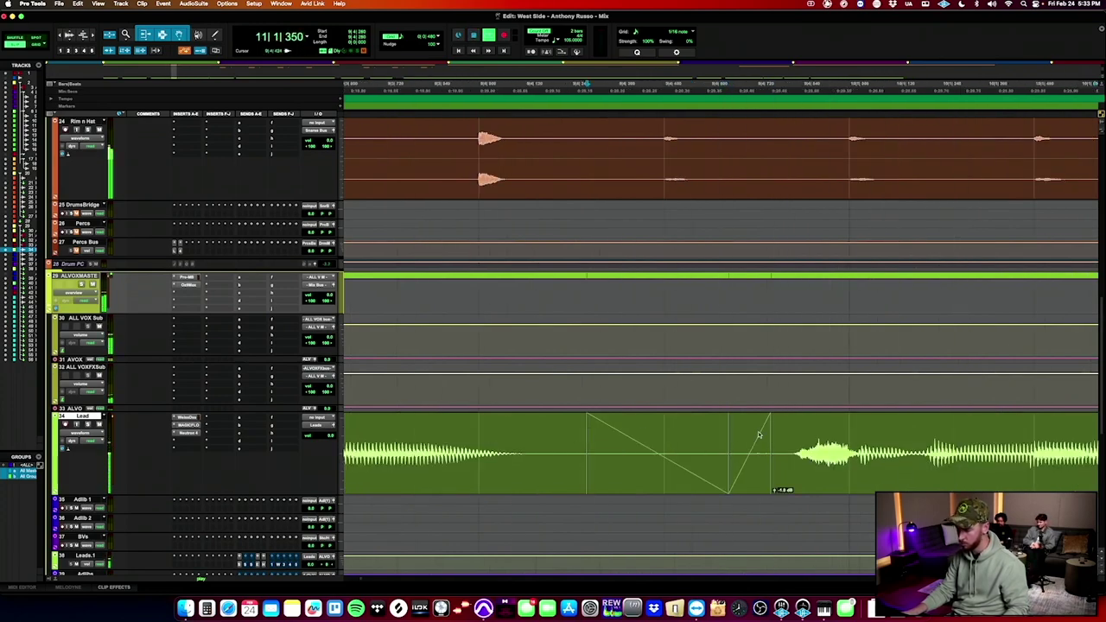
Select all Rim n Hat clips and insert the Decapitator on that track.
scroll(759, 435, down, 3)
scroll(668, 327, up, 4)
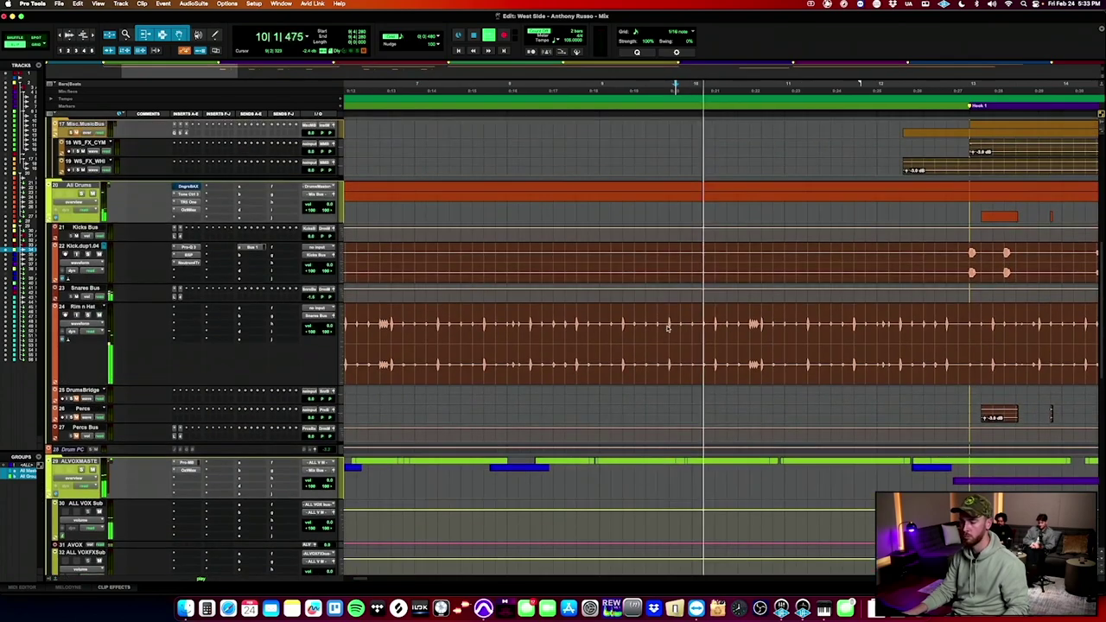
scroll(668, 329, up, 1)
scroll(667, 337, down, 3)
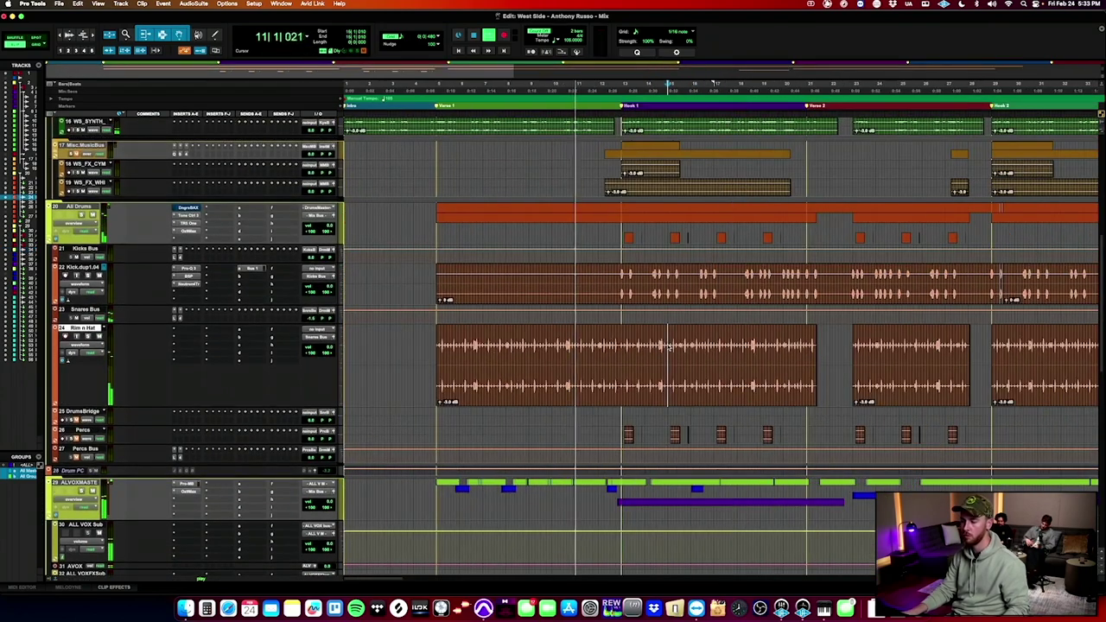
triple_click(668, 346)
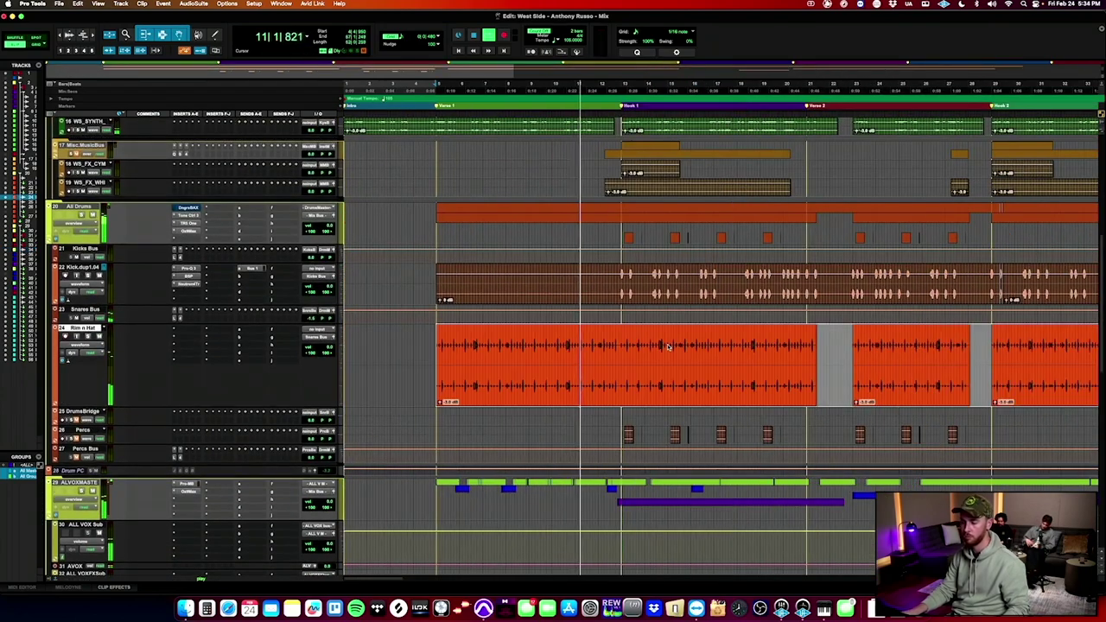
click(184, 334)
mouse_move(185, 331)
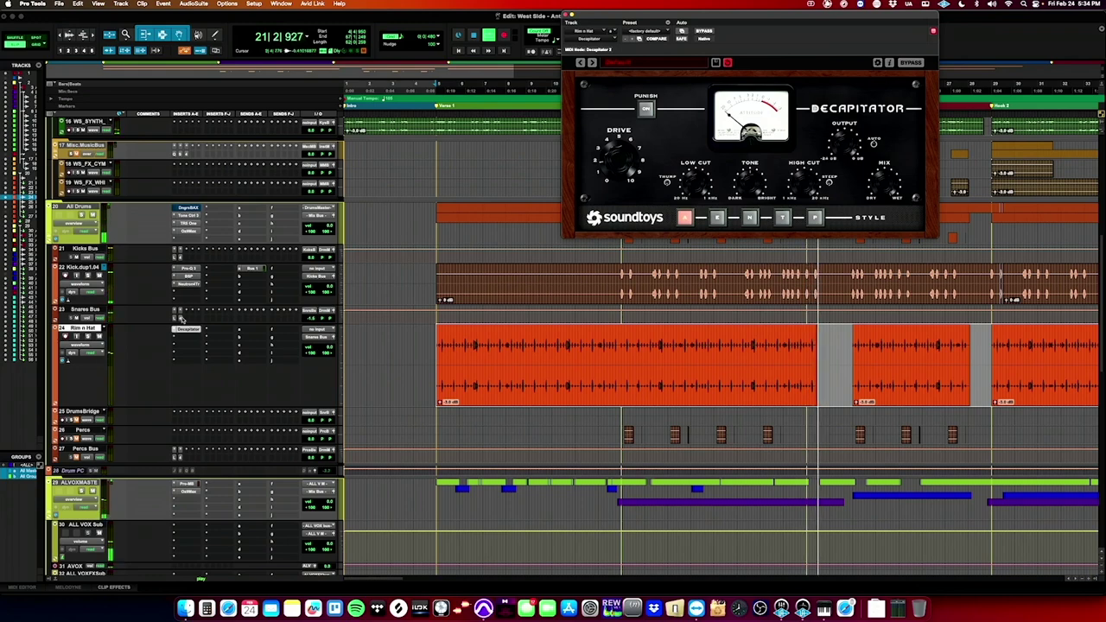
Close the Decapitator window and solo the Rim n Hat track.
click(185, 329)
click(183, 330)
mouse_move(184, 339)
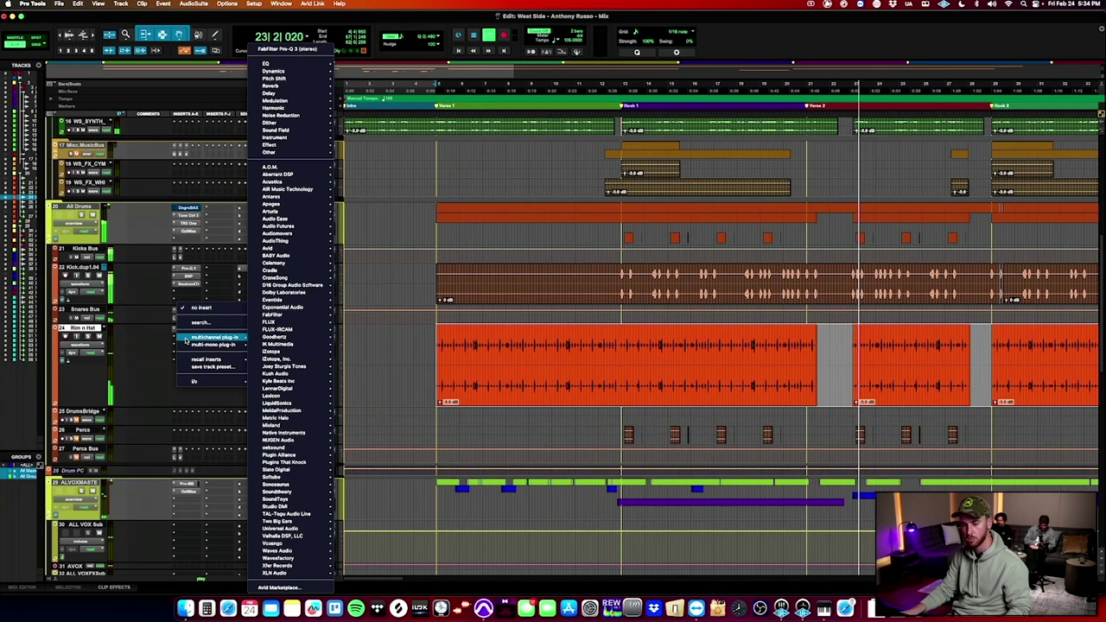
click(90, 338)
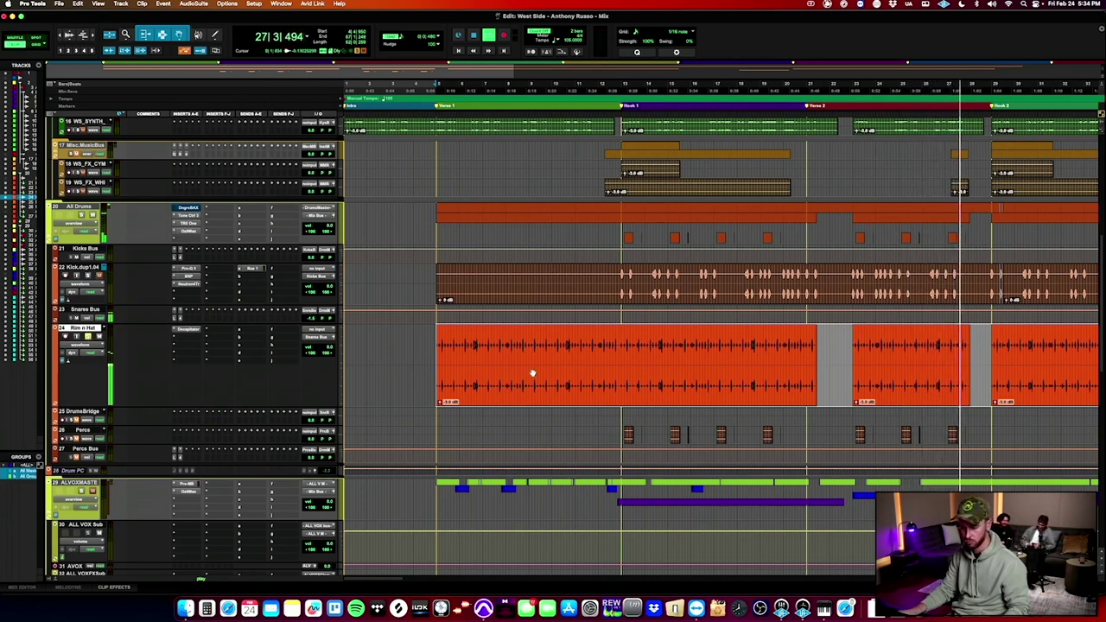
Open Metric AB on the master output and examine the soloed Rim n Hat's stereo image during playback.
scroll(376, 307, up, 10)
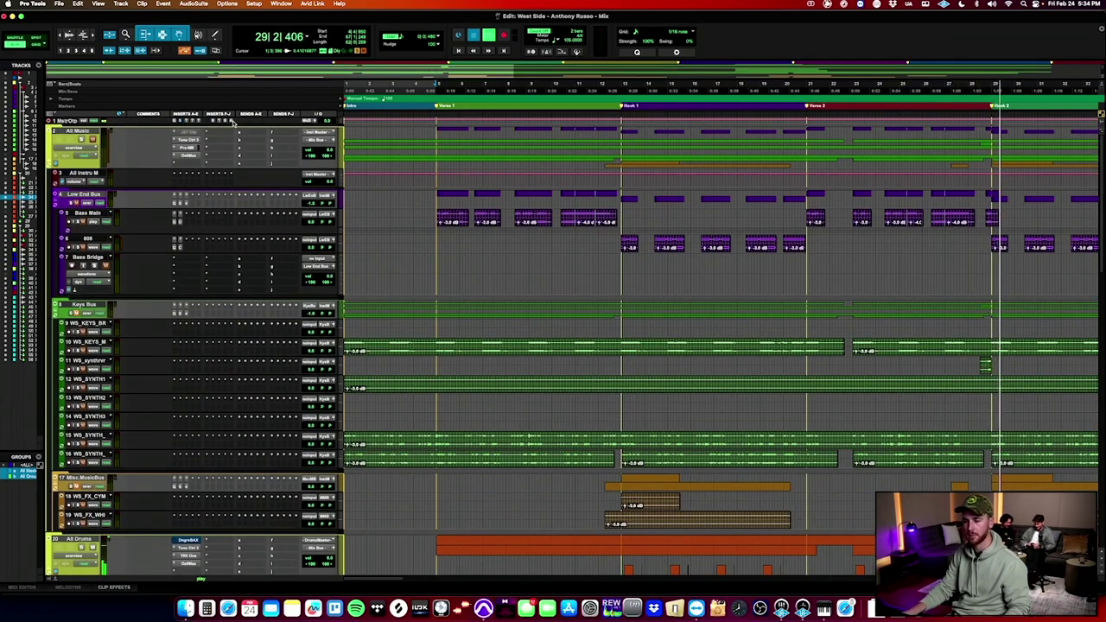
click(232, 123)
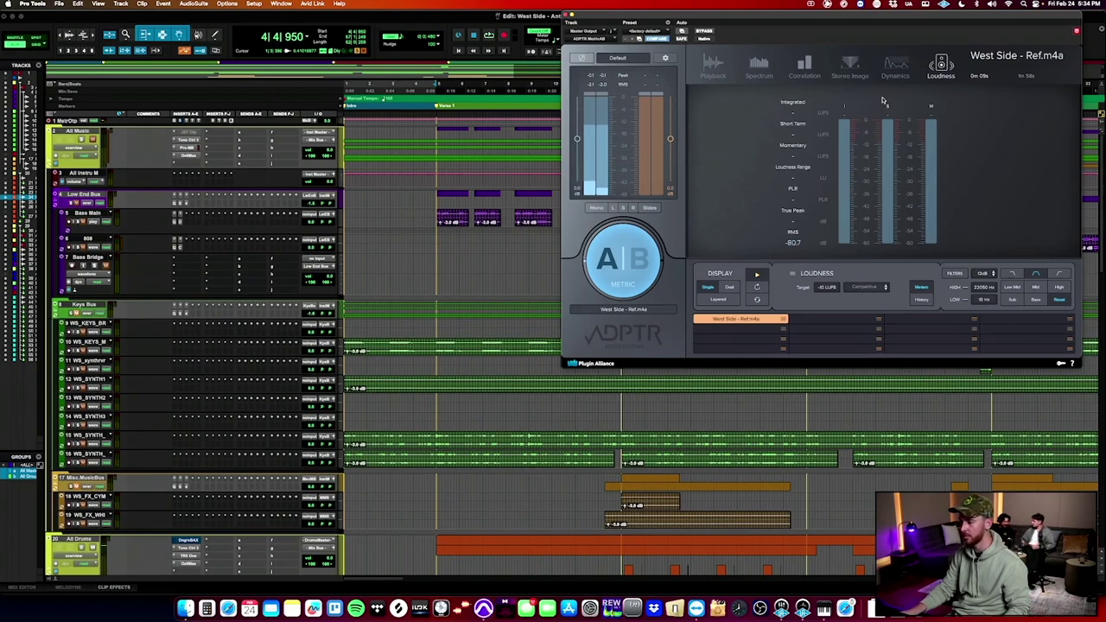
click(852, 69)
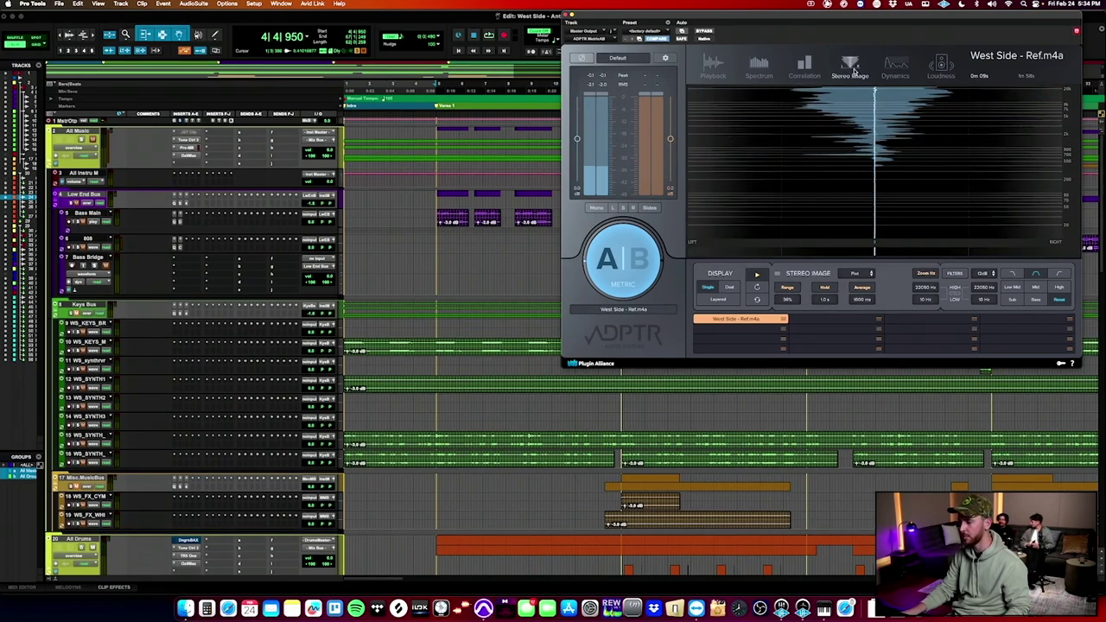
scroll(553, 216, down, 8)
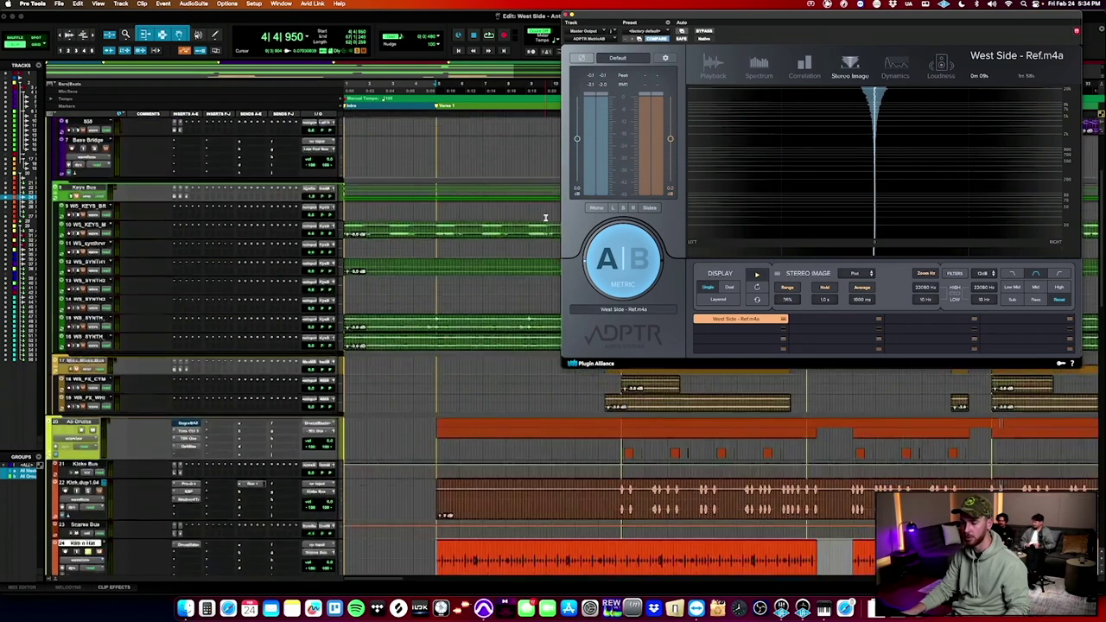
key(space)
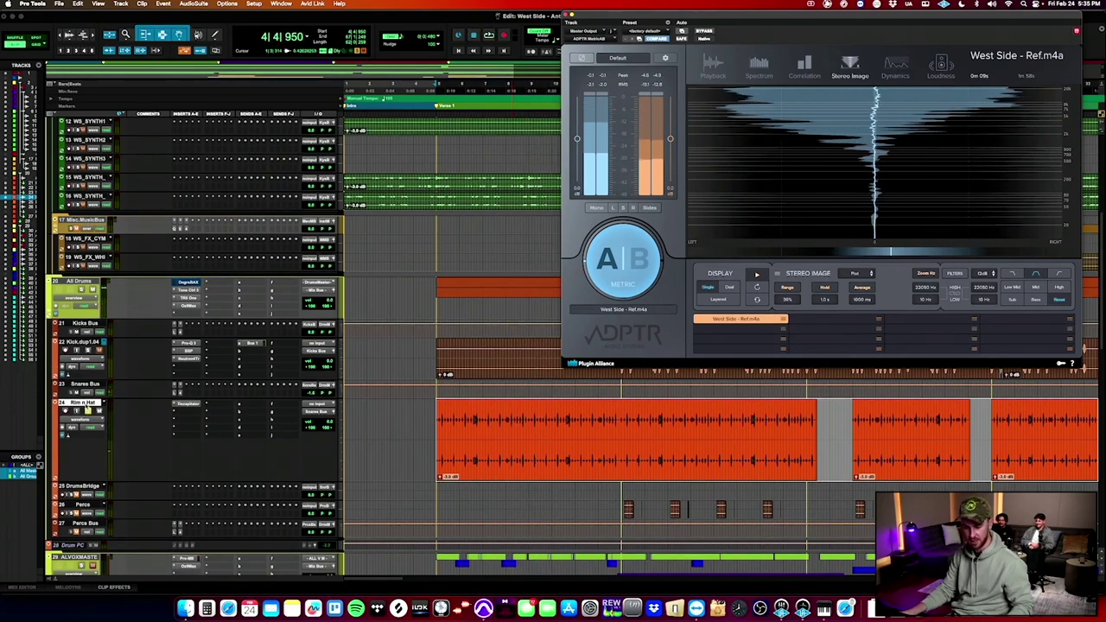
Duplicate the Rim n Hat track once without its playlists, keeping automation, inserts, sends and group assignments.
key(alt+shift+d)
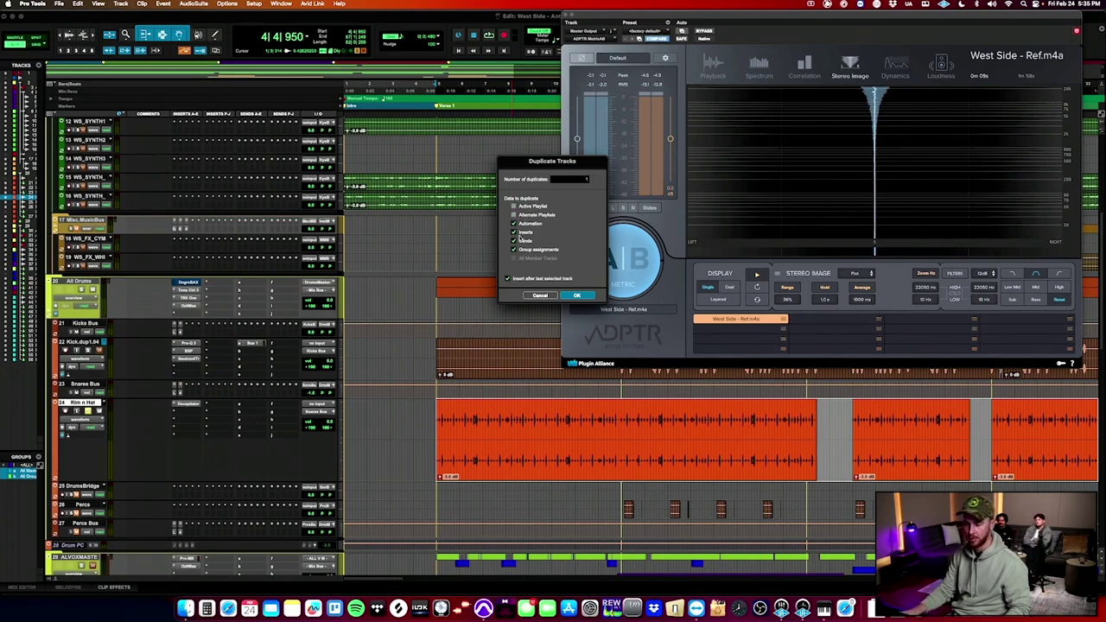
key(Return)
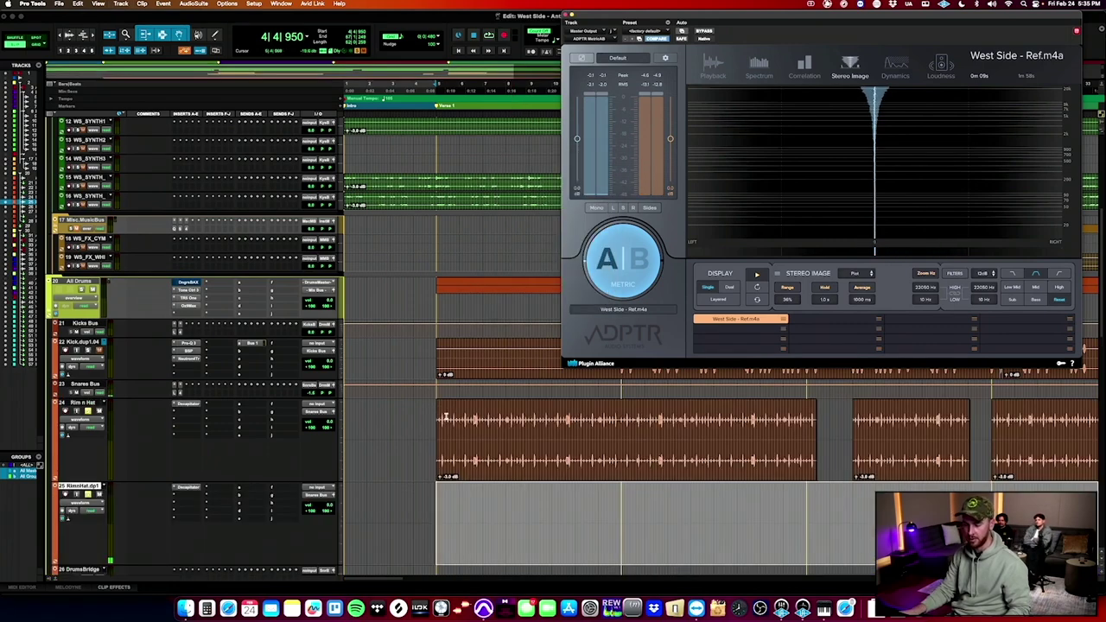
Split the stereo Rim n Hat track into separate mono tracks.
click(86, 403)
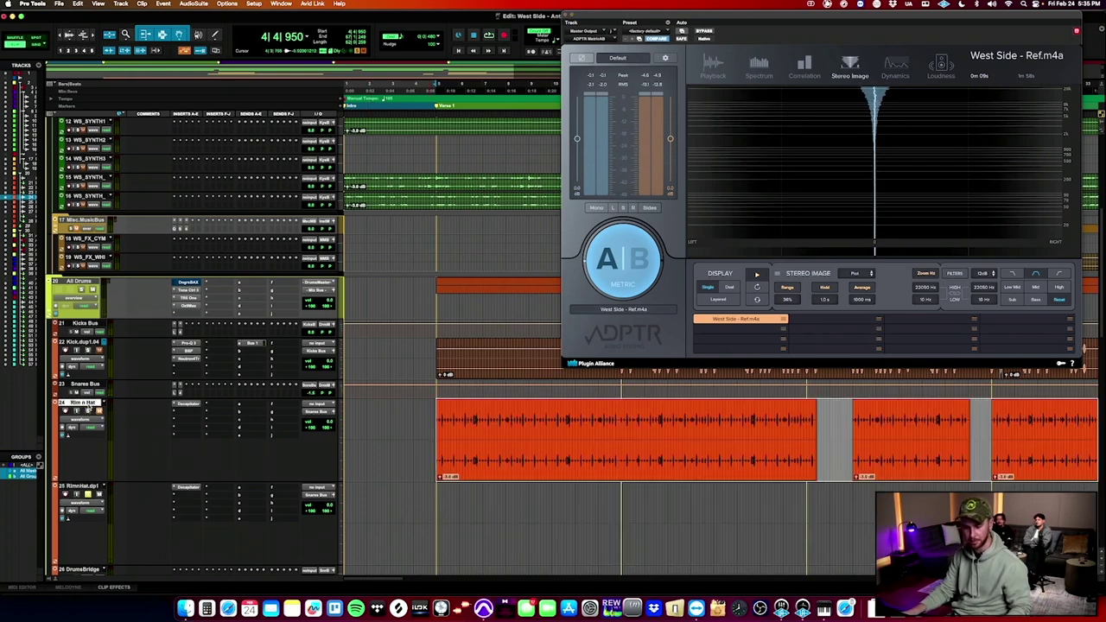
right_click(90, 403)
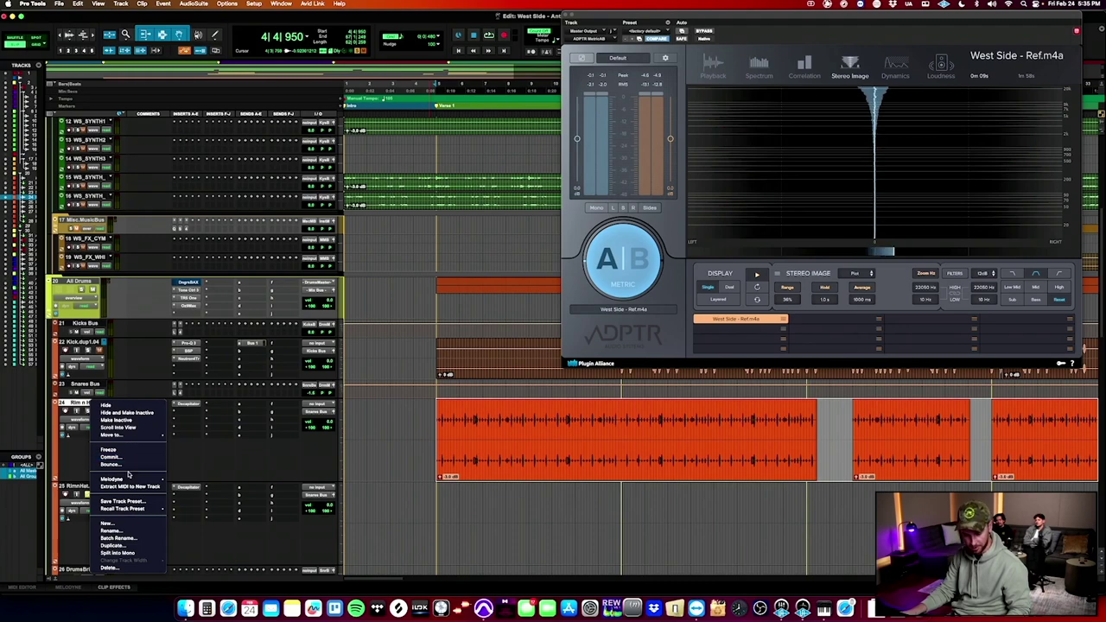
click(121, 553)
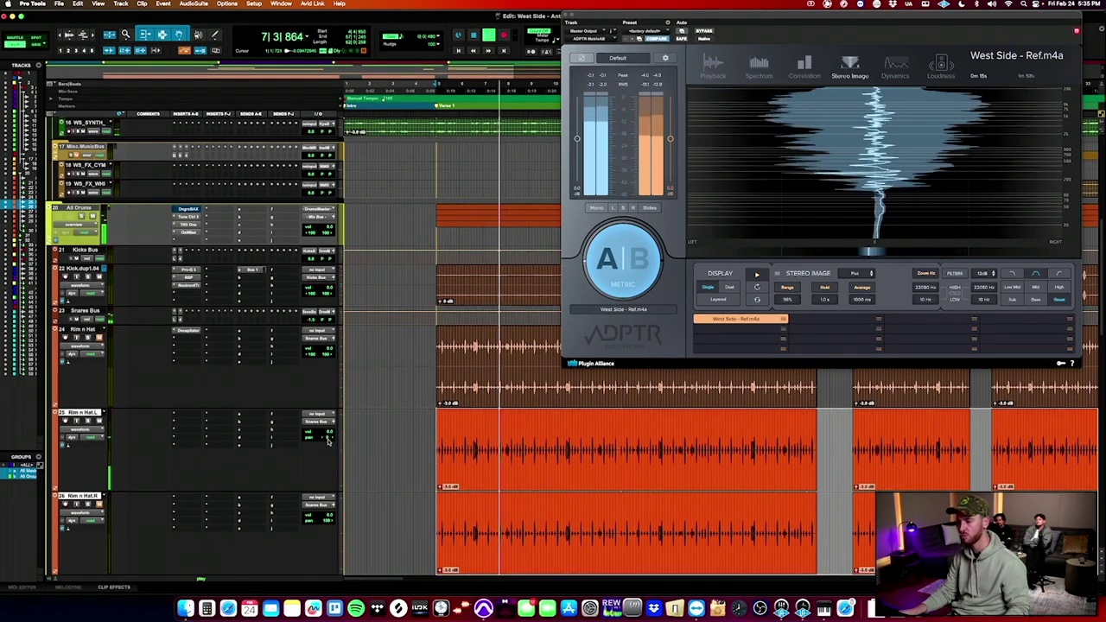
Close the Metric AB window and select the Rim n Hat.L track together with the original Rim n Hat track.
click(86, 413)
click(87, 413)
alt+scroll(441, 437, up, 3)
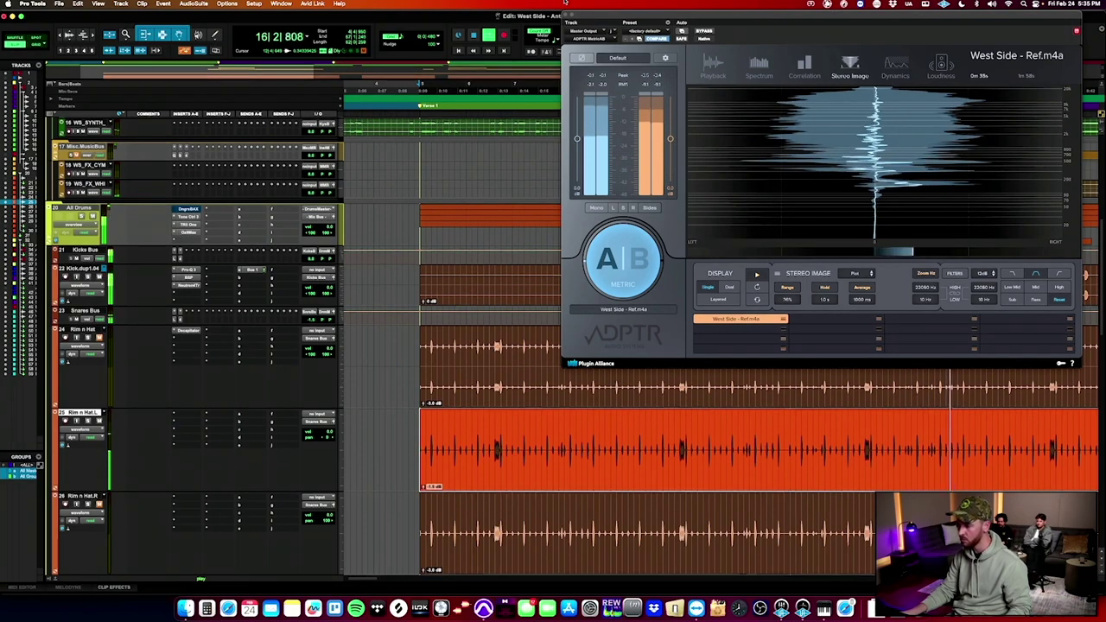
click(566, 14)
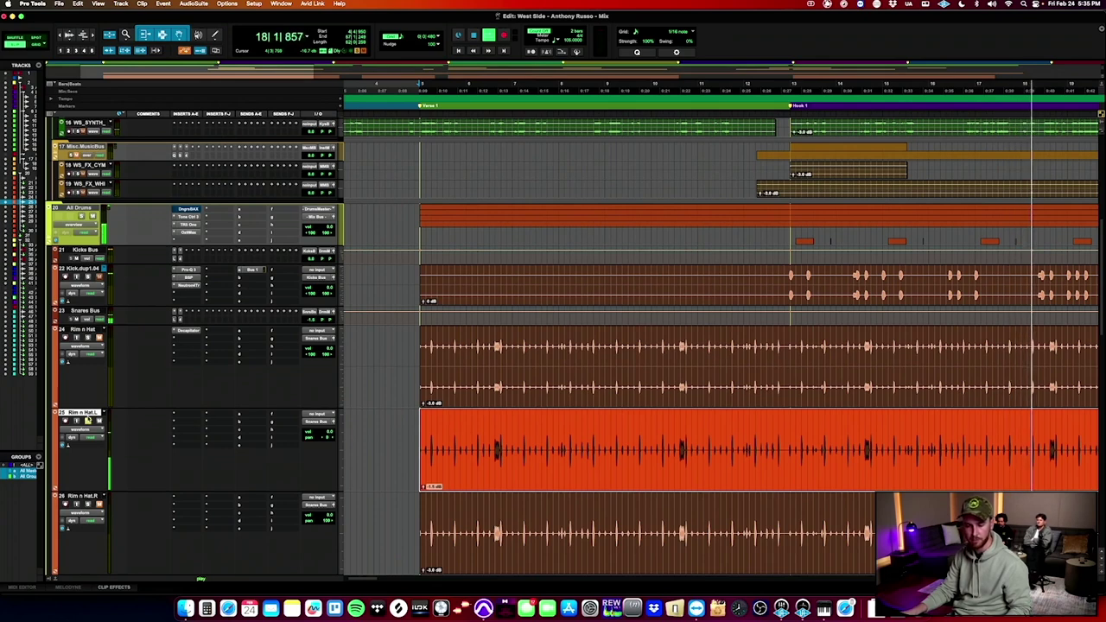
shift+click(91, 331)
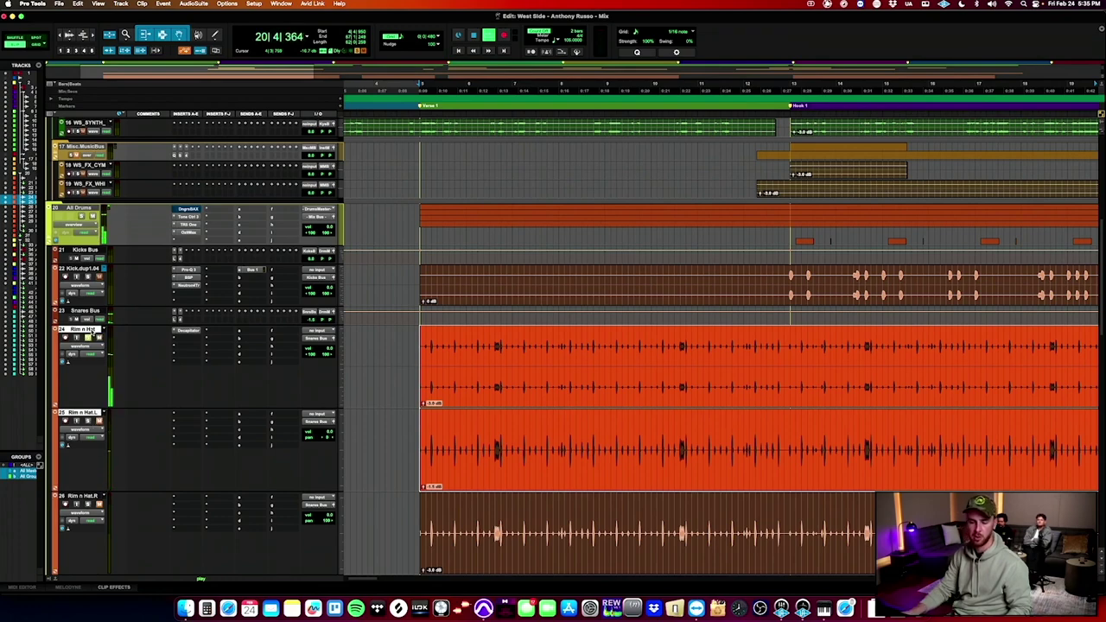
Hide and make inactive the Rim n Hat.L, Rim n Hat.R and RimnHat.dp1 tracks.
click(87, 414)
shift+click(90, 496)
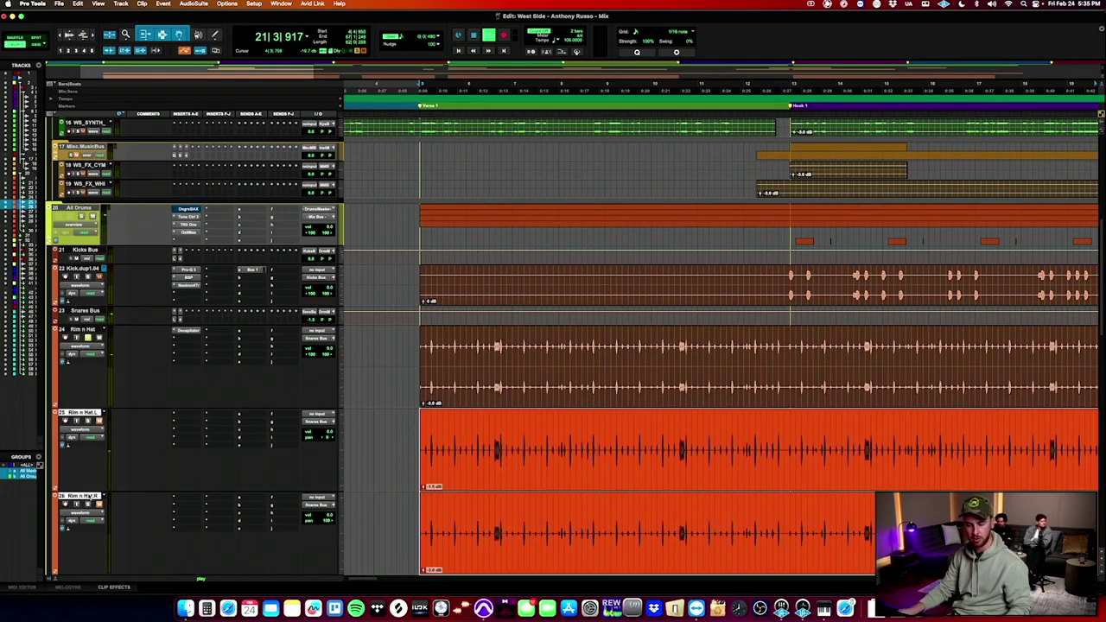
right_click(90, 496)
click(105, 500)
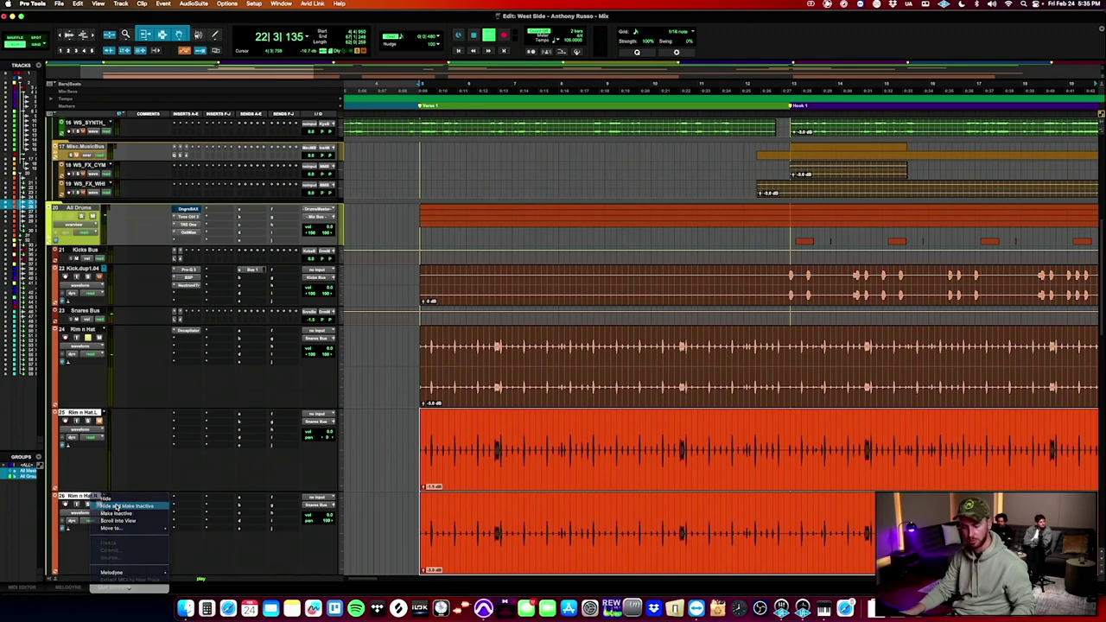
click(80, 412)
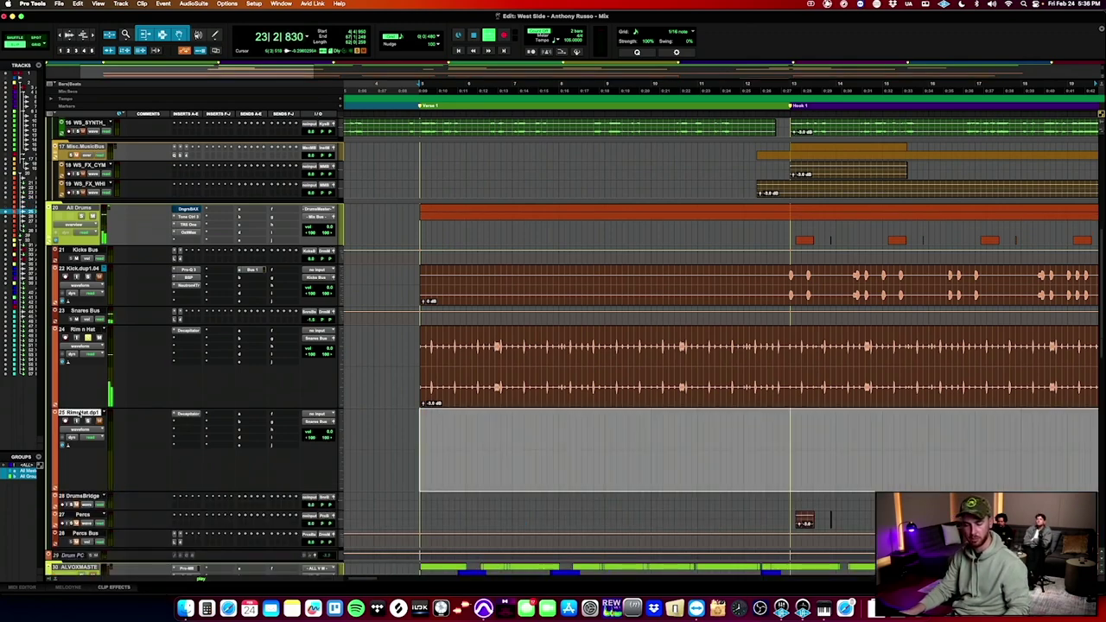
right_click(80, 412)
click(104, 421)
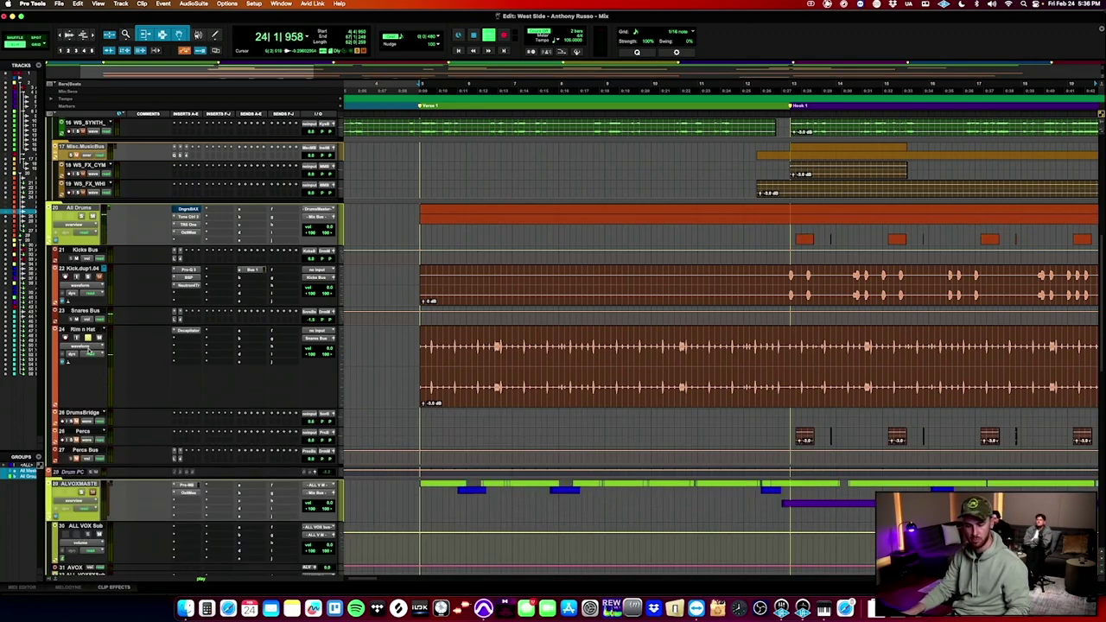
key(r)
key(r)
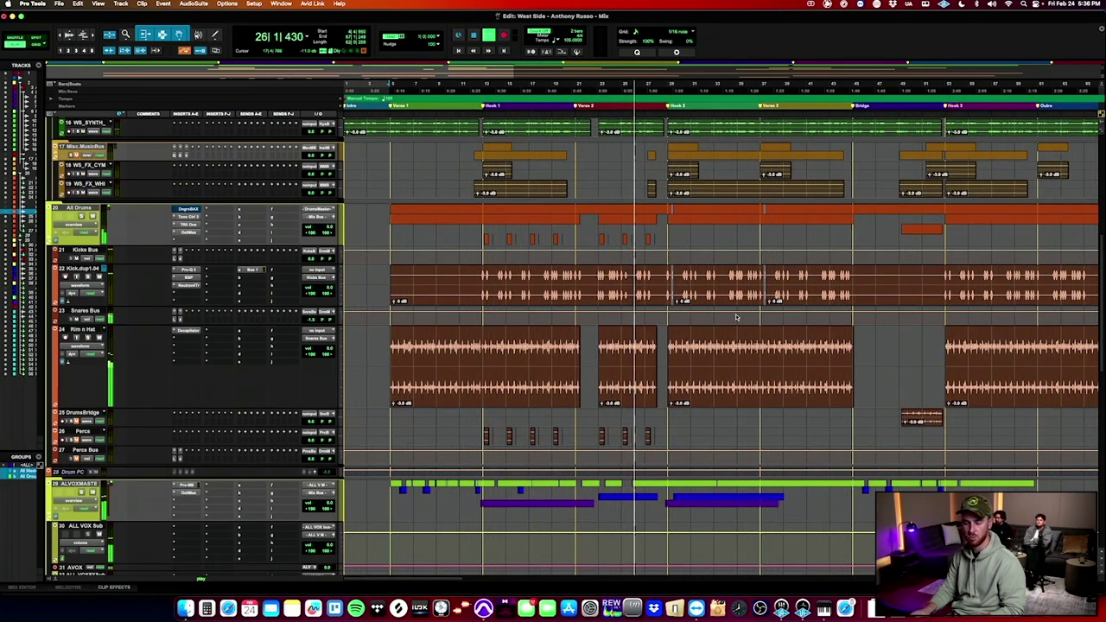
click(201, 340)
mouse_move(212, 339)
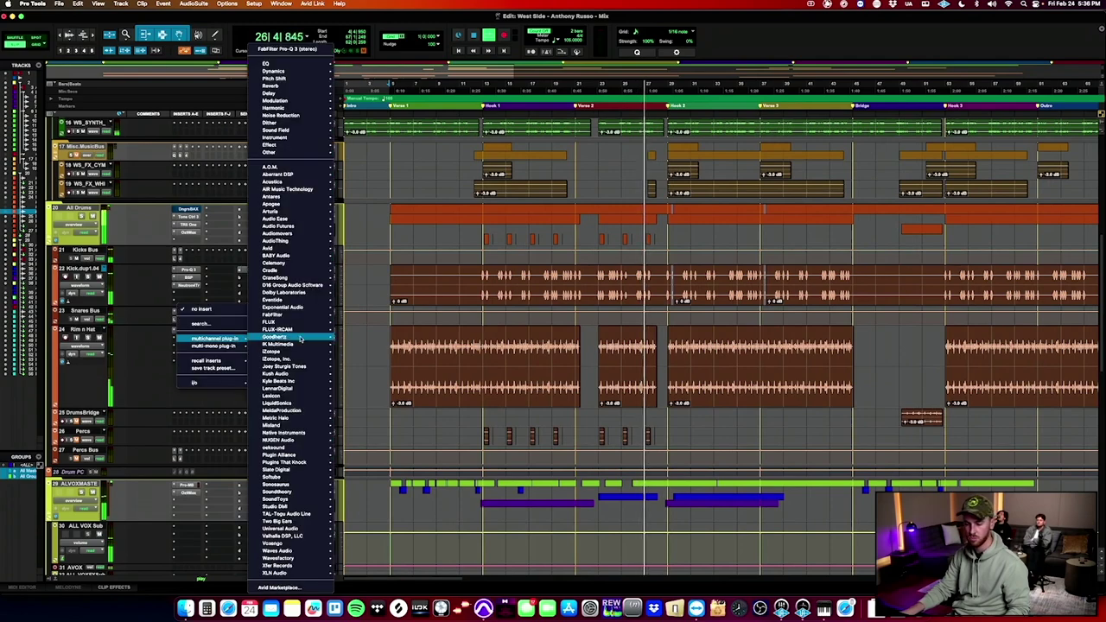
mouse_move(292, 317)
click(189, 331)
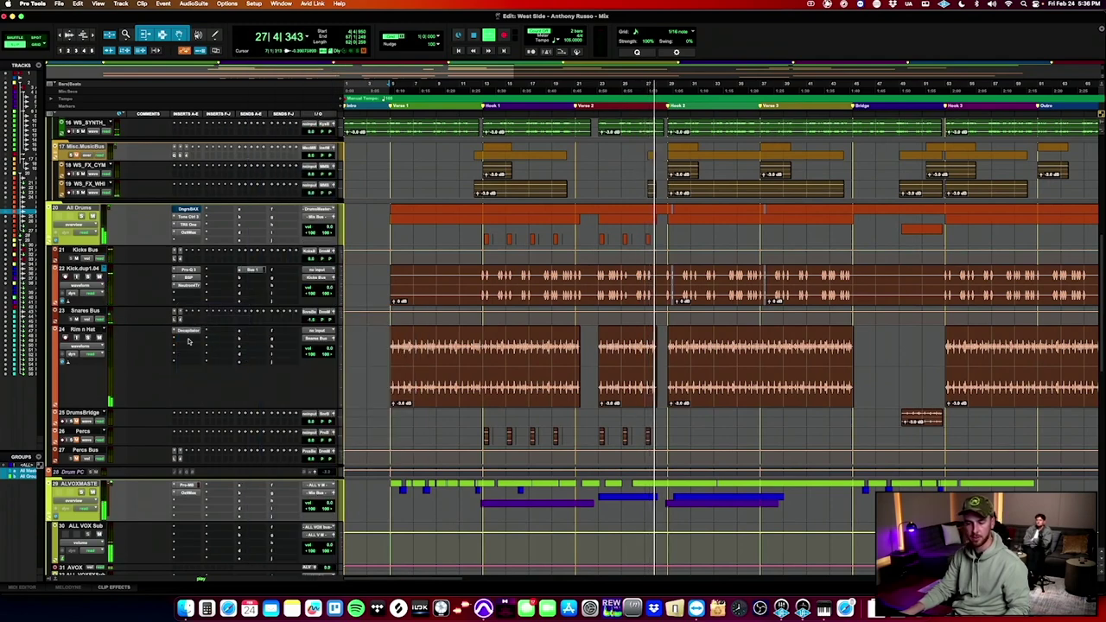
Replace the Decapitator insert on the Rim n Hat track with the stereo FabFilter Pro-R.
click(188, 330)
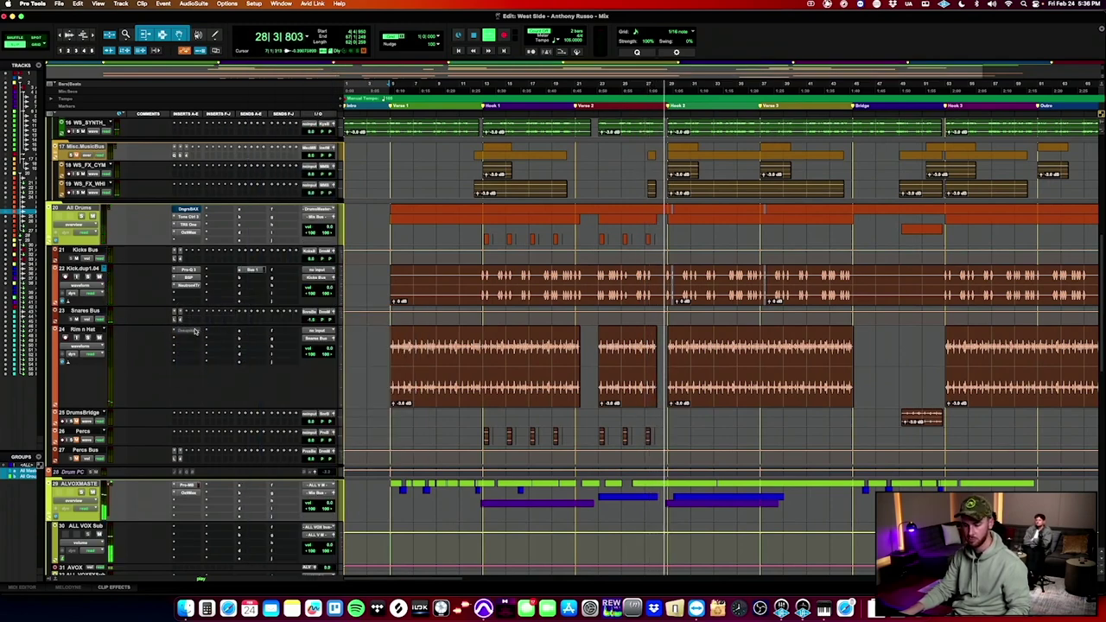
click(173, 331)
mouse_move(207, 331)
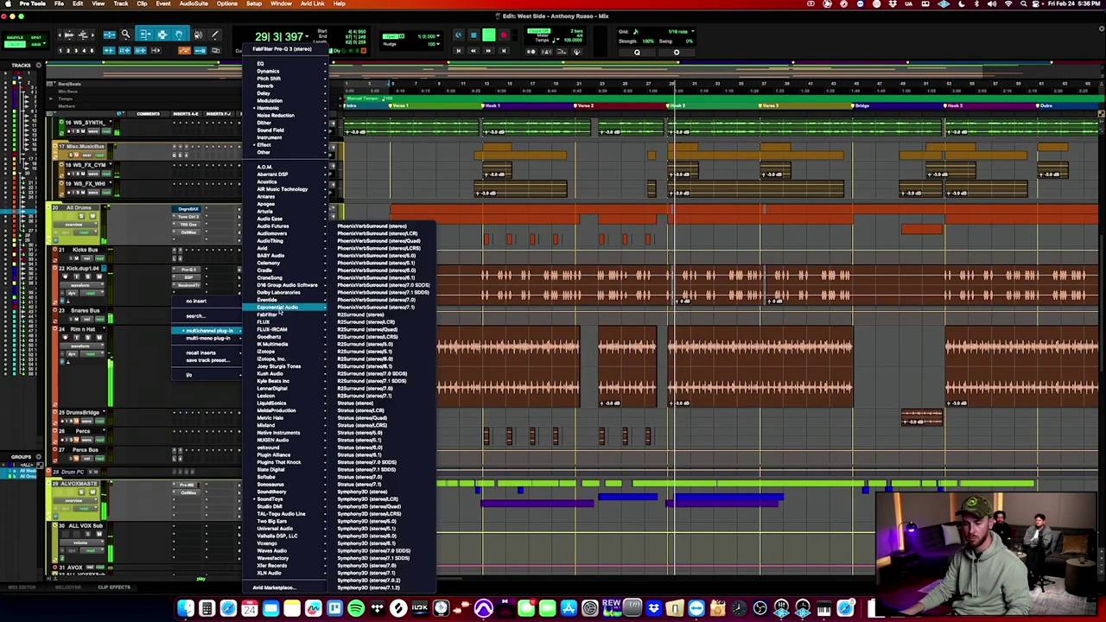
mouse_move(276, 314)
click(368, 391)
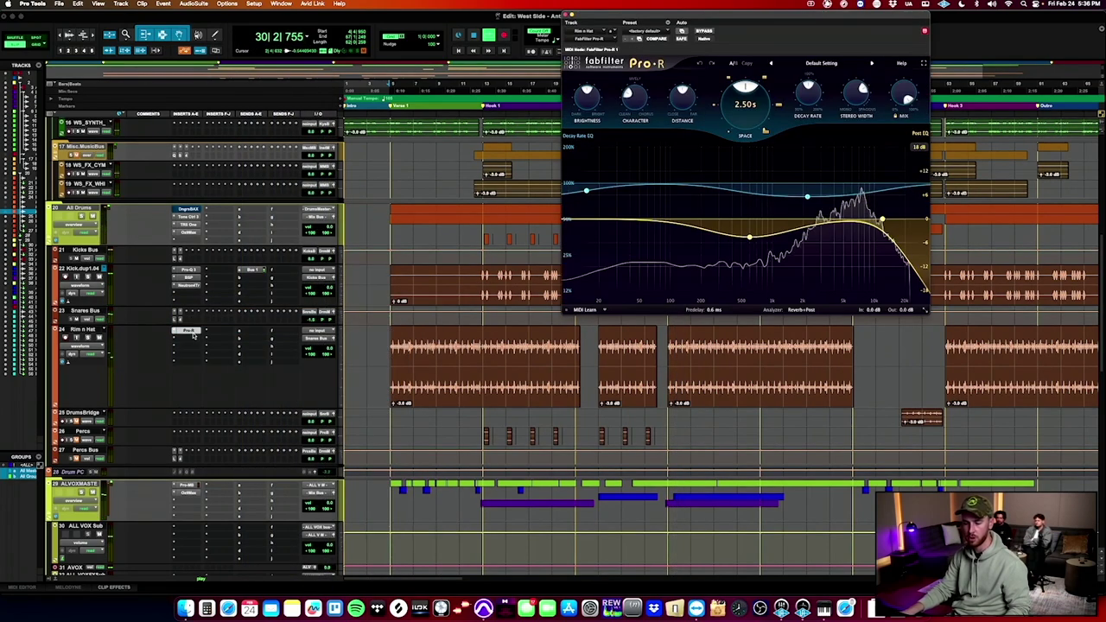
Put FabFilter Pro-Q 3 in the first insert of the Rim n Hat track and add a 24 dB/oct low cut.
click(173, 331)
mouse_move(208, 331)
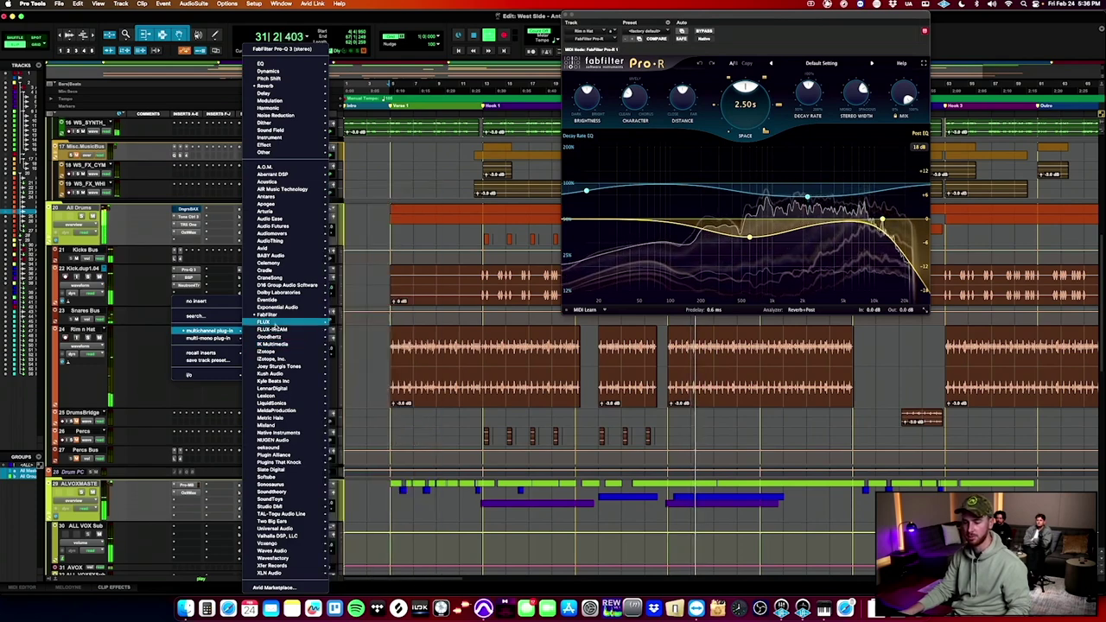
mouse_move(276, 315)
click(366, 383)
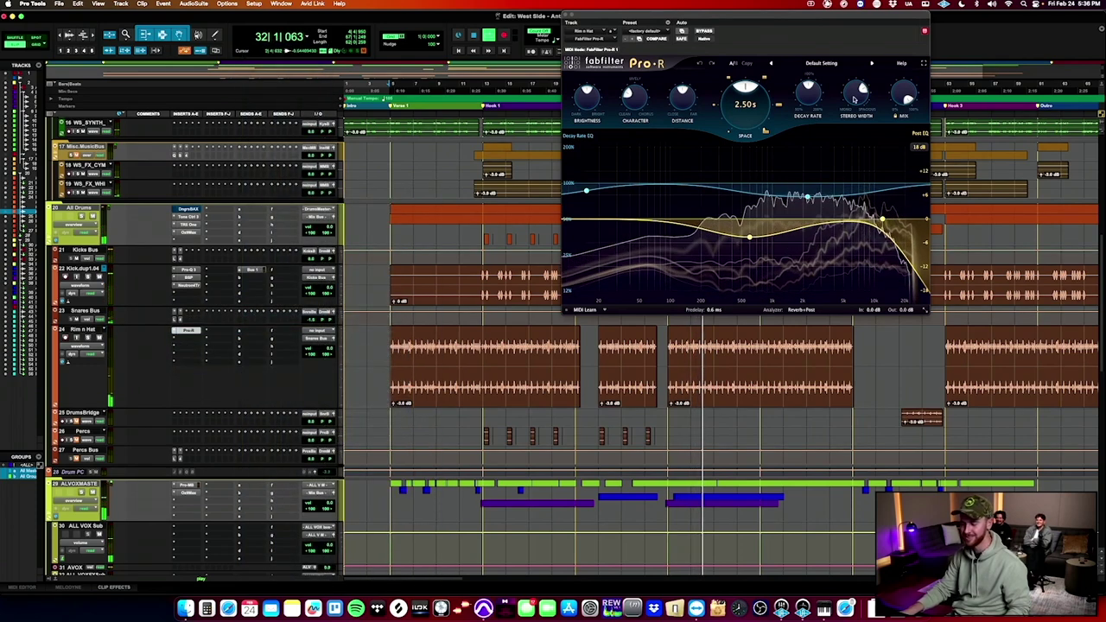
drag(573, 142, 663, 145)
alt+shift+click(660, 145)
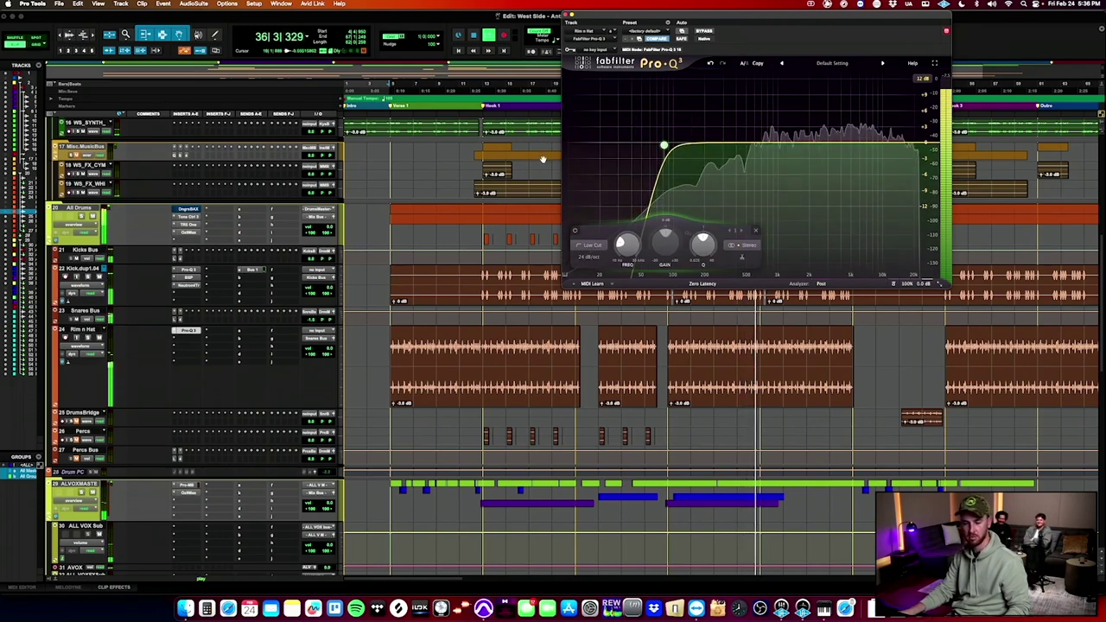
click(187, 331)
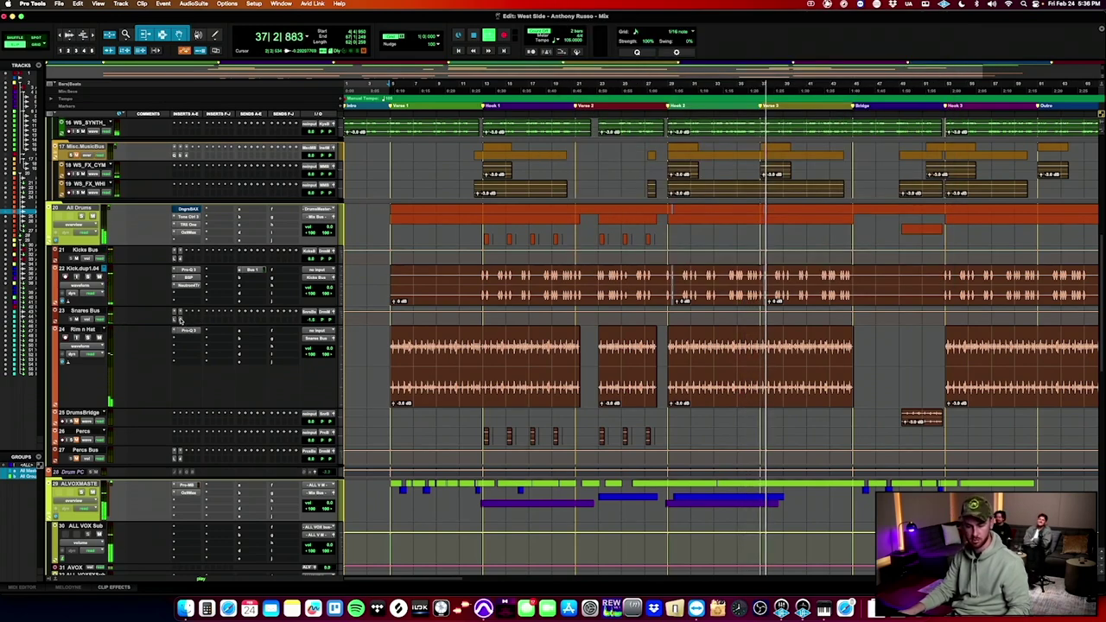
Review the Neutron and Lo-Fi inserts on the Snares Bus and lower the bus volume to -2.0 dB.
click(180, 320)
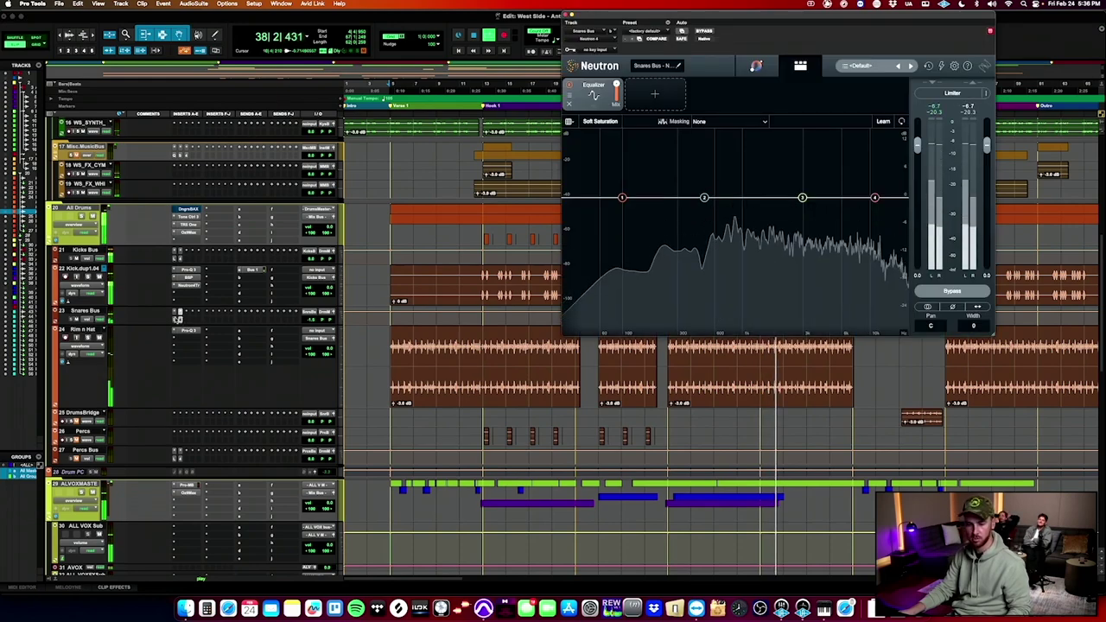
click(175, 319)
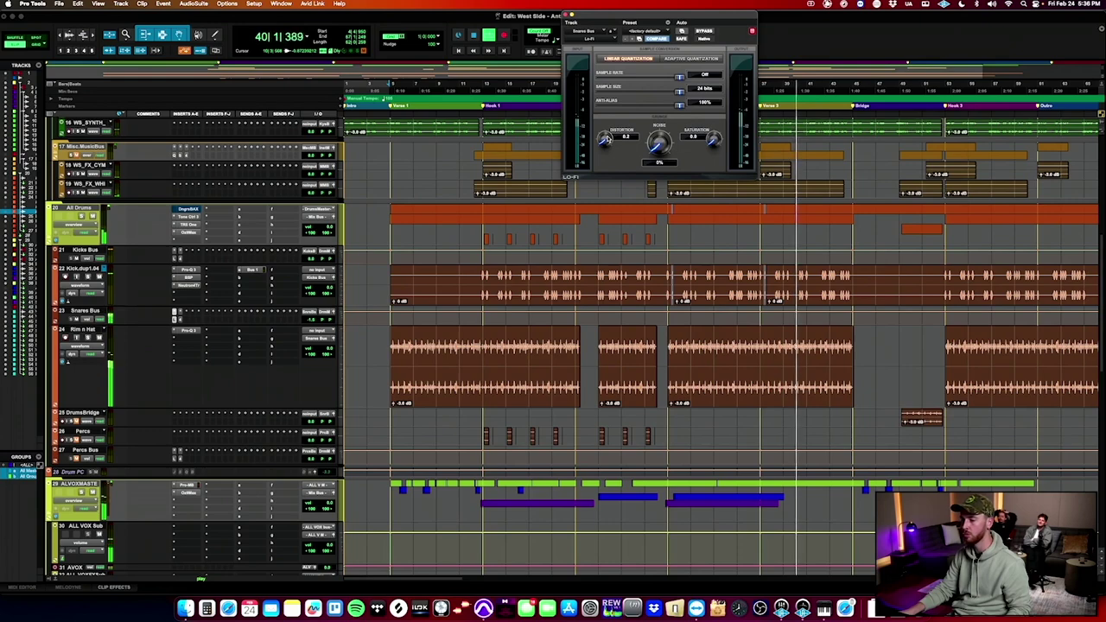
click(175, 319)
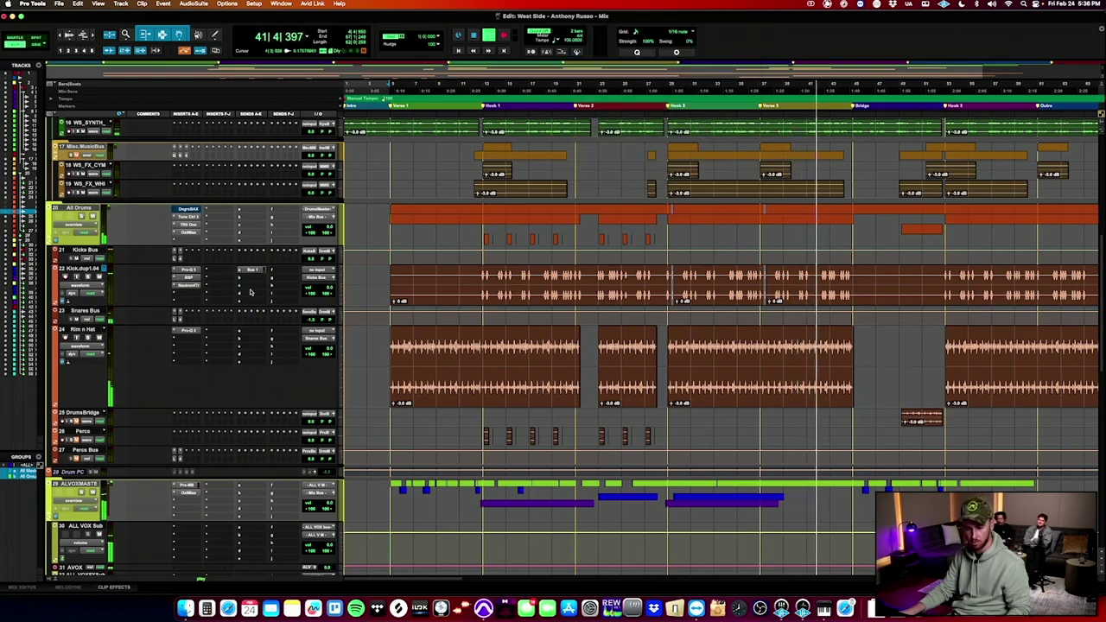
click(313, 320)
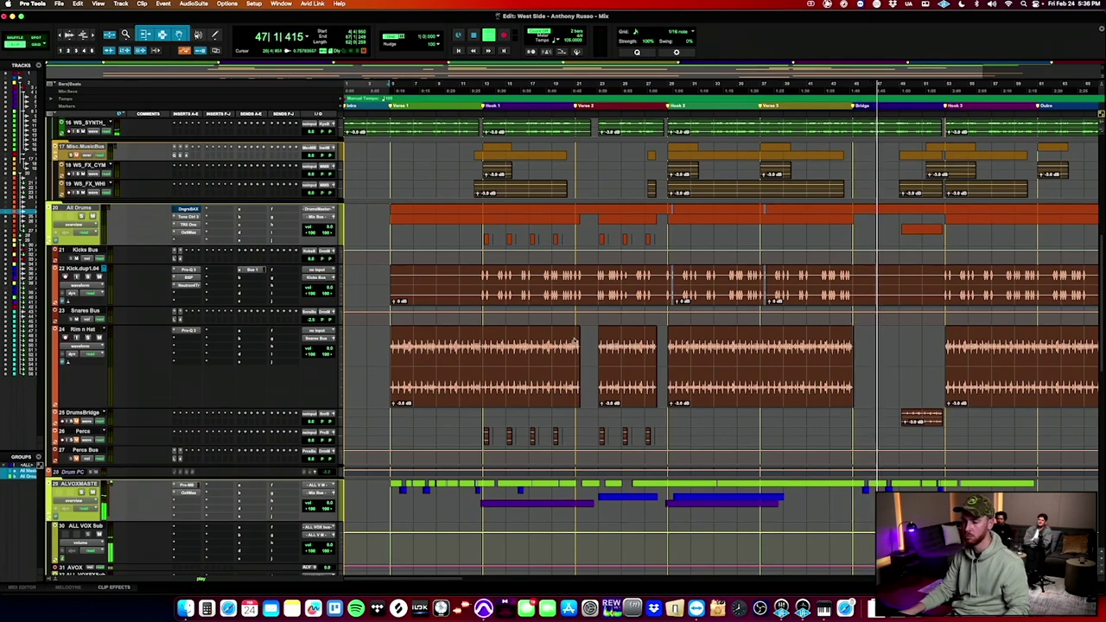
Solo the Bass Bridge track, select its clip in the bridge section and play it back.
scroll(574, 340, up, 2)
scroll(574, 341, right, 3)
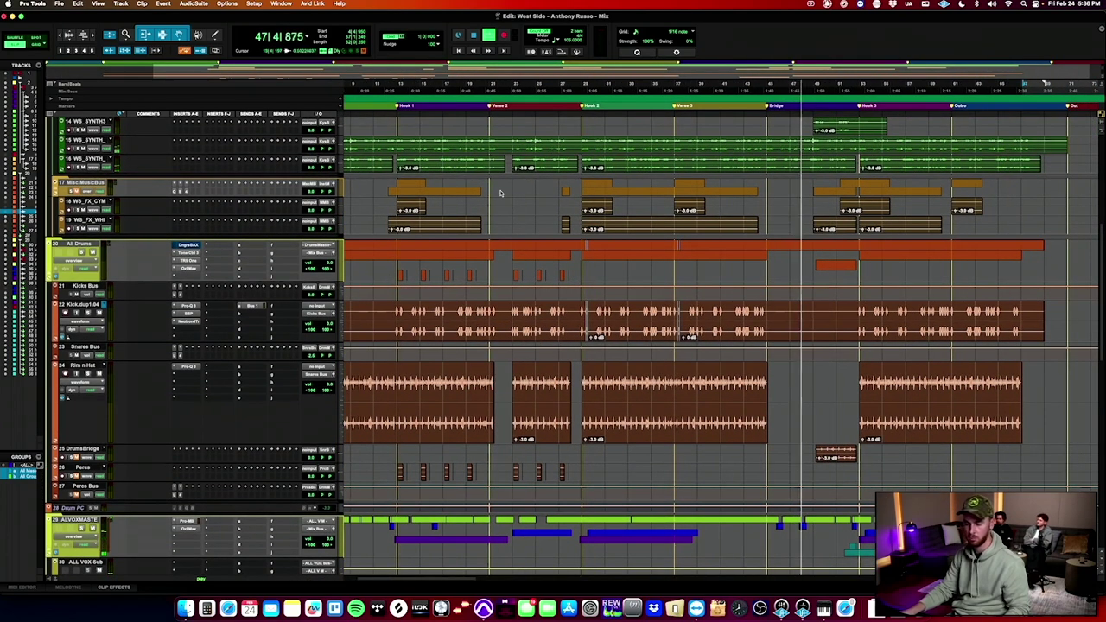
scroll(499, 192, up, 5)
scroll(499, 187, left, 2)
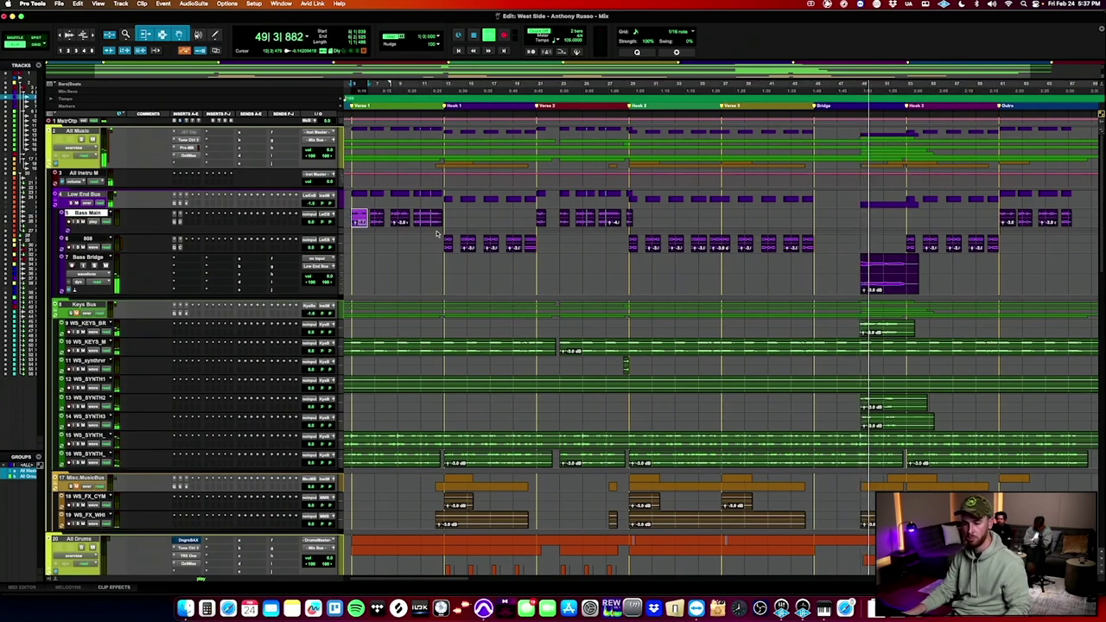
scroll(745, 247, right, 2)
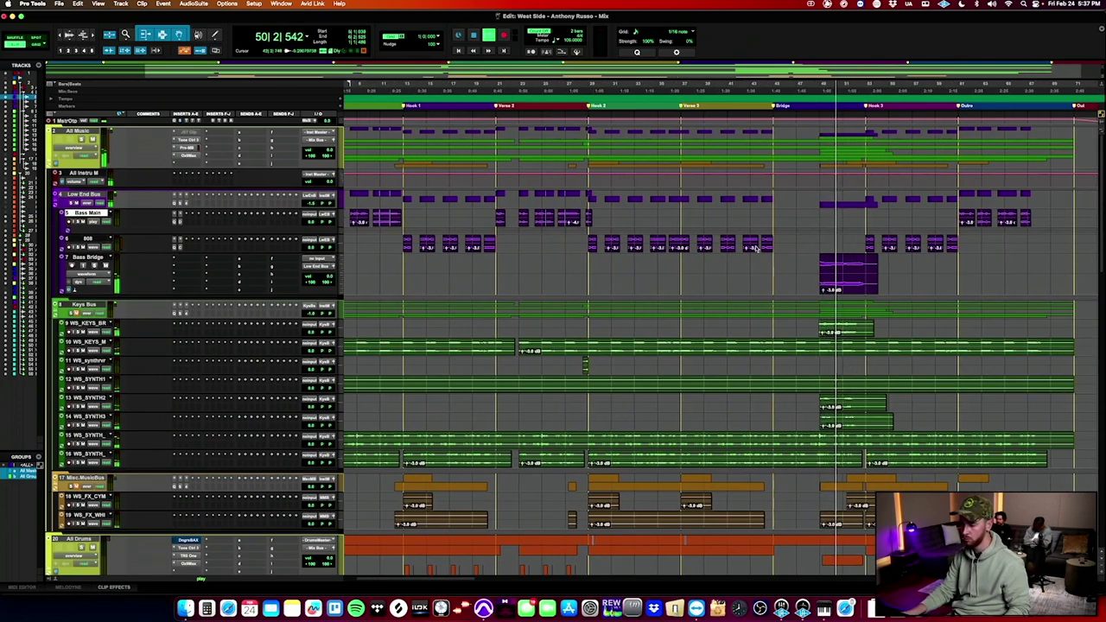
click(821, 267)
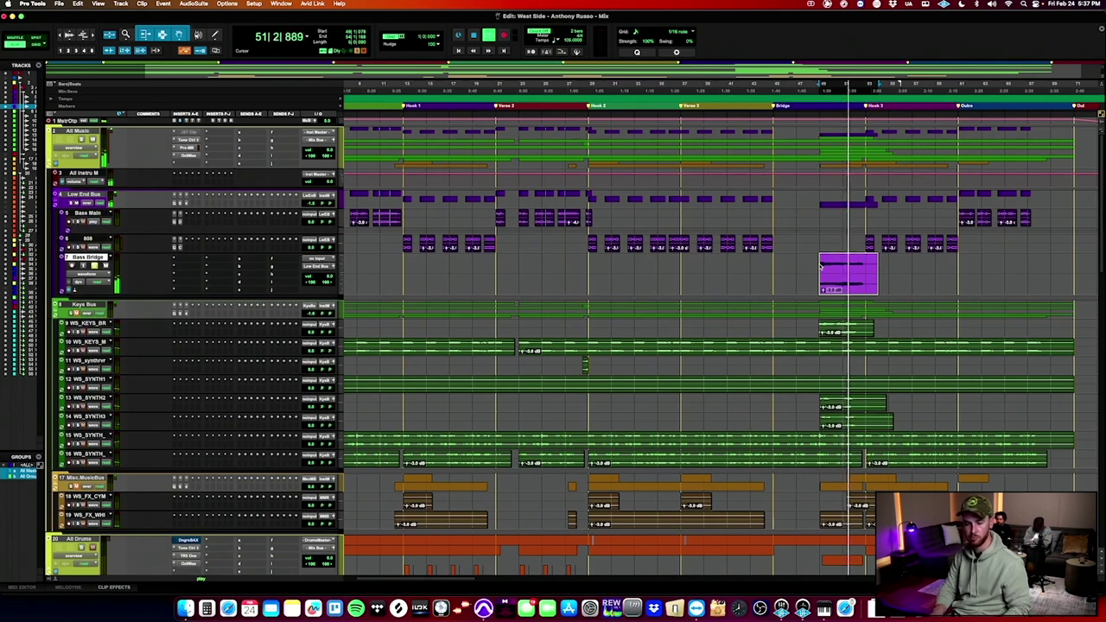
key(space)
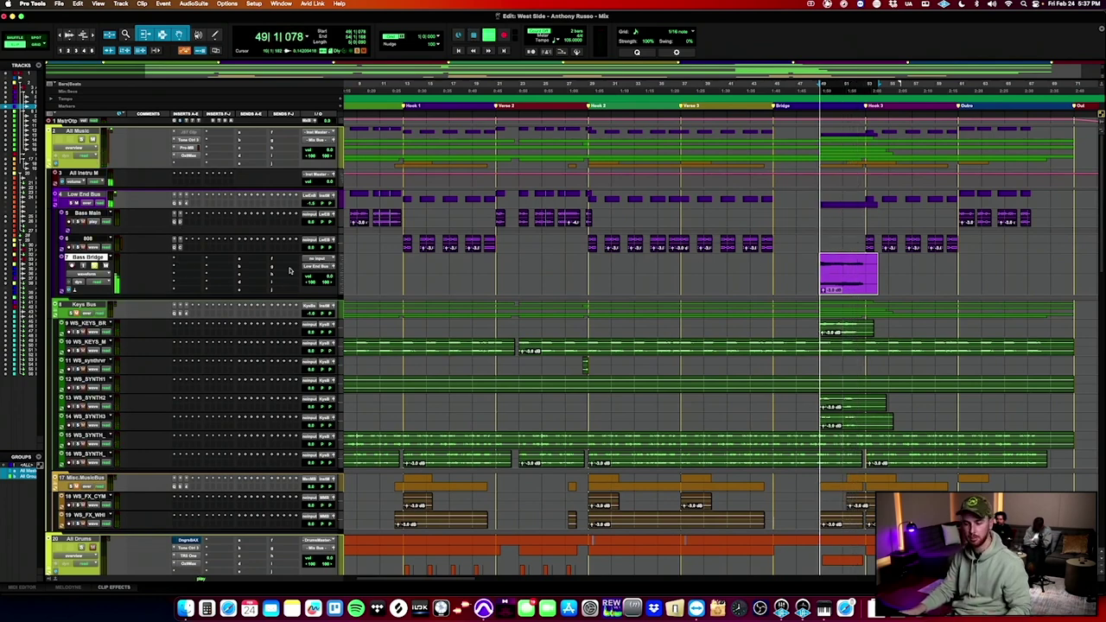
key(space)
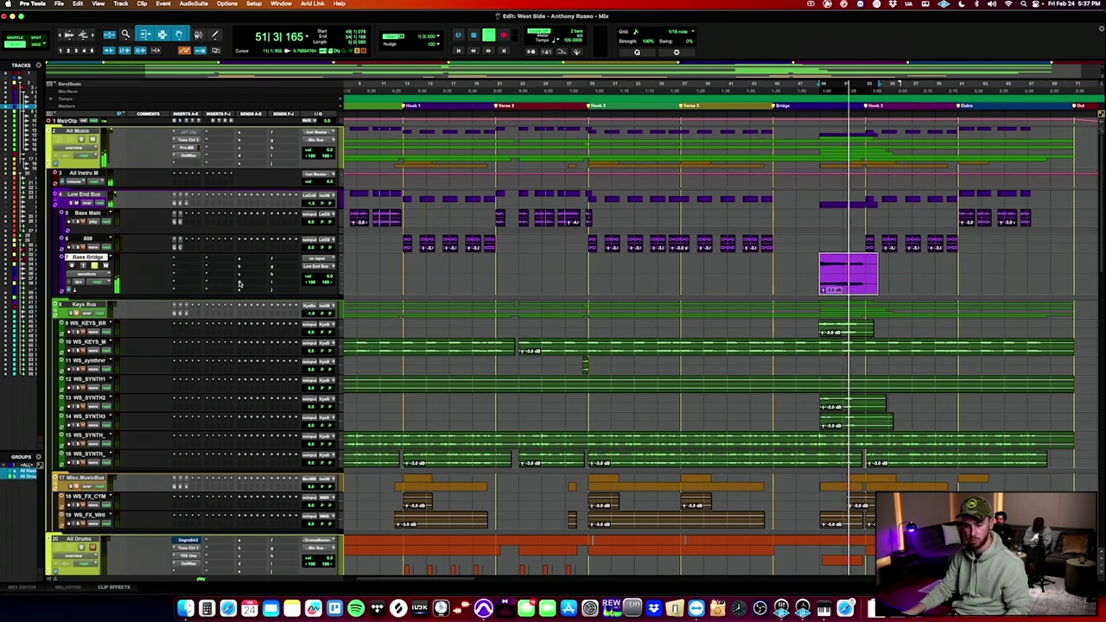
Insert FabFilter Pro-Q 3 on the Bass Bridge track and set a 12 dB/oct high cut at about 2148 Hz.
click(192, 258)
mouse_move(221, 259)
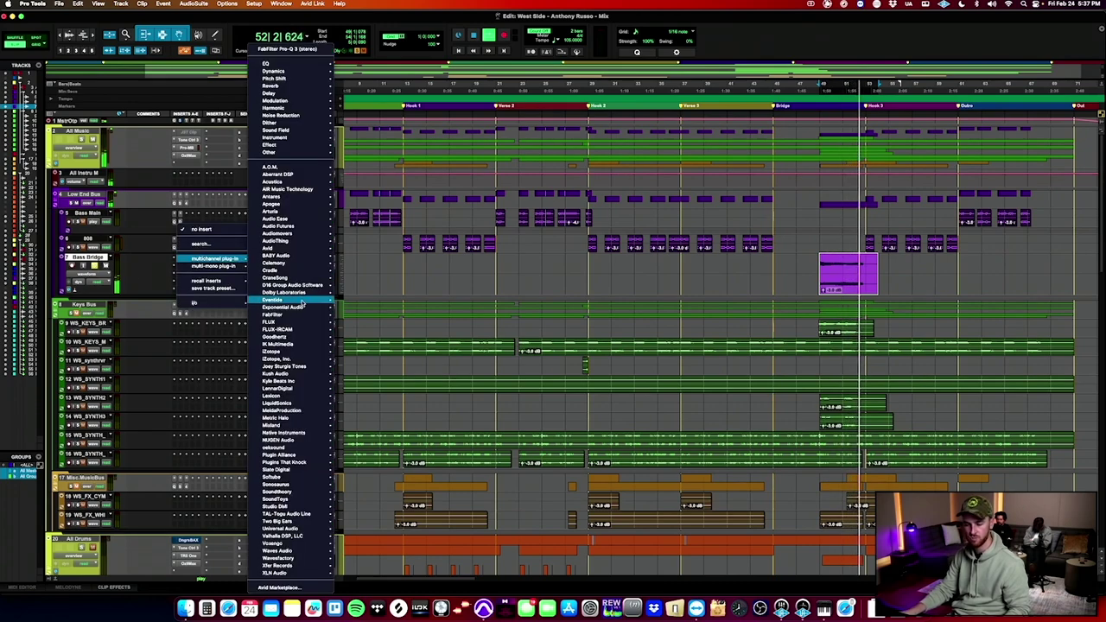
mouse_move(302, 315)
click(383, 383)
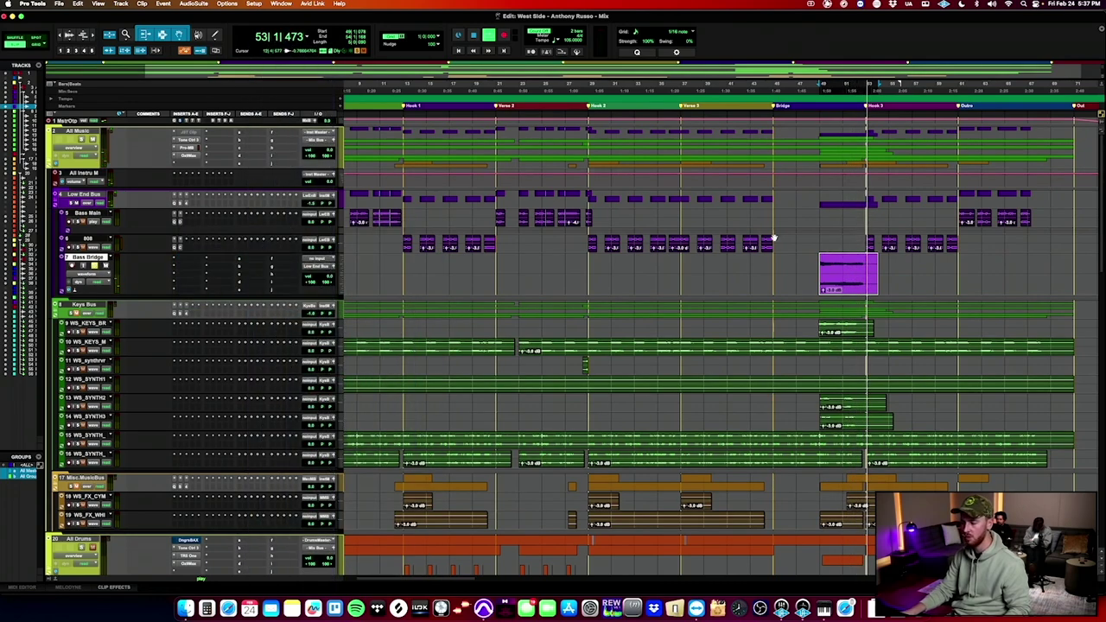
drag(917, 143, 813, 143)
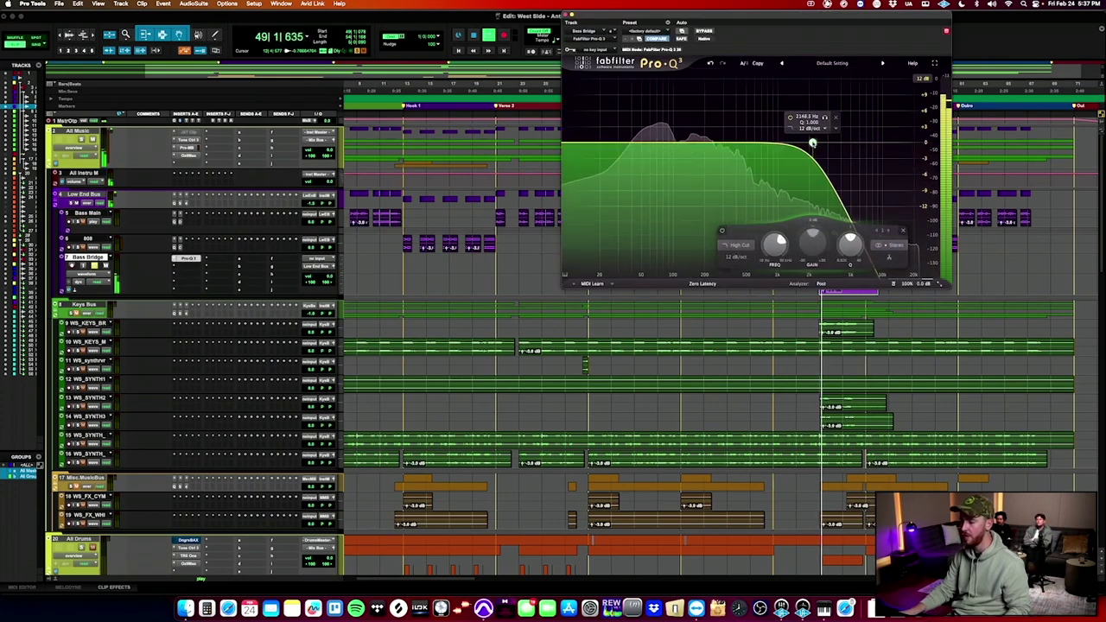
click(192, 259)
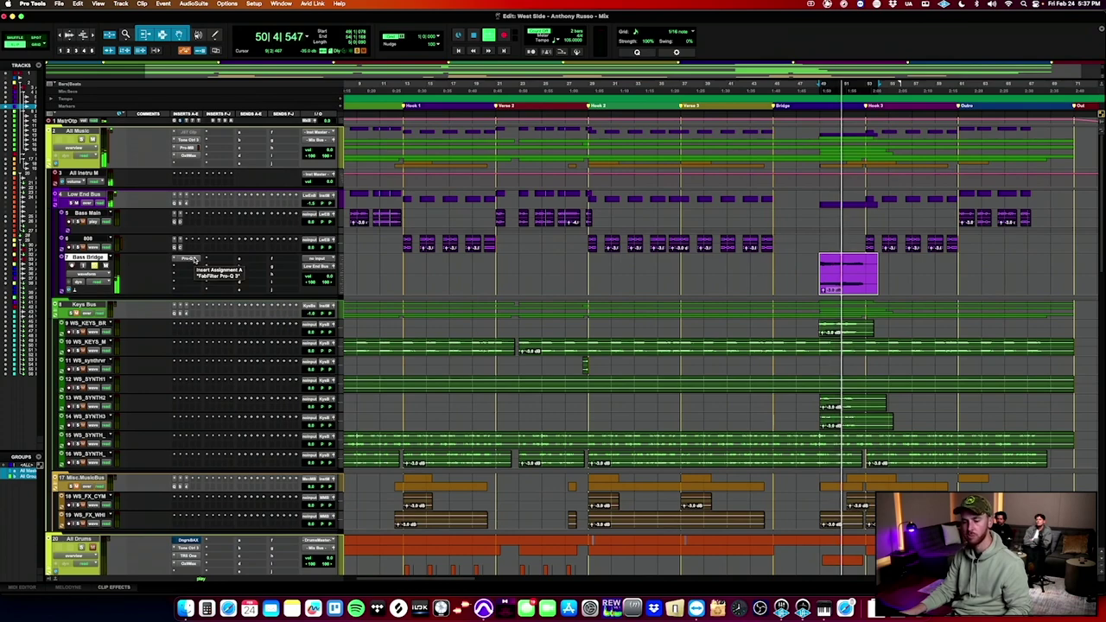
Add the stereo ValhallaÜberMod plug-in to the second insert of the Bass Bridge track.
click(185, 270)
mouse_move(216, 267)
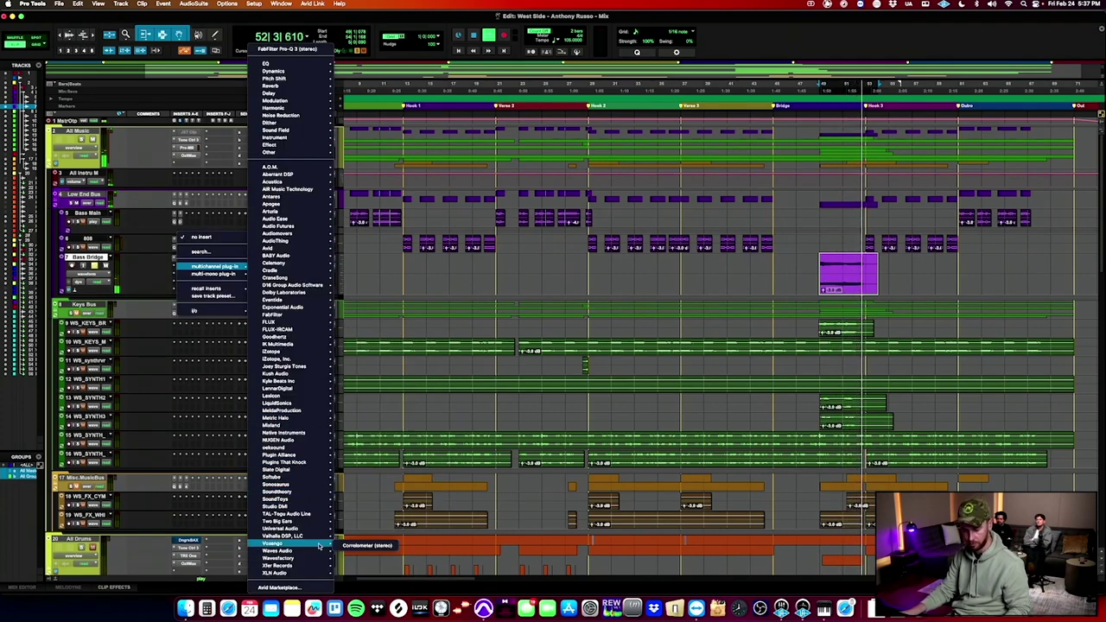
mouse_move(317, 540)
click(380, 580)
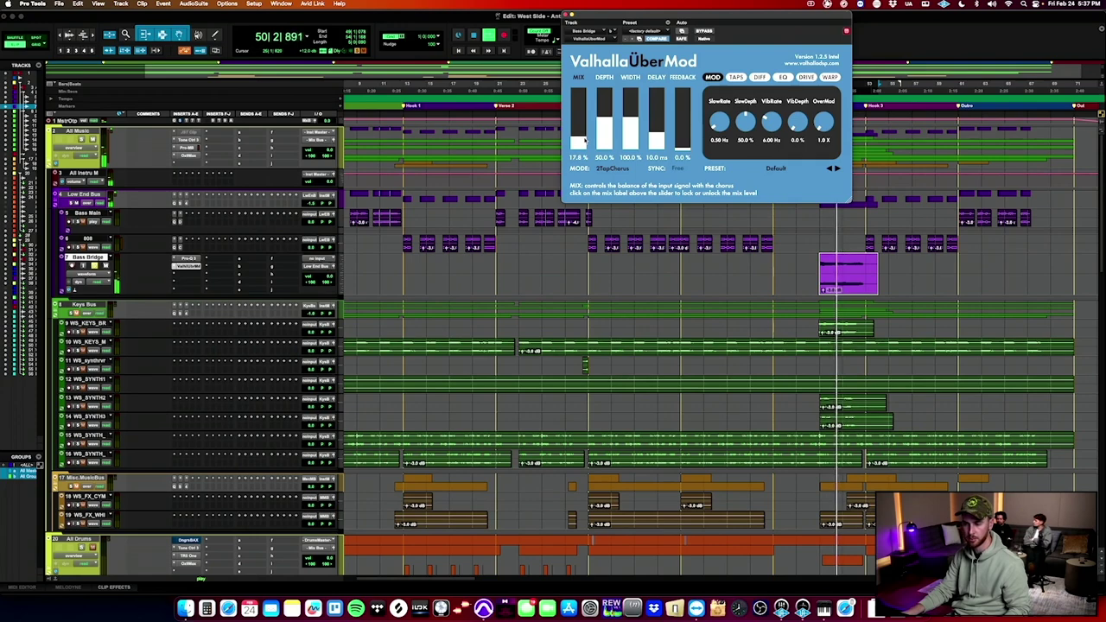
Load the DimChorus2 chorus preset in ValhallaÜberMod on the Bass Bridge track and close the plug-in.
click(613, 168)
click(683, 167)
click(692, 180)
click(749, 169)
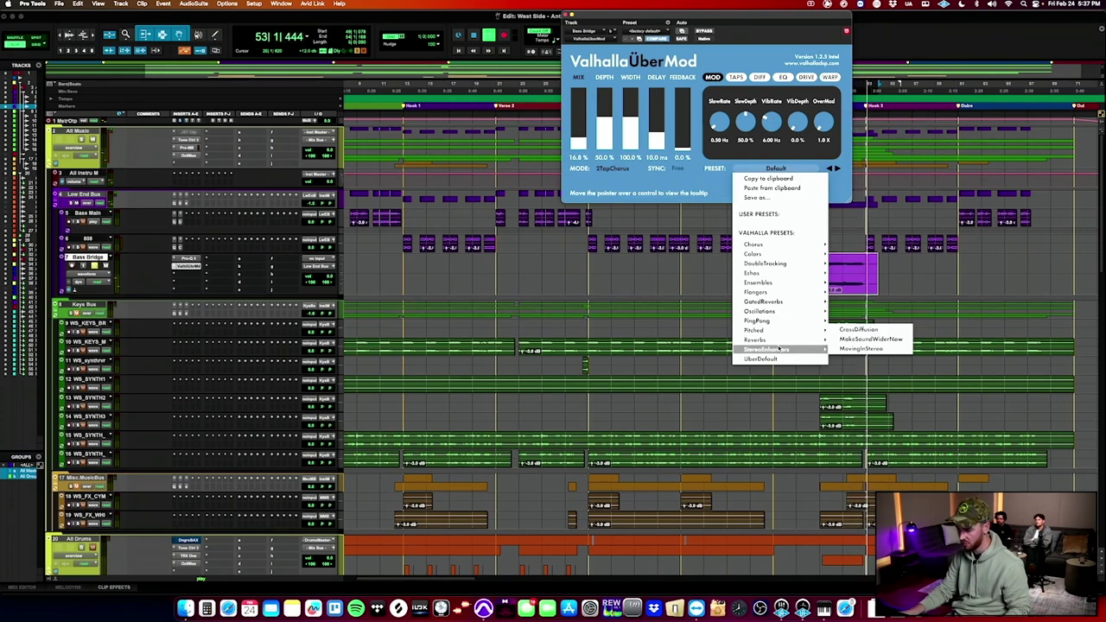
mouse_move(783, 246)
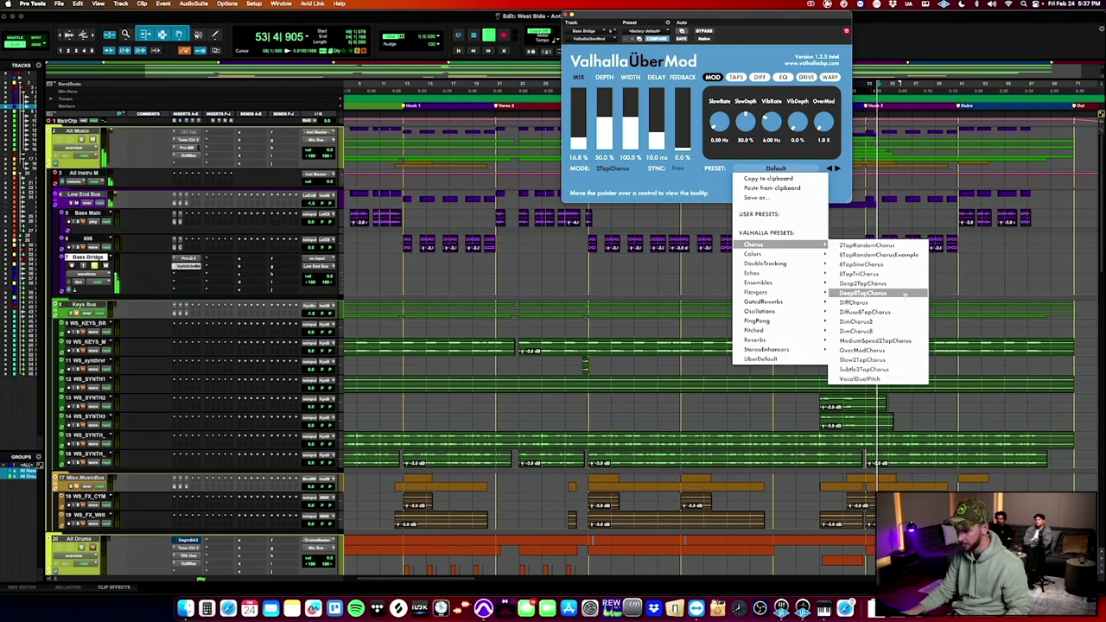
click(864, 321)
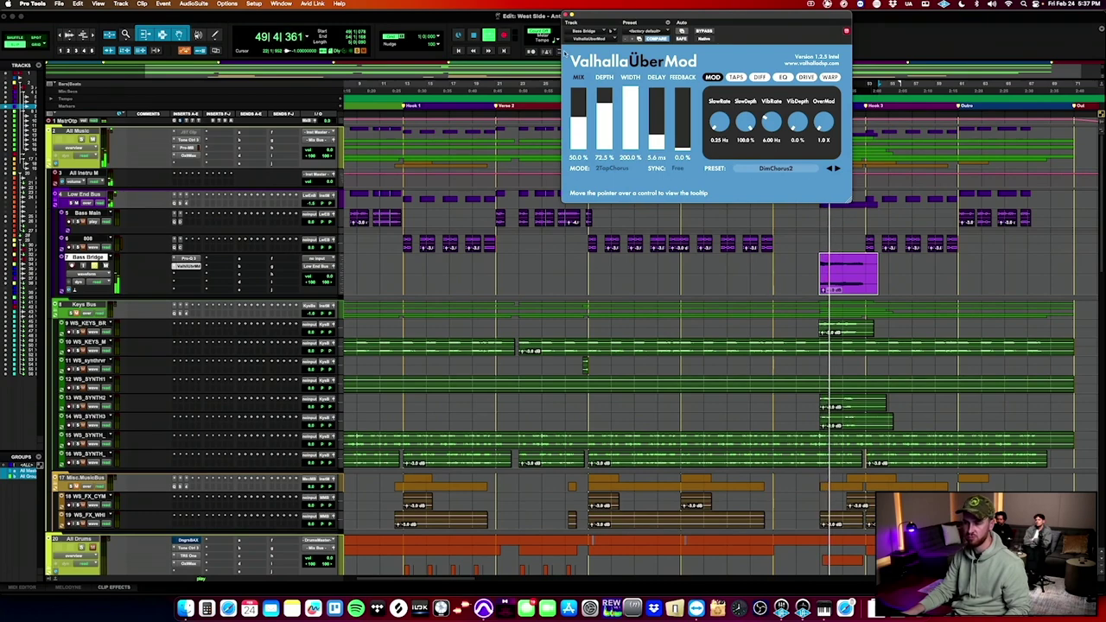
click(568, 16)
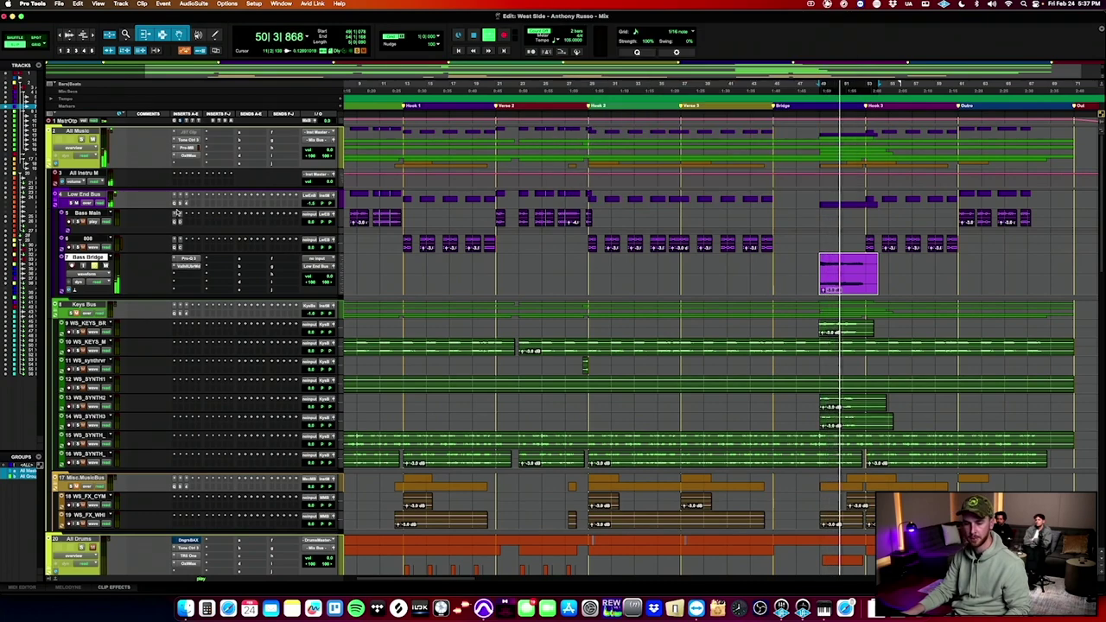
click(198, 269)
click(198, 269)
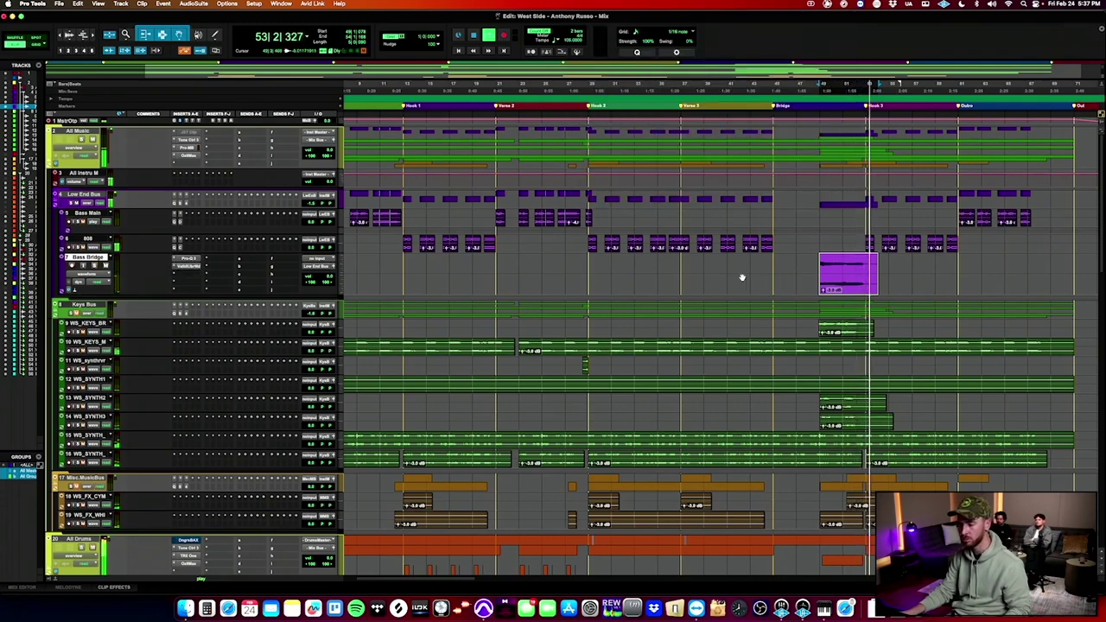
Select the full Hook 3 section on the Bass Bridge track and play the mix from its start.
click(867, 266)
scroll(870, 265, right, 2)
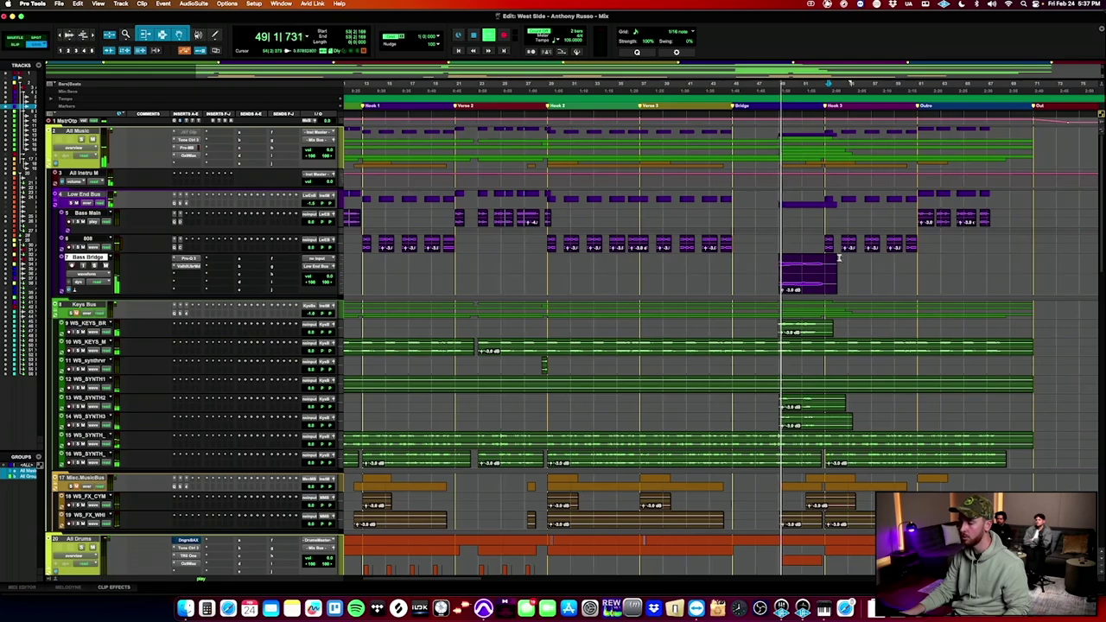
key(space)
drag(828, 259, 918, 264)
key(space)
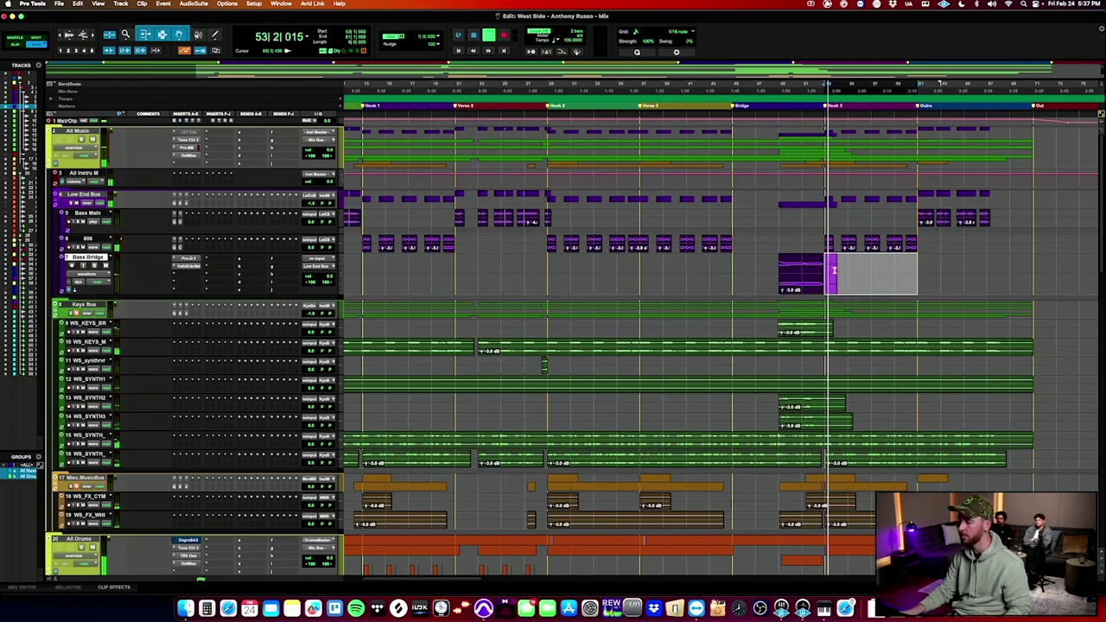
Check the Lead vocal in Hook 3 and review the Pro-Q 3 curve on the 808 track.
scroll(538, 308, down, 2)
scroll(537, 307, right, 2)
scroll(538, 305, down, 15)
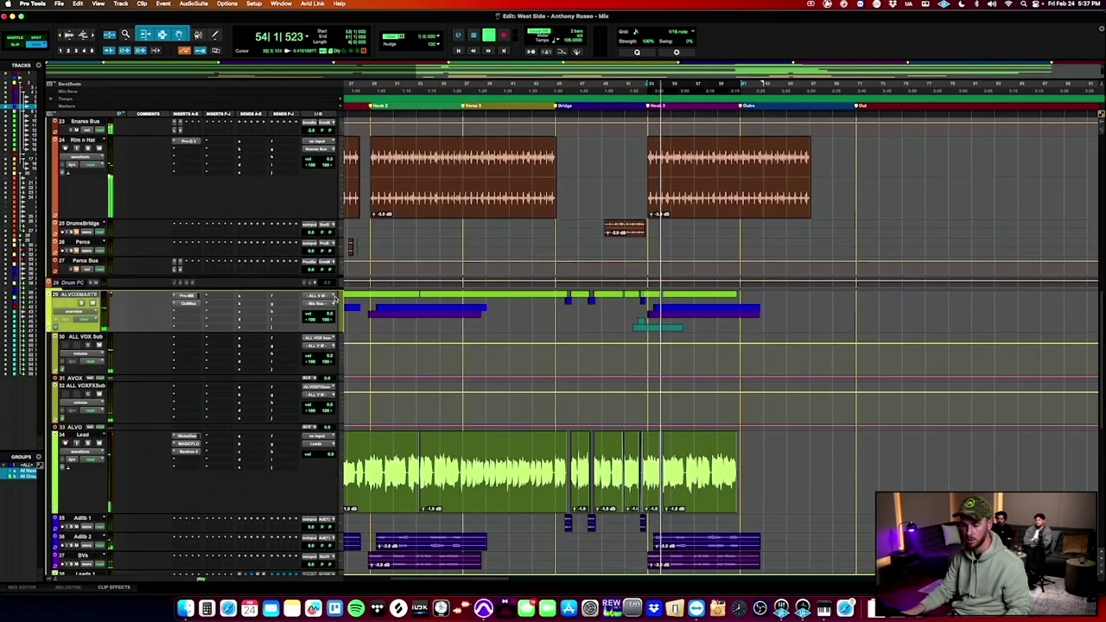
click(77, 128)
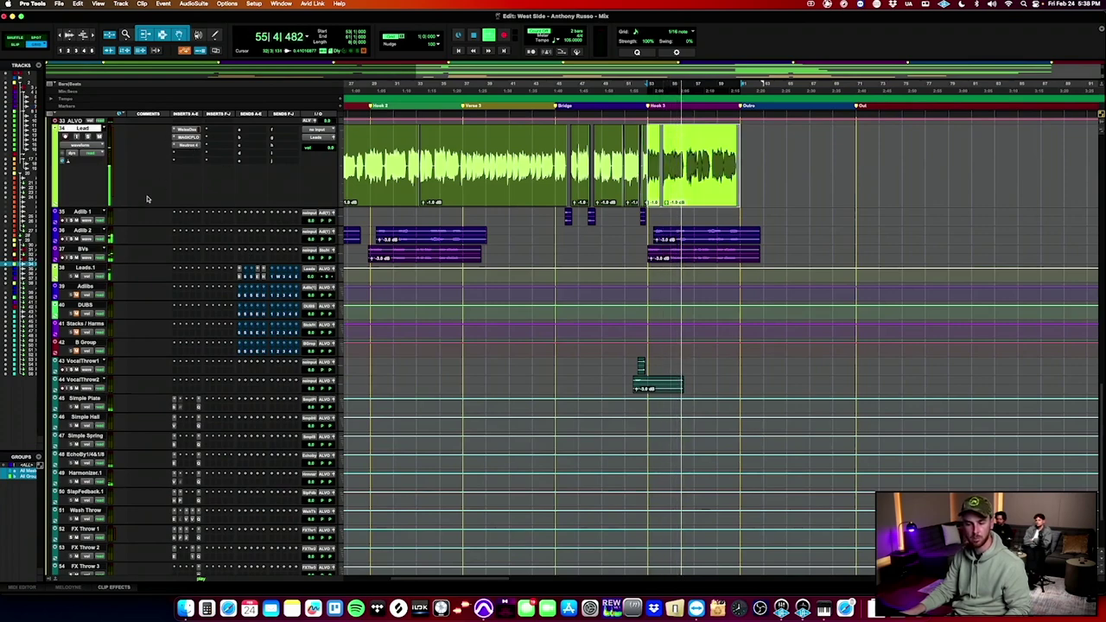
scroll(134, 214, up, 15)
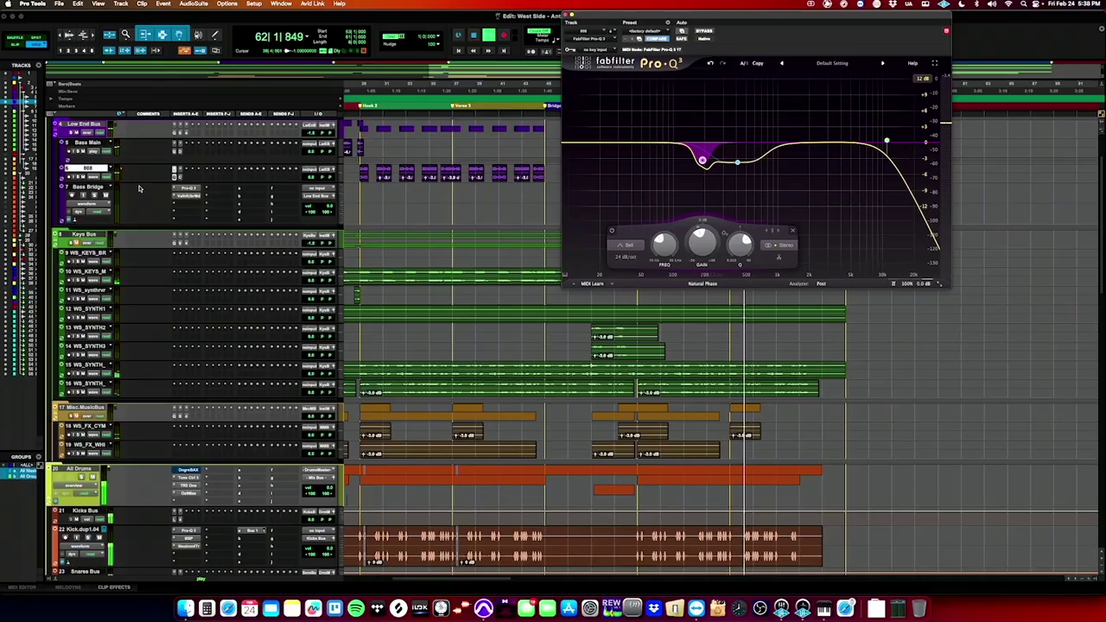
click(174, 171)
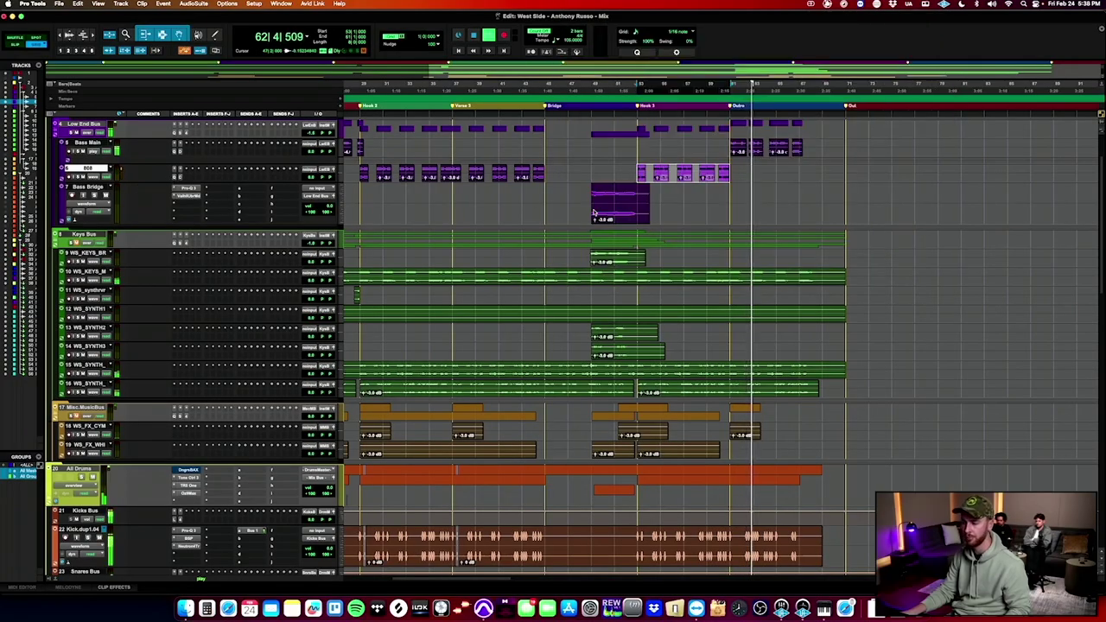
Insert the stereo iZotope Neutron 4 plug-in in the second insert of the Rim n Hat track.
scroll(595, 212, right, 3)
scroll(595, 212, up, 1)
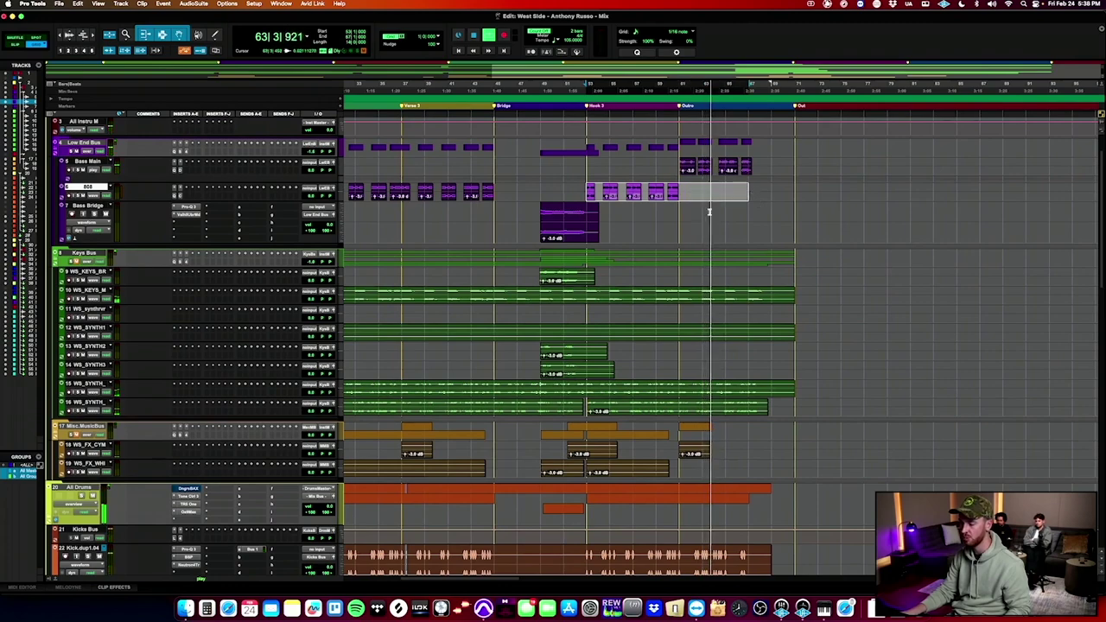
scroll(705, 216, down, 10)
scroll(704, 216, up, 5)
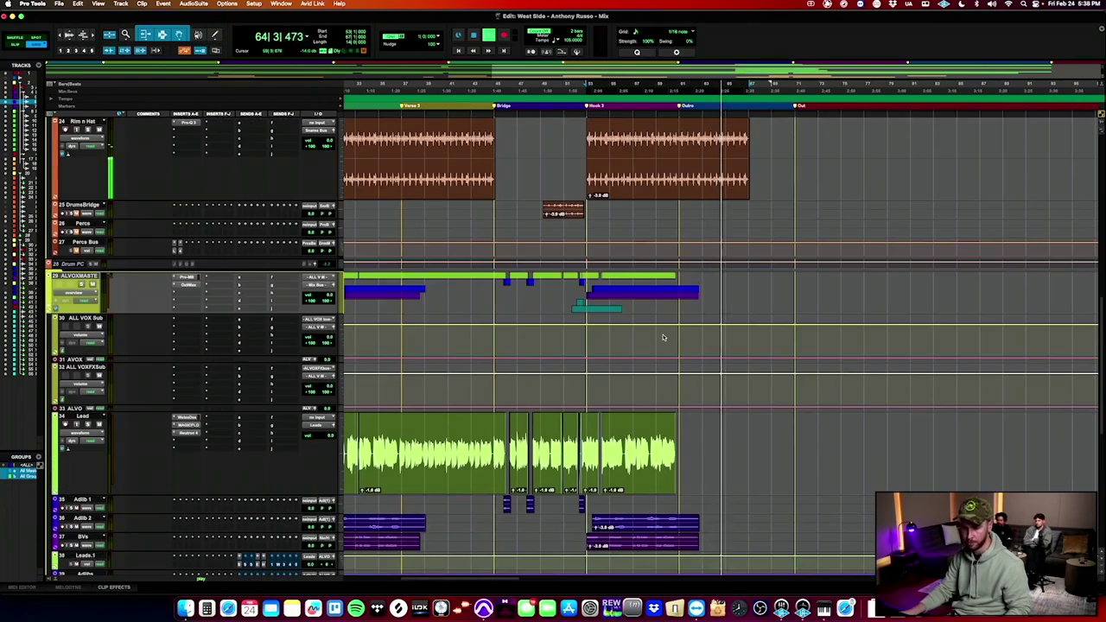
click(179, 130)
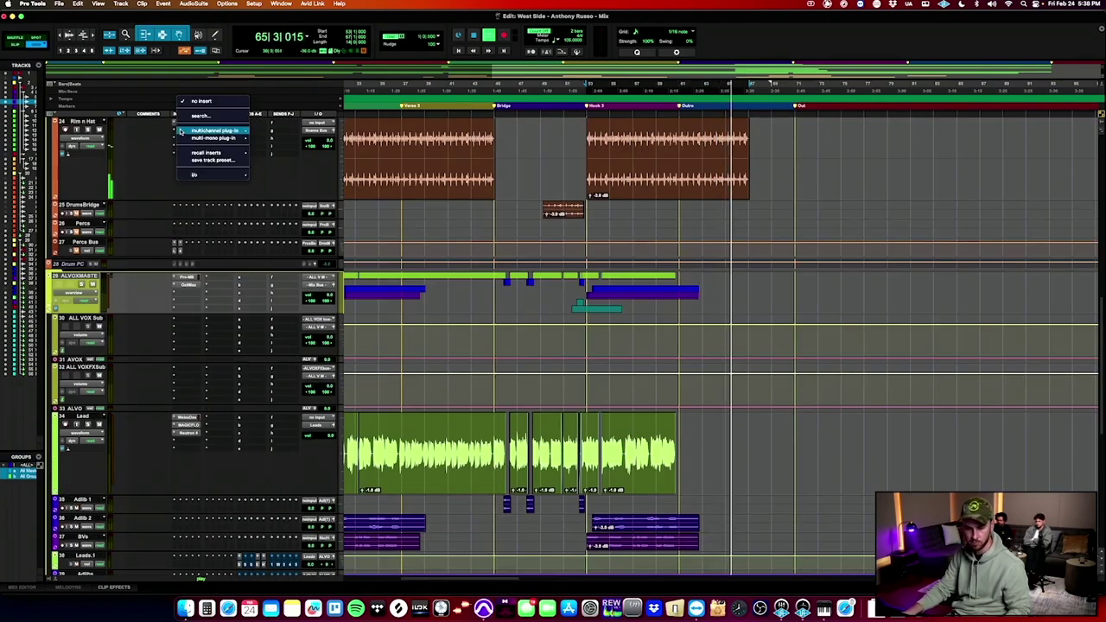
mouse_move(215, 130)
mouse_move(311, 351)
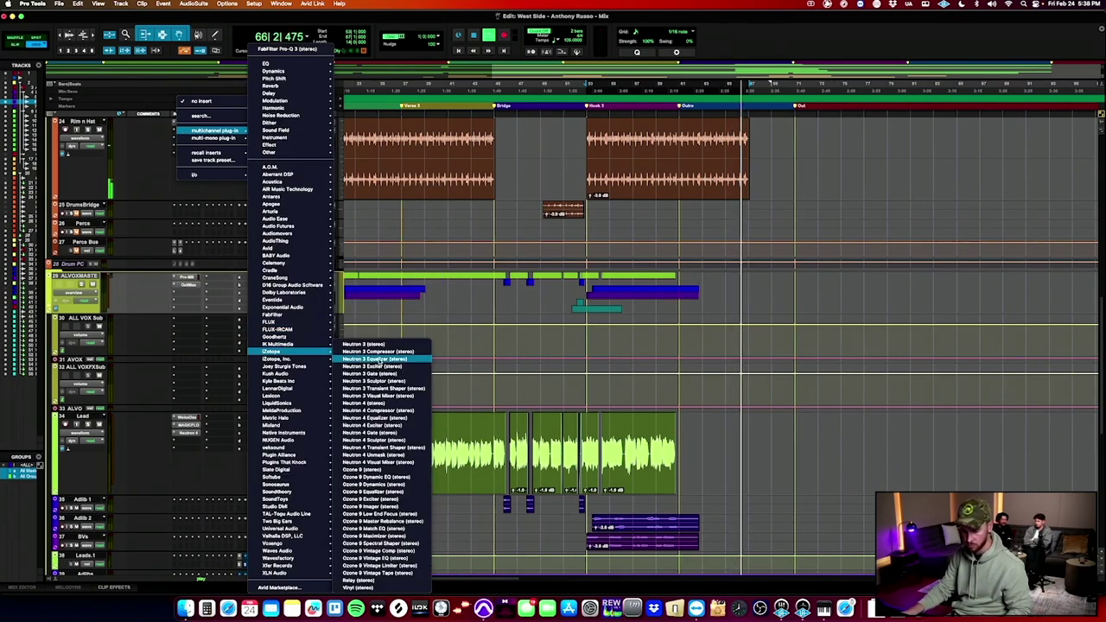
click(378, 404)
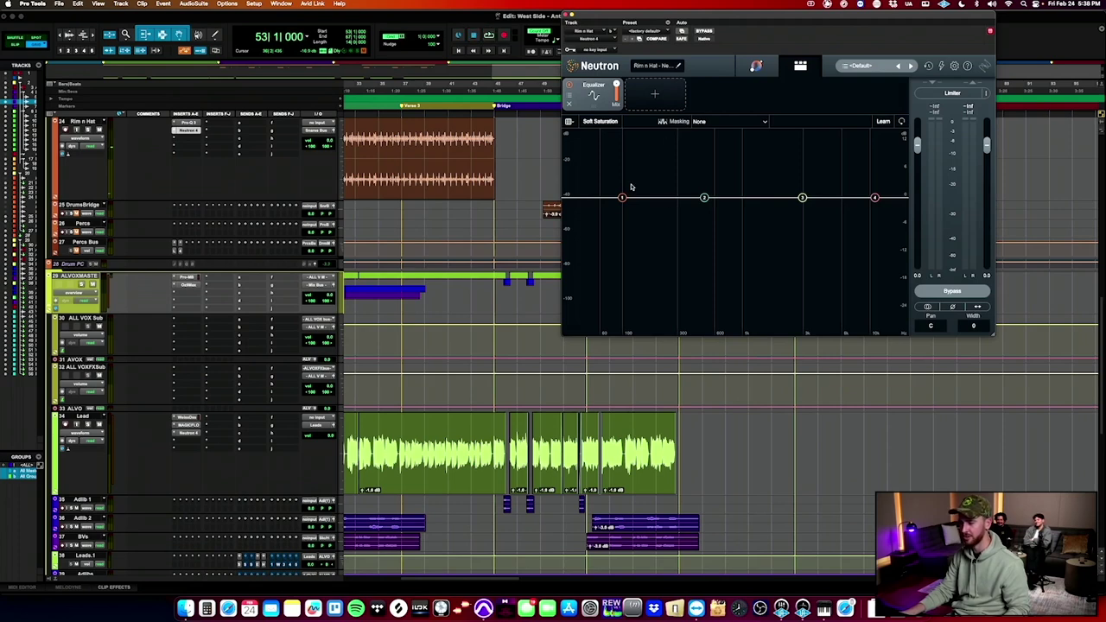
Replace Neutron's Equalizer module with a Transient Shaper on the Rim n Hat track, set its attack to -0.6 and close the plug-in.
key(space)
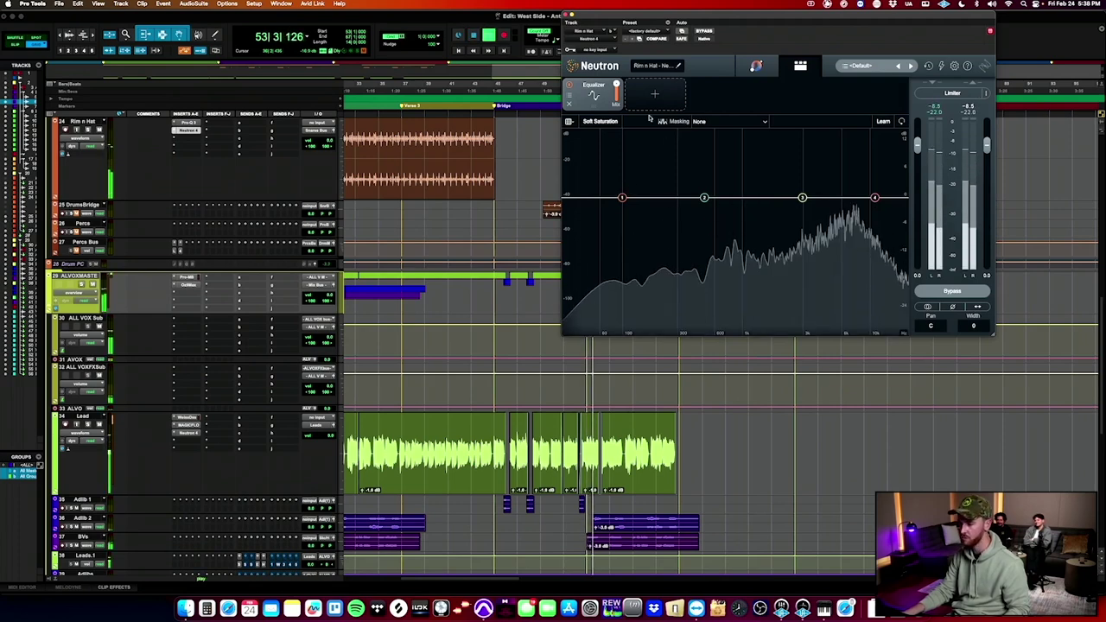
click(569, 103)
click(604, 101)
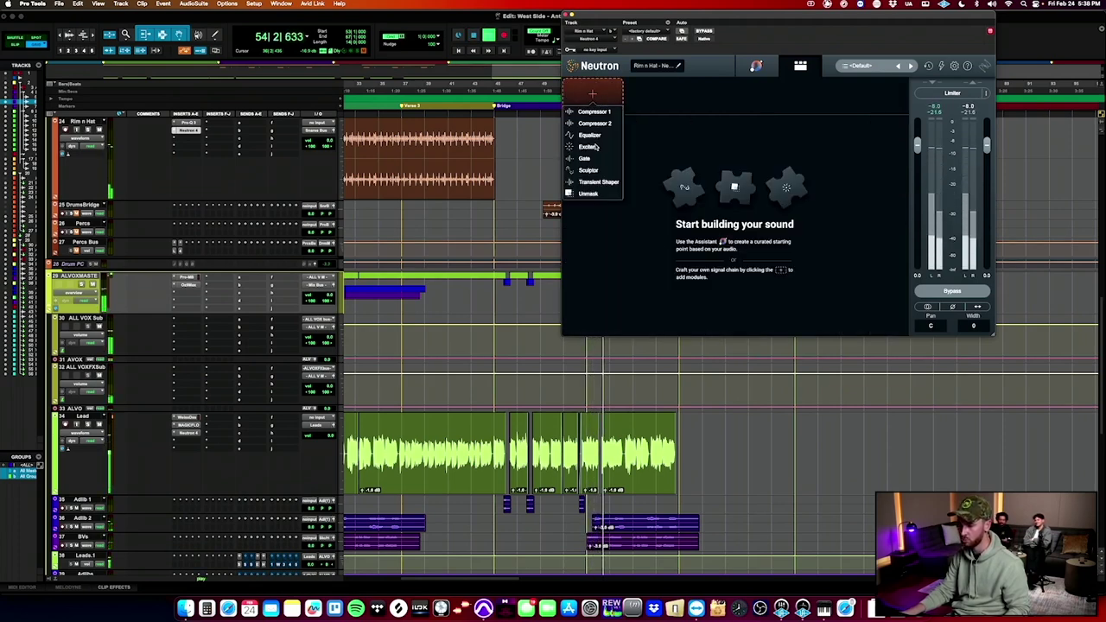
click(596, 183)
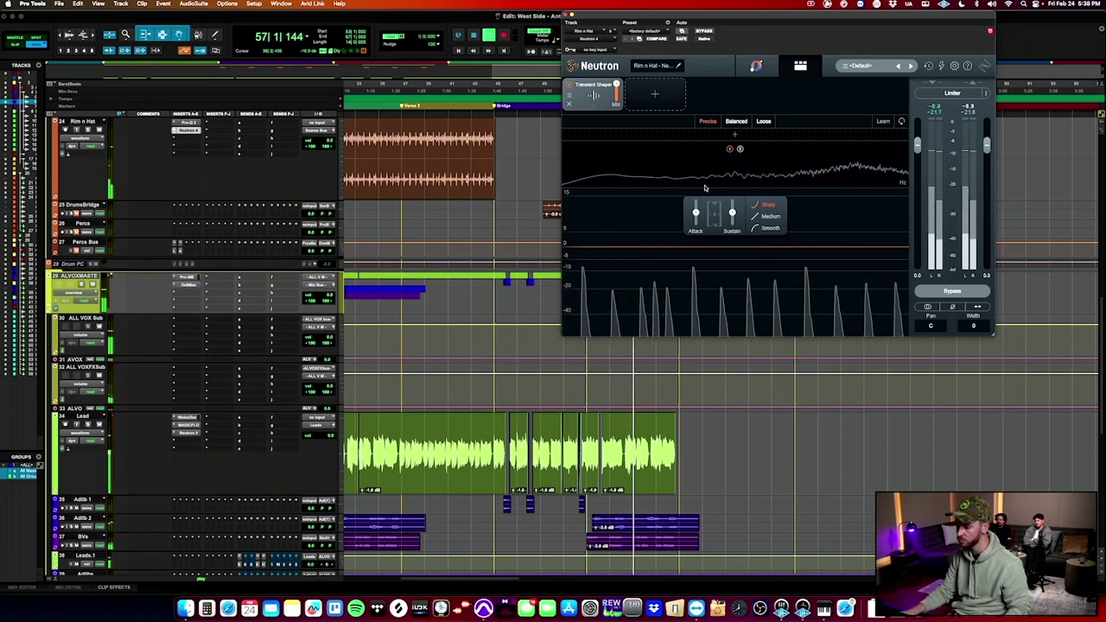
drag(697, 218, 697, 223)
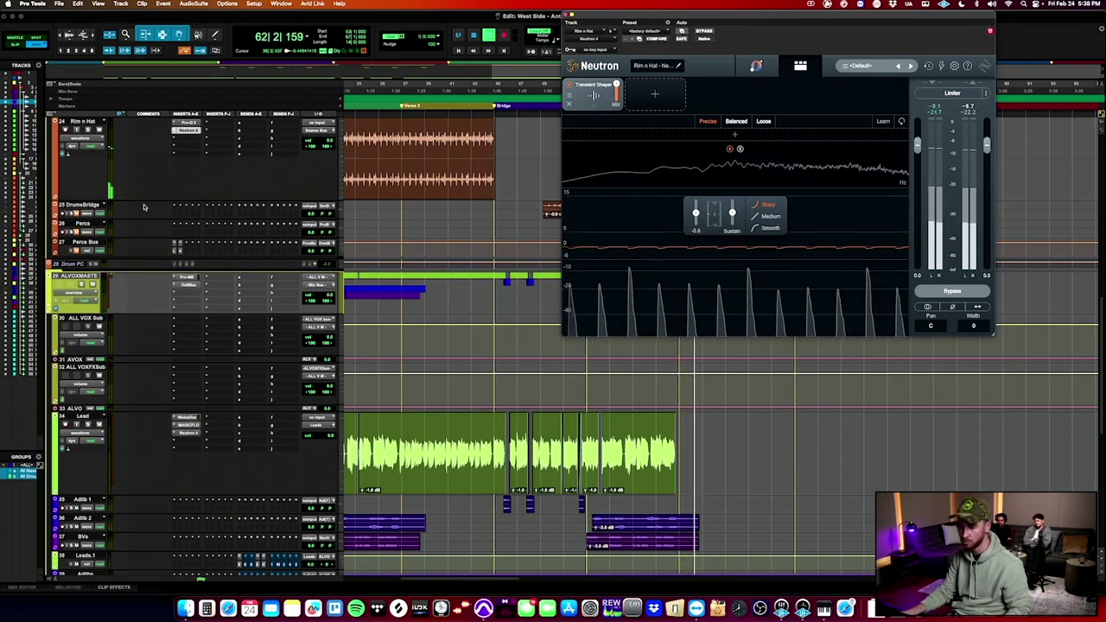
click(184, 134)
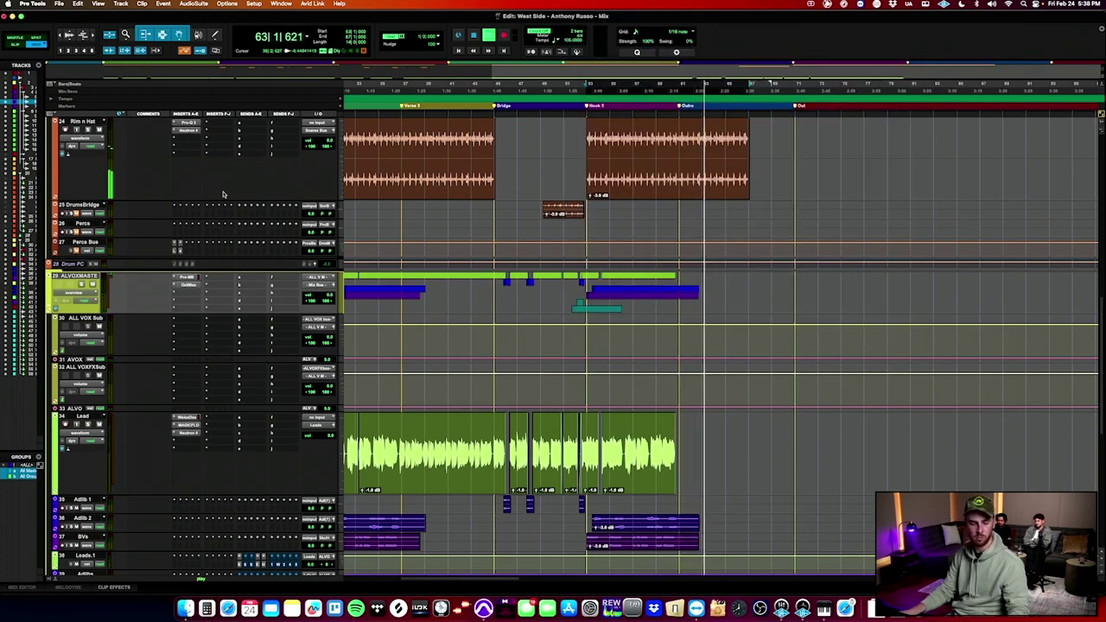
click(188, 139)
mouse_move(207, 141)
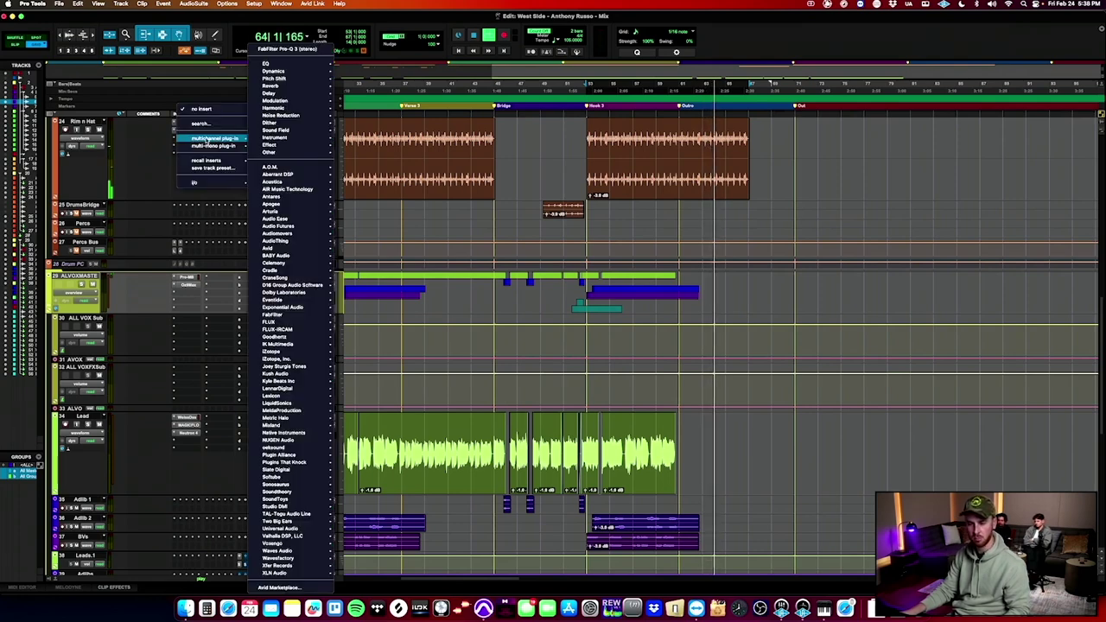
click(131, 164)
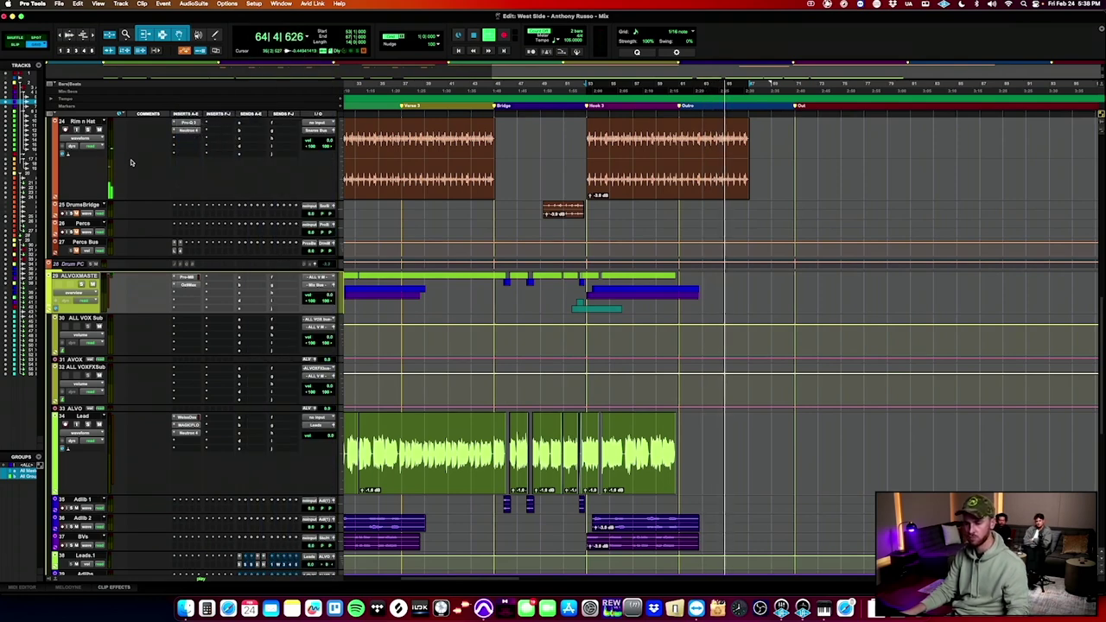
Search the plug-ins for "maag", add Maag EQ4 to the third insert of the Rim n Hat track and close its window.
click(188, 139)
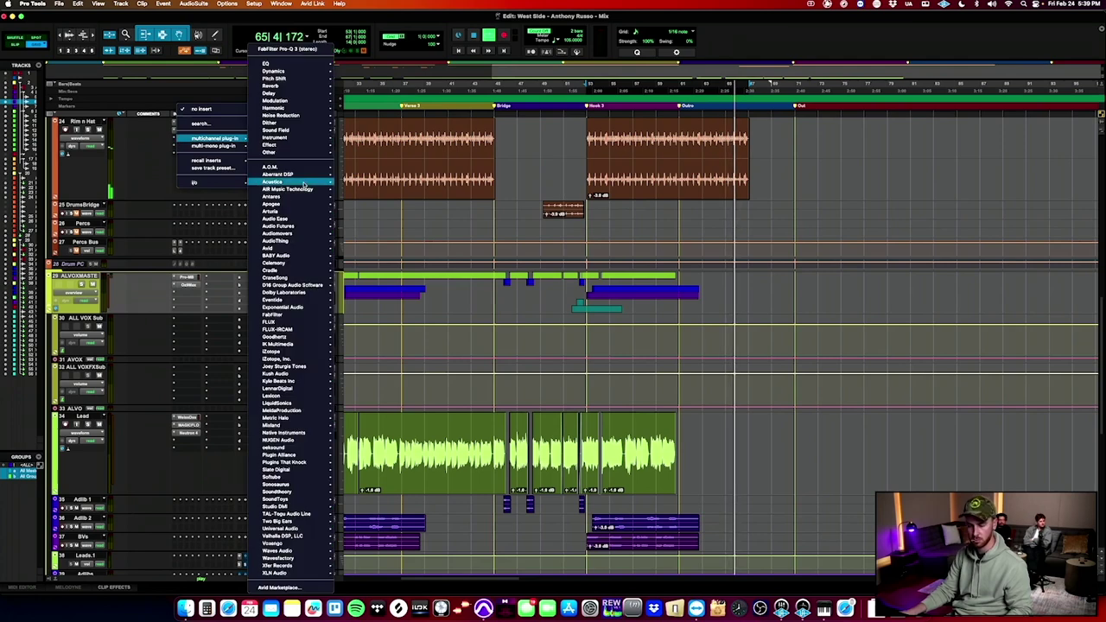
click(200, 124)
text(maa)
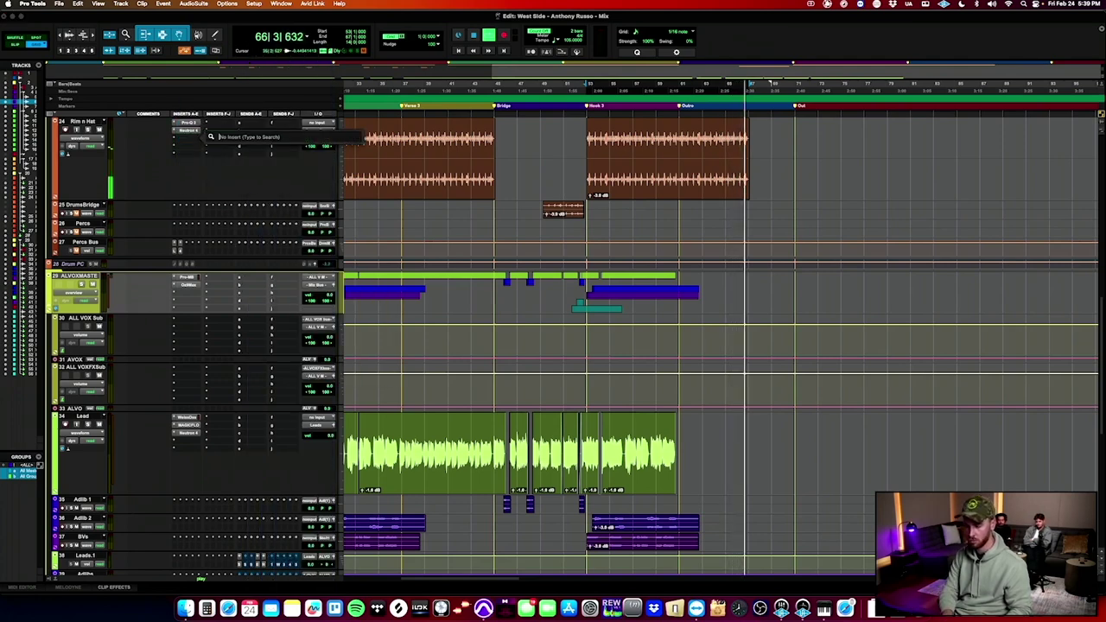
key(Return)
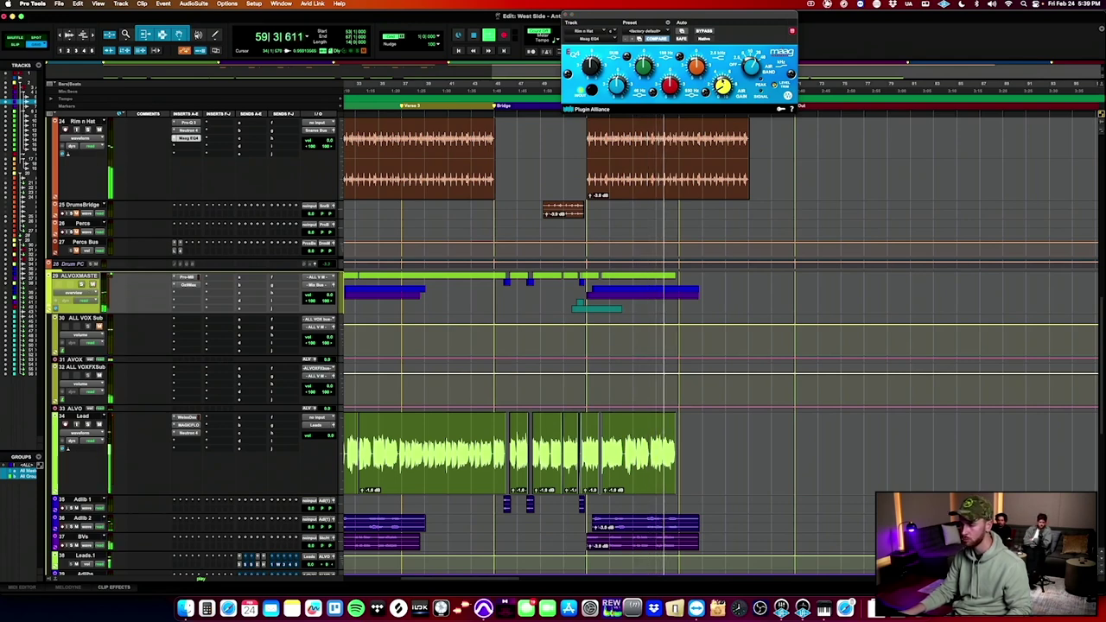
click(566, 14)
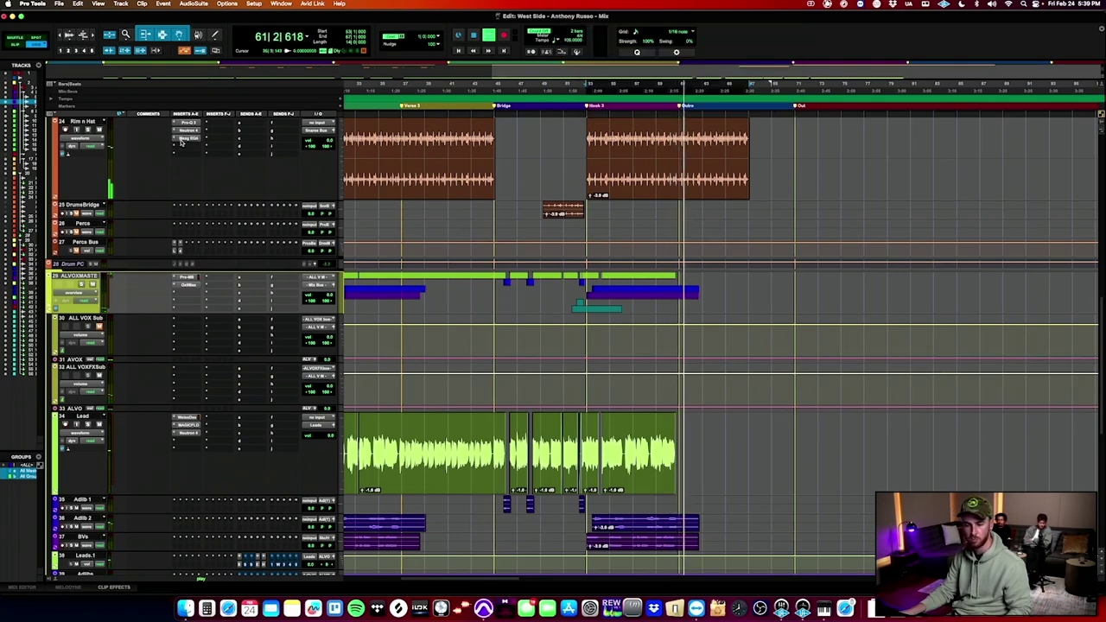
Review the Neutron transient shaper and Pro-Q 3 settings on the Kick.dup1.04 track.
scroll(103, 129, up, 6)
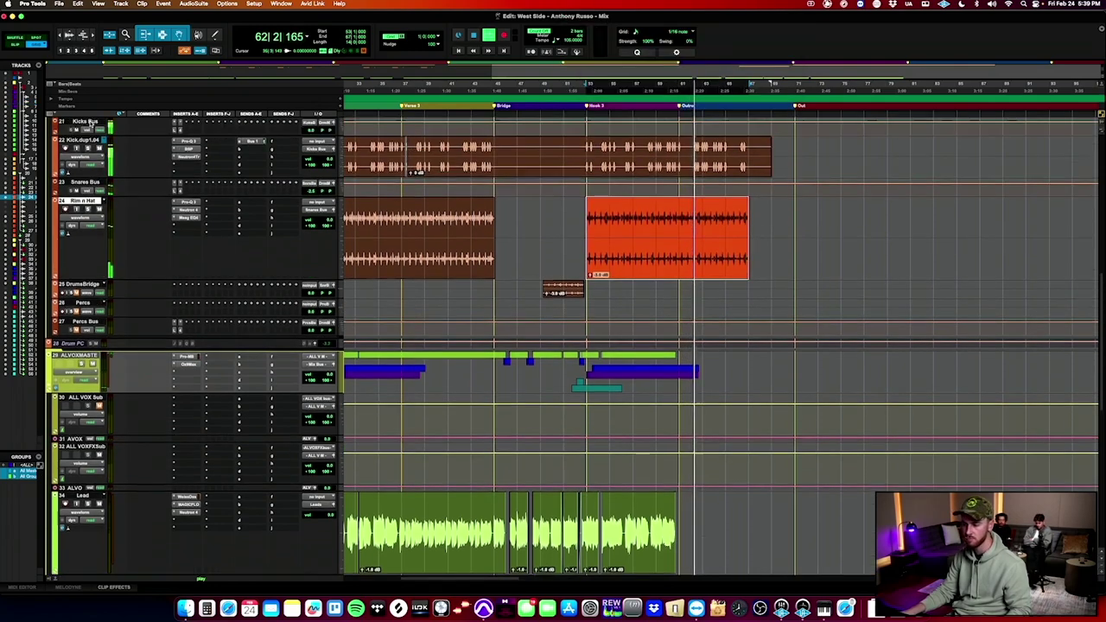
scroll(91, 124, up, 3)
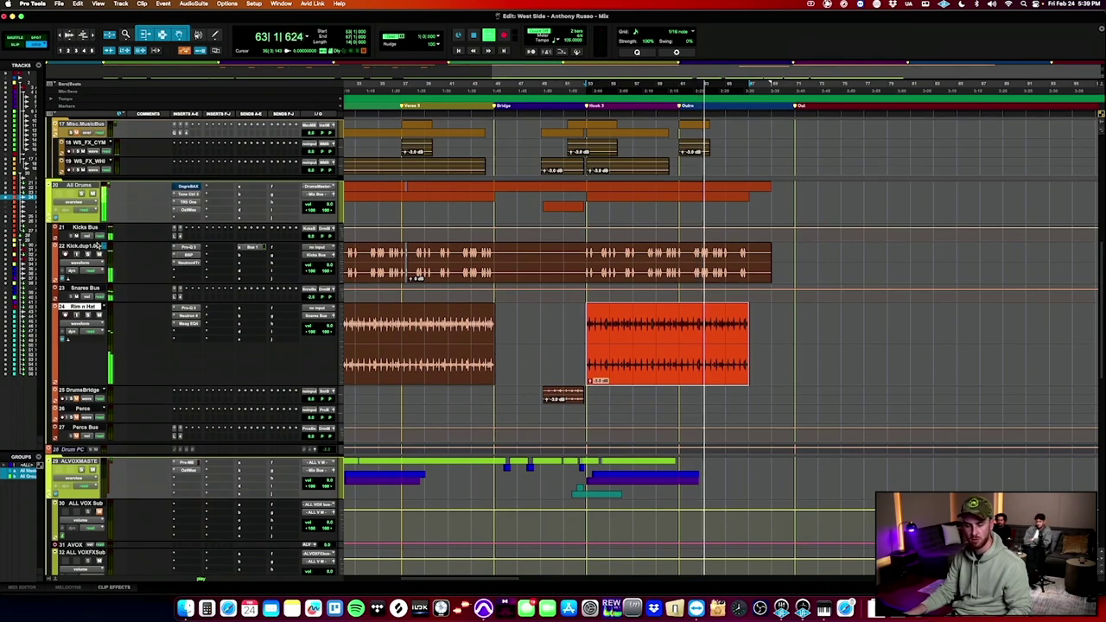
click(189, 265)
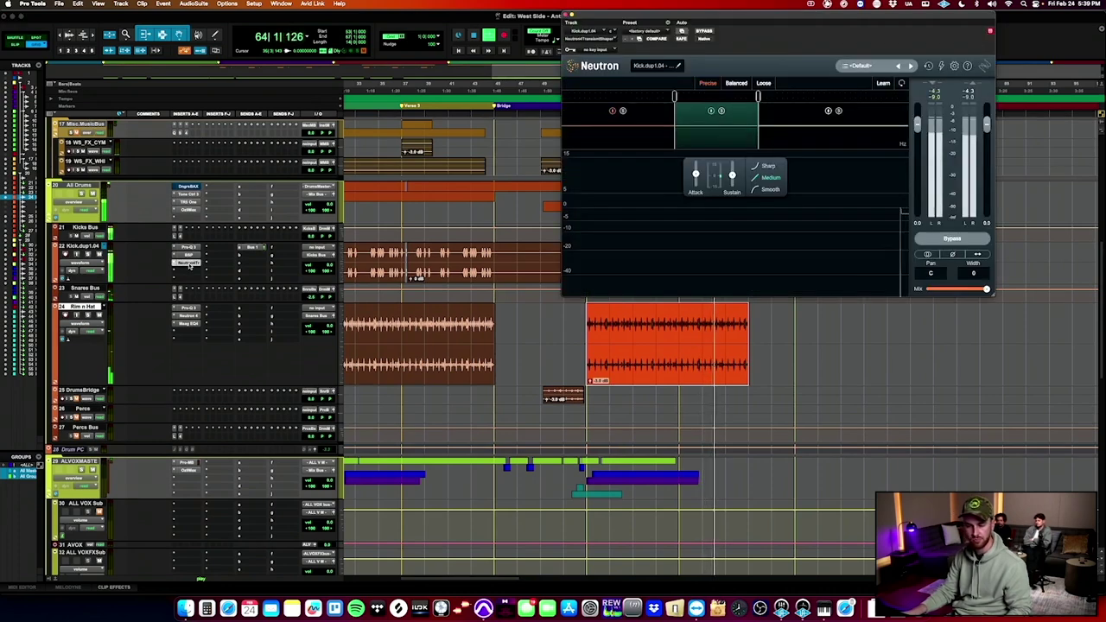
click(189, 264)
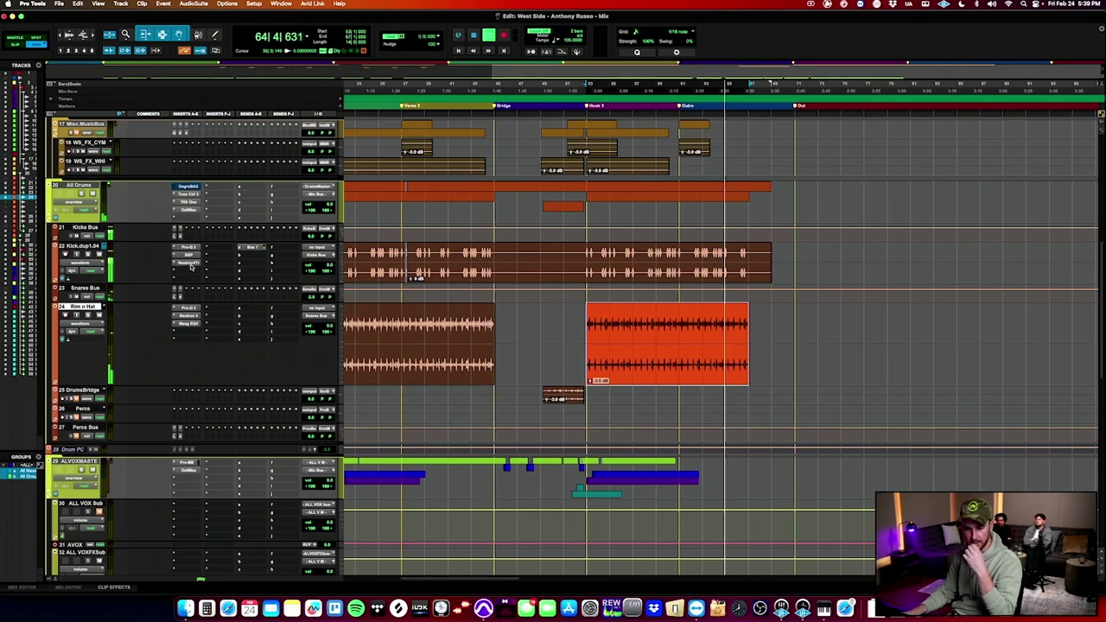
click(187, 248)
click(187, 248)
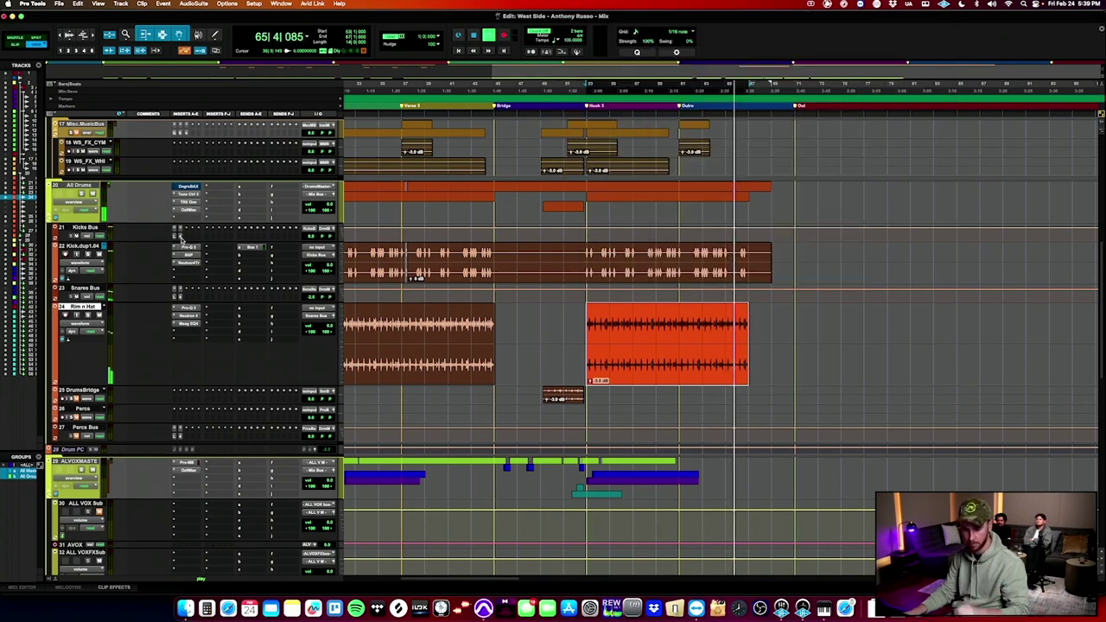
In the Kicks Bus Neutron 4 equalizer, cut band 2 by 2.4 dB at about 415 Hz with a Q of 3.6, then close the plug-in.
click(180, 234)
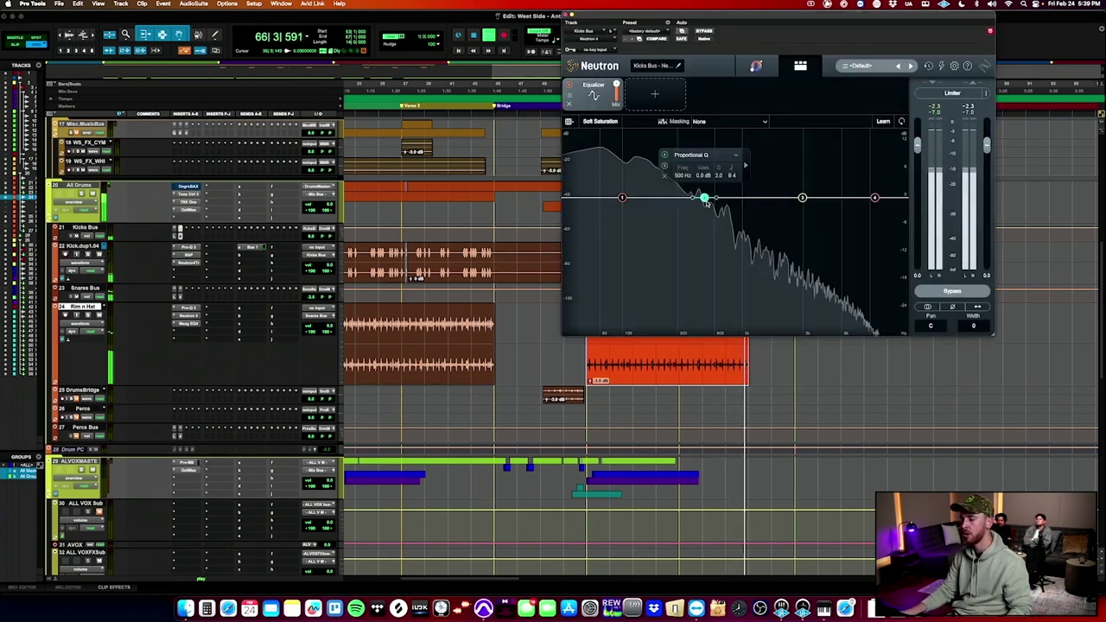
drag(705, 198, 679, 207)
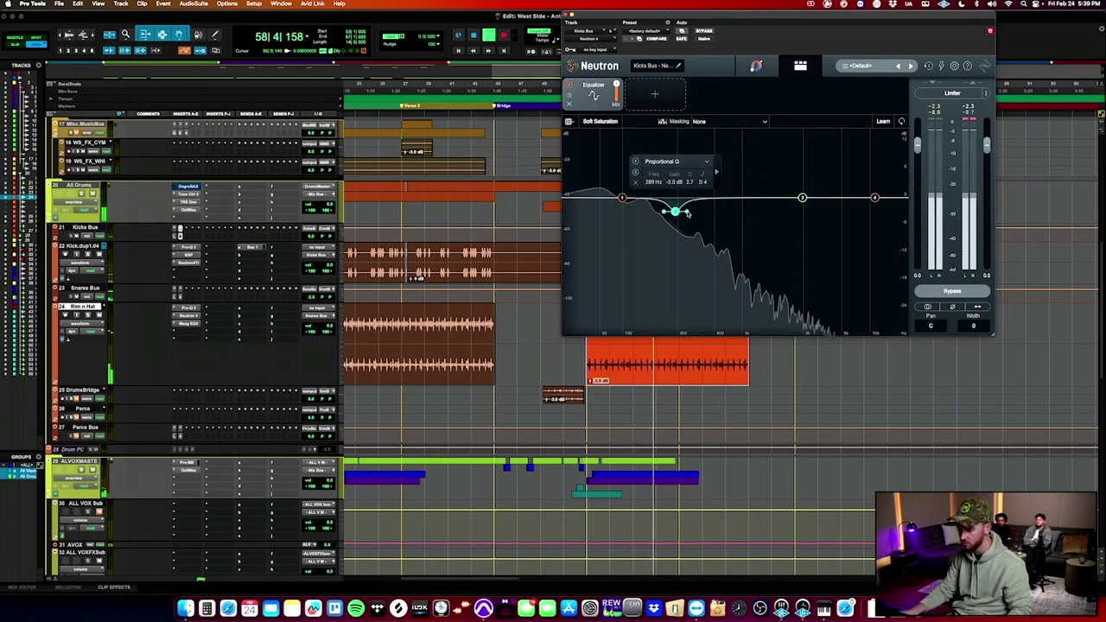
mouse_move(678, 213)
mouse_down()
mouse_move(695, 143)
mouse_move(695, 209)
mouse_up()
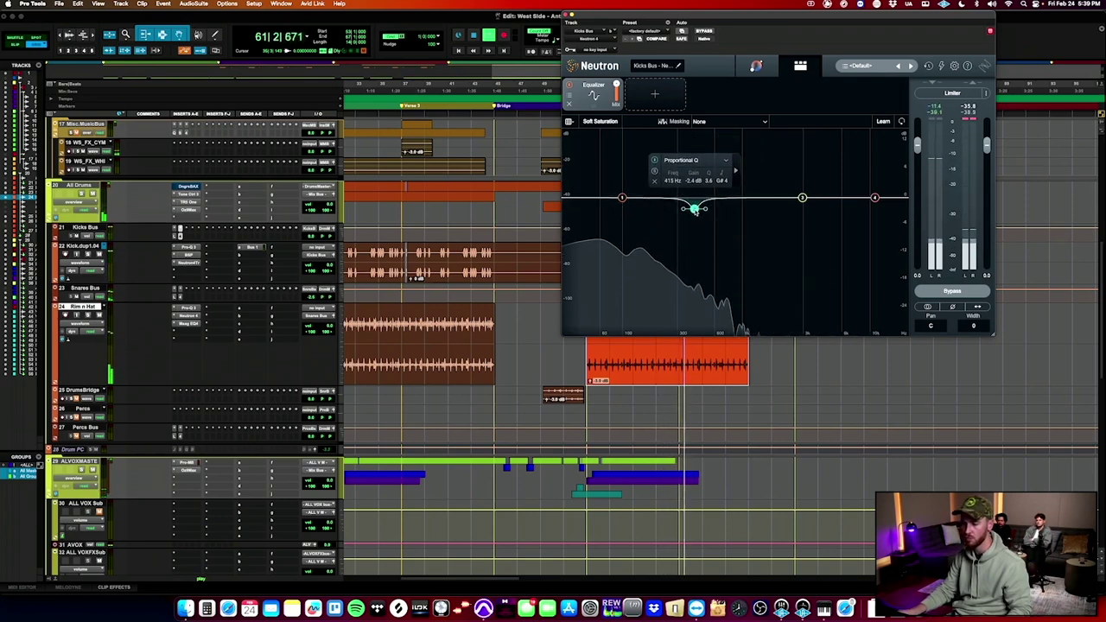
click(567, 15)
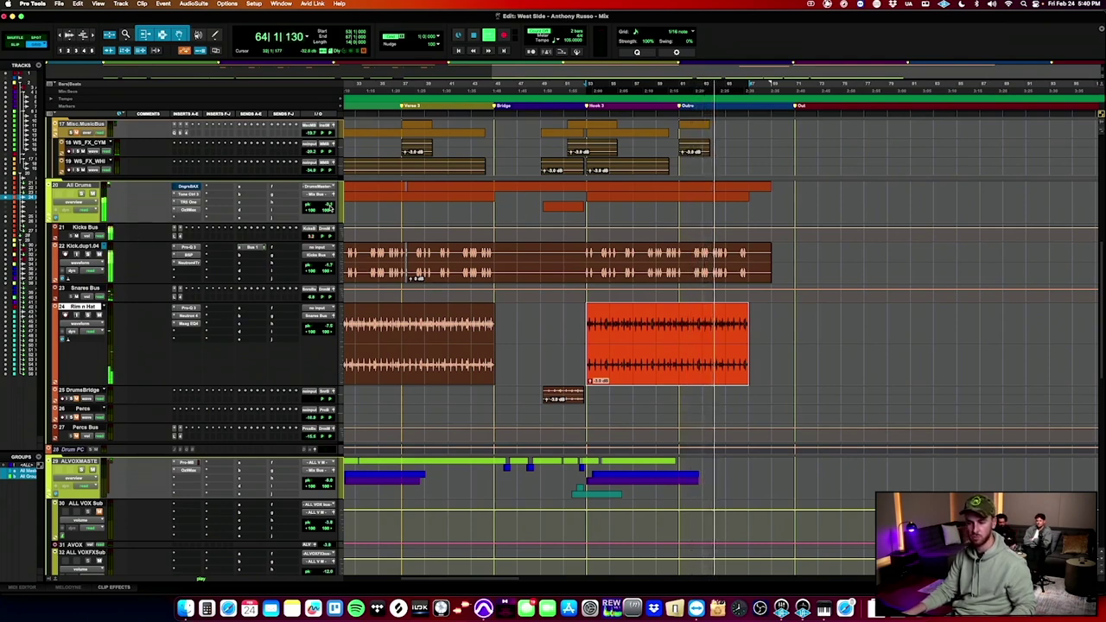
Check the stereo image in the master track's ADPTR MetricAB plug-in, close it and return to the drum tracks.
scroll(457, 213, up, 5)
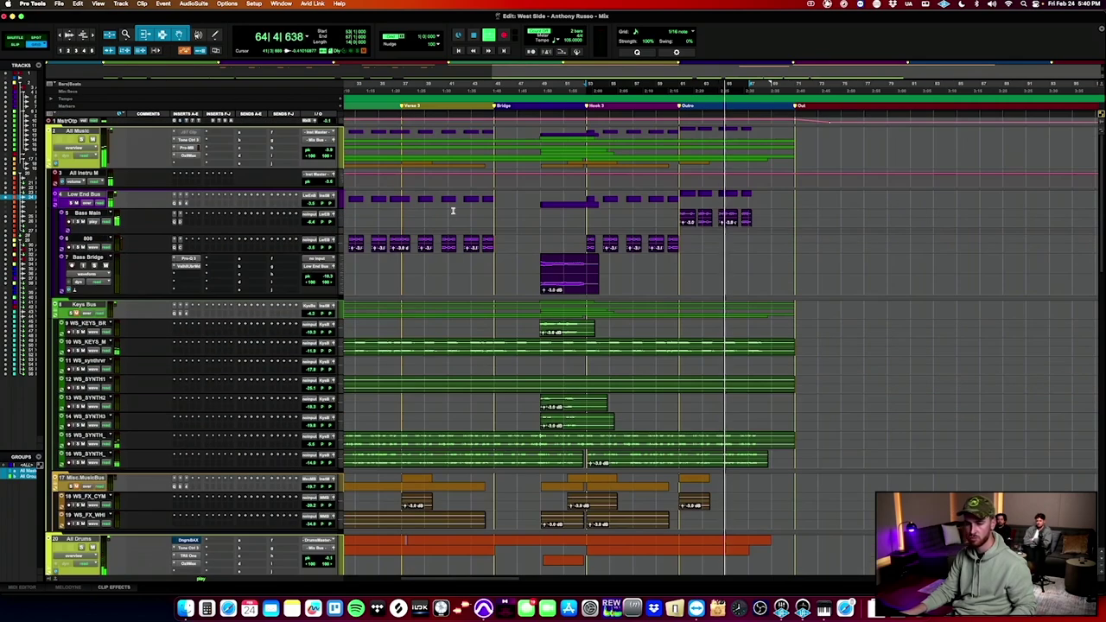
click(231, 121)
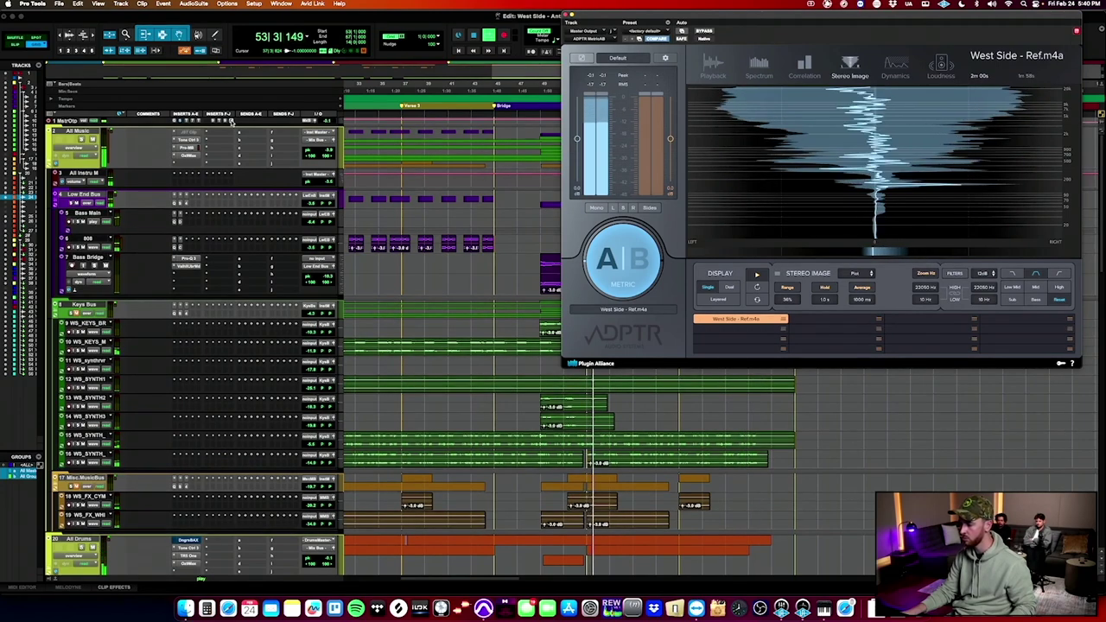
click(231, 122)
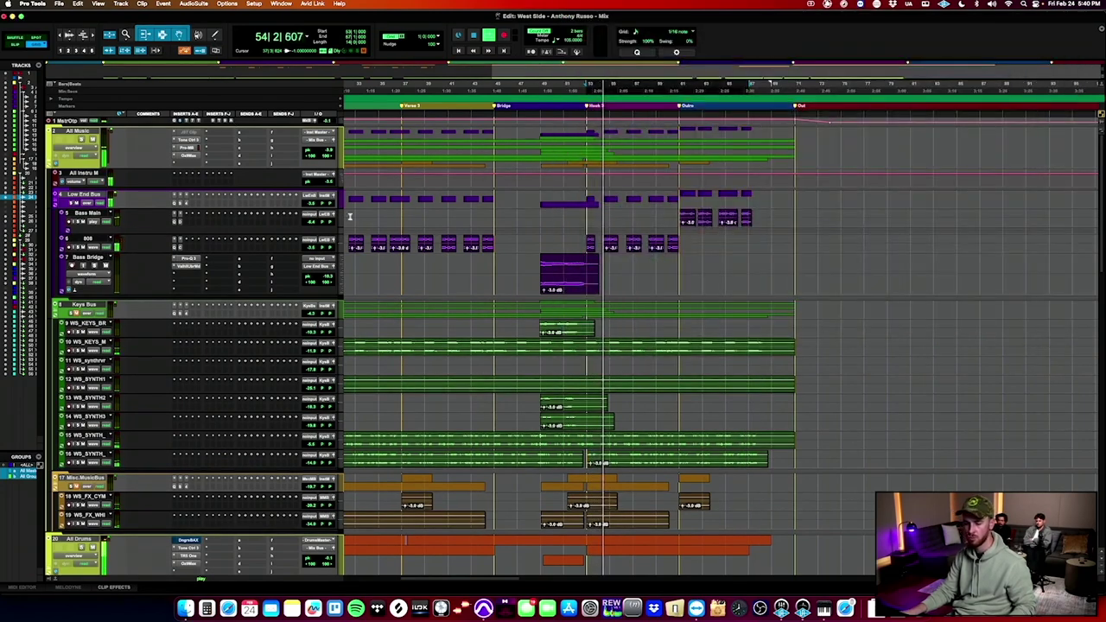
scroll(173, 294, down, 10)
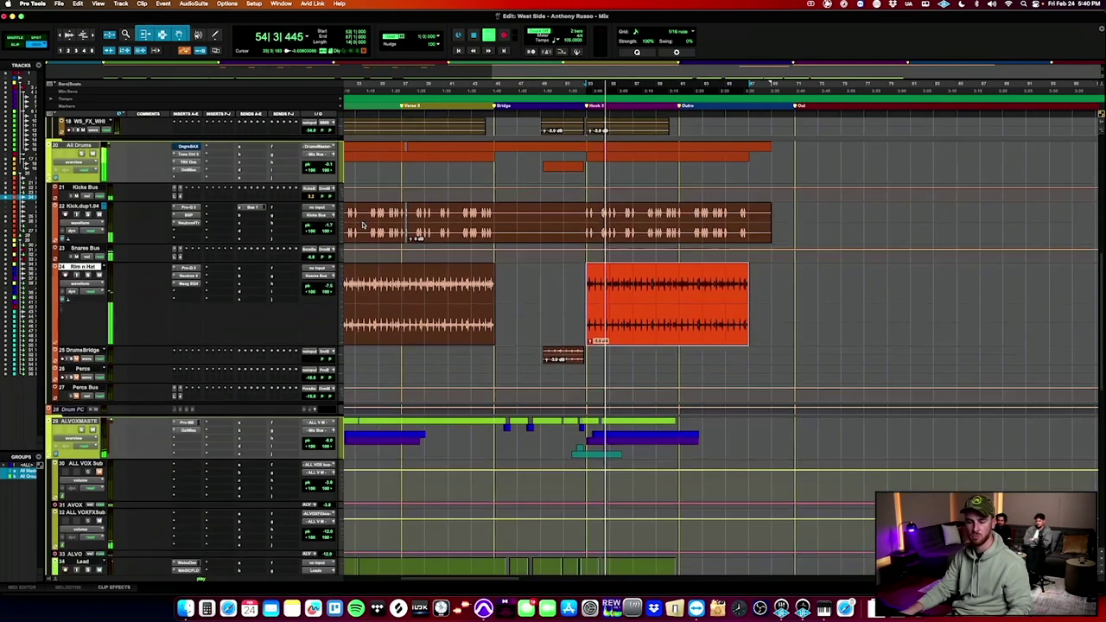
Search the plug-ins for PanMan and add its stereo version to the fourth insert of the Rim n Hat track.
click(180, 293)
click(229, 278)
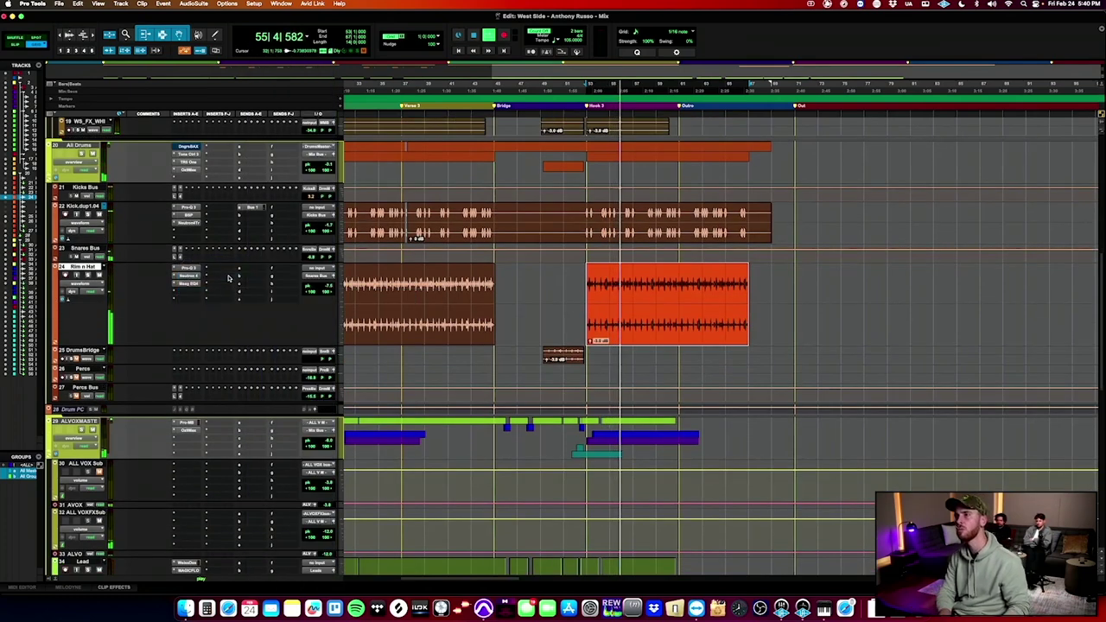
click(229, 281)
text(pan mu)
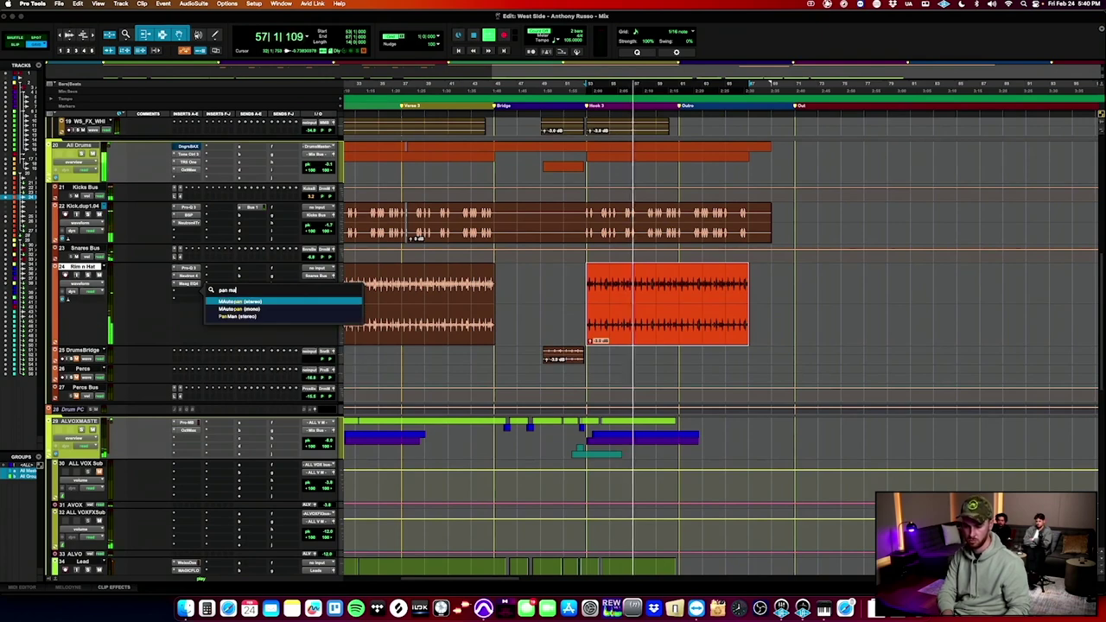
click(241, 317)
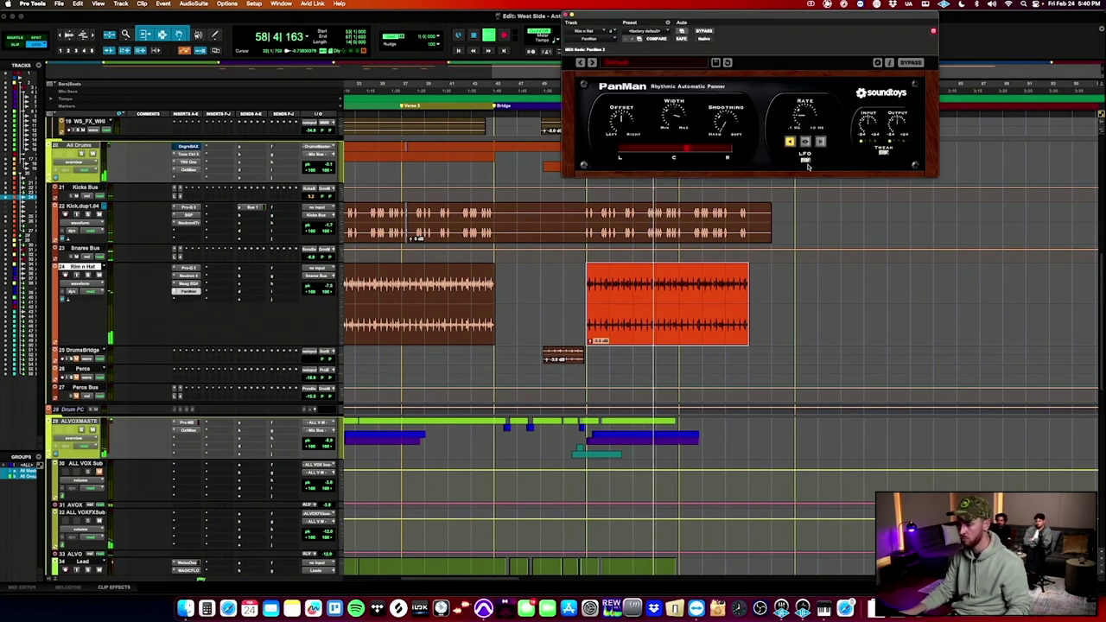
Set PanMan's panning mode to Rhythm Step, look through its basic panning presets and keep the default preset.
click(806, 161)
click(823, 136)
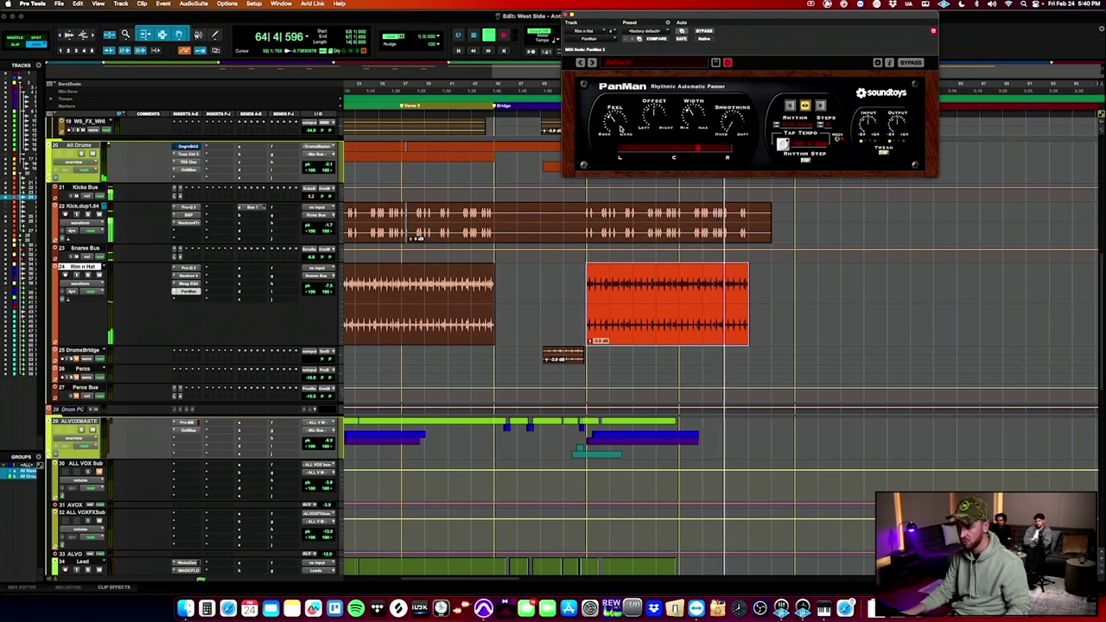
click(619, 66)
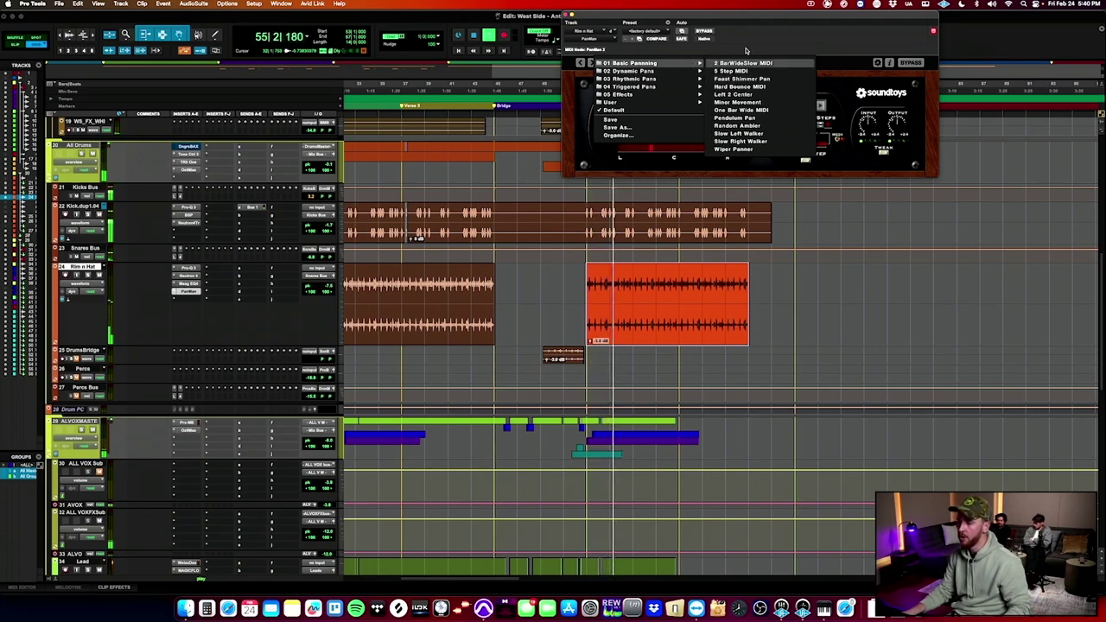
click(841, 139)
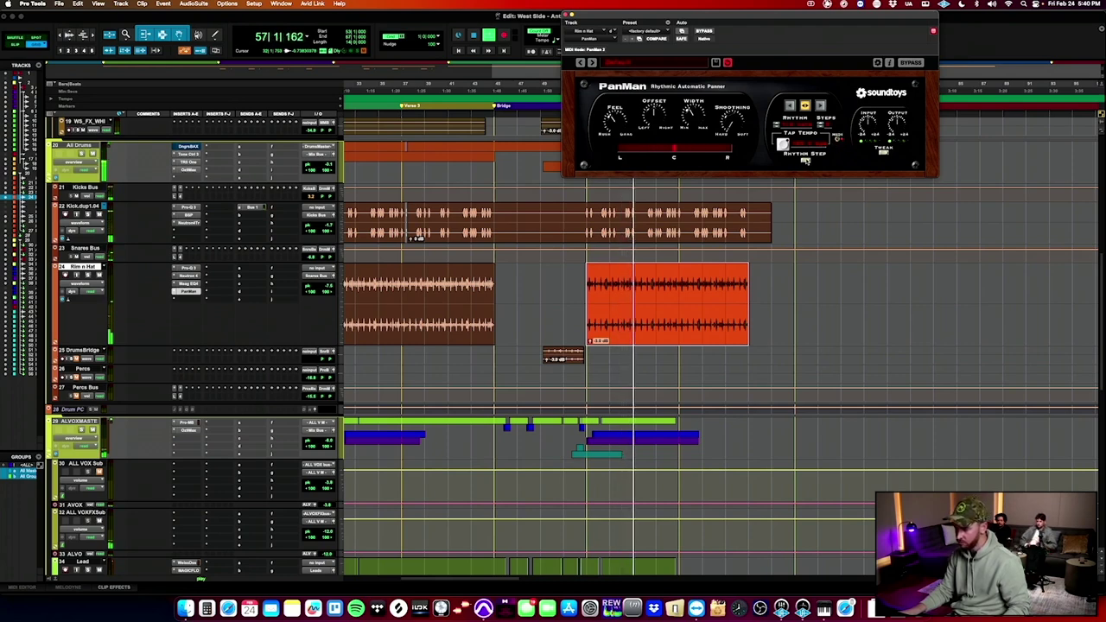
click(808, 129)
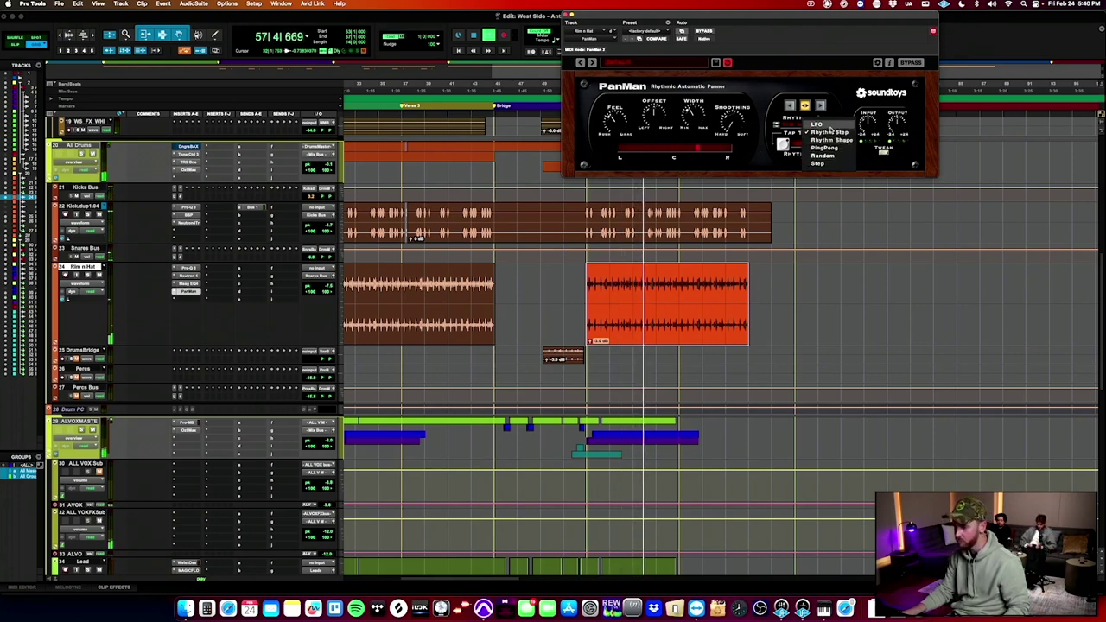
click(830, 131)
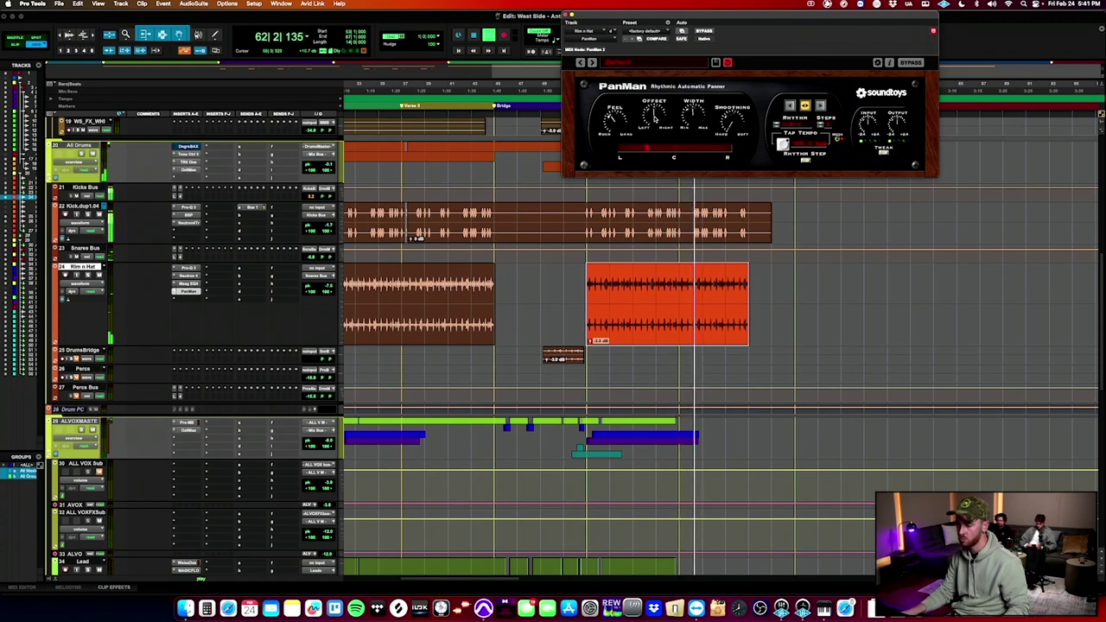
Audition the Rim n Hat panning with the track soloed and close the PanMan window.
click(93, 282)
click(93, 283)
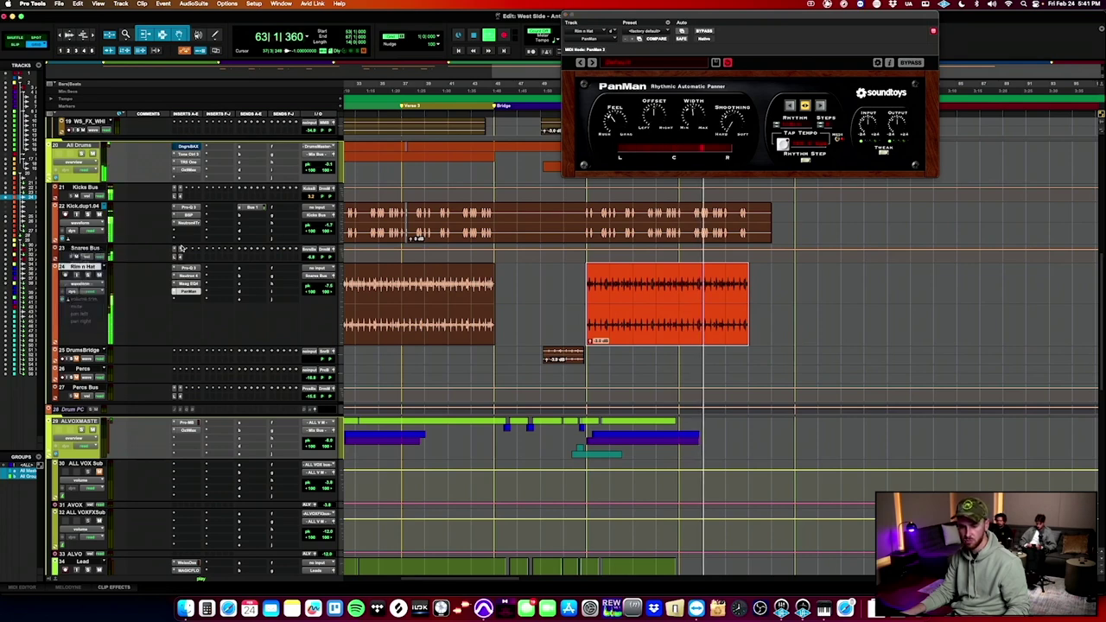
click(88, 275)
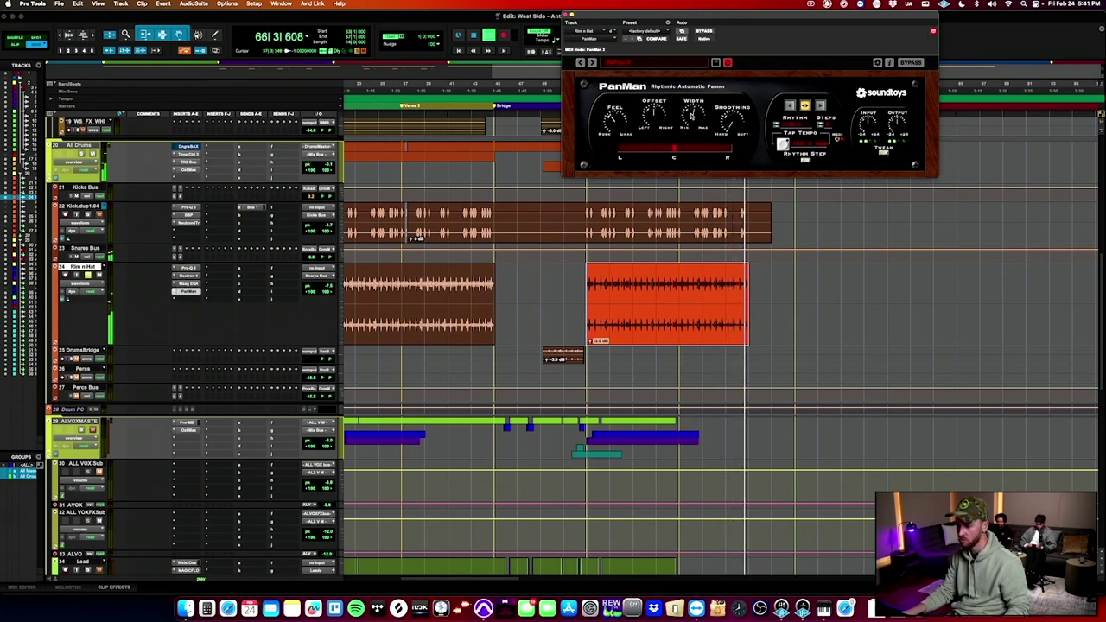
click(190, 293)
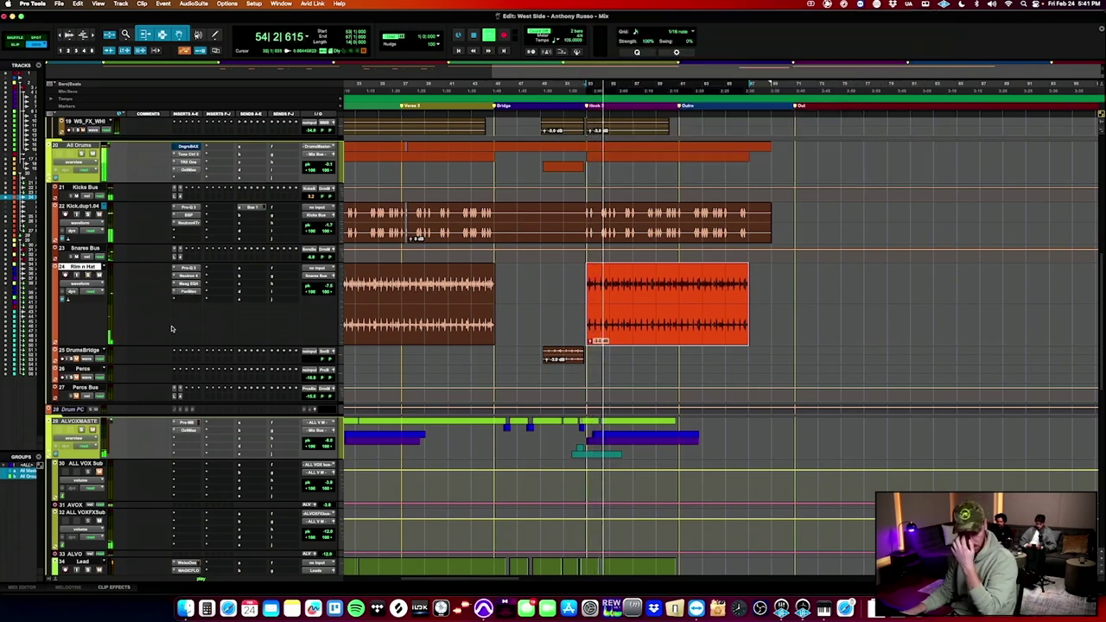
Locate the clips on the Percs track and play the song from the start of Hook 1.
click(83, 351)
shift+click(86, 389)
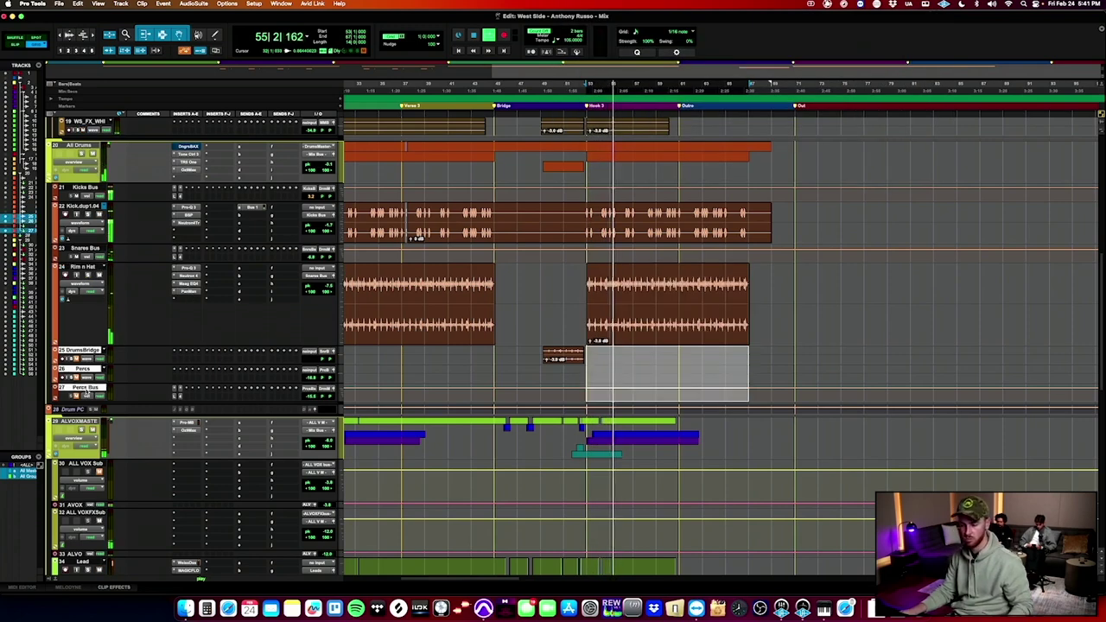
key(r)
click(415, 373)
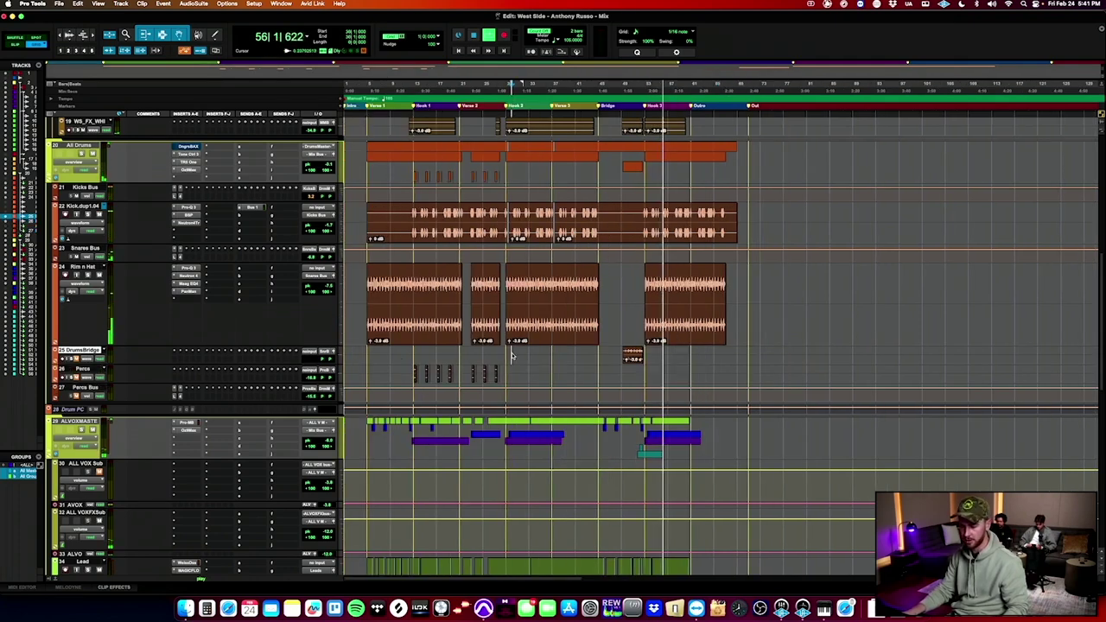
key(space)
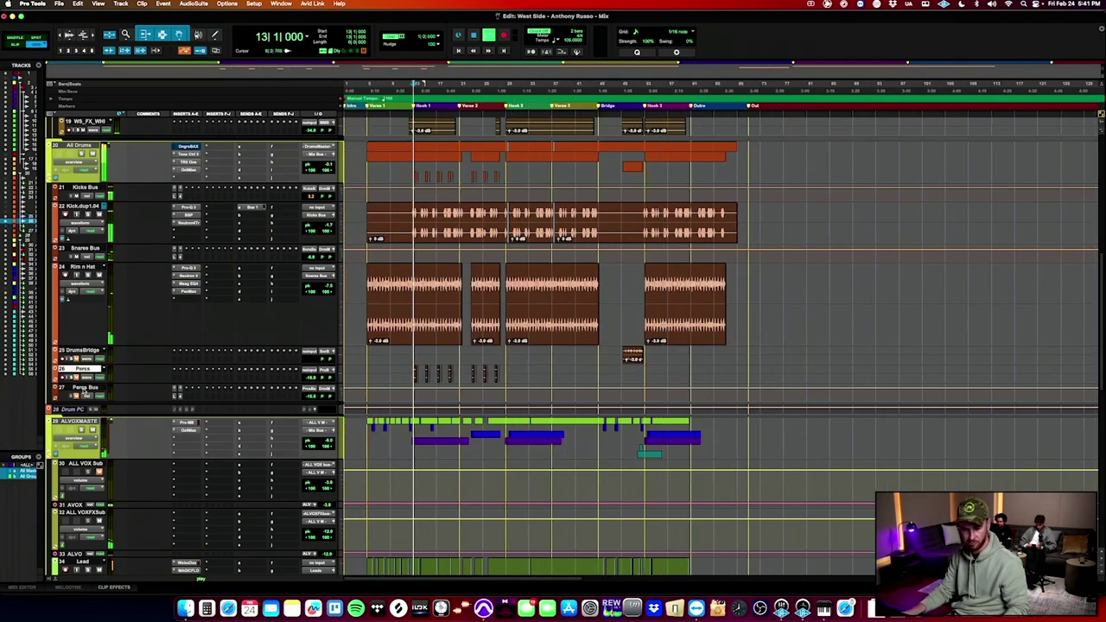
key(space)
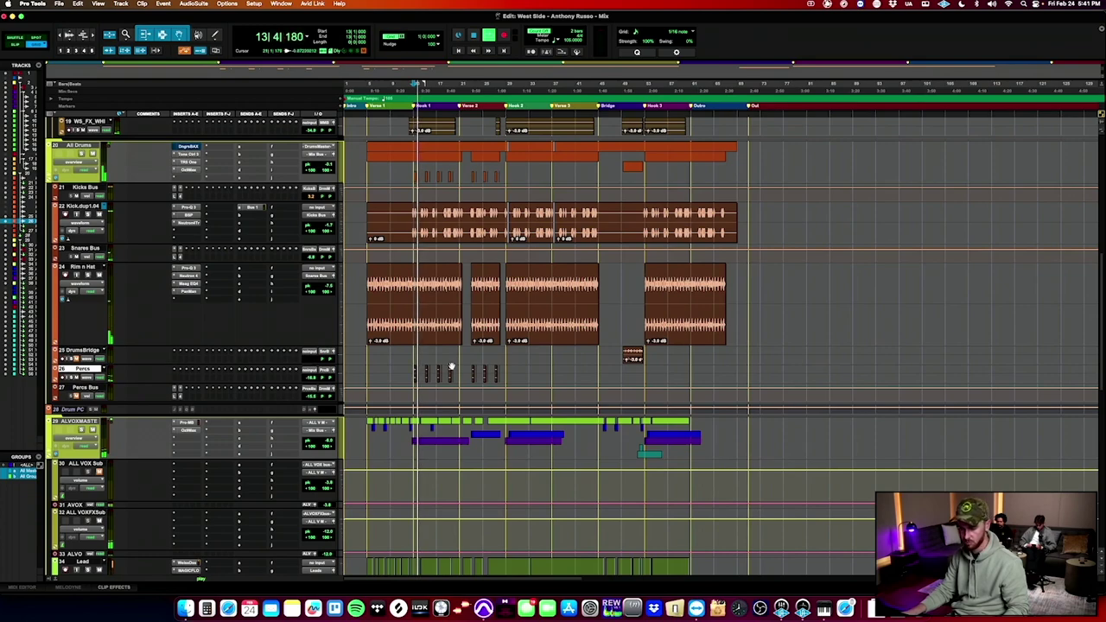
key(t)
key(t)
key(space)
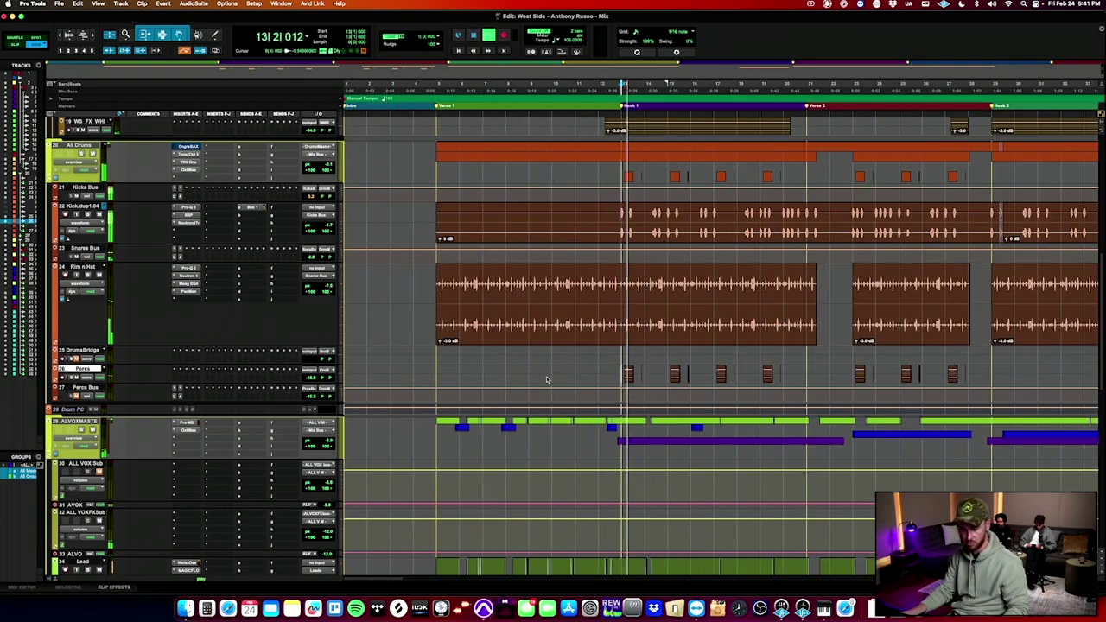
Enlarge the height of the Percs track and select all its clips from Hook 1 through Verse 2.
key(ctrl+Up)
key(ctrl+Up)
key(ctrl+Up)
key(ctrl+Up)
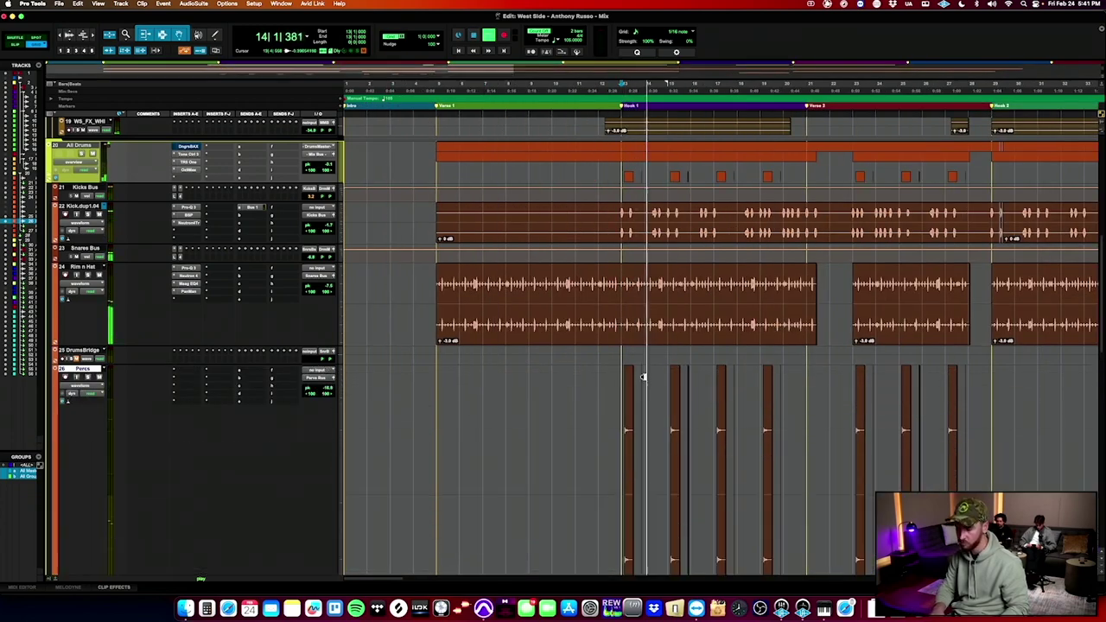
key(t)
key(t)
key(t)
scroll(650, 379, right, 5)
key(r)
key(r)
key(r)
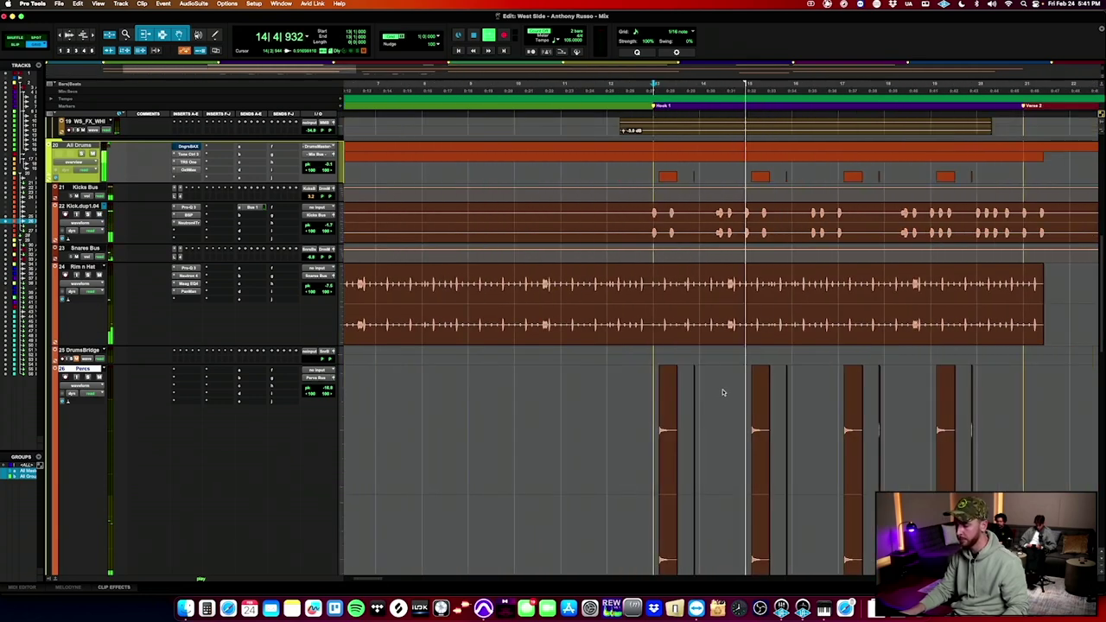
click(643, 394)
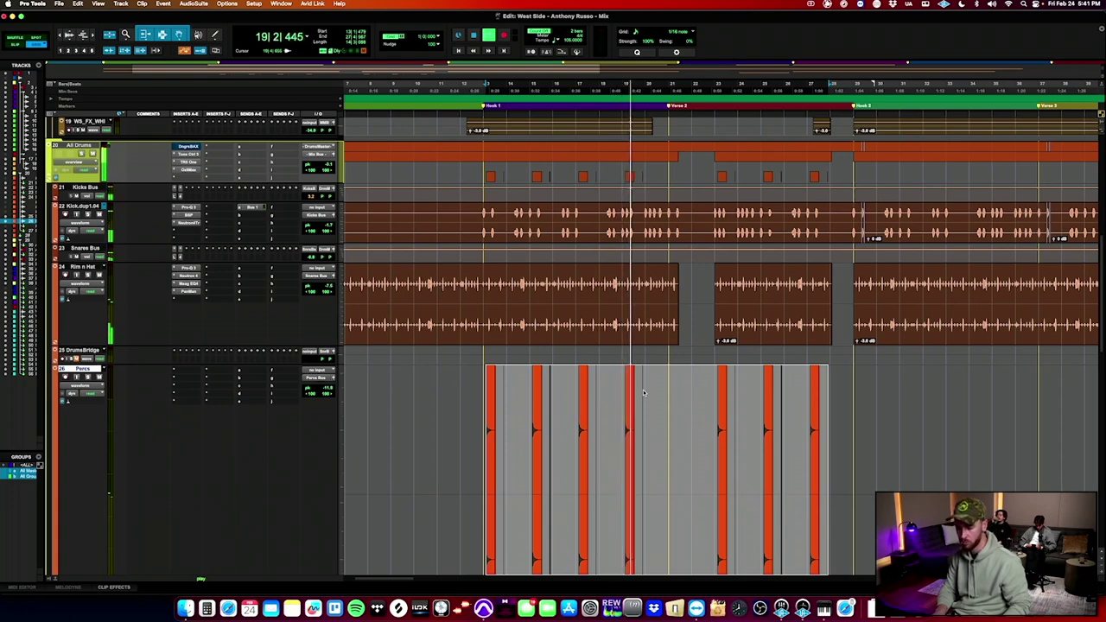
Solo the Percs track and audition its first clips in Hook 1 up close.
click(88, 377)
key(space)
key(space)
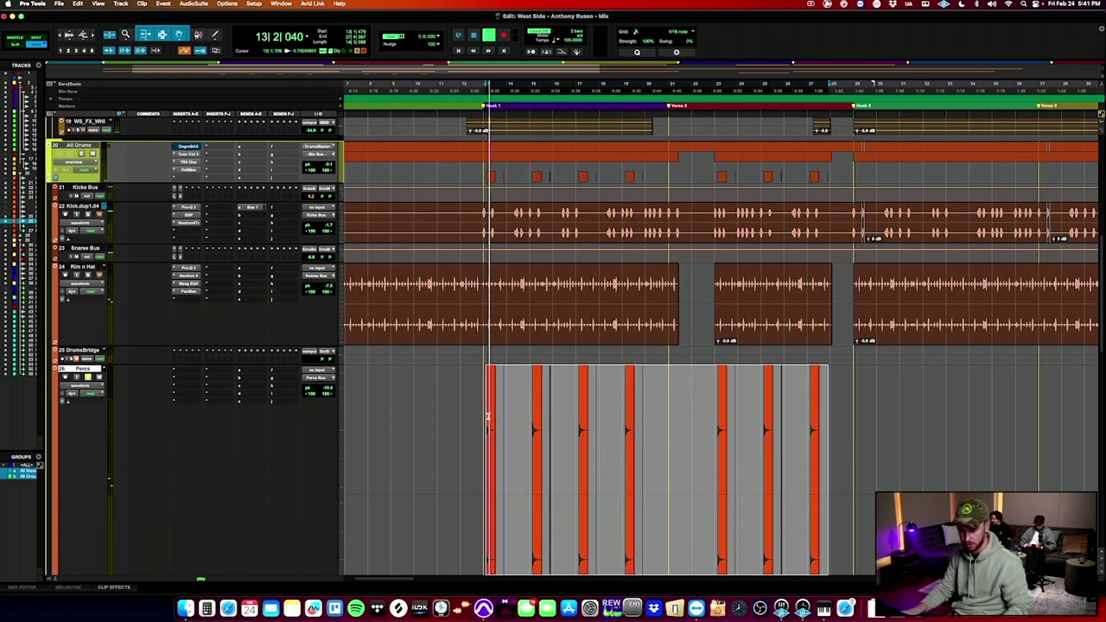
key(t)
key(t)
key(space)
key(t)
key(t)
key(space)
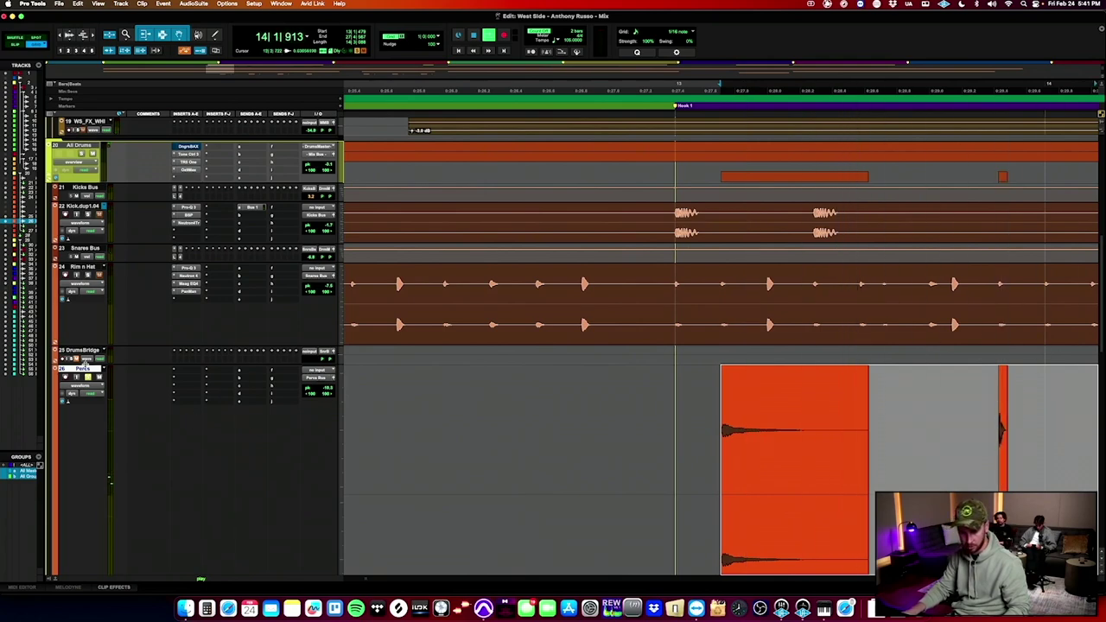
scroll(84, 370, down, 5)
key(space)
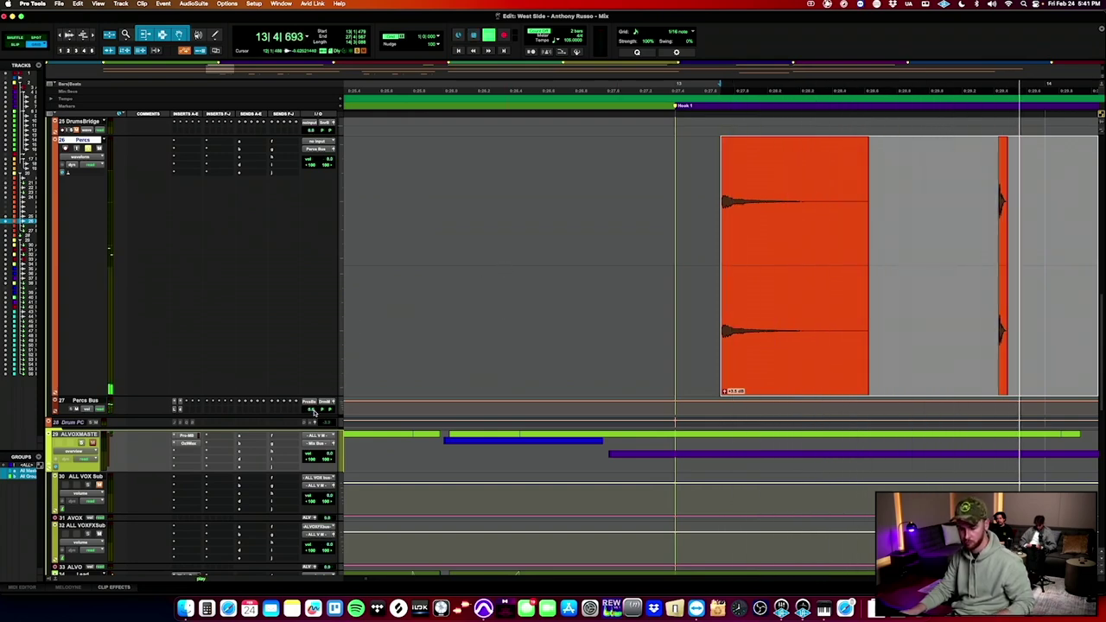
Try extending the end of the first Percs clip in Hook 1 to bar 14, over the short hit.
click(692, 188)
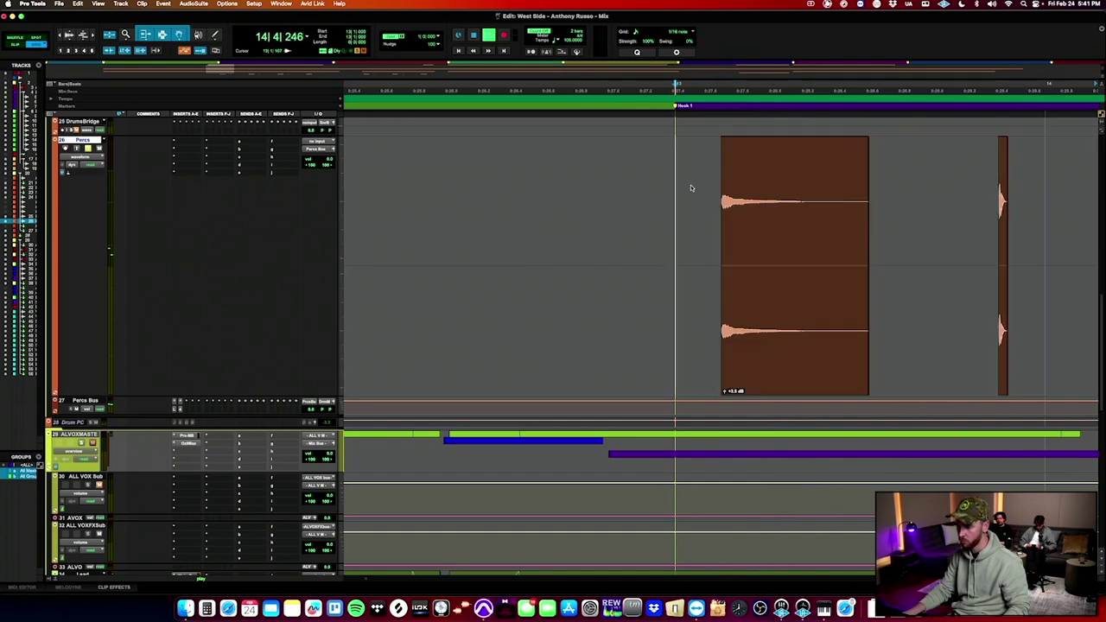
click(865, 228)
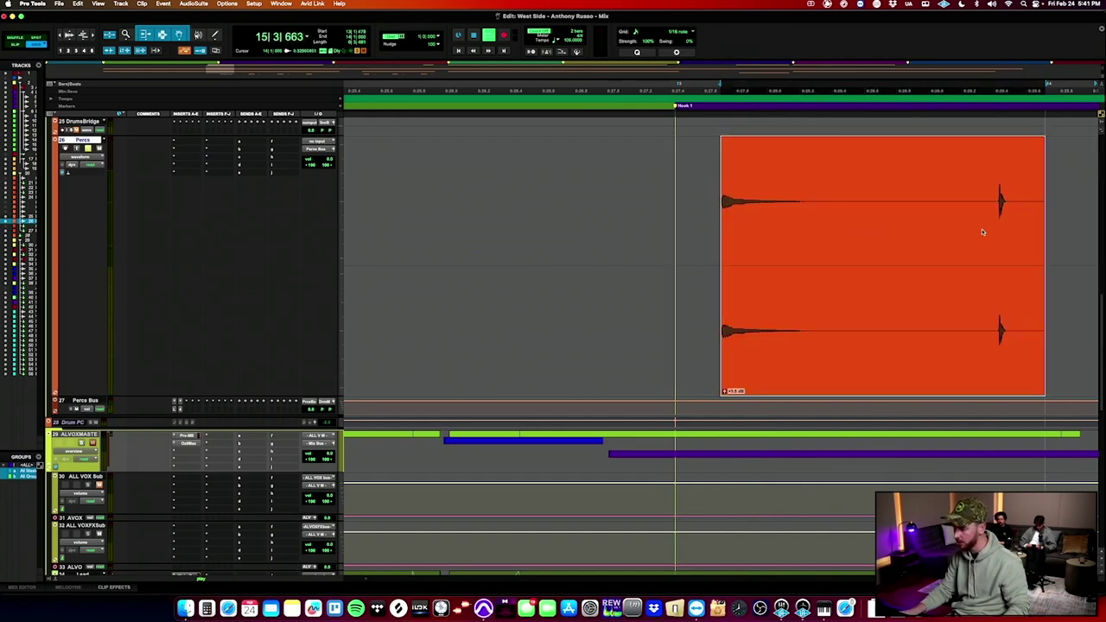
key(super+z)
Play the percussion with the other drums from the start of Hook 1.
click(679, 198)
key(space)
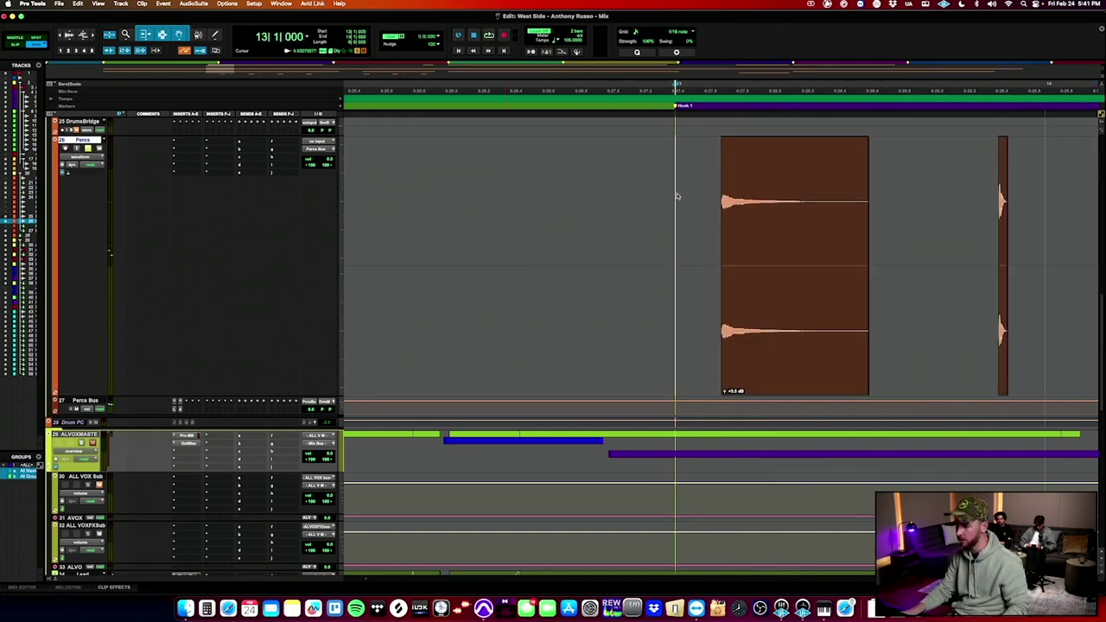
key(space)
scroll(678, 197, up, 4)
scroll(678, 197, right, 4)
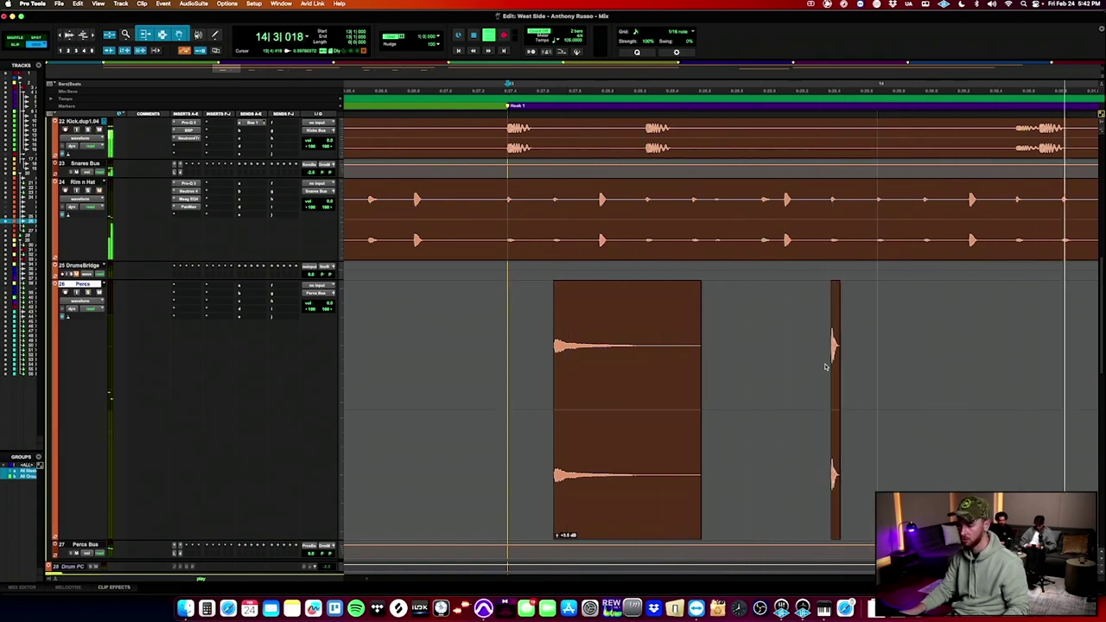
Duplicate the Percs track without its playlists, keeping automation, inserts, sends and group assignments, and view both tracks at a smaller height.
key(alt+shift+d)
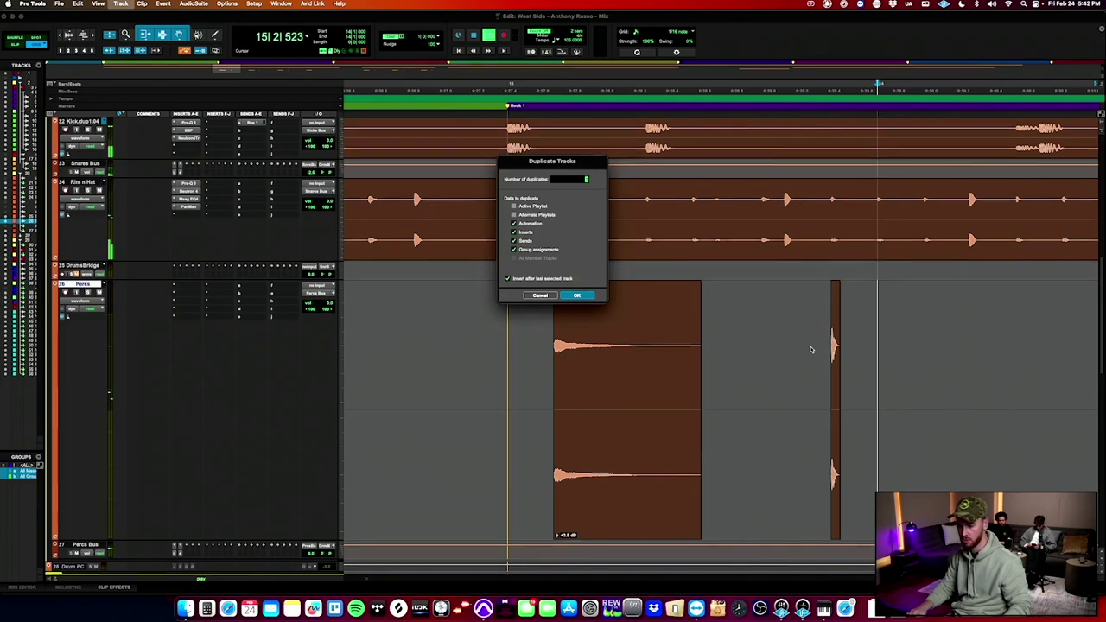
key(Return)
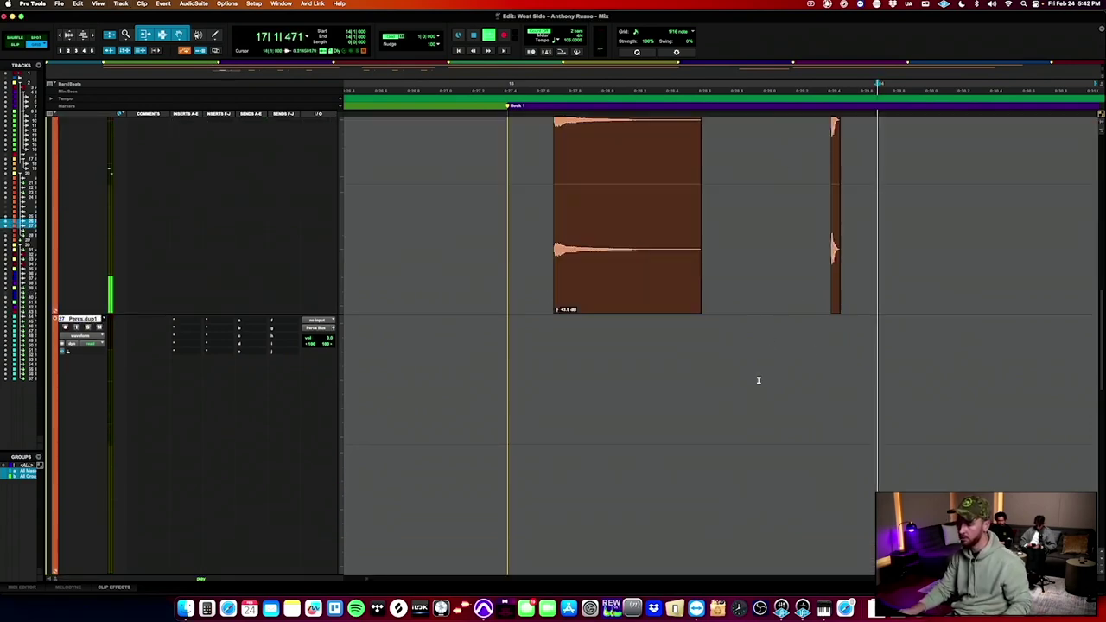
scroll(759, 382, down, 3)
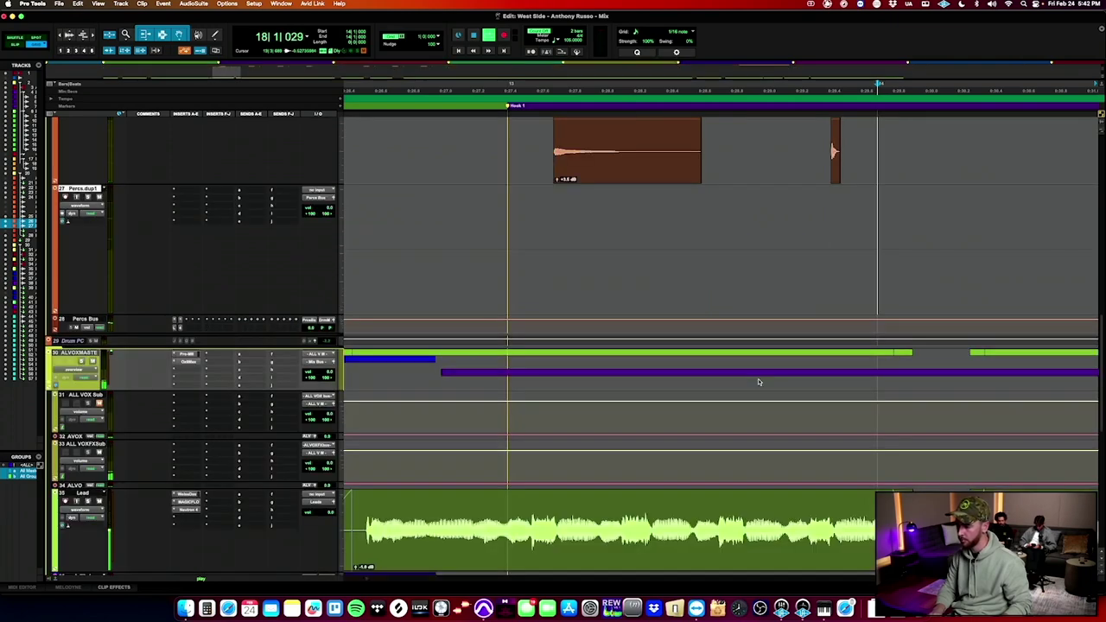
scroll(759, 382, up, 5)
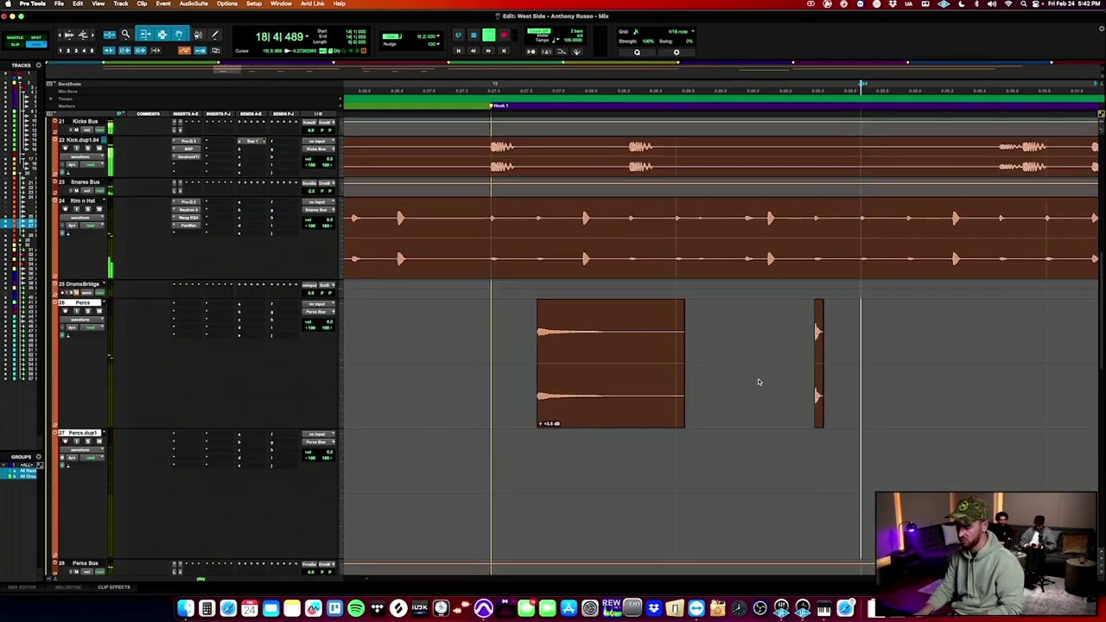
Move the short percussion hit in bar 13 from the Percs track to the same position on Percs.dup1.
click(822, 416)
key(t)
key(t)
key(t)
key(t)
key(t)
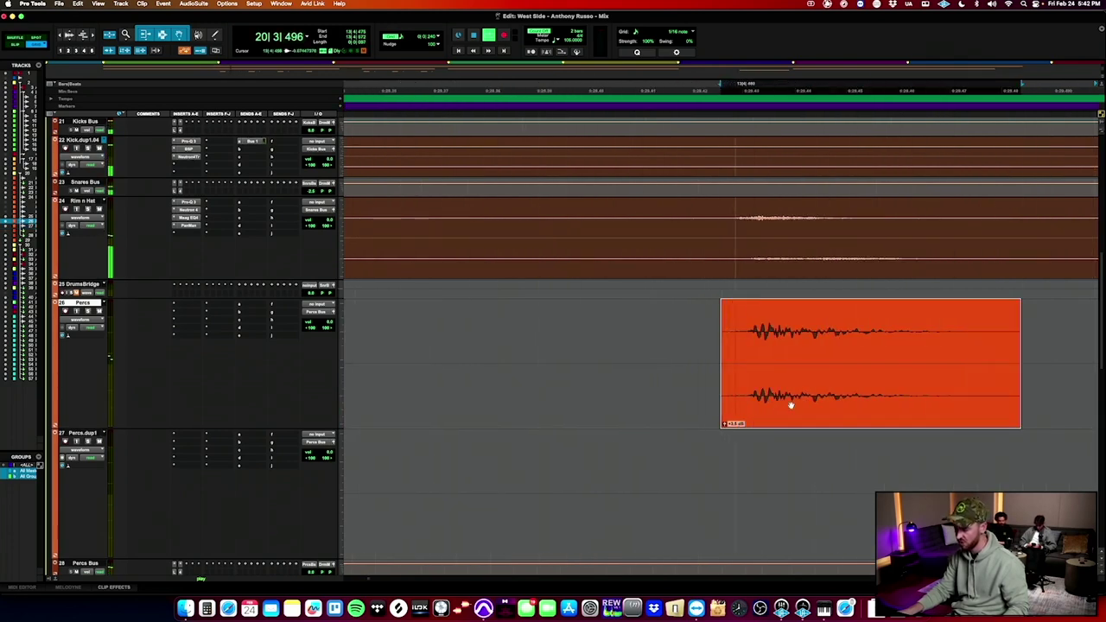
drag(798, 406, 798, 454)
key(super+bracketleft)
key(super+bracketleft)
key(super+bracketleft)
key(super+bracketleft)
key(super+bracketleft)
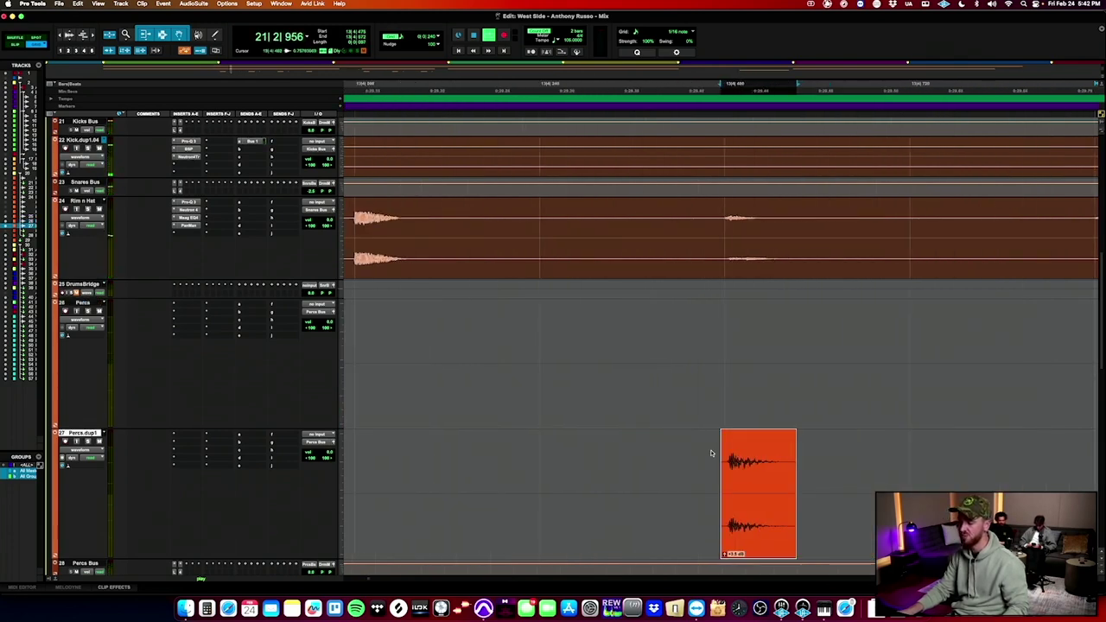
key(super+bracketleft)
Move the short percussion hits in bars 15 and 17 from the Percs track to the same positions on Percs.dup1.
click(564, 319)
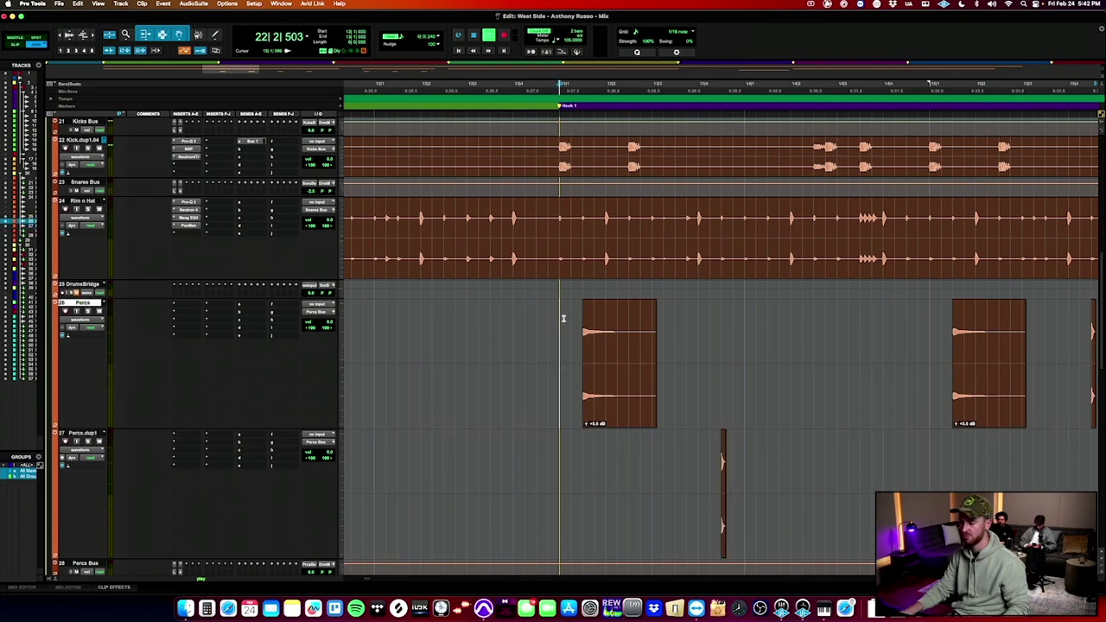
scroll(772, 343, right, 3)
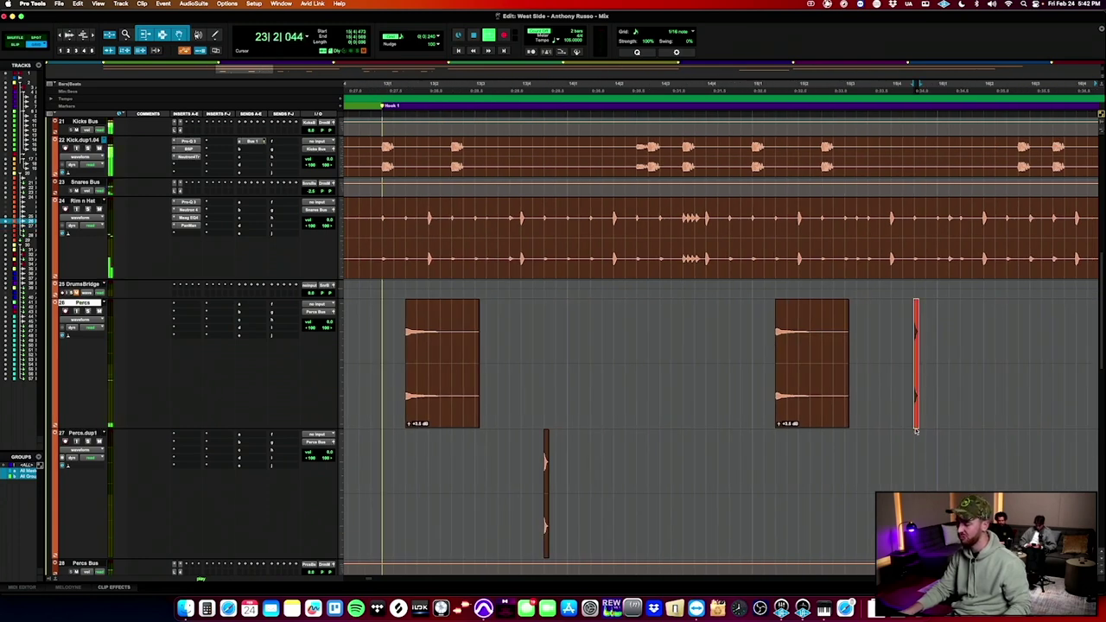
drag(917, 431, 916, 457)
click(1026, 403)
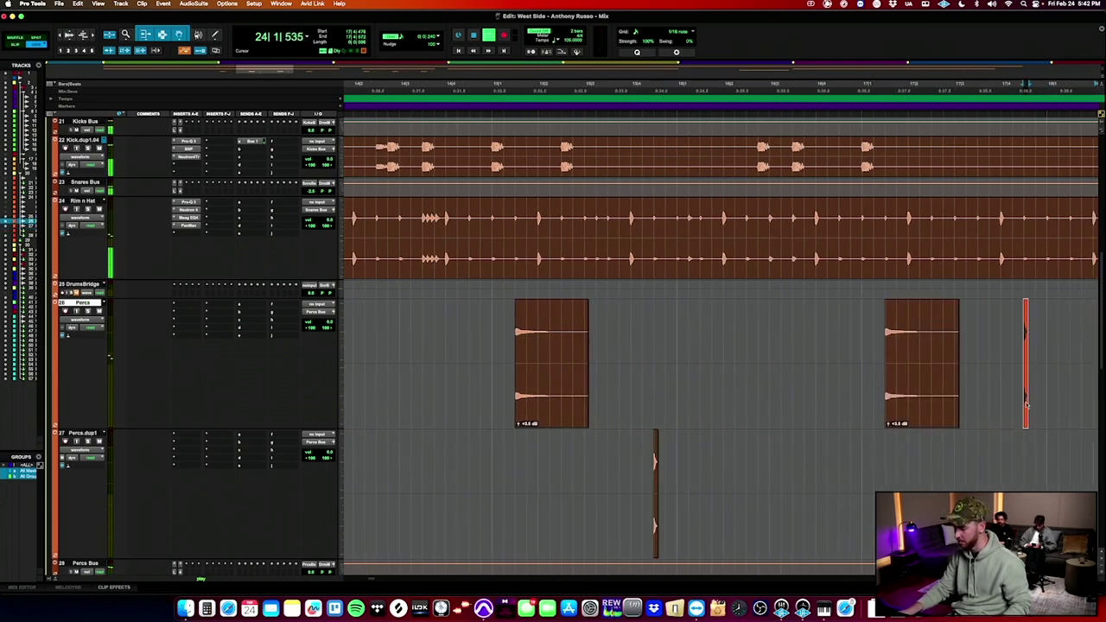
scroll(882, 323, right, 10)
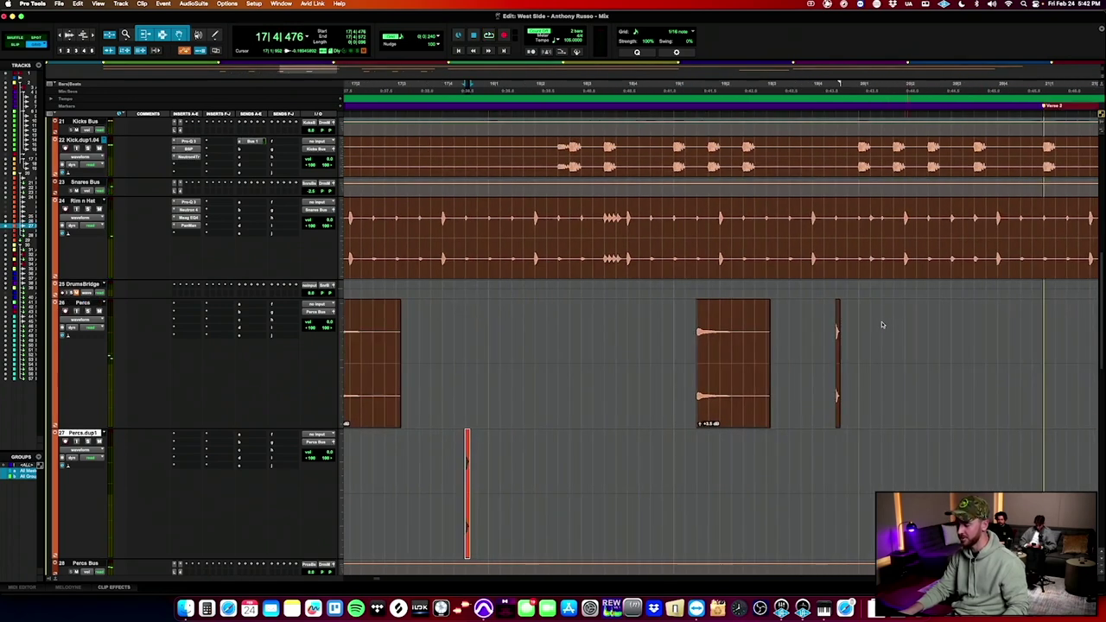
Move the short percussion hits in bars 19 and 23 from the Percs track to the same positions on Percs.dup1.
click(454, 421)
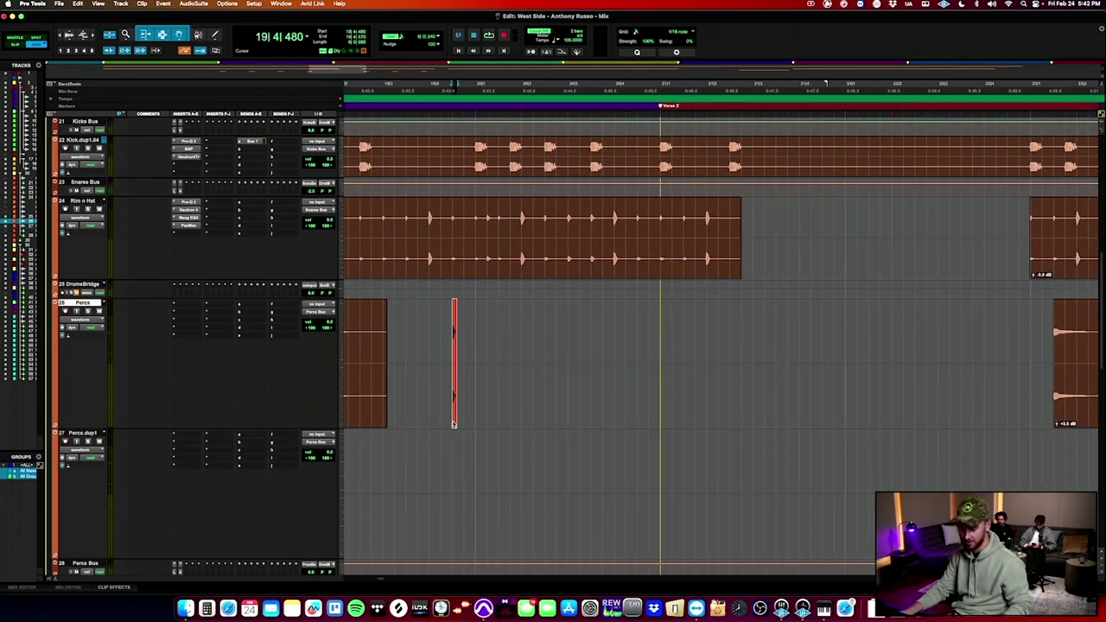
drag(454, 425, 454, 451)
scroll(906, 384, right, 5)
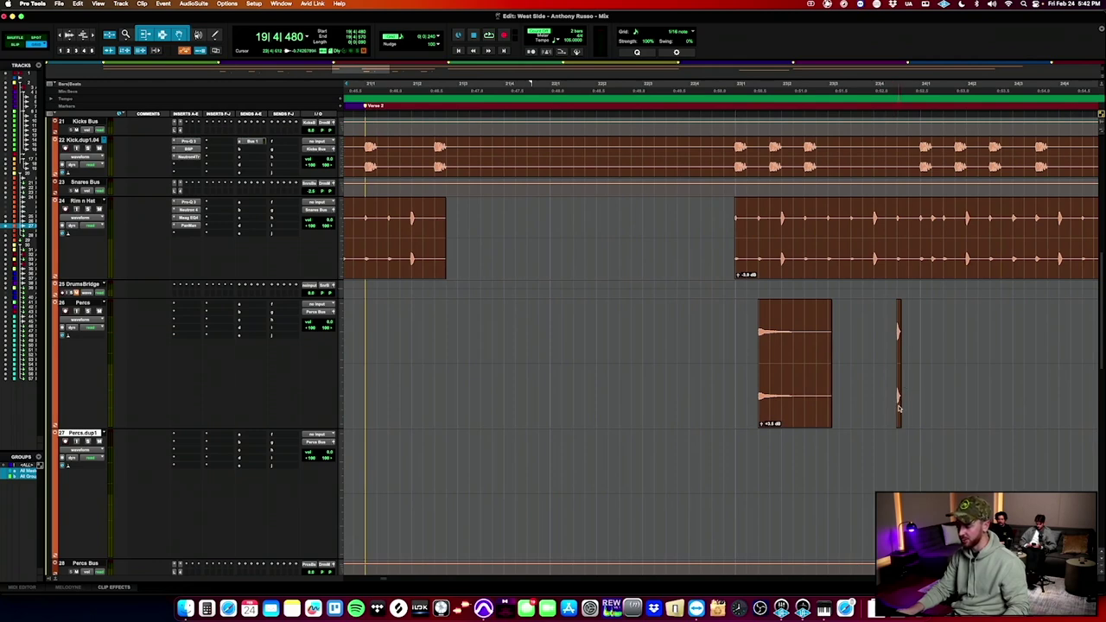
drag(899, 409, 901, 457)
scroll(901, 372, right, 5)
scroll(912, 380, up, 1)
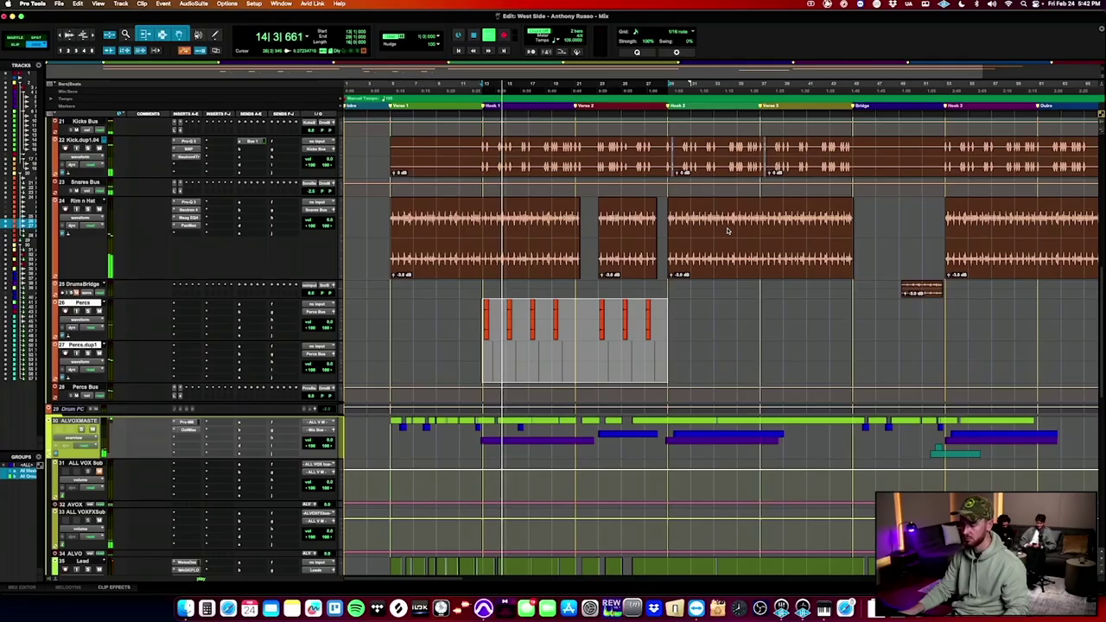
Audition the DrumsBridge clip at the end of the Bridge with its track soloed, and clear the solo.
scroll(728, 231, right, 5)
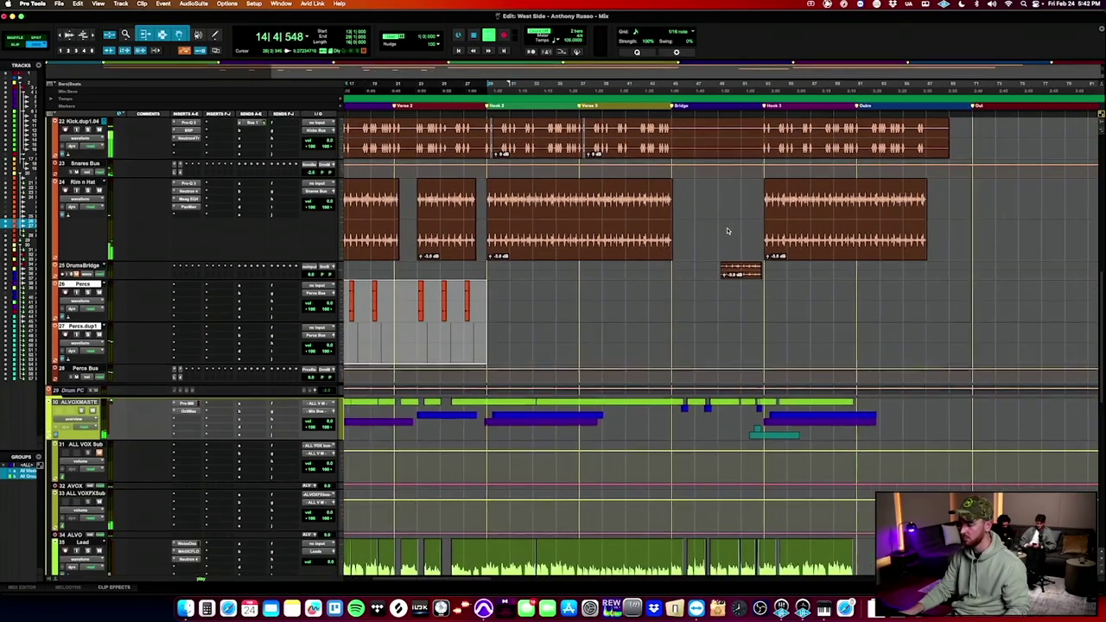
click(726, 269)
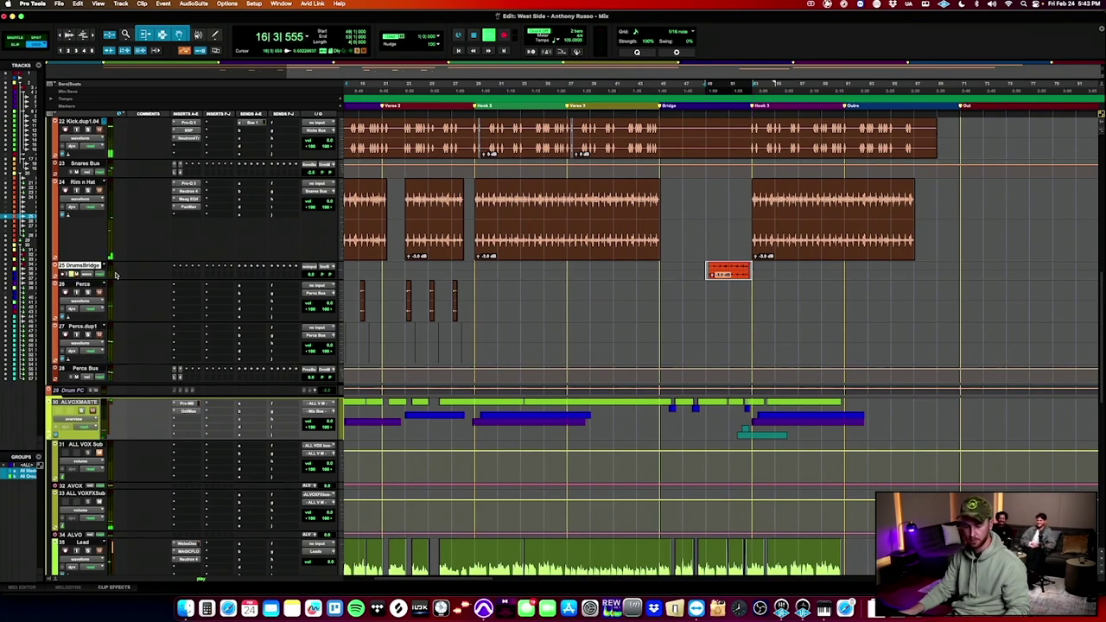
key(space)
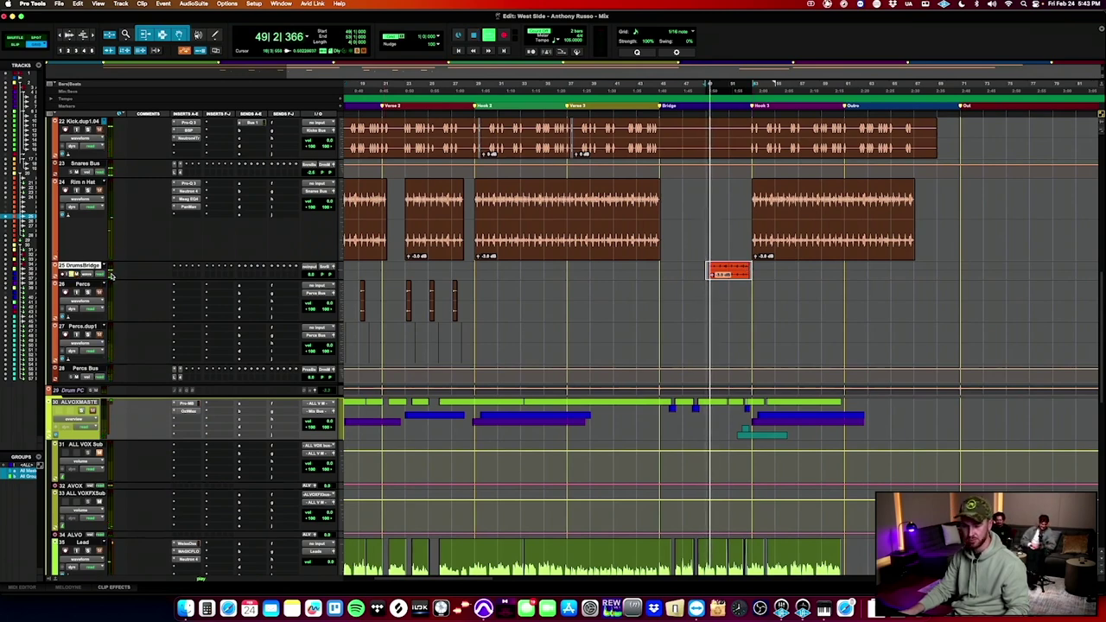
key(shift+s)
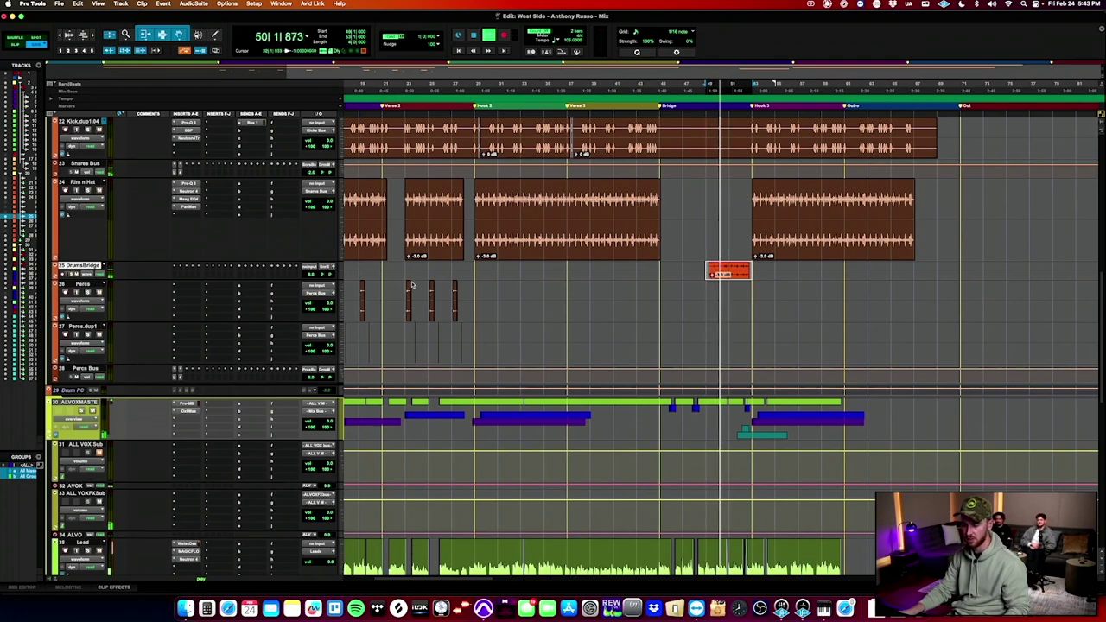
Select the Percs clips from Hook 1 through Verse 2 and restart playback from the start of Hook 1.
key(r)
key(semicolon)
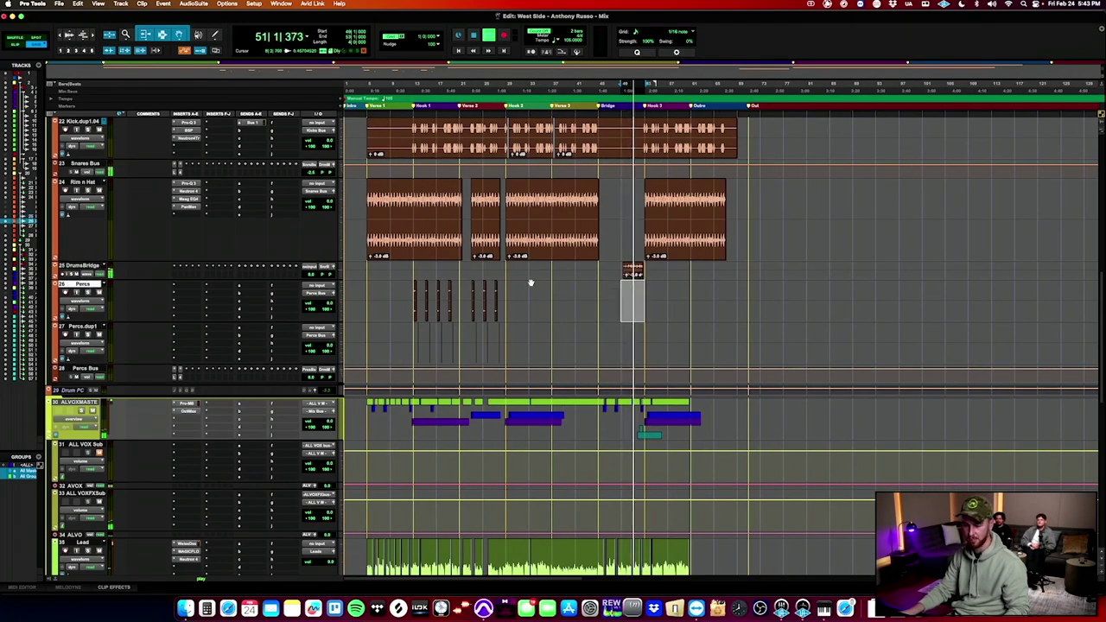
drag(415, 298, 505, 307)
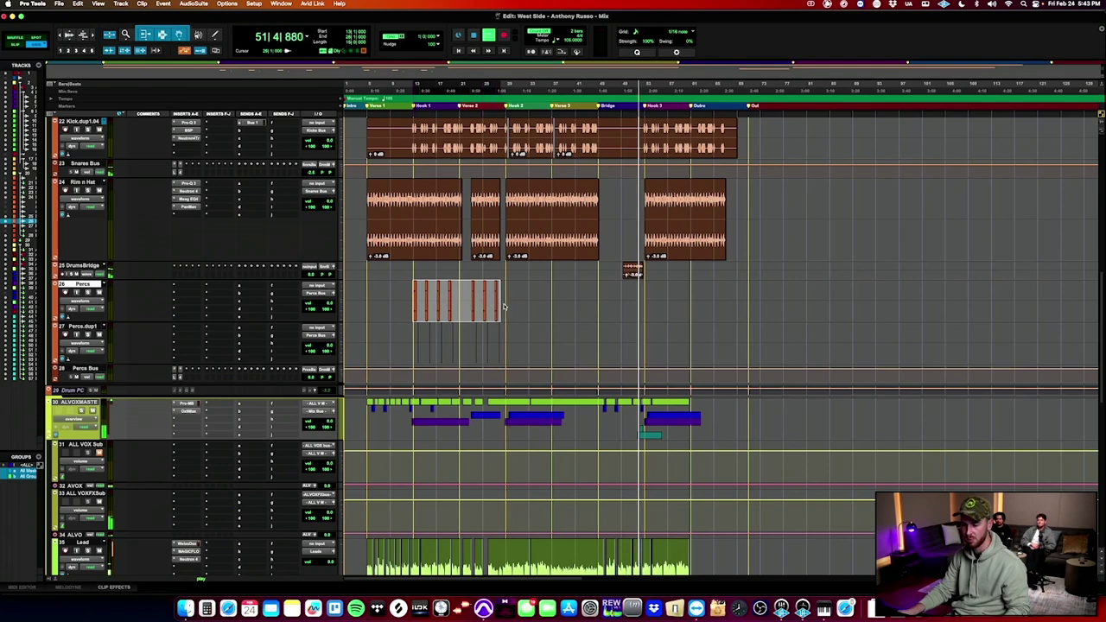
key(space)
key(space)
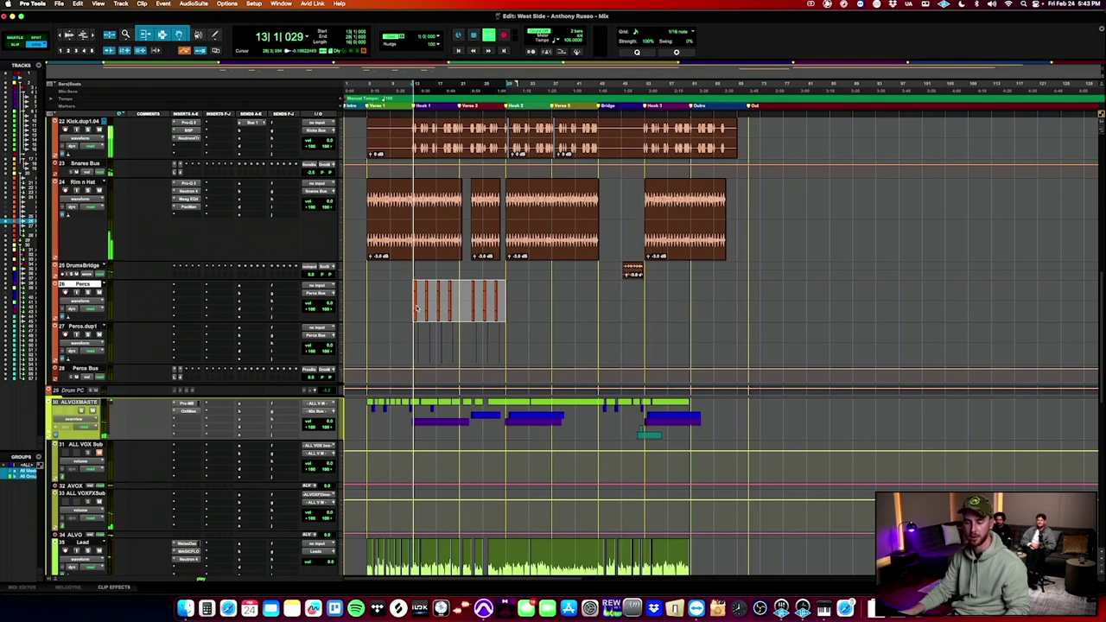
Reorder the tracks so Percs Bus sits above Percs and DrumsBridge below Percs.dup1, and select both Percs tracks.
shift+click(83, 326)
shift+click(84, 370)
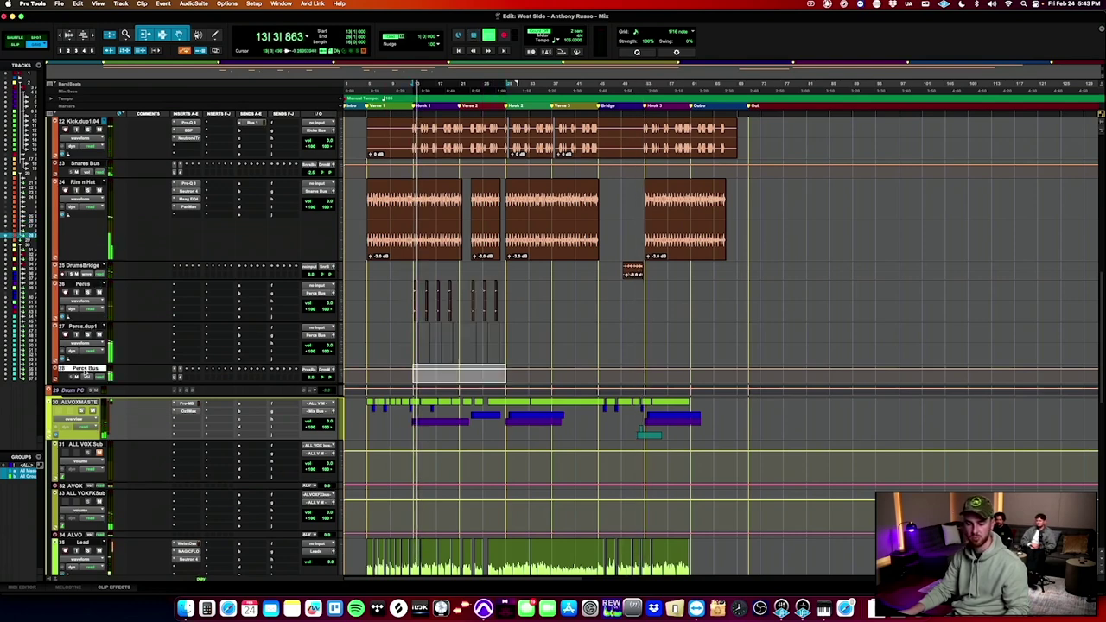
shift+click(91, 267)
drag(98, 272, 83, 289)
click(84, 304)
shift+click(84, 346)
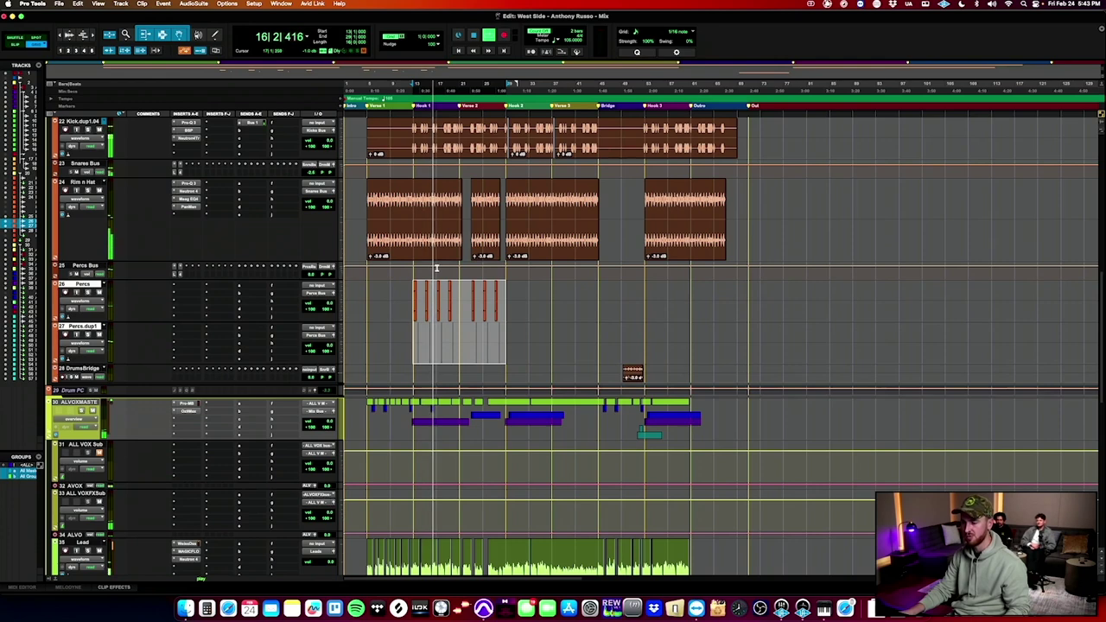
key(space)
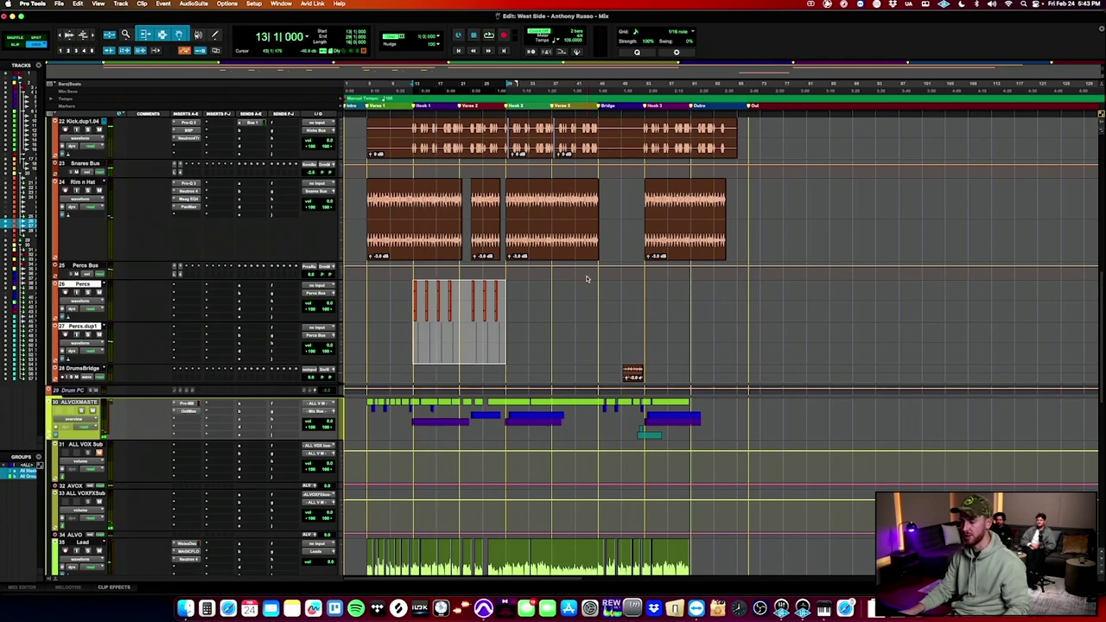
Extend the selection on both Percs tracks back to Hook 1, play from there, and reduce both tracks' height.
scroll(588, 279, right, 1)
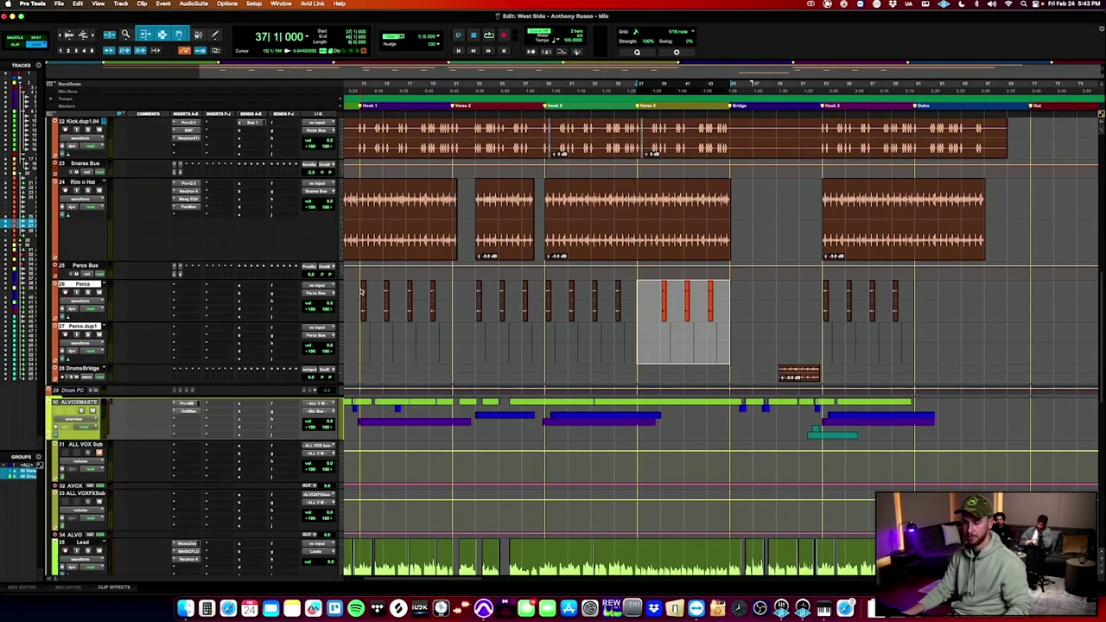
shift+click(361, 292)
key(space)
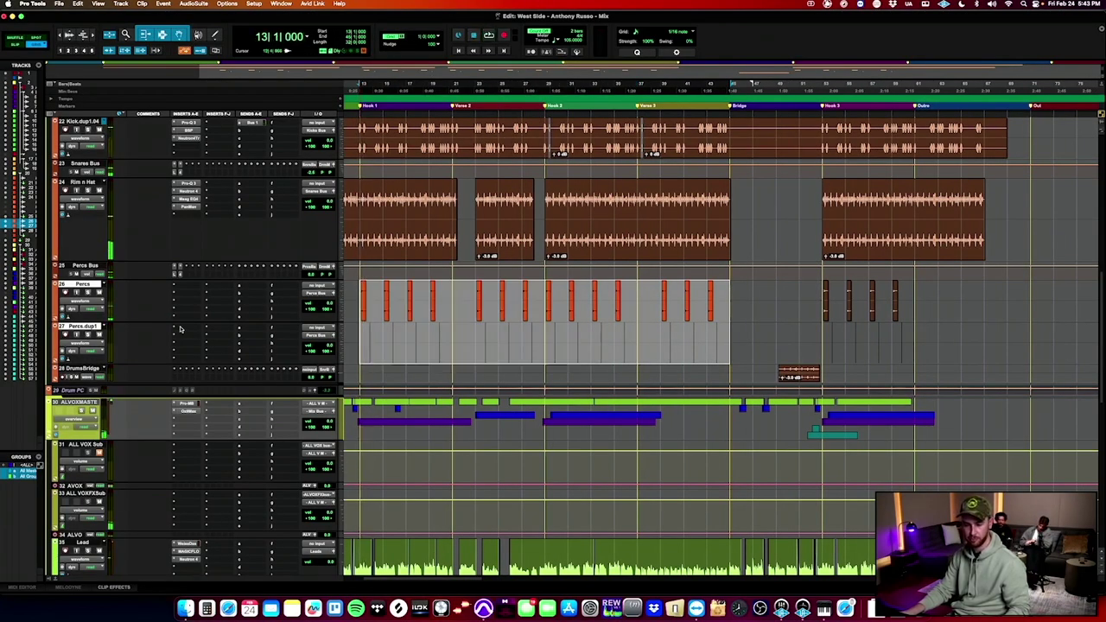
key(ctrl+Down)
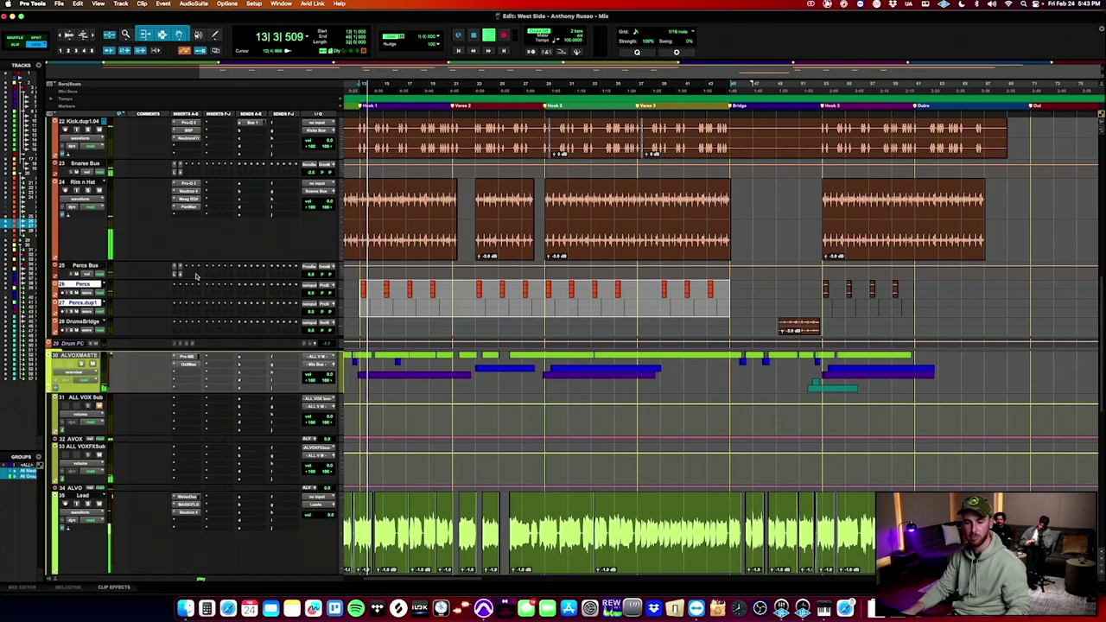
Look through the music, drum and vocal tracks and their inserts during playback.
scroll(192, 240, up, 4)
scroll(192, 239, up, 1)
scroll(181, 199, up, 3)
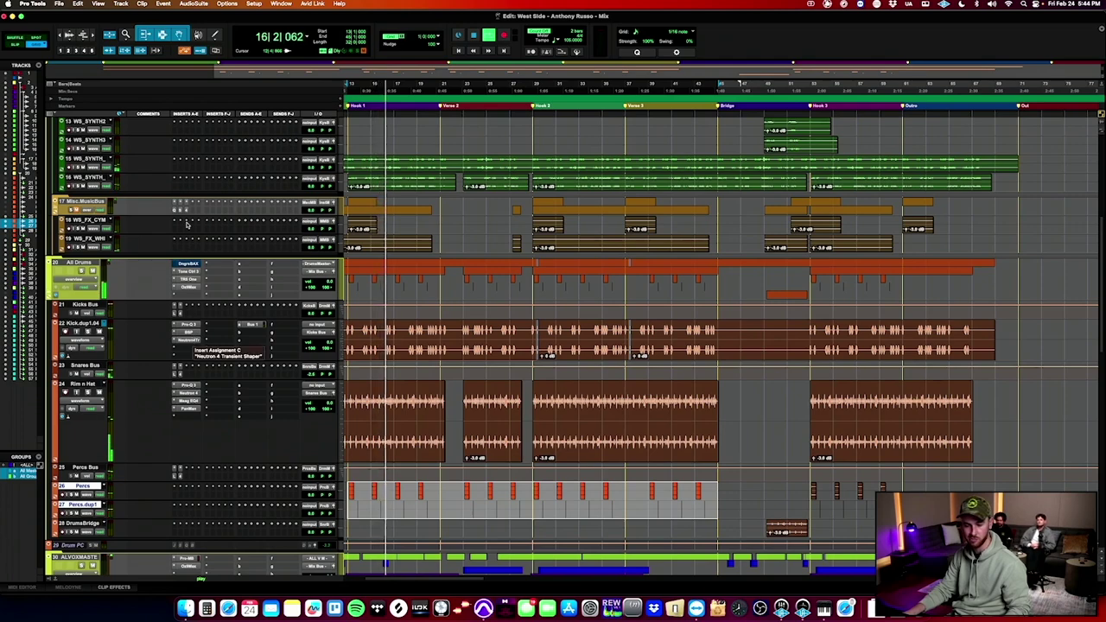
scroll(186, 224, up, 15)
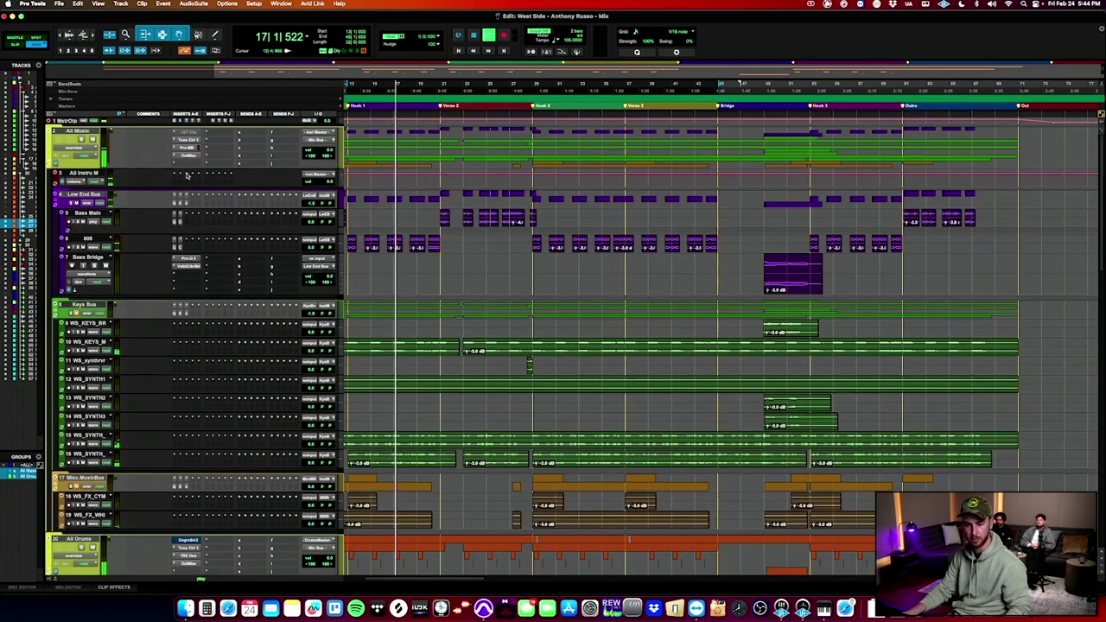
scroll(186, 176, down, 18)
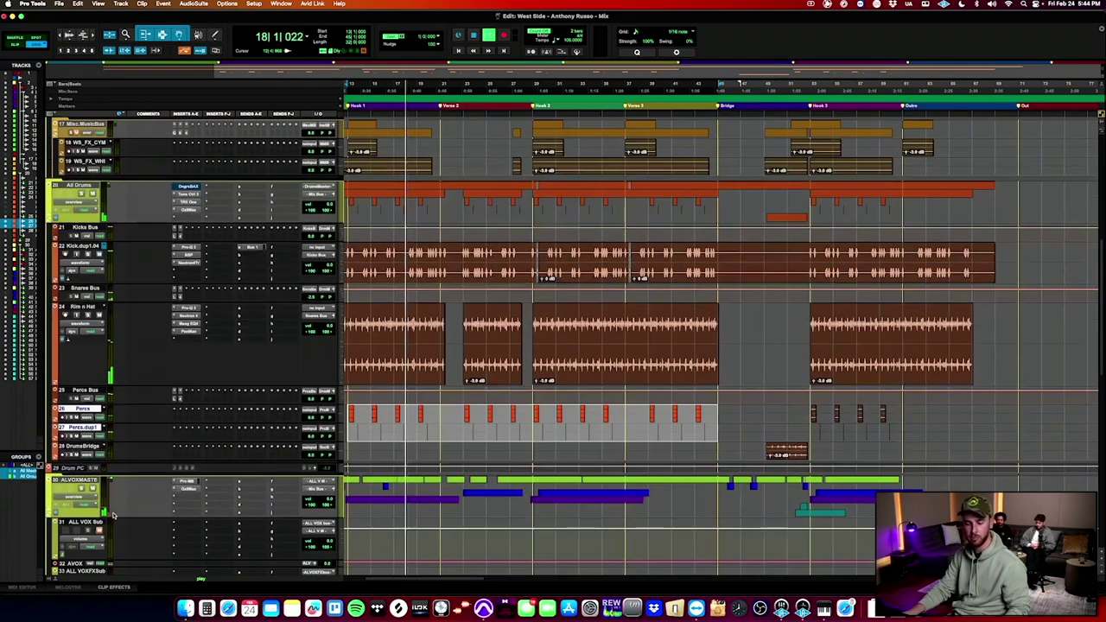
scroll(520, 490, down, 20)
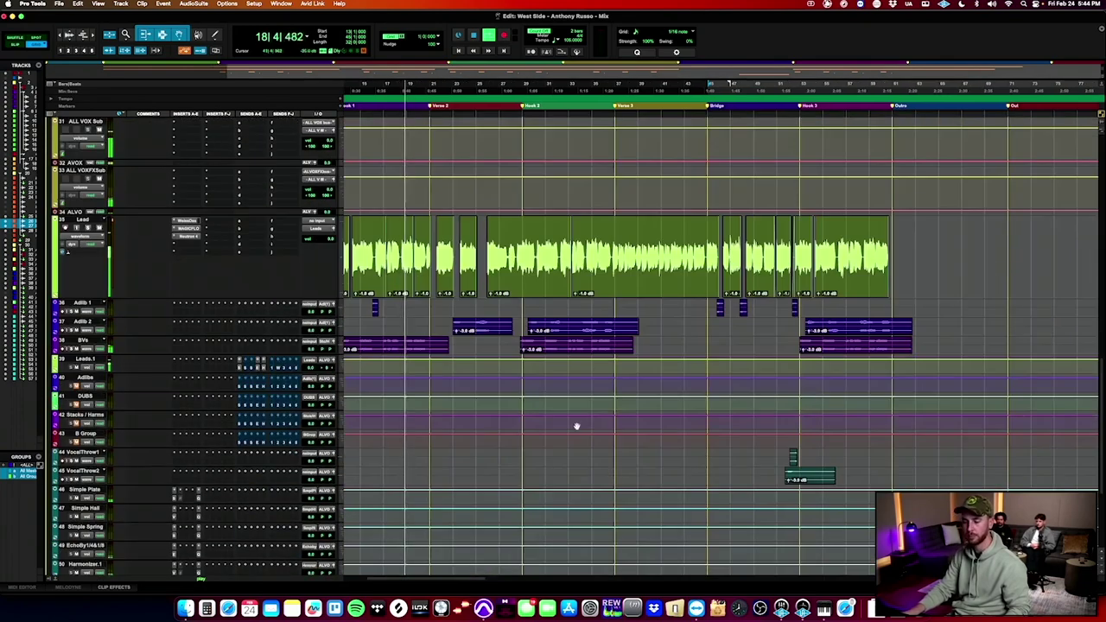
scroll(430, 300, left, 5)
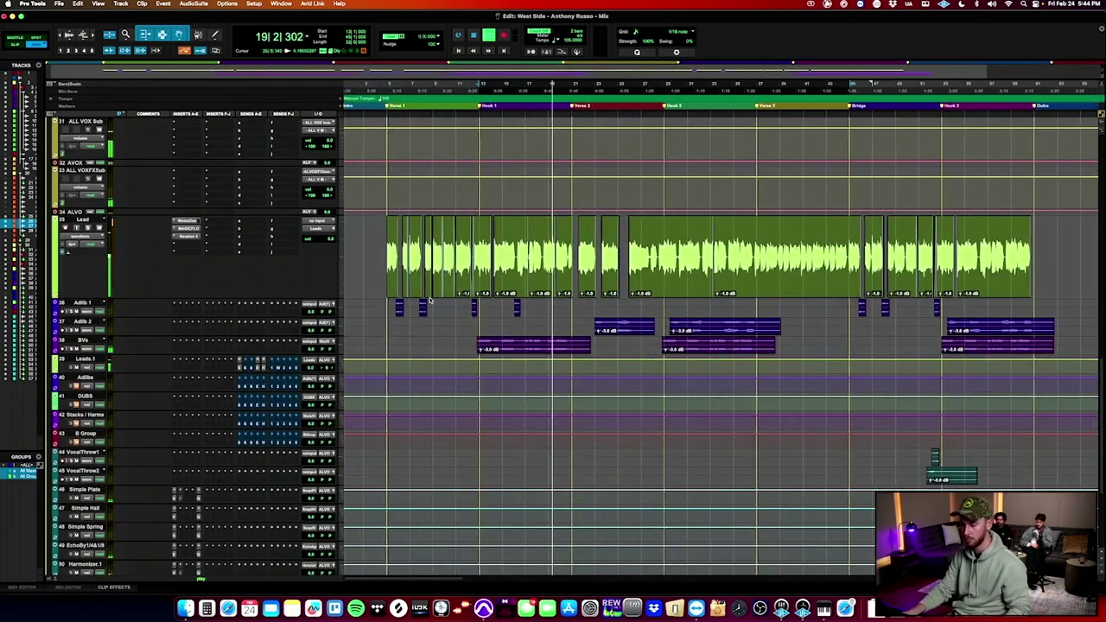
Place the edit cursor at the start of Verse 1 on the Lead track and review the whole arrangement's music and drum tracks.
click(385, 243)
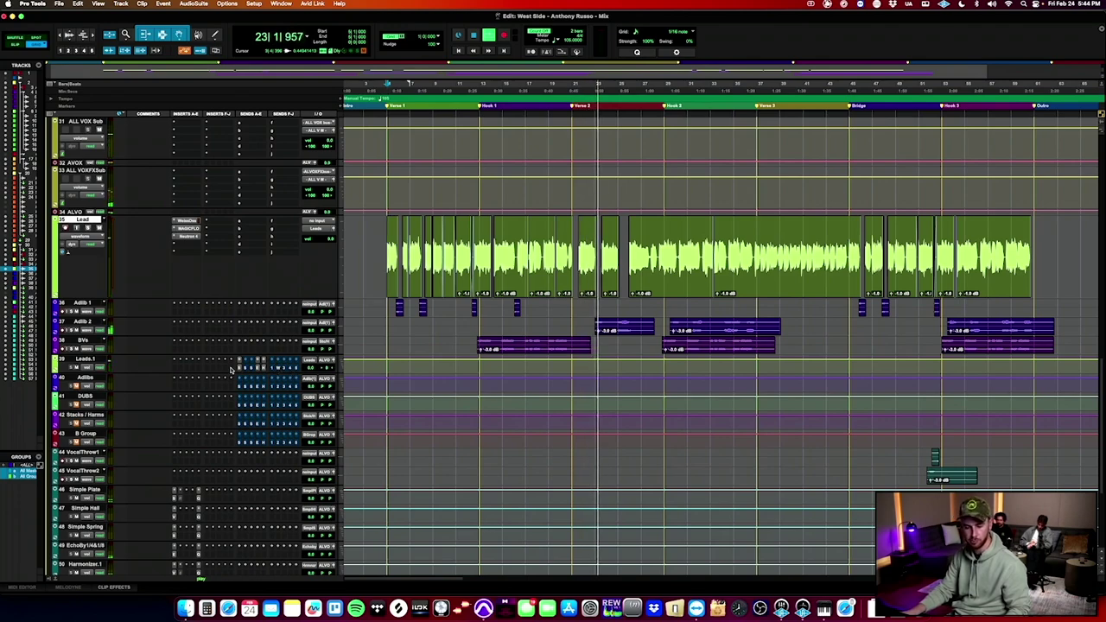
scroll(187, 394, down, 5)
scroll(210, 412, up, 20)
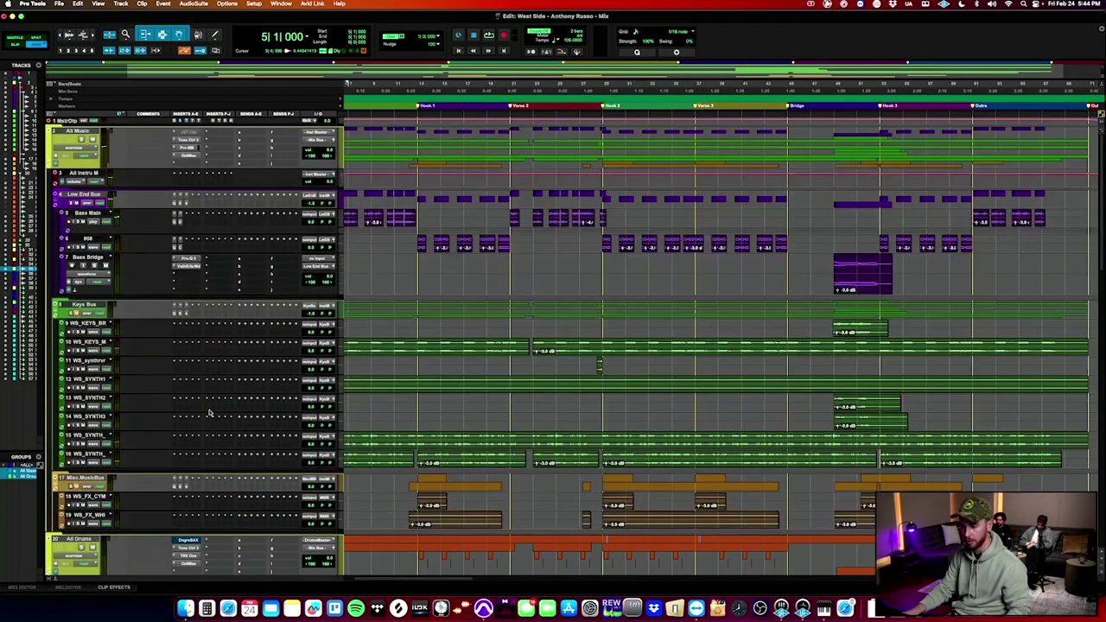
key(r)
scroll(606, 267, down, 8)
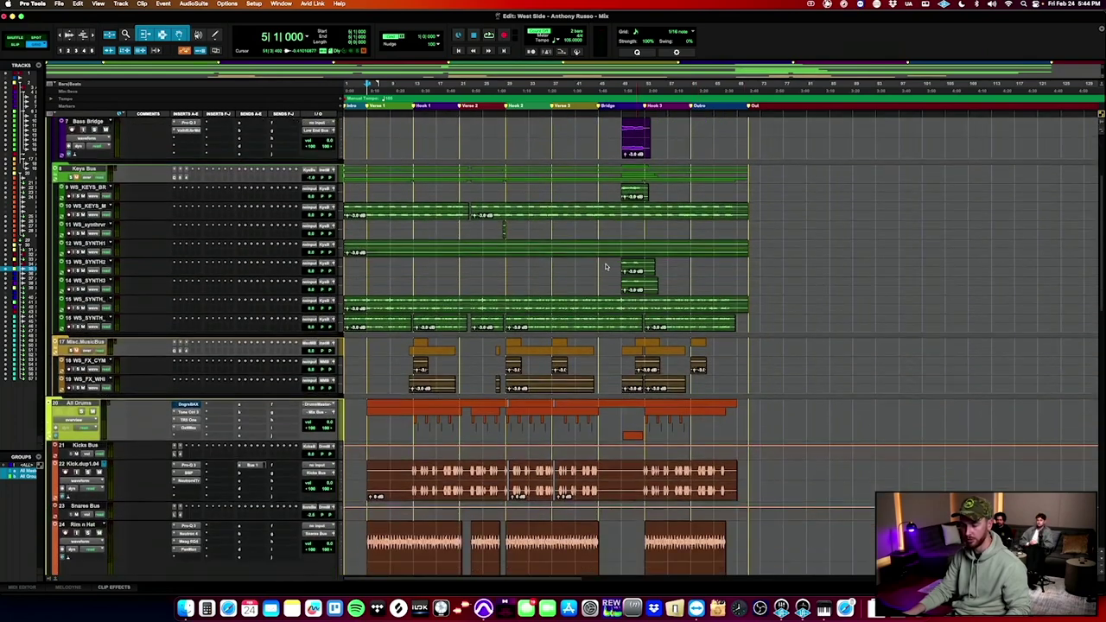
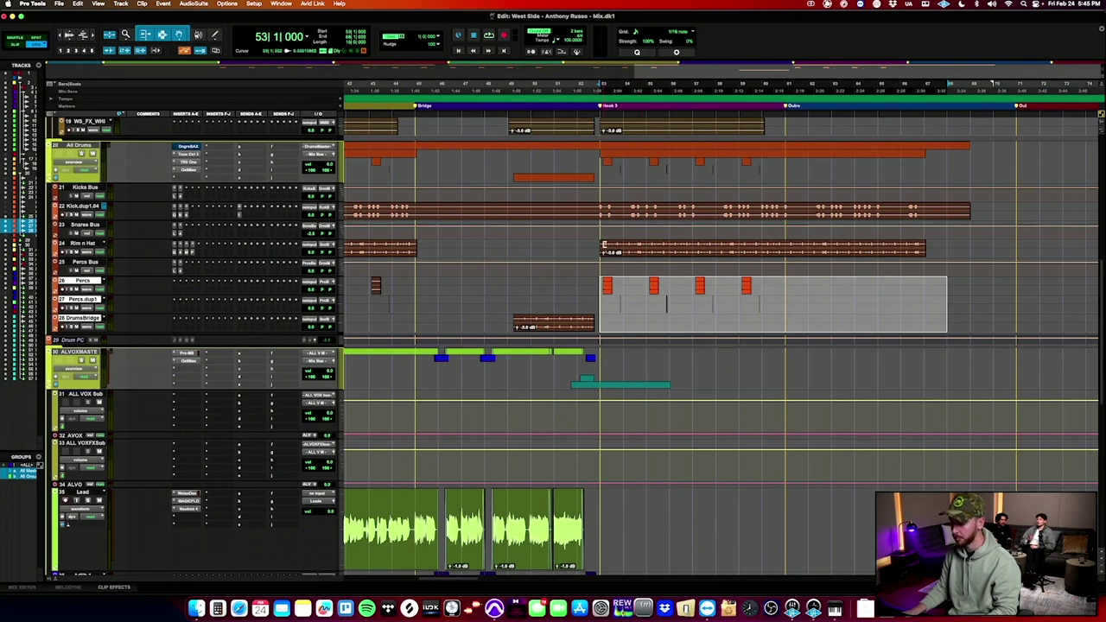
Delete the percussion and Rim n Hat clips from Hook 3 onward, and the kick audio from the Bridge onward.
key(Delete)
click(619, 252)
key(Delete)
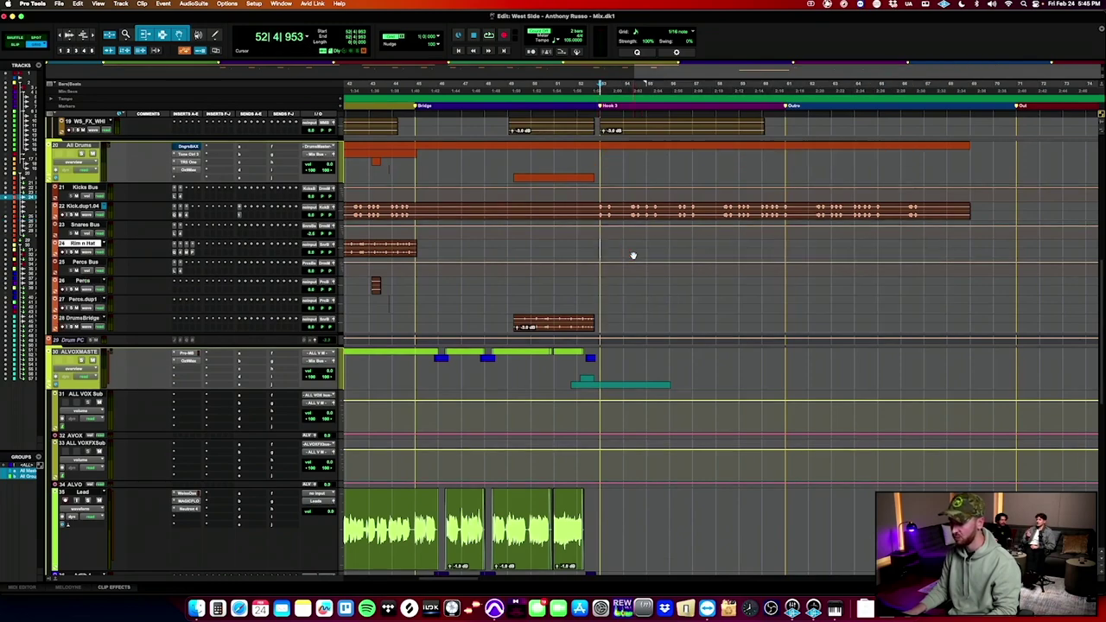
scroll(607, 277, up, 3)
click(589, 290)
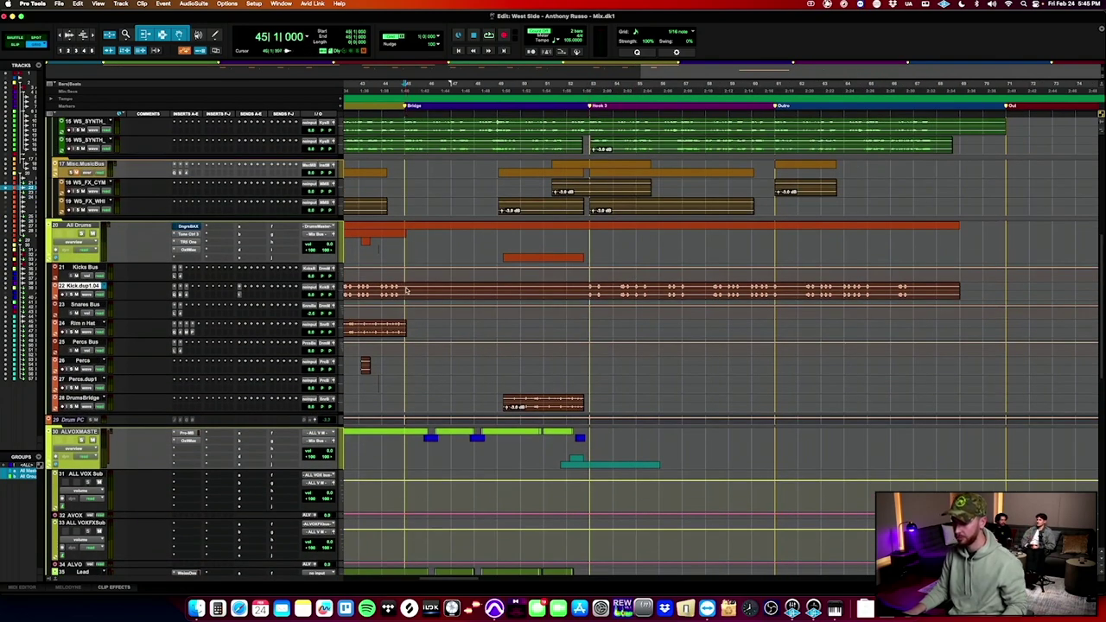
key(Delete)
Delete the cymbal and white-noise FX audio and all keys and synth audio from Hook 3 onward.
scroll(575, 266, up, 3)
drag(579, 298, 877, 269)
key(Delete)
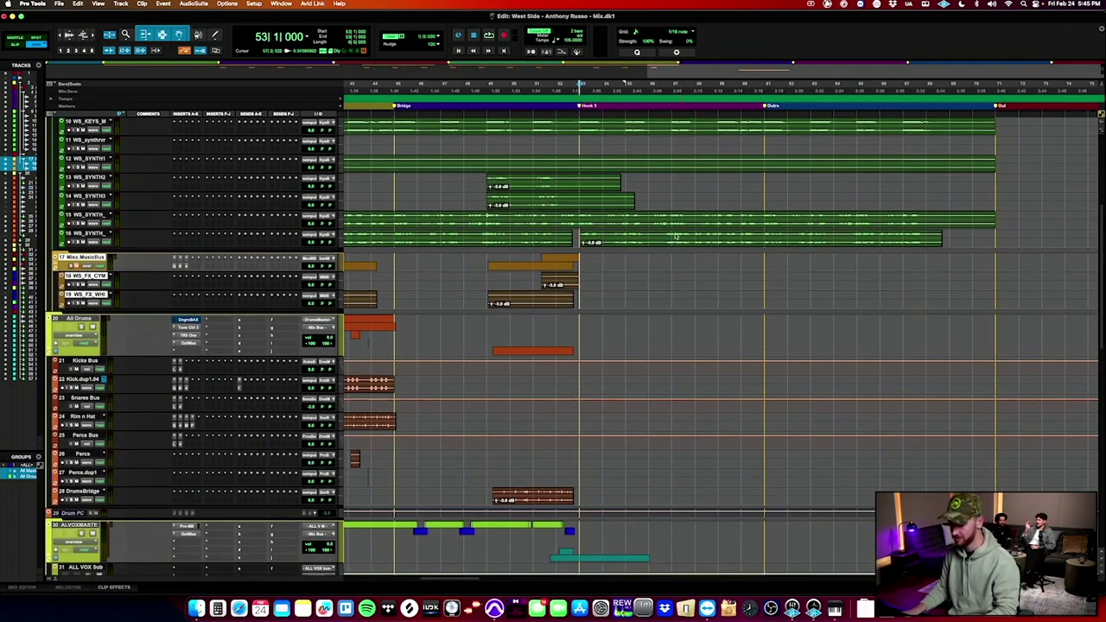
scroll(607, 240, up, 3)
drag(583, 322, 1002, 178)
key(Delete)
Delete the Bass Main and 808 clips from Hook 3 onward, and the Bass Bridge tail past the start of Hook 3.
scroll(1006, 183, up, 3)
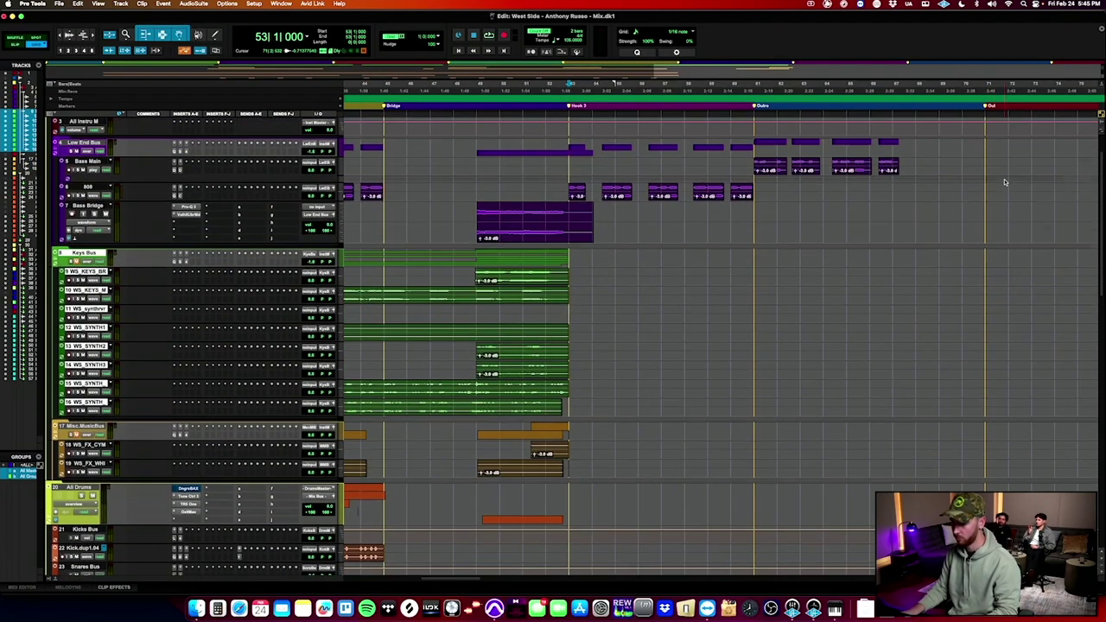
drag(569, 192, 908, 170)
key(Delete)
scroll(714, 148, up, 2)
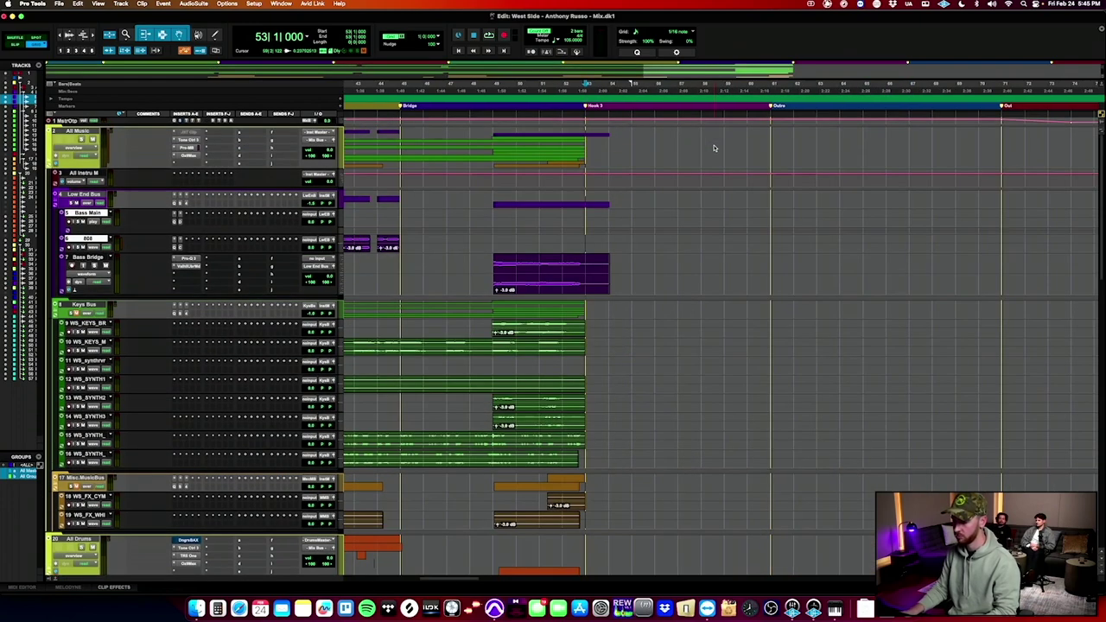
drag(586, 279, 635, 275)
key(Delete)
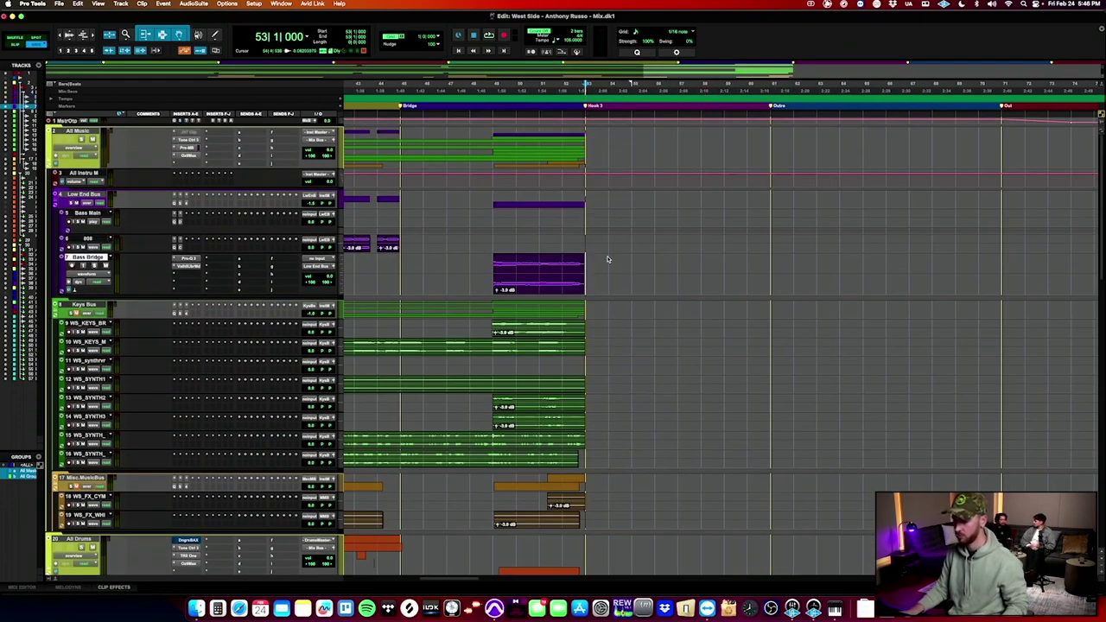
Review the whole arrangement across the drum, vocal and music tracks, checking what remains from Hook 3 onward.
scroll(608, 260, left, 5)
key(r)
scroll(608, 259, down, 10)
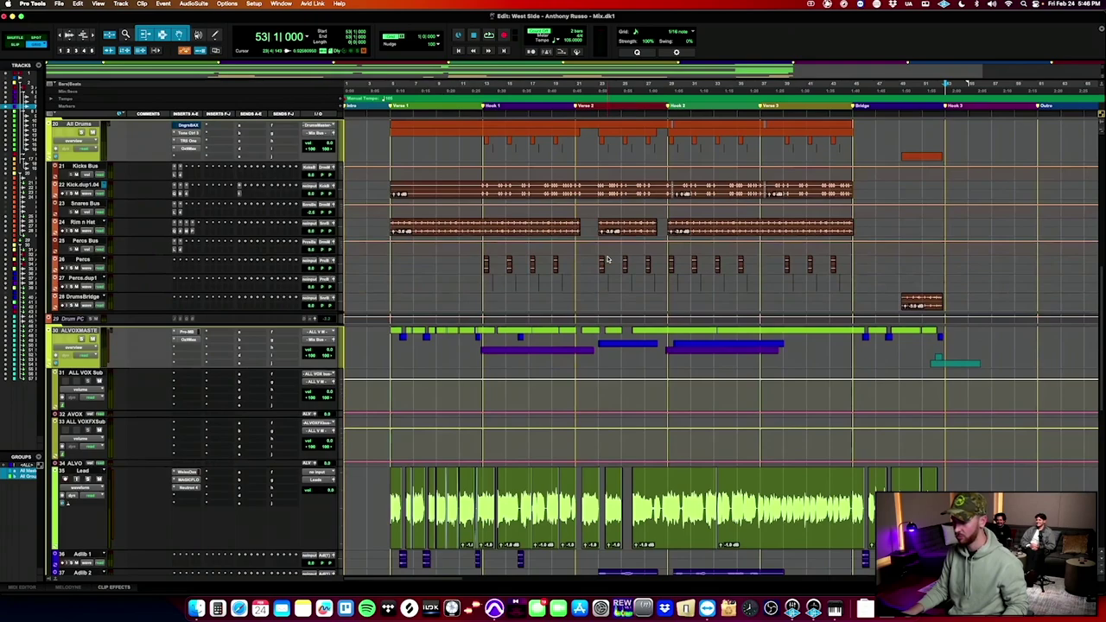
scroll(608, 259, down, 10)
scroll(608, 259, right, 5)
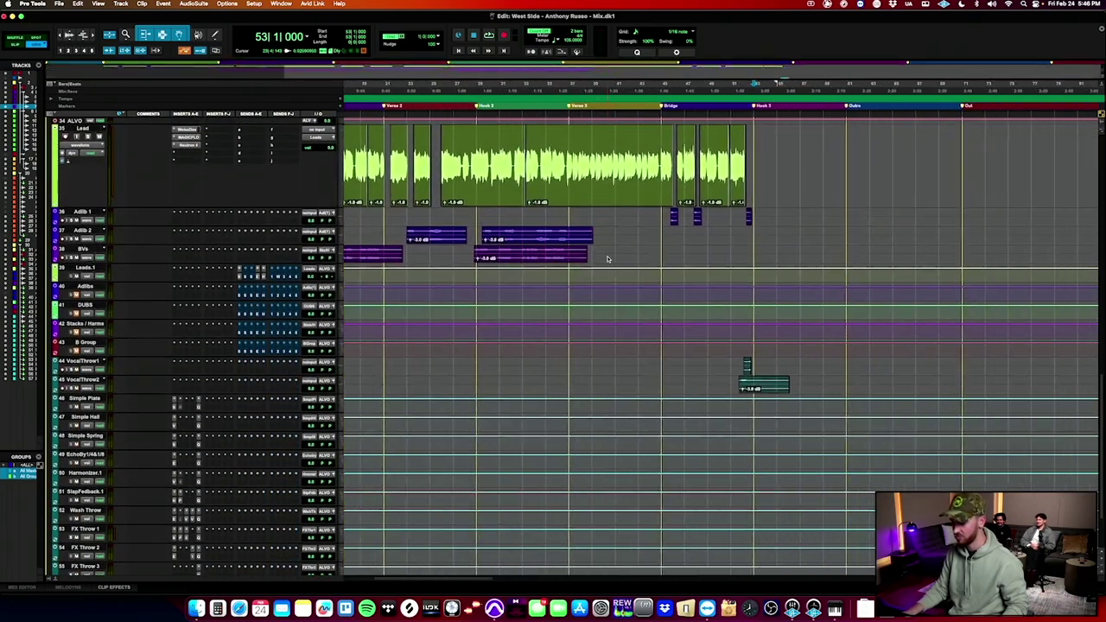
scroll(608, 259, up, 3)
scroll(715, 273, up, 15)
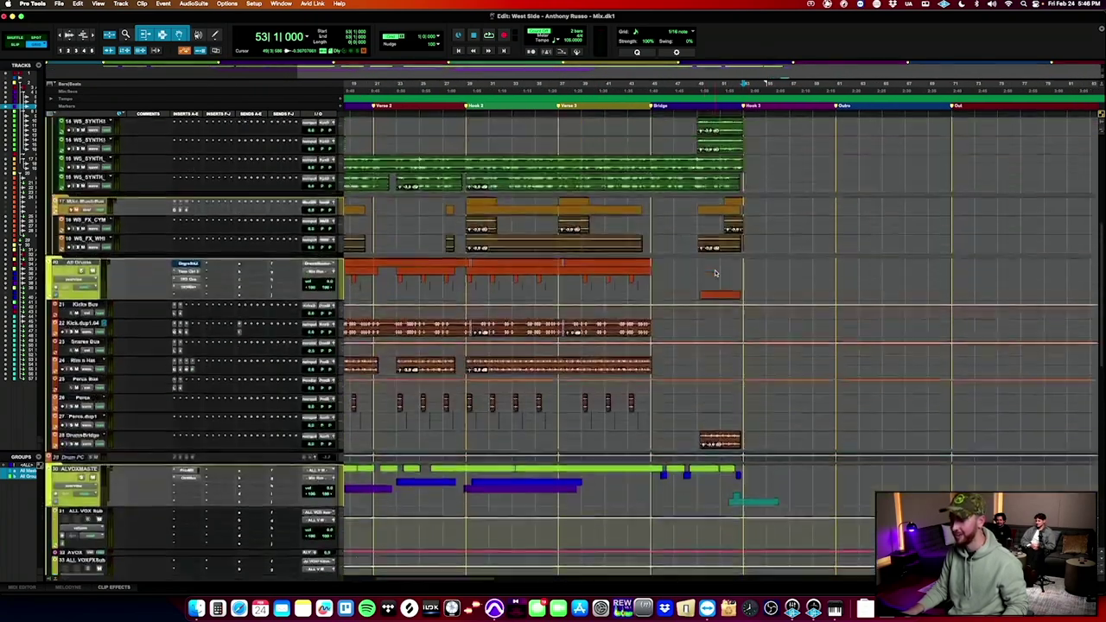
scroll(715, 273, left, 5)
key(r)
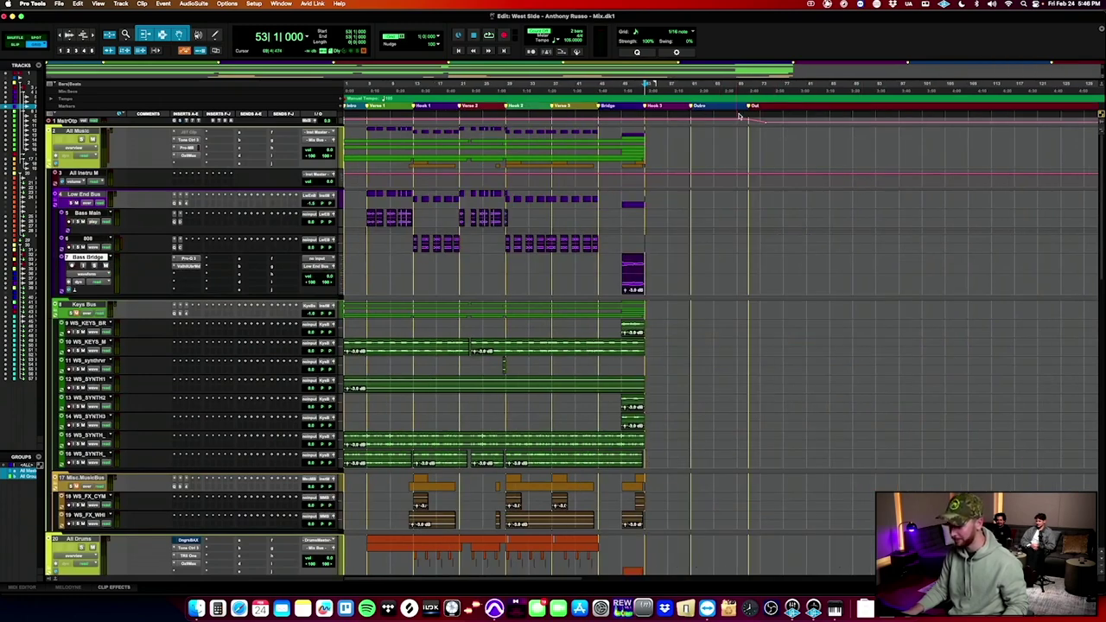
Move the master output's fade-out volume automation from the Out marker to the start of Hook 3.
drag(747, 122, 698, 122)
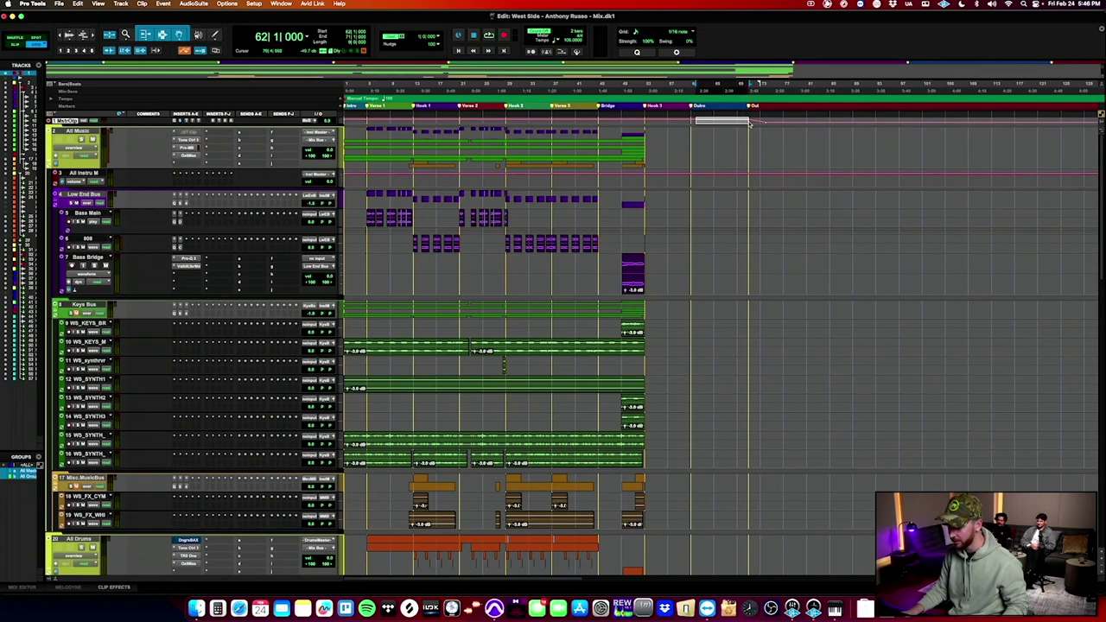
drag(750, 121, 790, 122)
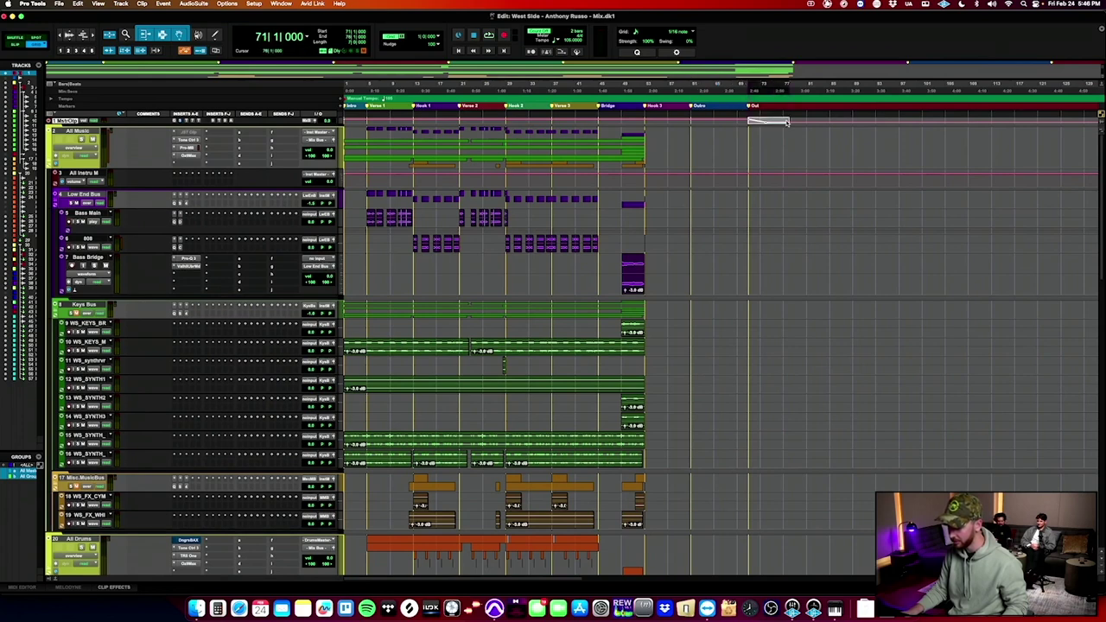
click(687, 124)
key(space)
key(space)
click(640, 124)
key(space)
drag(644, 123, 686, 125)
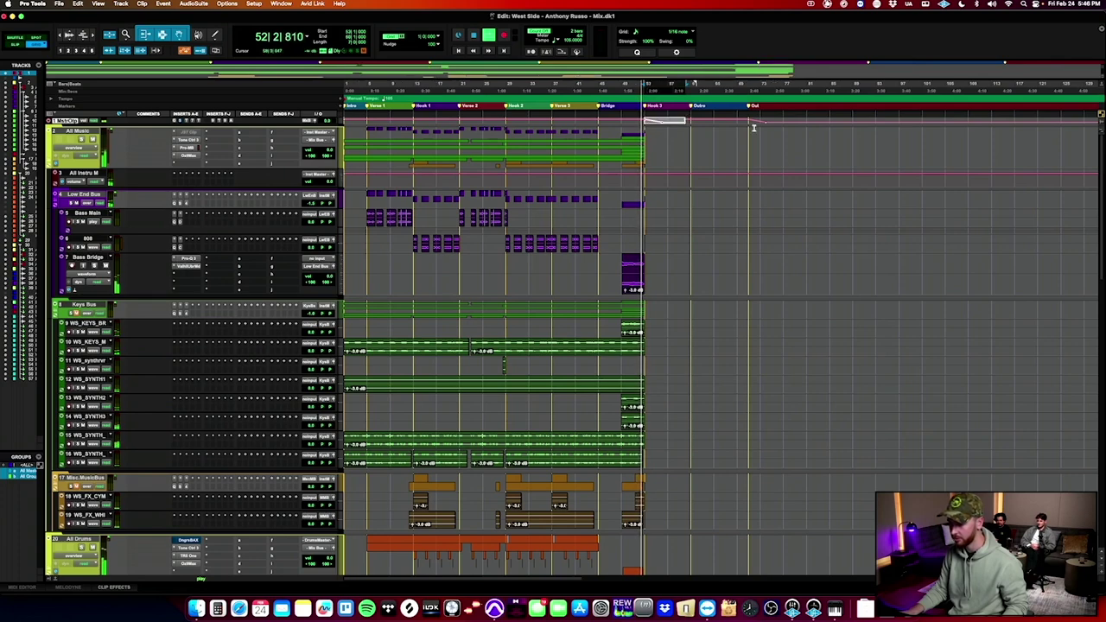
drag(795, 122, 685, 125)
click(685, 124)
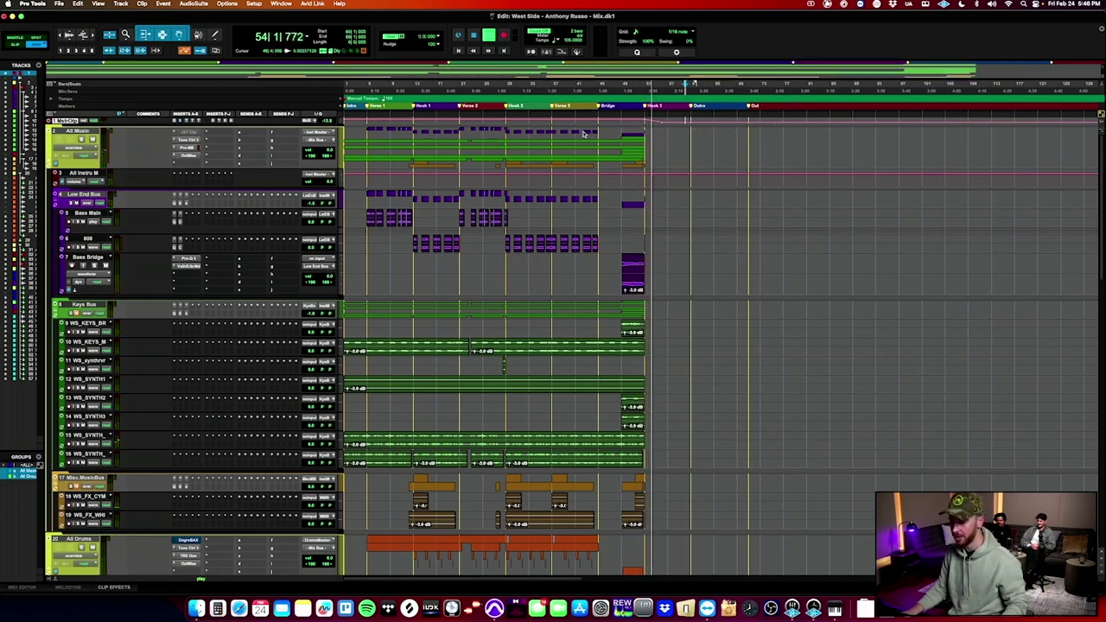
Inspect the master output's insert chain, including Gullfoss, Ozone 9 Dynamic EQ, The God Particle and Ozone 9 Maximizer.
double_click(651, 344)
scroll(651, 341, down, 5)
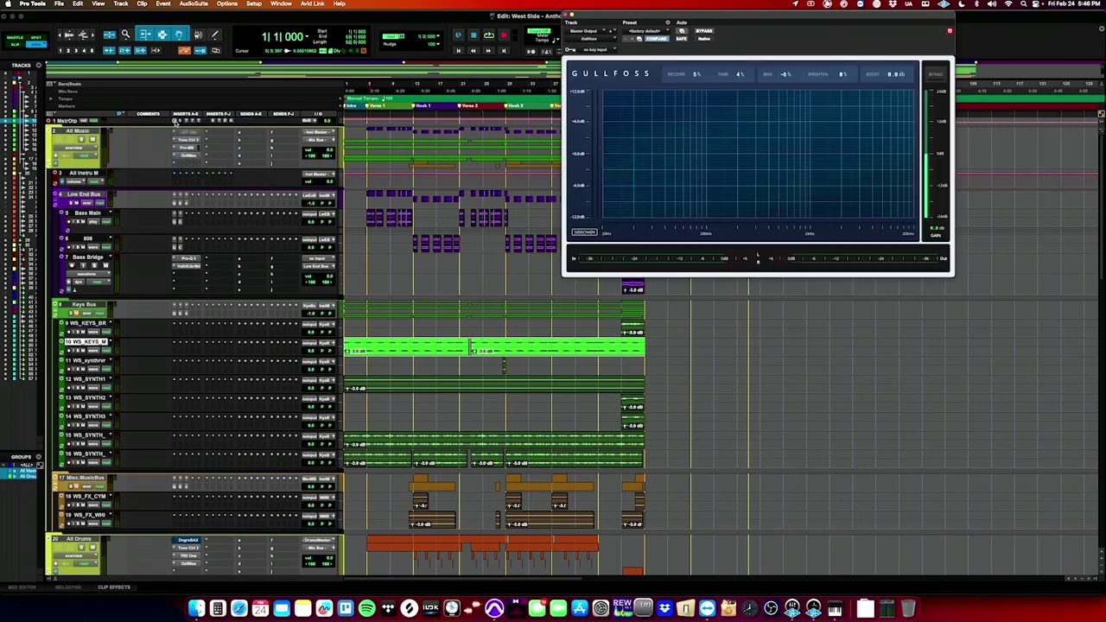
click(175, 122)
click(193, 121)
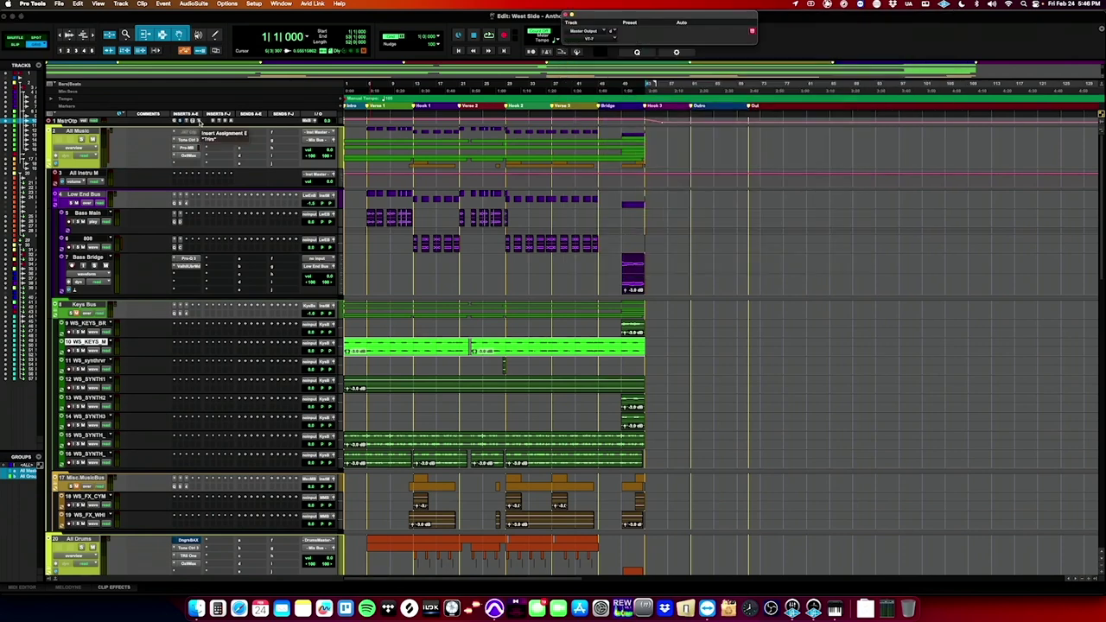
click(213, 122)
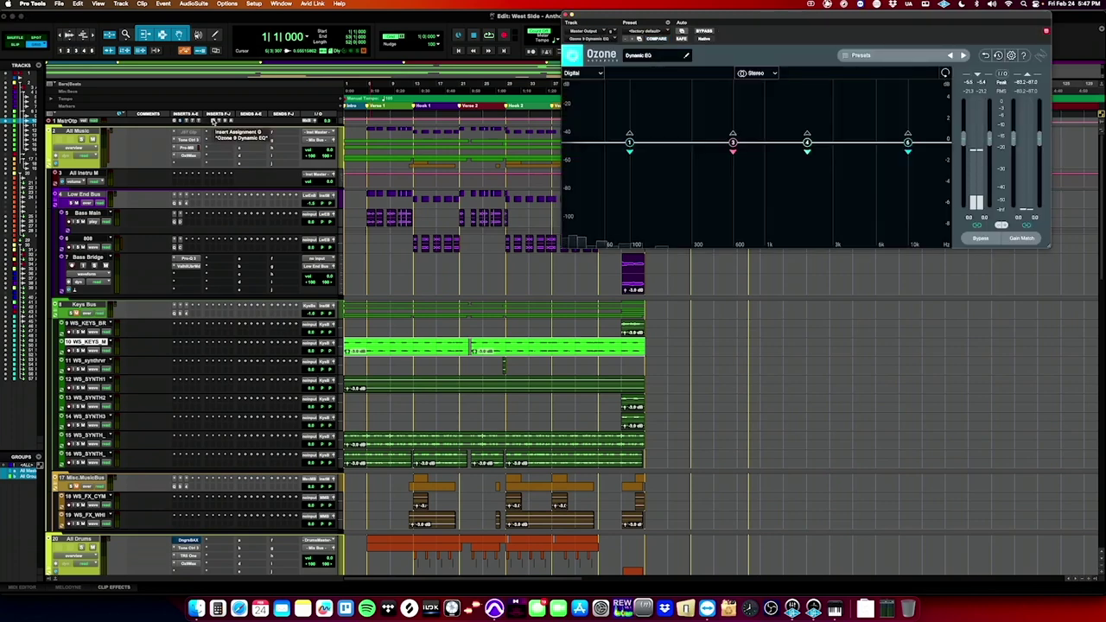
click(218, 122)
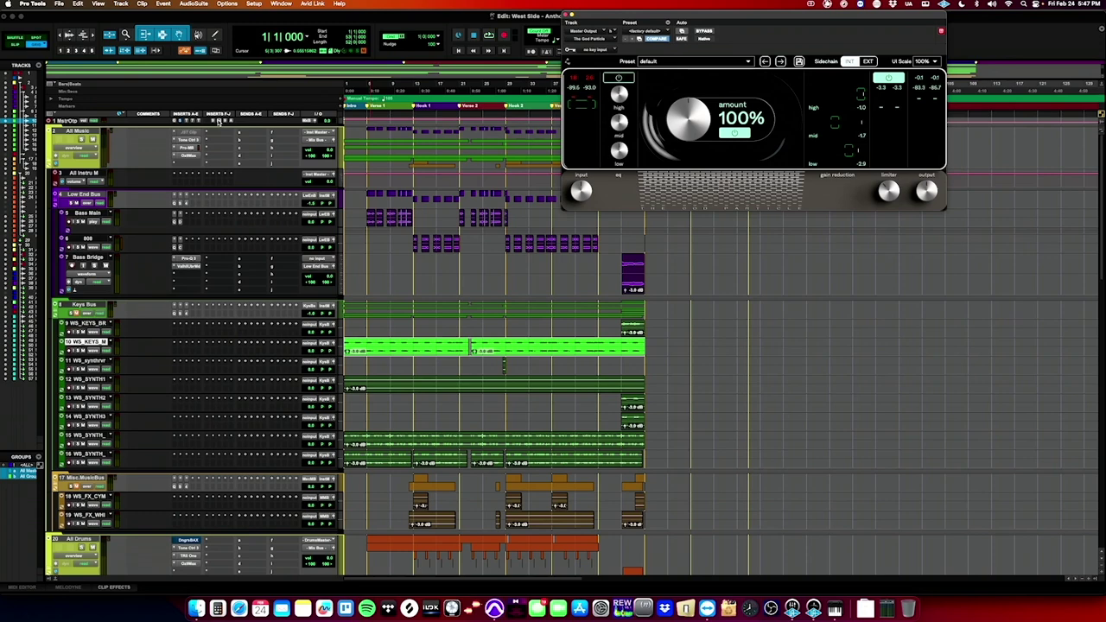
click(219, 121)
click(227, 122)
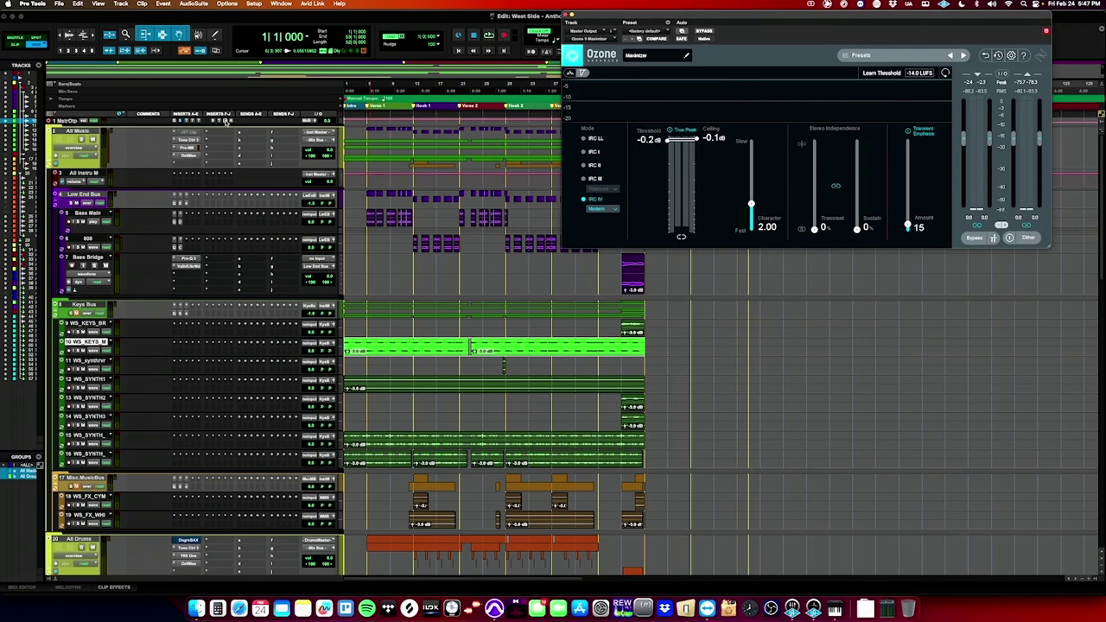
click(226, 122)
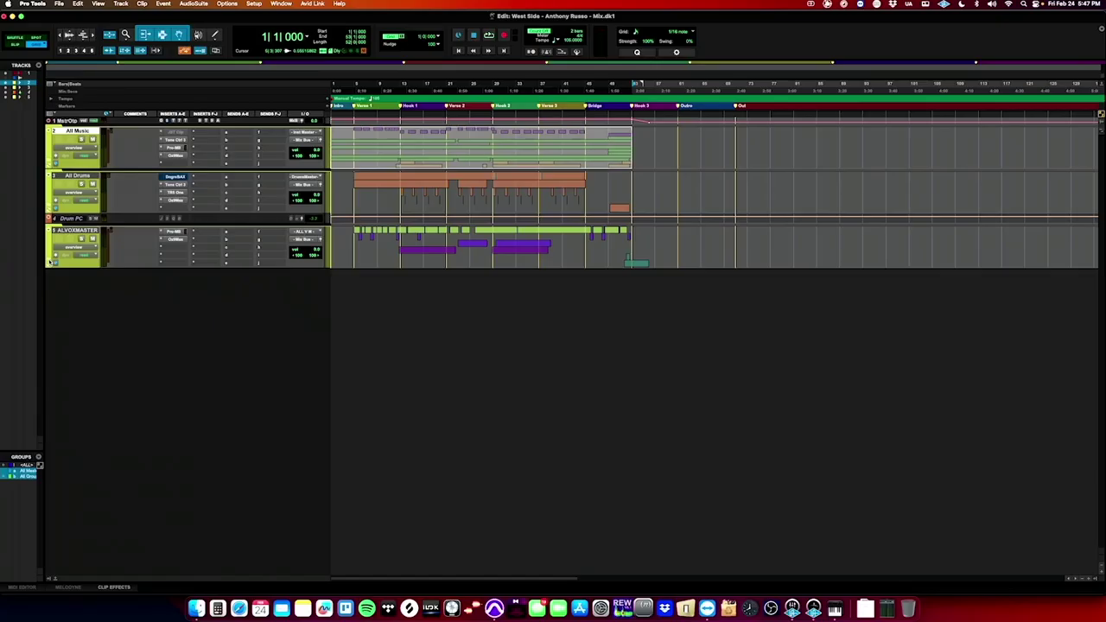
Expand all folder tracks and their nested buses, and place the edit cursor at the start of Hook 1 on the kick track.
alt+click(49, 262)
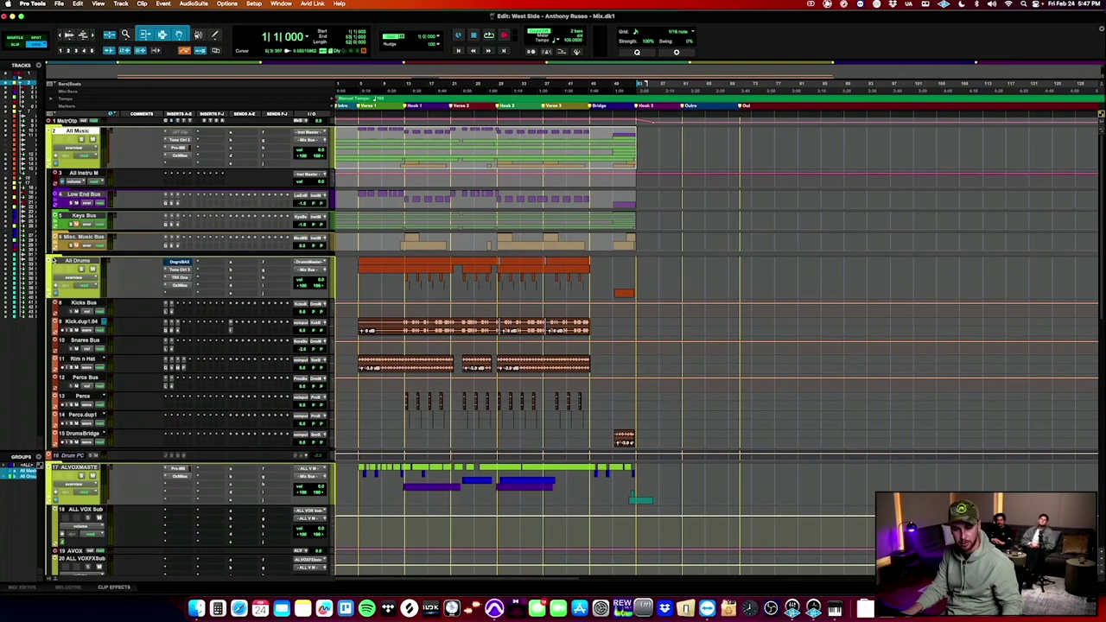
alt+click(55, 241)
scroll(445, 248, down, 8)
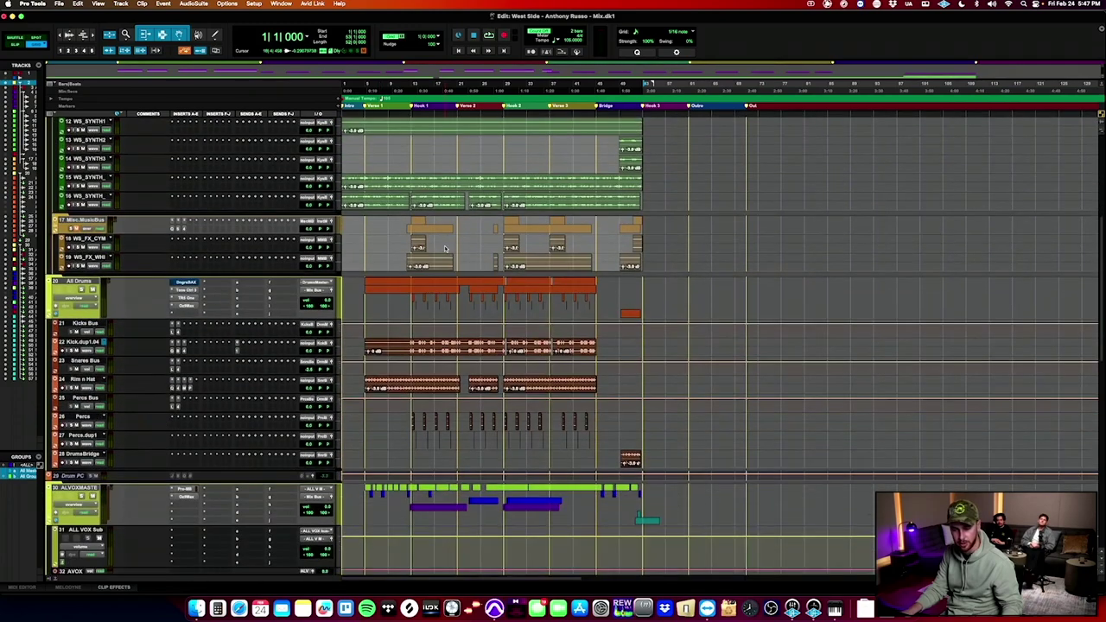
scroll(445, 249, down, 2)
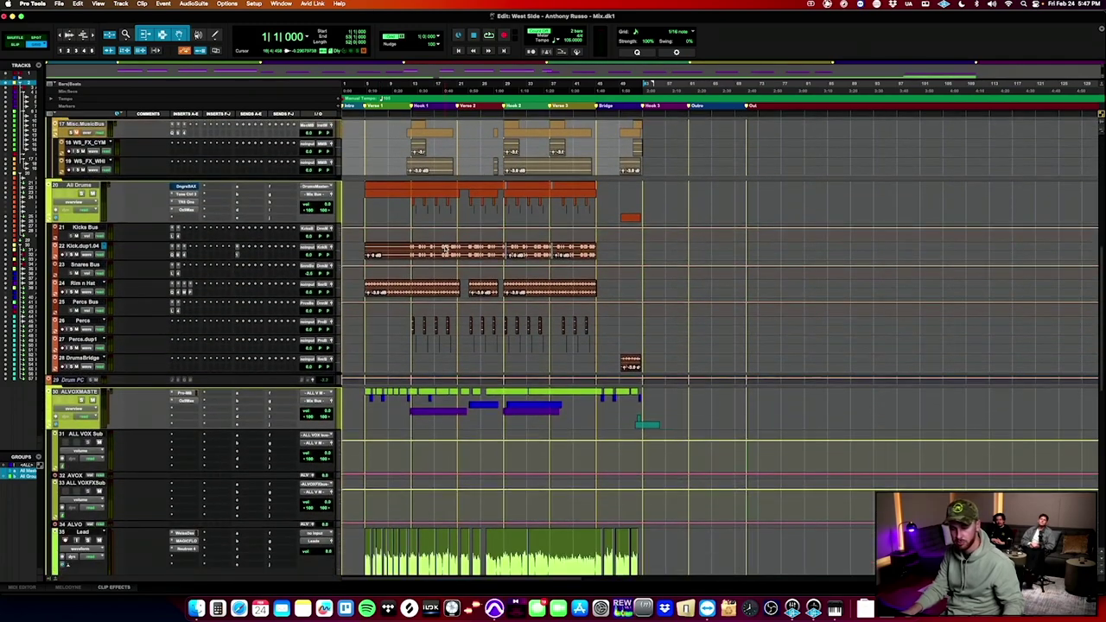
click(406, 251)
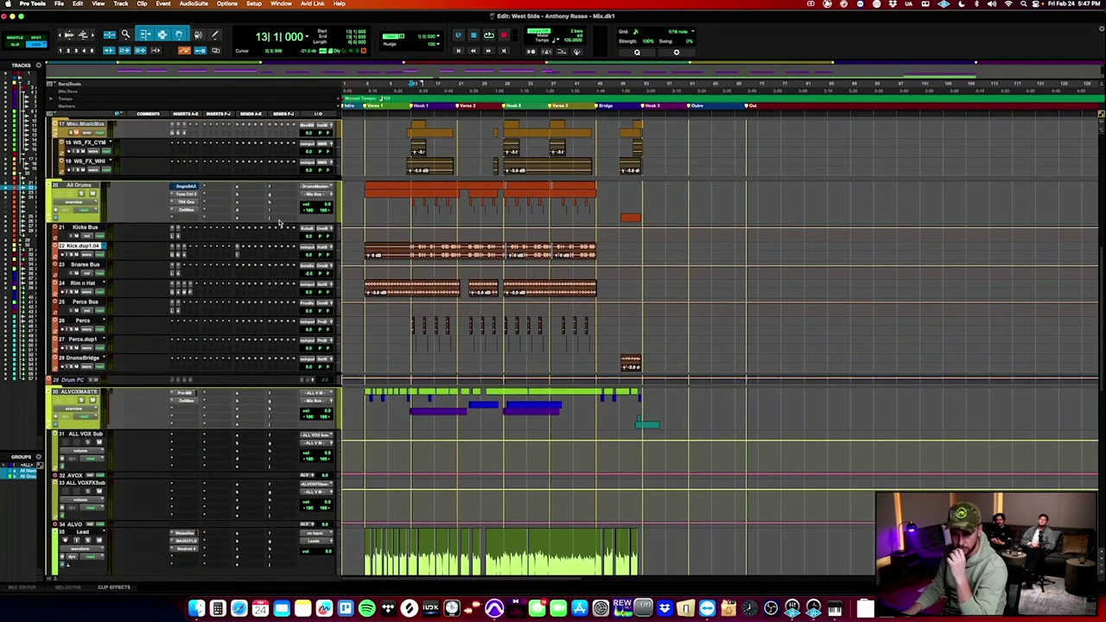
Examine the vocal, drum and music tracks throughout the session, and place the edit cursor at bar 49 on the Bass Bridge track.
click(79, 396)
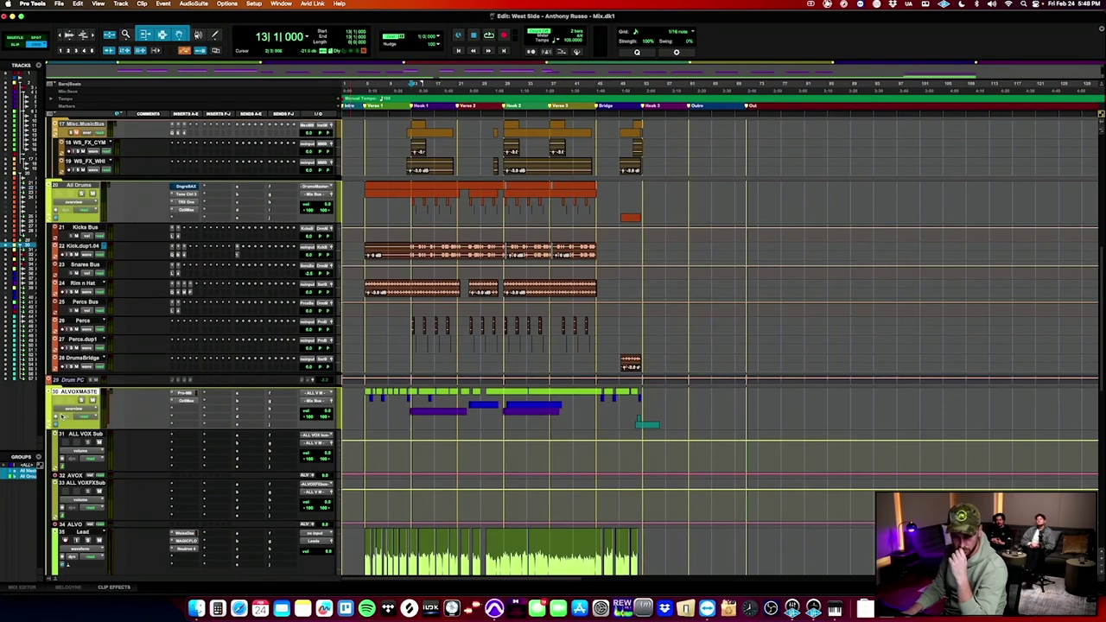
scroll(320, 346, up, 15)
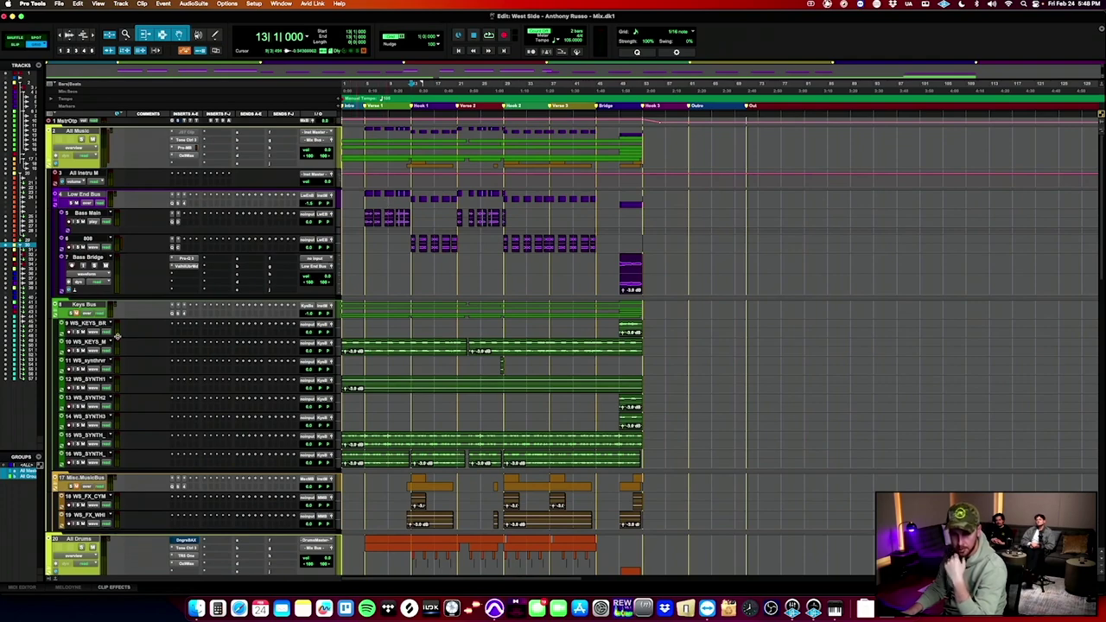
scroll(743, 310, down, 15)
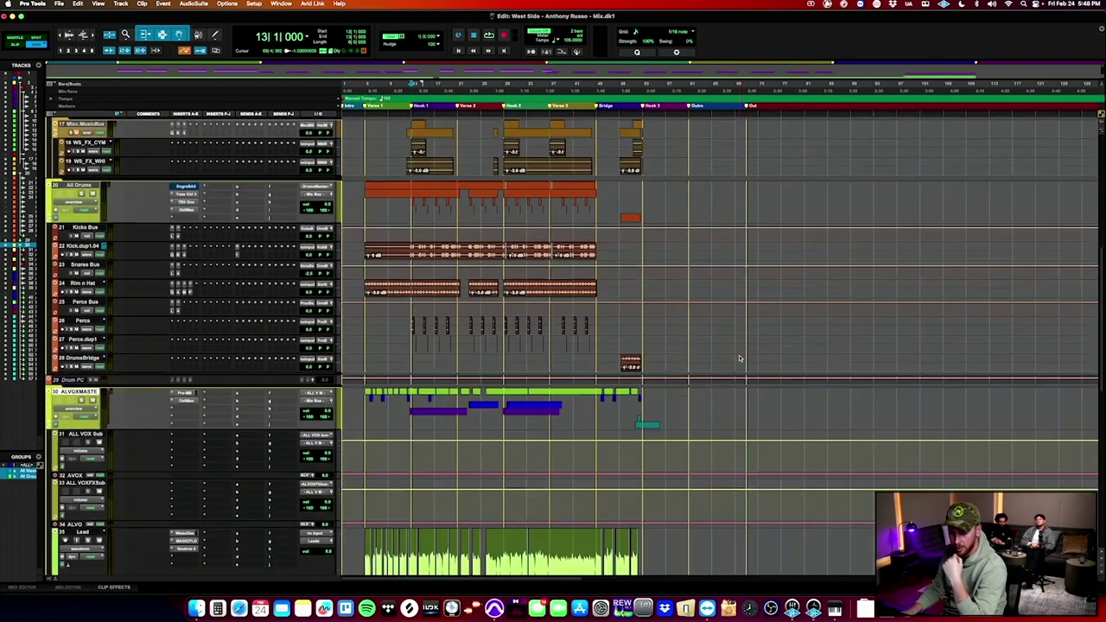
scroll(730, 264, down, 8)
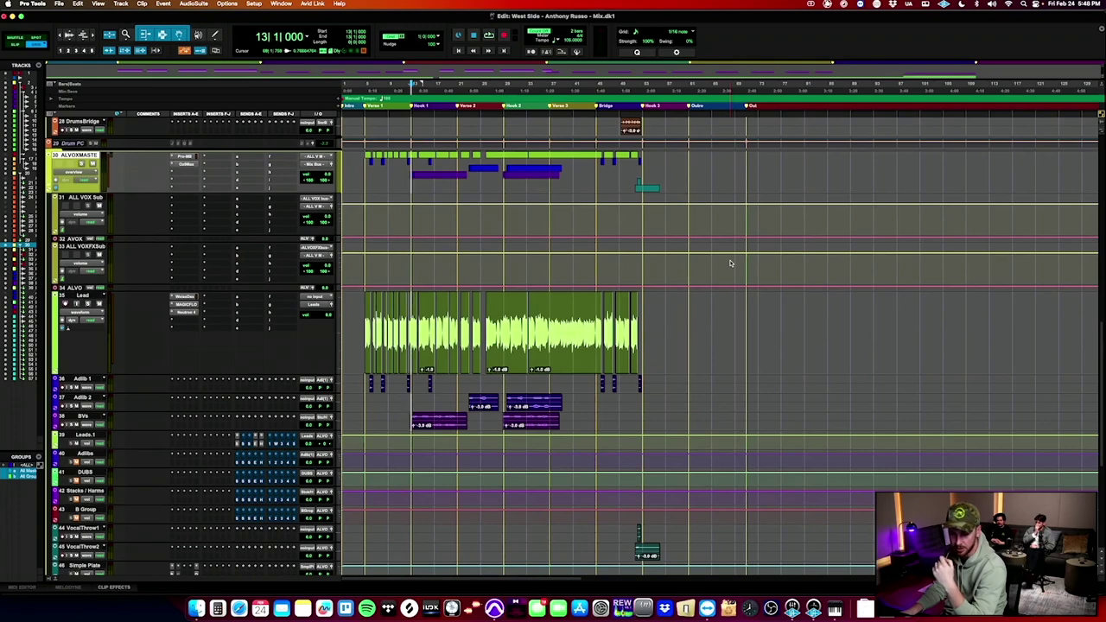
scroll(493, 358, down, 7)
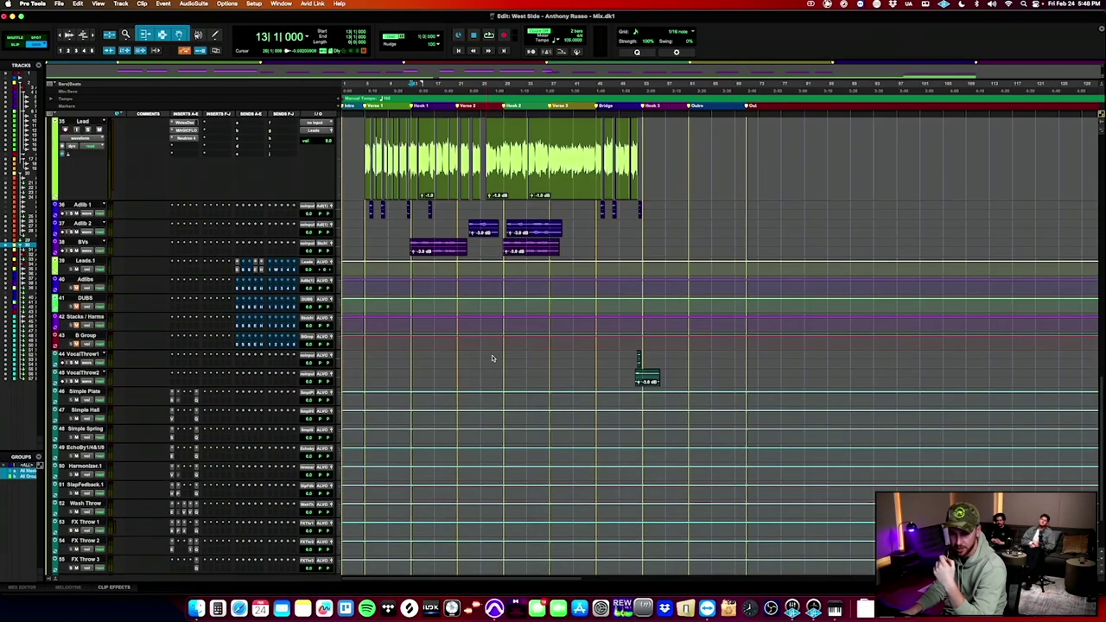
scroll(493, 358, up, 2)
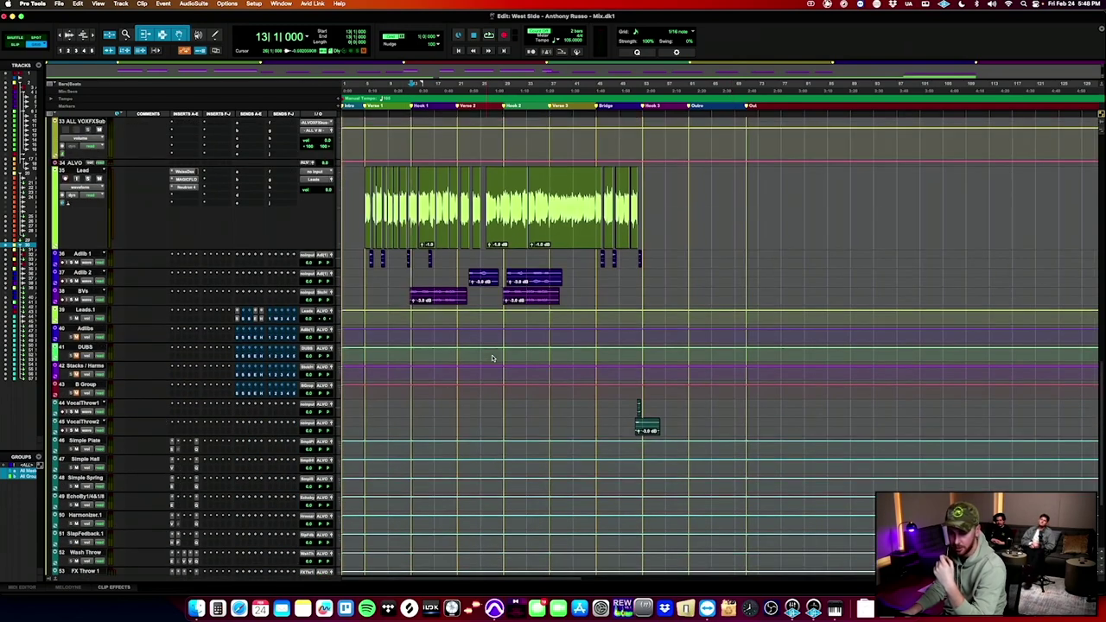
scroll(493, 358, up, 6)
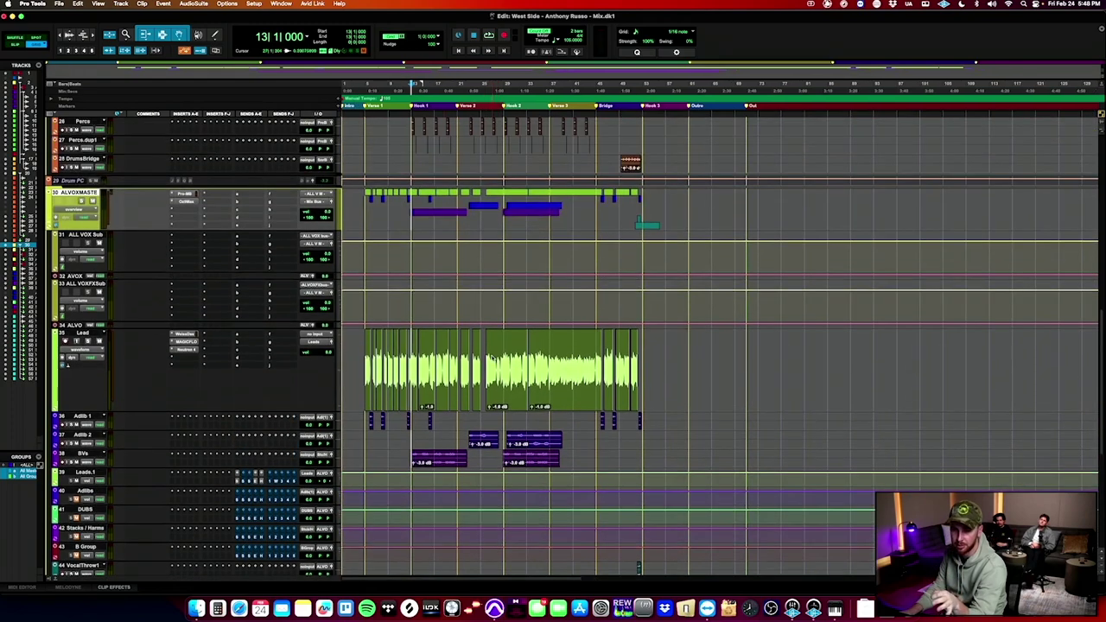
scroll(73, 179, up, 7)
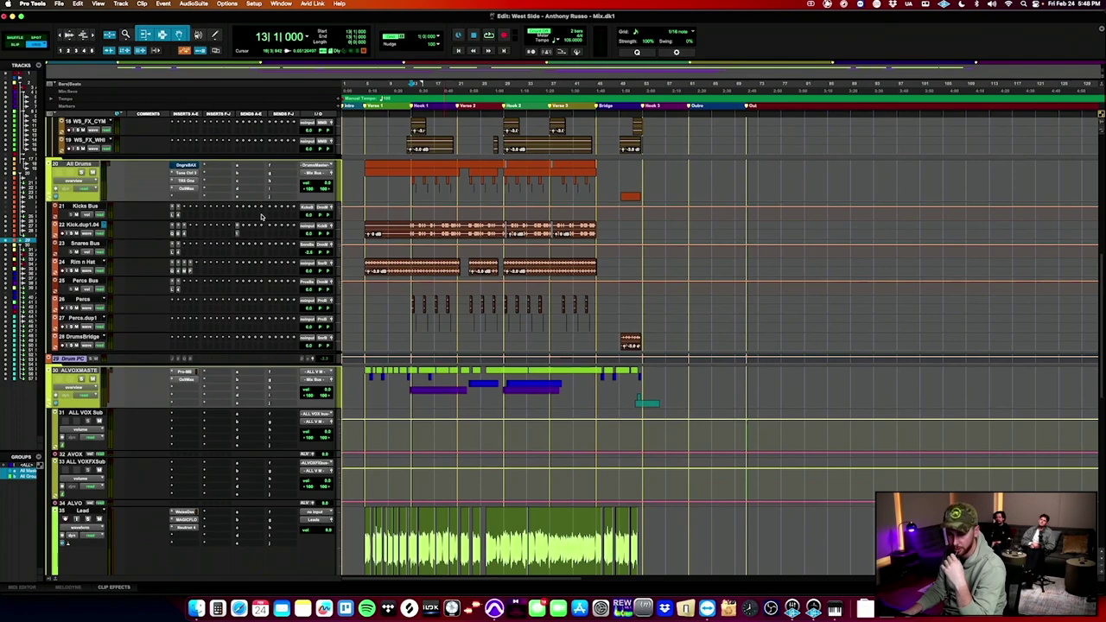
scroll(261, 216, up, 3)
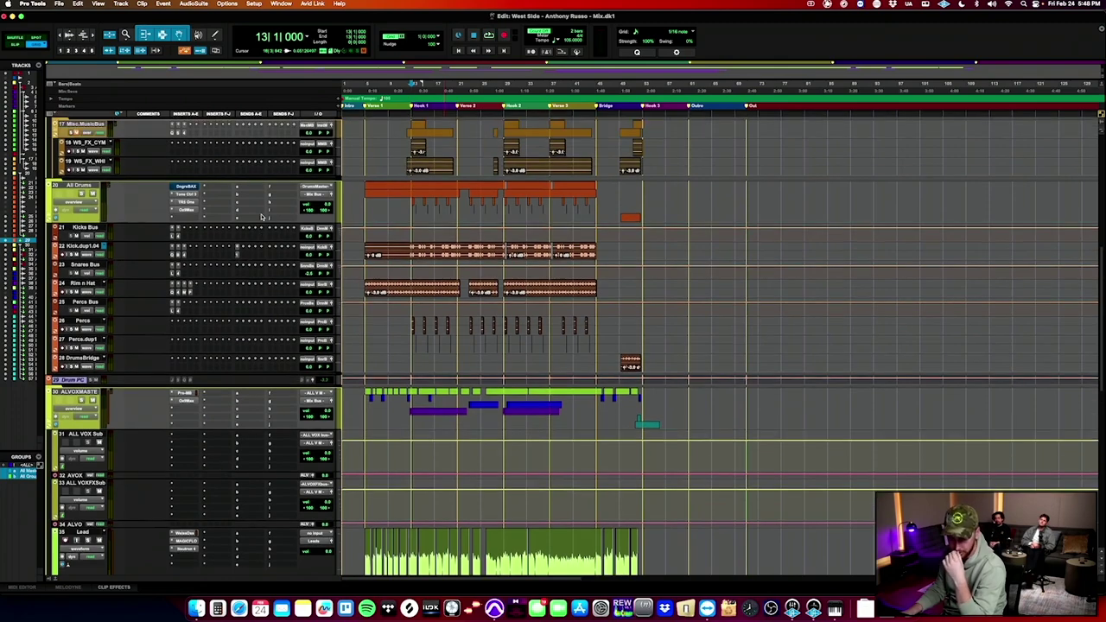
scroll(262, 216, up, 2)
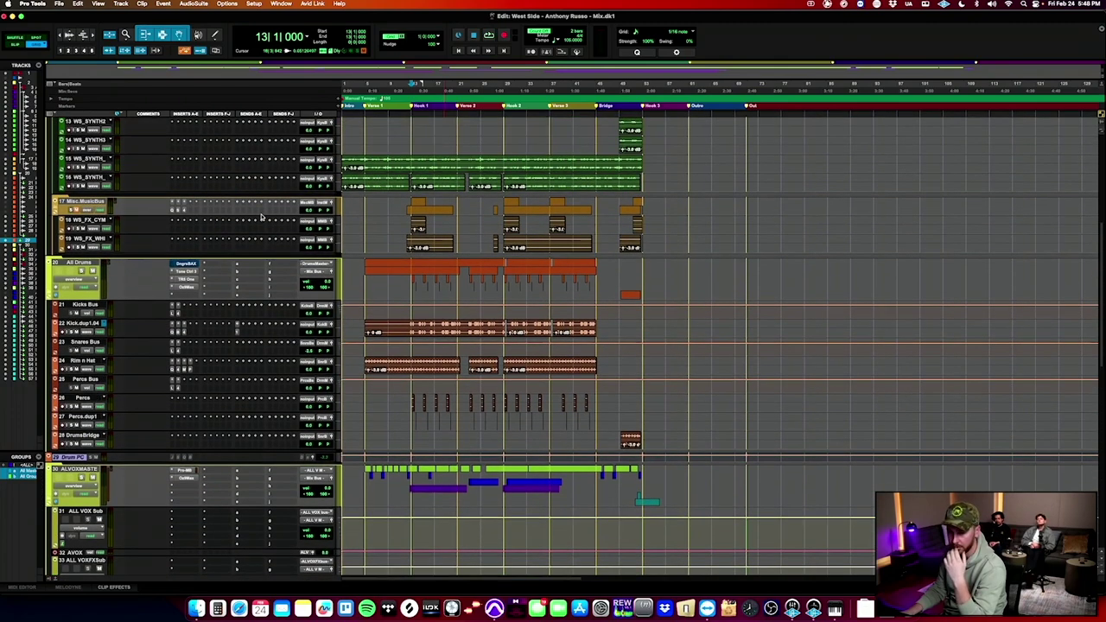
scroll(262, 216, up, 3)
scroll(262, 216, up, 9)
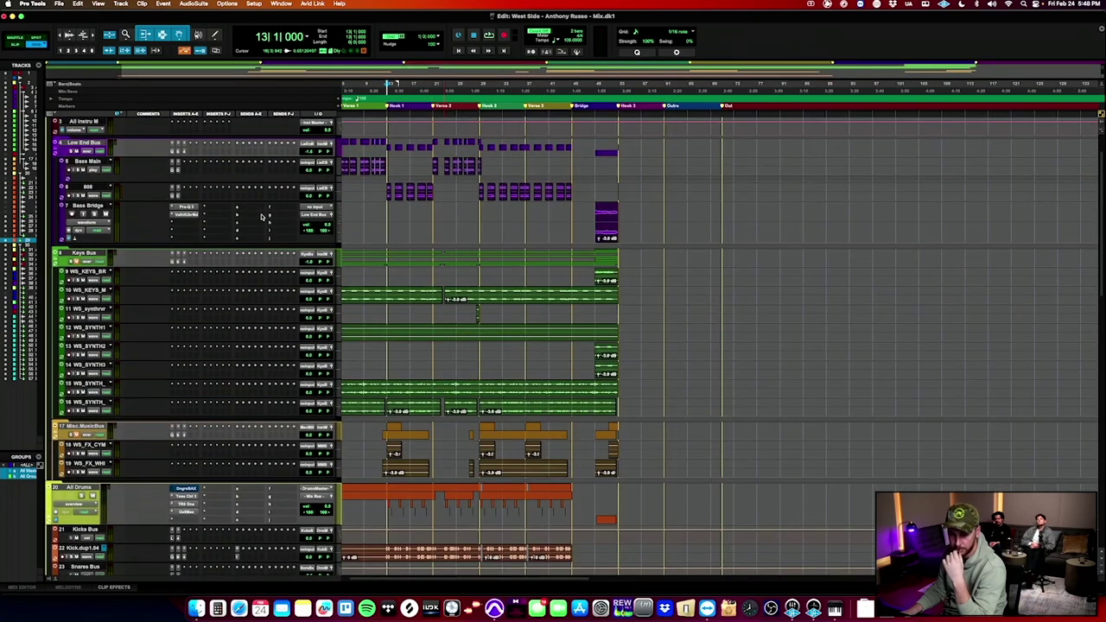
scroll(262, 216, up, 3)
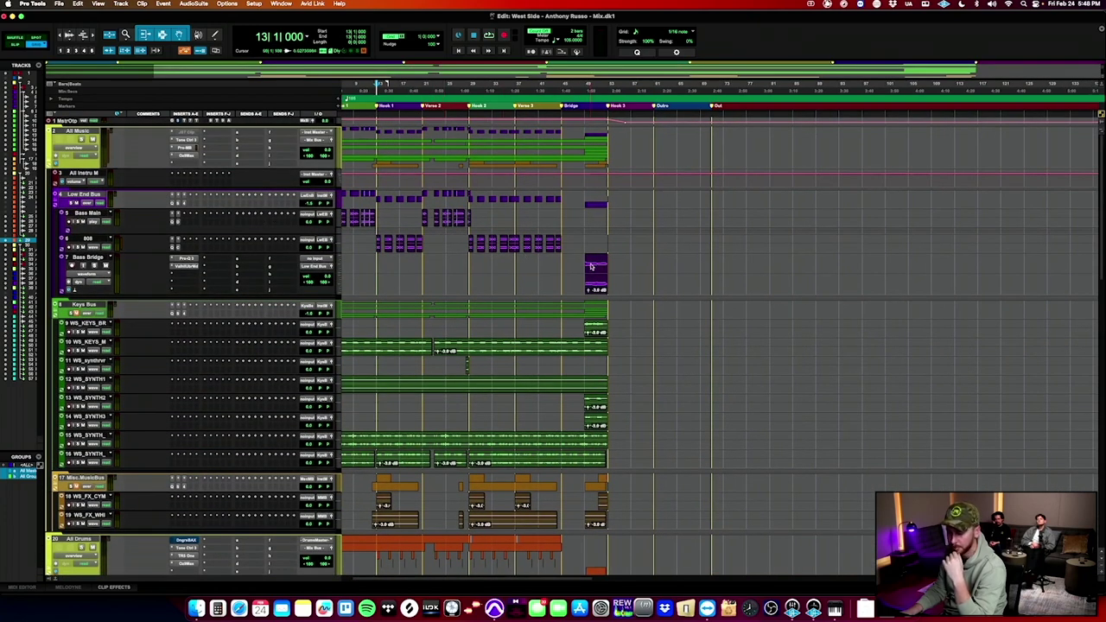
click(579, 267)
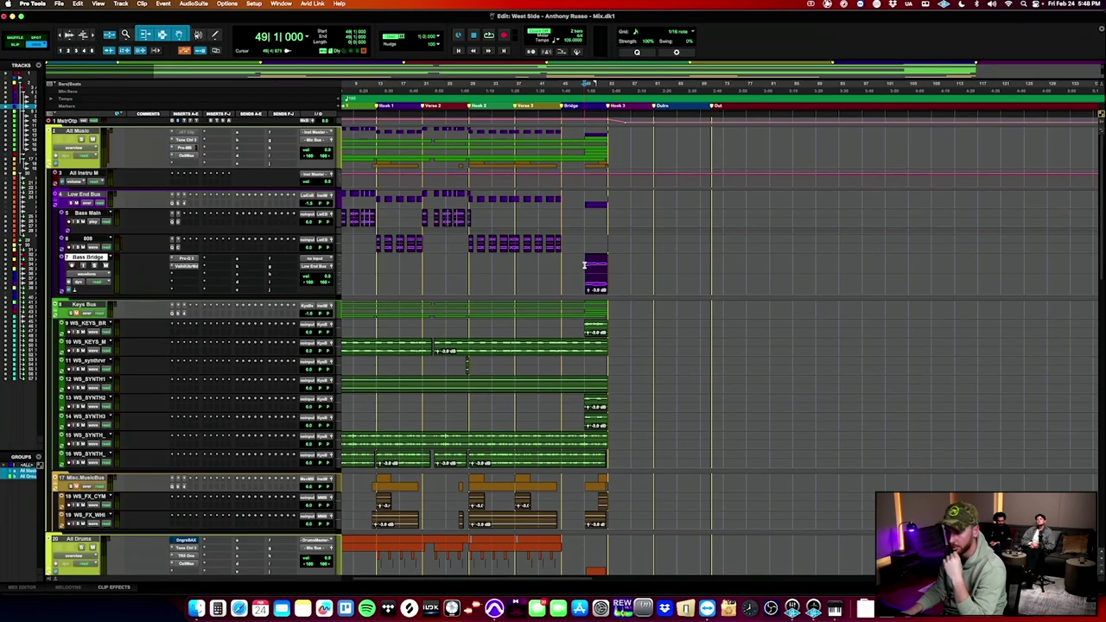
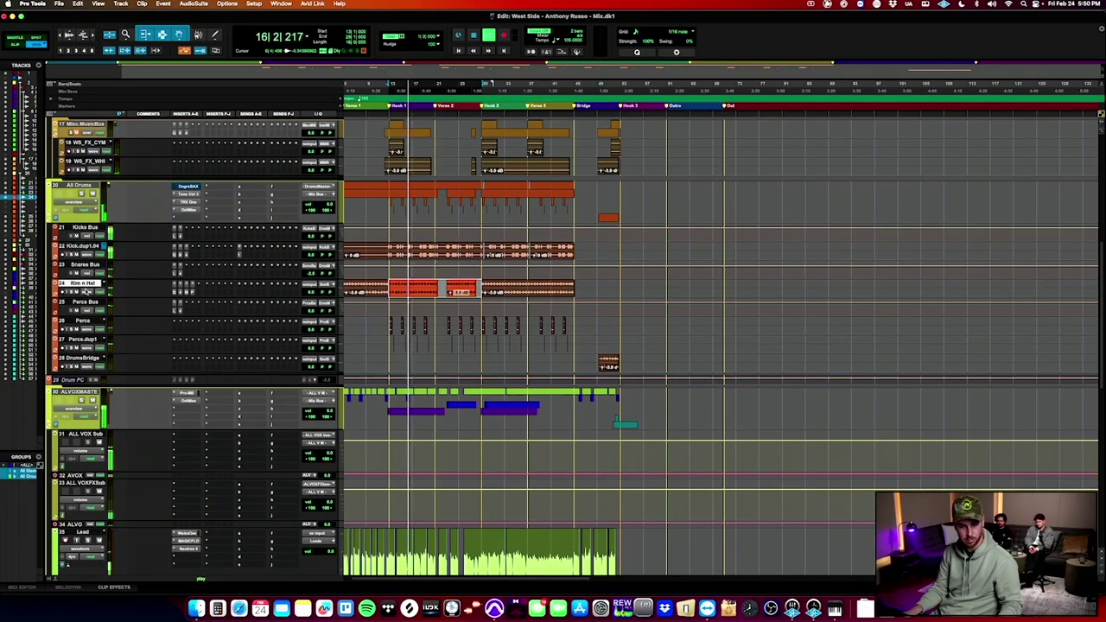
Place the edit cursor at Hook 1 on the kick track and raise its Pro-Q 3 low-cut frequency slightly.
shift+click(76, 358)
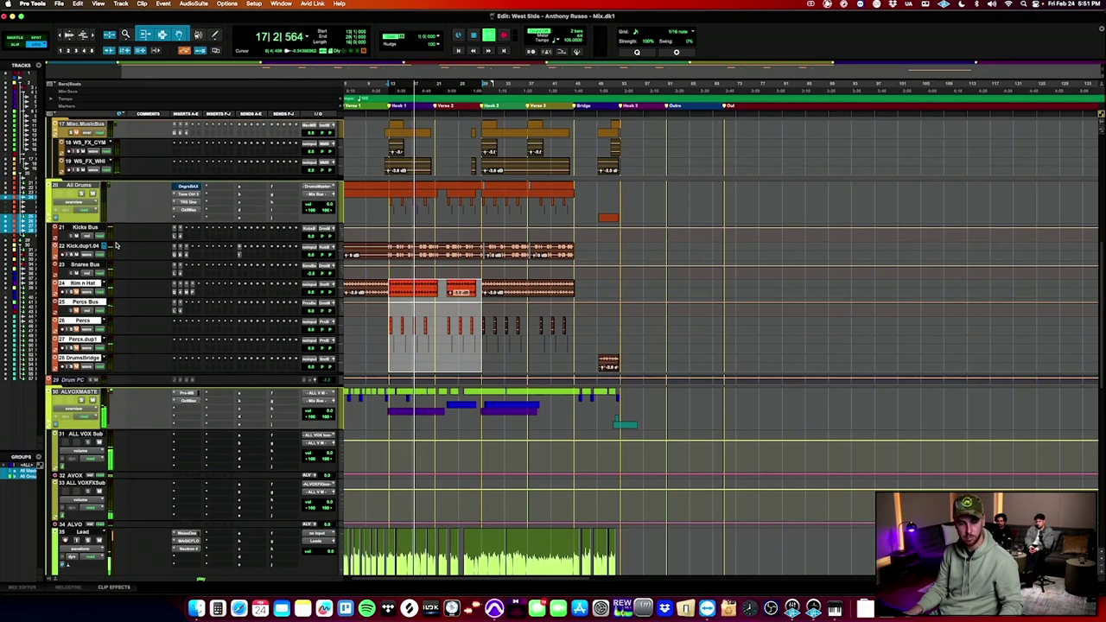
click(390, 250)
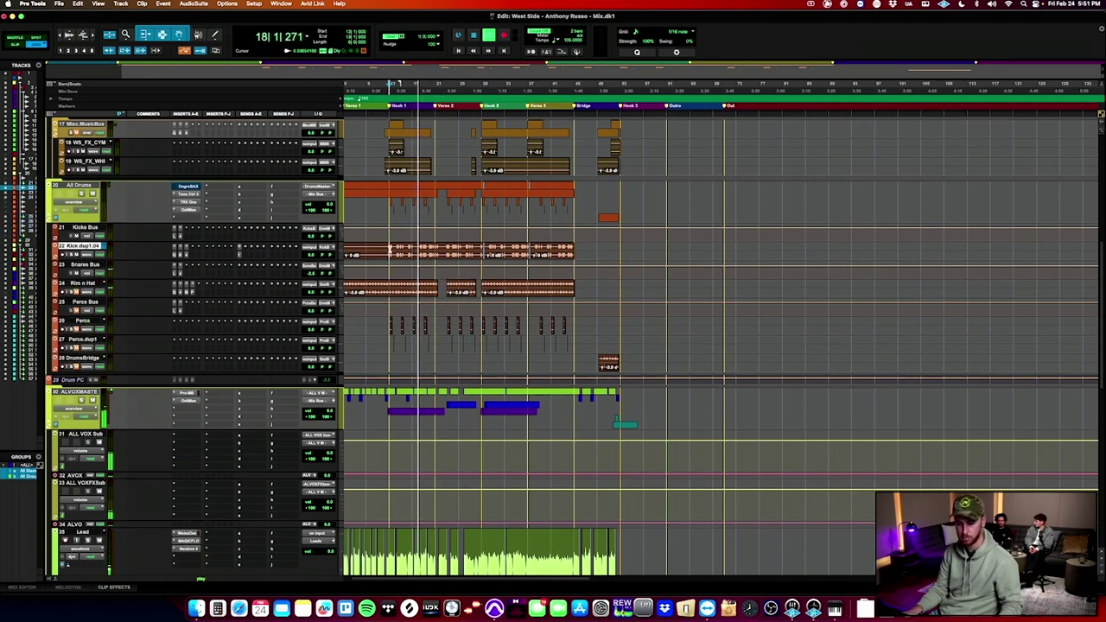
click(176, 253)
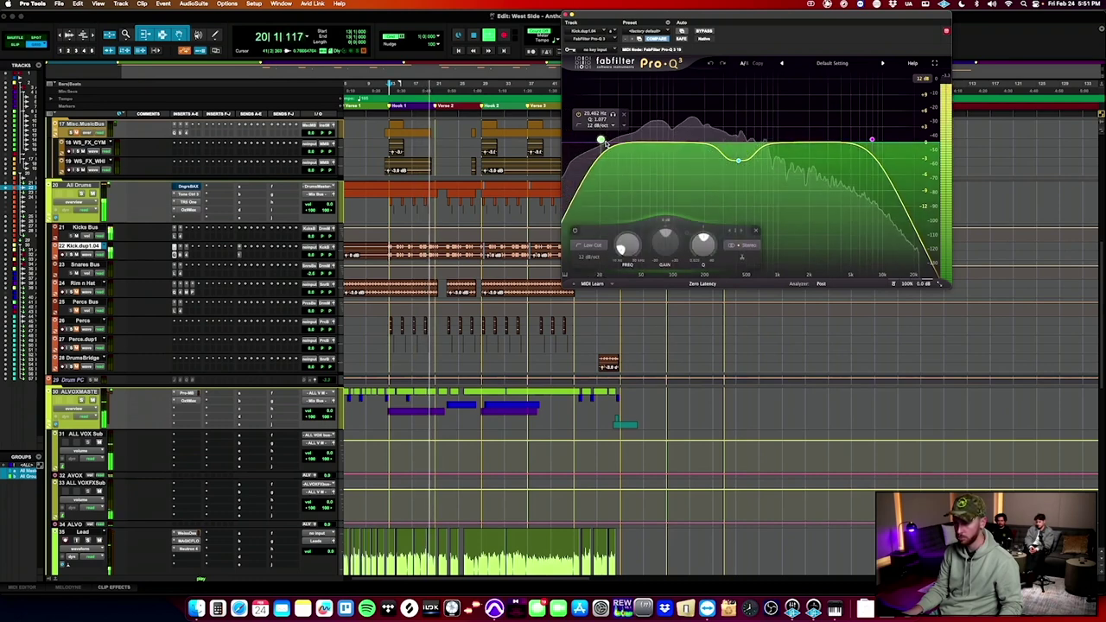
drag(608, 144, 617, 145)
Audition a bell boost of about 5.4 dB near 153 Hz in the kick's Pro-Q 3, and remove the band.
drag(689, 143, 694, 116)
scroll(693, 117, up, 5)
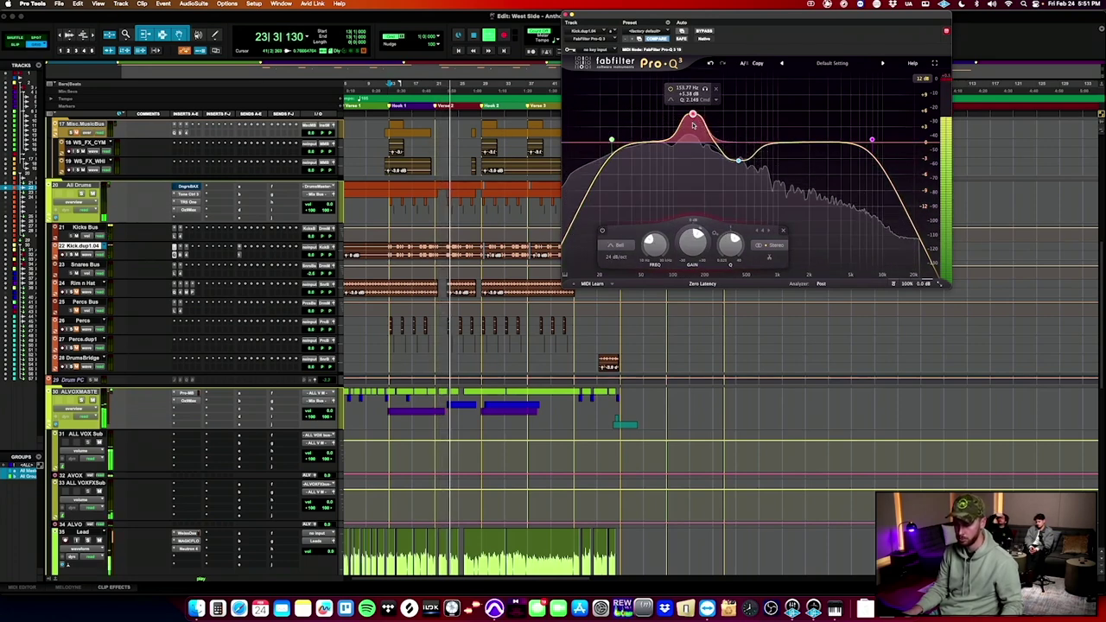
click(717, 90)
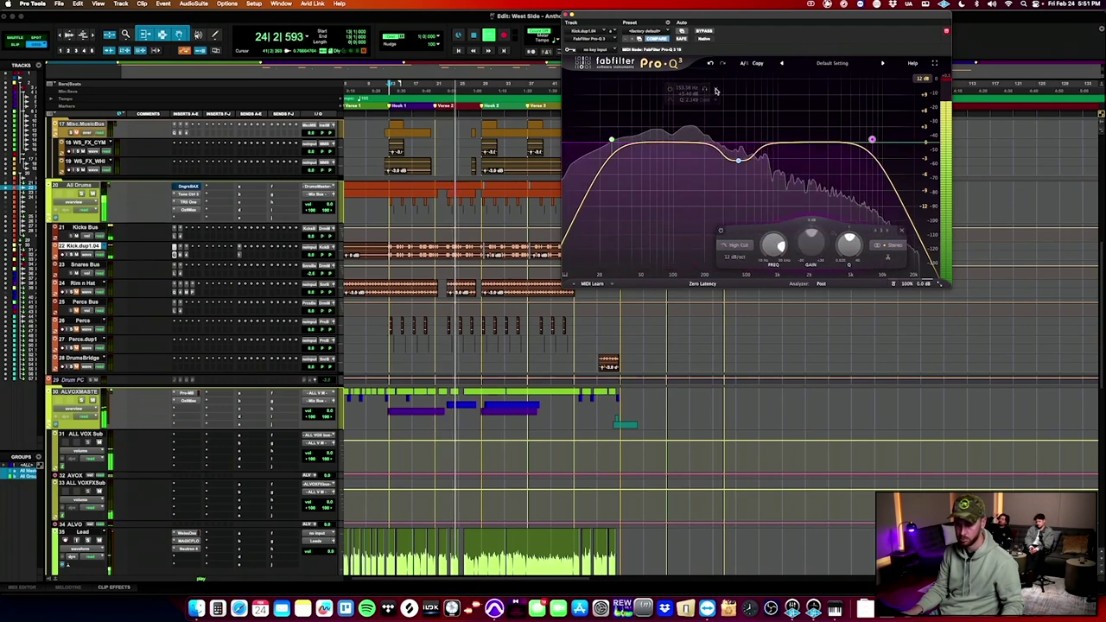
Inspect the BitterSweet Pro transient settings on the kick track, including its dynamic amount and frequency range.
click(175, 257)
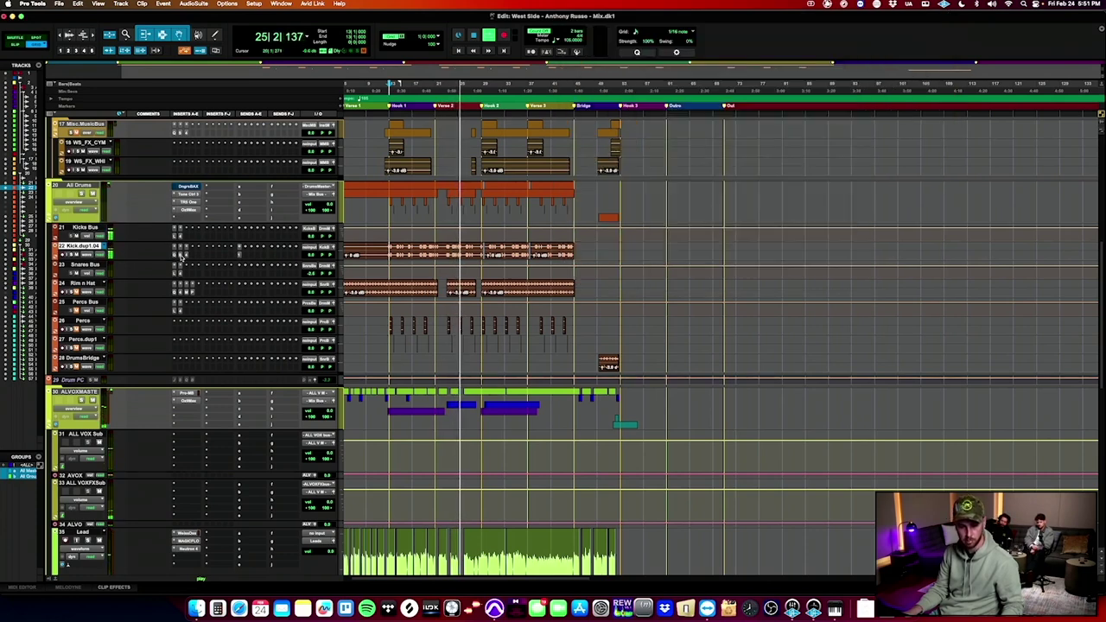
click(180, 257)
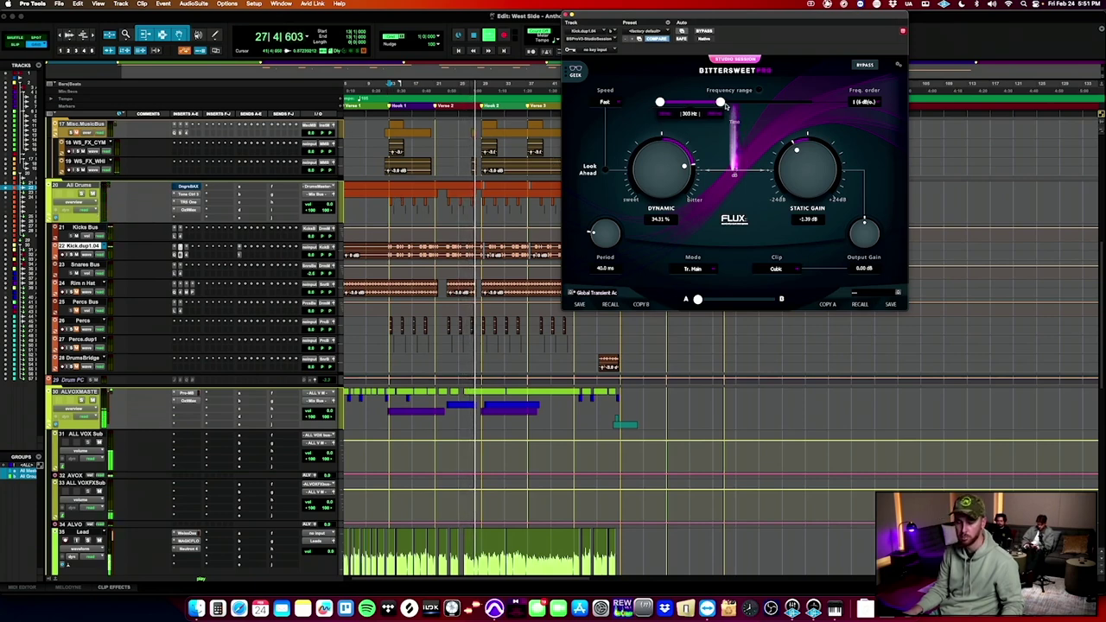
click(185, 256)
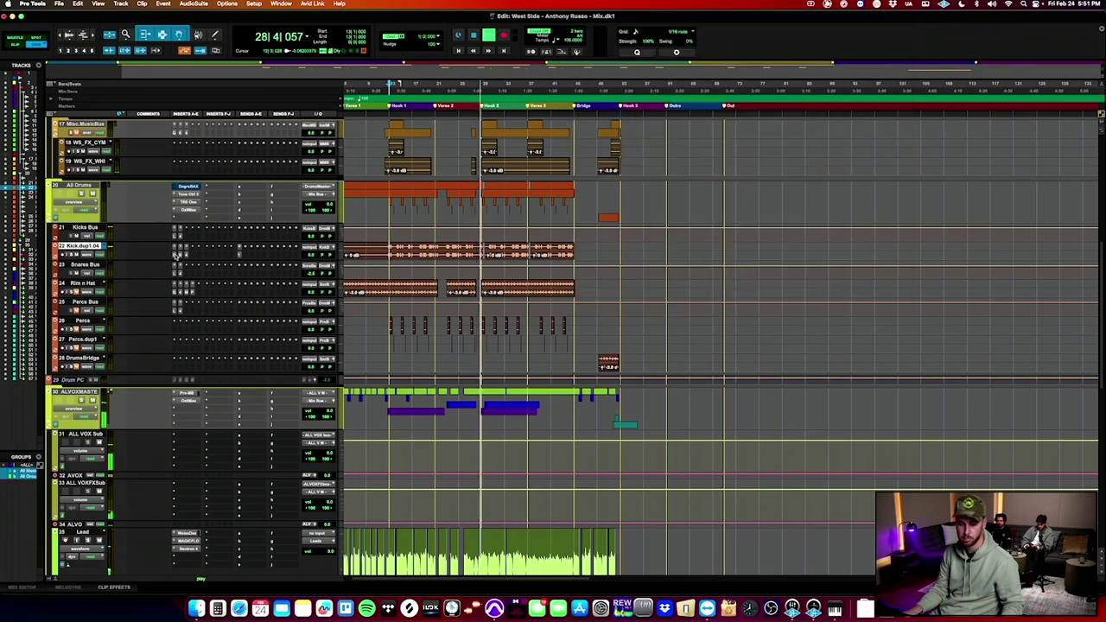
Audition a bell boost between about 1.8 and 1.9 kHz in the kick's Pro-Q 3, and remove the band.
click(176, 256)
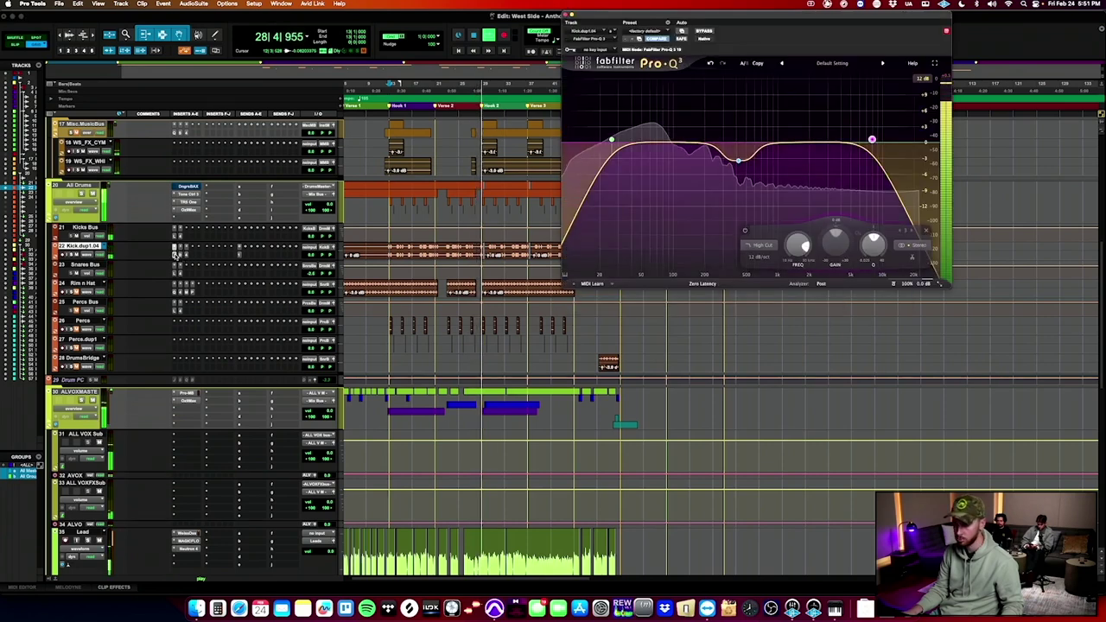
click(825, 141)
drag(825, 141, 804, 112)
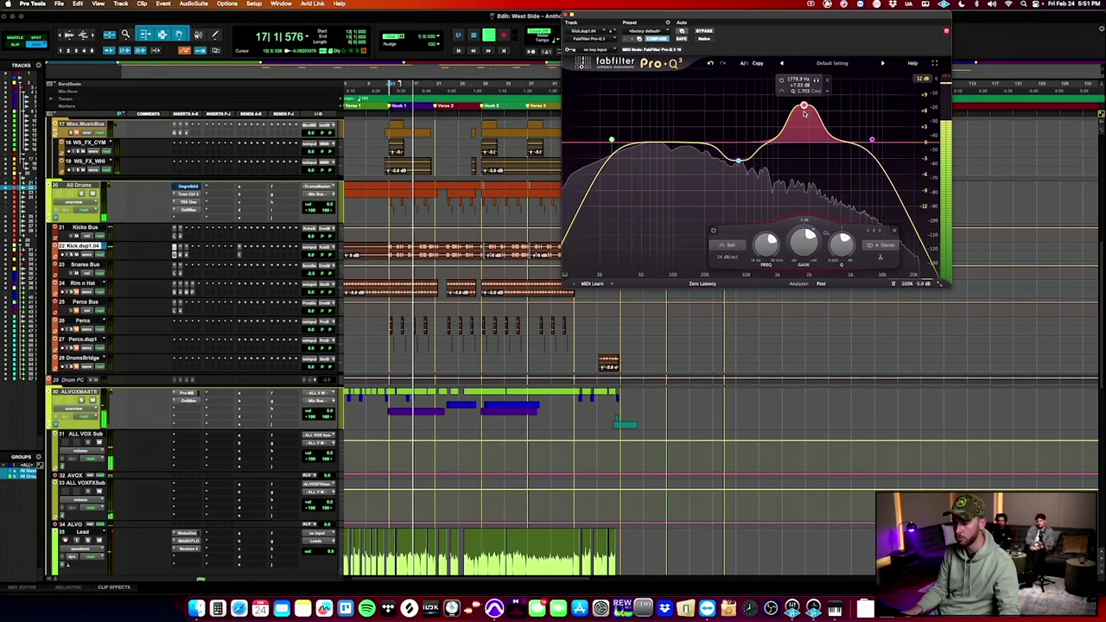
drag(805, 113, 806, 126)
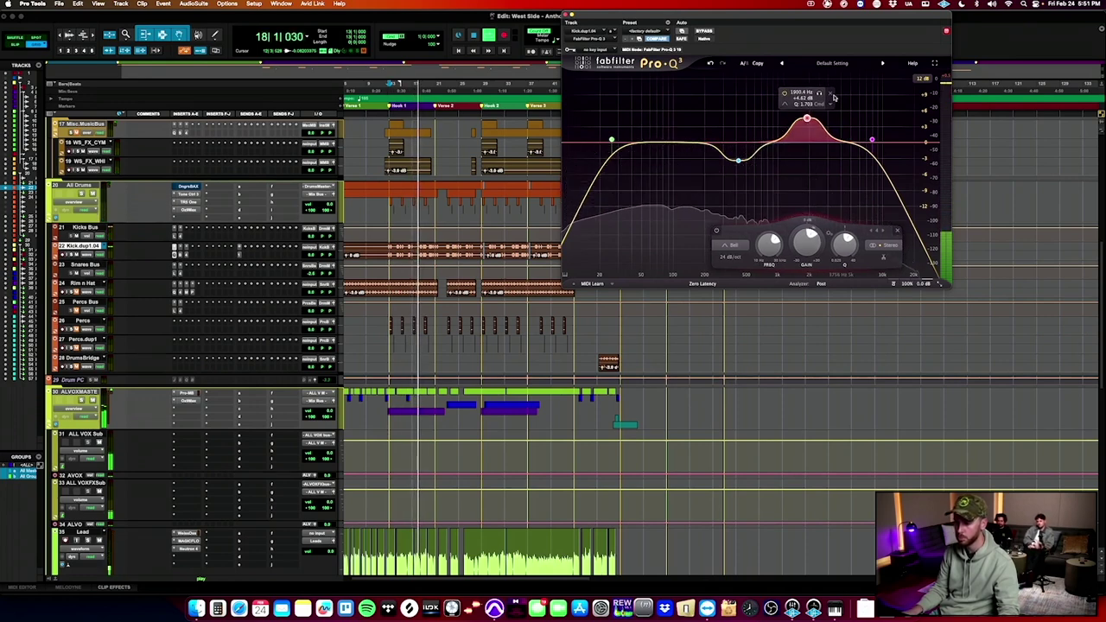
click(829, 89)
click(178, 249)
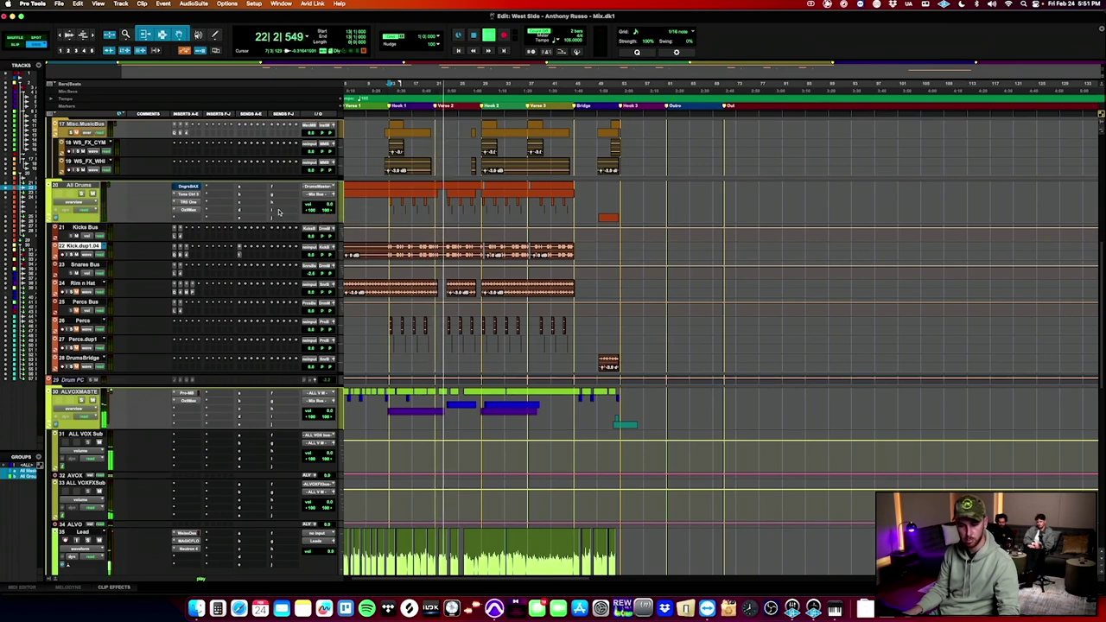
Open the FX Throw 1 send of the Leads.1 track and switch the track's automation from read to a writing mode.
drag(316, 208, 320, 209)
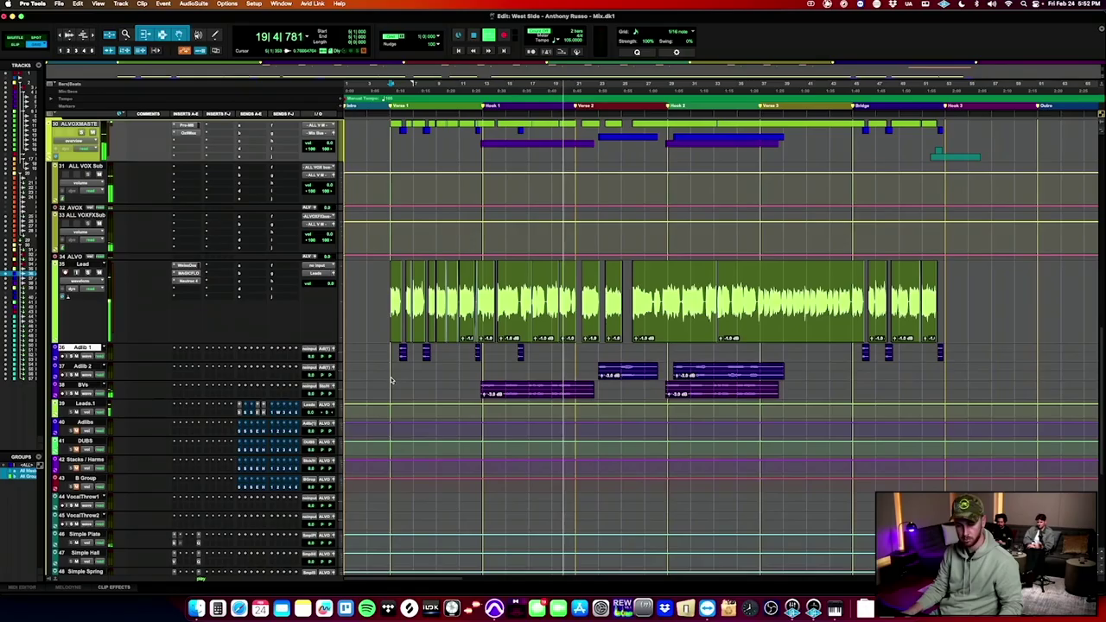
scroll(267, 403, down, 2)
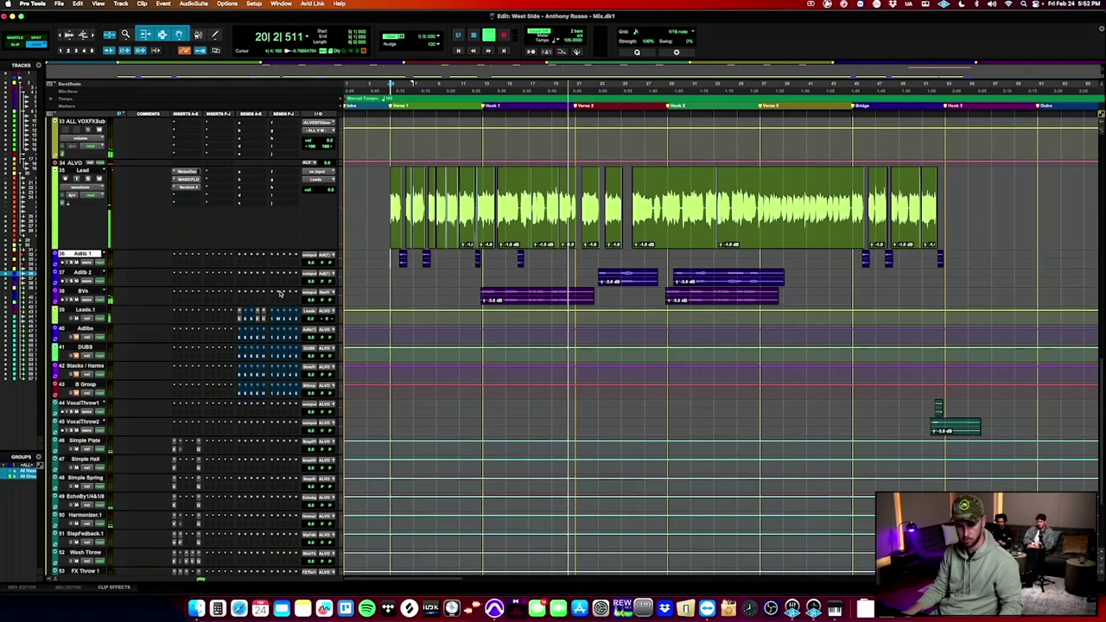
click(242, 322)
click(239, 320)
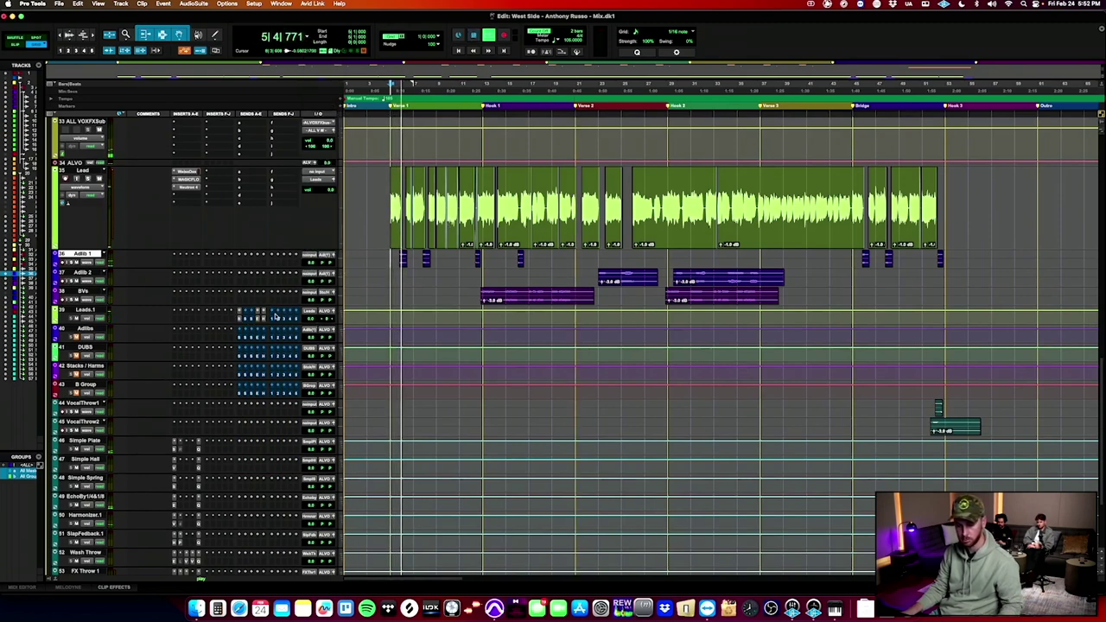
click(274, 320)
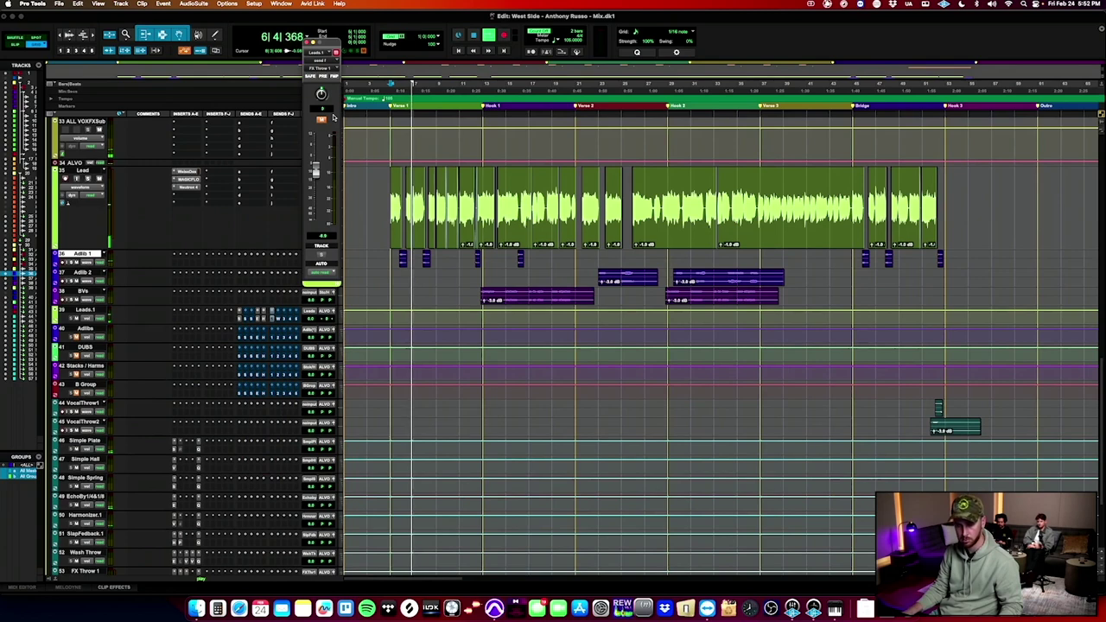
click(98, 321)
click(112, 328)
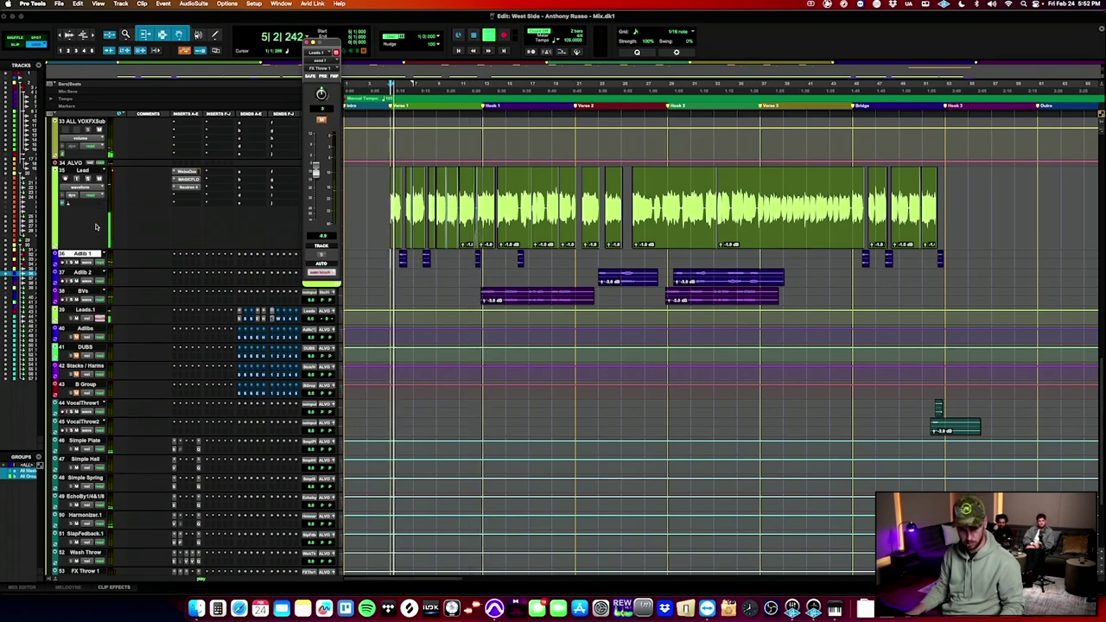
Increase the height of the Leads.1 track and set its automation mode back to read.
click(86, 319)
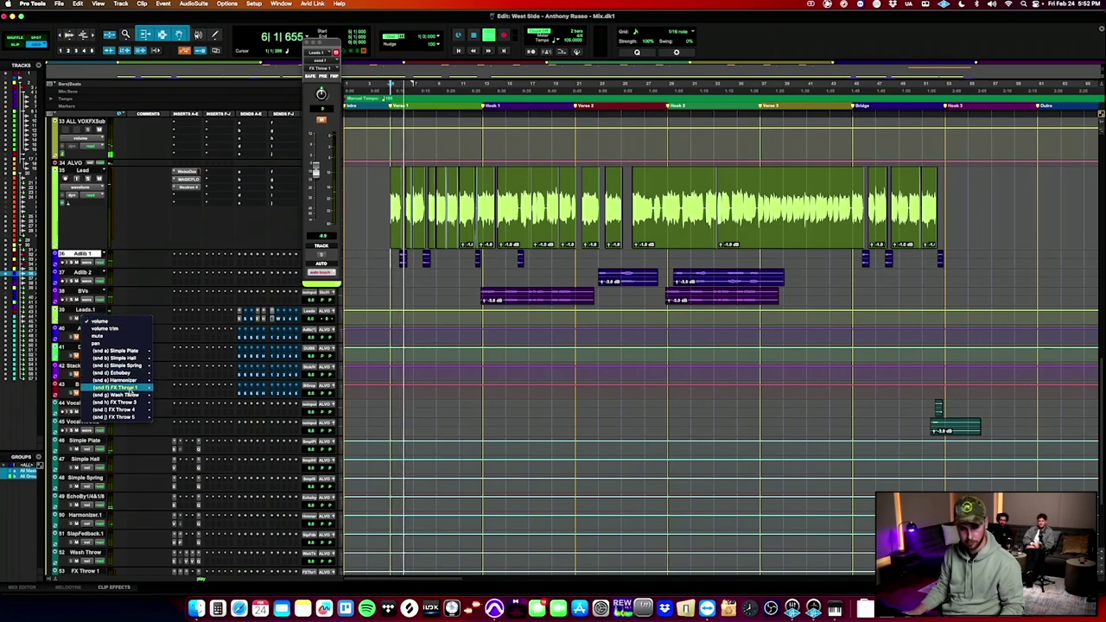
mouse_move(139, 387)
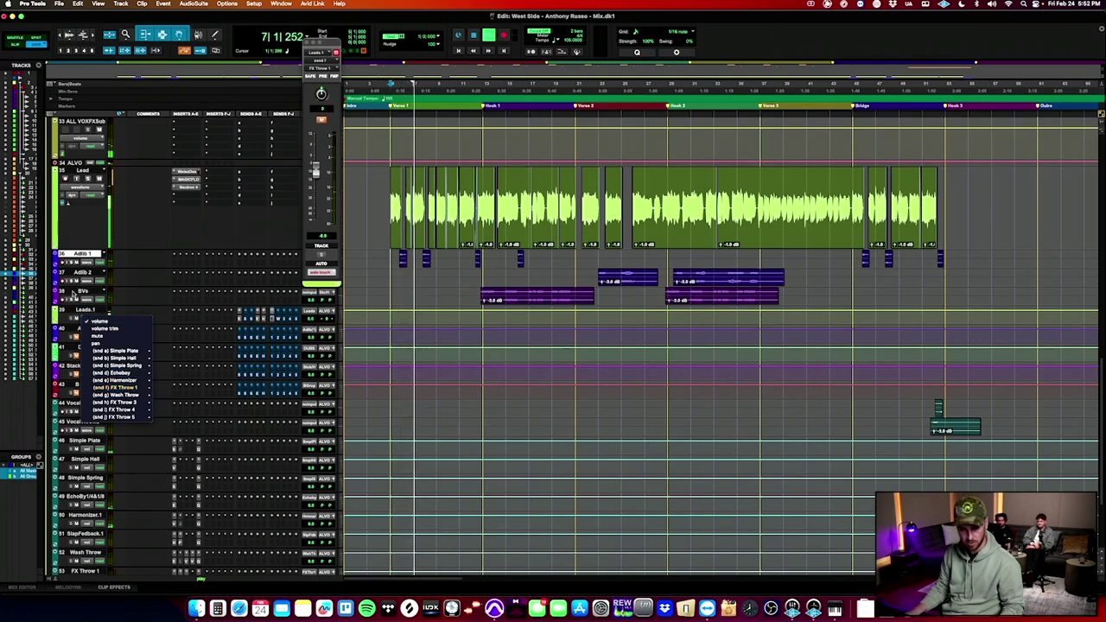
click(173, 405)
key(ctrl+Up)
key(ctrl+Up)
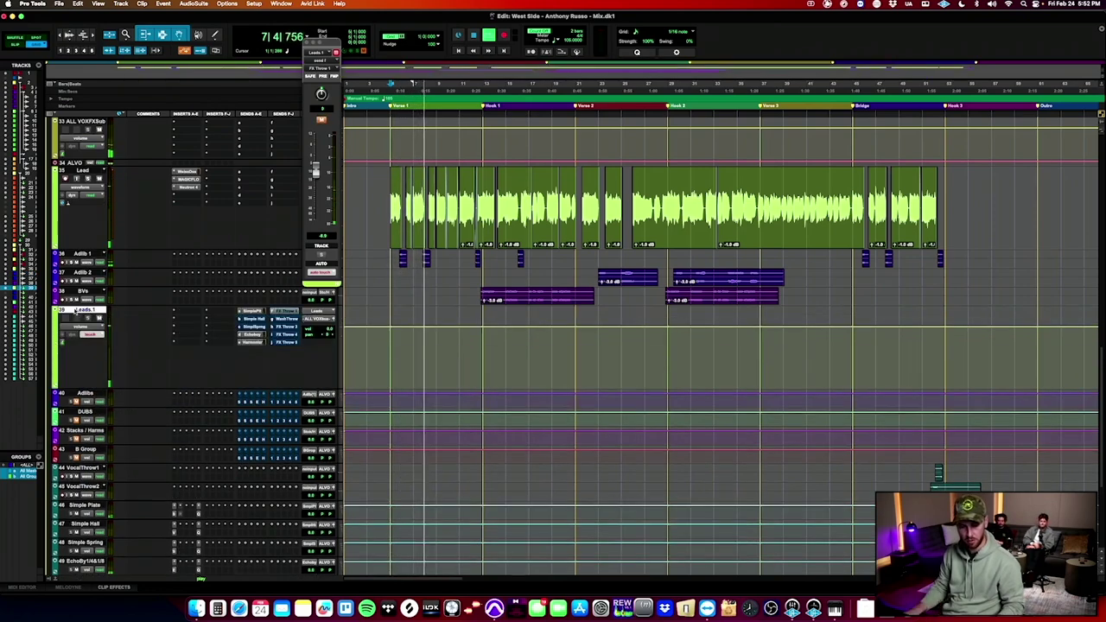
click(98, 336)
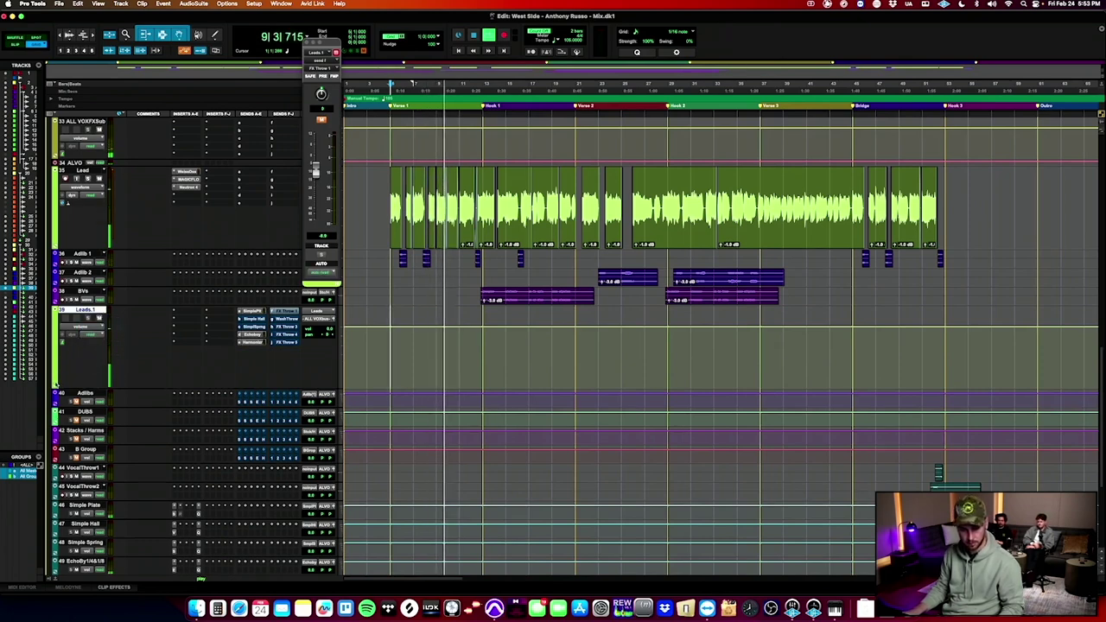
click(97, 334)
Show the automation lane with the FX Throw 1 send mute beneath the Leads.1 track.
click(77, 394)
click(54, 380)
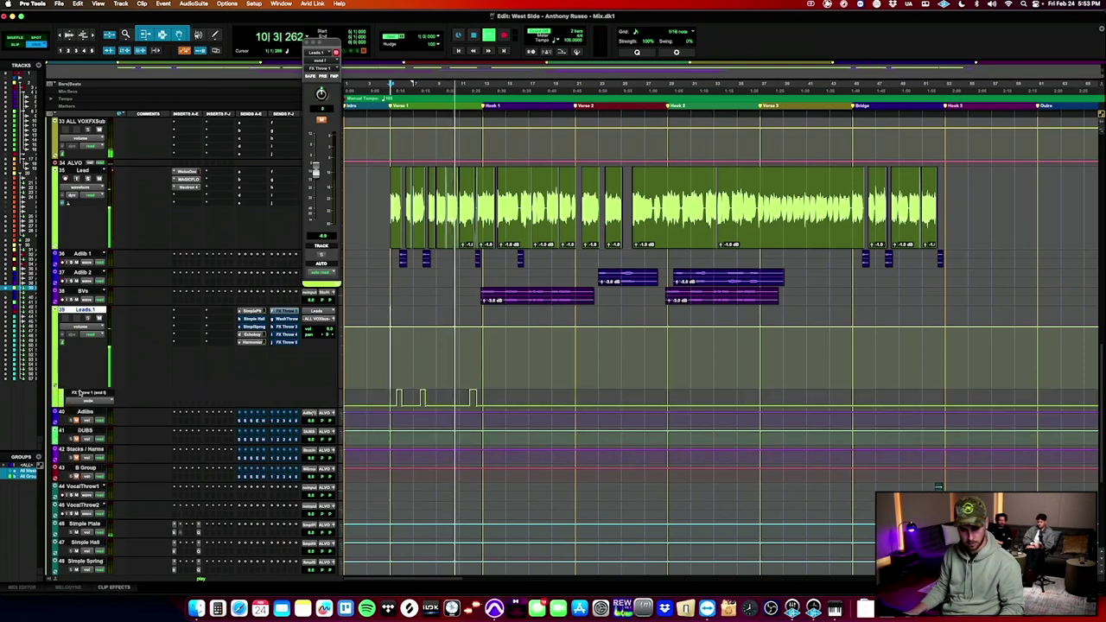
click(96, 403)
click(114, 386)
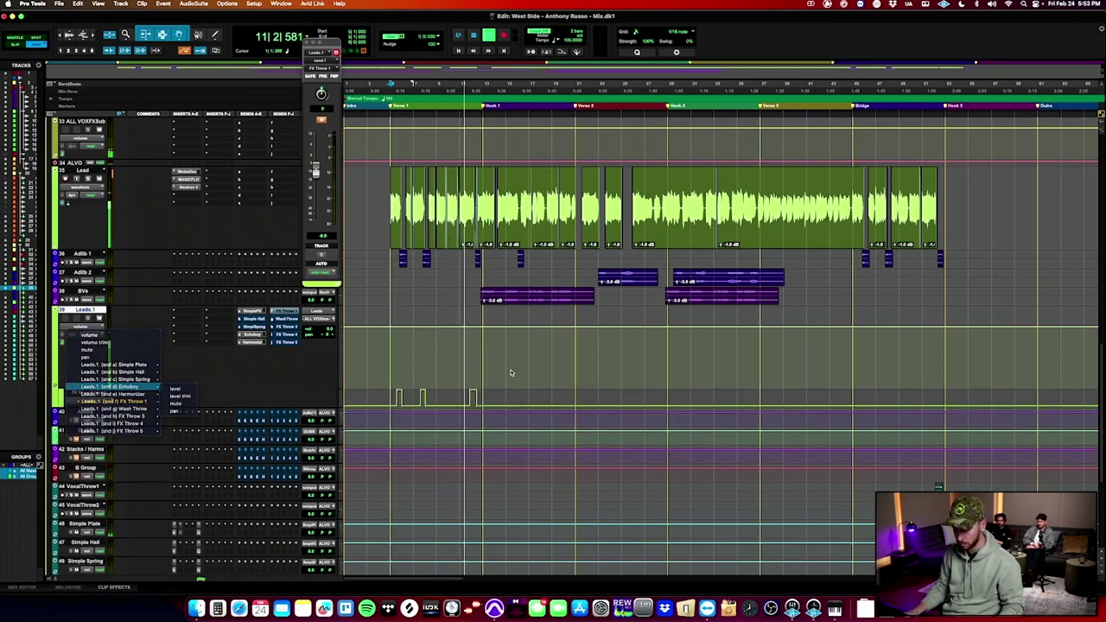
Select the Verse 1 range, from bar 5 to Hook 1, on the Leads.1 FX Throw 1 mute lane.
click(464, 398)
key(t)
key(t)
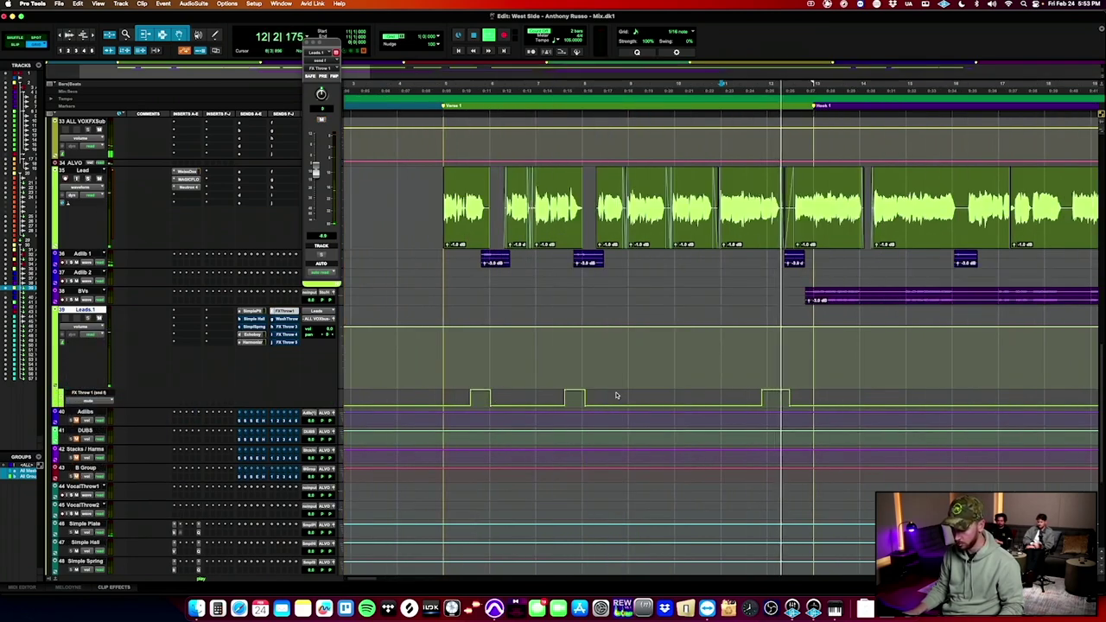
scroll(617, 395, right, 1)
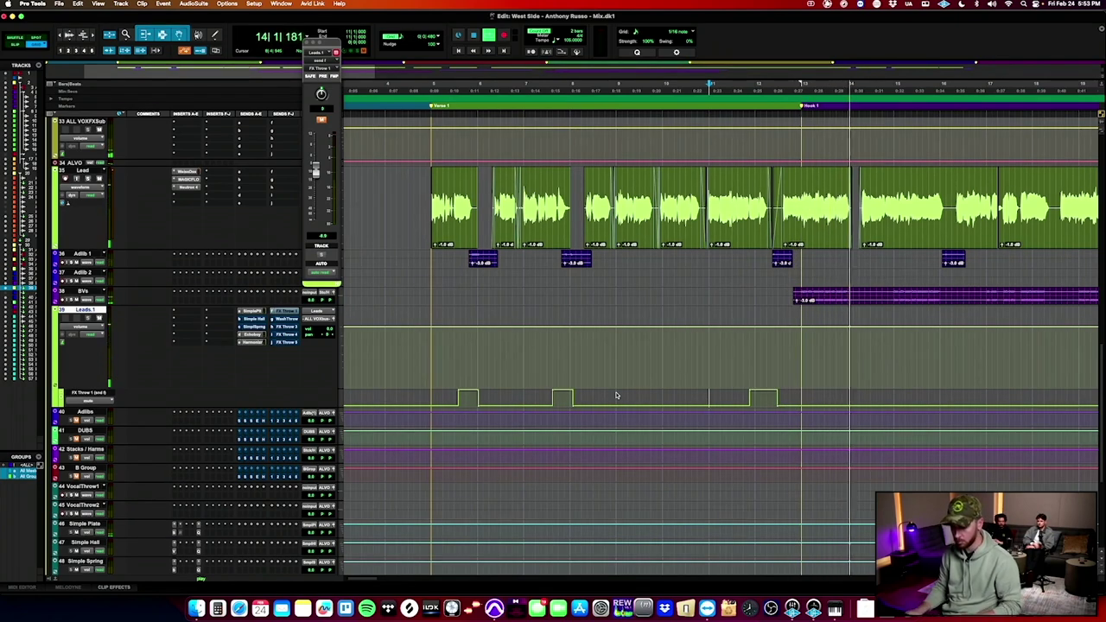
drag(433, 400, 800, 400)
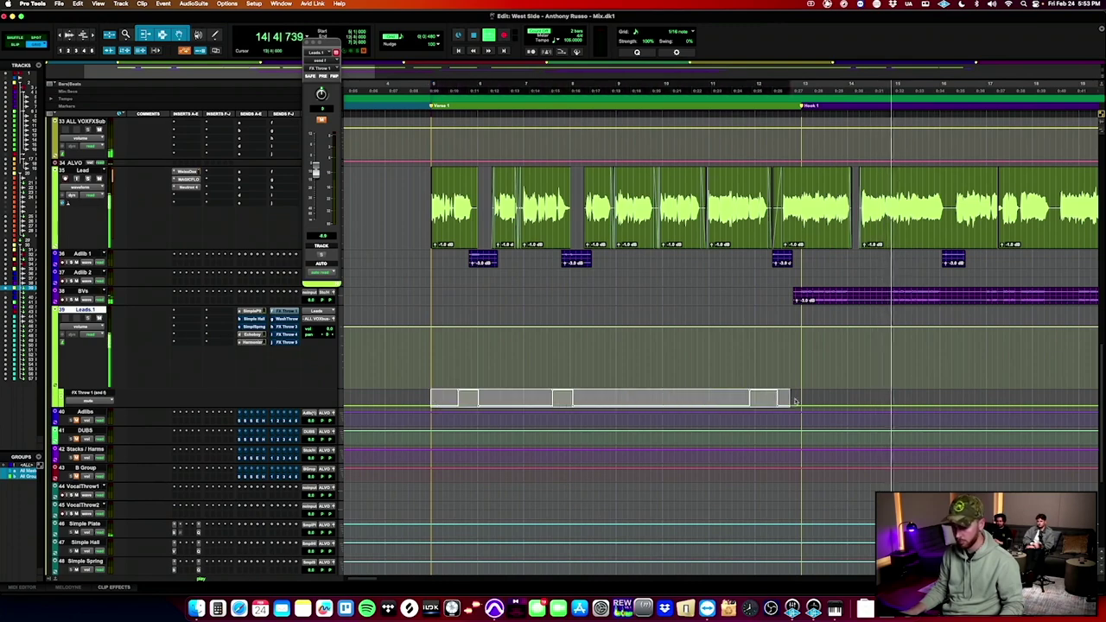
Play back Verse 1 and adjust the first FX Throw 1 unmute block to run from beat 3 of bar 5 to bar 6.
key(space)
key(space)
key(t)
scroll(542, 387, right, 2)
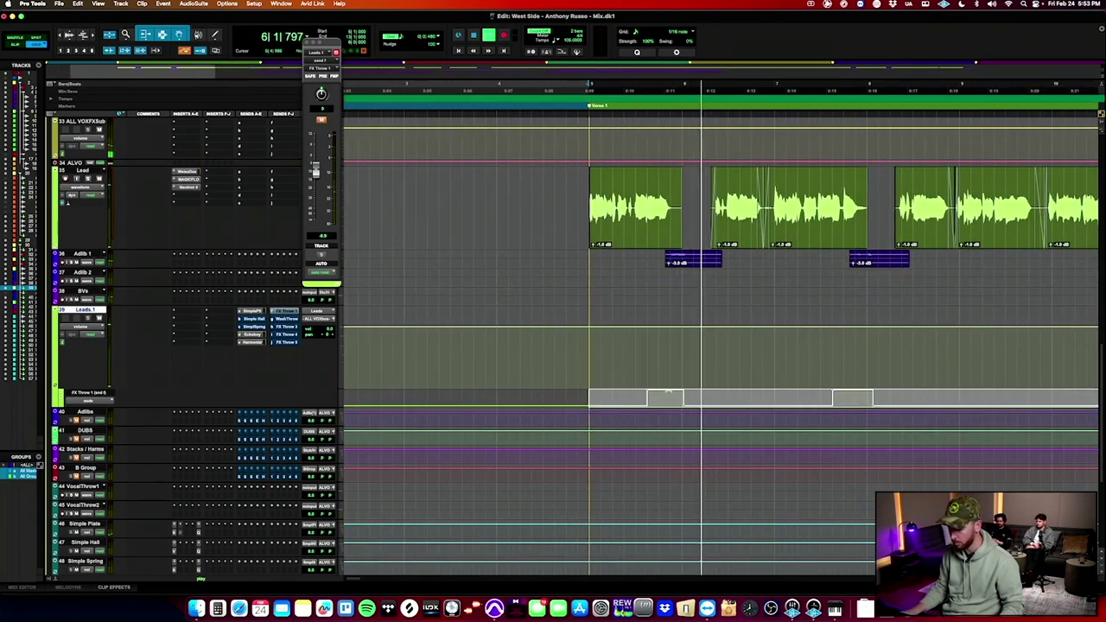
key(space)
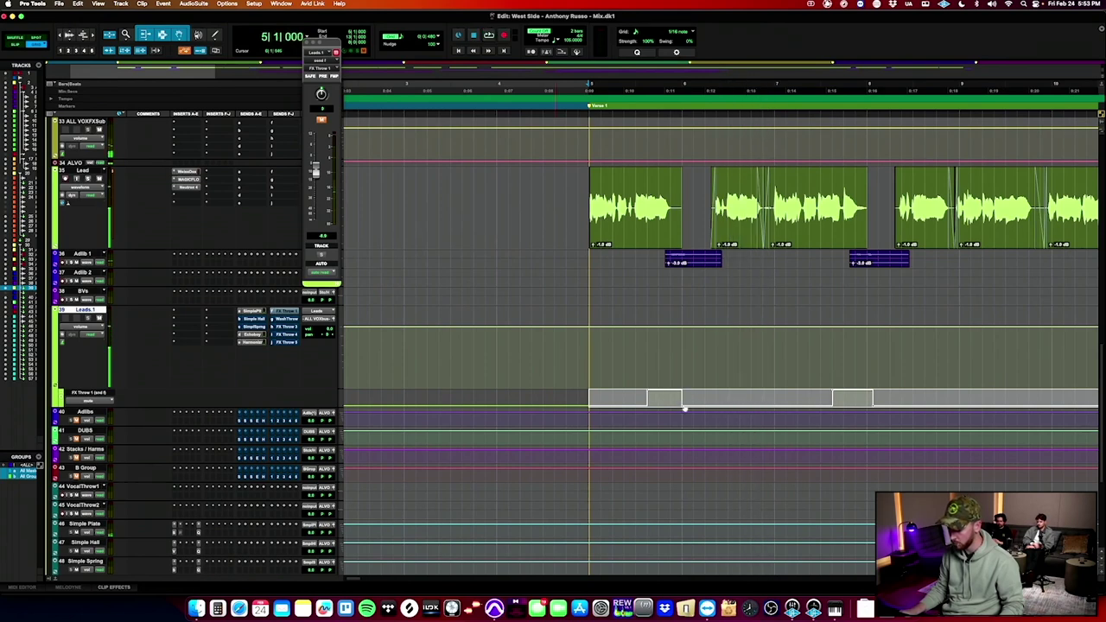
key(space)
drag(648, 395, 636, 395)
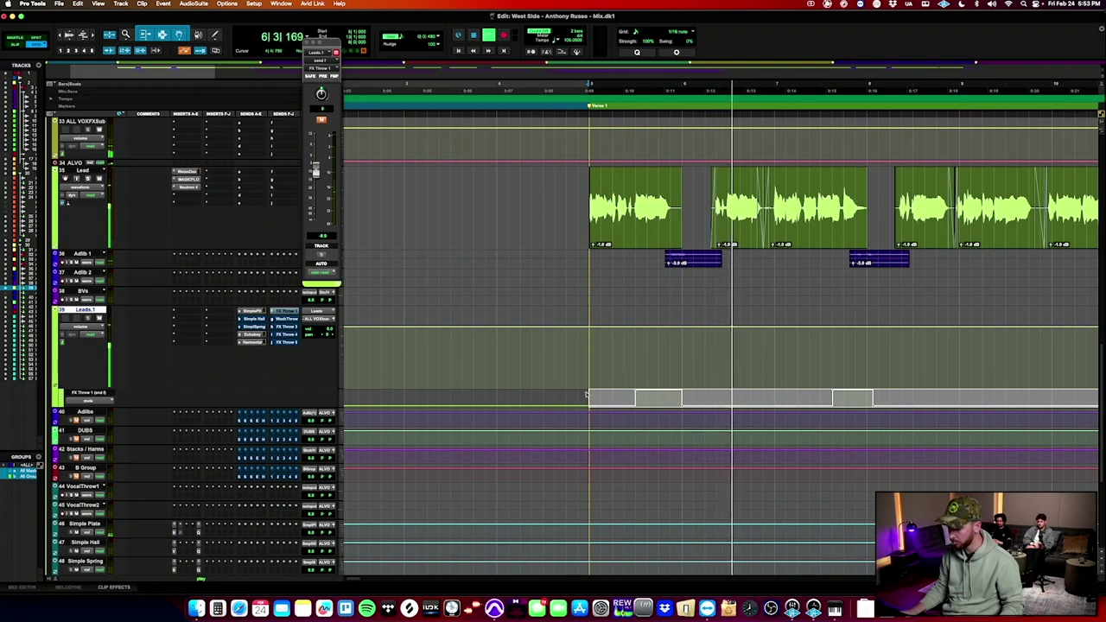
Duplicate the two-bar FX Throw 1 mute automation of bars 5 to 7 so it repeats from bar 7.
drag(592, 400, 779, 398)
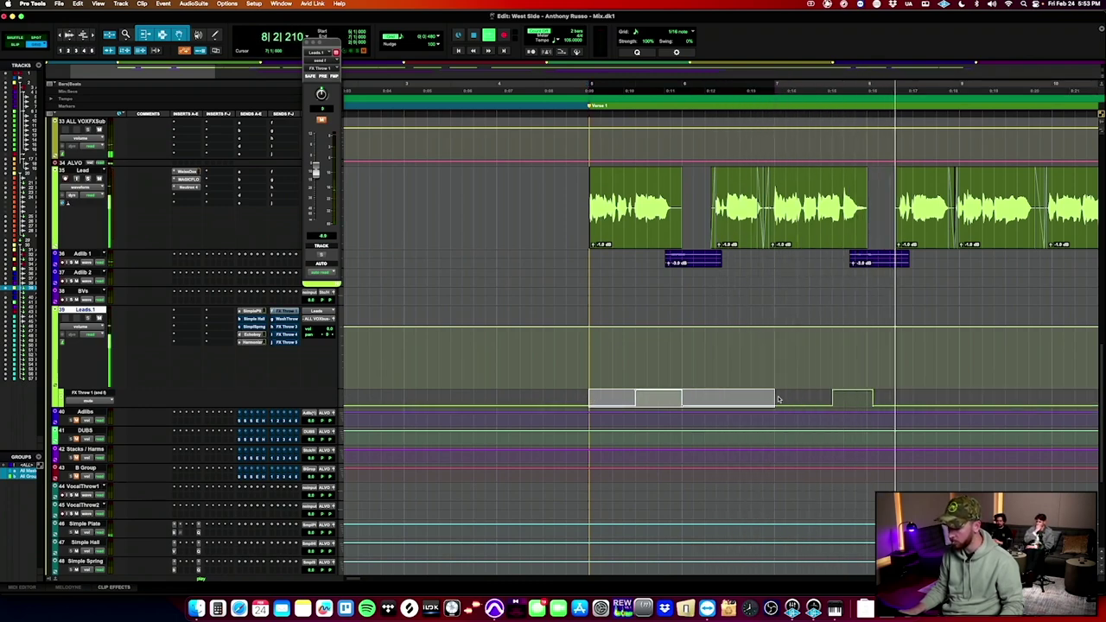
key(super+d)
scroll(781, 398, right, 4)
key(r)
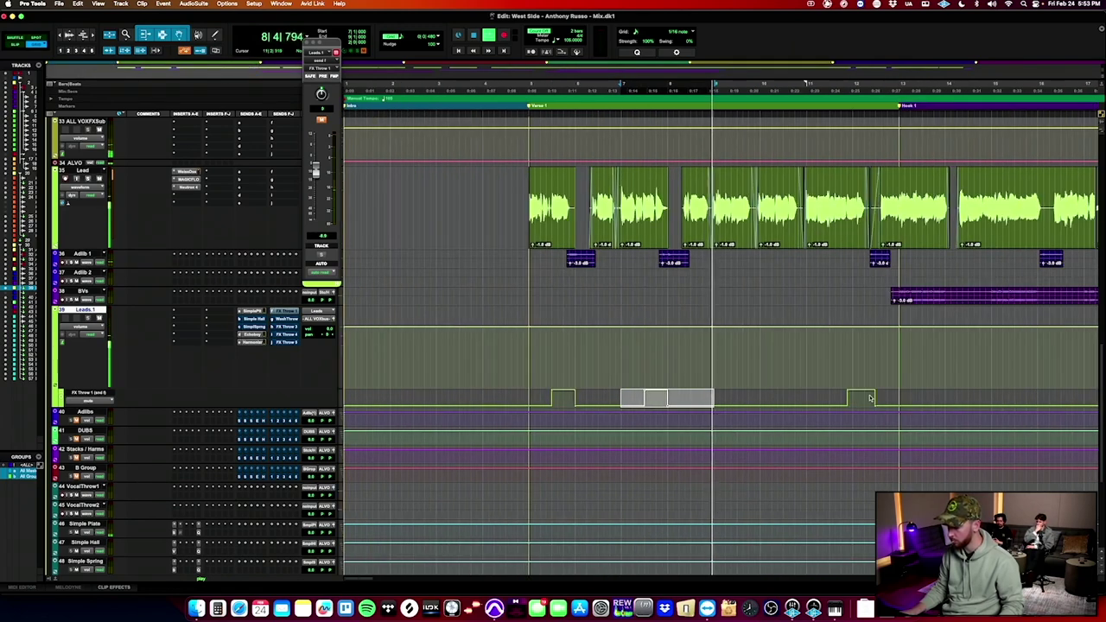
Try to duplicate the four bars of FX Throw 1 mute automation from bar 7 onto bar 11, and undo it.
shift+click(808, 400)
key(super+d)
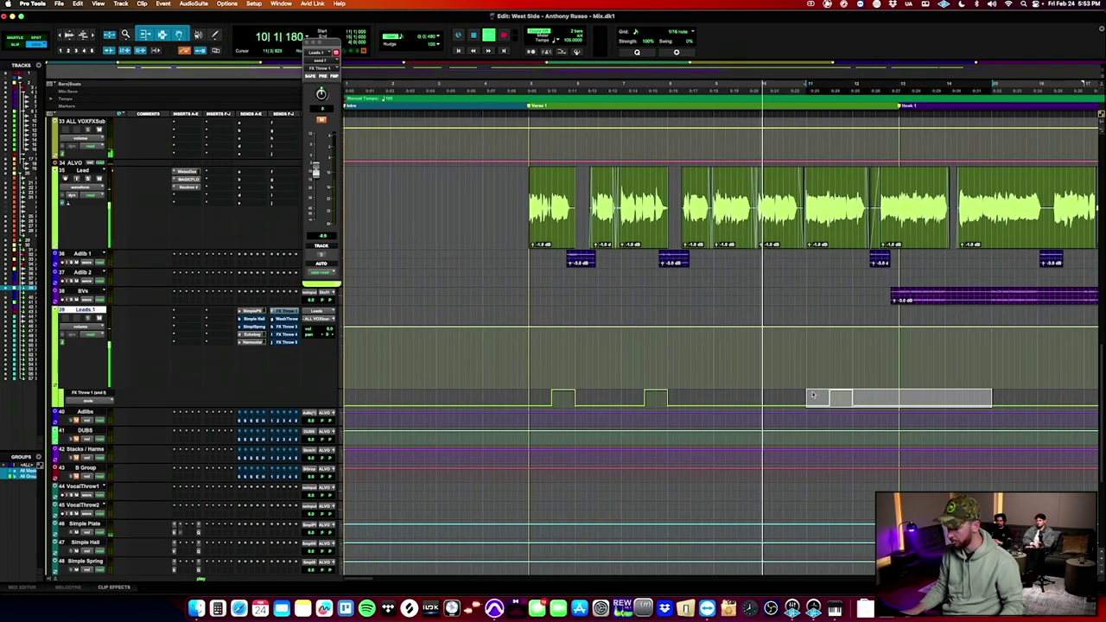
click(823, 399)
key(super+z)
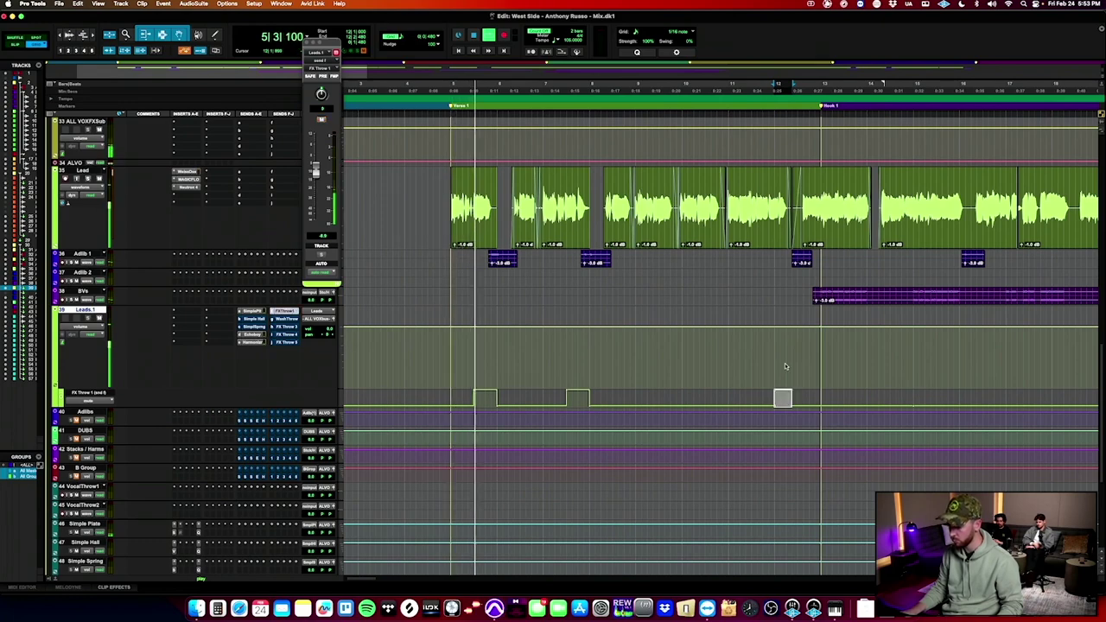
Select Verse 1 on the FX Throw 1 mute lane and open the RC-20 Retro Color insert on the FX Throw 1 track.
drag(820, 396, 452, 399)
scroll(452, 398, down, 5)
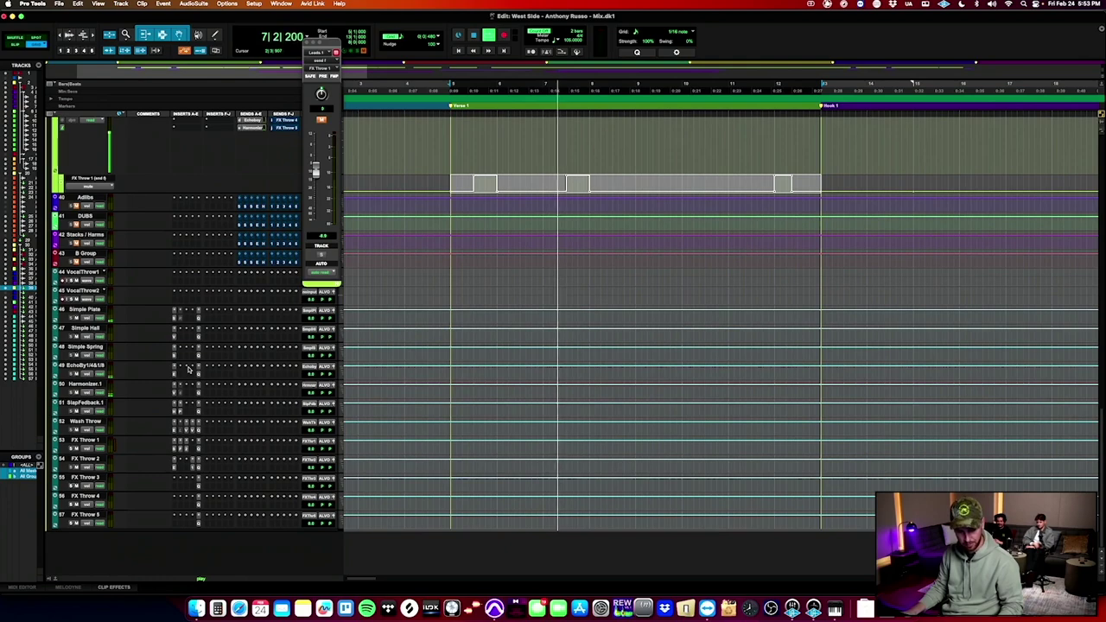
click(185, 442)
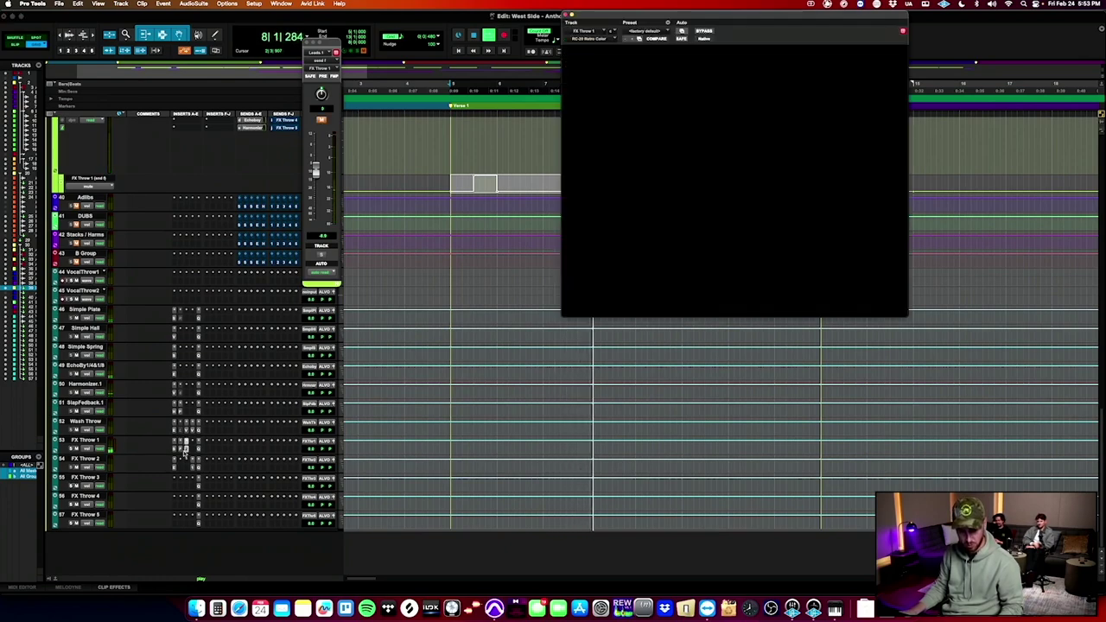
Replace the Spaced Out insert on the FX Throw 1 track with EchoBoy Jr (stereo).
click(175, 450)
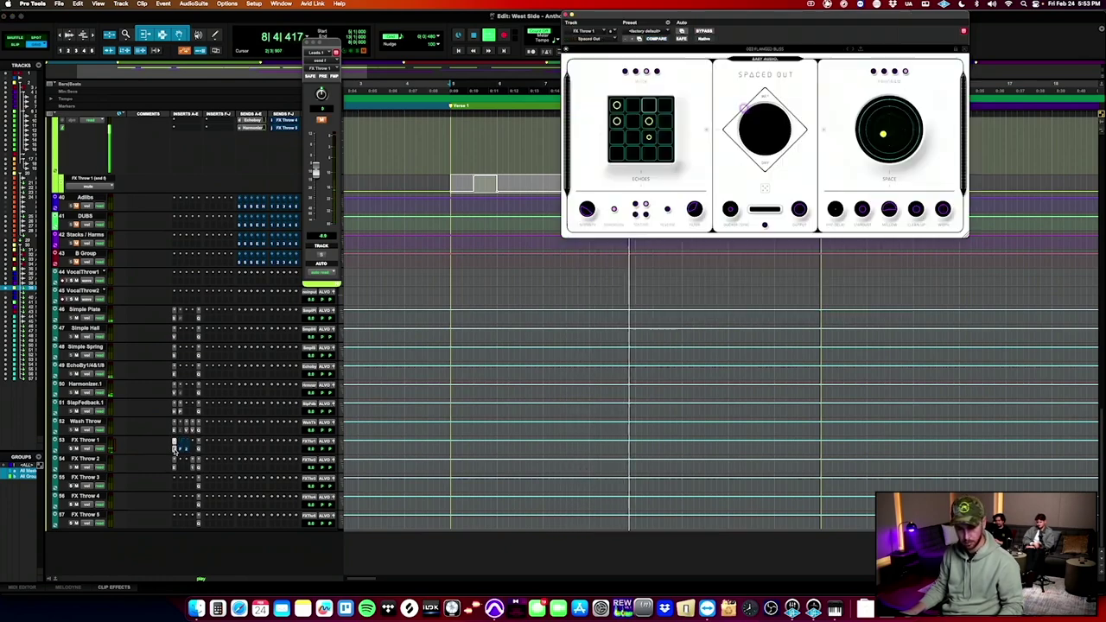
ctrl+super+click(175, 449)
click(175, 449)
click(173, 444)
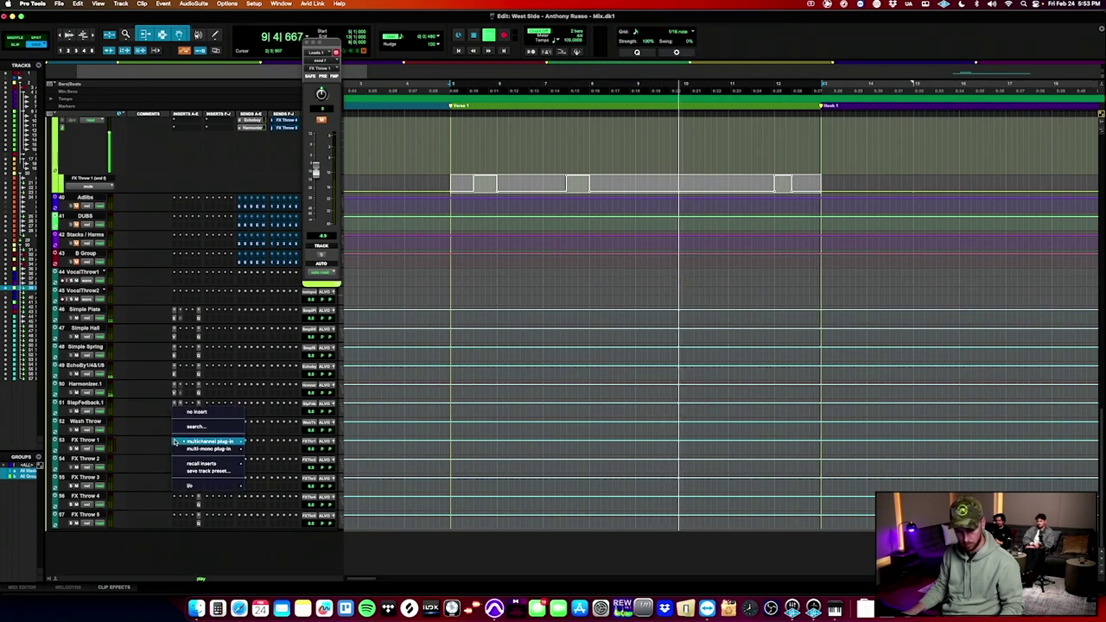
mouse_move(216, 442)
mouse_move(285, 448)
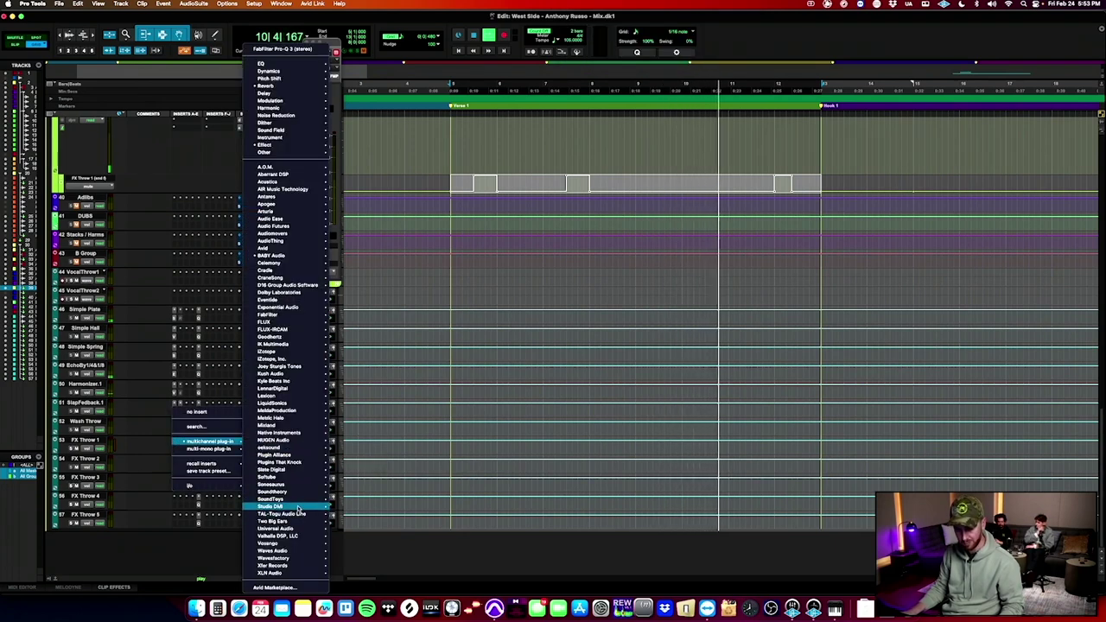
mouse_move(286, 498)
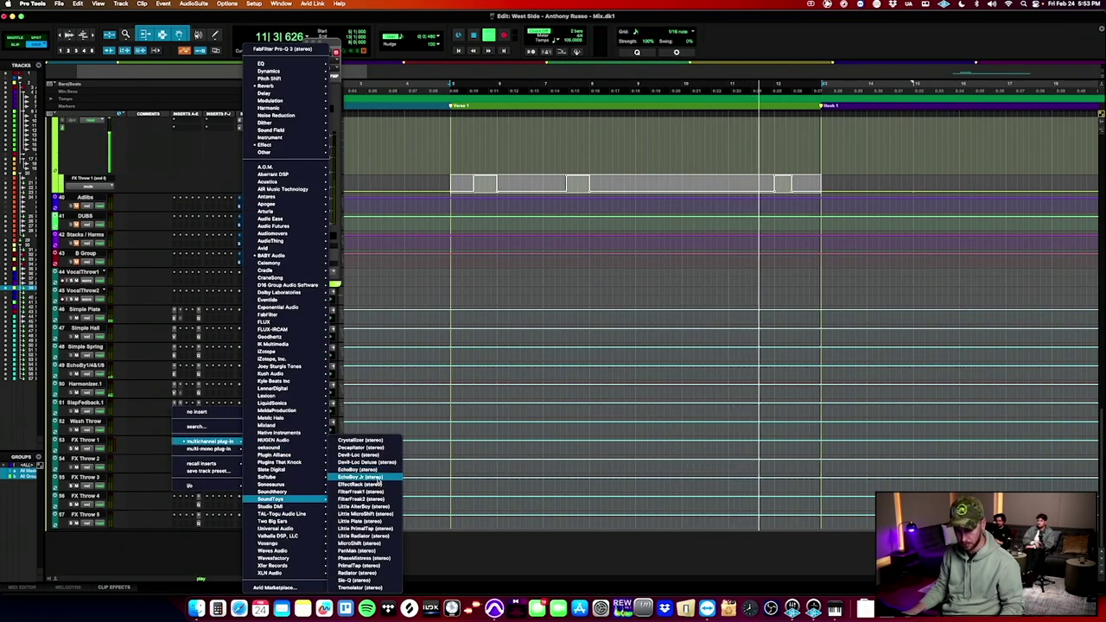
click(380, 478)
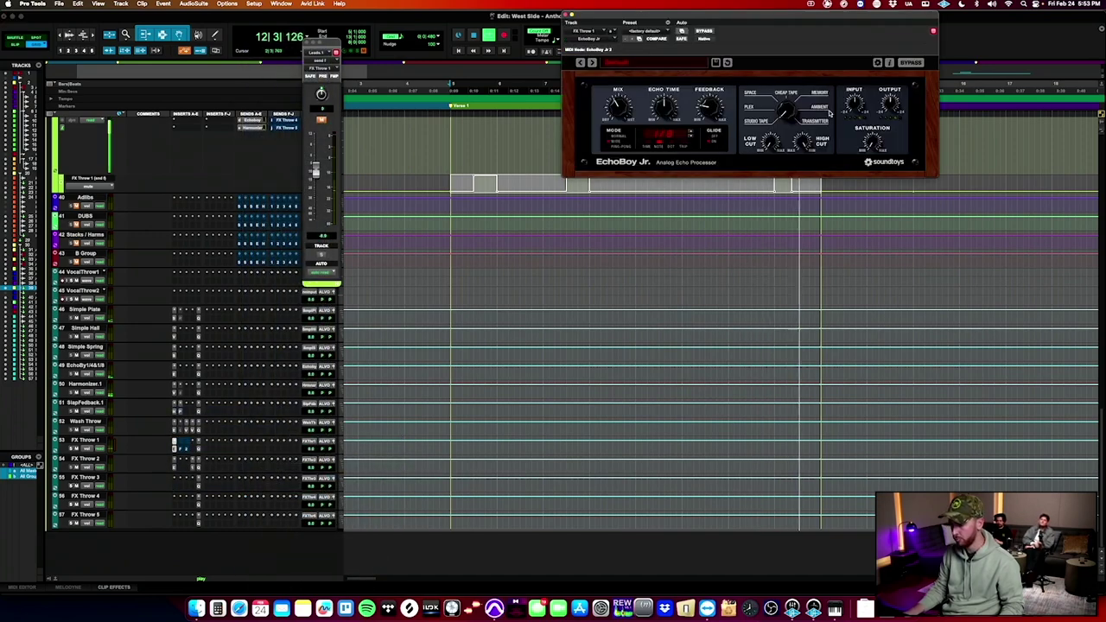
Set the EchoBoy Jr echo style to Ambient, and close the plugin and the Leads.1 send window.
click(819, 106)
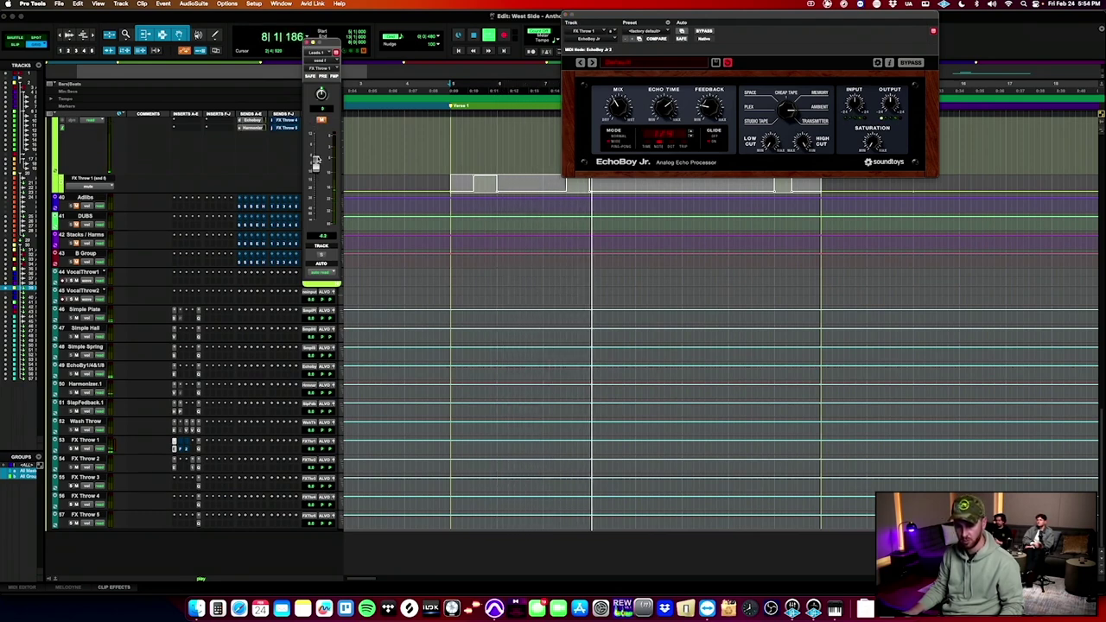
click(306, 44)
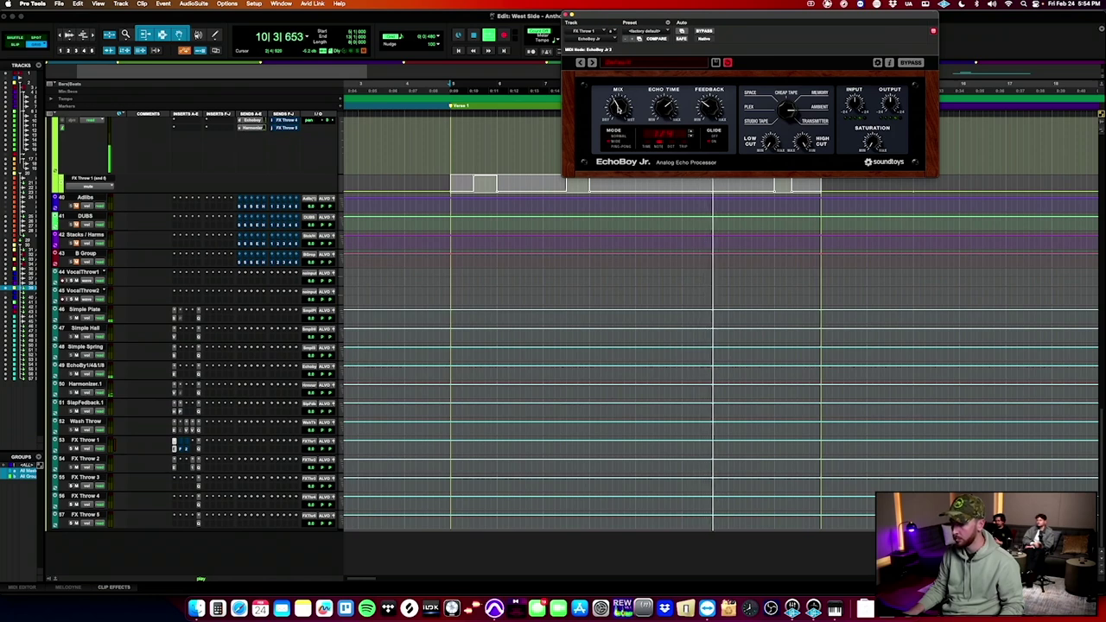
click(175, 446)
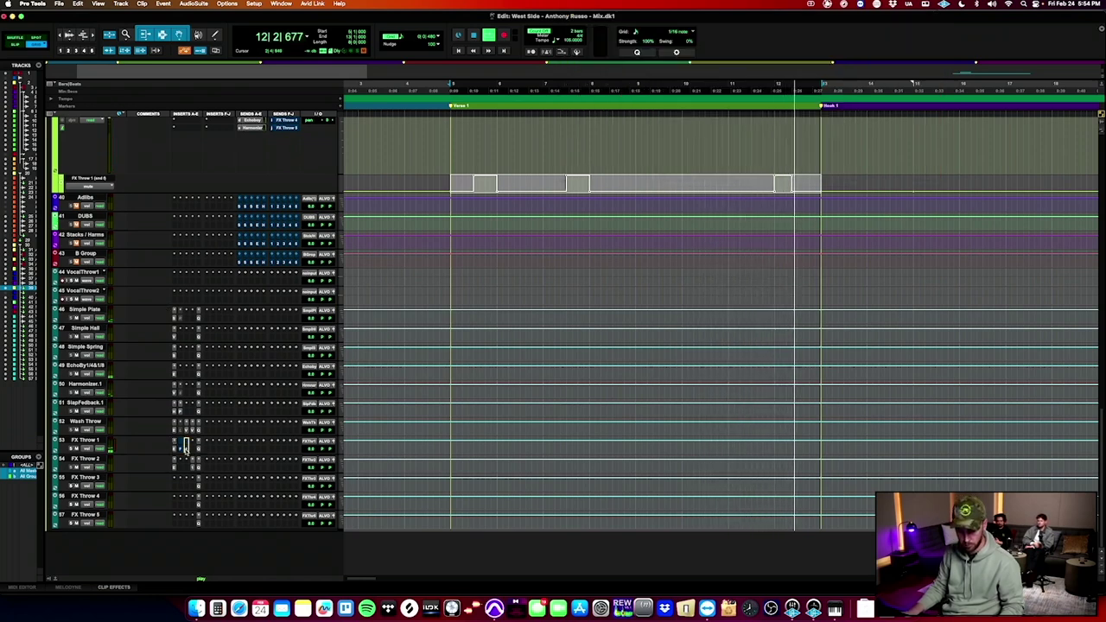
Band-limit FX Throw 1 in its Pro-Q 3 insert with a low cut at about 400 Hz and a high cut at about 4 kHz.
click(181, 449)
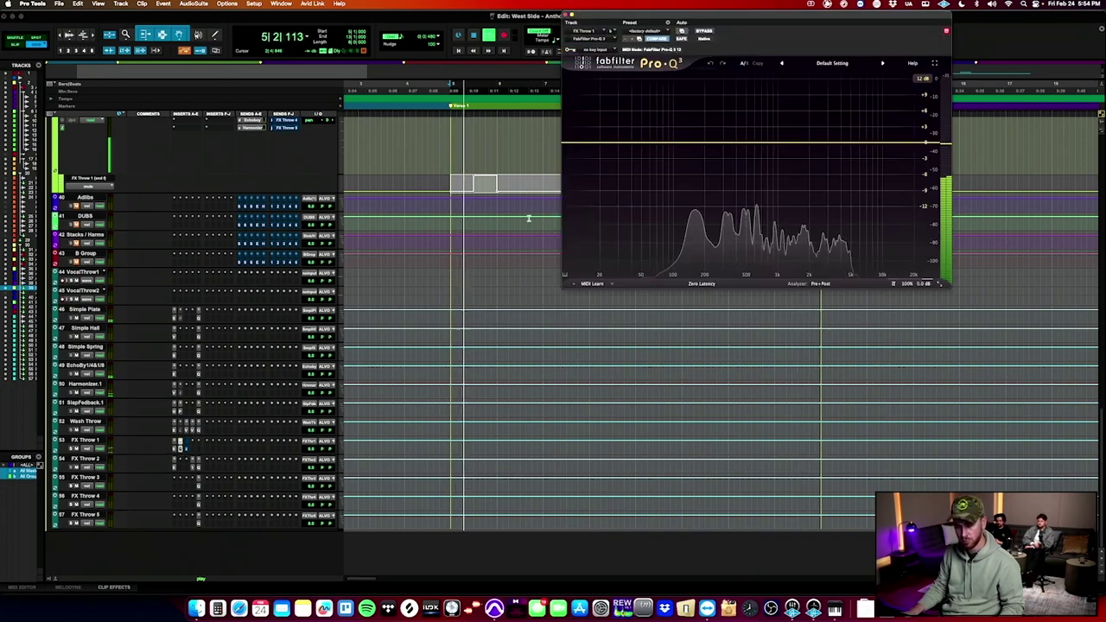
drag(600, 141, 722, 144)
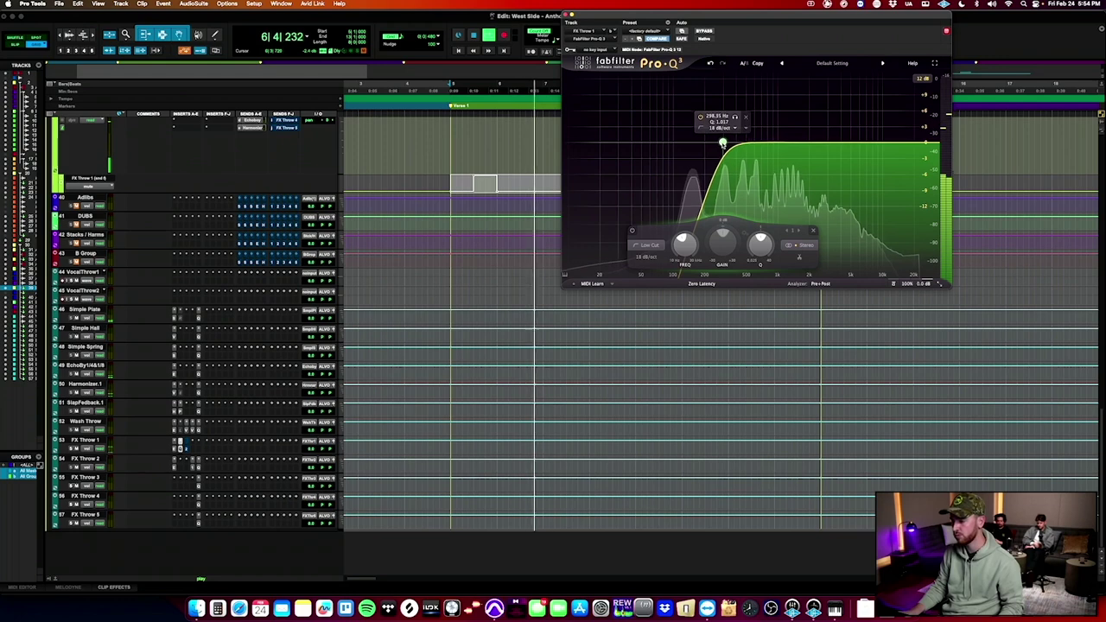
click(902, 143)
drag(903, 142, 842, 142)
click(729, 147)
drag(729, 147, 737, 145)
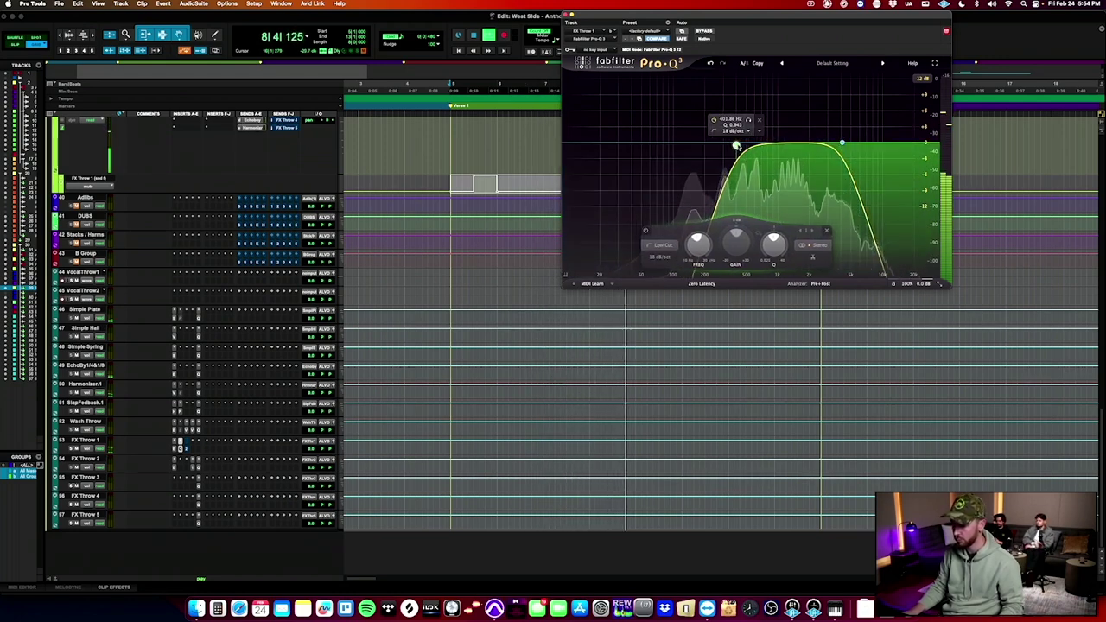
click(567, 15)
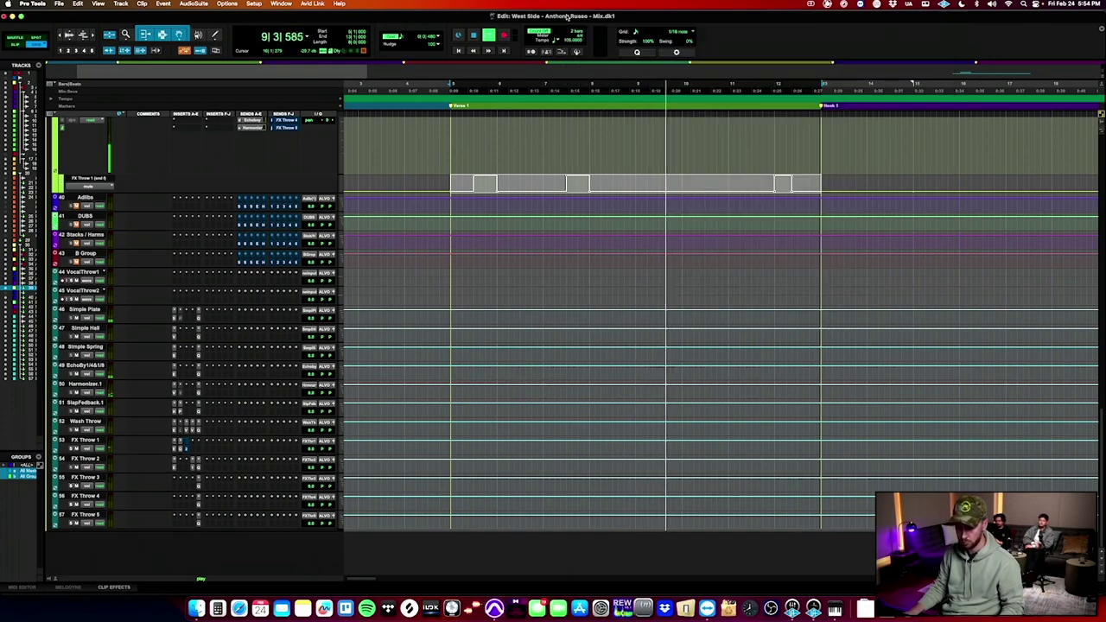
Replace RC-20 Retro Color on FX Throw 1 with Little MicroShift (stereo) and lower the track's volume.
click(187, 442)
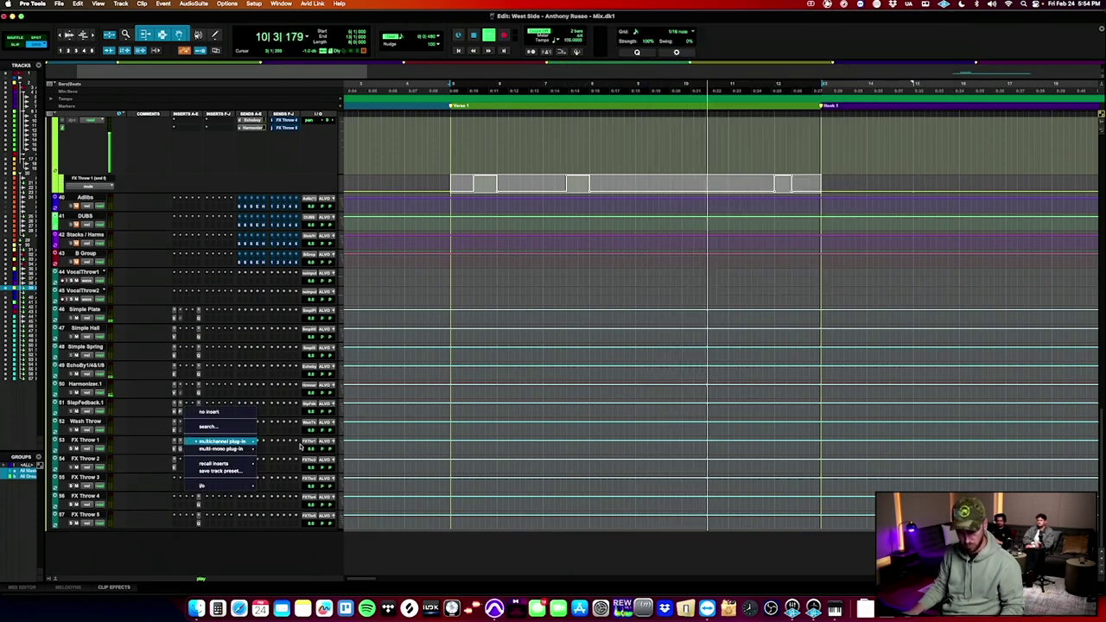
mouse_move(234, 442)
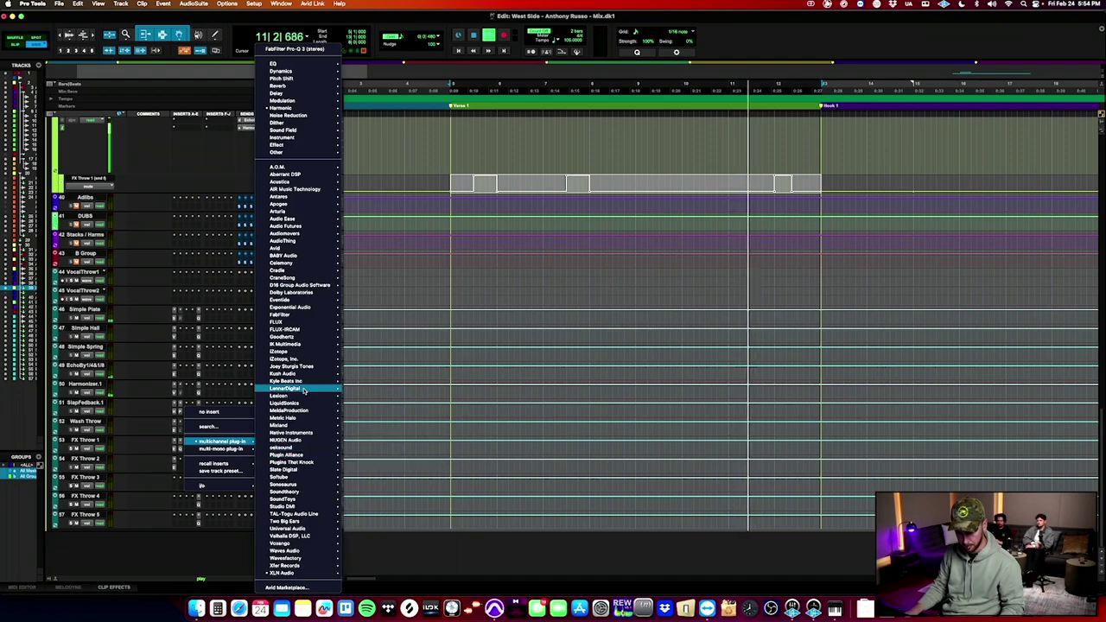
mouse_move(296, 494)
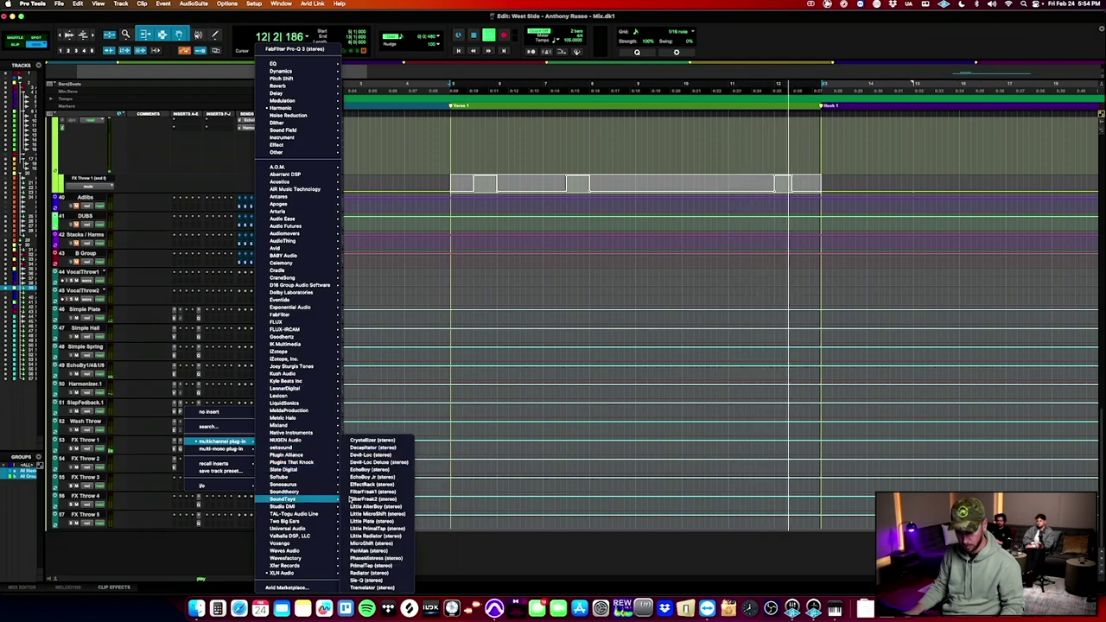
click(396, 514)
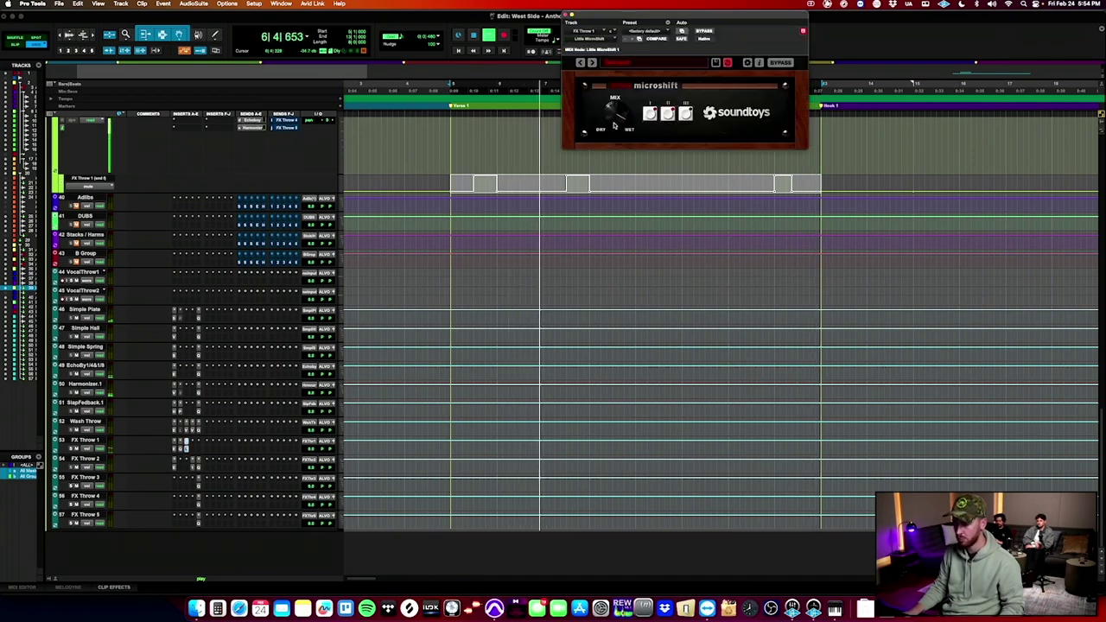
click(307, 449)
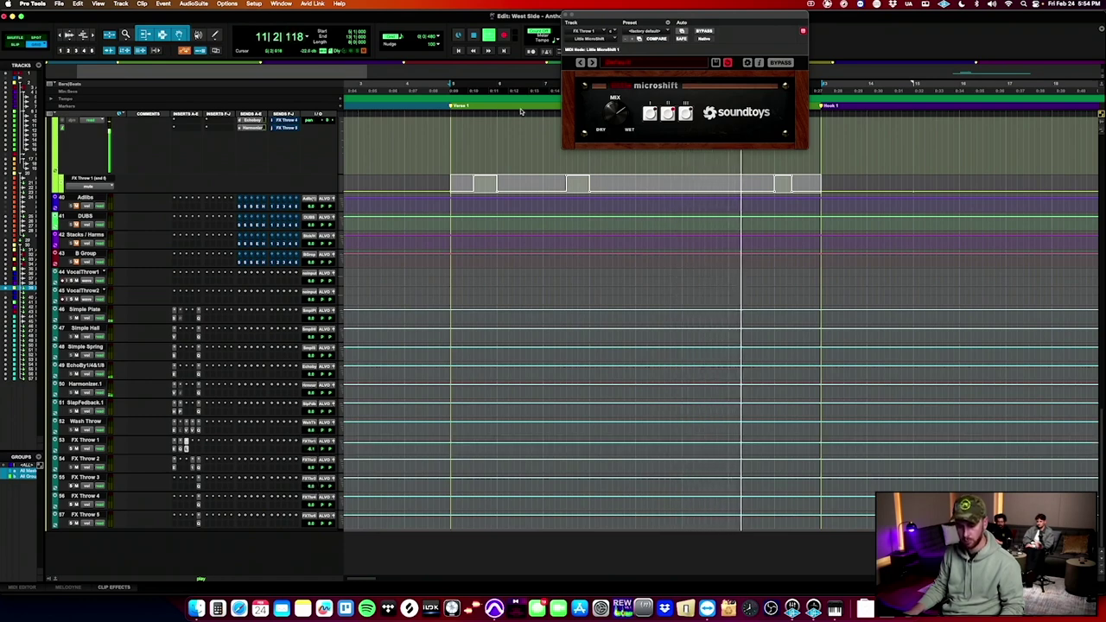
click(566, 16)
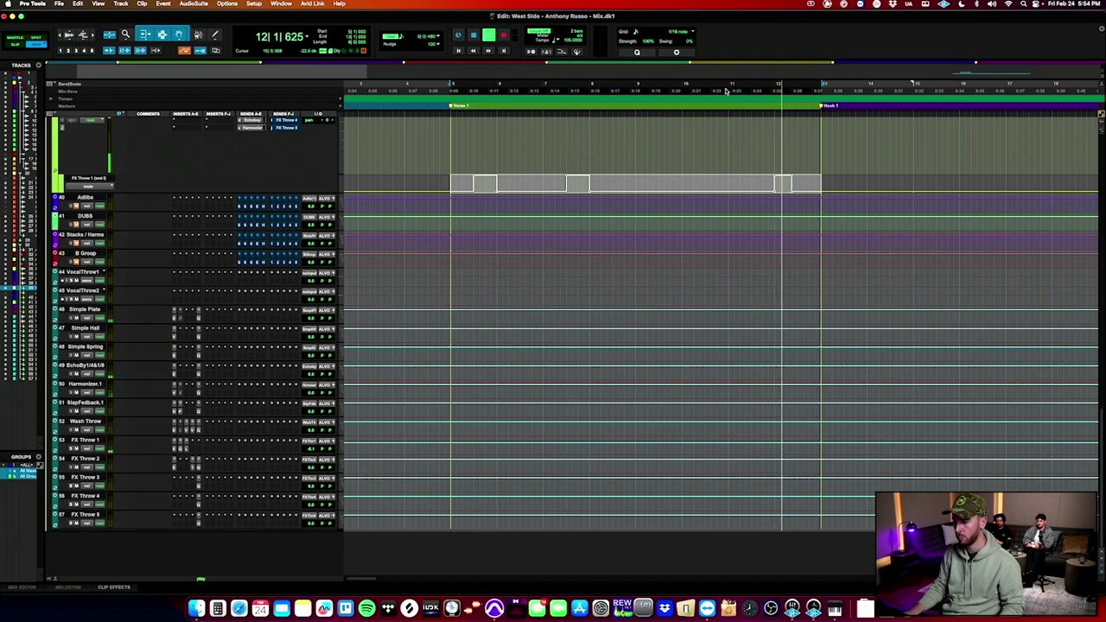
Select and play Hook 1, write Wash Throw send mutes on Leads.1 in touch mode, and return the track to read automation.
scroll(756, 187, right, 3)
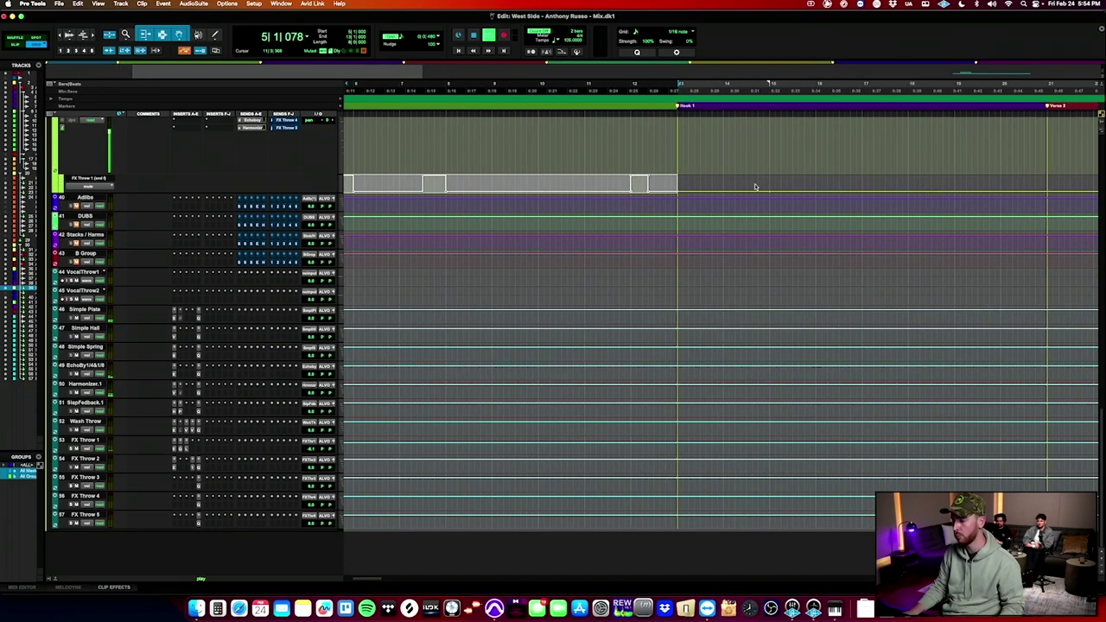
drag(675, 179, 1047, 185)
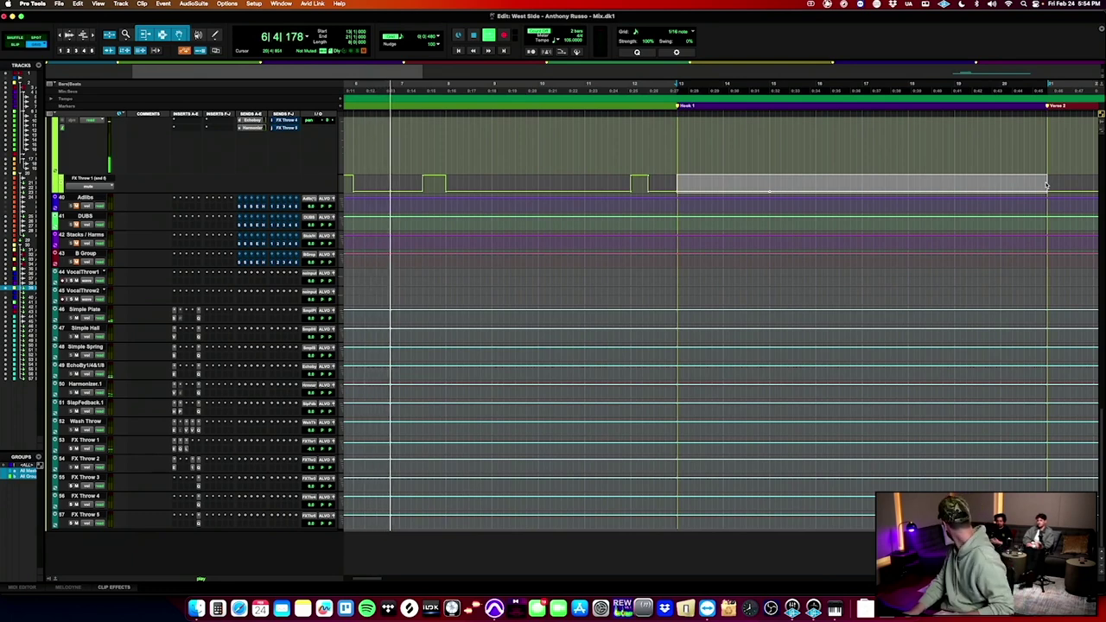
key(space)
scroll(1047, 185, right, 6)
key(space)
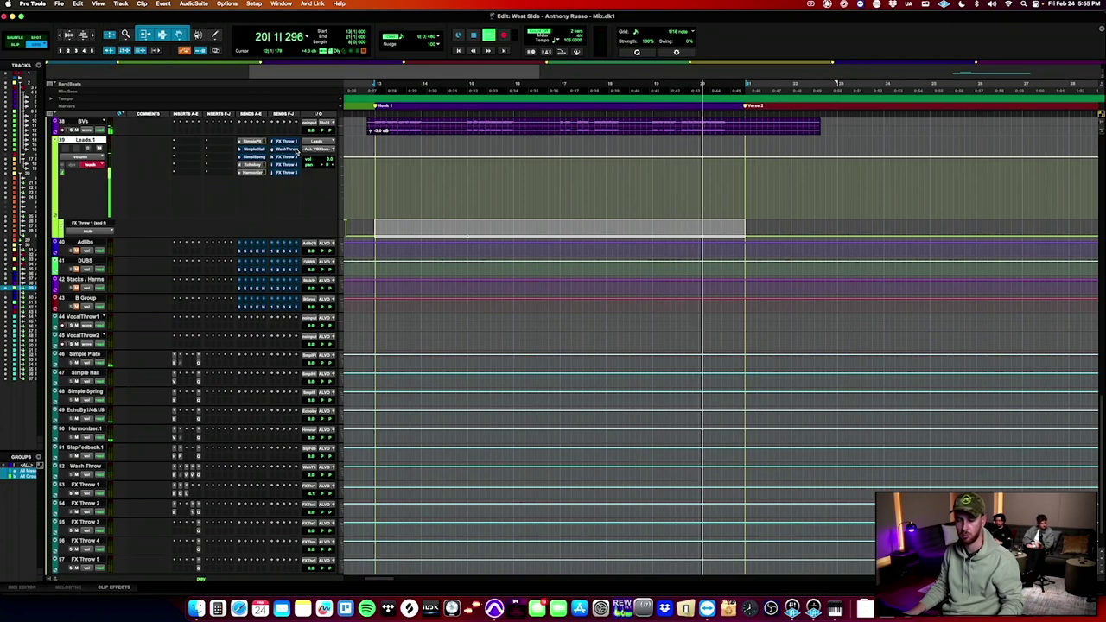
key(space)
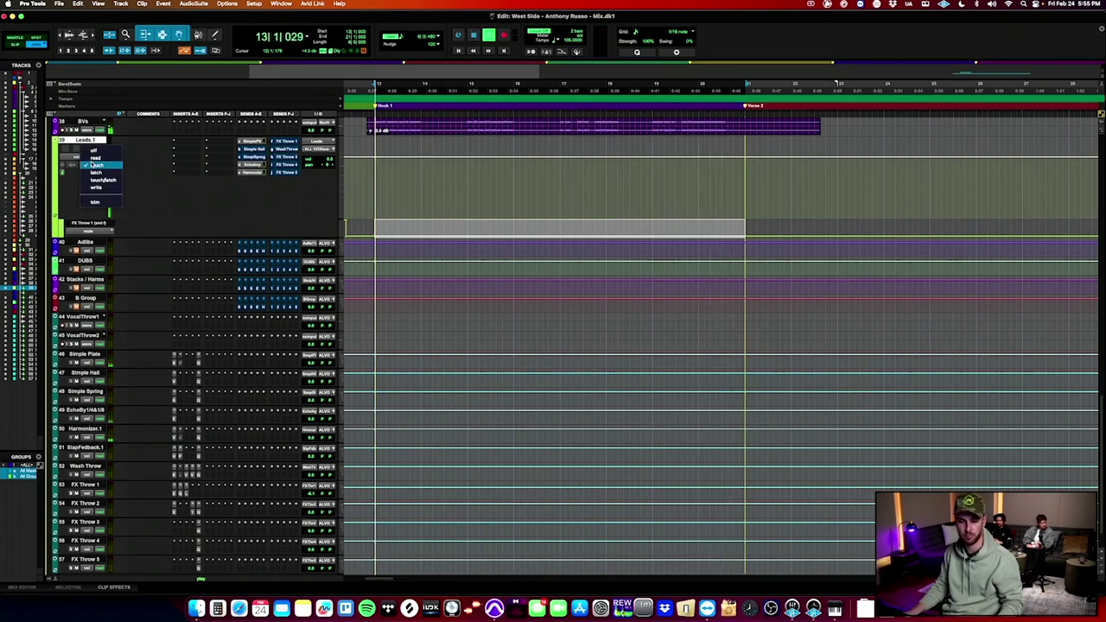
click(95, 164)
Show automation lanes under Leads.1 for the Wash Throw send mute and the FX Throw 3 send mute.
click(59, 230)
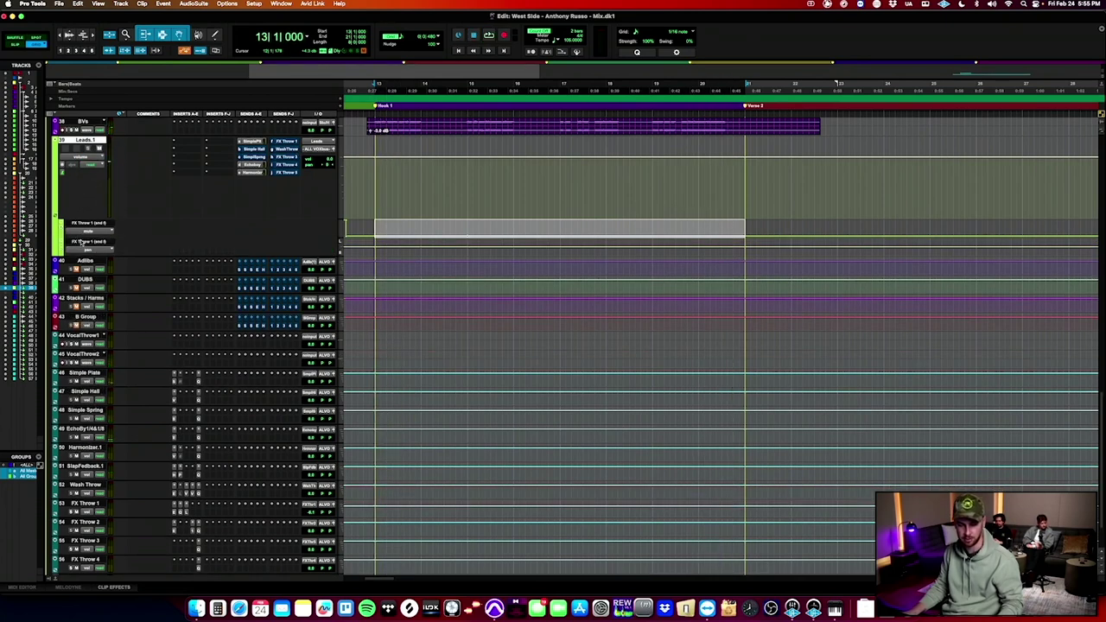
click(83, 242)
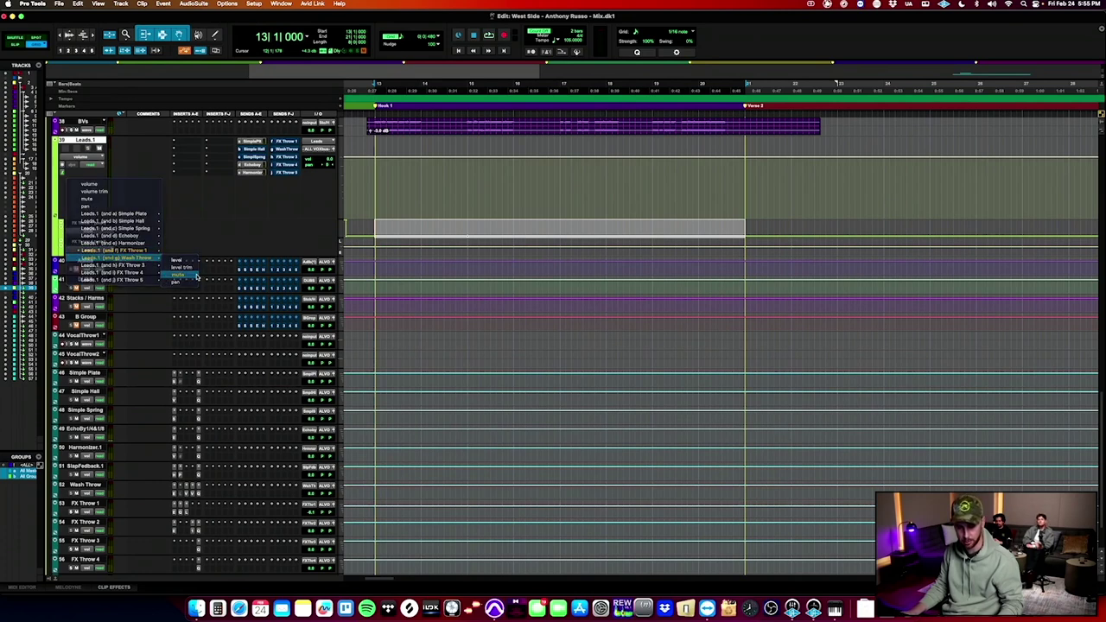
click(199, 274)
click(66, 253)
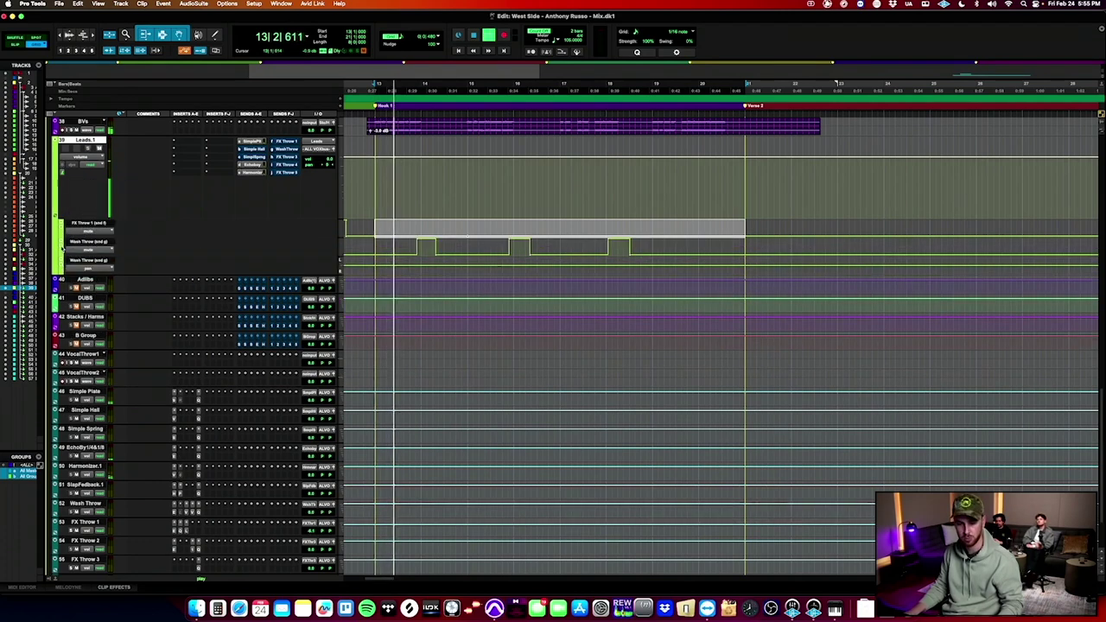
click(83, 260)
mouse_move(130, 277)
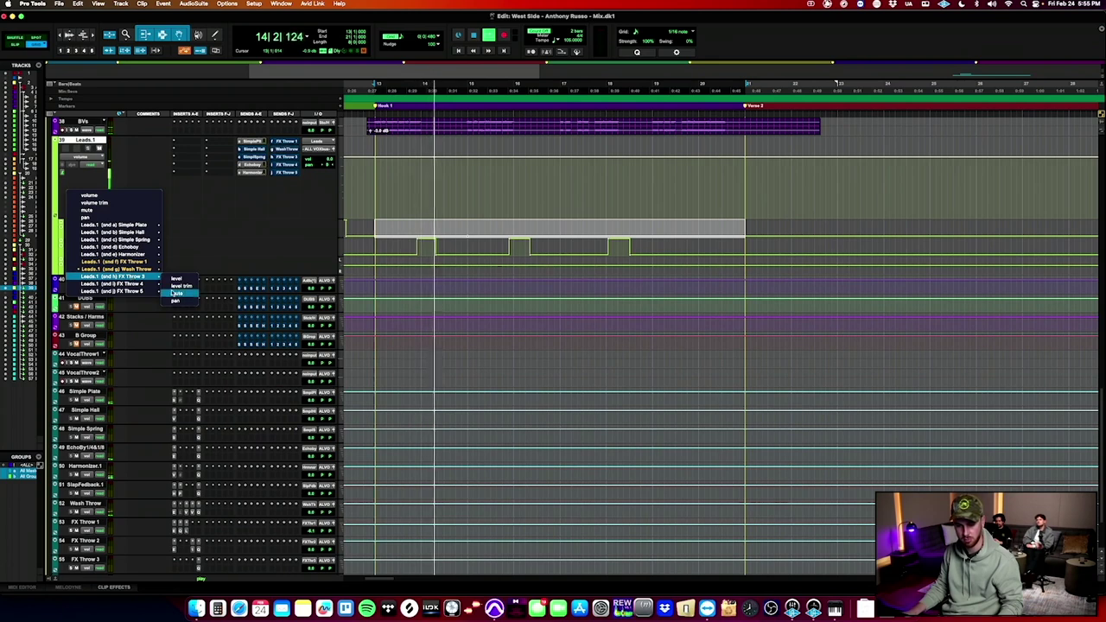
click(176, 293)
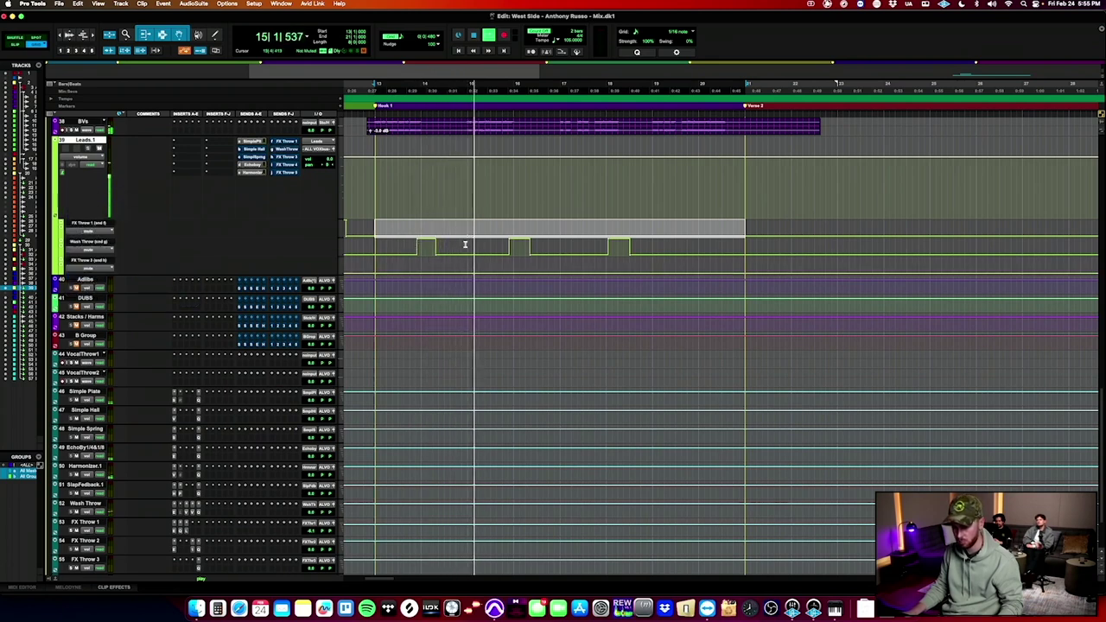
Start the second Wash Throw unmute block at about beat 4 of bar 15, and copy bars 15 to 17 onto bar 13.
click(507, 247)
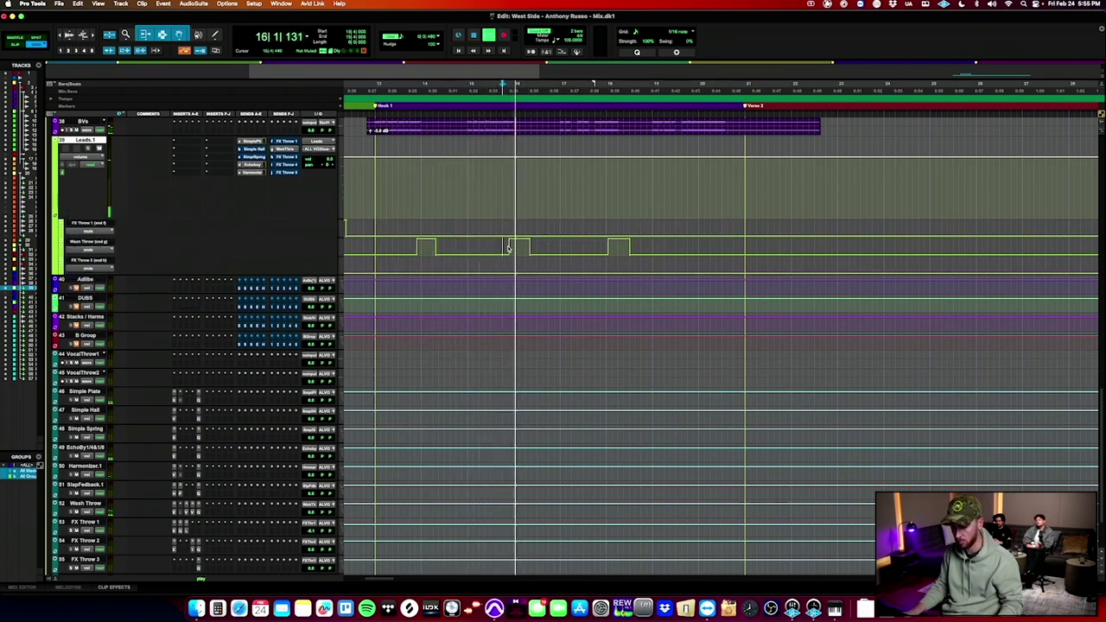
drag(507, 247, 559, 247)
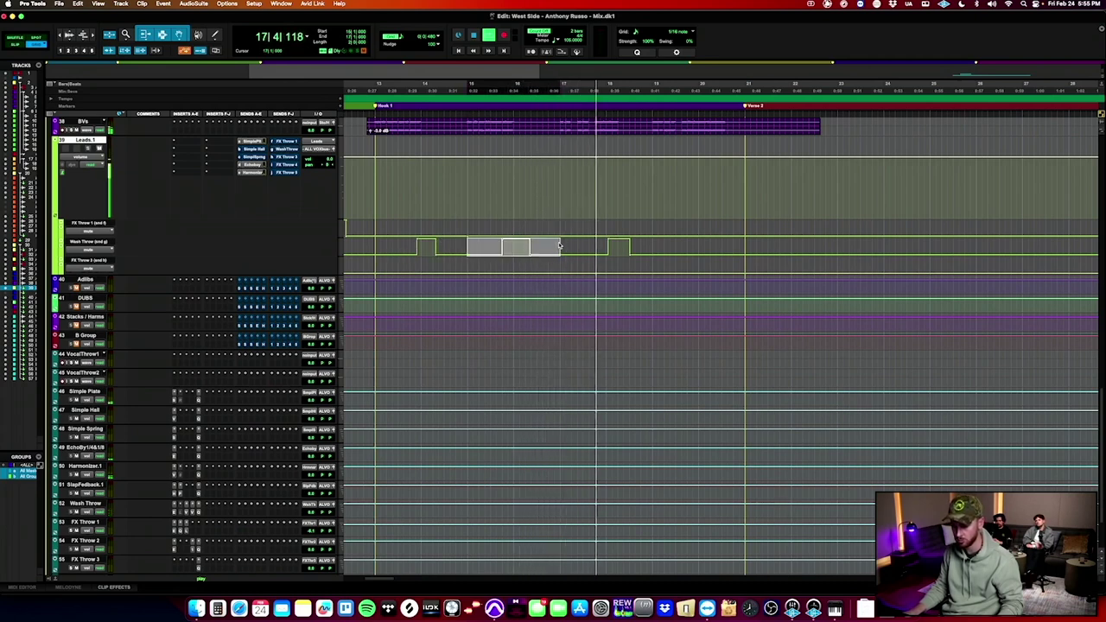
key(super+c)
click(376, 247)
key(super+v)
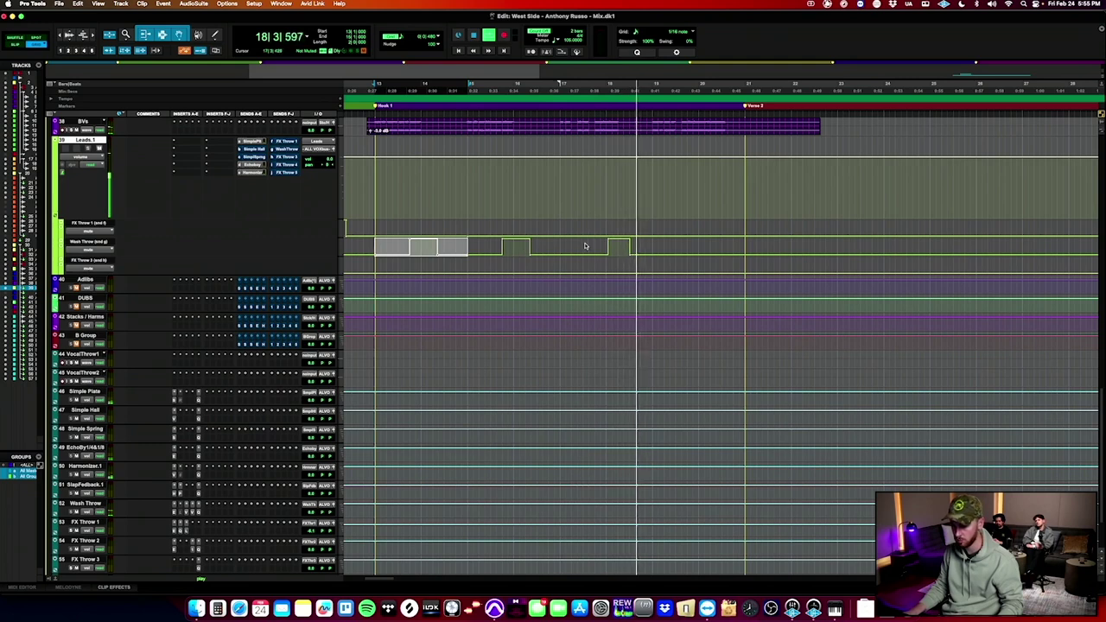
Paste the two-bar Wash Throw mute automation at bar 17, try duplicating it onto bar 19, and undo the duplicate.
click(560, 247)
key(super+v)
key(super+d)
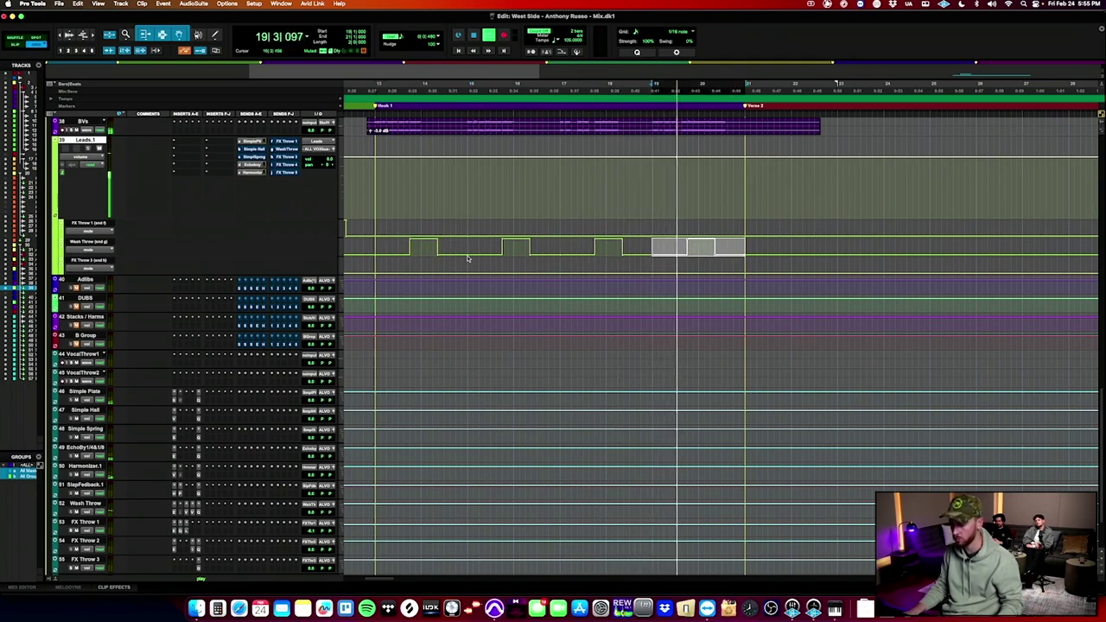
key(super+z)
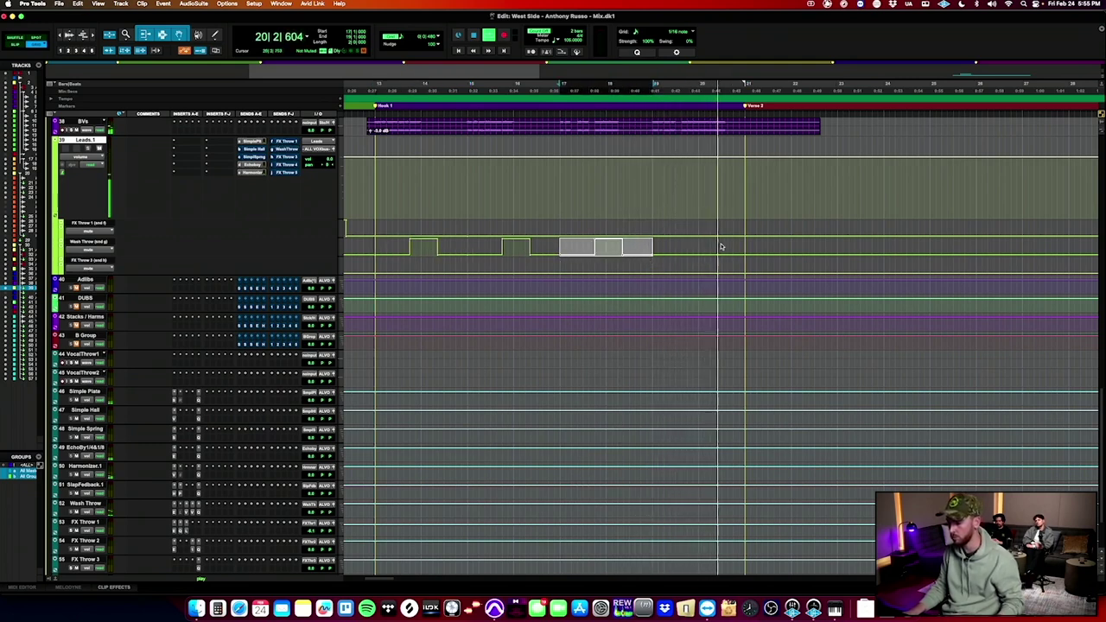
Add a one-beat unmute block at beat 3 of bar 20 on the Wash Throw mute lane and select all of Hook 1.
click(722, 247)
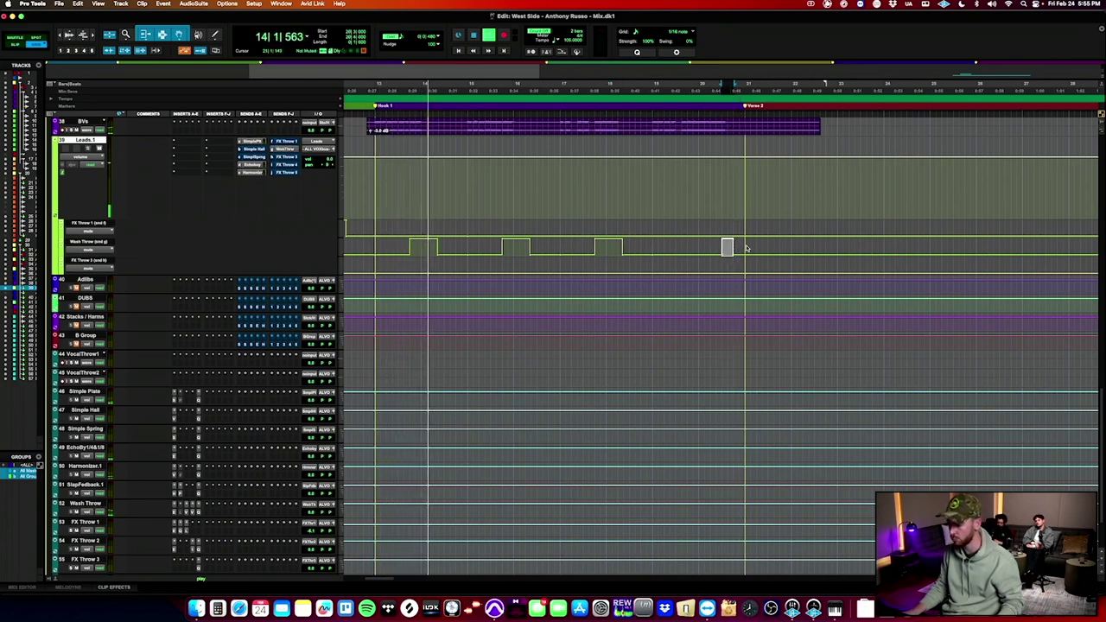
drag(747, 249, 376, 247)
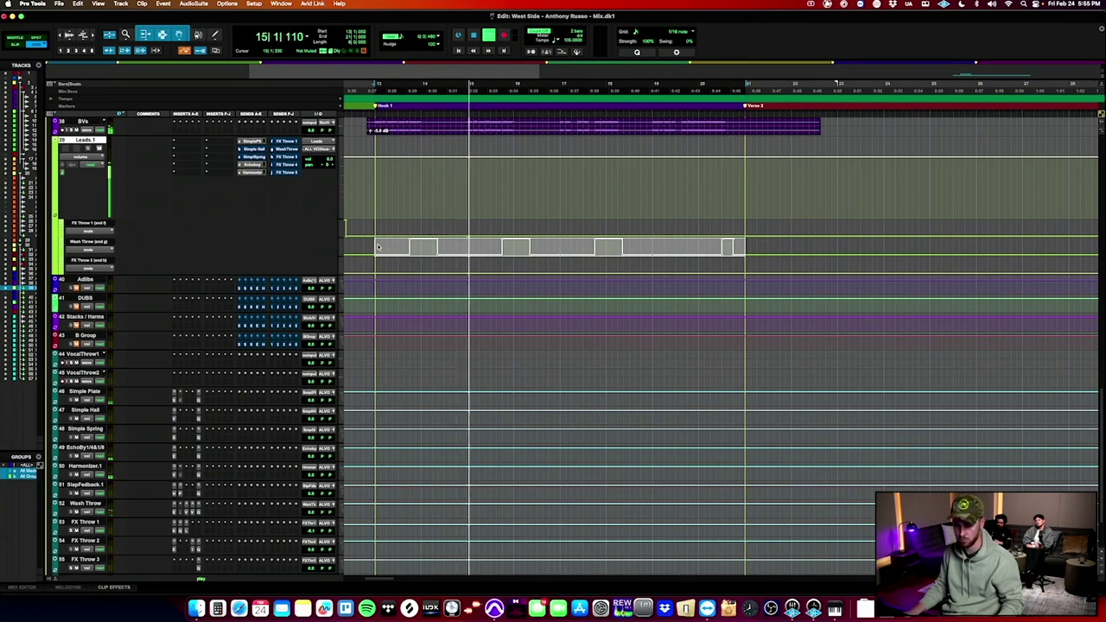
scroll(123, 477, down, 3)
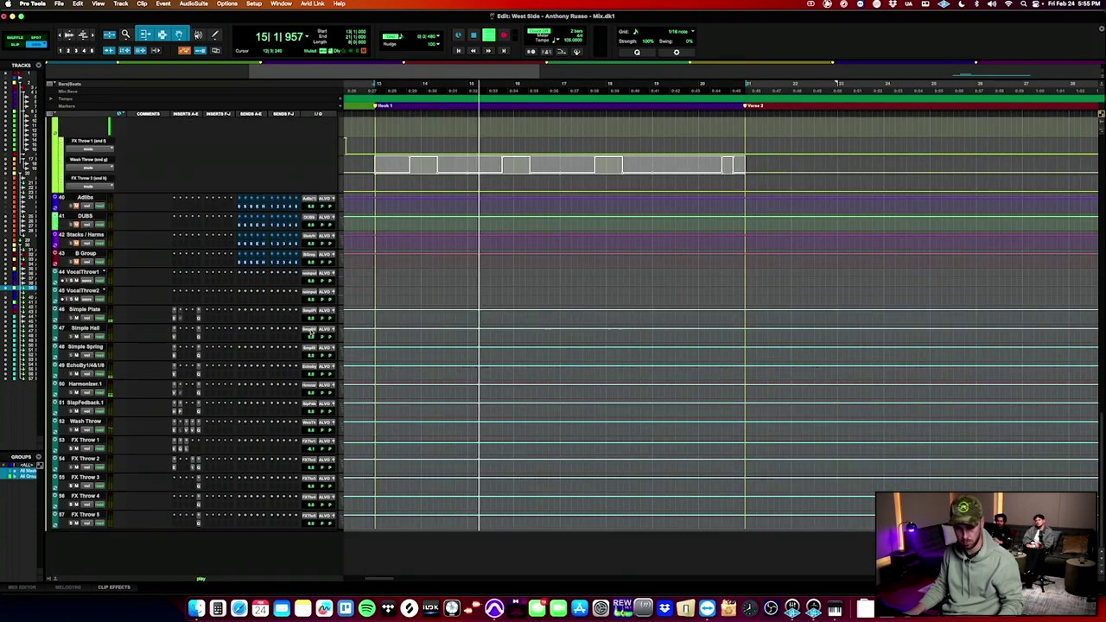
Add a 12 dB/oct low cut at about 630 Hz in the Wash Throw track's Pro-Q 3.
click(173, 430)
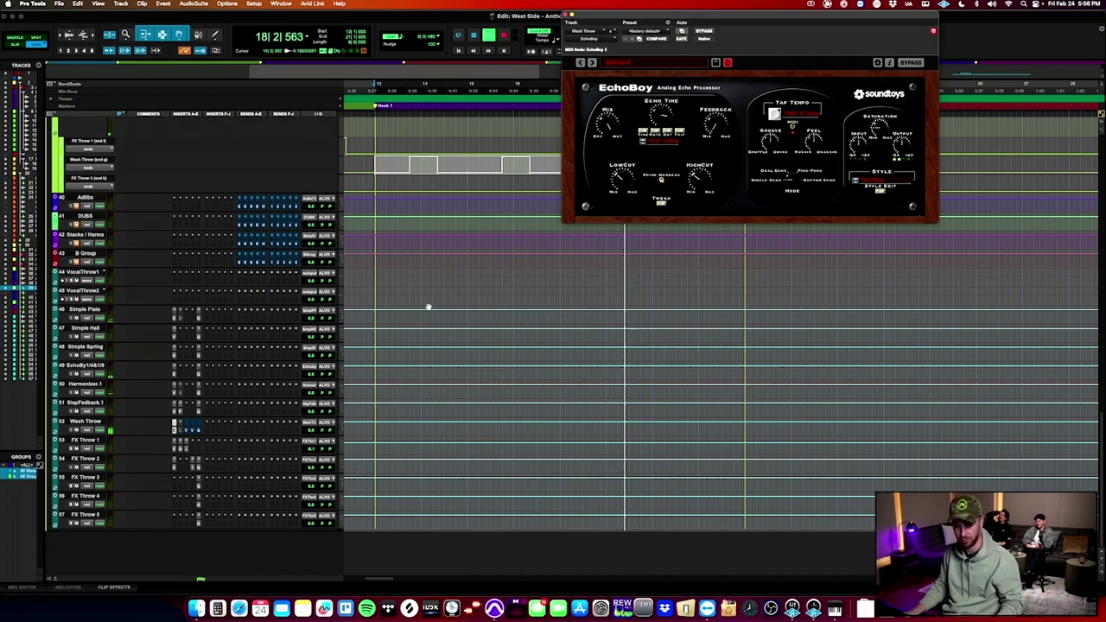
click(198, 430)
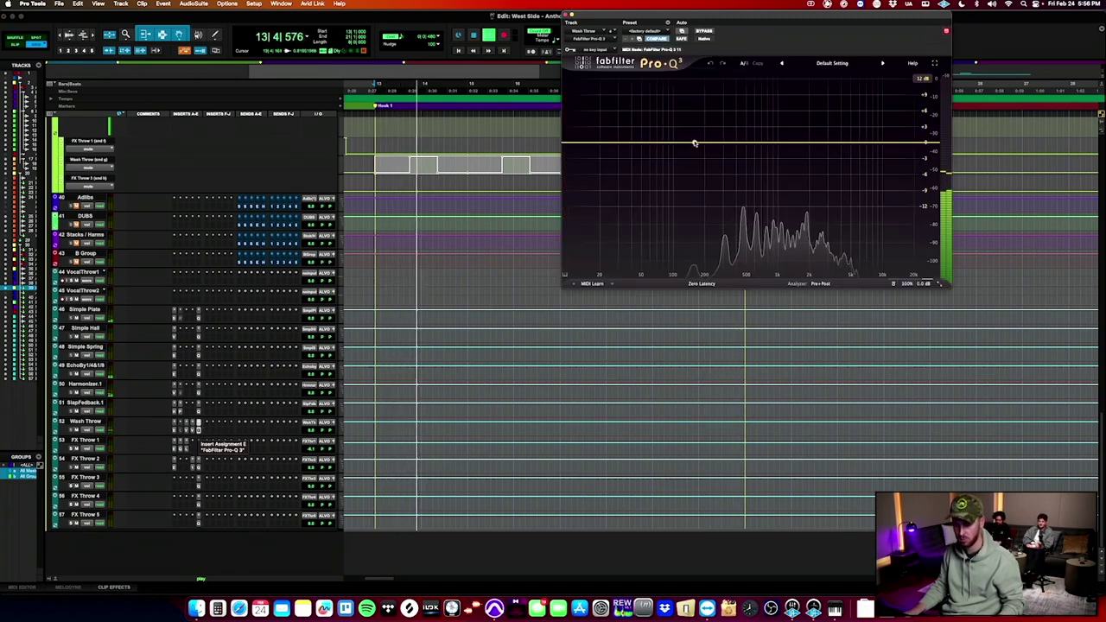
drag(565, 141, 757, 153)
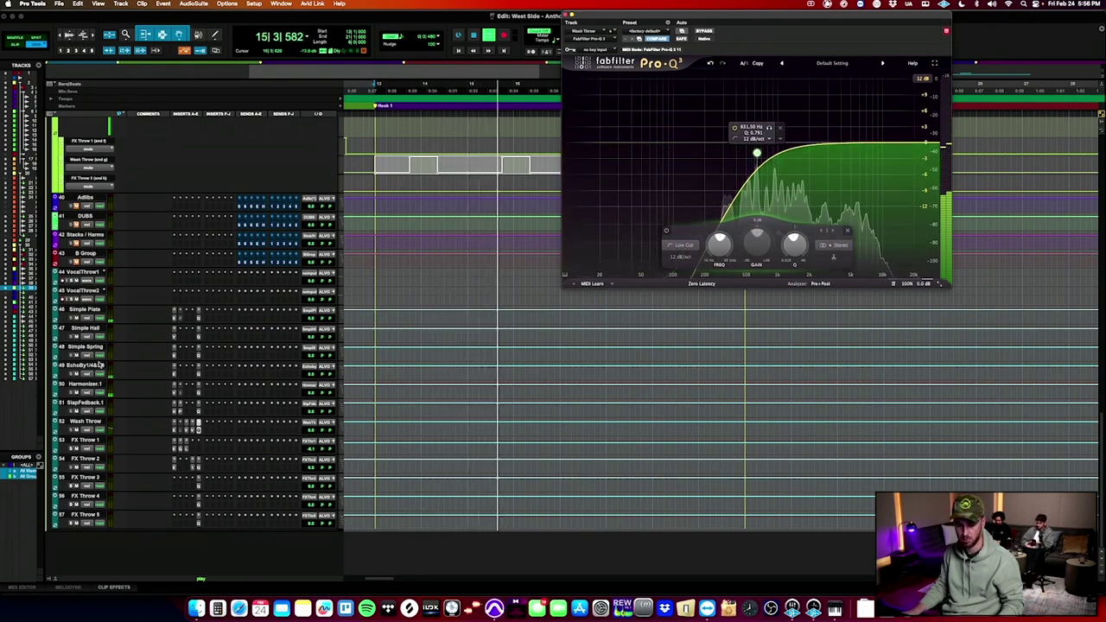
Raise the Wash Throw track's ValhallaVintageVerb mix to 74%.
click(193, 431)
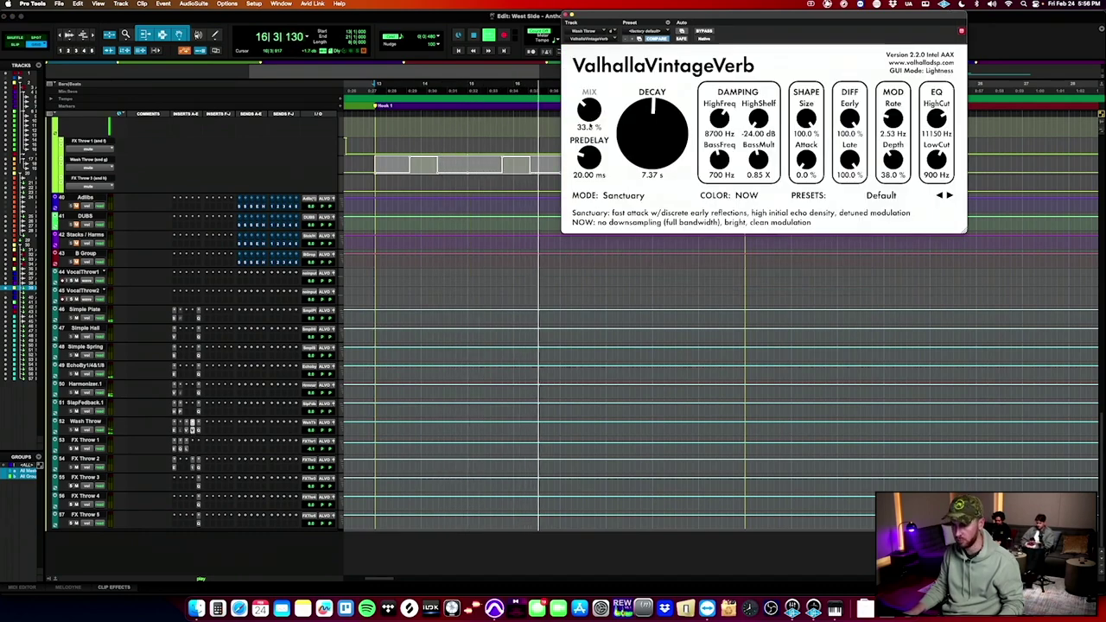
drag(591, 109, 591, 83)
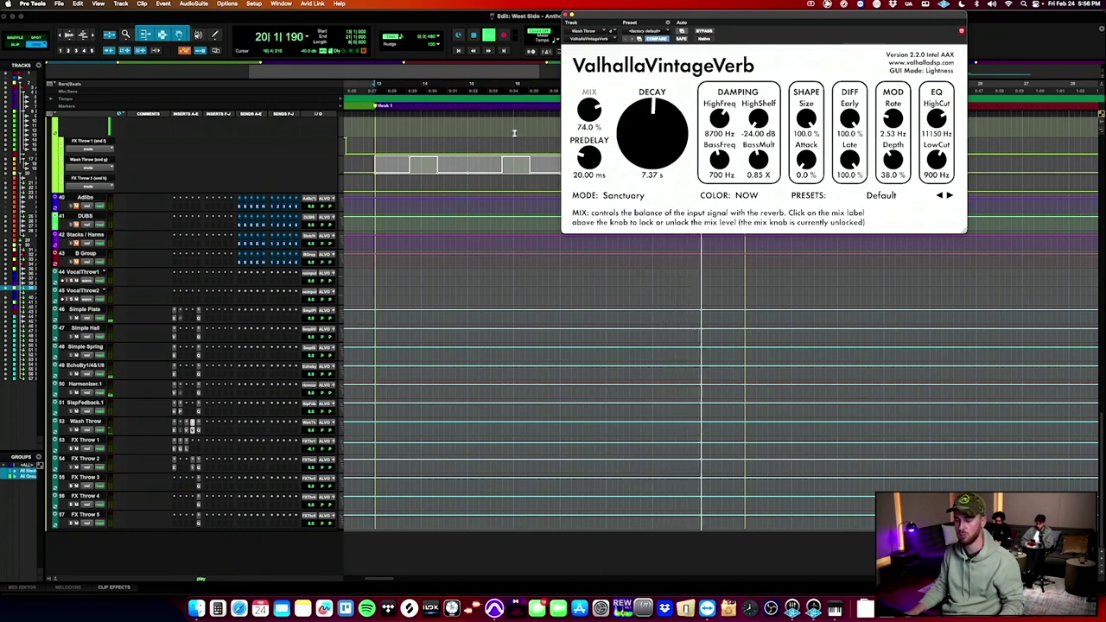
click(191, 431)
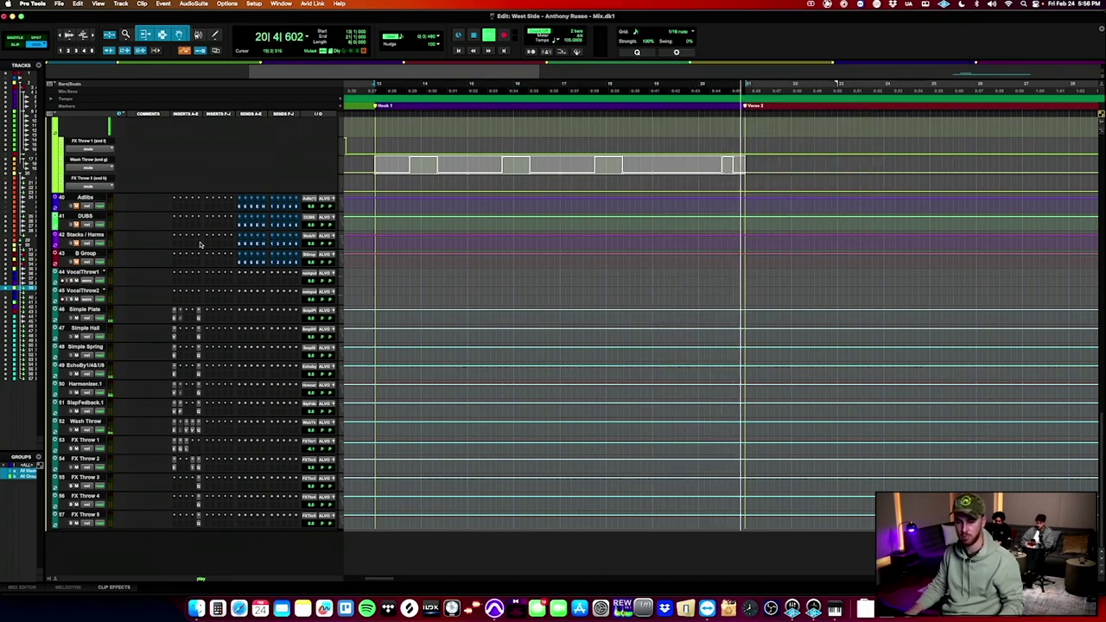
Set the first band's threshold to -23 dB in the Lead track's Weiss Deess.
scroll(195, 345, up, 10)
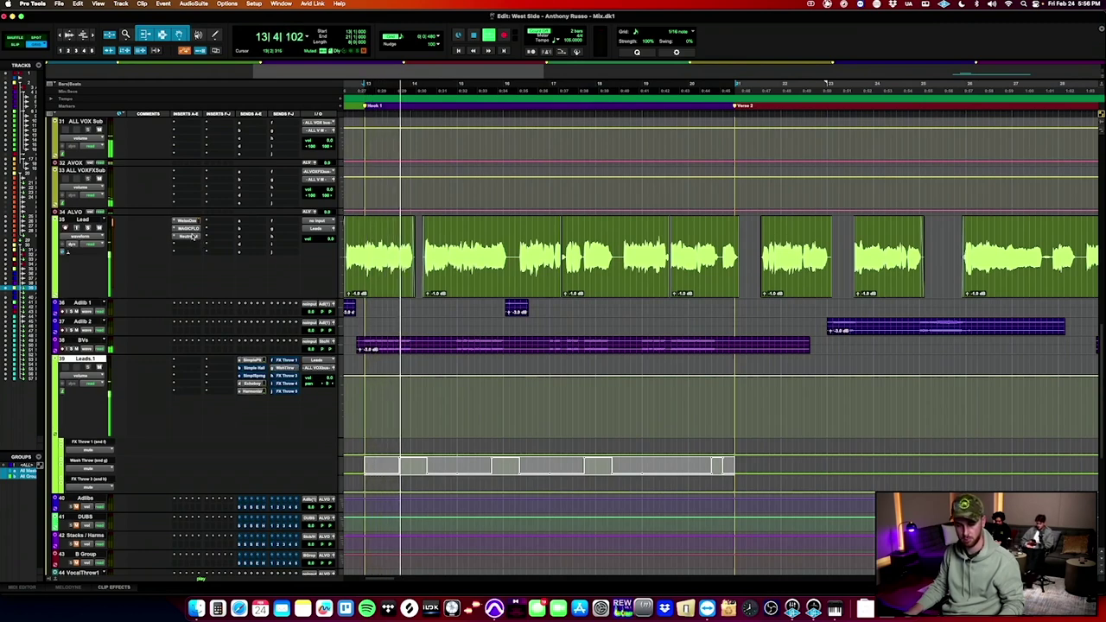
click(192, 236)
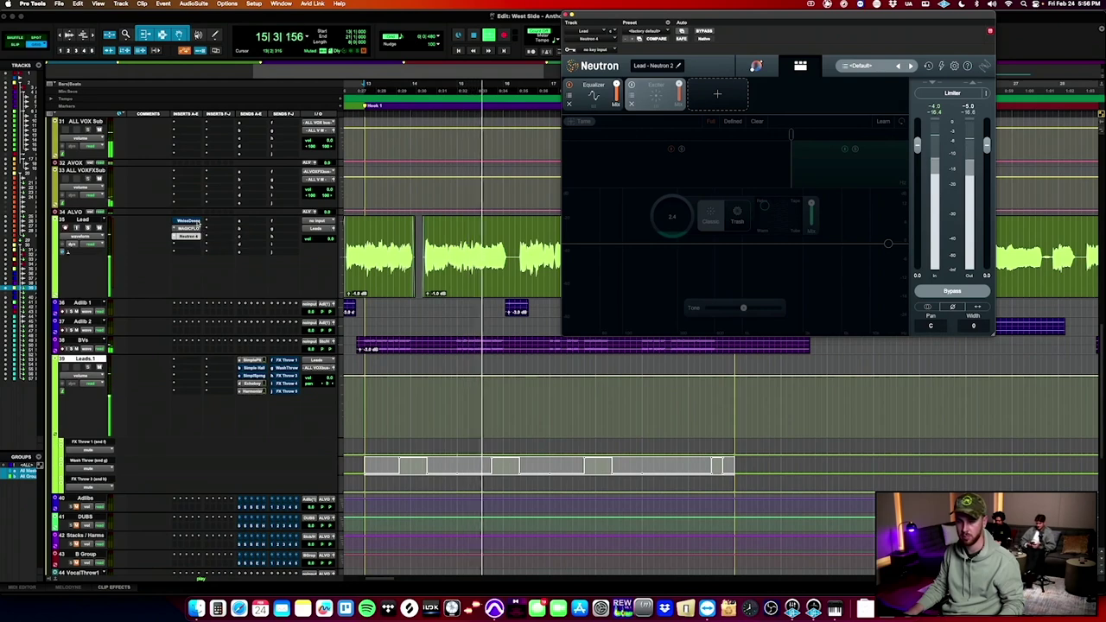
click(190, 222)
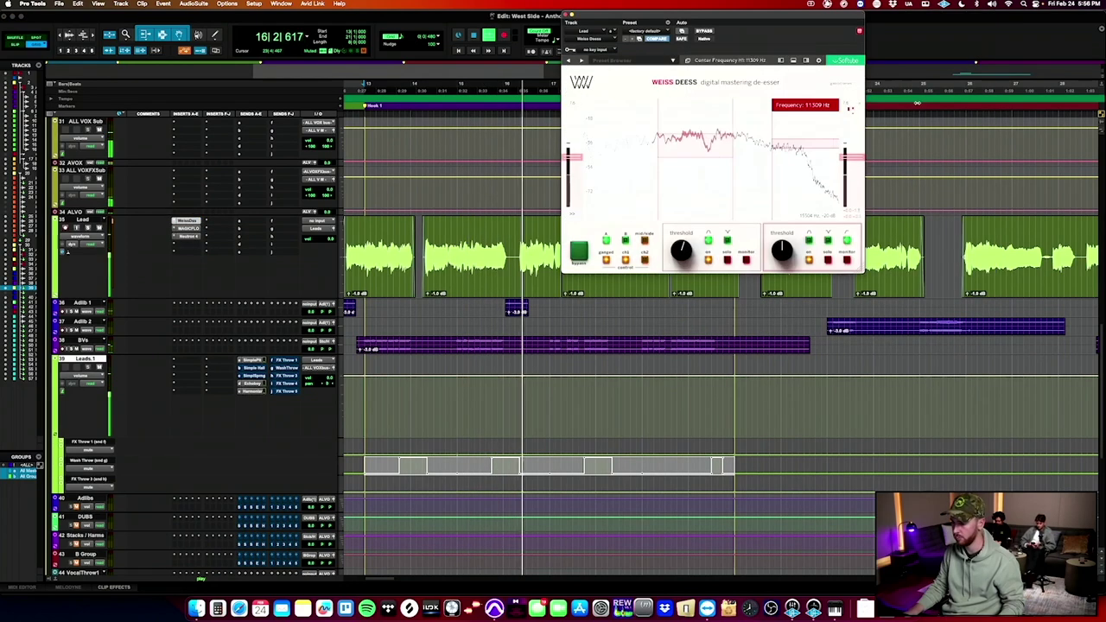
drag(723, 136, 724, 132)
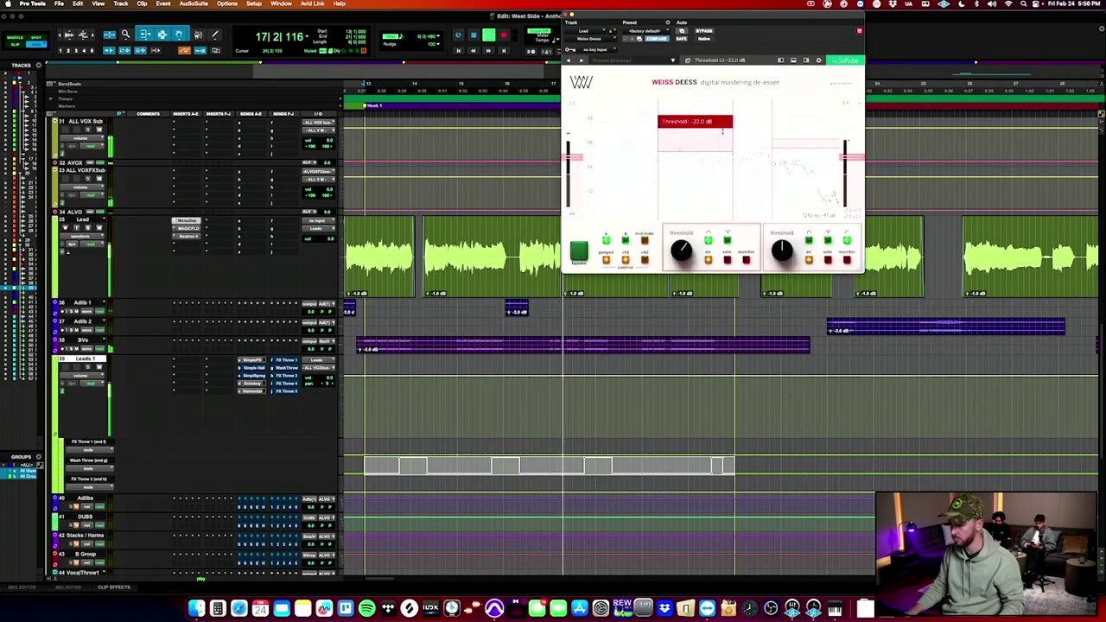
mouse_move(723, 160)
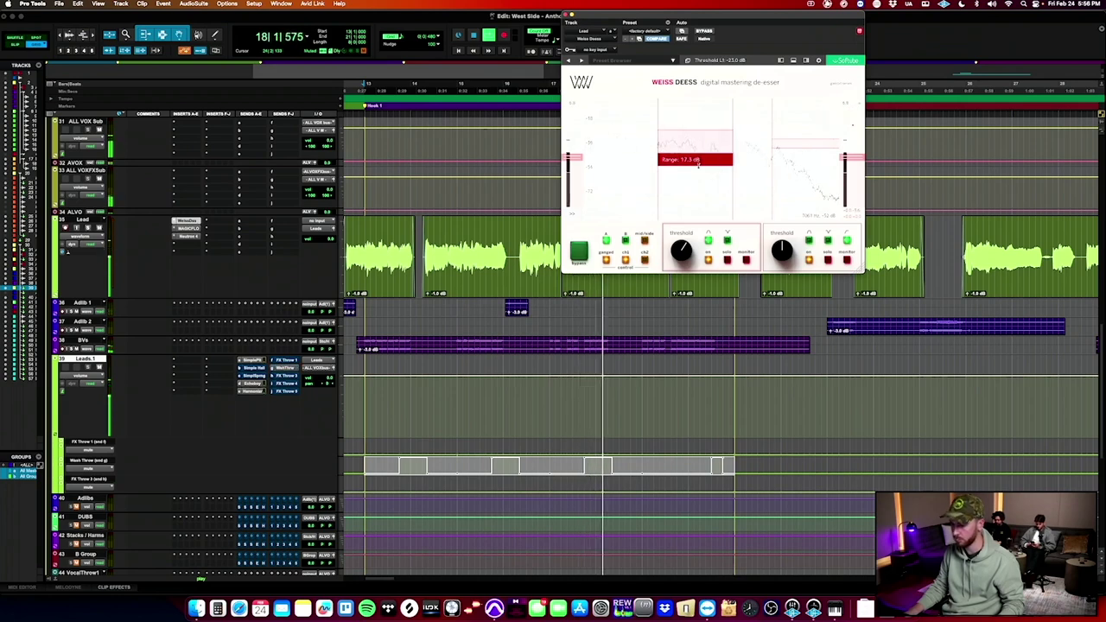
Boost the upper-mid band at about 2.67 kHz to 2.4 dB in the Lead track's Neutron equalizer.
click(187, 236)
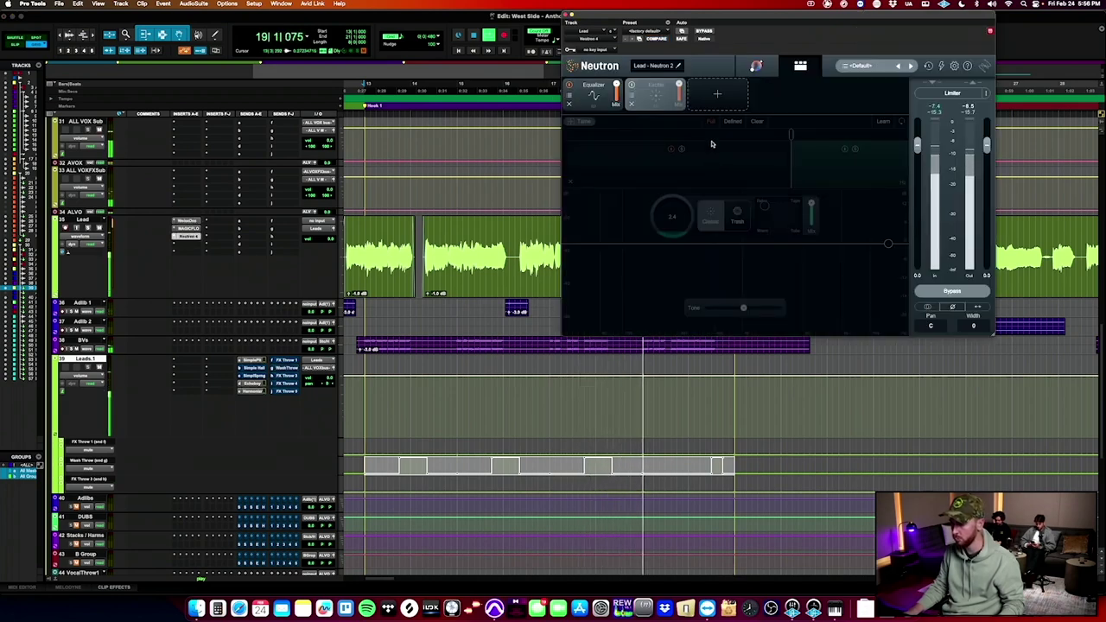
click(592, 97)
mouse_move(795, 198)
mouse_down()
mouse_move(796, 147)
mouse_move(809, 147)
mouse_move(796, 153)
mouse_move(797, 187)
mouse_up()
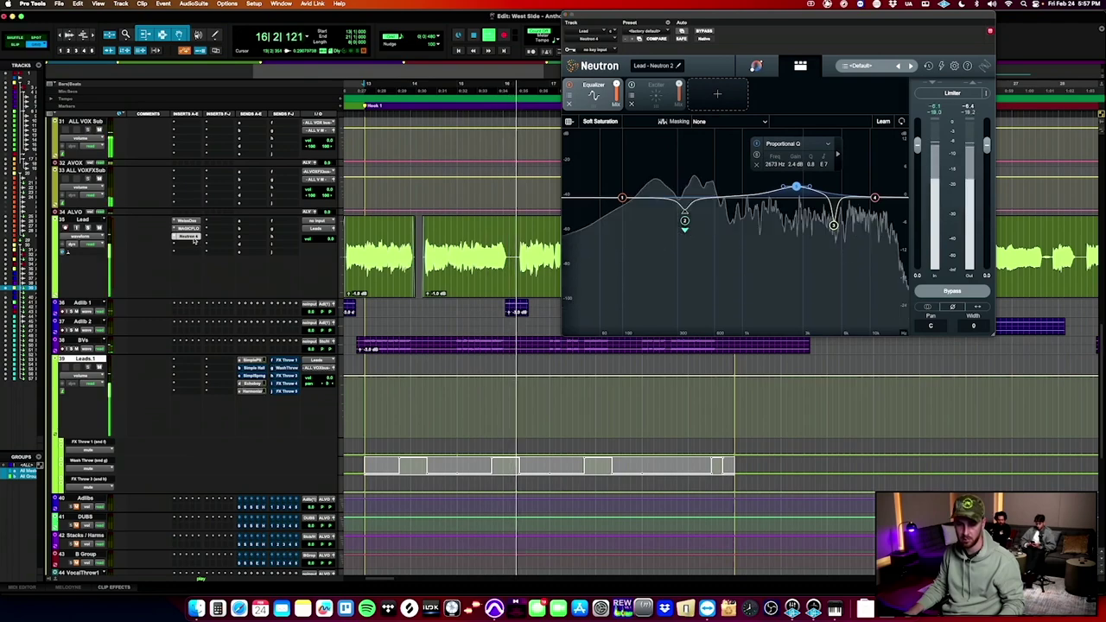
click(190, 237)
Lower the Wash Throw track's volume to -2.4 dB.
scroll(233, 311, down, 8)
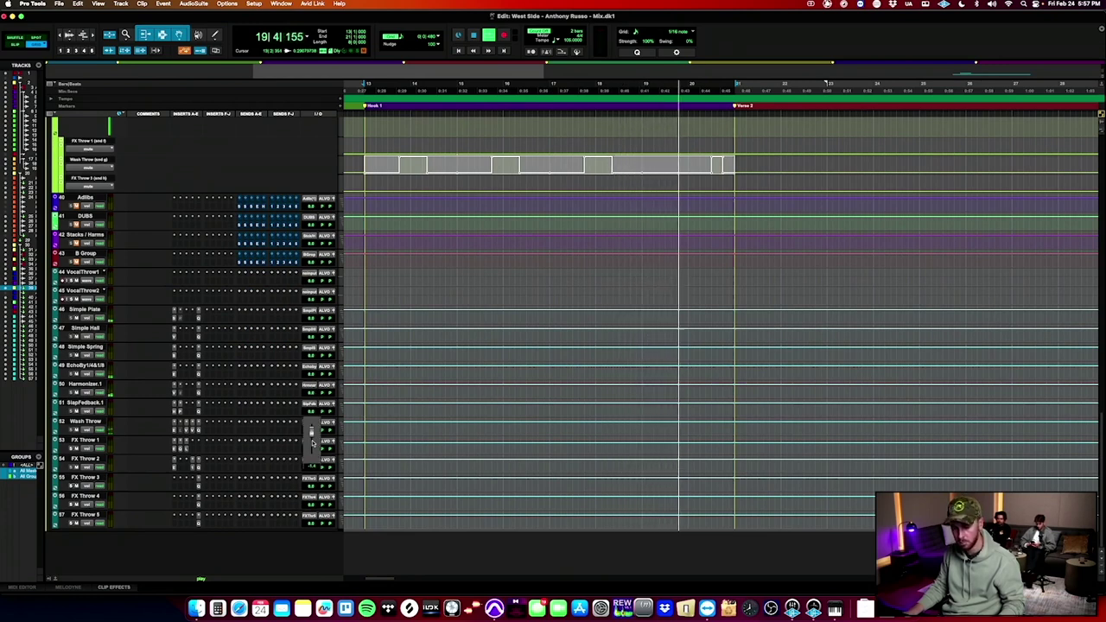
drag(313, 449, 314, 449)
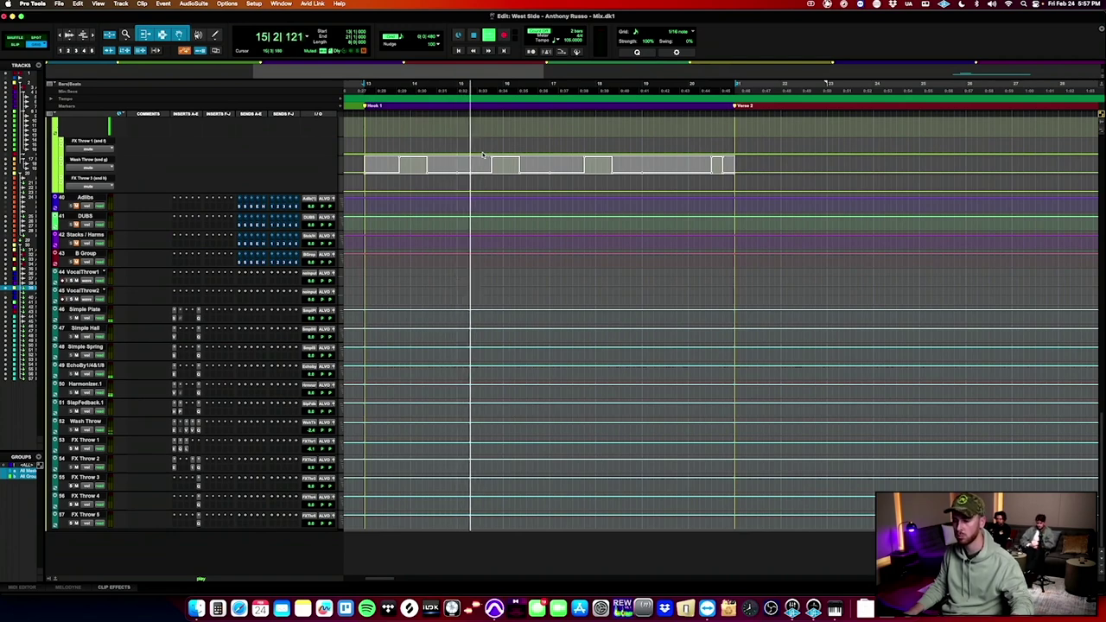
Set the first band of the Lead track's Weiss Deess to a -24 dB threshold, 5730 Hz center frequency and 18.4 dB range.
scroll(189, 370, up, 10)
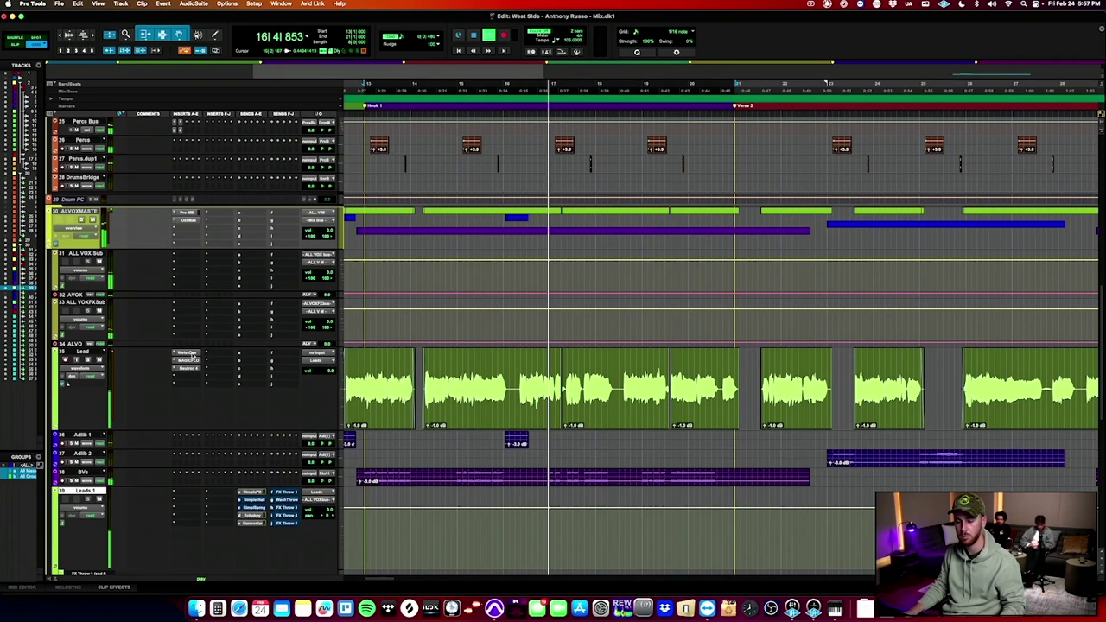
click(191, 354)
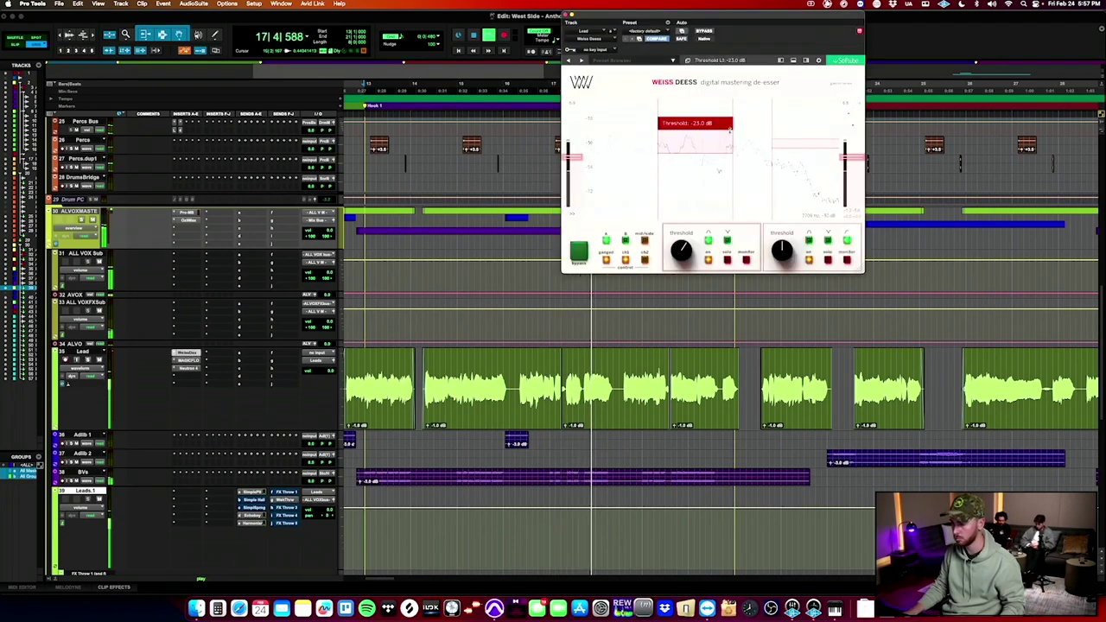
drag(722, 111, 730, 112)
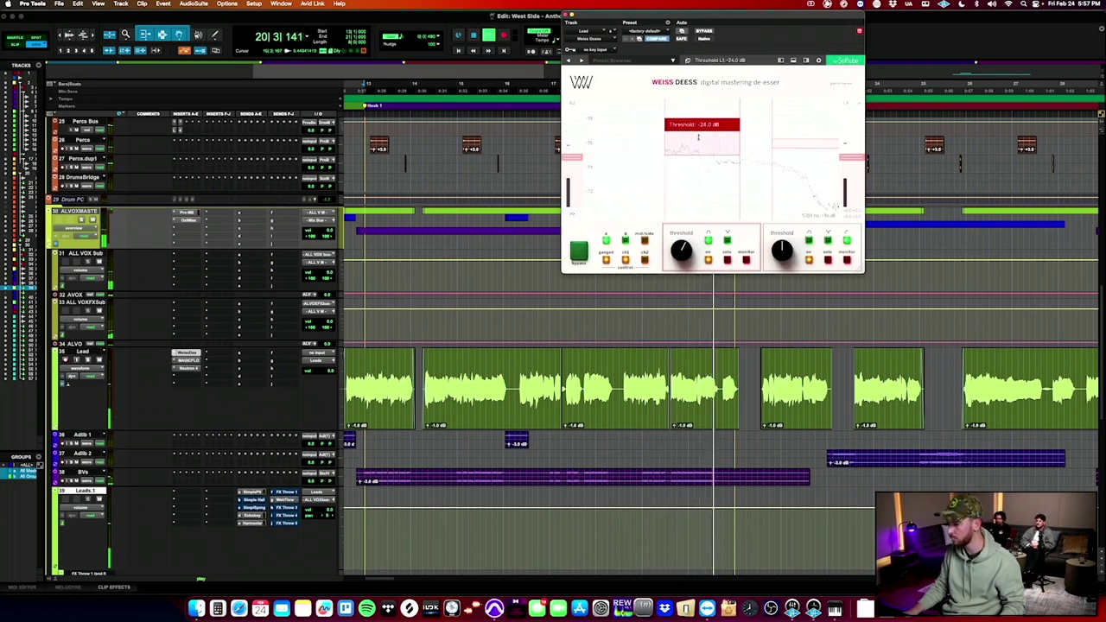
drag(715, 110, 710, 109)
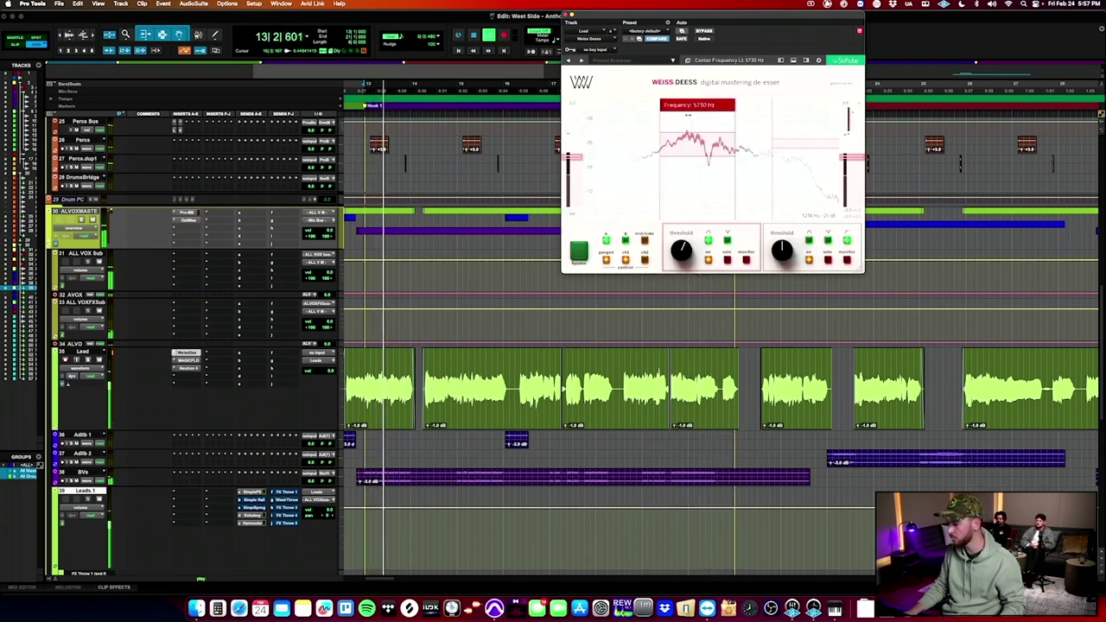
drag(716, 166, 716, 167)
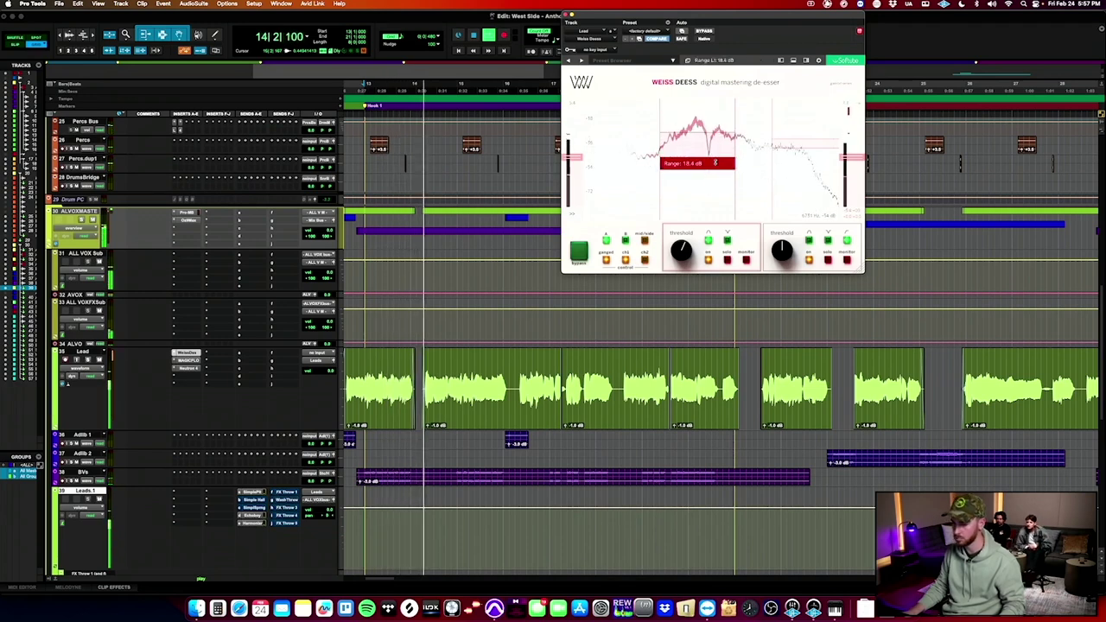
click(192, 354)
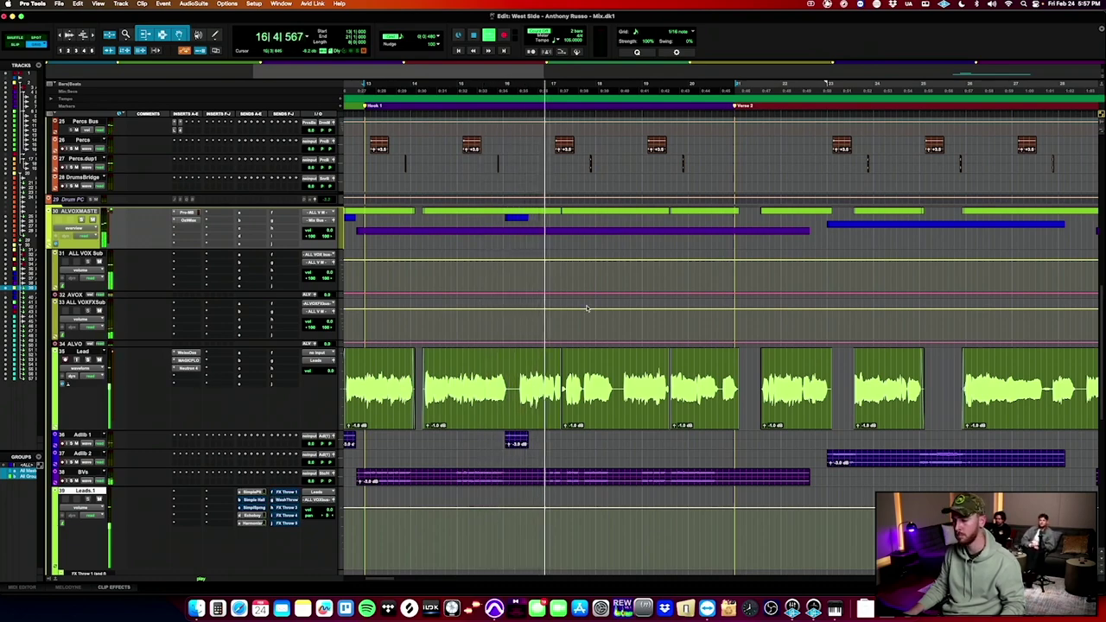
Lower the Leads.1 track's volume by about 1 dB.
scroll(587, 308, up, 1)
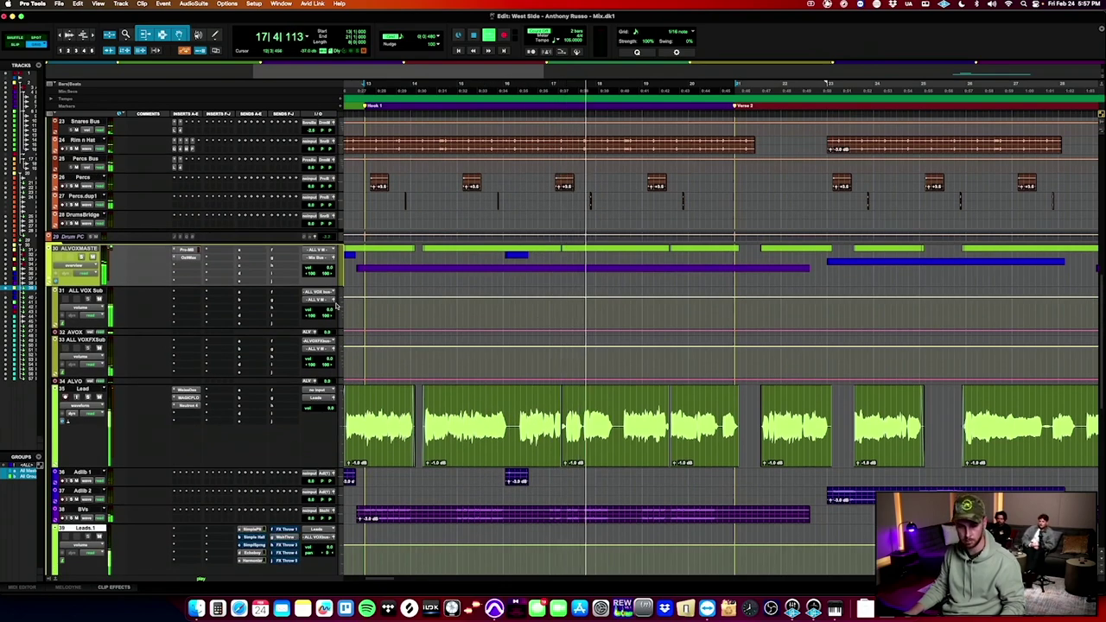
scroll(359, 320, down, 3)
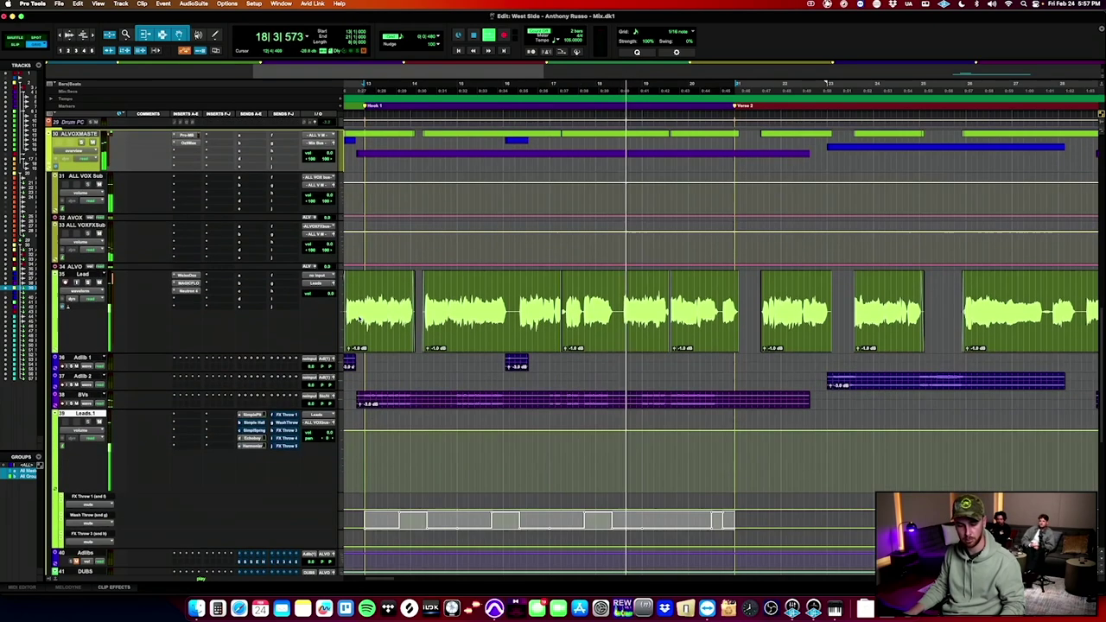
drag(330, 433, 330, 435)
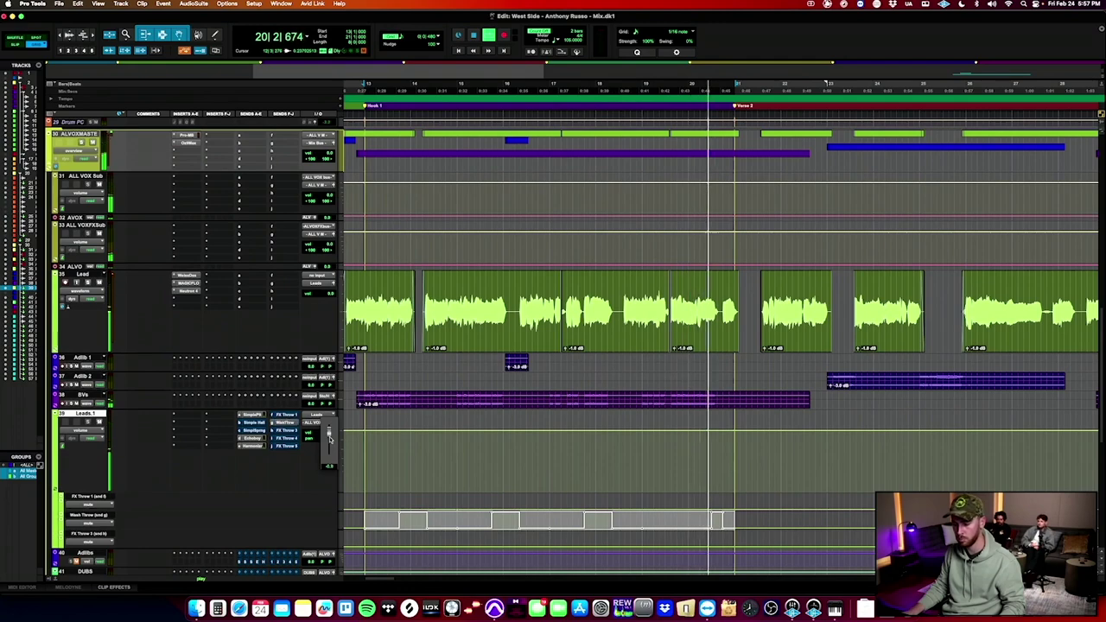
drag(329, 441, 329, 442)
scroll(641, 432, down, 1)
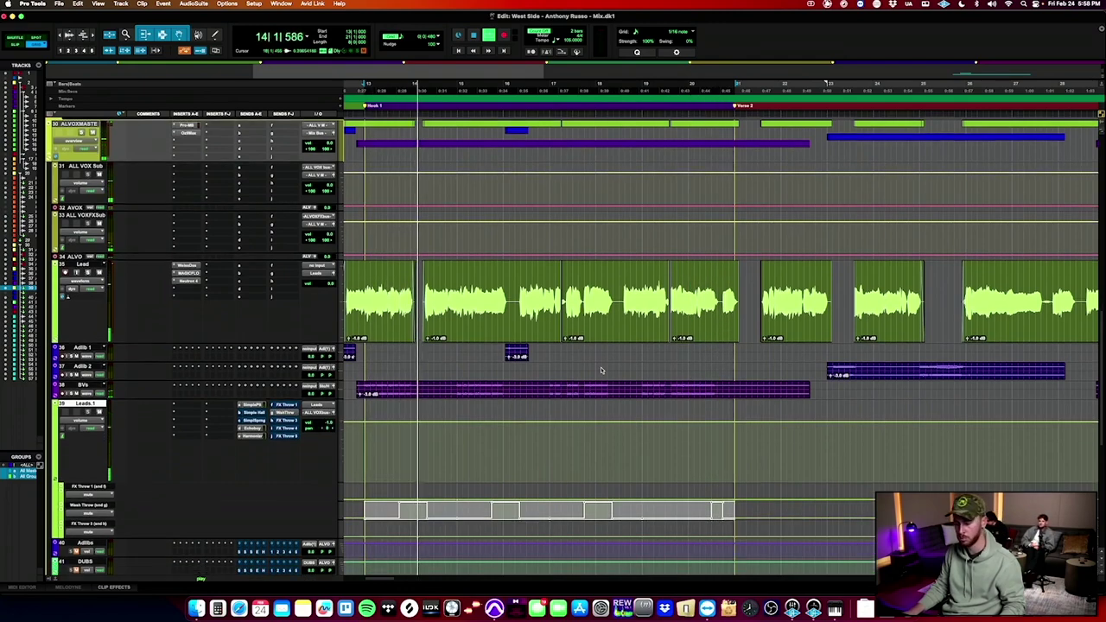
Inspect the Low End Bus's Neutron equalizer and the modules available to add to it.
key(r)
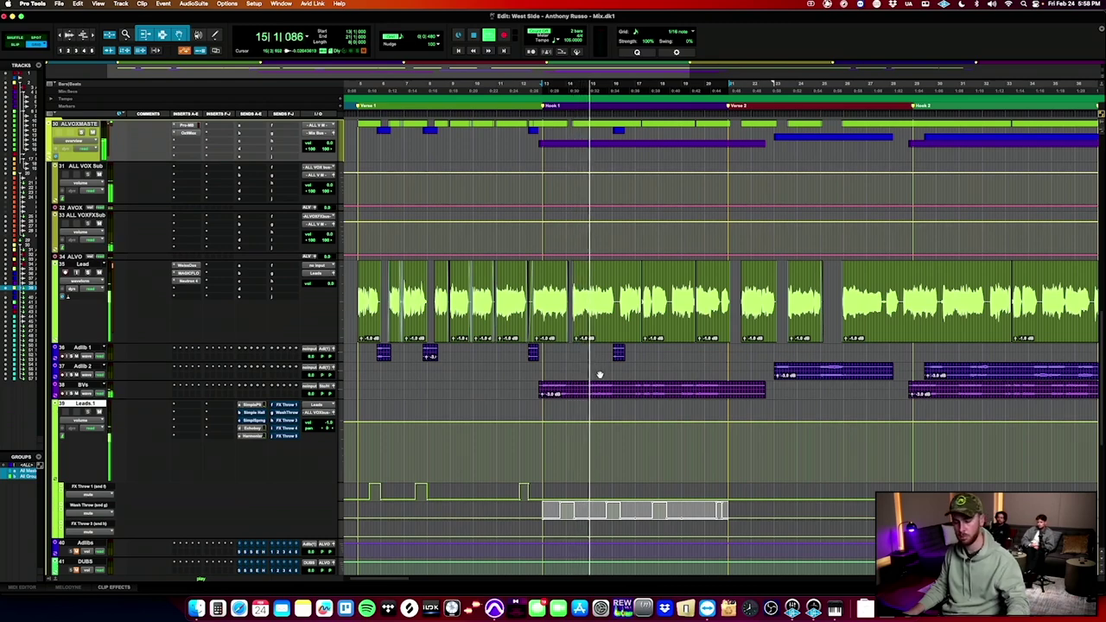
scroll(536, 389, right, 4)
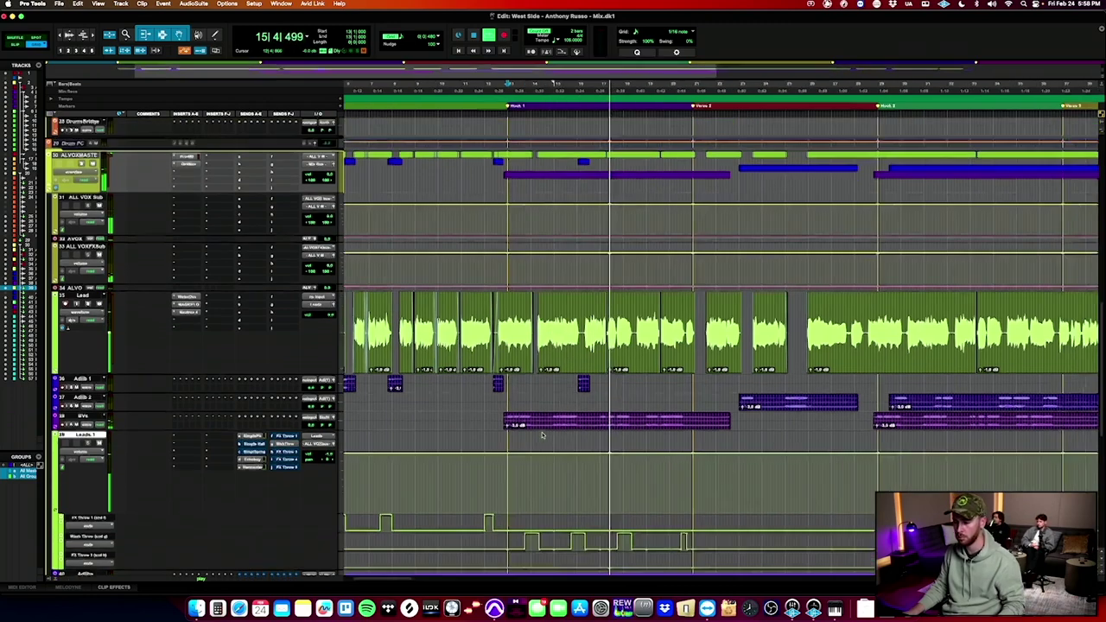
scroll(497, 225, up, 4)
scroll(484, 158, up, 8)
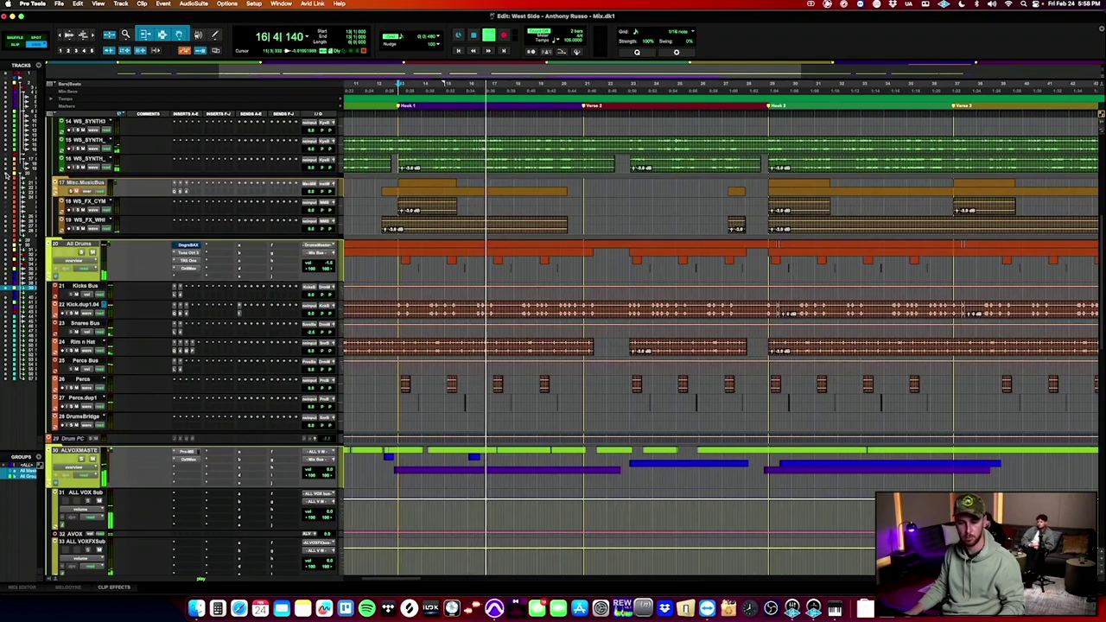
scroll(134, 167, up, 3)
scroll(134, 167, up, 8)
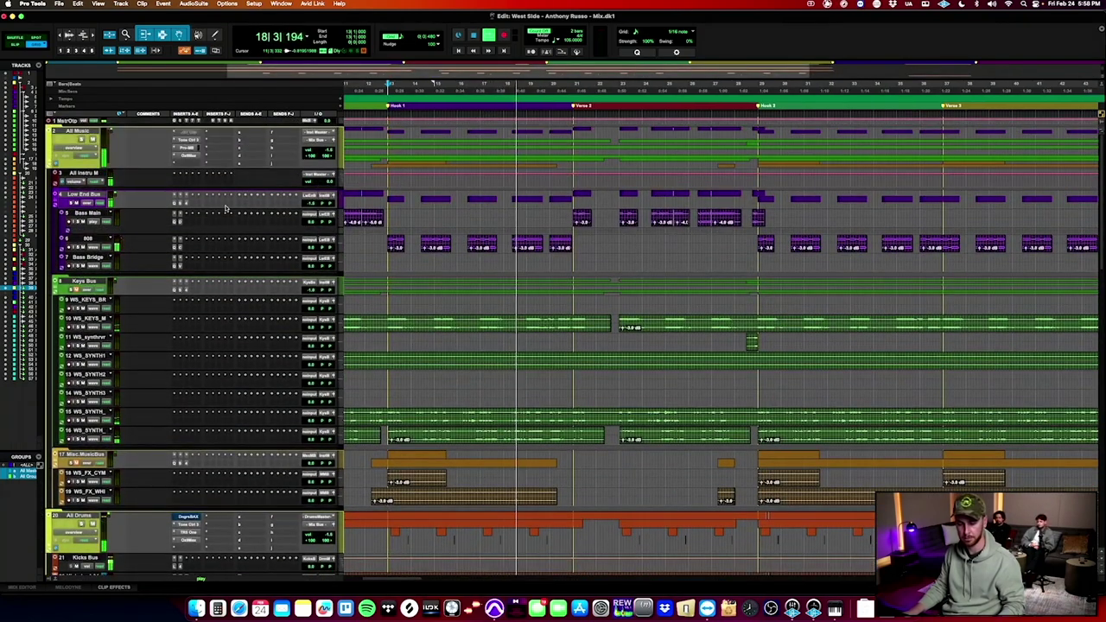
click(185, 202)
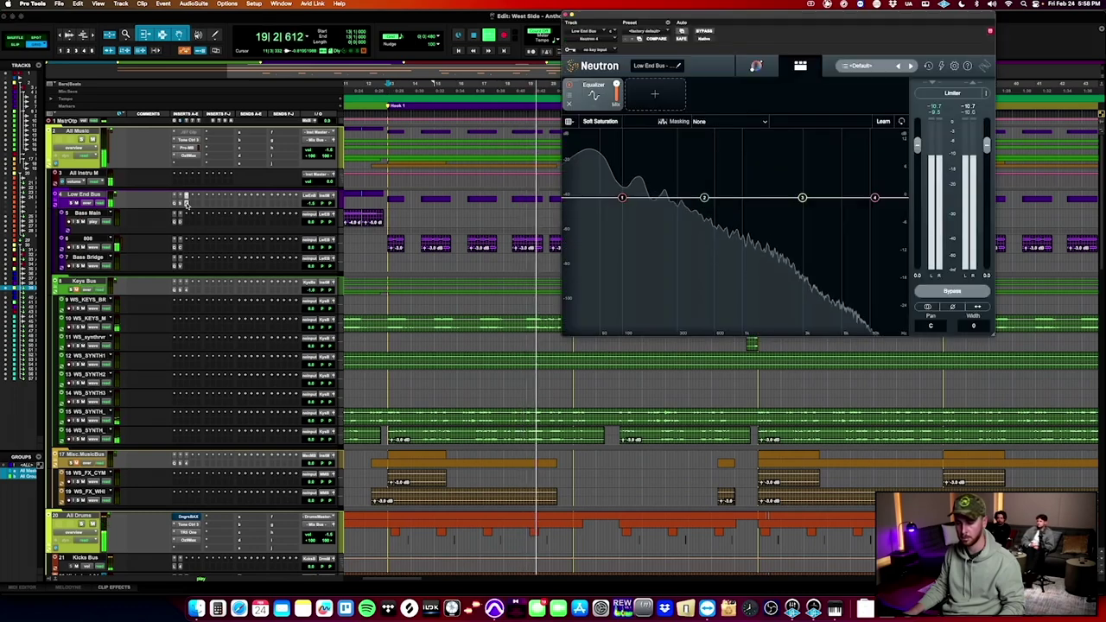
click(186, 202)
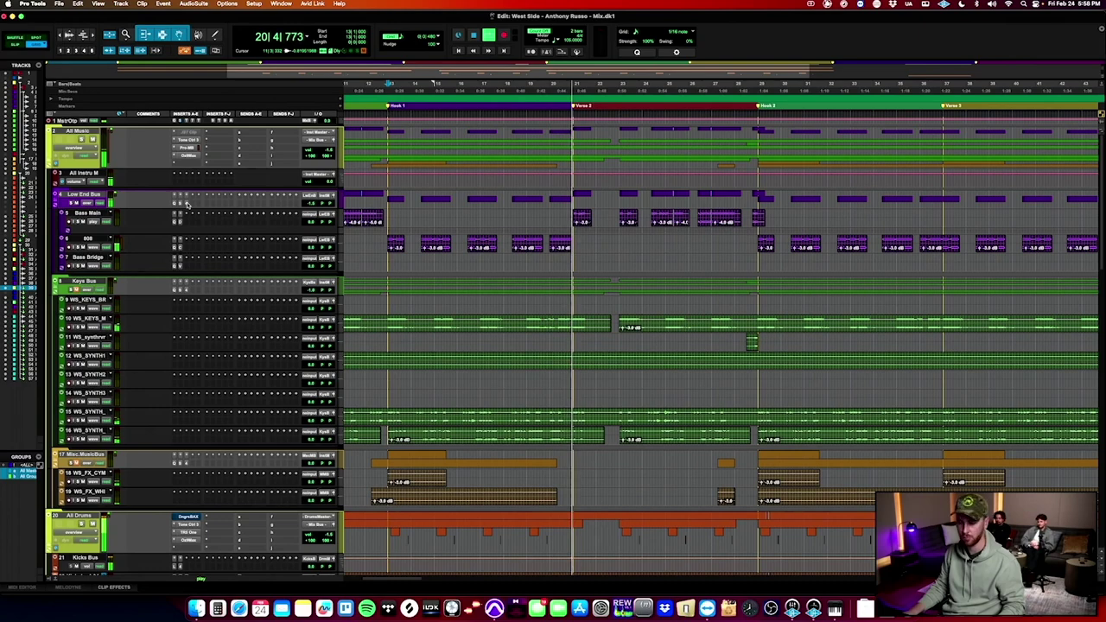
click(186, 202)
click(654, 93)
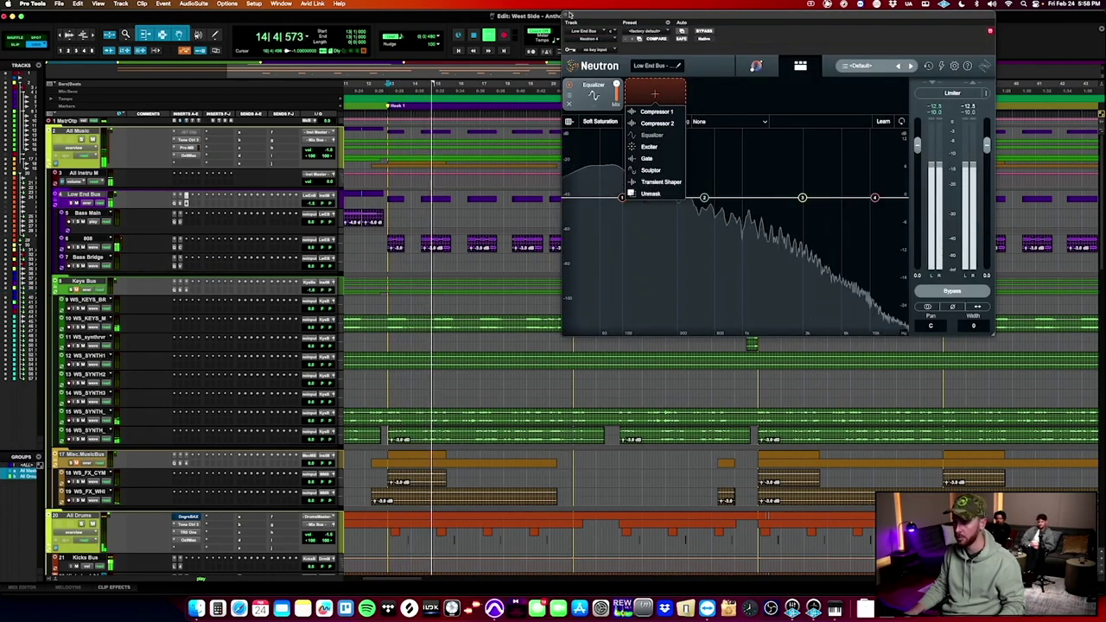
click(569, 15)
Select the 808 track's clips from the start of Hook 1 onward.
click(385, 242)
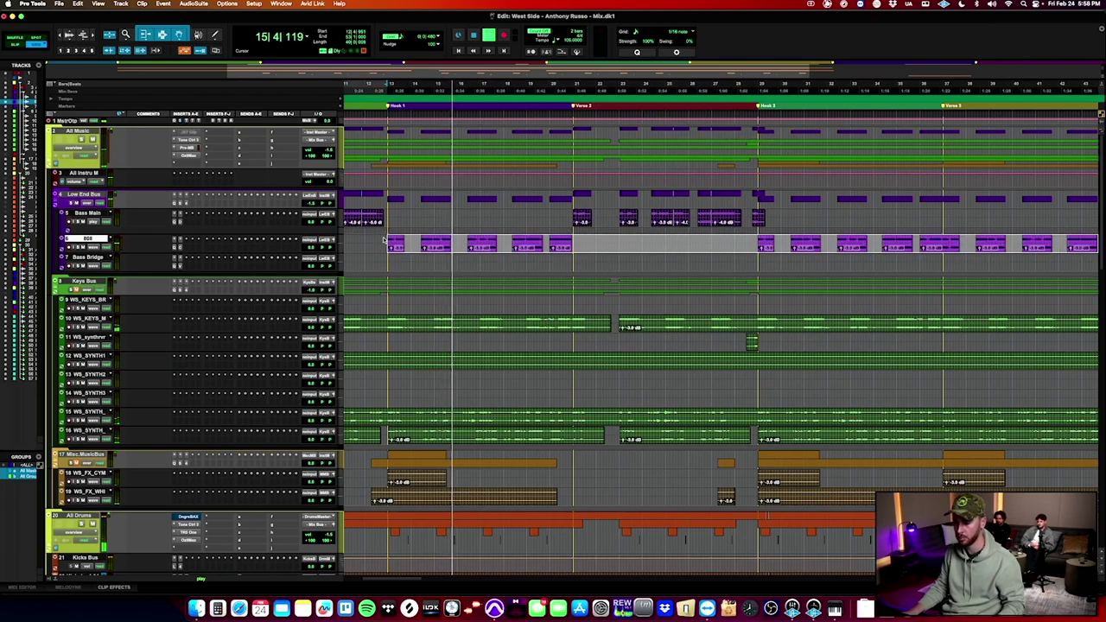
scroll(93, 358, down, 10)
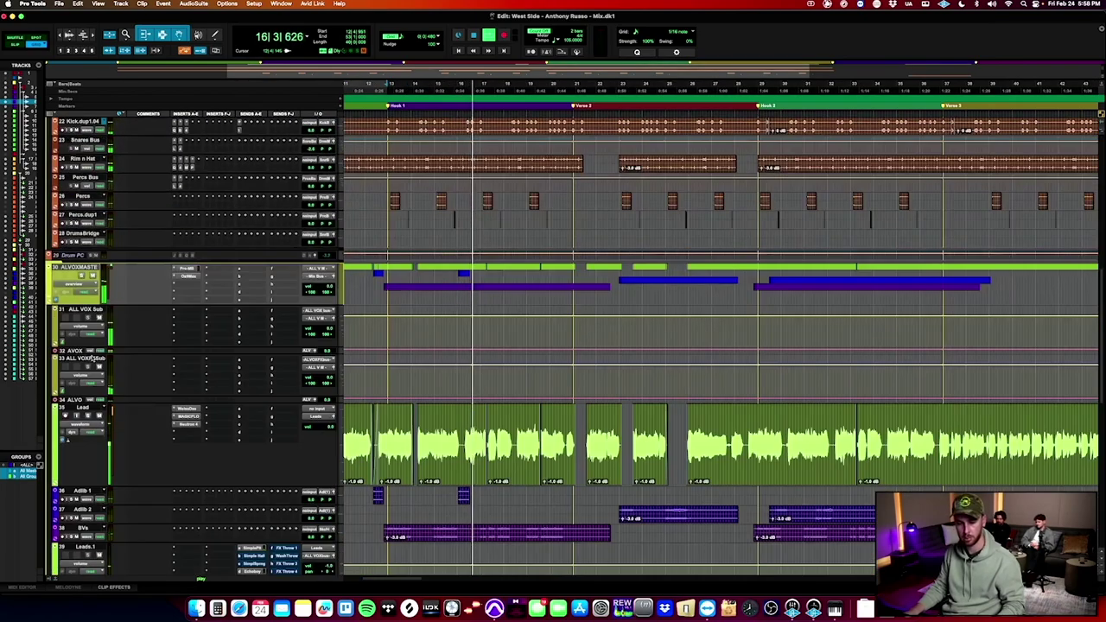
scroll(93, 358, up, 8)
scroll(121, 185, up, 1)
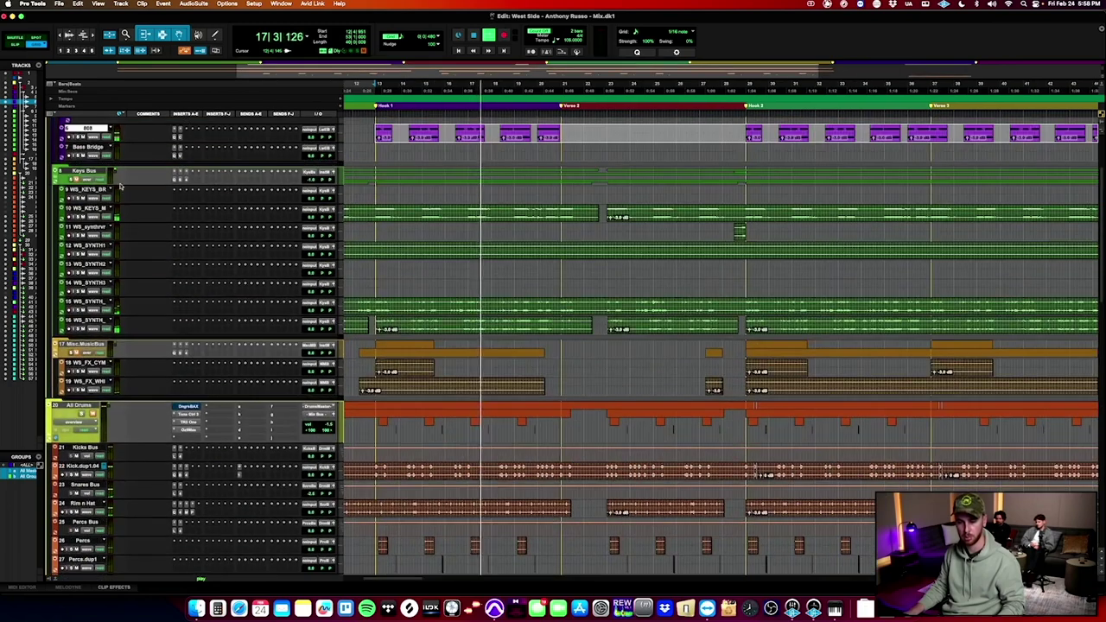
Try a bell boost of about 4 dB around 4580 Hz in the 808 track's Pro-Q 3.
scroll(121, 185, up, 3)
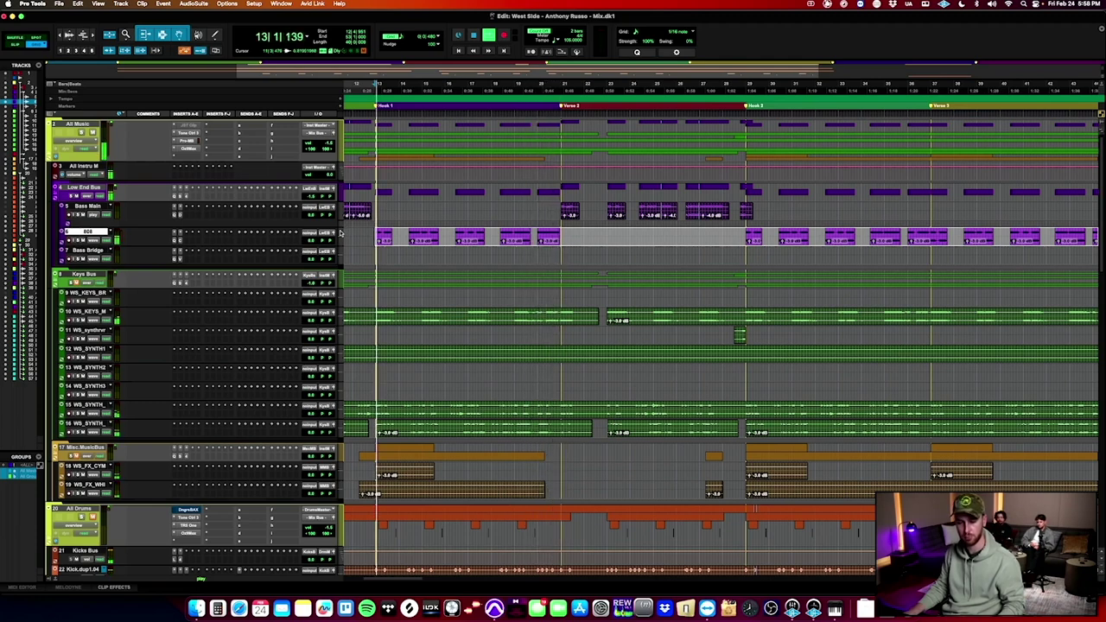
click(177, 236)
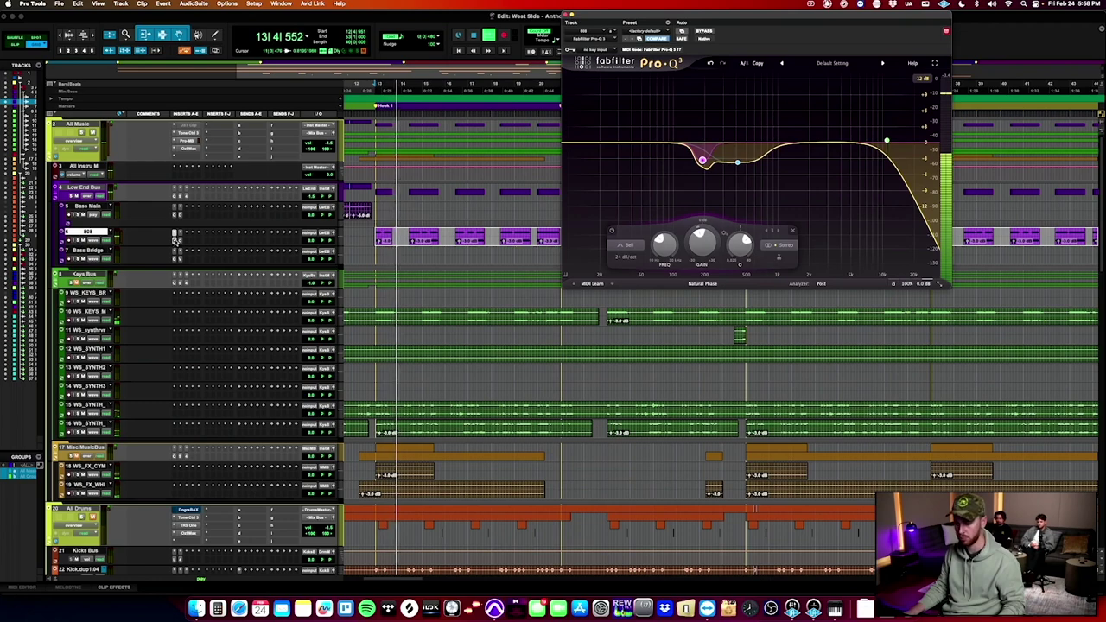
drag(838, 143, 848, 101)
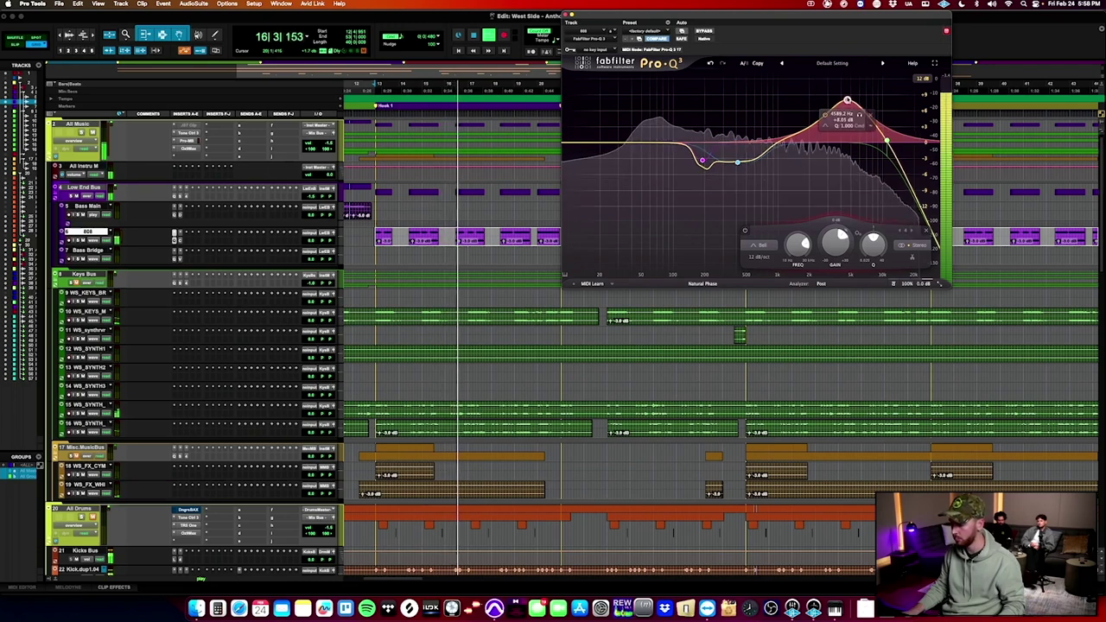
scroll(848, 101, up, 1)
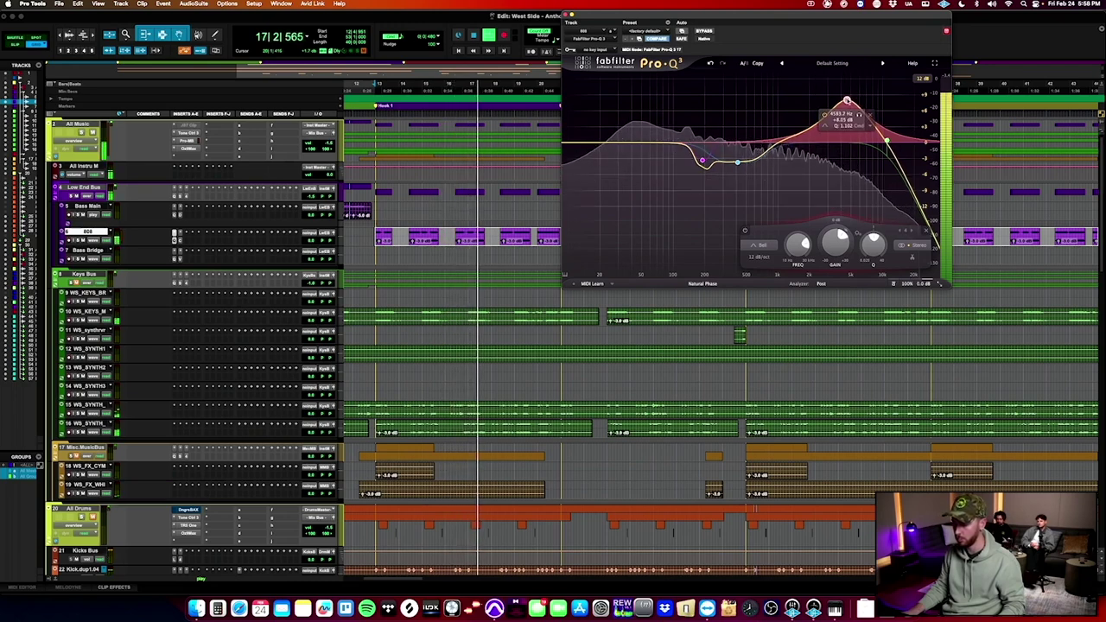
click(869, 116)
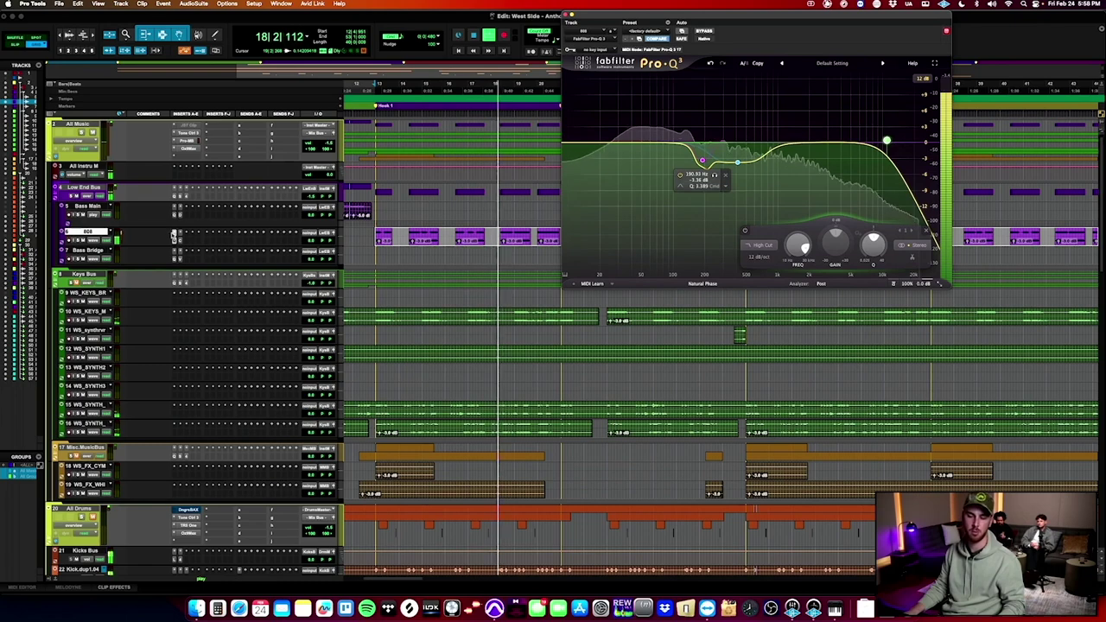
click(566, 15)
Select every clip on the Keys Bus's keys and synth tracks and lower their clip gain to -4.0 dB.
scroll(573, 283, down, 3)
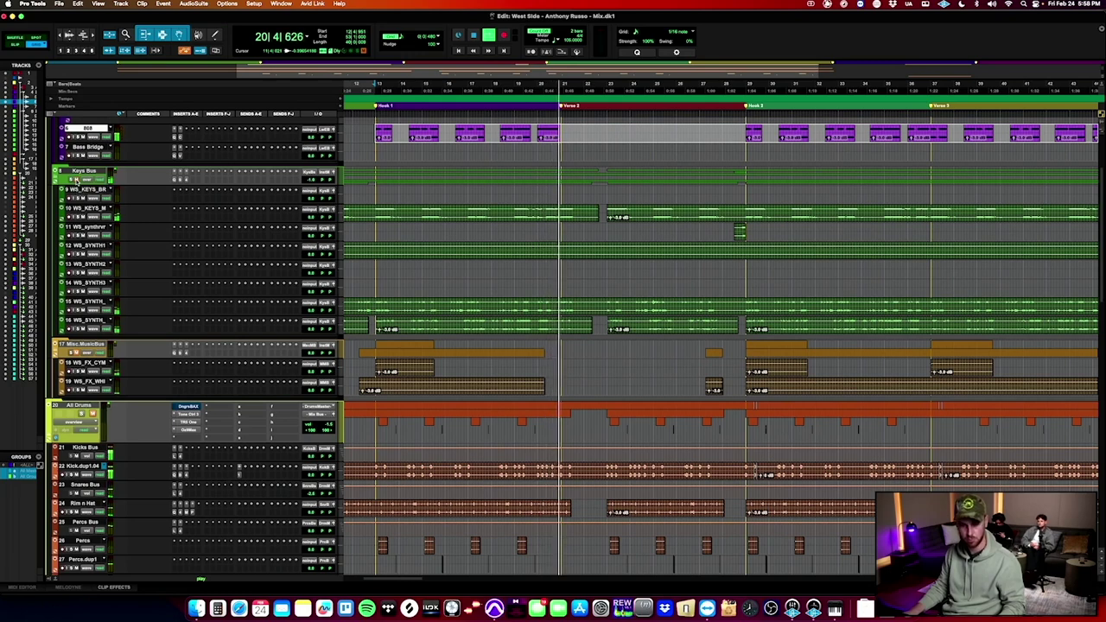
key(r)
key(r)
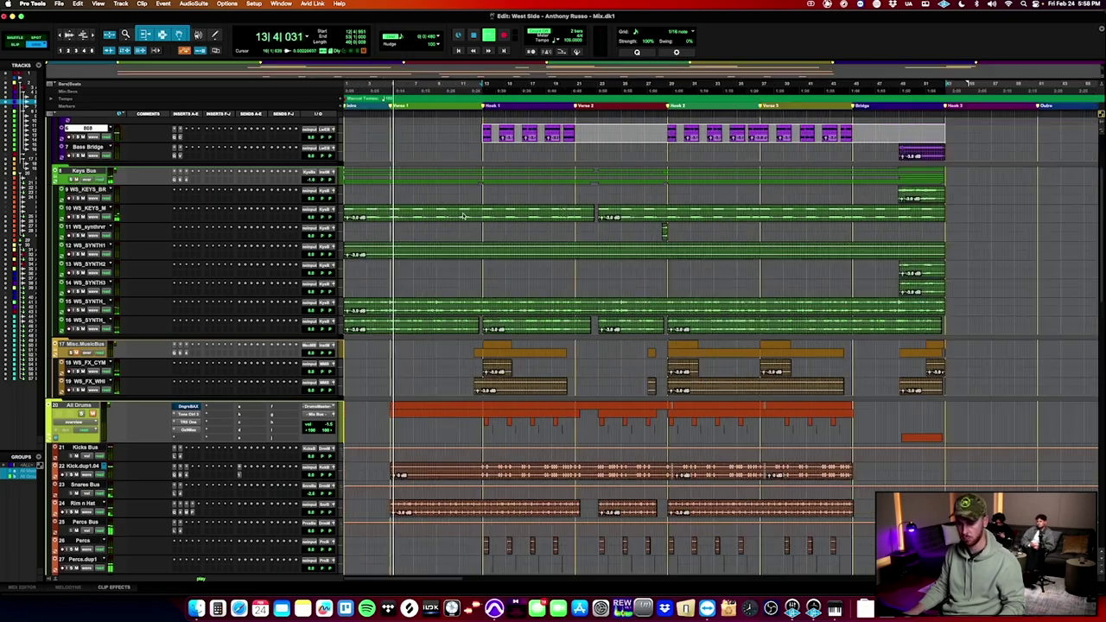
drag(693, 194, 334, 332)
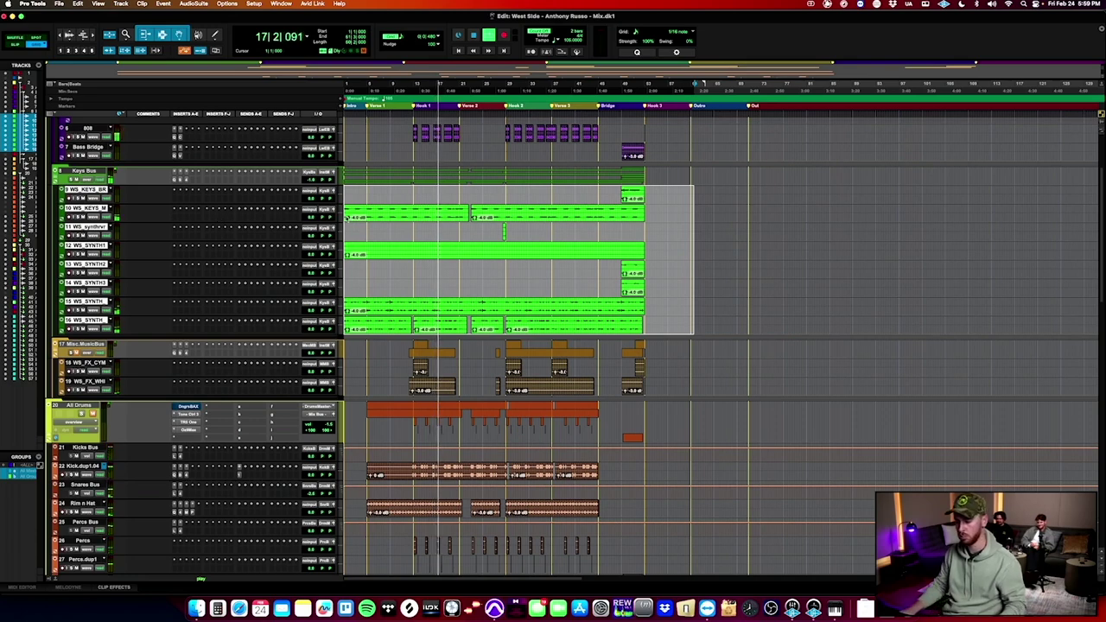
Add a second Weiss Deess to the Lead track after the Neutron.
scroll(494, 386, down, 10)
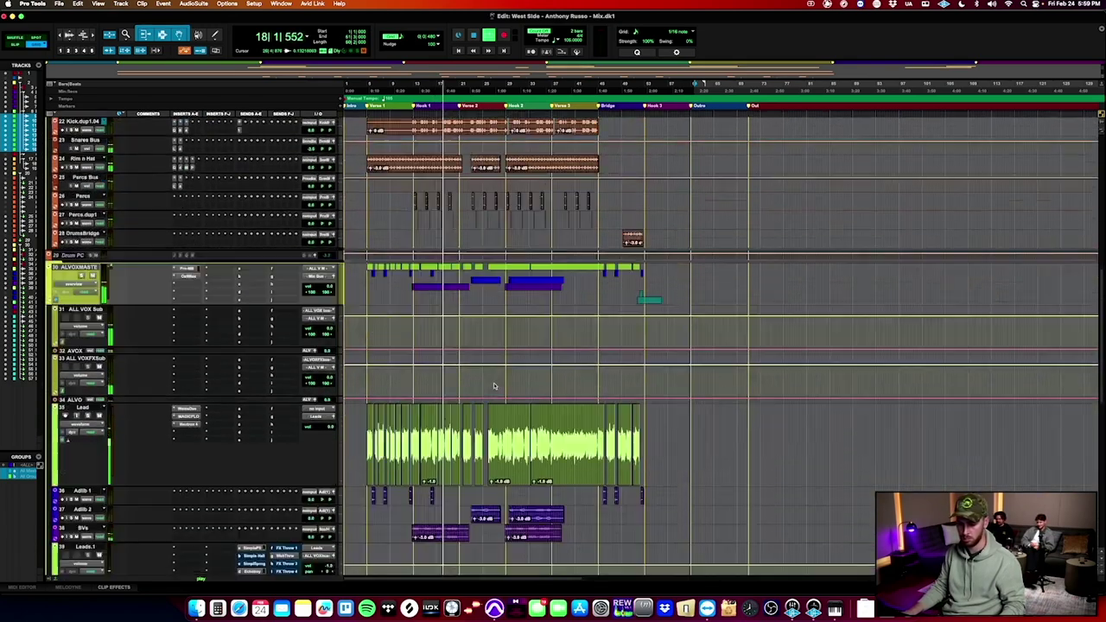
scroll(495, 387, down, 2)
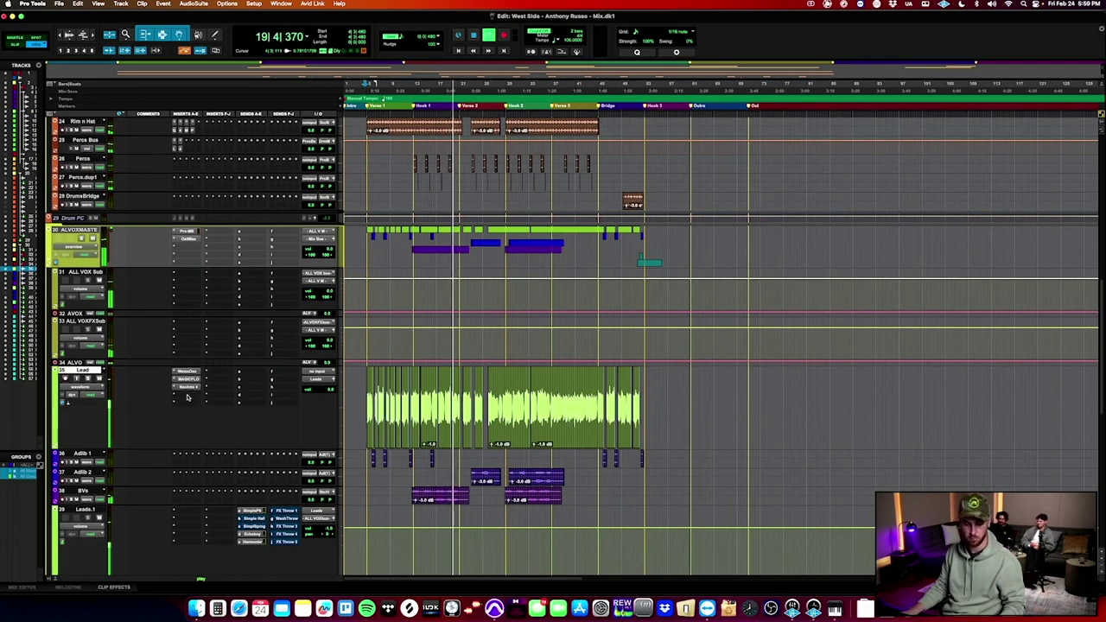
click(186, 397)
text(weiss)
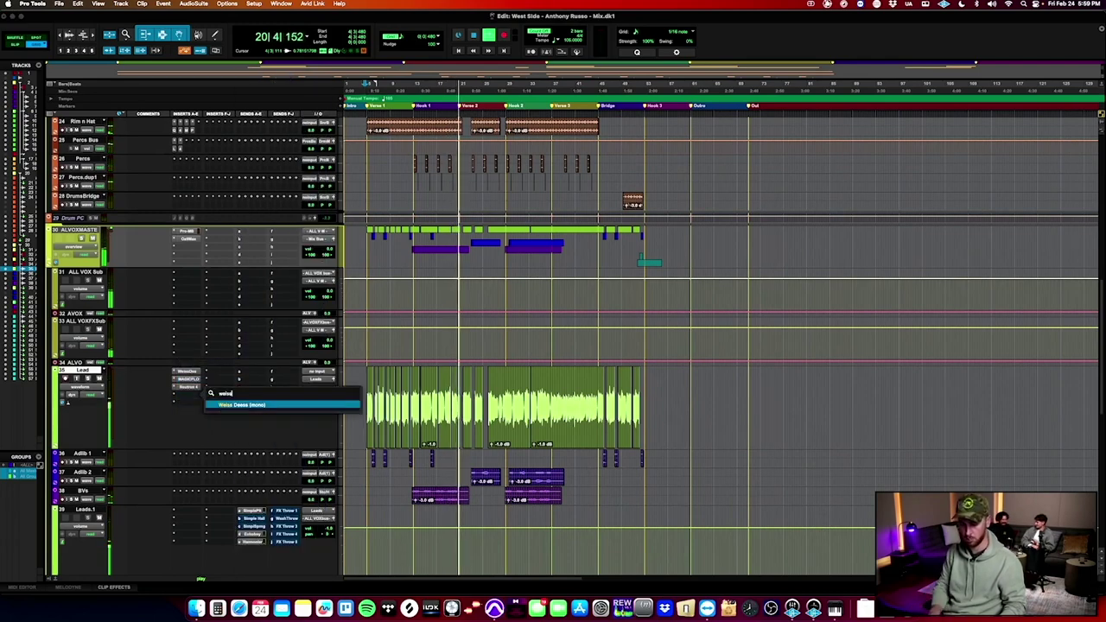
key(Return)
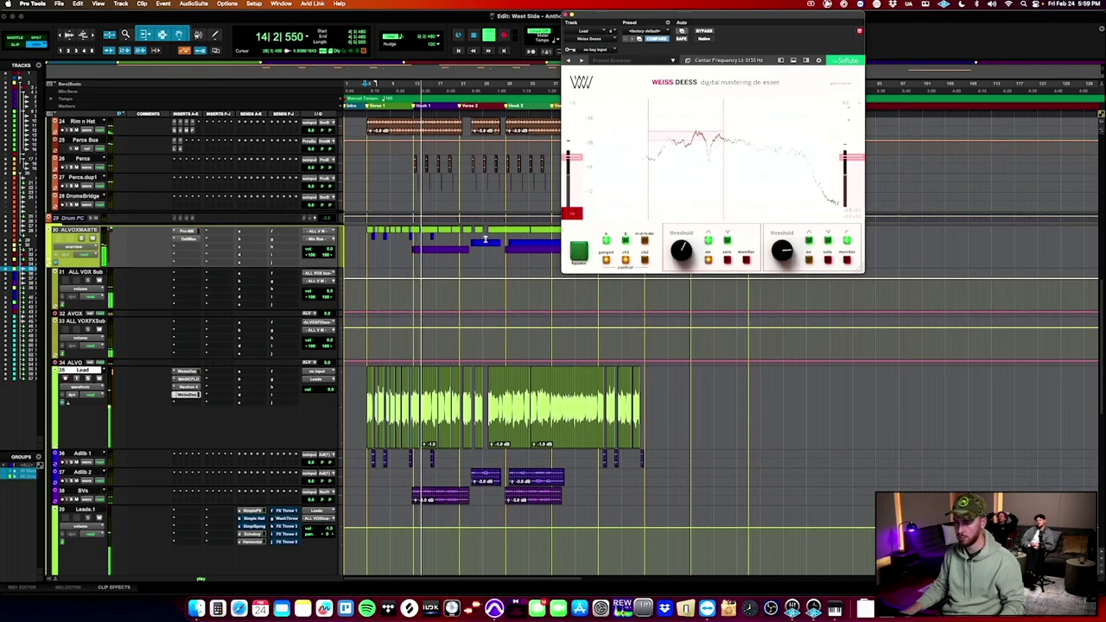
click(197, 396)
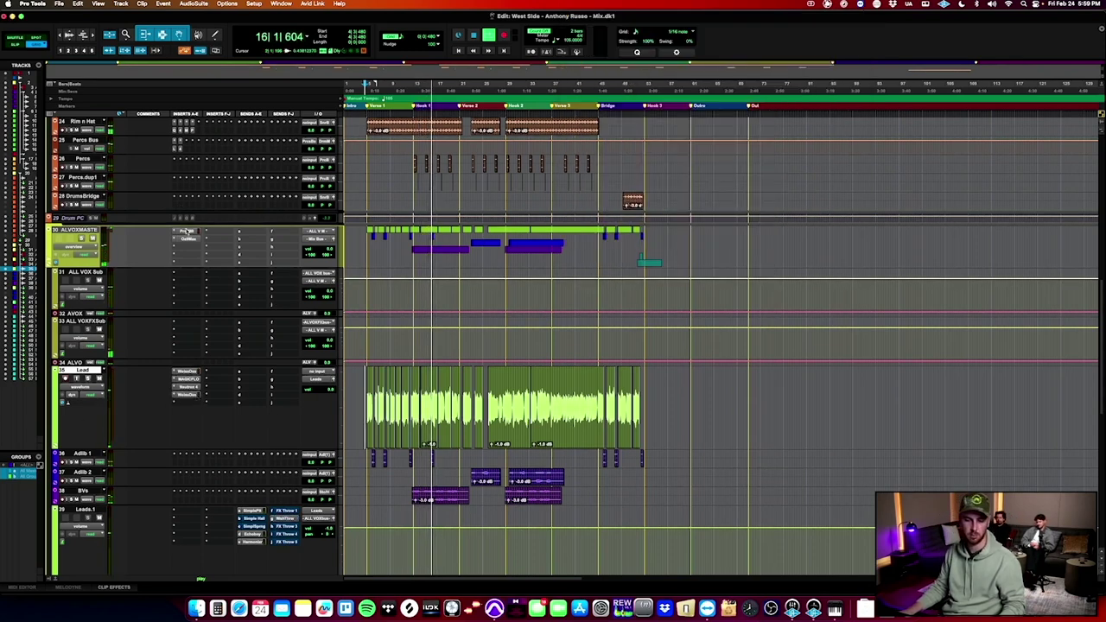
Check the Pro-MB multiband compression on the ALL VOX MASTER track and on the All Music bus.
click(187, 231)
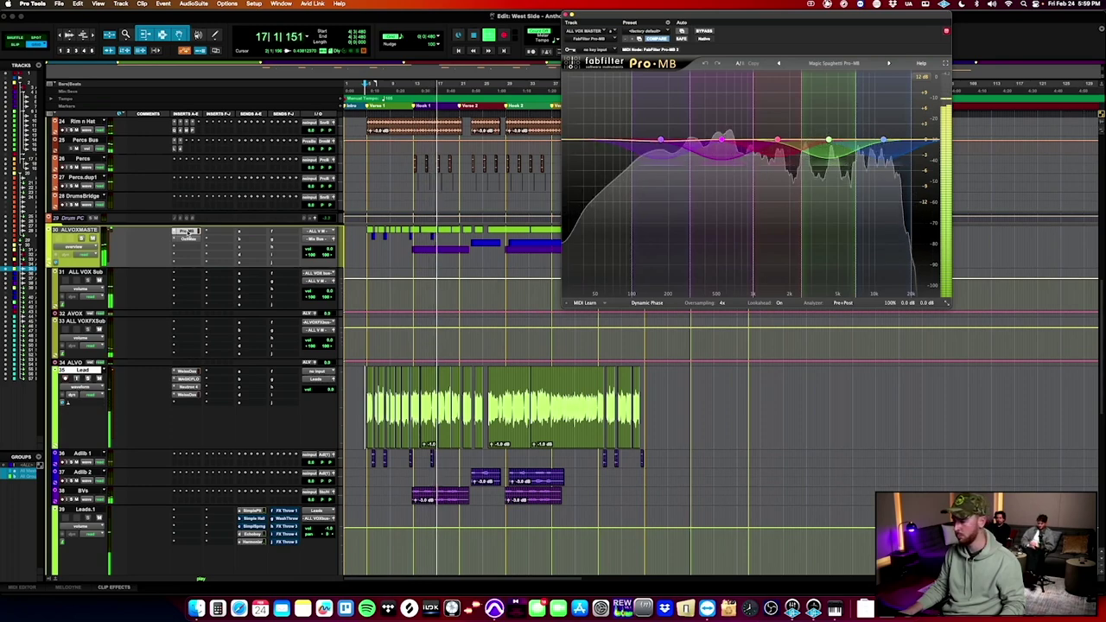
click(187, 232)
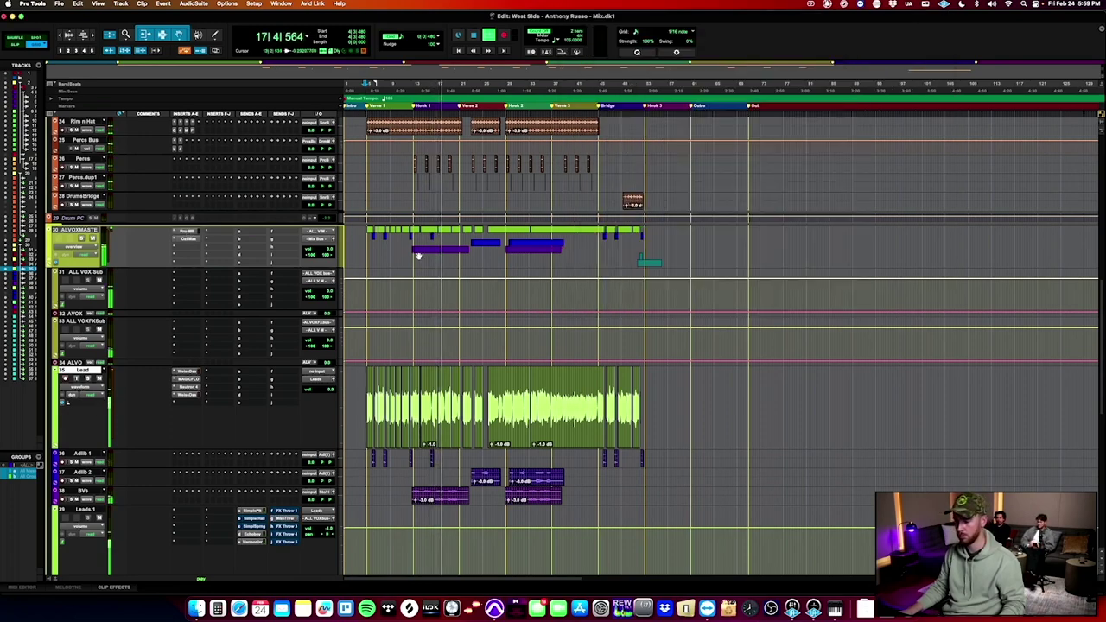
scroll(418, 256, up, 8)
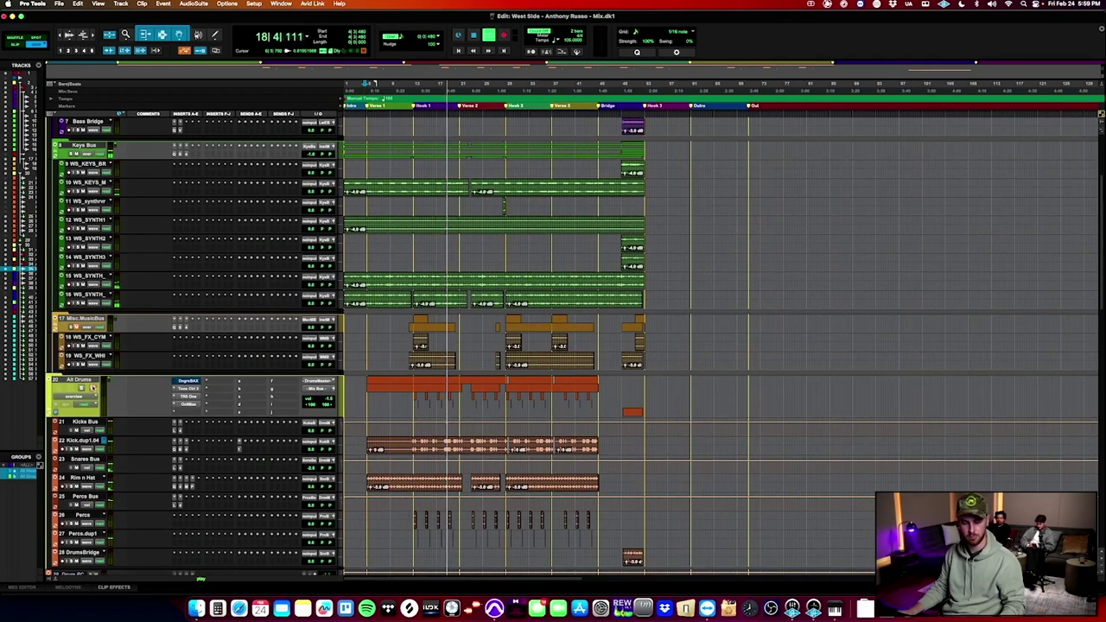
scroll(705, 179, up, 5)
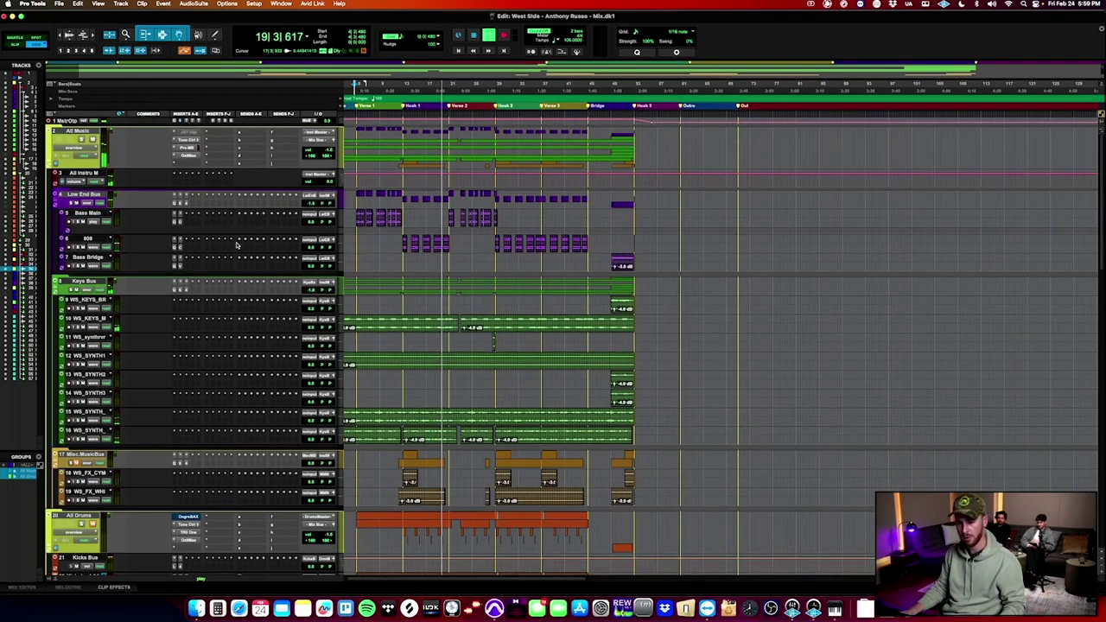
click(187, 148)
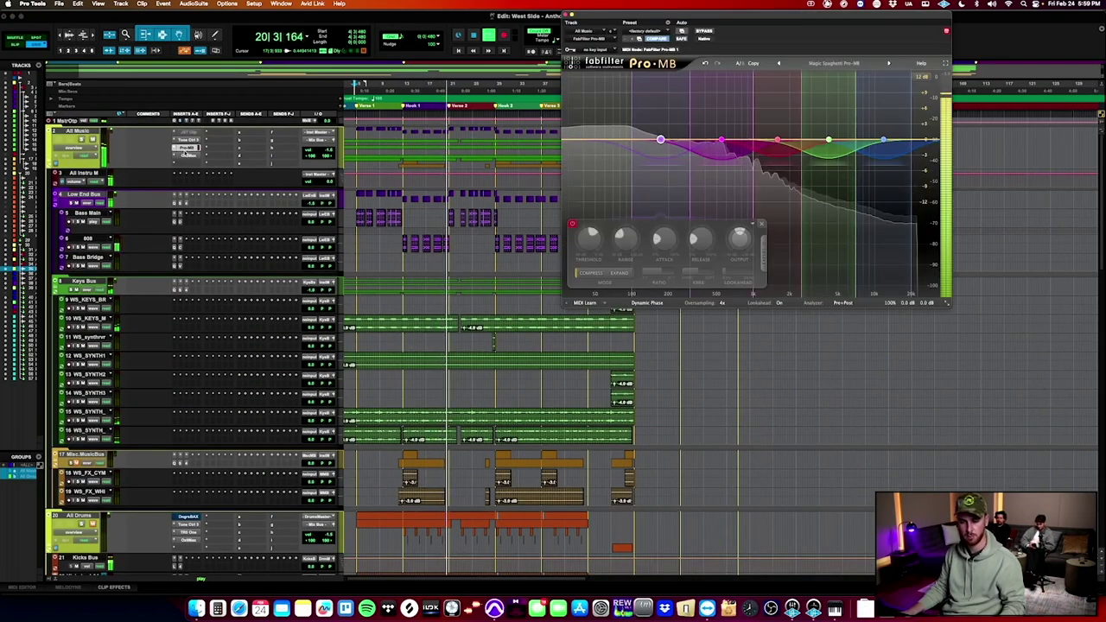
click(198, 149)
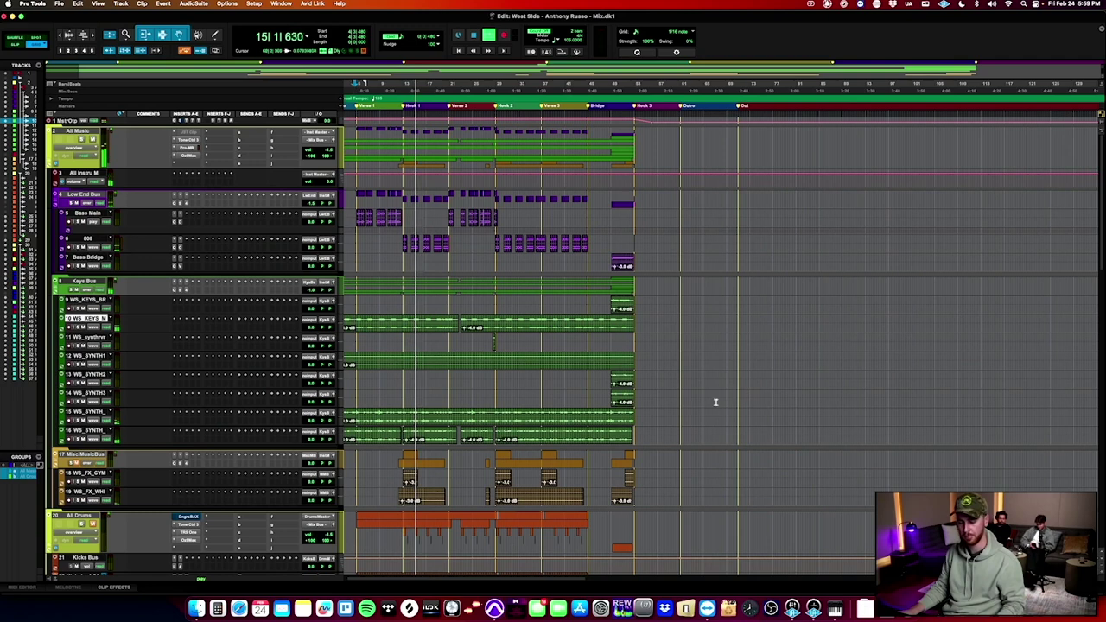
Lower the clip gain of all clips on the WS_SYNTH track 16 to -5.5 dB.
key(super+a)
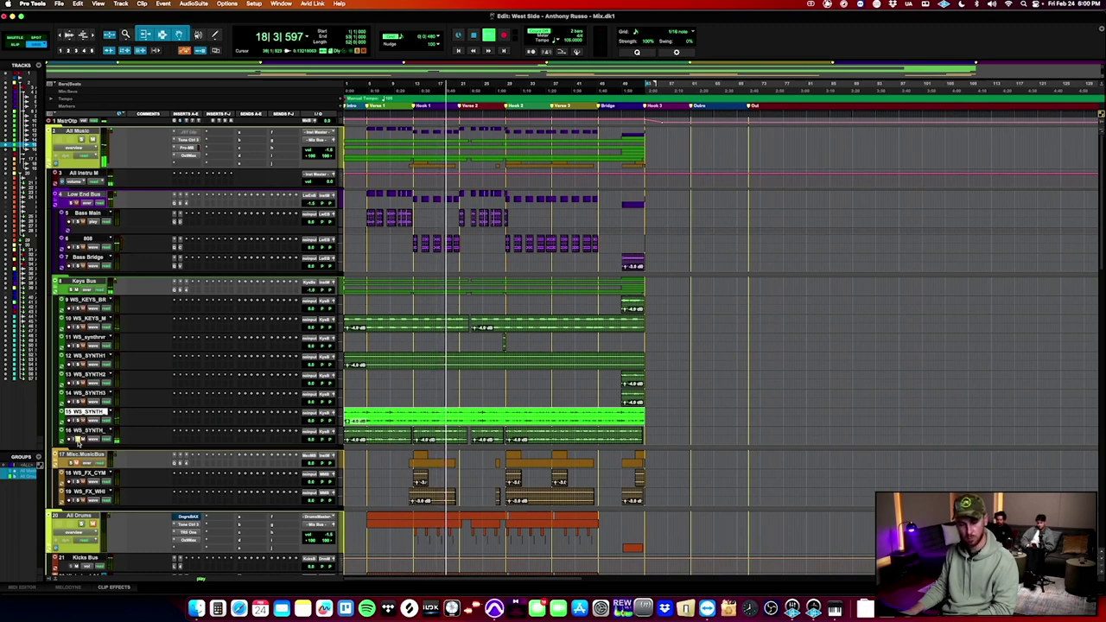
triple_click(665, 433)
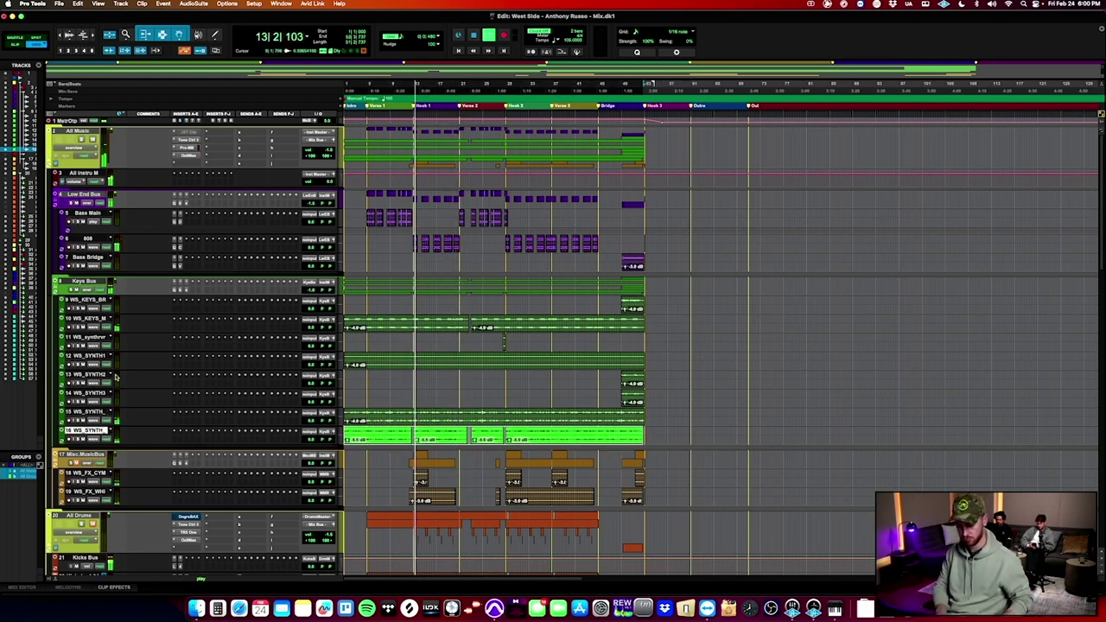
Create a stereo aux input track below the synth tracks and name it Synth Room.
key(super+shift+n)
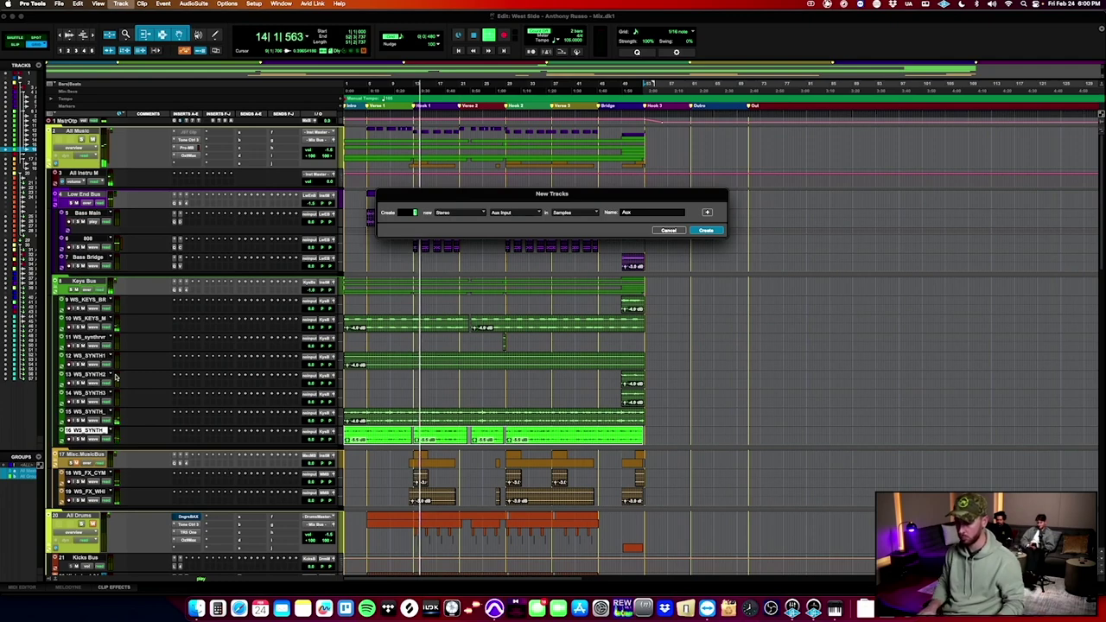
key(Return)
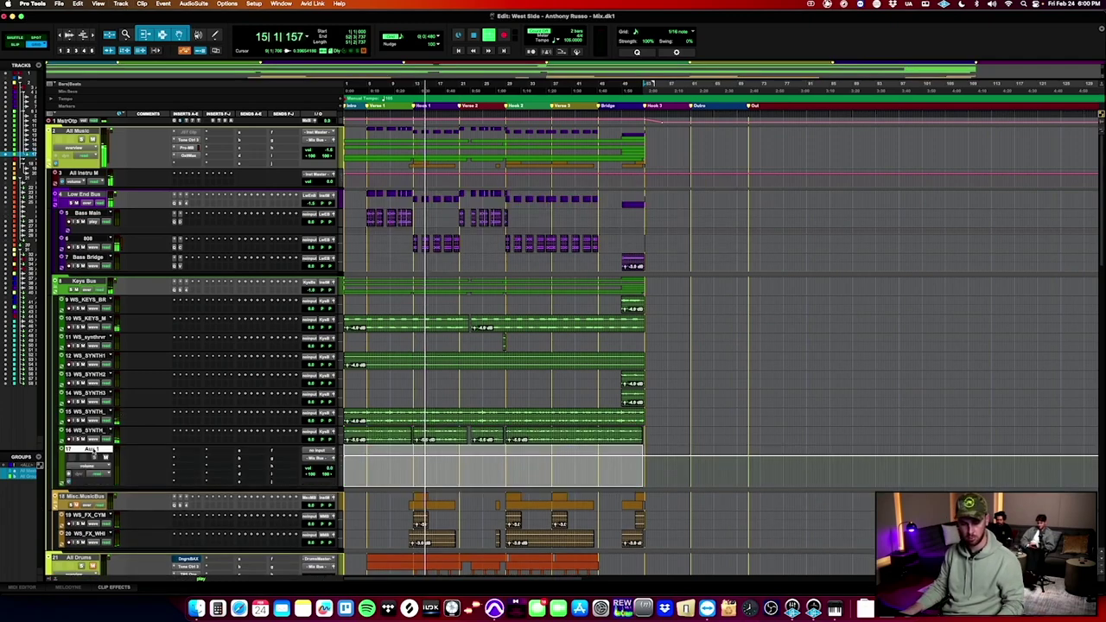
double_click(93, 451)
text(D)
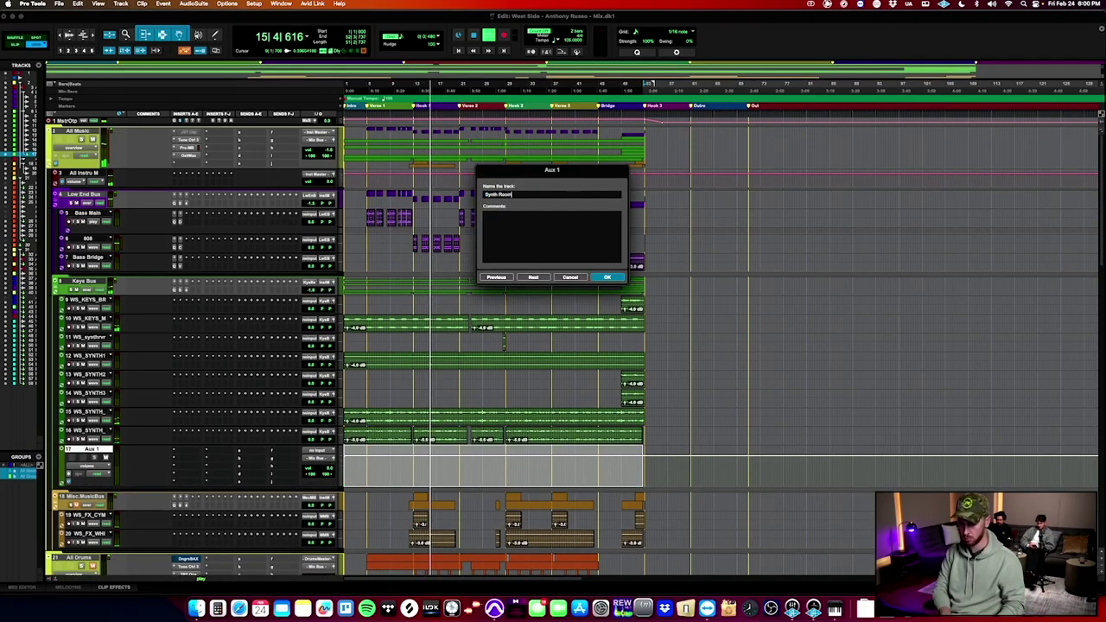
key(Return)
Set the Synth Room track's input to Bus 9-10 and its output to Keys Bus.
click(325, 456)
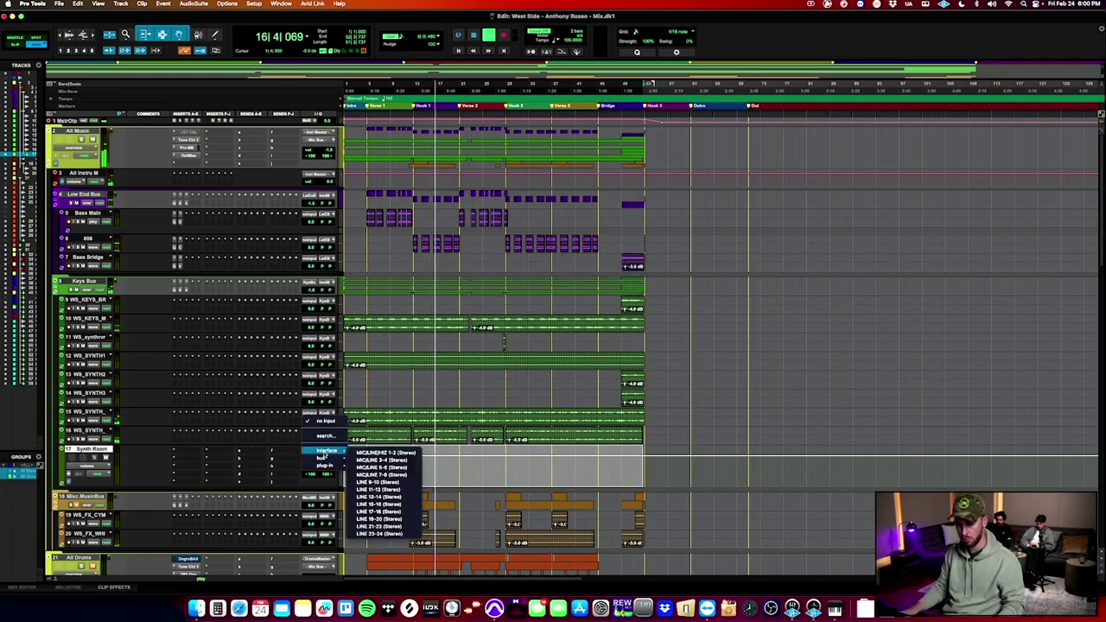
mouse_move(326, 458)
mouse_move(403, 461)
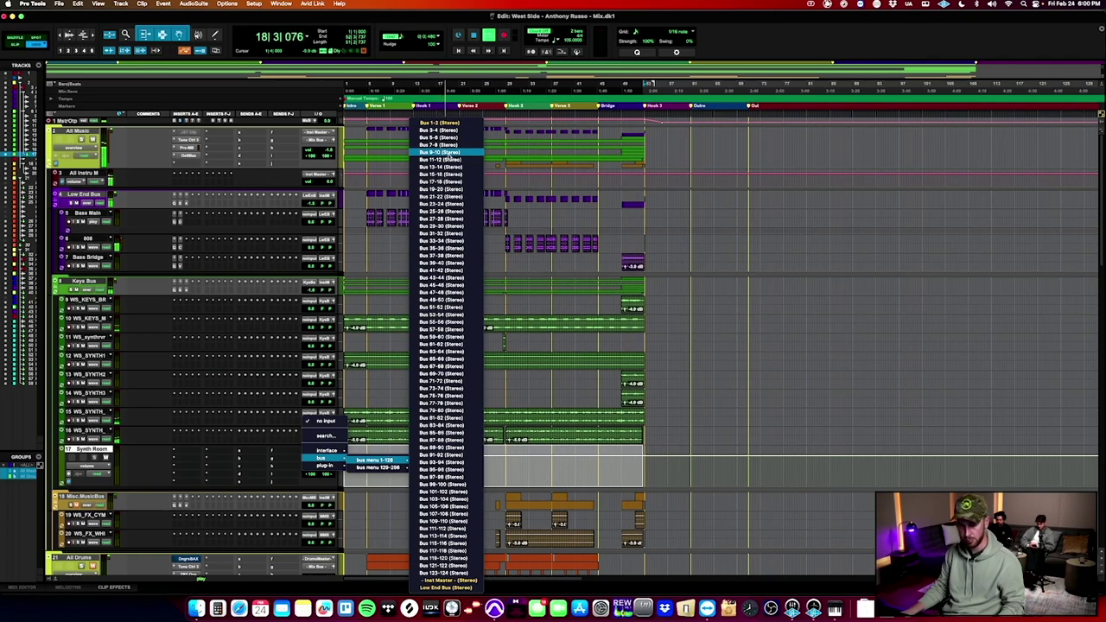
click(563, 270)
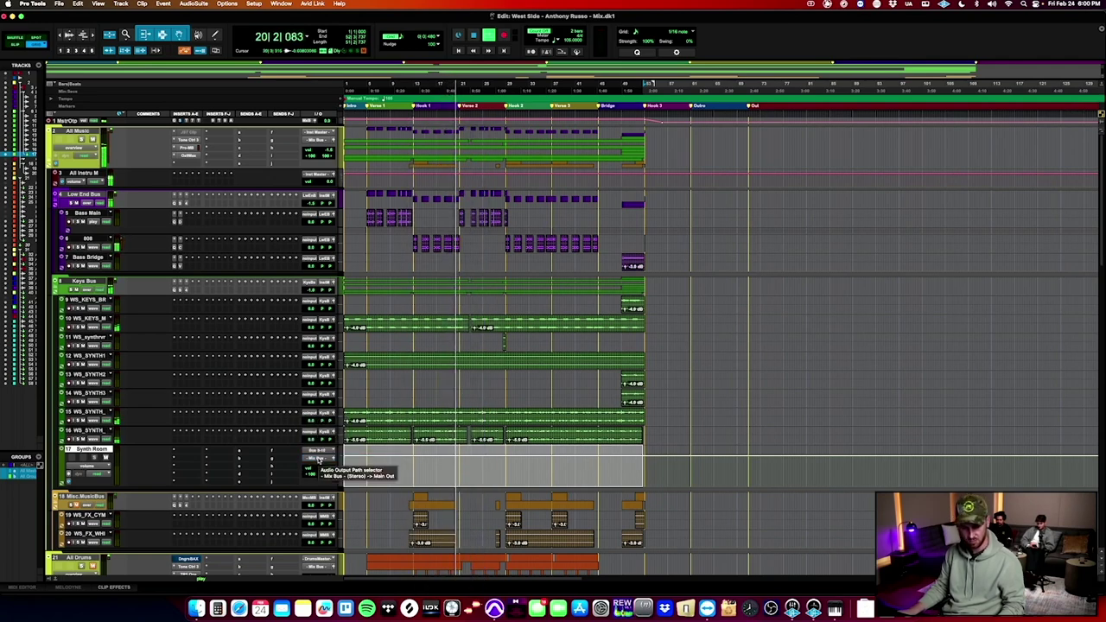
click(318, 462)
mouse_move(322, 468)
mouse_move(370, 477)
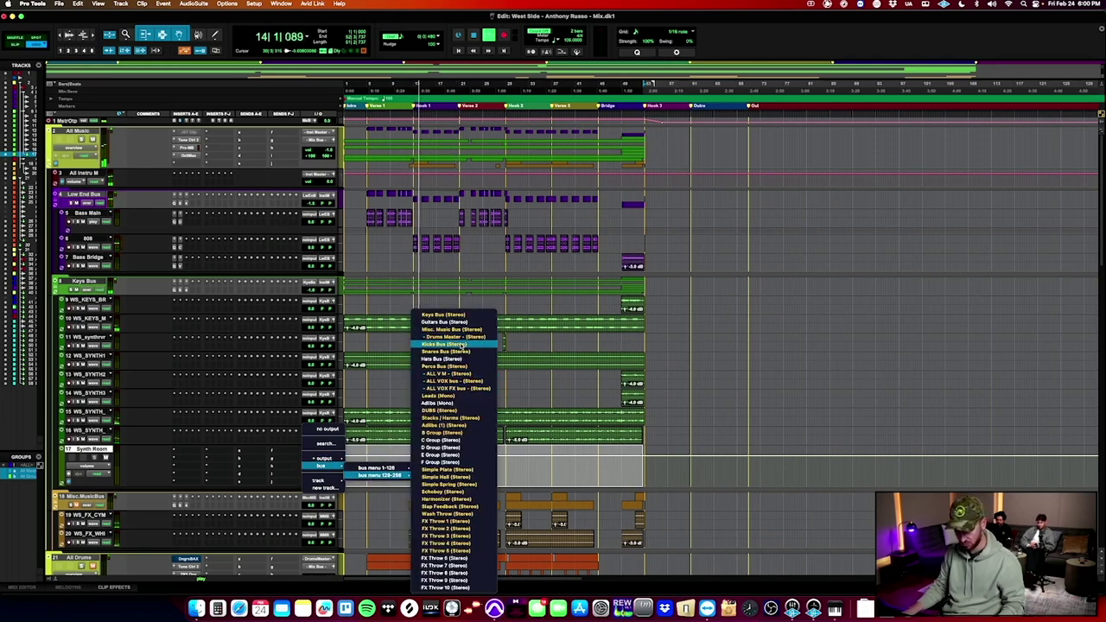
click(449, 316)
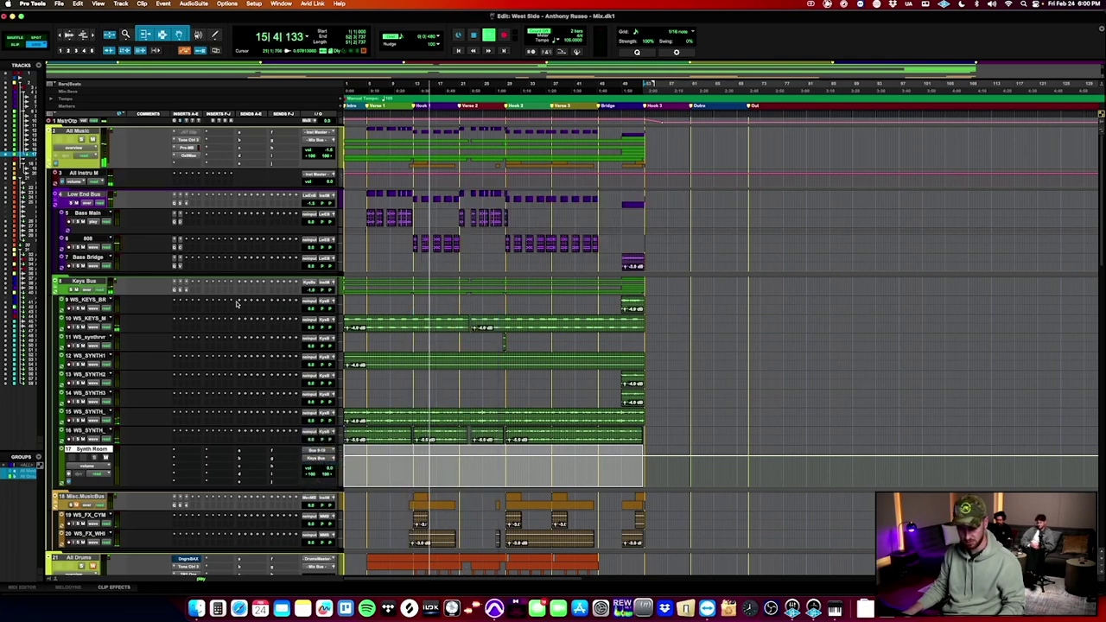
Add sends to Bus 9-10 on all keys and synth tracks, with the WS_KEYS_M send at -17.2 dB.
click(236, 302)
mouse_move(281, 308)
mouse_move(354, 318)
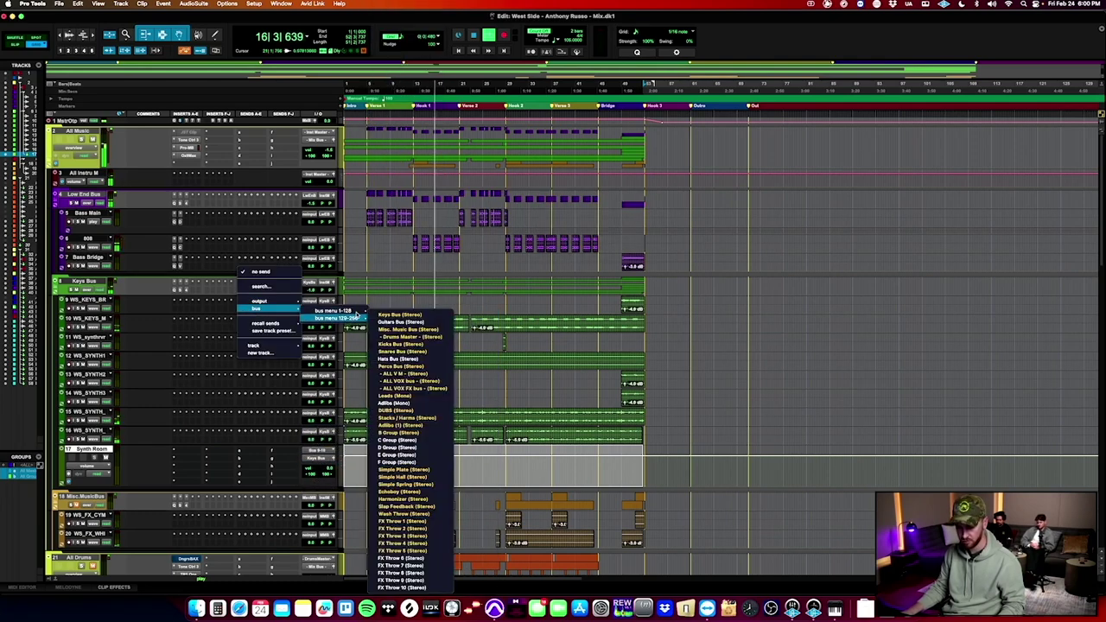
click(385, 94)
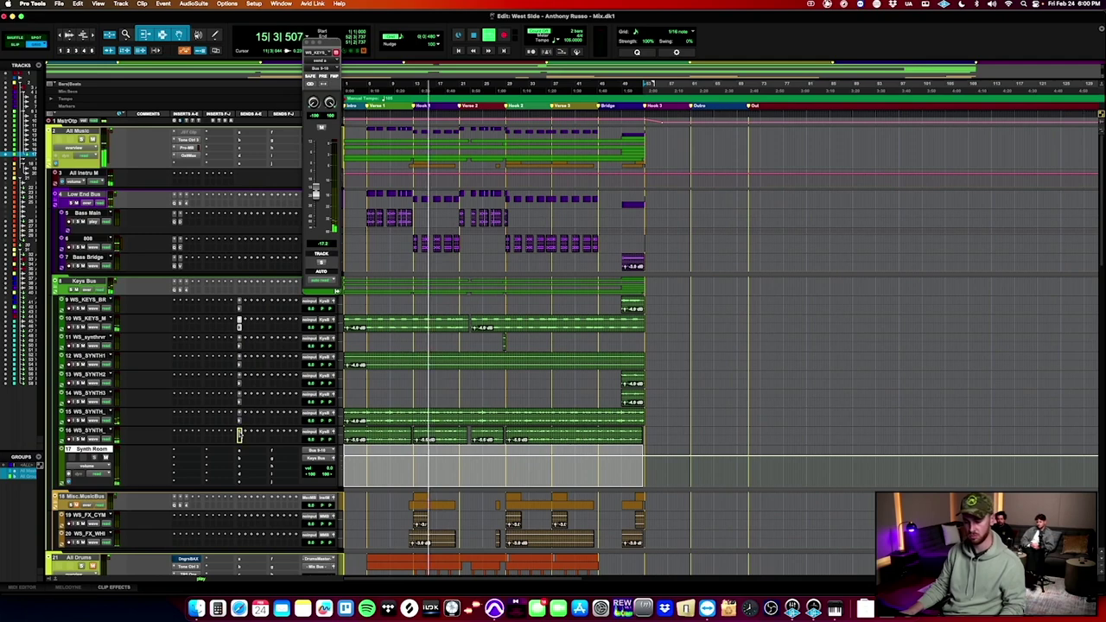
click(240, 441)
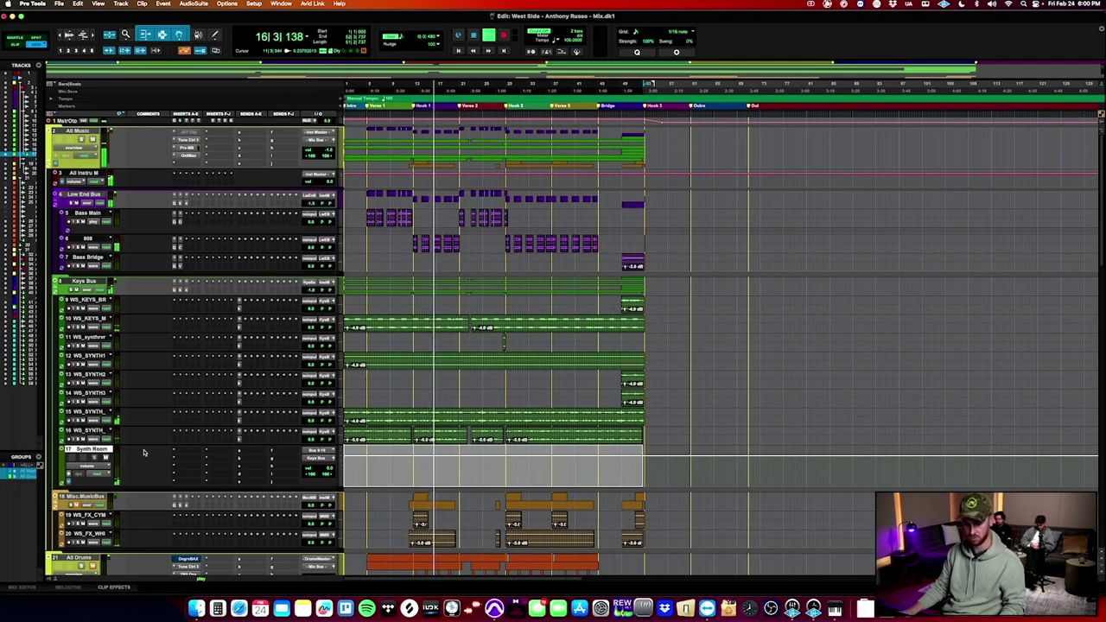
Insert a stereo ValhallaRoom reverb on the Synth Room track.
click(173, 451)
mouse_move(216, 452)
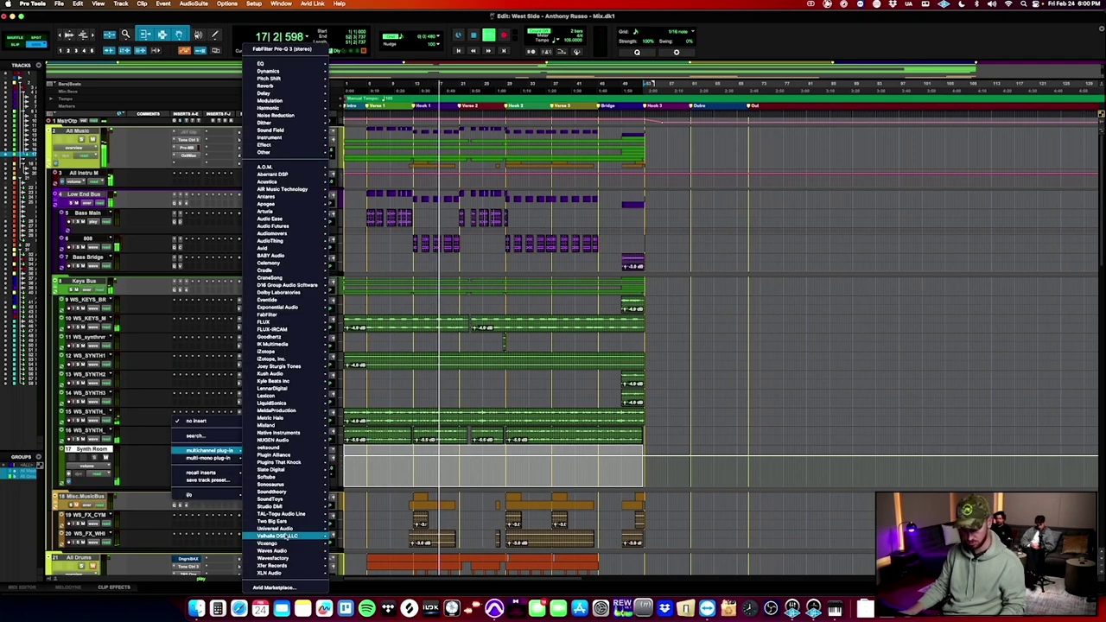
mouse_move(285, 537)
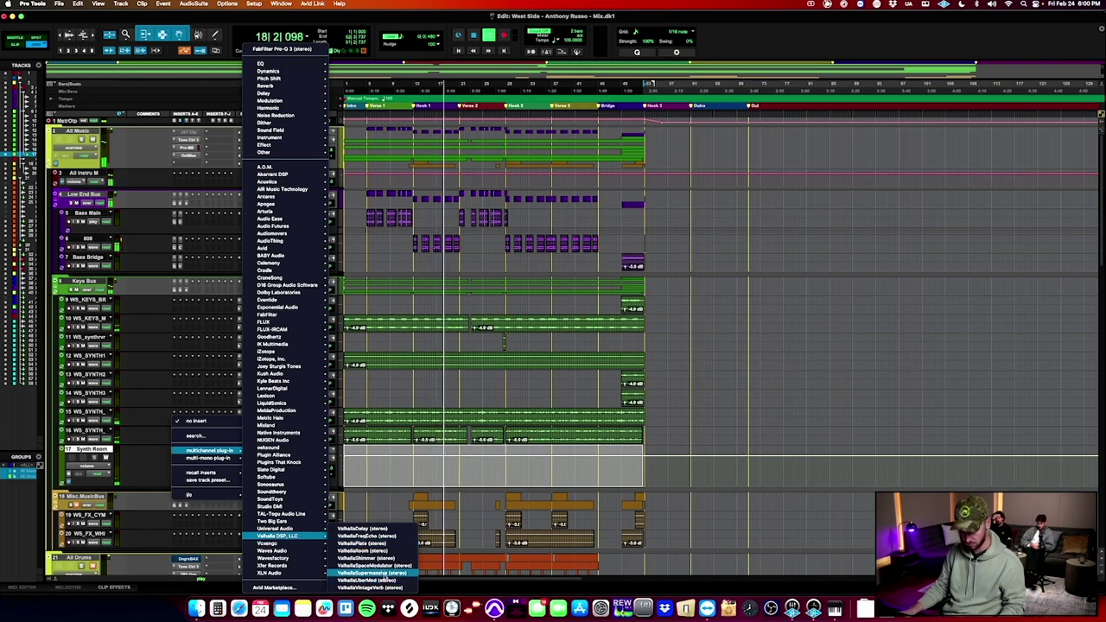
click(379, 553)
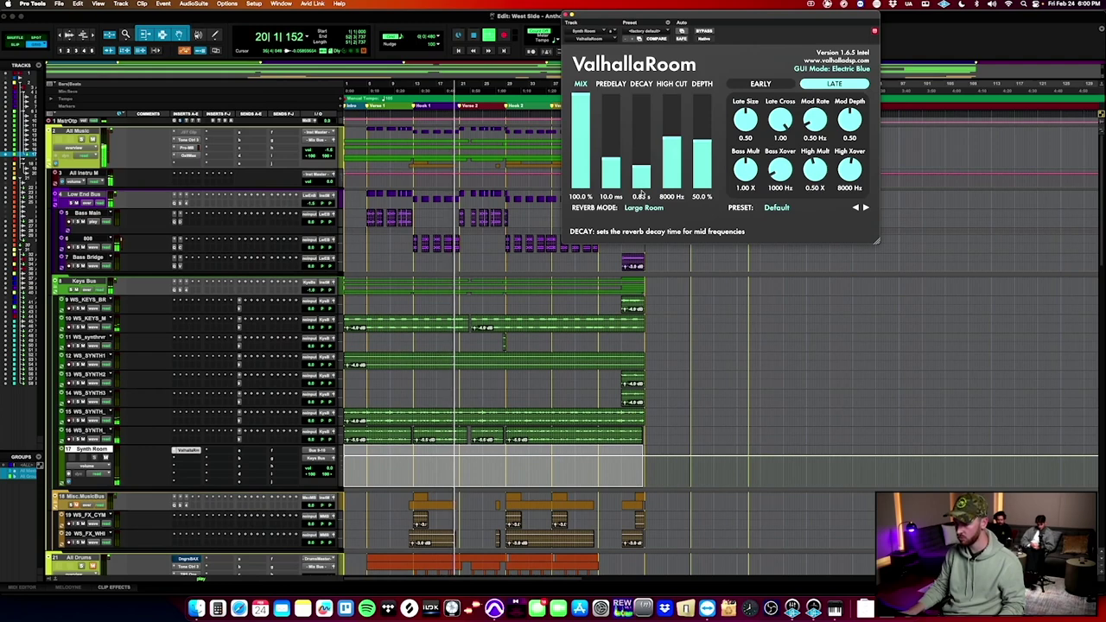
Set ValhallaRoom's reverb mode to Bright Room, keep the mix at 100%, and reduce the Synth Room track's height.
click(644, 208)
click(646, 240)
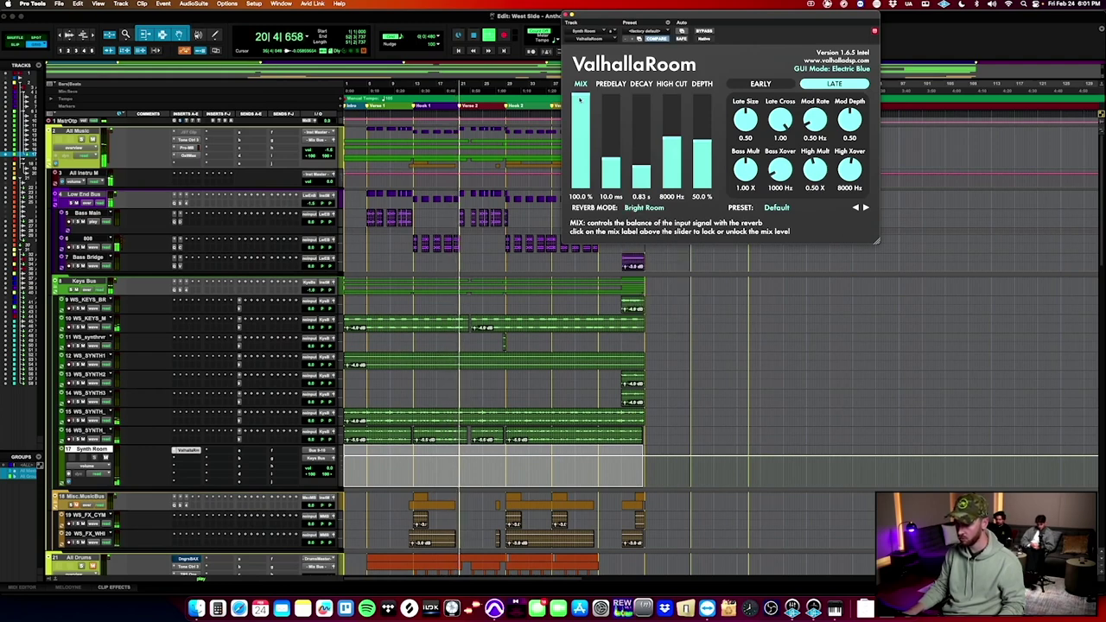
drag(584, 121, 585, 63)
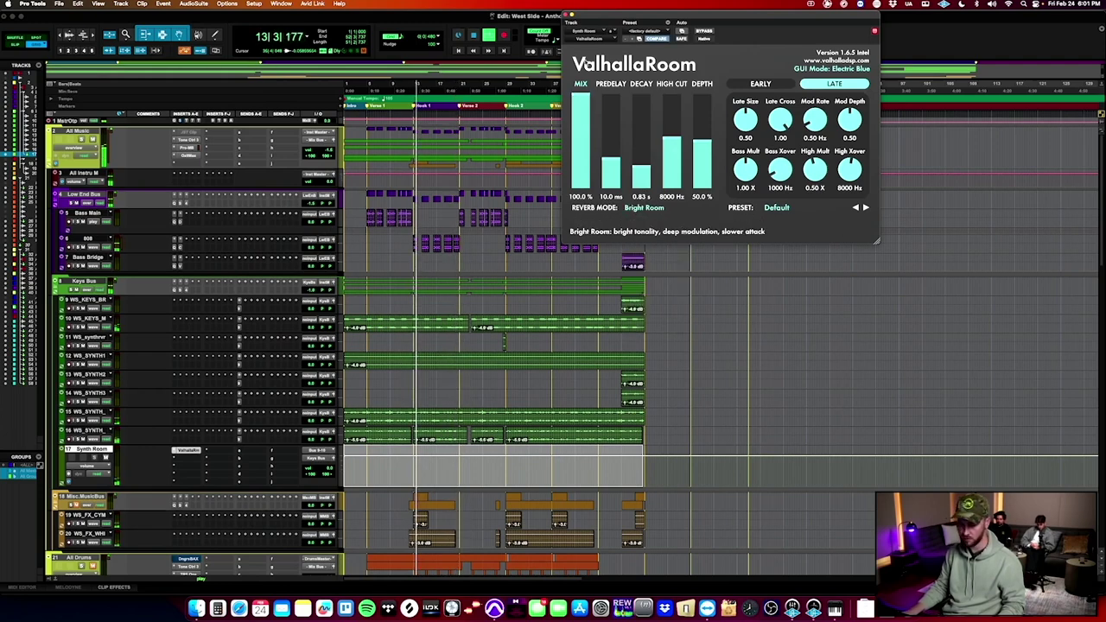
click(195, 451)
key(ctrl+Down)
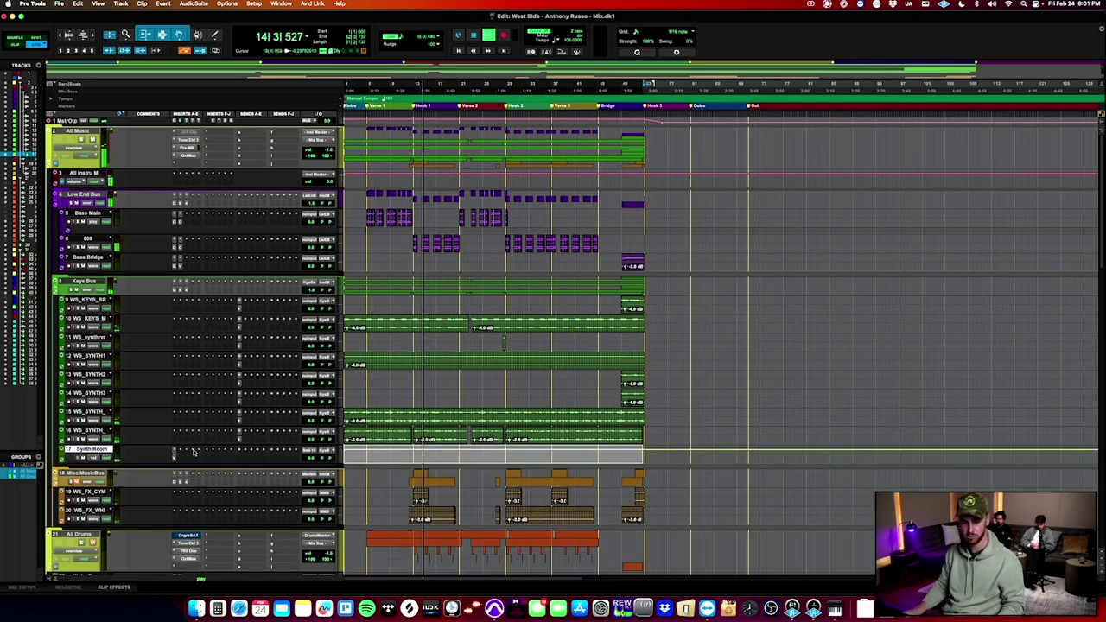
Solo all the keys and synth tracks from WS_KEYS_BR through track 16.
click(86, 431)
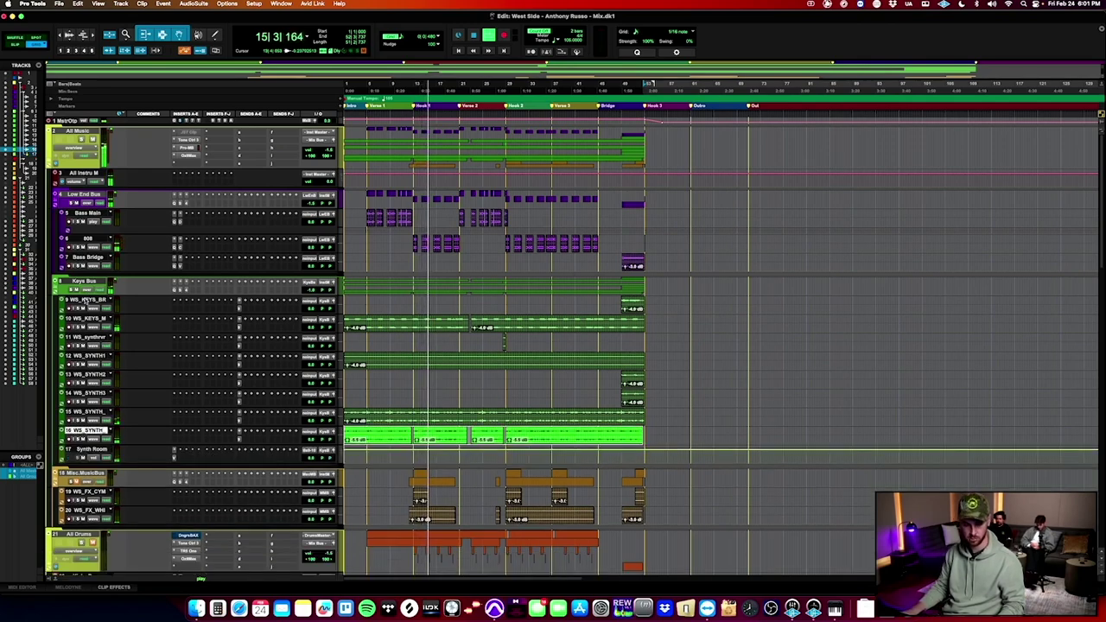
shift+click(88, 300)
key(shift+s)
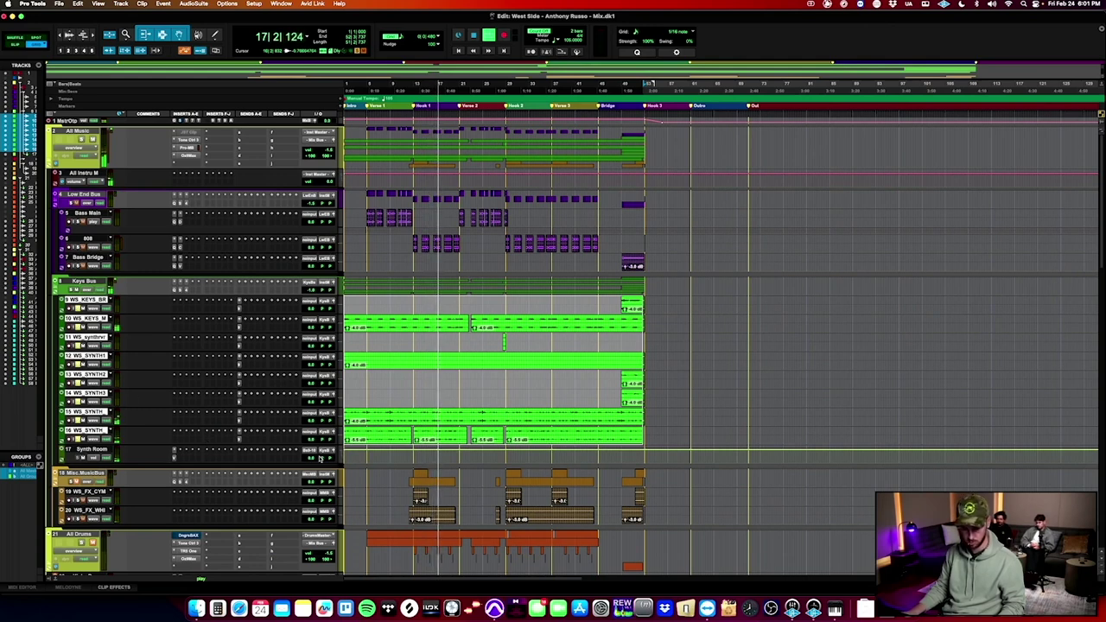
Lower the Synth Room track's volume to -3.0 dB and replay the song from the start.
click(313, 461)
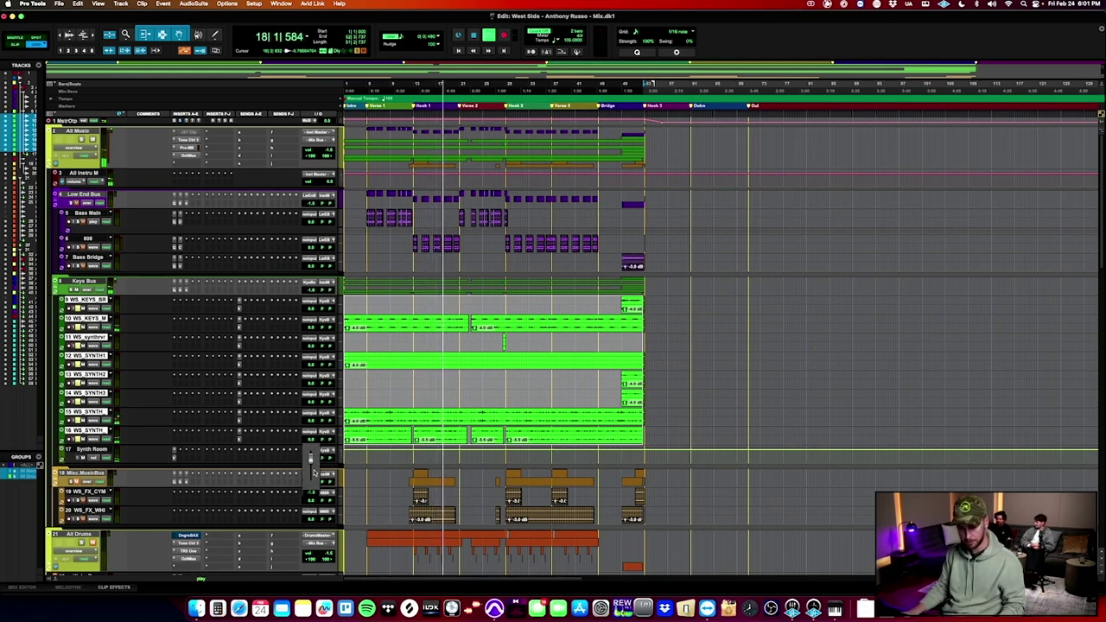
drag(318, 480, 318, 481)
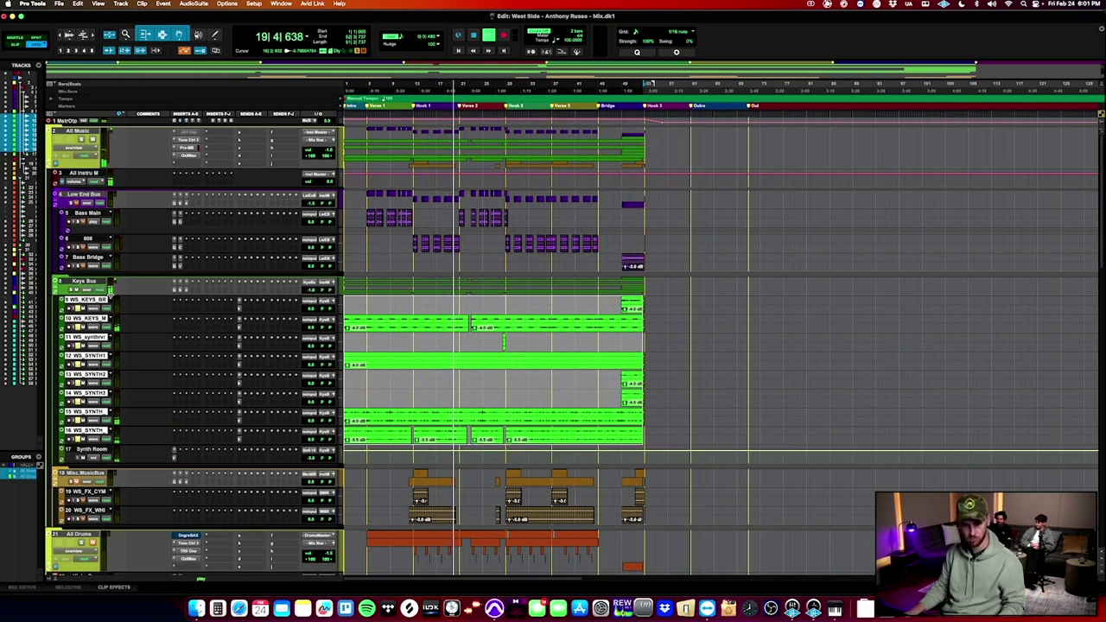
key(space)
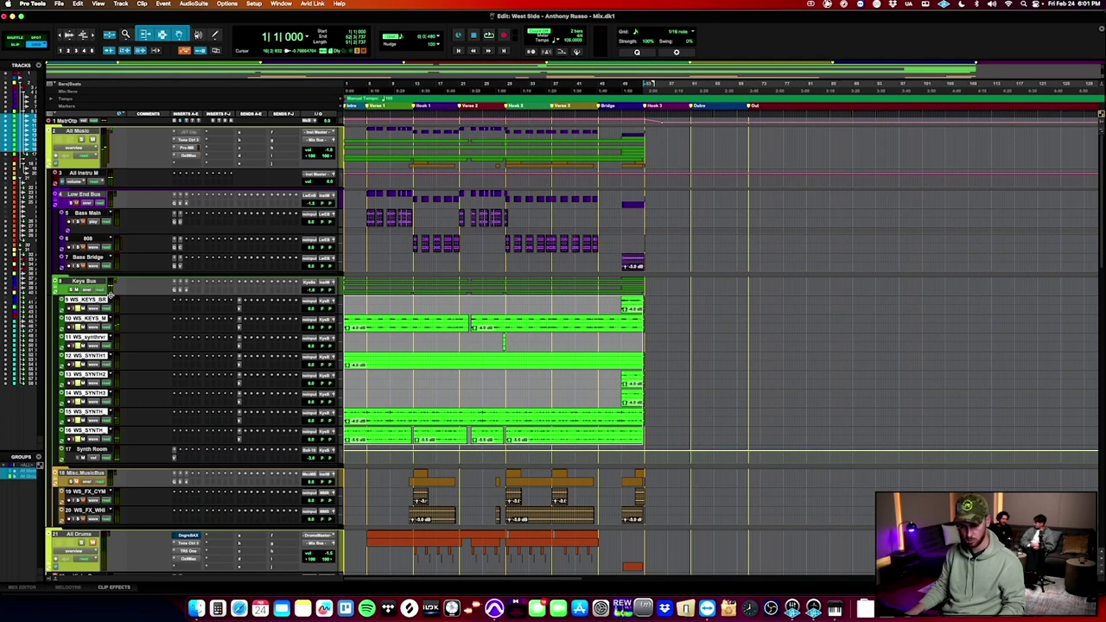
key(space)
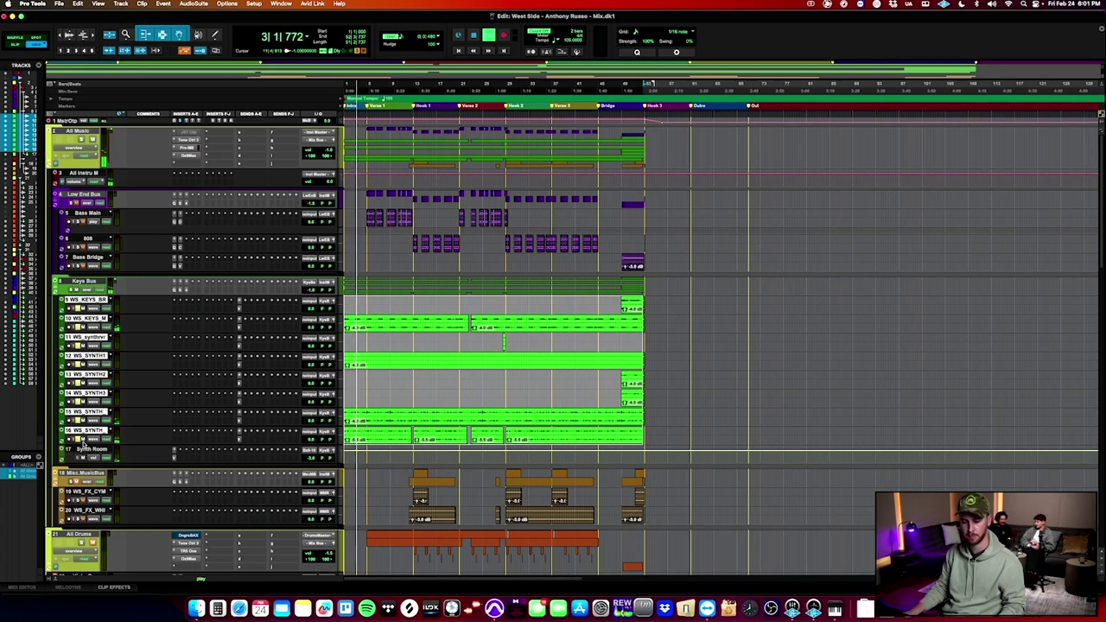
Switch the Bus 9-10 sends on all keys and synth tracks to pre-fader.
click(240, 307)
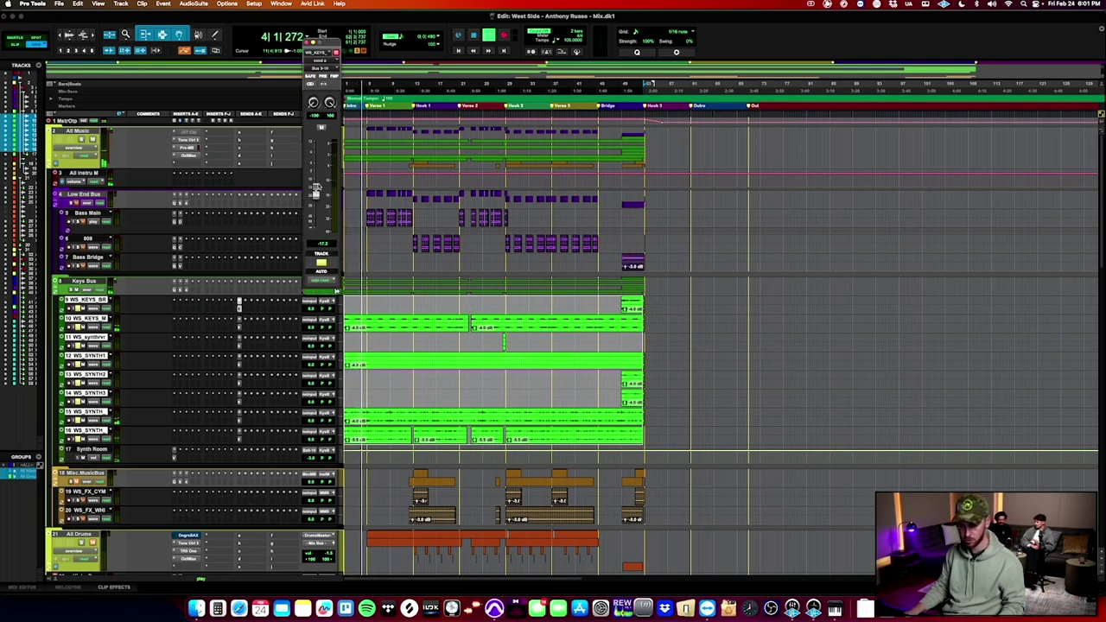
click(322, 75)
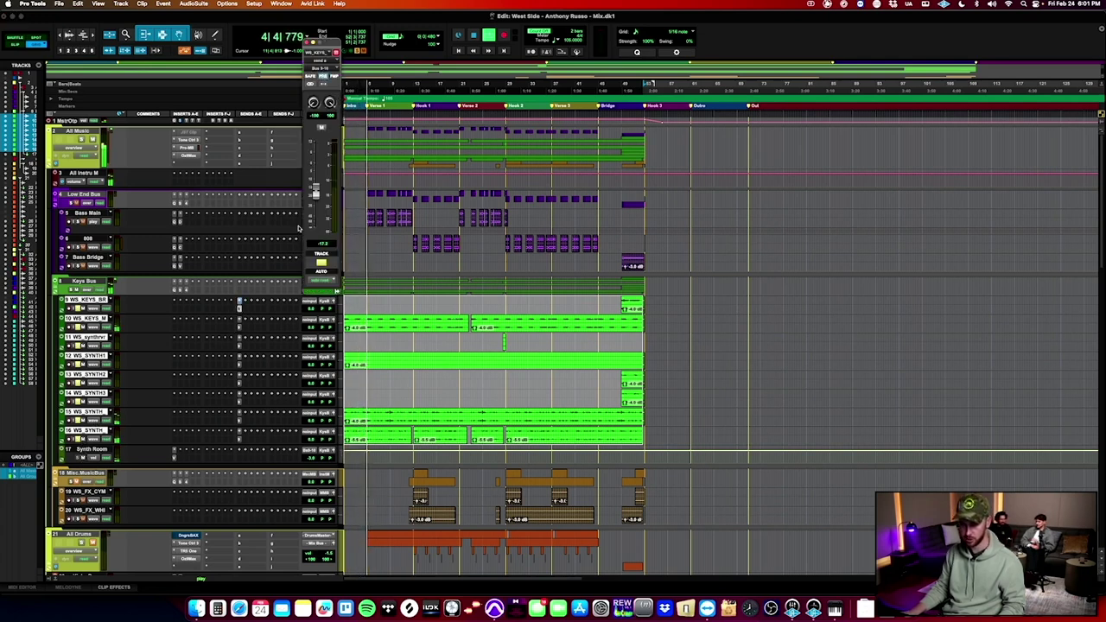
click(239, 320)
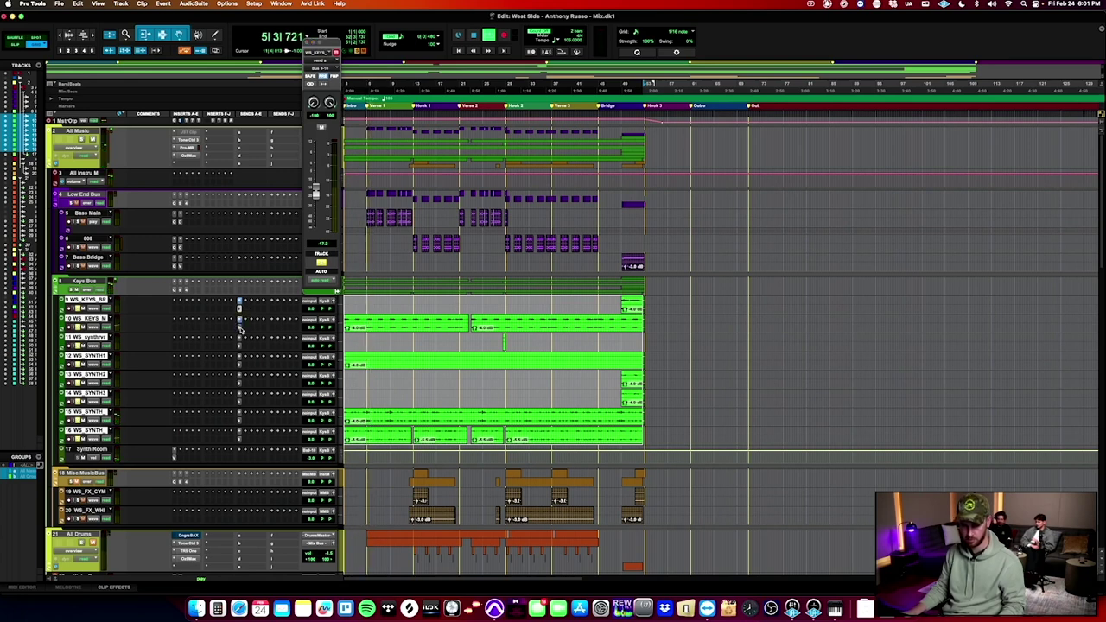
click(239, 338)
click(239, 357)
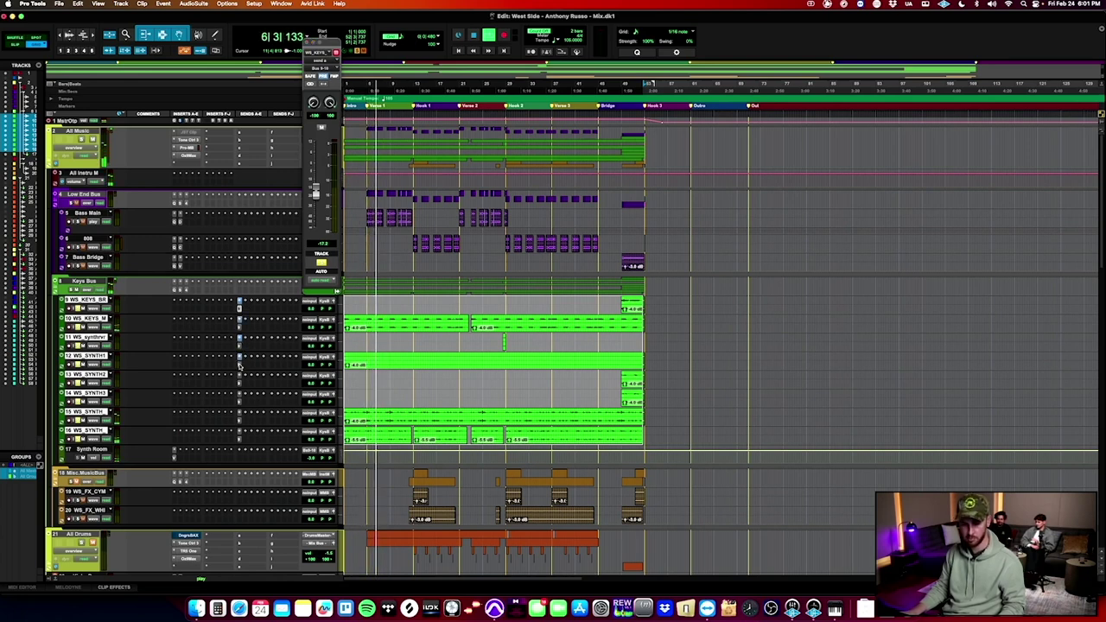
click(239, 376)
click(239, 395)
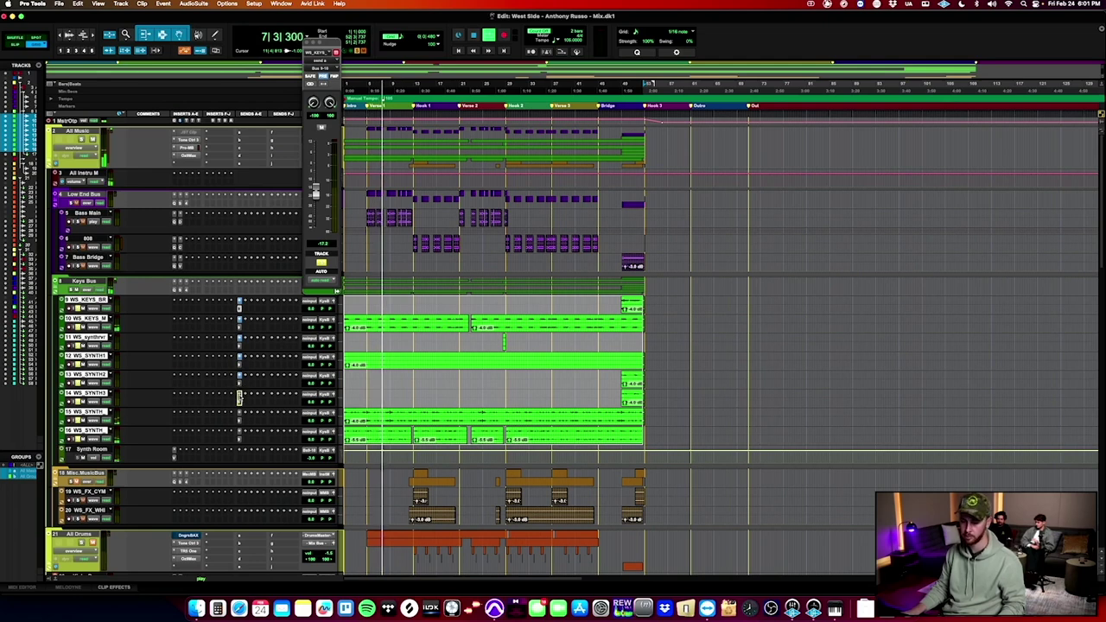
click(239, 414)
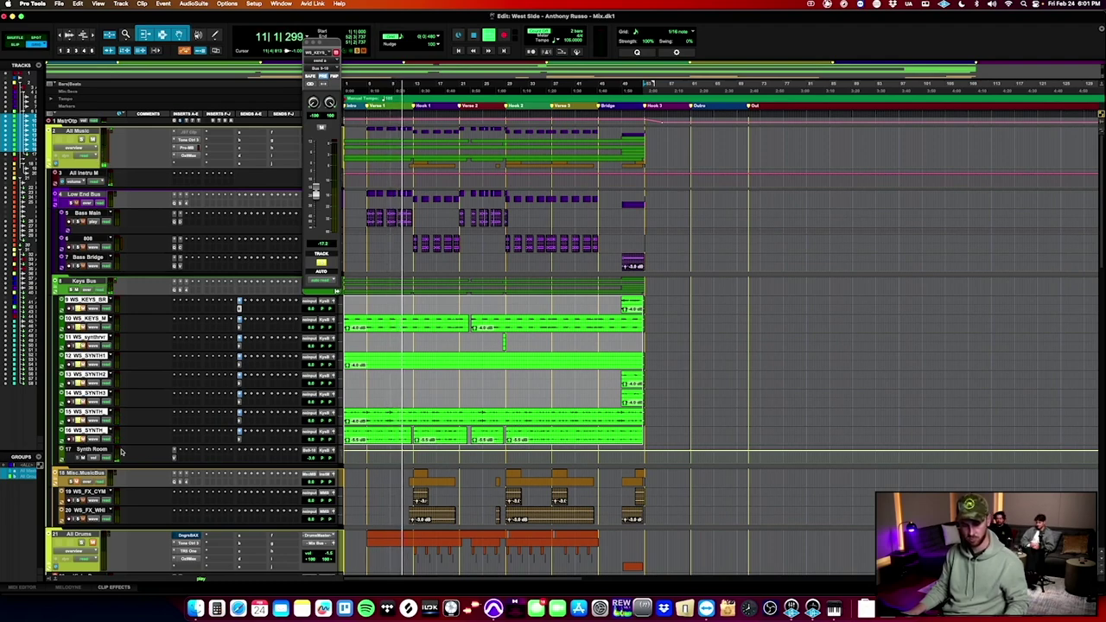
Set the Synth Room ValhallaRoom's high cut to 11110 Hz and its predelay to 38.1 ms.
click(173, 451)
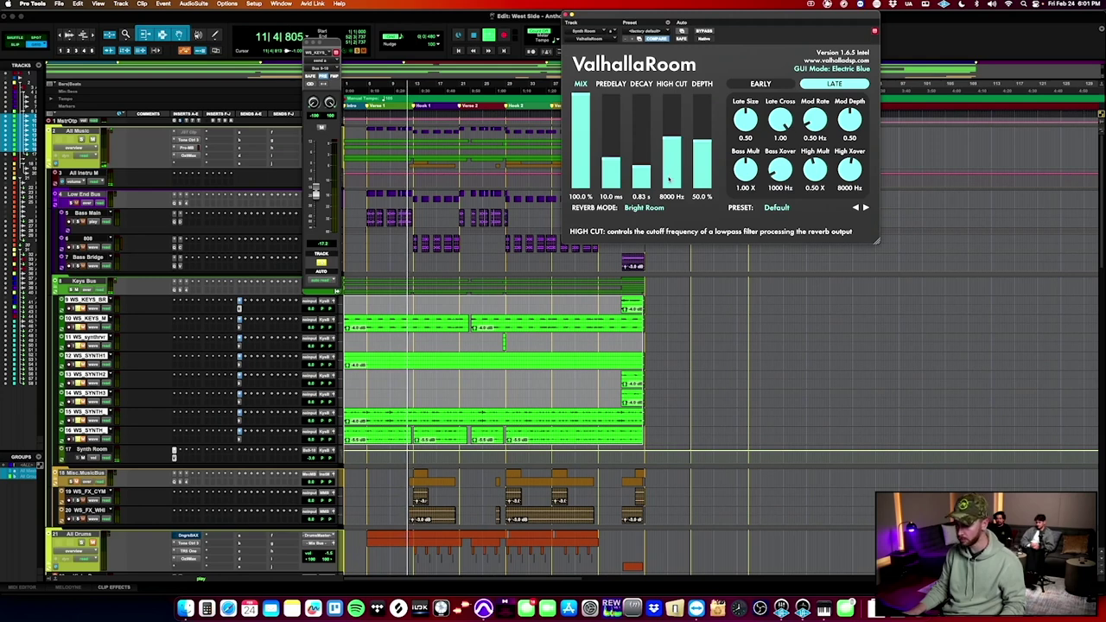
drag(670, 179, 681, 121)
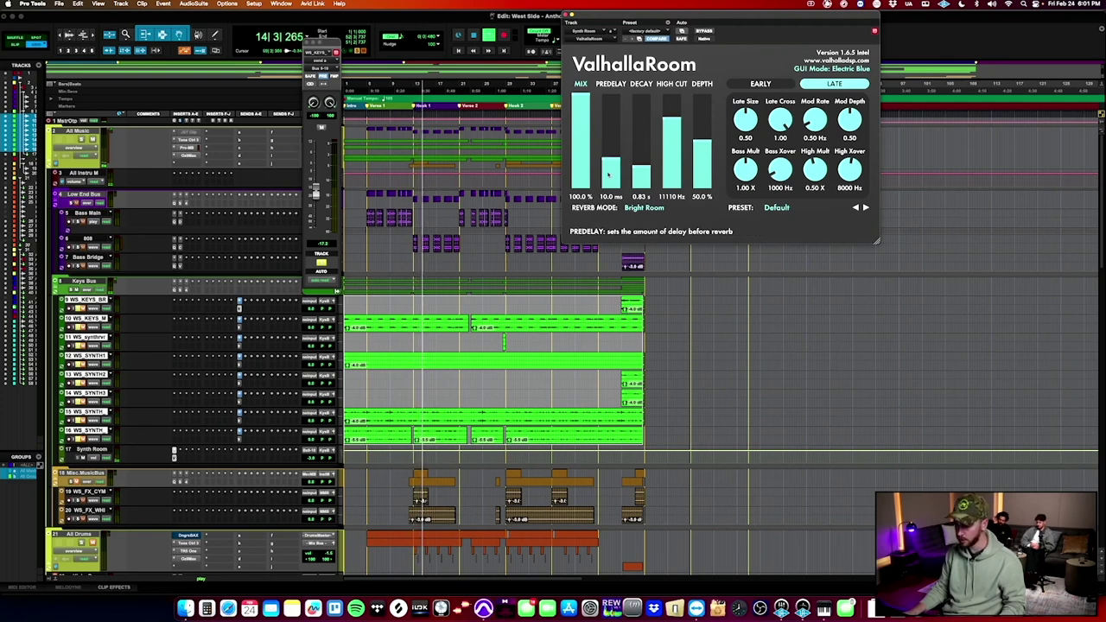
drag(612, 159, 616, 149)
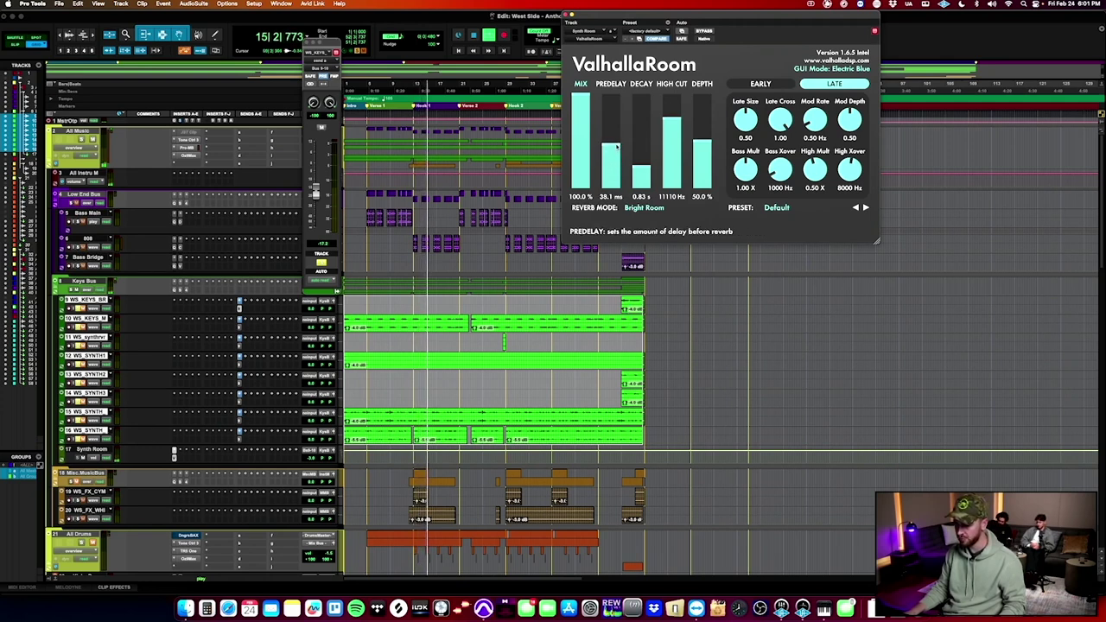
click(173, 453)
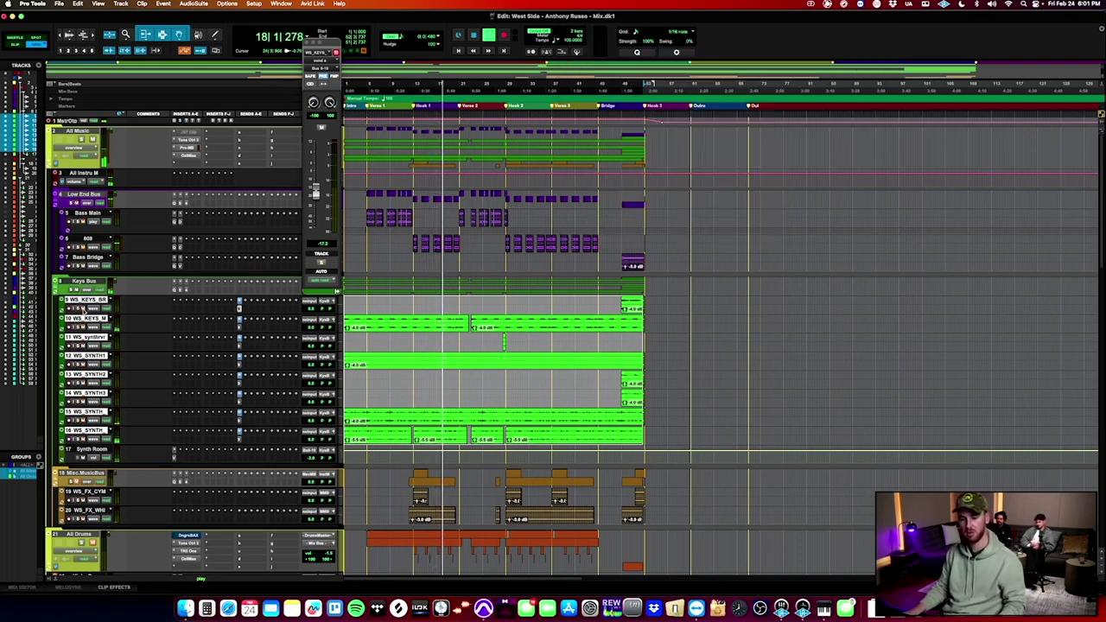
Close the keys send window and reduce the 808 track's height.
click(308, 43)
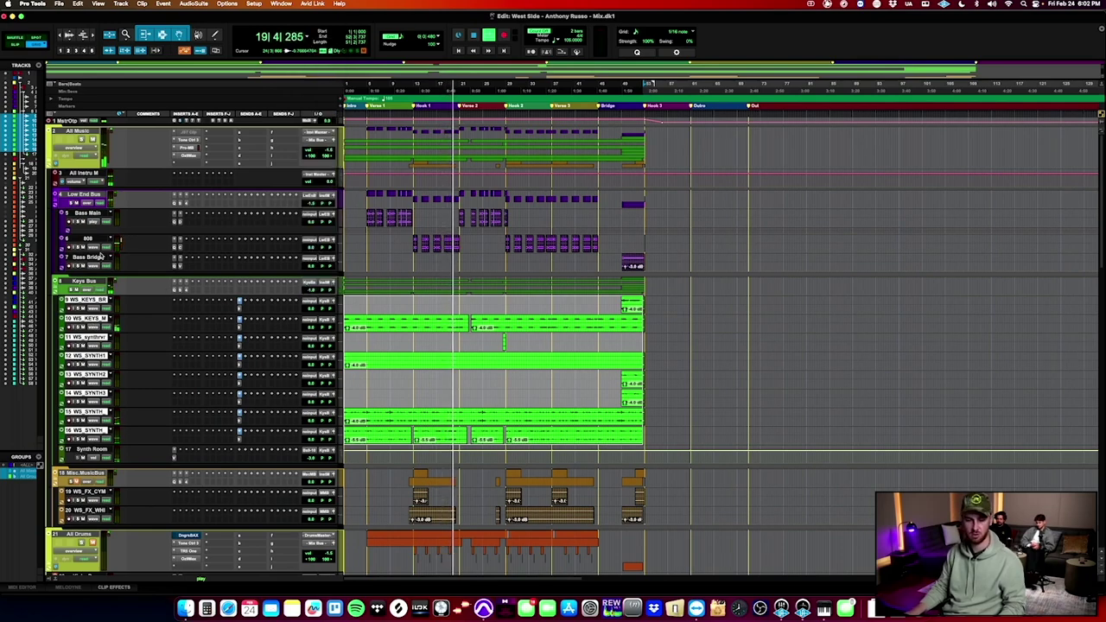
drag(97, 252, 99, 241)
scroll(218, 159, right, 2)
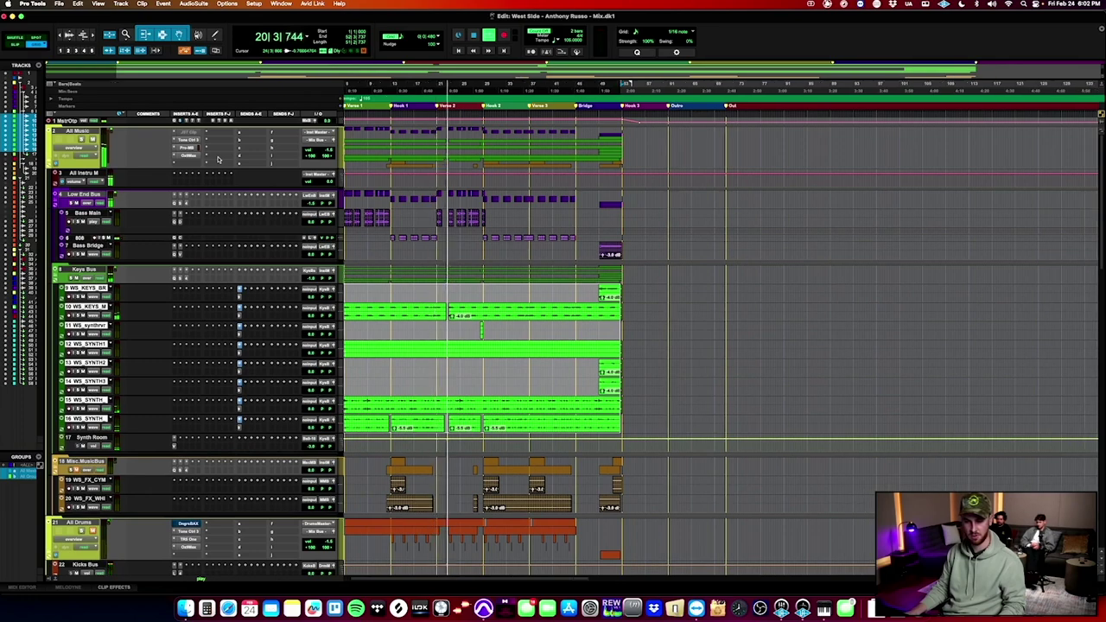
Check the loudness view in ADPTR Metric AB and compare the mix against West Side - Ref.m4a.
click(231, 124)
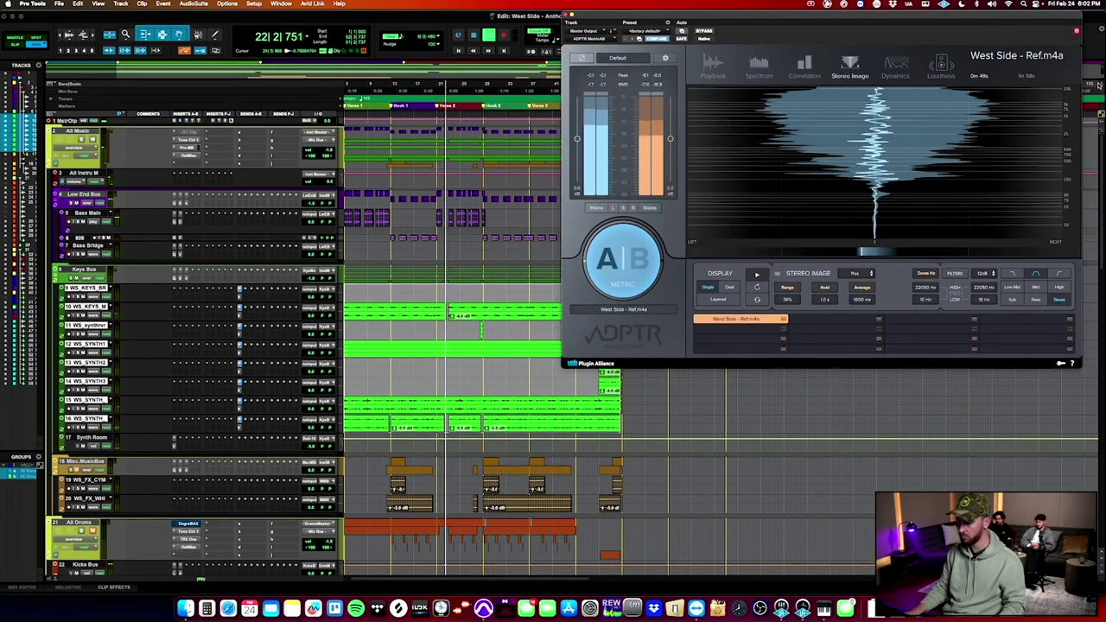
click(944, 68)
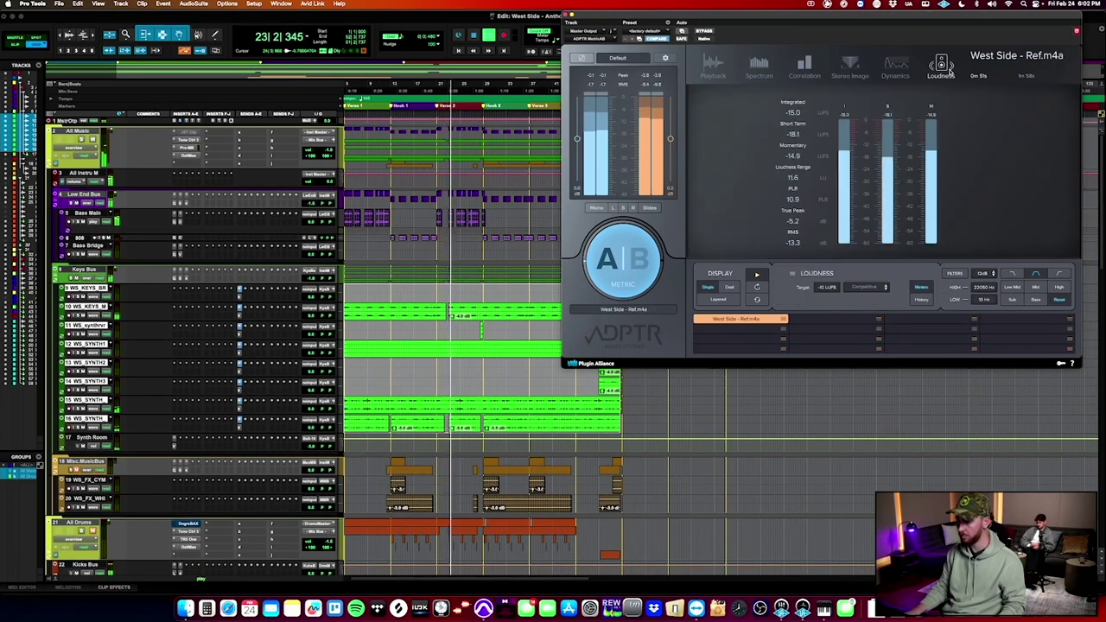
click(721, 63)
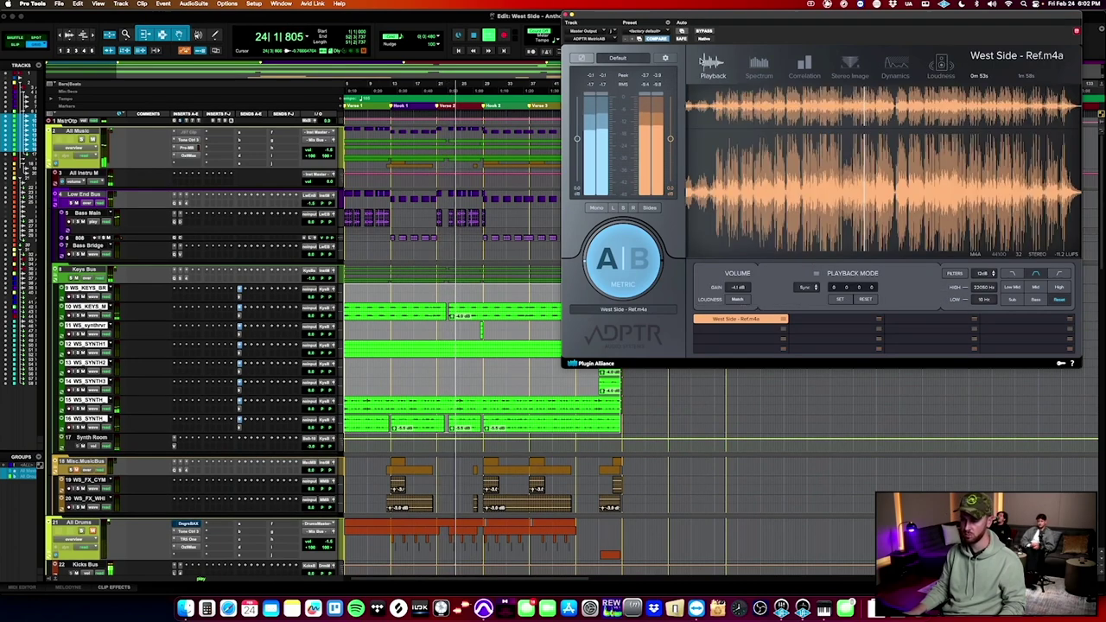
click(618, 275)
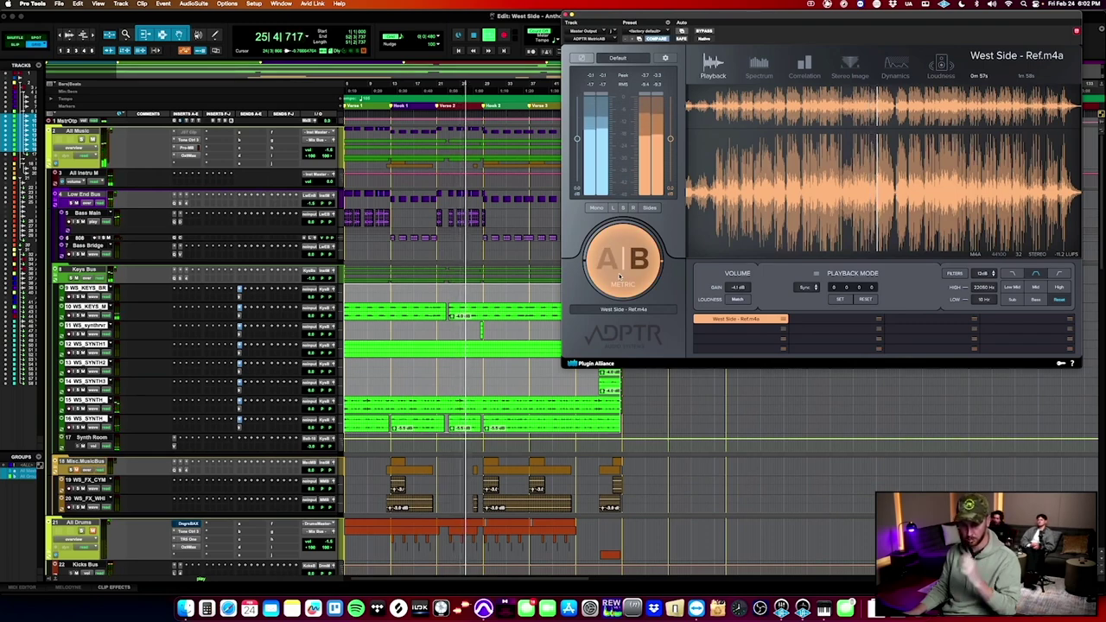
click(619, 276)
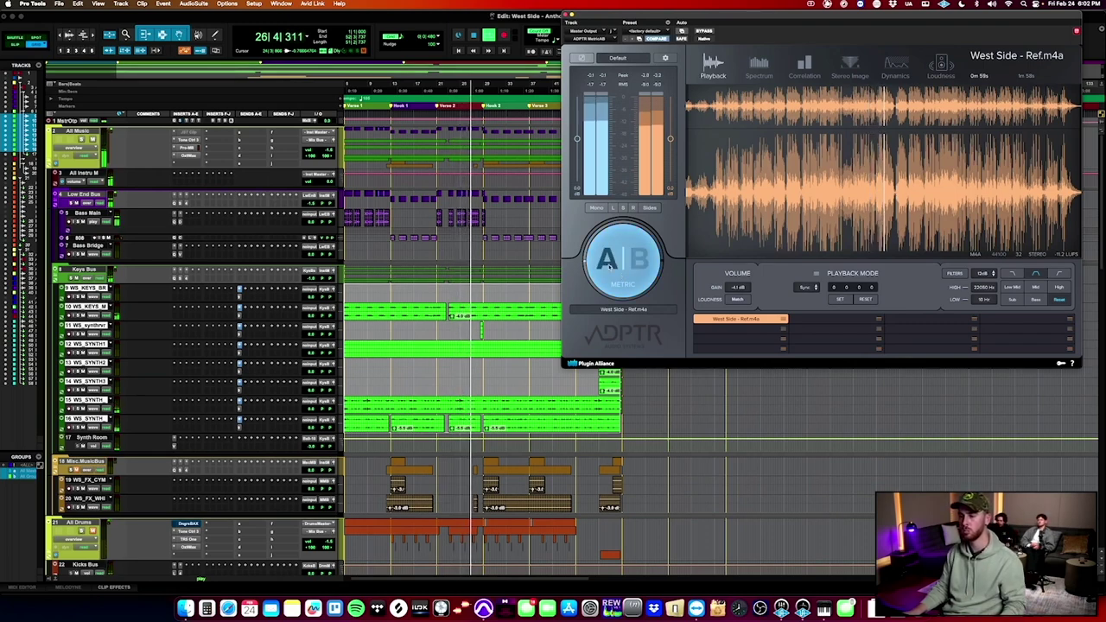
click(566, 14)
Select the Lead vocal track and stop playback.
scroll(266, 442, down, 4)
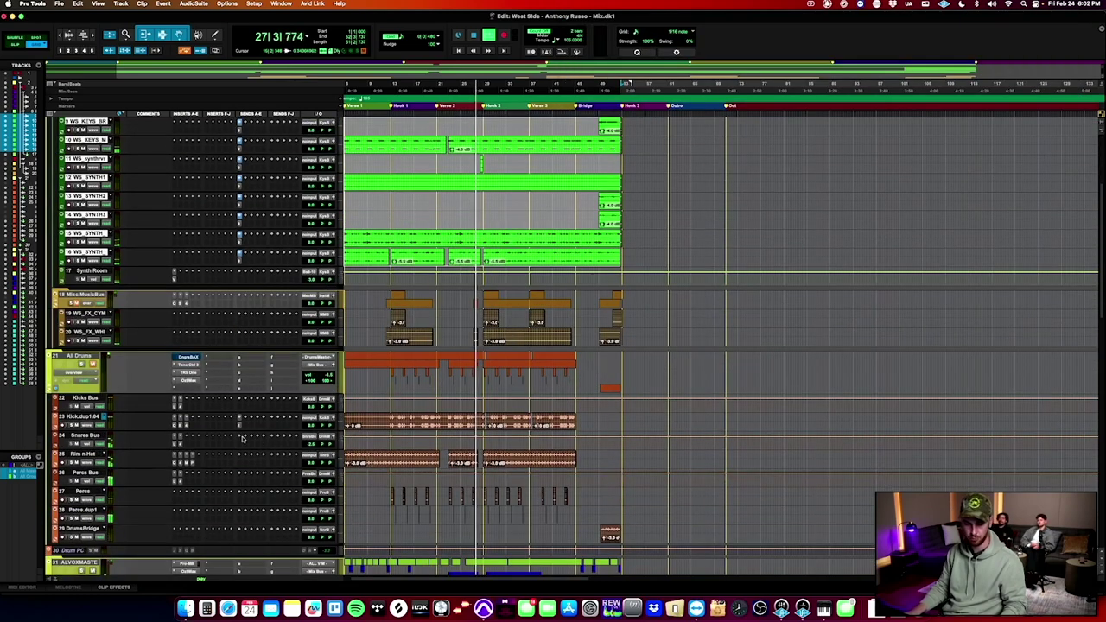
click(92, 357)
scroll(94, 360, down, 5)
scroll(122, 357, down, 5)
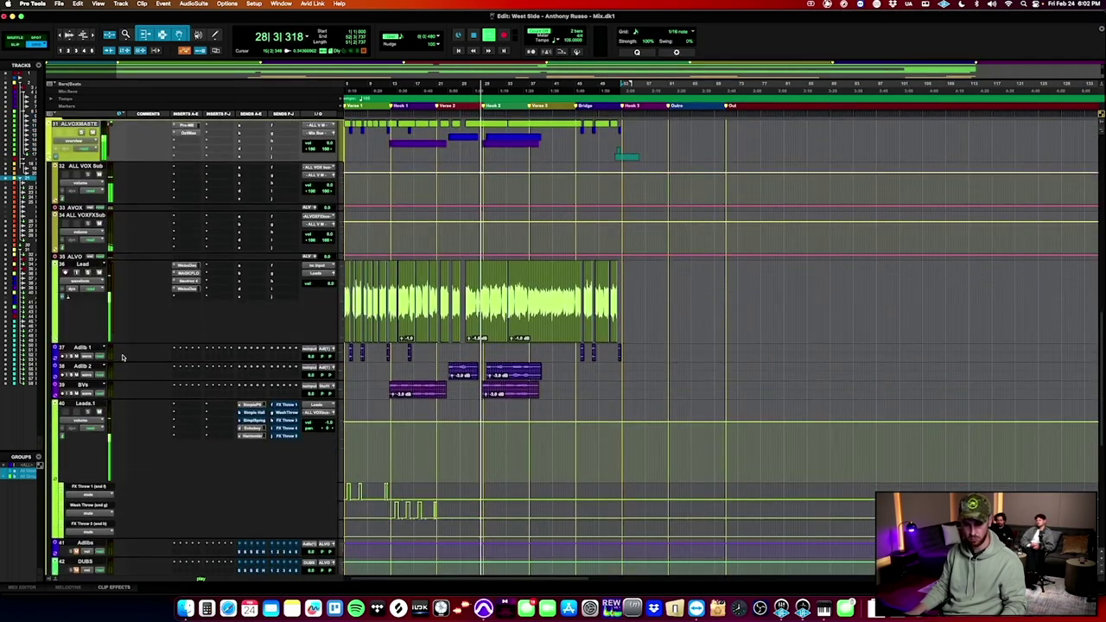
click(87, 266)
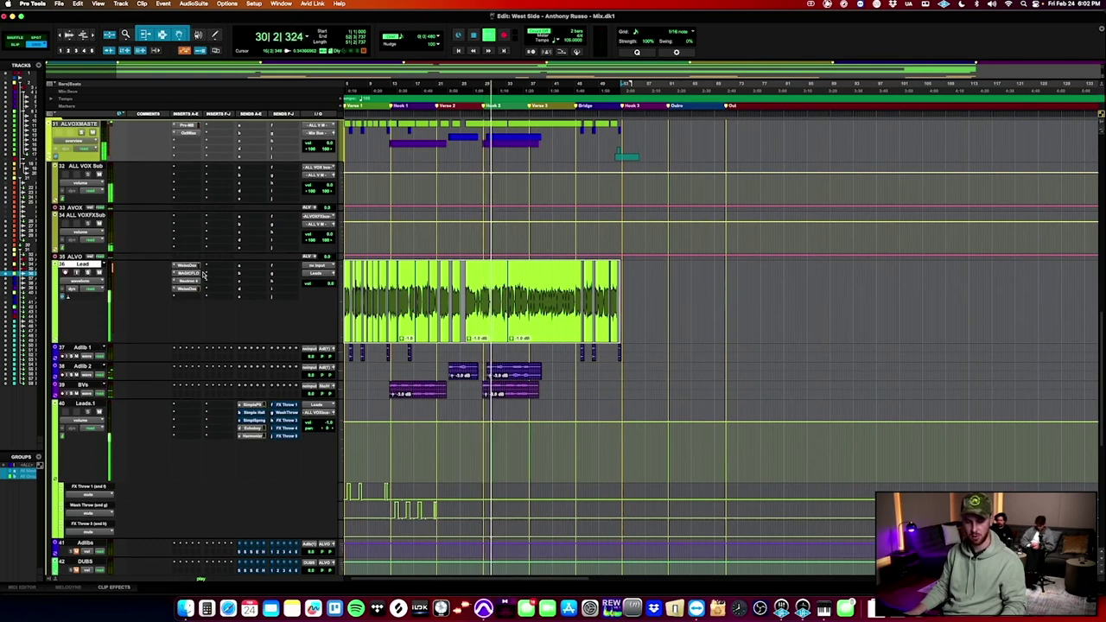
key(space)
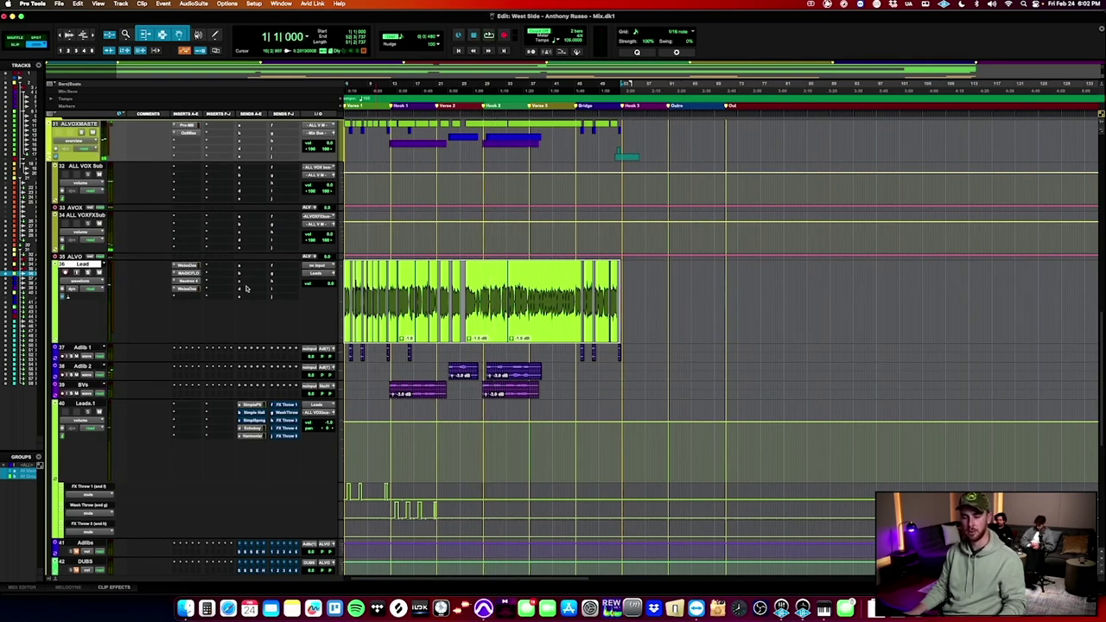
scroll(322, 240, up, 1)
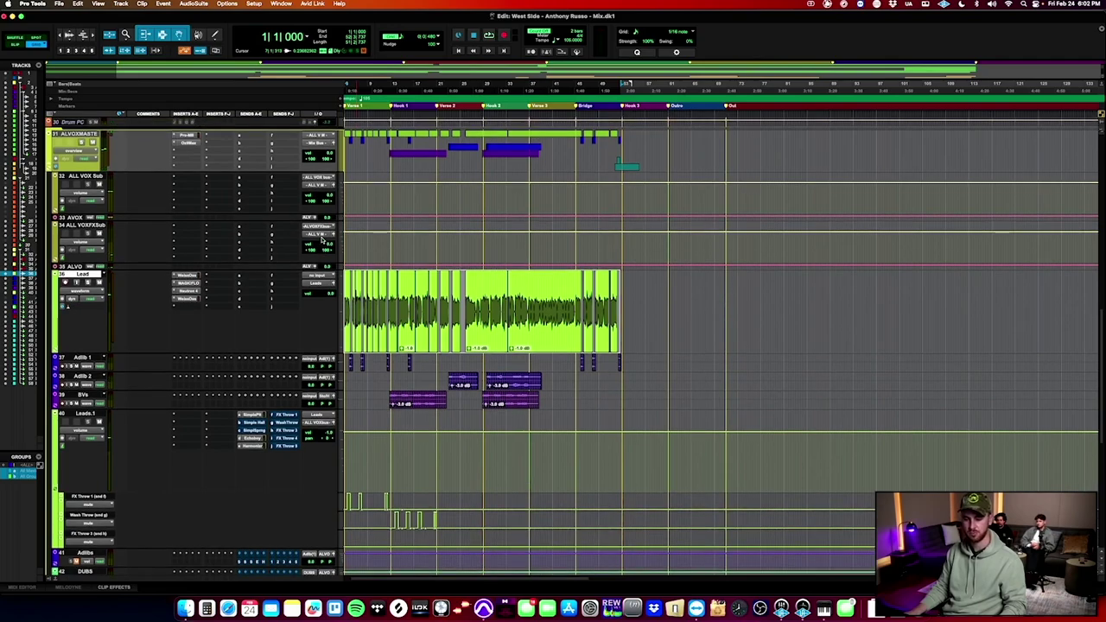
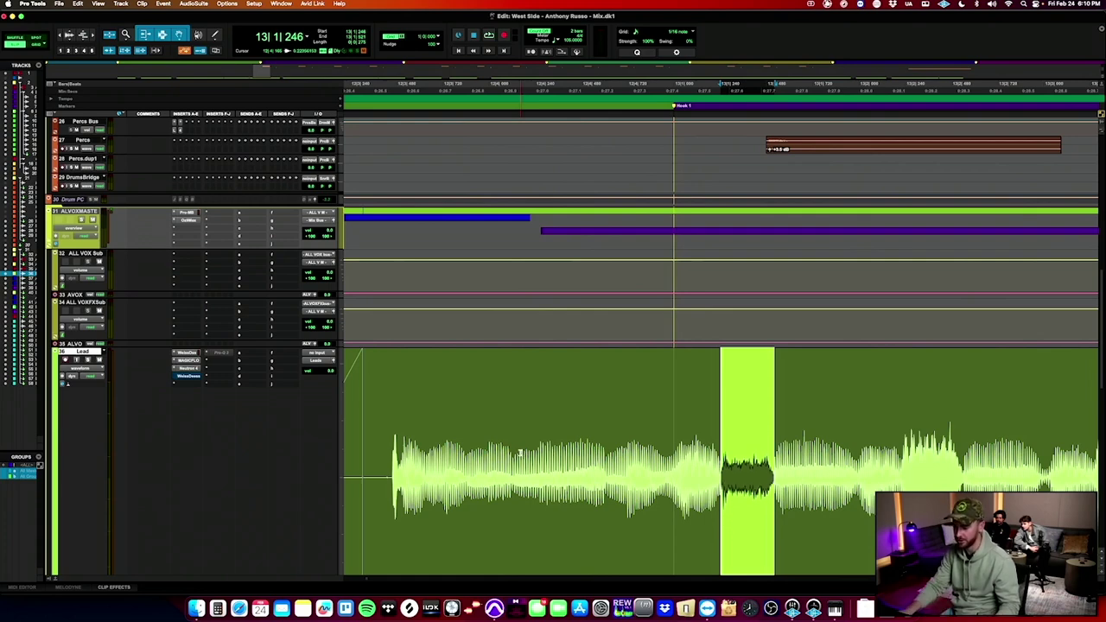
Select a Lead vocal passage at the start of Hook 1 and place the edit cursor at its end, at 13|3|157.
scroll(520, 453, right, 3)
scroll(520, 453, down, 3)
key(r)
key(r)
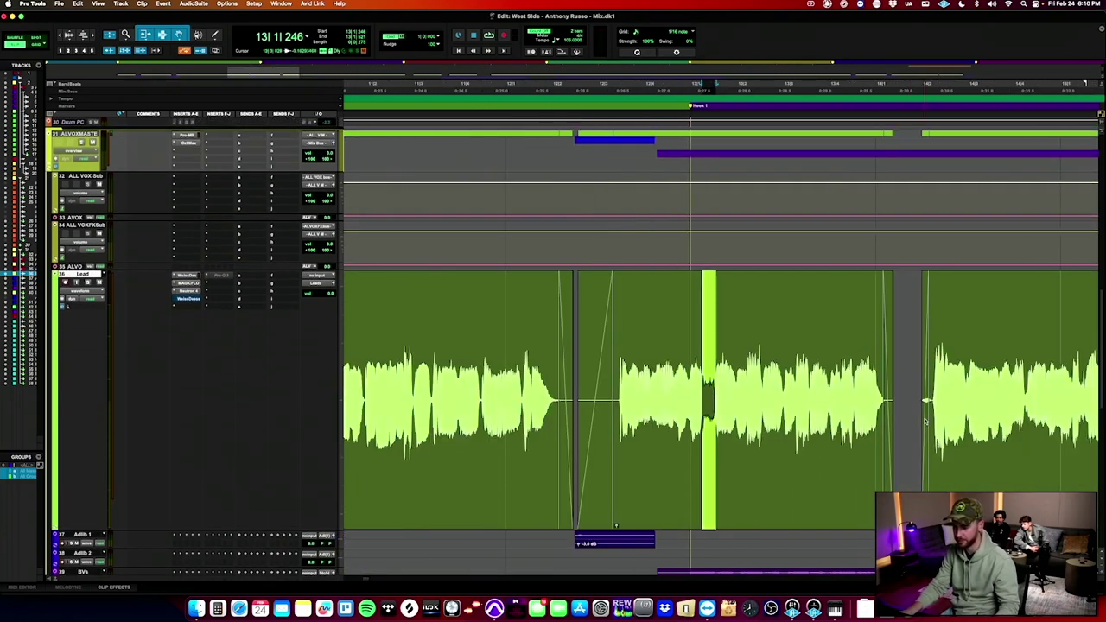
drag(699, 357, 791, 357)
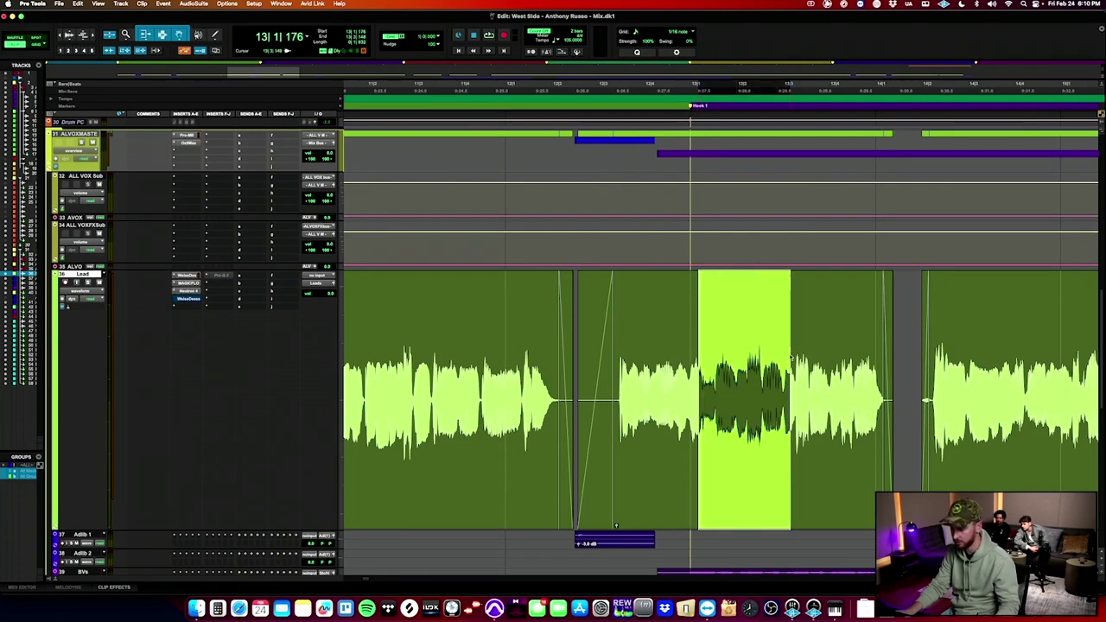
click(790, 355)
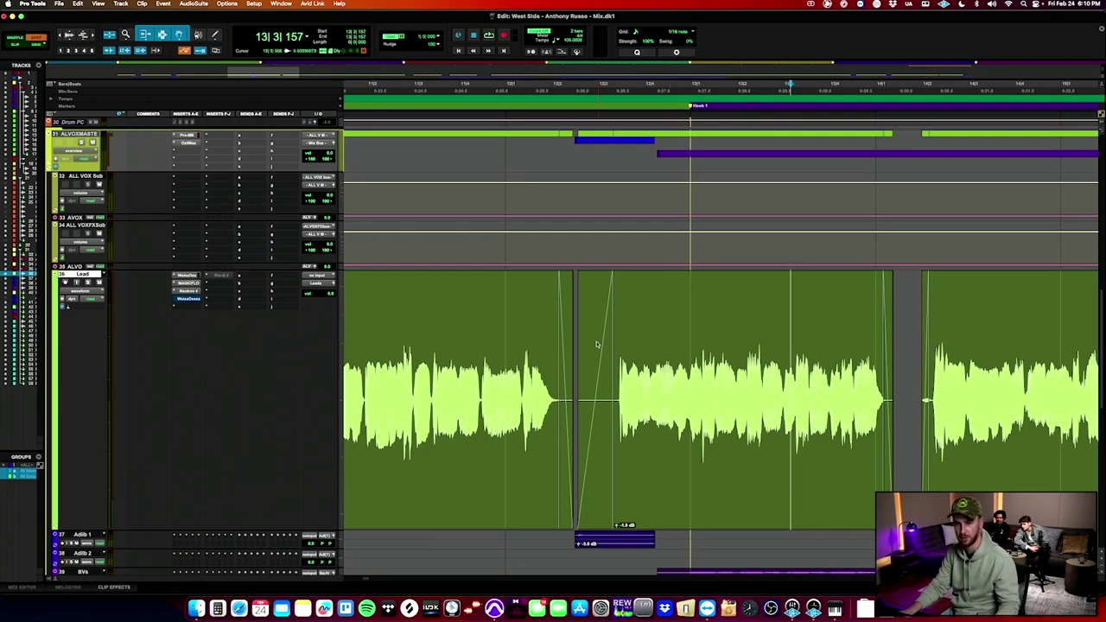
Select the Lead vocal clips across the whole of Hook 1, starting at 12|3|000, and start playback.
key(F4)
scroll(670, 331, right, 3)
key(r)
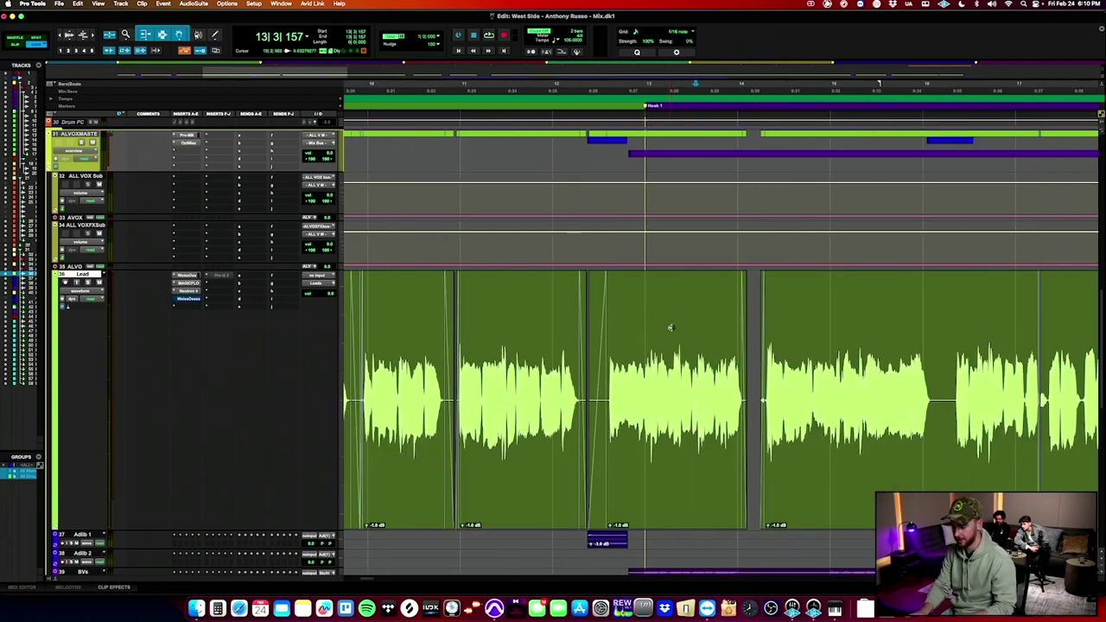
key(super+bracketleft)
key(super+bracketleft)
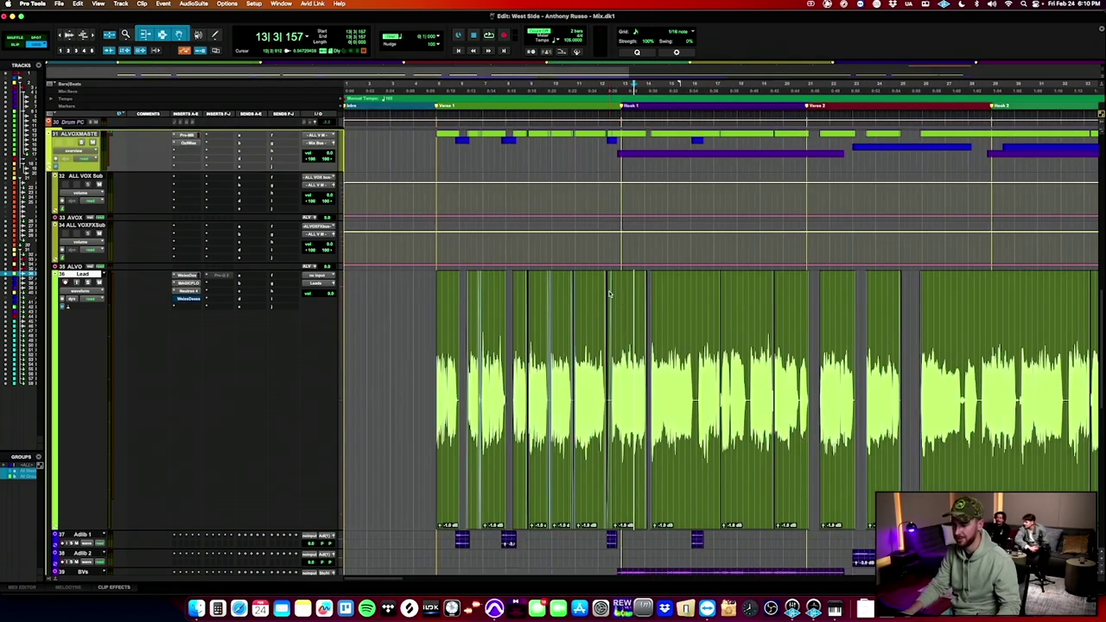
drag(608, 288, 813, 290)
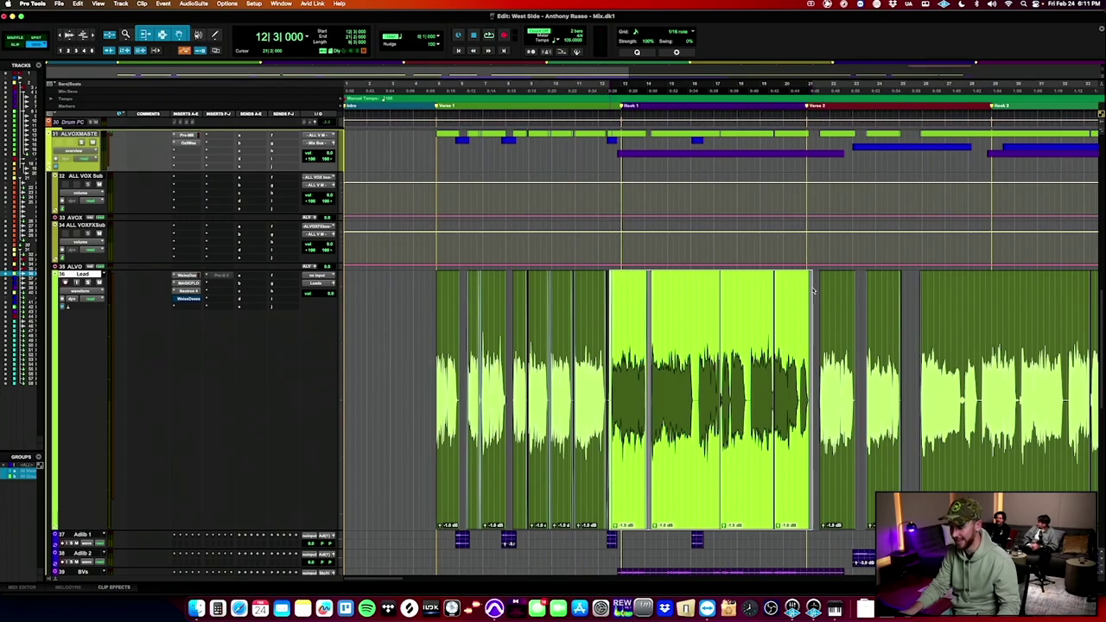
key(super+bracketright)
key(super+bracketright)
scroll(722, 398, right, 3)
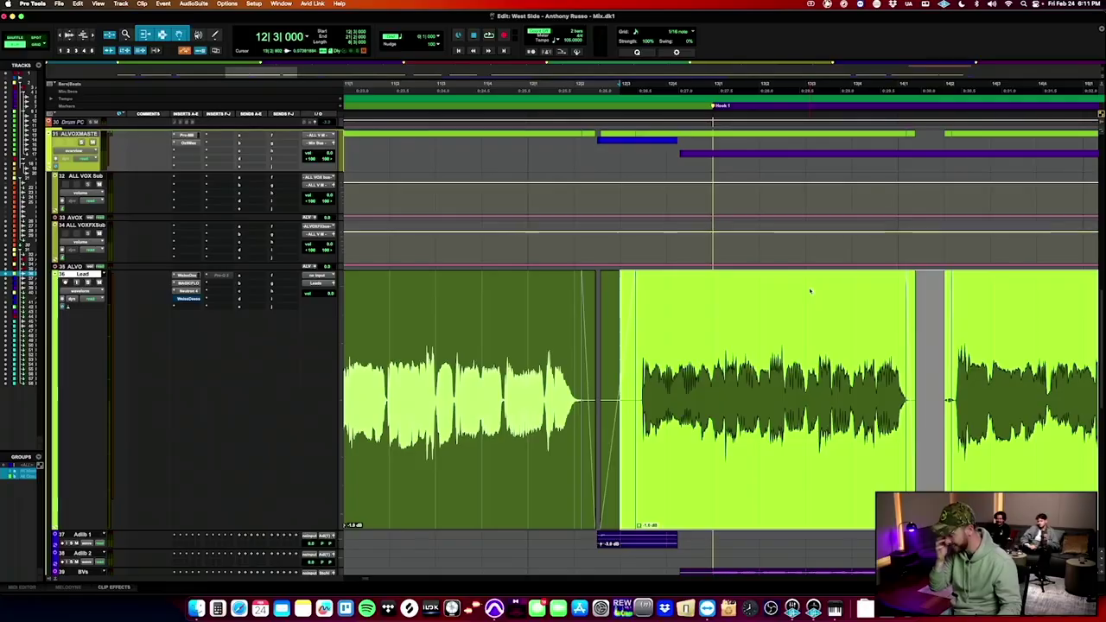
key(space)
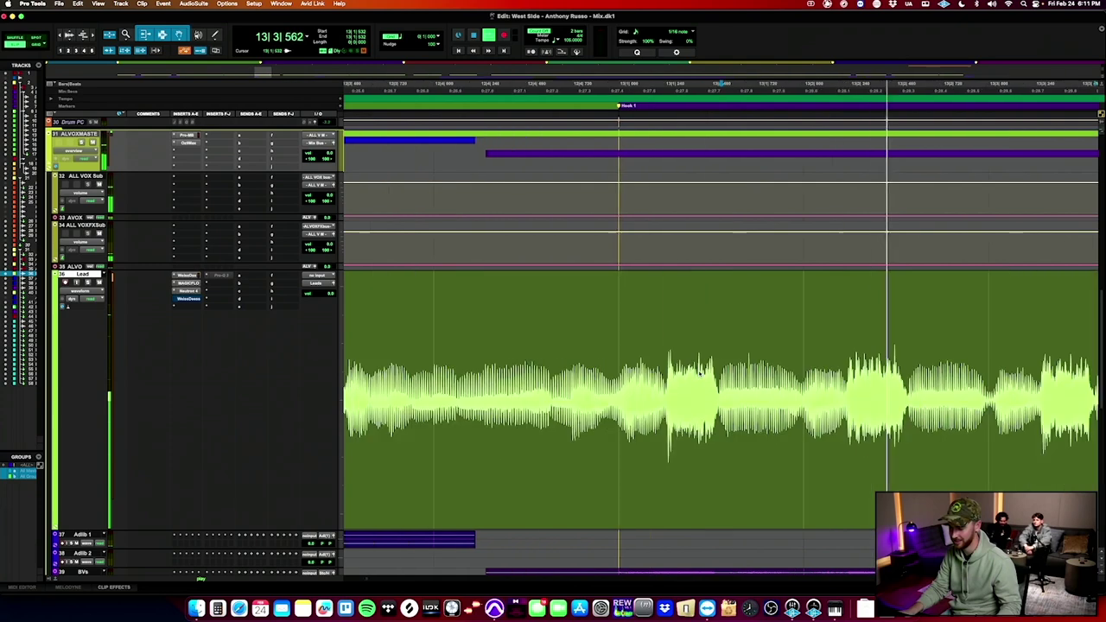
Isolate the first sibilant after the Hook 1 marker, in beat 1 of bar 13 on Lead, and lower its clip gain.
drag(716, 373, 611, 368)
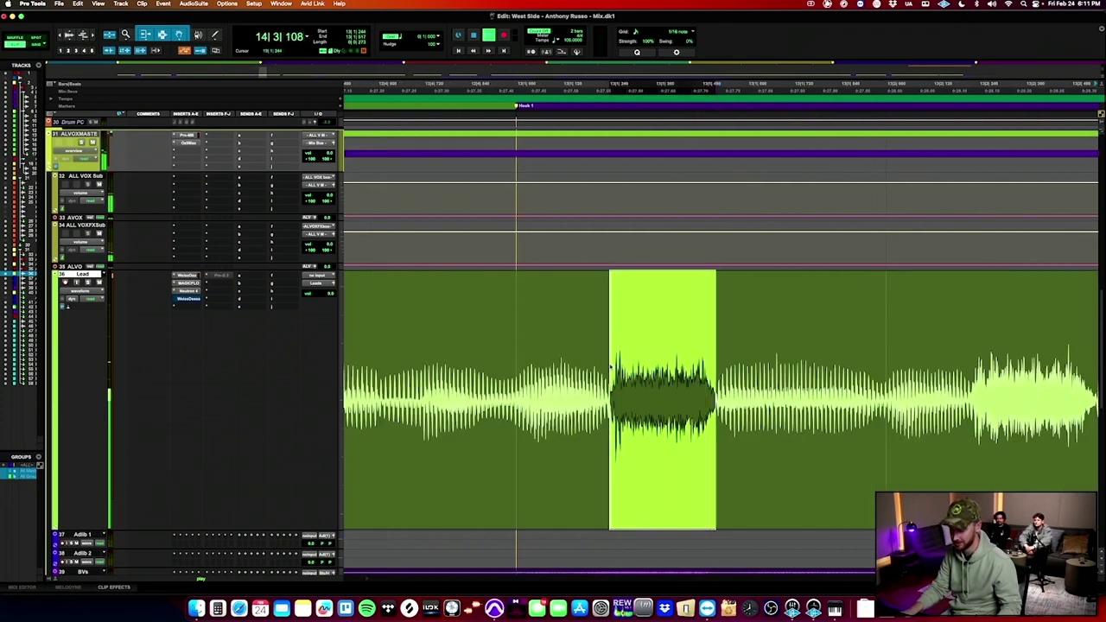
key(ctrl+shift+Down)
key(ctrl+shift+Down)
key(ctrl+shift+Down)
key(ctrl+shift+Down)
key(ctrl+shift+Down)
key(ctrl+shift+Down)
key(ctrl+shift+Down)
key(ctrl+shift+Down)
key(ctrl+shift+Down)
key(ctrl+shift+Down)
key(ctrl+shift+Down)
key(ctrl+shift+Down)
key(ctrl+shift+Down)
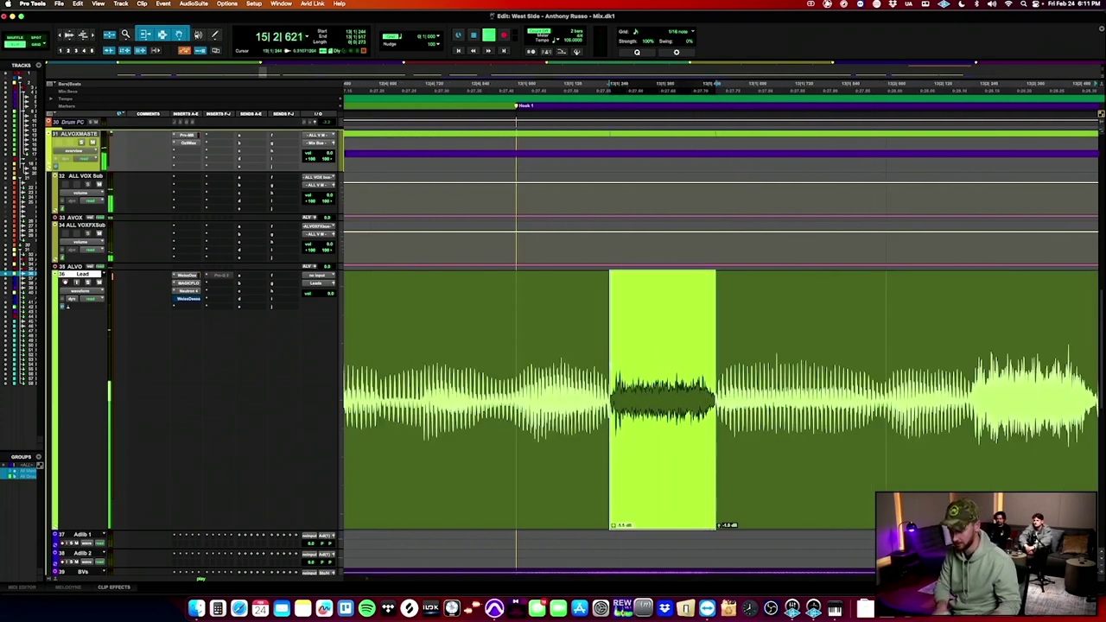
key(ctrl+shift+Down)
key(ctrl+shift+Down)
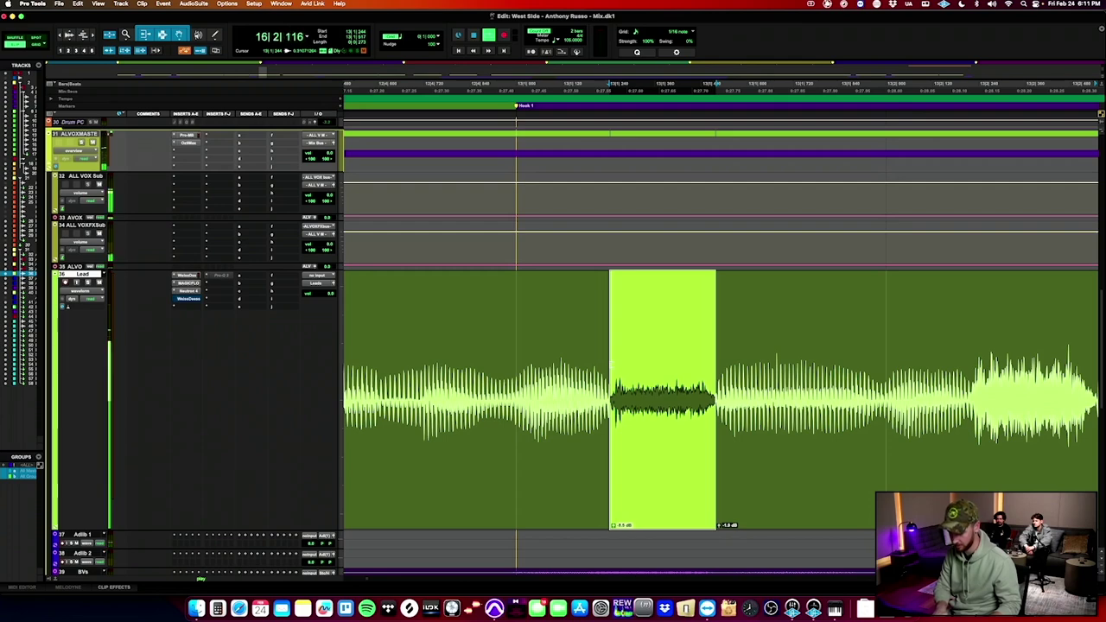
Separate the sibilant in beat 2 of bar 13 on the Lead vocal and lower its clip gain.
scroll(611, 365, right, 5)
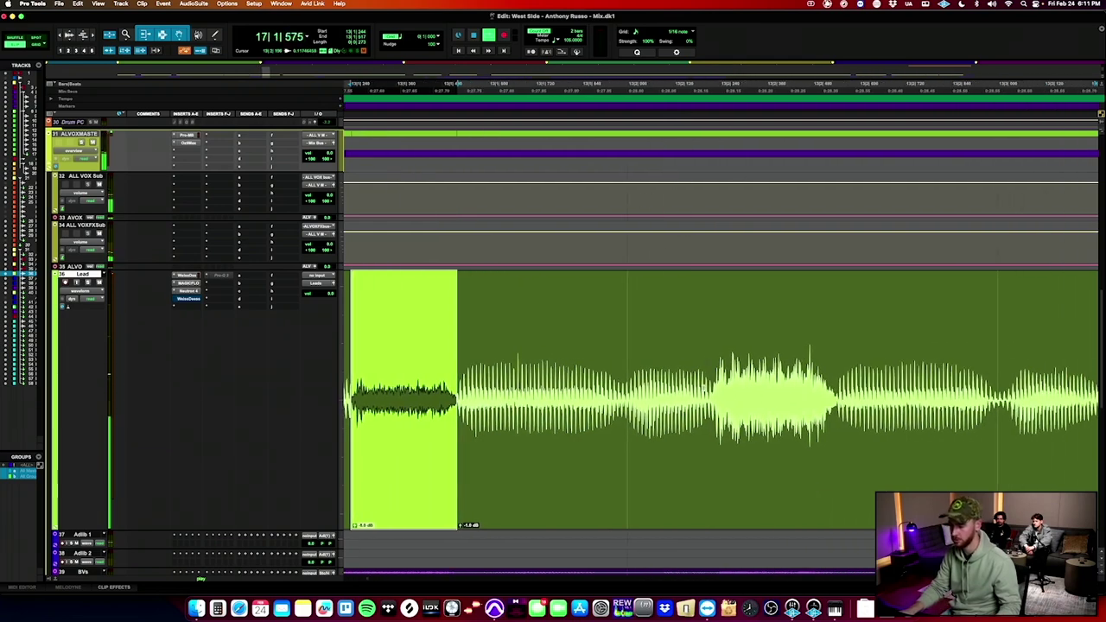
drag(714, 393, 838, 385)
key(b)
key(r)
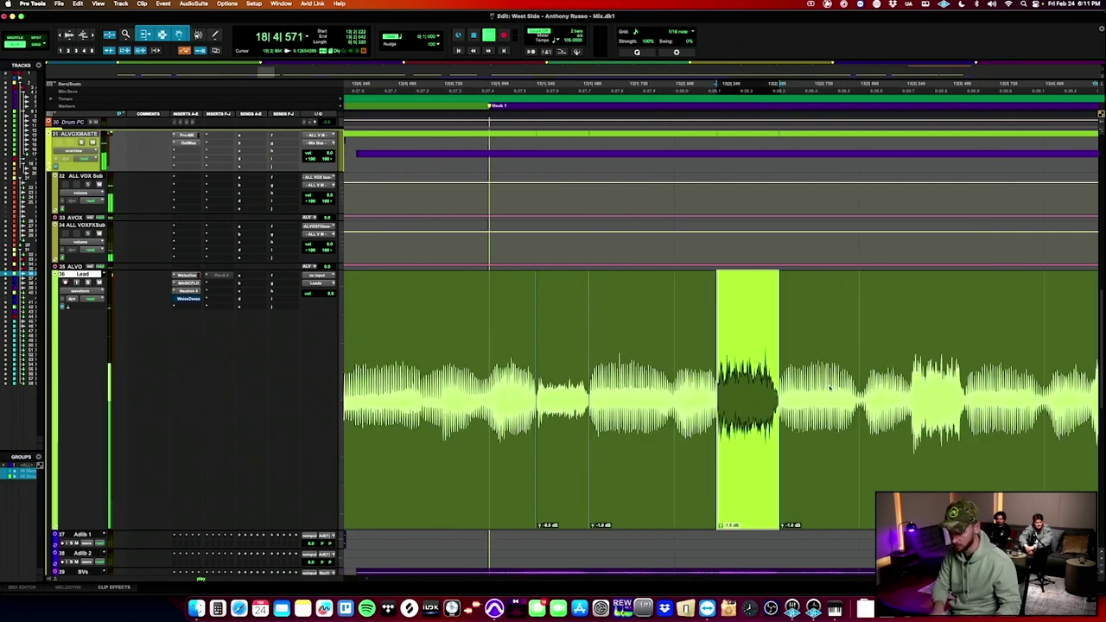
key(ctrl+shift+Down)
key(ctrl+shift+Down)
key(ctrl+shift+Down)
key(ctrl+shift+Down)
key(ctrl+shift+Down)
key(ctrl+shift+Down)
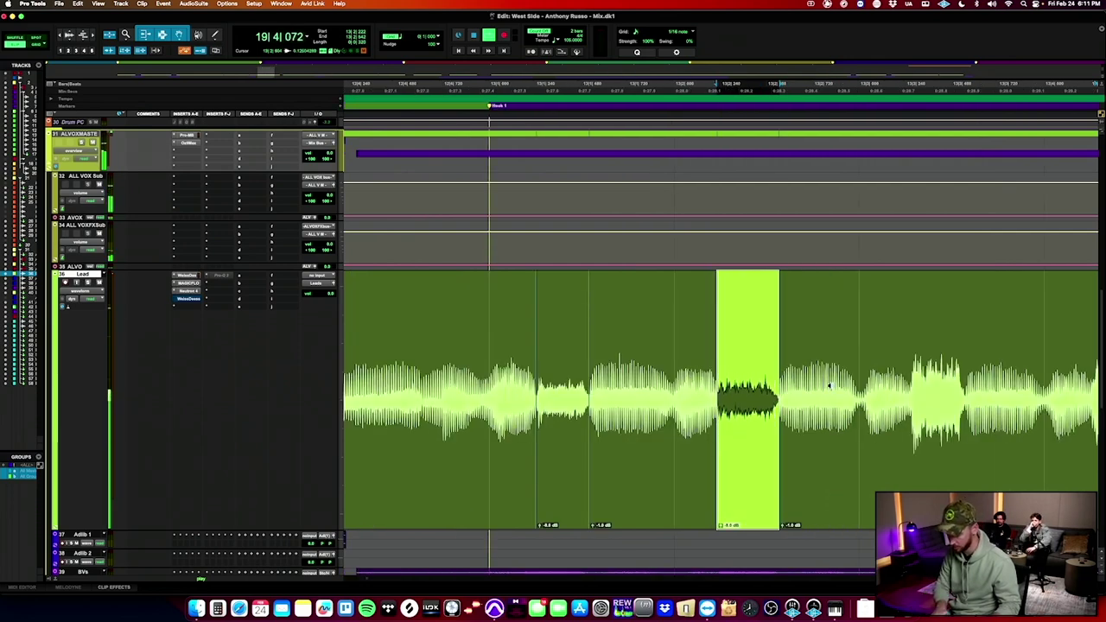
Separate the sibilants in beats 3 and 4 of bar 13 on the Lead vocal and lower their clip gain.
scroll(830, 389, right, 3)
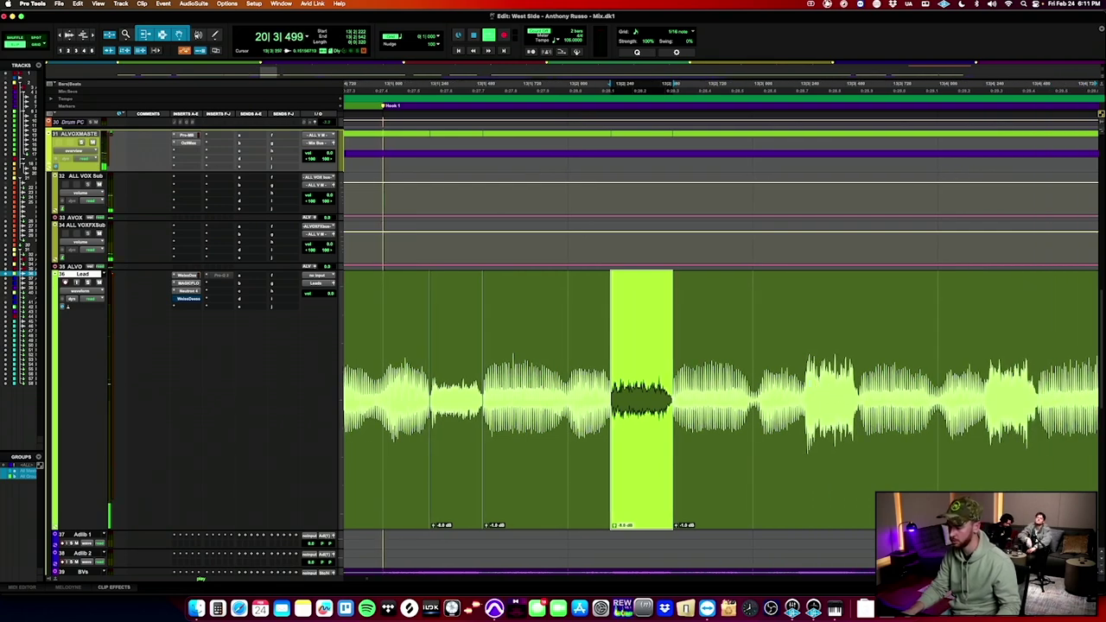
drag(804, 383, 858, 387)
key(b)
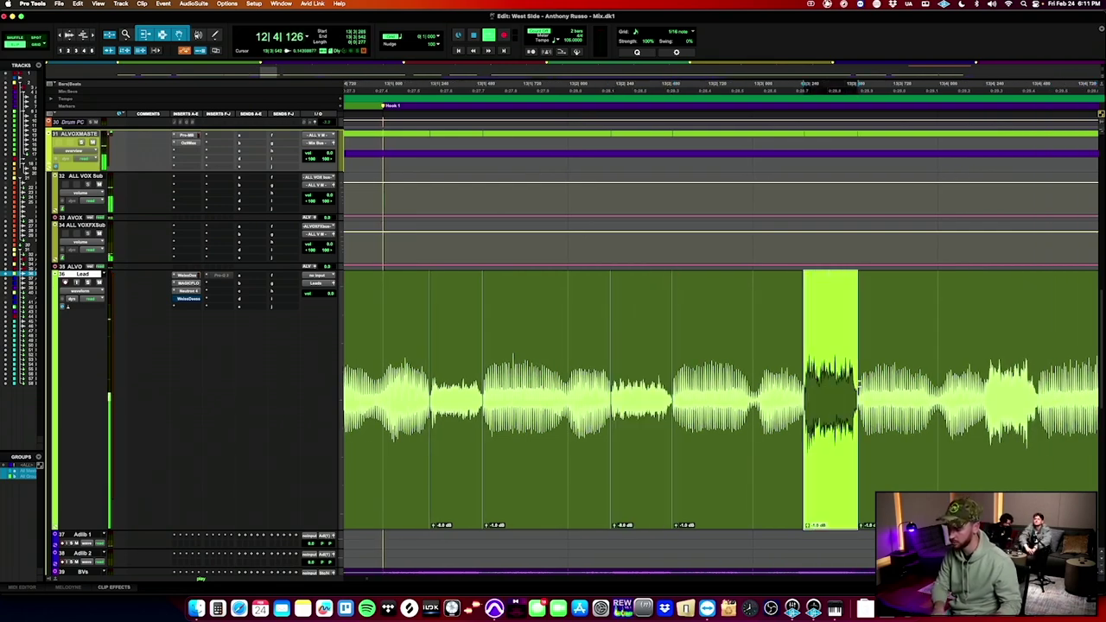
key(space)
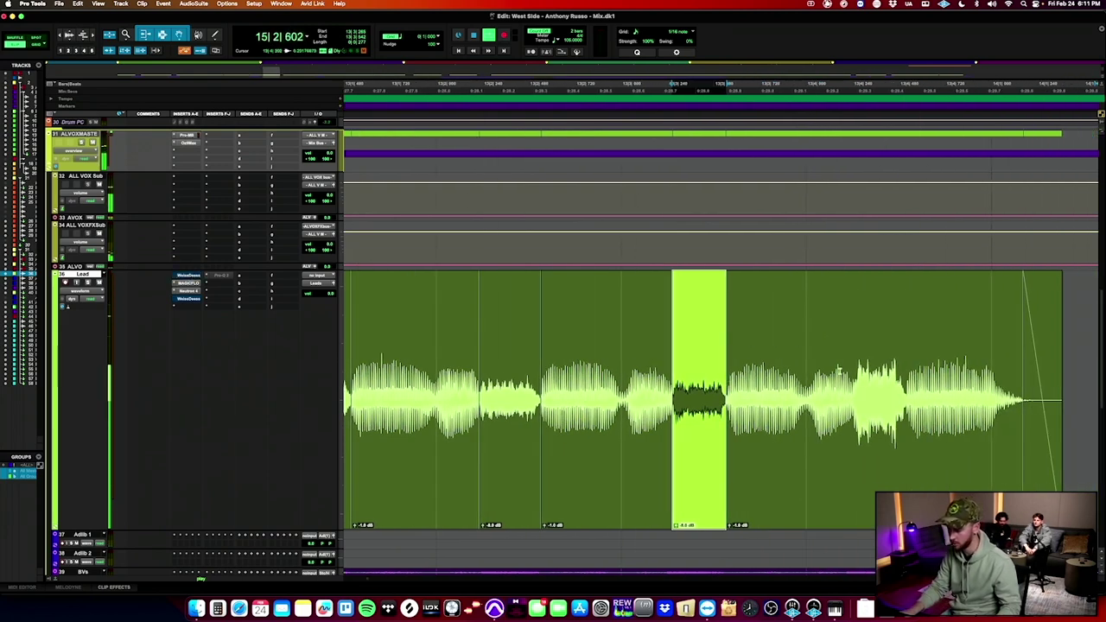
drag(855, 378, 904, 380)
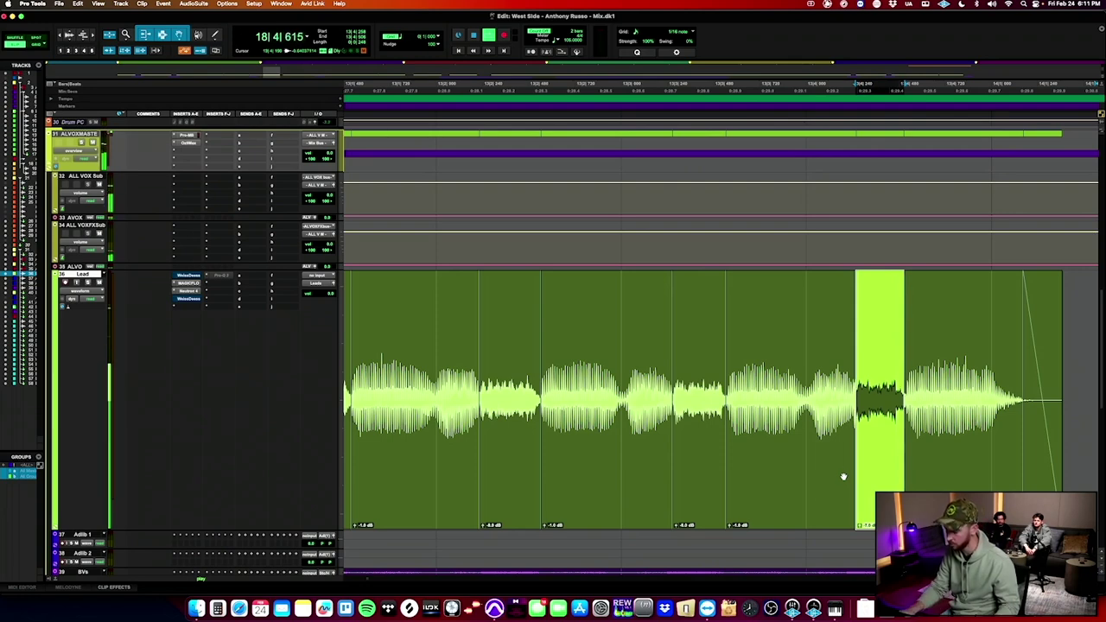
Set the clip gain of the first three separated sibilants in bar 13 of the Lead vocal to -5.0 dB each.
scroll(817, 362, right, 5)
key(r)
key(r)
key(r)
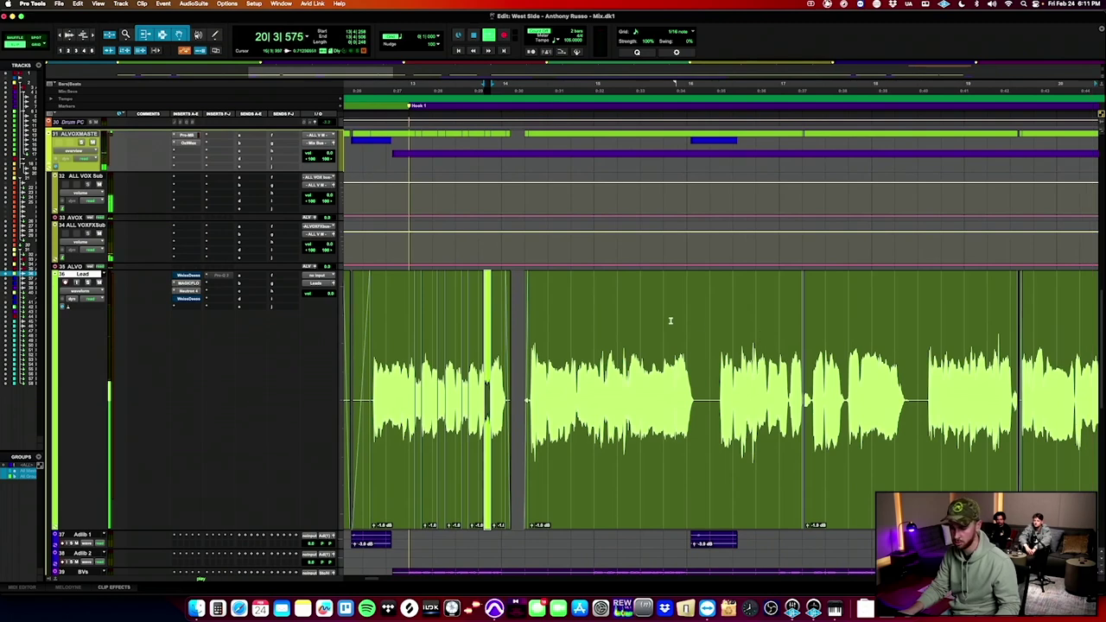
click(361, 285)
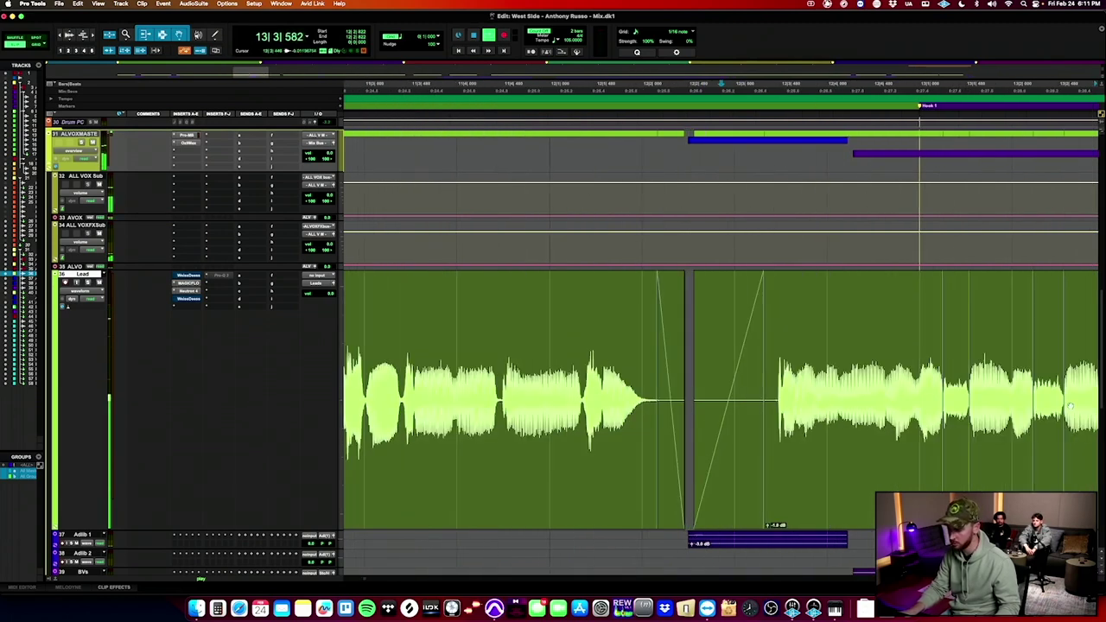
click(744, 514)
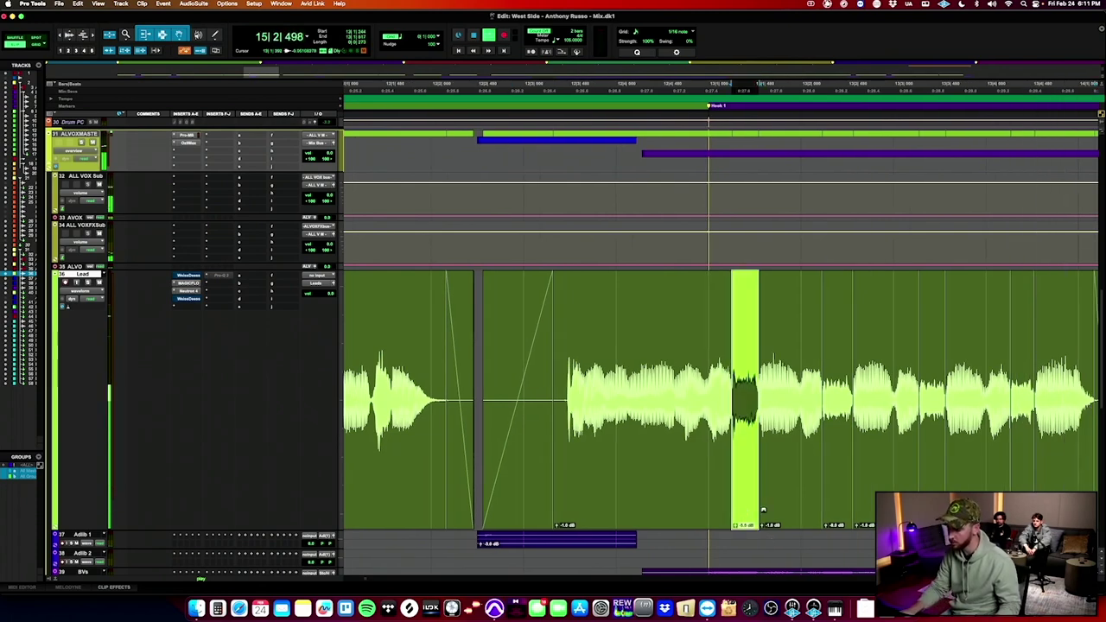
click(836, 516)
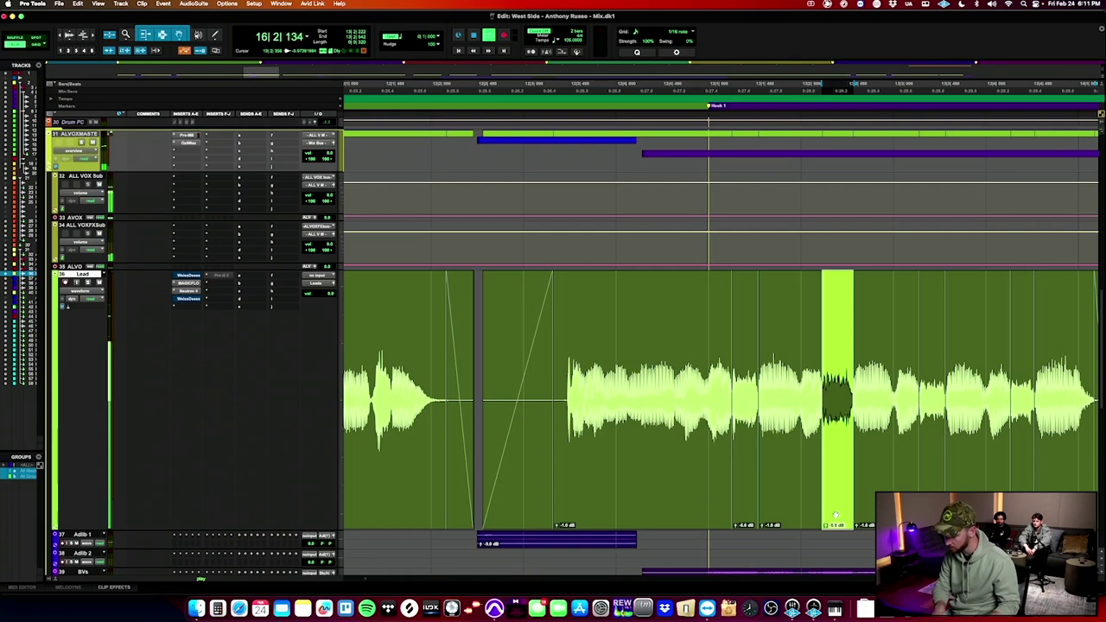
click(933, 514)
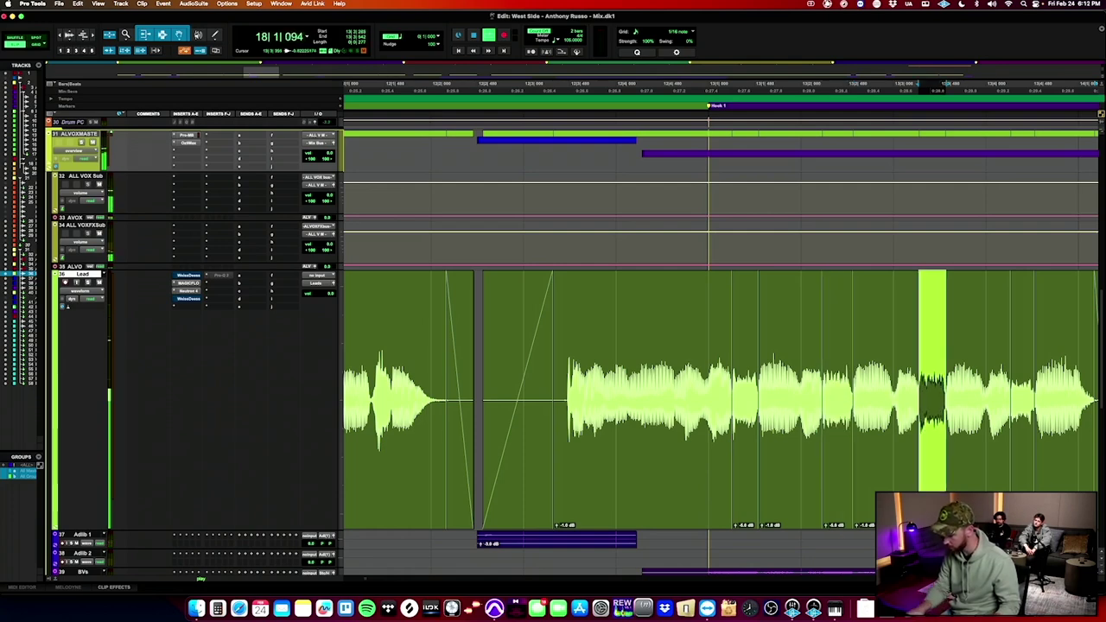
Undo the stray edit beside the fourth sibilant in bar 13 and set that clip's gain to -5.0 dB.
scroll(721, 346, right, 3)
scroll(722, 345, up, 1)
click(862, 520)
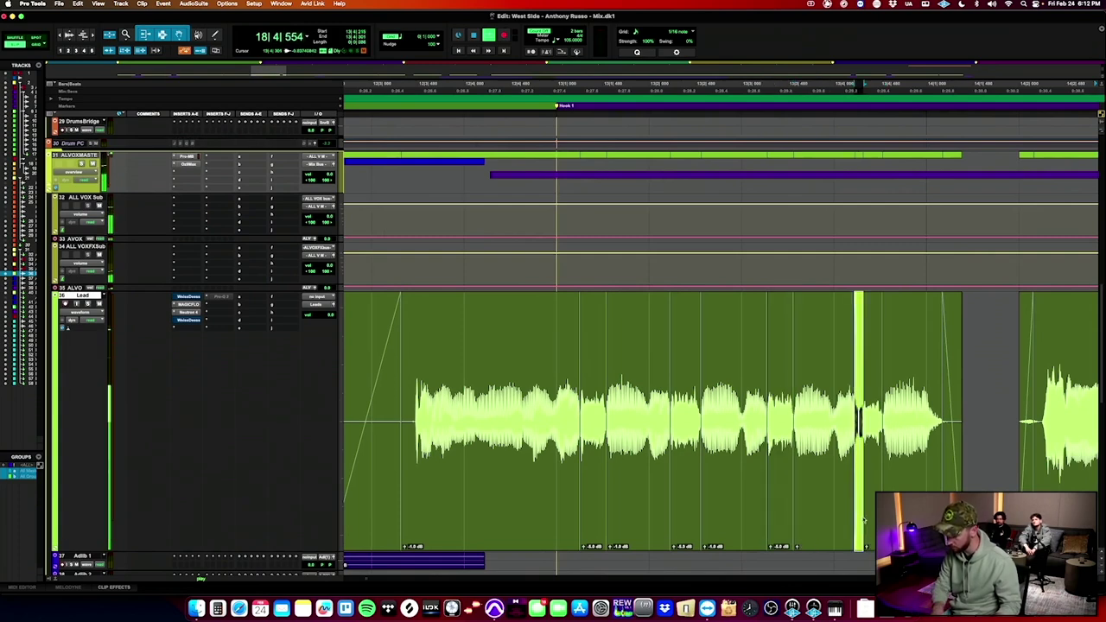
key(super+z)
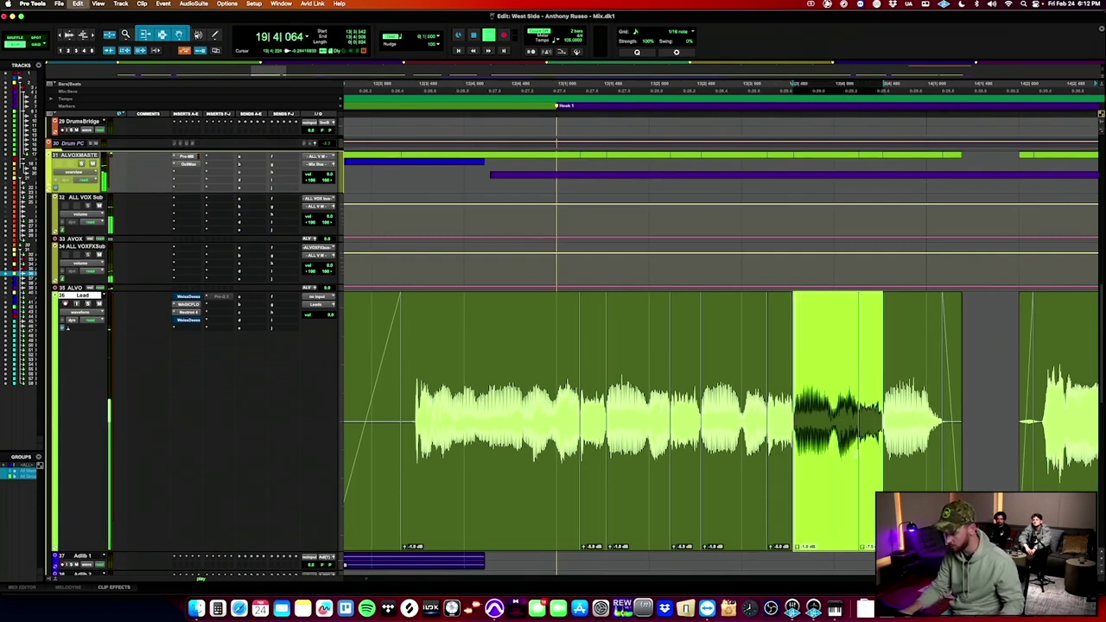
double_click(872, 391)
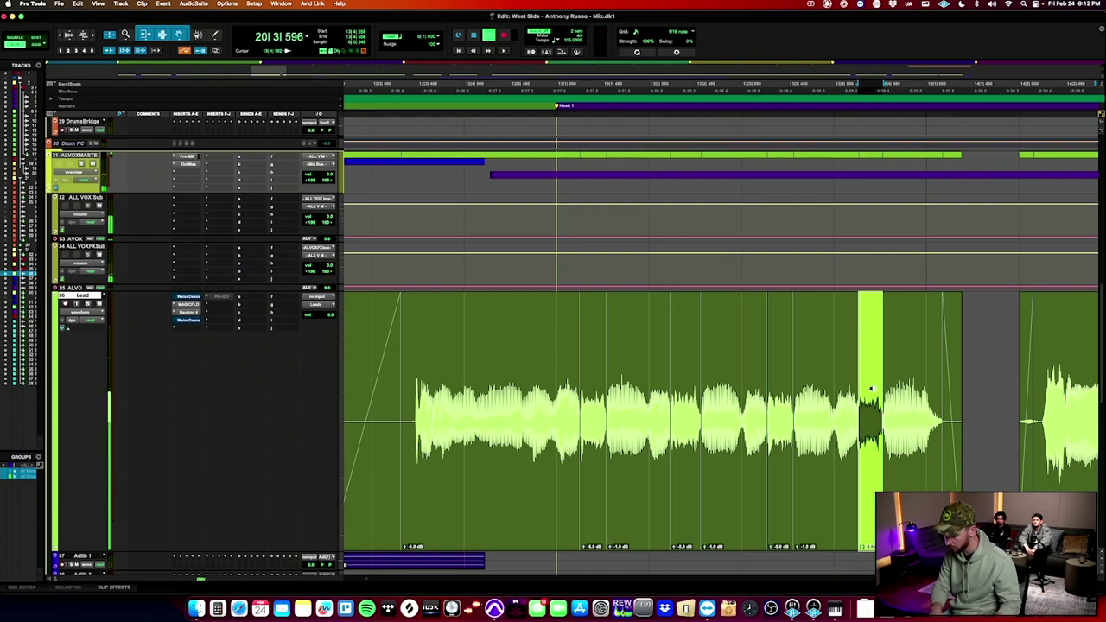
Isolate the opening consonant of the next Lead phrase, in bar 14, and lower its clip gain.
scroll(871, 391, left, 10)
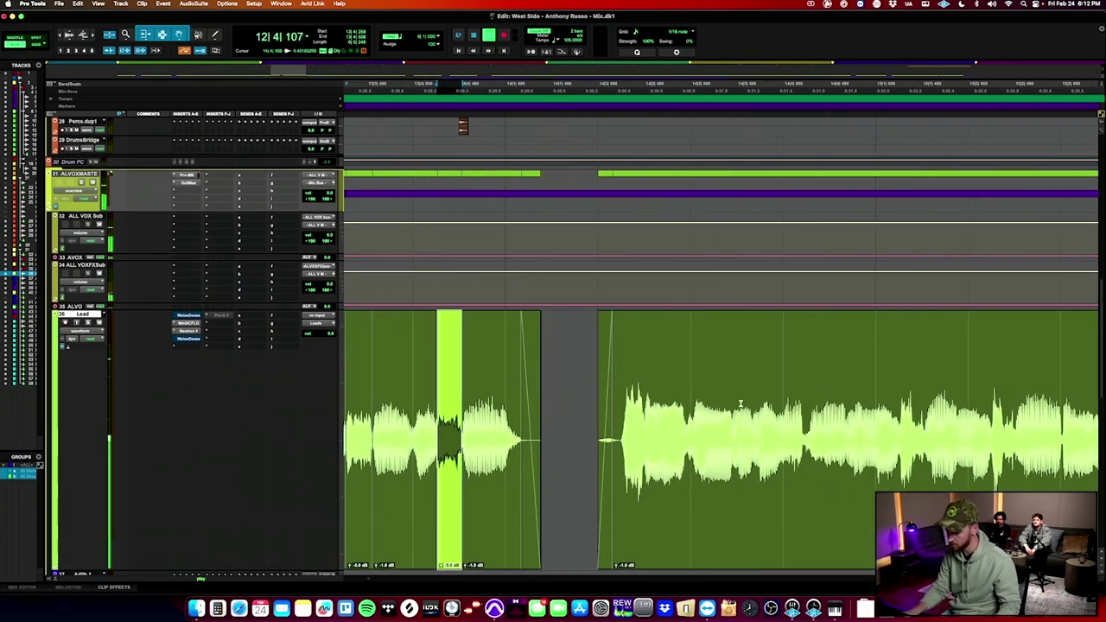
scroll(741, 403, right, 5)
scroll(694, 401, down, 3)
scroll(694, 401, right, 2)
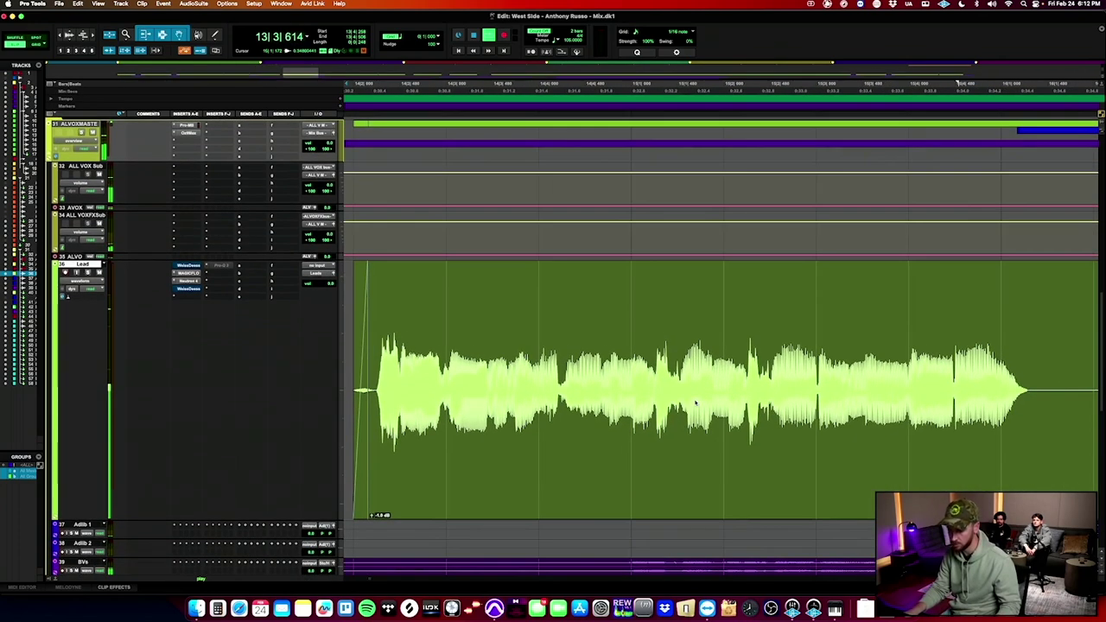
scroll(561, 338, right, 2)
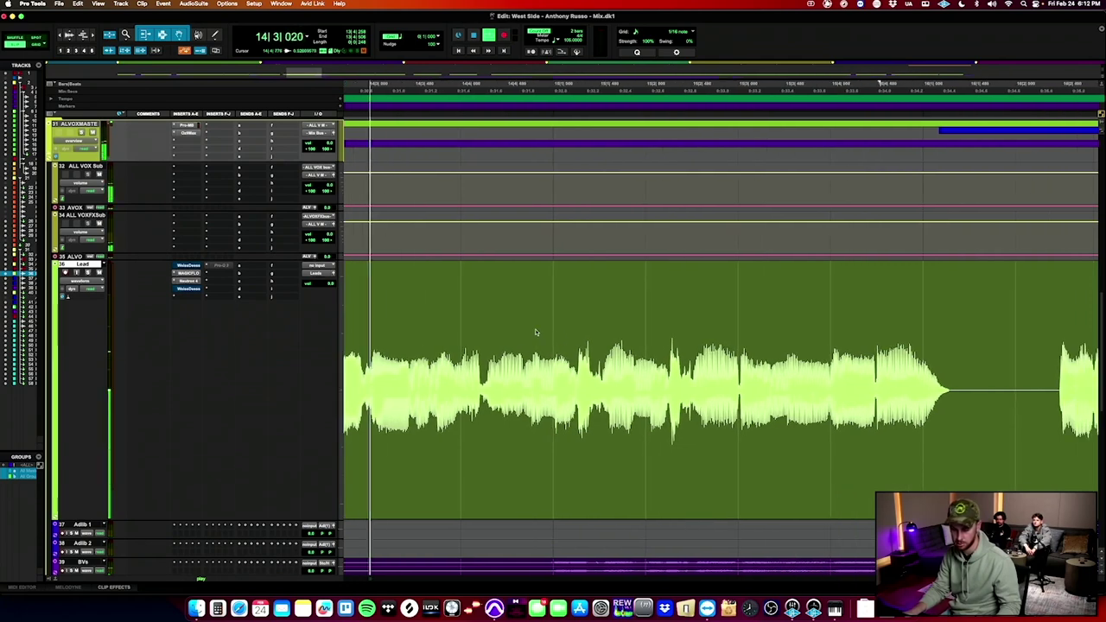
scroll(536, 332, down, 3)
scroll(536, 332, left, 1)
click(407, 322)
scroll(407, 322, left, 2)
click(407, 322)
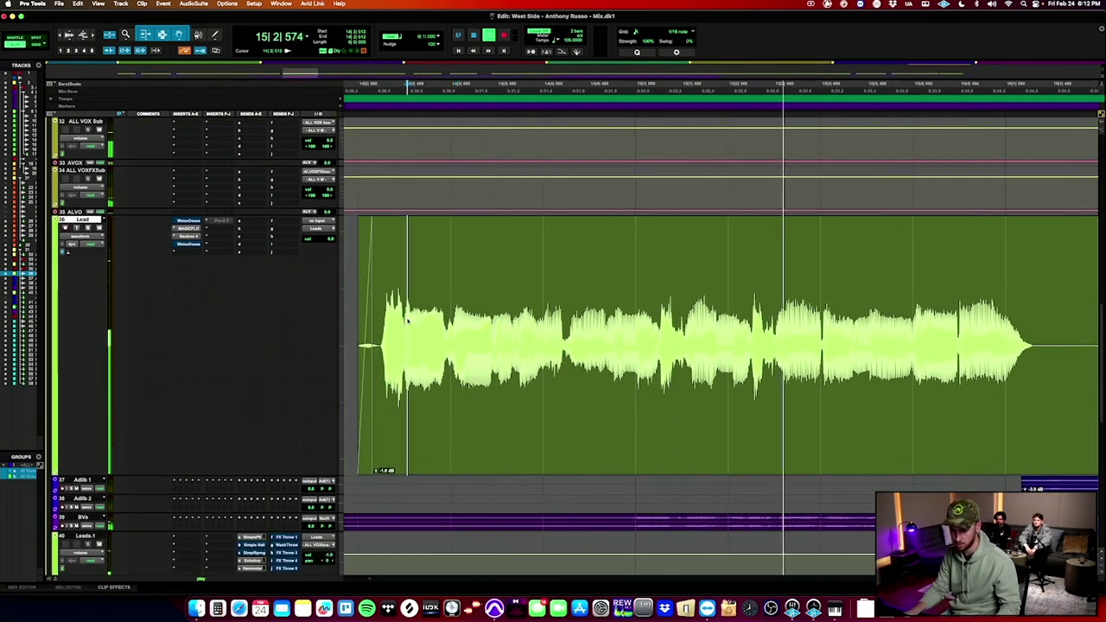
key(t)
key(t)
drag(711, 317, 620, 320)
key(ctrl+shift+Down)
key(ctrl+shift+Down)
key(ctrl+shift+Down)
key(ctrl+shift+Down)
key(ctrl+shift+Down)
key(ctrl+shift+Down)
key(ctrl+shift+Down)
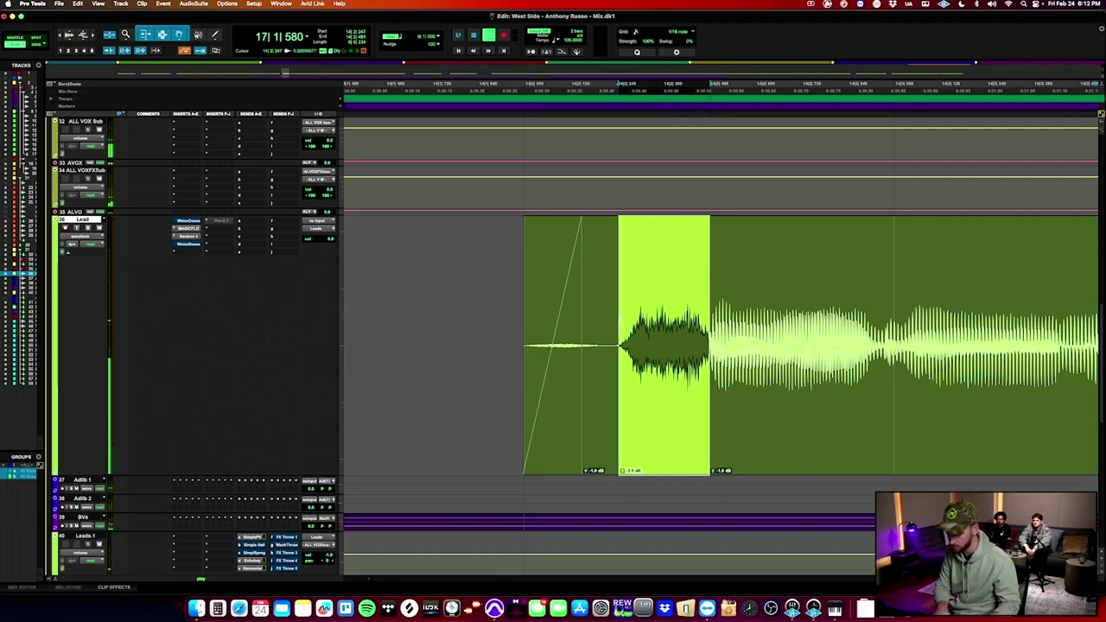
scroll(936, 320, down, 3)
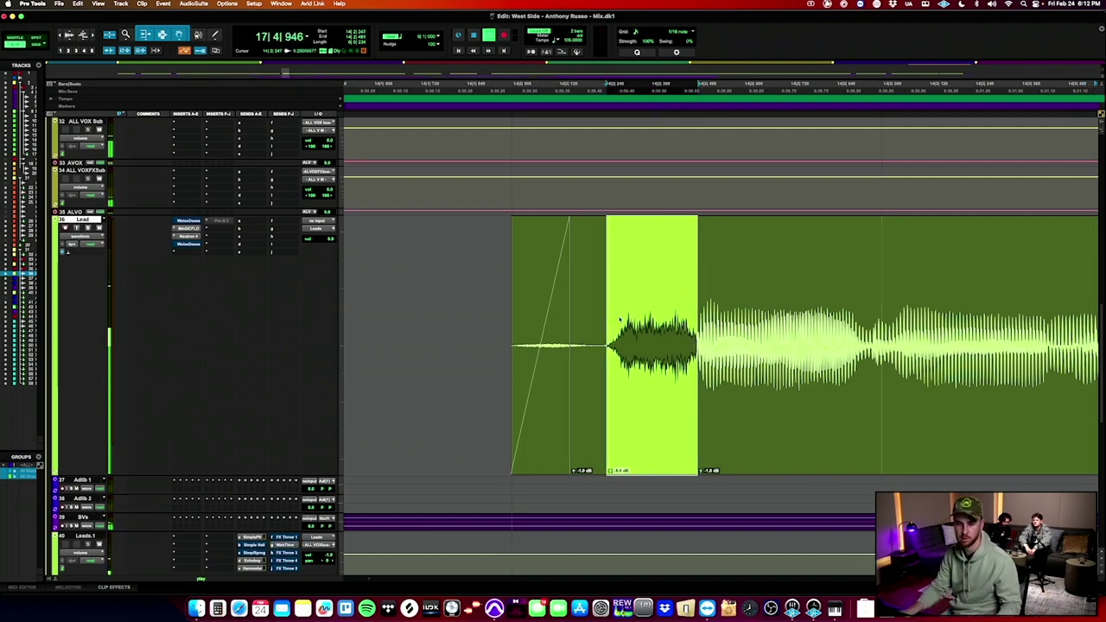
Isolate the next two sibilants of this Lead phrase, lower each to -5.0 dB, and move the second one's end boundary slightly earlier.
scroll(936, 320, right, 3)
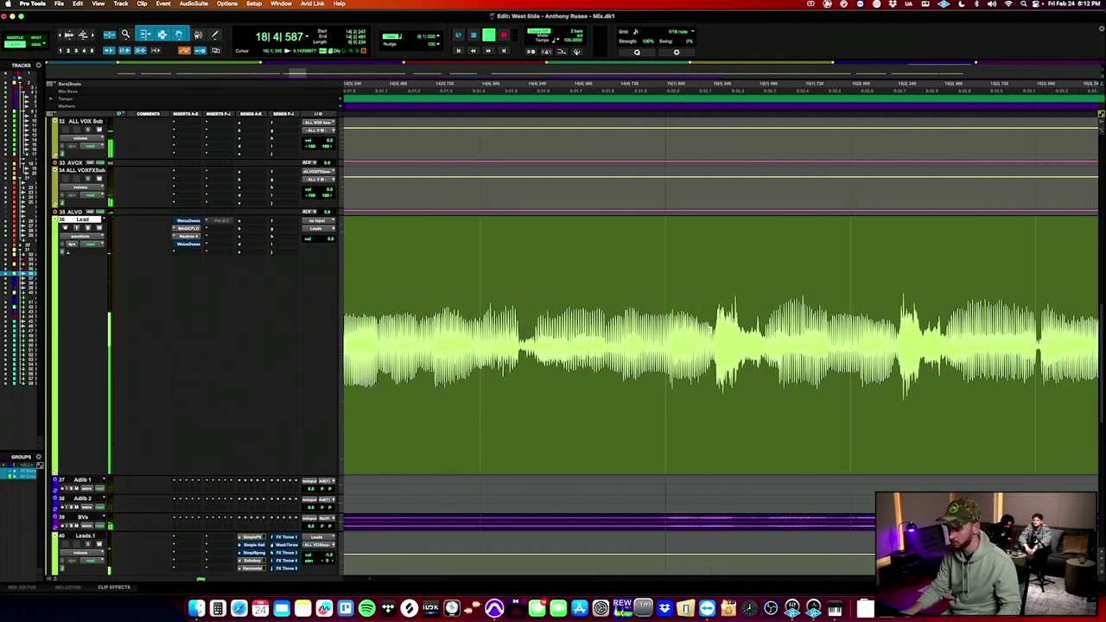
drag(714, 328, 764, 329)
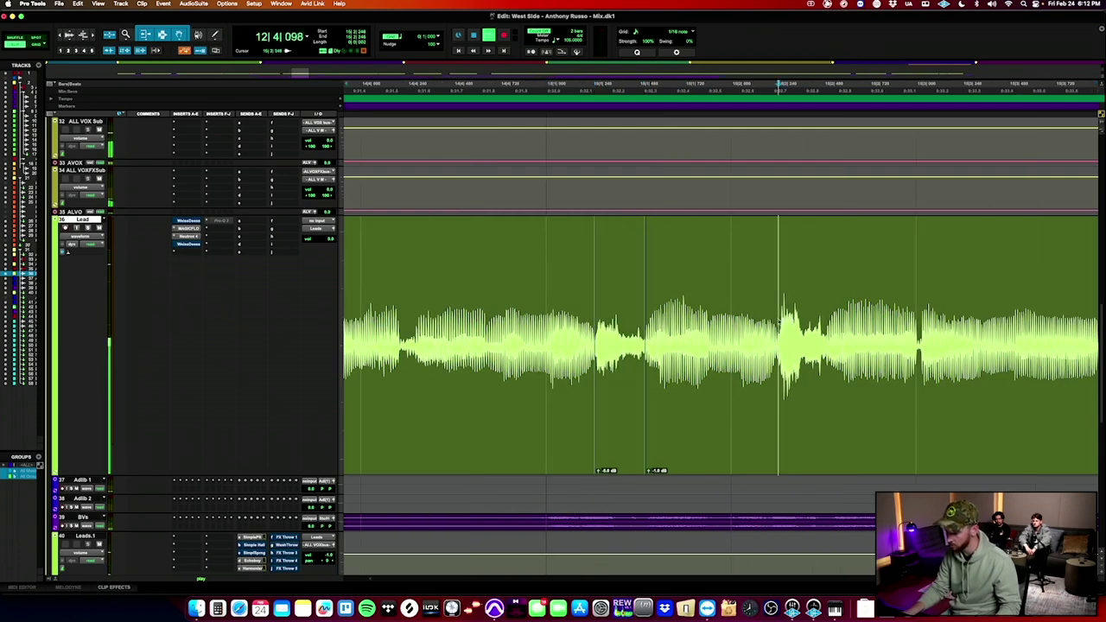
drag(776, 320, 829, 319)
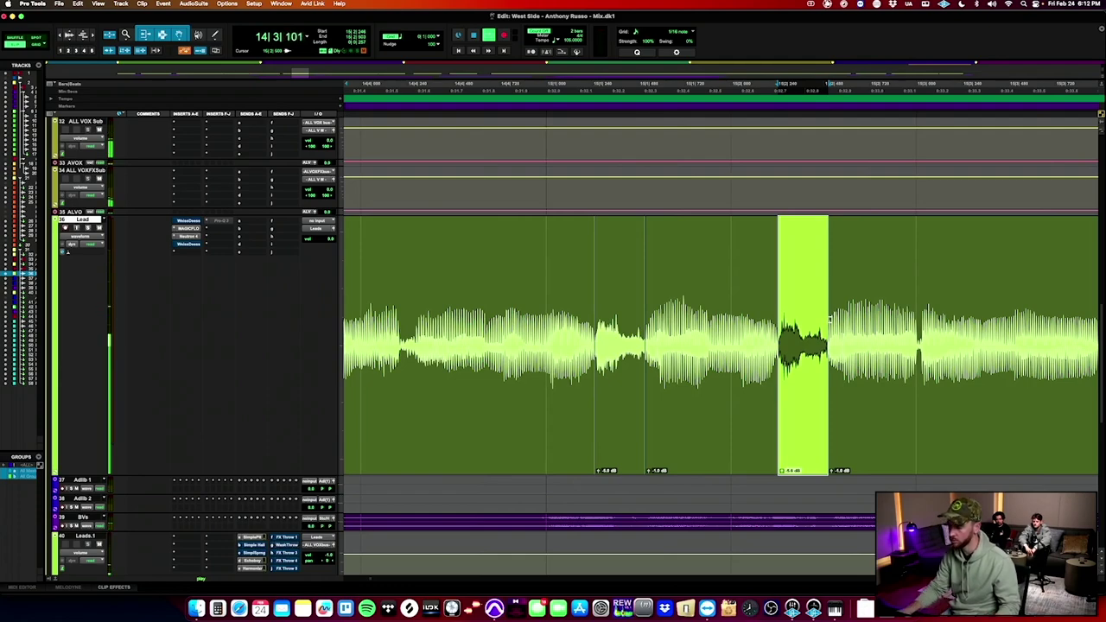
drag(830, 320, 824, 320)
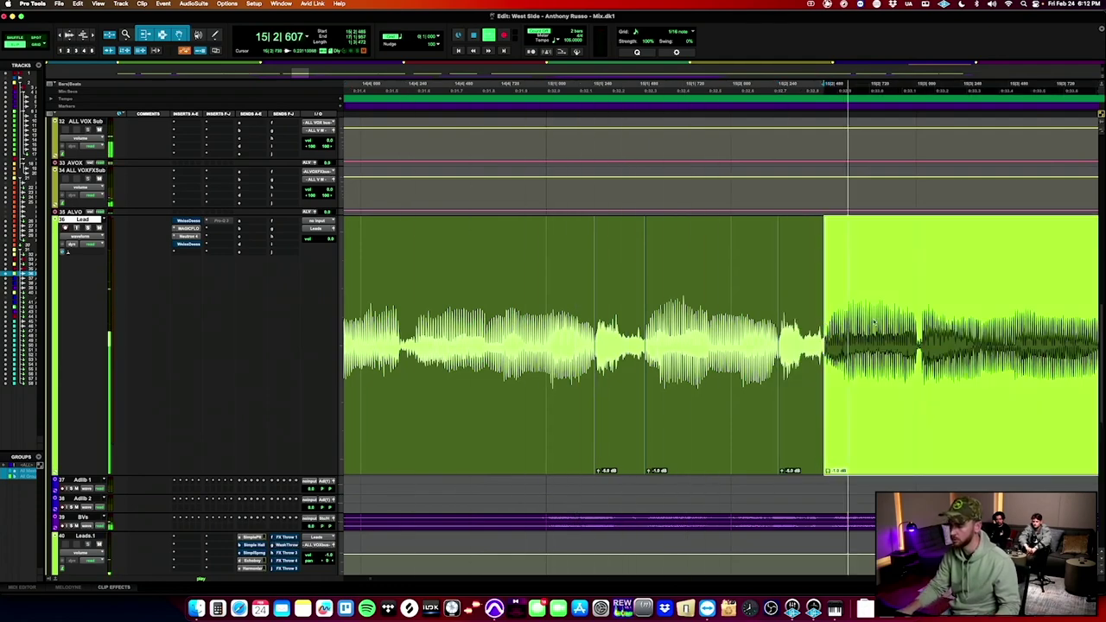
Place the edit cursor at the start of the first sibilant in the Lead phrase of bar 16.
scroll(873, 322, up, 1)
scroll(874, 322, right, 10)
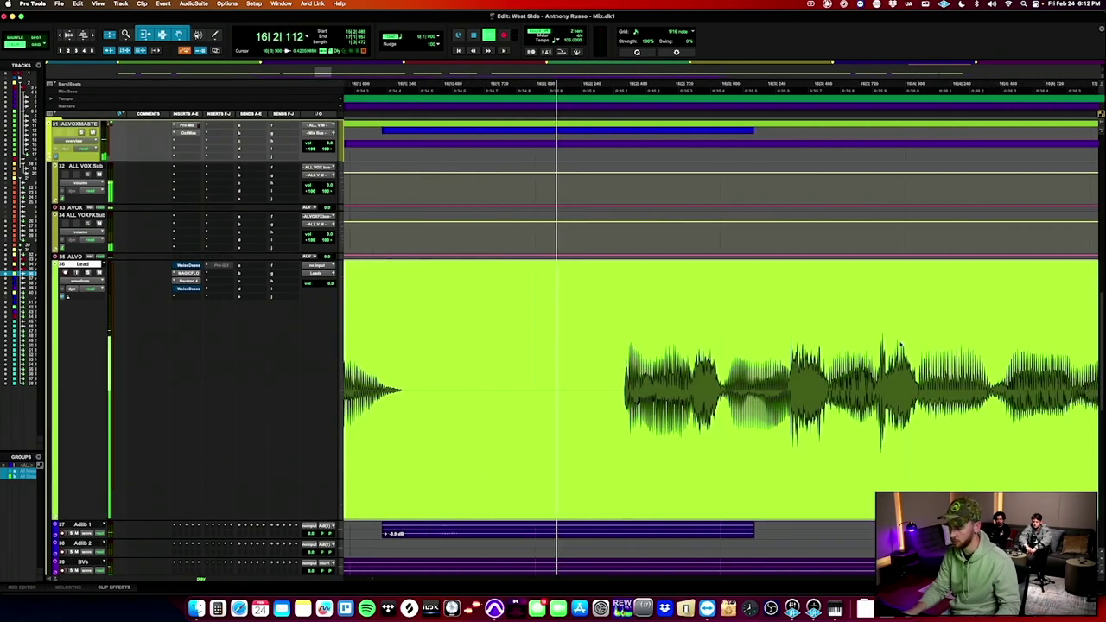
scroll(900, 345, right, 2)
click(620, 373)
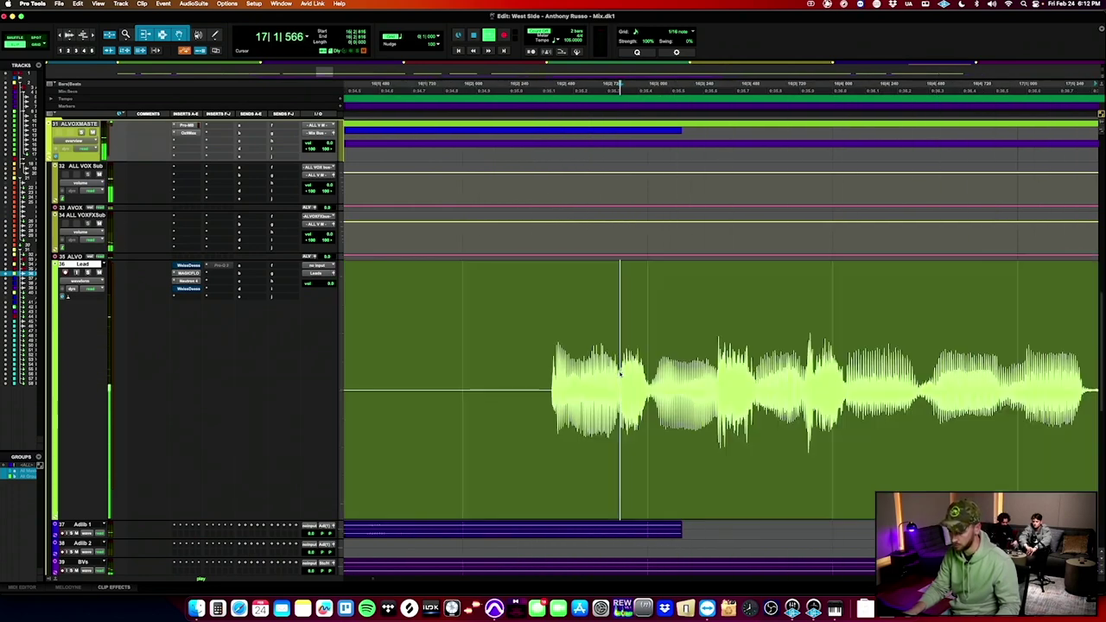
Isolate the two sibilants before and after beat 3 of bar 16 on the Lead track and lower their clip gain.
drag(621, 373, 652, 376)
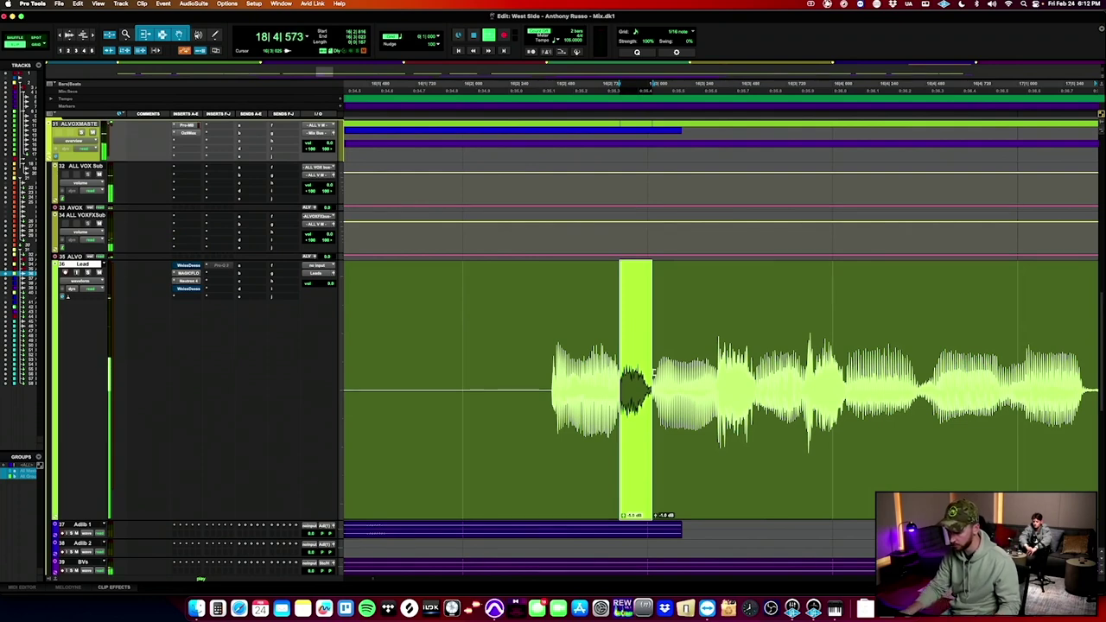
drag(718, 373, 756, 372)
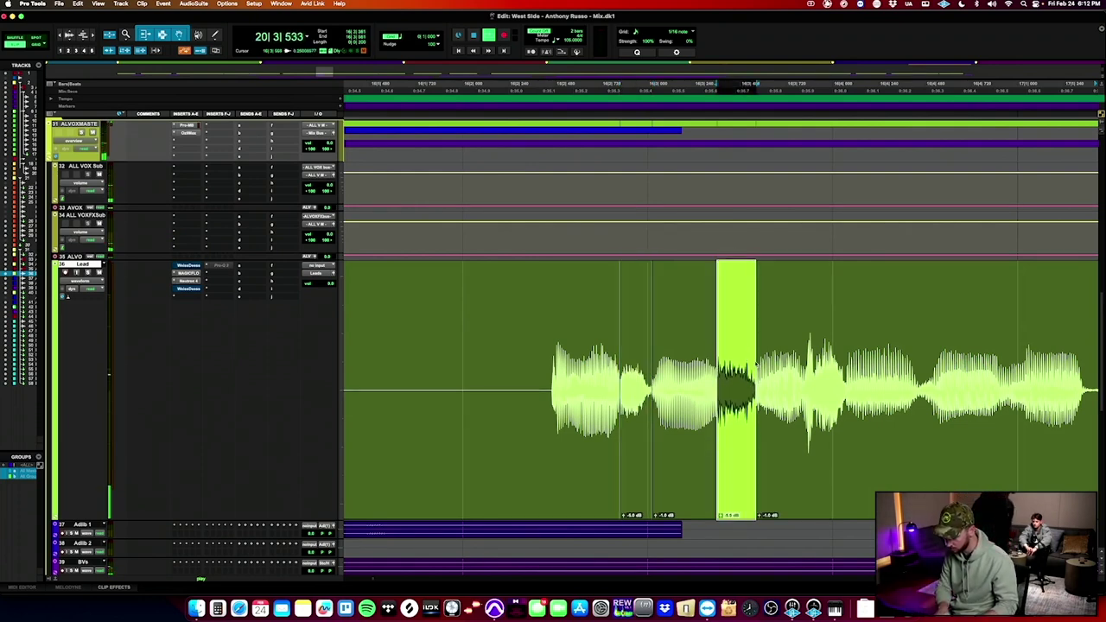
key(space)
key(space)
Separate the Lead sibilant straddling beat 4 of bar 16, just after the tall peak, and lower its clip gain.
click(812, 363)
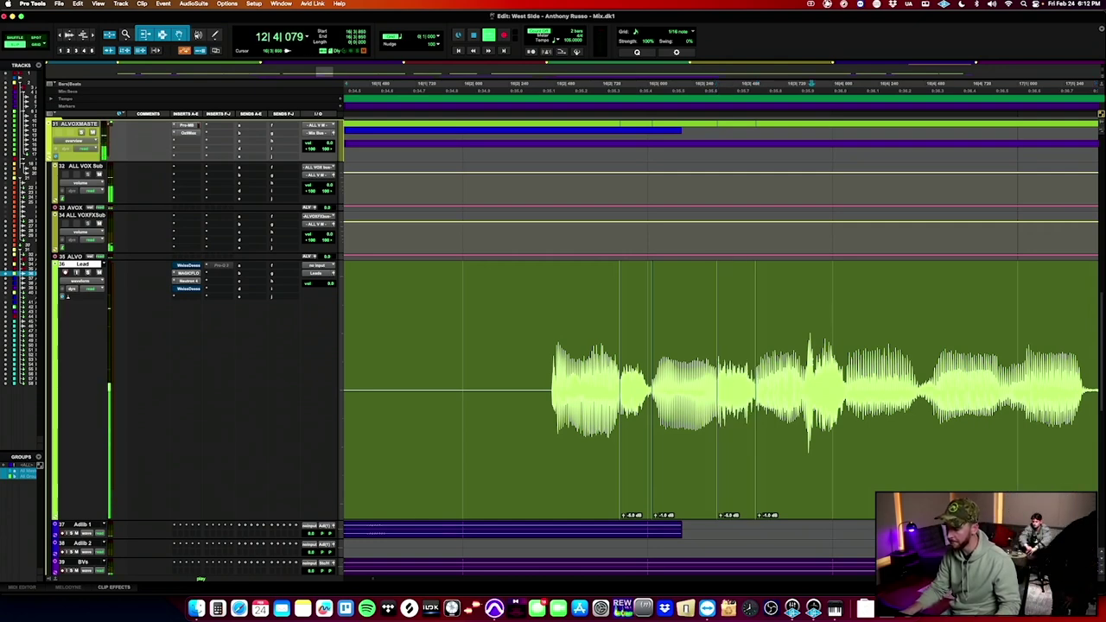
scroll(861, 359, right, 5)
key(r)
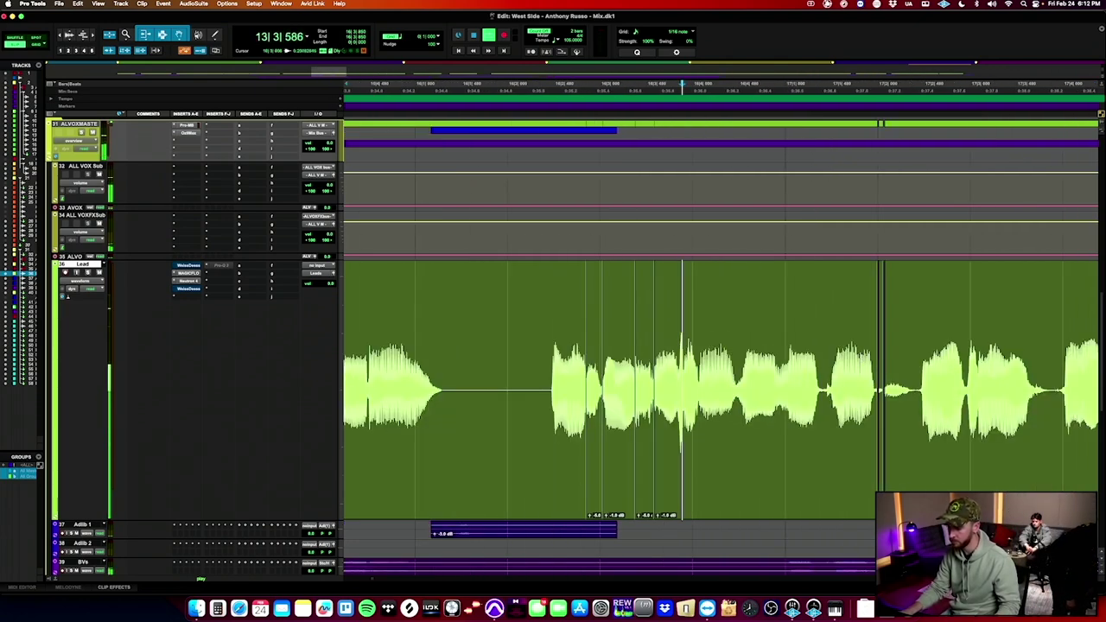
key(t)
key(t)
key(t)
drag(730, 372, 861, 370)
key(b)
key(ctrl+shift+Down)
key(ctrl+shift+Down)
key(ctrl+shift+Down)
key(ctrl+shift+Down)
key(ctrl+shift+Down)
key(ctrl+shift+Down)
key(ctrl+shift+Down)
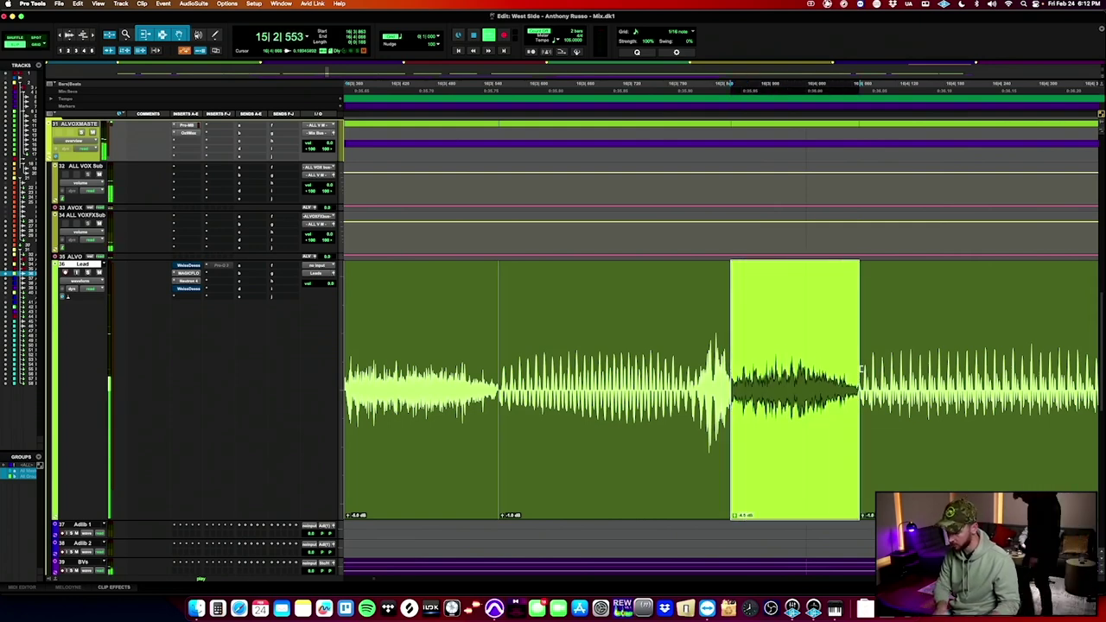
key(super+bracketleft)
key(super+bracketleft)
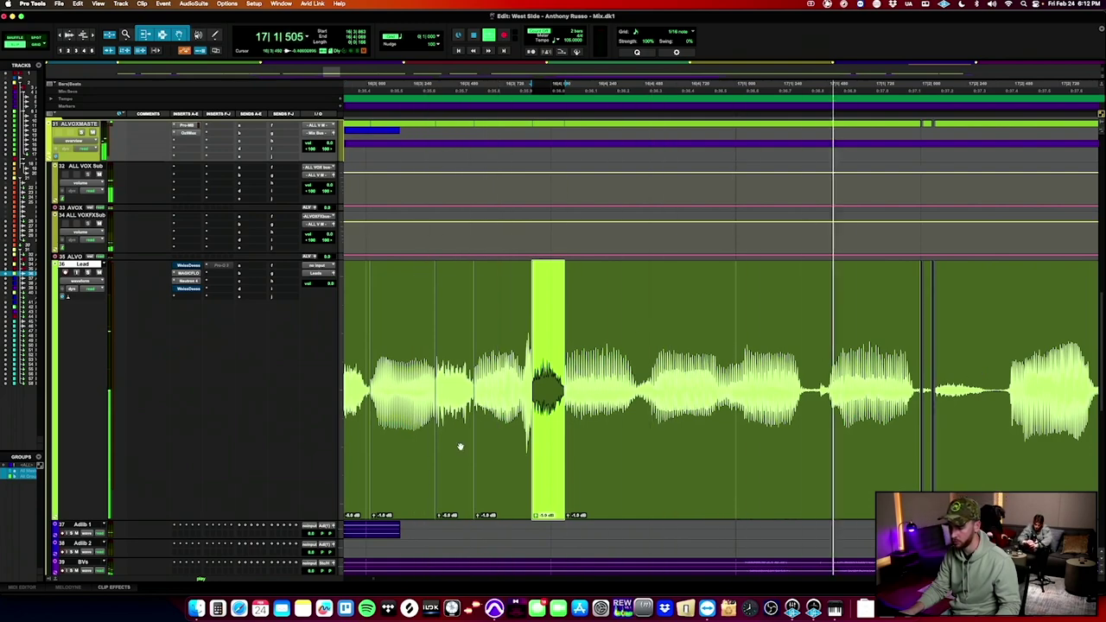
Isolate the Lead sibilant just after beat 4 of bar 18 and lower its clip gain.
click(459, 445)
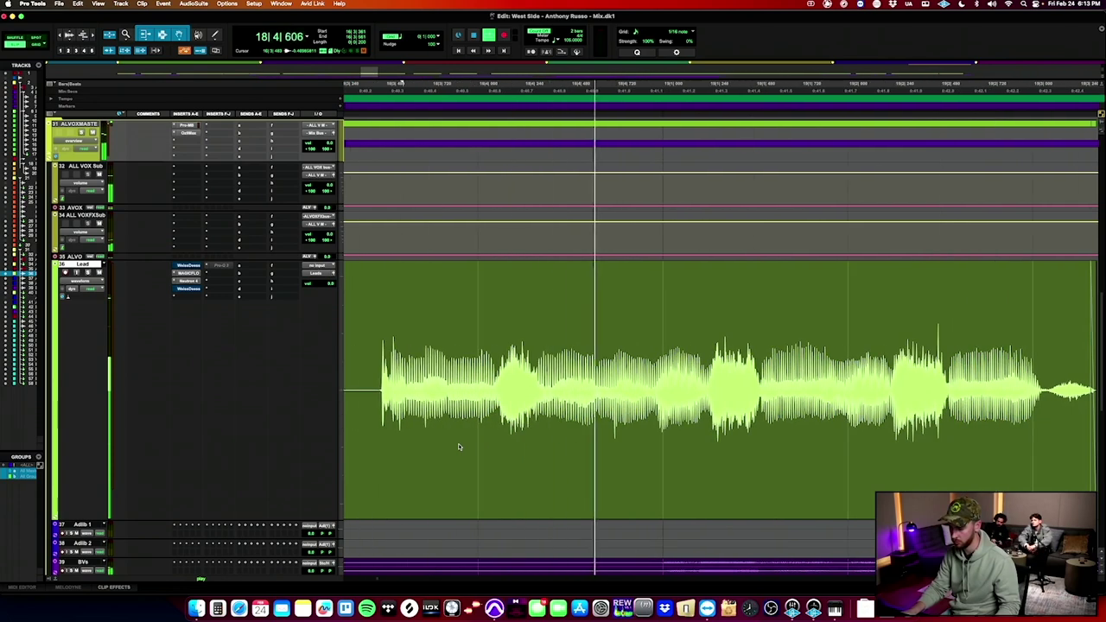
key(super+bracketleft)
key(super+bracketright)
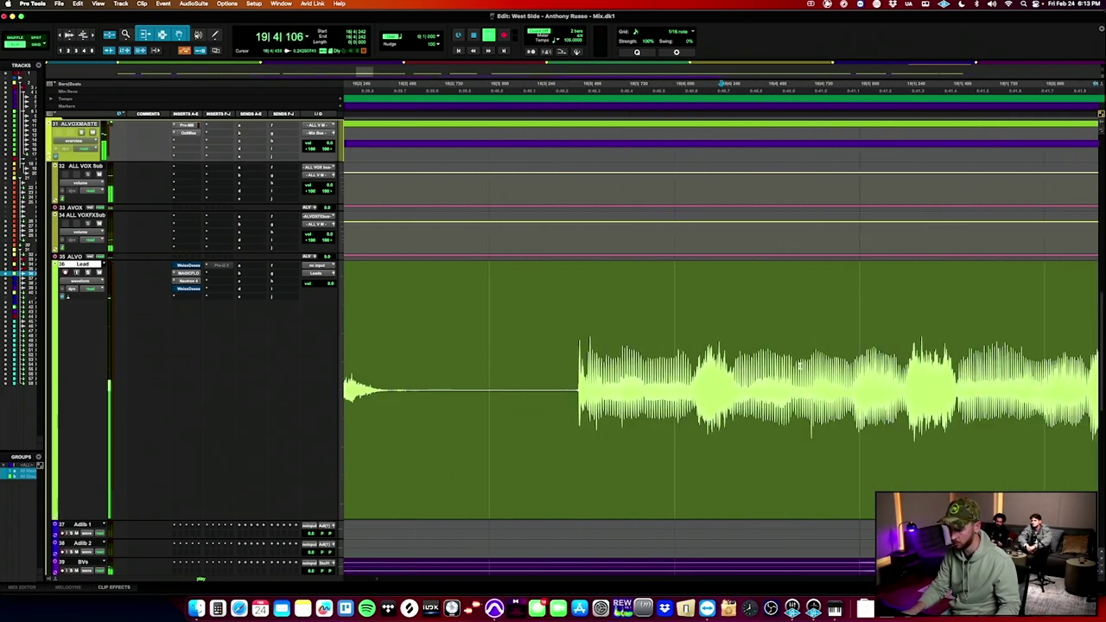
drag(639, 373, 682, 373)
key(ctrl+shift+Down)
key(ctrl+shift+Down)
key(ctrl+shift+Down)
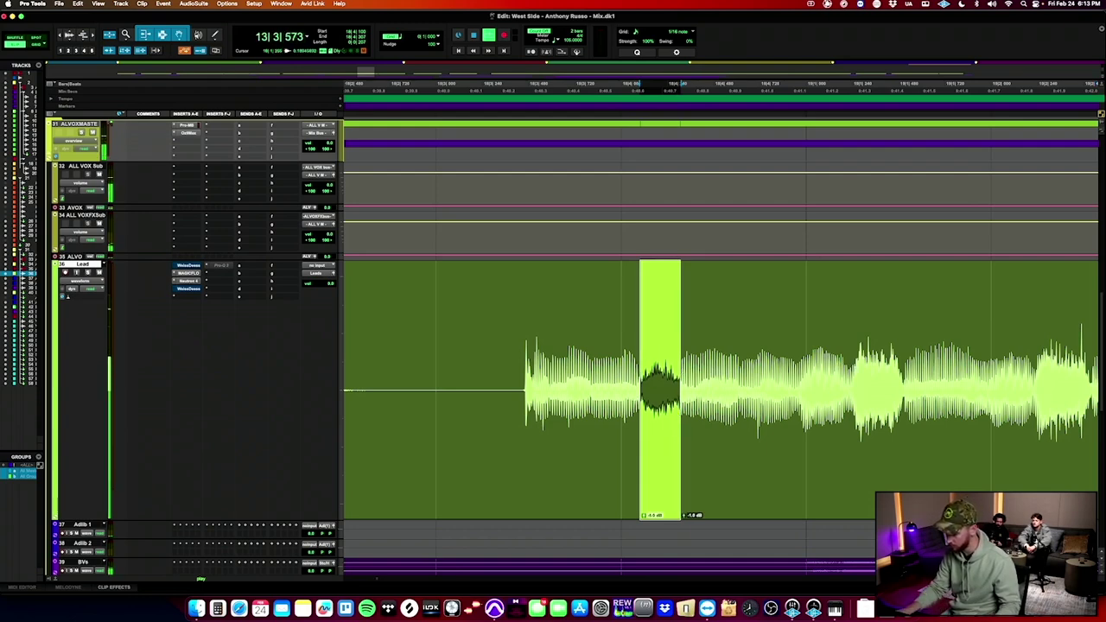
Isolate the Lead sibilant just after beat 1 of bar 19 and lower its clip gain.
drag(852, 369, 904, 369)
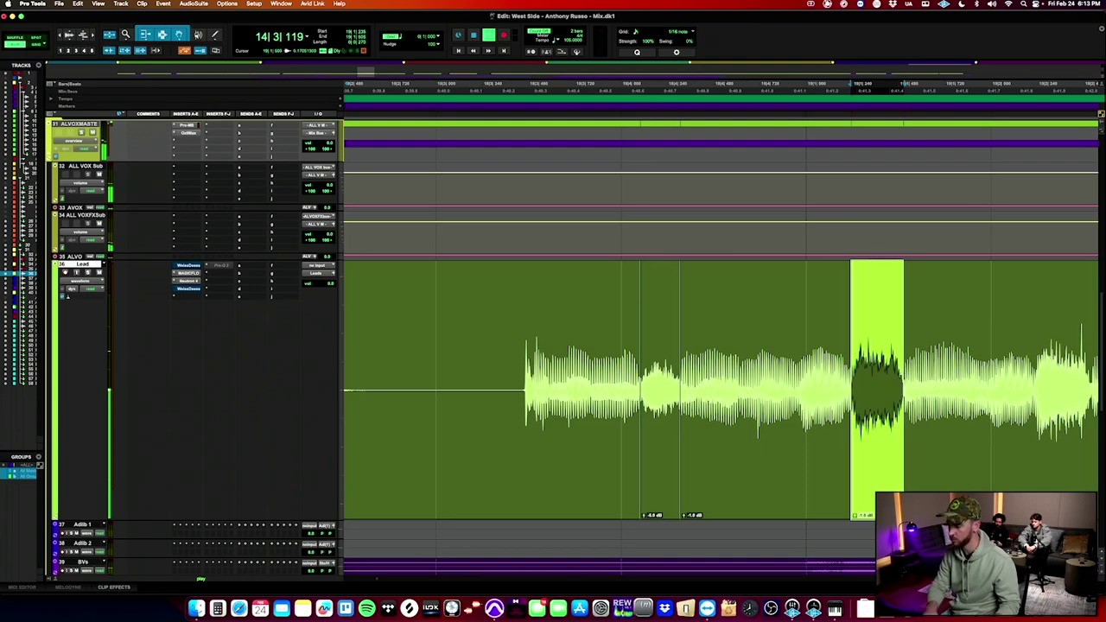
key(ctrl+shift+Down)
key(ctrl+shift+Down)
key(ctrl+shift+Down)
key(ctrl+shift+Down)
key(ctrl+shift+Down)
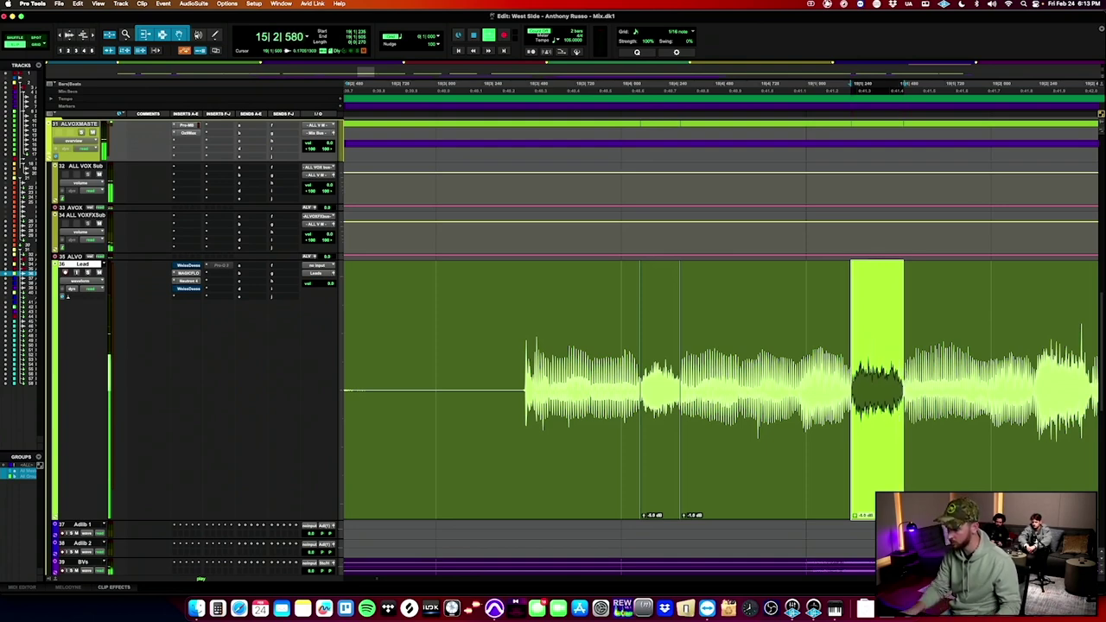
Isolate the Lead sibilant just after beat 2 of bar 19 and reduce its clip gain.
scroll(904, 374, right, 4)
drag(870, 374, 923, 374)
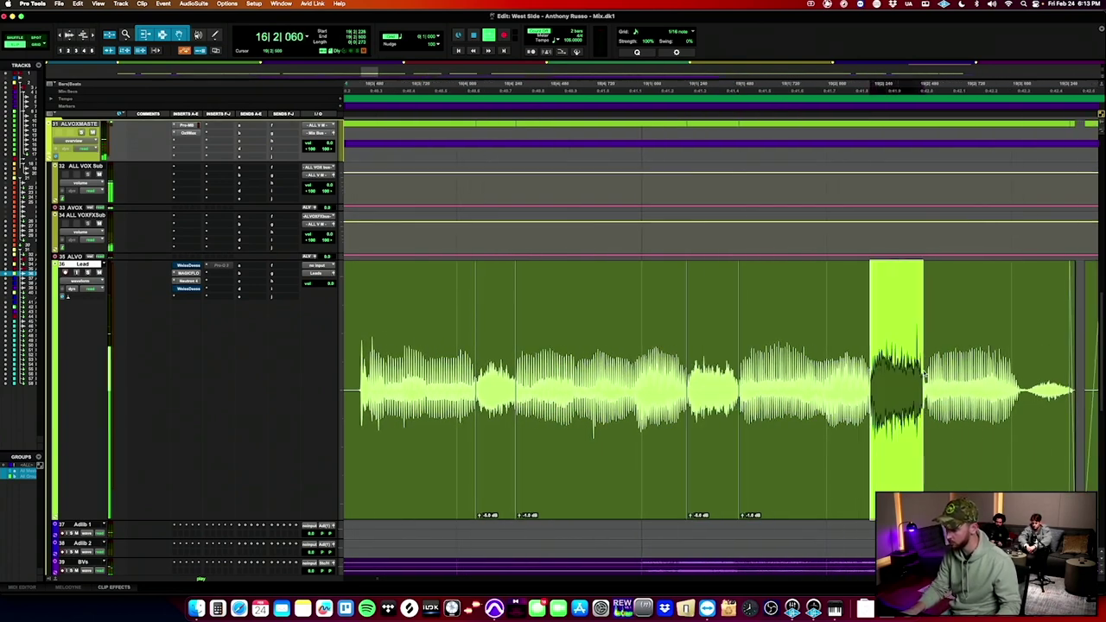
key(ctrl+shift+Down)
key(ctrl+shift+Down)
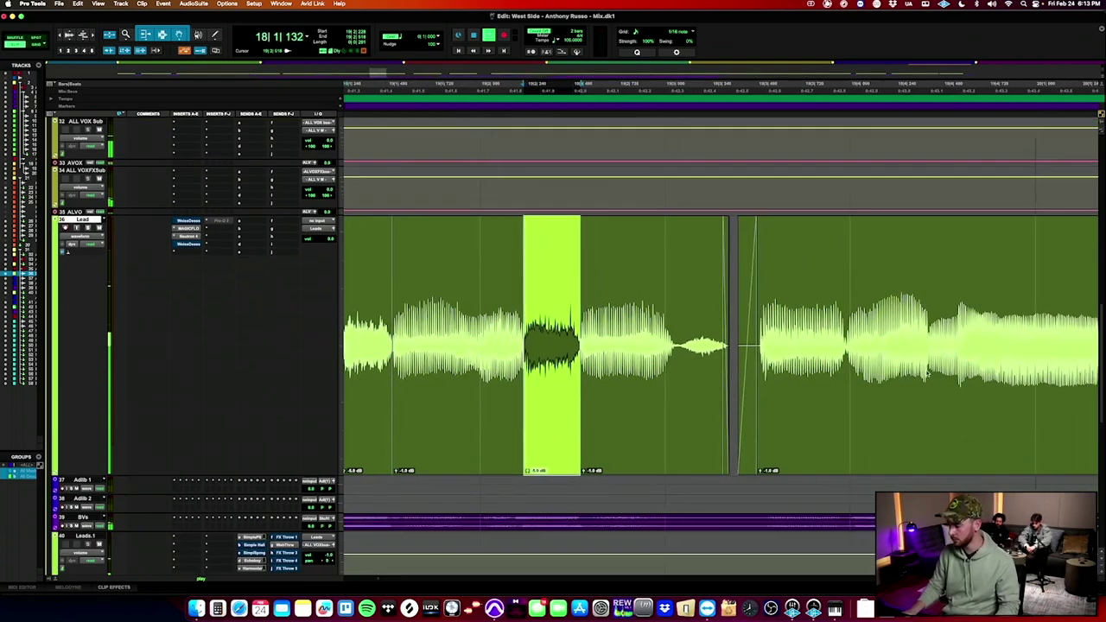
scroll(927, 373, down, 2)
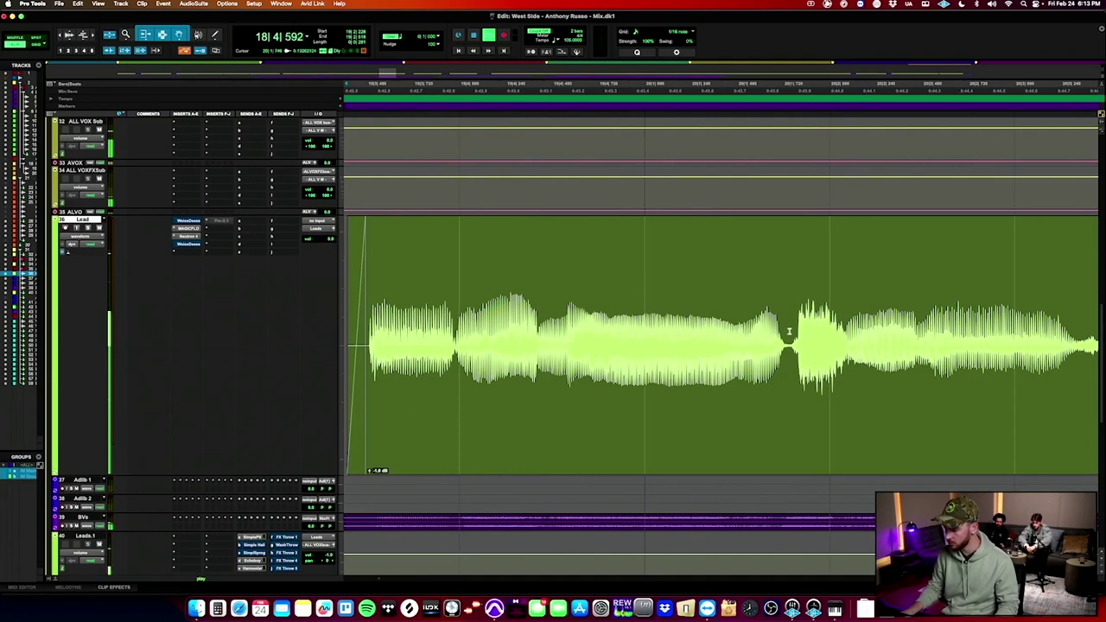
Isolate the Lead sibilant following the long sustained note, around beat 2 of bar 20, and lower its clip gain.
drag(789, 331, 849, 333)
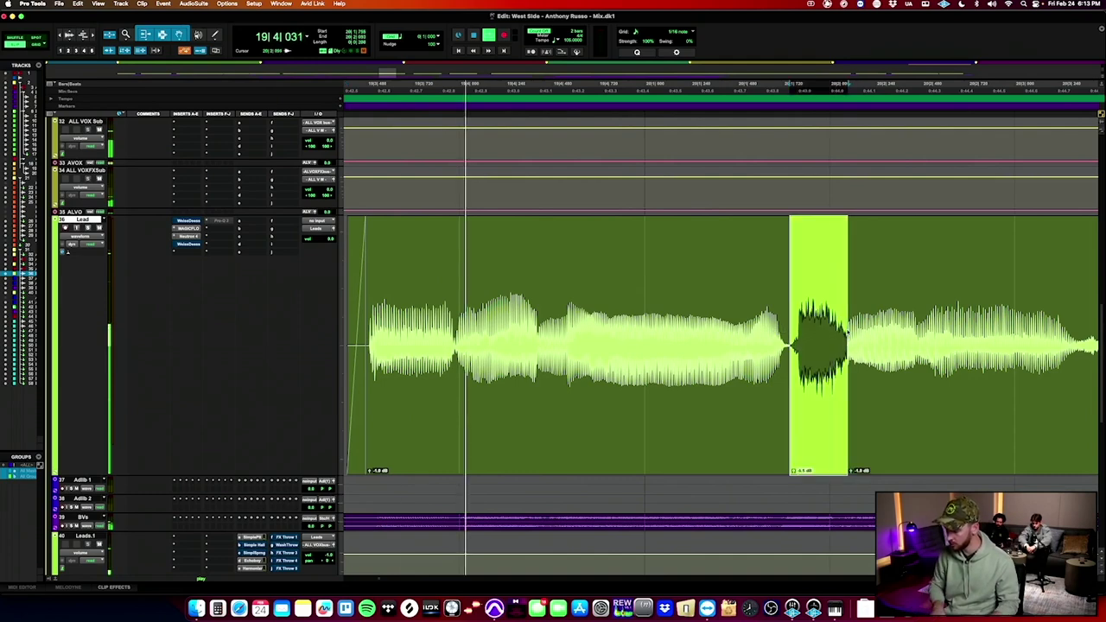
key(ctrl+shift+Down)
key(ctrl+shift+Down)
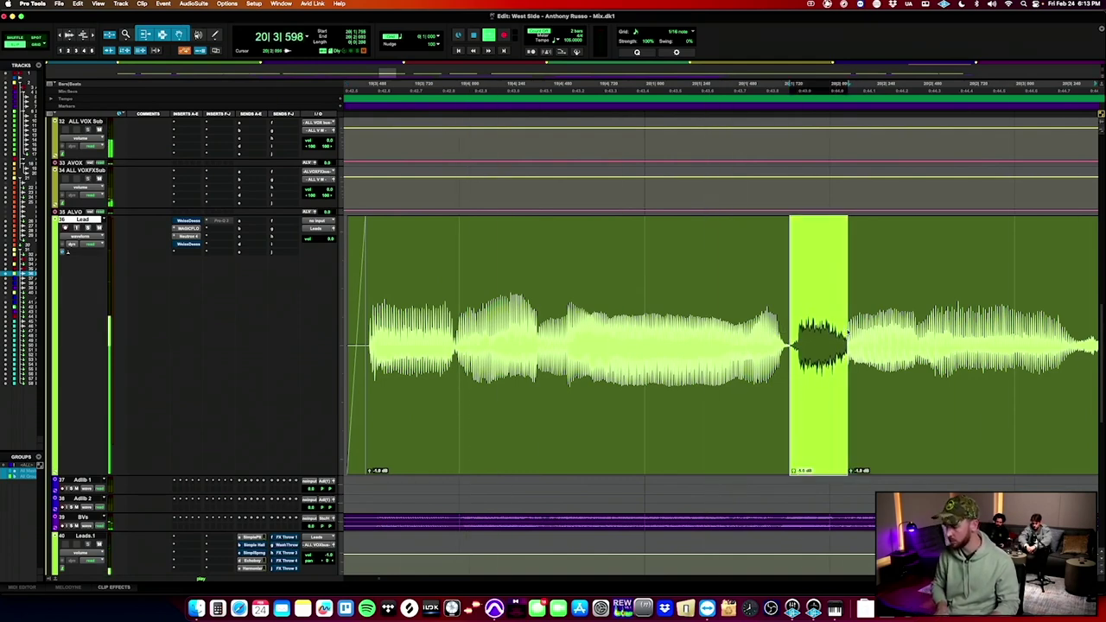
Isolate the sibilant straddling the start of bar 22 in the first Verse 2 Lead clip and lower its clip gain.
scroll(847, 331, right, 5)
key(r)
key(r)
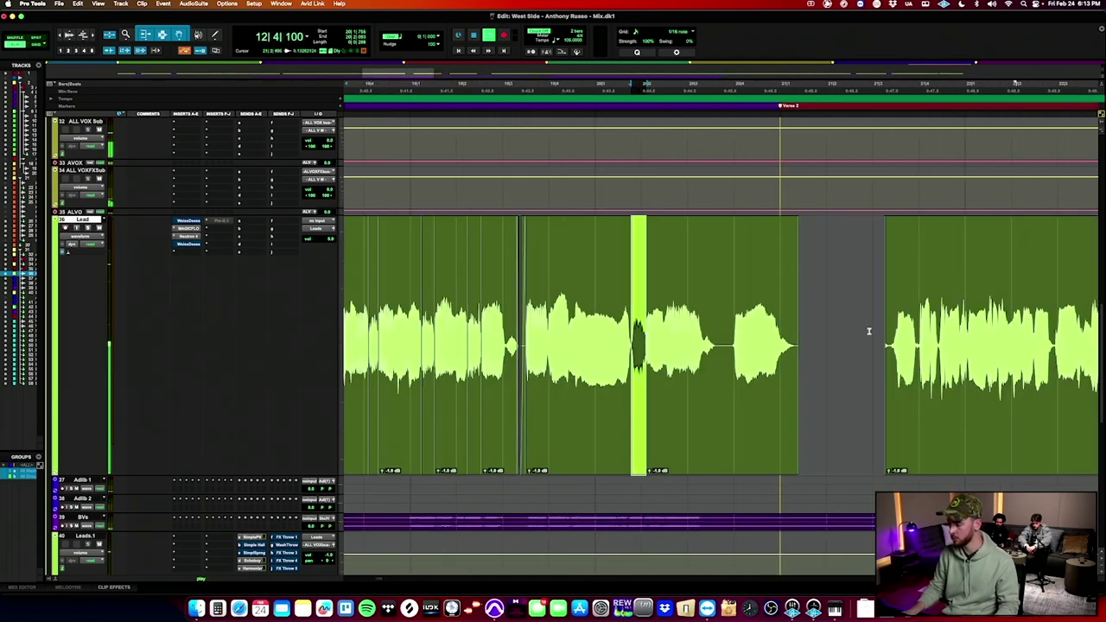
scroll(869, 332, right, 4)
click(702, 410)
key(t)
key(t)
scroll(886, 389, right, 1)
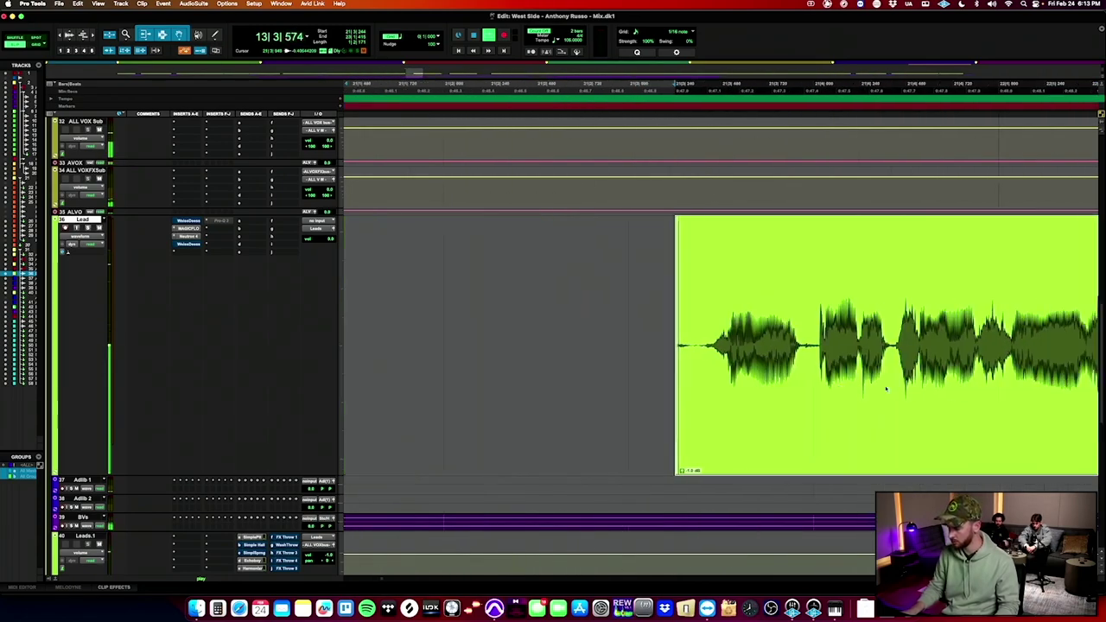
key(space)
key(space)
key(r)
key(r)
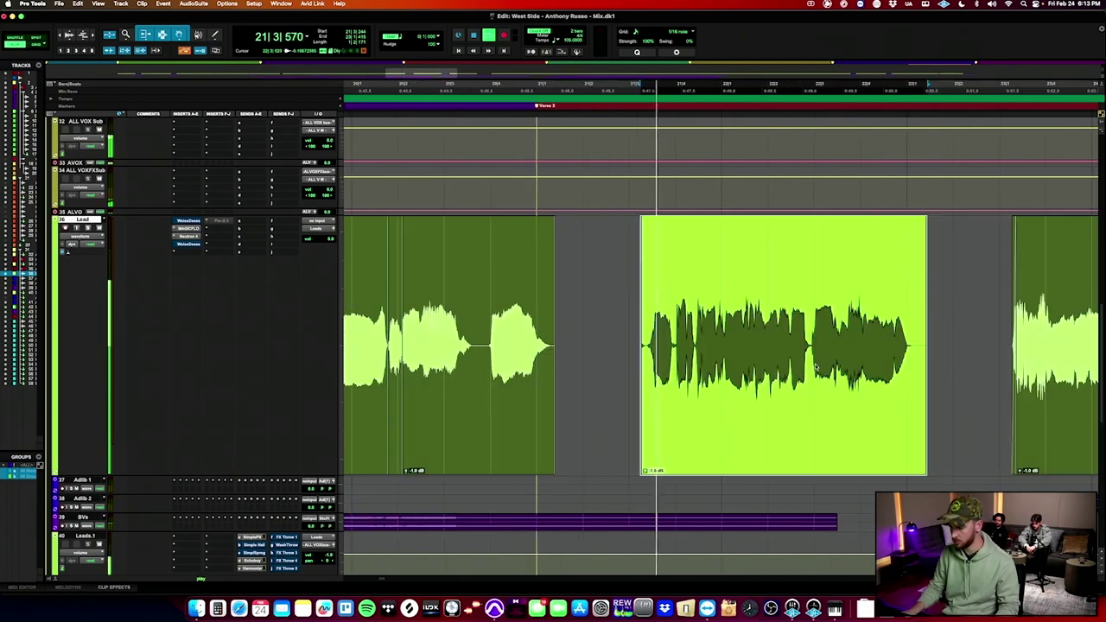
key(t)
key(t)
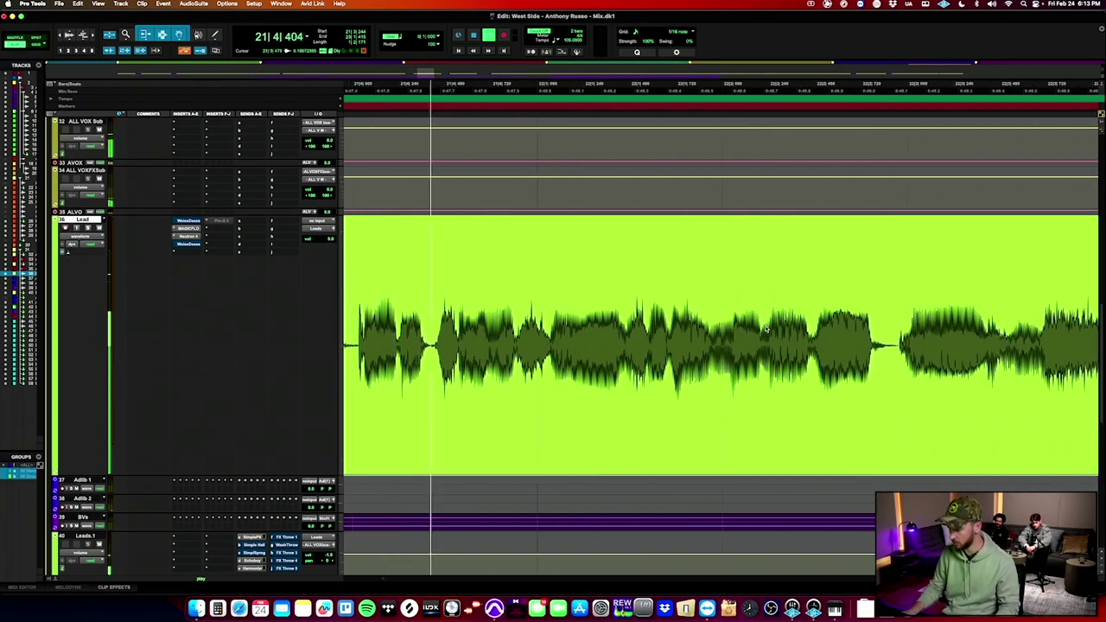
drag(516, 337, 550, 337)
key(space)
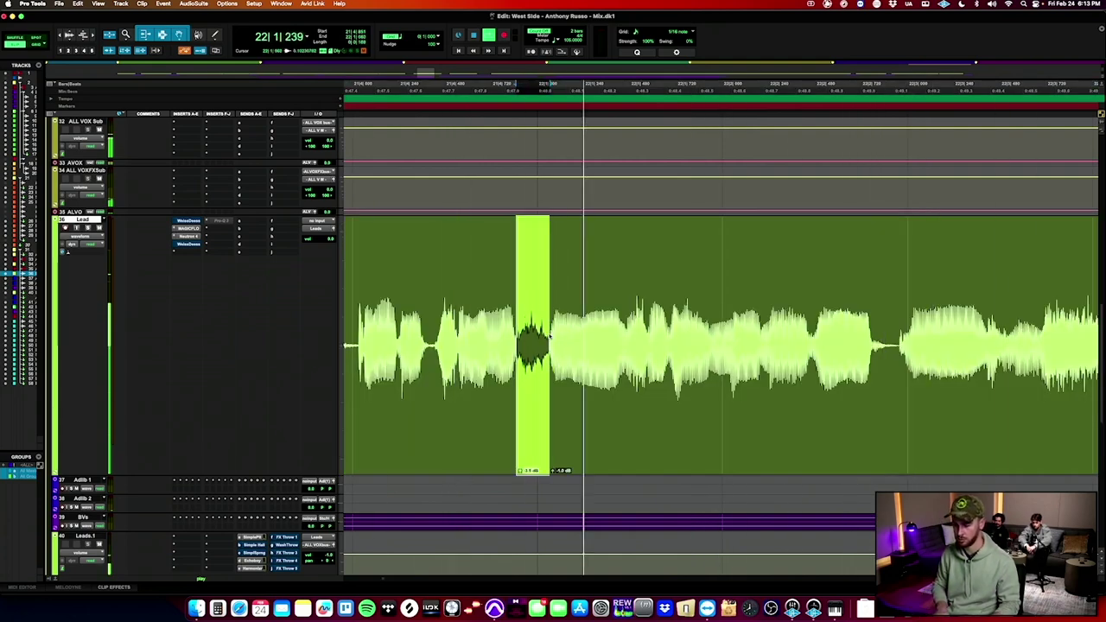
Isolate the sibilant leading into beat 4 of bar 22, near the end of the first Verse 2 Lead clip.
scroll(550, 336, right, 5)
scroll(553, 337, up, 1)
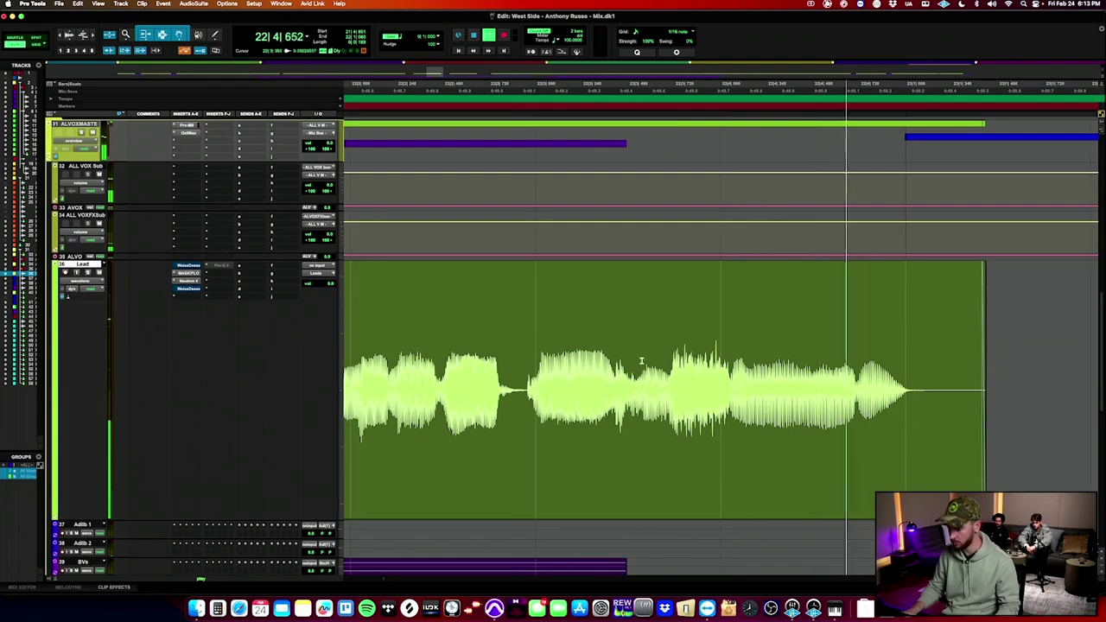
key(space)
key(space)
drag(668, 389, 732, 389)
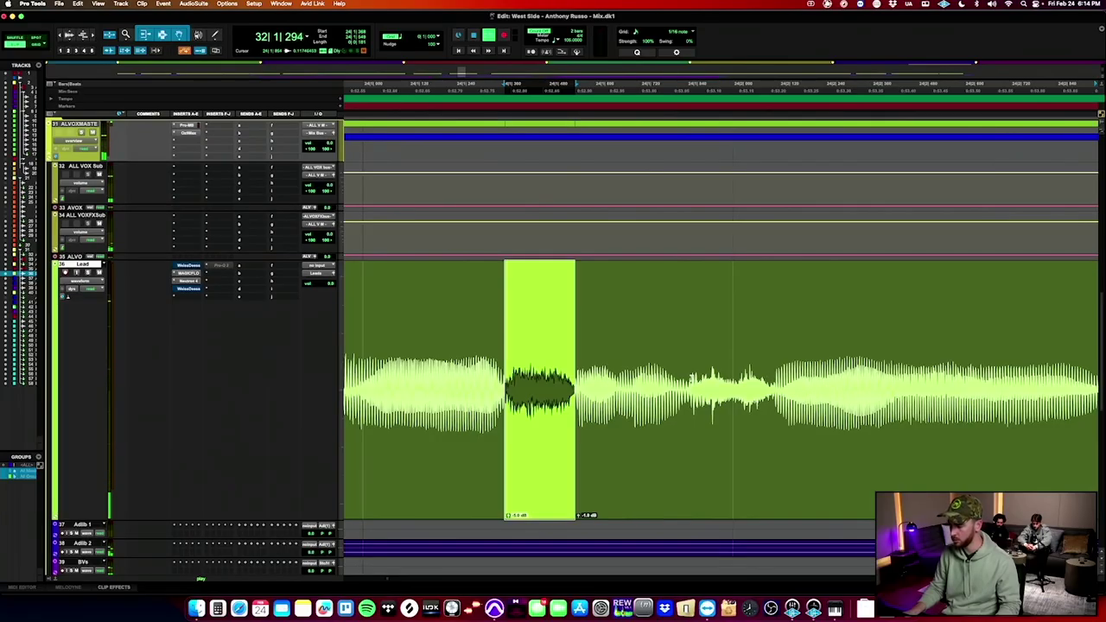
Isolate the Lead sibilants around beat 2 and after beat 3 of bar 24 for clip gain reduction.
drag(692, 380, 772, 381)
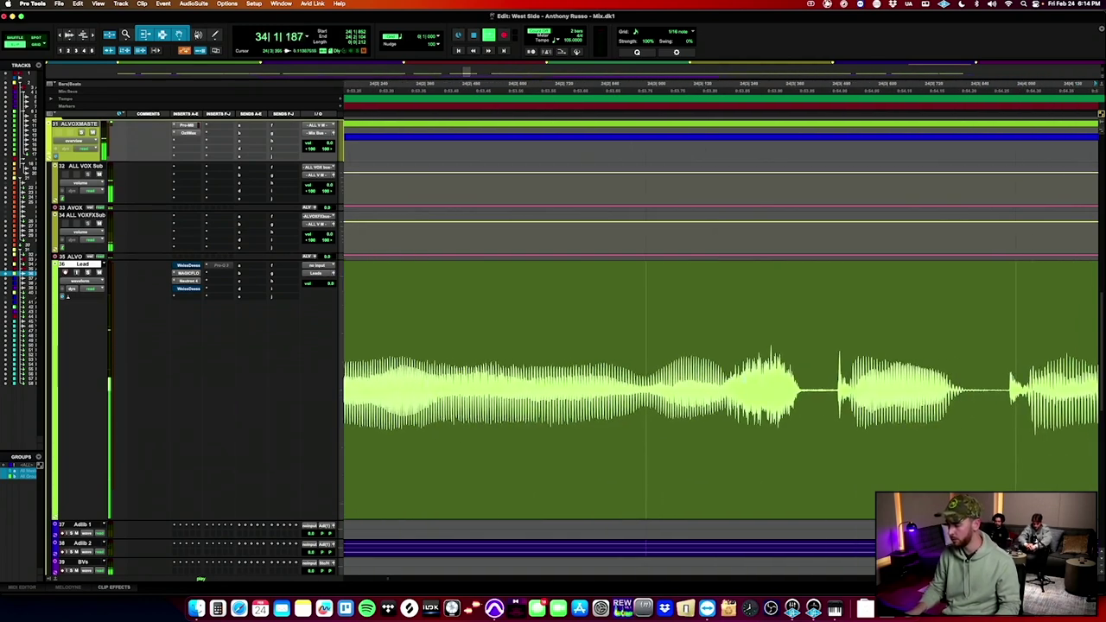
drag(721, 380, 808, 380)
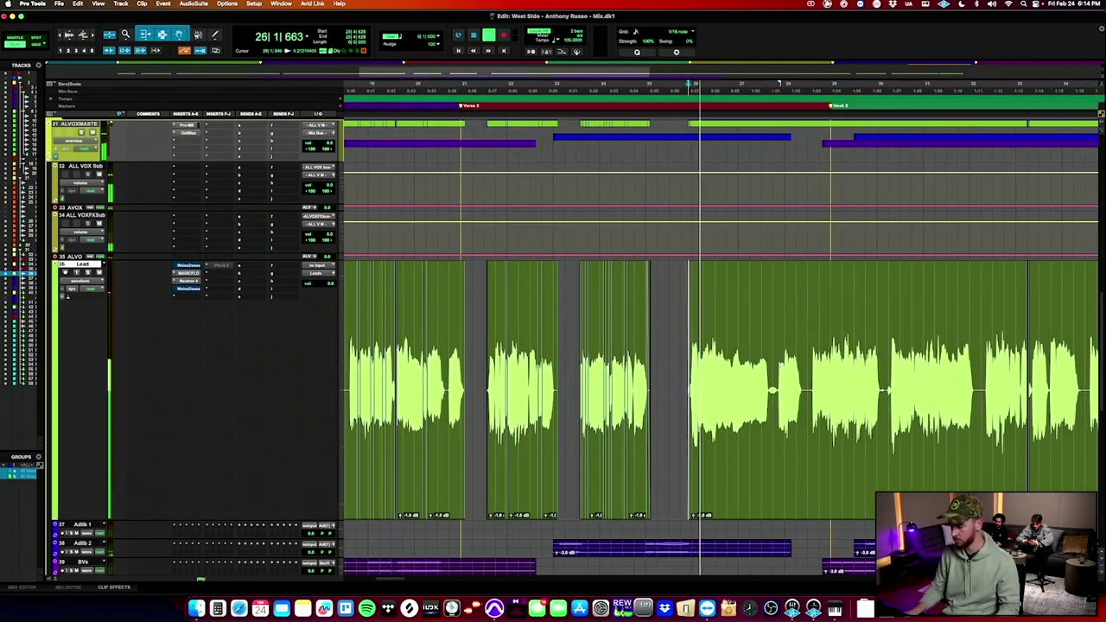
Separate the Lead sibilant between beats 3 and 4 of bar 26 and lower its clip gain.
click(778, 369)
key(t)
key(t)
key(t)
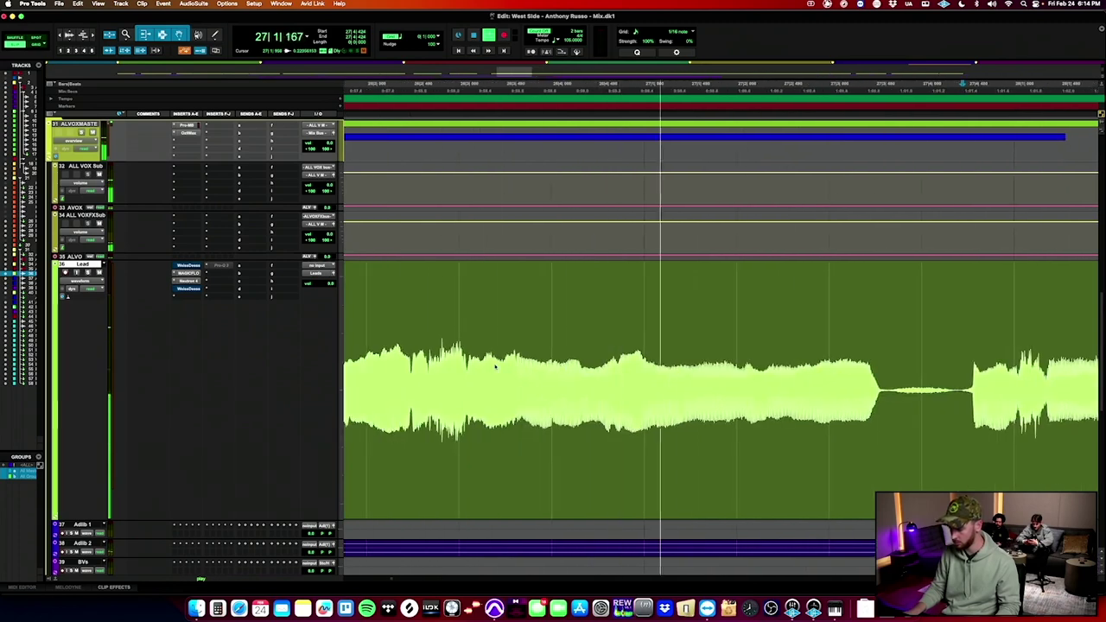
drag(493, 366, 535, 366)
key(b)
key(ctrl+shift+Down)
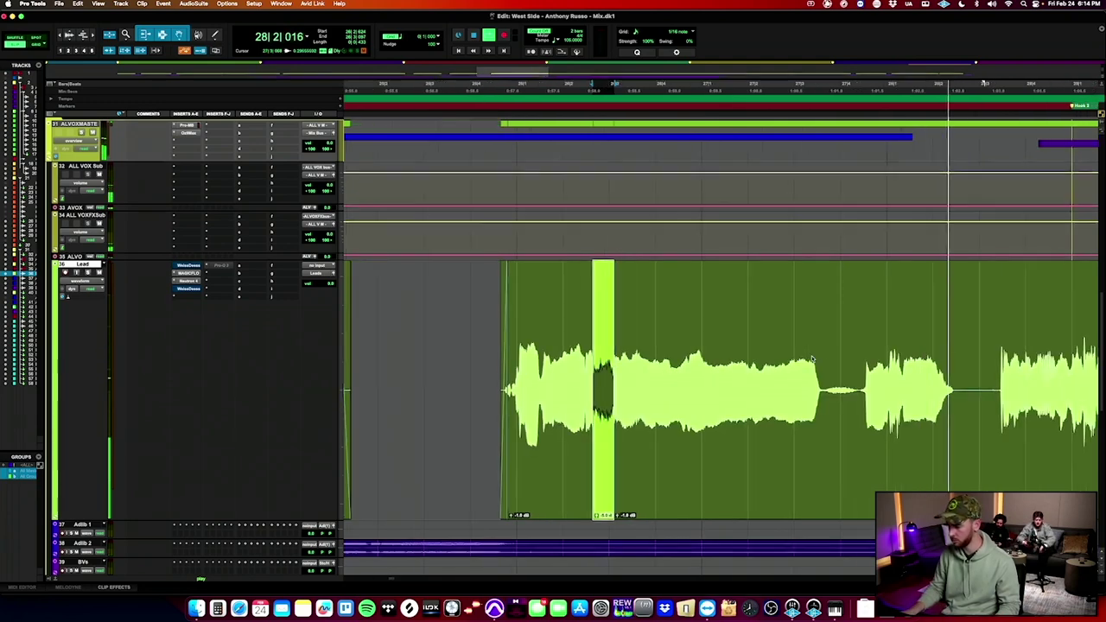
Isolate the Lead sibilant just after the start of bar 28 and lower its clip gain.
key(Down)
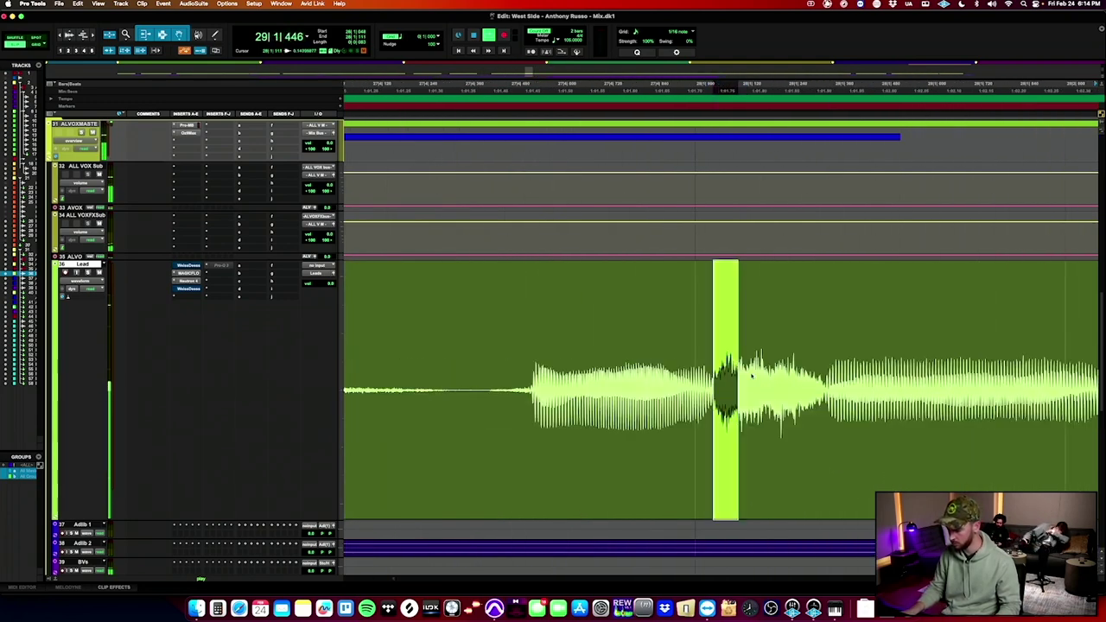
key(Up)
key(ctrl+shift+Down)
key(ctrl+shift+Down)
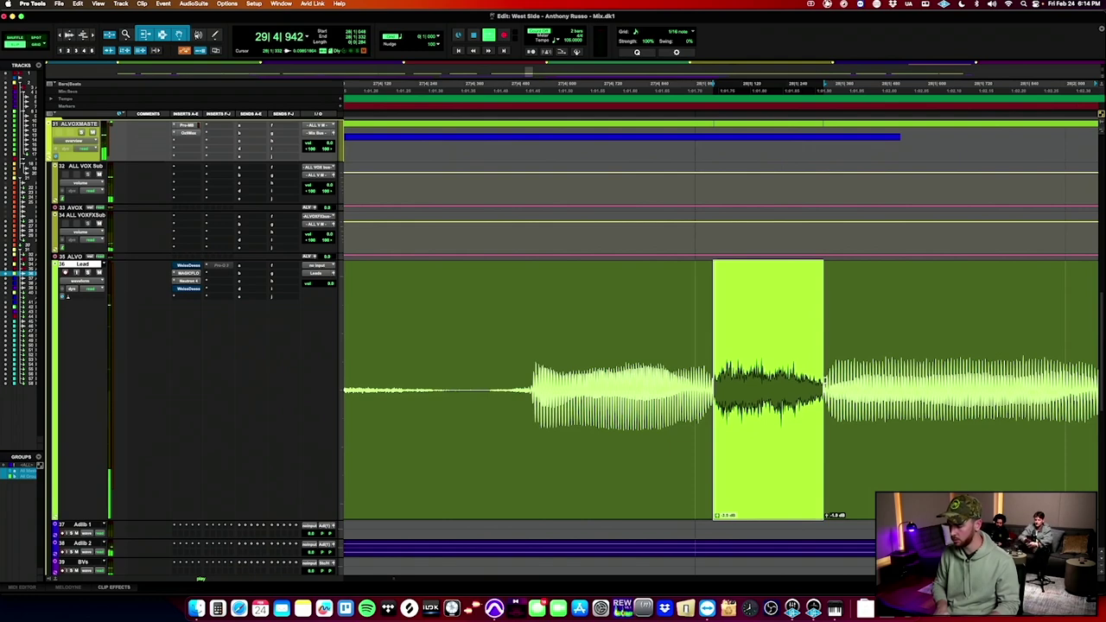
Review the Lead vocal around the phrase leading into Hook 2 for remaining sibilants.
scroll(824, 381, right, 3)
key(r)
key(r)
key(r)
key(r)
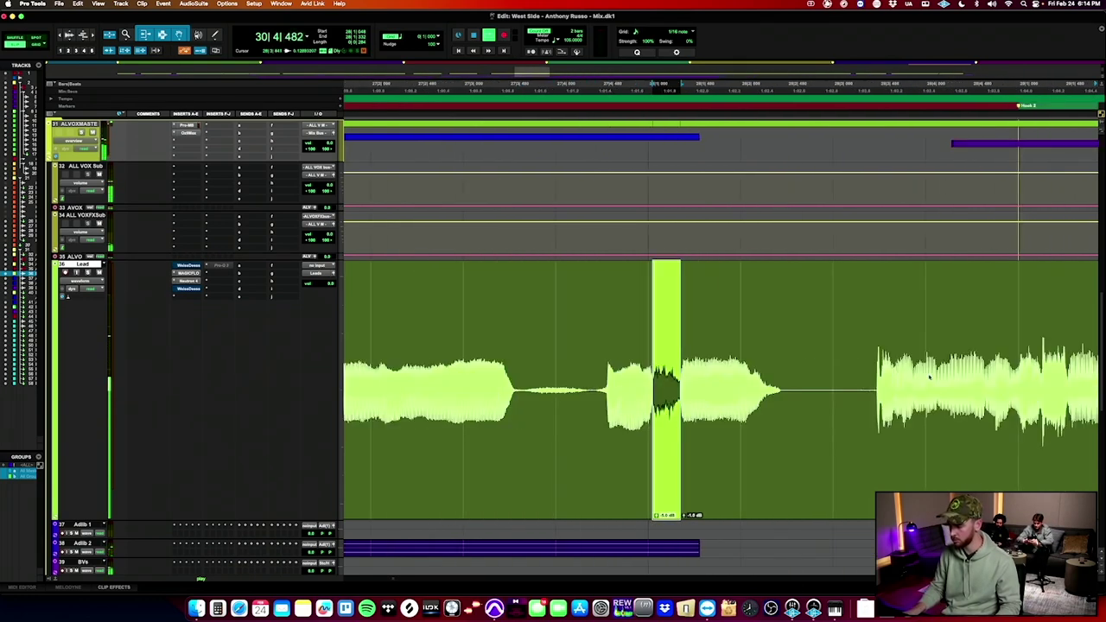
click(750, 369)
key(r)
key(space)
key(space)
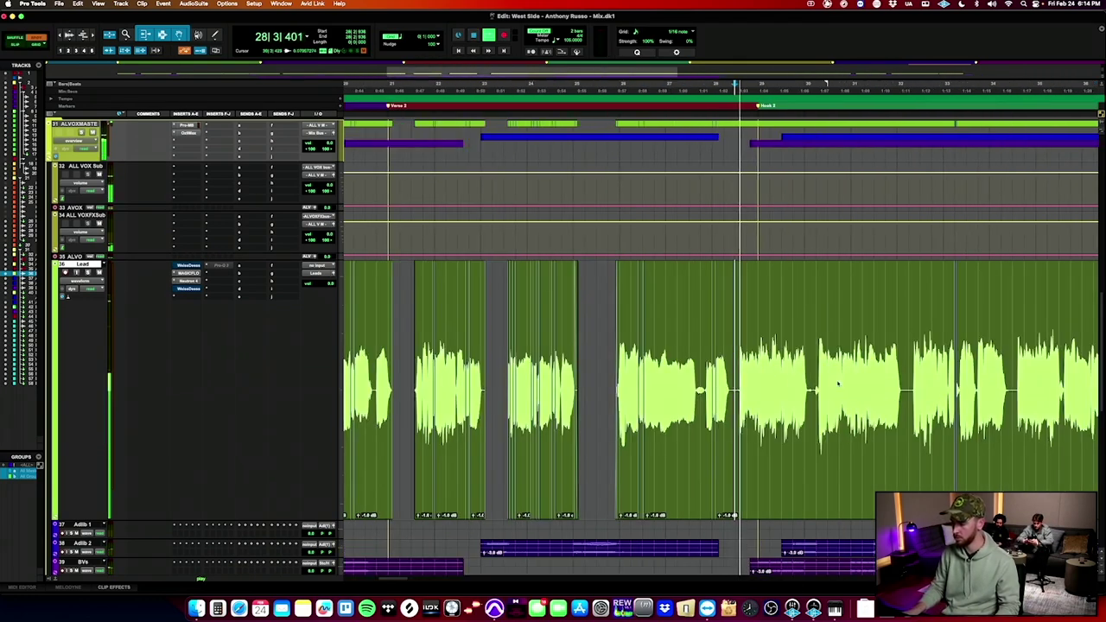
Select the de-essed Hook 1 Lead vocal, from its pickup before bar 13 through the start of Verse 2, for copying.
scroll(608, 324, left, 3)
key(r)
click(474, 293)
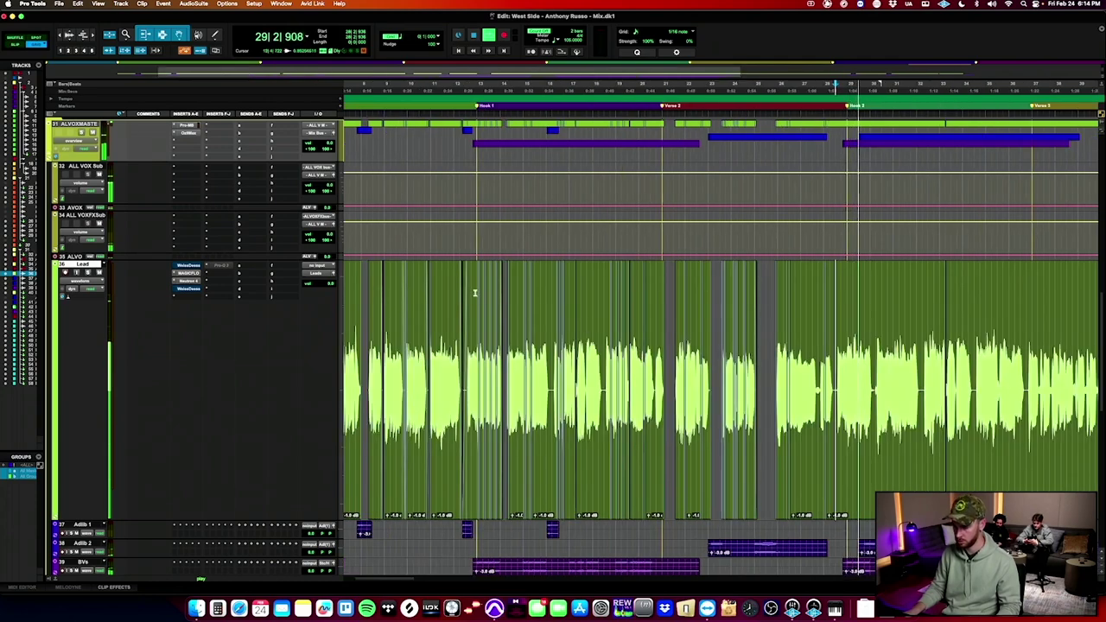
key(t)
key(t)
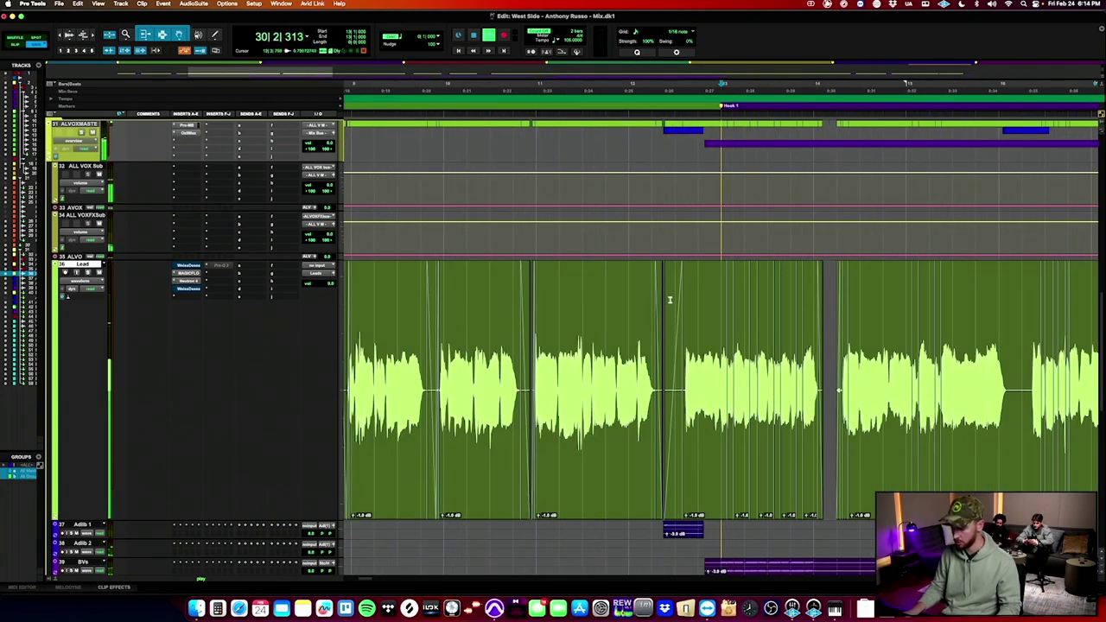
key(r)
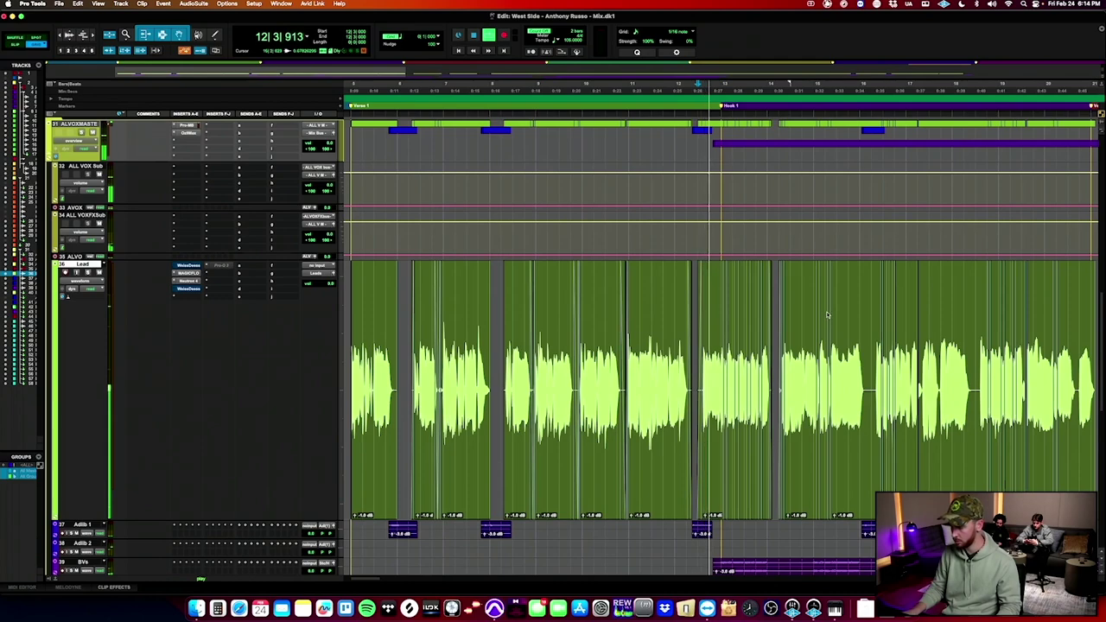
drag(828, 316, 970, 320)
Paste the de-essed Hook 1 Lead vocal over the matching Hook 2 section, starting at its pickup before bar 29.
scroll(971, 320, right, 10)
scroll(971, 319, down, 1)
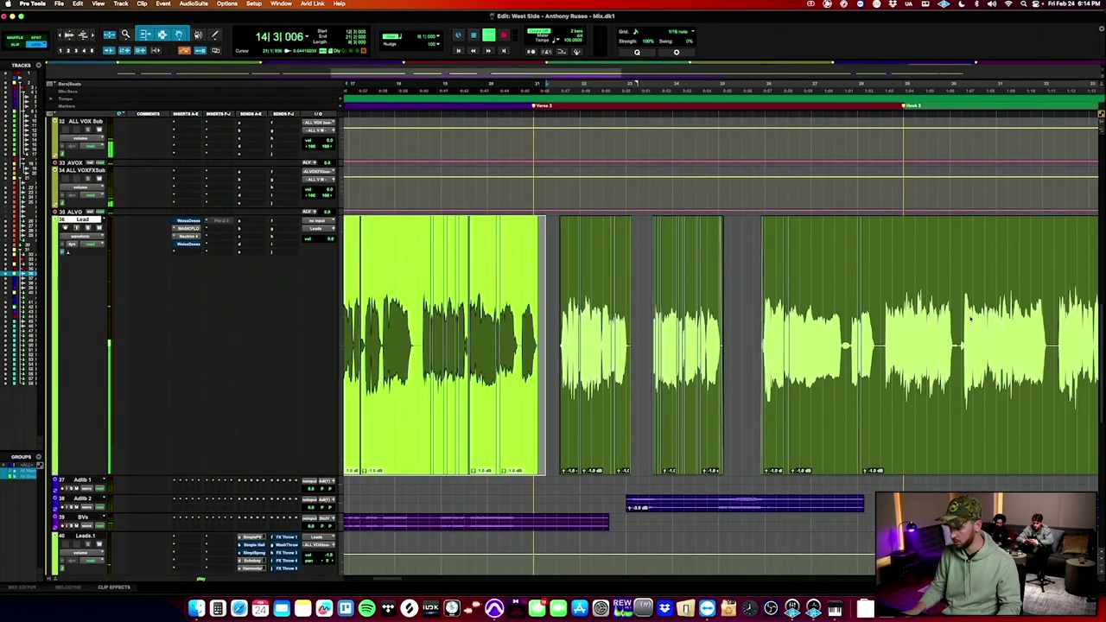
scroll(865, 282, right, 2)
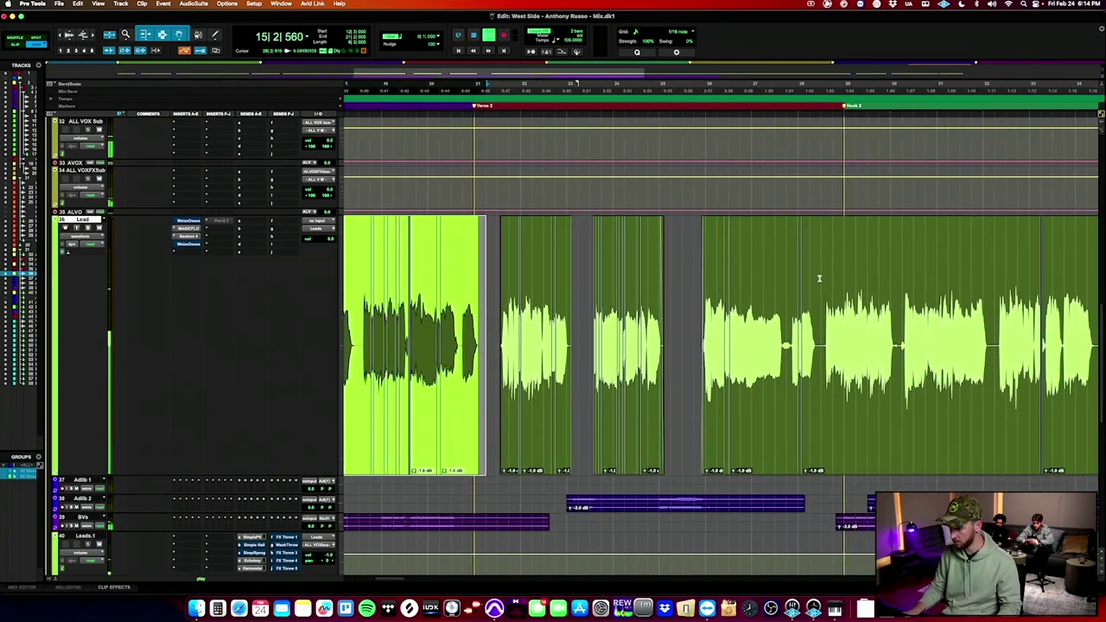
scroll(820, 278, right, 7)
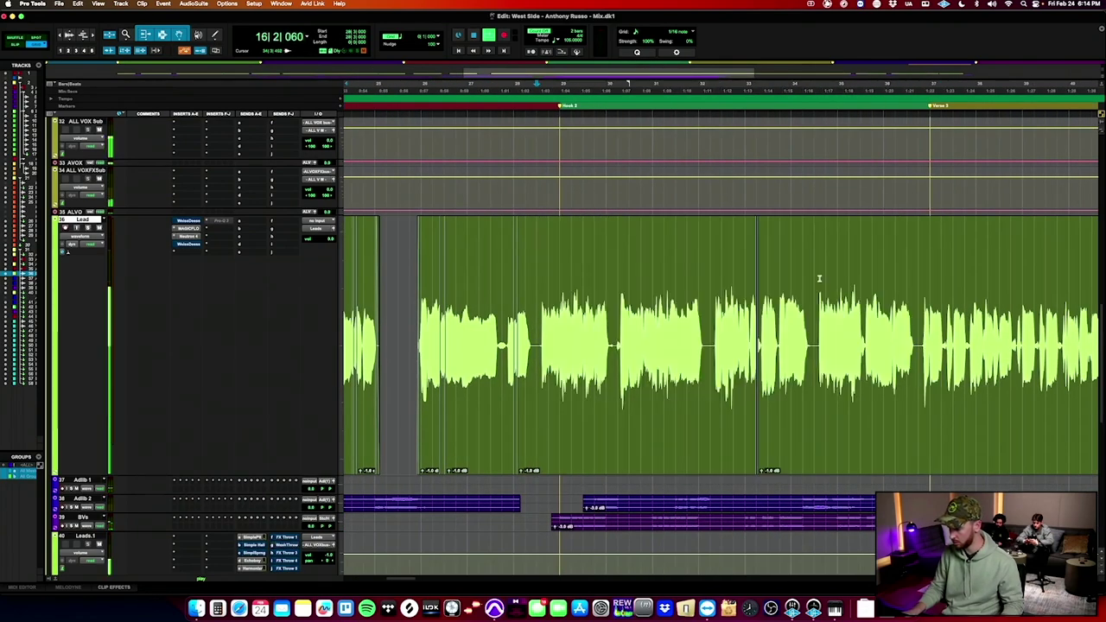
key(super+v)
key(super+z)
key(super+shift+z)
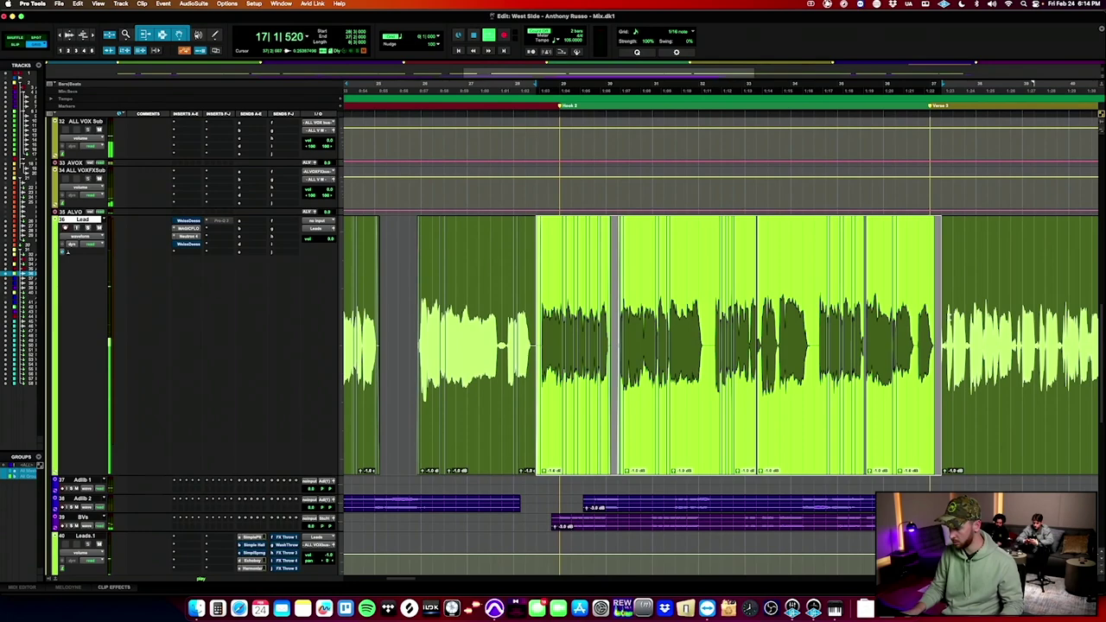
Extend the start of the Verse 3 Lead clip back over the pasted hook's ending to just before the verse's first word.
drag(949, 318, 914, 318)
click(947, 319)
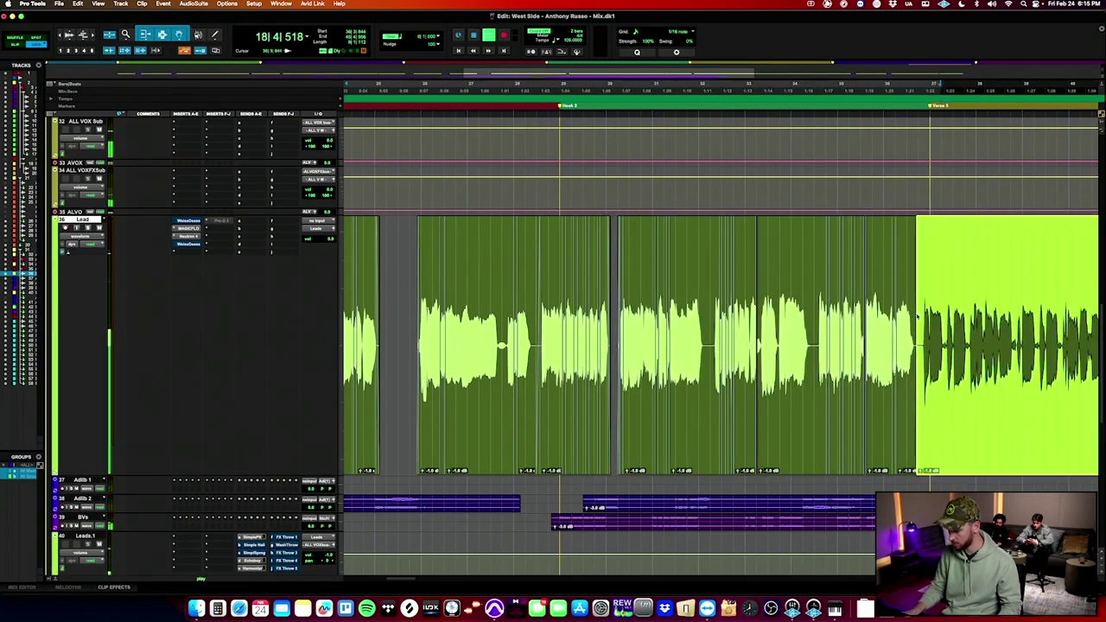
key(t)
key(t)
scroll(918, 317, right, 2)
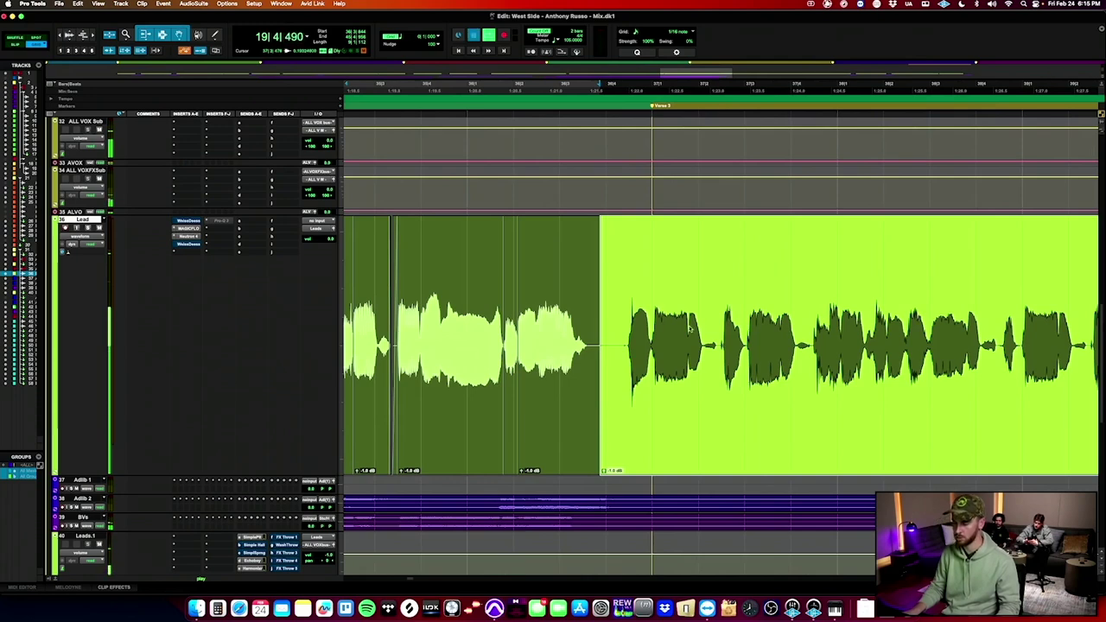
key(space)
key(space)
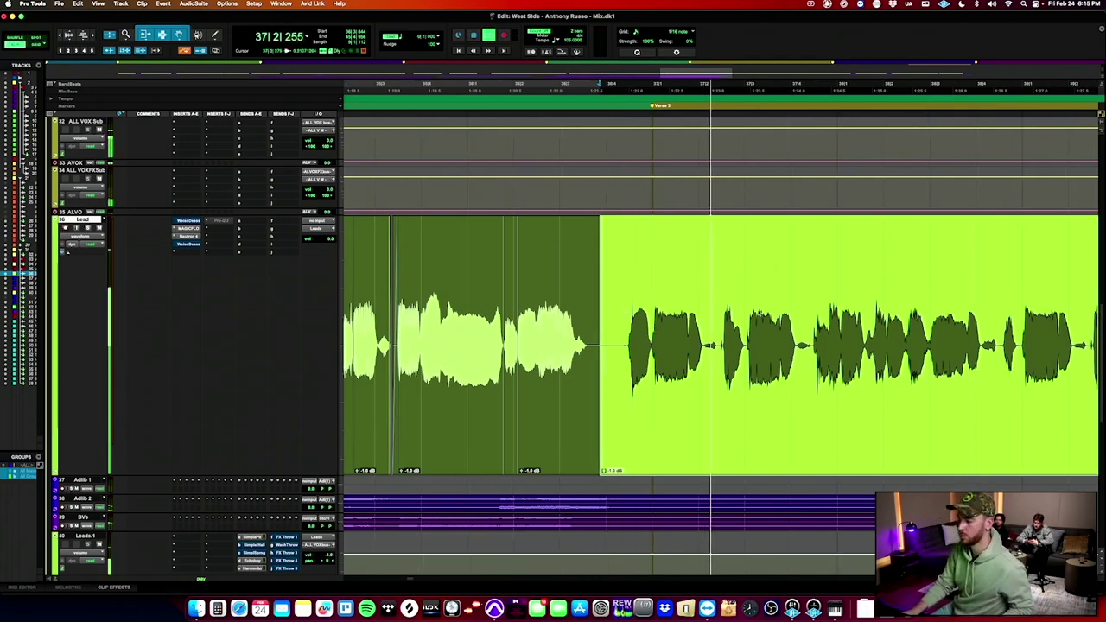
Isolate the Lead sibilant across the start of bar 38 and lower its clip gain.
scroll(760, 313, right, 2)
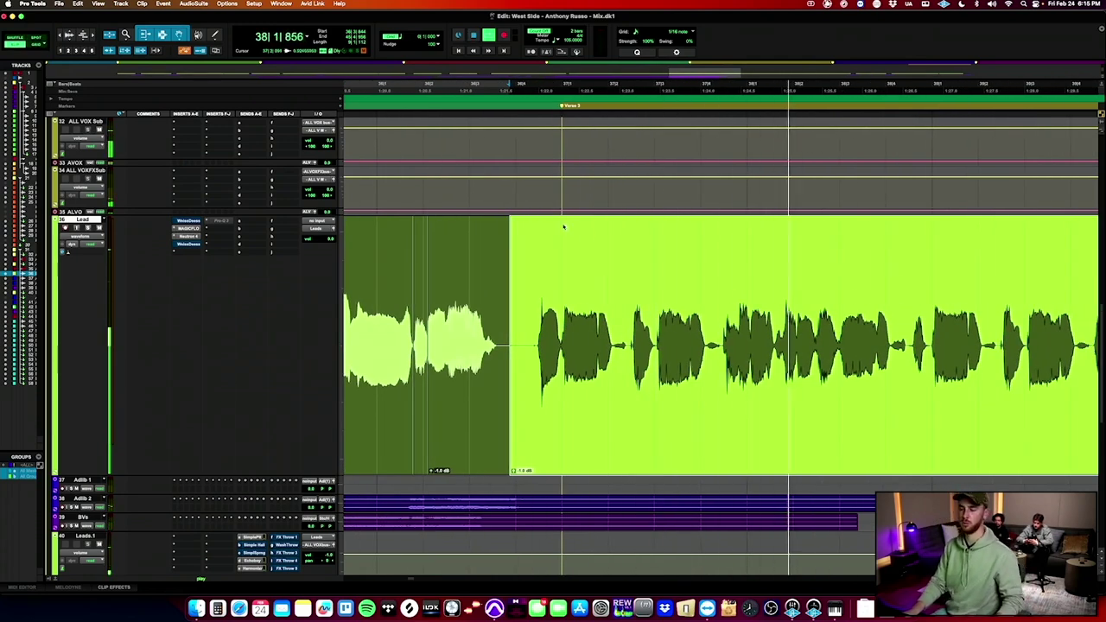
click(742, 331)
key(t)
key(t)
key(t)
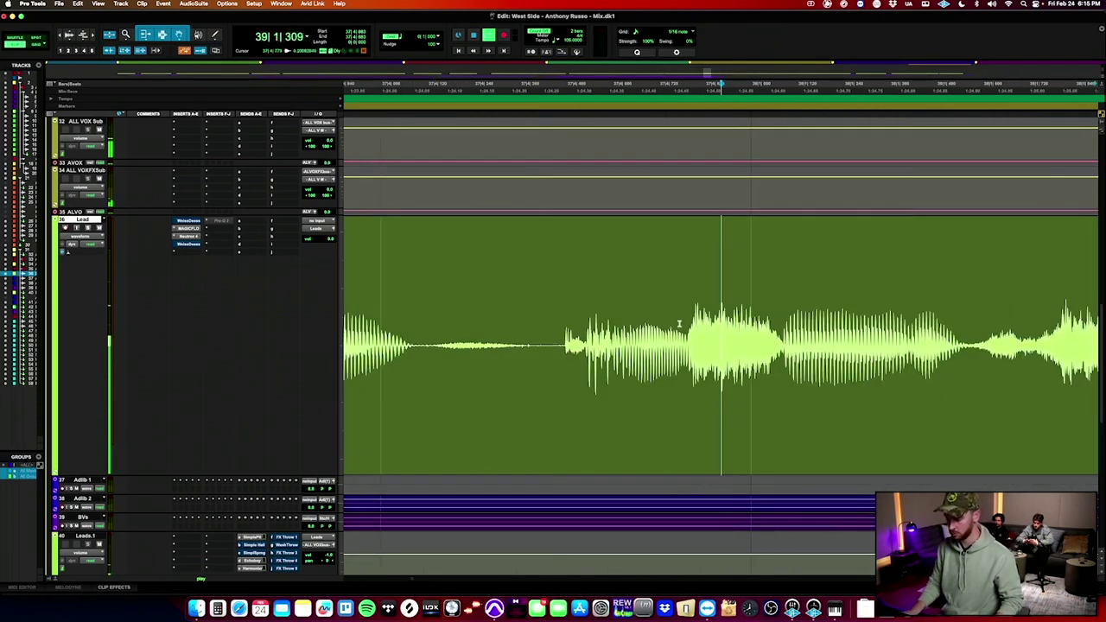
drag(683, 325, 787, 327)
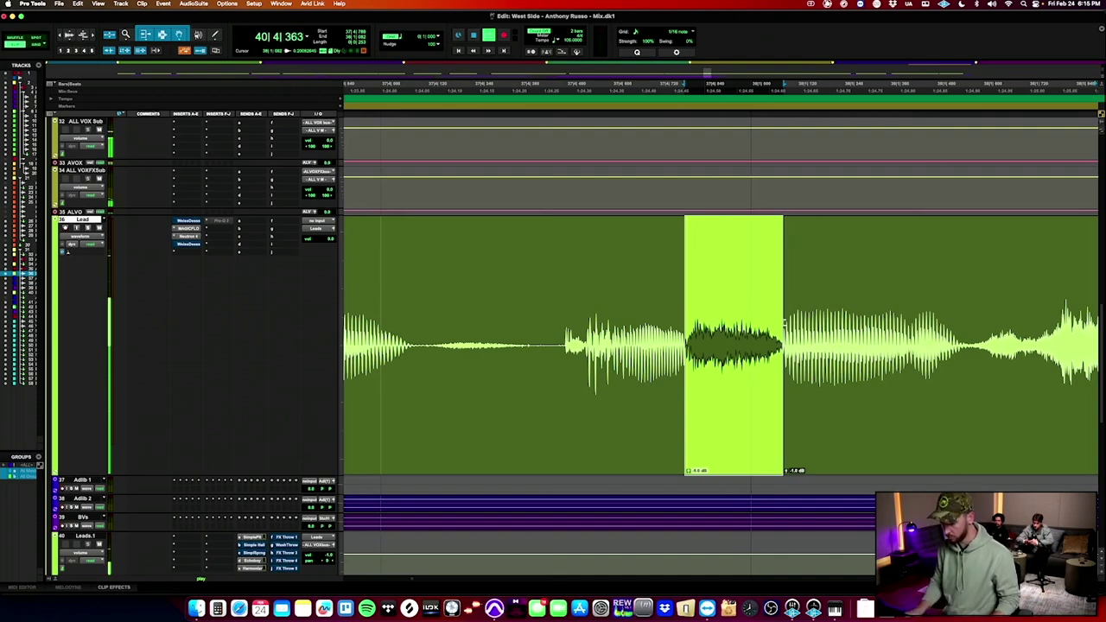
Separate the Lead sibilant leading into beat 2 of bar 38 and lower its clip gain, reducing the louder part further.
scroll(784, 324, right, 5)
scroll(784, 323, up, 1)
click(661, 363)
key(space)
key(space)
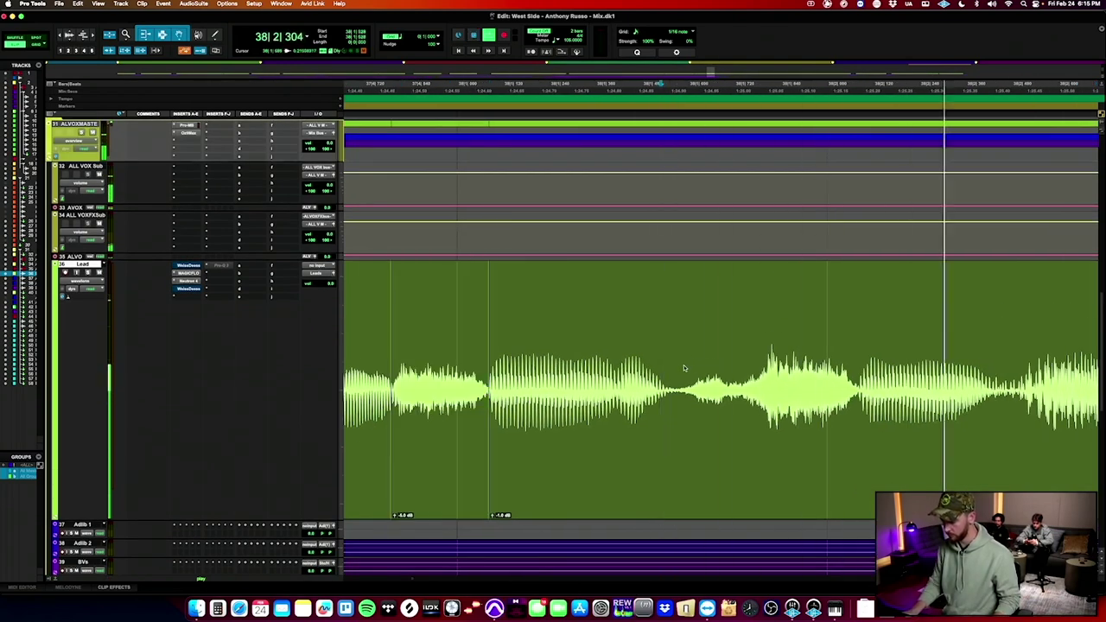
drag(683, 368, 866, 369)
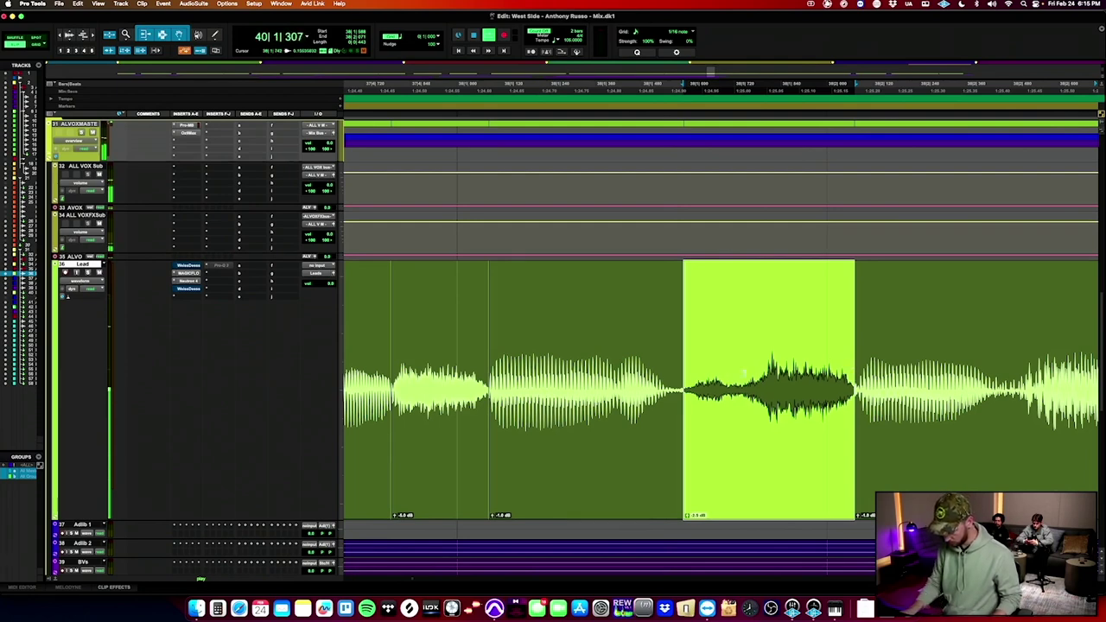
drag(745, 373, 858, 374)
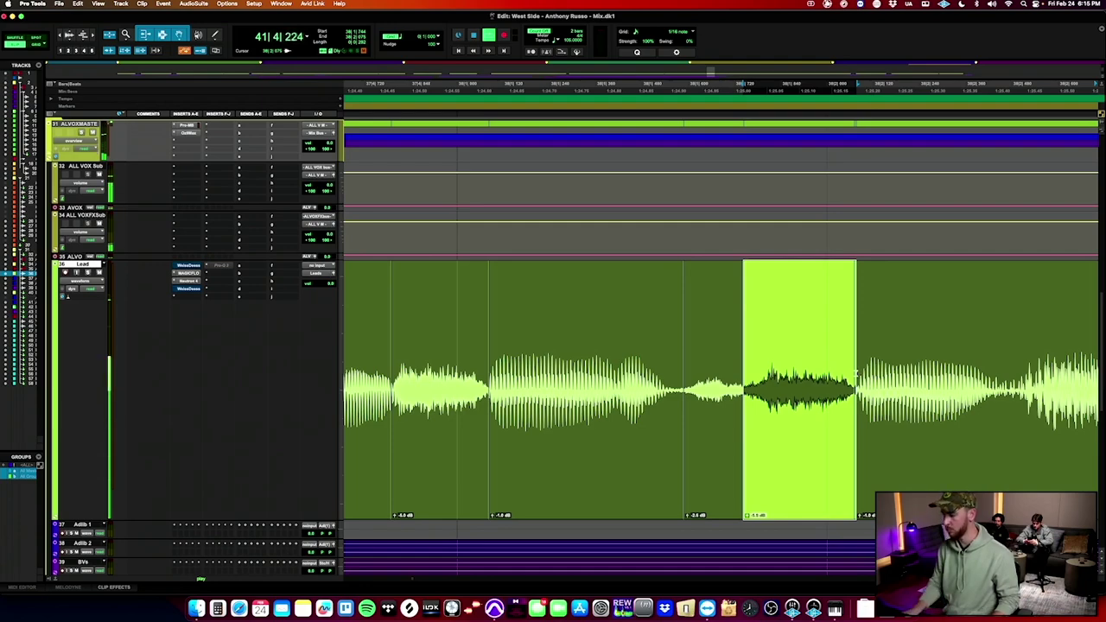
Locate the Lead sibilant around the start of bar 40 and lower its clip gain as a separate clip.
scroll(856, 375, right, 5)
key(r)
key(r)
scroll(857, 375, right, 3)
key(r)
key(r)
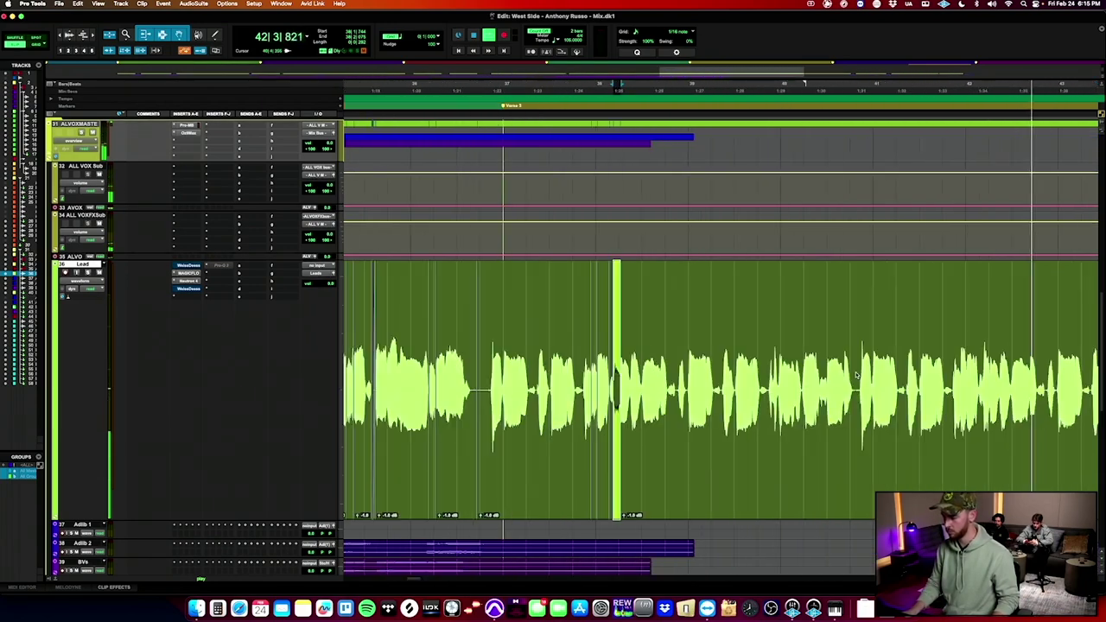
click(651, 364)
key(space)
key(space)
key(t)
key(t)
scroll(769, 368, right, 3)
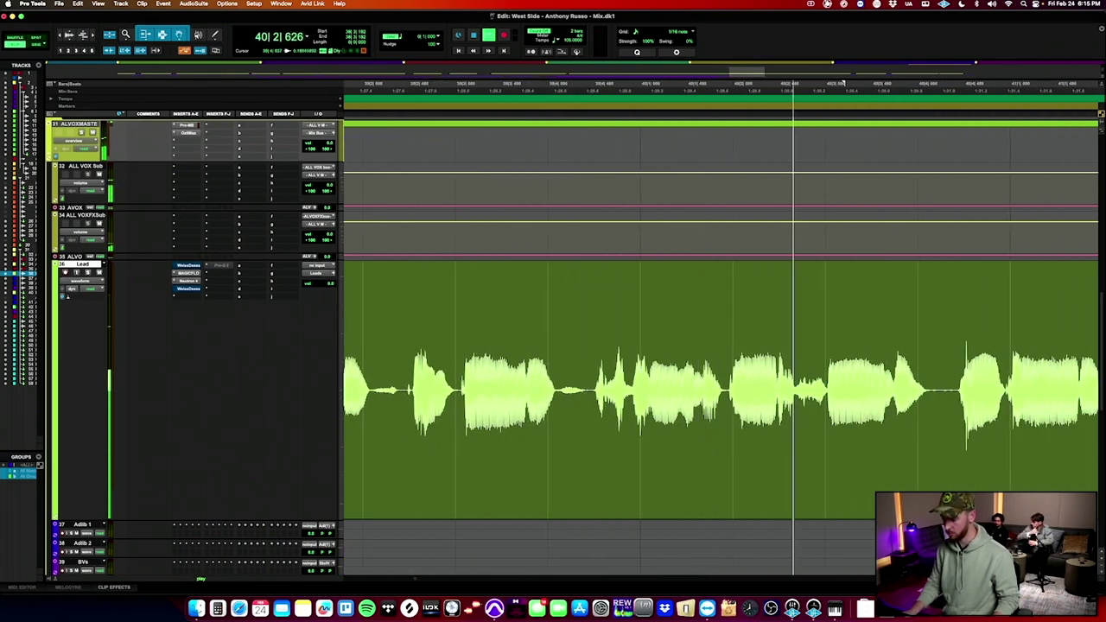
drag(757, 370, 695, 367)
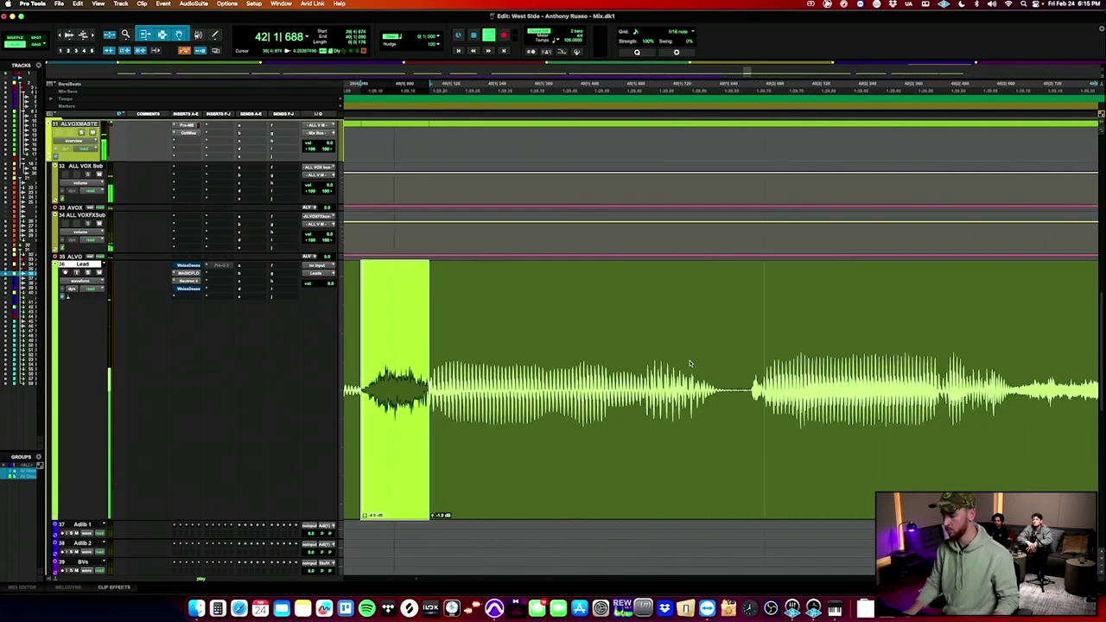
Isolate the Lead sibilants across the start of bar 42 and leading into its beat 2, and lower their clip gain.
click(690, 363)
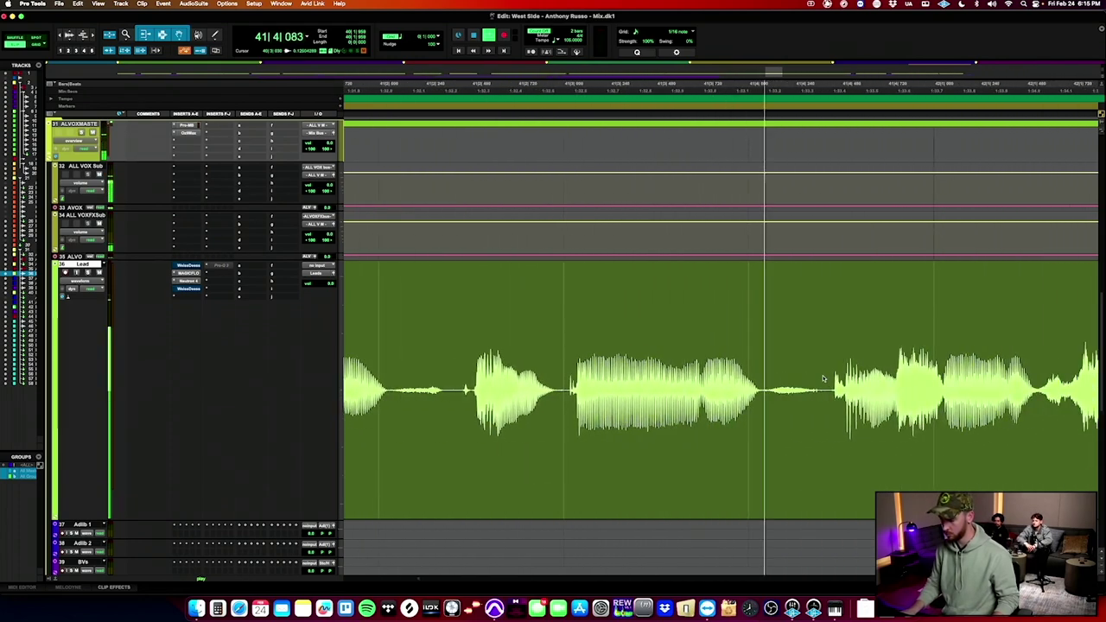
click(752, 383)
drag(751, 383, 696, 383)
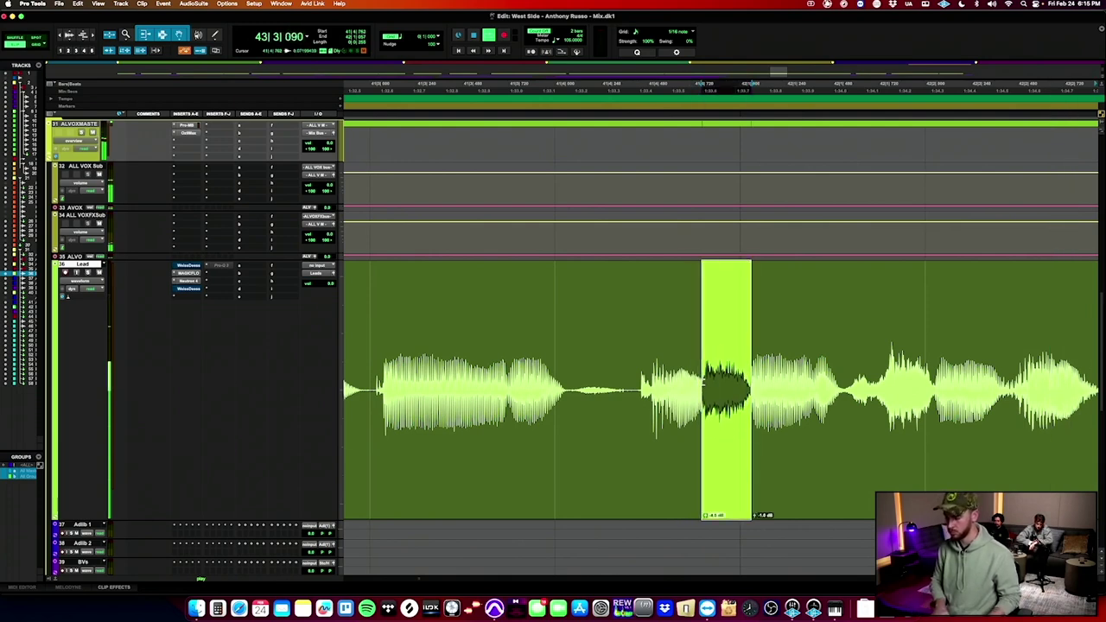
drag(934, 376, 857, 378)
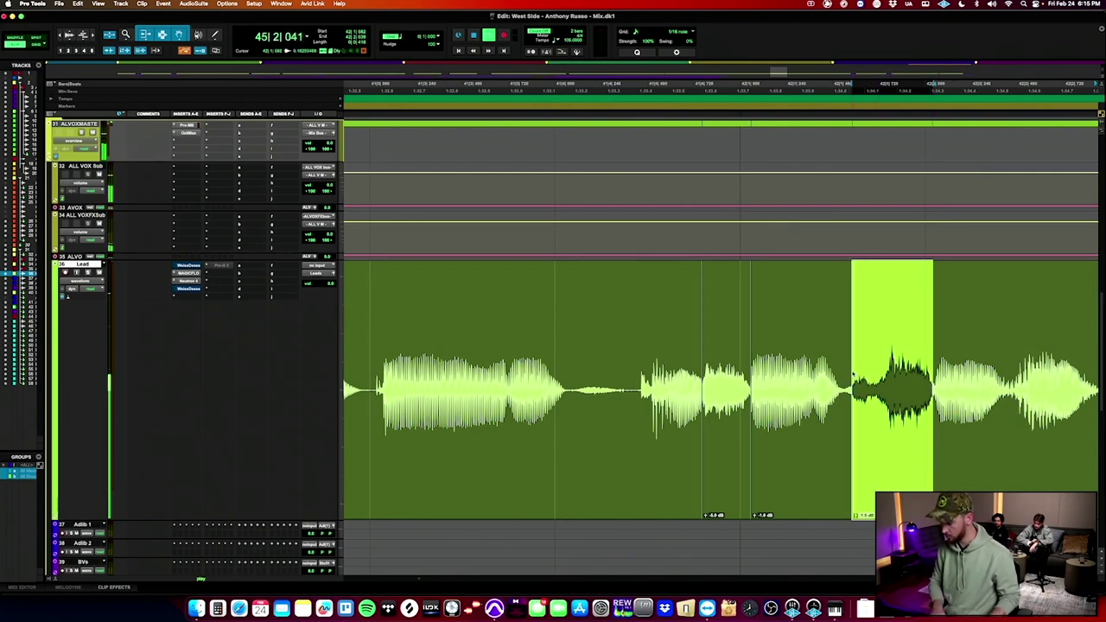
Review the remaining Verse 3 Lead vocal between bar 42 and the Bridge for sibilants.
scroll(855, 374, right, 10)
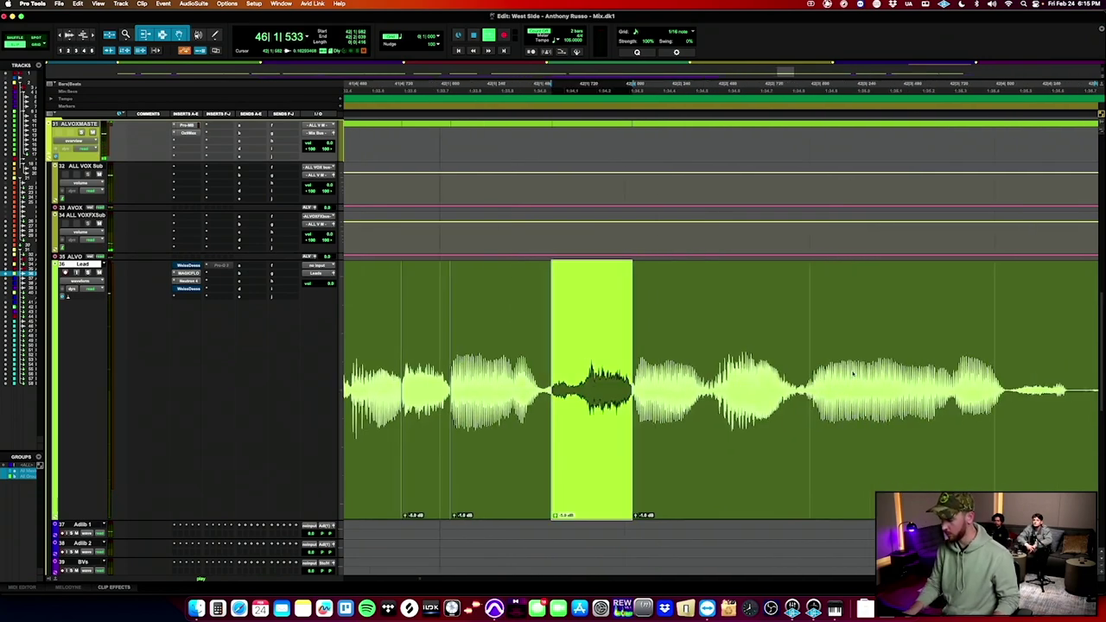
key(r)
key(r)
scroll(855, 374, right, 5)
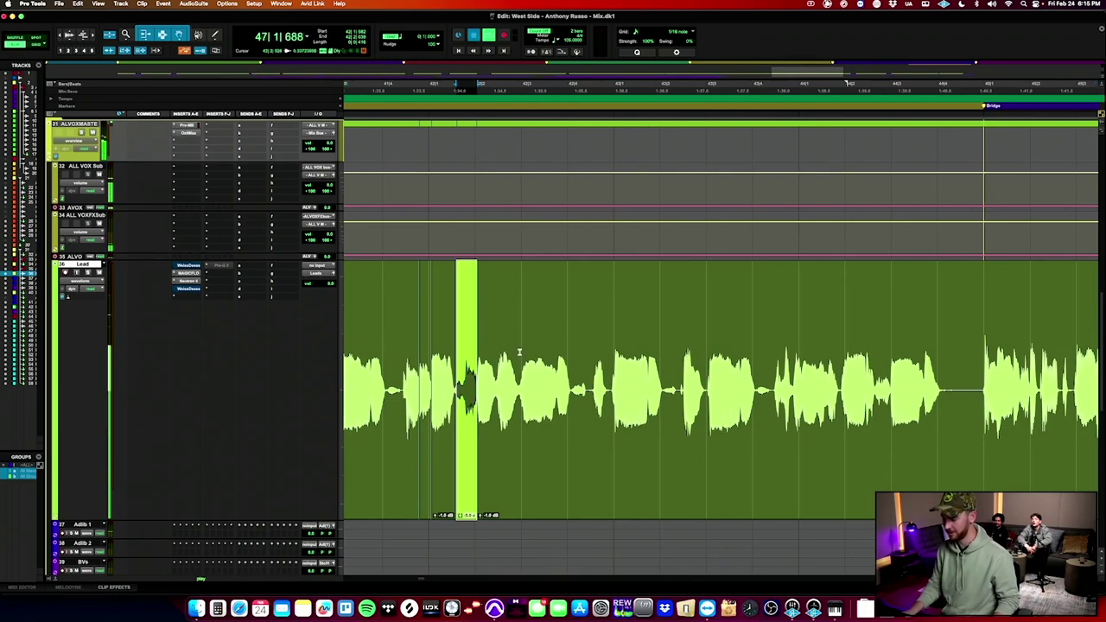
click(520, 352)
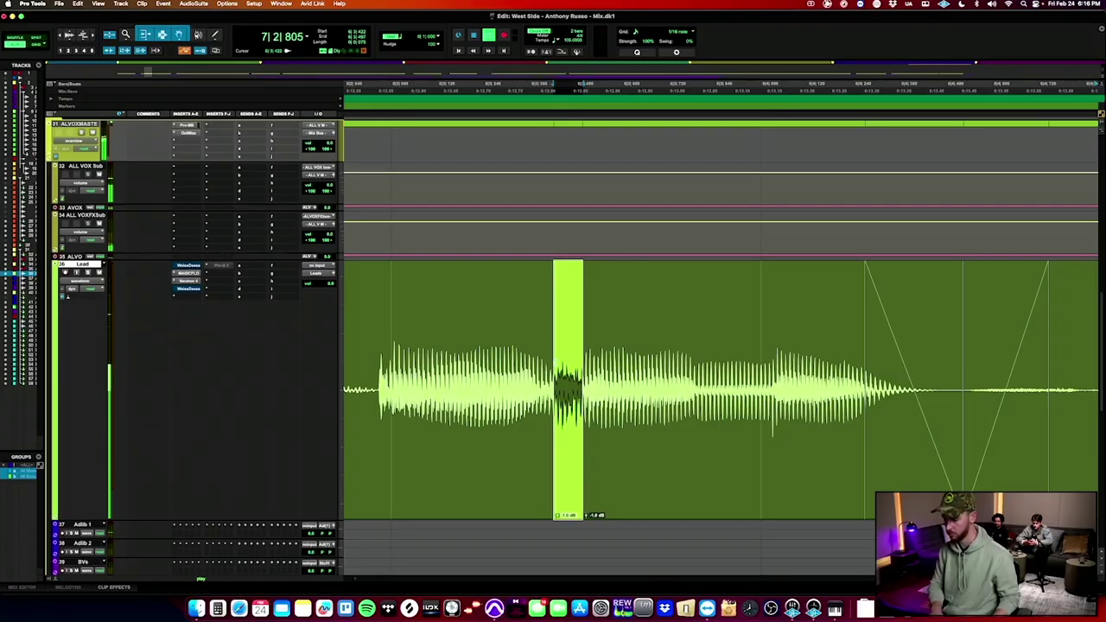
Isolate the Lead sibilants leading into beat 2 and around beat 3 of bar 7, and lower their clip gain.
key(space)
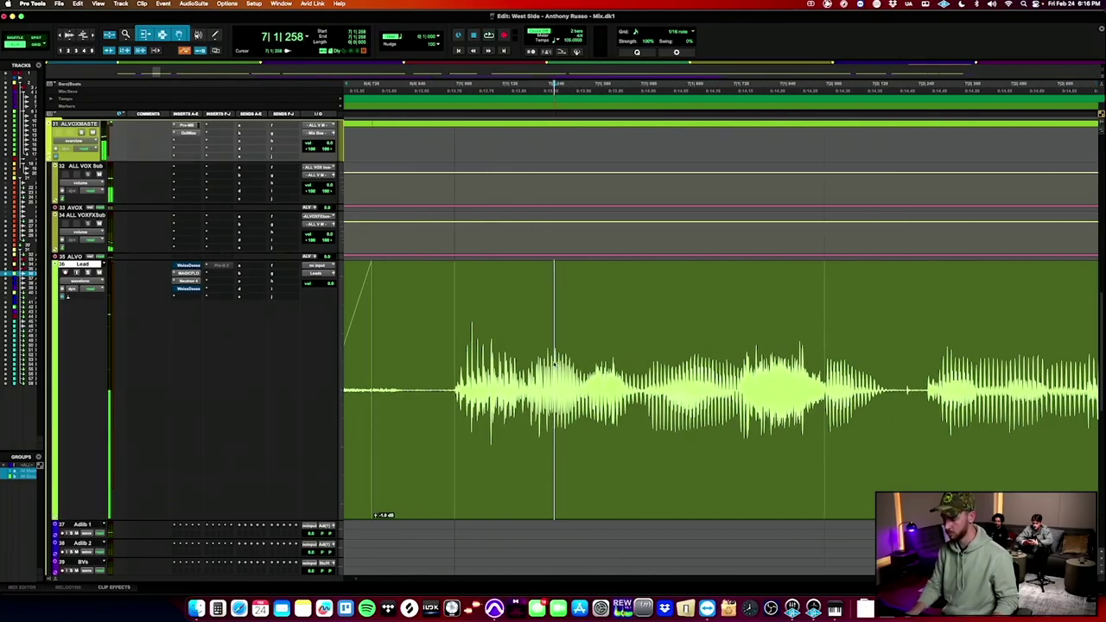
drag(737, 356, 827, 366)
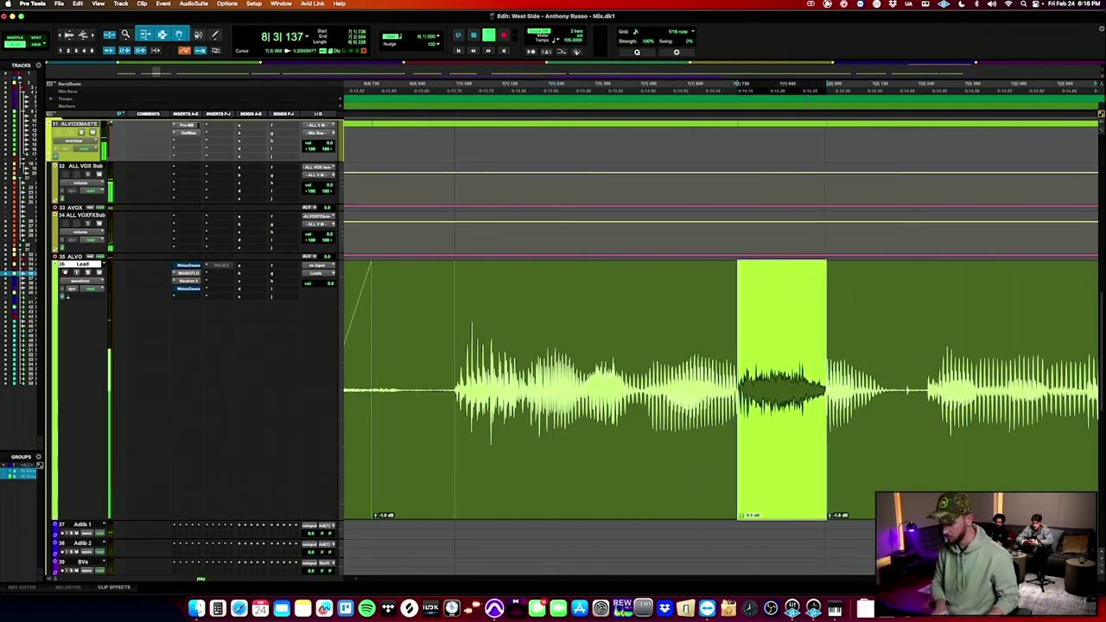
click(475, 359)
key(space)
key(space)
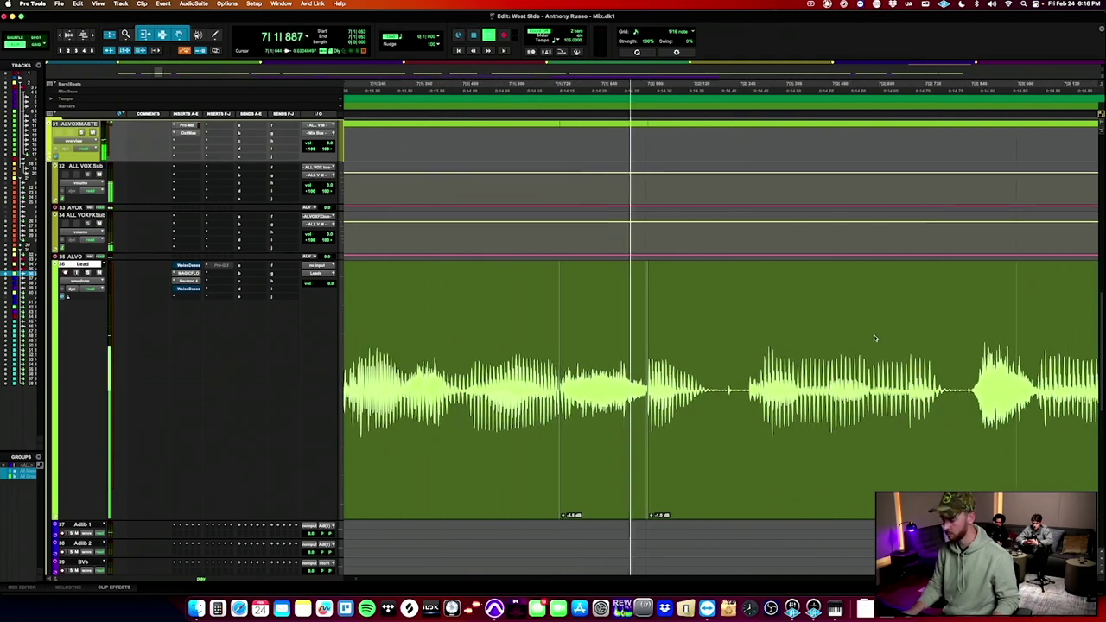
key(space)
drag(813, 363, 745, 372)
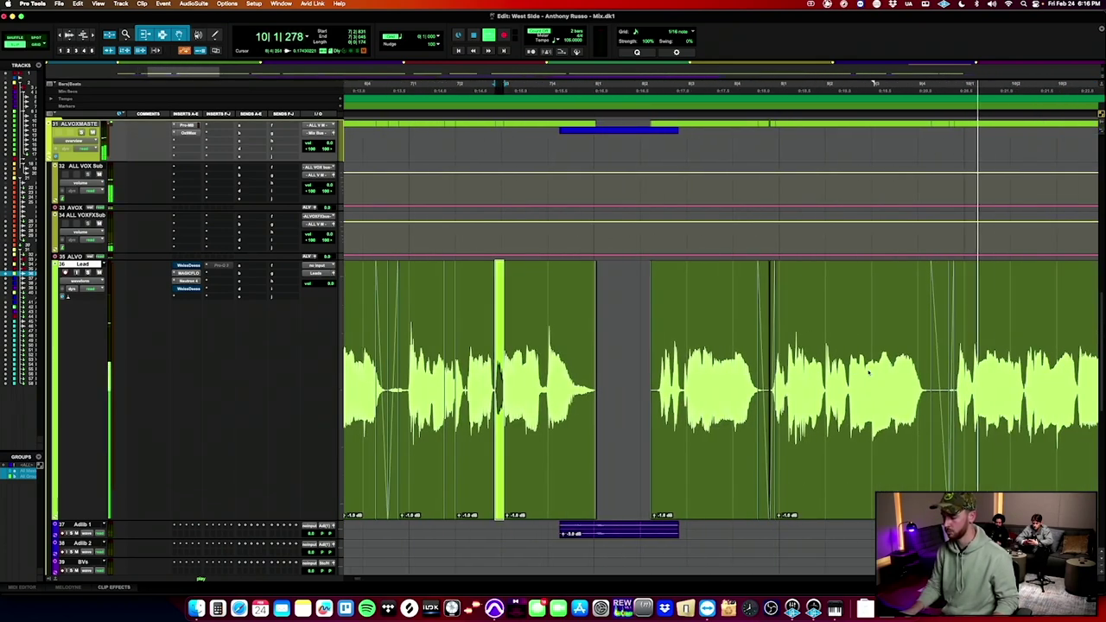
Isolate the Lead sibilant at the start of bar 9, including its fade-in, and lower its clip gain.
click(840, 324)
key(t)
key(t)
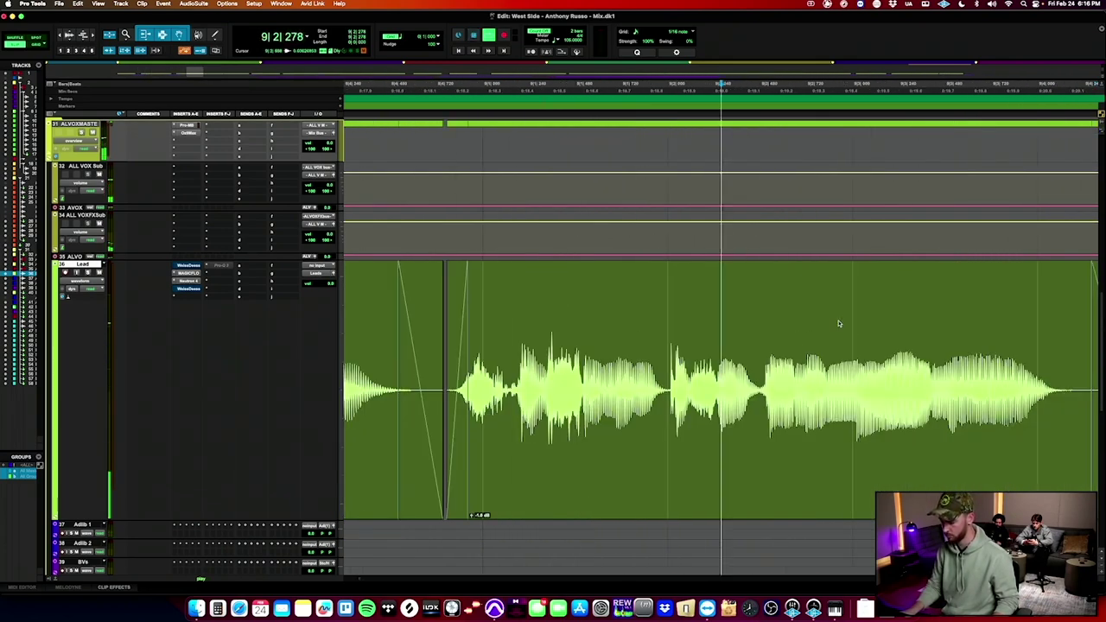
key(r)
key(space)
click(502, 321)
key(space)
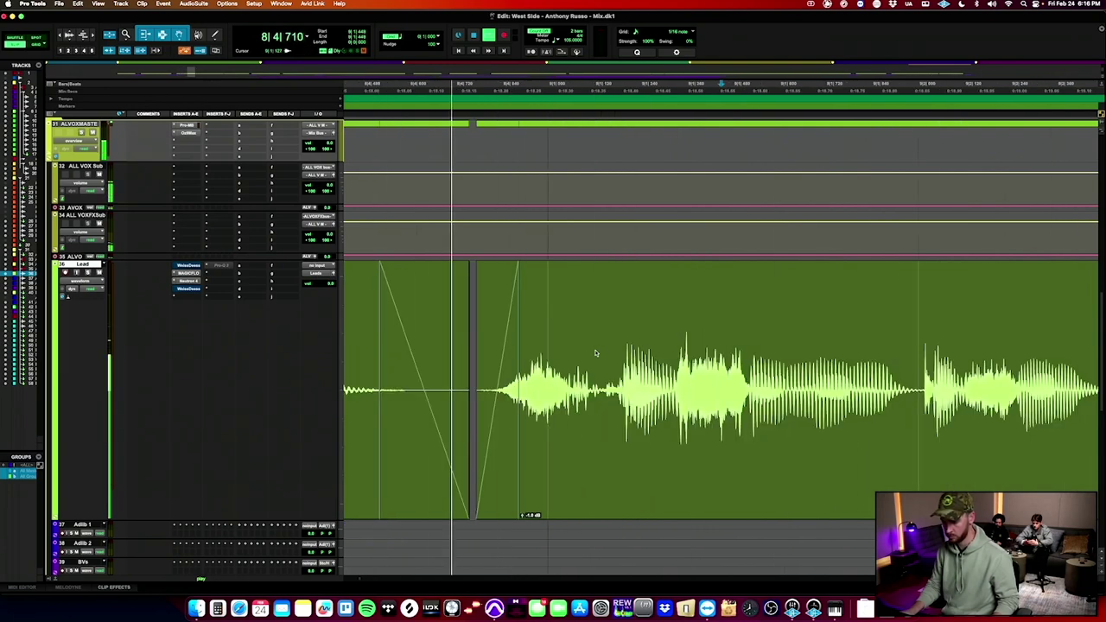
click(574, 421)
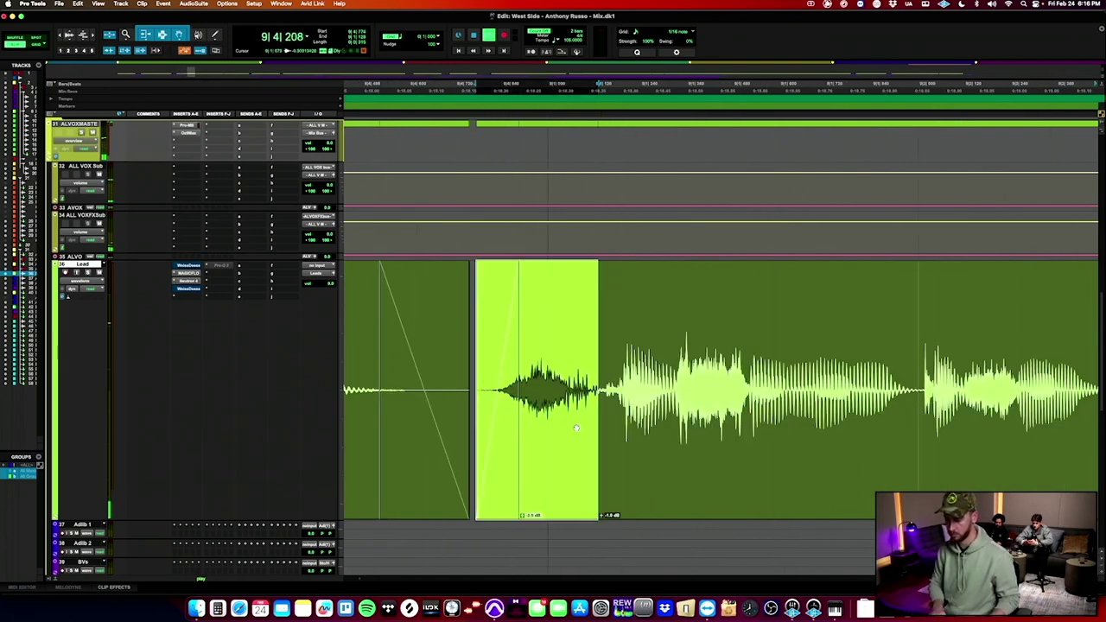
Audition the separated Lead sibilant at the start of bar 9 and raise its clip gain slightly.
click(490, 320)
key(space)
key(r)
key(space)
scroll(695, 332, right, 3)
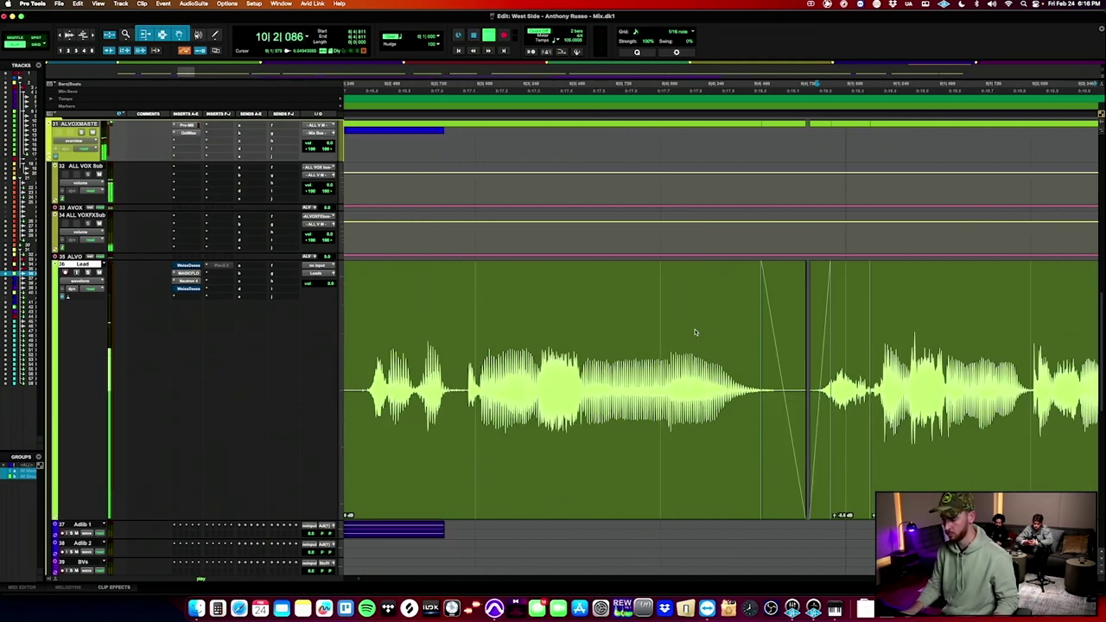
key(t)
key(t)
key(space)
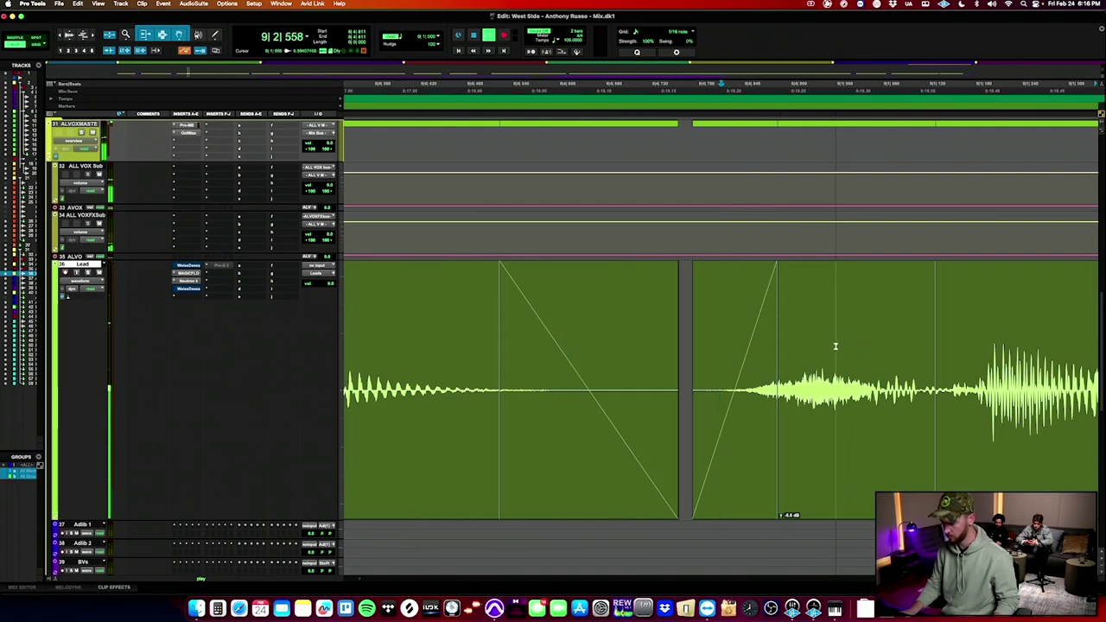
click(881, 450)
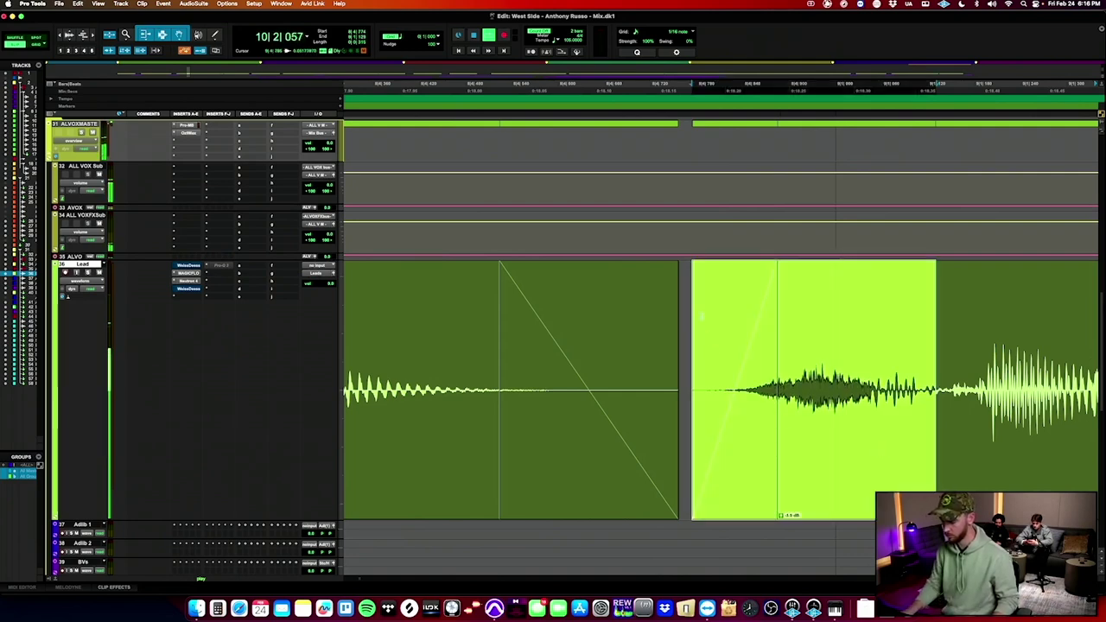
Audition the separated Lead sibilant at the start of bar 9 and try extending its fade-in further into the clip.
click(702, 316)
key(space)
key(space)
click(857, 331)
key(d)
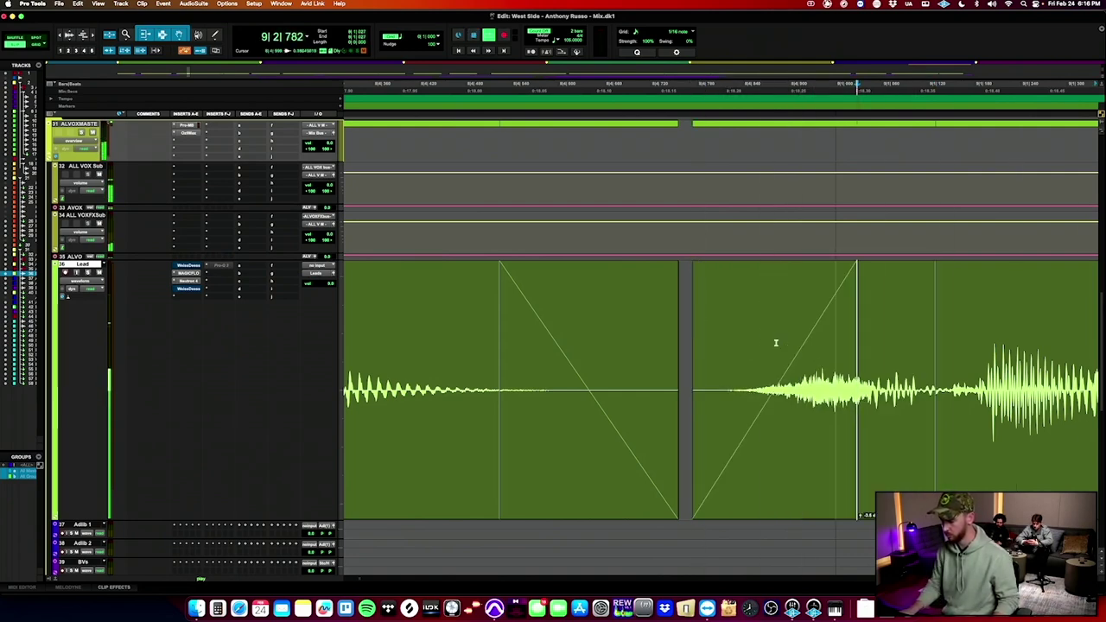
click(726, 314)
key(space)
key(space)
Isolate the Lead sibilant in the middle of beat 1 of bar 9, lower its clip gain and audition it.
scroll(725, 313, down, 1)
scroll(725, 313, right, 5)
key(r)
scroll(725, 314, right, 10)
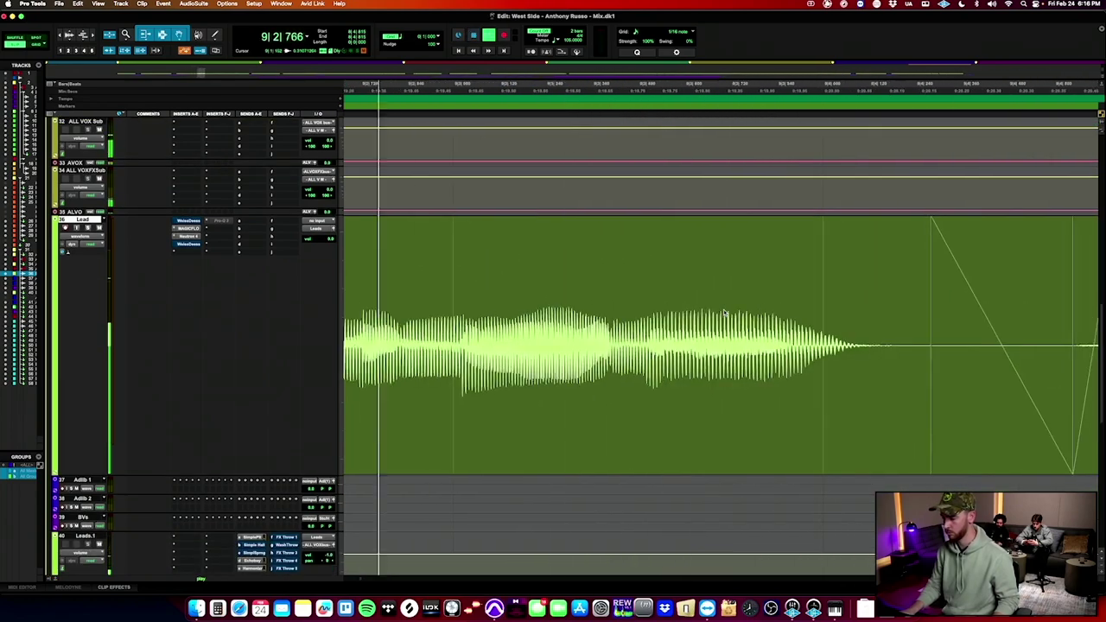
scroll(725, 314, left, 6)
scroll(724, 313, right, 5)
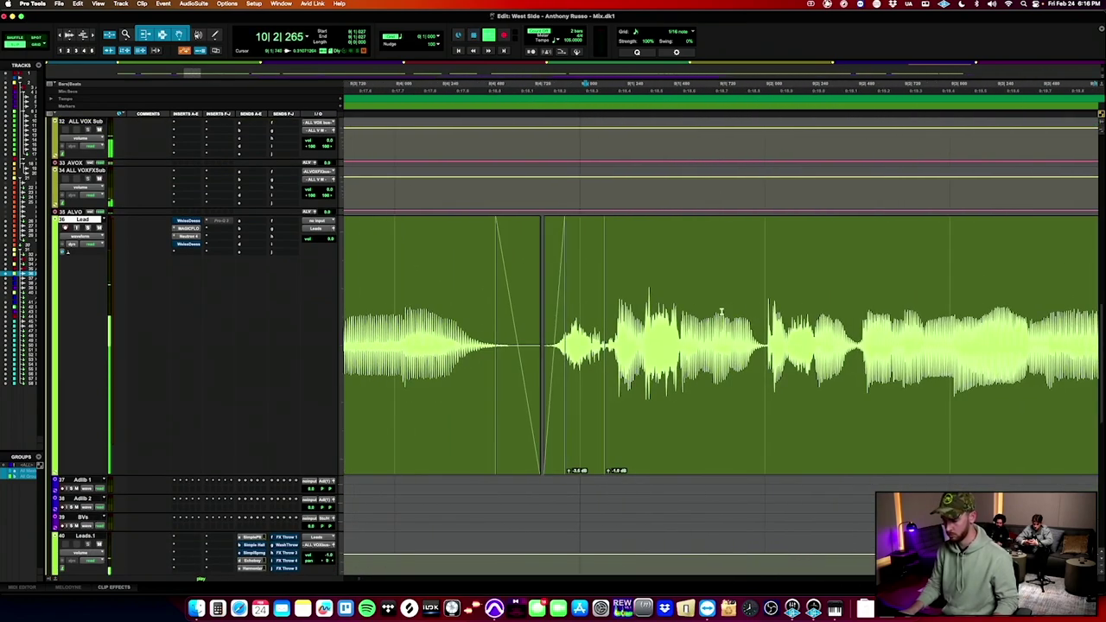
key(t)
key(t)
scroll(655, 308, right, 1)
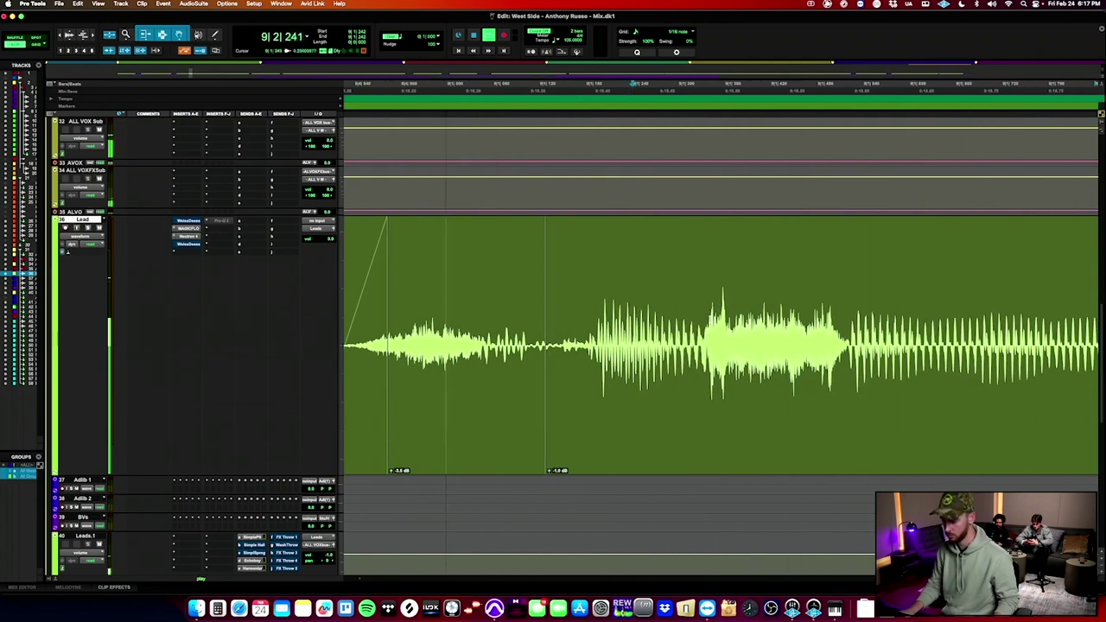
drag(707, 329, 840, 325)
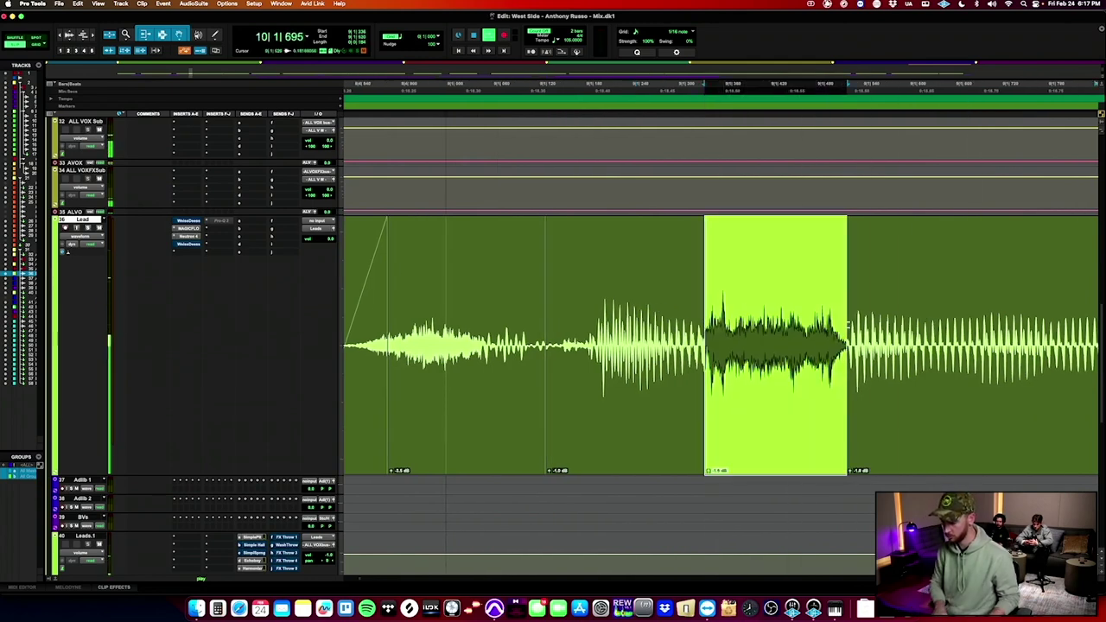
key(space)
click(574, 304)
key(space)
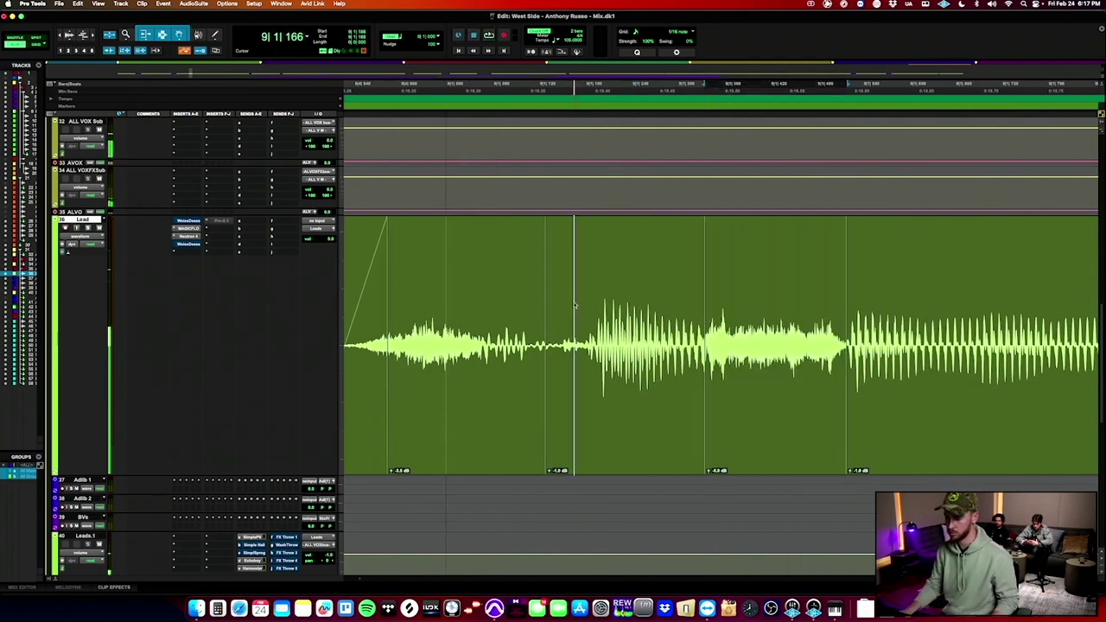
Isolate the short Lead sibilant early in beat 2 of bar 9 and lower its clip gain.
scroll(576, 304, right, 1)
key(r)
scroll(717, 305, right, 5)
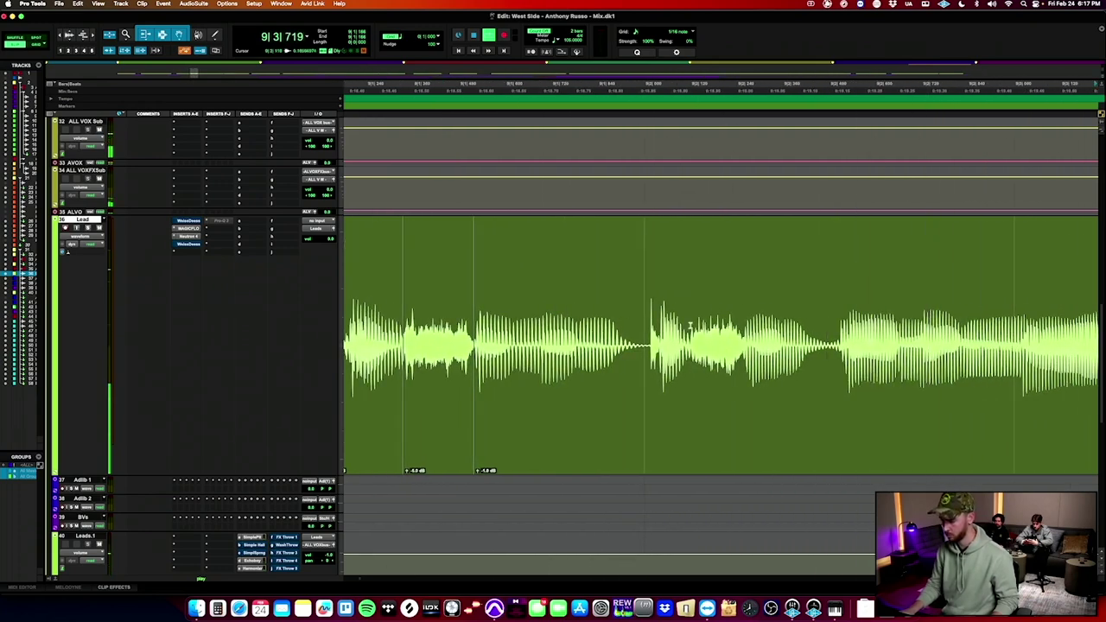
drag(689, 326, 742, 327)
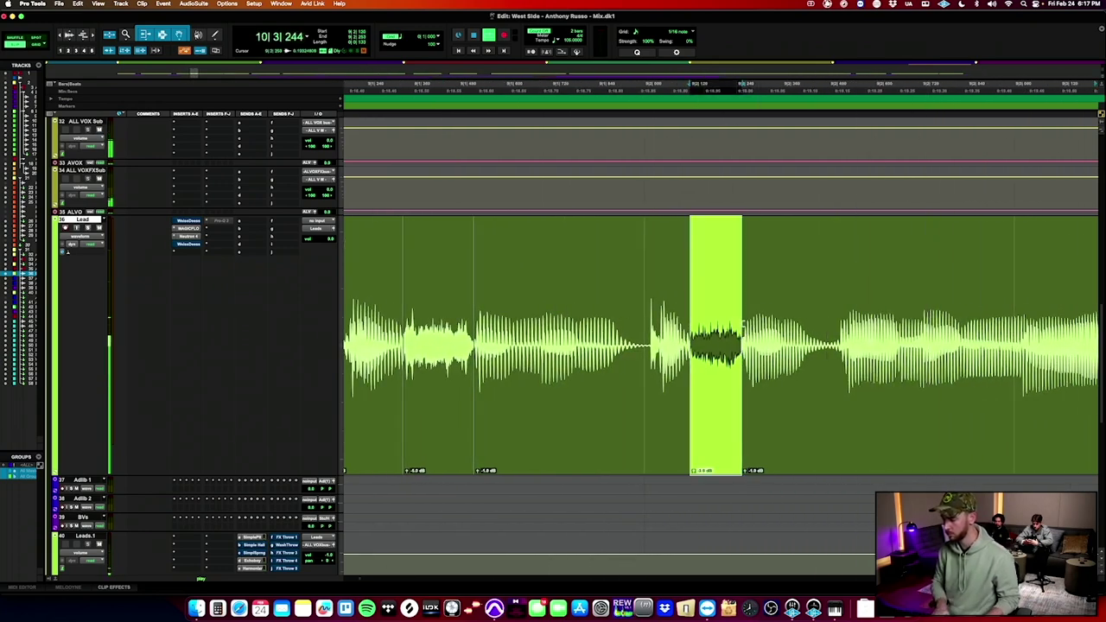
Isolate the Lead sibilant leading into bar 10, including its fade-in, lower its clip gain and audition it.
scroll(744, 326, right, 8)
key(r)
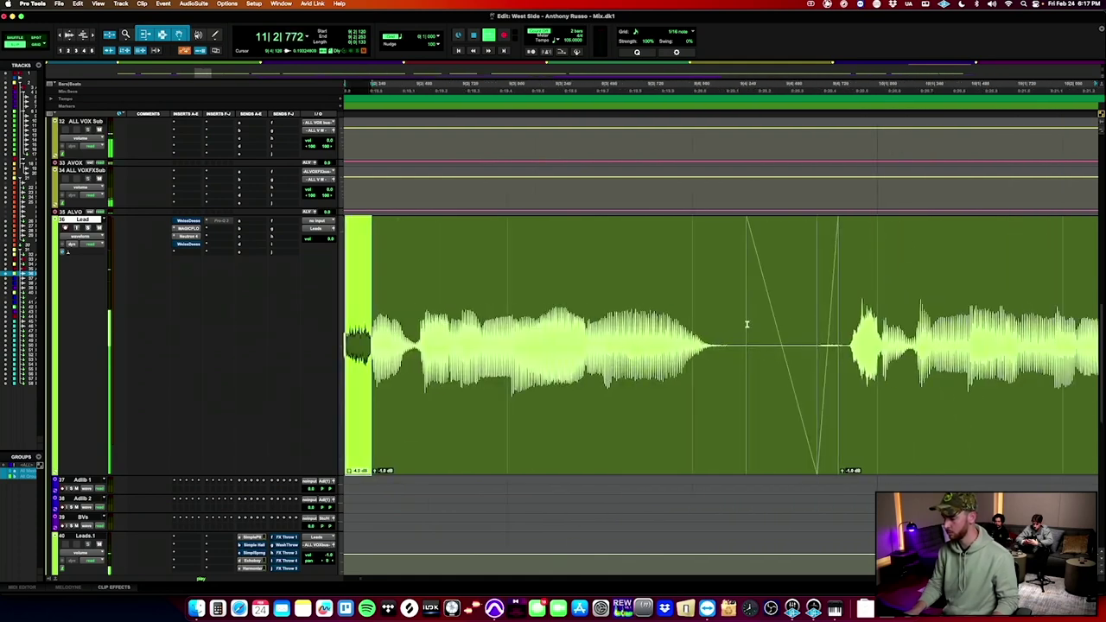
key(r)
scroll(916, 303, right, 2)
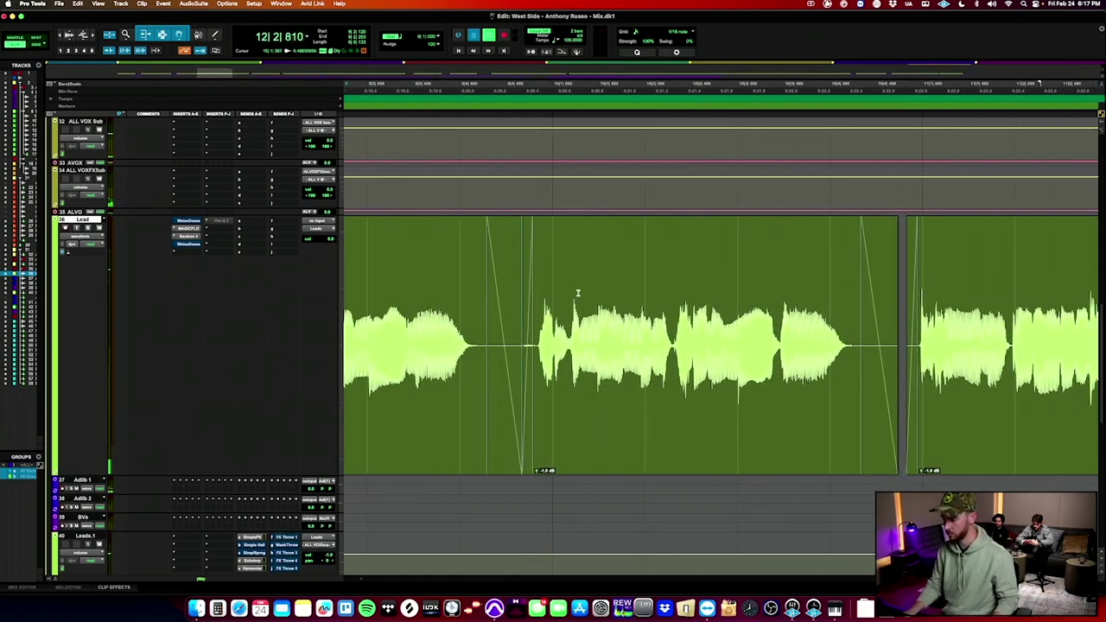
key(t)
key(t)
scroll(696, 306, right, 3)
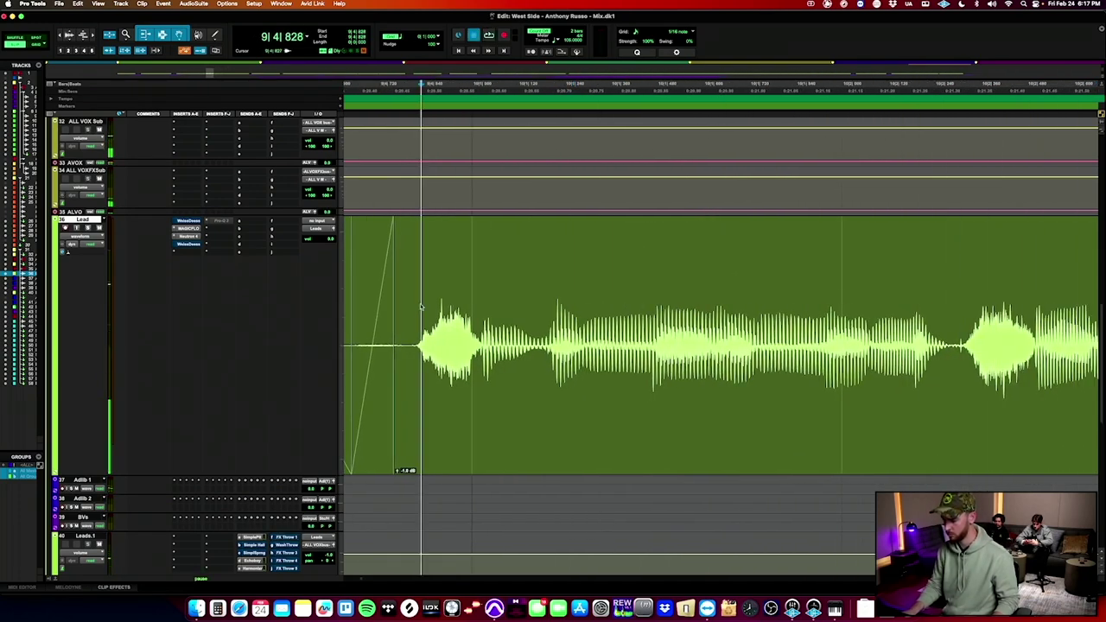
click(444, 404)
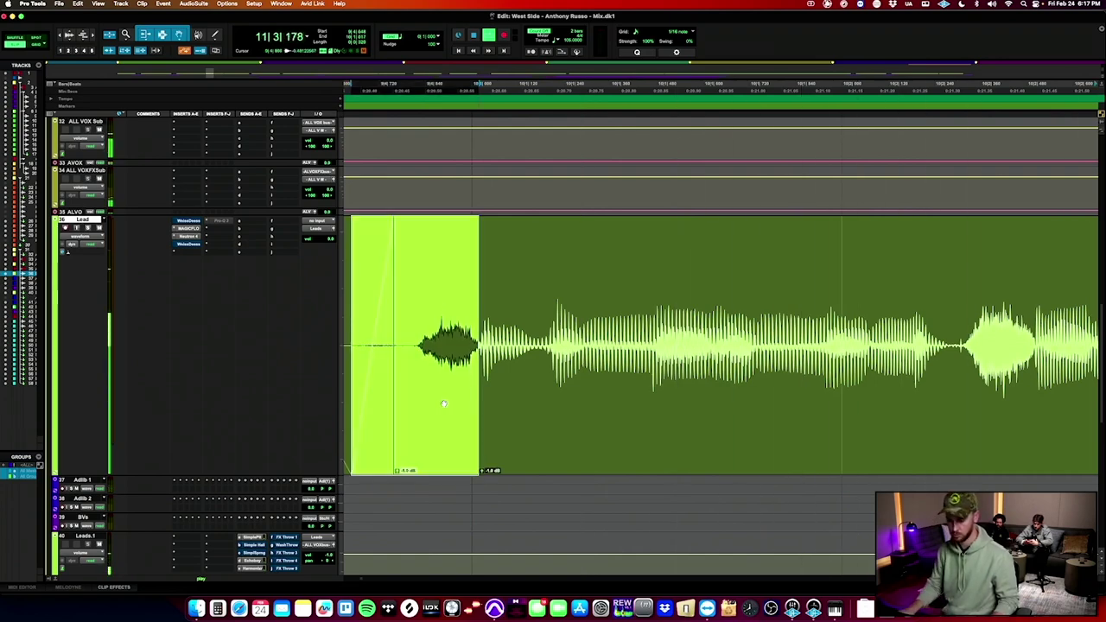
click(428, 293)
key(space)
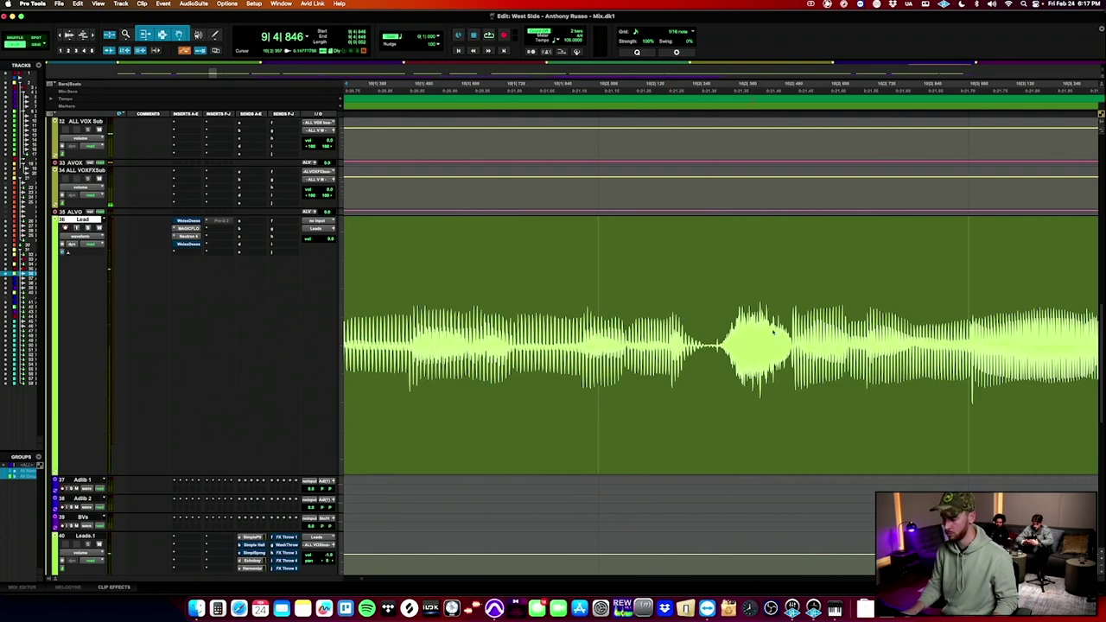
Audition the Lead in bar 10, isolate the sibilant within beat 2 and lower its clip gain.
click(444, 284)
key(space)
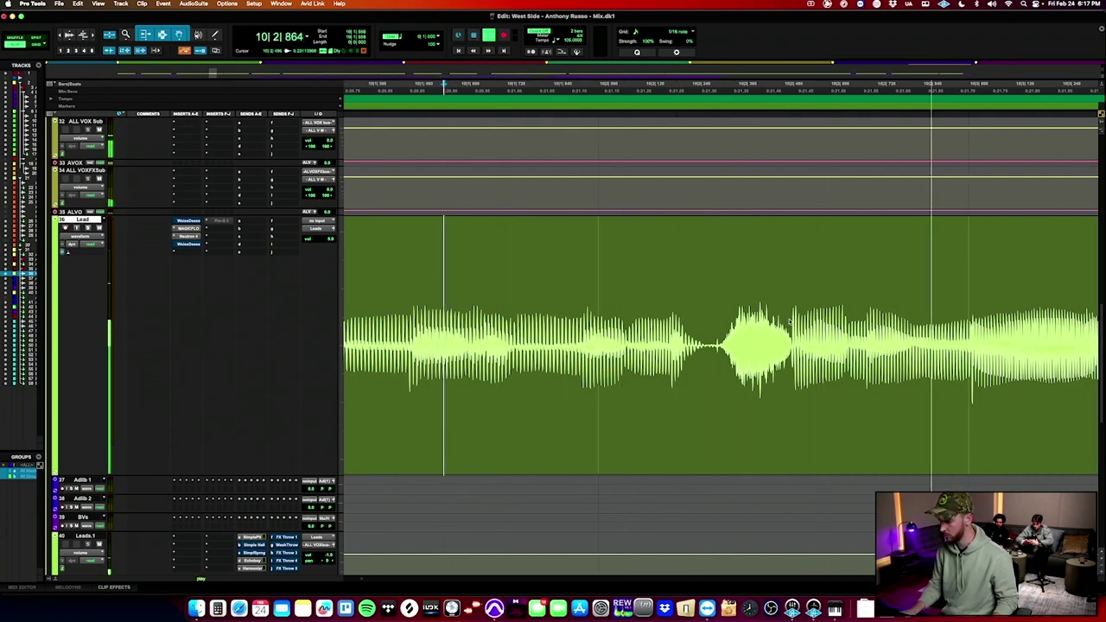
drag(790, 332, 717, 322)
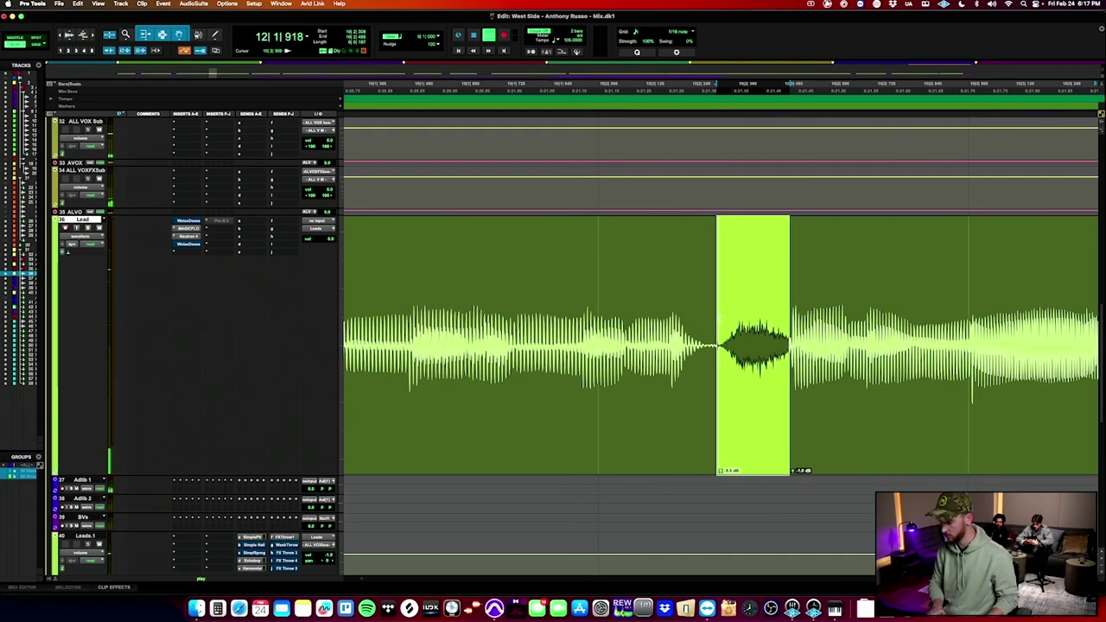
click(670, 281)
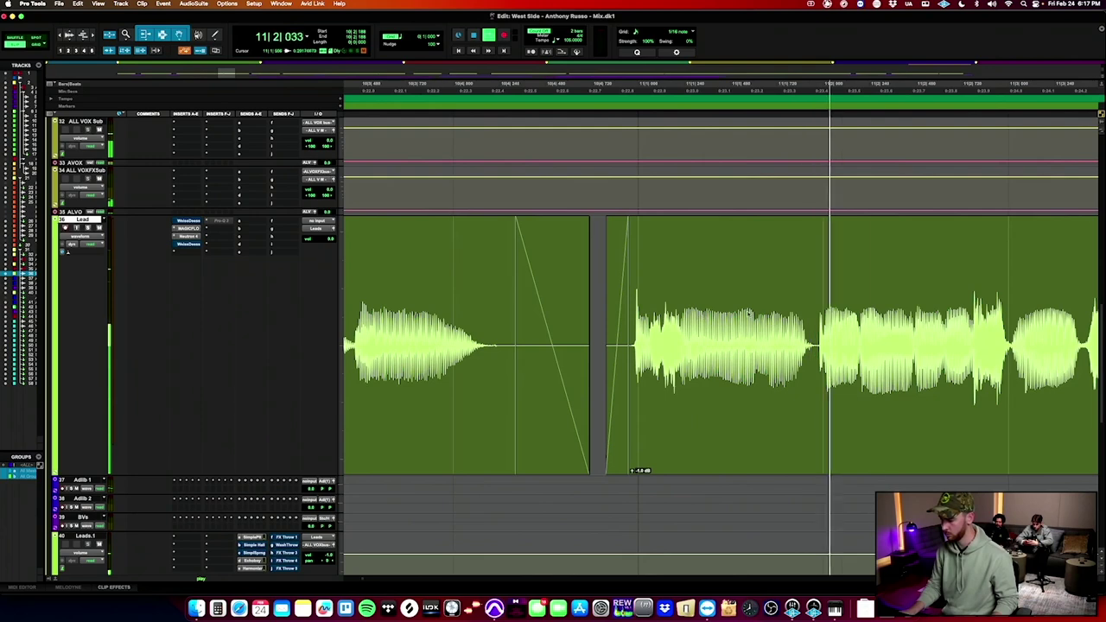
Isolate the Lead sibilant just after the start of bar 11 and lower its clip gain.
click(658, 315)
key(t)
key(t)
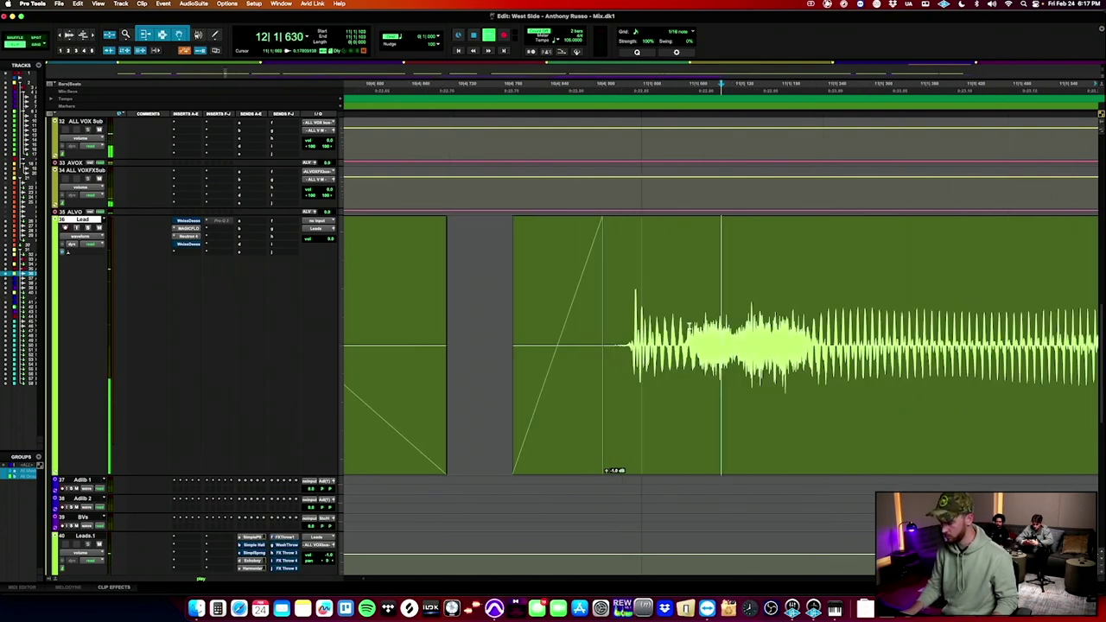
drag(688, 345, 810, 332)
key(ctrl+shift+Down)
key(ctrl+shift+Down)
key(ctrl+shift+Down)
key(ctrl+shift+Down)
key(ctrl+shift+Down)
key(ctrl+shift+Down)
key(ctrl+shift+Down)
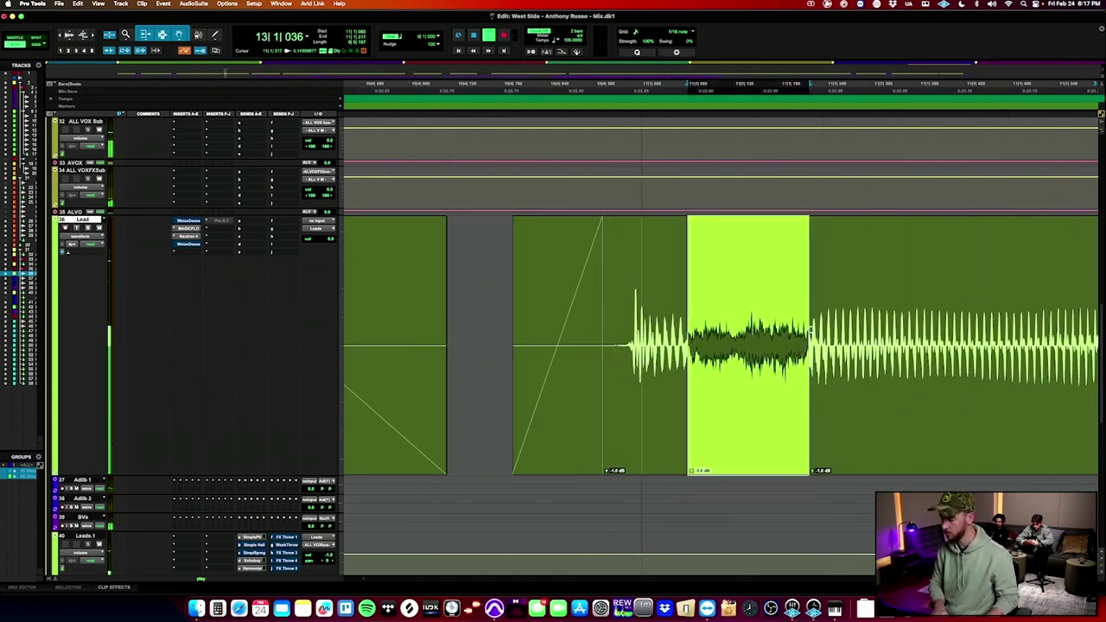
Isolate the Lead sibilants at the end of beat 2 and in beat 3 of bar 11, and lower their clip gain.
scroll(811, 330, down, 5)
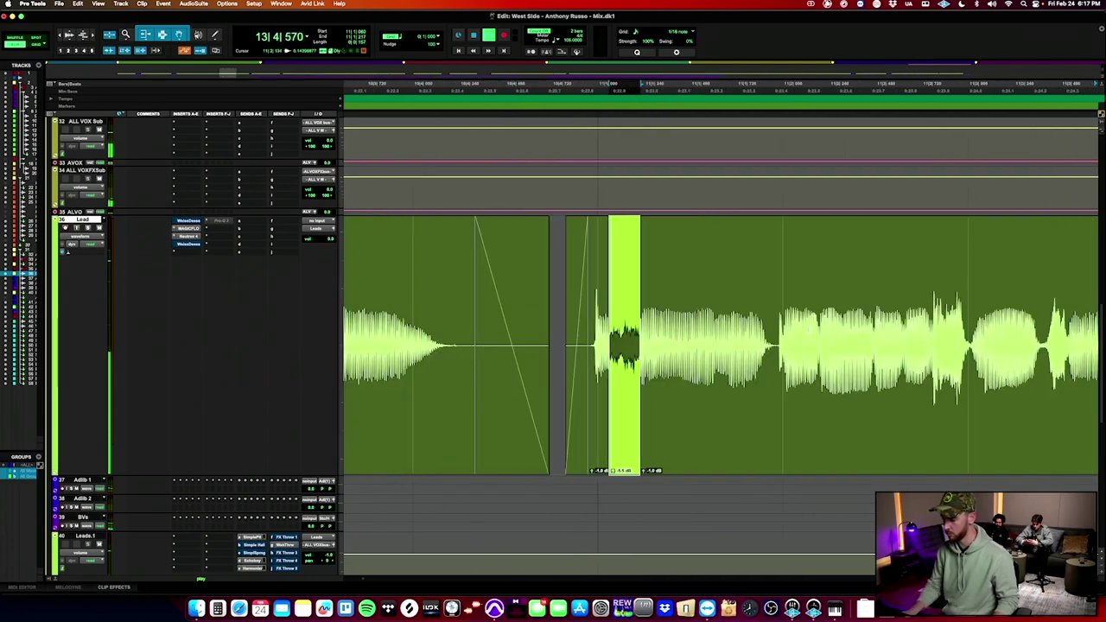
click(775, 331)
key(space)
scroll(775, 331, up, 5)
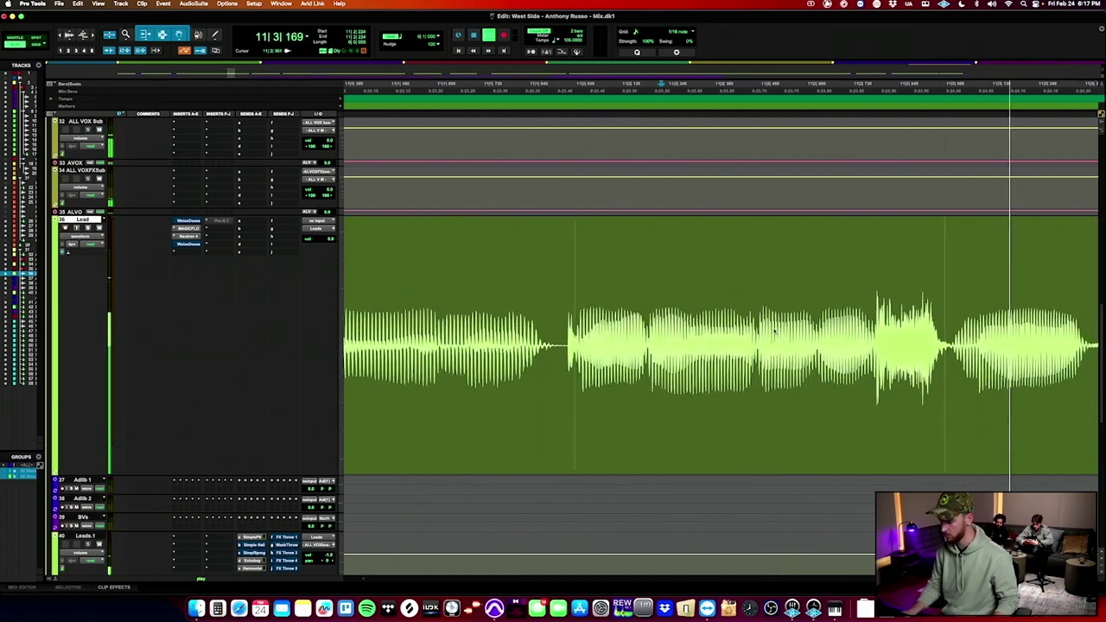
drag(762, 329, 685, 331)
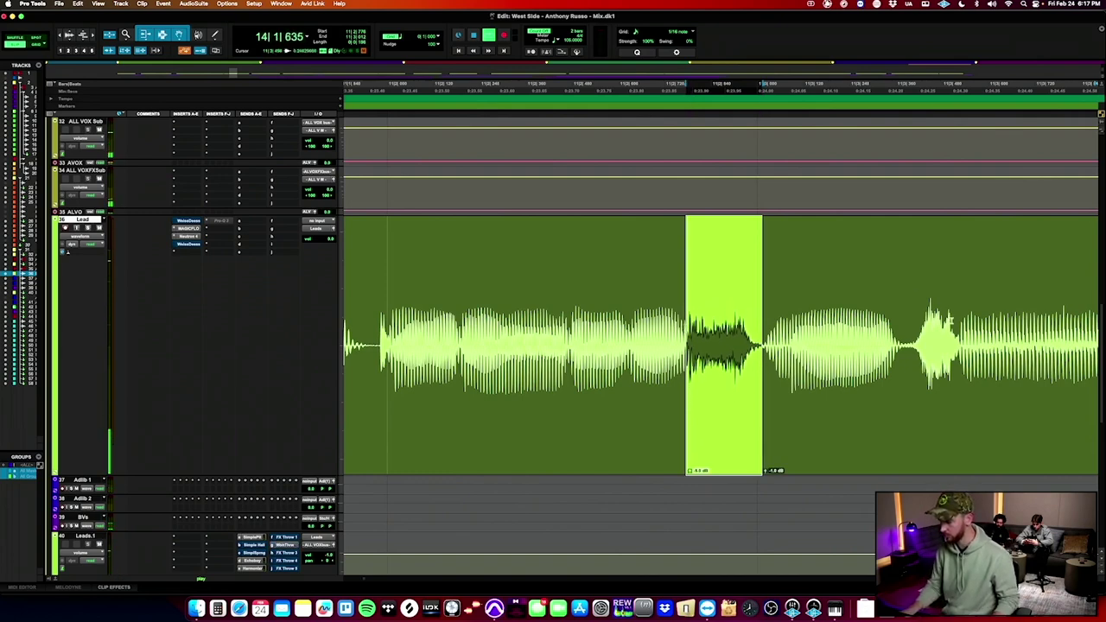
drag(962, 331, 911, 331)
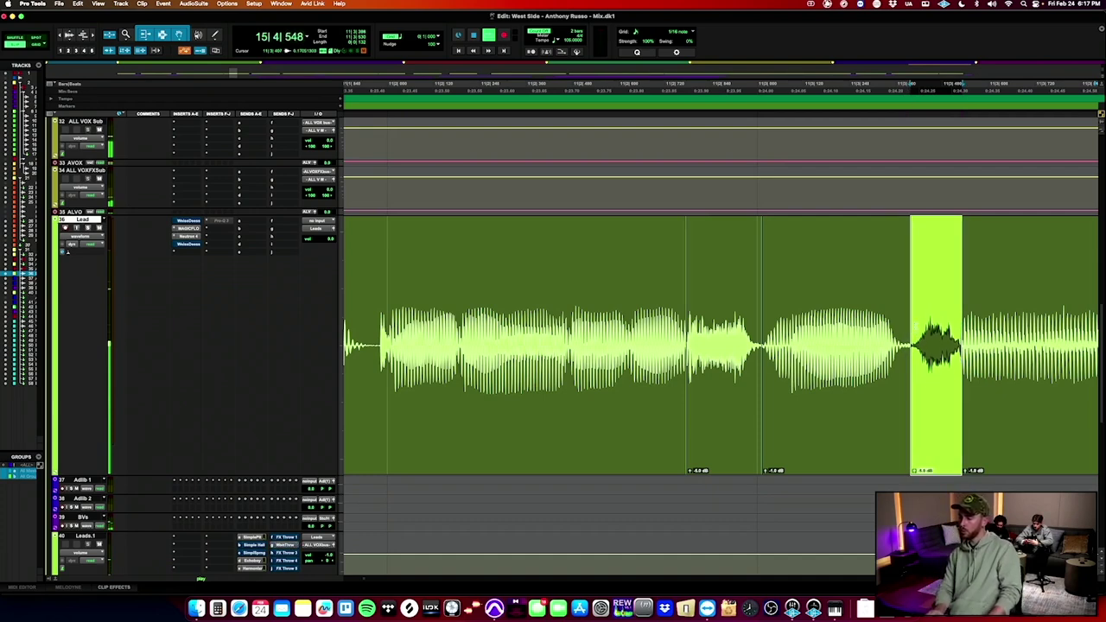
Isolate the Lead sibilant in the middle of beat 1 of bar 12 and lower its clip gain.
scroll(916, 327, right, 10)
scroll(917, 327, up, 1)
key(r)
key(r)
key(r)
scroll(916, 327, right, 1)
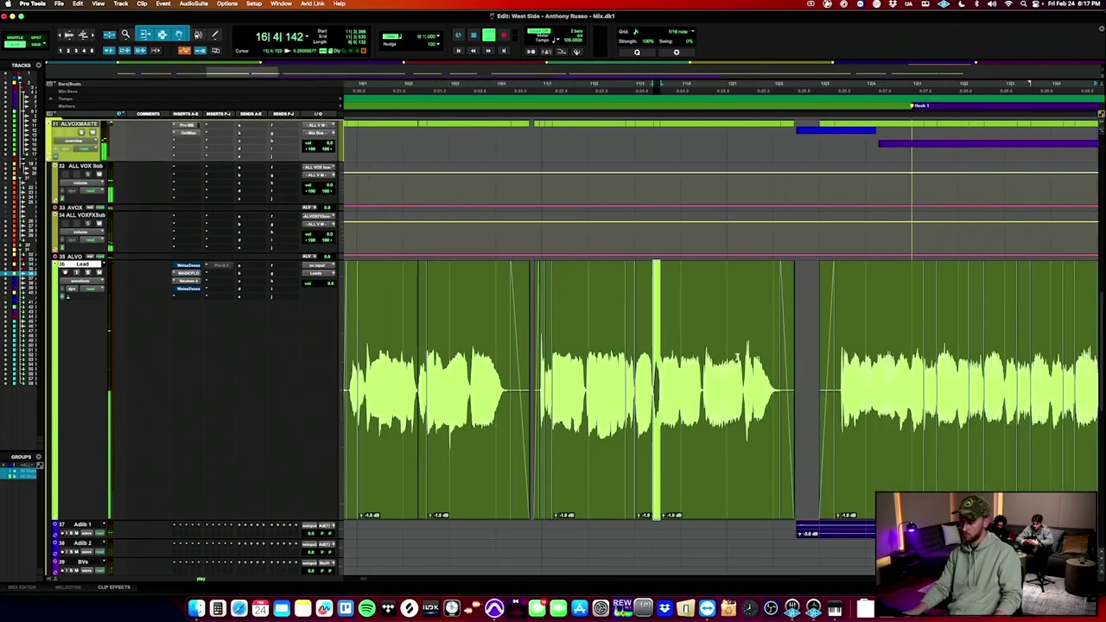
click(730, 349)
key(t)
key(t)
key(t)
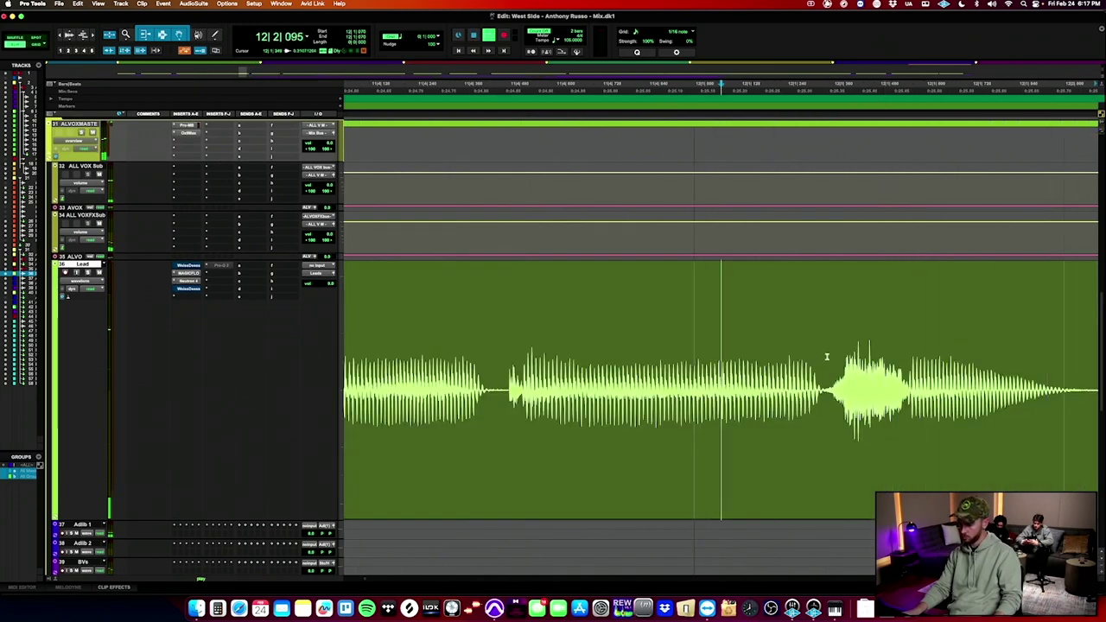
drag(824, 356, 908, 366)
key(ctrl+shift+Down)
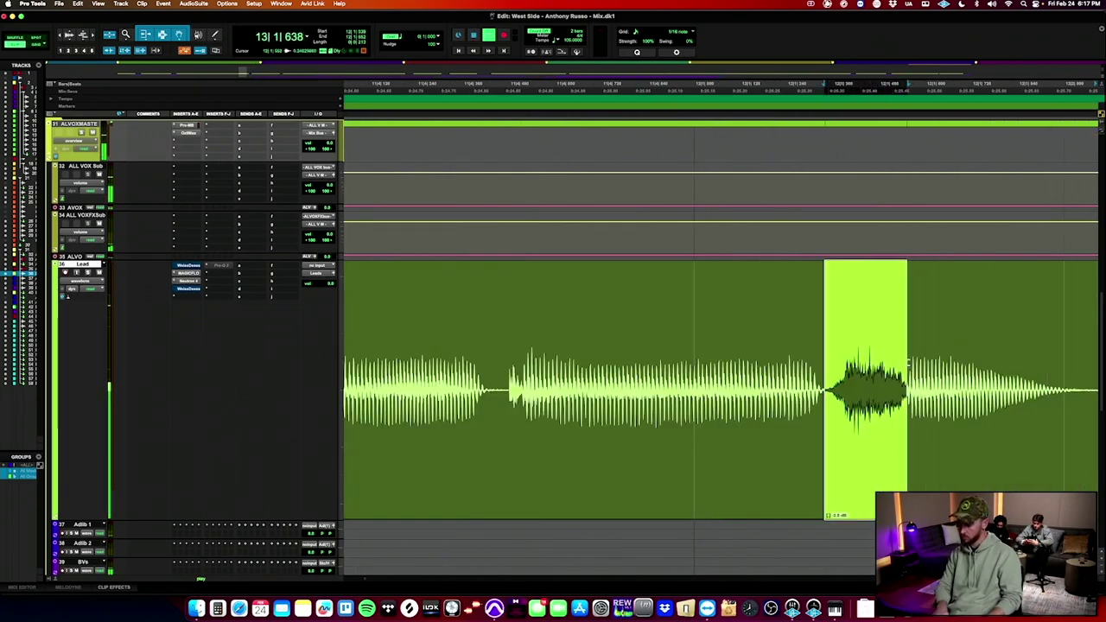
Audition the de-essed Lead from bar 11 through the end of the verse into Hook 1.
key(space)
click(638, 346)
key(space)
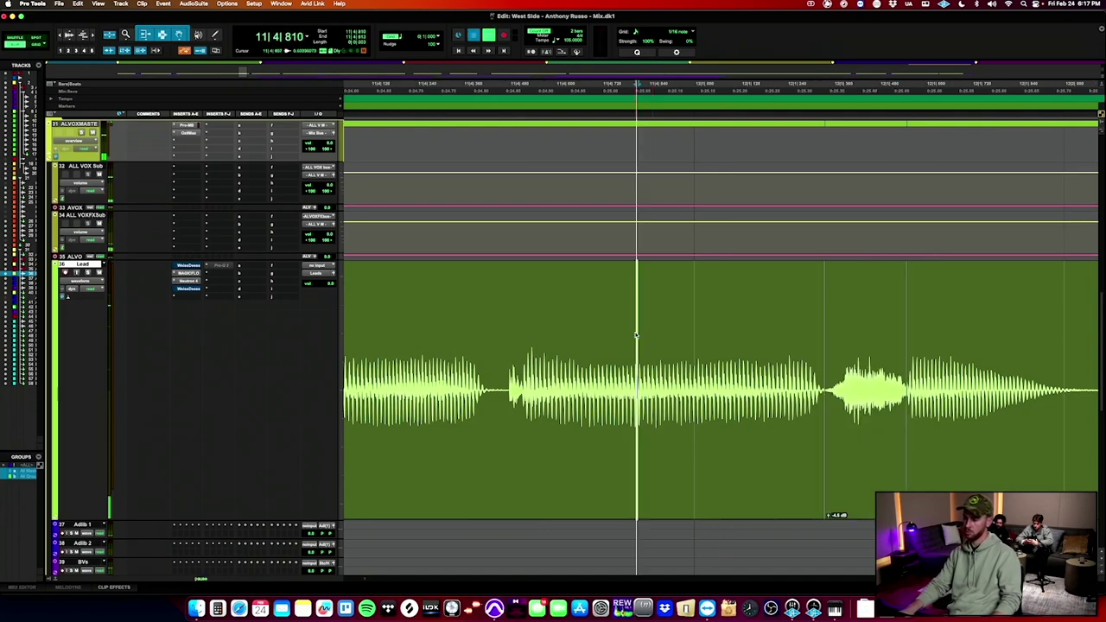
key(space)
key(r)
click(492, 304)
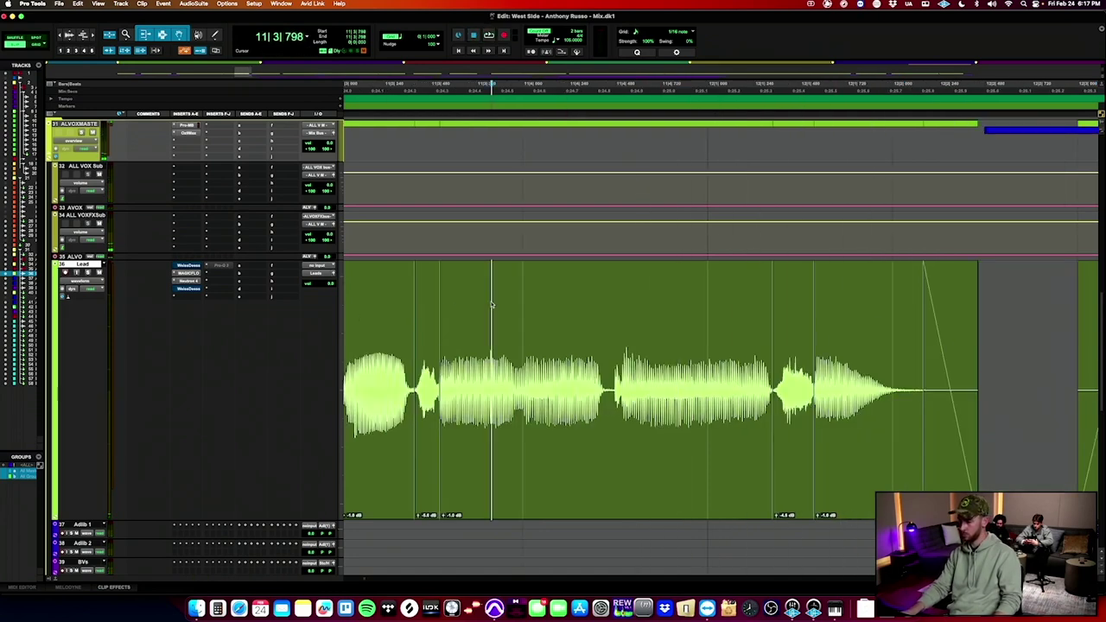
key(r)
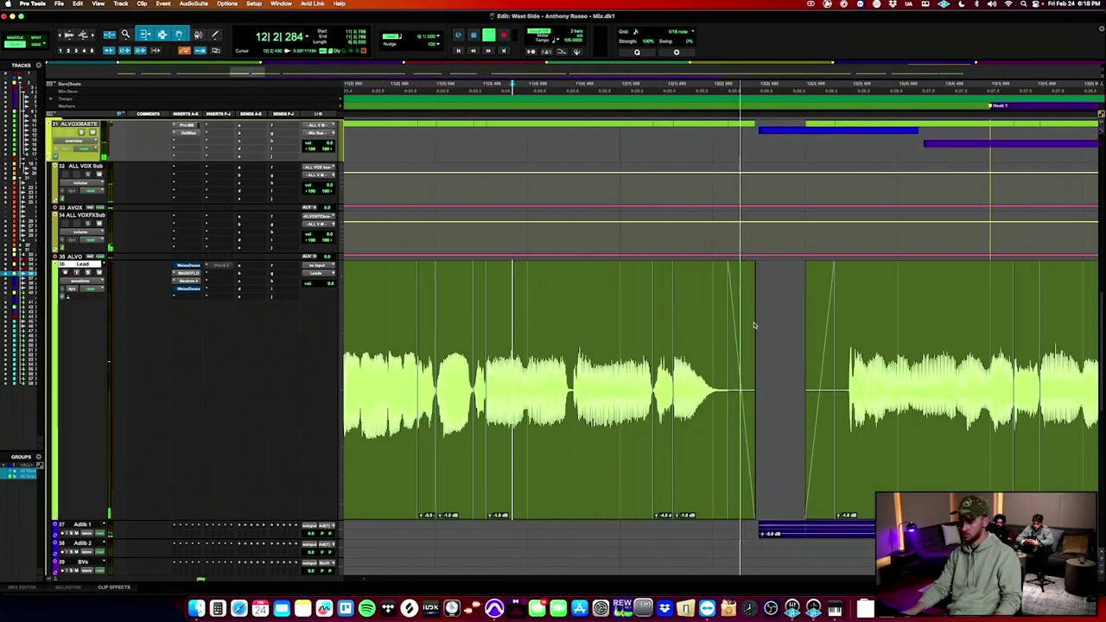
scroll(755, 326, right, 4)
scroll(754, 325, down, 1)
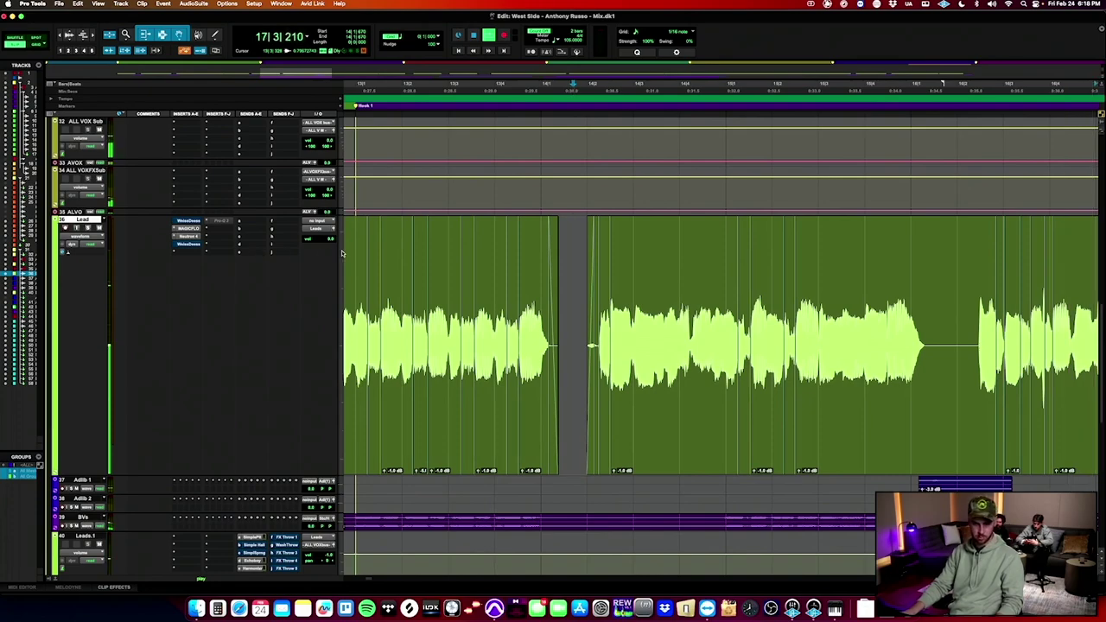
Check the Ozone Maximizer on the Master Output and lower the gain of the Trim ahead of it.
scroll(117, 353, up, 10)
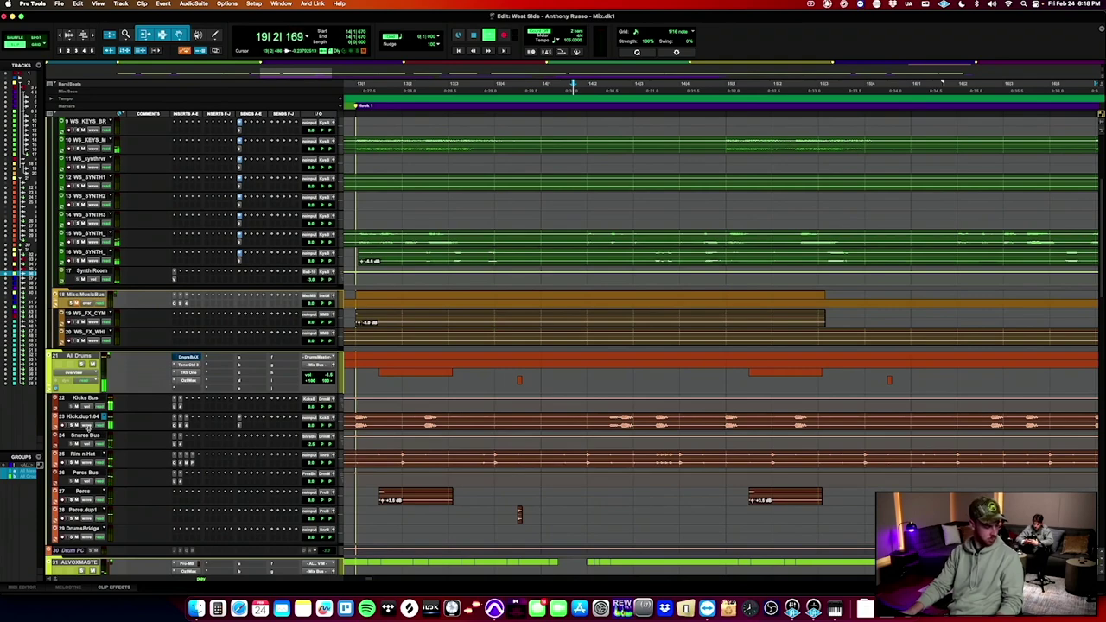
scroll(134, 294, up, 5)
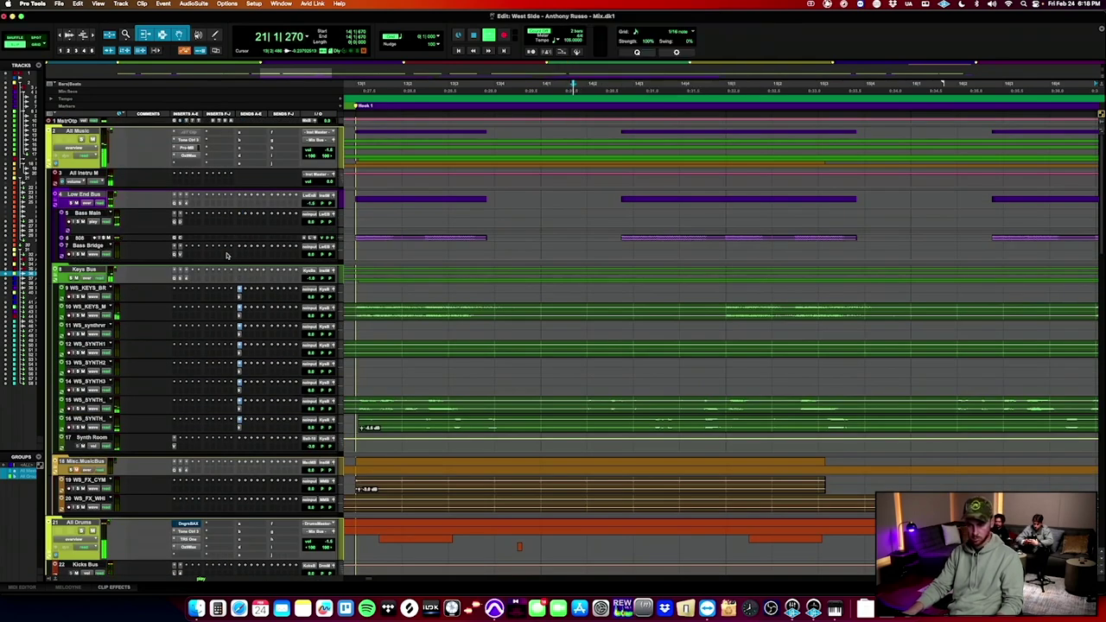
scroll(229, 374, down, 3)
scroll(229, 373, down, 2)
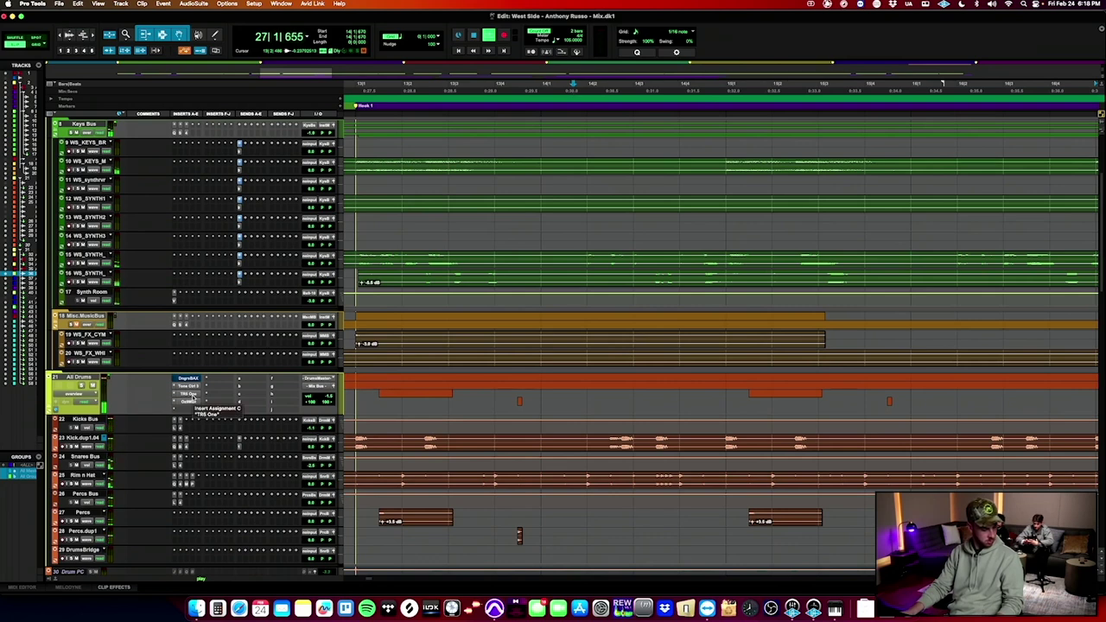
scroll(197, 413, down, 1)
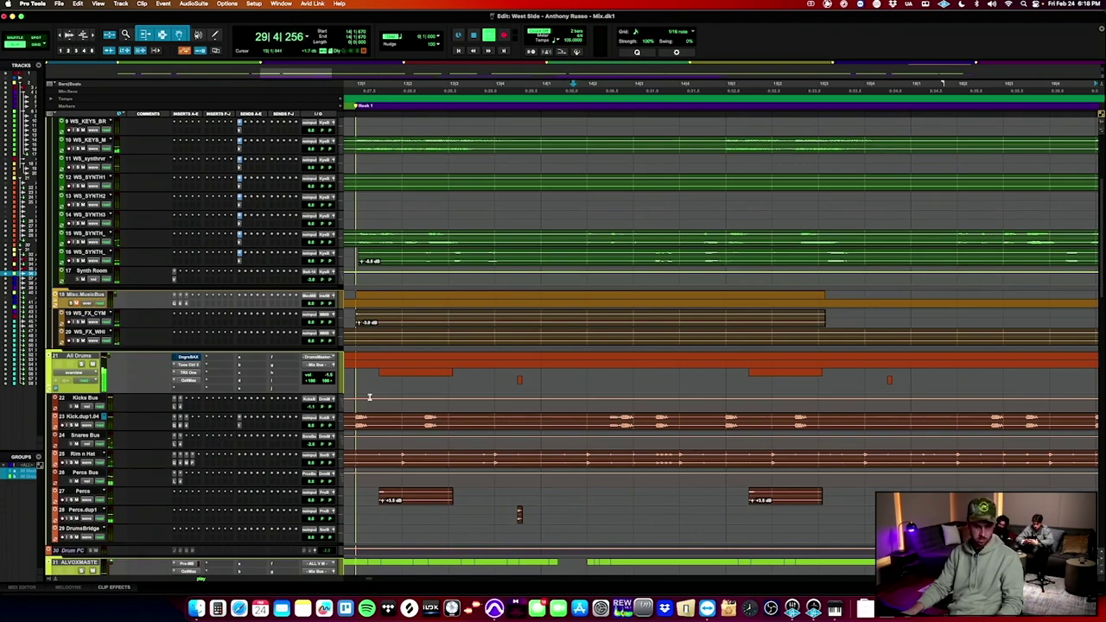
scroll(369, 396, up, 5)
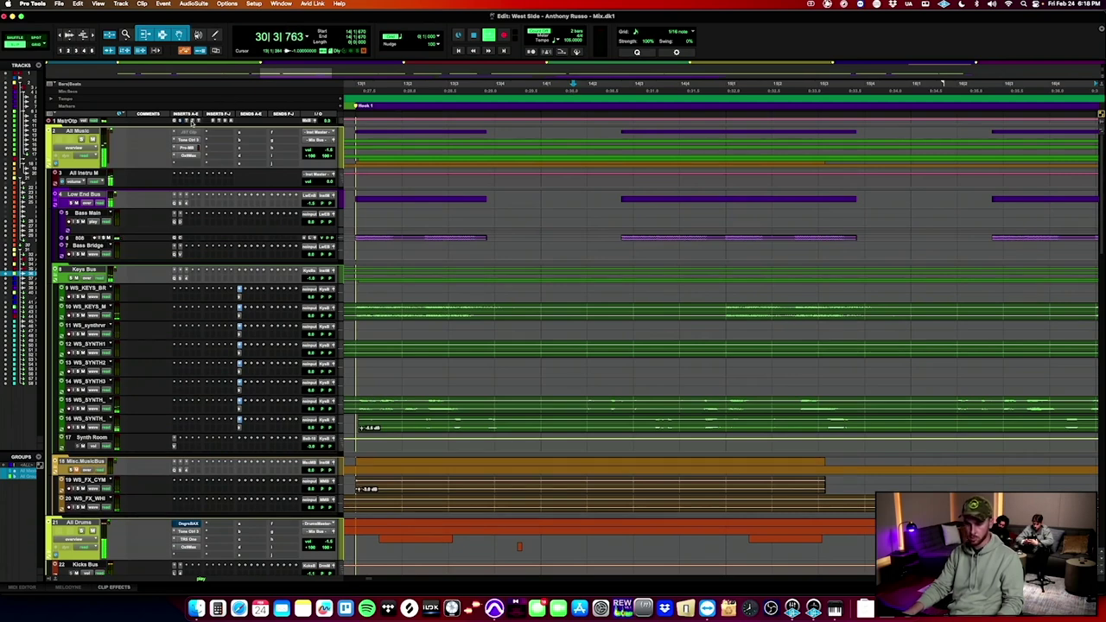
click(185, 121)
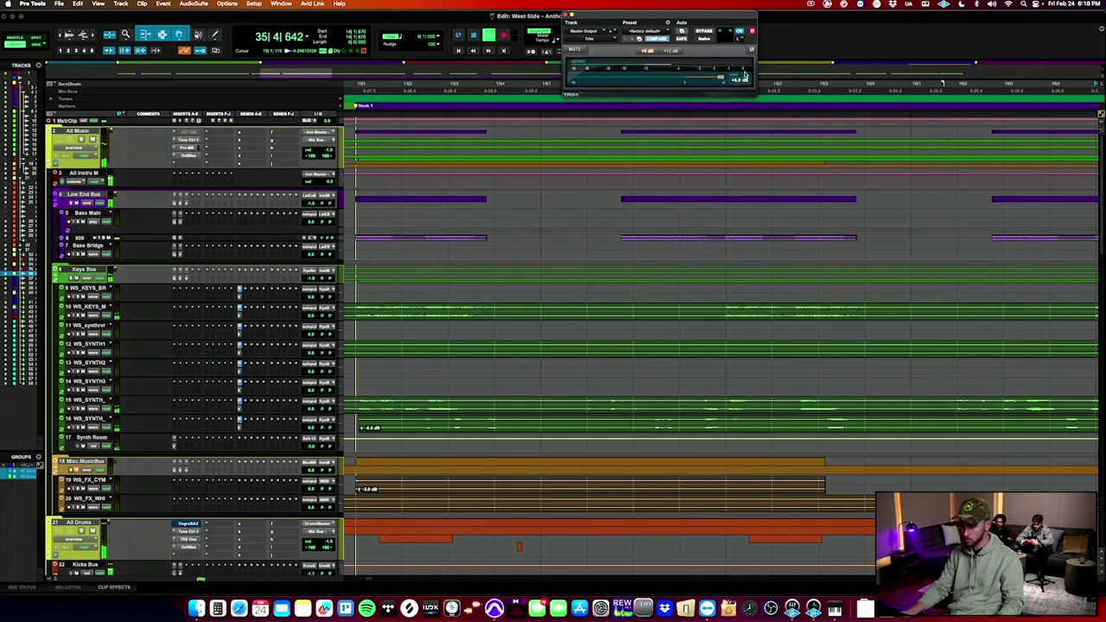
click(225, 122)
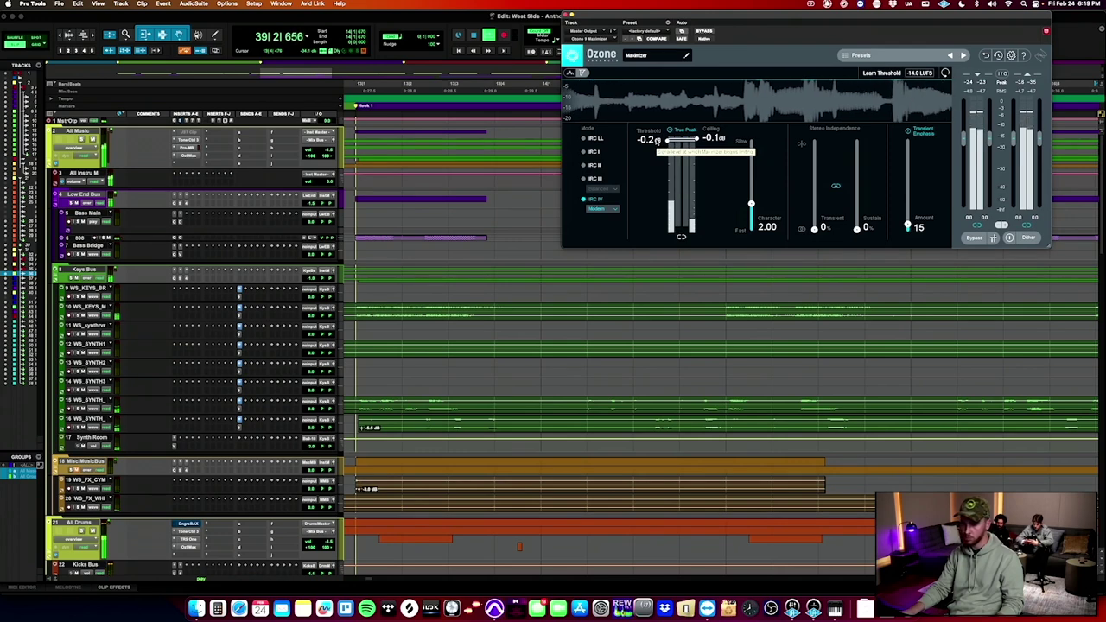
click(186, 121)
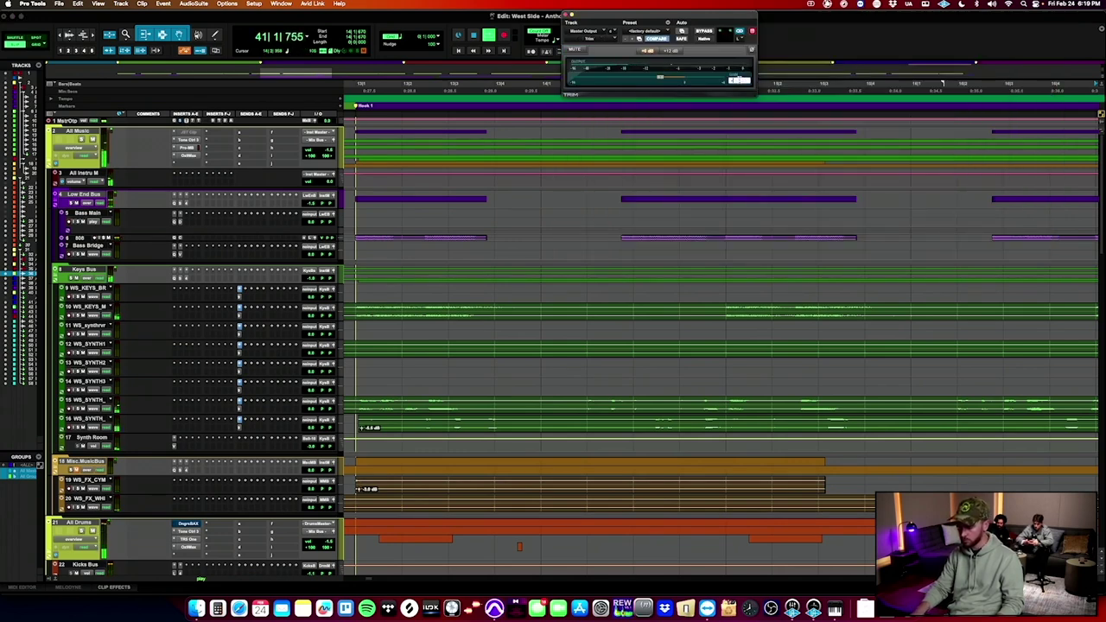
click(187, 122)
Take the second Weiss Deess on the Lead track out of bypass and check its settings.
scroll(529, 231, down, 20)
scroll(534, 234, right, 2)
scroll(605, 266, down, 2)
key(r)
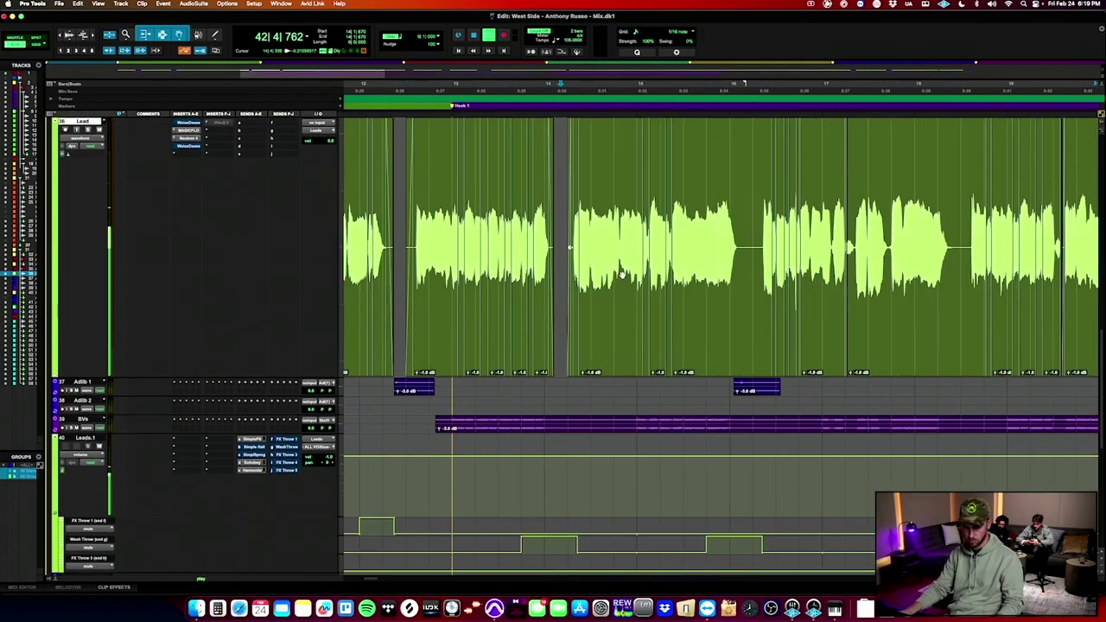
scroll(806, 272, up, 3)
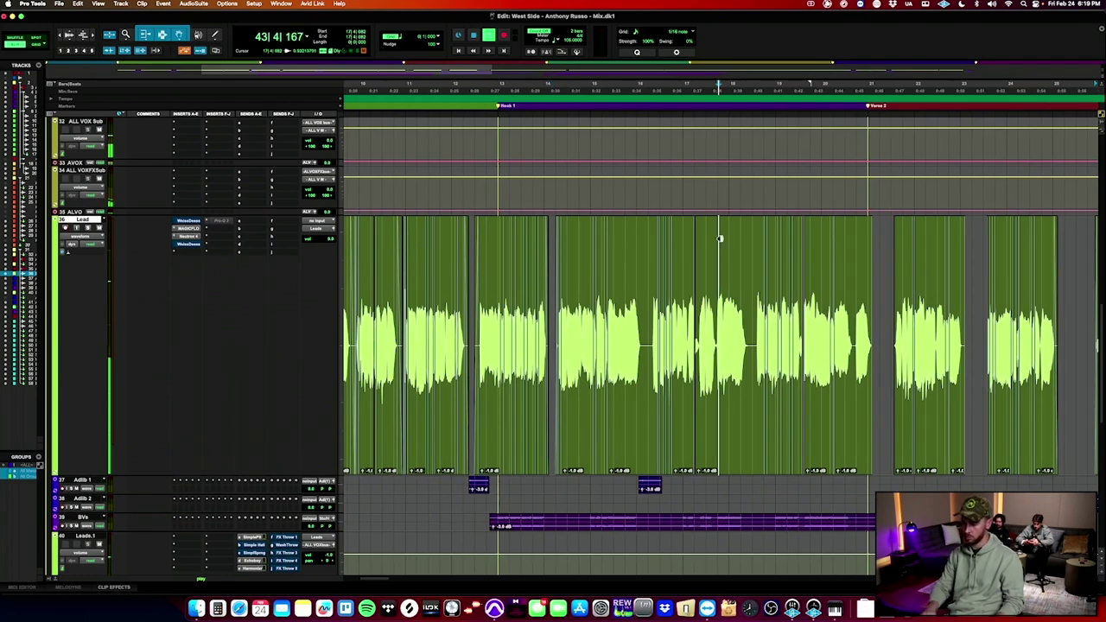
key(ctrl+Down)
key(r)
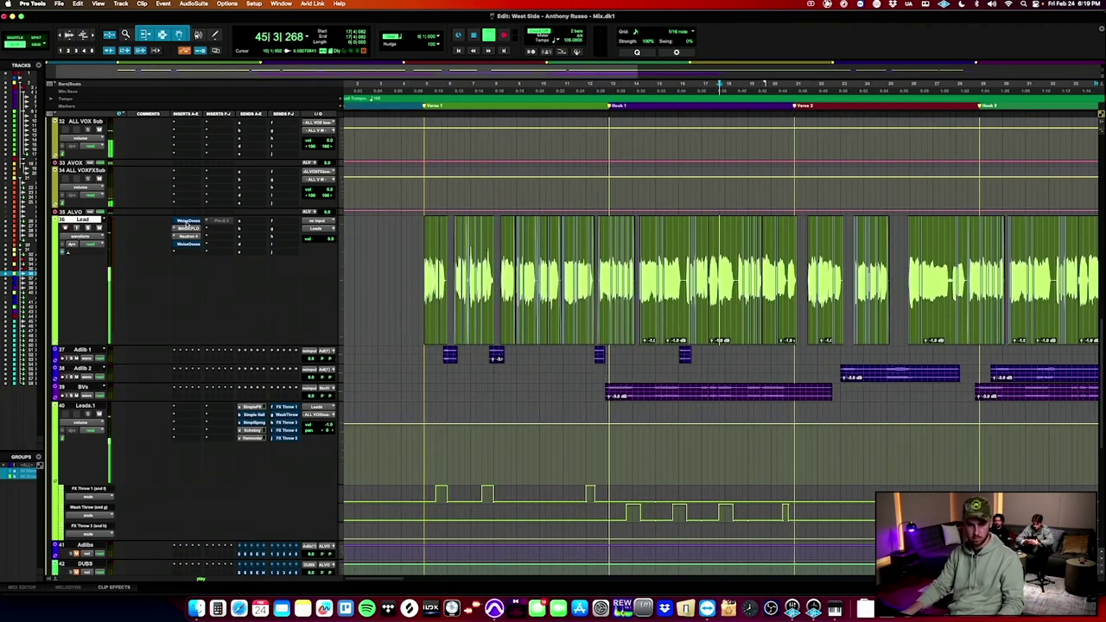
click(192, 246)
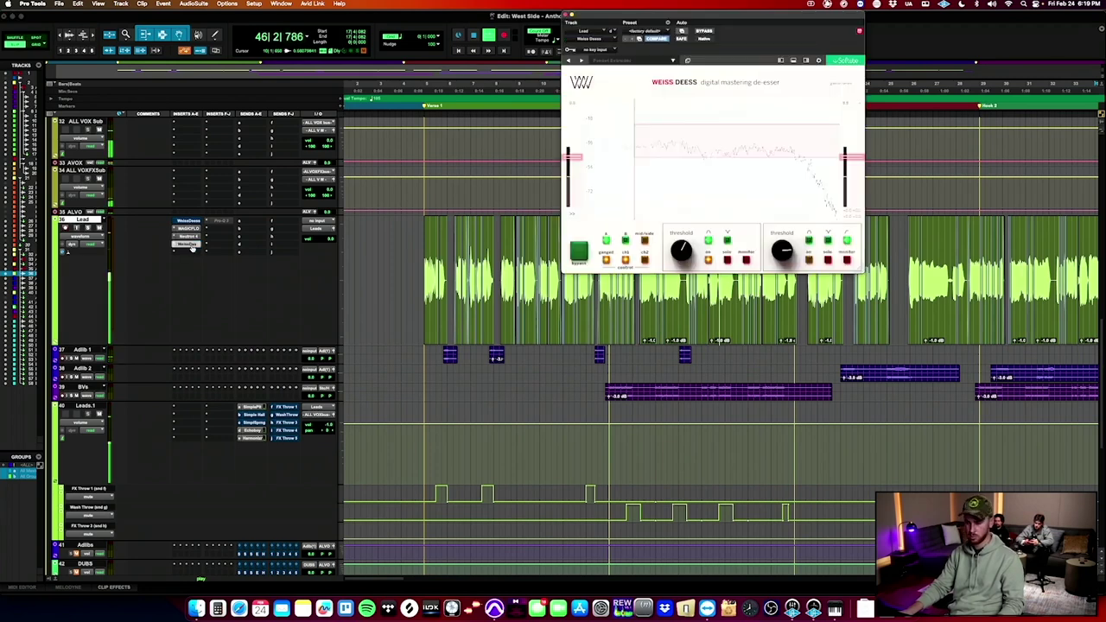
mouse_move(684, 110)
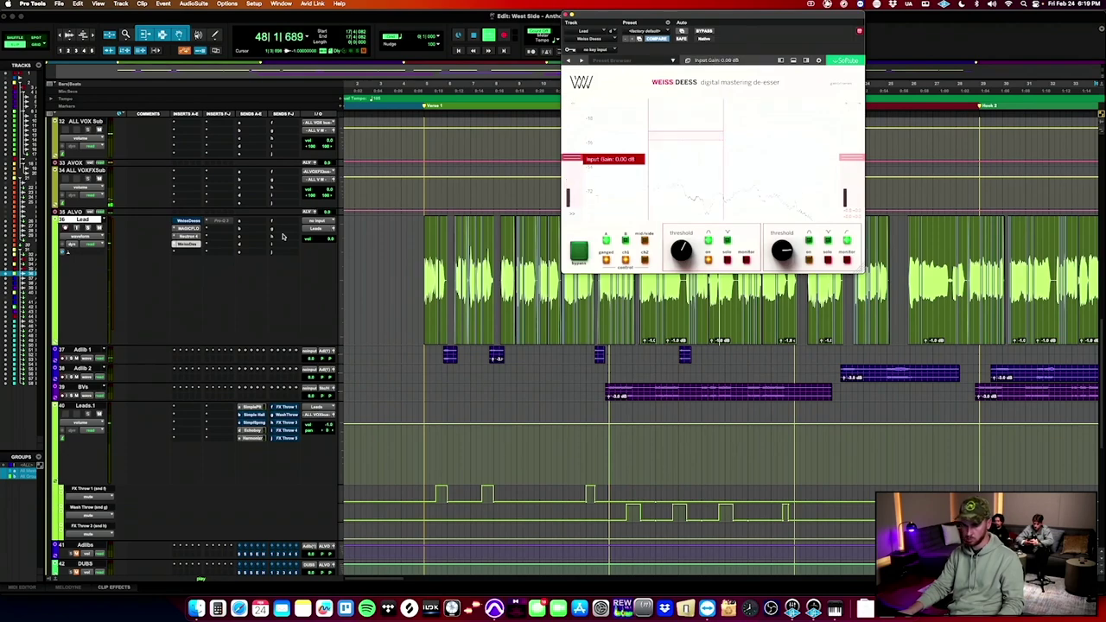
click(192, 246)
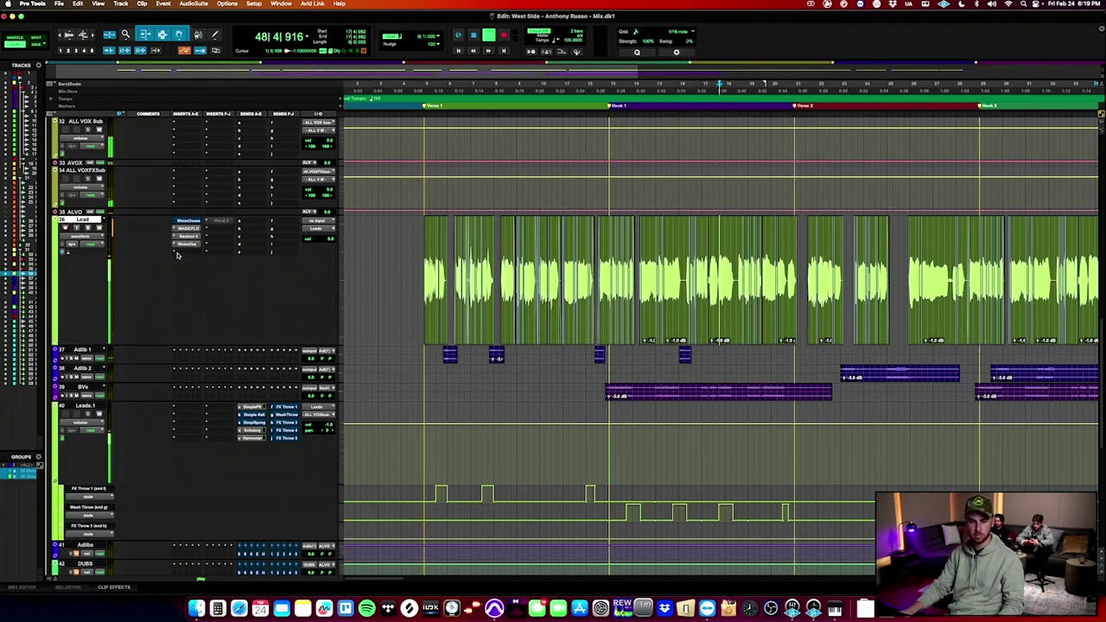
Insert the Spectre plug-in in the Lead track's free slot after the second Weiss Deess.
click(177, 255)
mouse_move(183, 253)
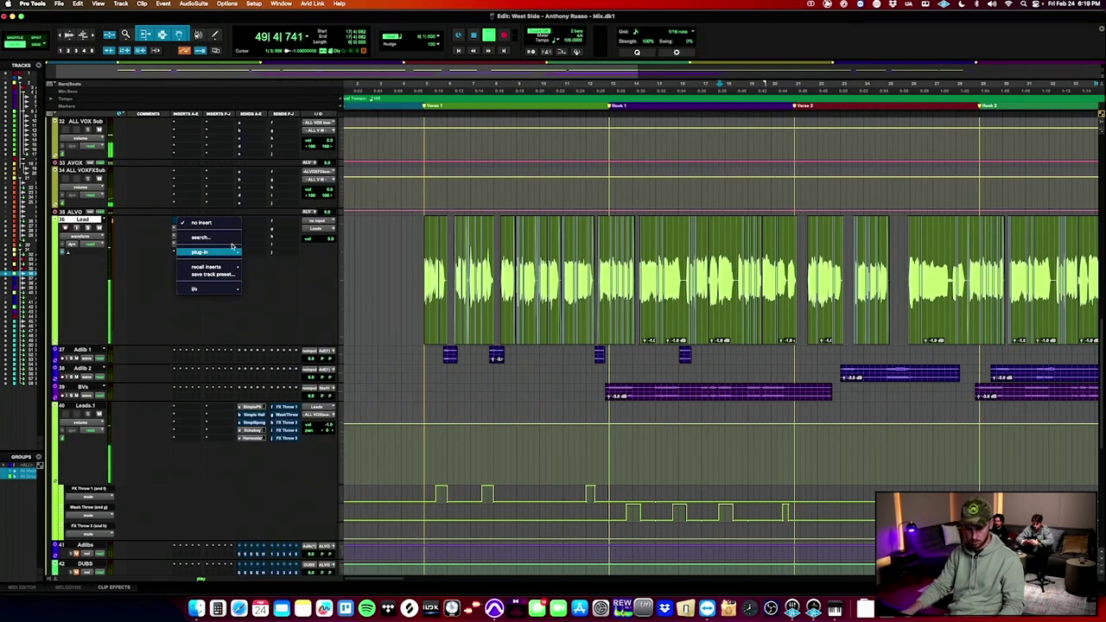
click(200, 237)
text(spec)
key(Return)
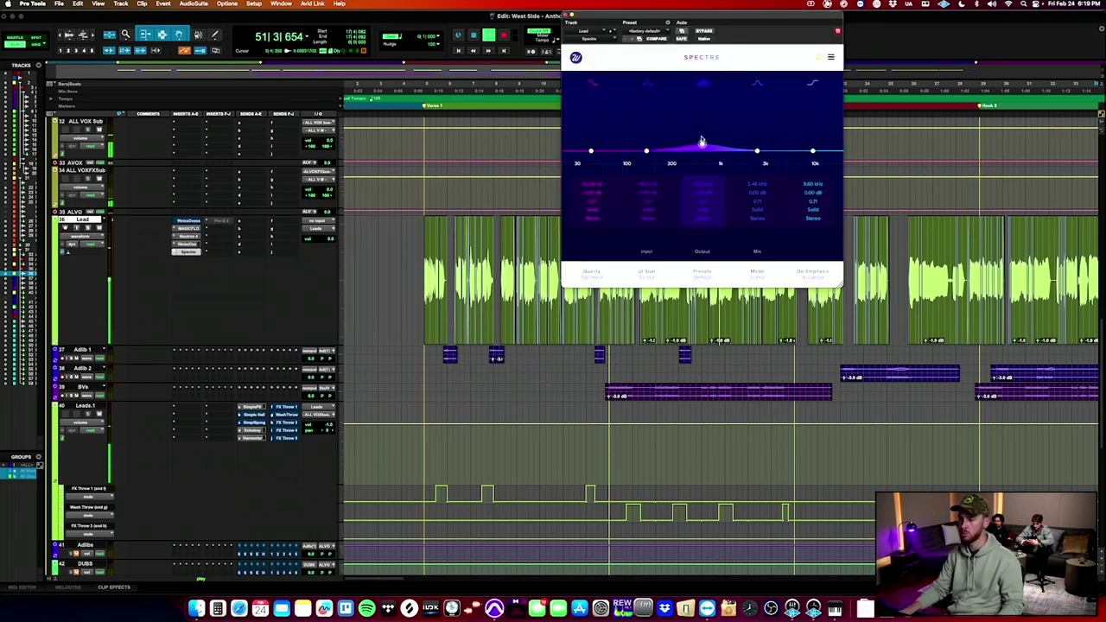
Raise Spectre's highest band slightly just above 10 kHz while auditioning the Lead from the start of Verse 1.
drag(720, 123, 810, 129)
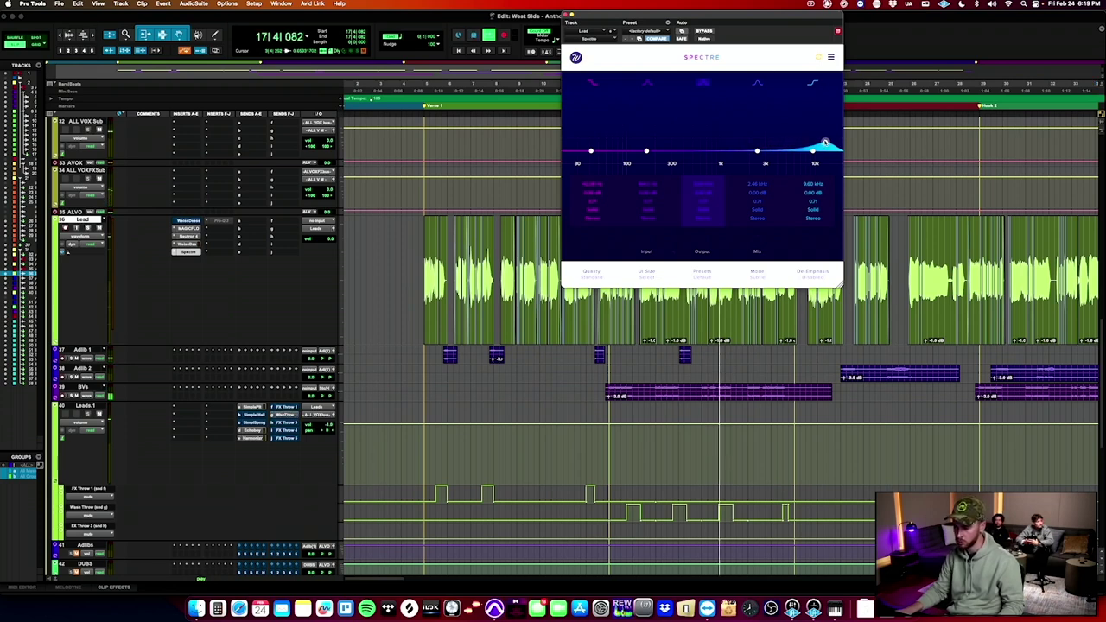
key(space)
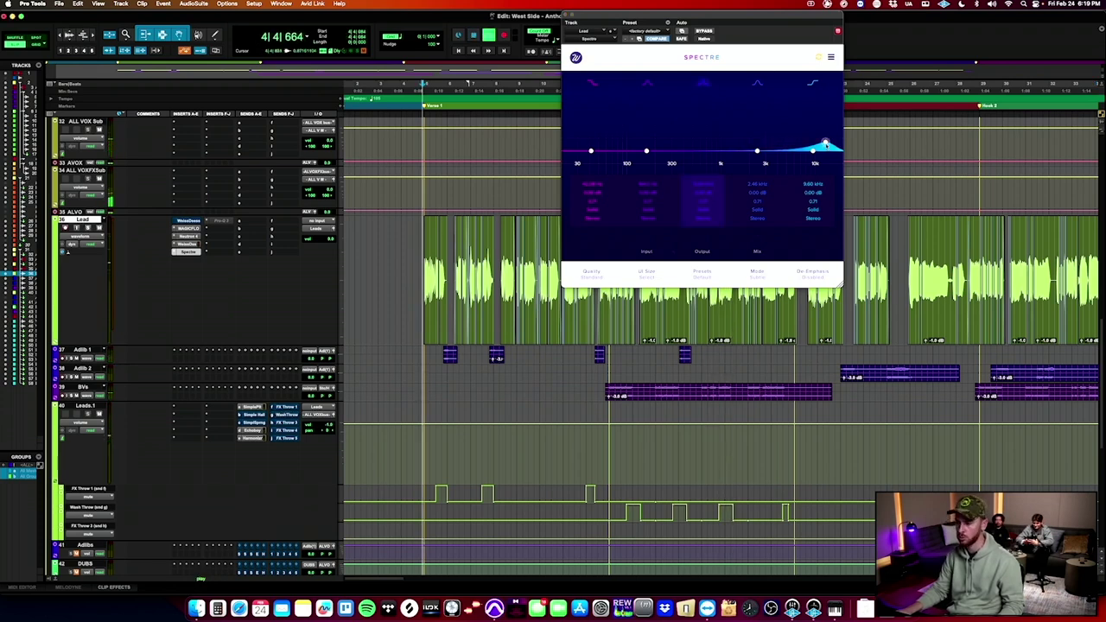
key(space)
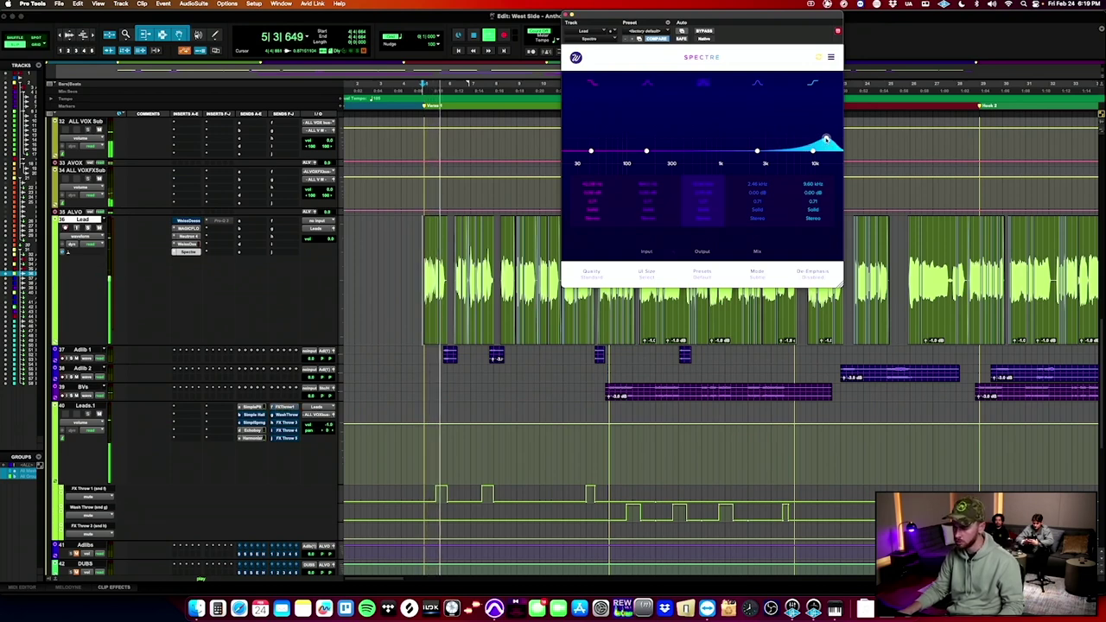
drag(826, 139, 825, 145)
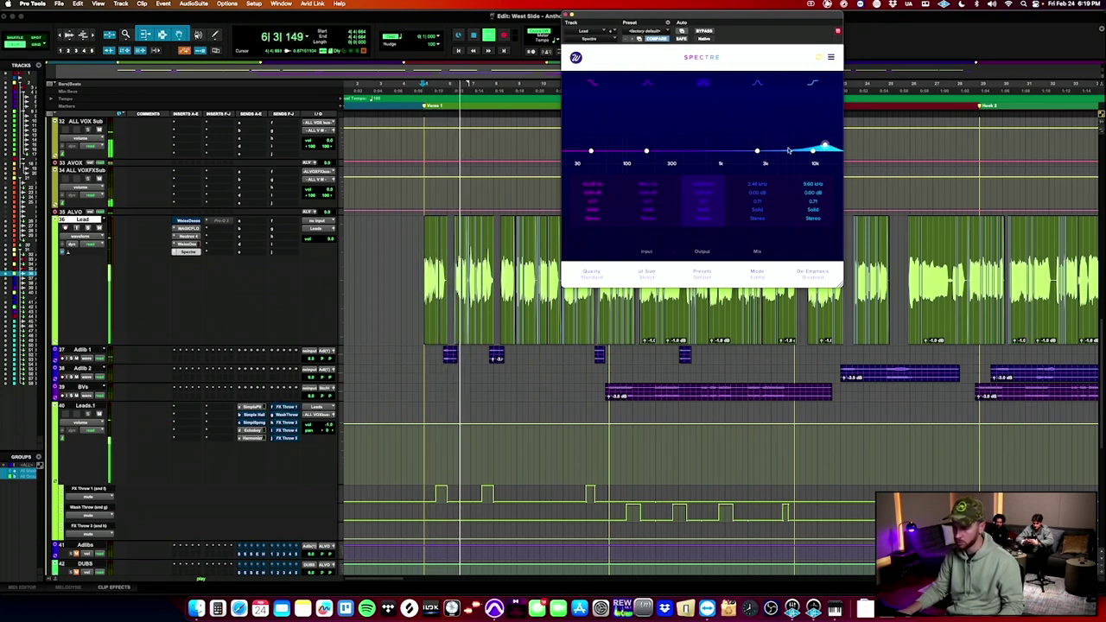
click(187, 252)
Inspect the FabFilter Pro-MB bands on the ALL VOX MASTER during playback.
scroll(226, 220, up, 3)
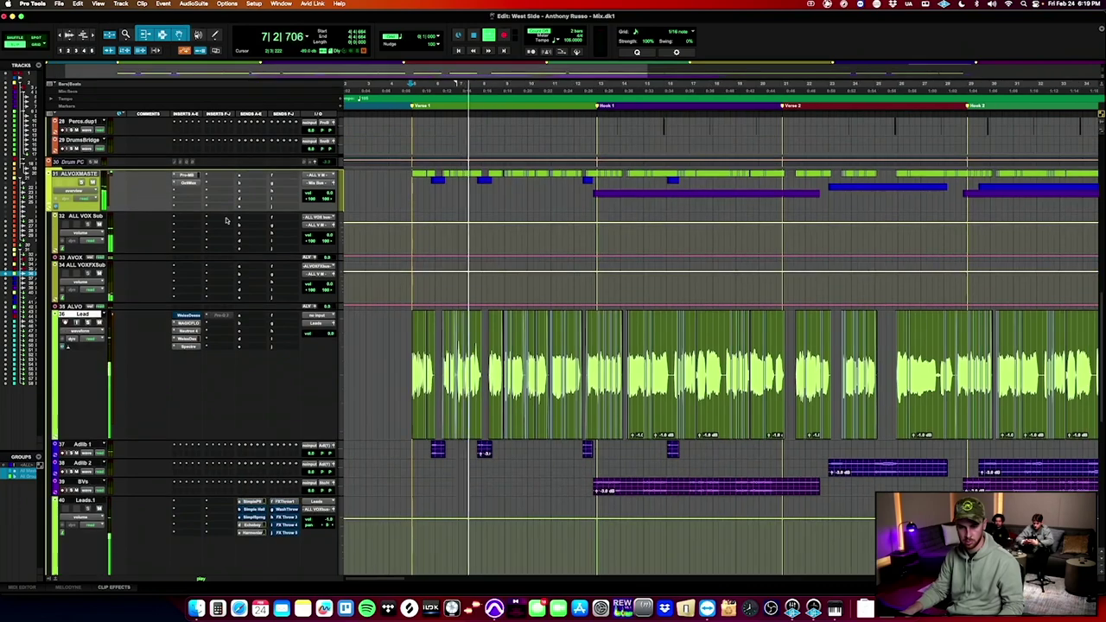
click(190, 183)
click(190, 176)
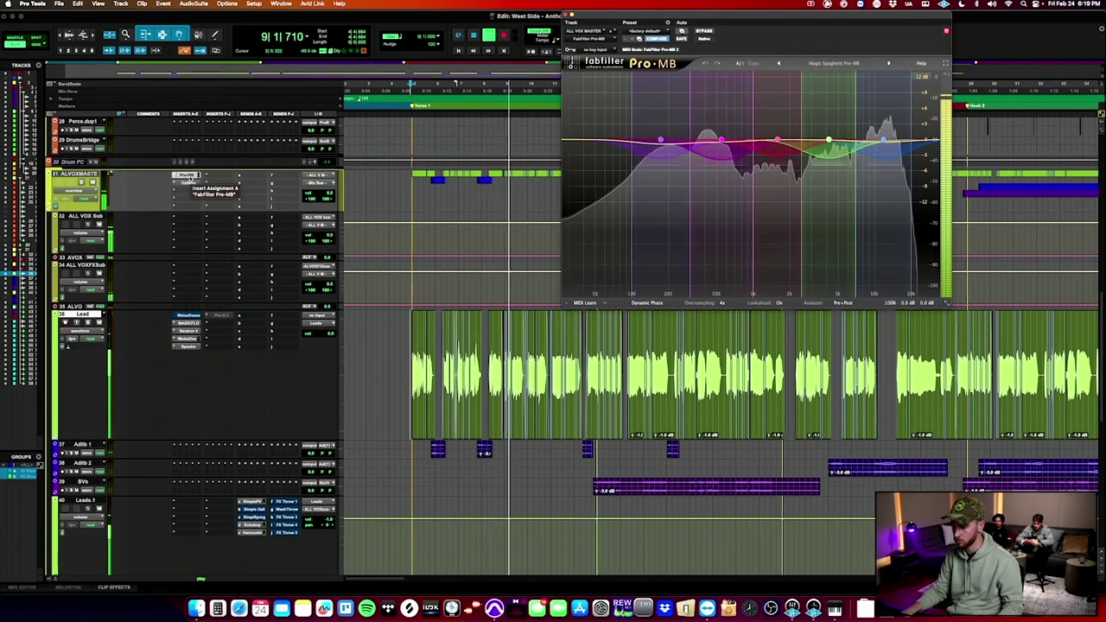
click(186, 177)
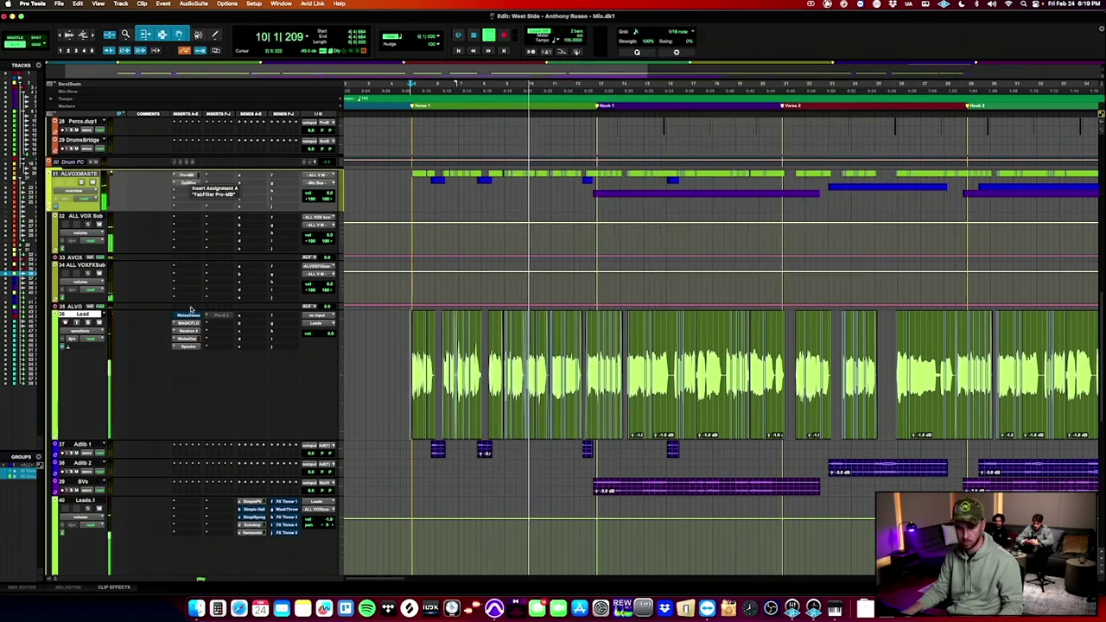
Try the high band of the second Weiss Deess on the Lead during playback.
click(189, 316)
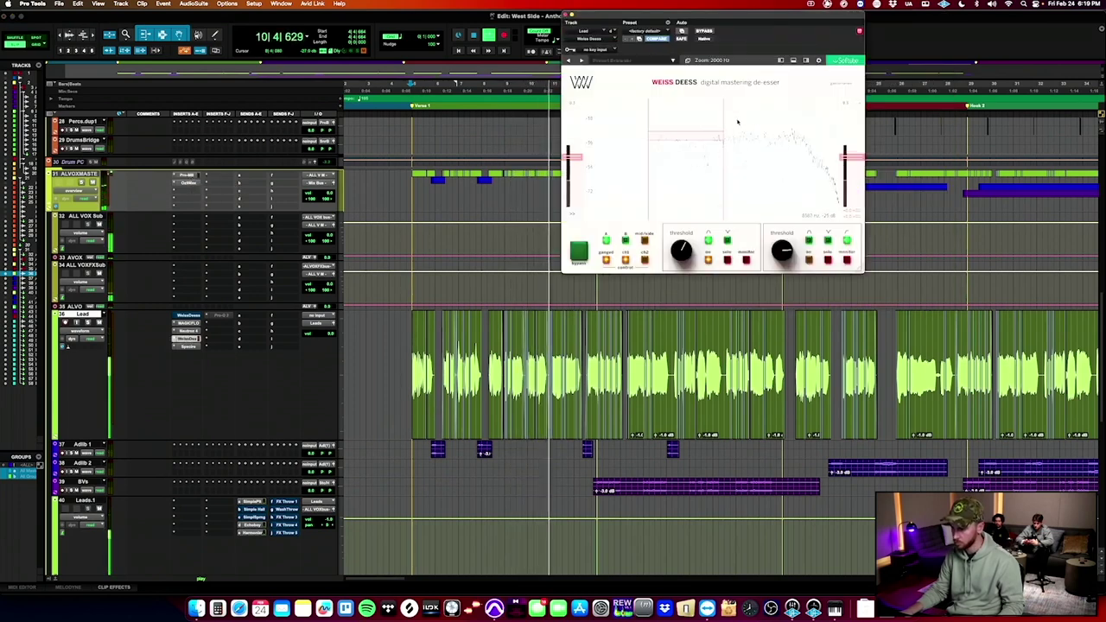
mouse_move(718, 136)
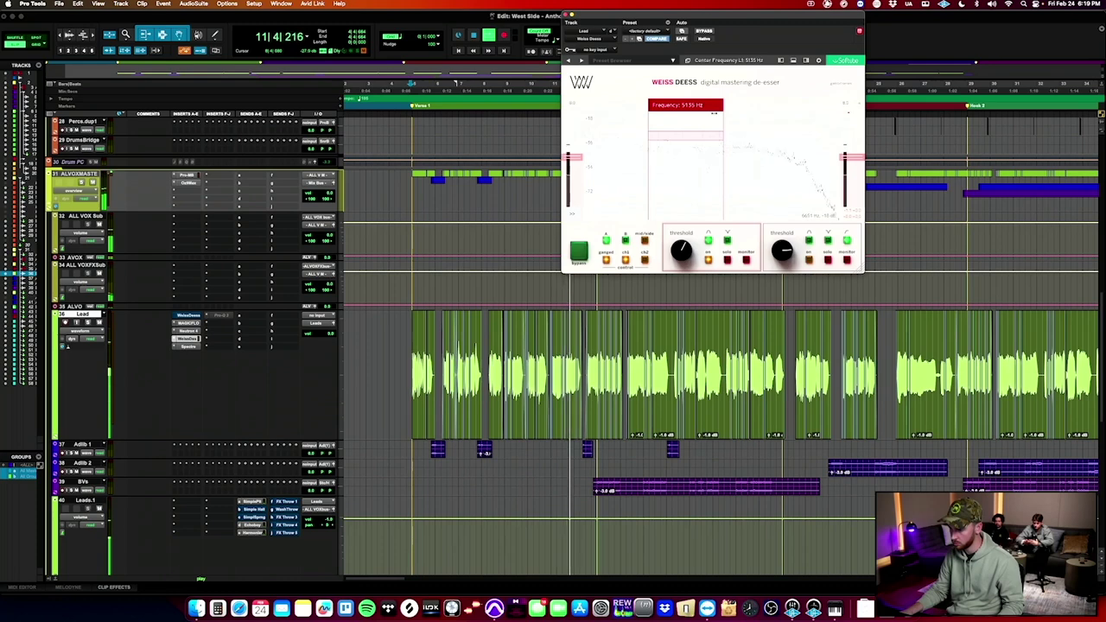
click(808, 262)
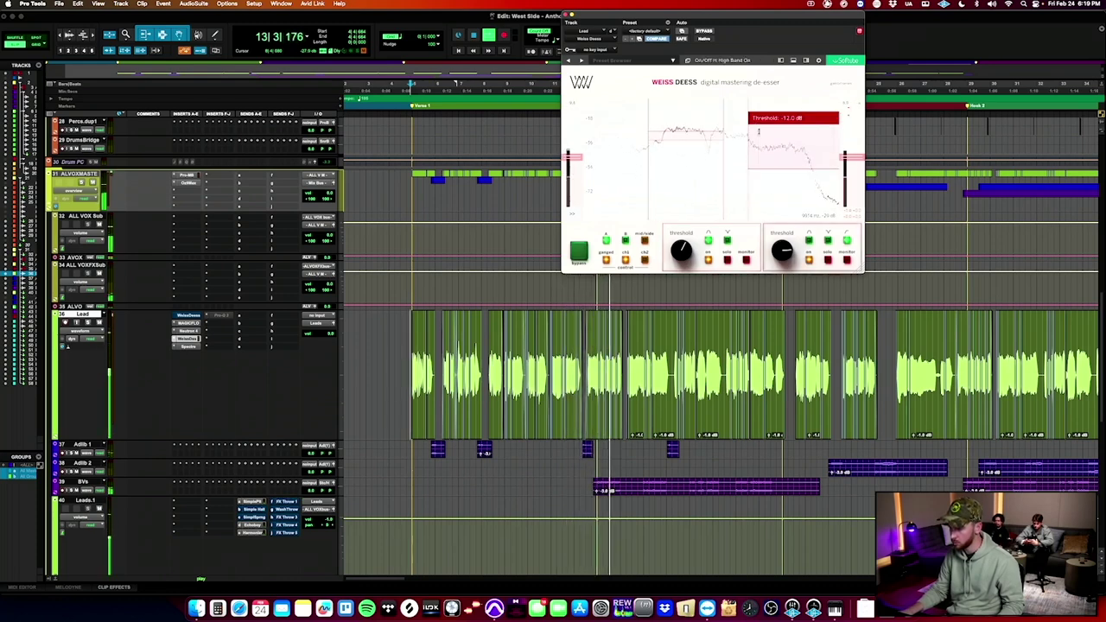
click(808, 262)
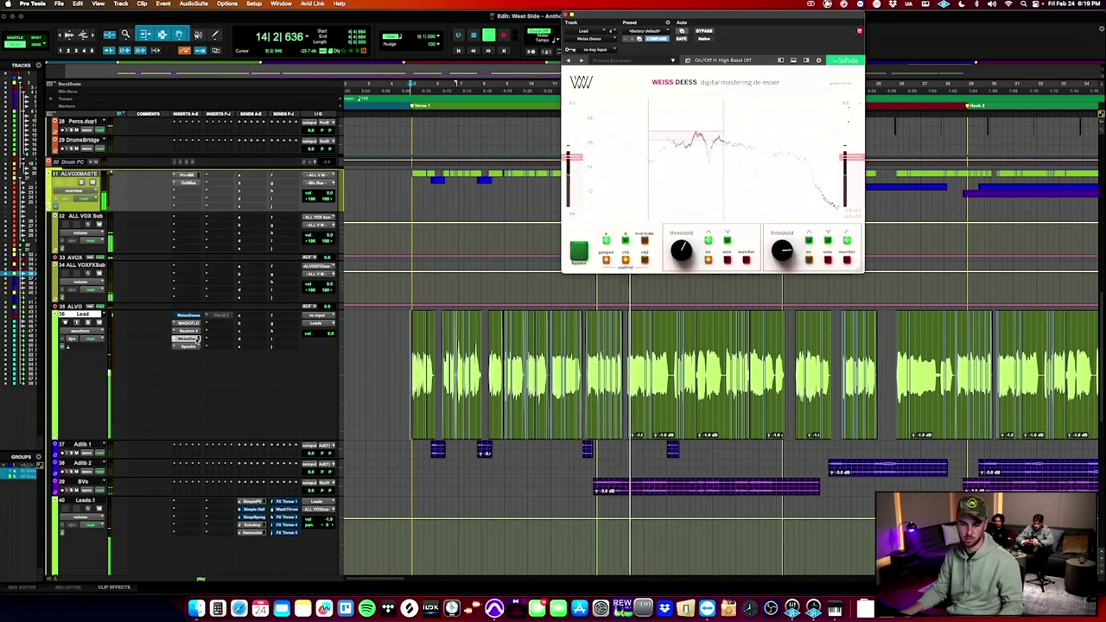
click(566, 15)
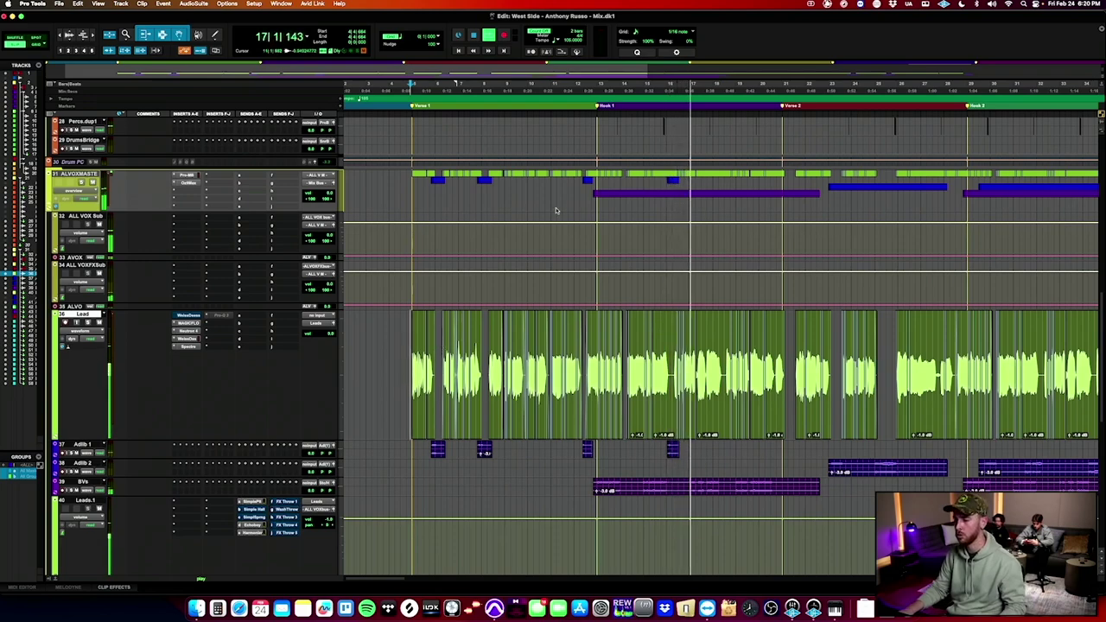
Select the tracks from WS_KEYS_BR through Synth Room under the Keys Bus and solo them.
scroll(555, 210, up, 3)
scroll(556, 210, up, 6)
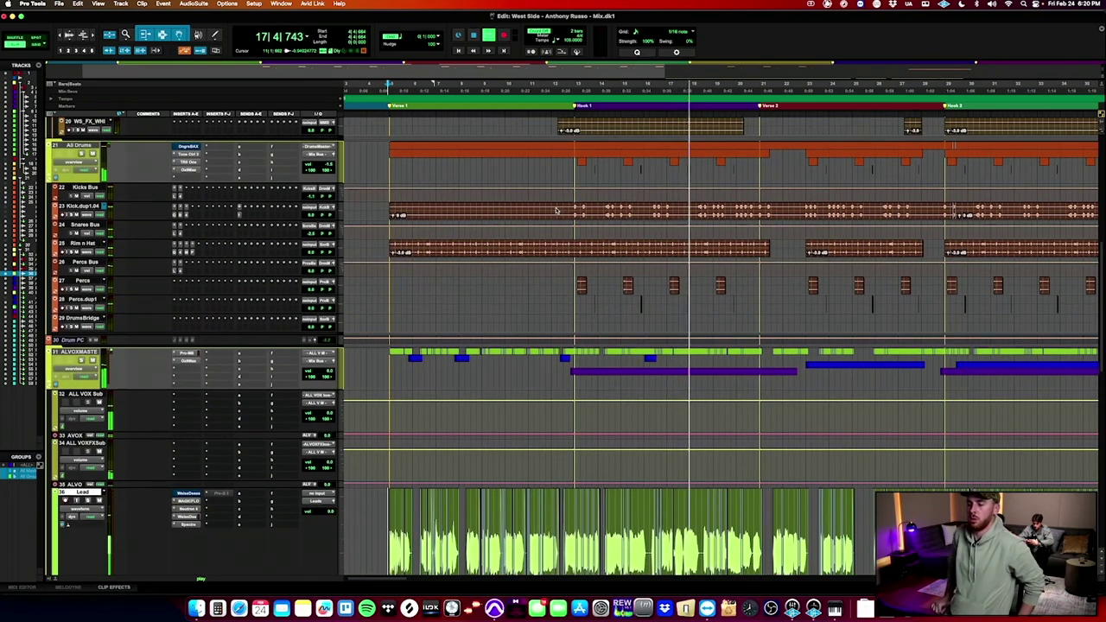
scroll(355, 216, up, 15)
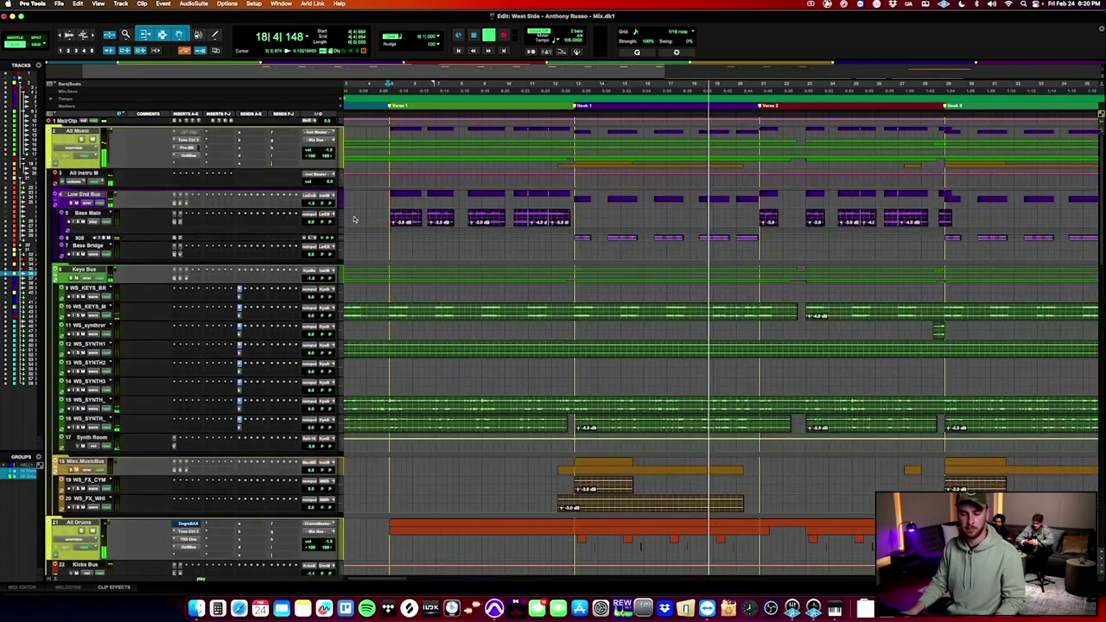
scroll(355, 219, right, 4)
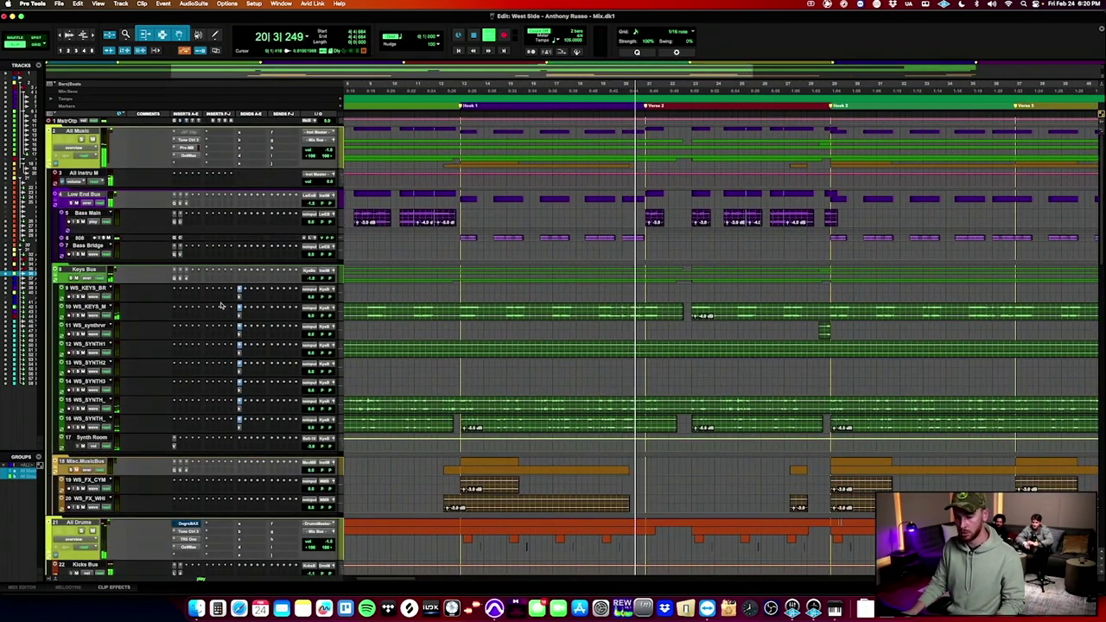
key(r)
key(r)
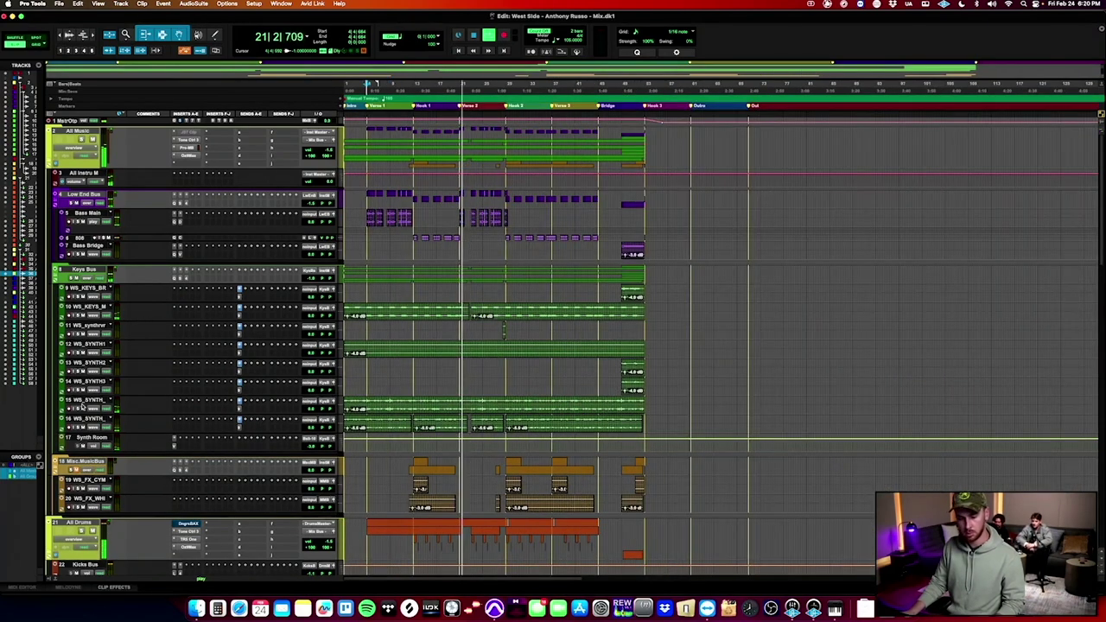
click(91, 437)
shift+click(96, 289)
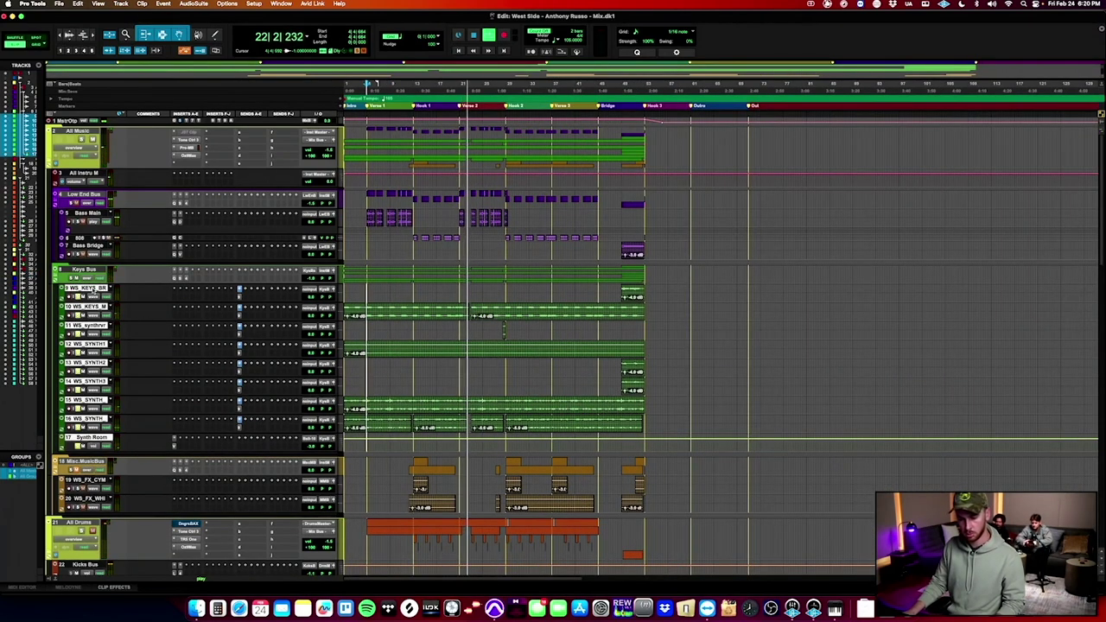
key(shift+s)
Enlarge the track heights of the selected keys and synth tracks.
scroll(163, 396, down, 2)
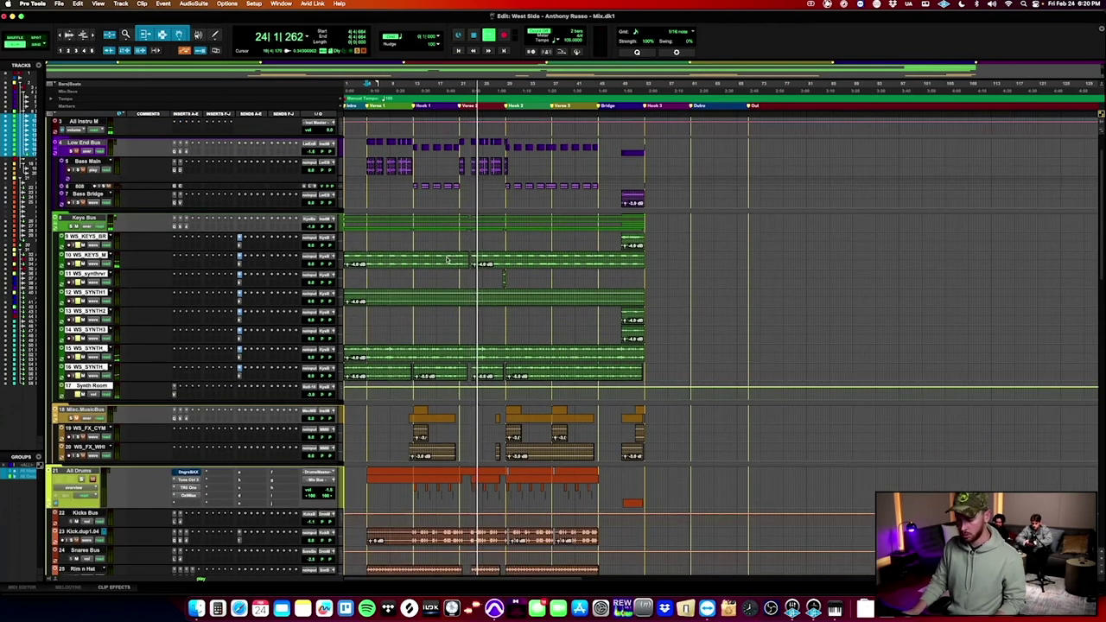
key(ctrl+Up)
key(super+bracketright)
scroll(683, 343, down, 3)
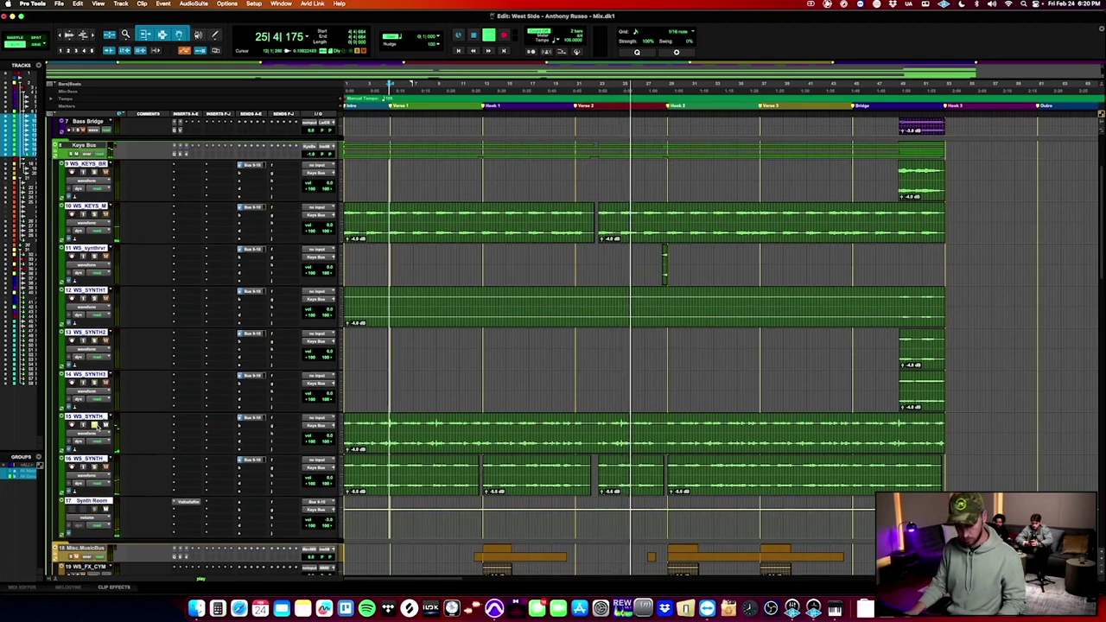
Audition synth track 15 in Verse 2, then solo synth track 16 alone for playback.
click(610, 422)
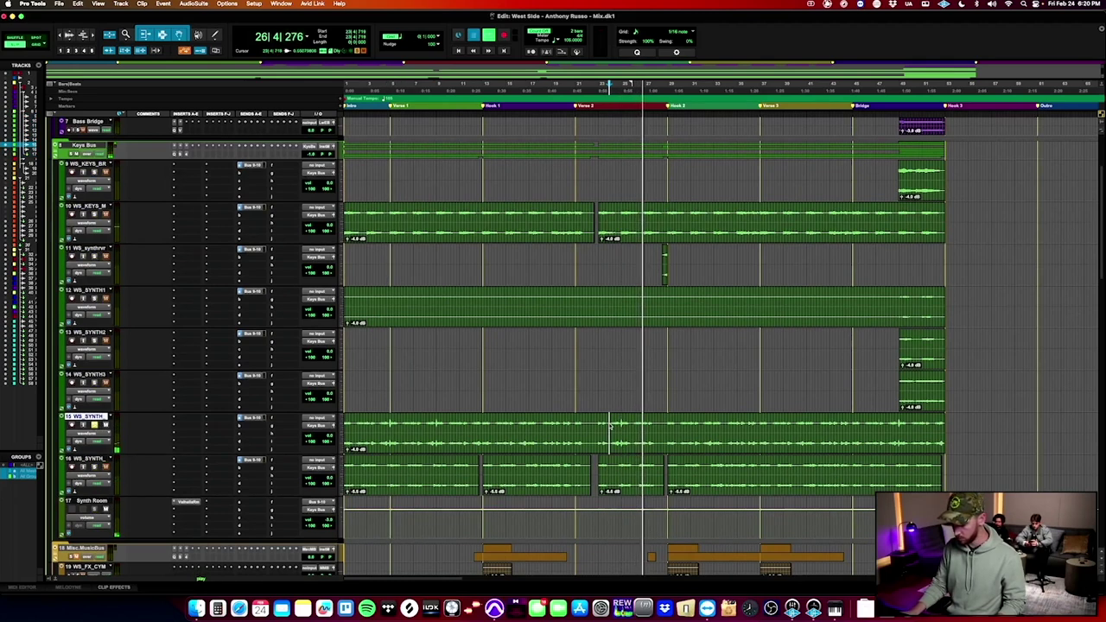
key(space)
key(space)
click(622, 474)
click(94, 467)
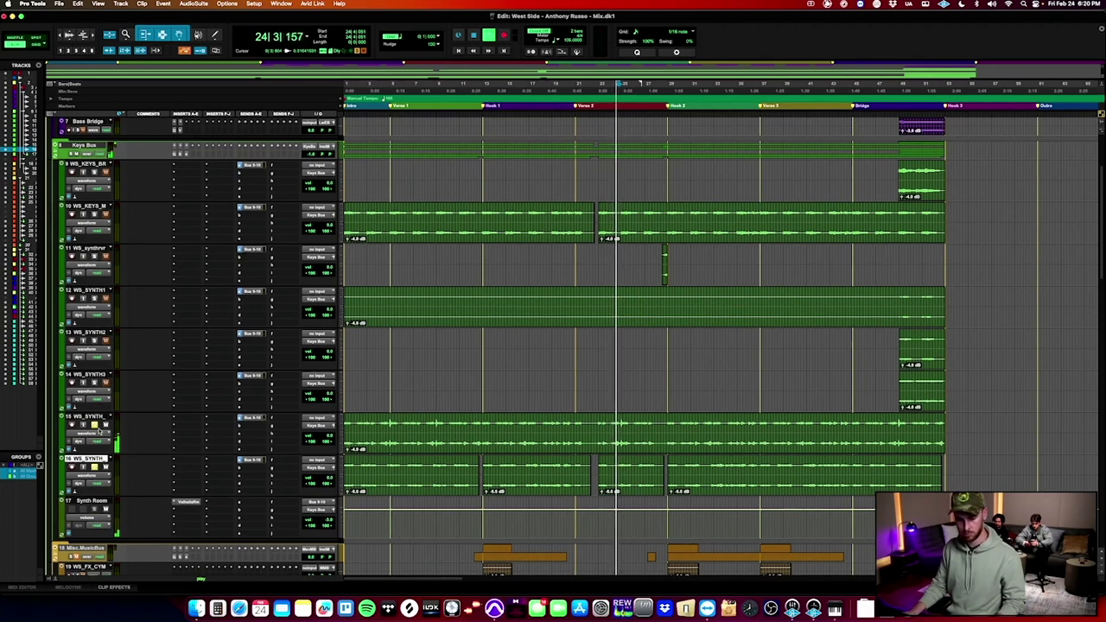
click(95, 426)
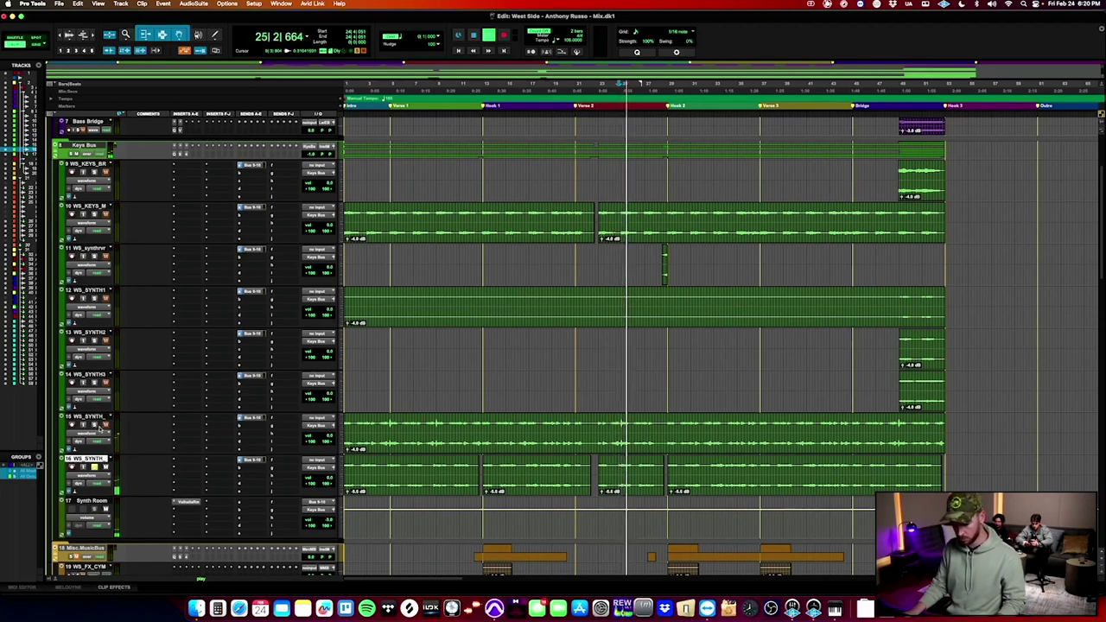
Insert FabFilter Pro-Q 3 on synth track 16 with an 18 dB/oct high cut near 1080 Hz and a 24 dB/oct low cut near 114 Hz.
click(190, 462)
mouse_move(212, 459)
mouse_move(283, 316)
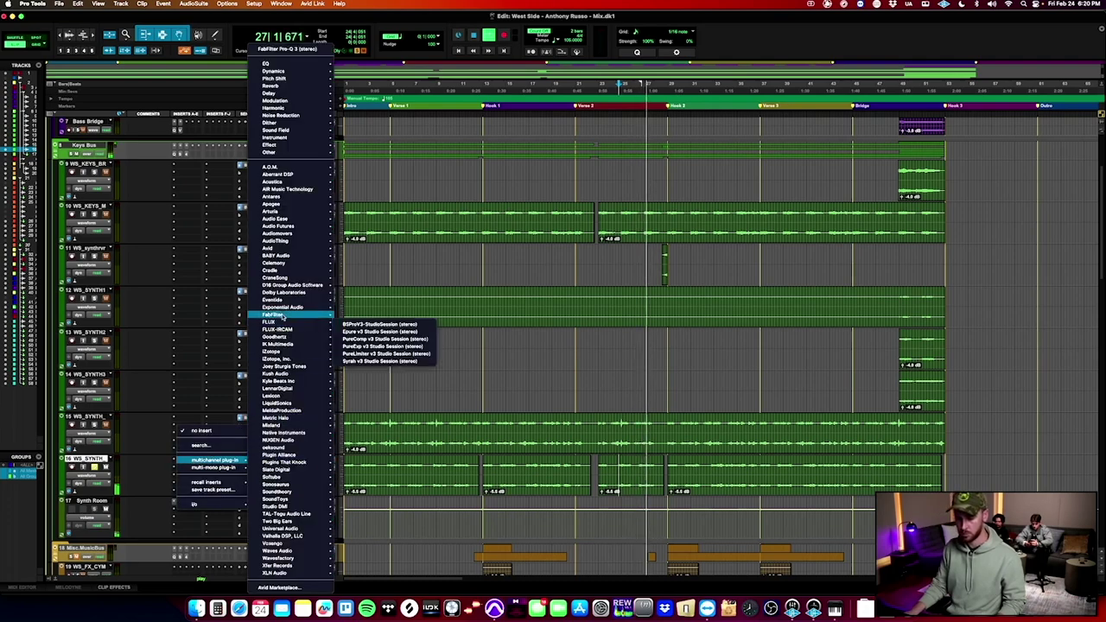
click(372, 385)
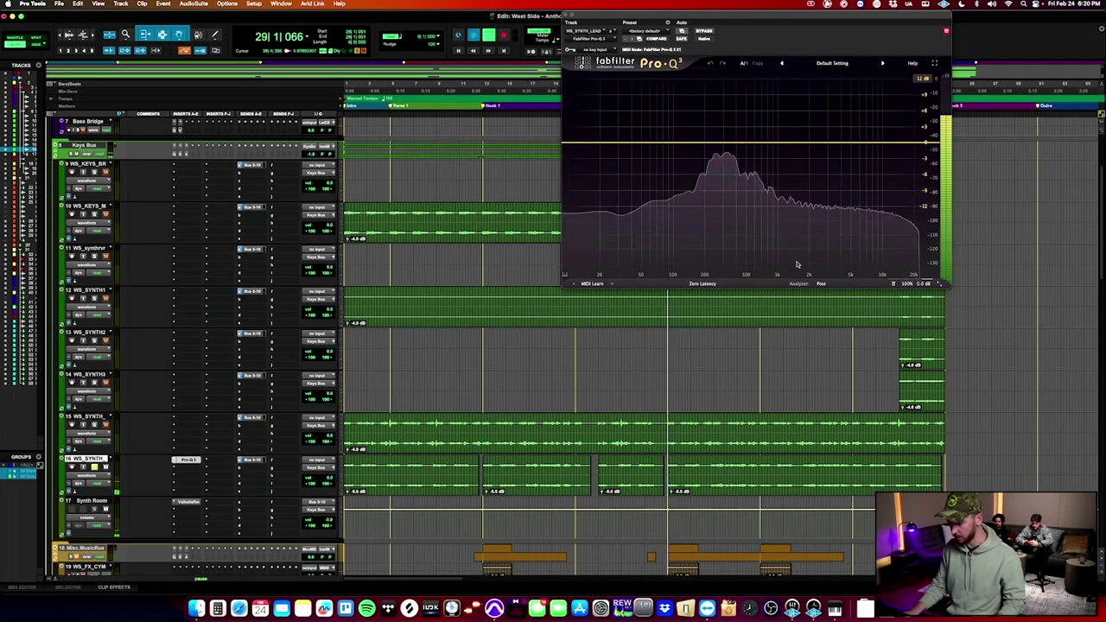
drag(886, 143, 781, 141)
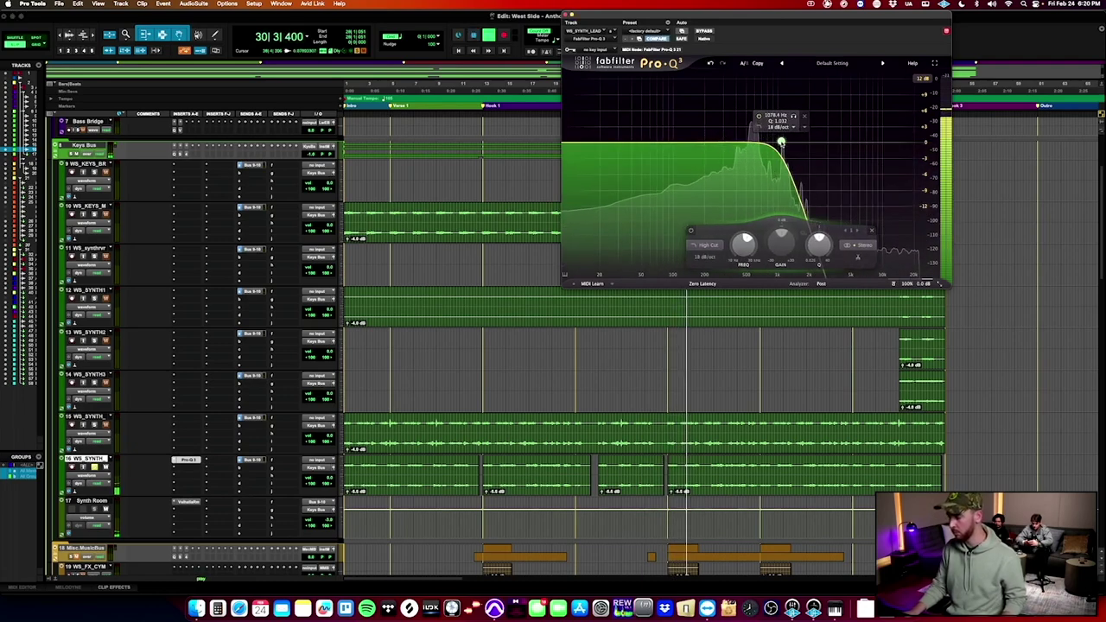
drag(566, 148, 678, 145)
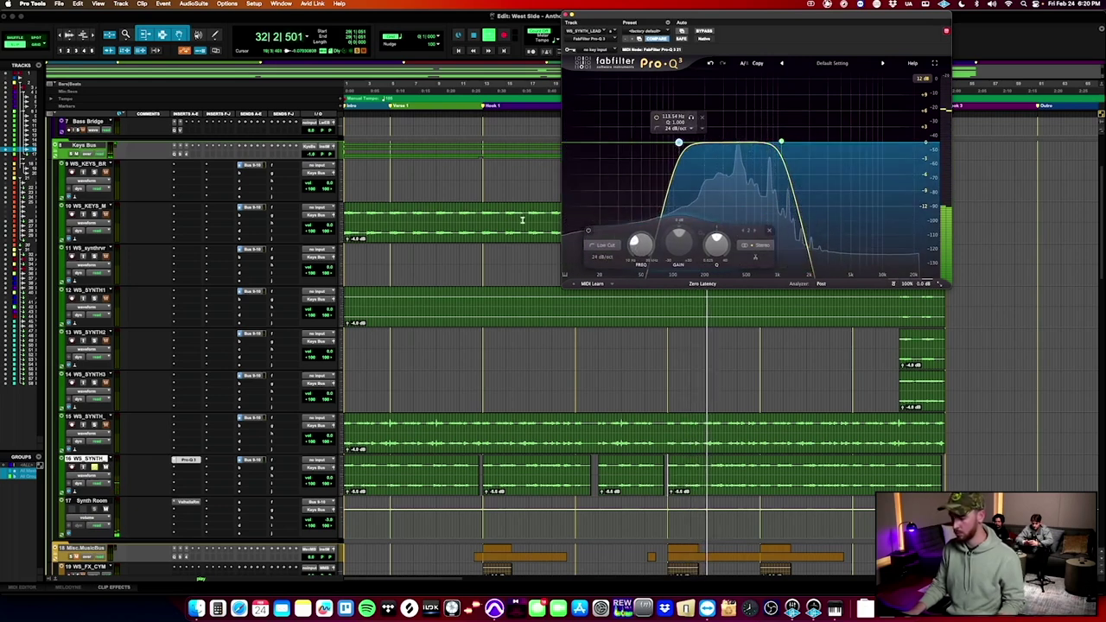
click(184, 461)
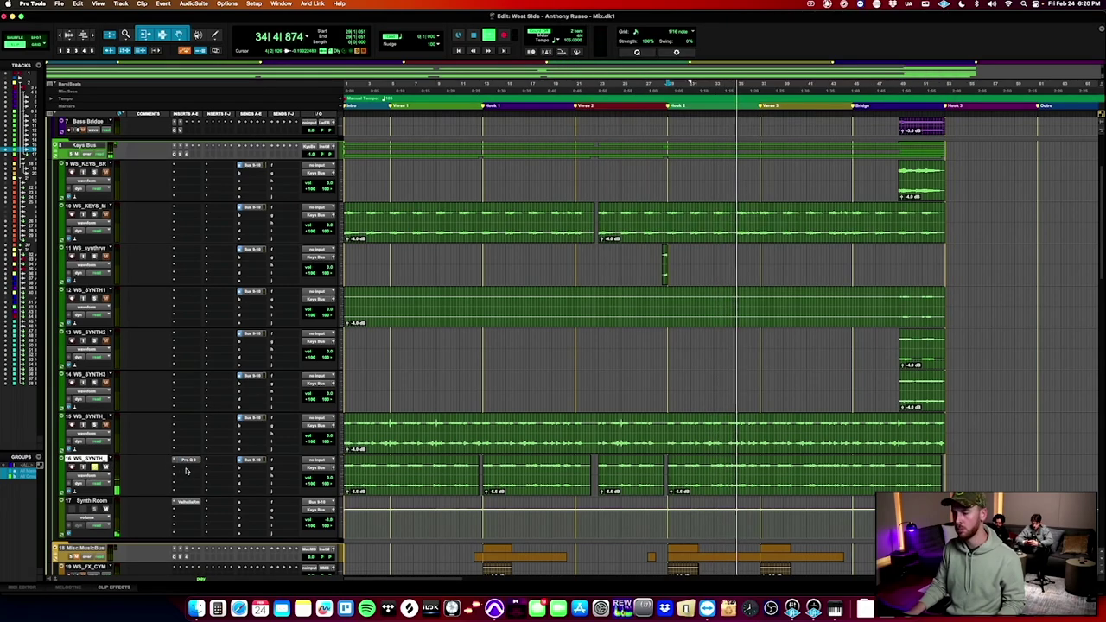
Examine the stereo image in the ADPTR Metric AB plug-in on the master output.
scroll(185, 441, up, 3)
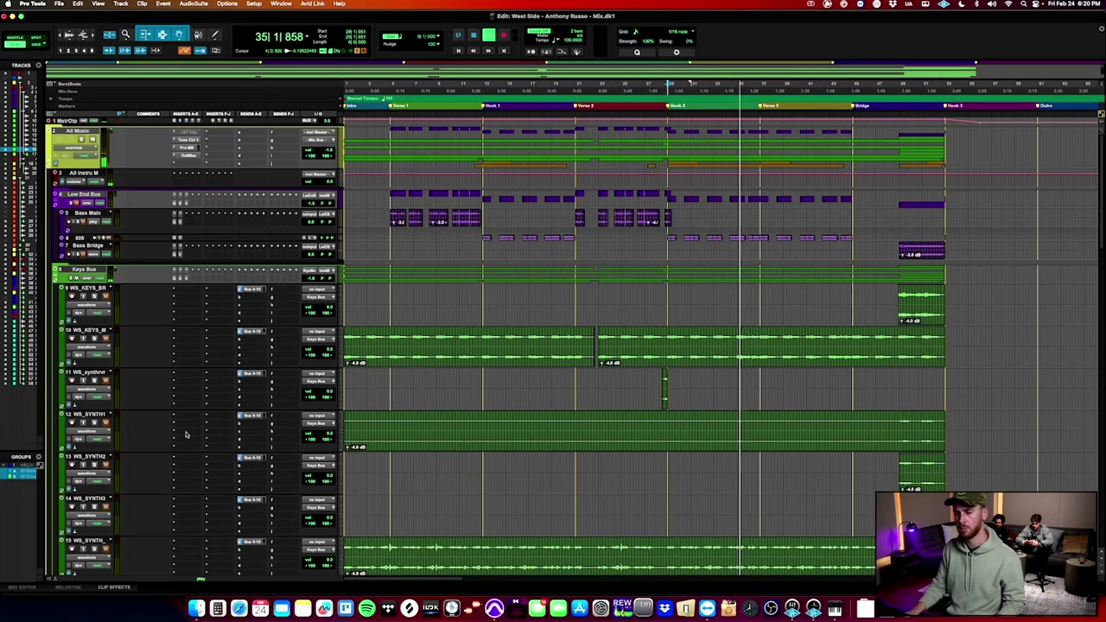
click(229, 131)
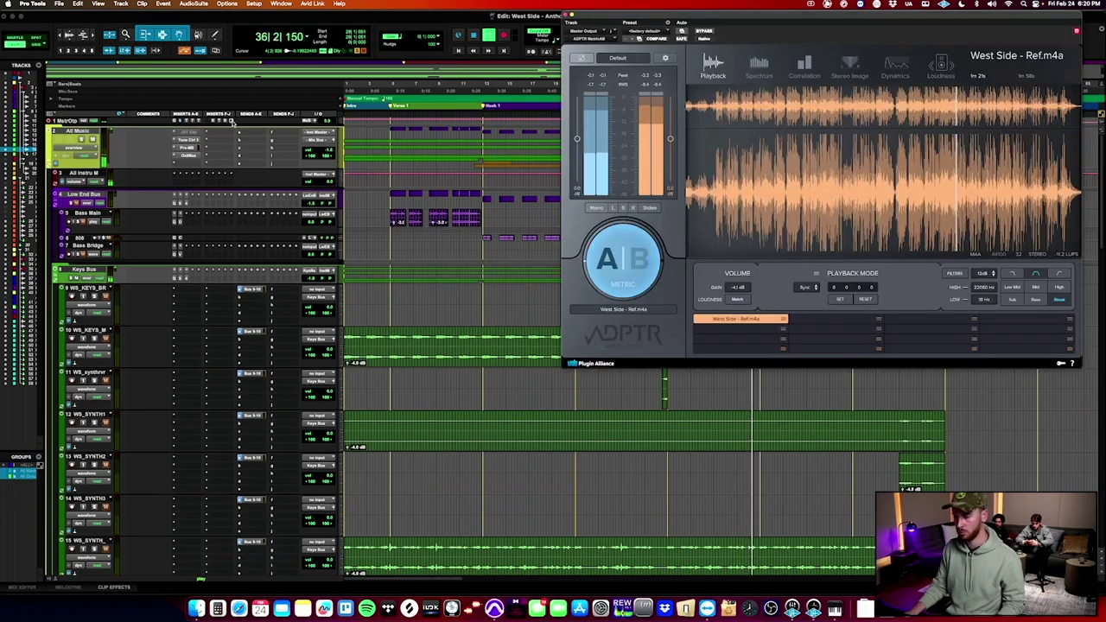
click(849, 66)
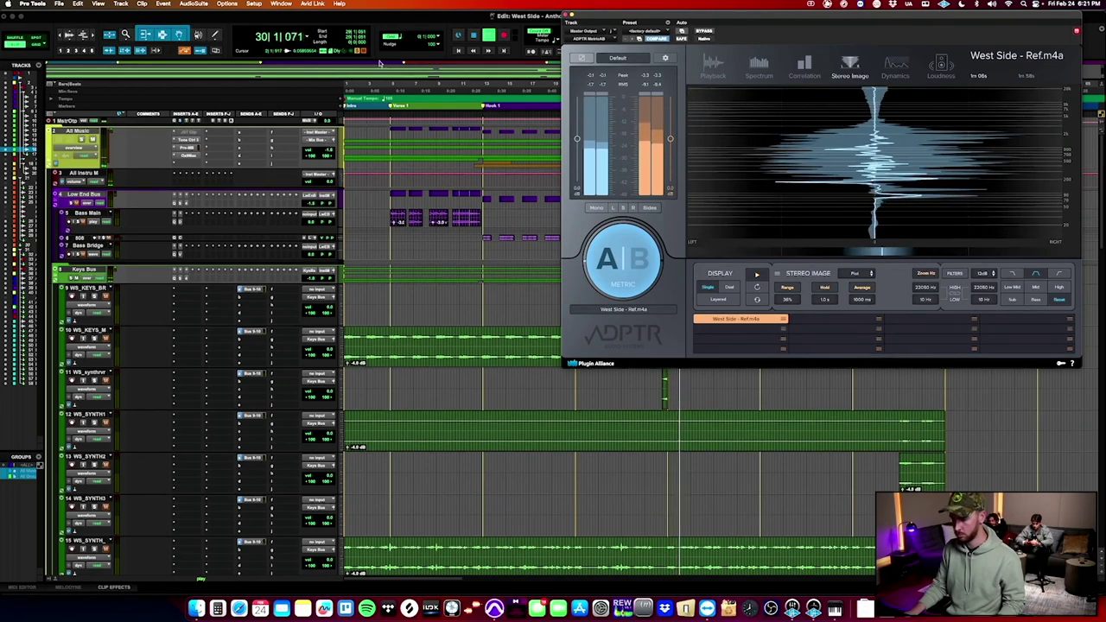
click(233, 121)
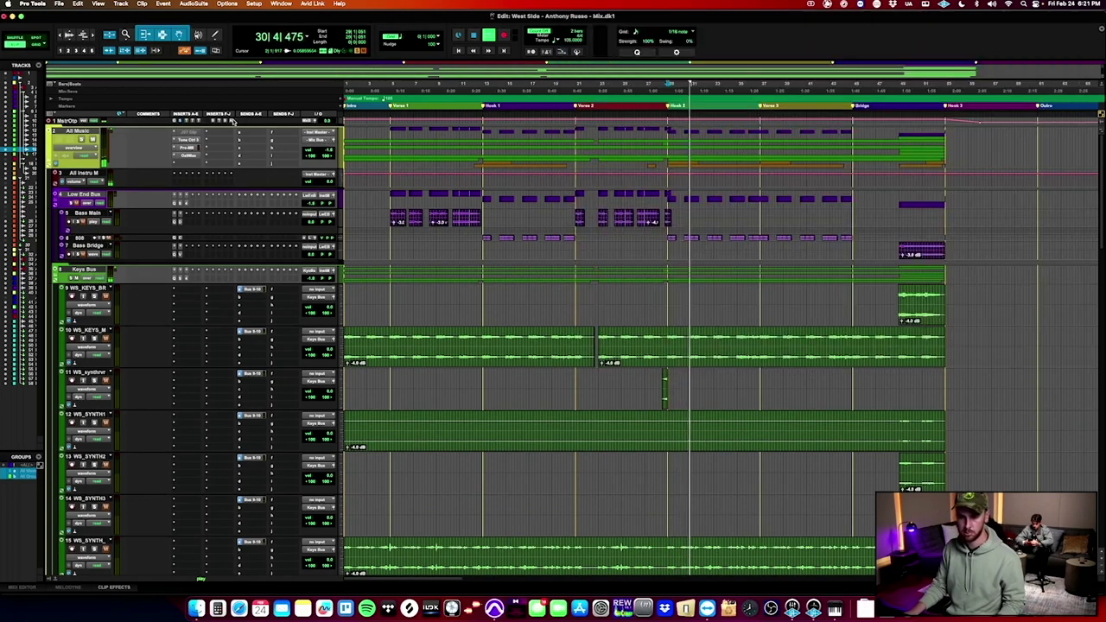
Zoom out the timeline and review the music, drum, vocal and effects tracks during playback.
key(r)
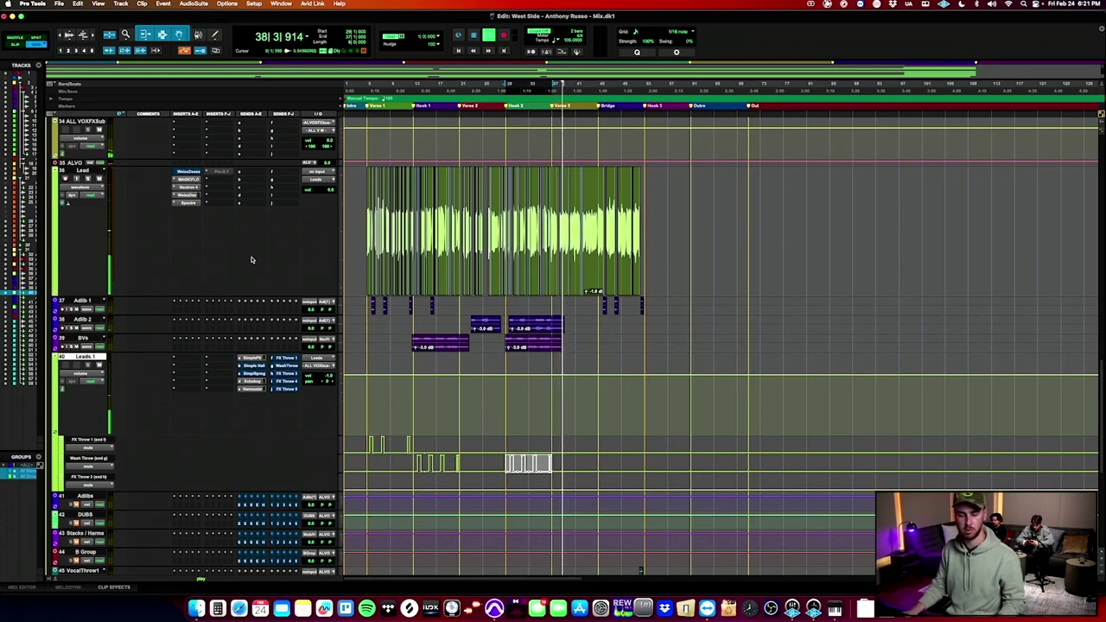
scroll(254, 243, up, 3)
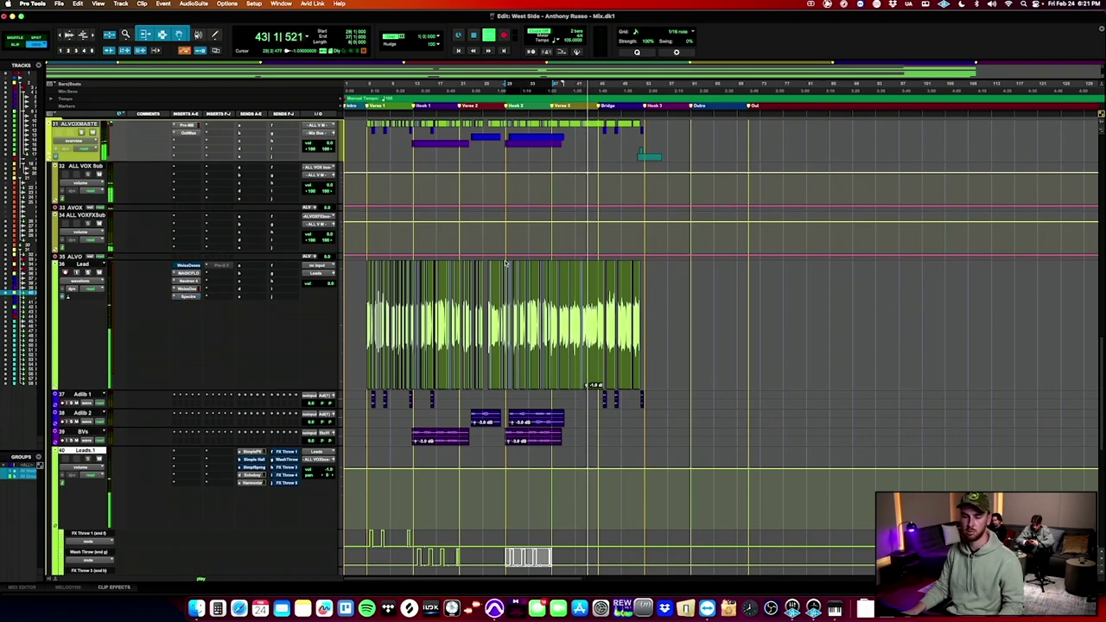
scroll(506, 263, up, 2)
scroll(505, 263, up, 20)
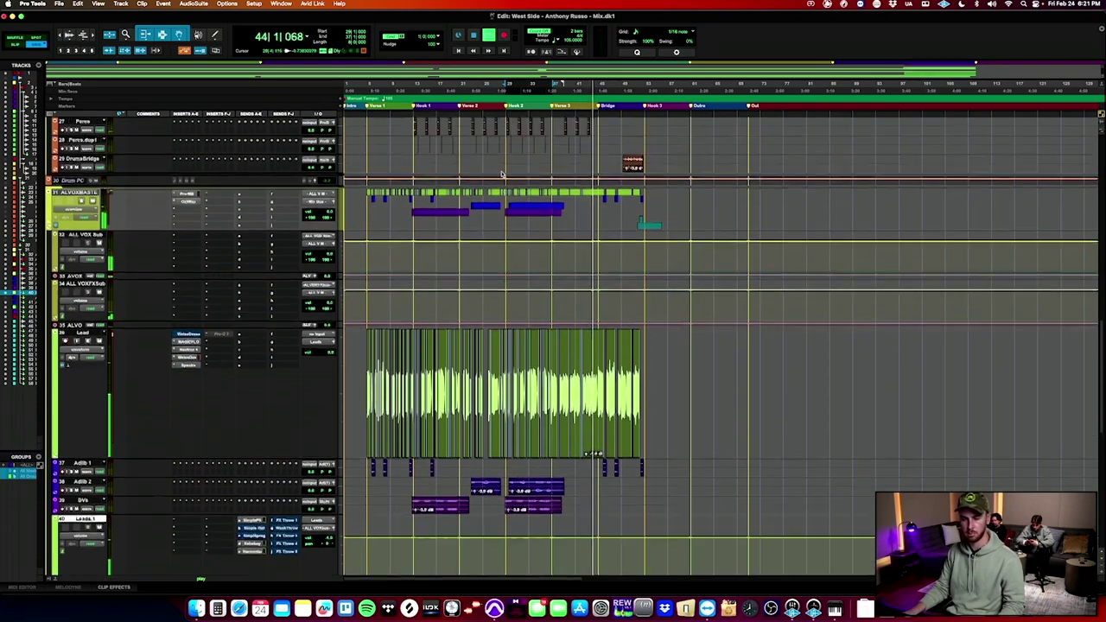
scroll(491, 218, down, 2)
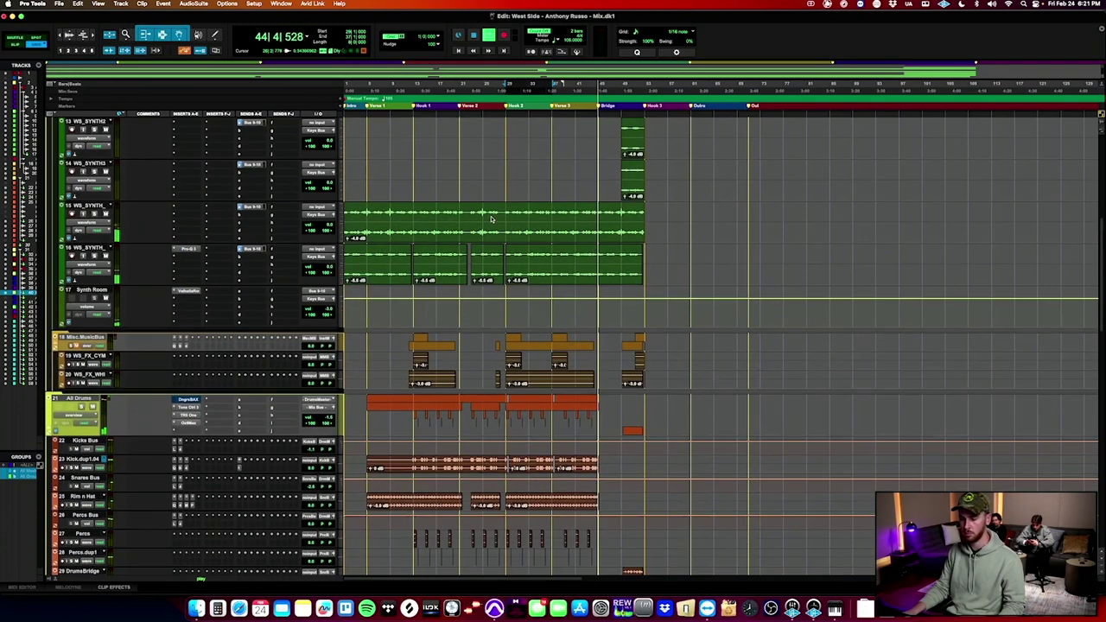
scroll(437, 376, down, 3)
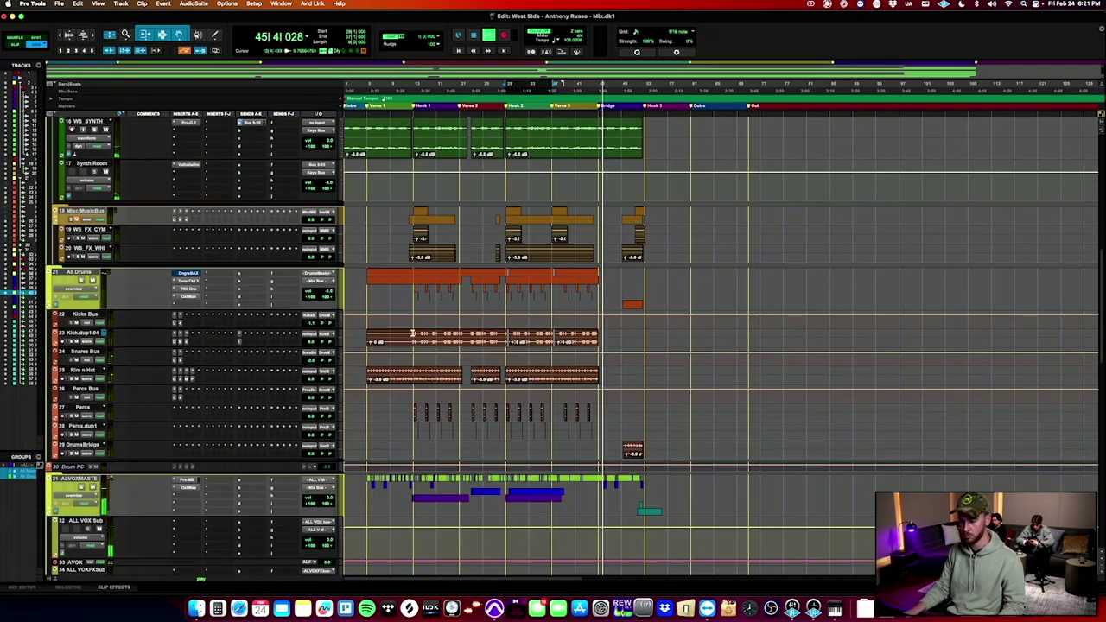
scroll(413, 333, down, 15)
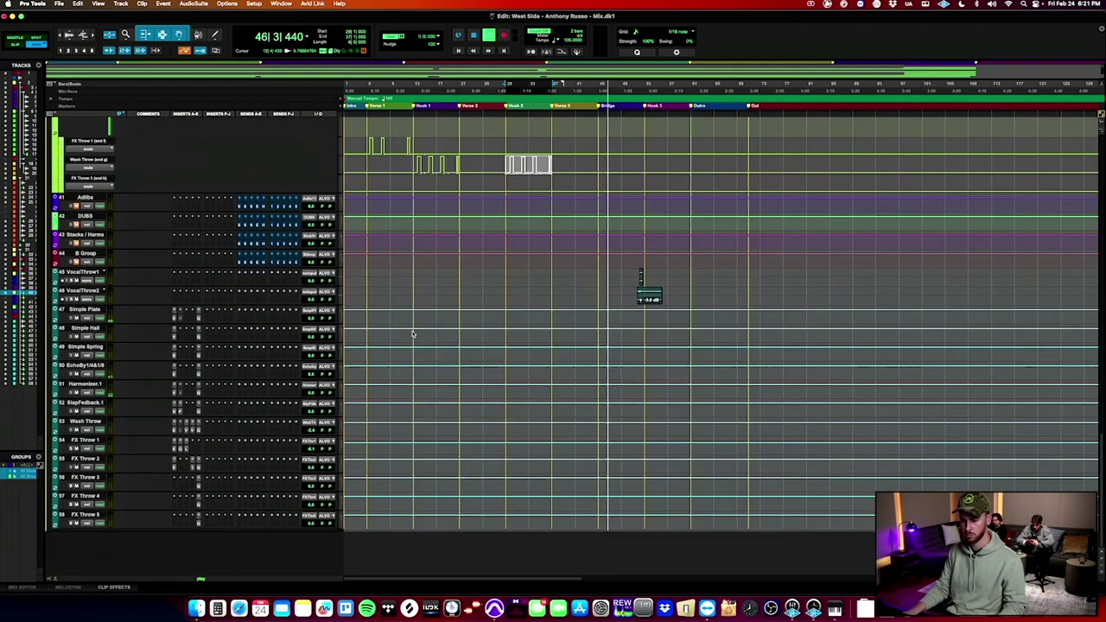
scroll(412, 333, up, 1)
scroll(447, 235, up, 4)
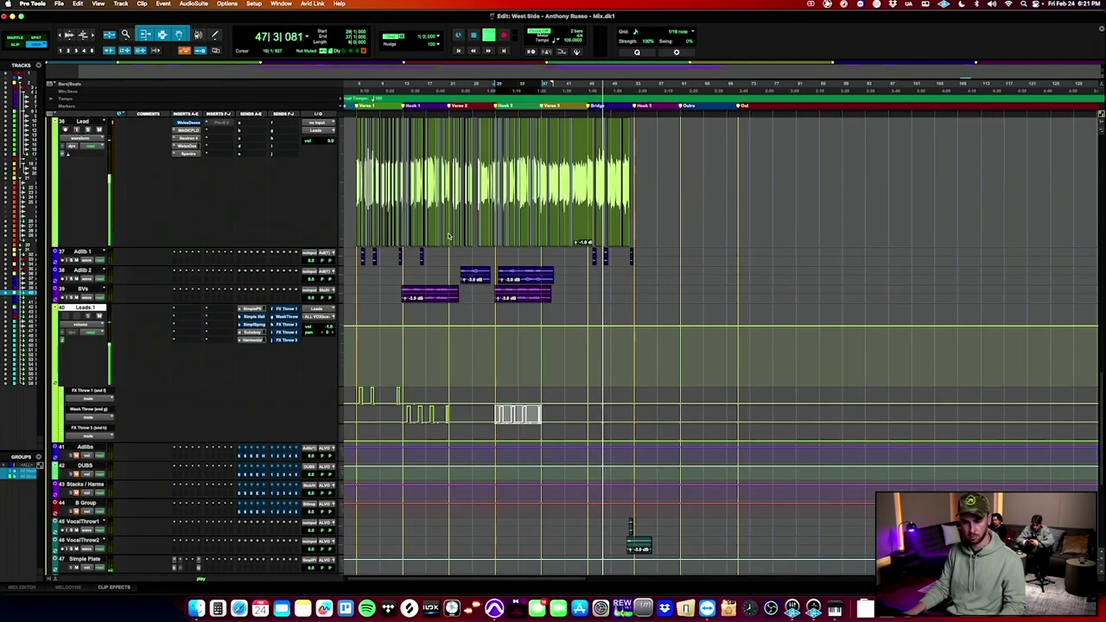
Add a cut of about -4.6 dB near 3077 Hz in the Lead's Neutron equalizer and replay from Hook 2.
click(186, 138)
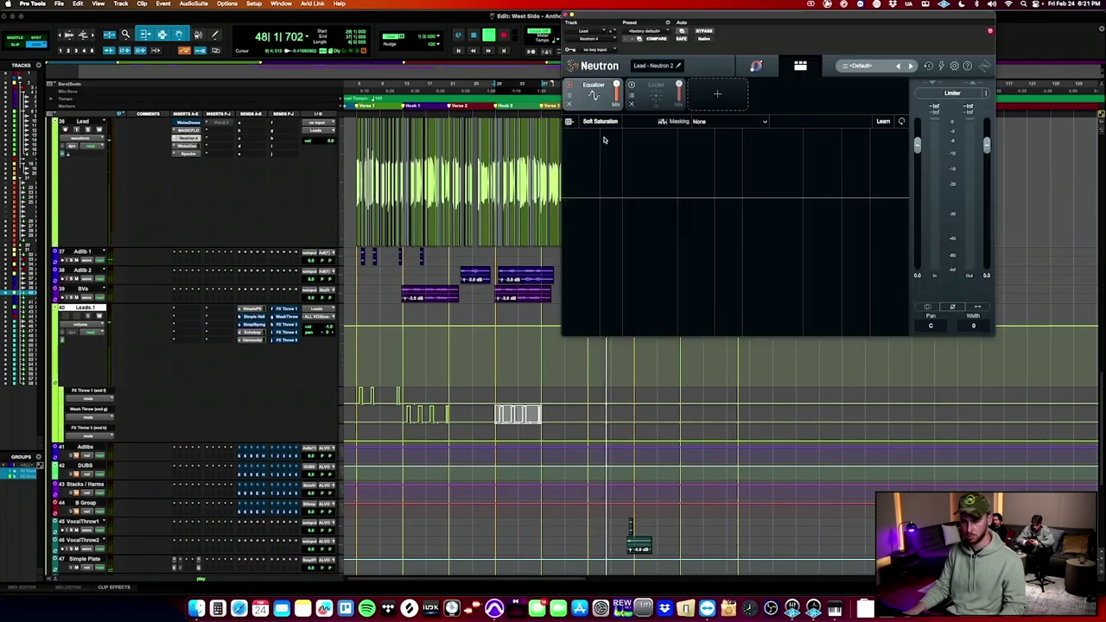
drag(806, 197, 804, 131)
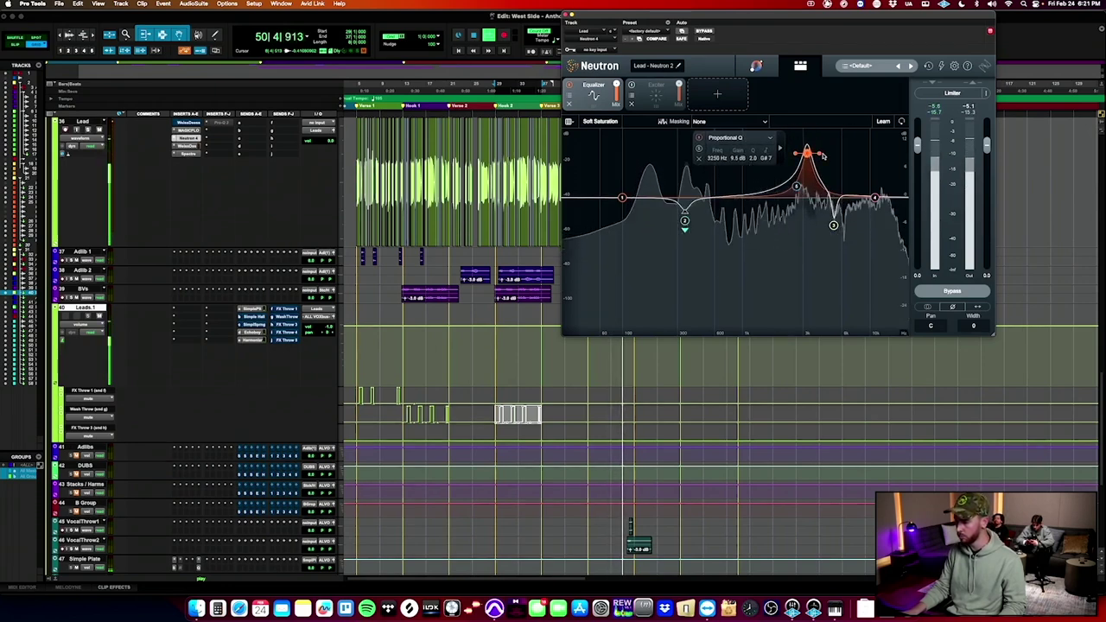
drag(810, 177, 806, 211)
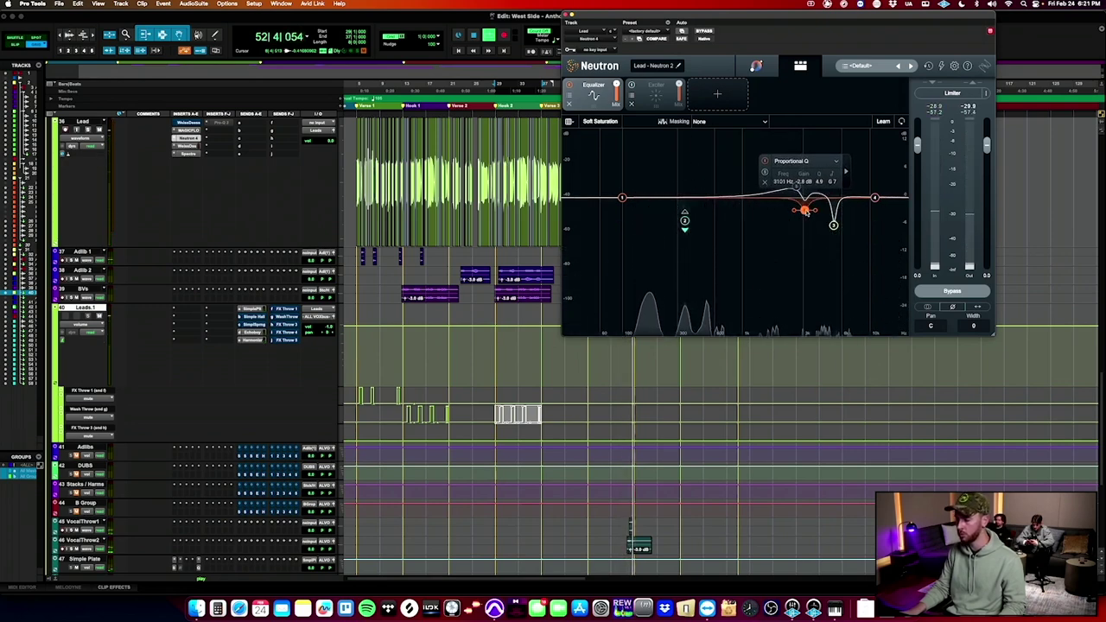
drag(805, 211, 806, 218)
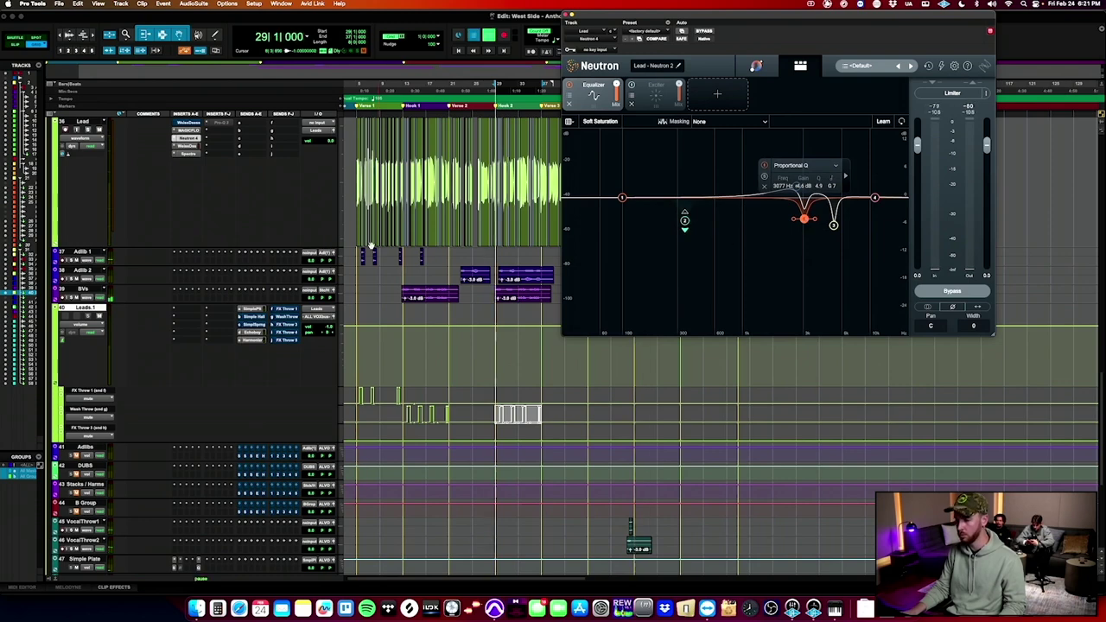
key(space)
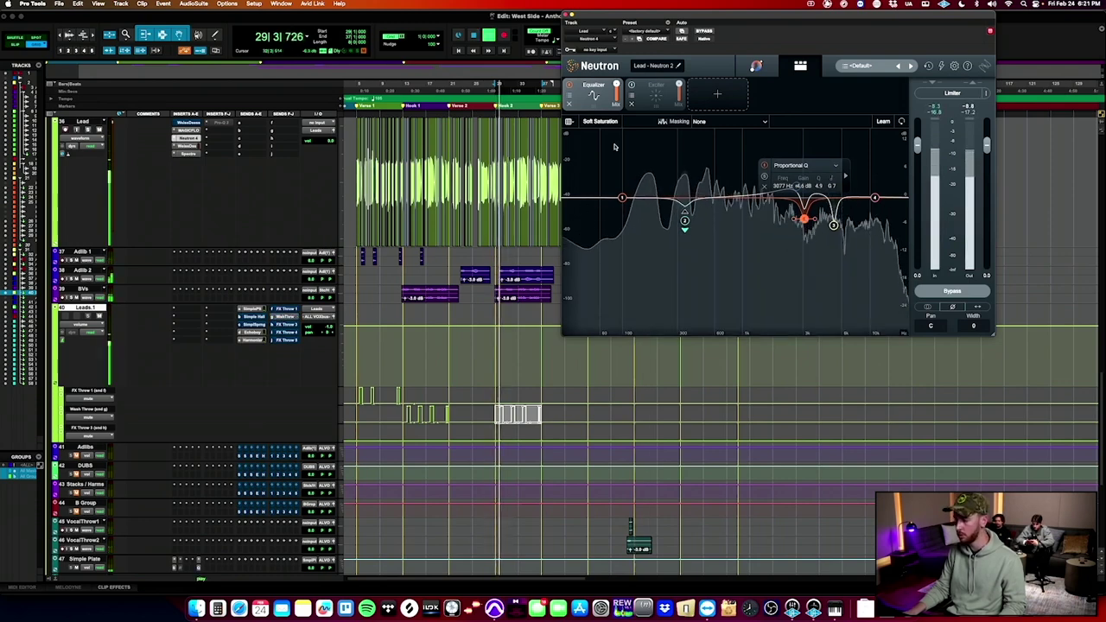
Deepen the Lead's upper Neutron EQ cut to about -9.8 dB near 5139 Hz with dynamic mode enabled.
click(834, 225)
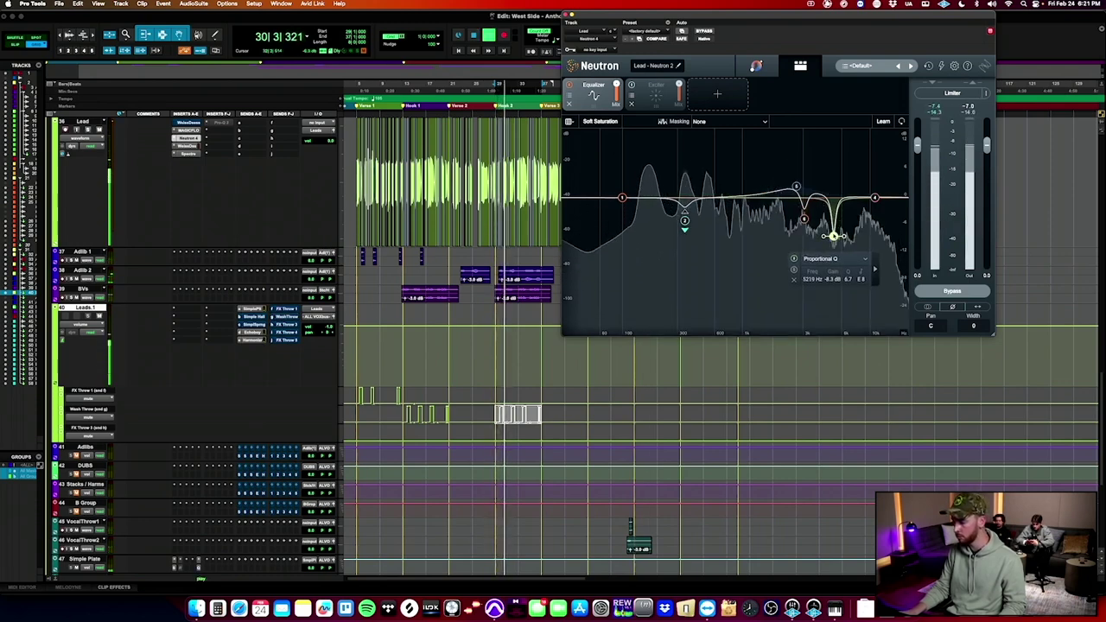
drag(835, 236, 834, 237)
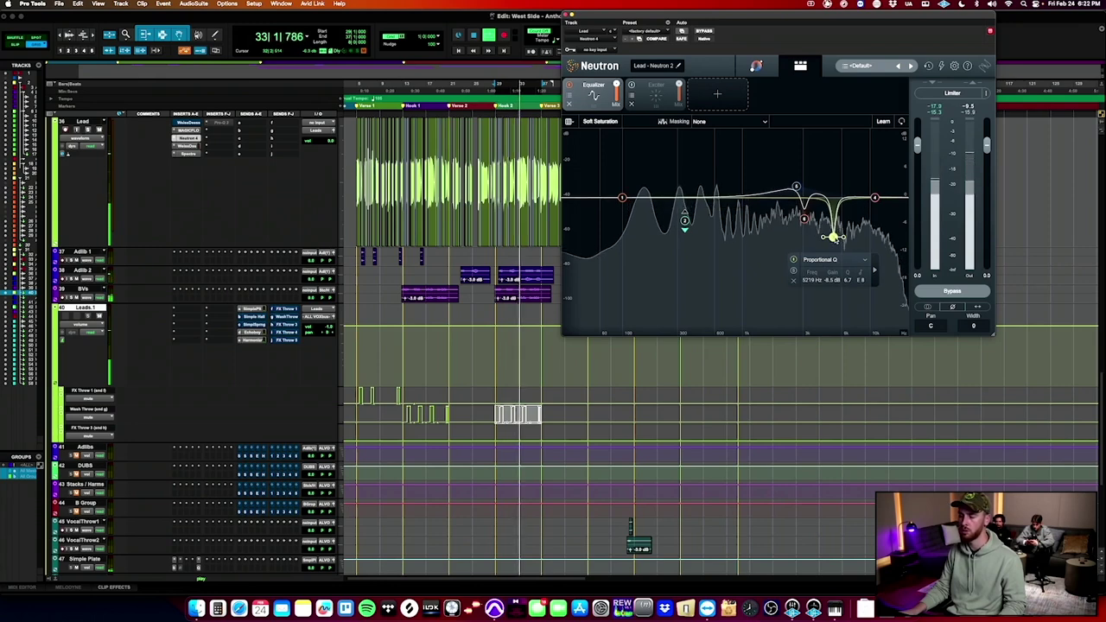
drag(834, 236, 837, 239)
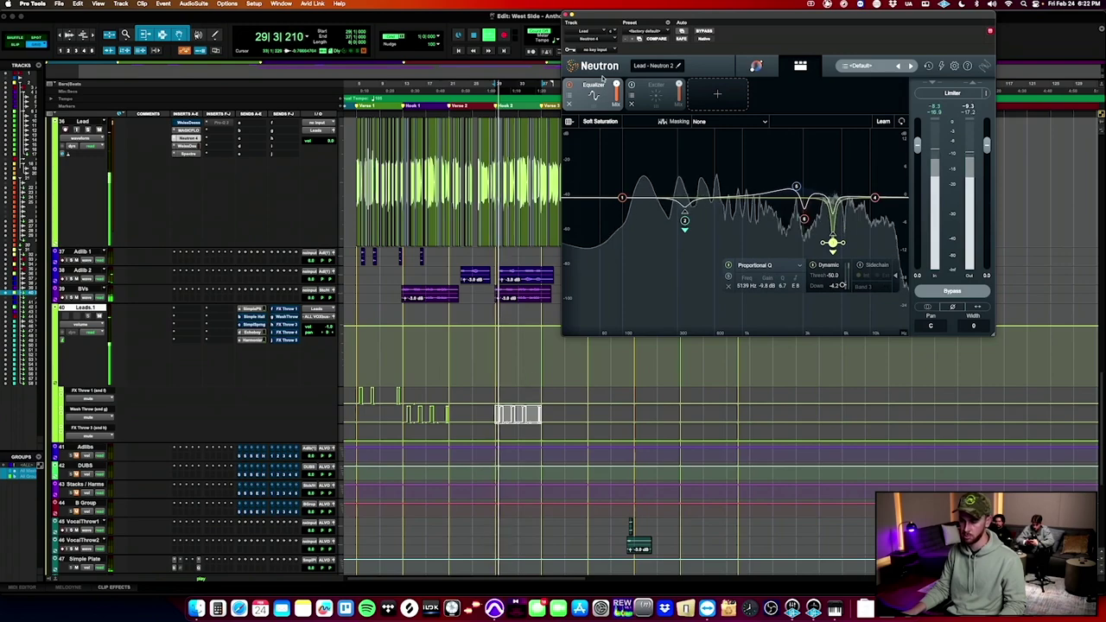
click(566, 15)
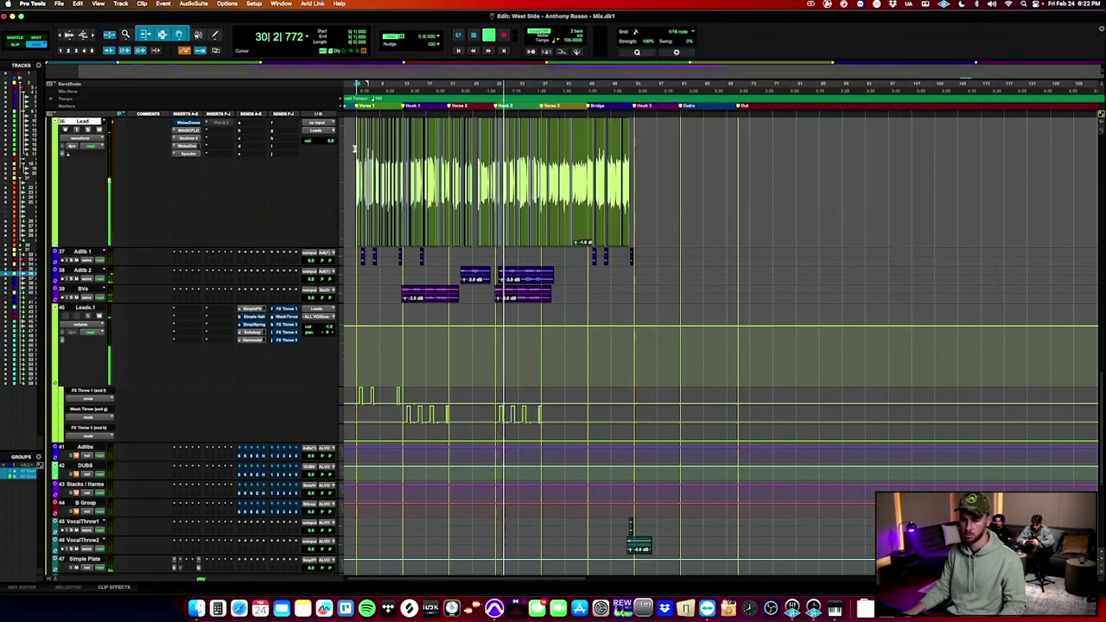
Restart playback from Verse 1 and mute the ALL VOX Sub track.
scroll(161, 313, up, 10)
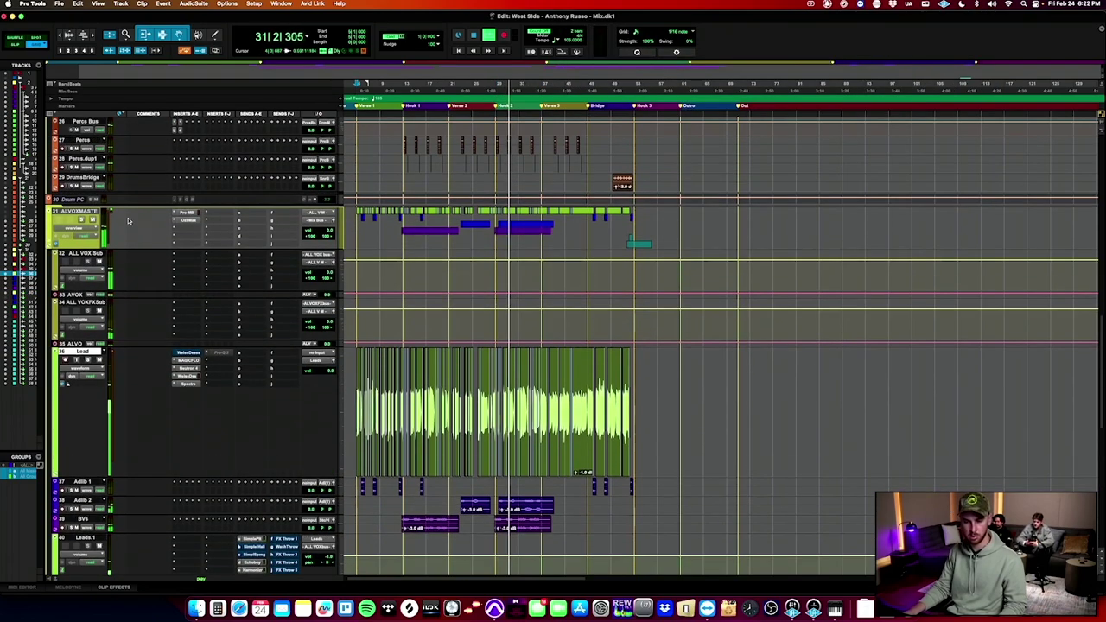
scroll(131, 242, up, 4)
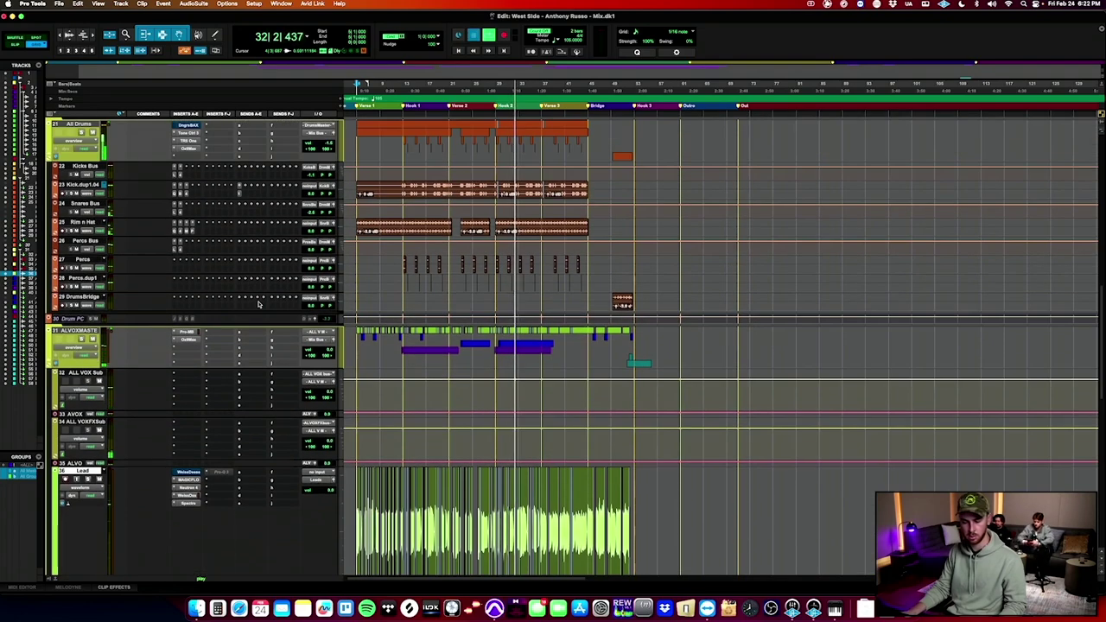
key(space)
key(space)
scroll(135, 259, up, 10)
scroll(90, 309, down, 15)
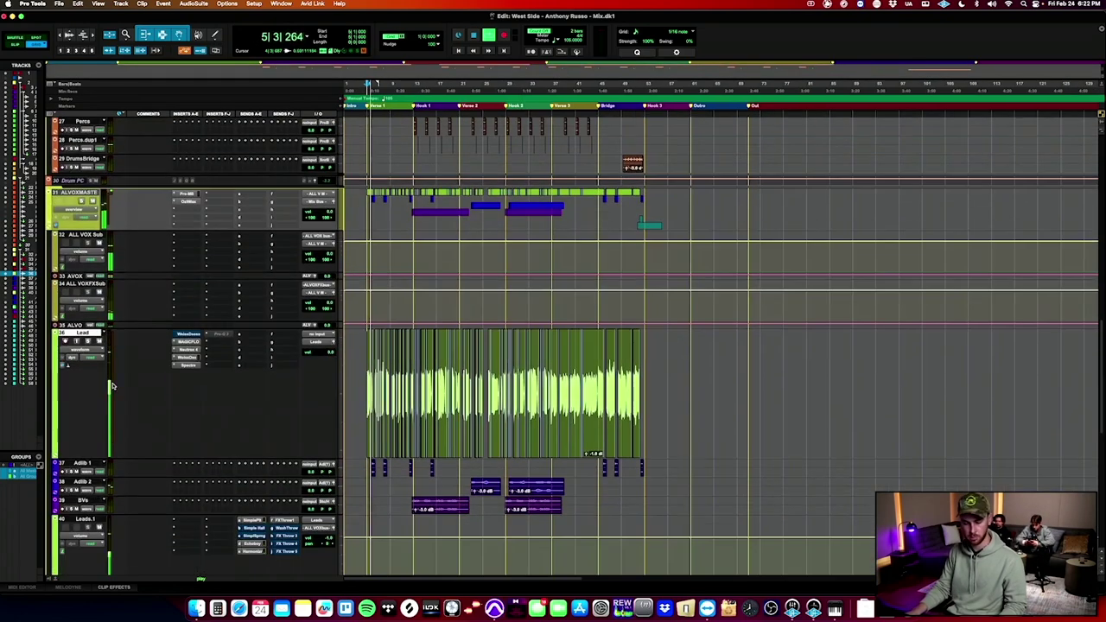
scroll(96, 259, up, 5)
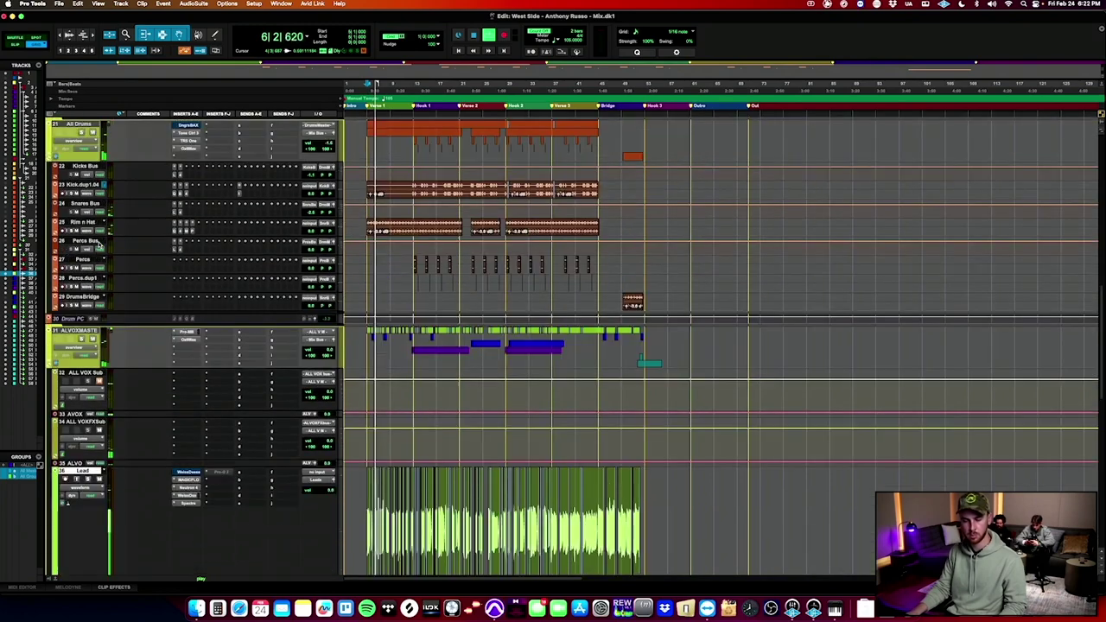
Make the inactive Drum PC track active and enlarge its track height to show its inserts.
click(82, 319)
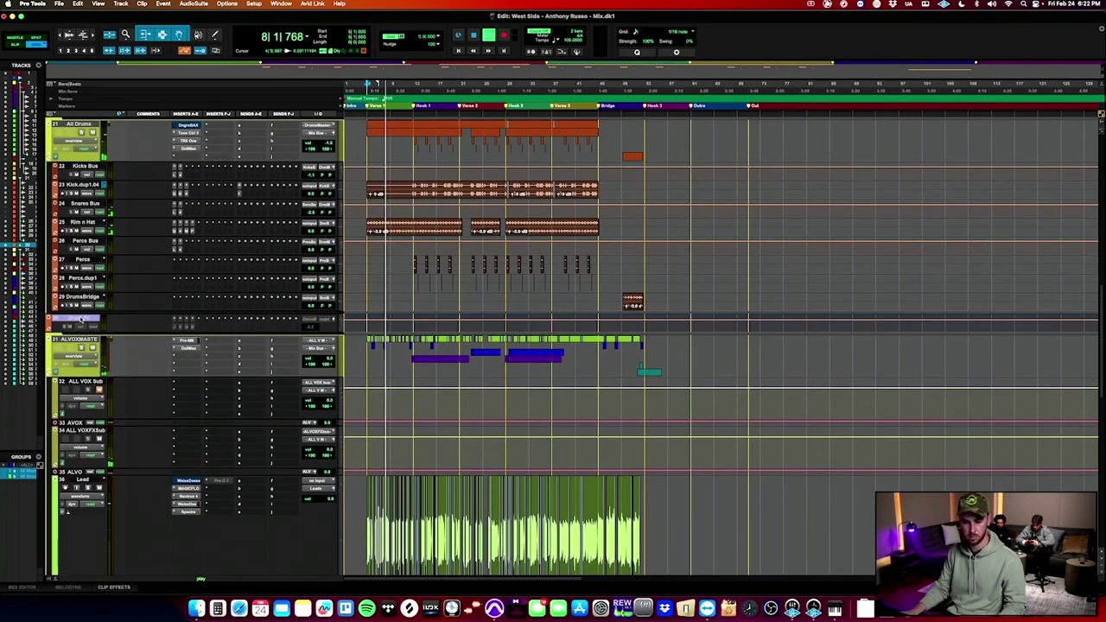
right_click(92, 320)
click(107, 328)
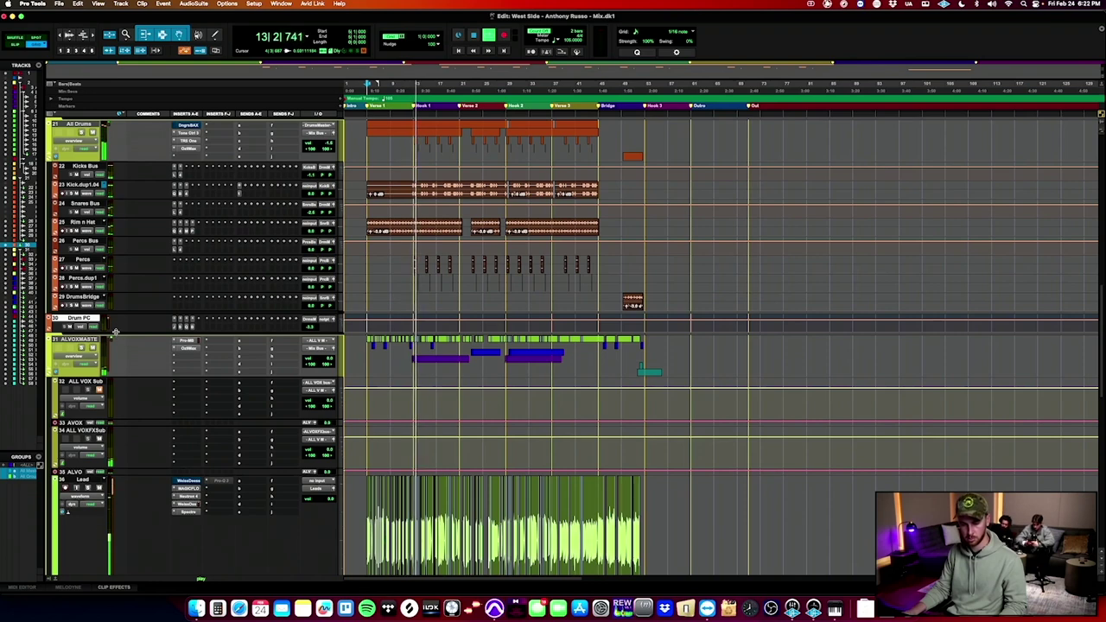
drag(115, 332, 115, 350)
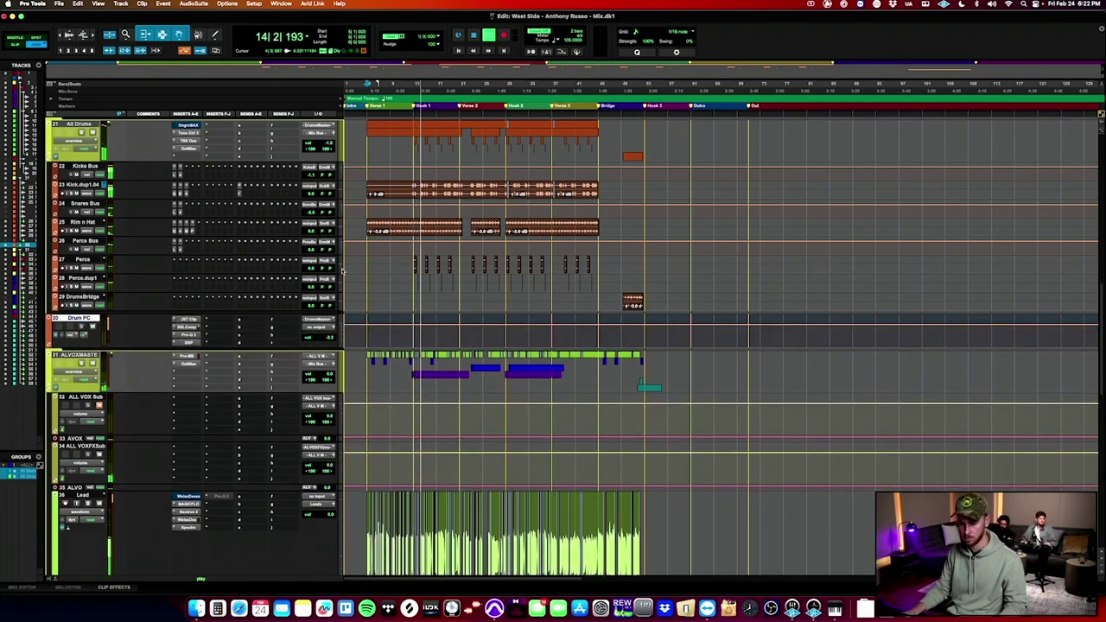
Route the output of the Drum PC track to the Mix Bus.
click(320, 327)
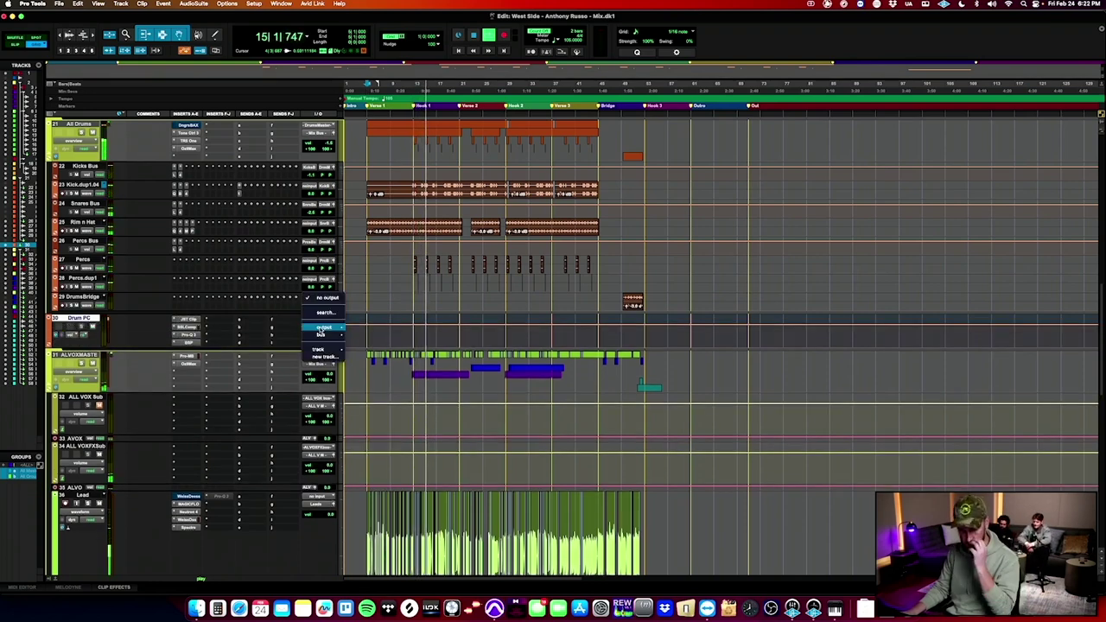
mouse_move(325, 328)
click(372, 329)
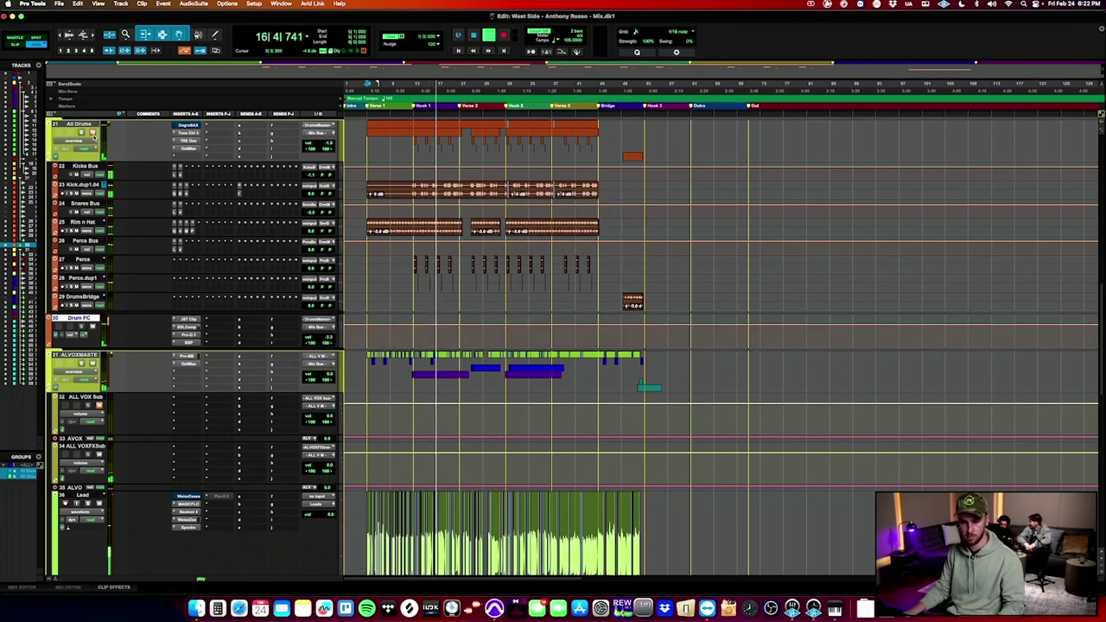
Check the SSLComp insert on the Drum PC track and set the track's volume to -12.0 dB.
click(187, 335)
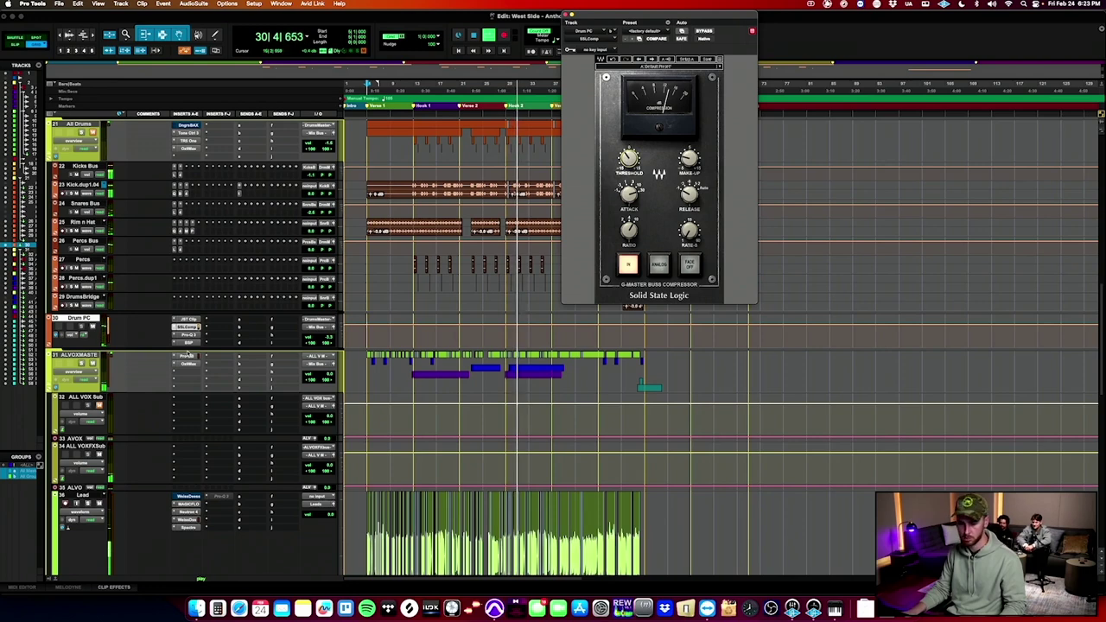
click(187, 328)
drag(329, 337, 328, 339)
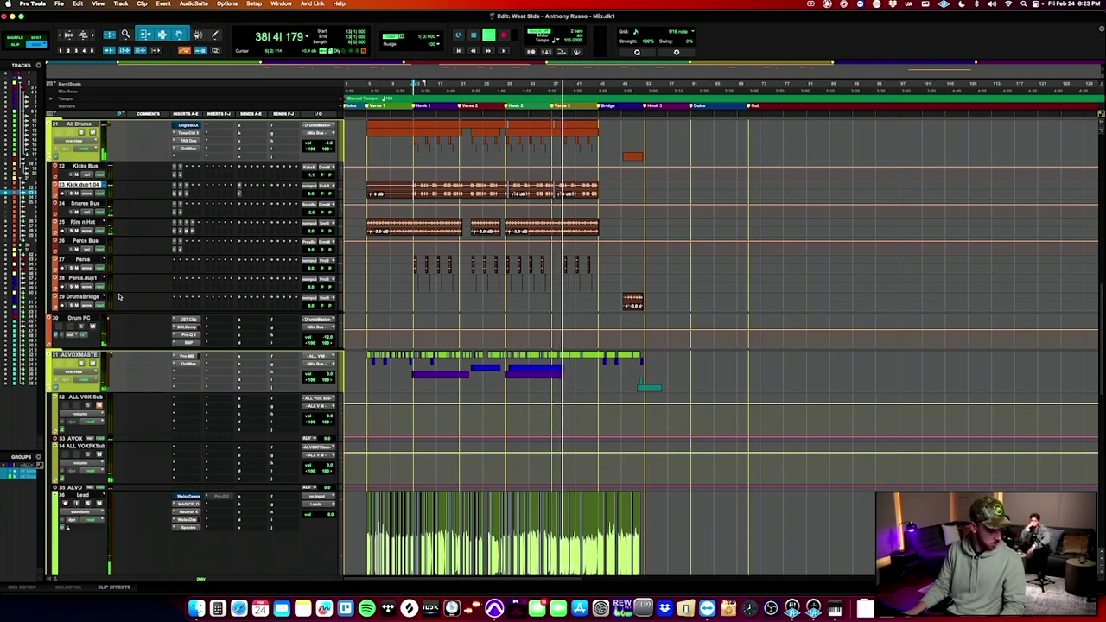
Enlarge the height of the 808 track inside the Low End Bus and restart playback from Verse 1.
scroll(282, 256, up, 10)
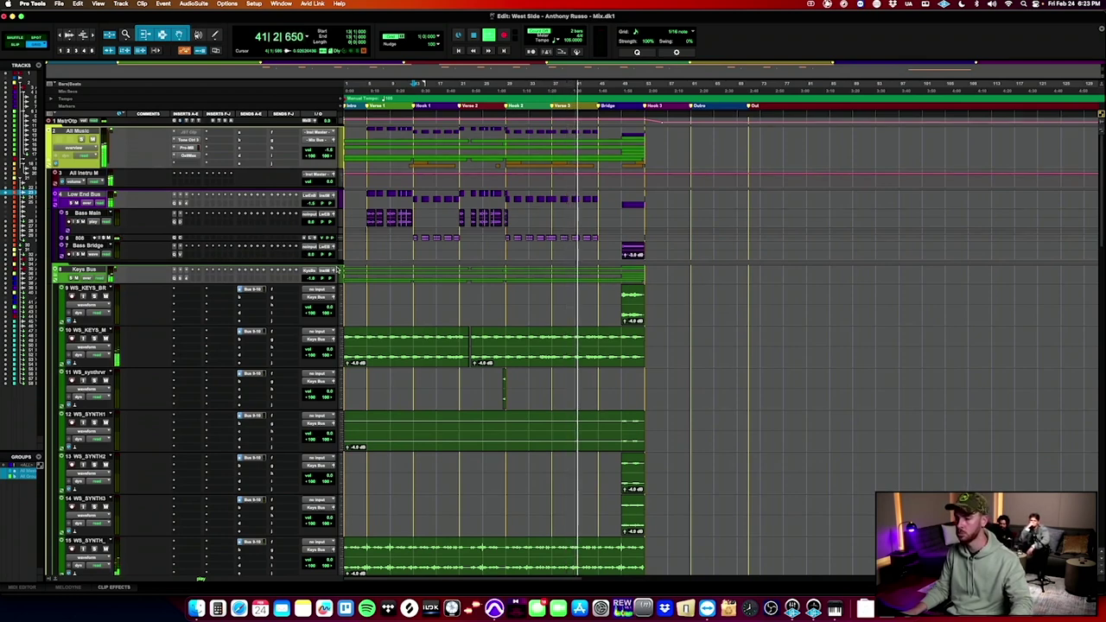
click(89, 195)
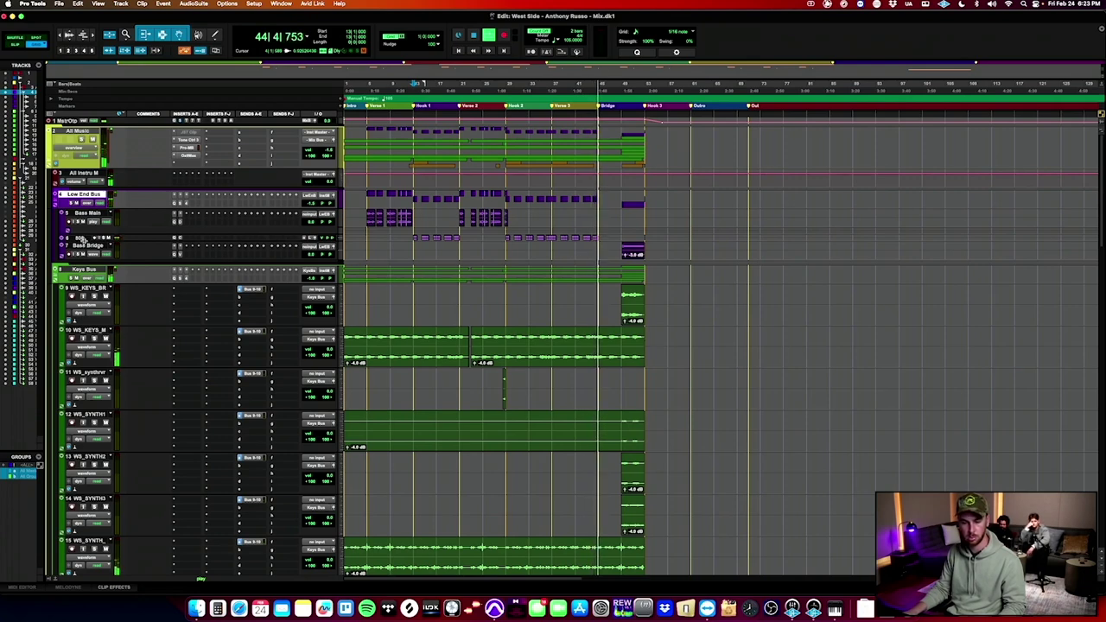
drag(83, 246, 86, 265)
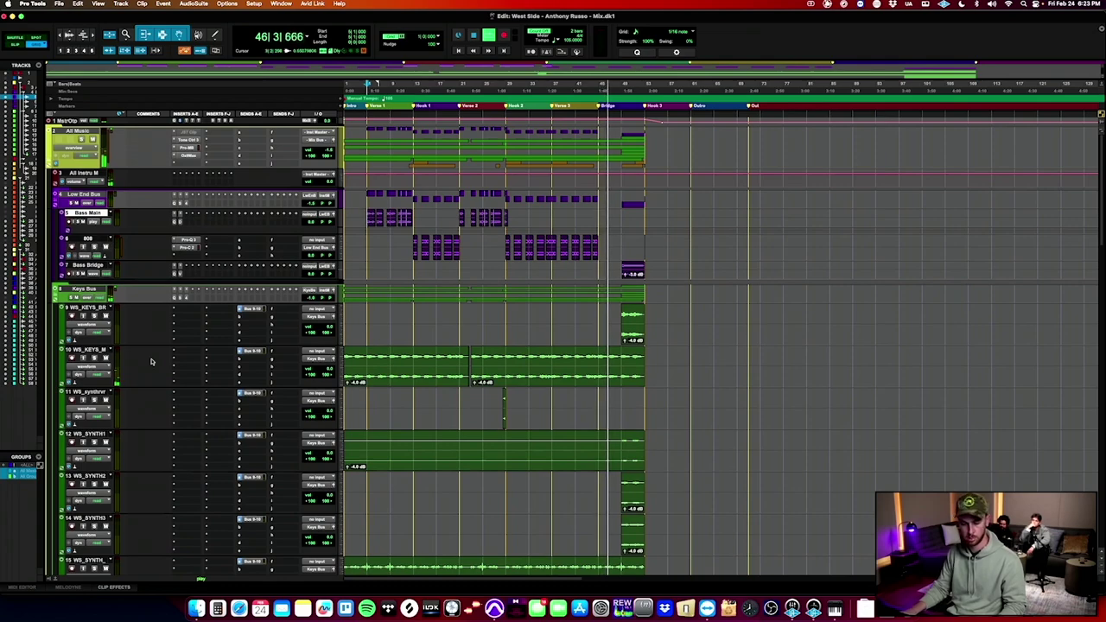
key(space)
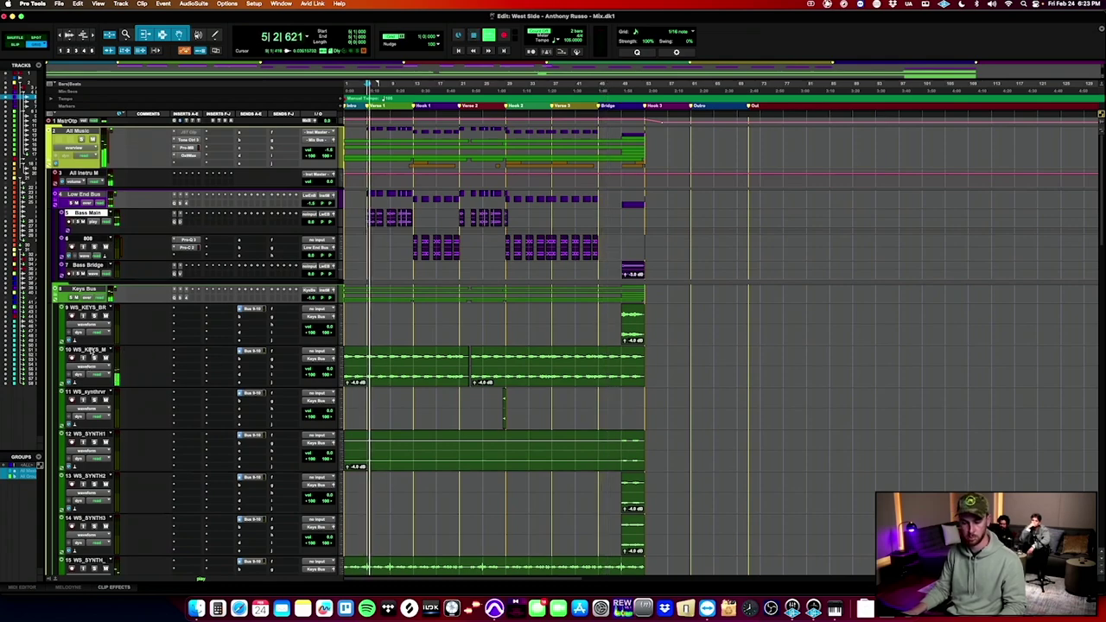
Solo the Rim n Hat track and enlarge its track height.
scroll(229, 351, down, 3)
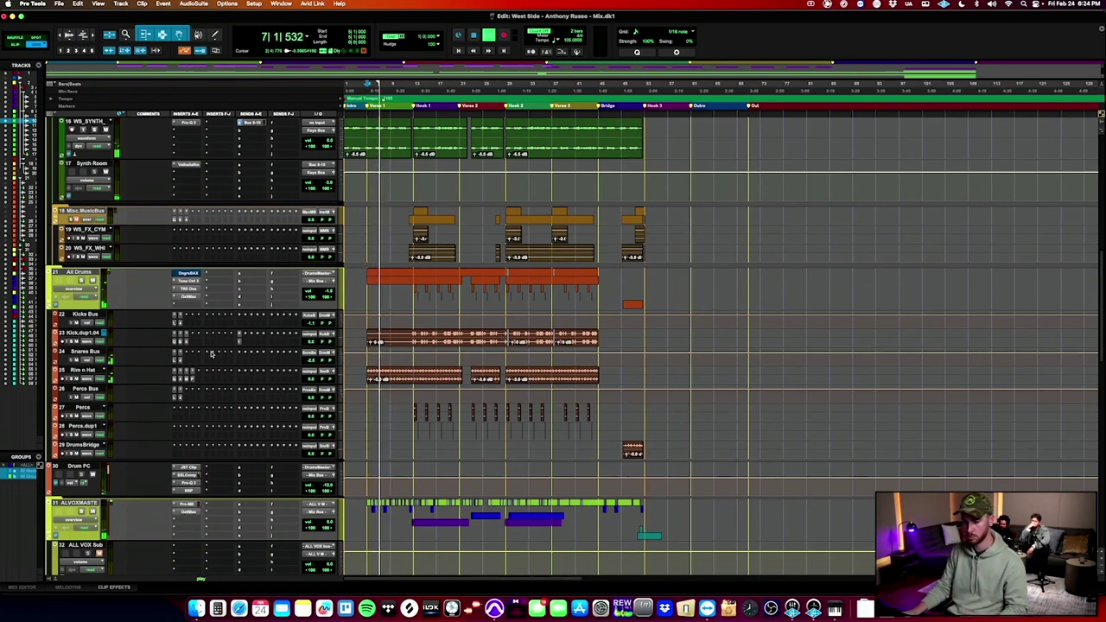
click(82, 370)
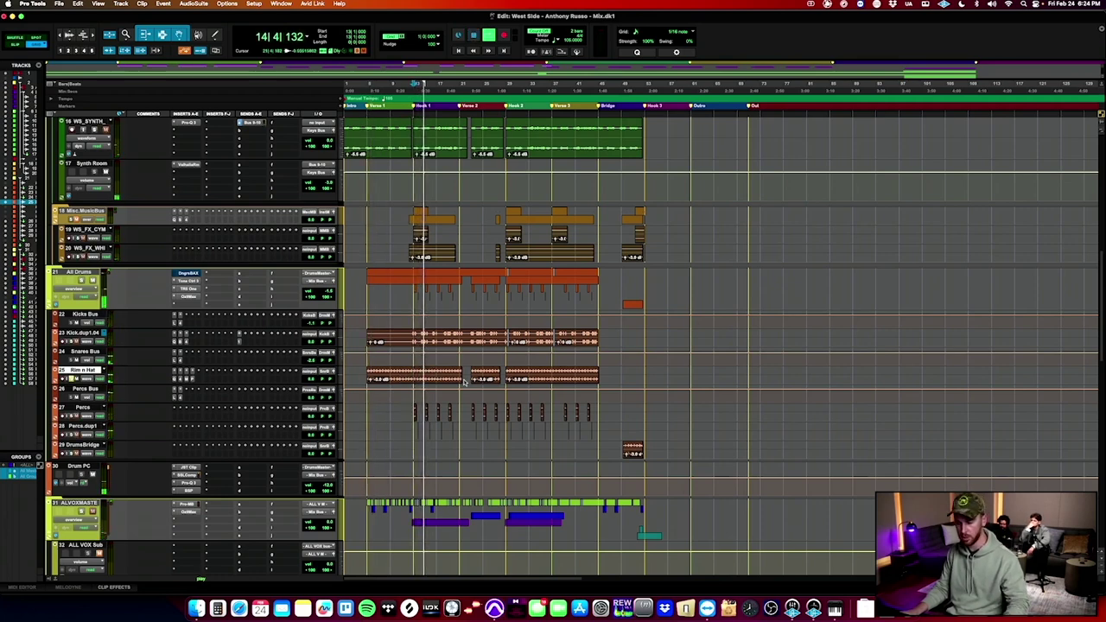
key(ctrl+Up)
key(ctrl+Up)
key(ctrl+Up)
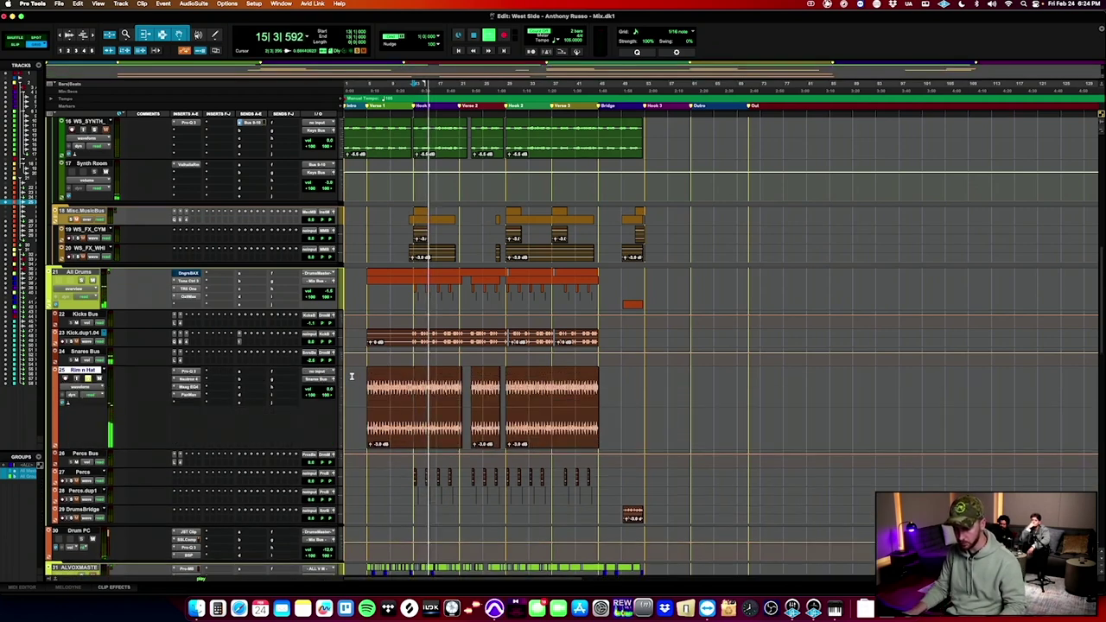
Play the soloed Rim n Hat track from before Verse 1 and select its Hook 1 section, bars 13 to 21.
key(space)
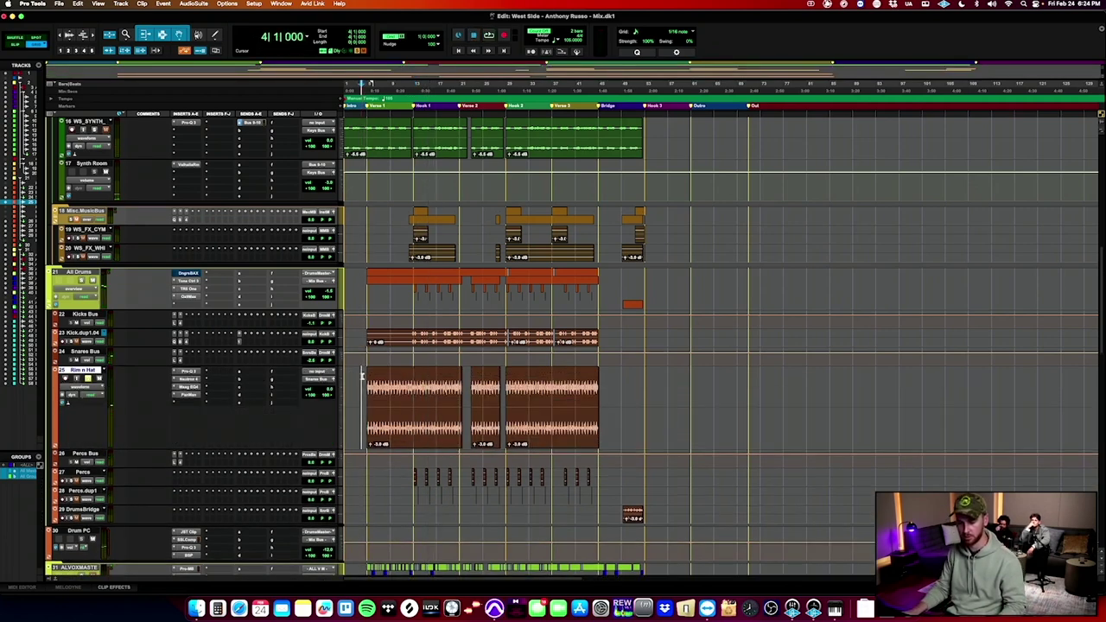
key(ctrl+bracketright)
key(space)
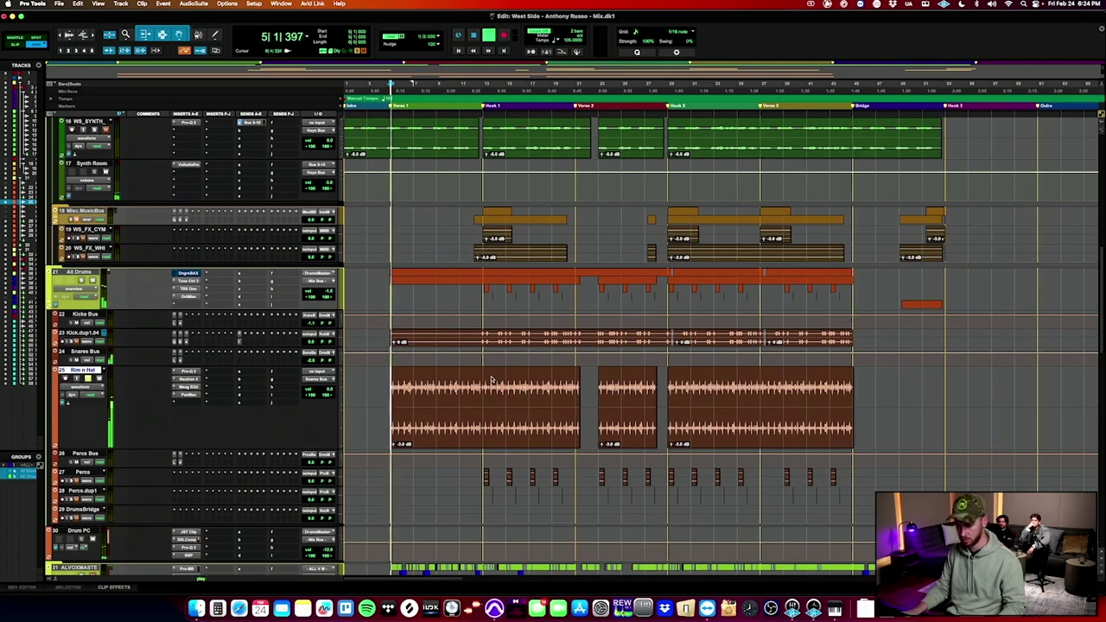
key(t)
key(t)
scroll(566, 383, right, 2)
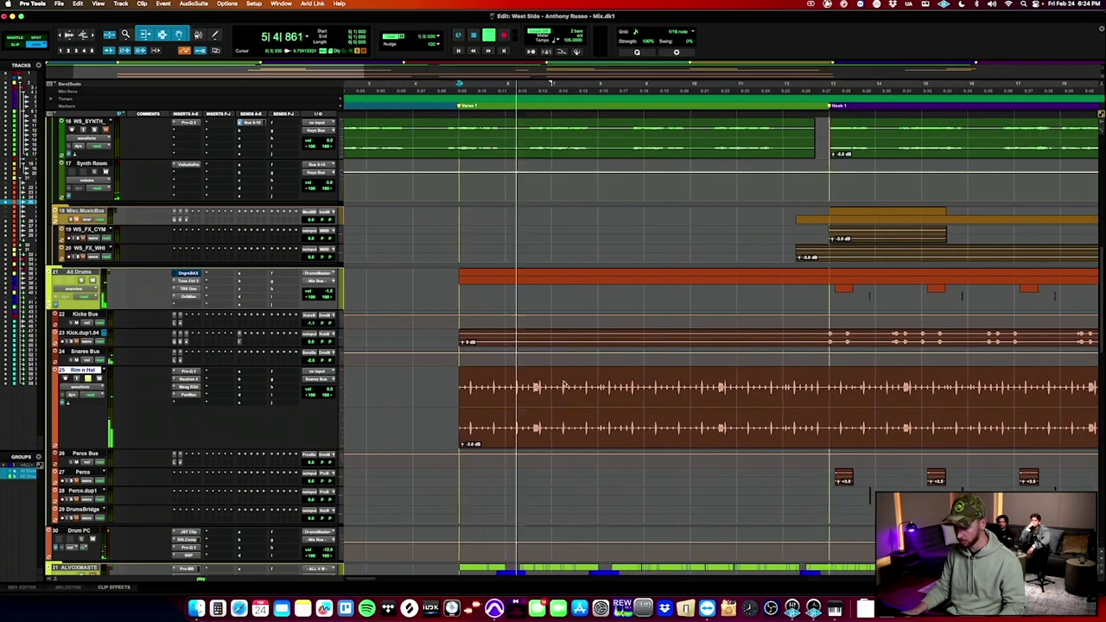
key(r)
drag(631, 385, 797, 388)
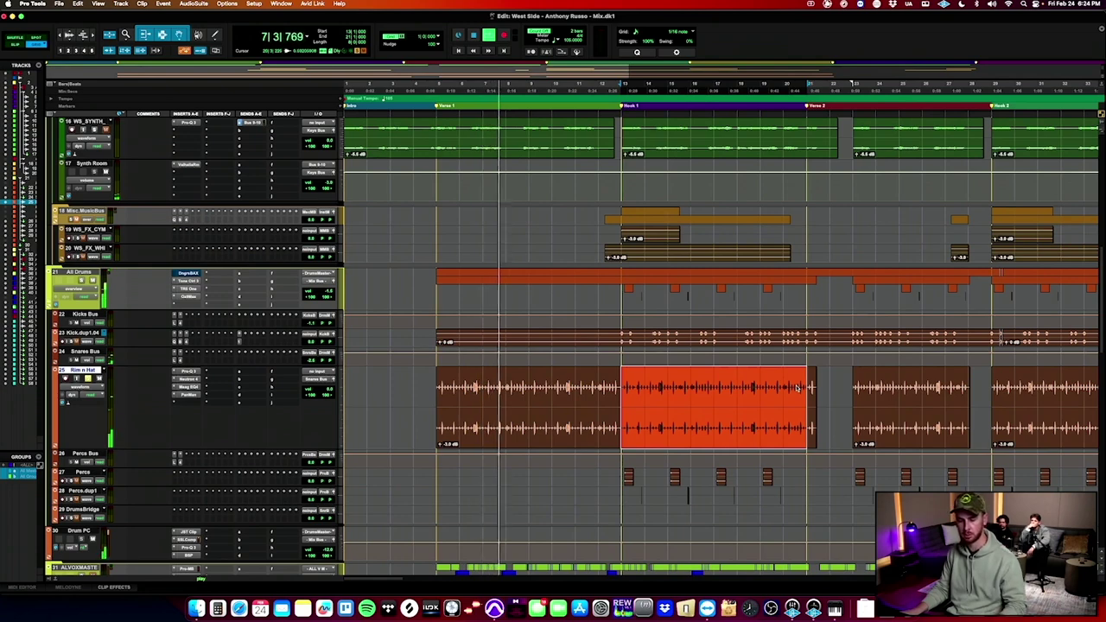
Audition the selected Hook 1 section of the Rim n Hat track.
key(space)
key(space)
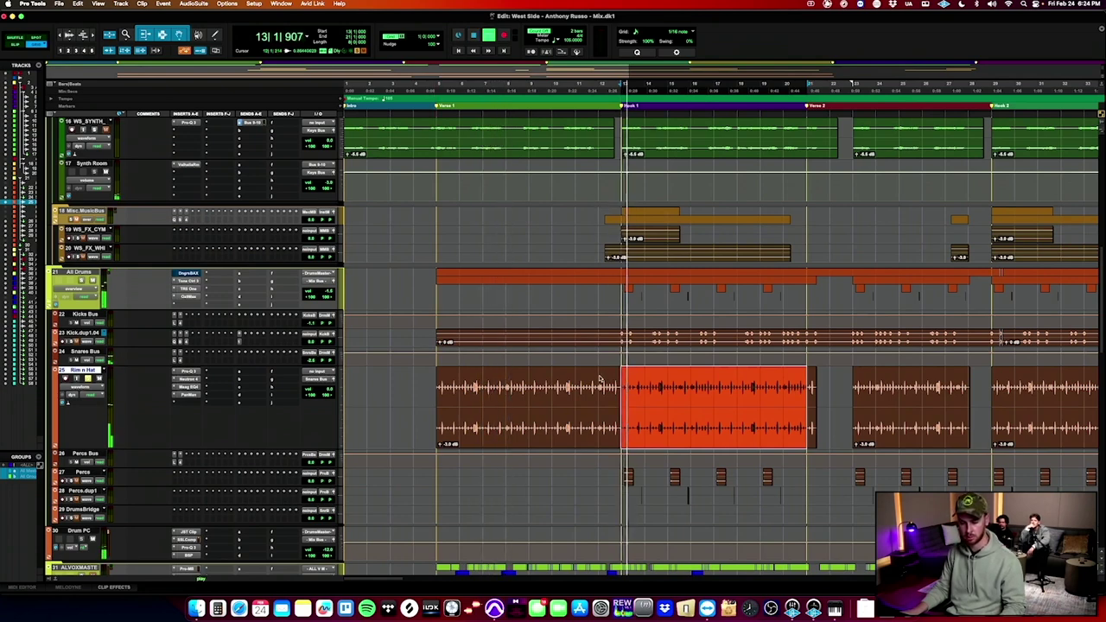
key(space)
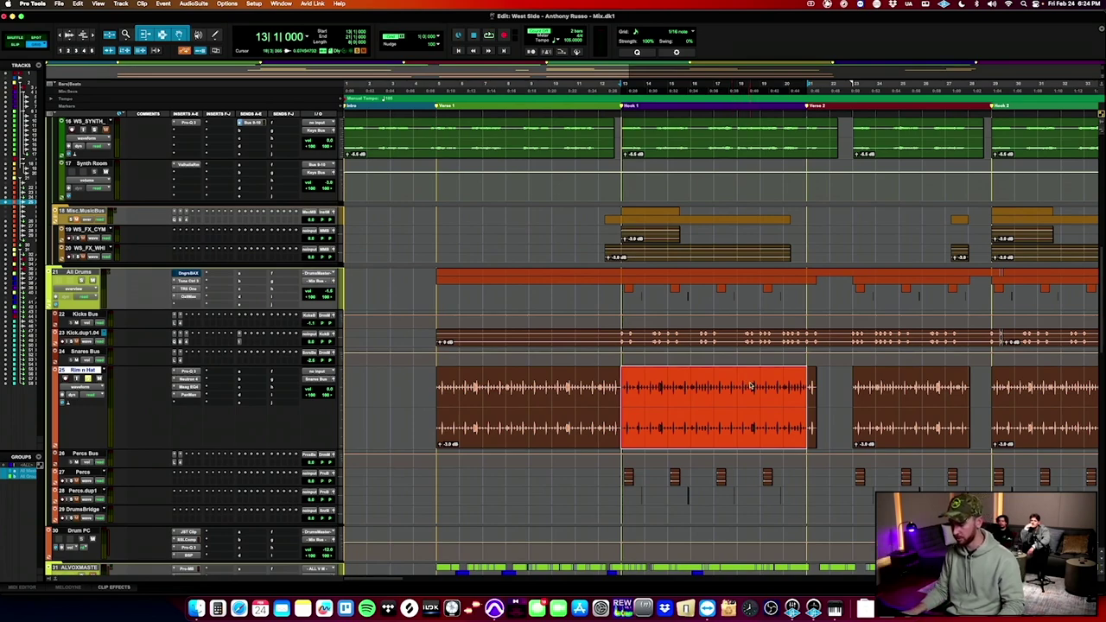
key(super+bracketright)
key(space)
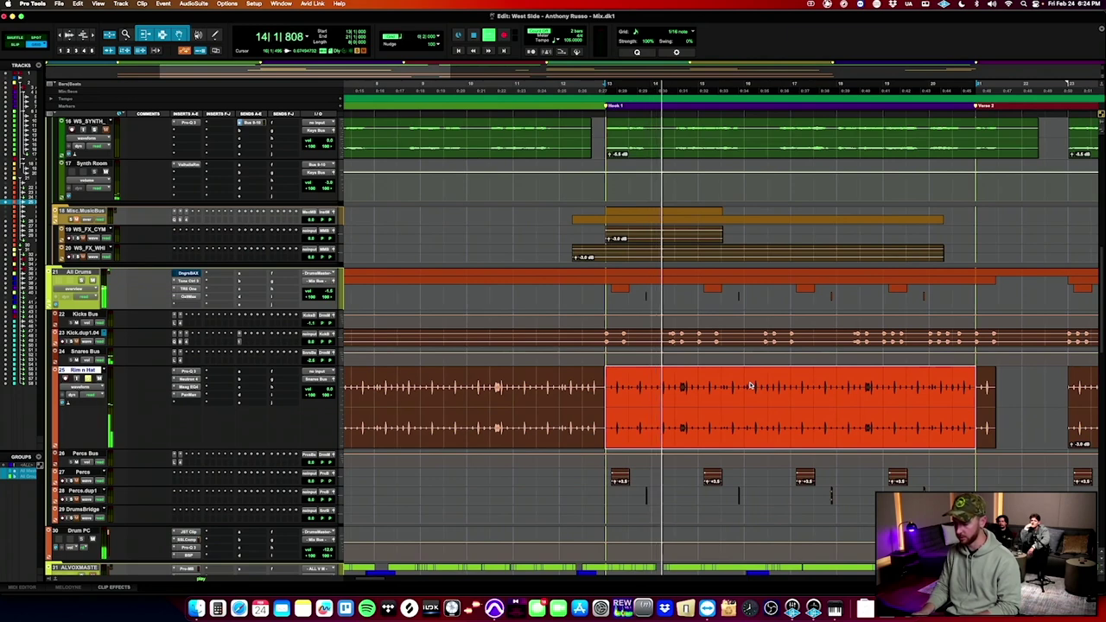
Try to paste the copied Hook 1 section at the start of Verse 1 on the Rim n Hat track.
drag(653, 391, 608, 390)
scroll(607, 391, left, 5)
click(398, 386)
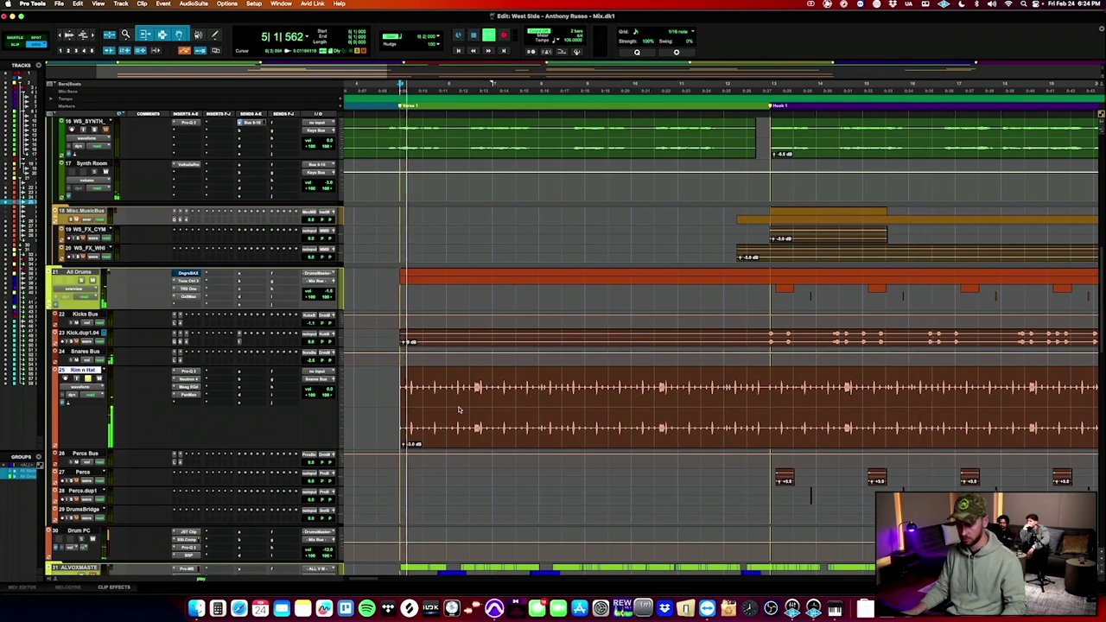
key(super+v)
key(super+z)
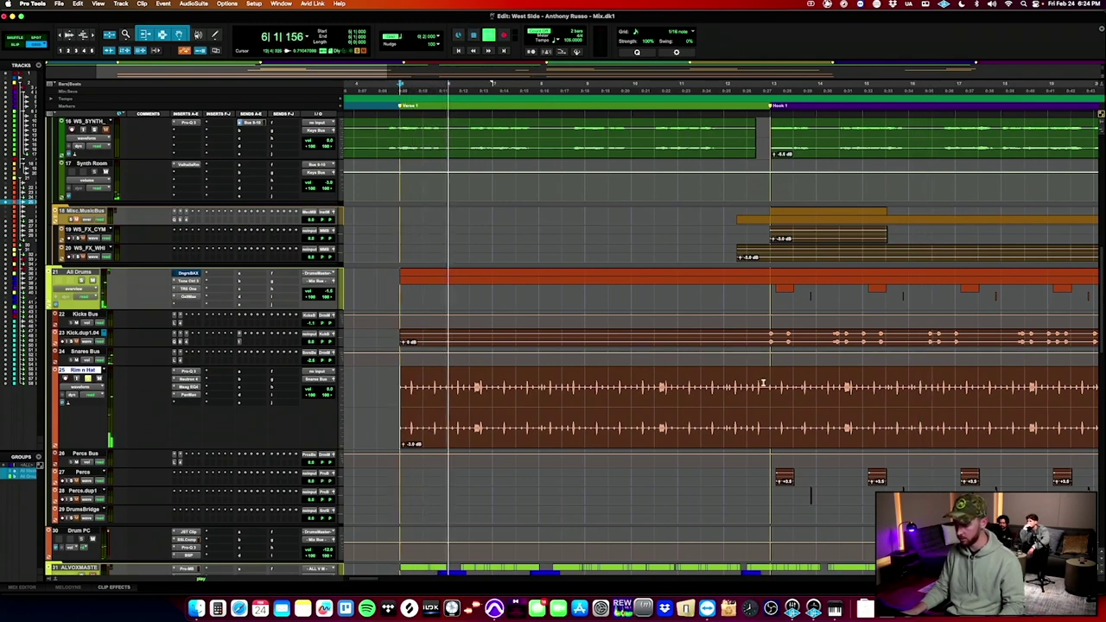
Replay Hook 1, then copy the Rim n Hat track's Hook 1 section and paste it over Verse 1.
click(767, 384)
key(r)
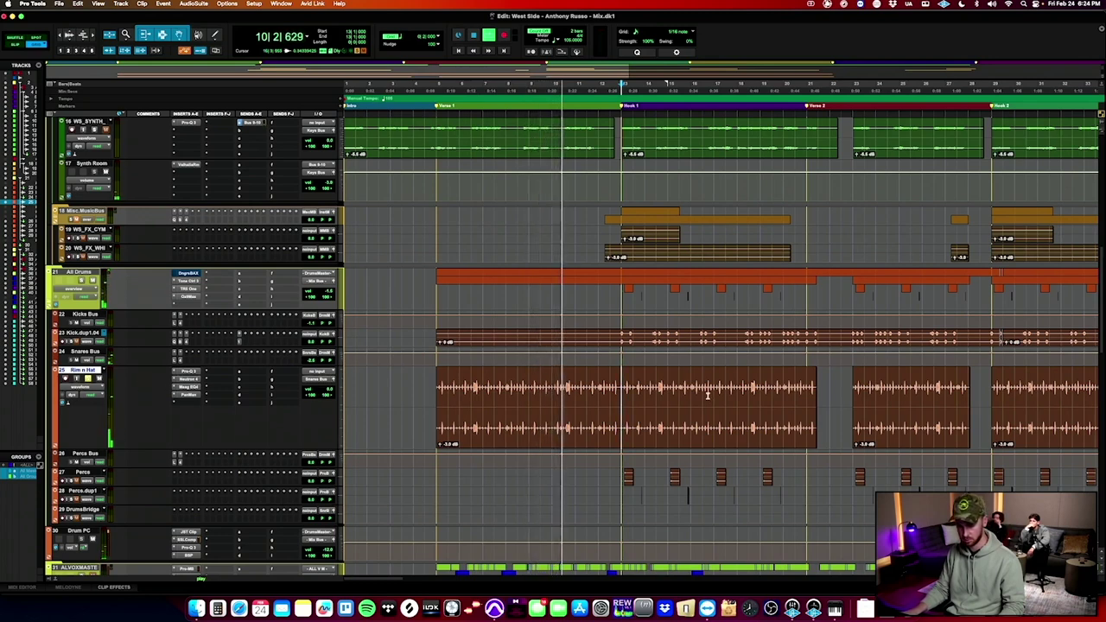
key(space)
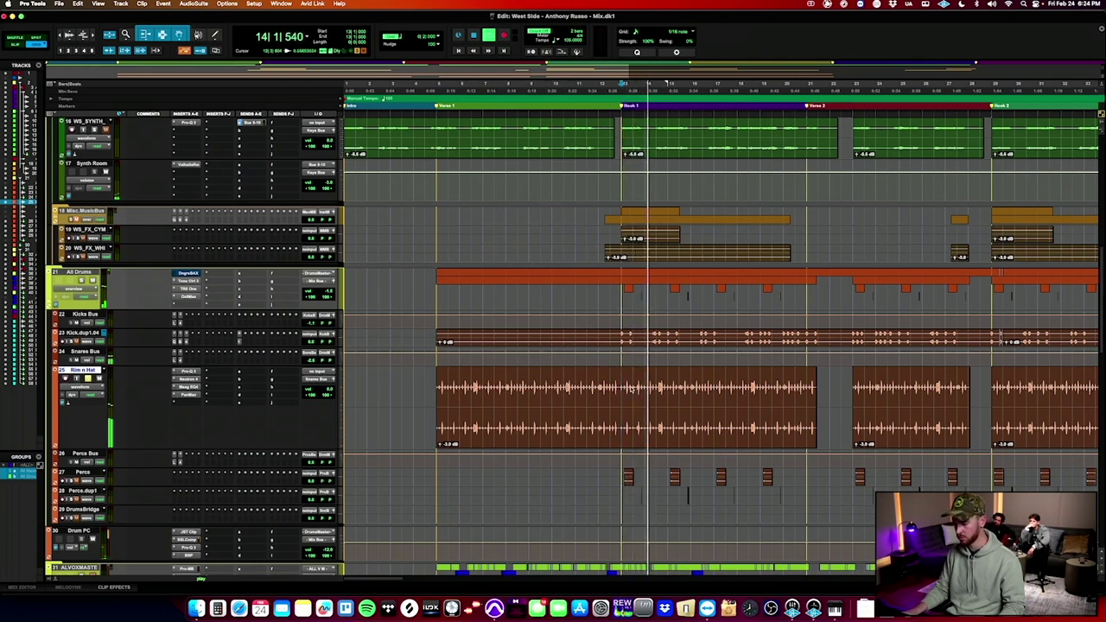
drag(626, 387, 808, 401)
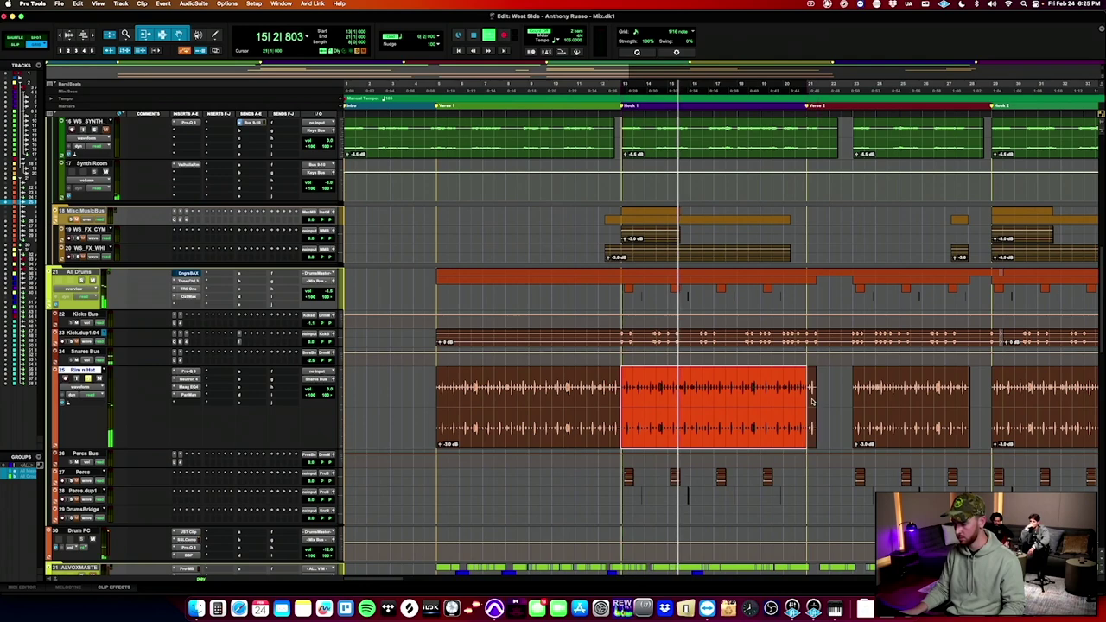
click(437, 383)
key(super+v)
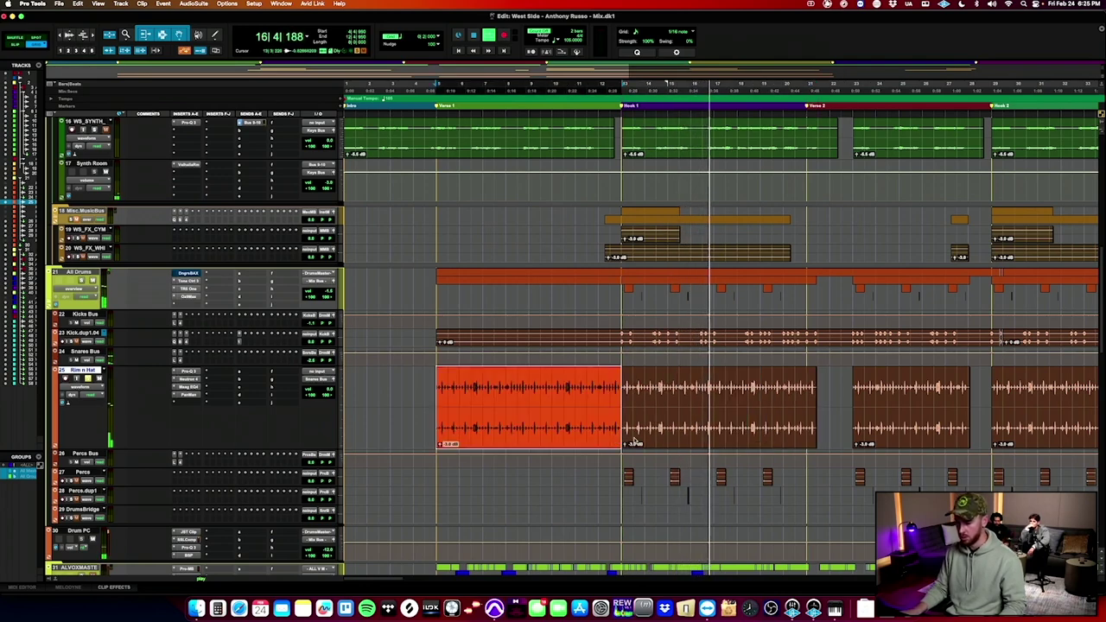
Play the Rim n Hat track from bar 22, show its playlists, and duplicate its current playlist.
scroll(633, 441, right, 3)
scroll(716, 408, right, 3)
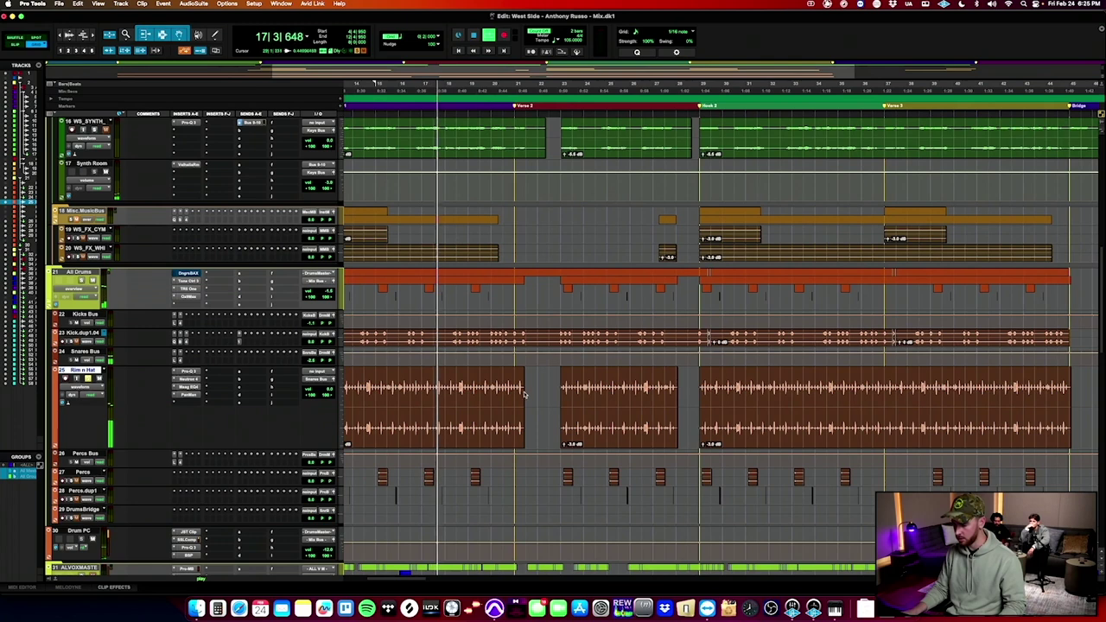
key(space)
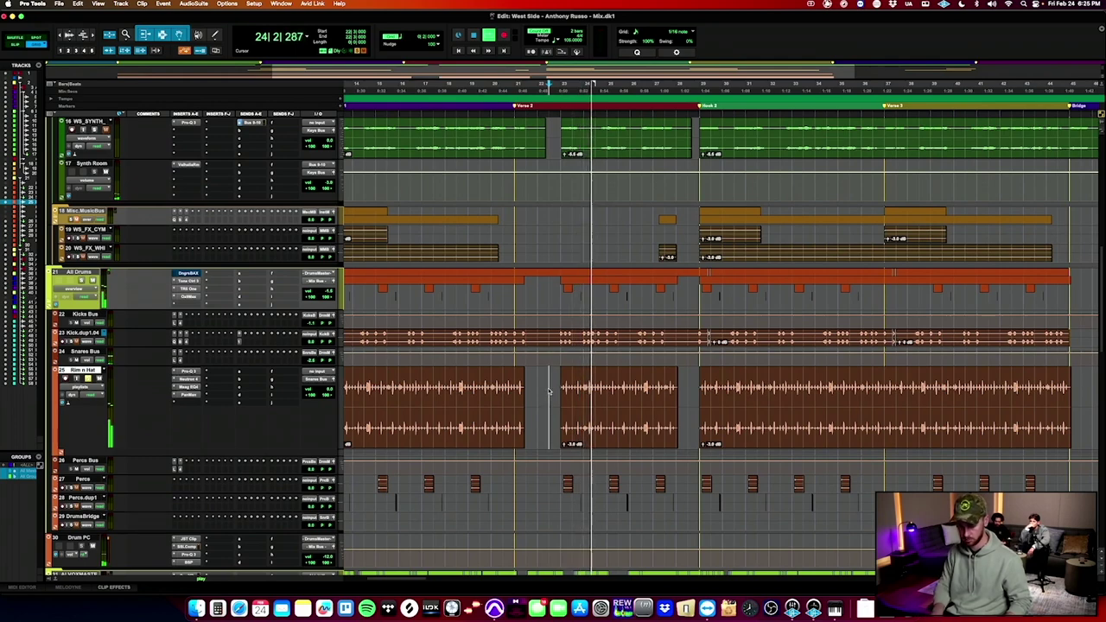
key(ctrl+super+backslash)
key(Return)
Clear all clips from the alternate Rim n Hat playlist lane and paste the copied Hook 1 section at Verse 2.
click(554, 455)
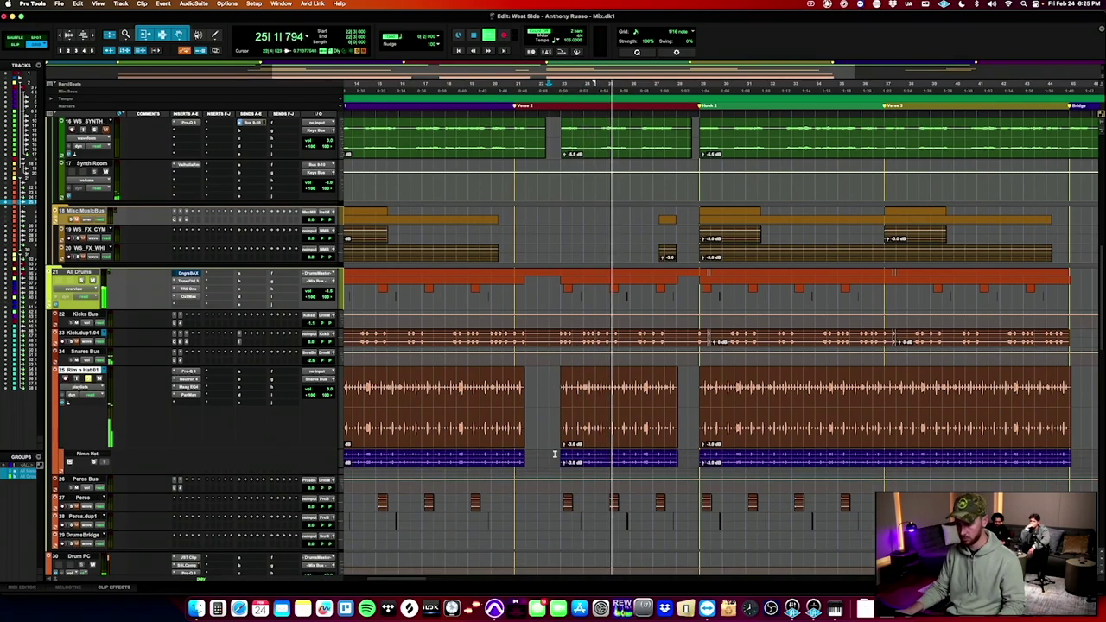
key(super+a)
key(Delete)
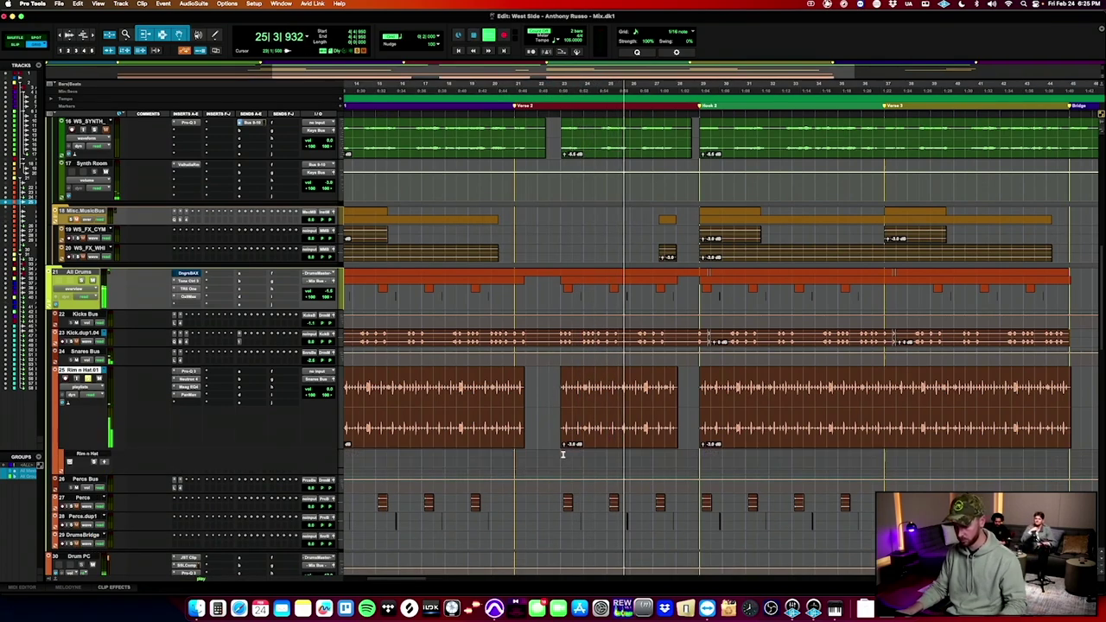
click(515, 456)
key(super+v)
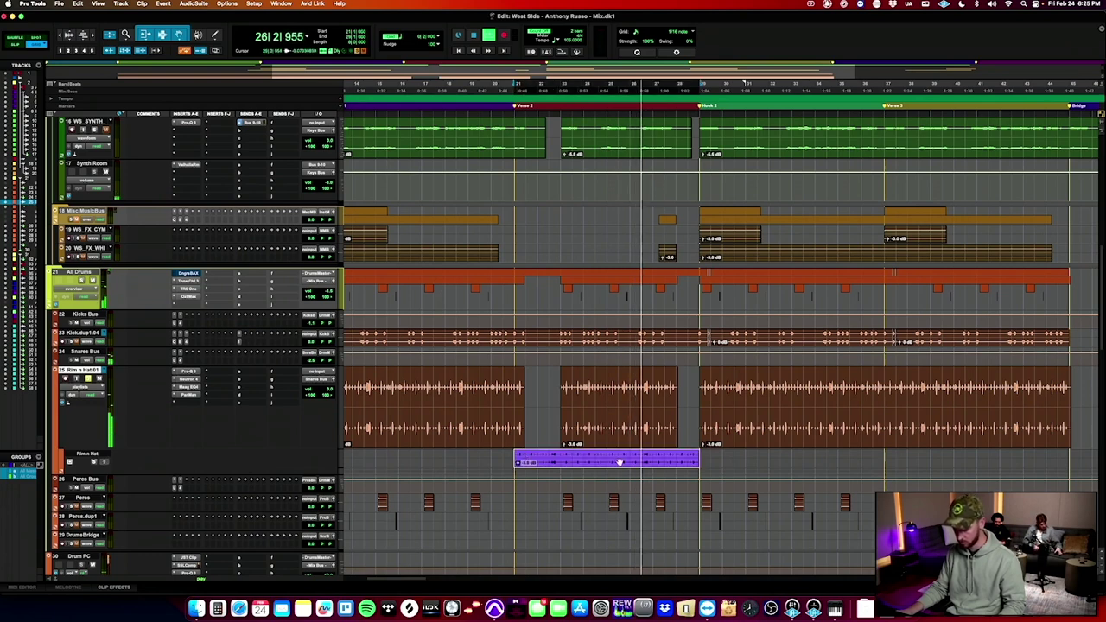
Trim the pasted Verse 2 clip to the edges of the original clip above and copy it to the main playlist.
click(562, 459)
key(a)
click(678, 459)
key(s)
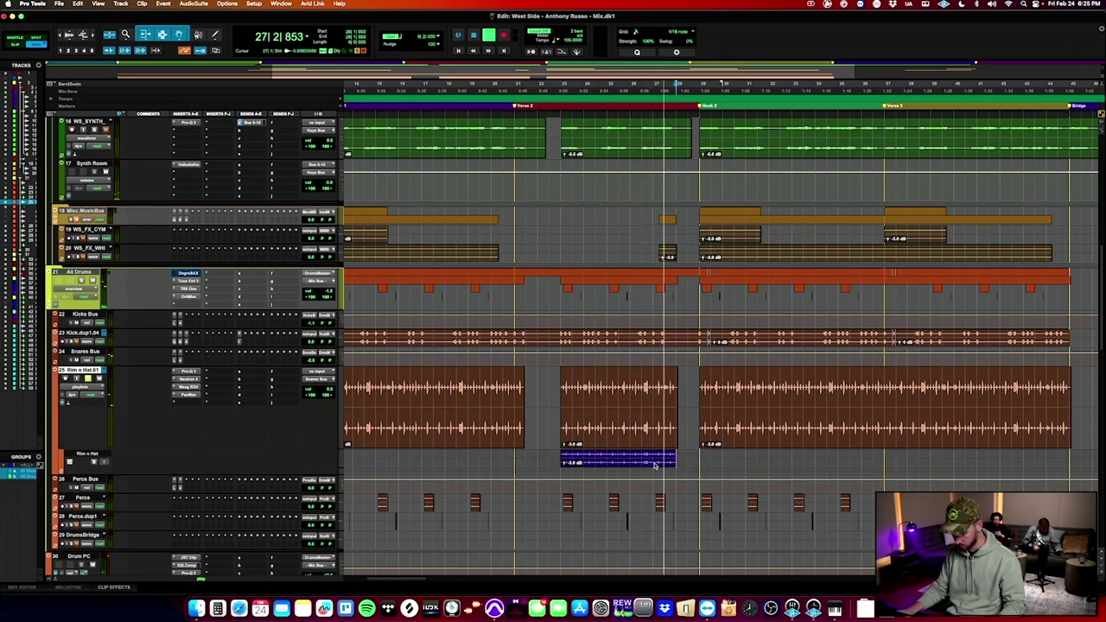
drag(654, 463, 657, 437)
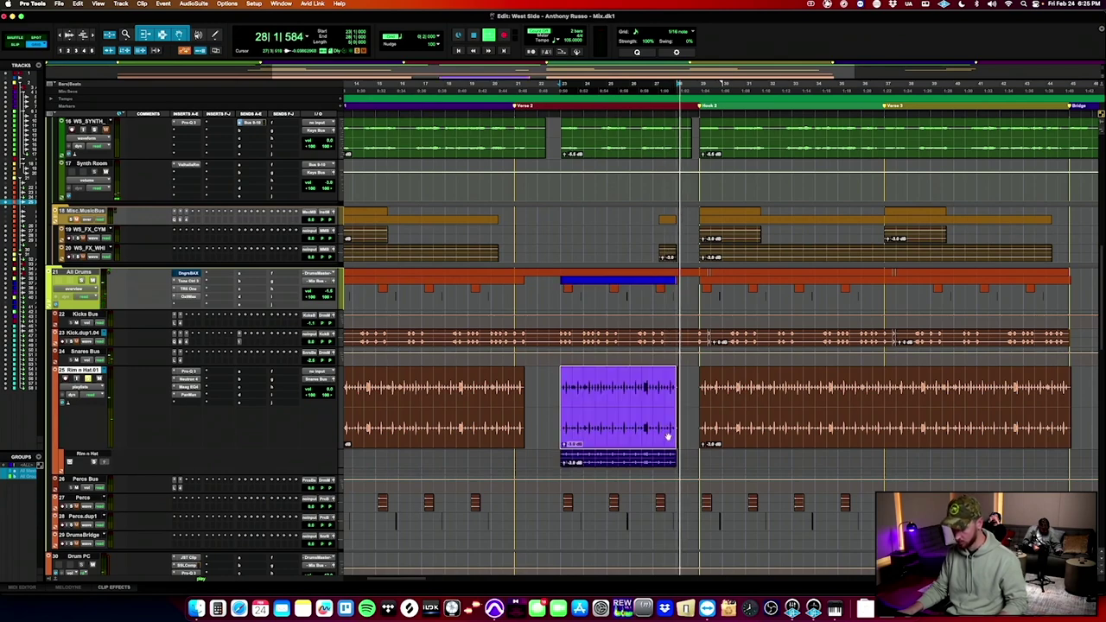
Paste the copied Hook 1 section at the start of Hook 2 in the alternate Rim n Hat playlist lane.
scroll(697, 439, right, 1)
scroll(568, 421, left, 5)
scroll(568, 422, left, 5)
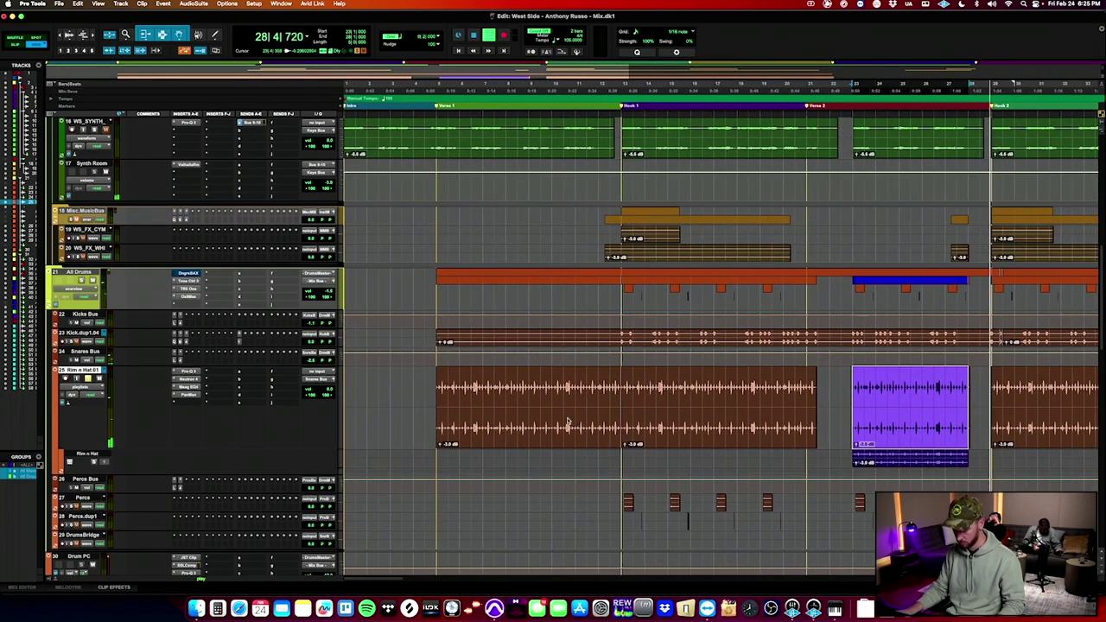
click(439, 459)
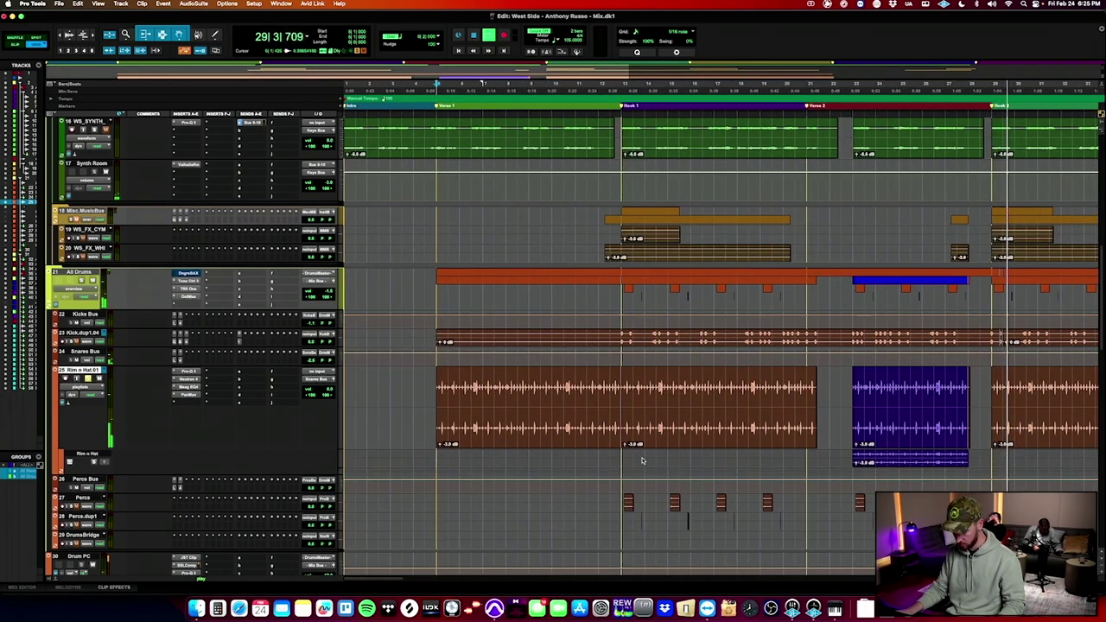
key(v)
scroll(651, 462, right, 10)
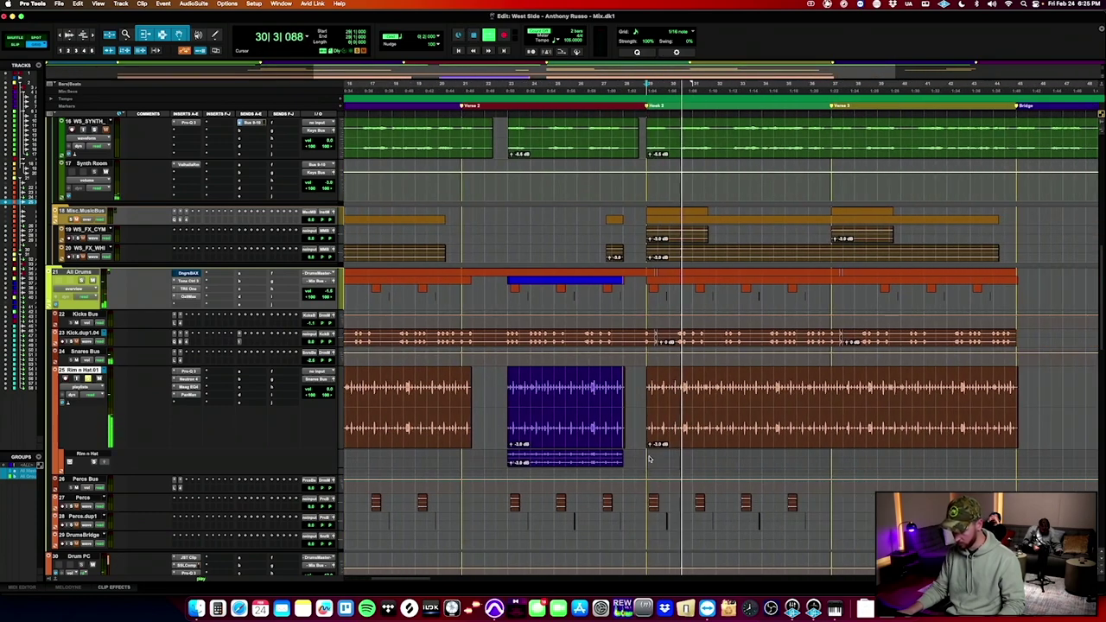
click(649, 458)
key(v)
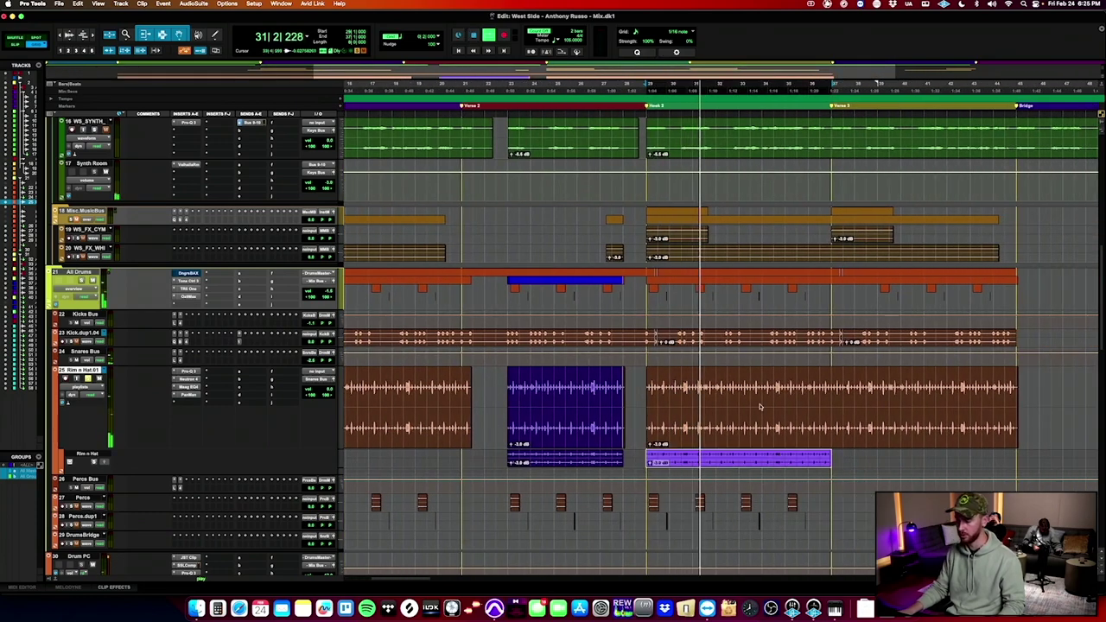
Play Hook 2 and copy the pasted Hook 2 clip from the alternate Rim n Hat lane to the main playlist.
key(space)
key(space)
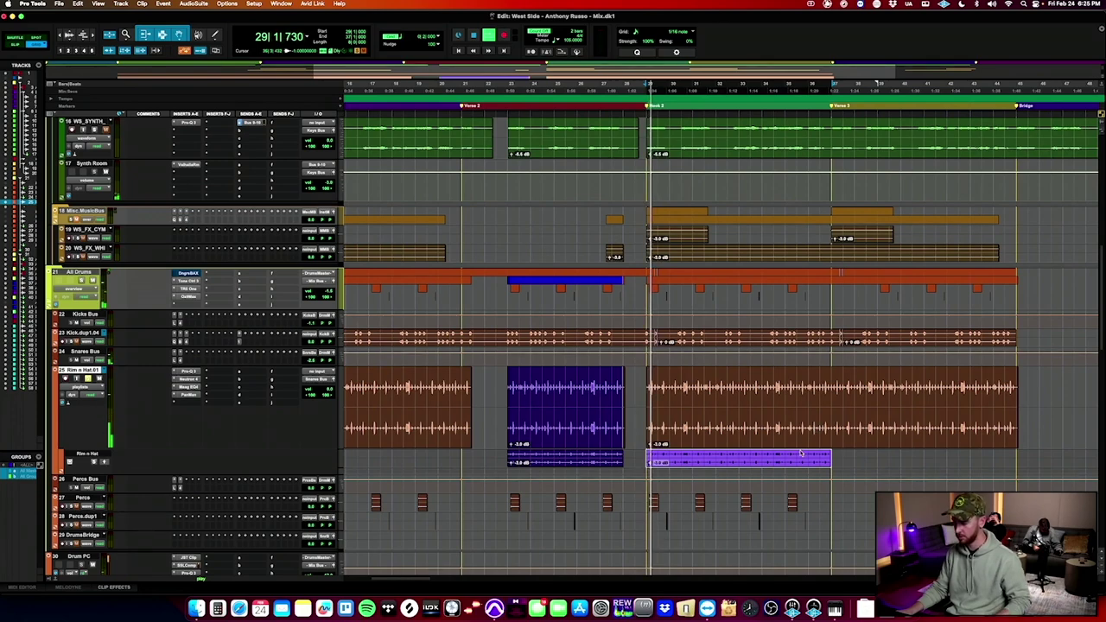
key(ctrl+alt+v)
Paste the copied Hook 1 section at Verse 3 in the alternate Rim n Hat lane and copy it to the main playlist.
key(space)
click(837, 458)
scroll(837, 457, right, 5)
key(space)
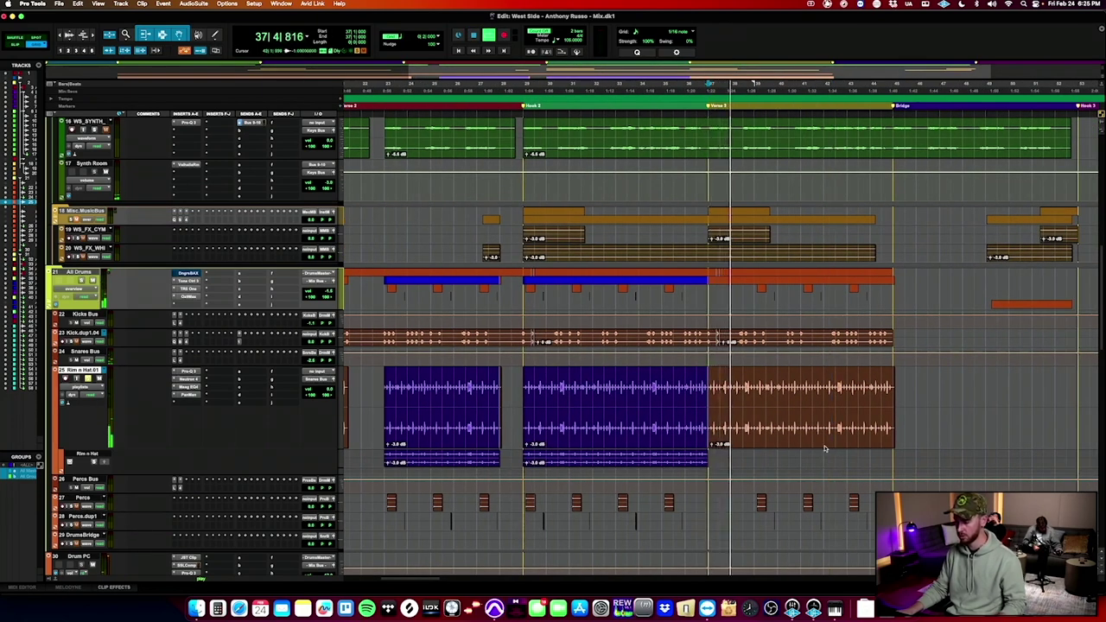
click(828, 443)
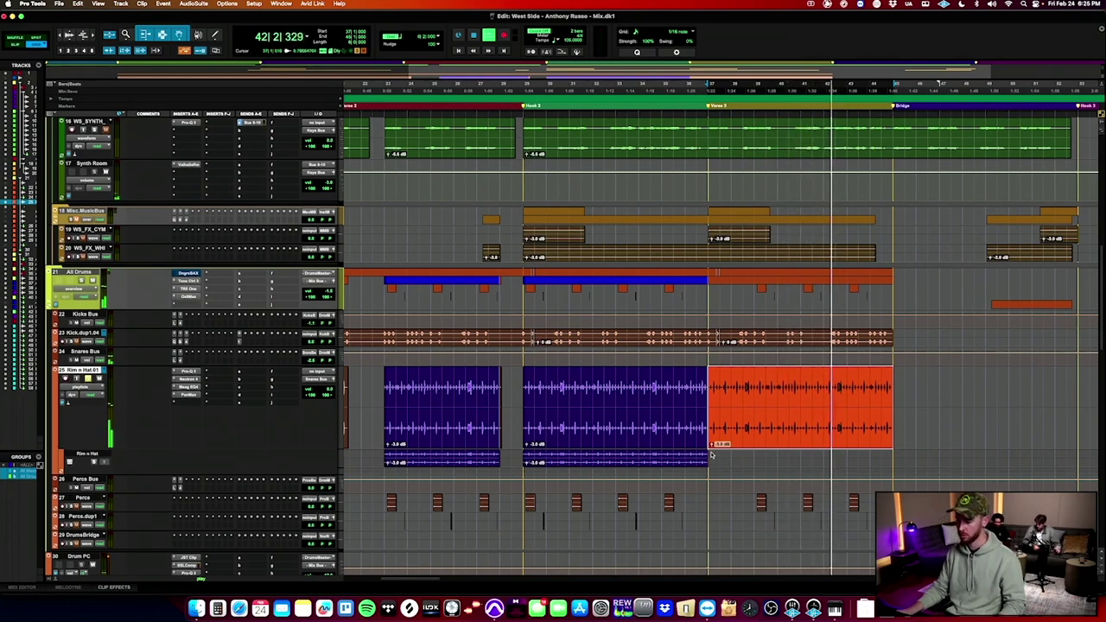
key(semicolon)
key(super+v)
drag(779, 463, 779, 423)
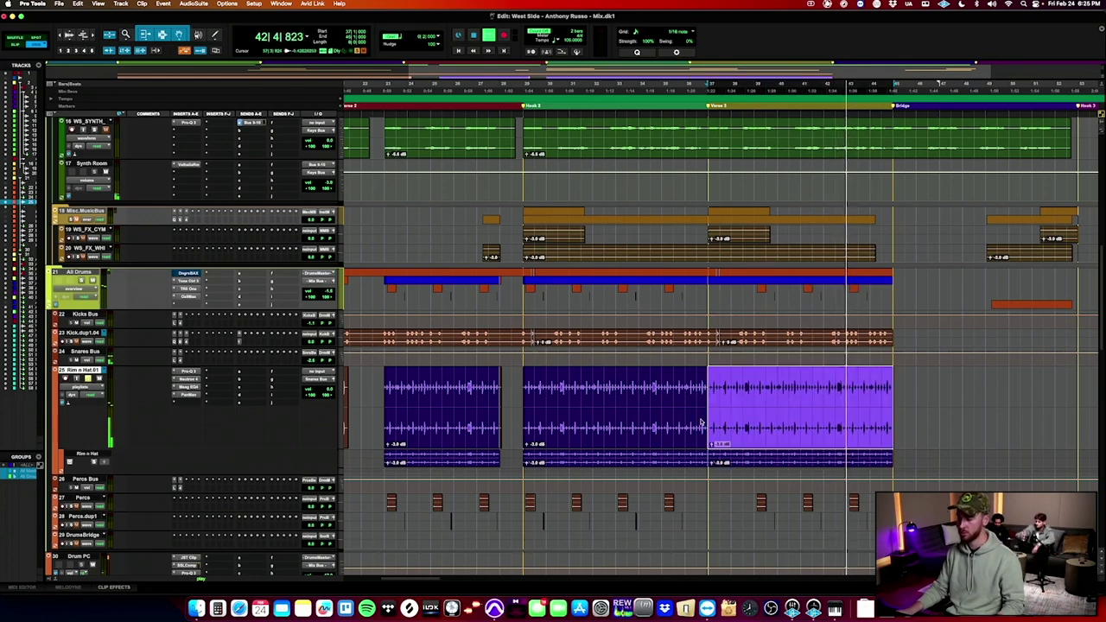
Select the Rim n Hat clip at Hook 1, zoom in on it, and play from its start.
scroll(701, 423, left, 3)
key(r)
click(514, 387)
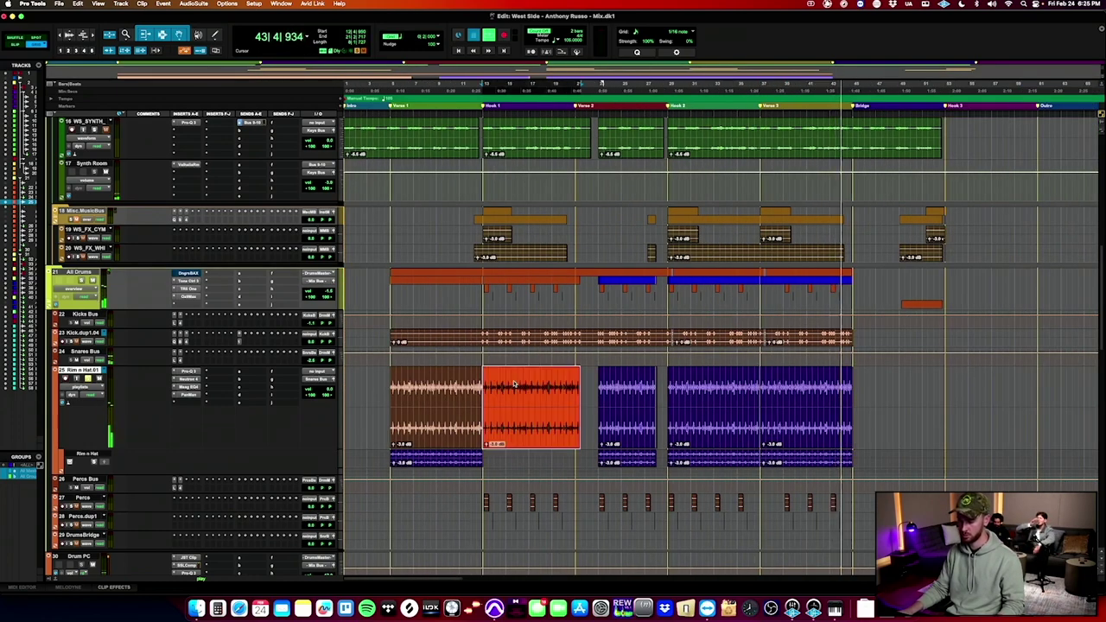
key(t)
key(t)
key(r)
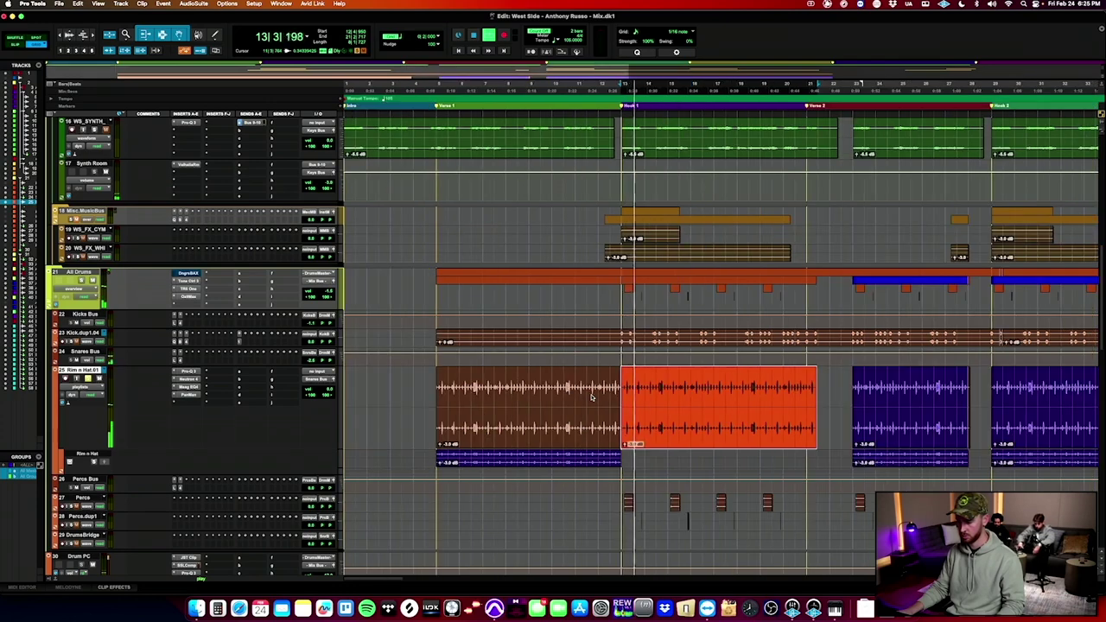
Return the Rim n Hat track to waveform view and reduce its track height.
key(minus)
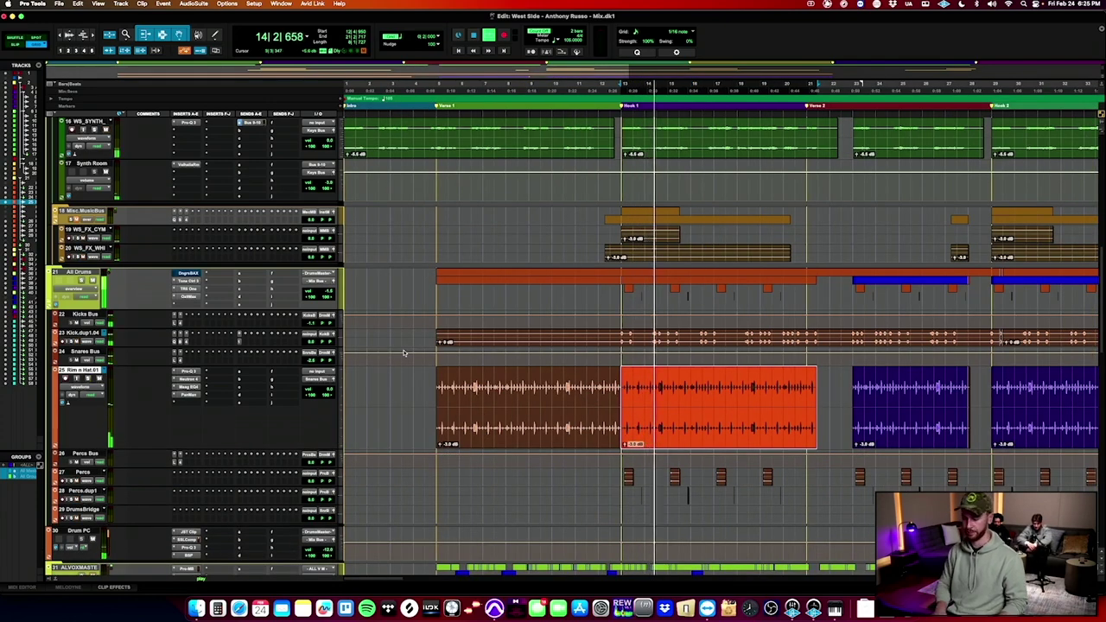
key(ctrl+Down)
key(ctrl+Down)
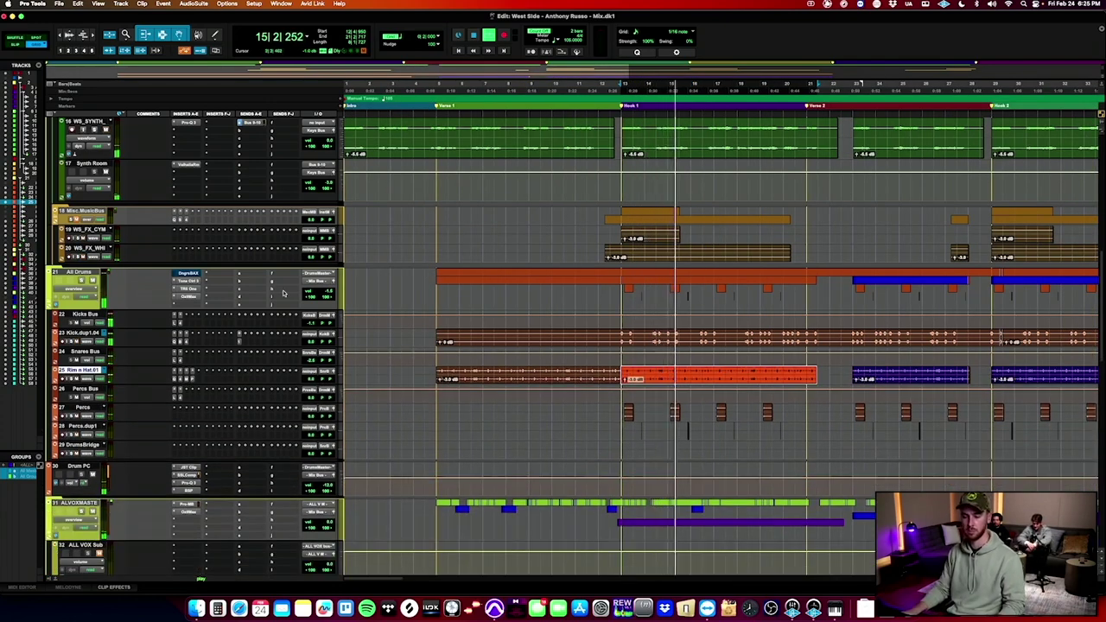
Solo the track 15 WS_SYNTH part and audition its Hook 1 range, Hook 2, and the start of Verse 3.
scroll(283, 294, up, 6)
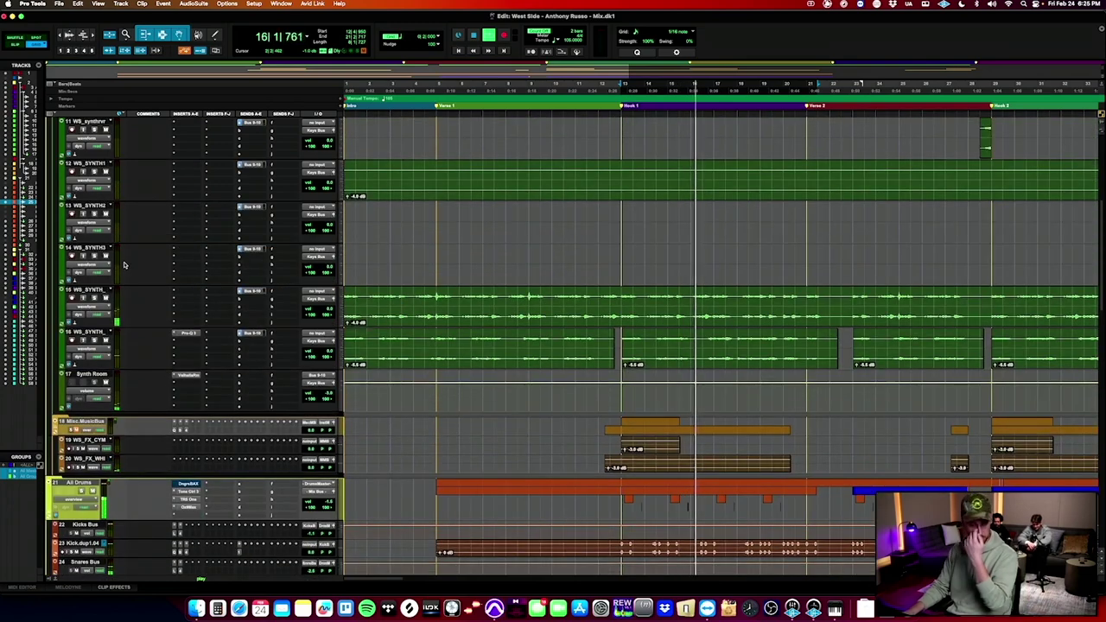
scroll(121, 299, down, 1)
drag(619, 346, 815, 346)
key(super+bracketleft)
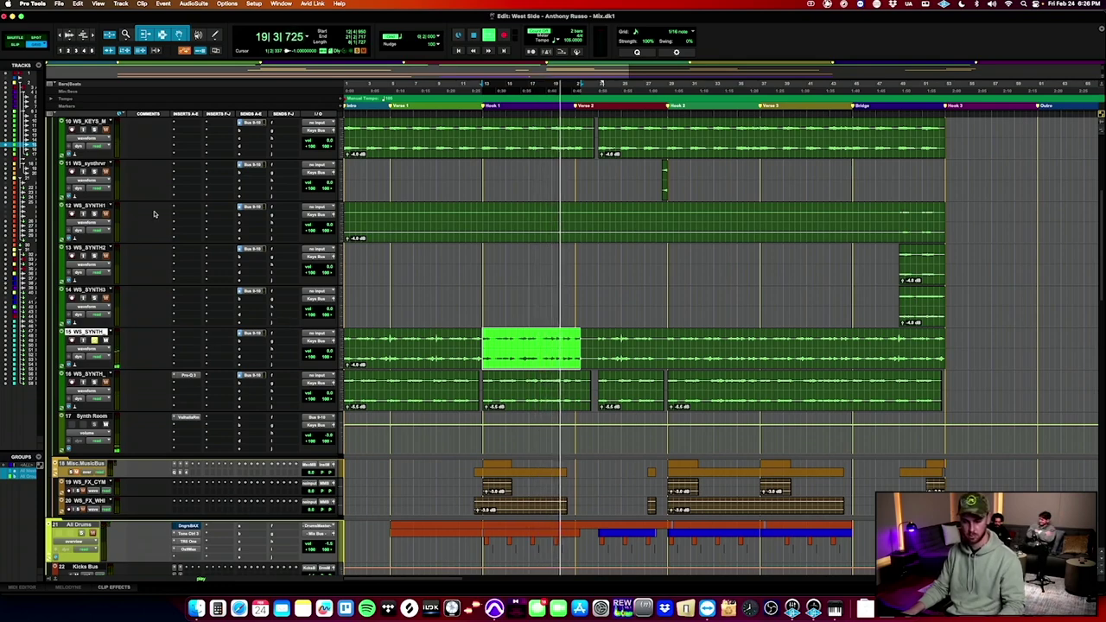
scroll(154, 214, up, 3)
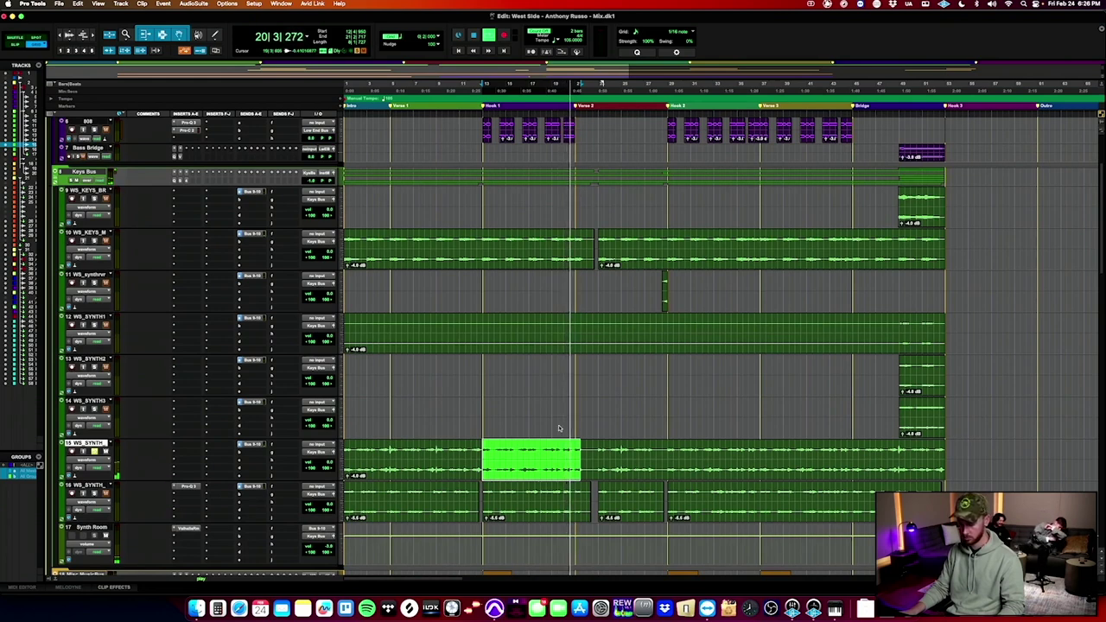
click(669, 450)
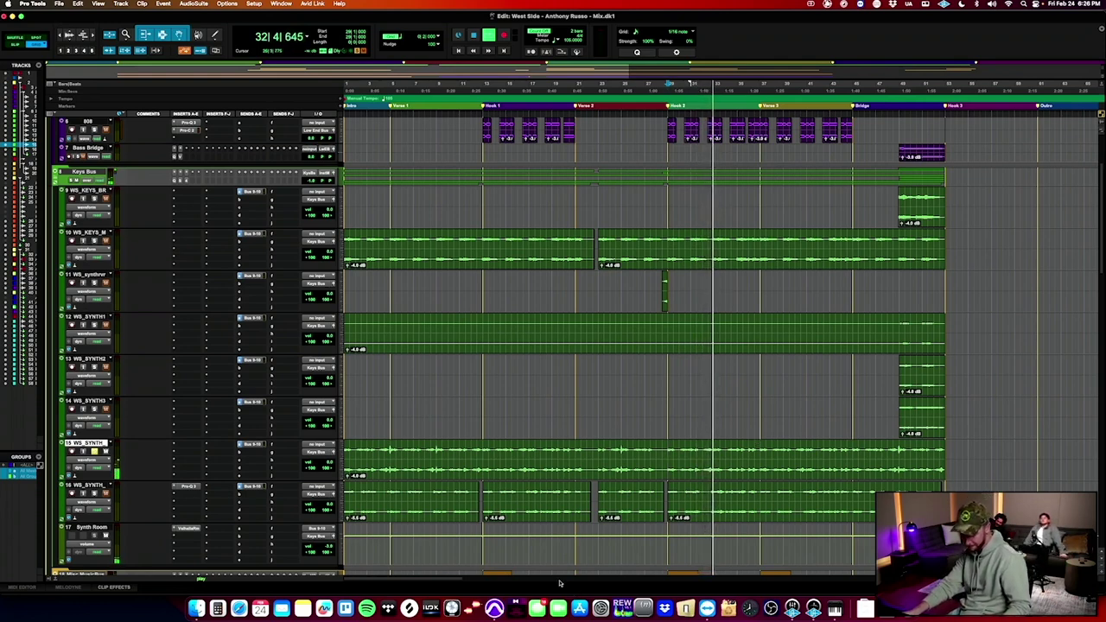
click(761, 447)
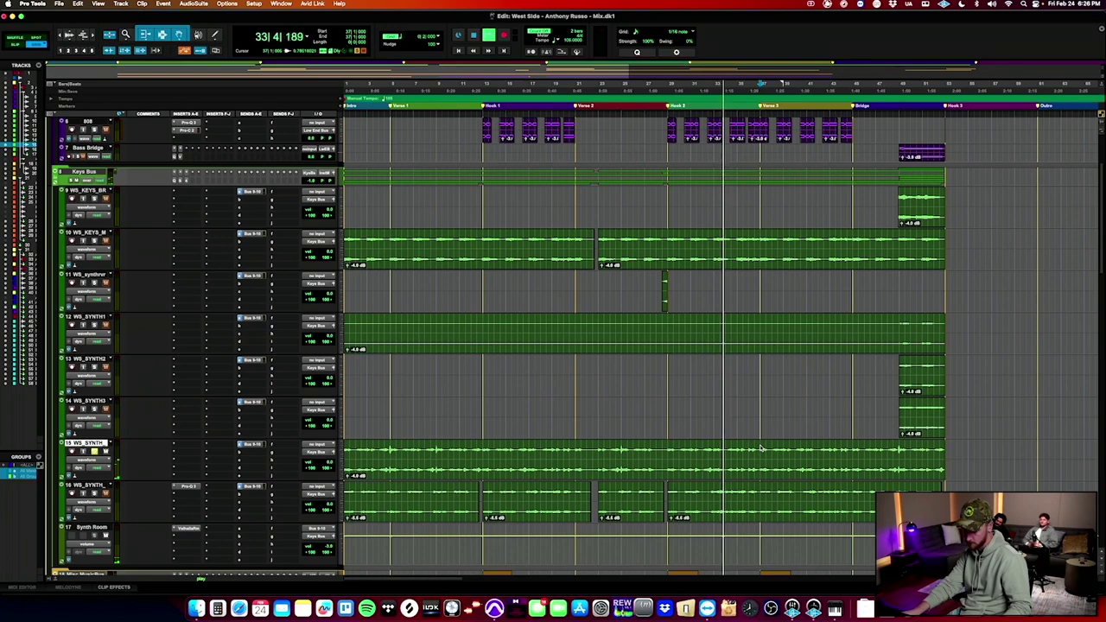
Select a range around the start of Hook 2 across tracks 9 to 16 of the Keys Bus and reduce their track heights.
scroll(762, 448, right, 2)
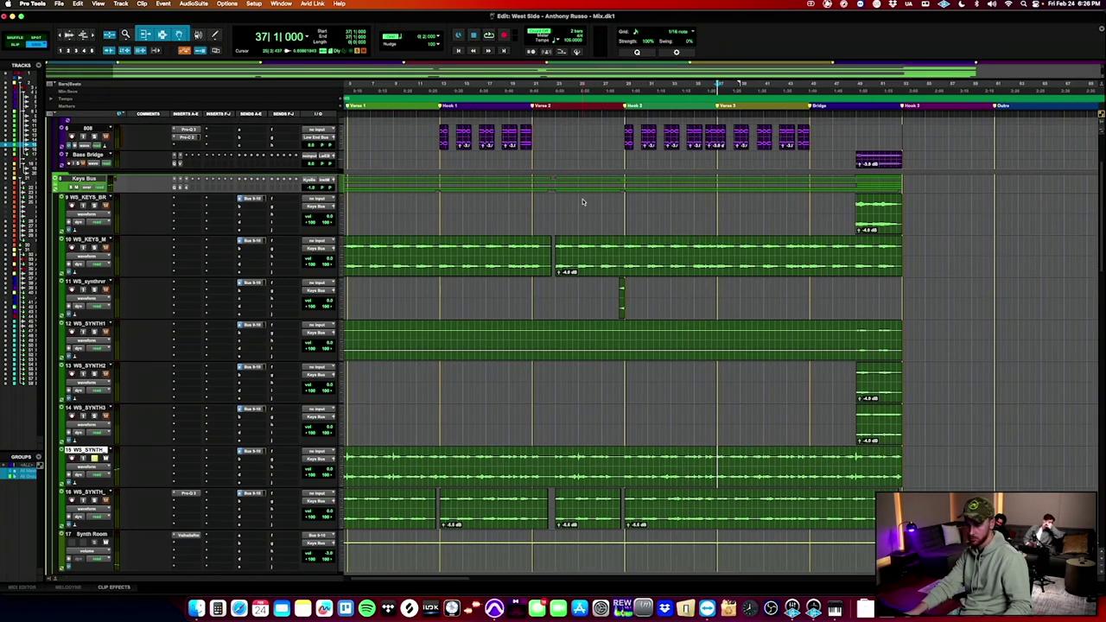
drag(583, 202, 656, 512)
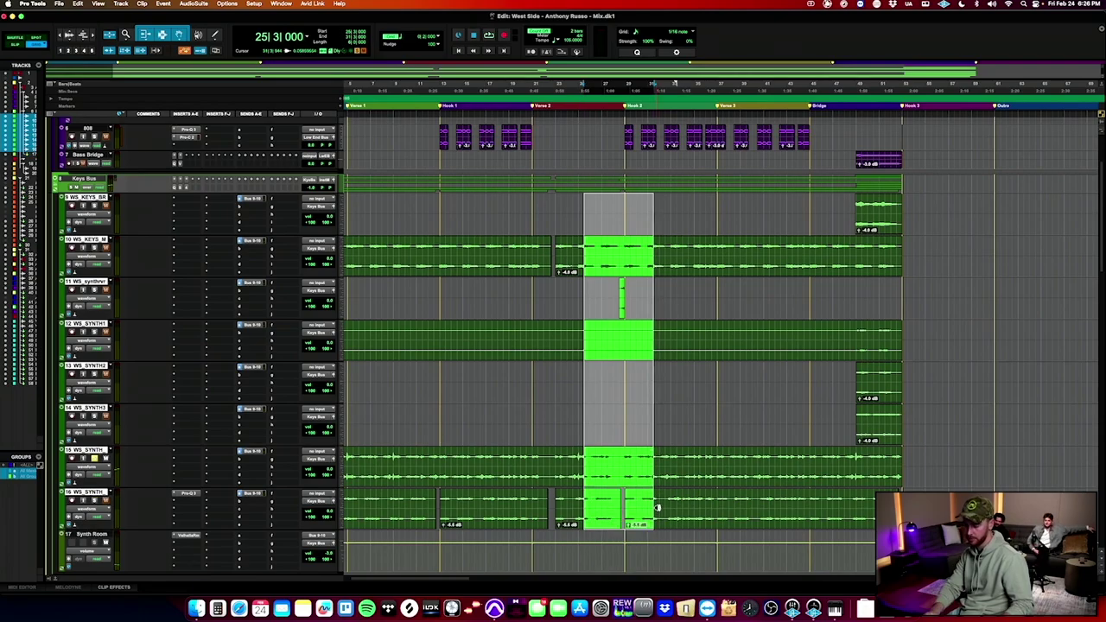
key(ctrl+alt+Down)
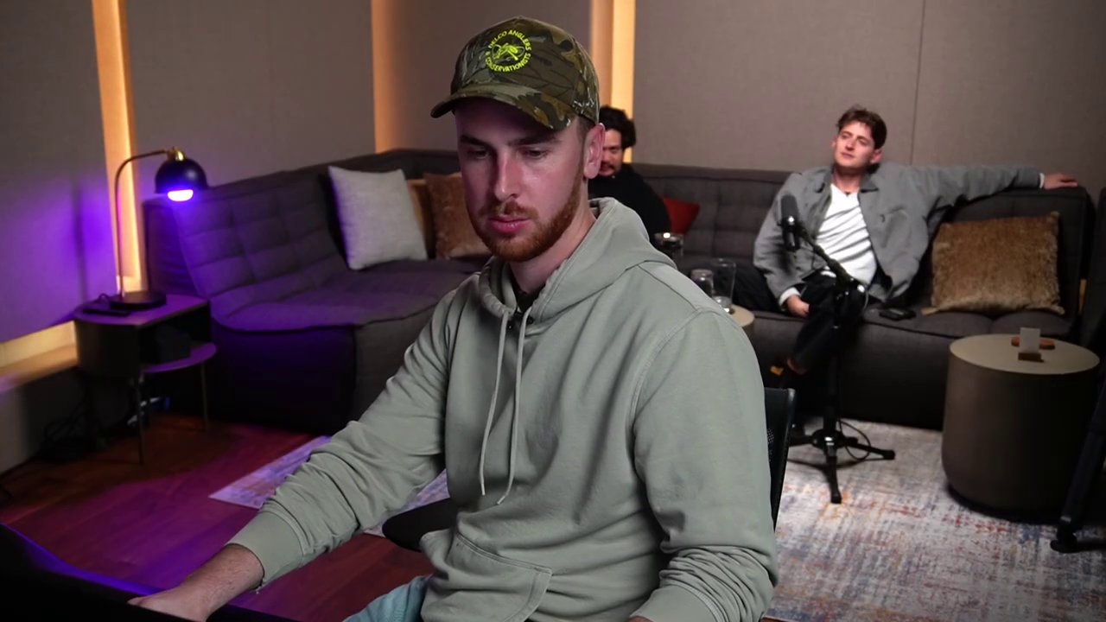
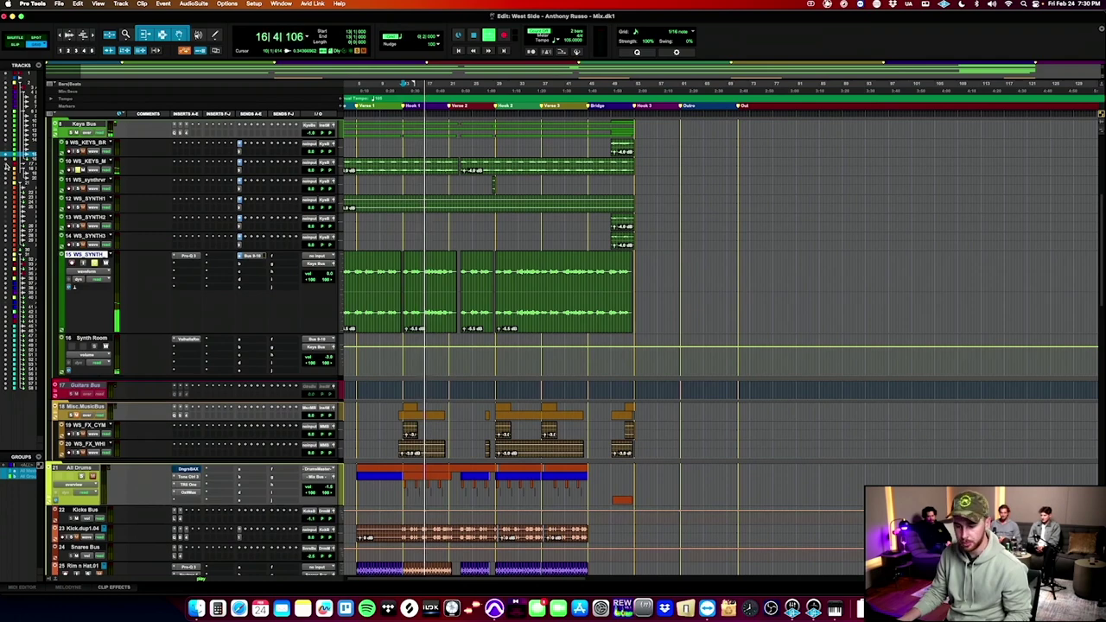
Show the hidden, inactive WS_SYNTH track at position 15 and make it active.
click(7, 154)
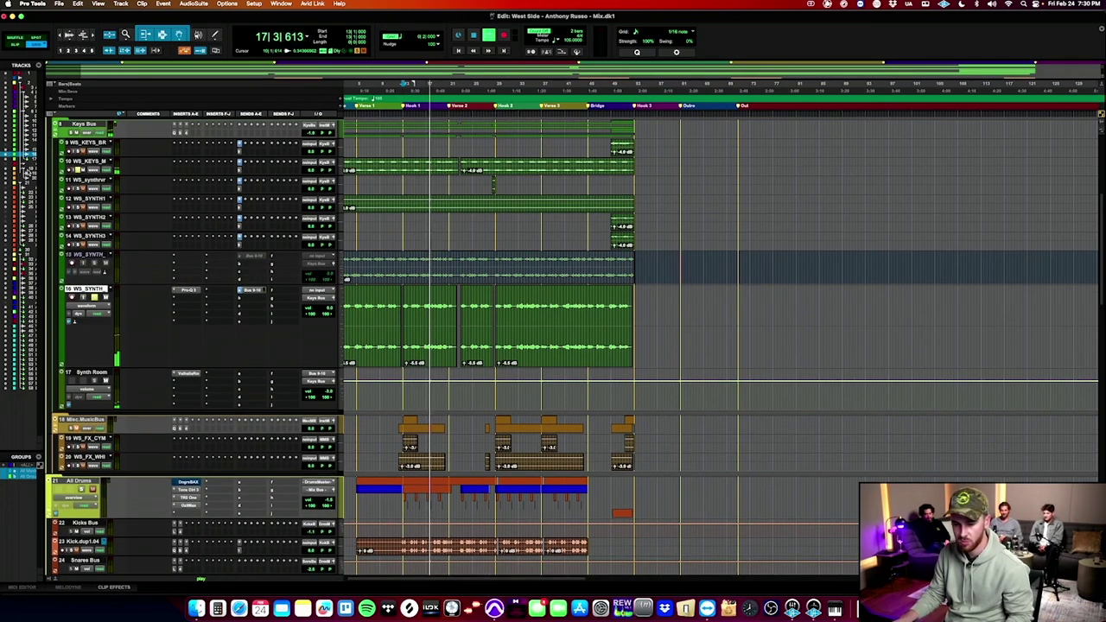
right_click(100, 256)
click(124, 265)
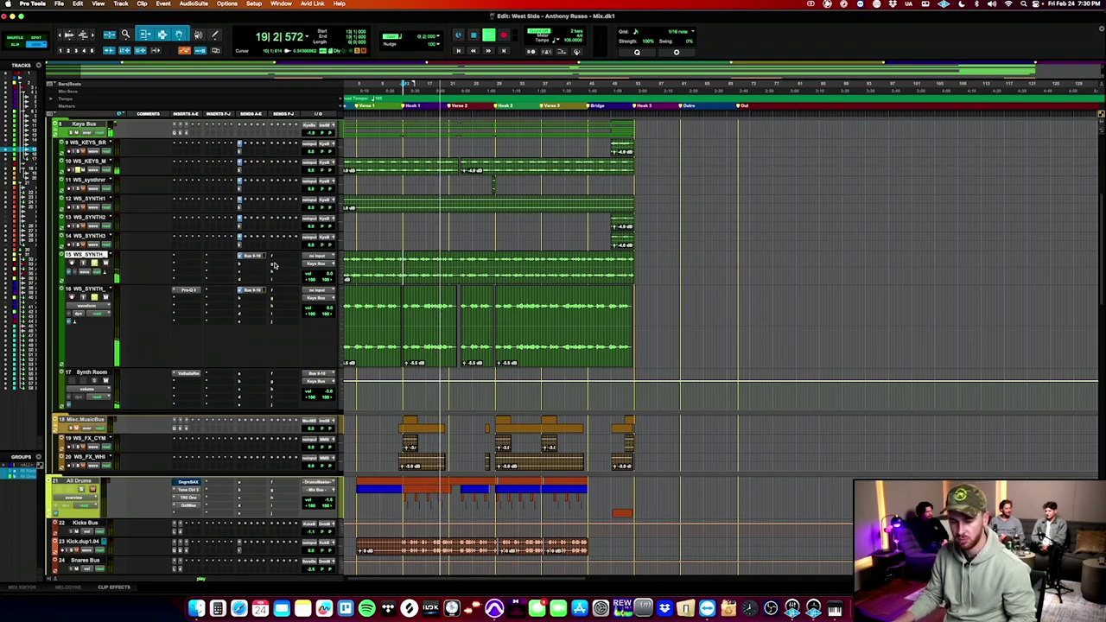
Increase the height of the reactivated WS_SYNTH track and zoom the timeline out to the whole song.
key(ctrl+Up)
key(ctrl+Up)
key(ctrl+Up)
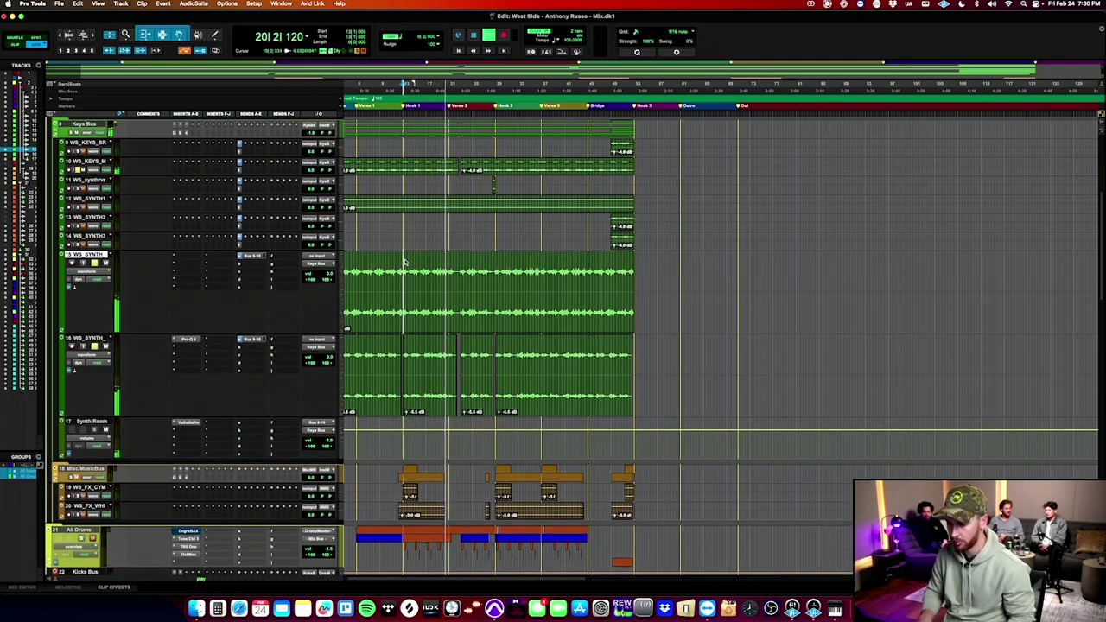
key(t)
key(super+bracketleft)
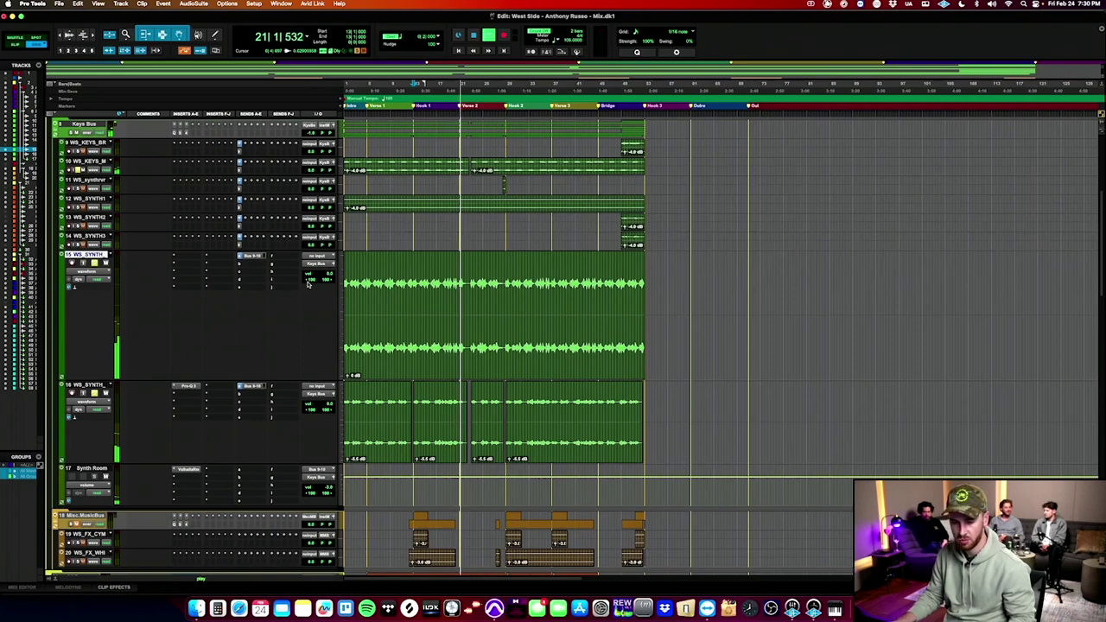
key(ctrl+Down)
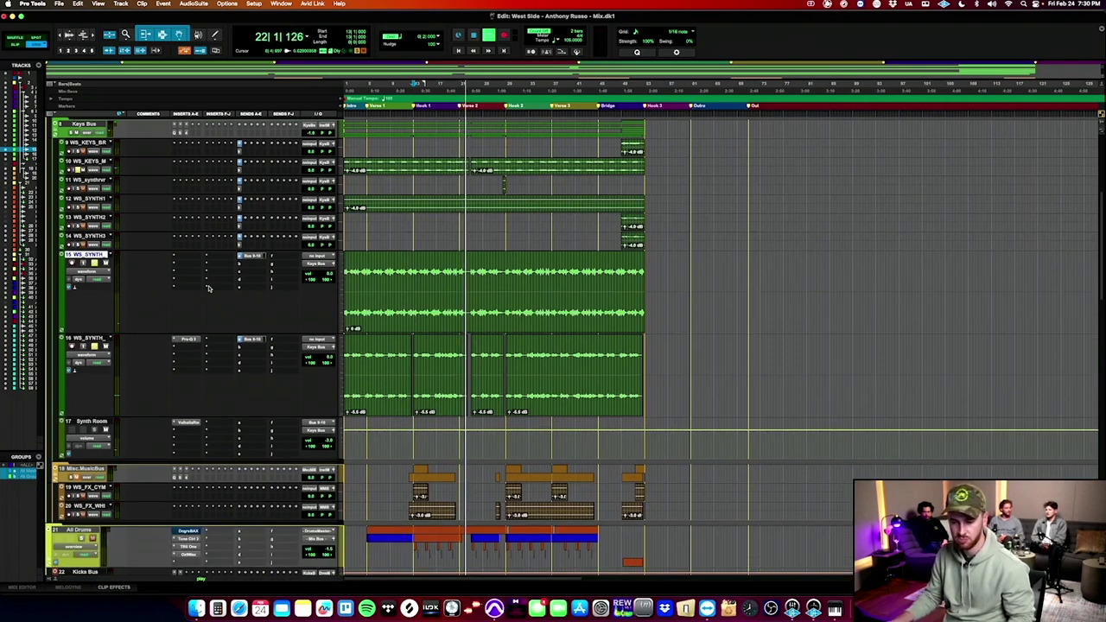
Enlarge the waveforms and compare the two WS_SYNTH tracks through Hook 1 and around the gap at Verse 2.
key(super+bracketright)
key(super+bracketright)
key(super+bracketright)
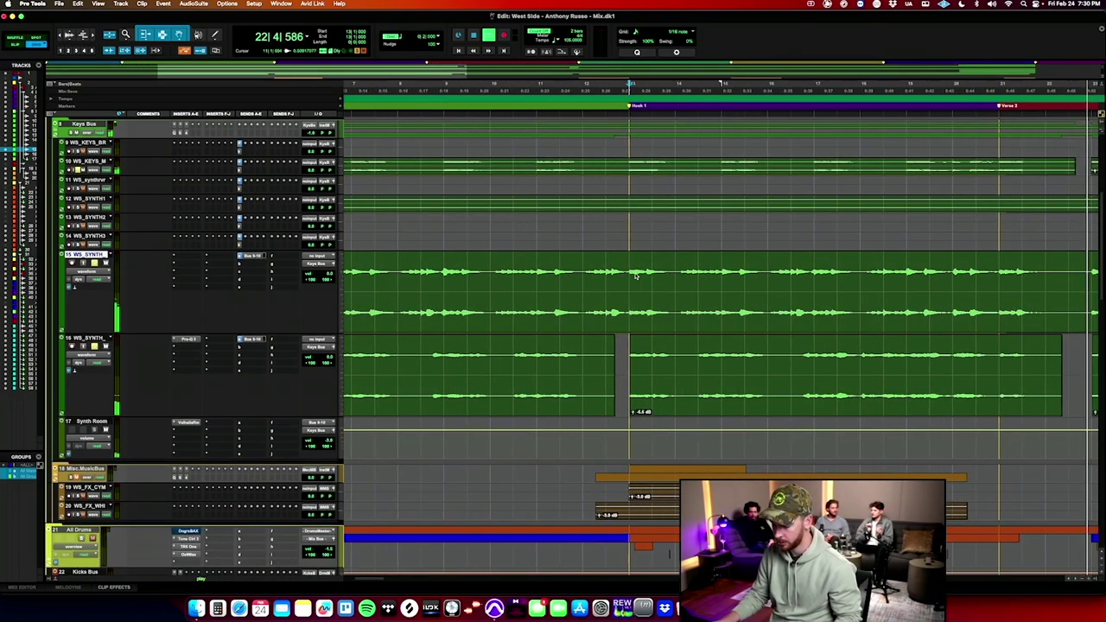
key(super+alt+bracketright)
key(super+alt+bracketright)
key(super+alt+bracketright)
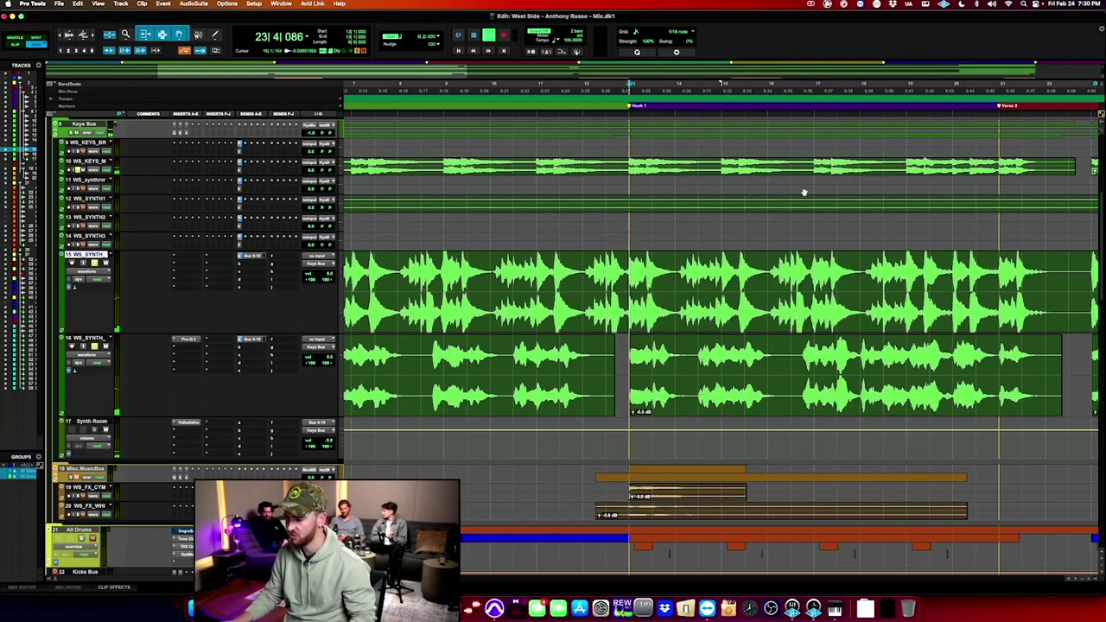
key(super+bracketright)
key(super+bracketright)
key(super+bracketright)
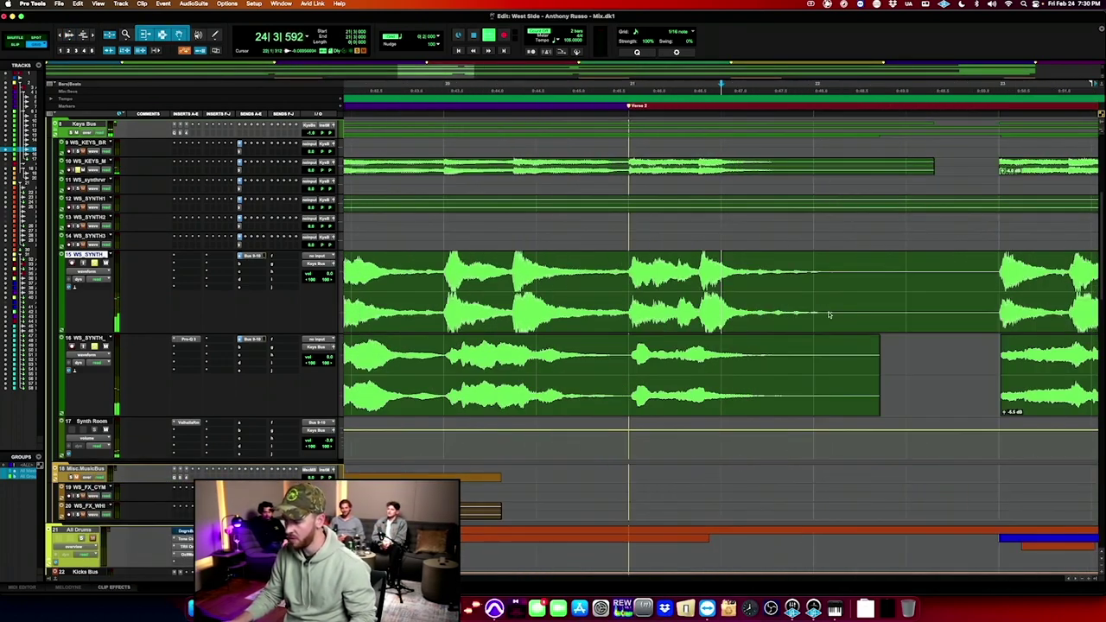
scroll(830, 314, right, 5)
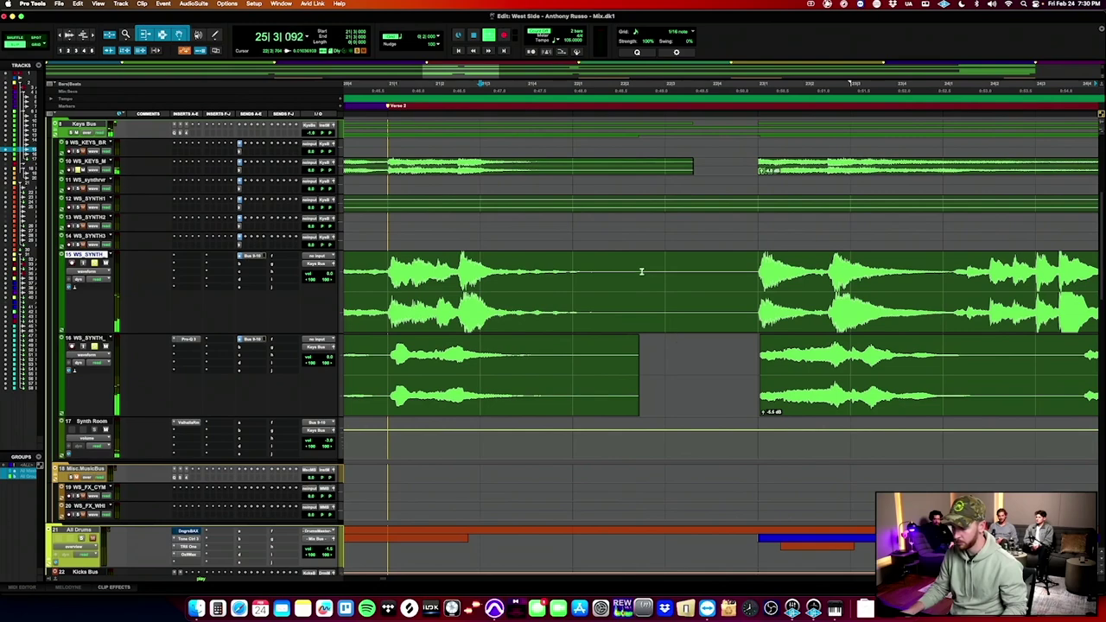
key(super+bracketleft)
key(super+bracketleft)
key(super+bracketleft)
key(super+bracketleft)
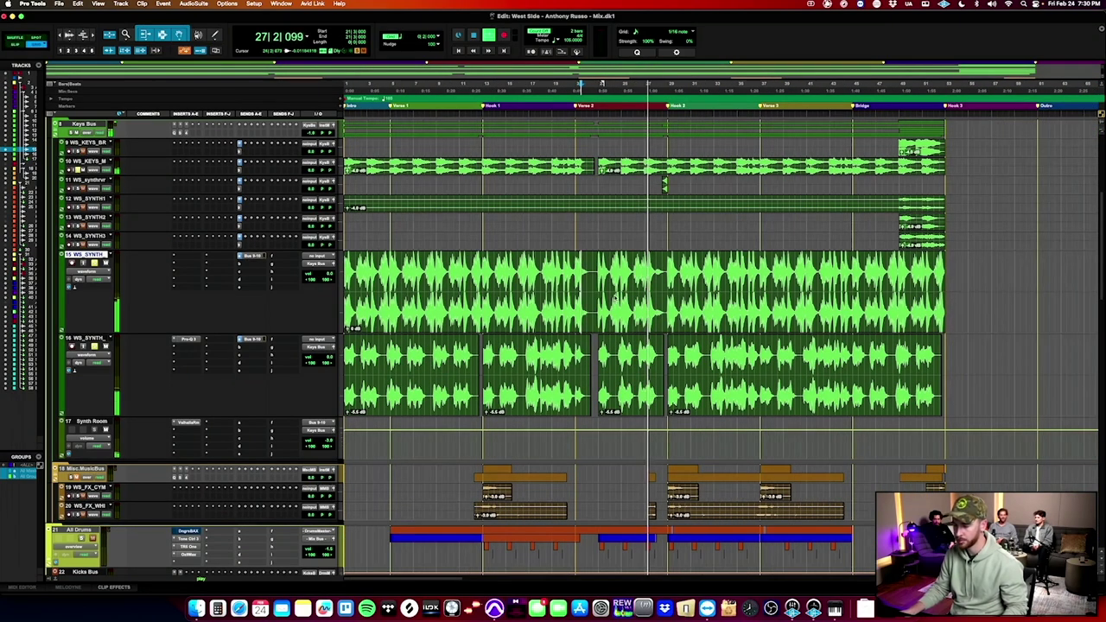
Select all clips on both WS_SYNTH tracks and reduce the height of the two tracks together.
click(514, 282)
shift+click(516, 357)
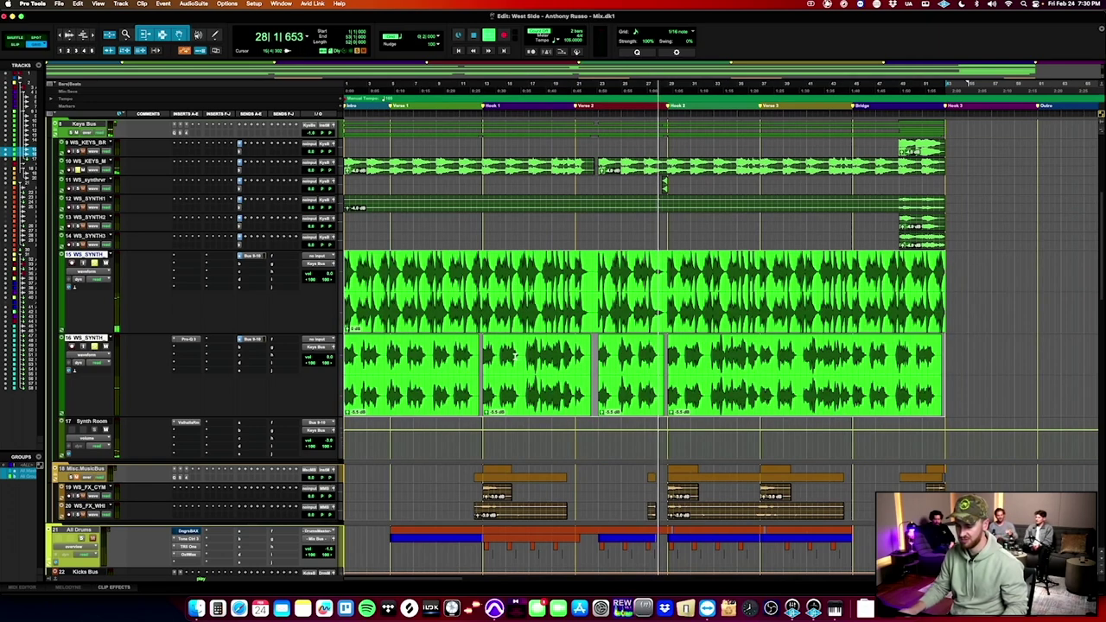
key(ctrl+Up)
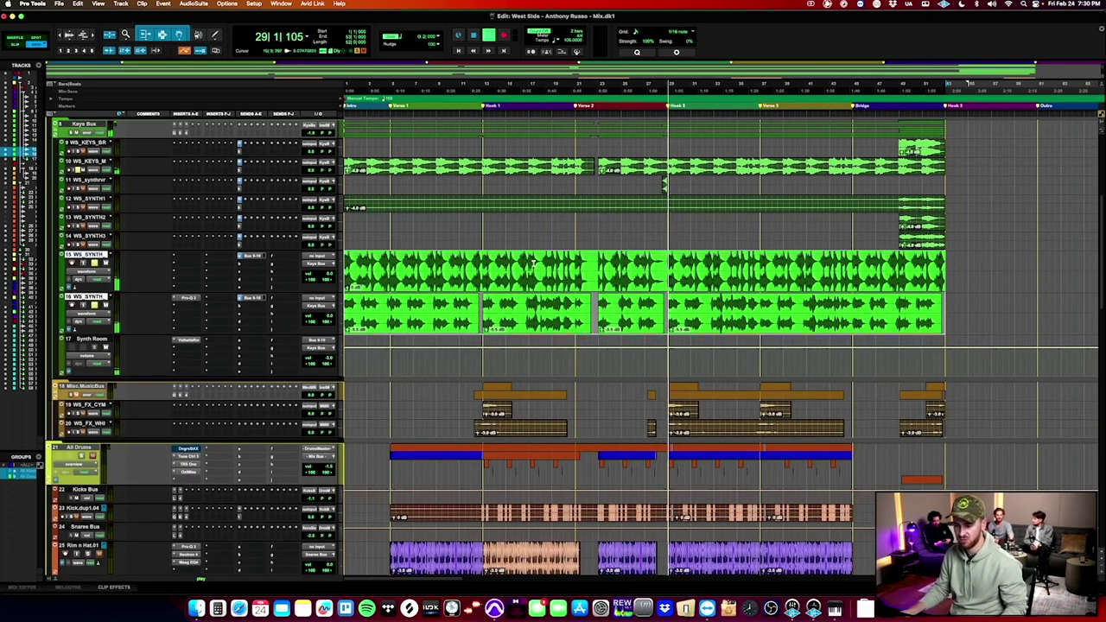
Insert the stereo Neutron 4 plug-in in the first insert slot of the track 15 WS_SYNTH.
click(182, 259)
mouse_move(290, 354)
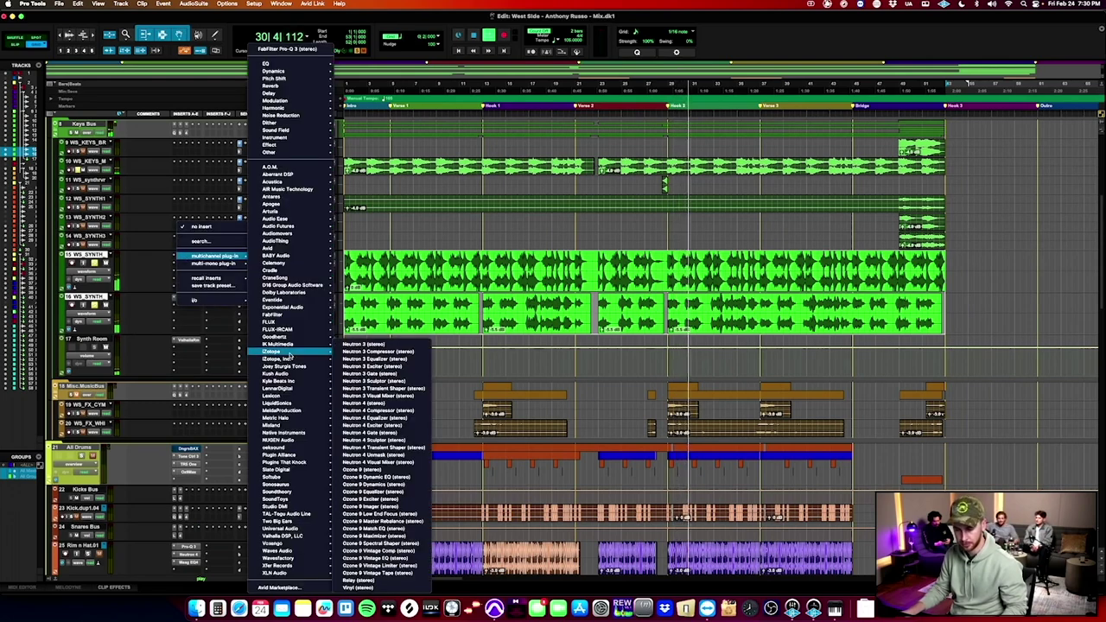
click(367, 404)
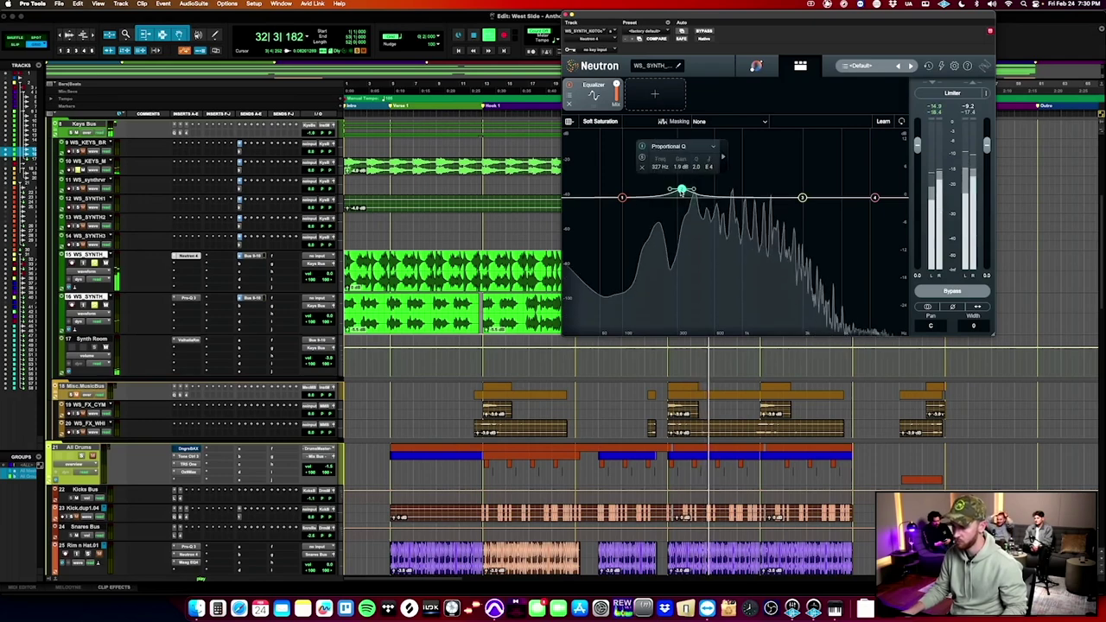
Boost equalizer band 2 by about 3.1 dB at 216 Hz with a Q of 0.6.
drag(686, 192, 683, 158)
scroll(683, 165, down, 5)
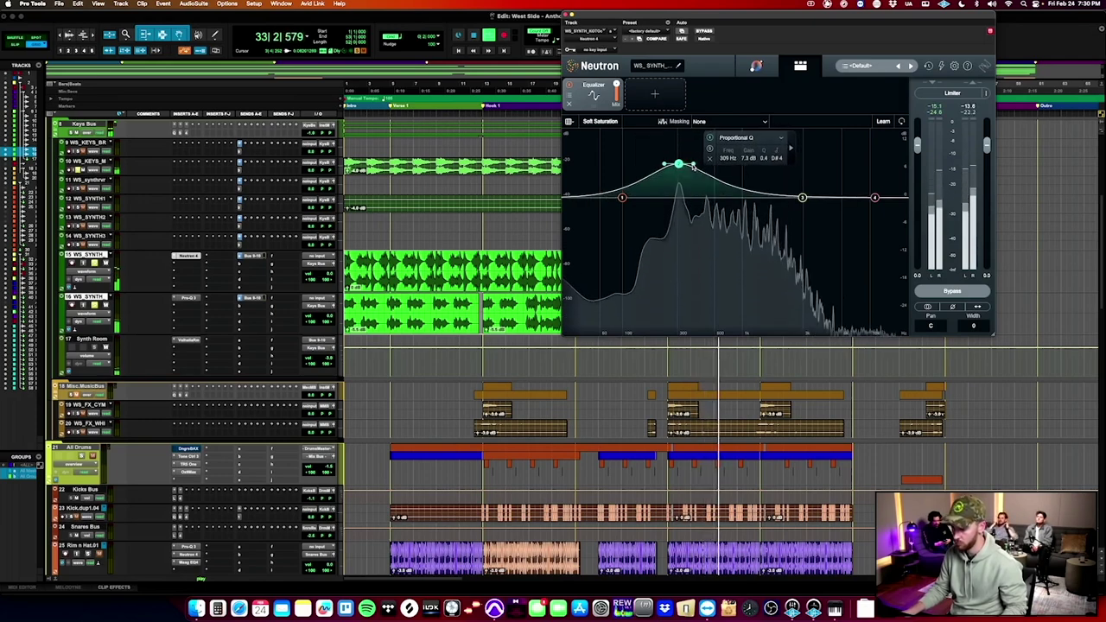
drag(679, 164, 660, 184)
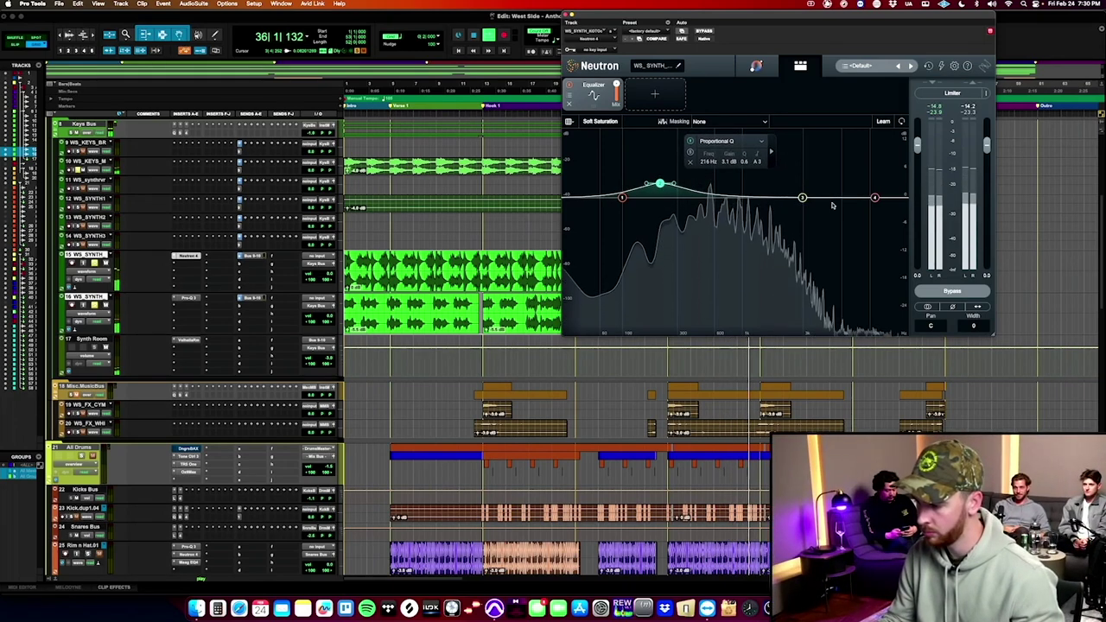
Add an equalizer band at 616 Hz with a Q of 2.0, make it dynamic, and cut it by about 2.8 dB.
drag(710, 197, 716, 139)
click(826, 149)
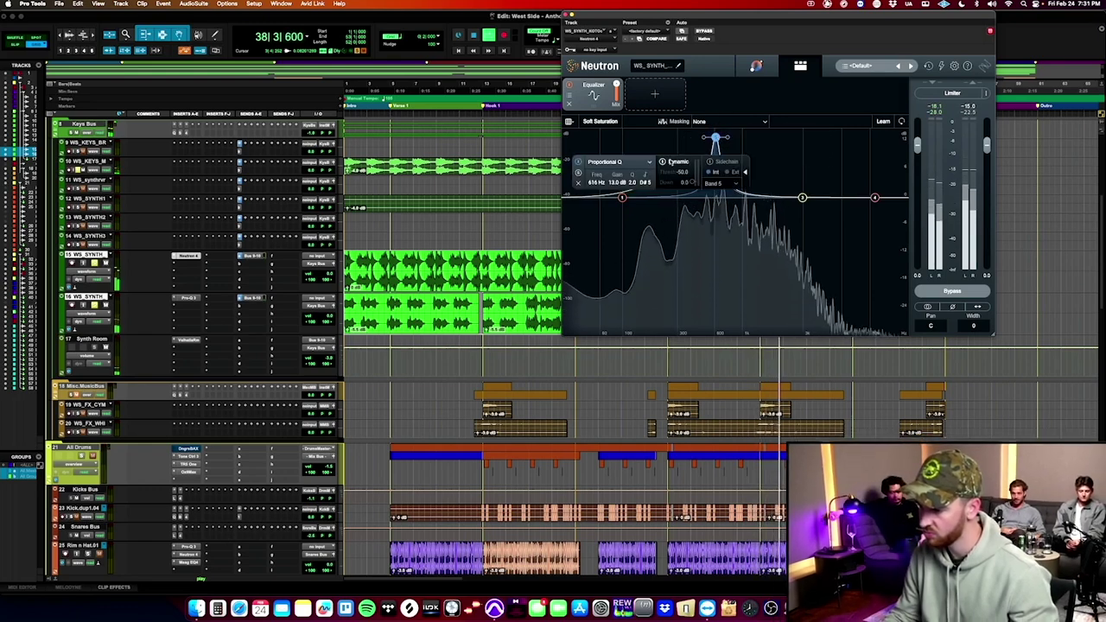
drag(716, 143, 716, 216)
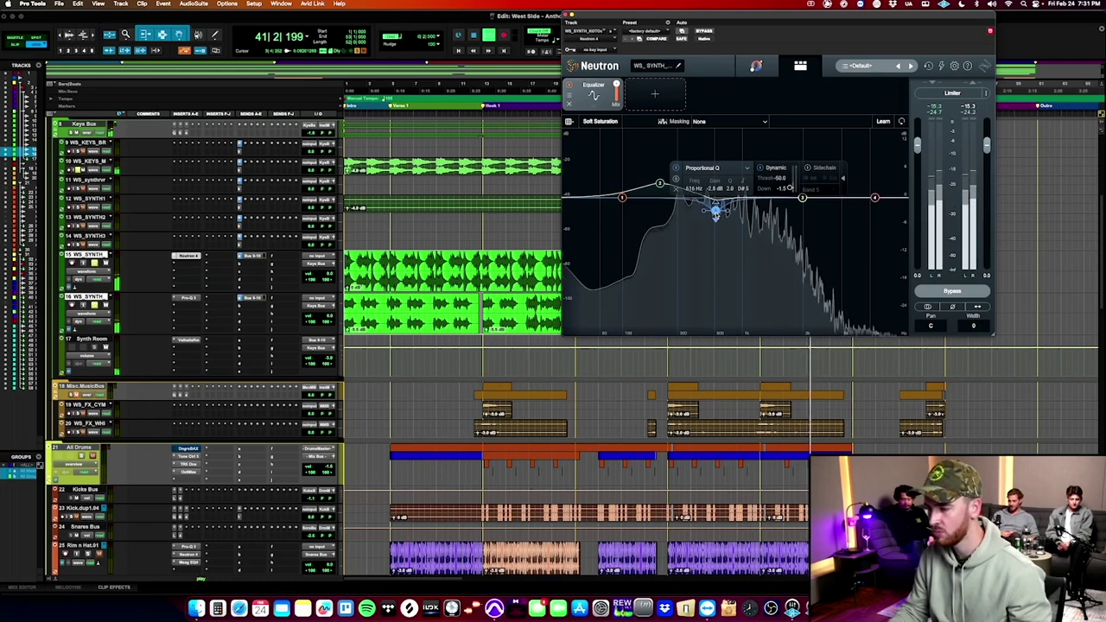
Add the stereo VLC hardware insert in the second insert slot of track 16 WS_SYNTH.
click(568, 16)
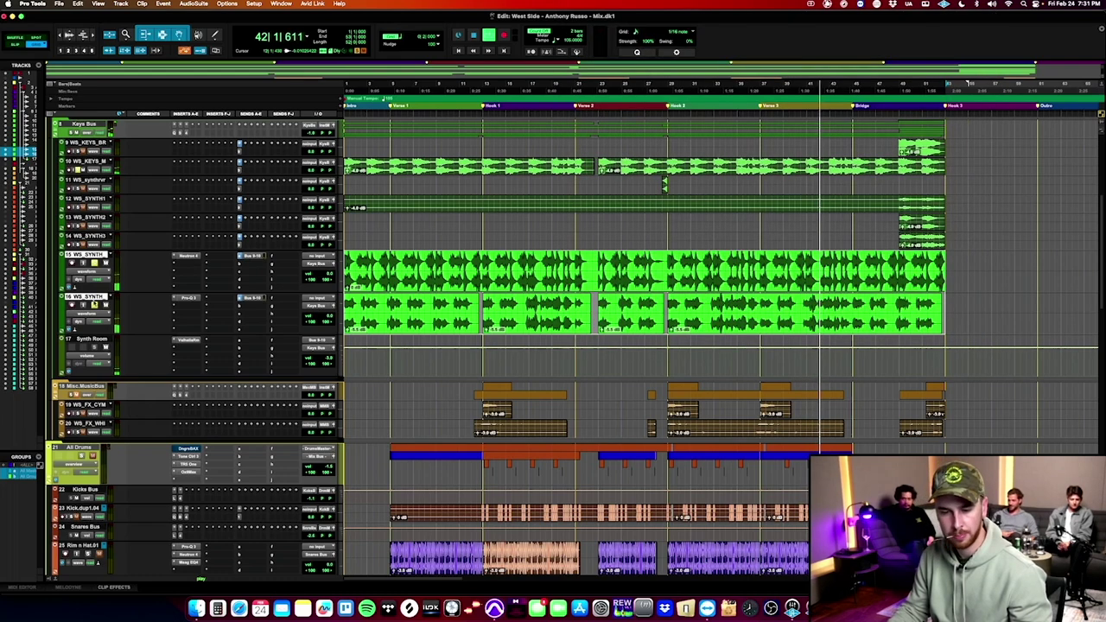
click(499, 261)
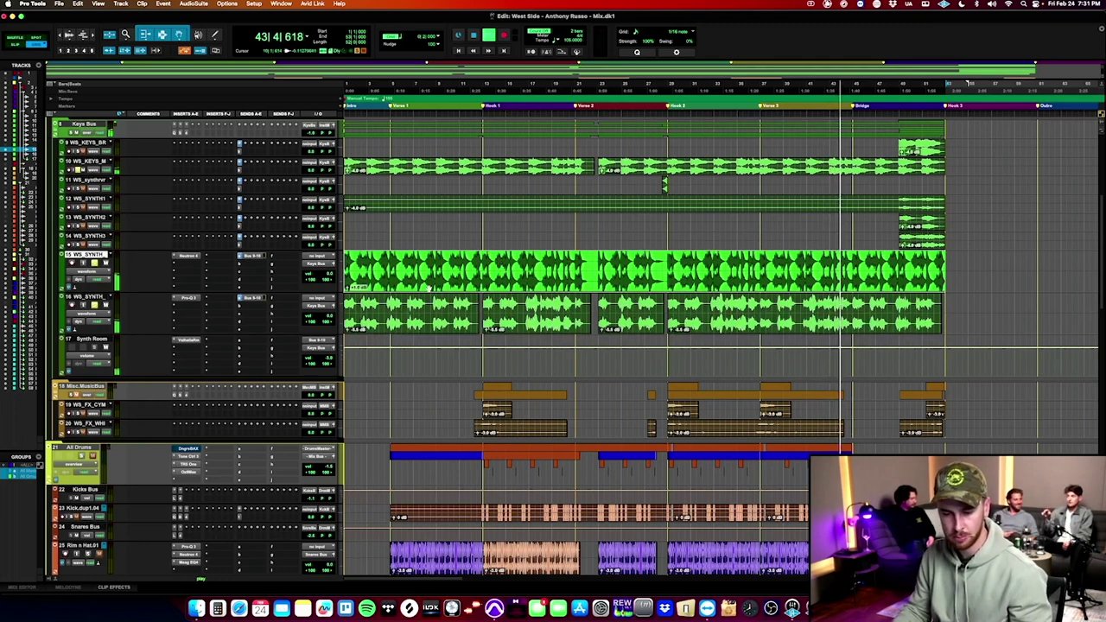
click(103, 297)
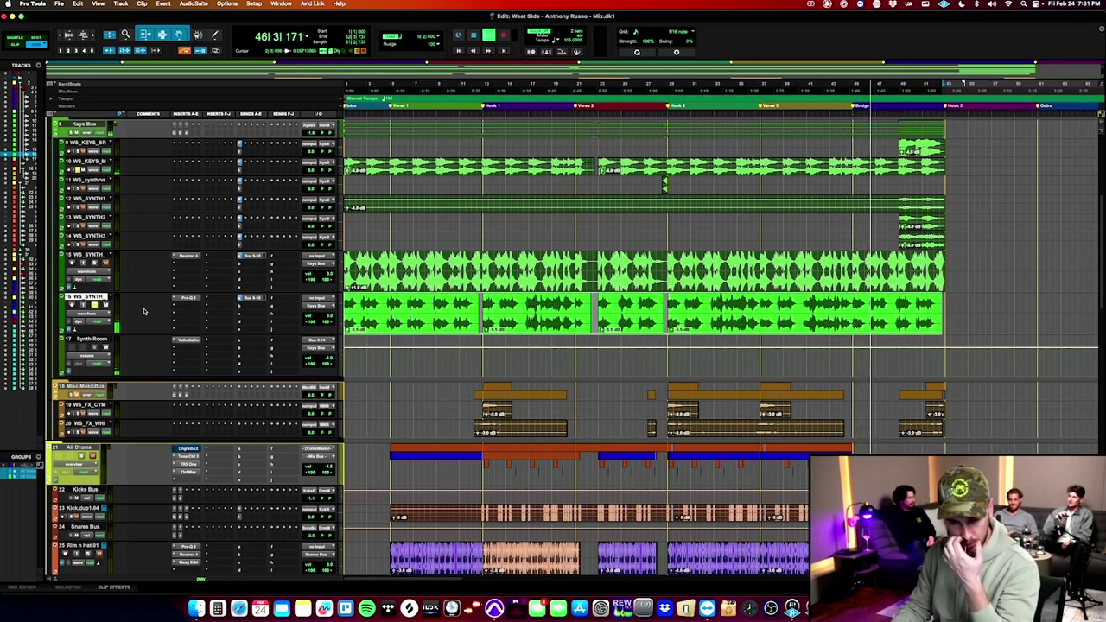
click(183, 308)
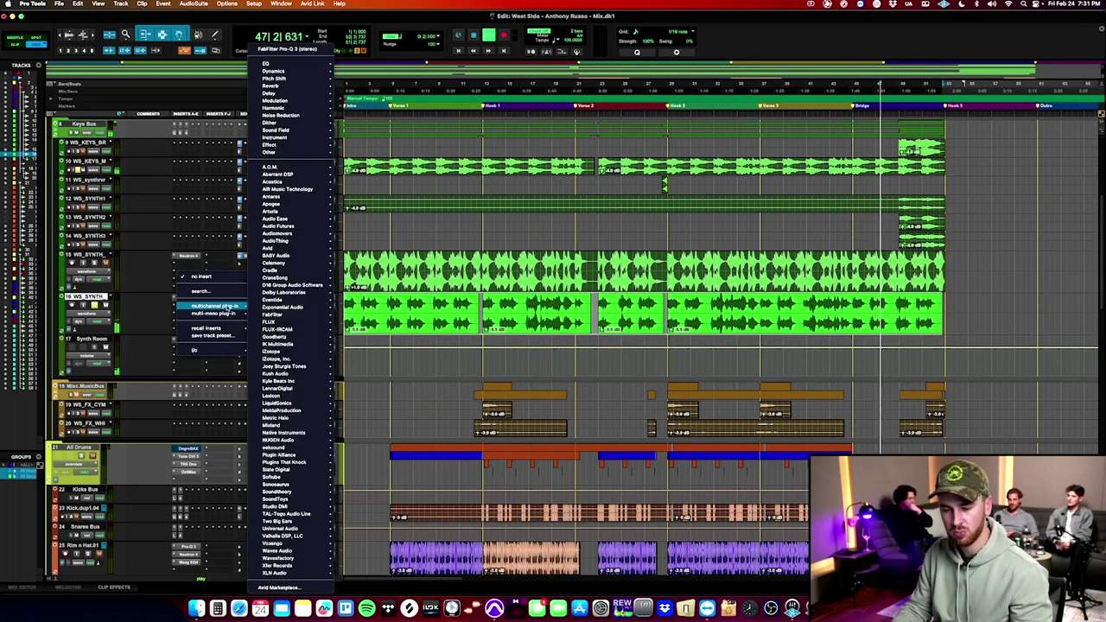
mouse_move(196, 349)
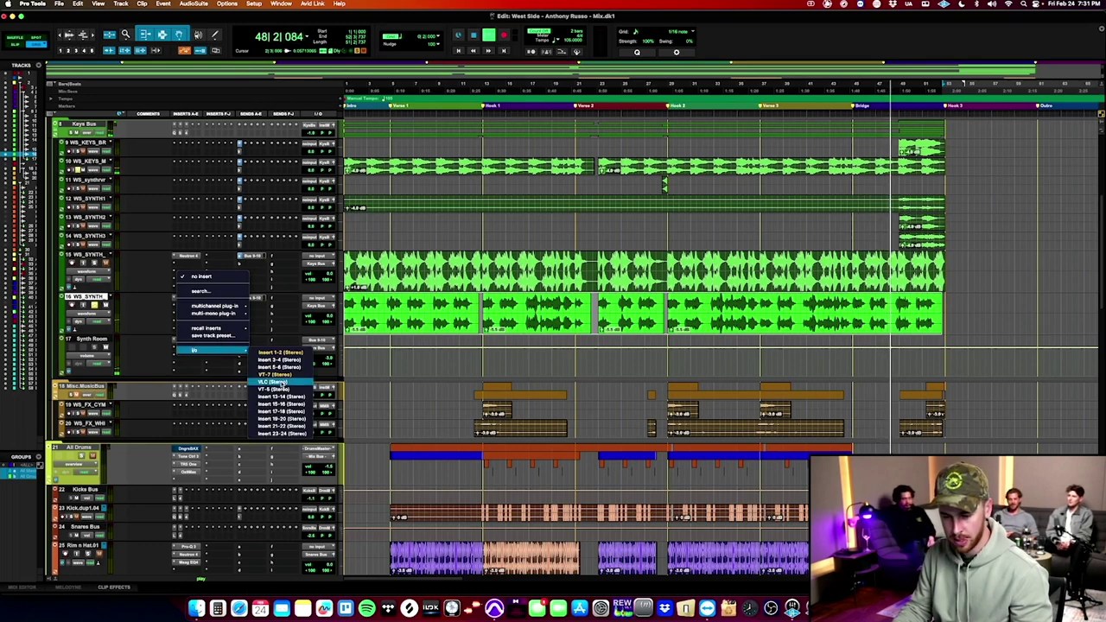
click(274, 382)
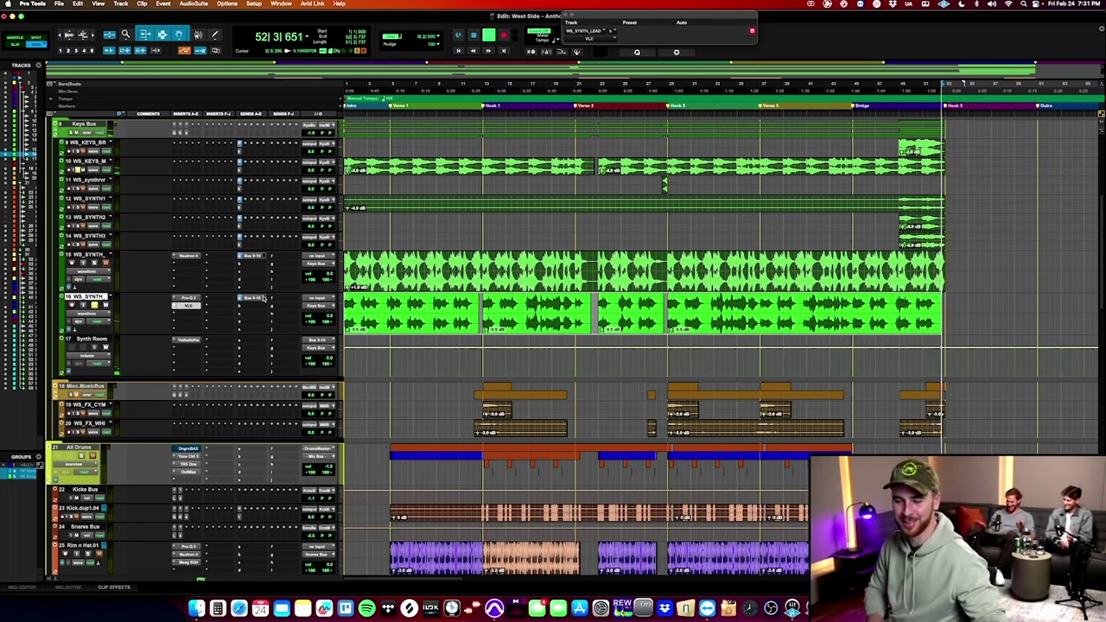
Play the song from the start and set track 16's Pro-Q 3 high cut to about 3070 Hz.
key(space)
key(space)
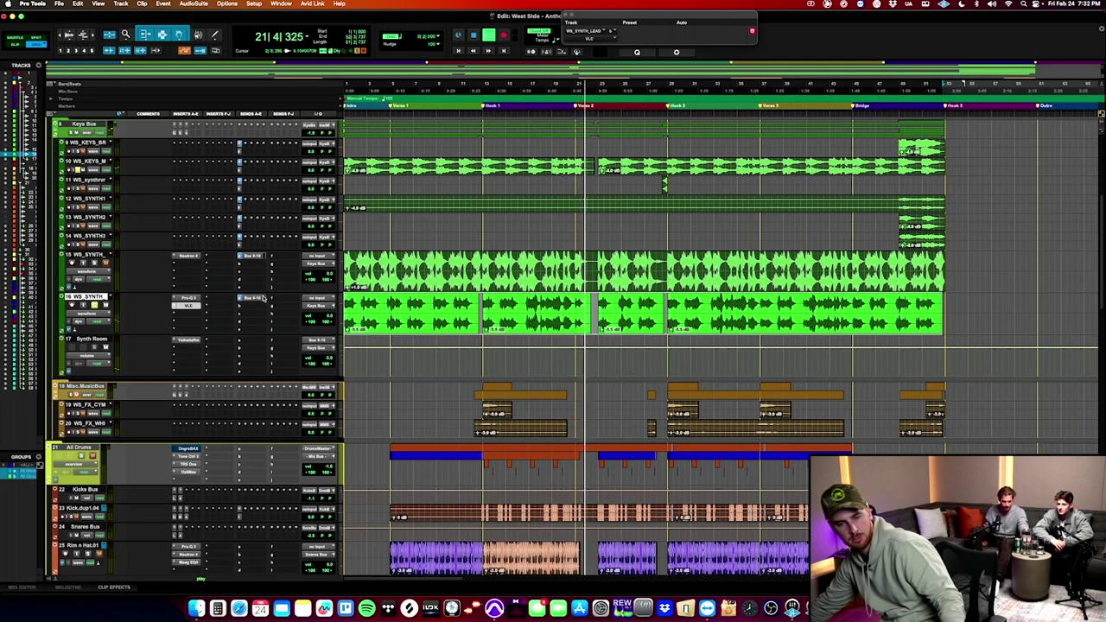
key(Return)
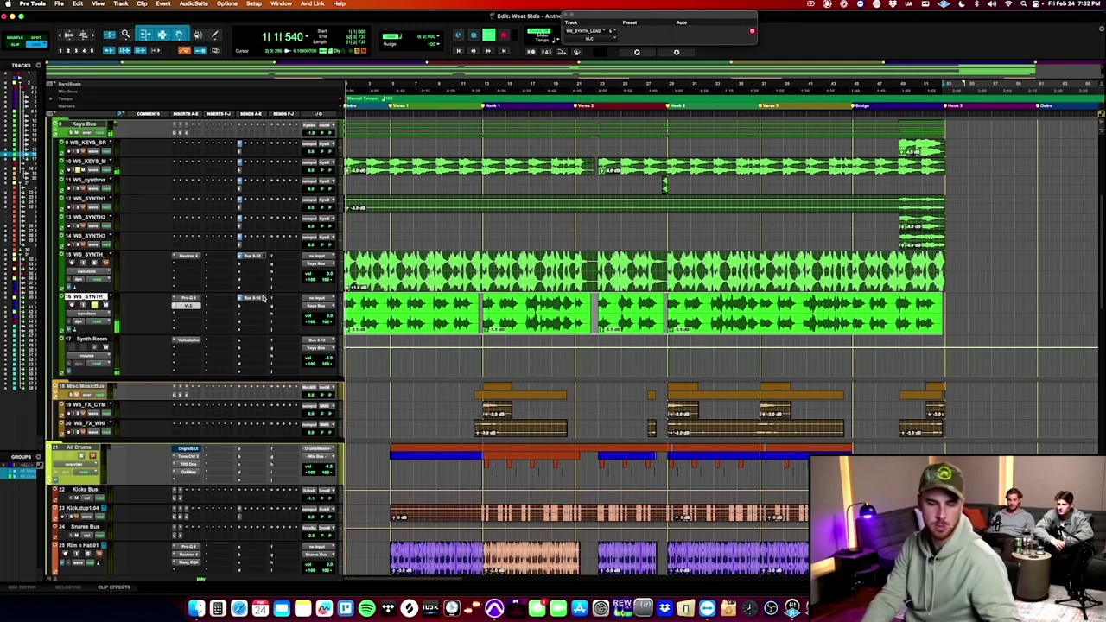
click(187, 306)
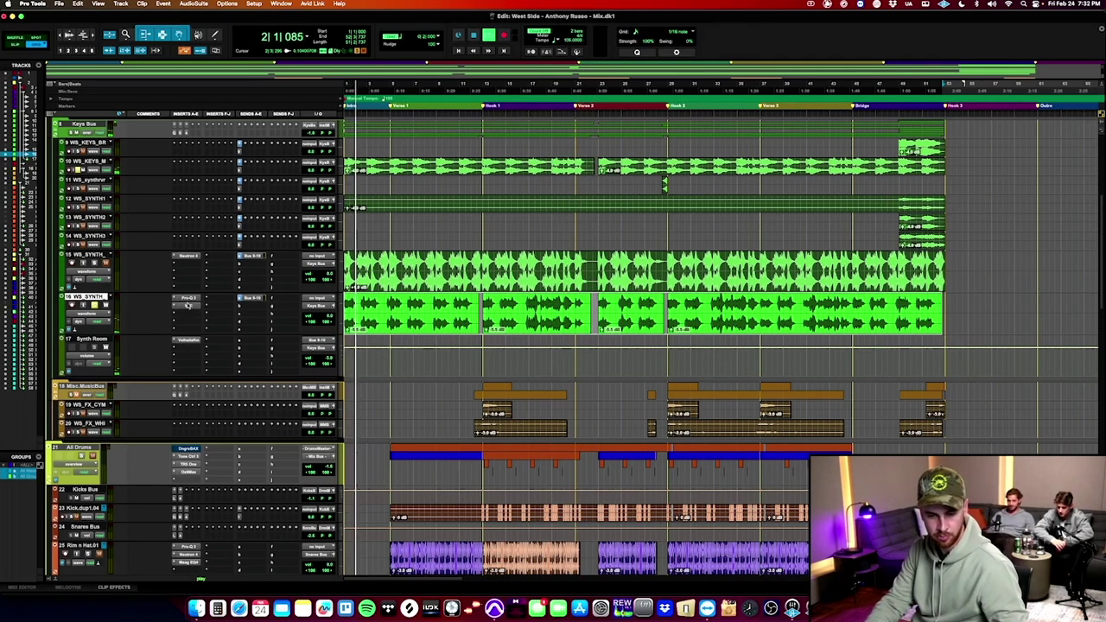
click(187, 299)
drag(782, 142, 829, 144)
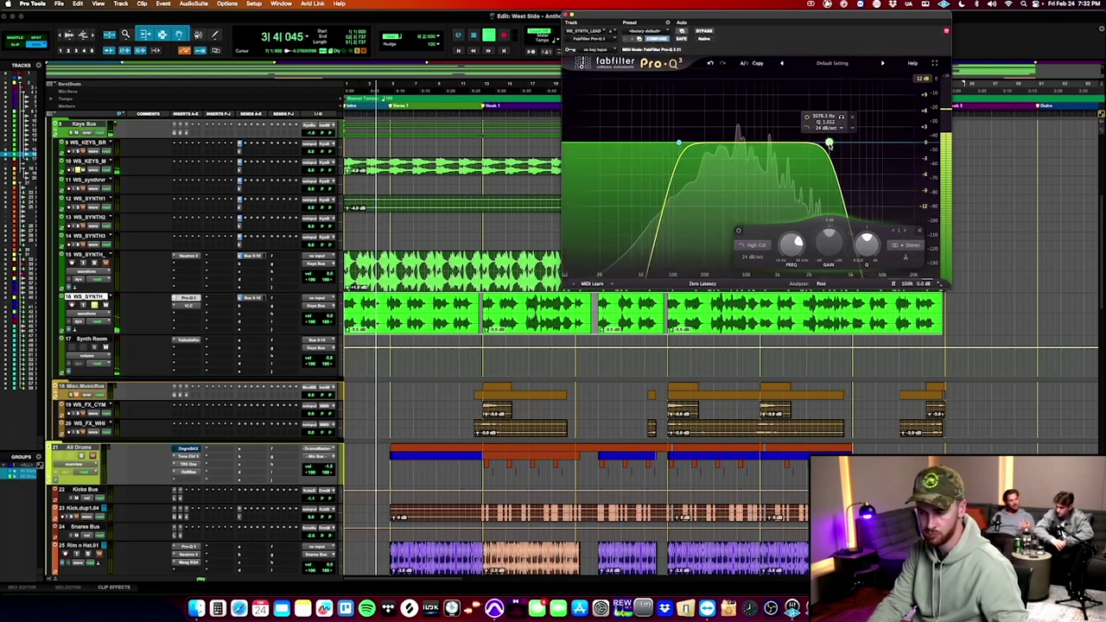
click(188, 300)
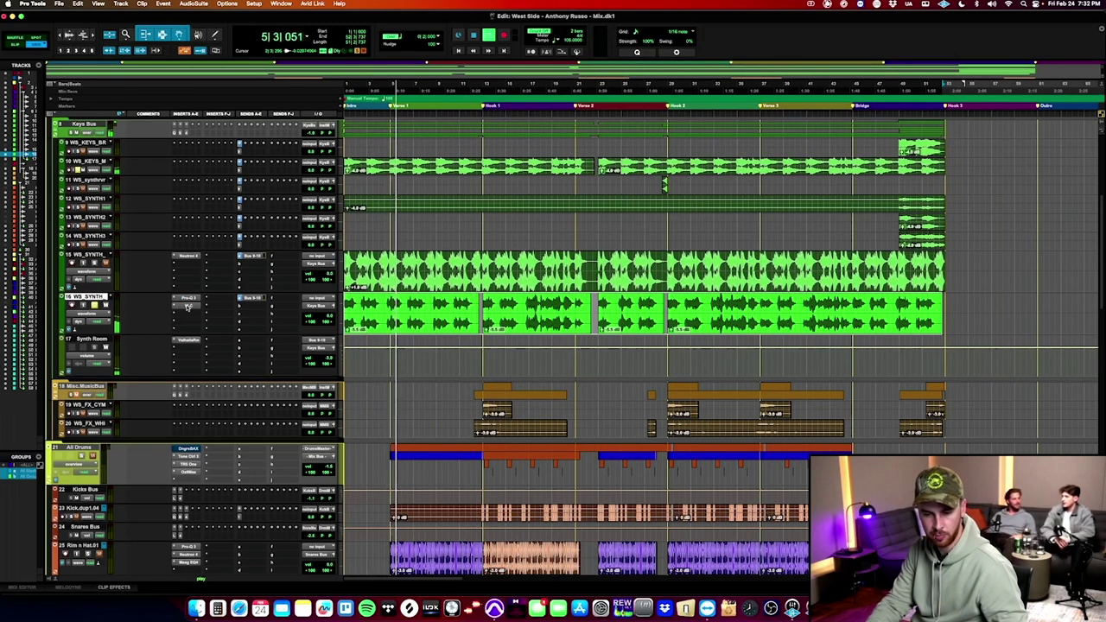
Insert the stereo UAD Fairchild 670 Legacy on track 16 between Pro-Q 3 and the VLC insert.
click(188, 306)
click(228, 293)
text(neve)
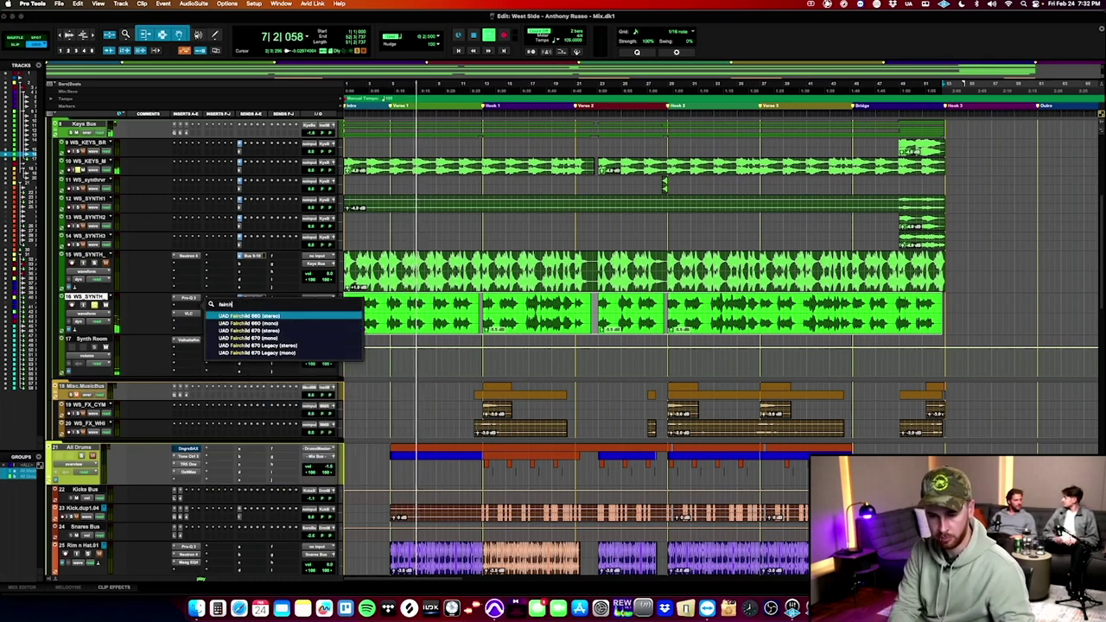
click(294, 347)
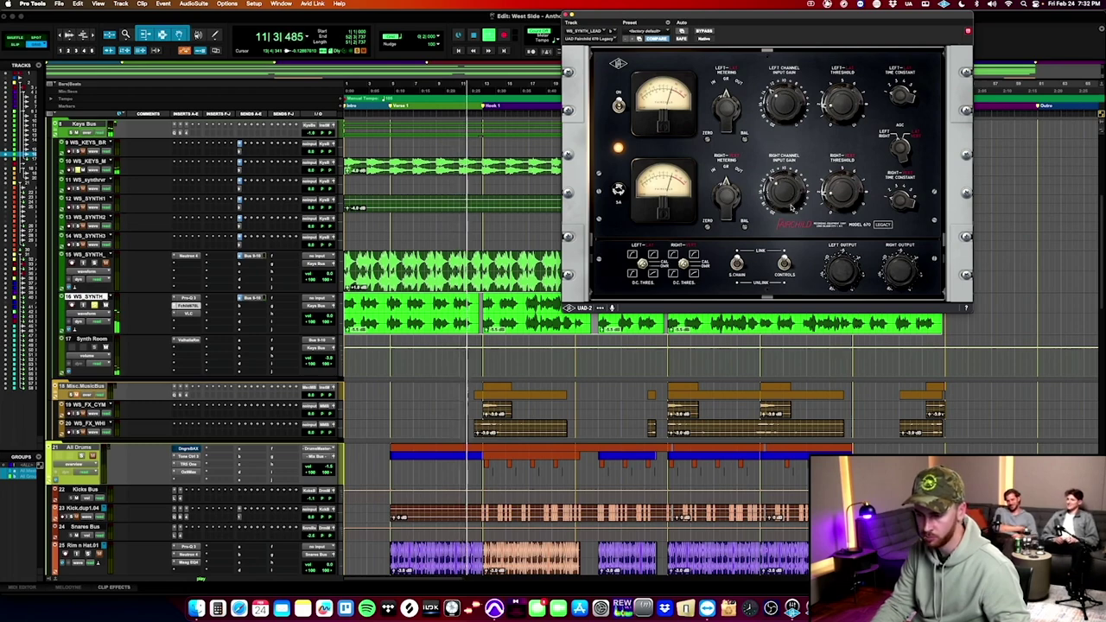
click(189, 306)
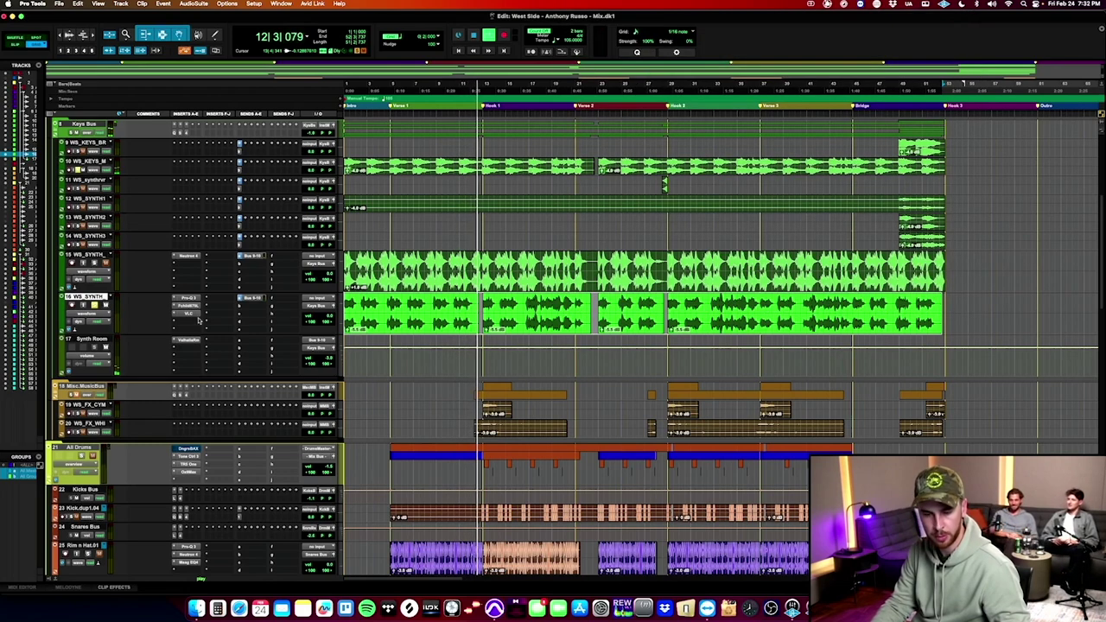
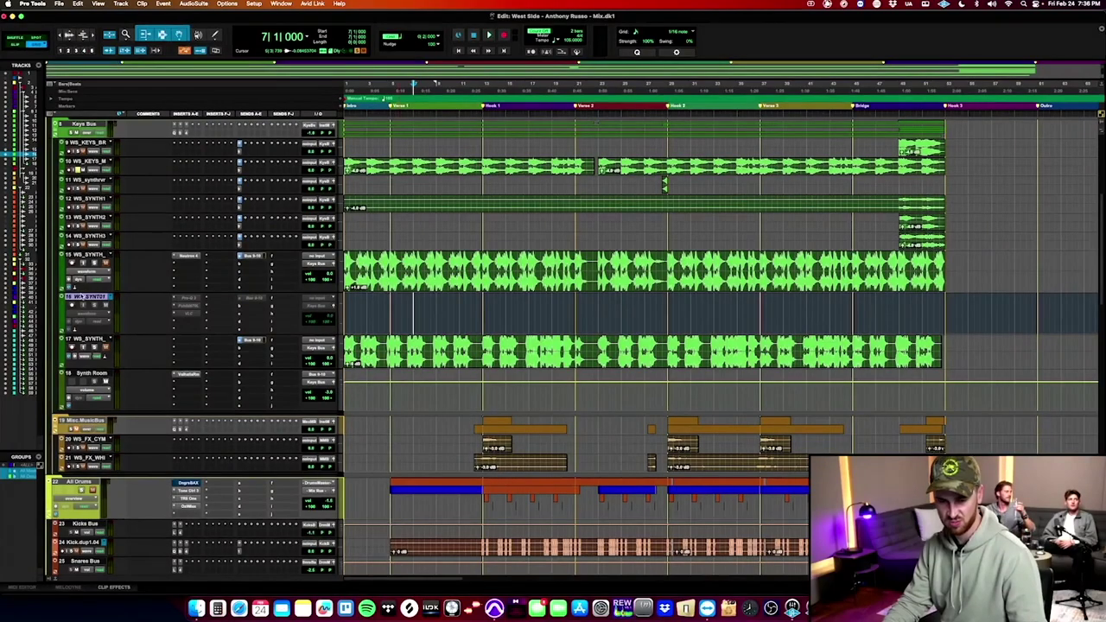
Make the inactive track 16 active and move the full-length synth clip from track 17 onto it.
right_click(95, 299)
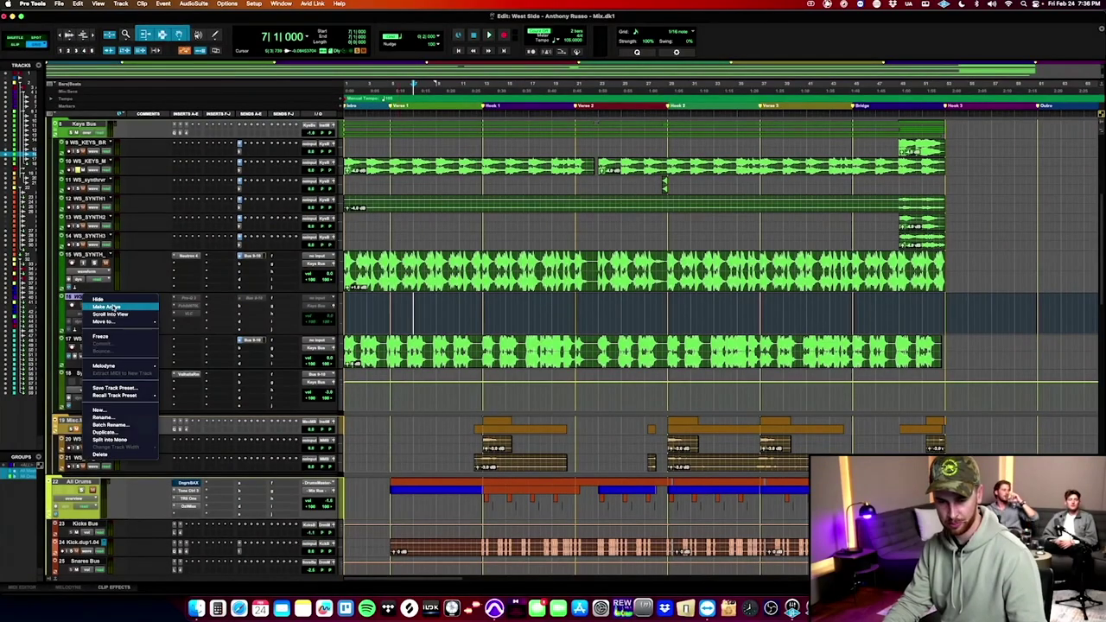
click(106, 307)
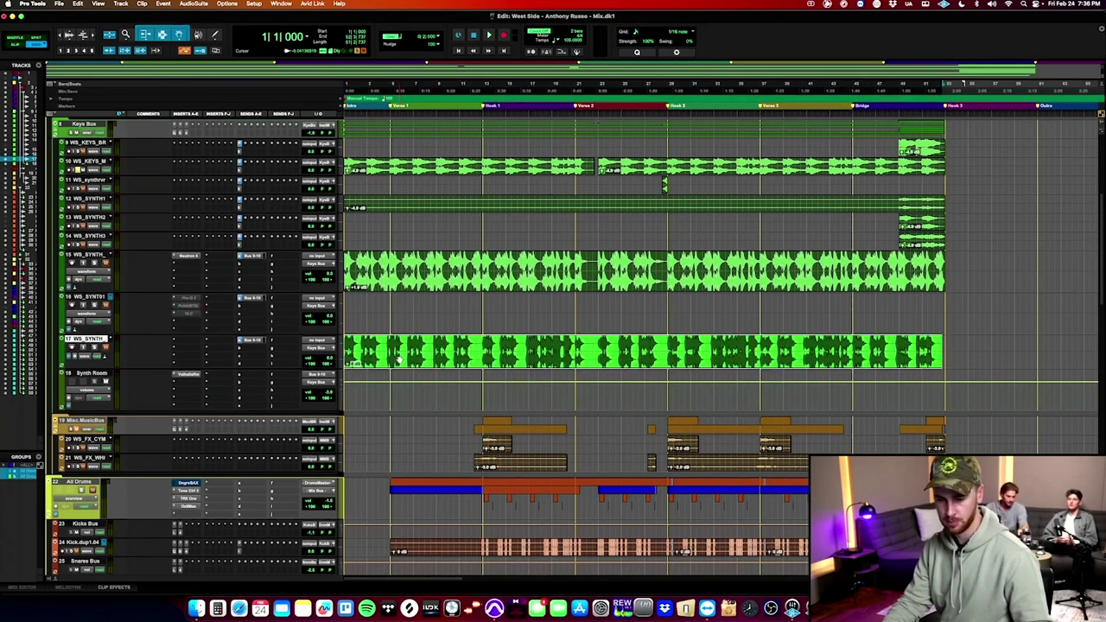
drag(400, 359, 400, 317)
Compare track 16's original clip playlist with the WS_SYNT01 playlist holding the full-length clip.
key(shift+Up)
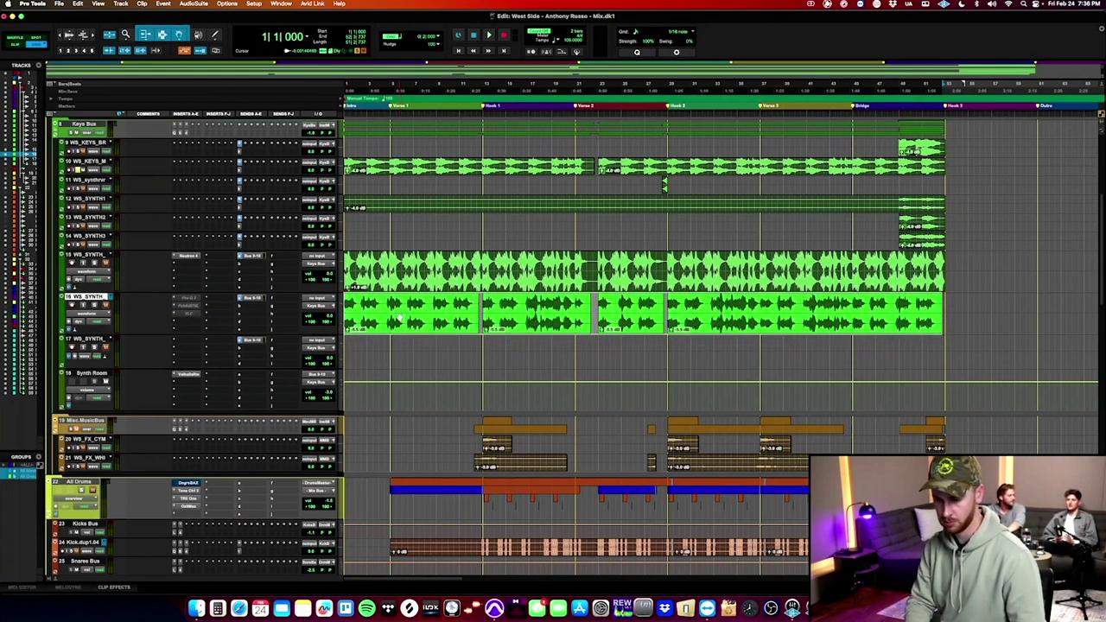
key(t)
key(t)
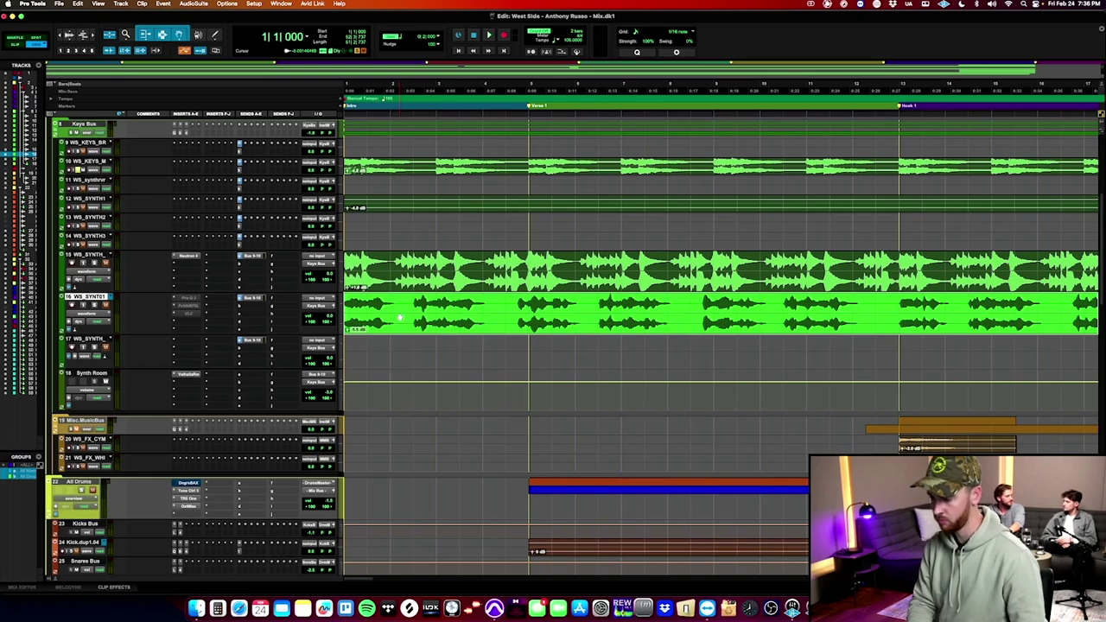
key(shift+Down)
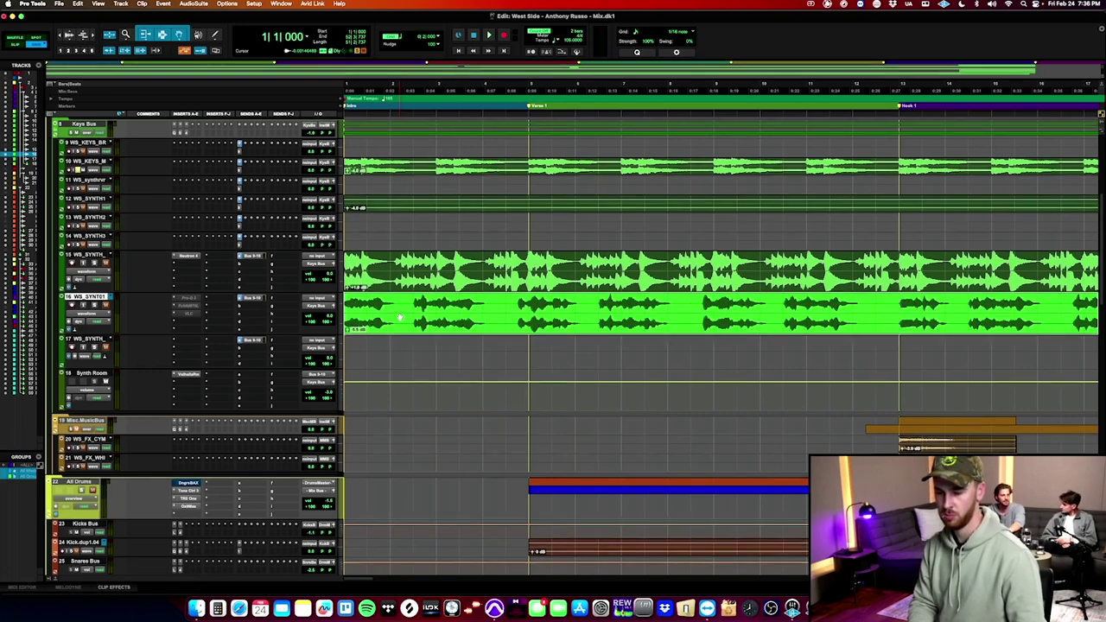
Reduce the height of synth tracks 15 and 16 and select both tracks.
key(r)
key(r)
key(r)
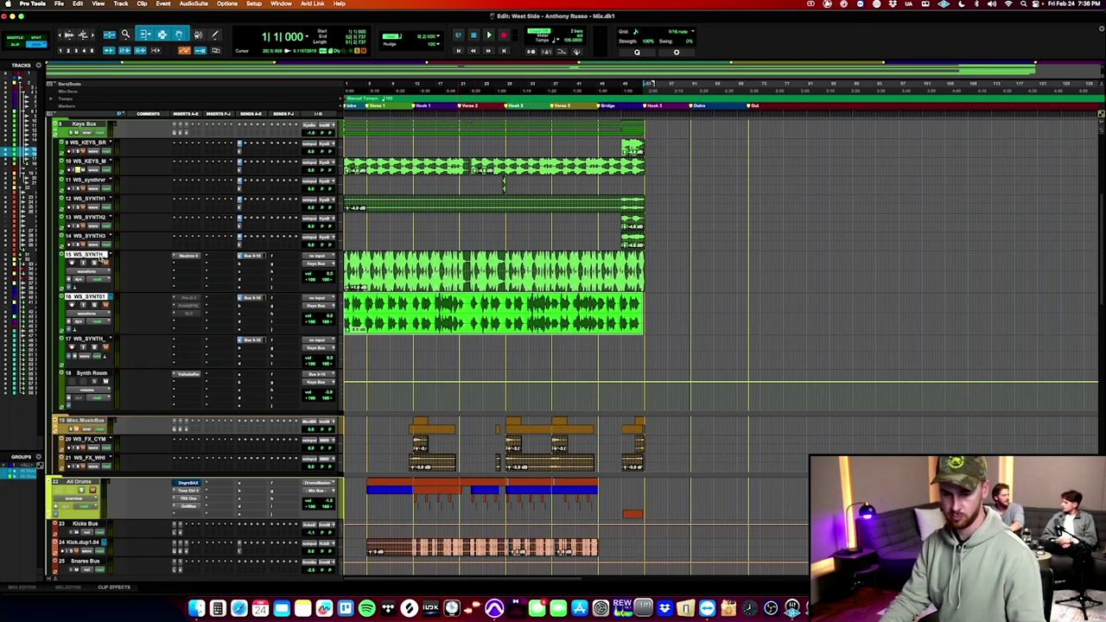
key(ctrl+Down)
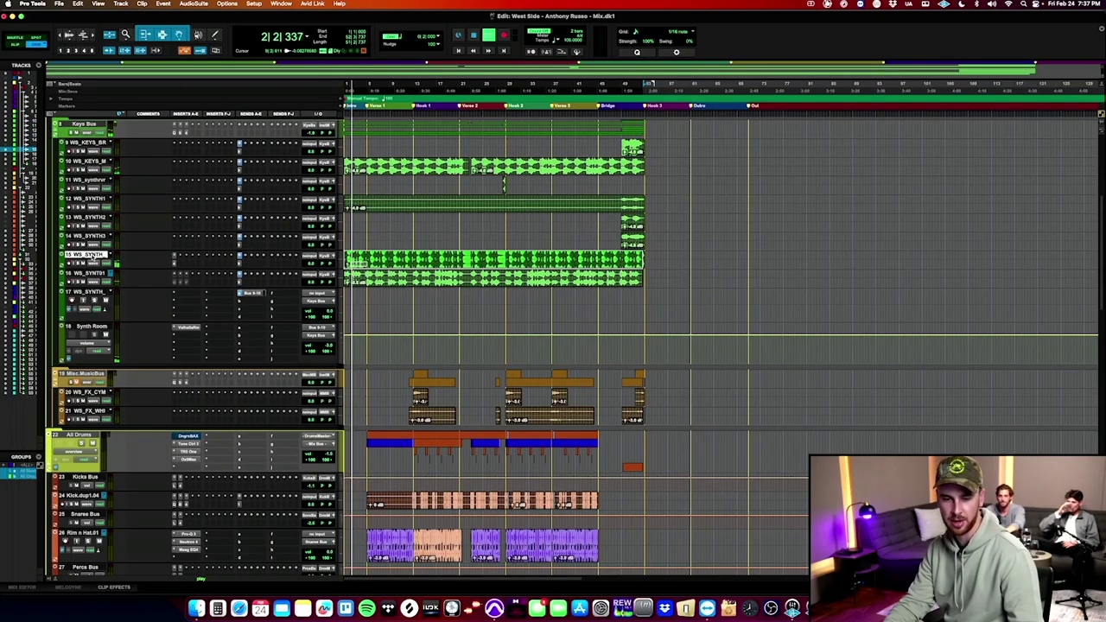
shift+click(95, 275)
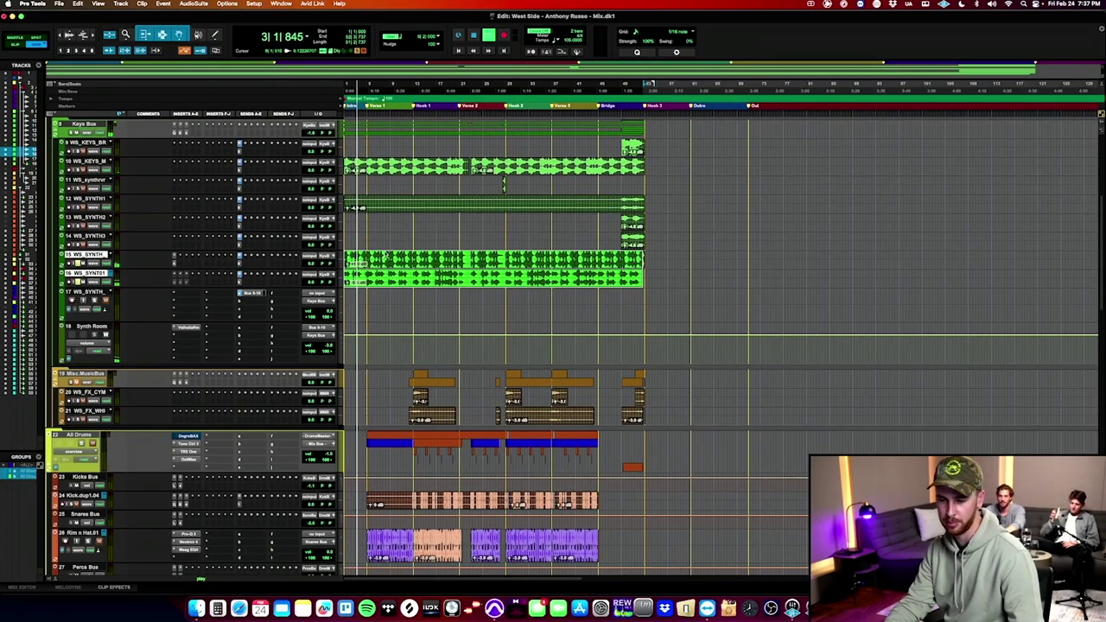
Create a stereo Aux Input track below Synth Room and name it Synth Bloom.
click(387, 256)
key(t)
key(t)
click(90, 326)
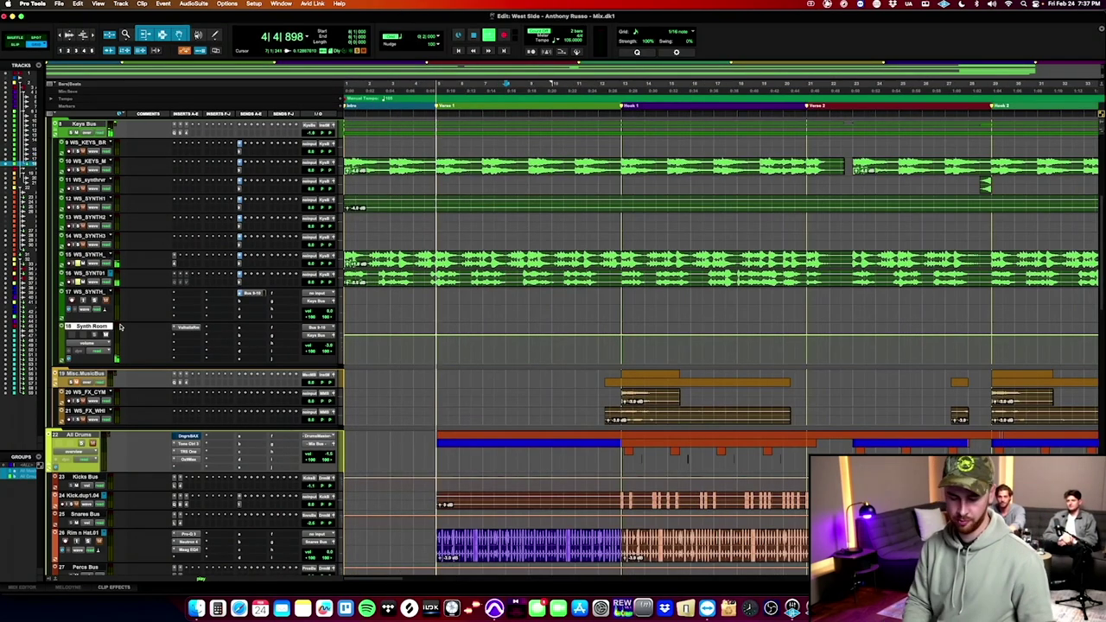
key(super+shift+n)
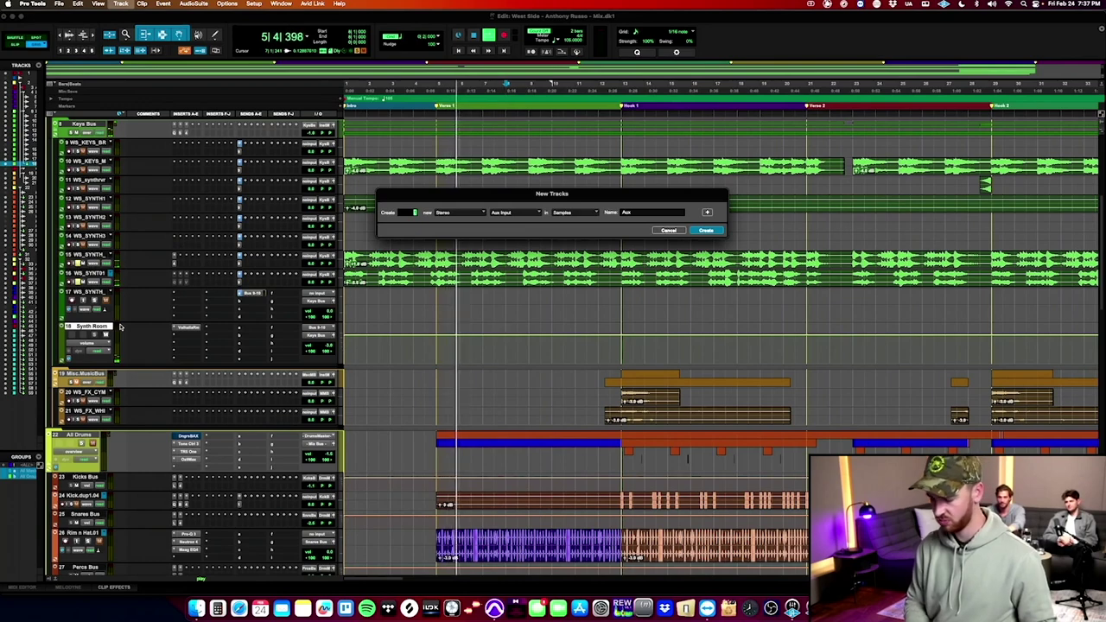
key(Return)
double_click(91, 369)
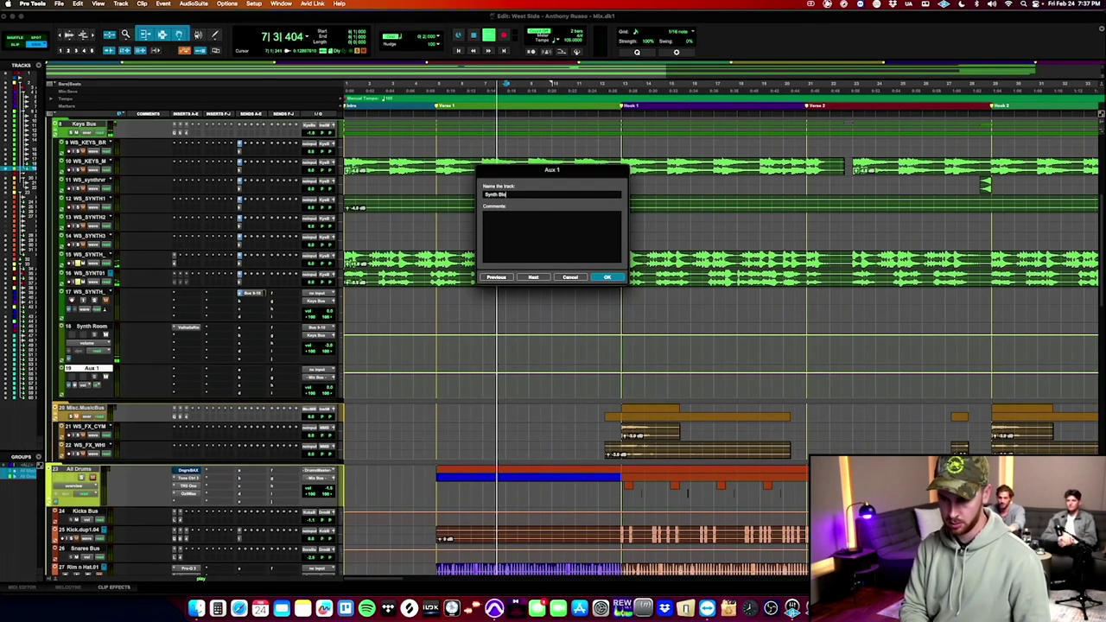
key(Return)
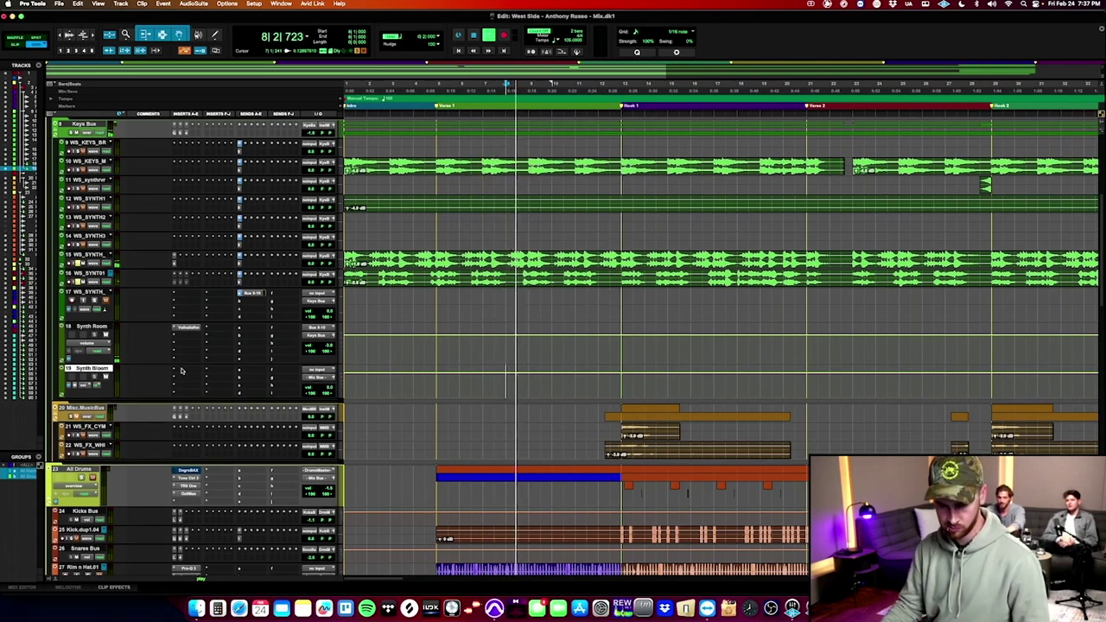
click(181, 370)
click(198, 355)
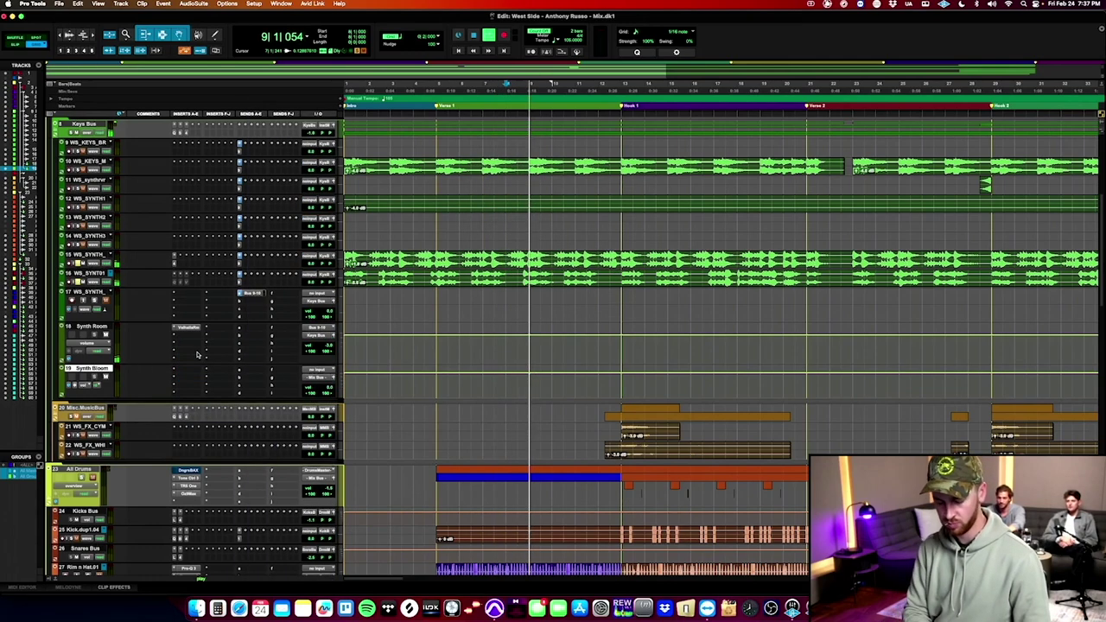
click(201, 369)
text(b)
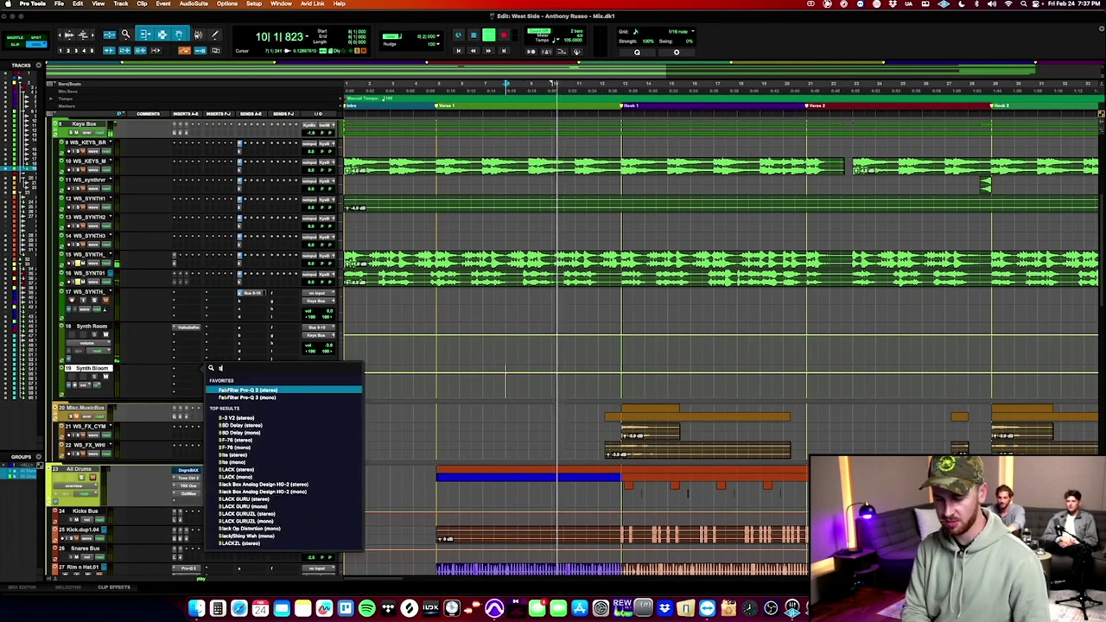
key(BackSpace)
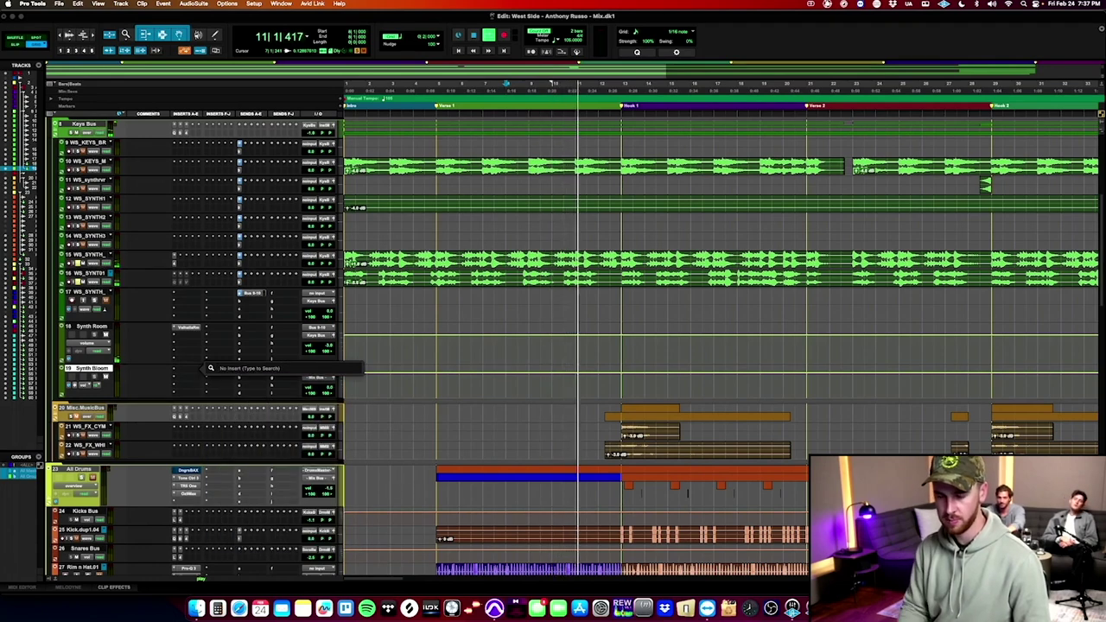
click(180, 367)
Insert BABY Audio's stereo Spaced Out in Synth Bloom's first insert slot and load its Flanged Bliss preset.
click(178, 369)
mouse_move(214, 370)
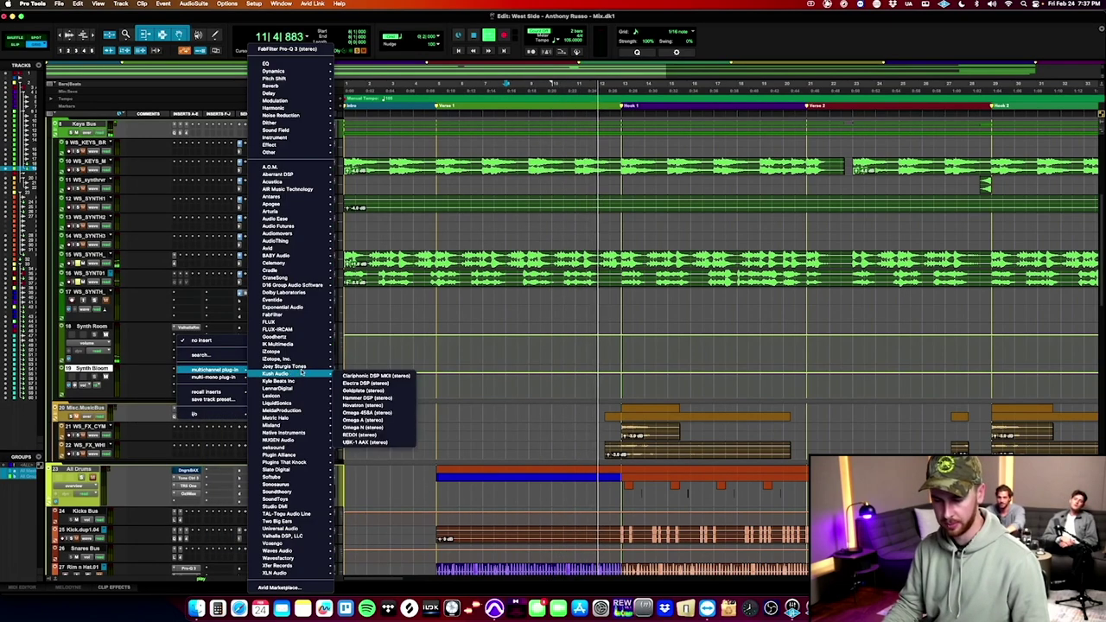
mouse_move(287, 256)
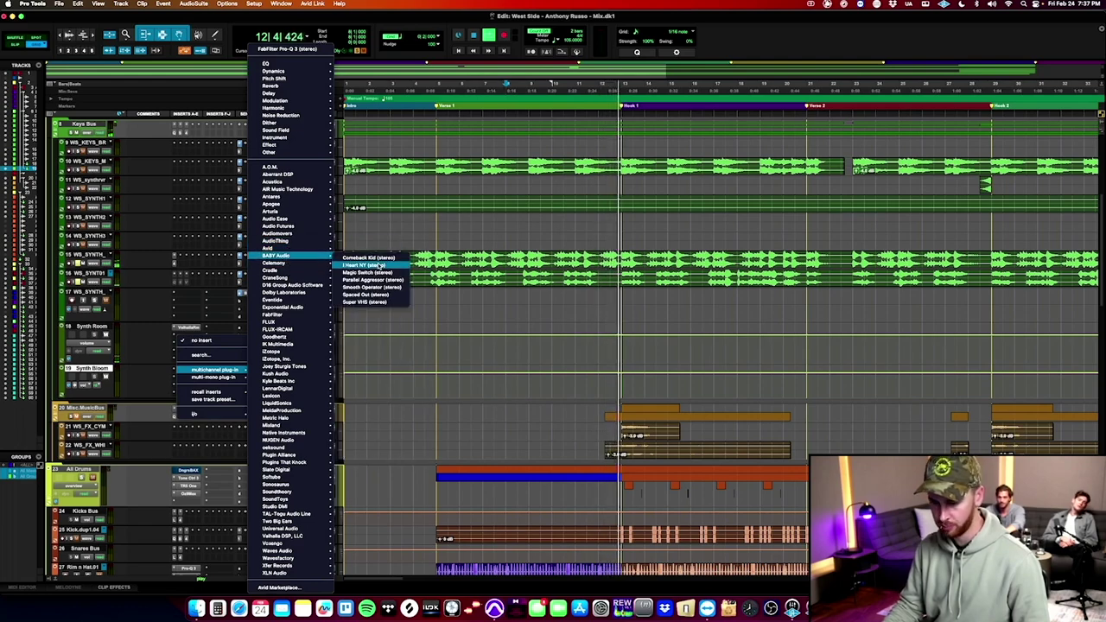
click(365, 294)
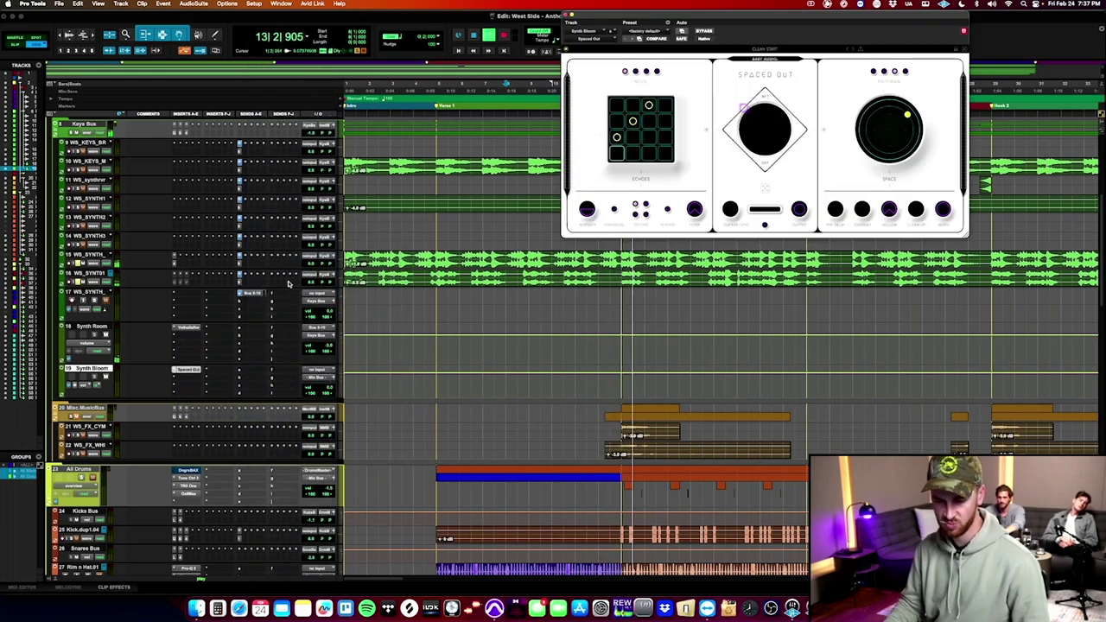
click(782, 50)
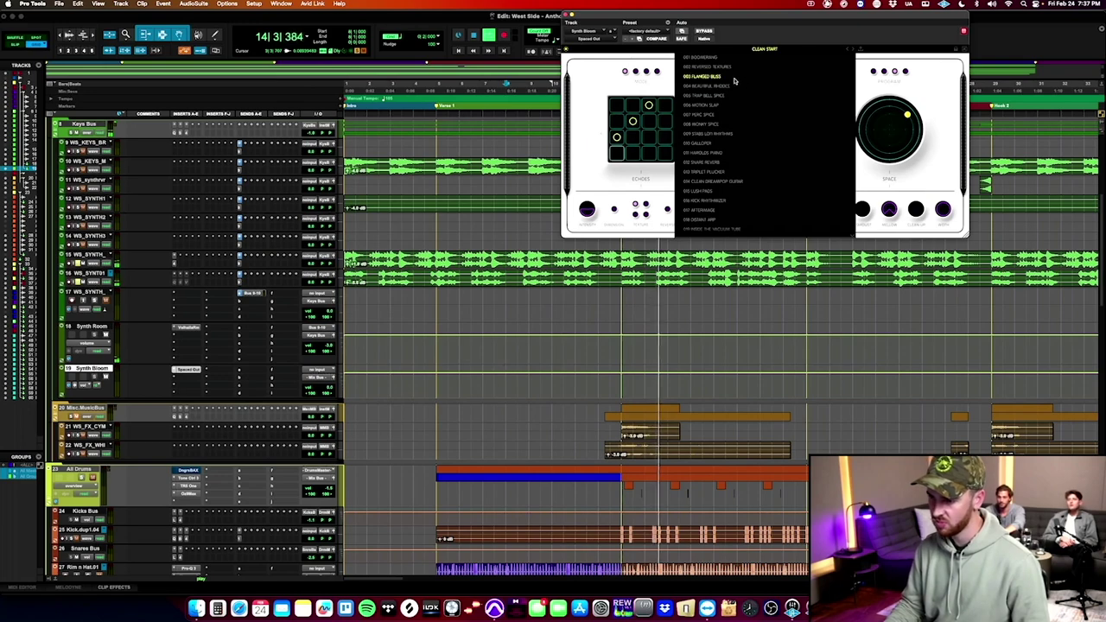
click(705, 77)
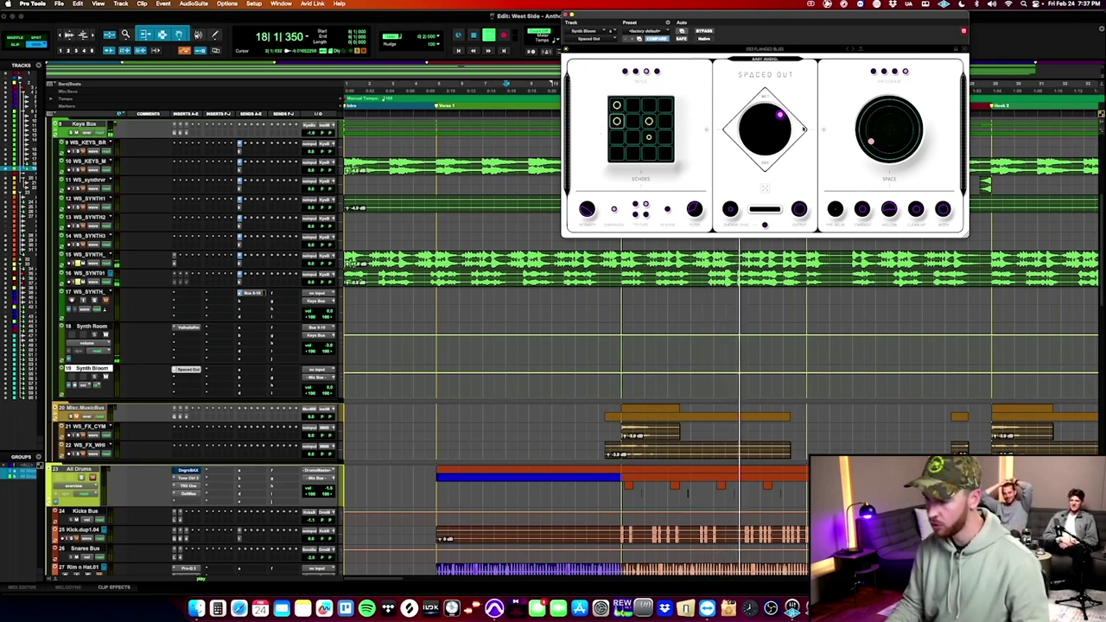
Move Spaced Out's central mix point to the top of the diamond and set Synth Bloom's input to Bus 11-12 (Stereo).
drag(760, 103, 765, 97)
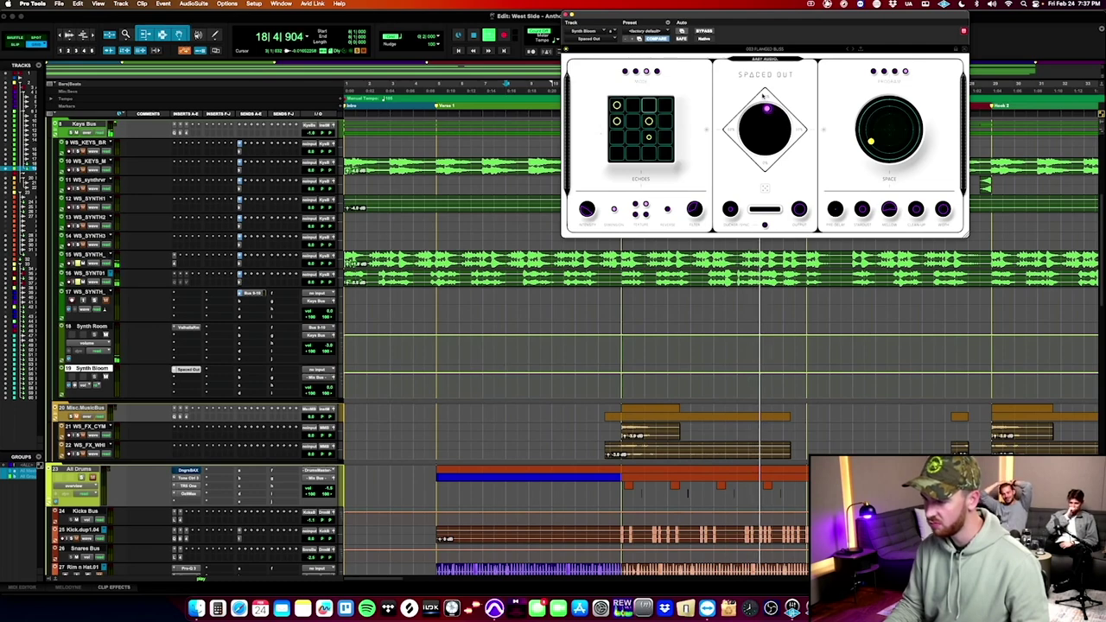
click(186, 370)
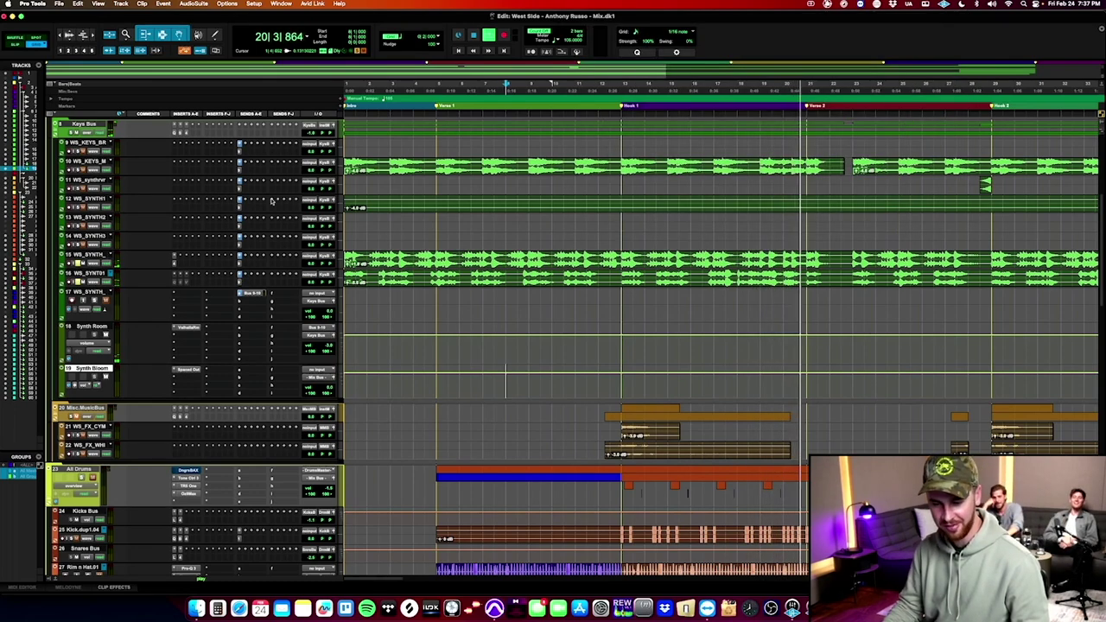
click(318, 369)
mouse_move(323, 378)
mouse_move(373, 381)
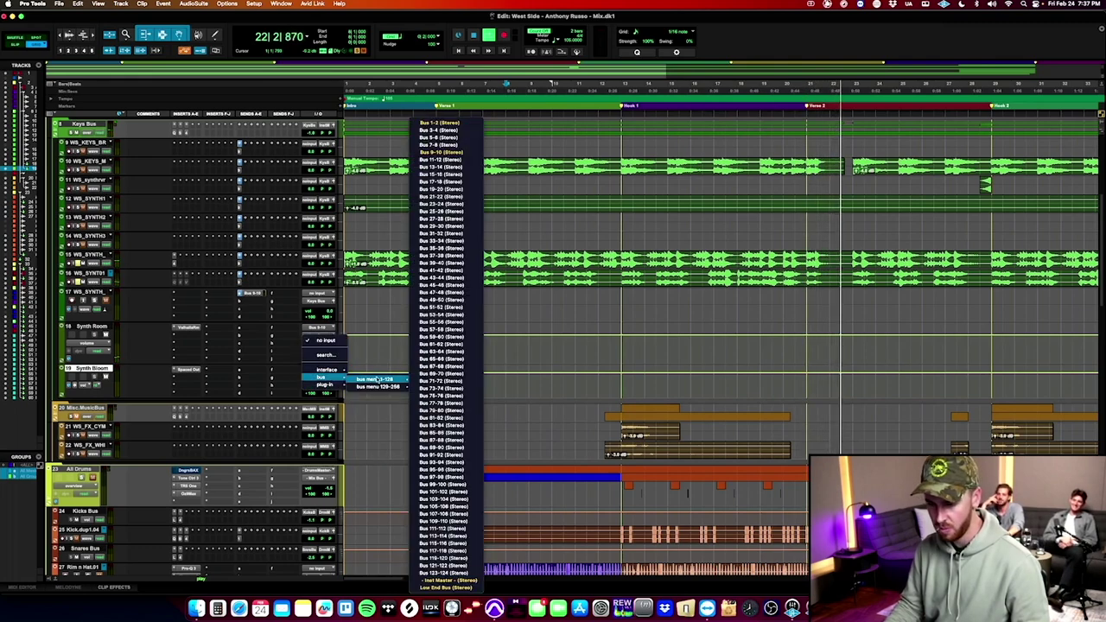
click(436, 160)
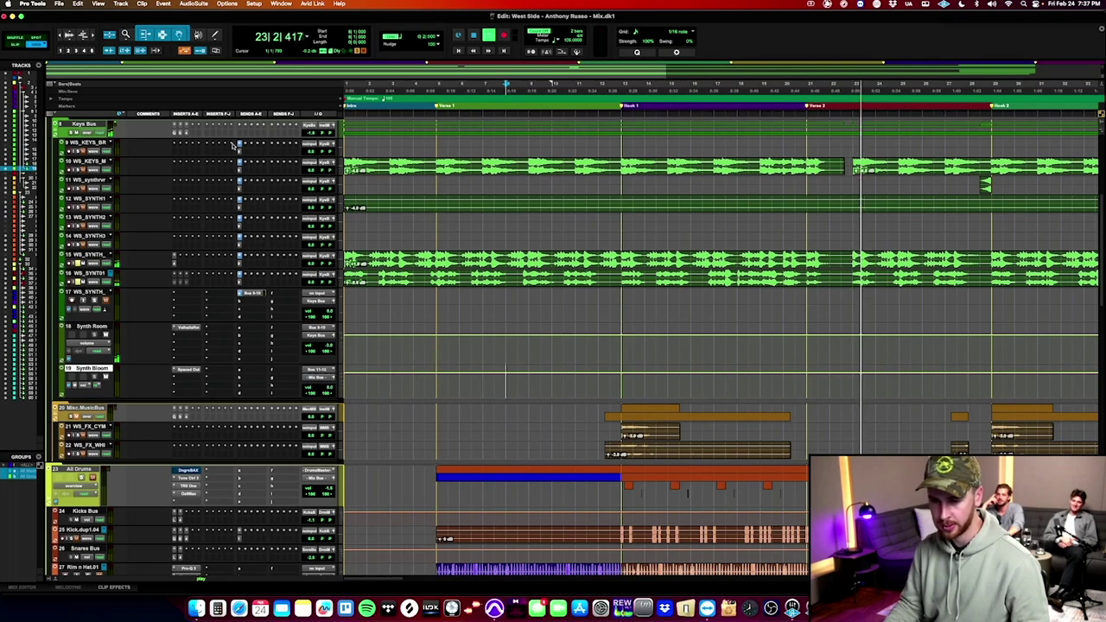
Add a Bus 11-12 (Stereo) send to synth track 15 at -14.0 dB and copy it to tracks 10 and 16.
click(249, 254)
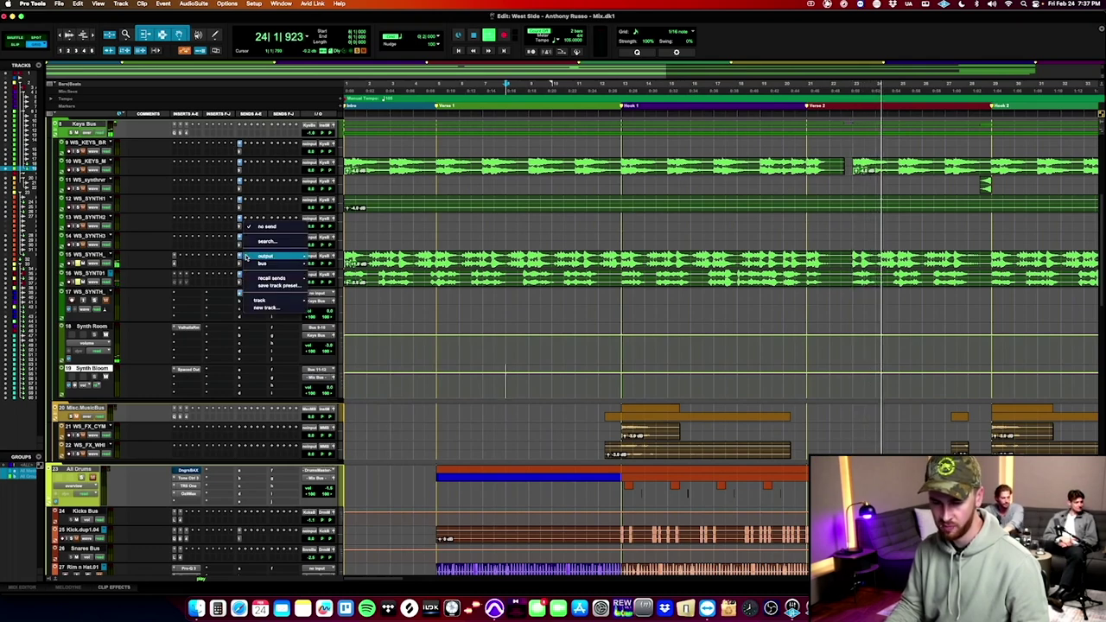
mouse_move(261, 267)
mouse_move(354, 270)
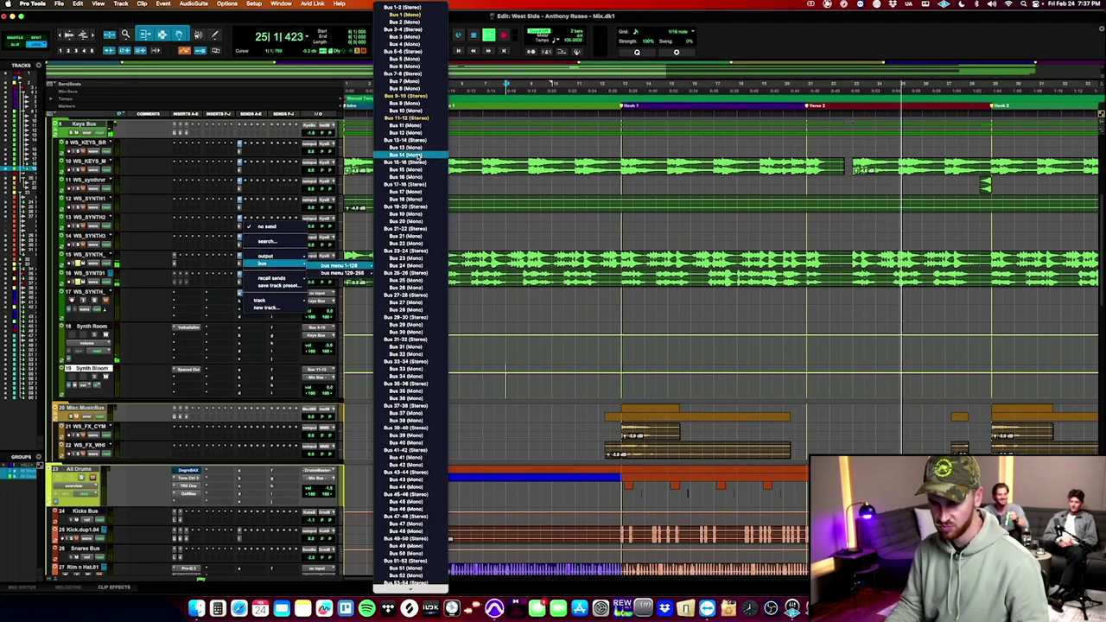
click(406, 121)
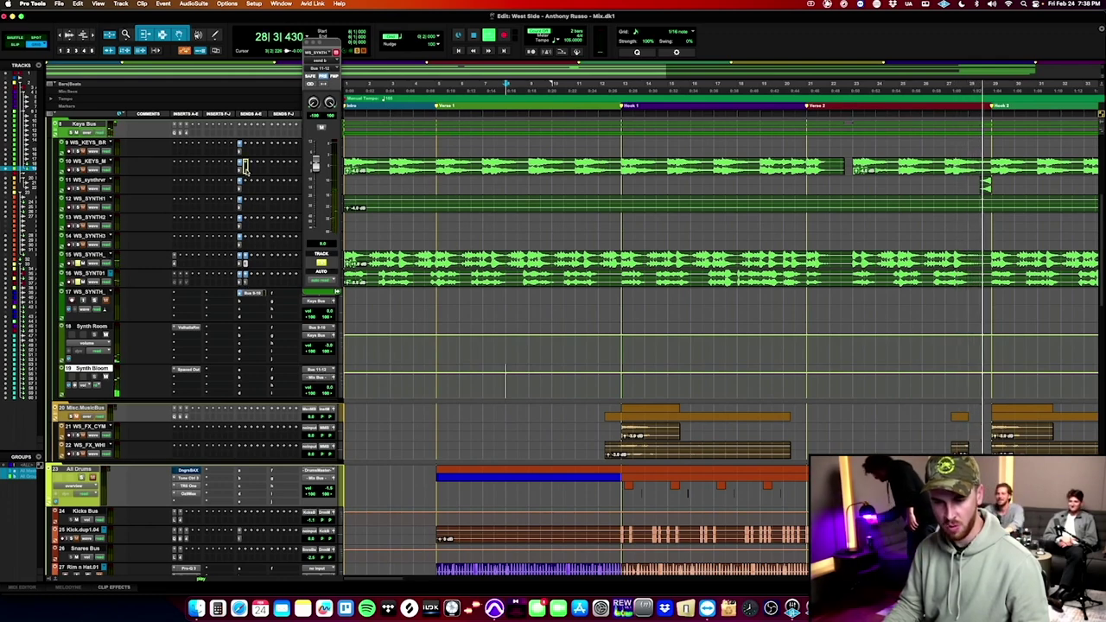
key(r)
key(r)
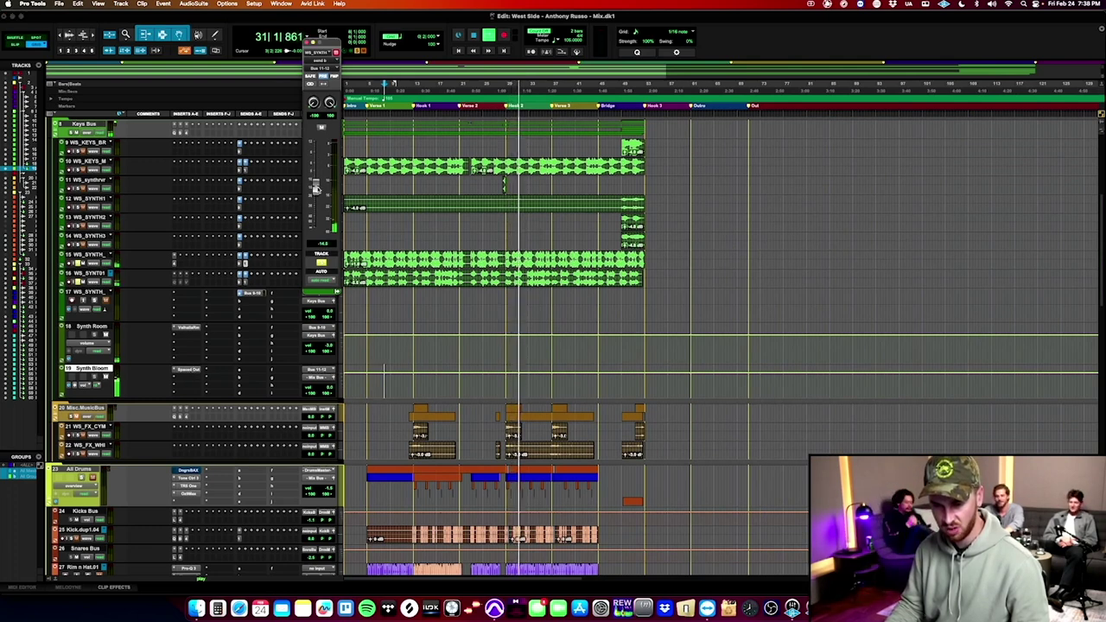
key(shift+super+c)
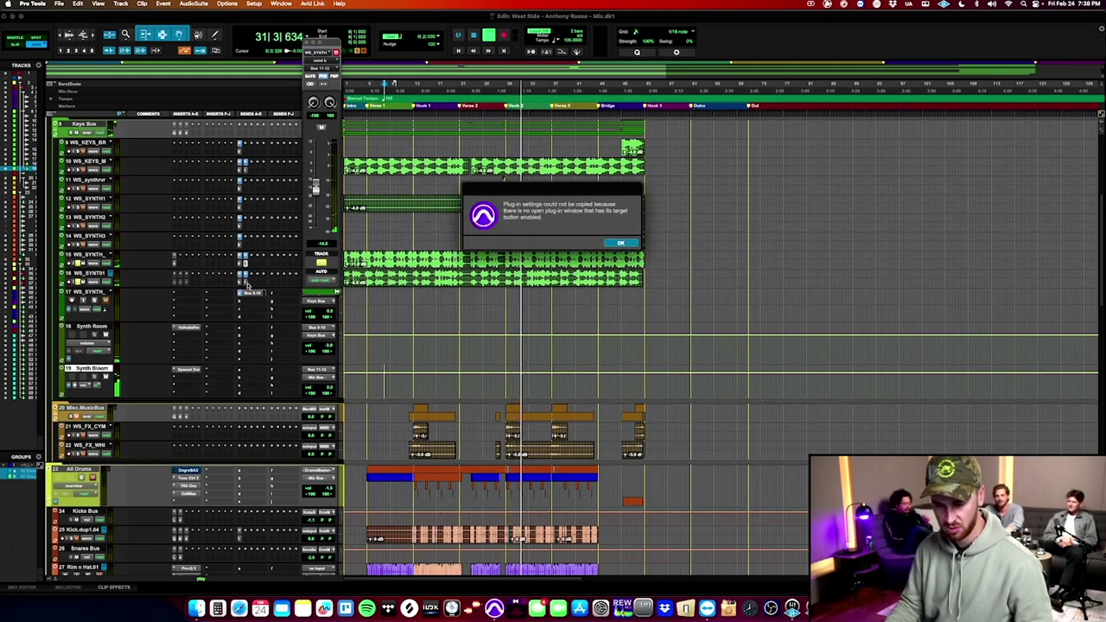
click(621, 243)
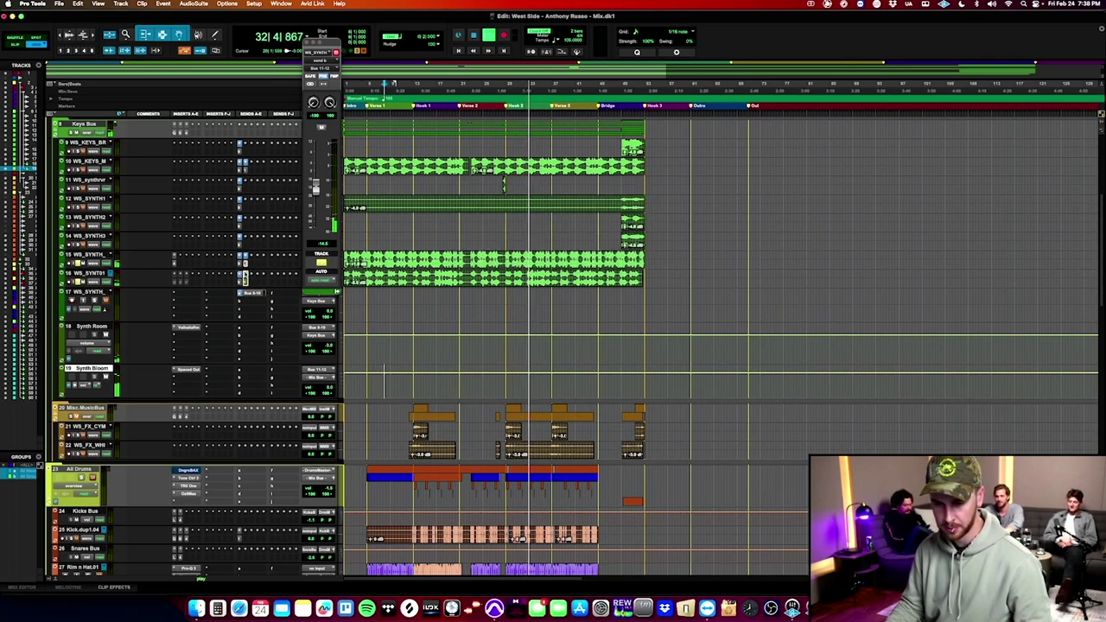
click(245, 172)
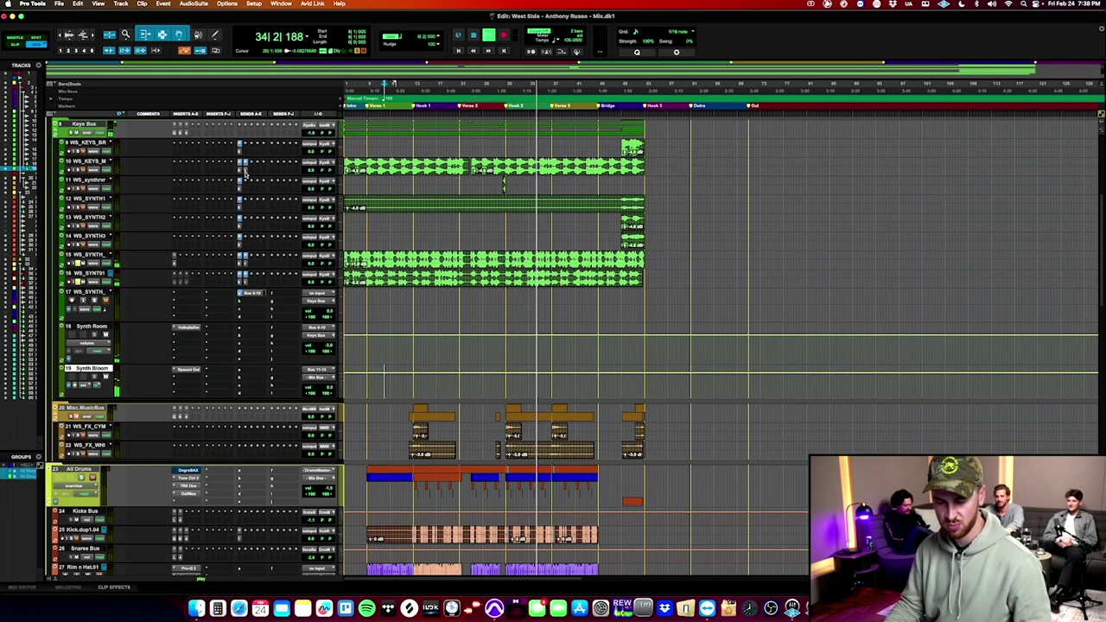
Check Synth Bloom's Spaced Out settings and insert a stereo FabFilter Pro-Q 3 in the track's second insert slot.
click(186, 371)
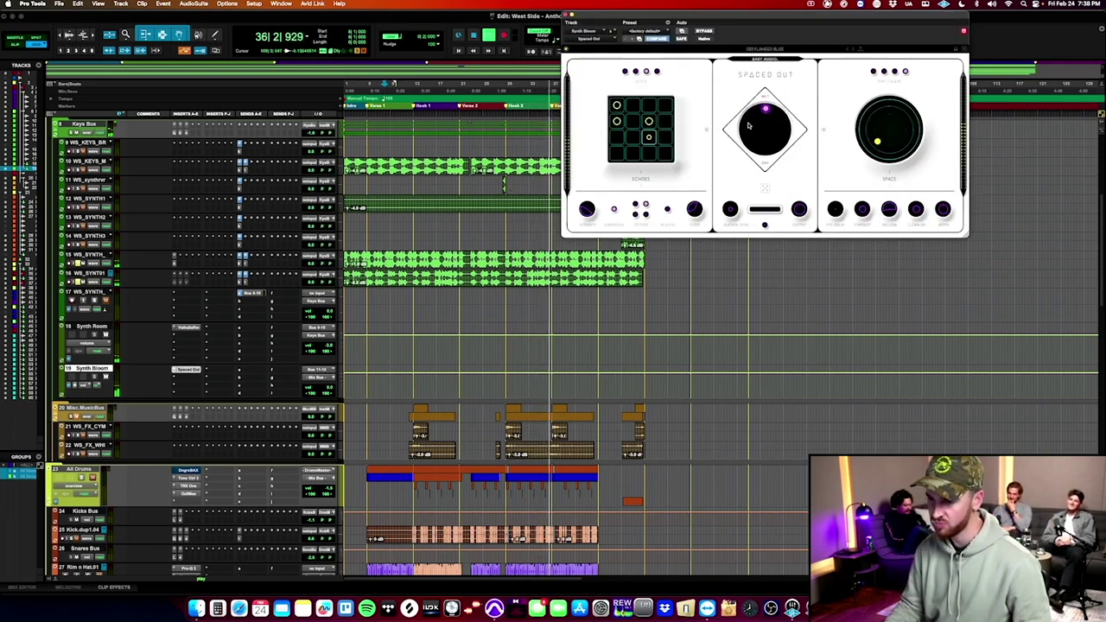
click(565, 15)
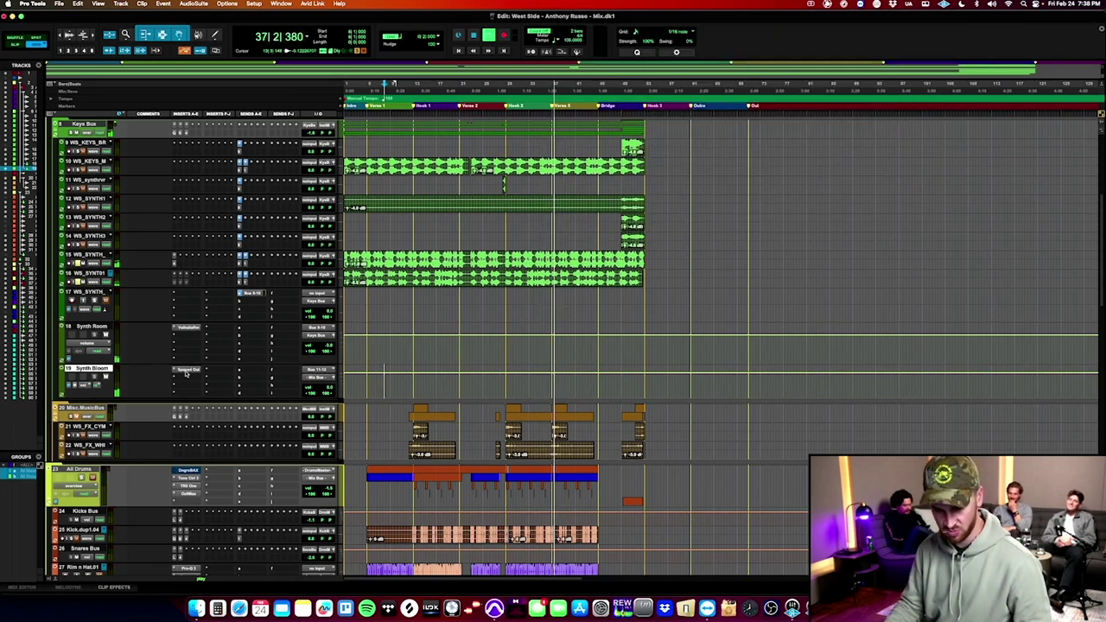
click(181, 378)
mouse_move(240, 374)
mouse_move(277, 318)
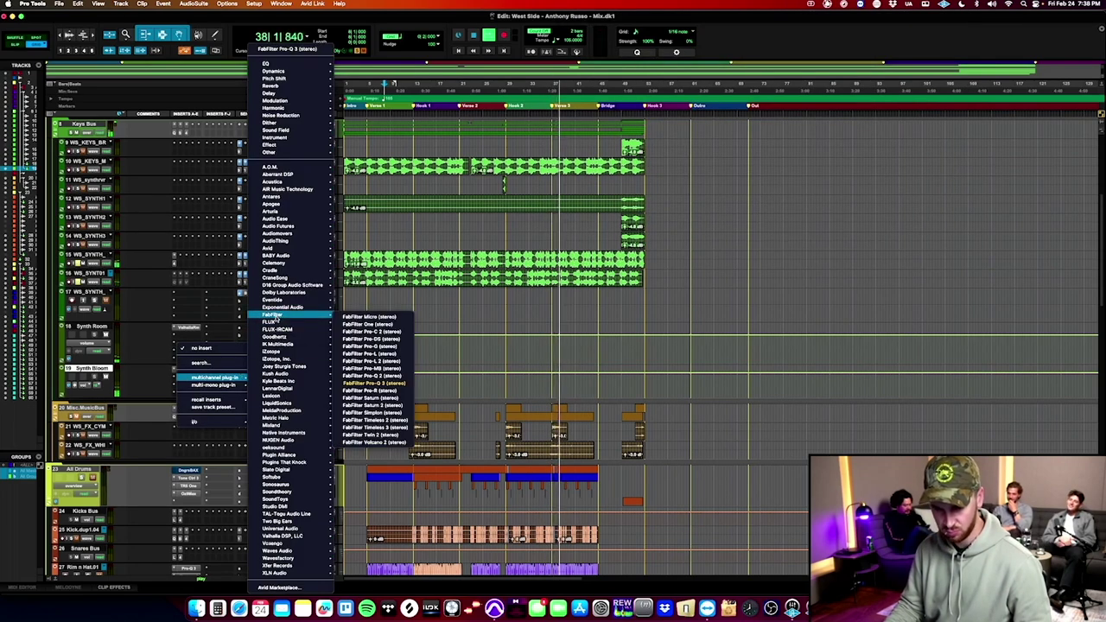
click(386, 383)
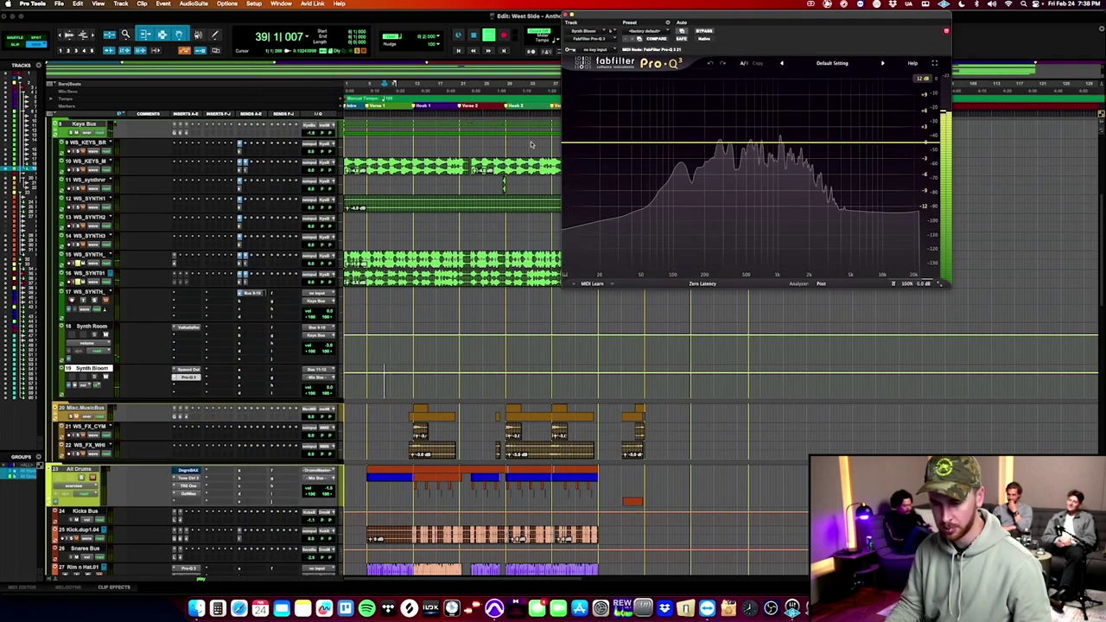
Shape Synth Bloom's Pro-Q 3 with an 18 dB/oct low cut at about 215 Hz and a high cut near 3 kHz.
drag(573, 143, 650, 143)
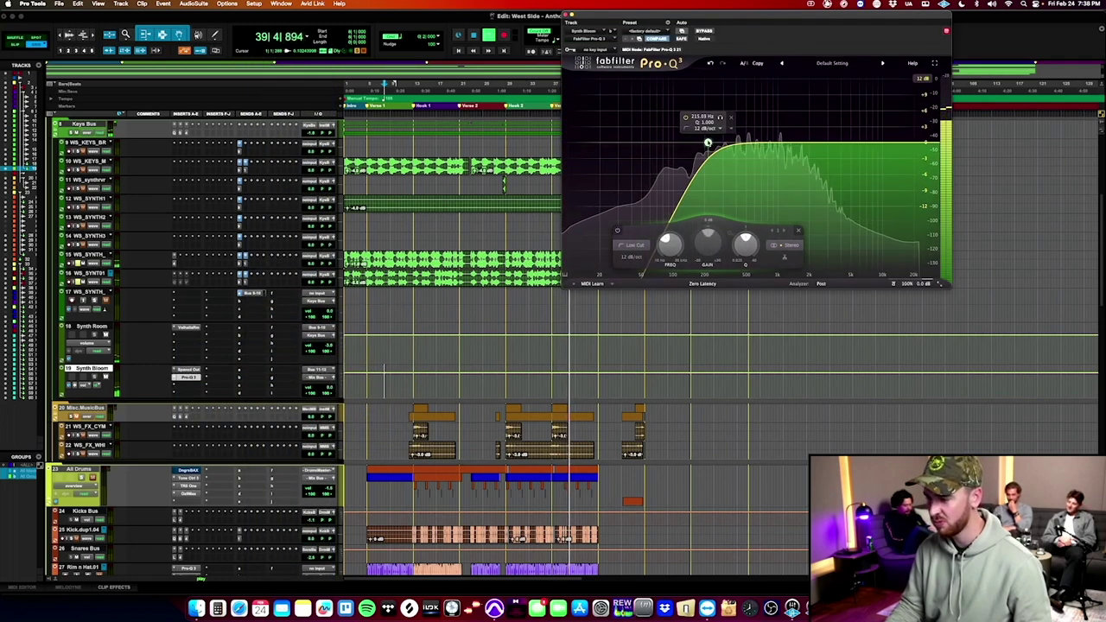
click(840, 143)
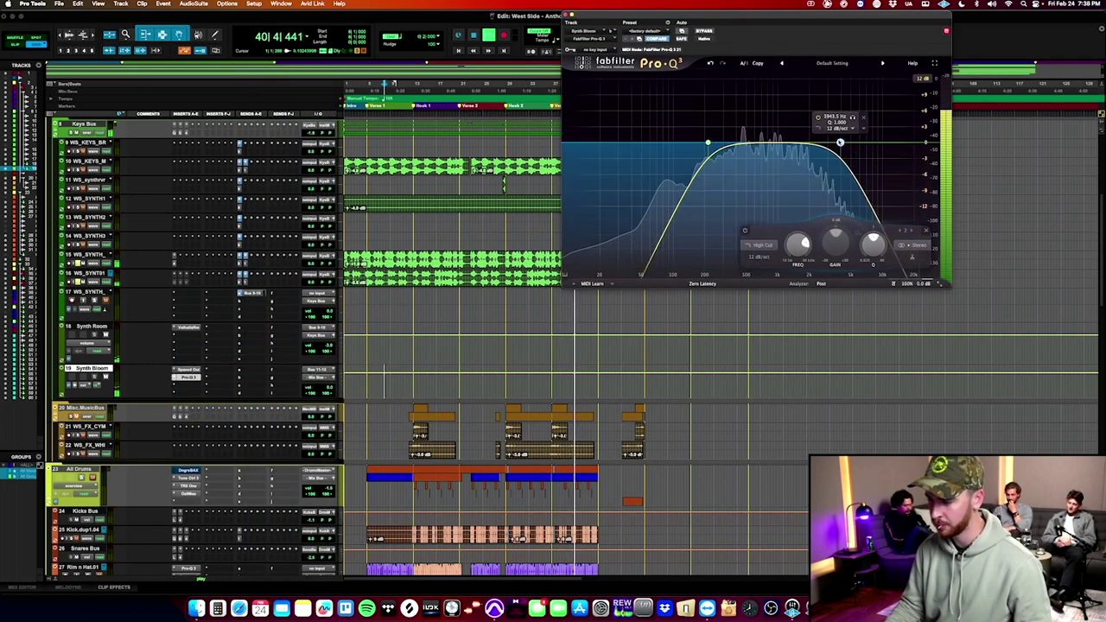
drag(840, 143, 827, 142)
alt+shift+click(708, 144)
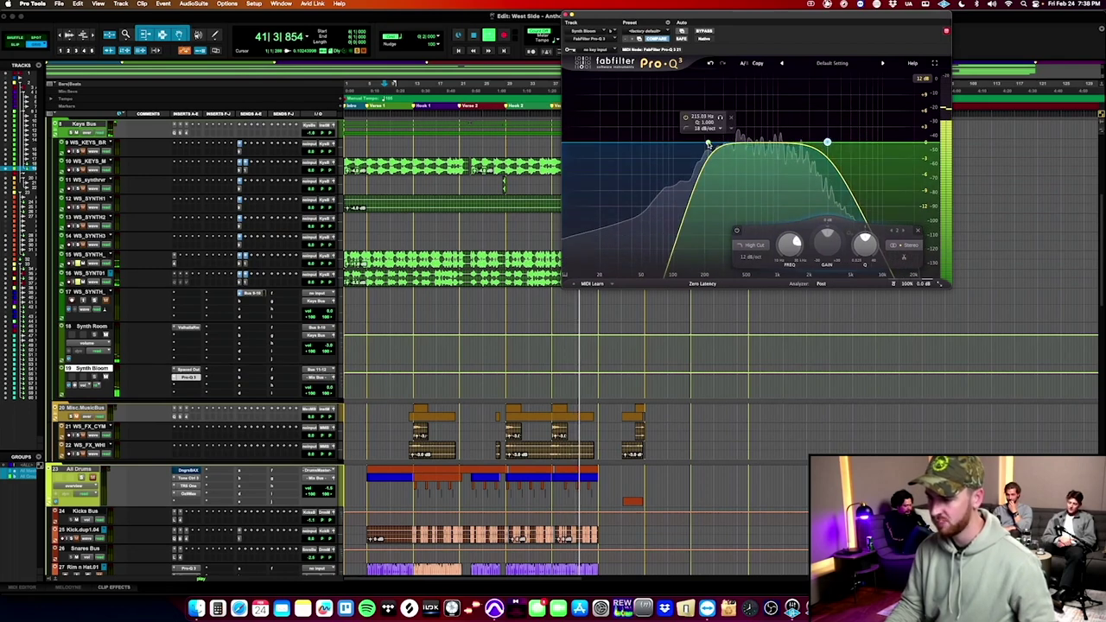
Insert the stereo UAD Dytronics Cyclosonic Panner in Synth Bloom's third insert slot with its DAW rate at 1 Note.
click(185, 377)
click(182, 385)
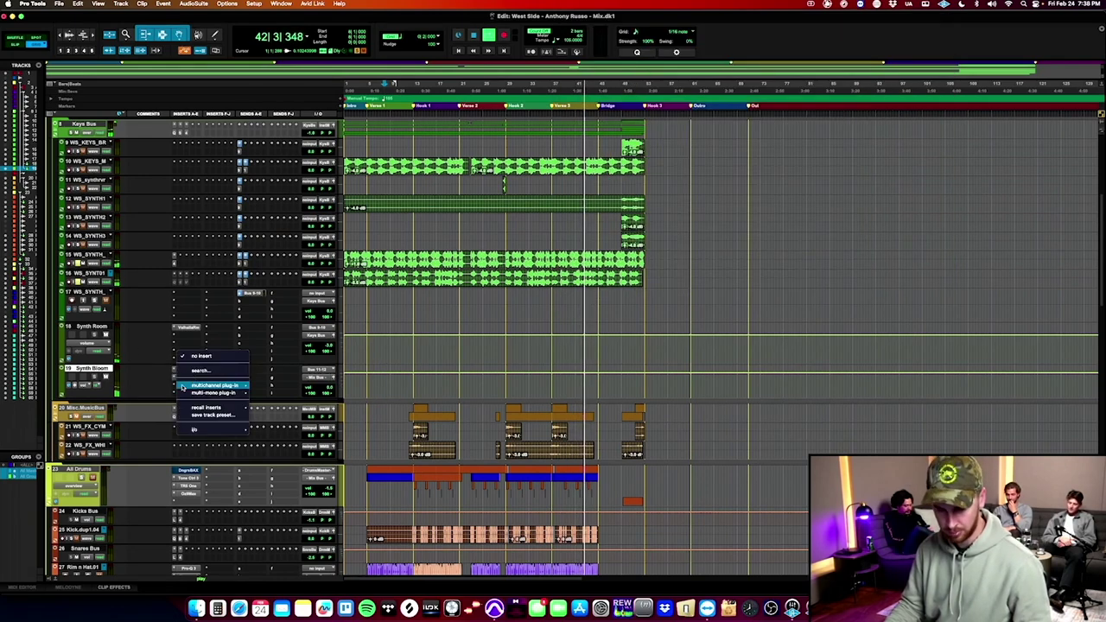
click(200, 370)
text(cyclo)
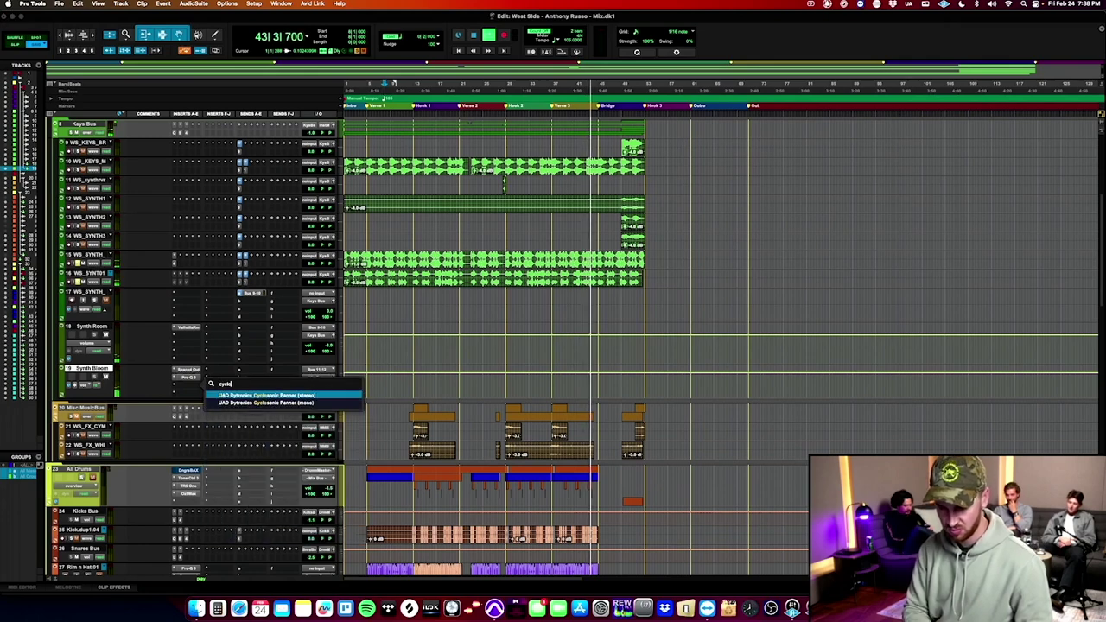
key(Return)
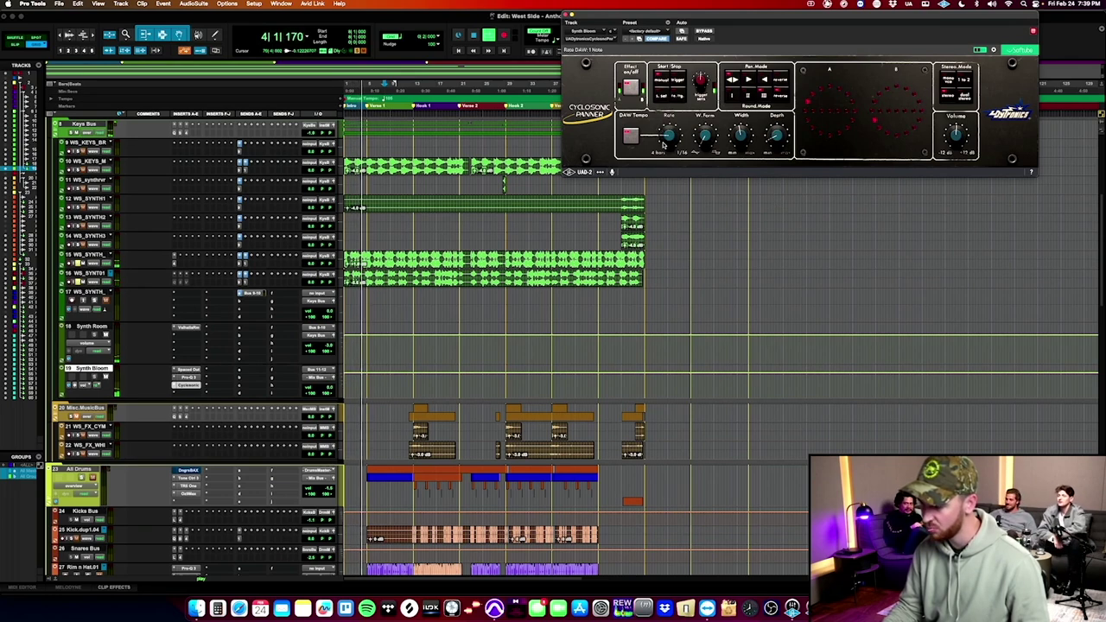
click(567, 16)
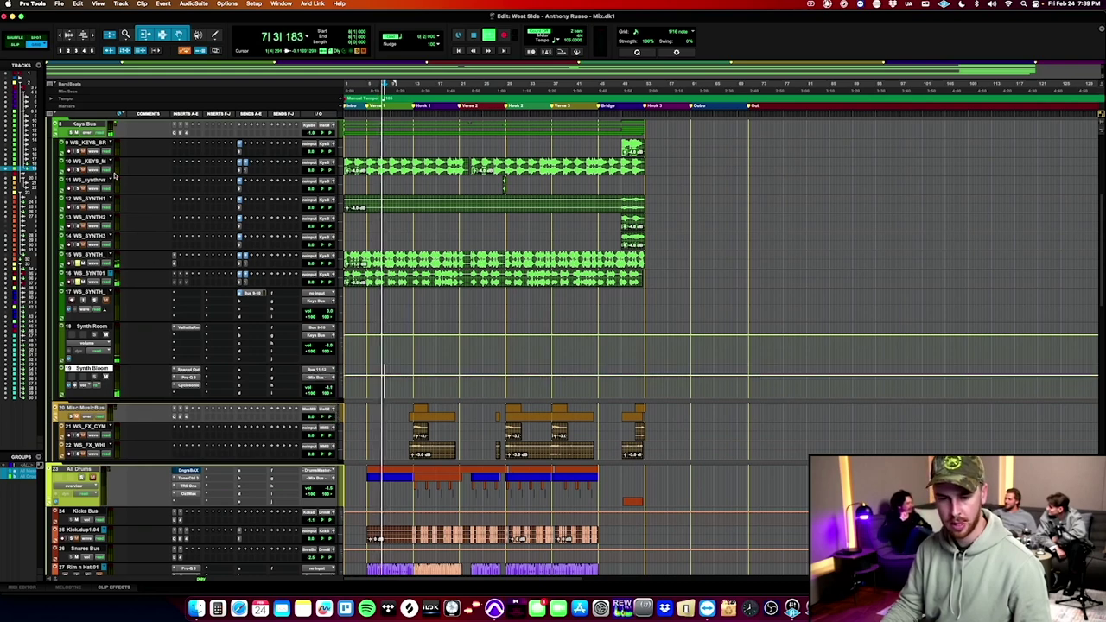
Solo the 808 track and select all of its clips in the Hook 1 section for playback.
scroll(114, 175, up, 4)
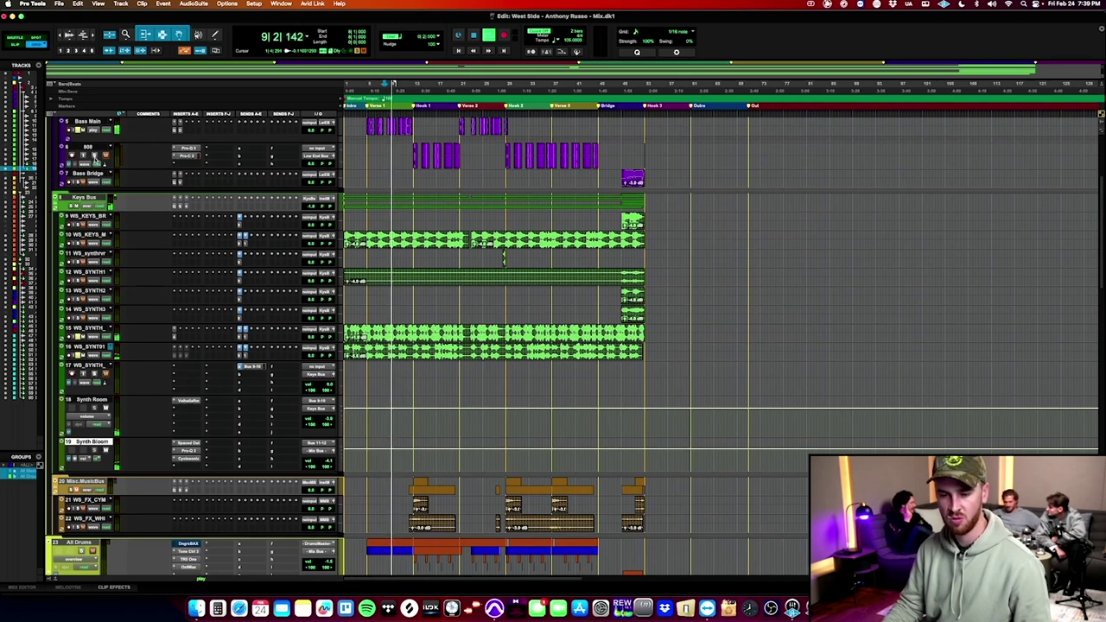
click(411, 149)
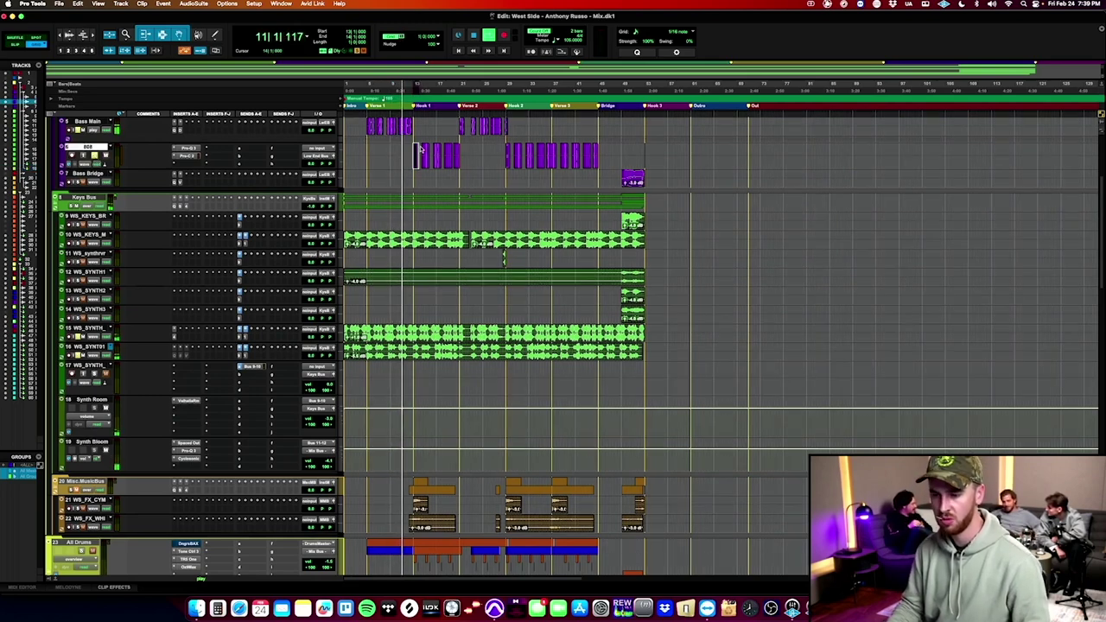
double_click(424, 154)
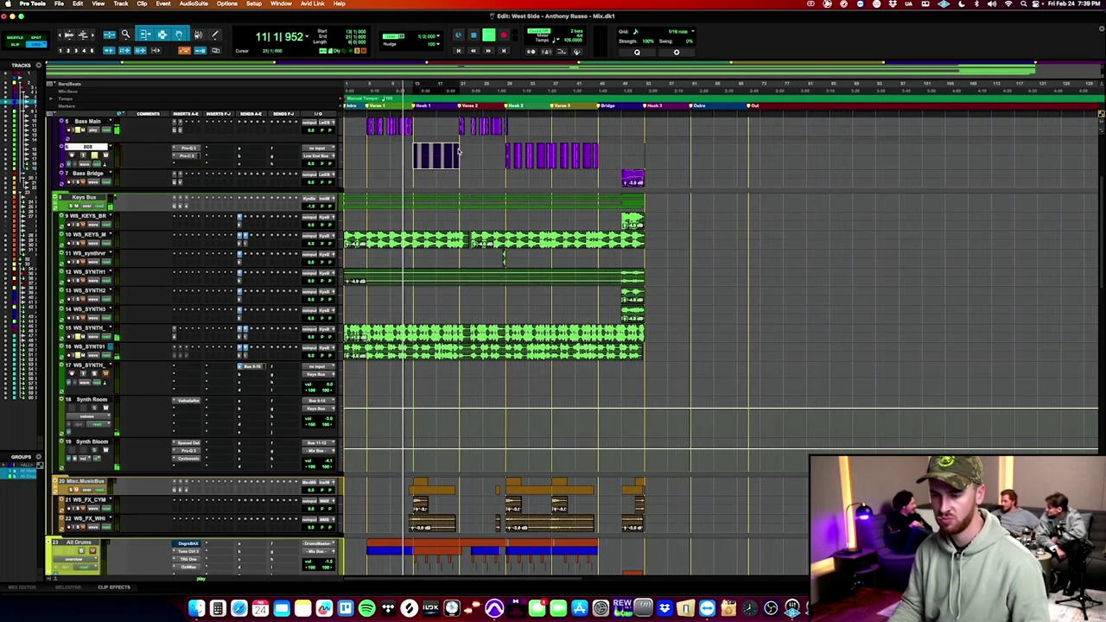
Lower the high cut in Bass Main's Pro-Q 3 to just under 3 kHz.
click(176, 126)
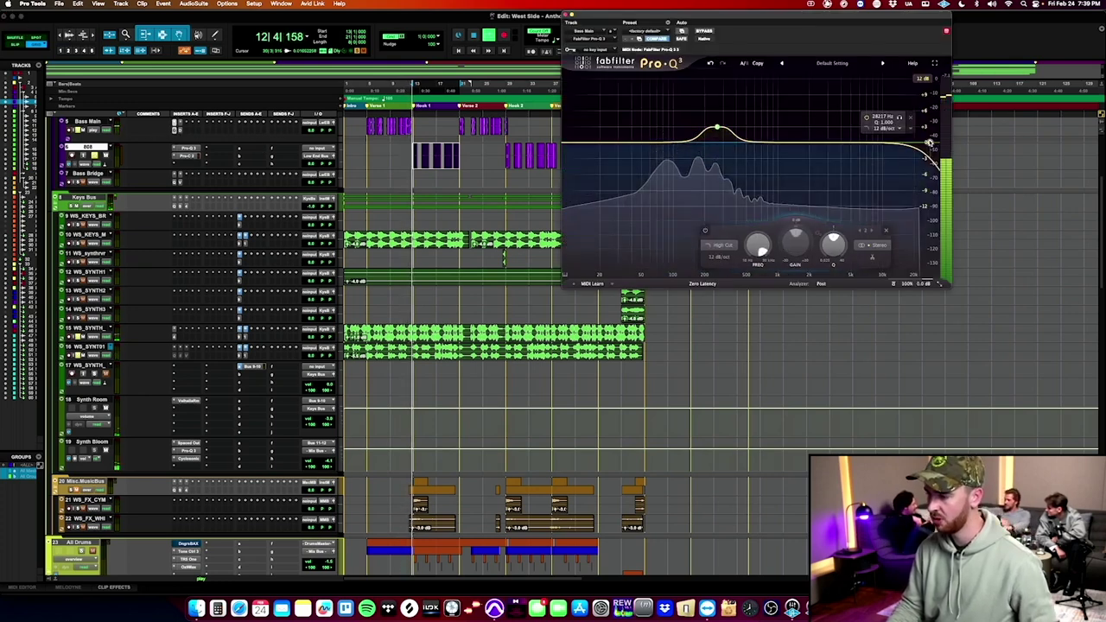
drag(930, 142, 823, 143)
click(570, 16)
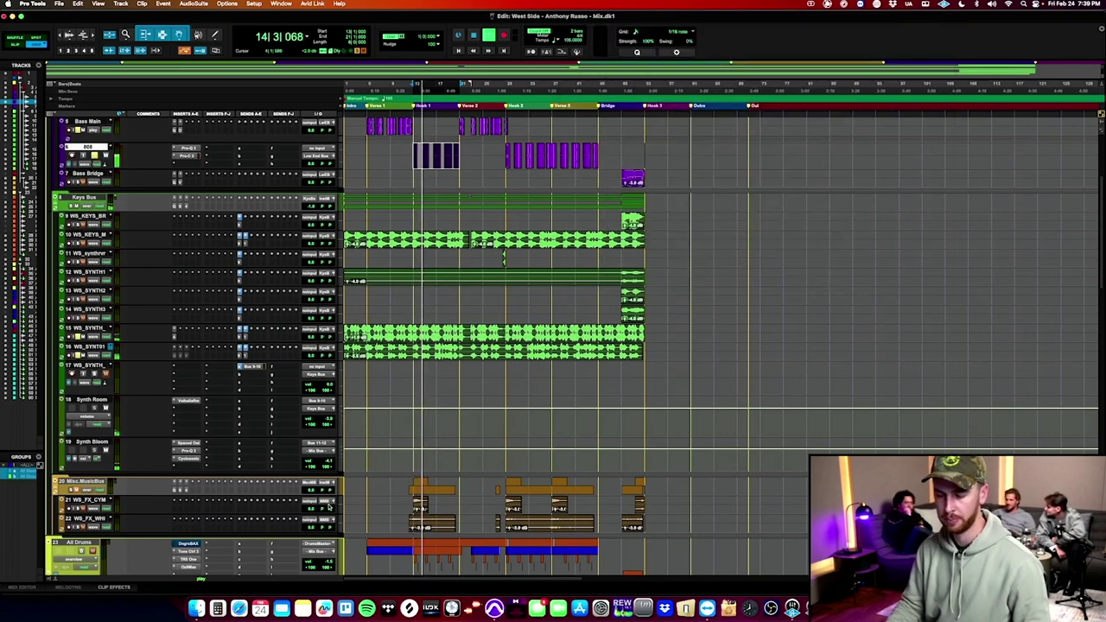
Select the Hook 1 section across synth tracks 15 and 16.
scroll(328, 508, down, 10)
scroll(212, 297, up, 4)
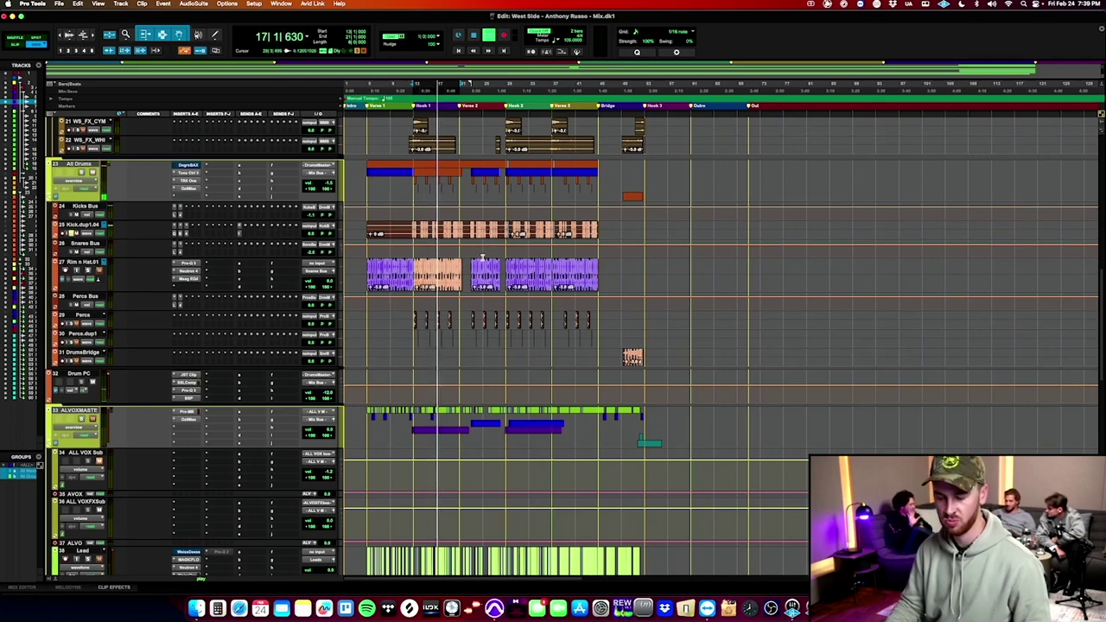
scroll(437, 153, up, 5)
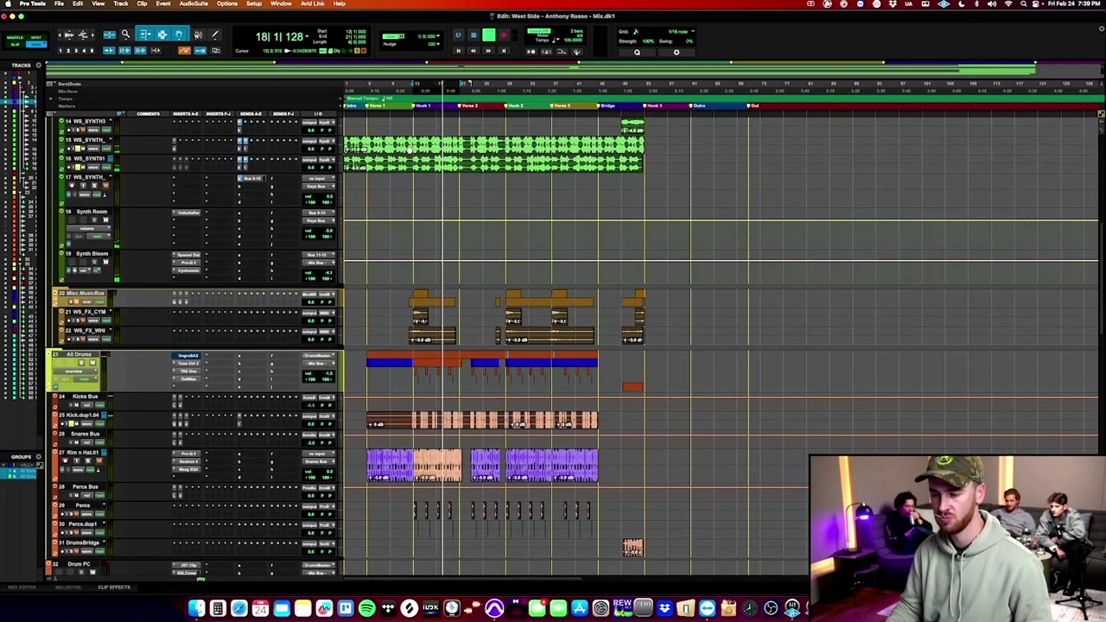
drag(412, 149, 460, 163)
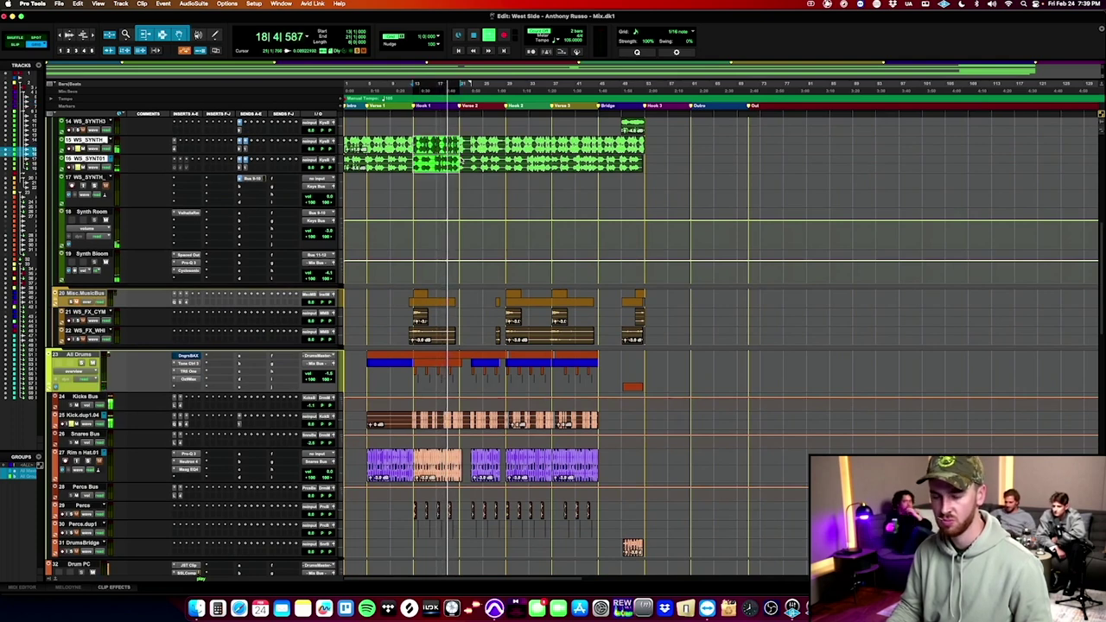
Select the Synth Room and Synth Bloom tracks and reduce their track height.
scroll(128, 143, up, 1)
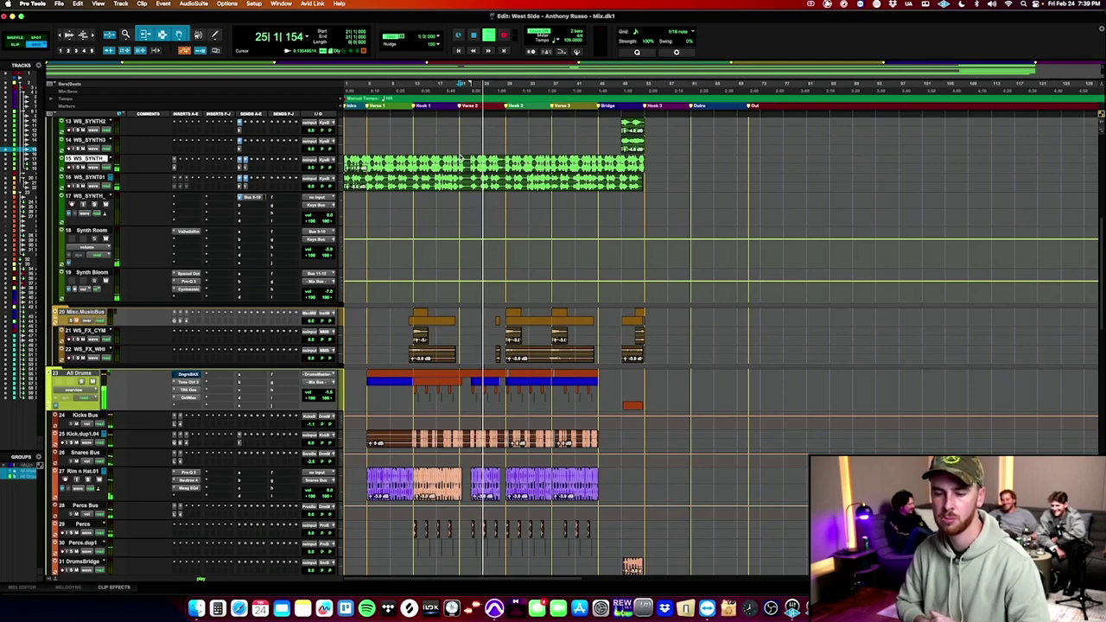
scroll(460, 159, right, 2)
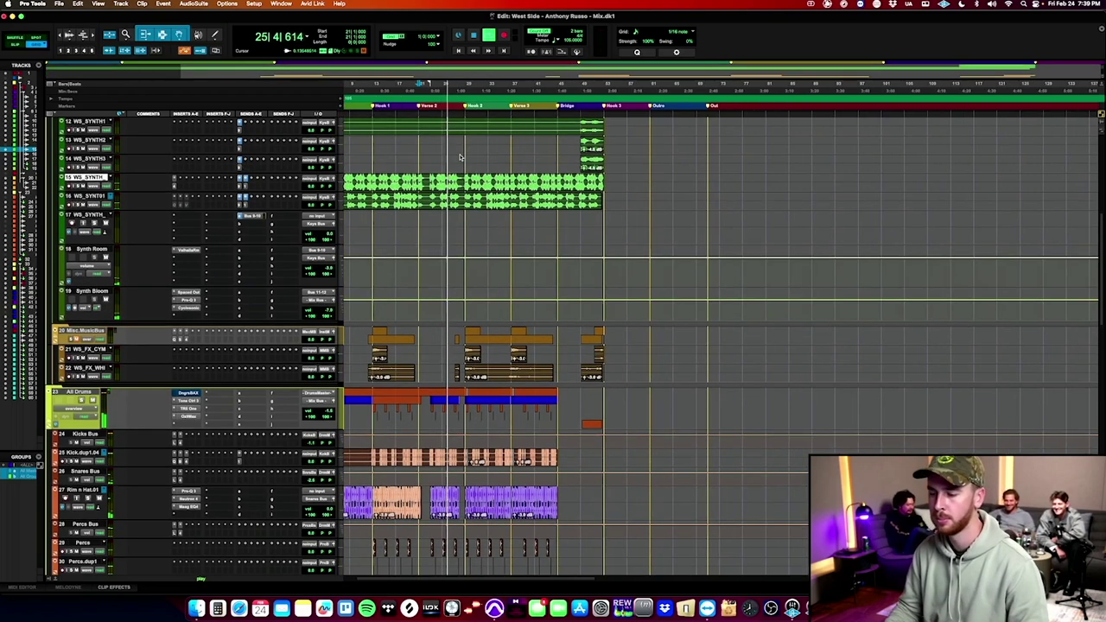
scroll(458, 169, up, 3)
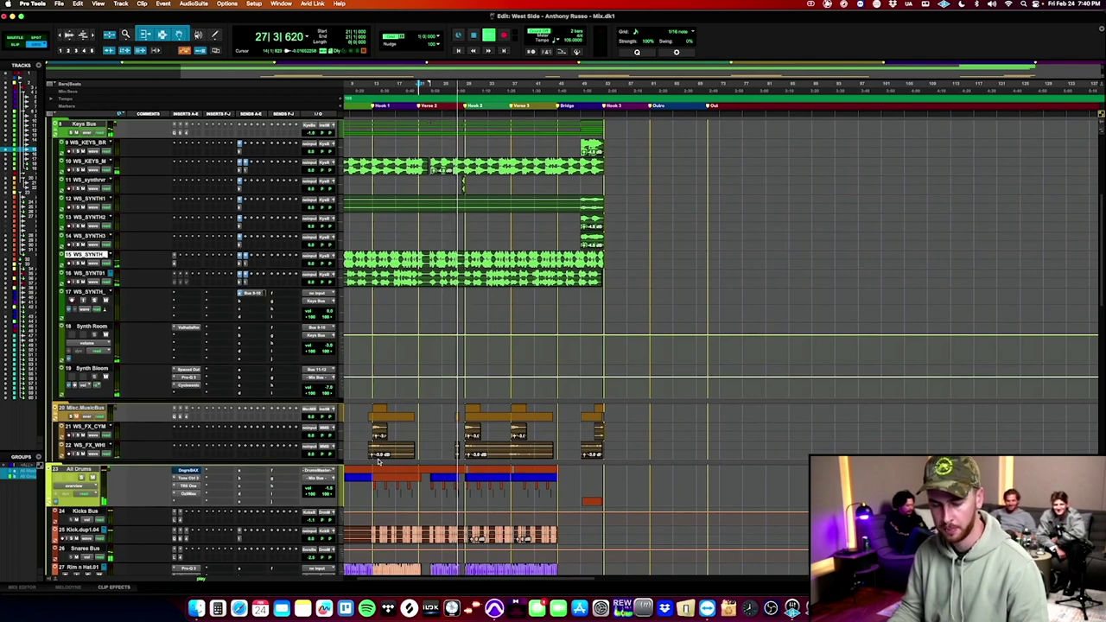
click(93, 368)
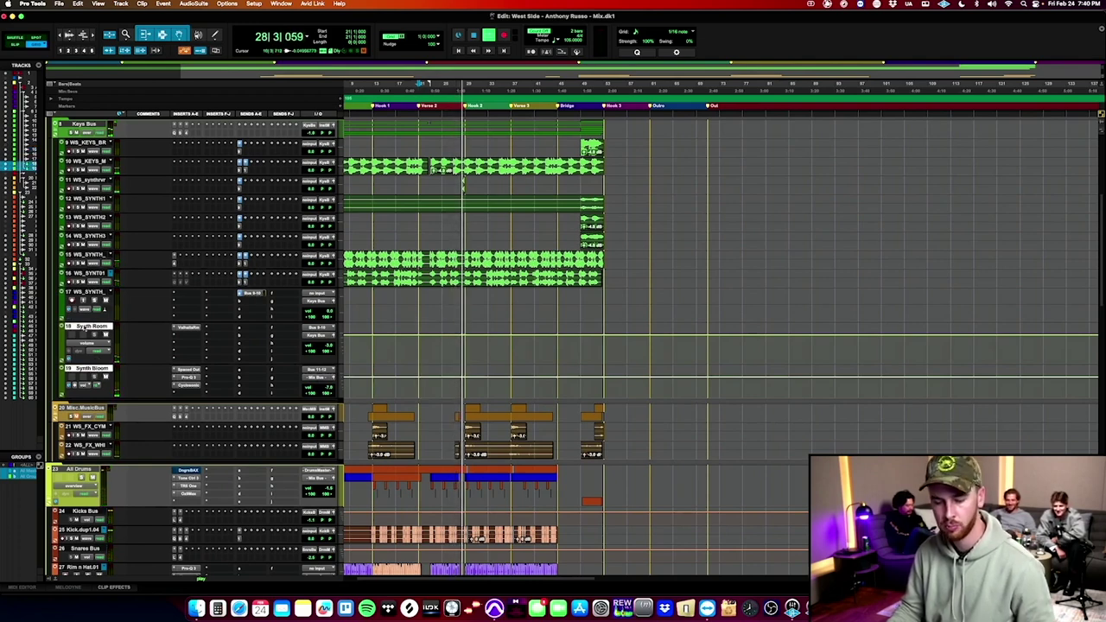
key(ctrl+Down)
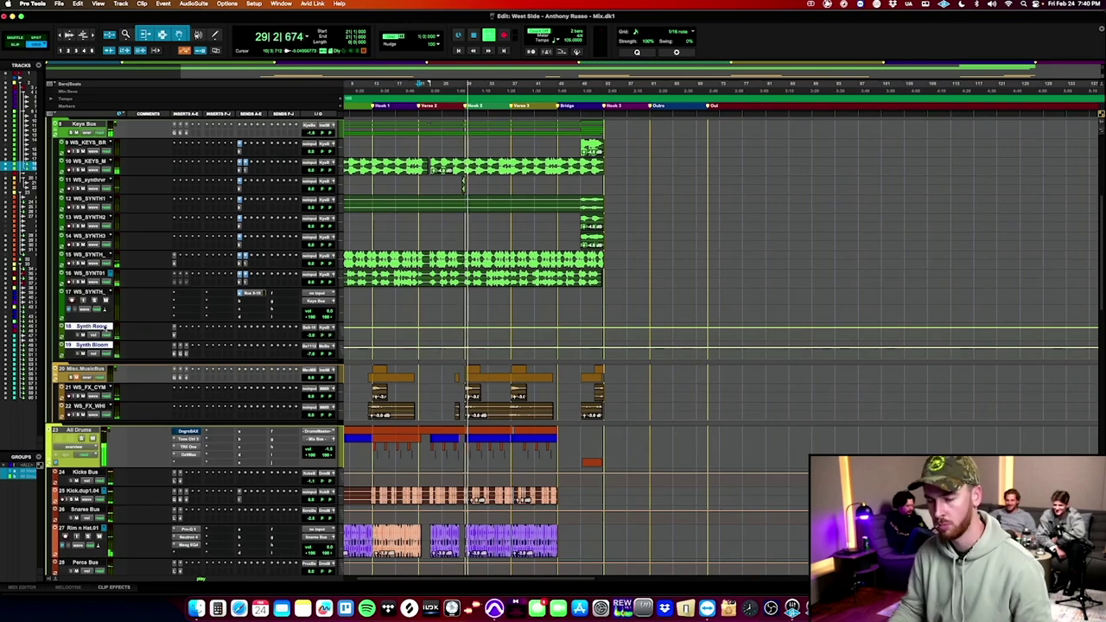
Raise the clip gain of the short reverse synth clip leading into Hook 2 and play from just before it.
click(458, 180)
click(463, 181)
key(t)
key(t)
key(t)
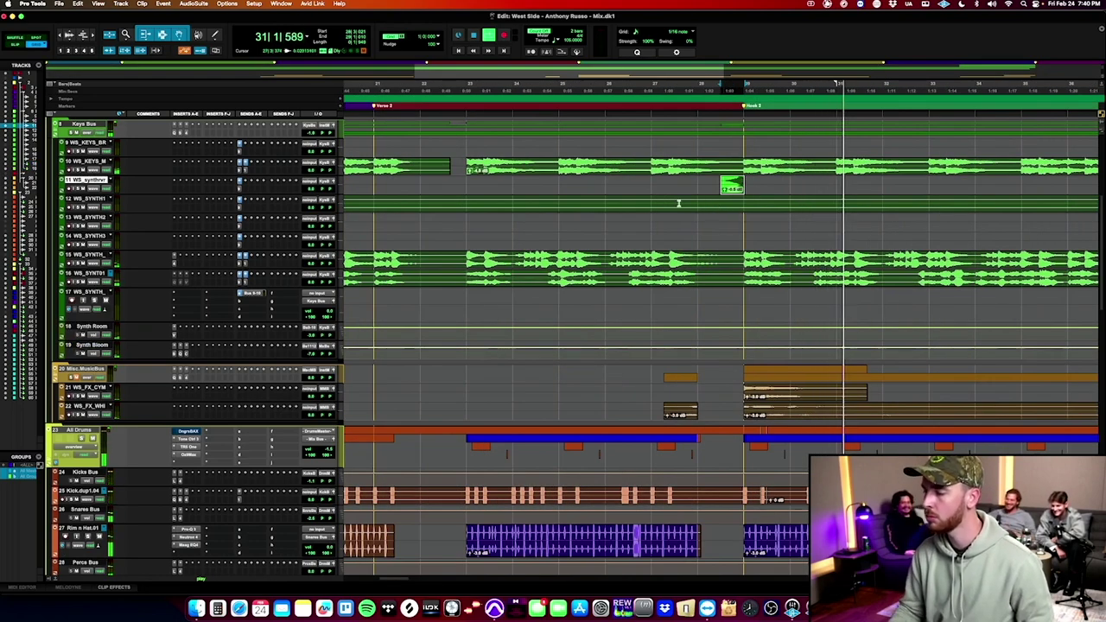
click(700, 183)
key(space)
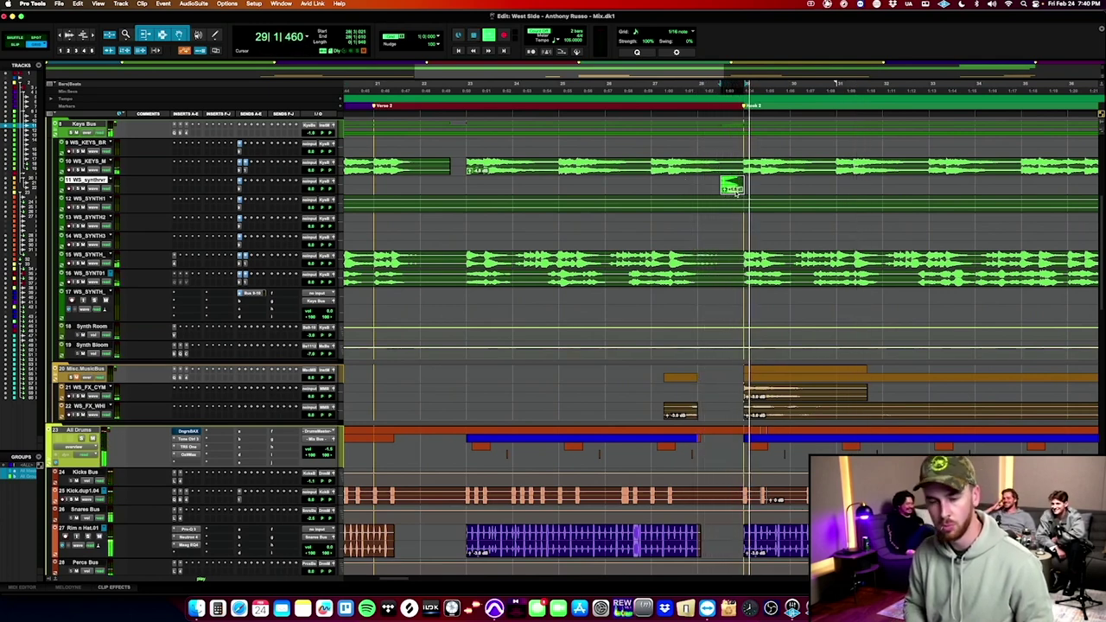
click(607, 183)
key(space)
key(space)
Fade out the main keys clip from bar 28 to the start of Hook 2.
key(t)
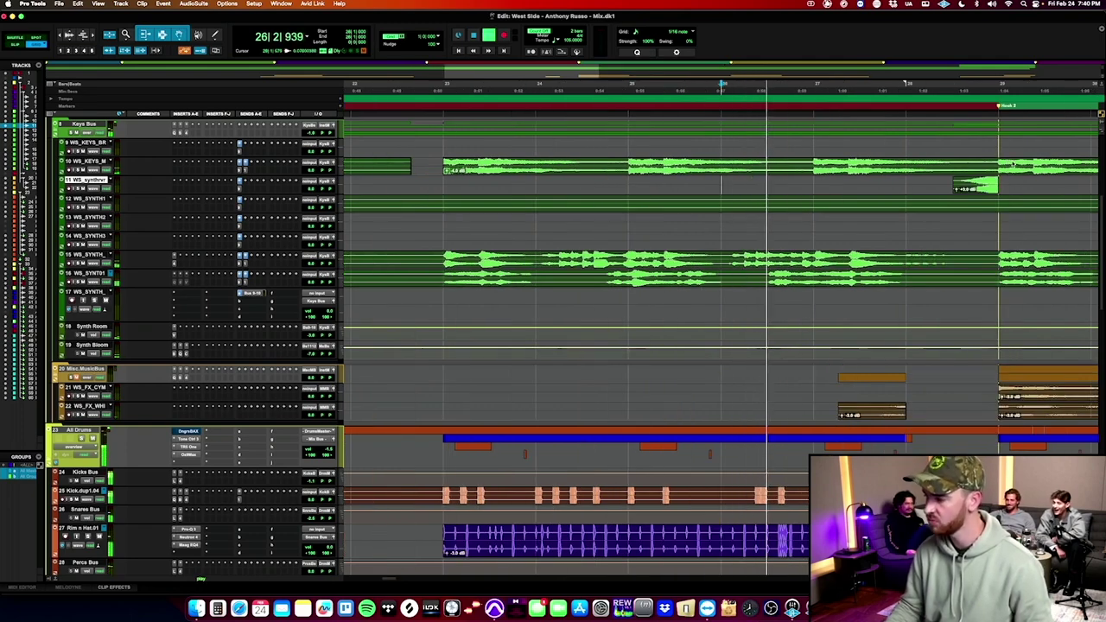
click(909, 164)
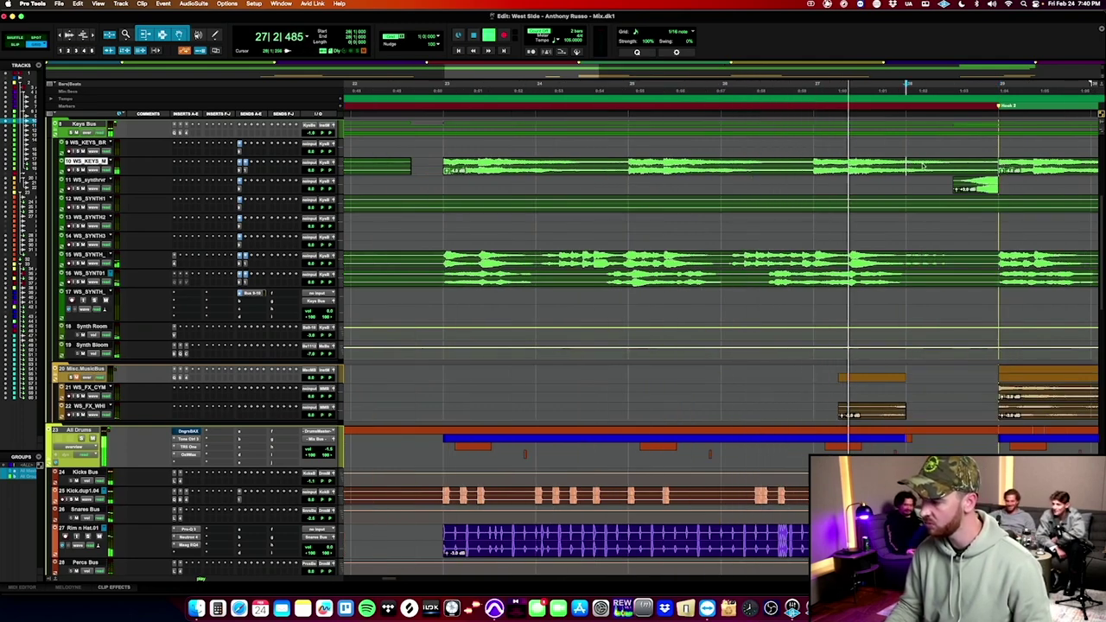
key(g)
scroll(948, 171, right, 1)
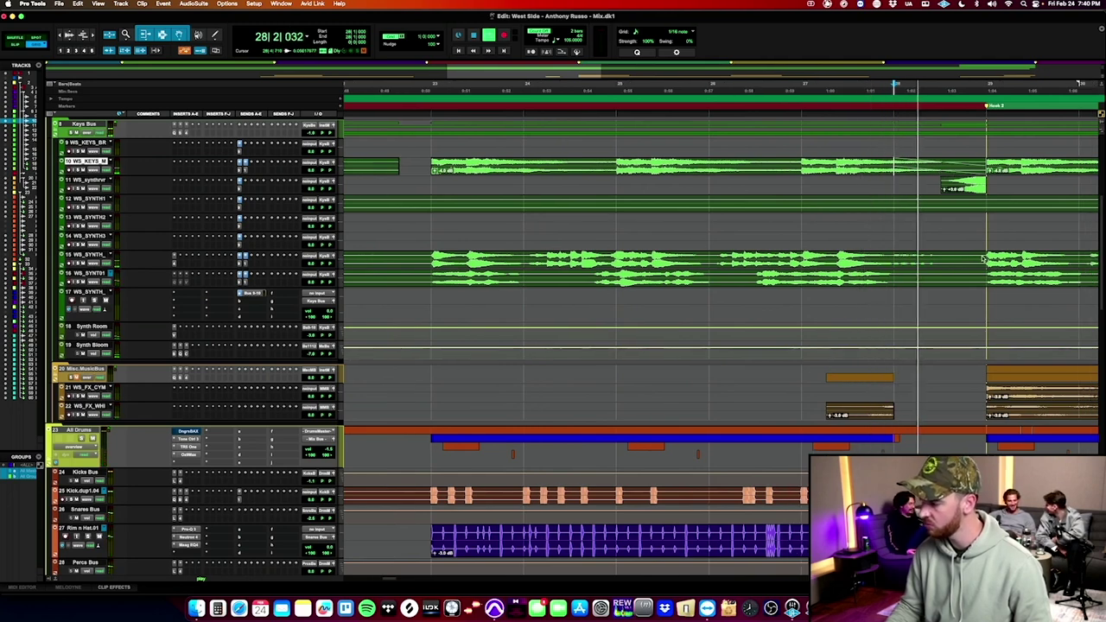
Fade out the synth clips on tracks 15 and 16 from bar 28 to the start of Hook 2.
double_click(946, 261)
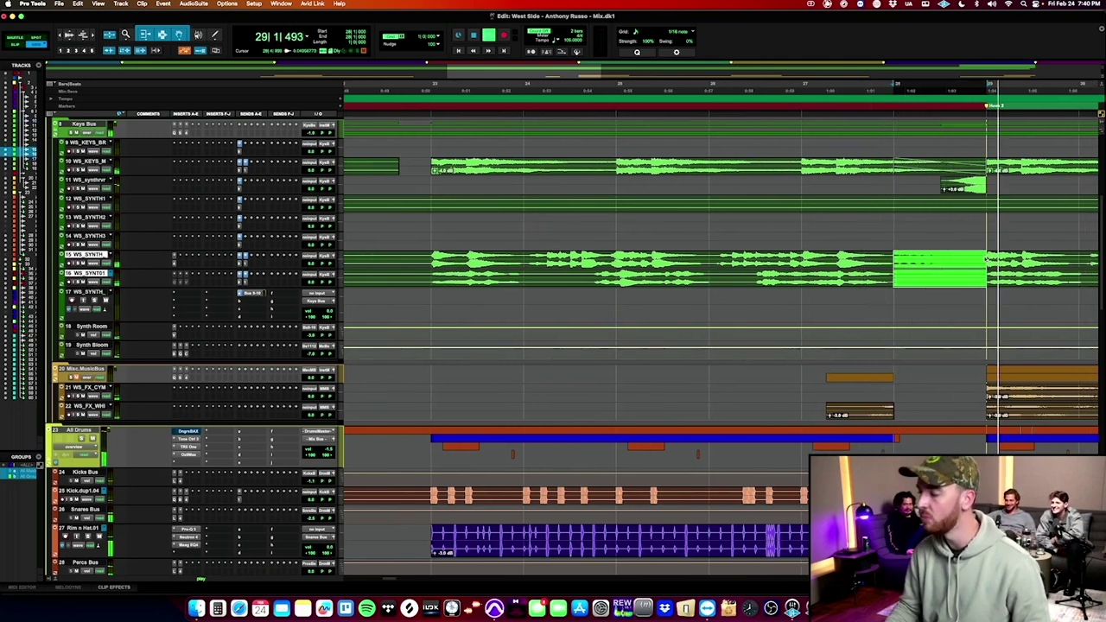
key(Delete)
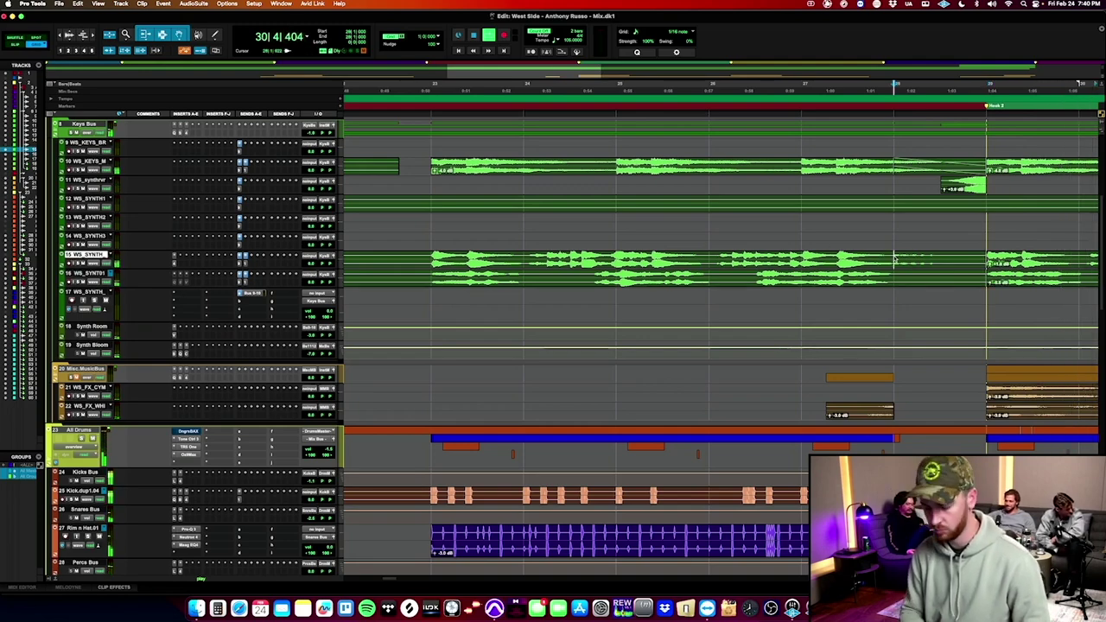
key(space)
key(space)
scroll(748, 202, right, 5)
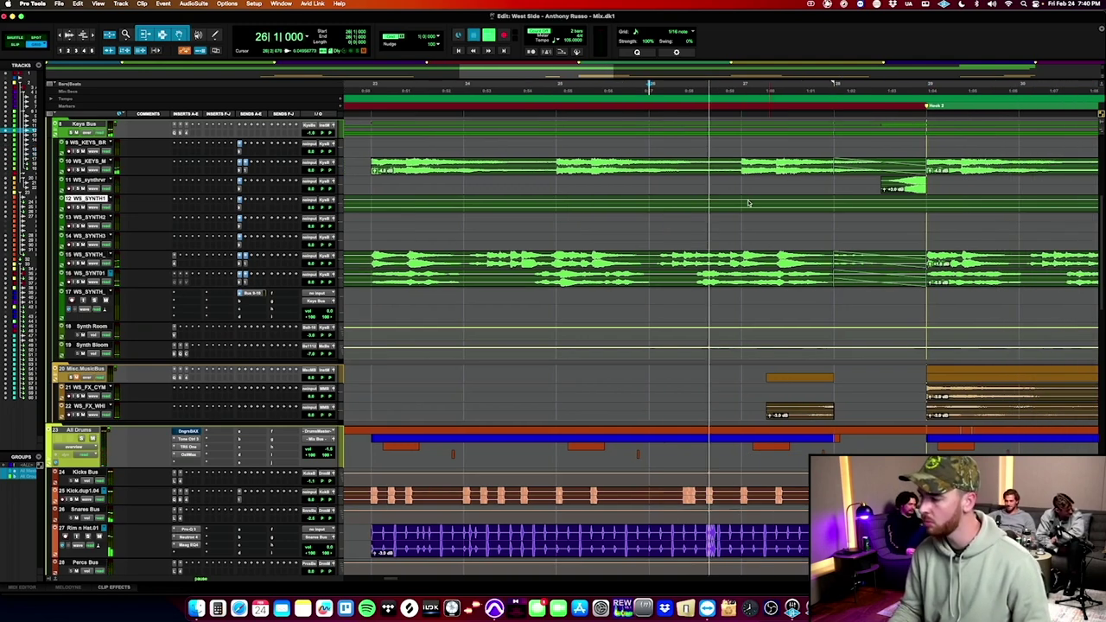
Play the faded transition into Hook 2 and look over the bass, keys and drum tracks around it.
click(657, 164)
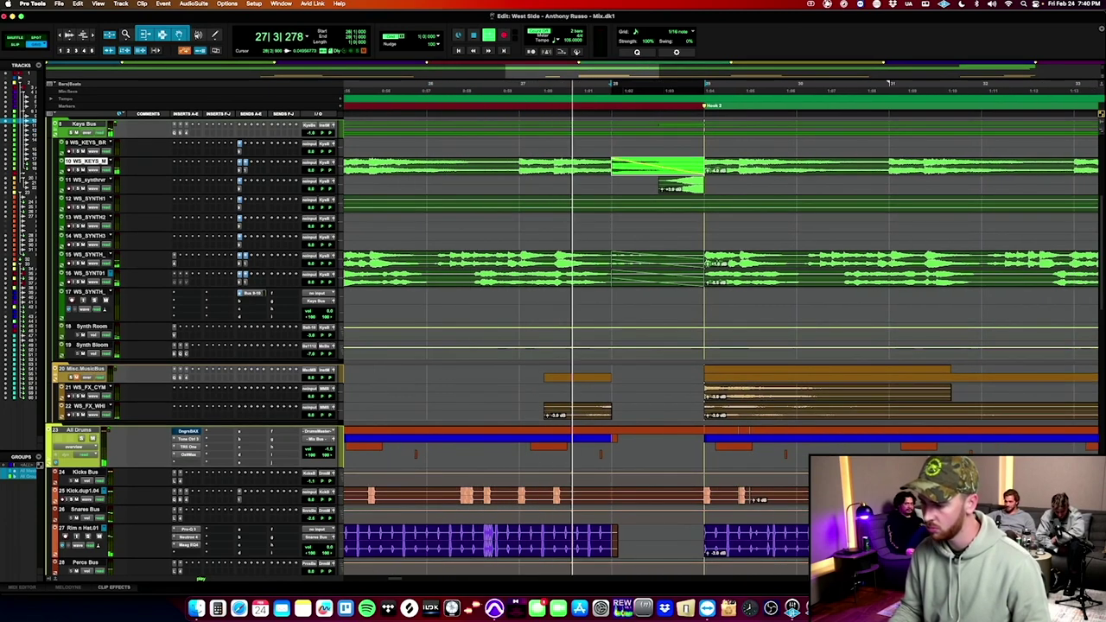
click(643, 184)
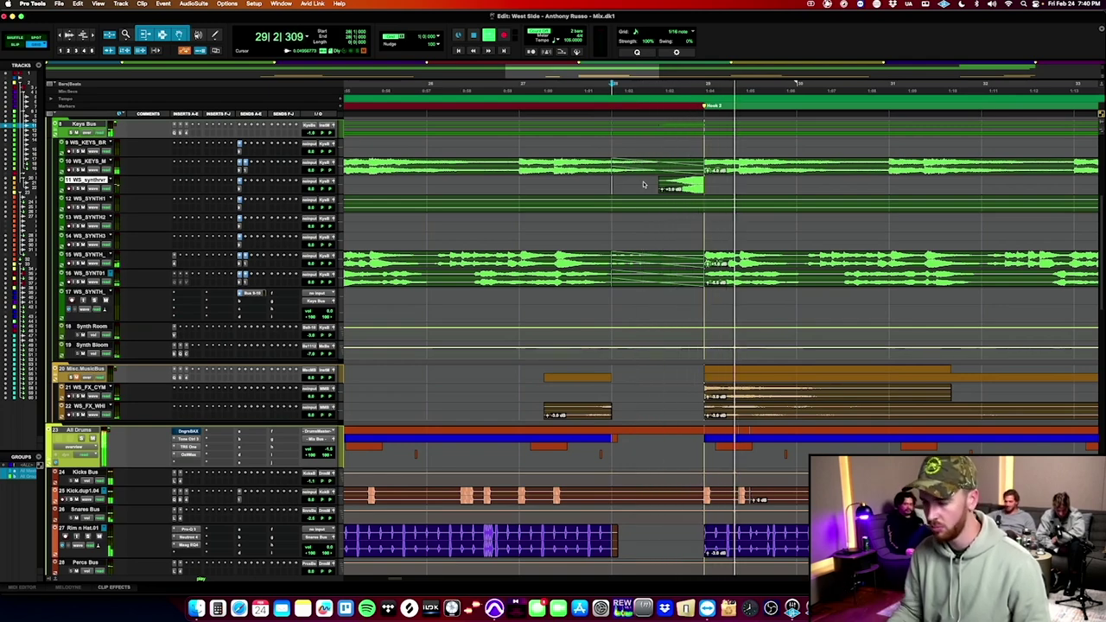
scroll(643, 184, right, 5)
key(r)
scroll(643, 184, down, 5)
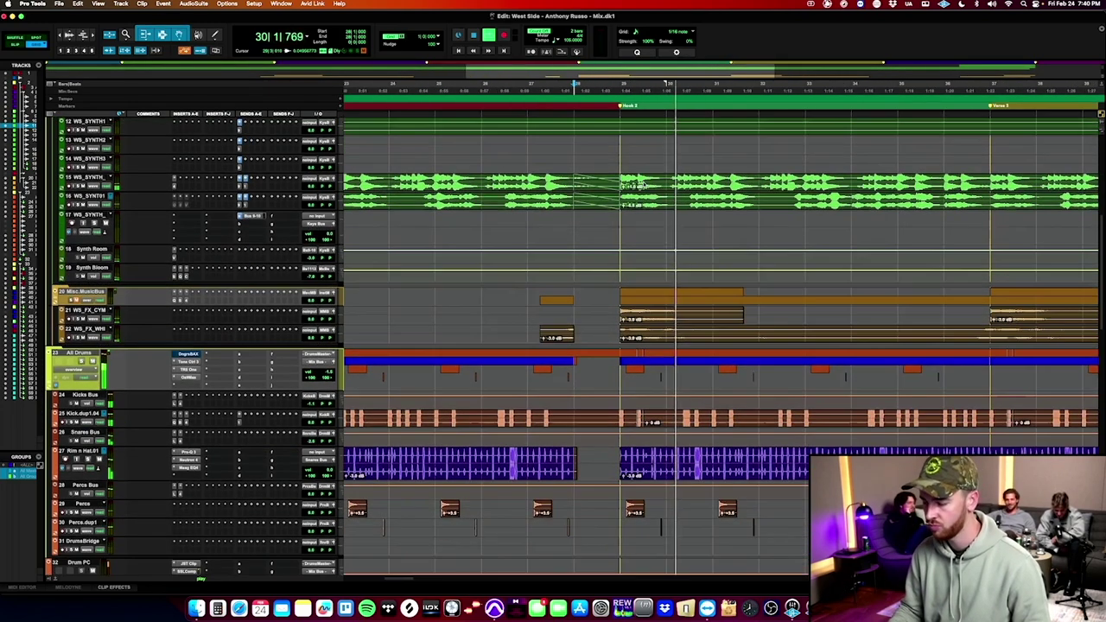
scroll(643, 184, up, 4)
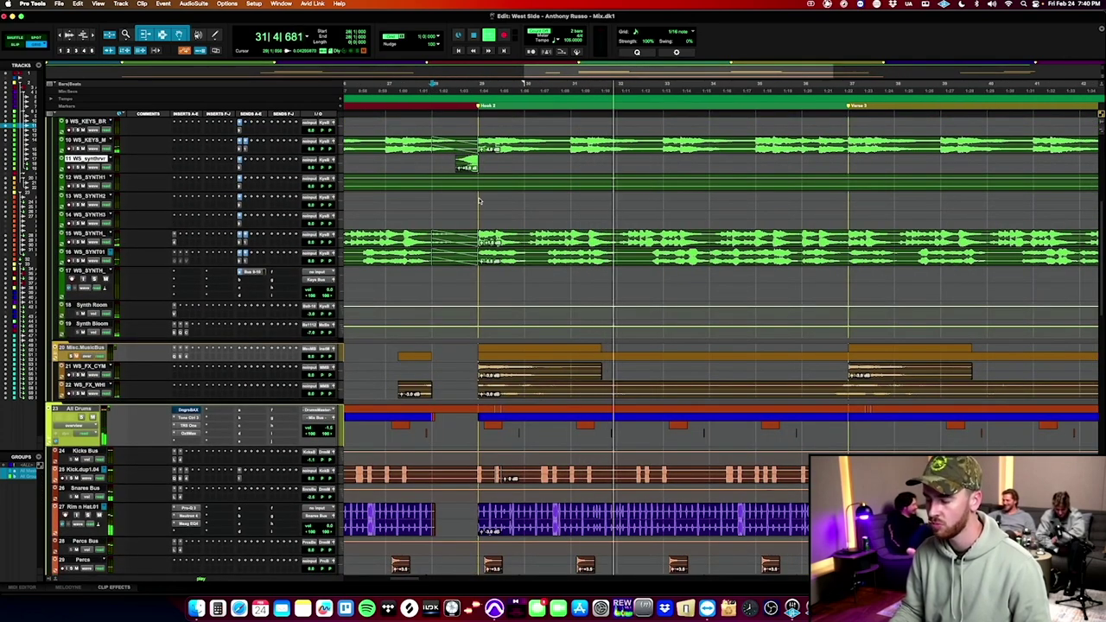
scroll(476, 197, right, 3)
scroll(467, 197, up, 1)
scroll(461, 197, up, 6)
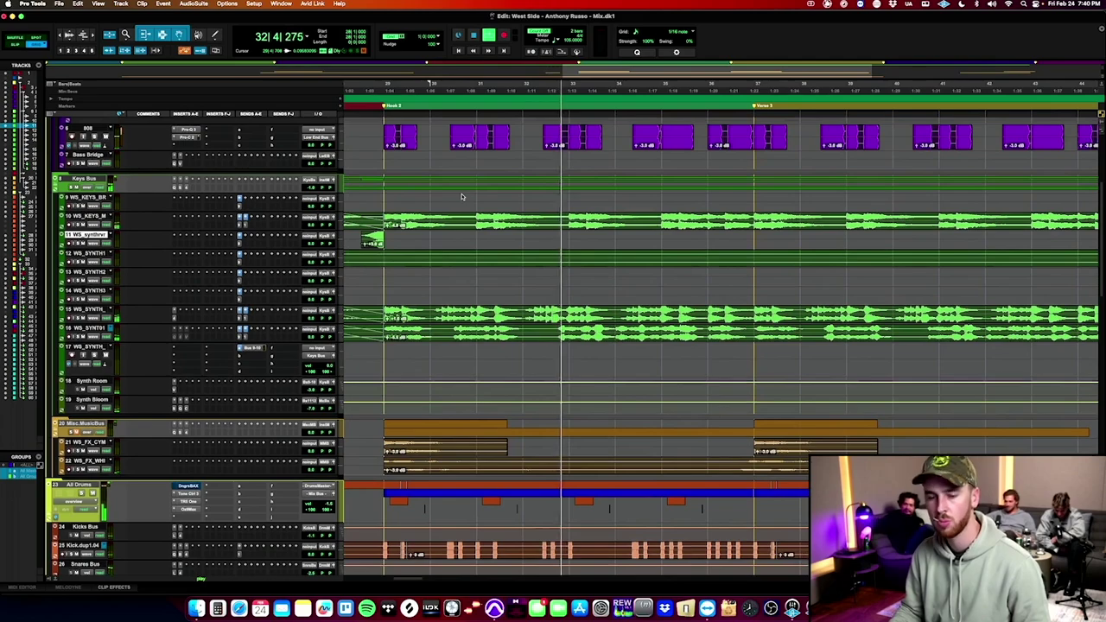
In the Rim n Hat Pro-Q 3, add a bell cut of about 2 dB near 5.35 kHz and switch processing to Linear Phase.
scroll(431, 229, down, 12)
scroll(431, 229, down, 12)
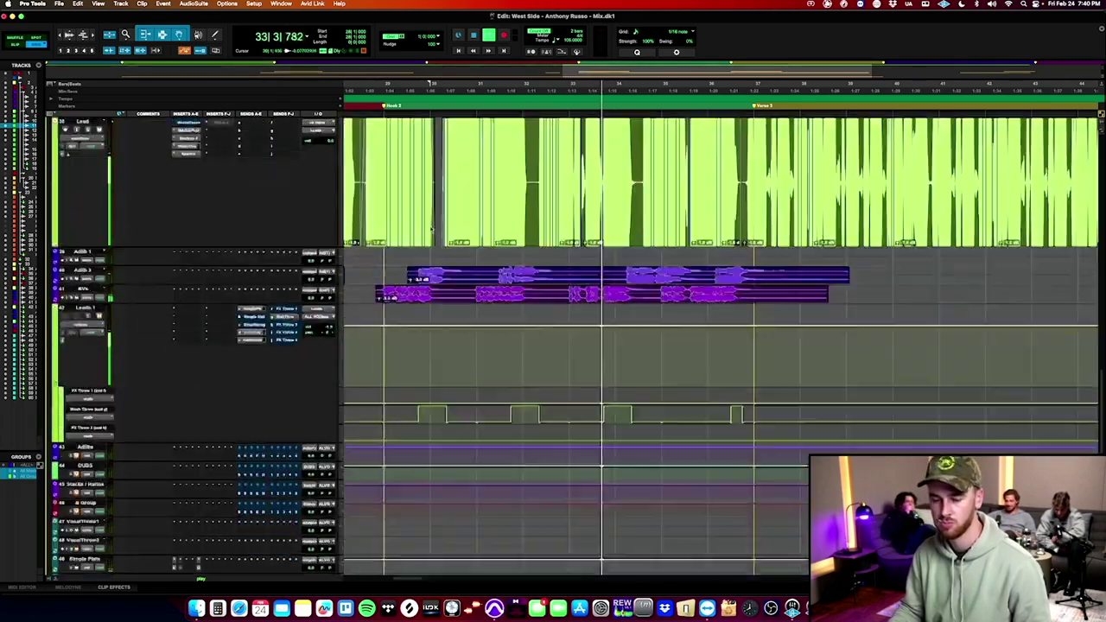
scroll(430, 229, up, 9)
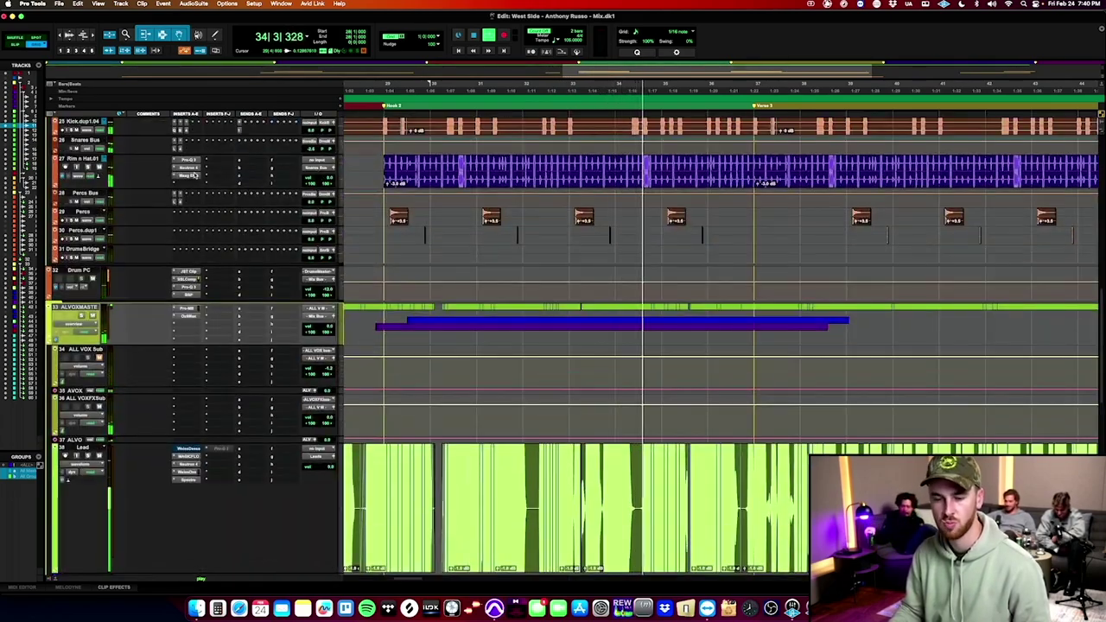
click(196, 177)
click(190, 161)
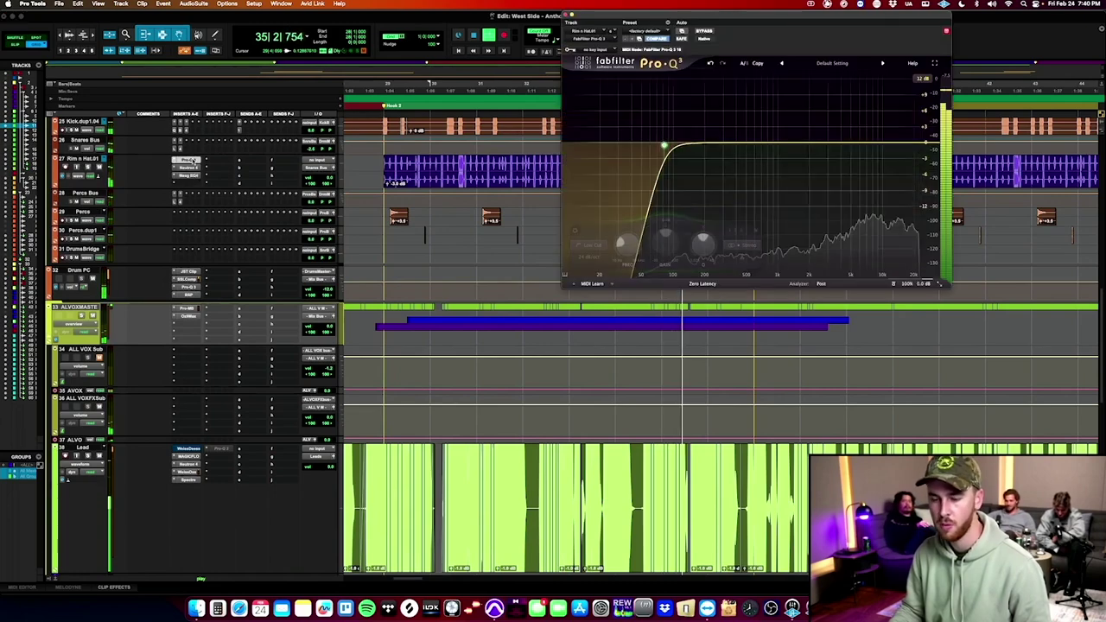
mouse_move(850, 144)
mouse_down()
mouse_move(850, 130)
mouse_move(855, 153)
mouse_up()
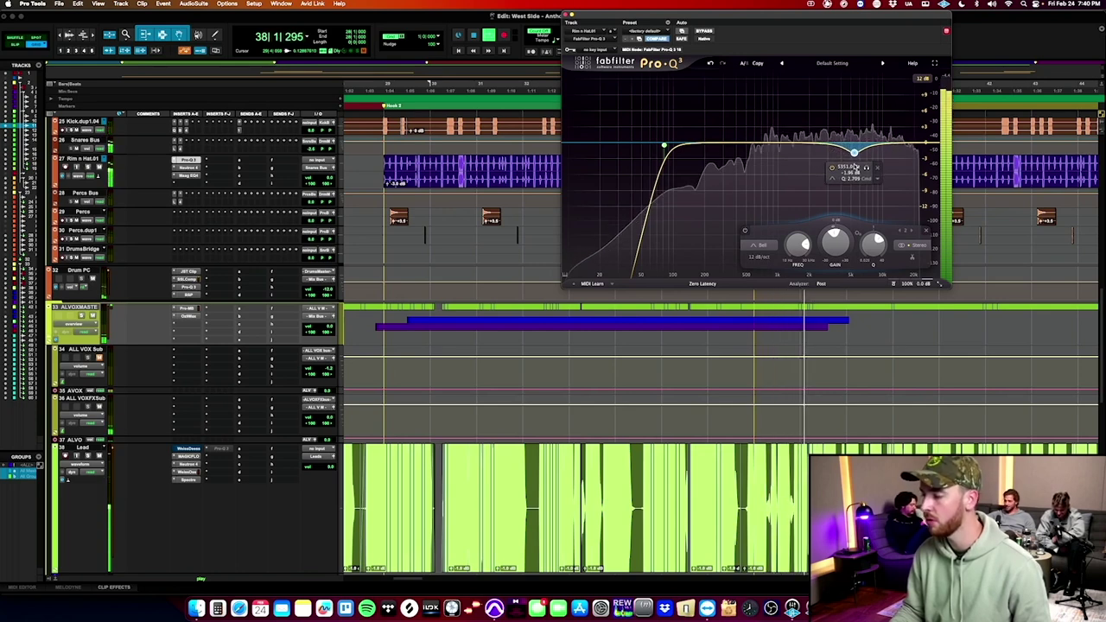
click(703, 284)
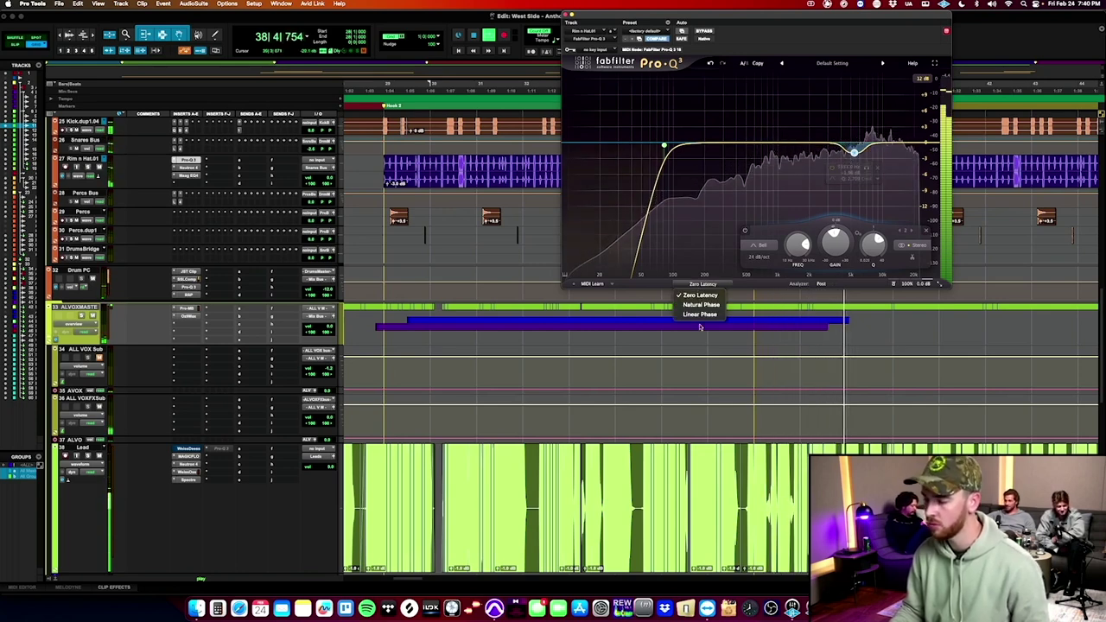
click(701, 316)
click(566, 14)
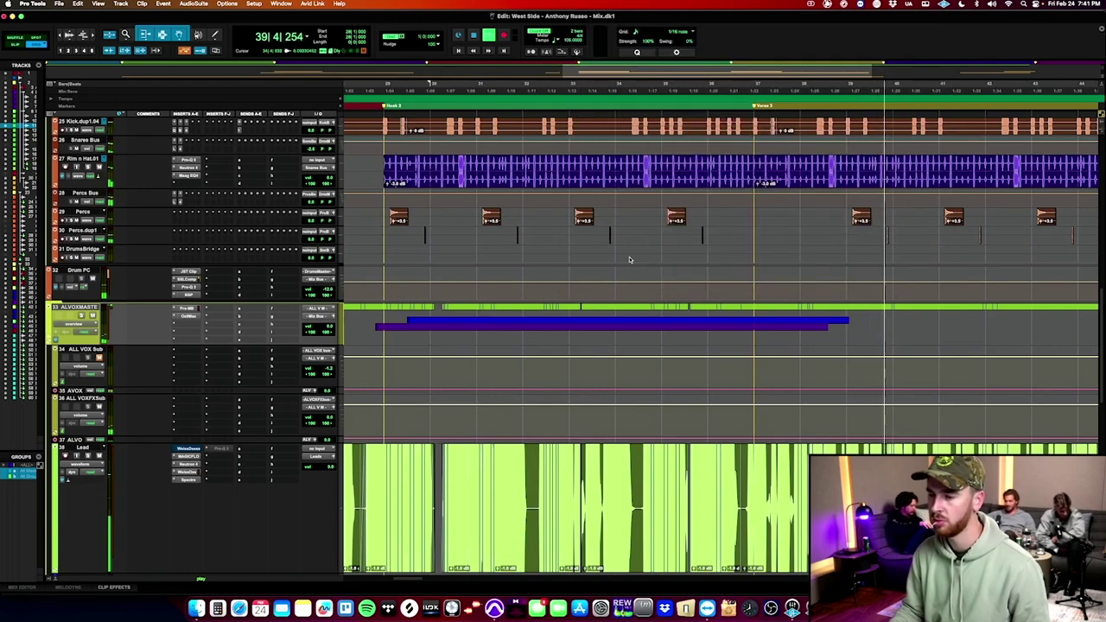
Solo the main keys track 10 and select all of its audio across the song.
scroll(624, 260, up, 3)
scroll(622, 260, right, 5)
scroll(622, 260, right, 1)
key(r)
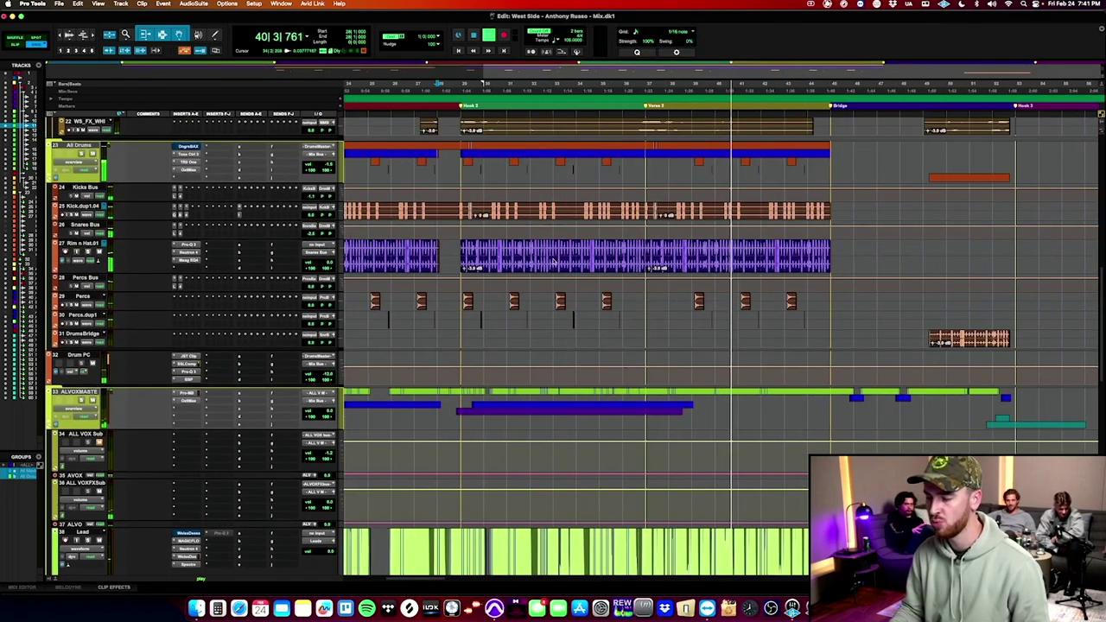
drag(460, 250, 834, 249)
scroll(104, 132, up, 10)
scroll(158, 356, down, 1)
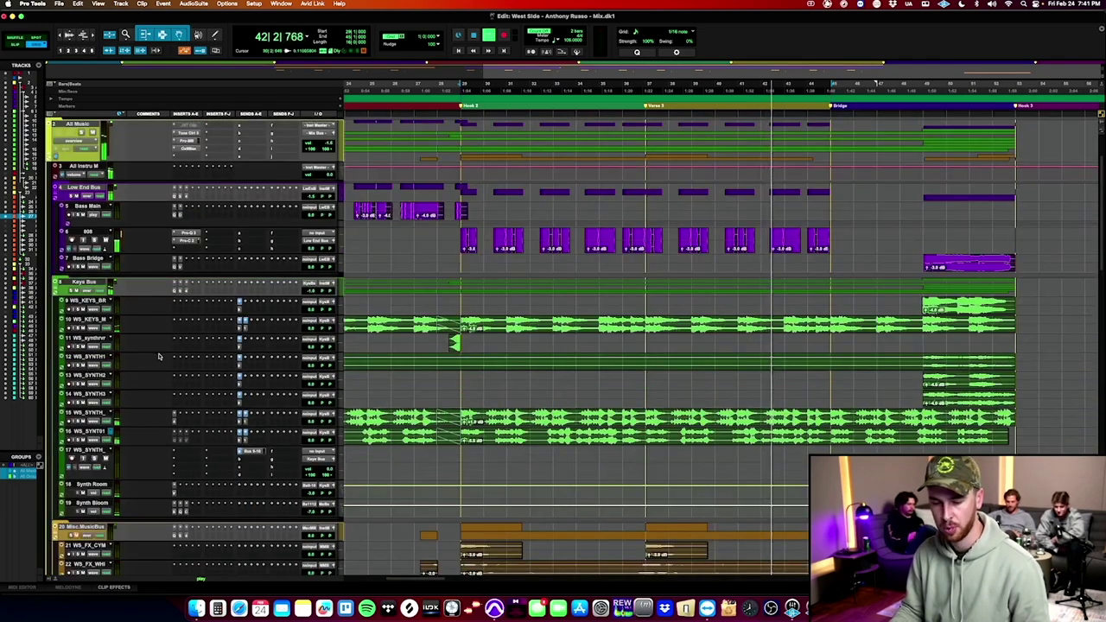
click(95, 320)
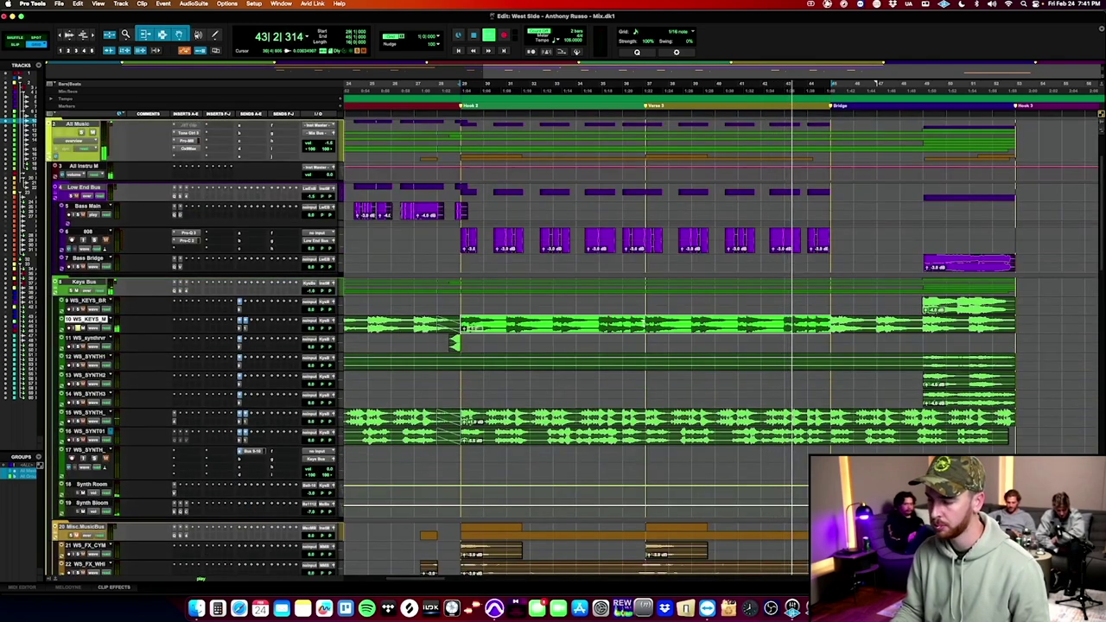
triple_click(394, 325)
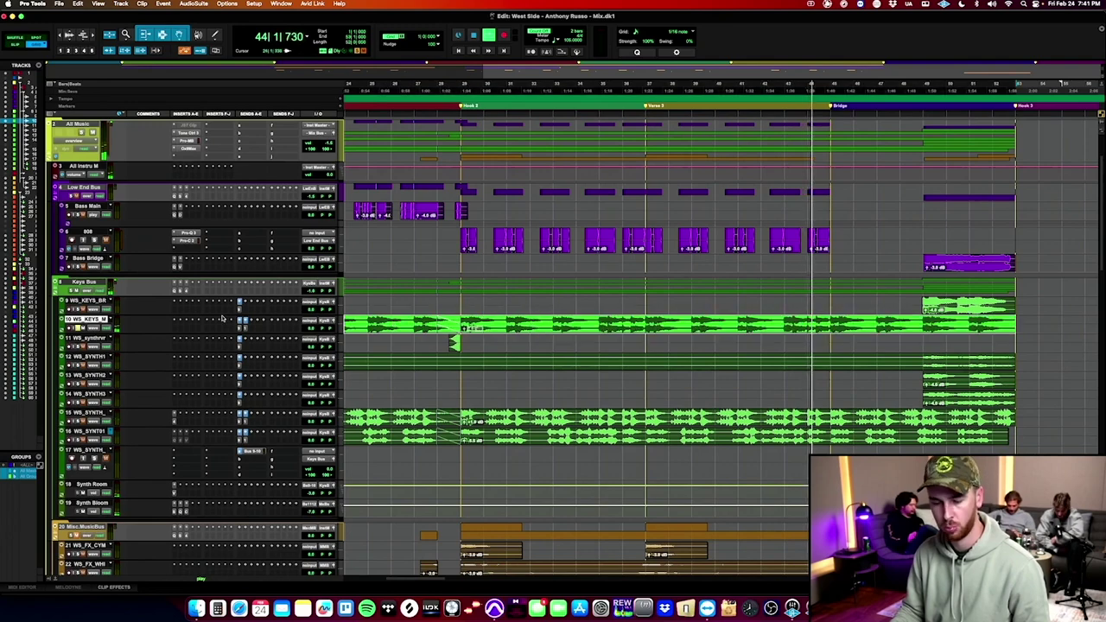
Insert the stereo UAD Fairchild 670 Legacy compressor on the main keys track.
click(174, 322)
text(fairc)
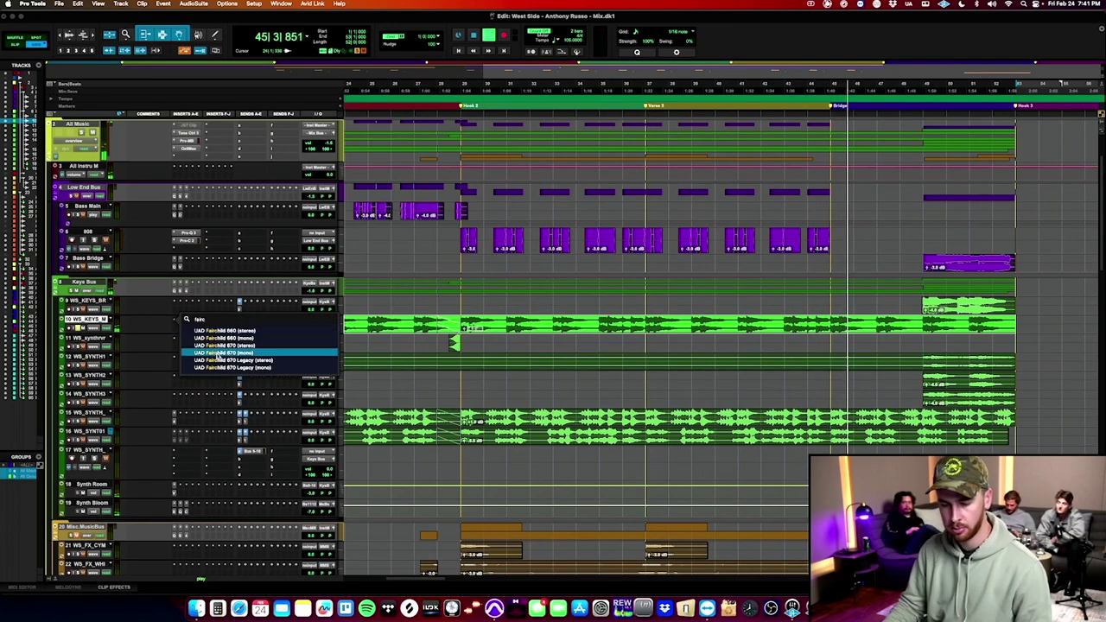
click(227, 362)
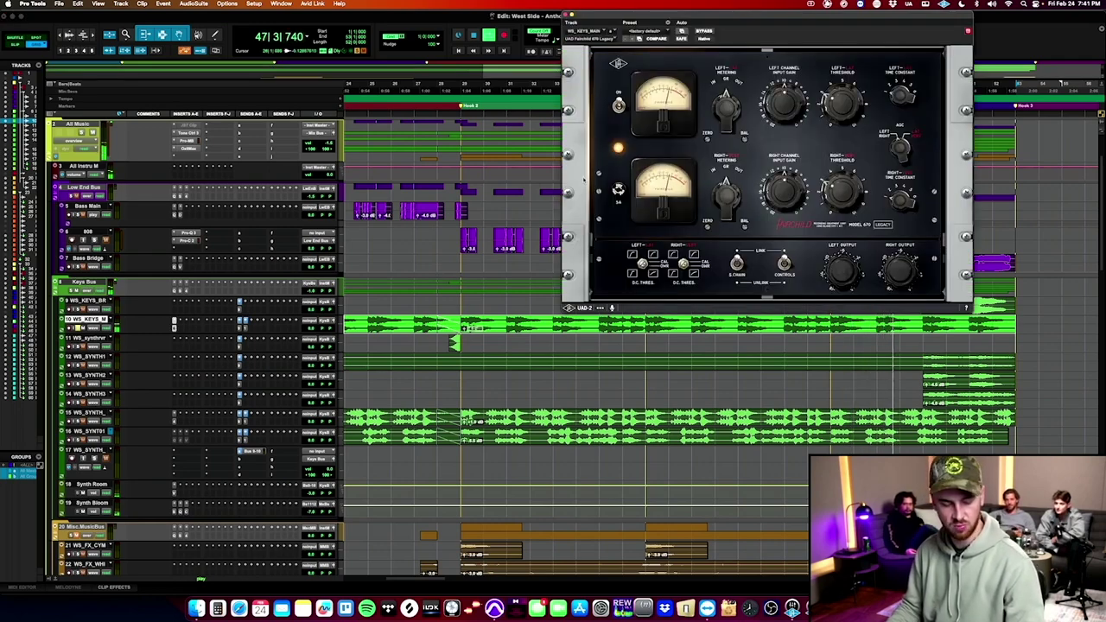
Insert a stereo FabFilter Pro-Q 3 on the main keys with a high cut near 10 kHz and a 3 dB bell cut around 868 Hz.
click(180, 323)
mouse_move(216, 321)
mouse_move(293, 315)
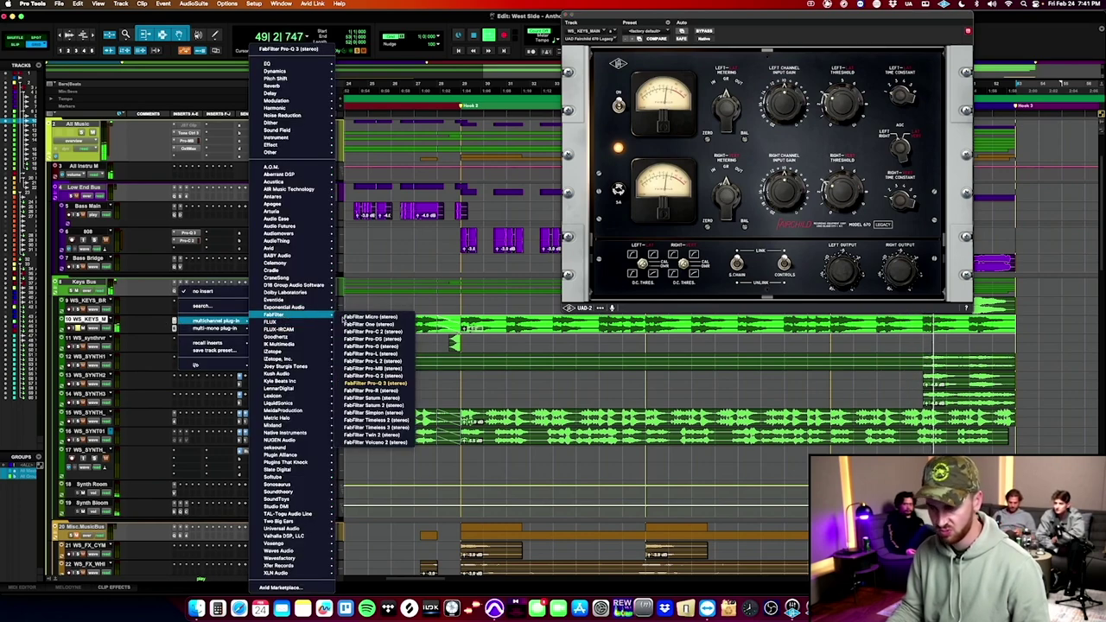
click(378, 384)
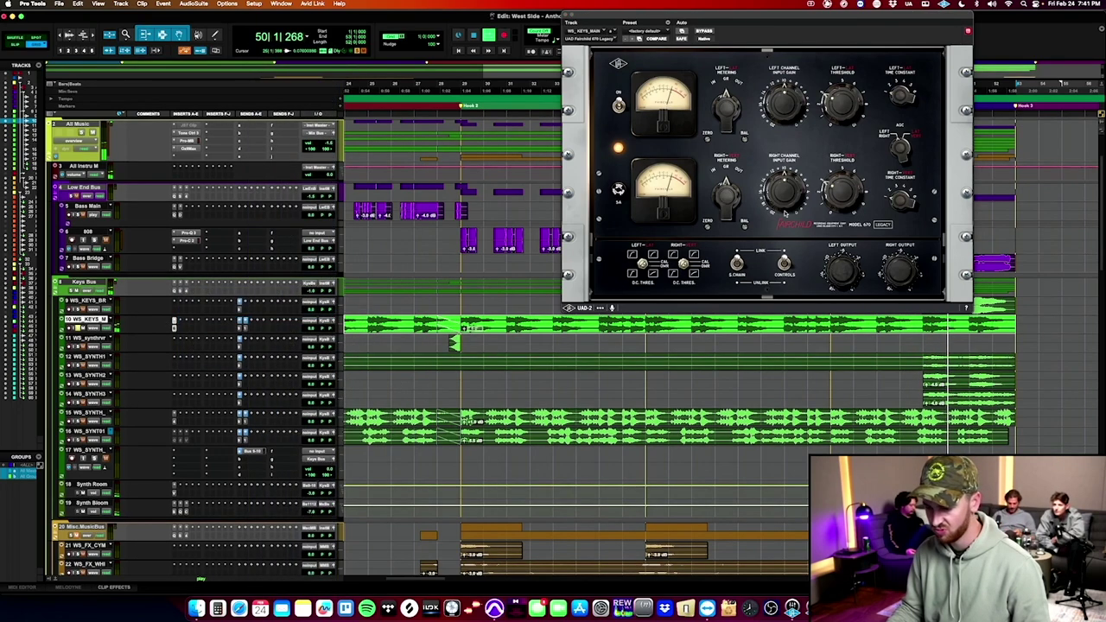
click(877, 143)
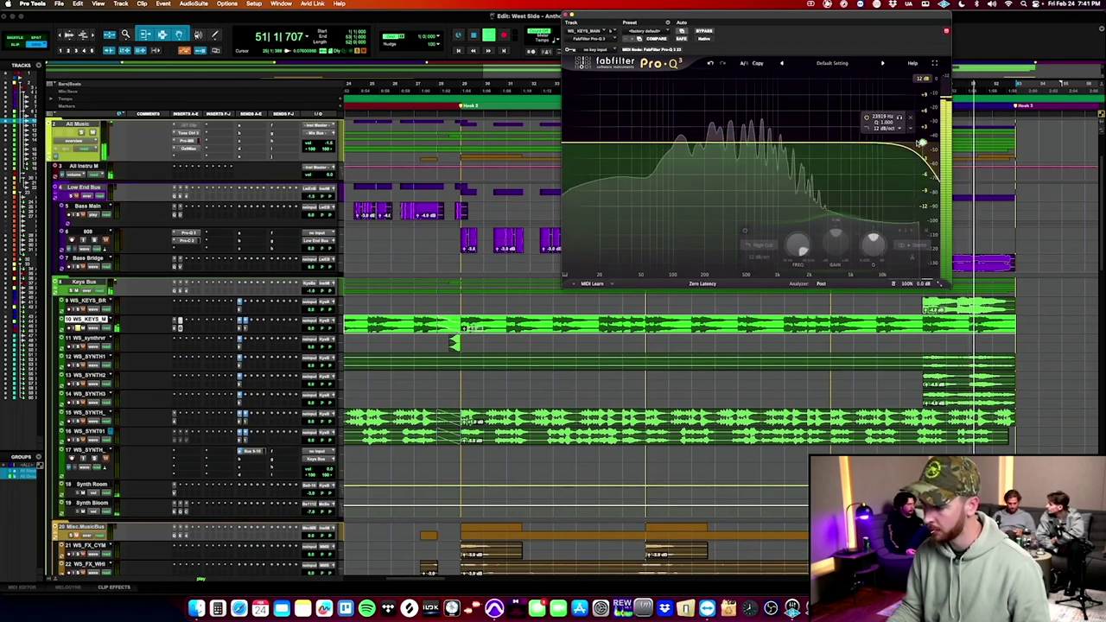
mouse_move(775, 142)
mouse_down()
mouse_move(773, 82)
mouse_move(772, 159)
mouse_up()
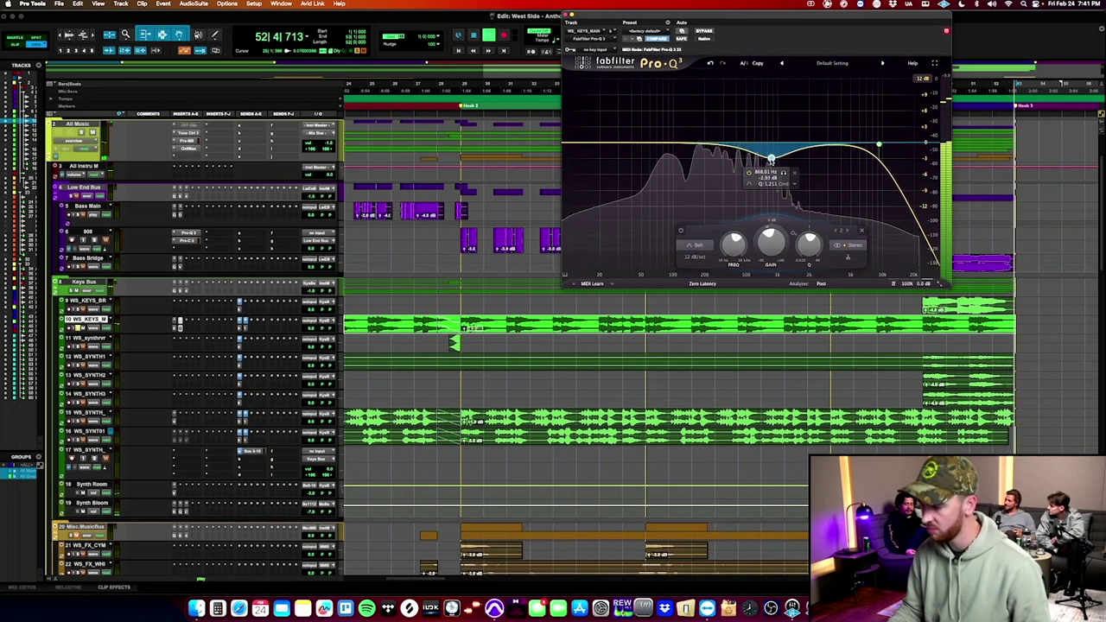
Play from the song's start, sweep the keys' bell band to about 770 Hz and set it to a cut of nearly 5 dB.
key(space)
key(space)
key(r)
key(t)
scroll(476, 309, down, 1)
key(space)
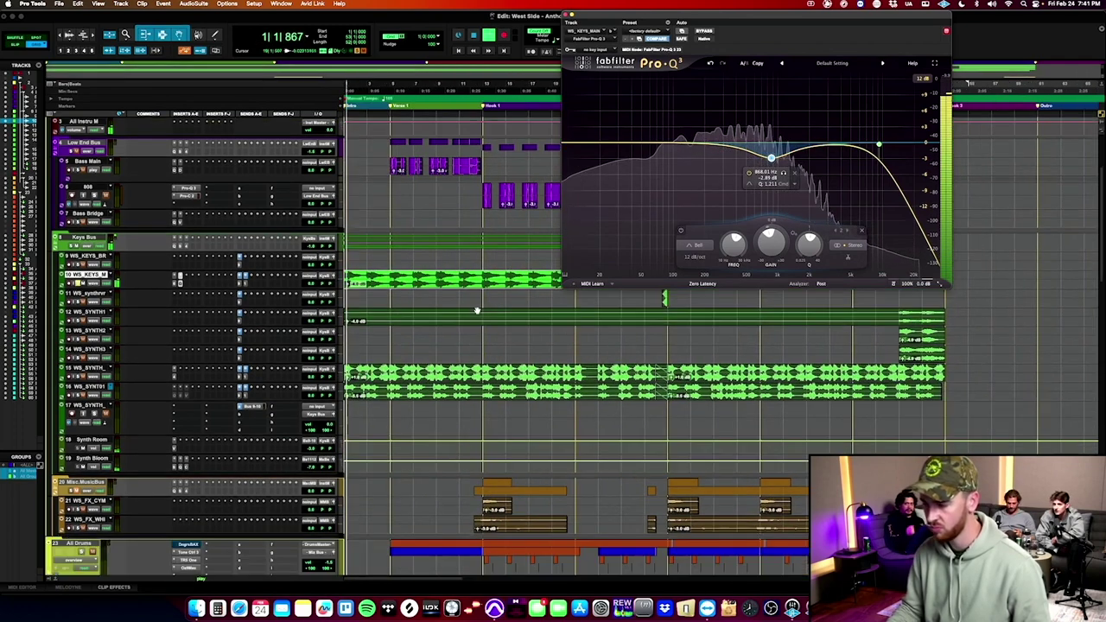
drag(771, 158, 766, 90)
scroll(766, 90, up, 3)
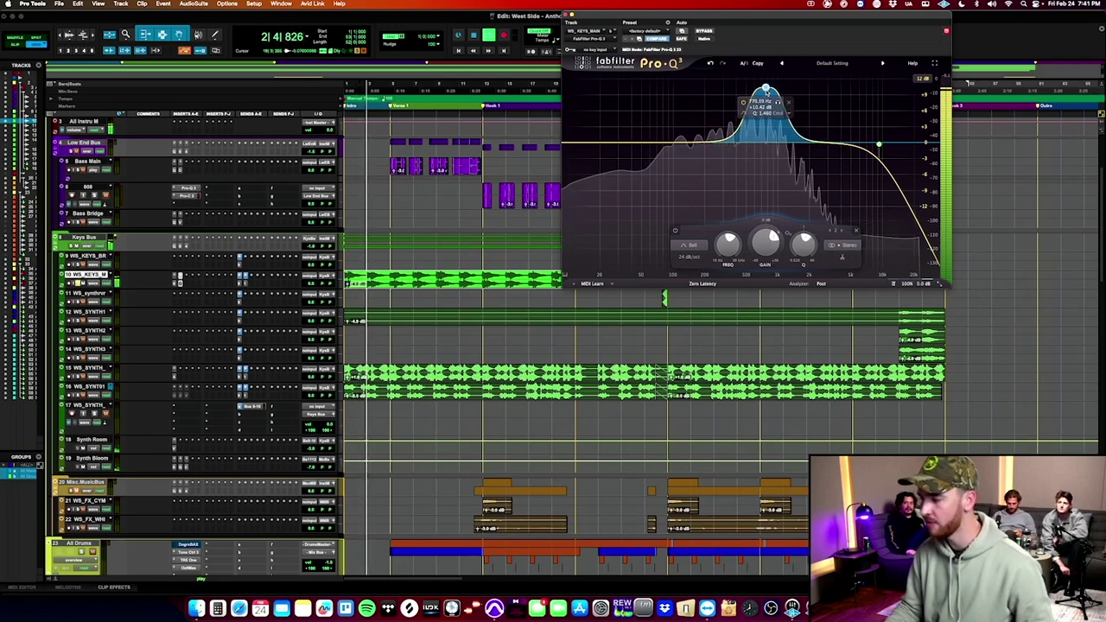
scroll(765, 90, down, 2)
alt+click(757, 250)
drag(755, 249, 758, 272)
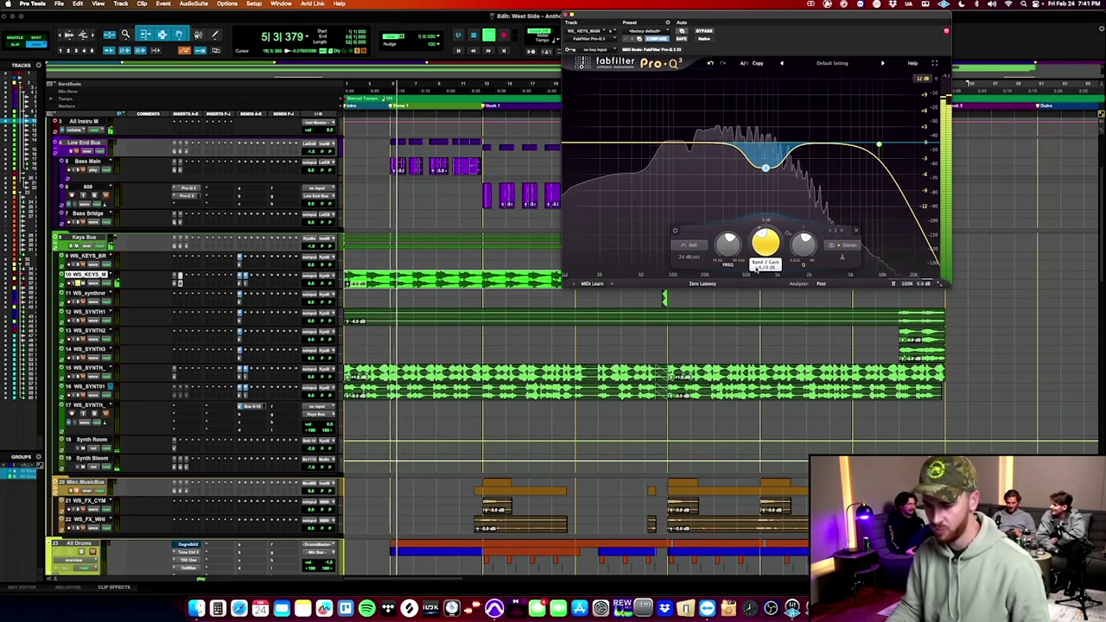
Lower the keys' high cut to about 1.5 kHz and deepen the 770 Hz bell cut to about 6 dB.
click(180, 284)
click(180, 283)
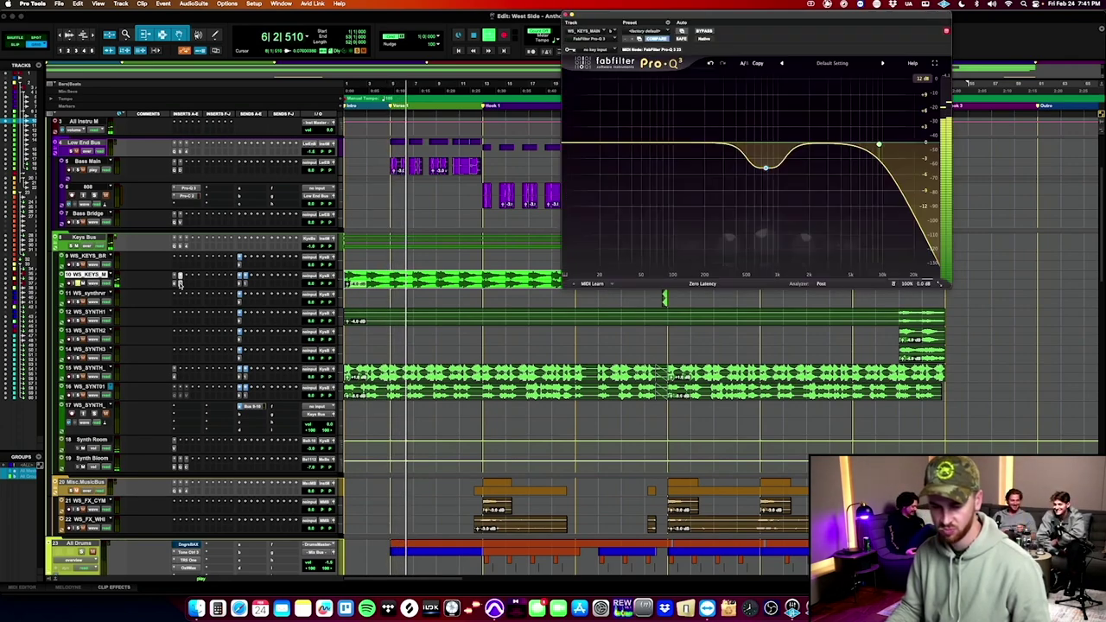
drag(862, 145, 795, 145)
drag(766, 169, 766, 175)
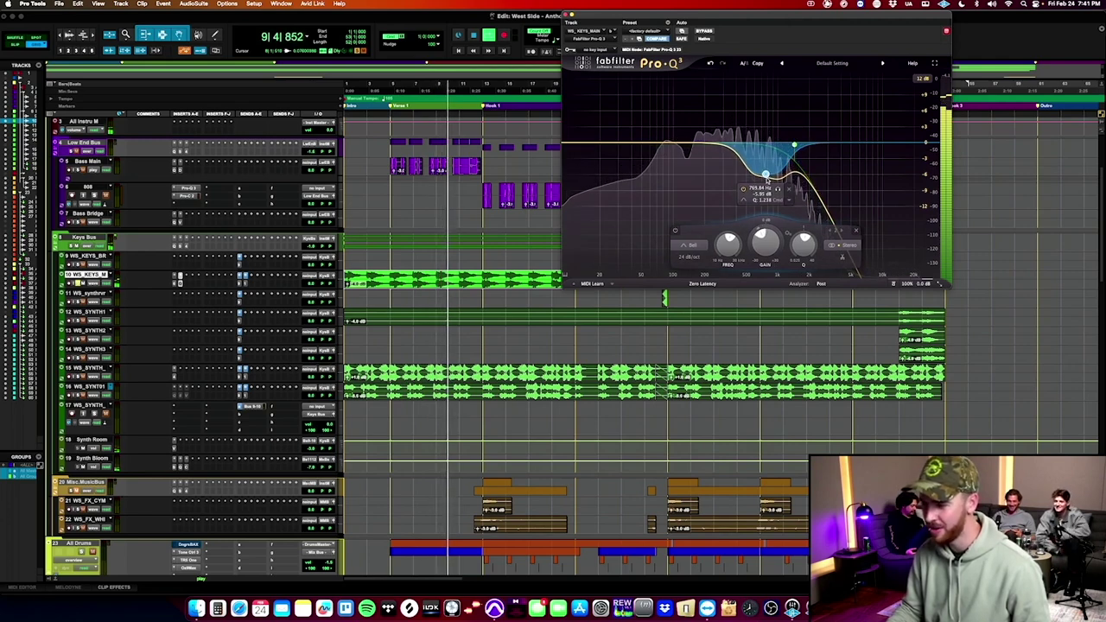
click(568, 15)
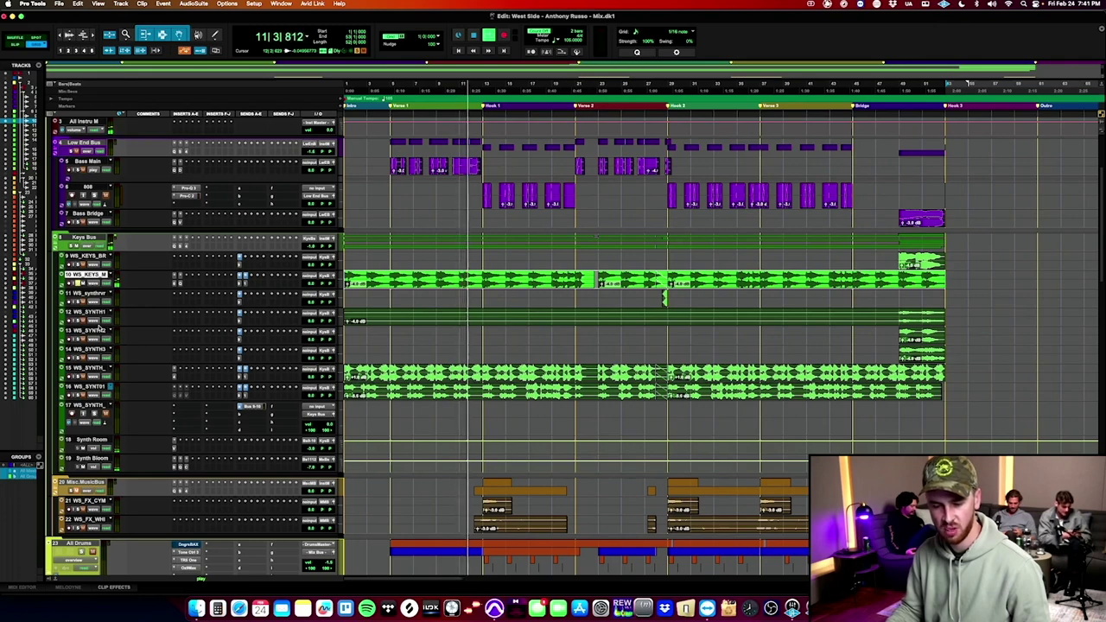
Add the VLC stereo hardware insert after the existing plug-ins on the main keys track.
click(185, 277)
mouse_move(225, 298)
mouse_move(207, 321)
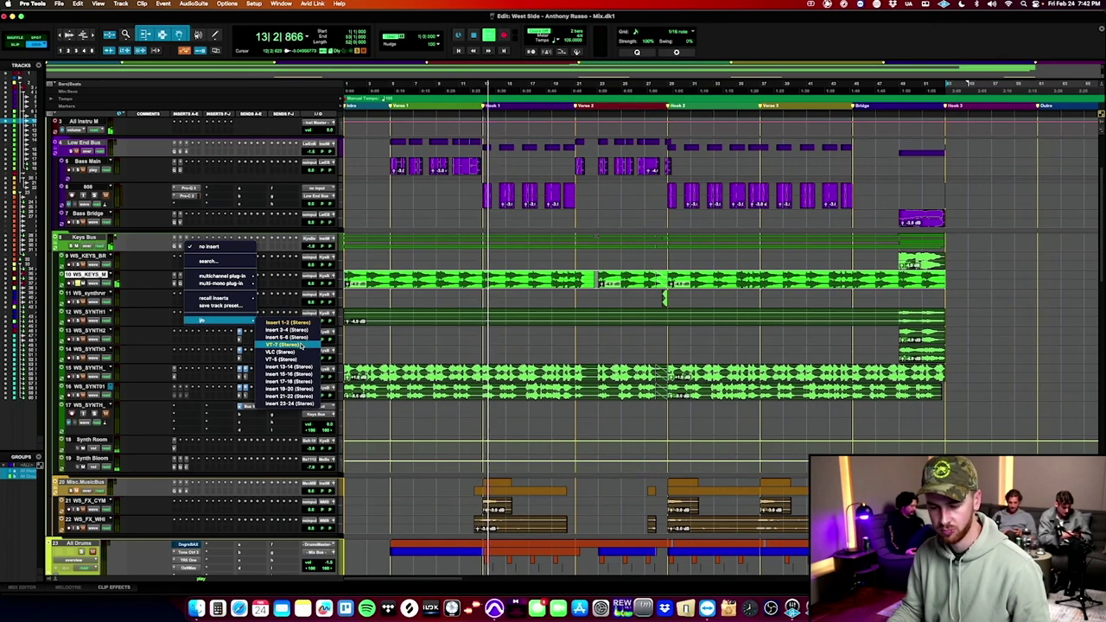
click(285, 352)
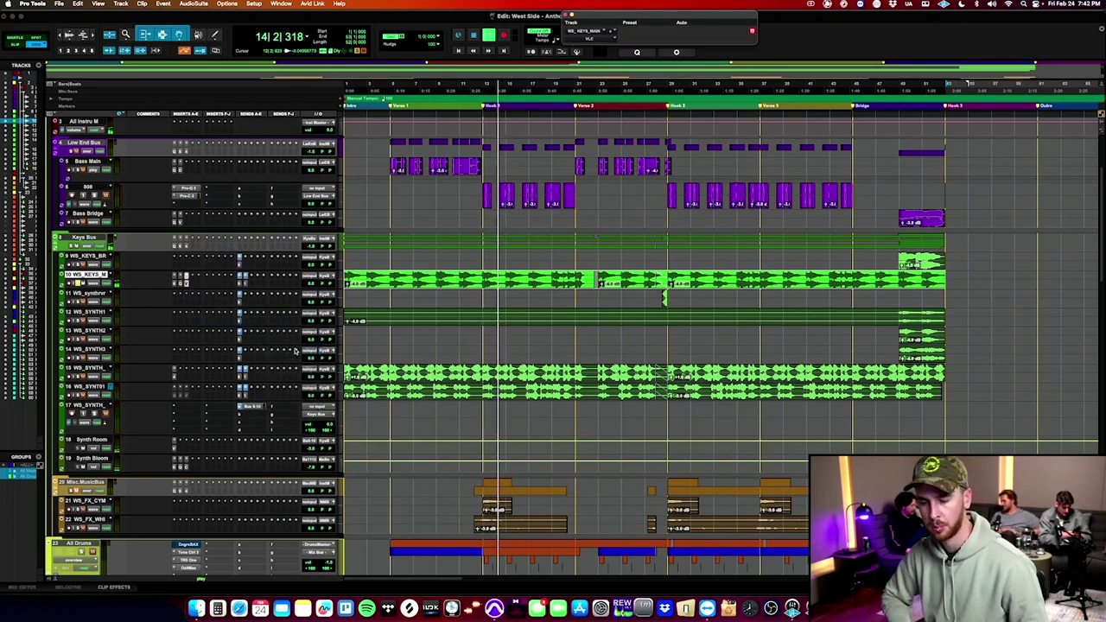
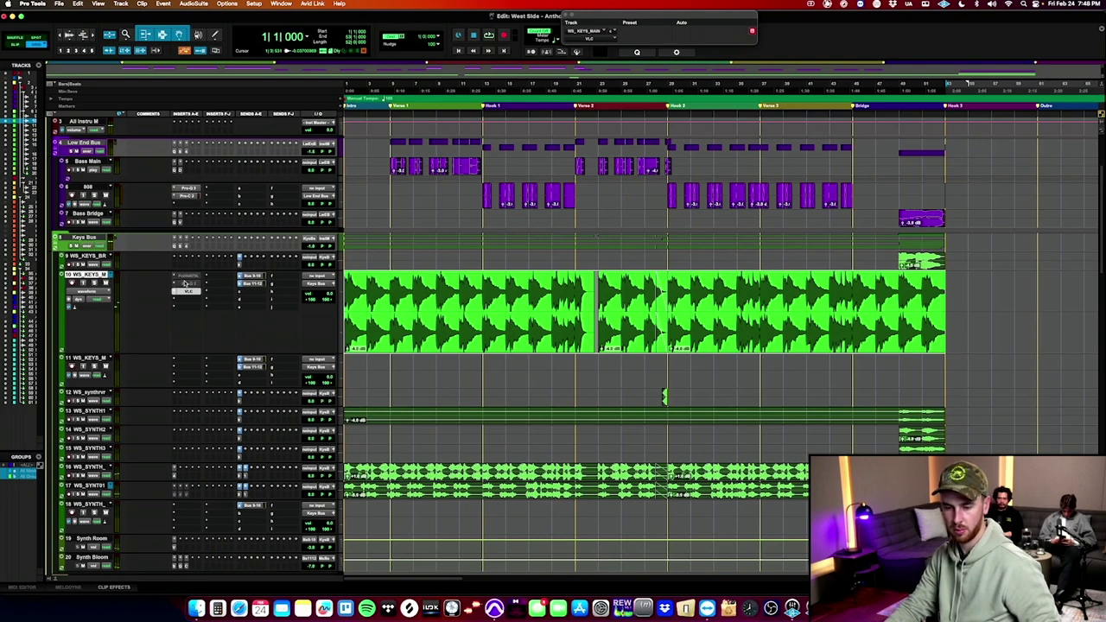
Play the printed main keys track and insert the Trim plug-in on it.
key(space)
key(ctrl+Down)
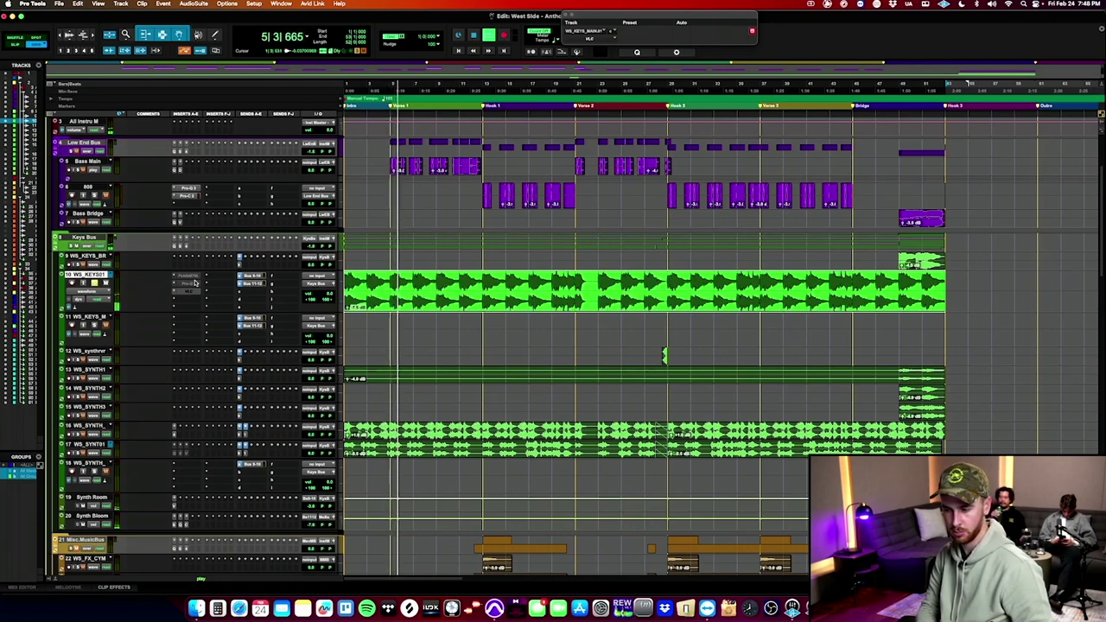
key(ctrl+Up)
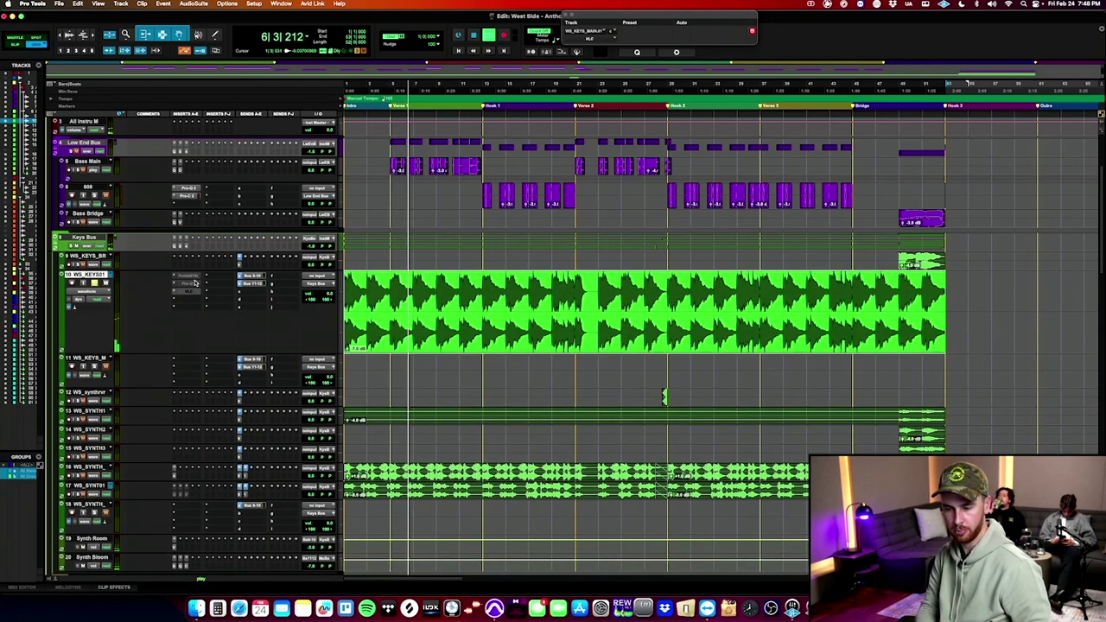
key(ctrl+Up)
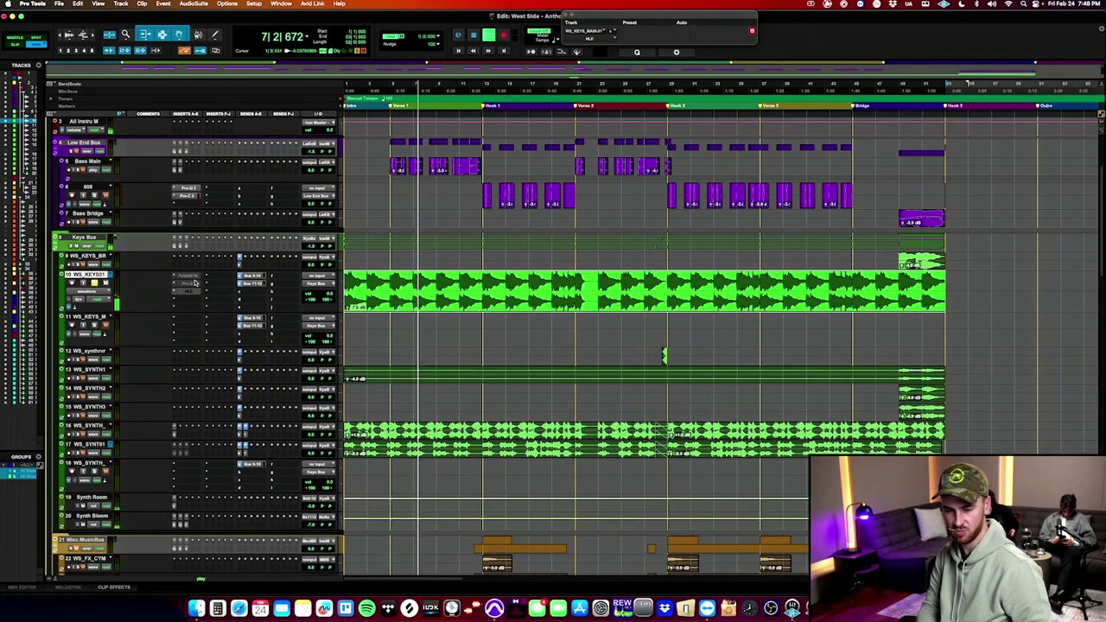
key(shift+Down)
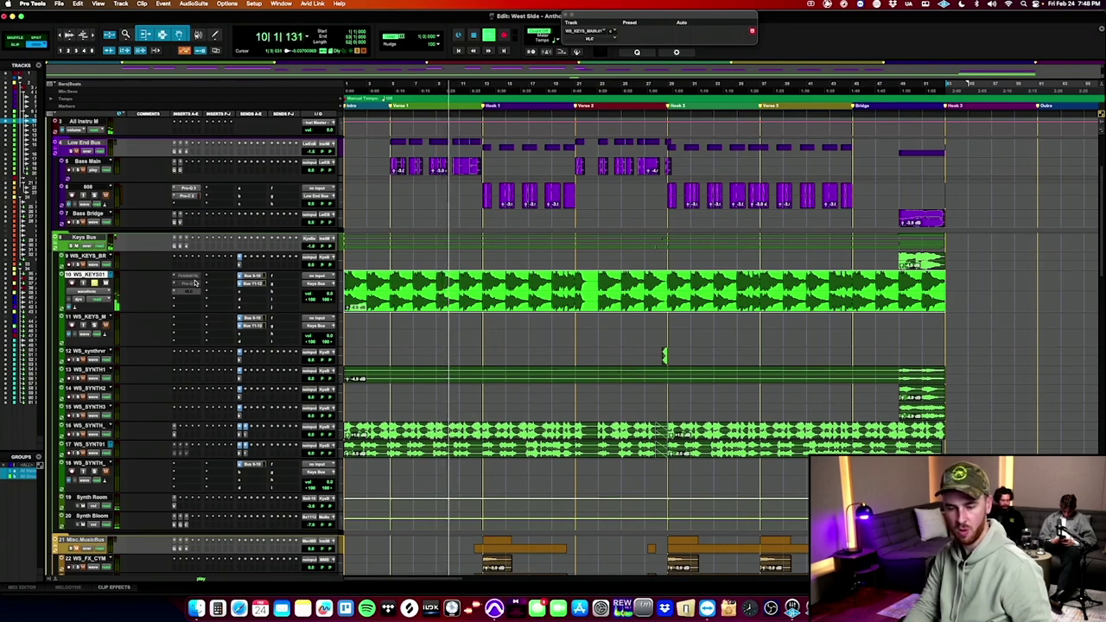
click(185, 300)
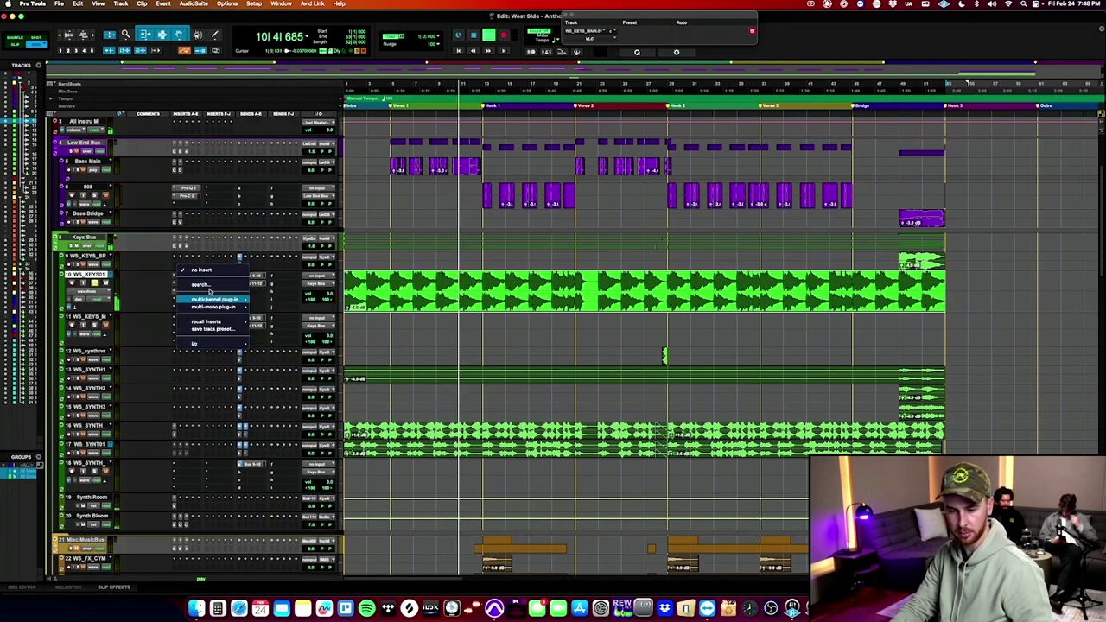
text(trim)
key(Return)
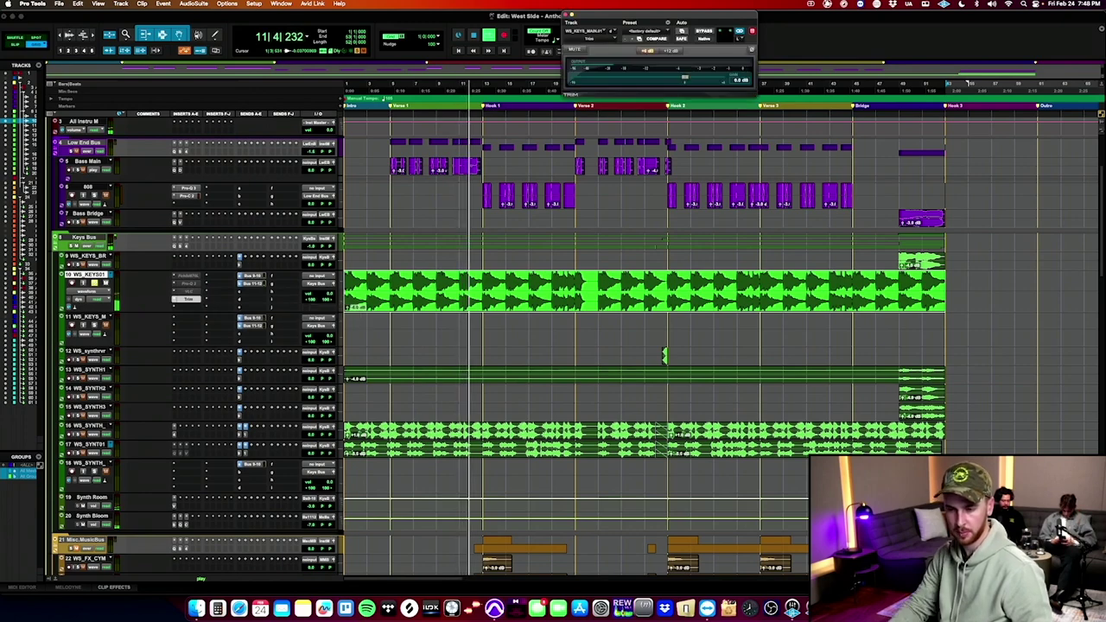
Restart playback from the song's start and lower the main keys' Trim output to about -0.8 dB.
key(space)
key(space)
drag(685, 78, 684, 78)
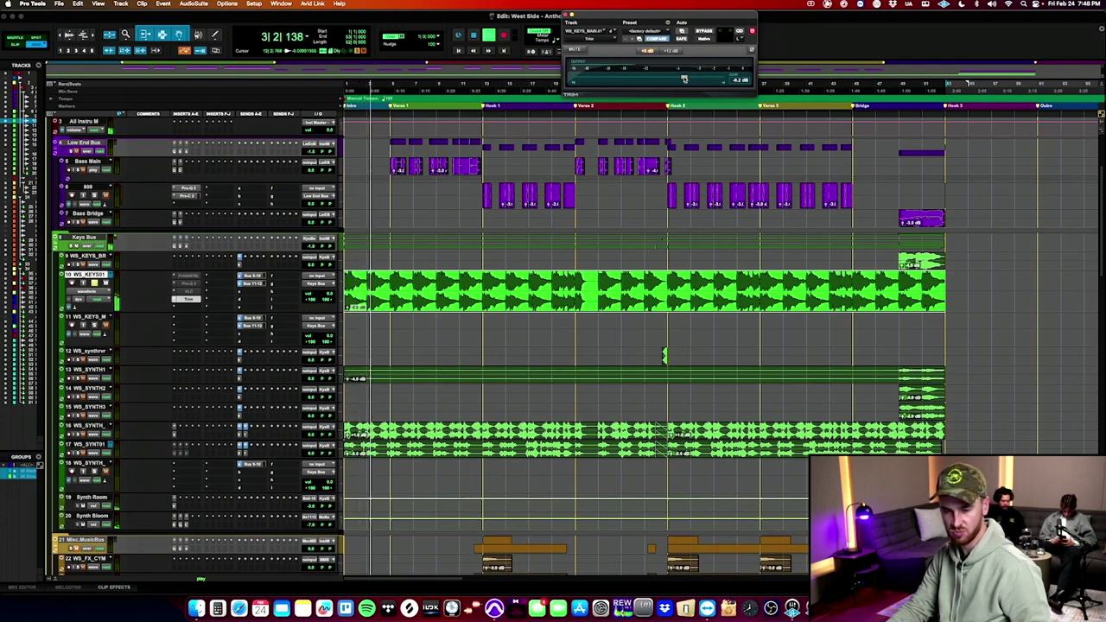
drag(685, 79, 682, 79)
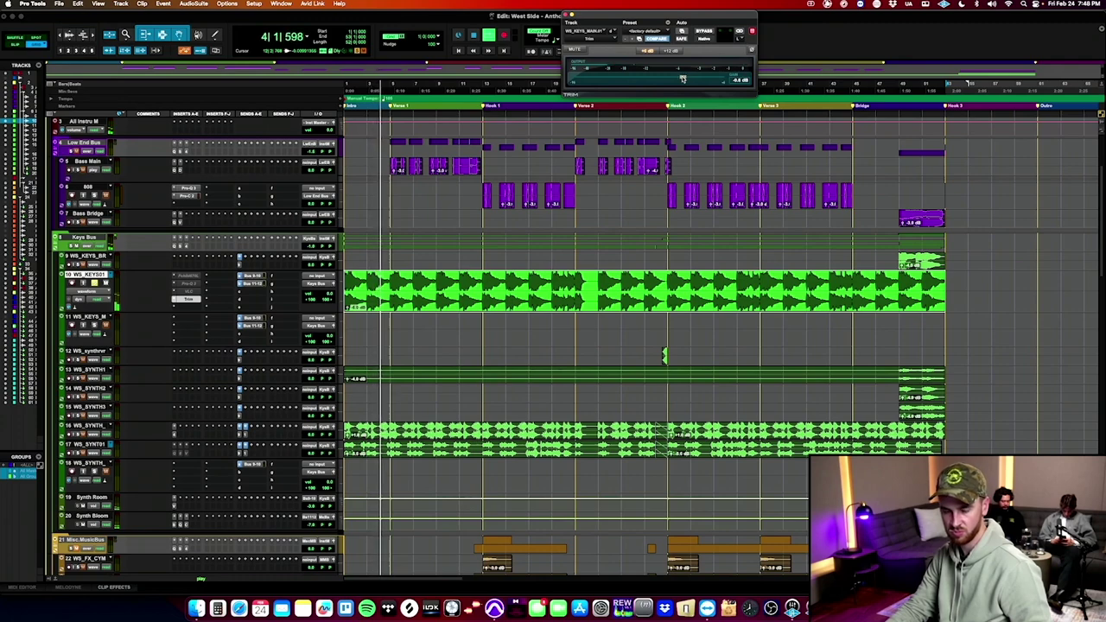
Insert the stereo Goodhertz Wow Control 3 after Trim on the main keys track.
click(182, 307)
mouse_move(182, 308)
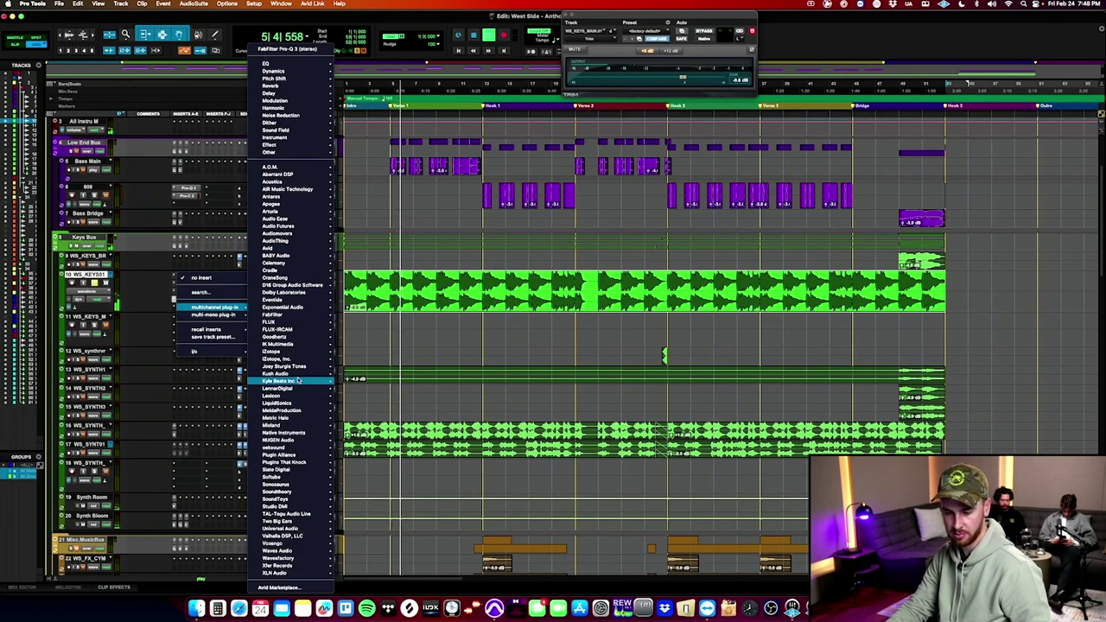
mouse_move(299, 339)
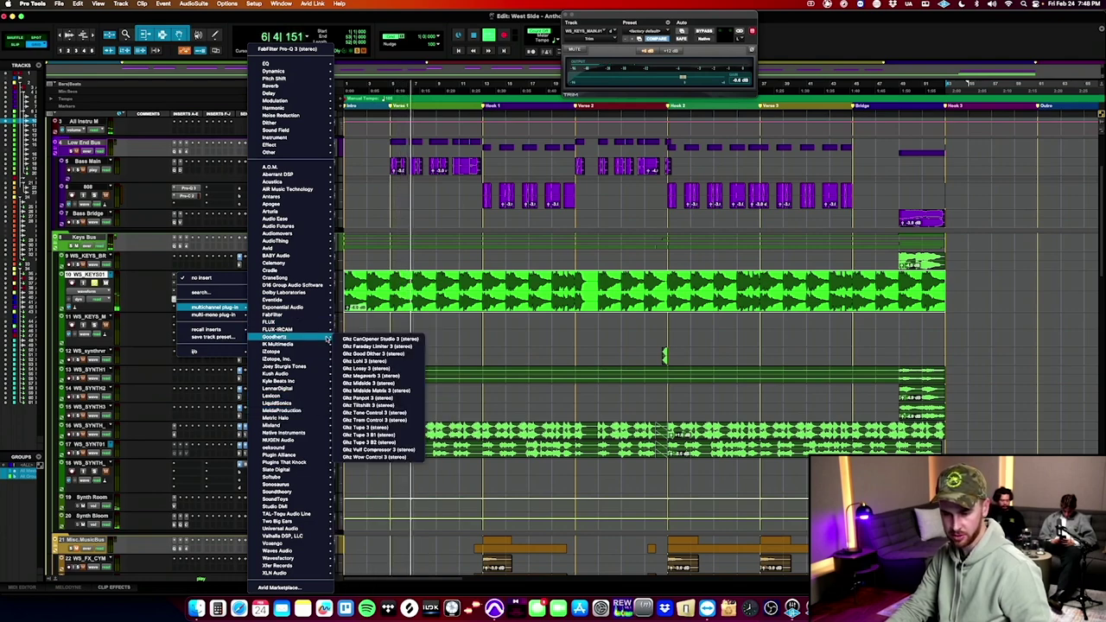
click(393, 457)
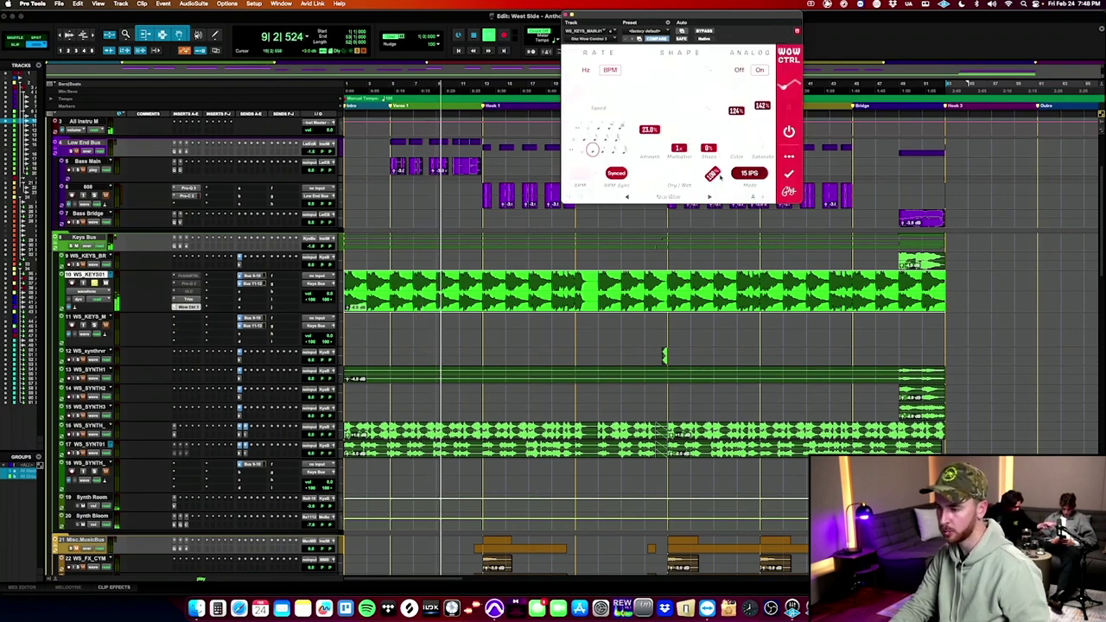
Set Wow Control's shape to 51%, flutter amount to 0% and wow amount to 42%, adjust the stereo phase, and check it against bypass.
click(789, 156)
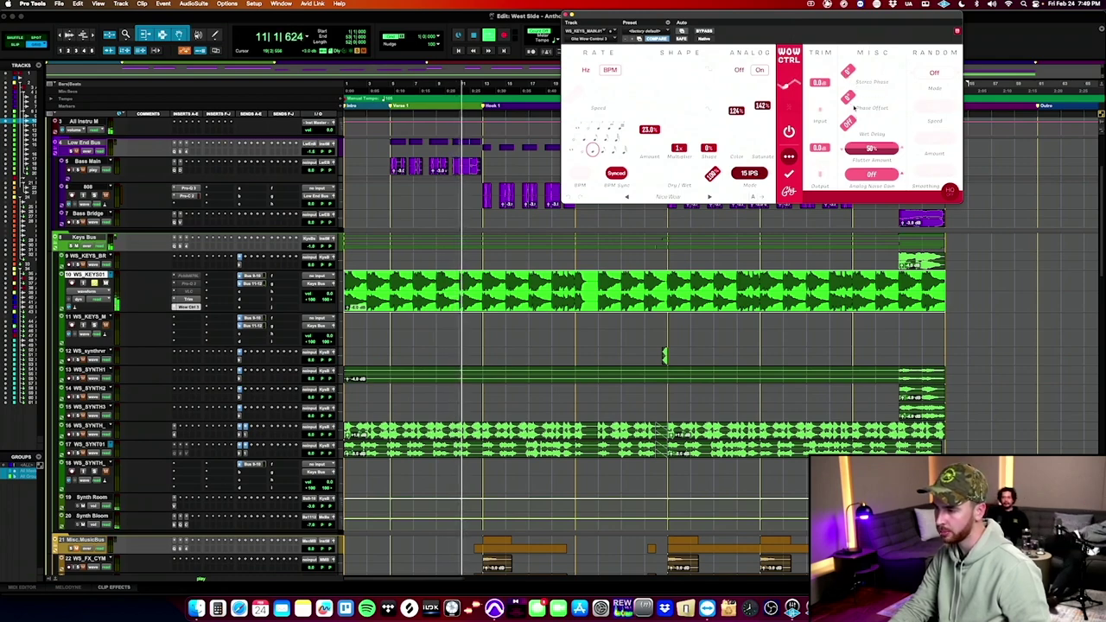
drag(854, 102, 855, 101)
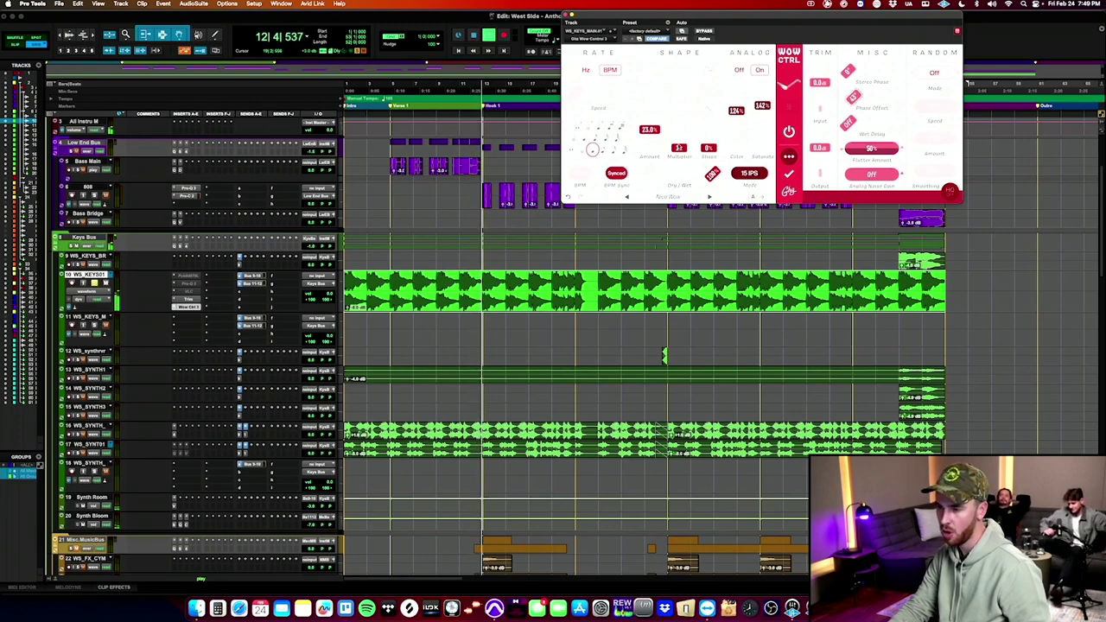
drag(709, 148, 713, 119)
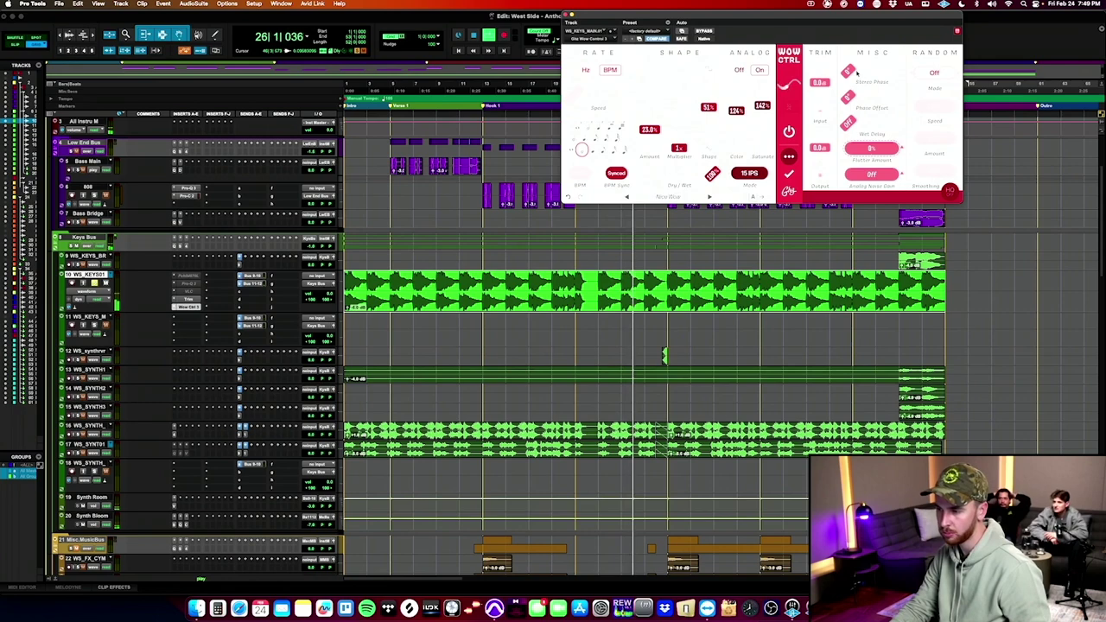
drag(856, 74, 870, 74)
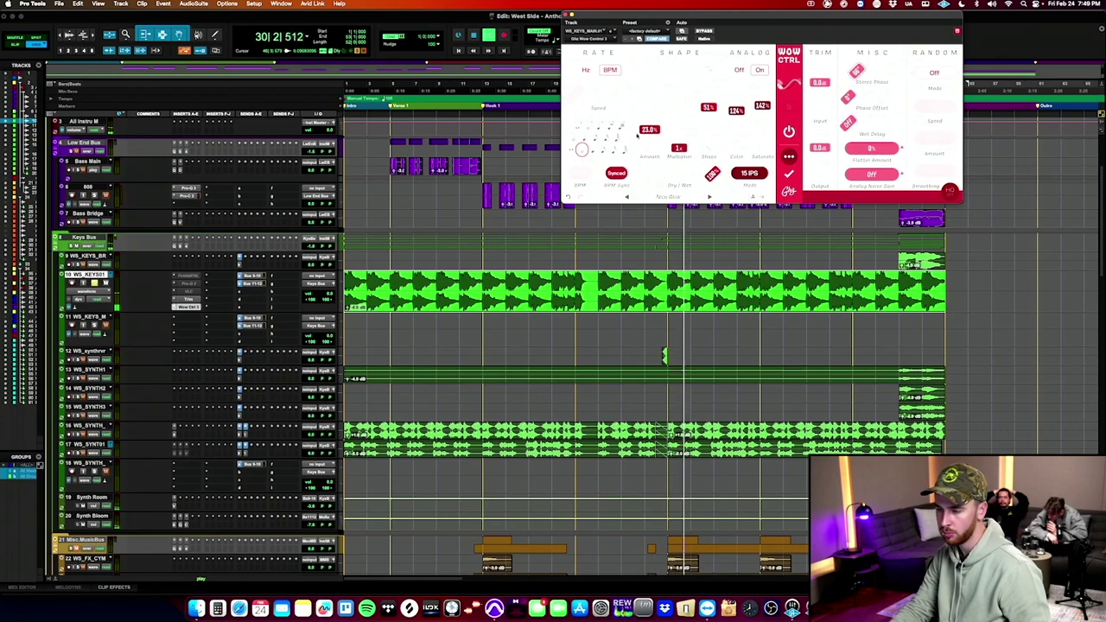
drag(649, 129, 647, 117)
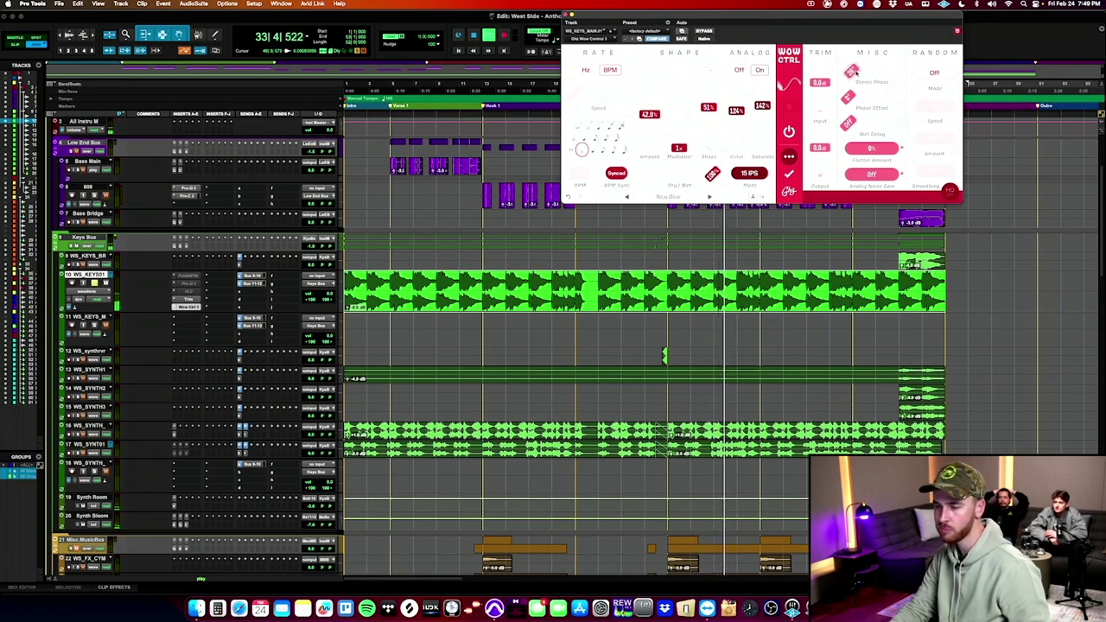
click(710, 32)
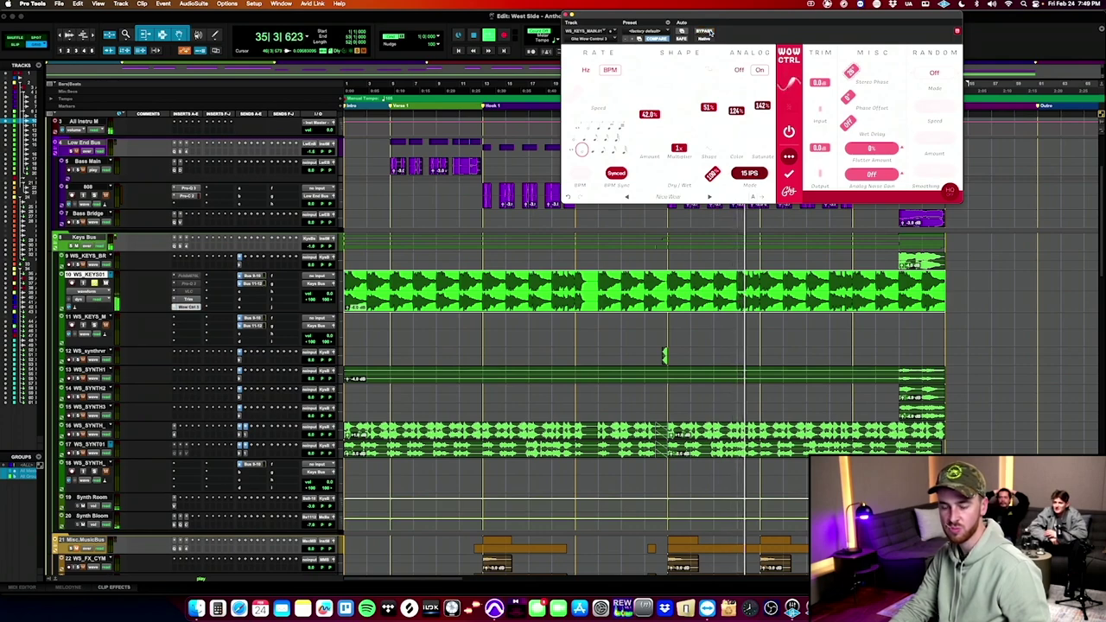
click(567, 16)
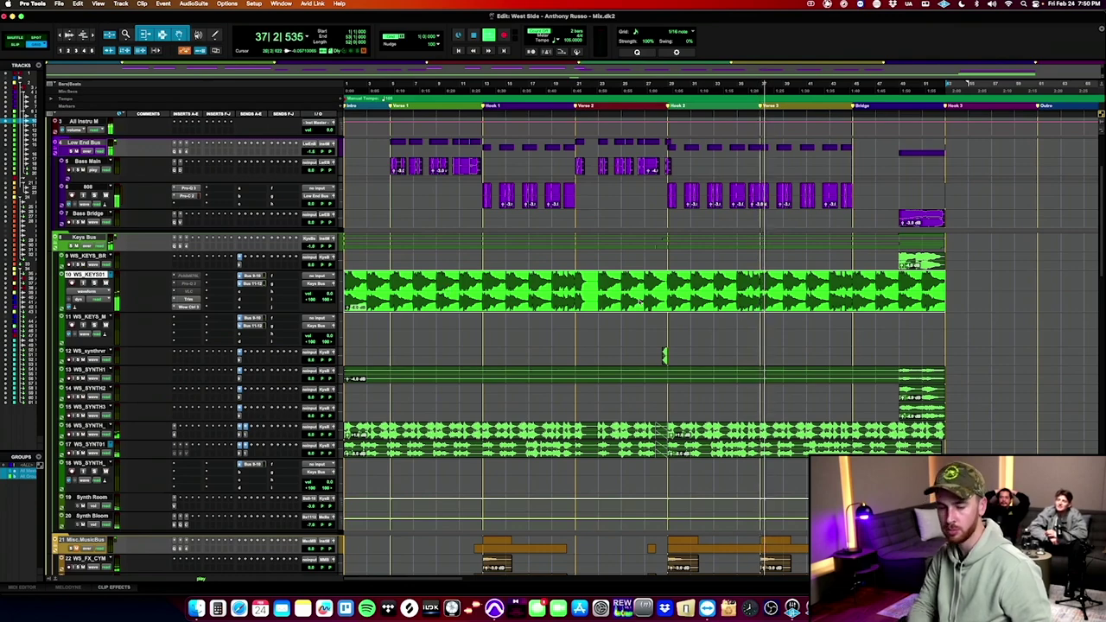
Open ADPTR MetricAB on the master output and compare the mix with the West Side reference.
key(ctrl+Down)
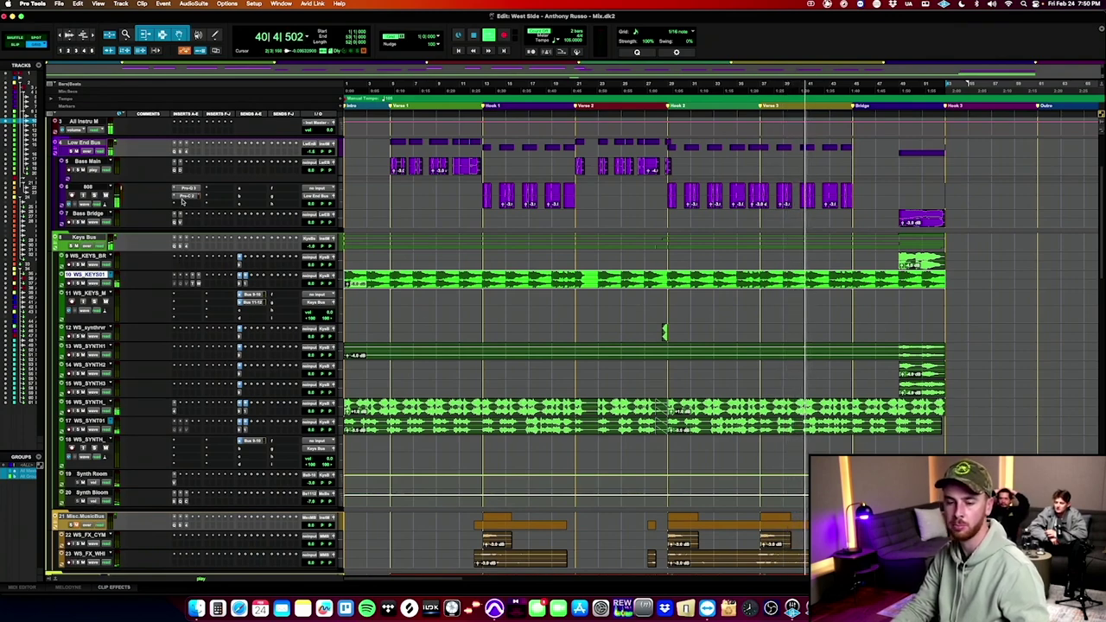
scroll(176, 242, up, 5)
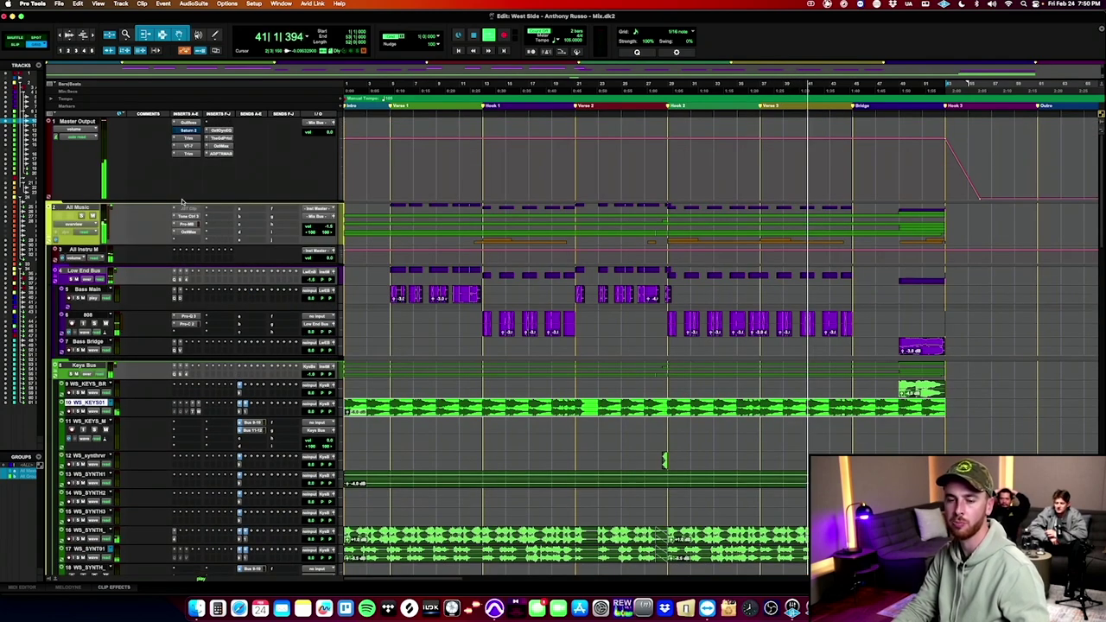
click(226, 156)
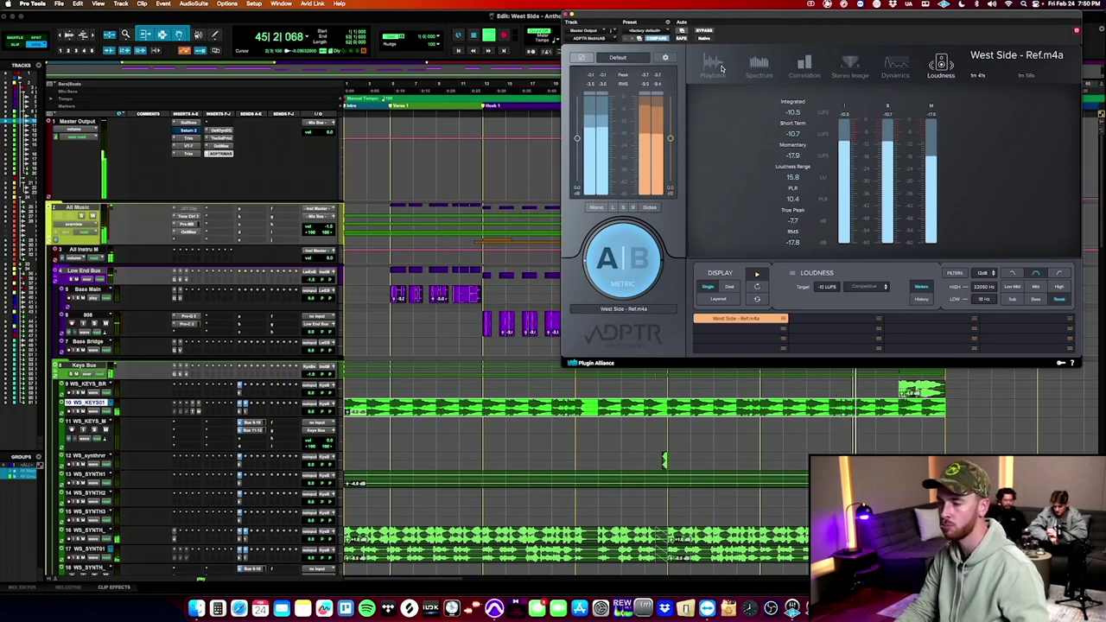
click(221, 154)
Select the bridge keys clip and the matching empty range on the original main keys track while listening to the bridge.
scroll(273, 329, down, 10)
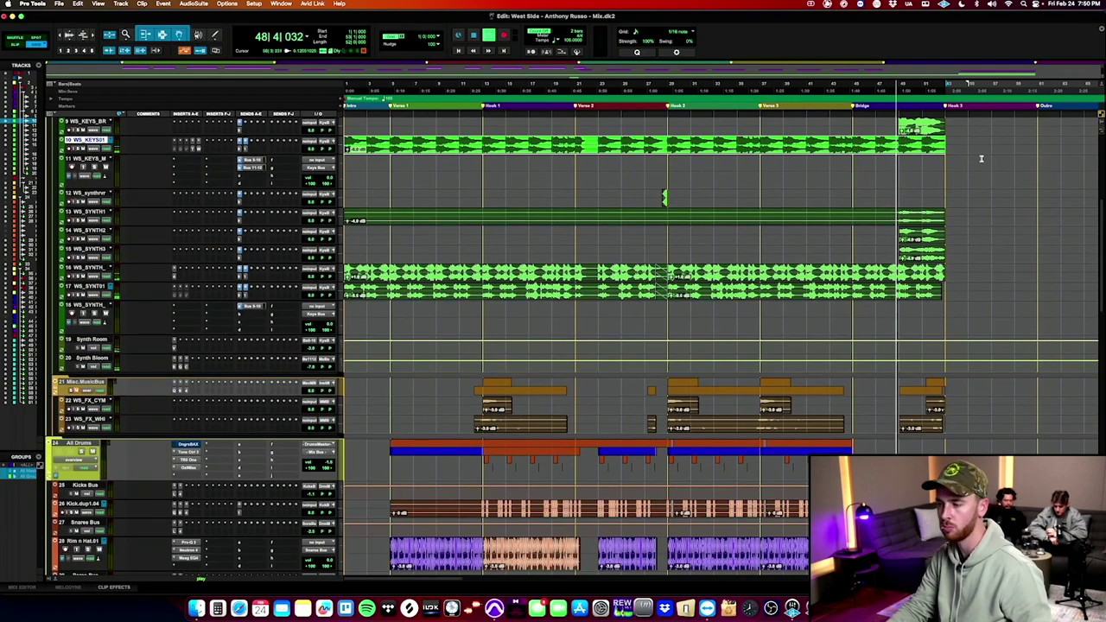
click(918, 164)
scroll(918, 164, up, 2)
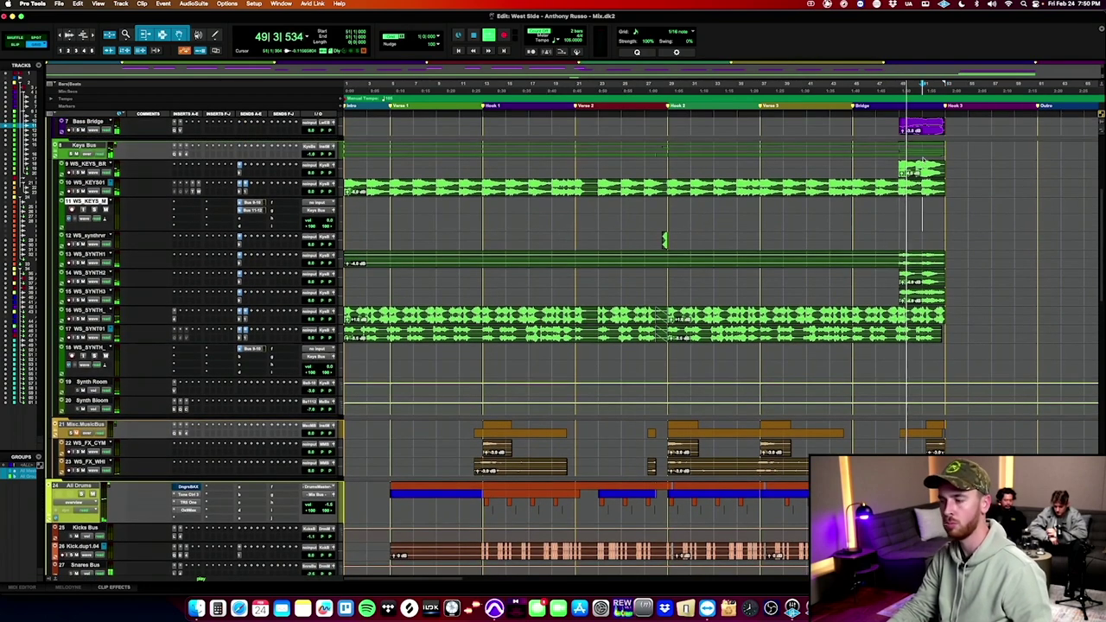
click(923, 164)
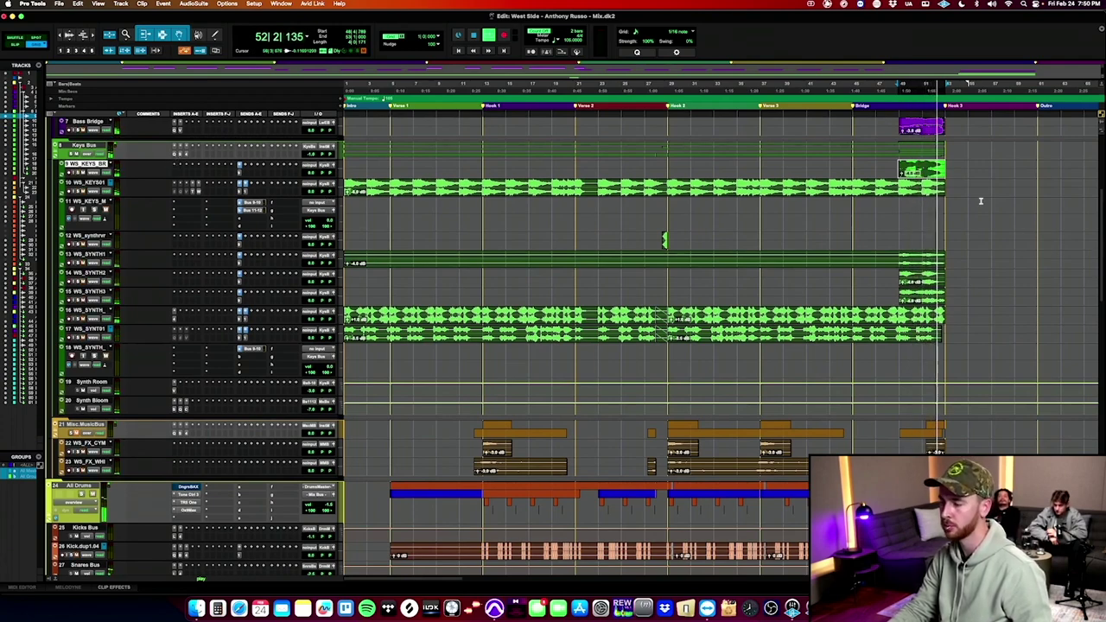
drag(900, 217, 945, 206)
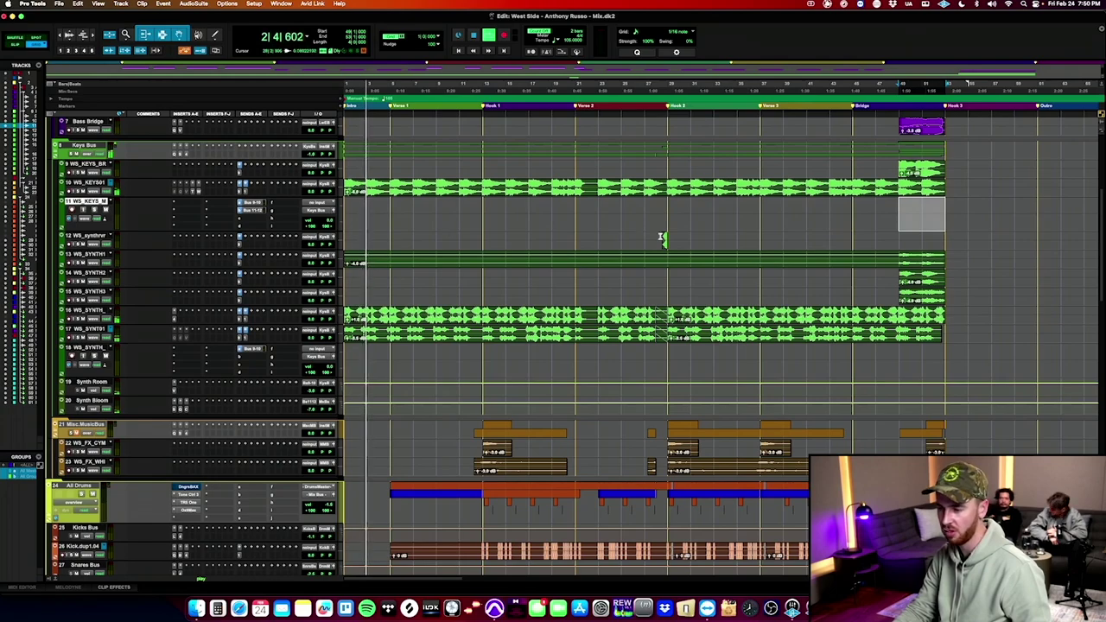
Inspect the reversed synth clip, synth fades and bass clips around the transition into Hook 2.
click(659, 239)
key(t)
key(t)
key(t)
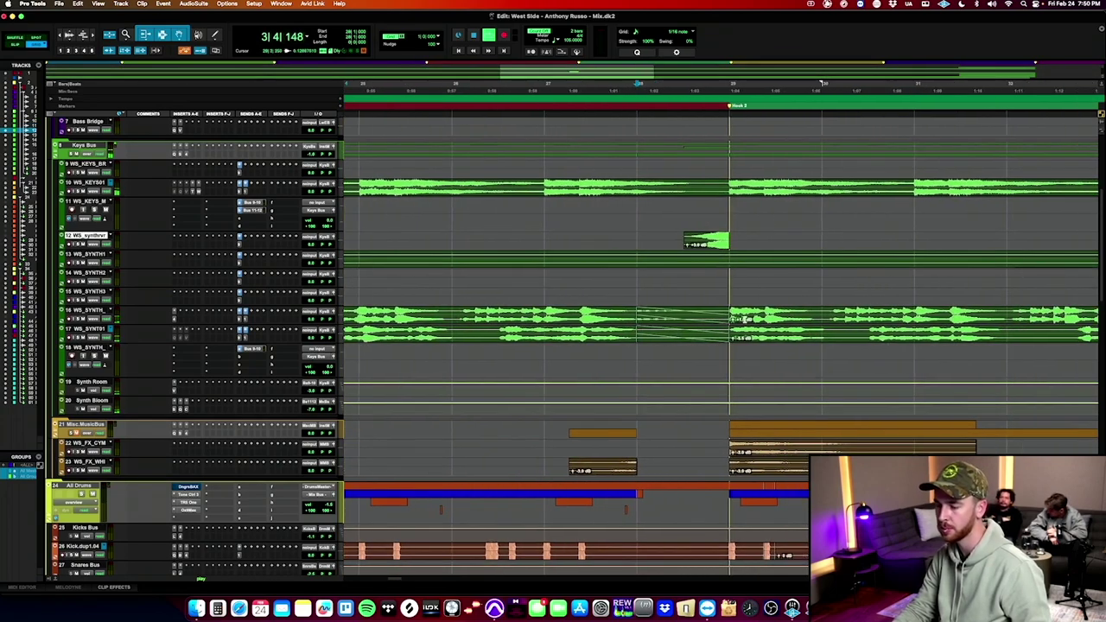
scroll(761, 328, down, 10)
scroll(738, 349, up, 15)
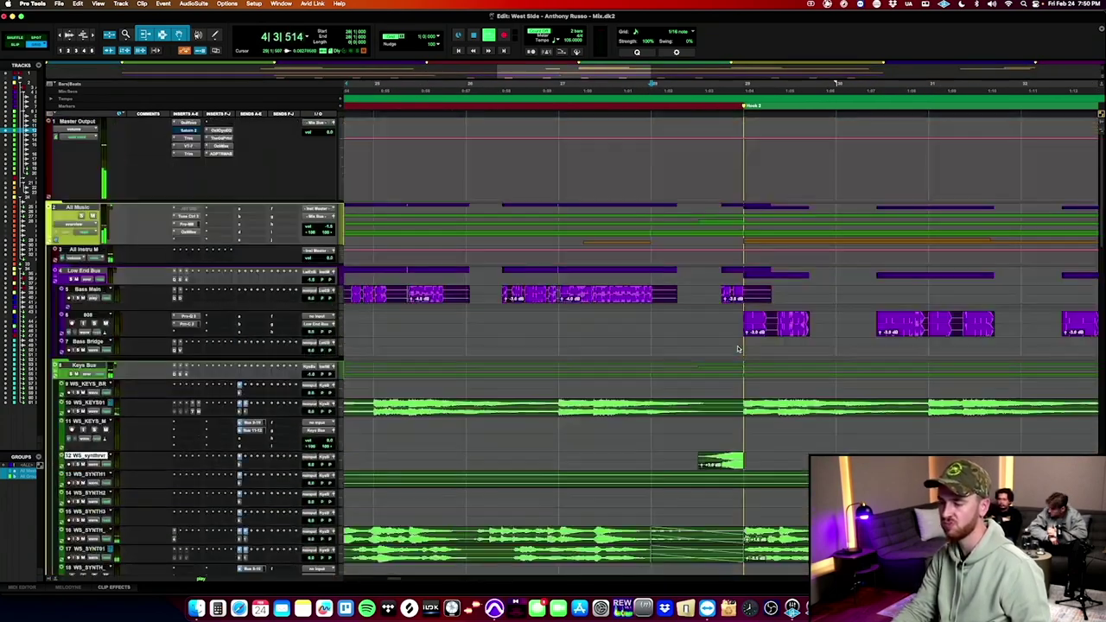
scroll(703, 358, down, 4)
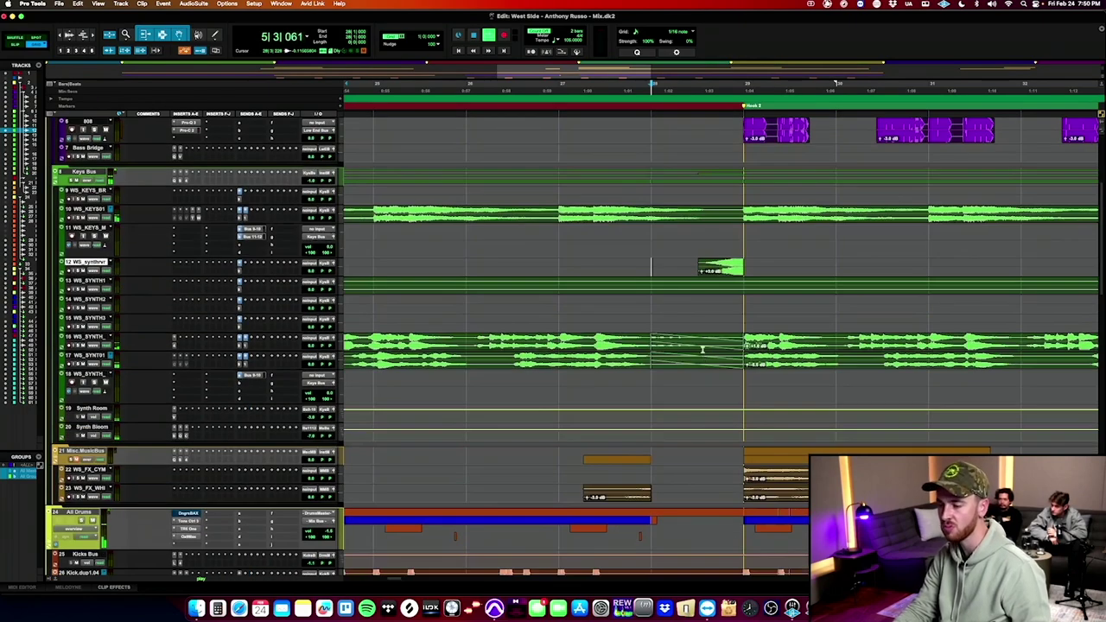
key(r)
scroll(602, 240, left, 5)
key(r)
scroll(602, 240, left, 5)
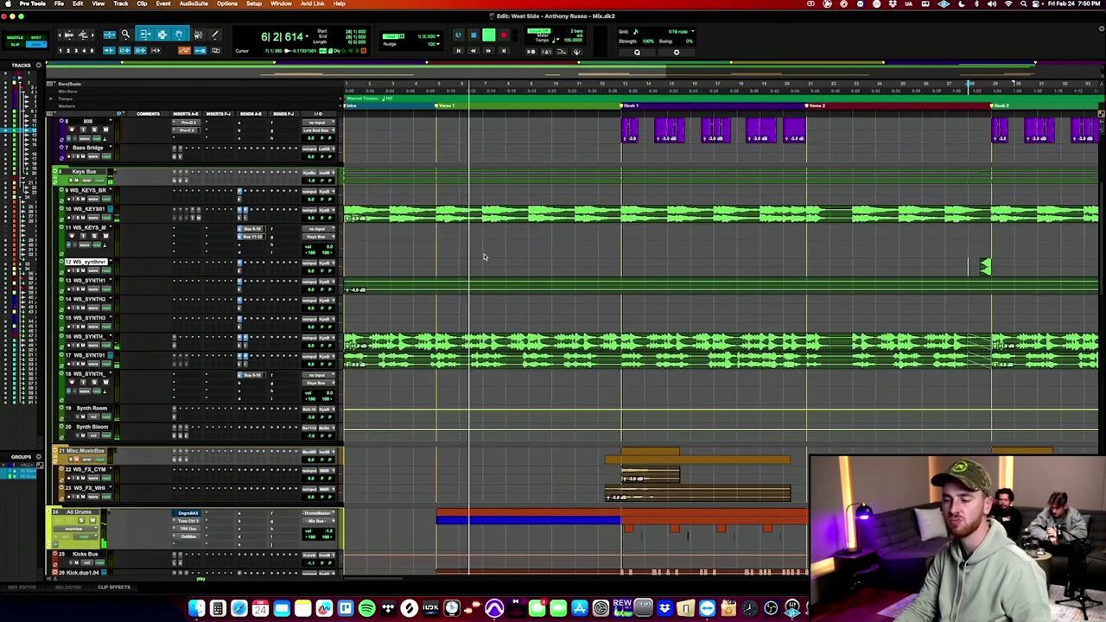
In the Rim n Hat track's Pro-Q 3, add a narrow bell cut of about 1.8 dB near 3.6 kHz.
scroll(485, 257, down, 1)
scroll(485, 257, down, 3)
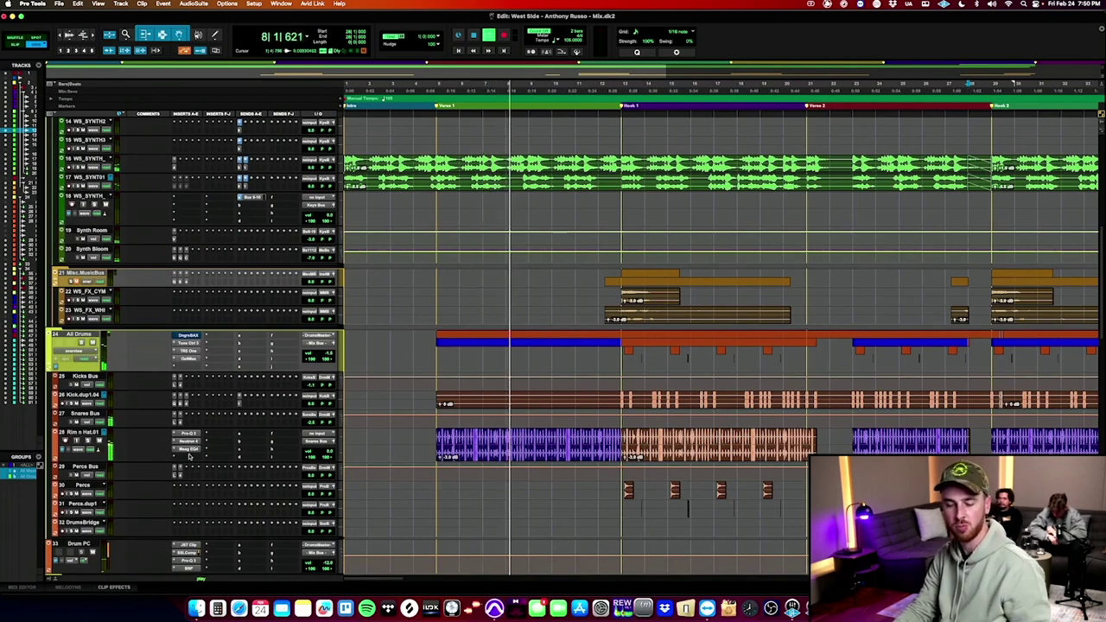
click(188, 433)
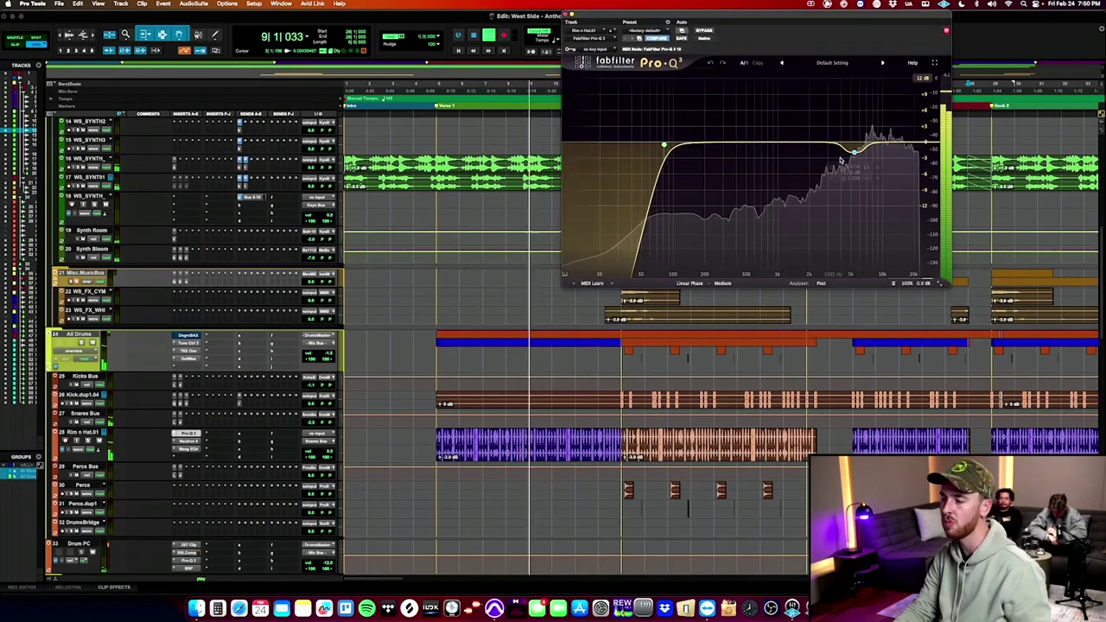
click(868, 141)
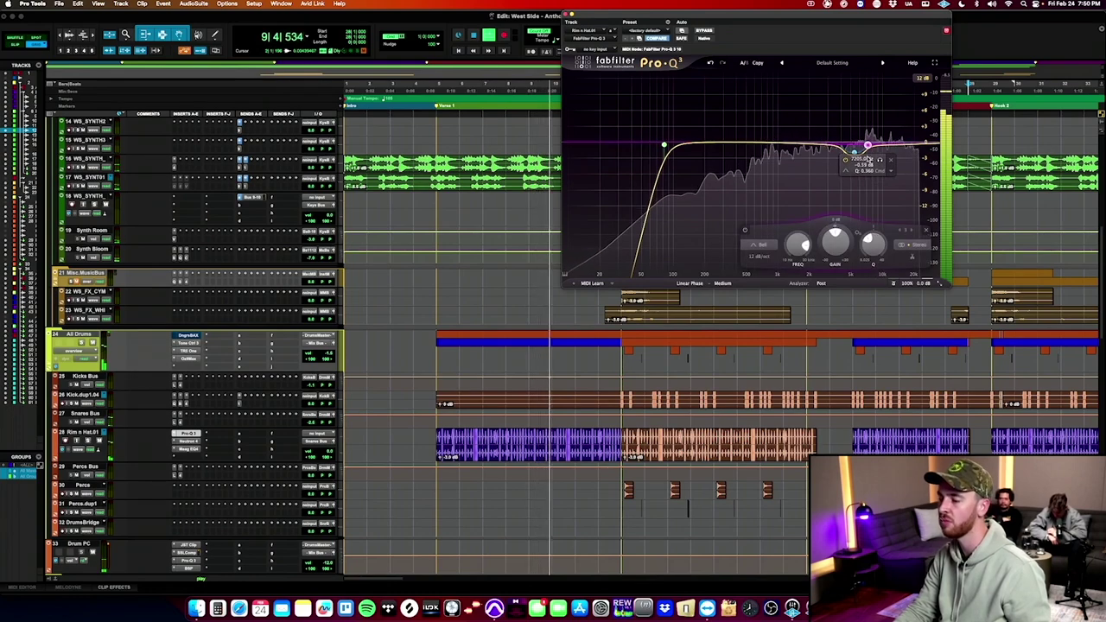
drag(868, 153, 836, 192)
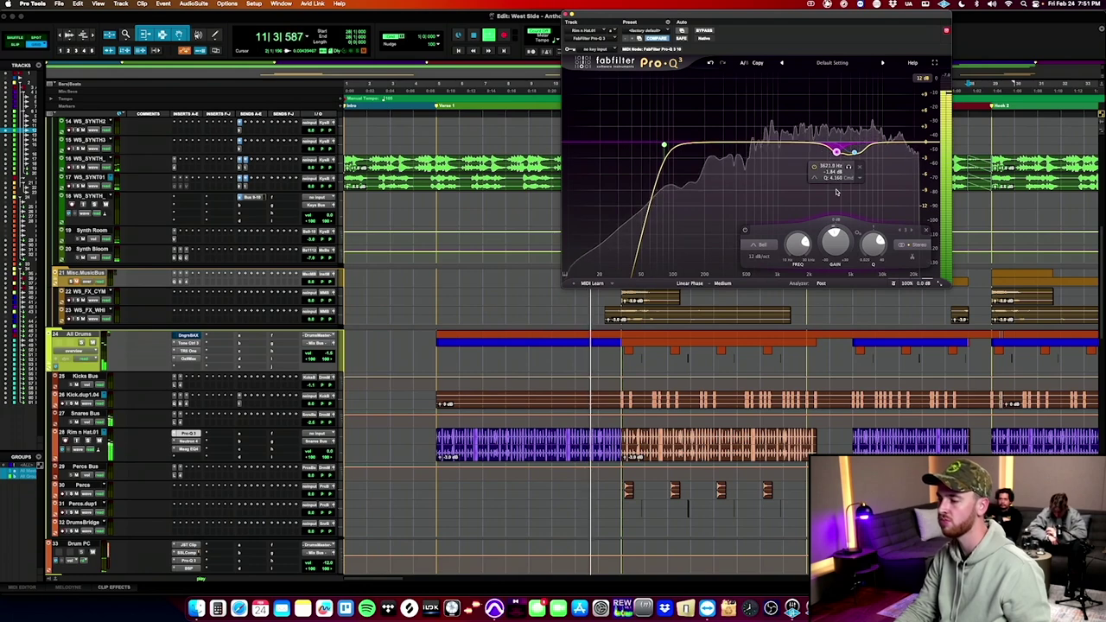
Add a low-mid bell boost of about 4 dB around 230 Hz to the Rim n Hat EQ and close the plug-in.
click(718, 142)
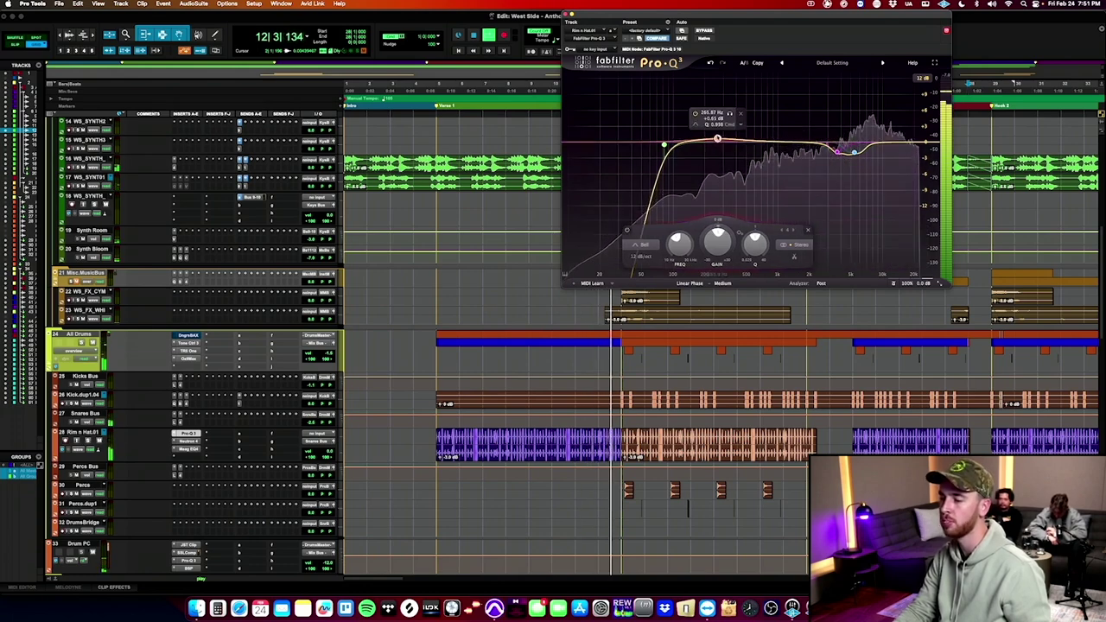
mouse_move(717, 141)
mouse_down()
mouse_move(709, 96)
mouse_move(713, 125)
mouse_up()
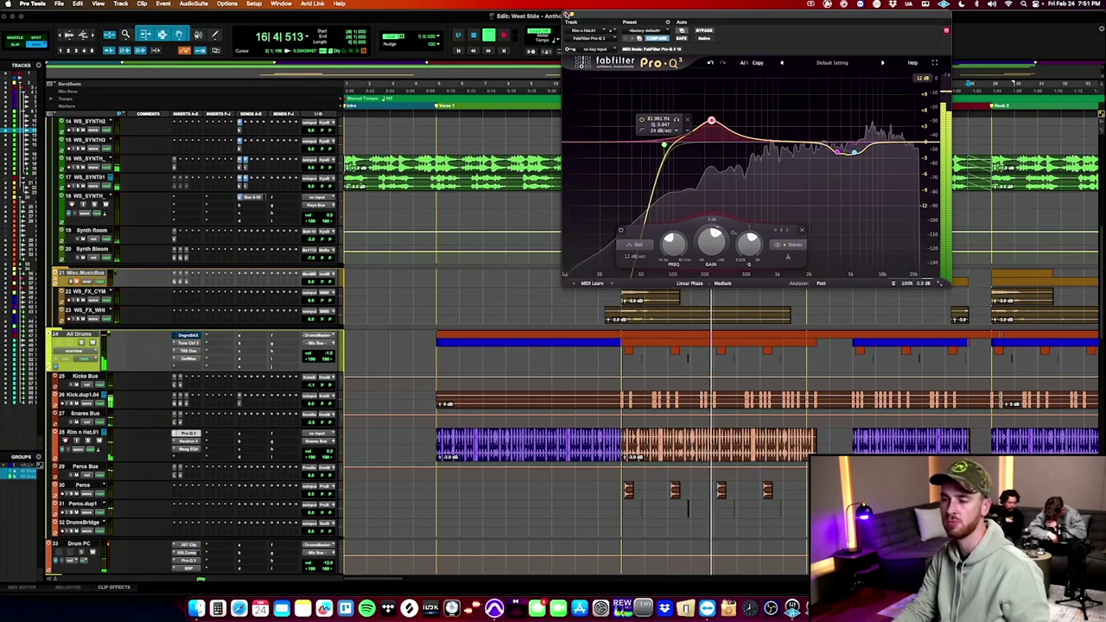
click(566, 14)
scroll(709, 326, right, 3)
scroll(709, 326, up, 10)
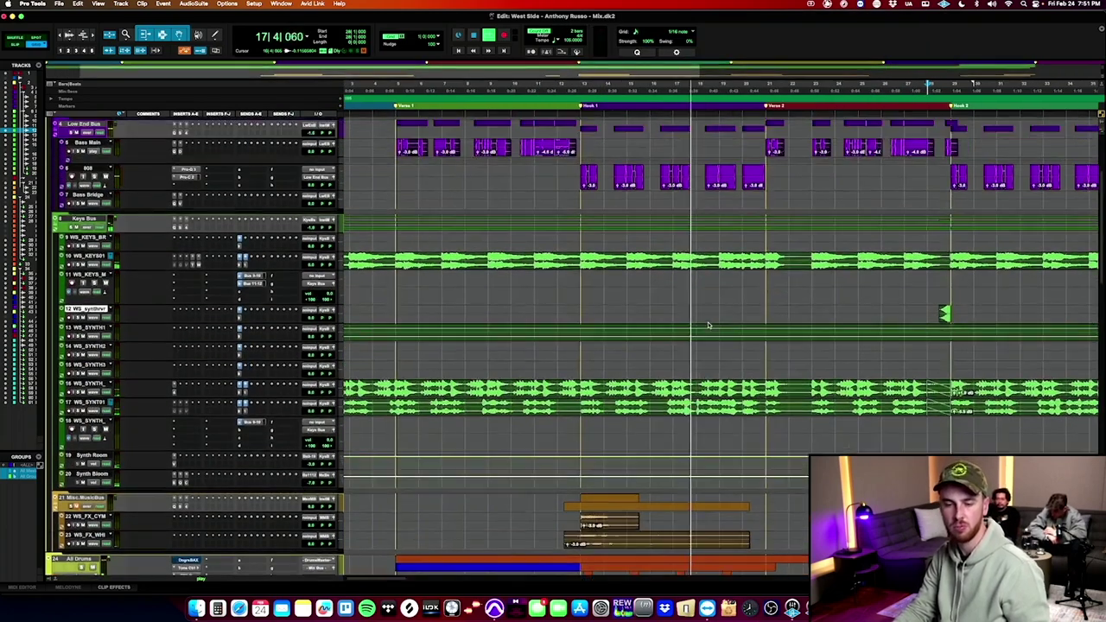
Inspect the Pro-MB multiband compressor settings on the All Music track during playback, and close them again.
key(r)
scroll(709, 326, up, 4)
scroll(709, 326, right, 2)
scroll(709, 326, left, 3)
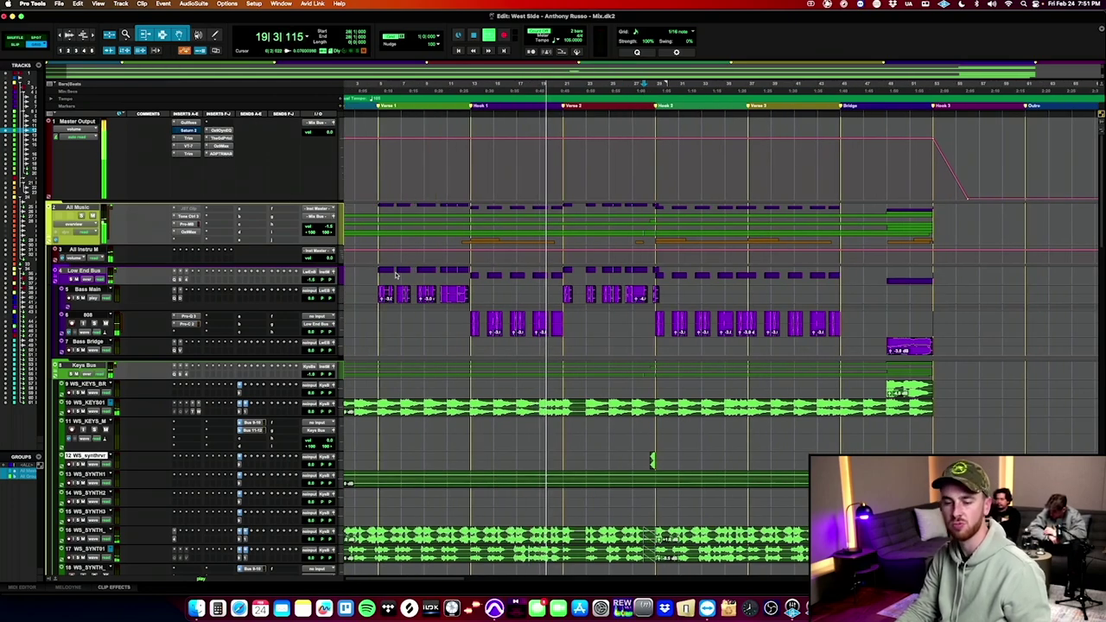
click(188, 224)
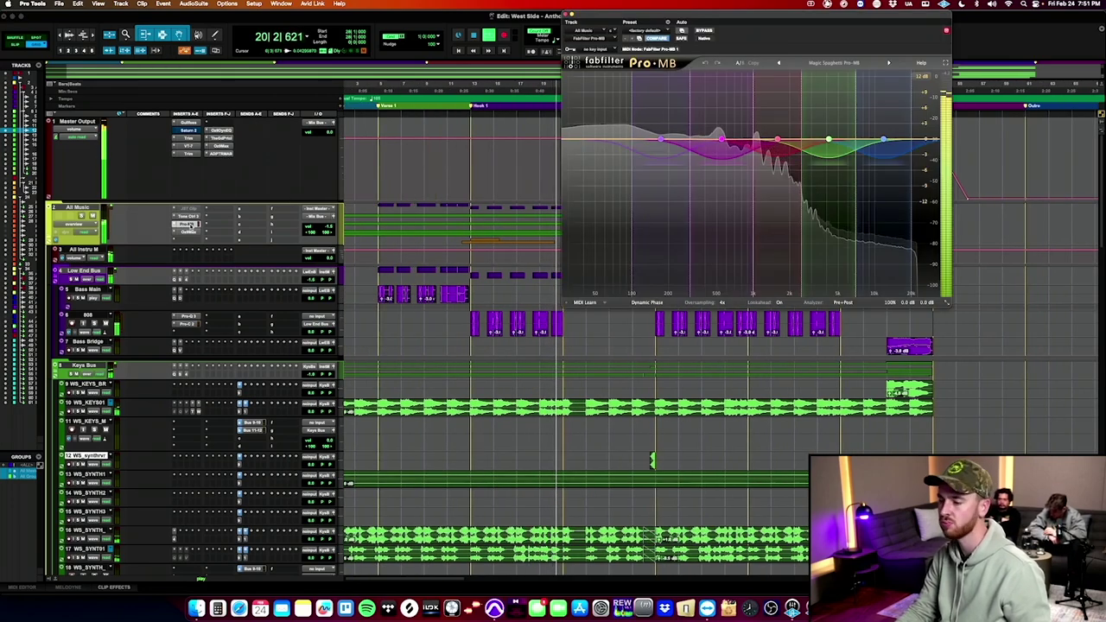
click(189, 225)
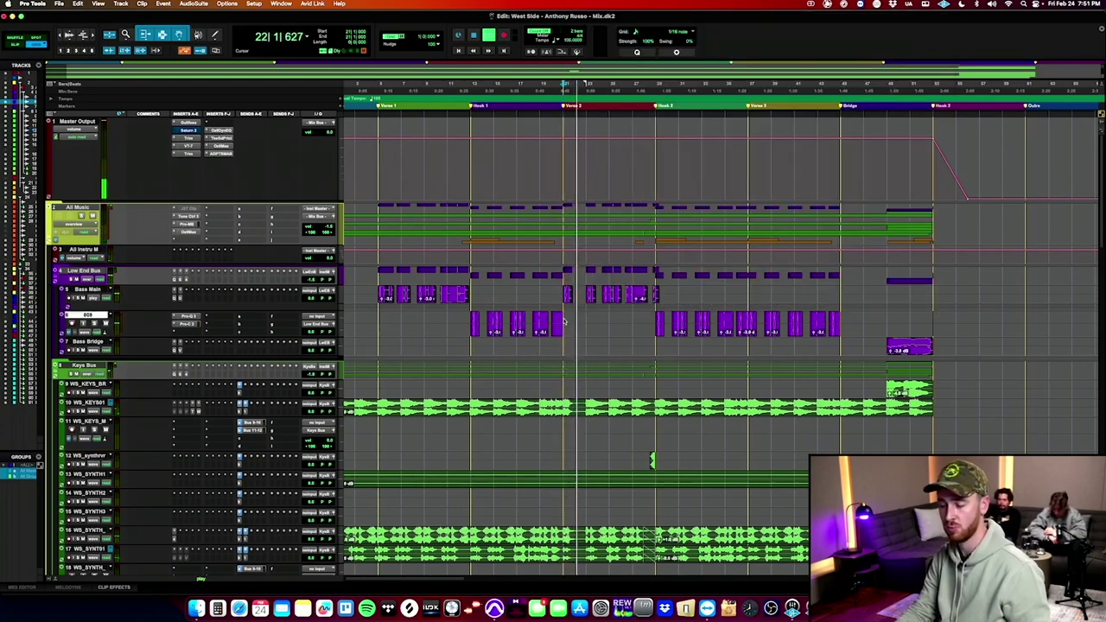
Place a 12 dB/oct low cut at about 20.7 Hz in the Bass Main track's Pro-Q 3 and close the EQ.
click(175, 298)
drag(569, 141, 602, 146)
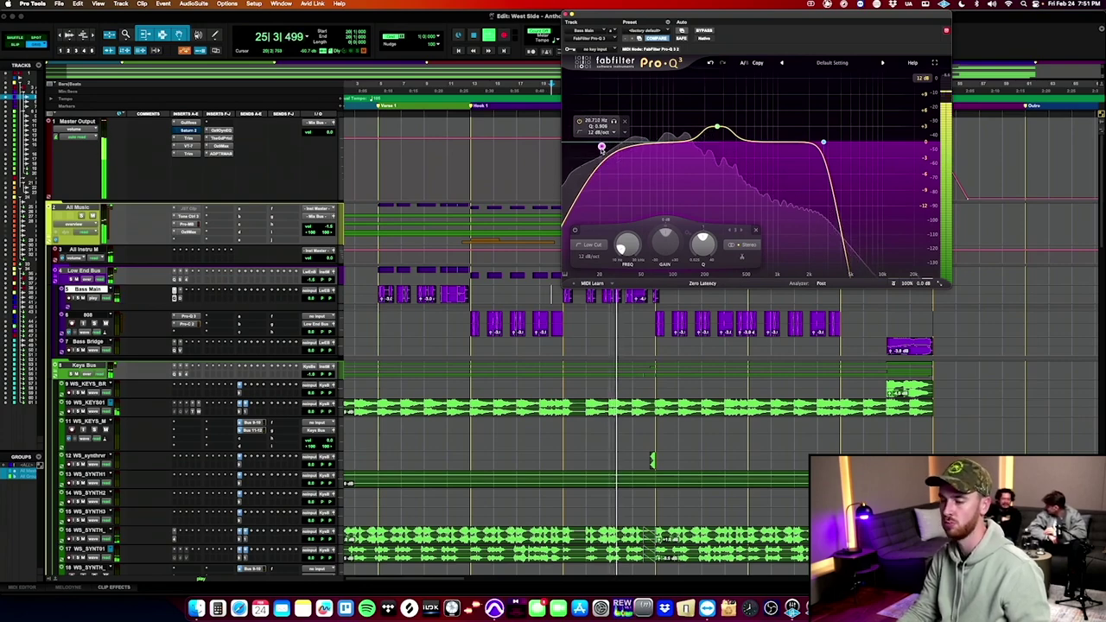
alt+shift+click(602, 148)
click(566, 15)
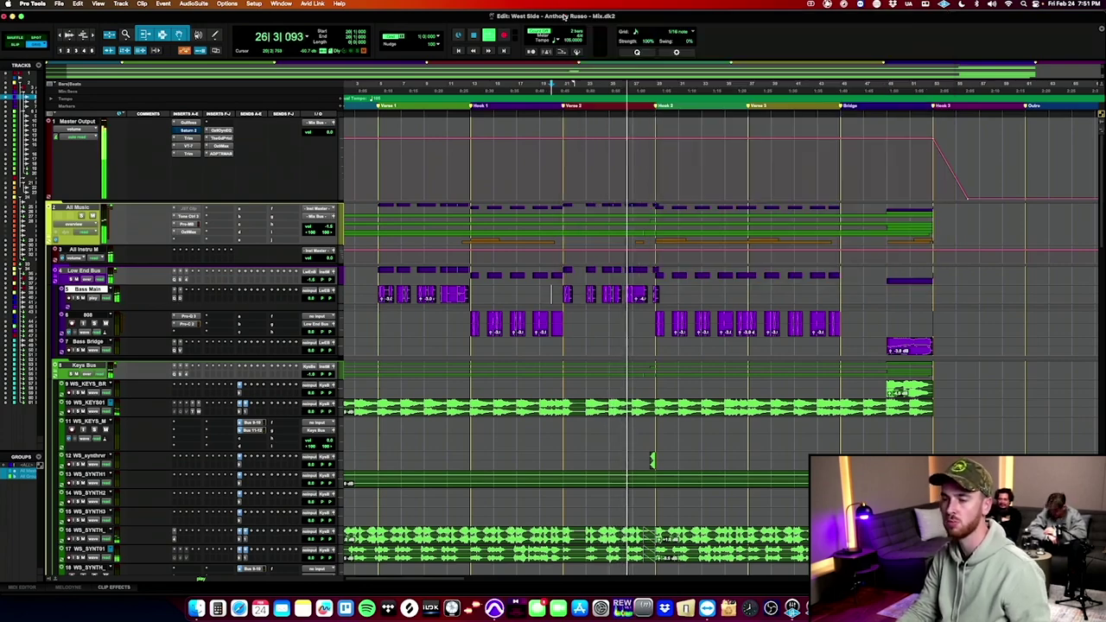
Raise the gain of the reversed synth clip leading into Hook 2 to about +11 dB, restarting playback before it.
scroll(702, 230, down, 5)
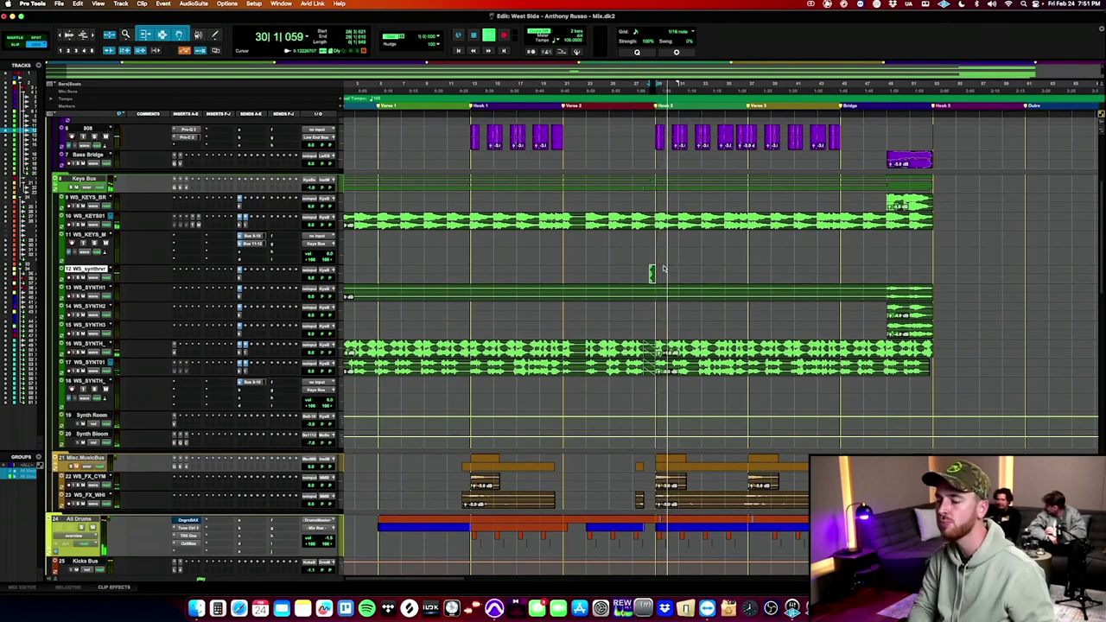
key(space)
key(space)
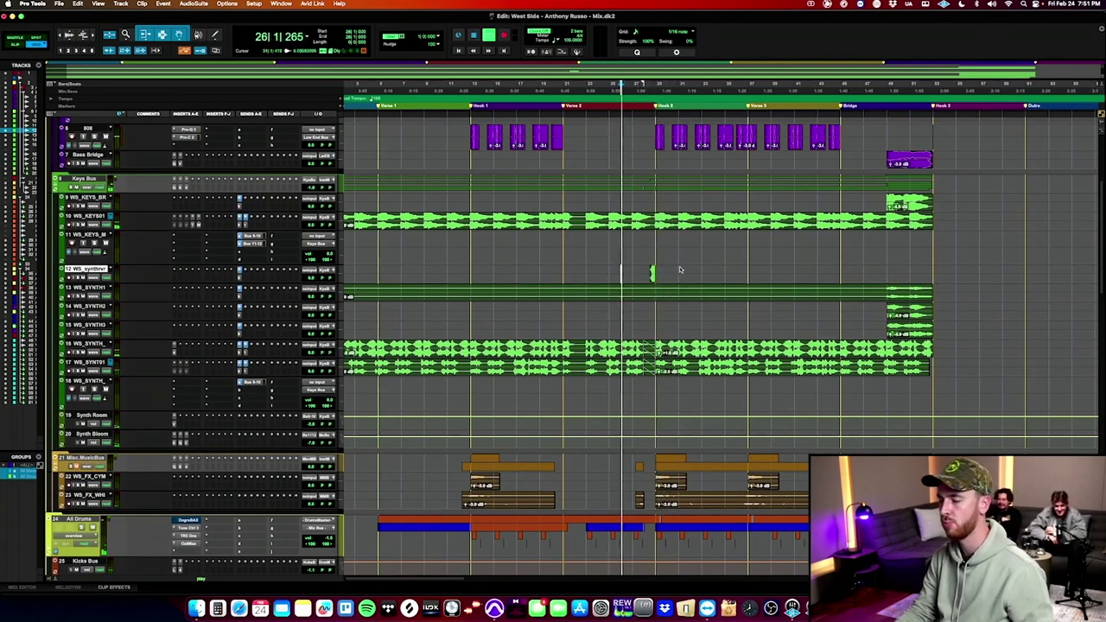
scroll(682, 269, up, 5)
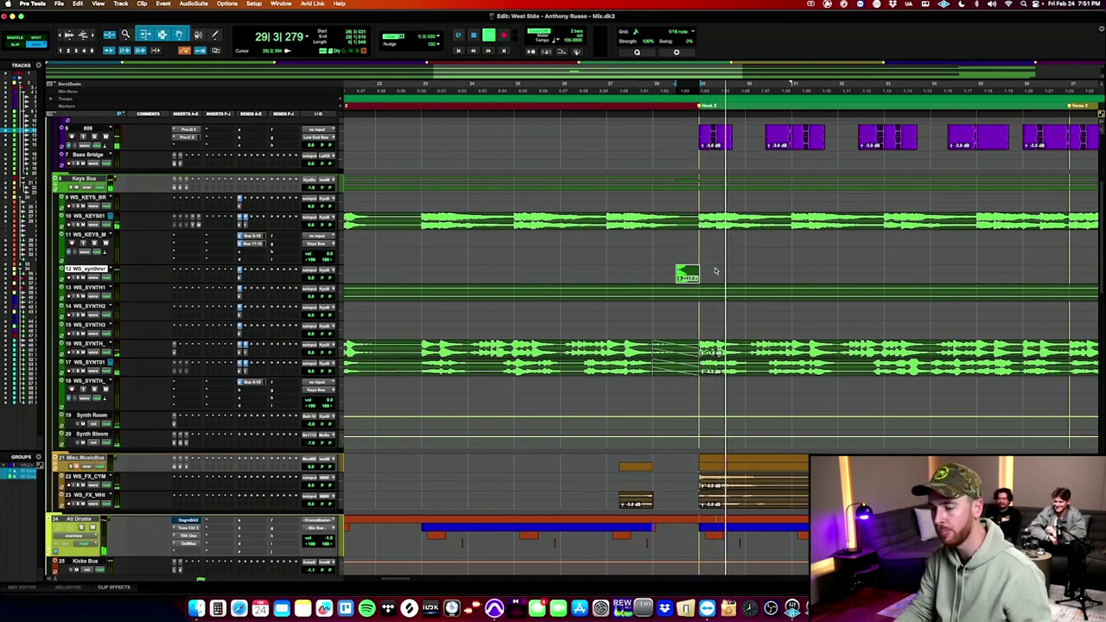
Add a fade to the WS_KEYS01 audio under the reversed synth clip, ending at the start of Hook 2.
scroll(716, 272, down, 3)
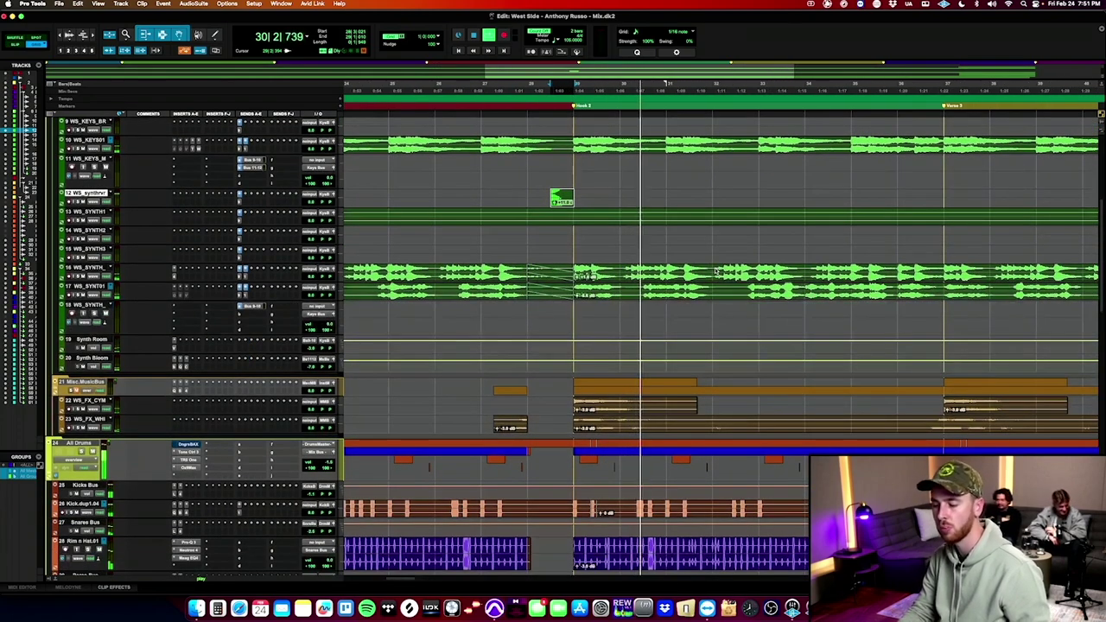
scroll(716, 271, down, 6)
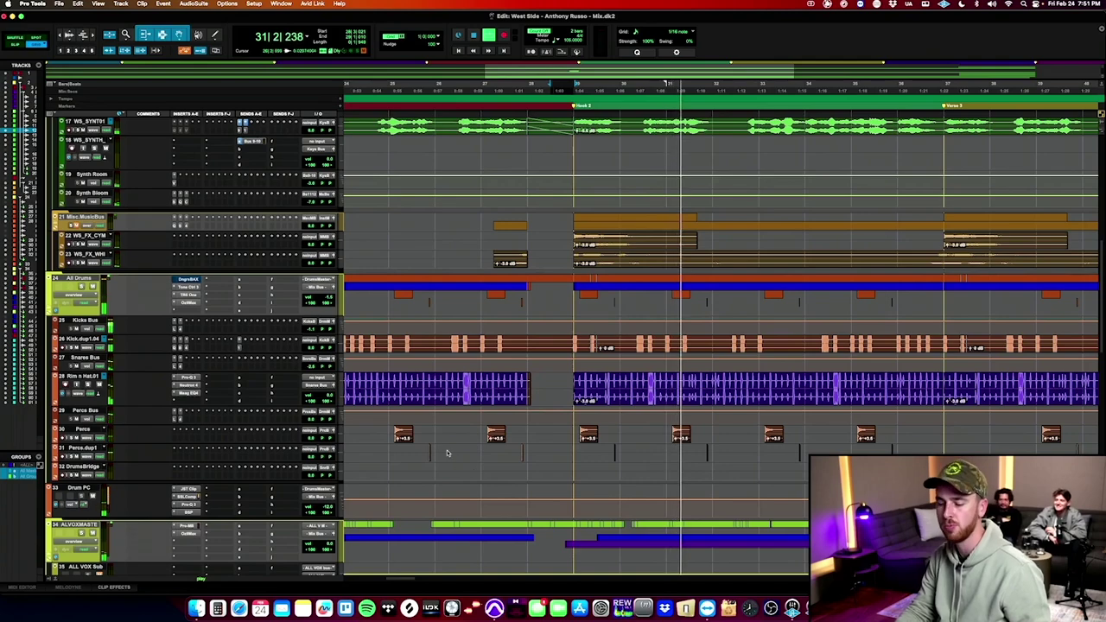
scroll(522, 280, up, 3)
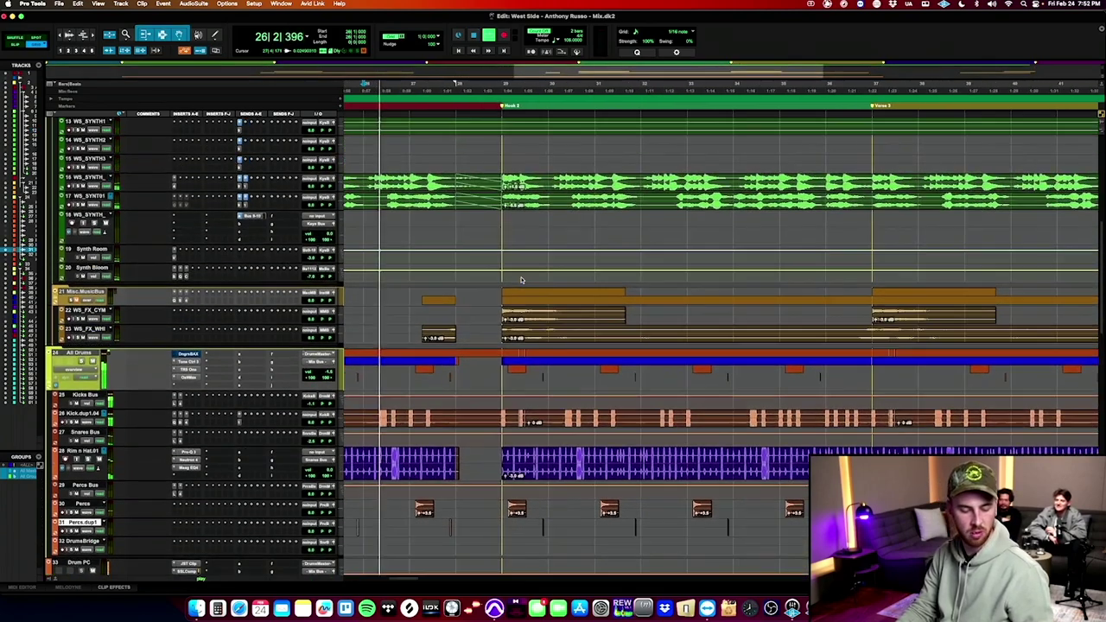
scroll(478, 200, up, 7)
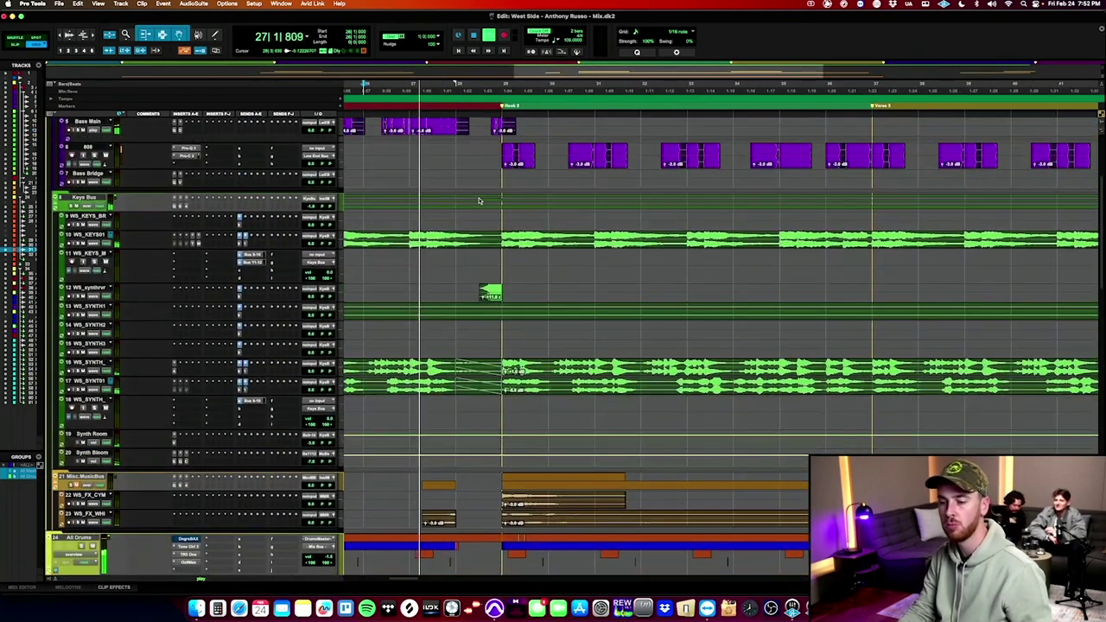
scroll(481, 212, up, 6)
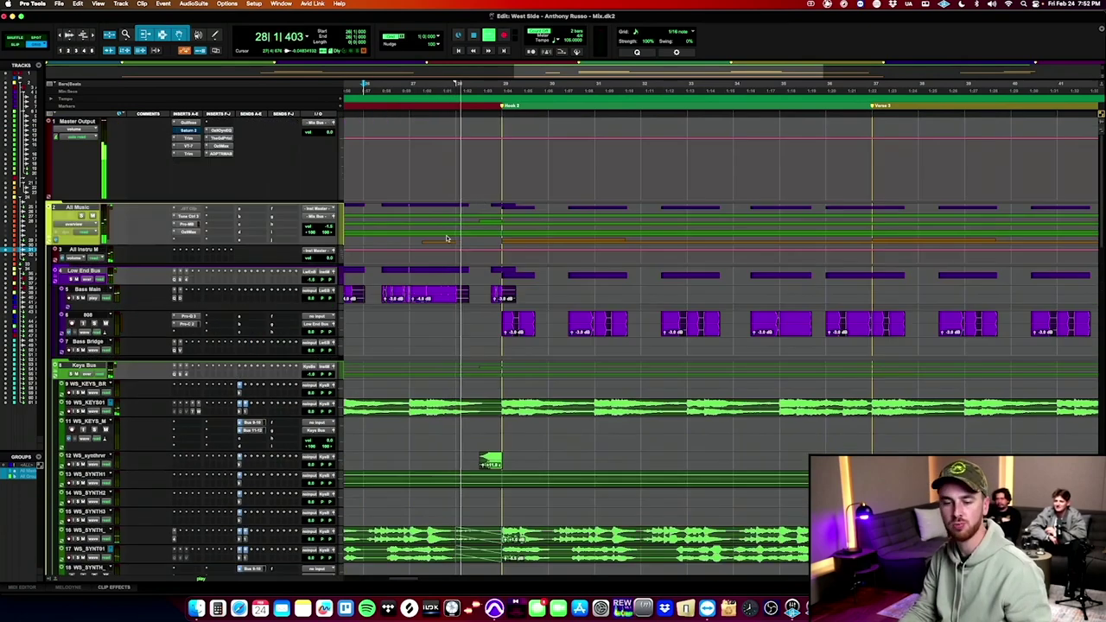
key(r)
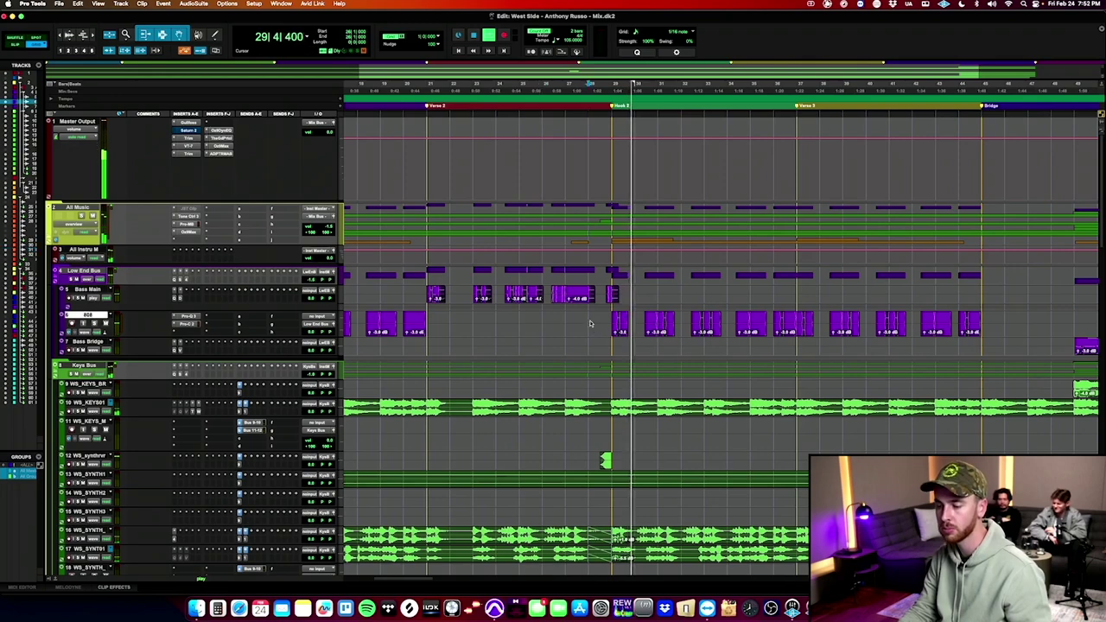
key(t)
key(t)
key(t)
key(t)
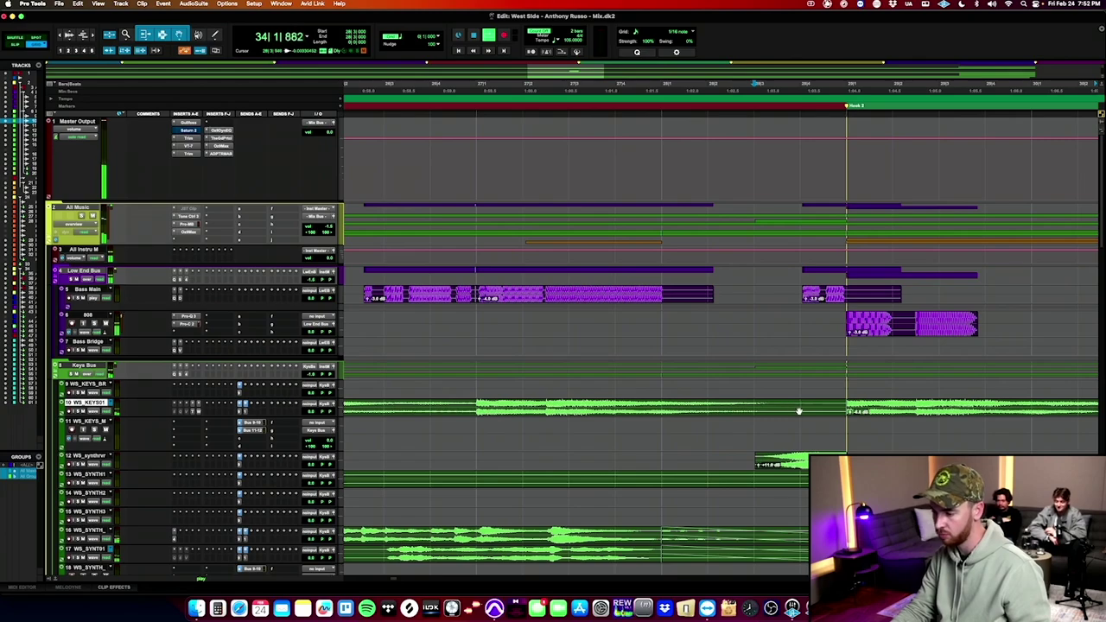
key(r)
key(r)
key(r)
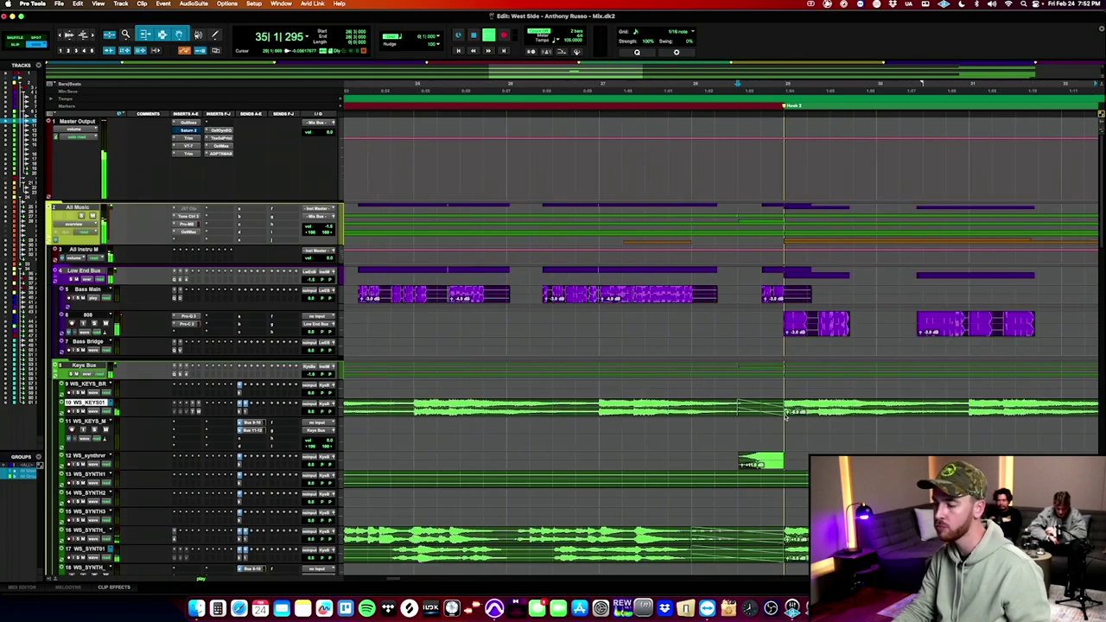
Play on from Hook 2 and review the synth, drum, vocal and effects tracks across the session.
scroll(774, 421, down, 5)
scroll(774, 421, right, 2)
scroll(773, 421, down, 3)
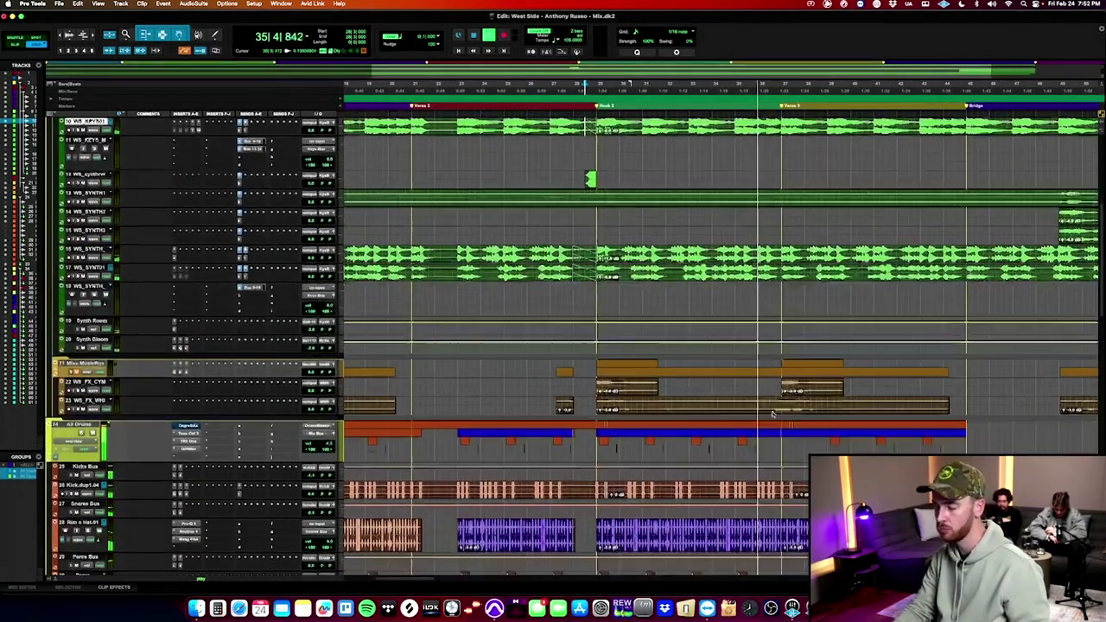
scroll(772, 419, down, 8)
scroll(772, 415, down, 3)
scroll(774, 415, up, 2)
scroll(774, 415, right, 2)
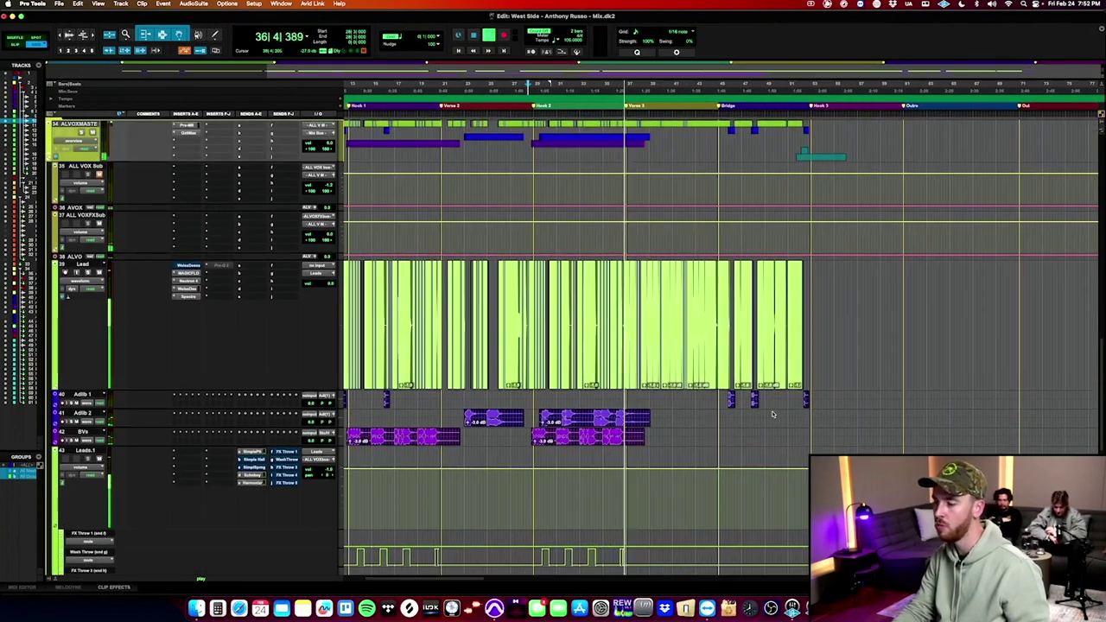
scroll(677, 456, down, 2)
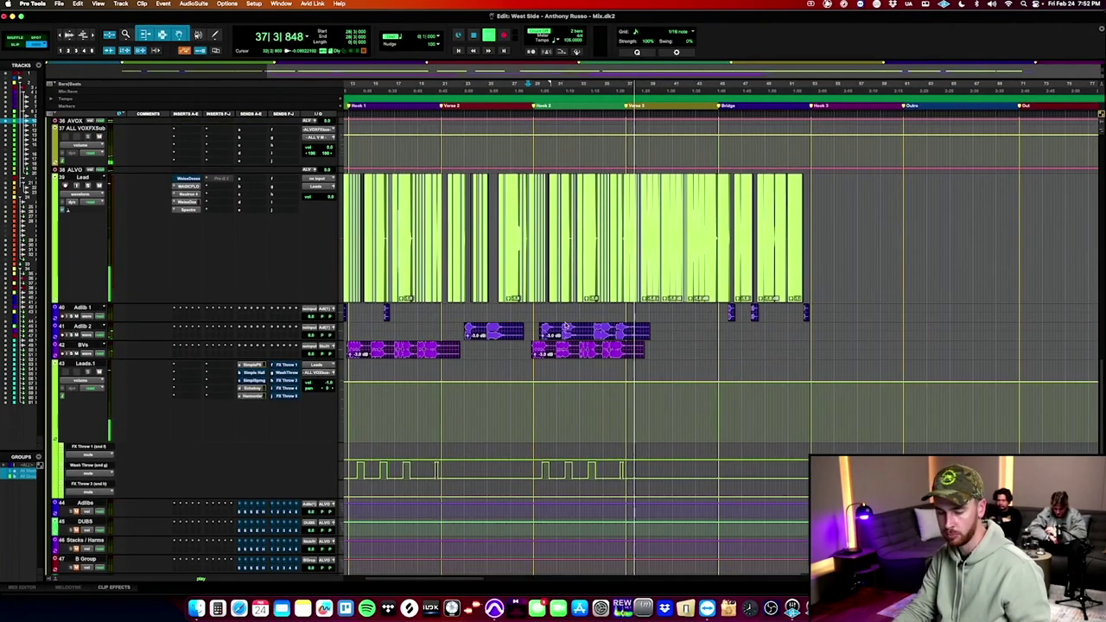
scroll(460, 279, up, 3)
scroll(460, 278, left, 3)
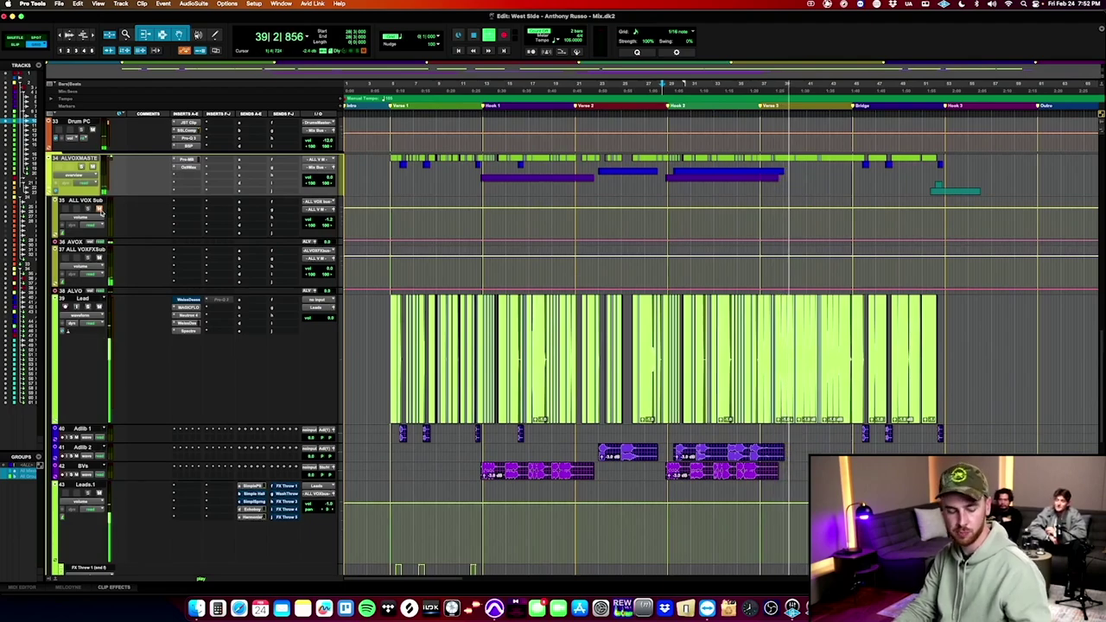
scroll(425, 223, up, 10)
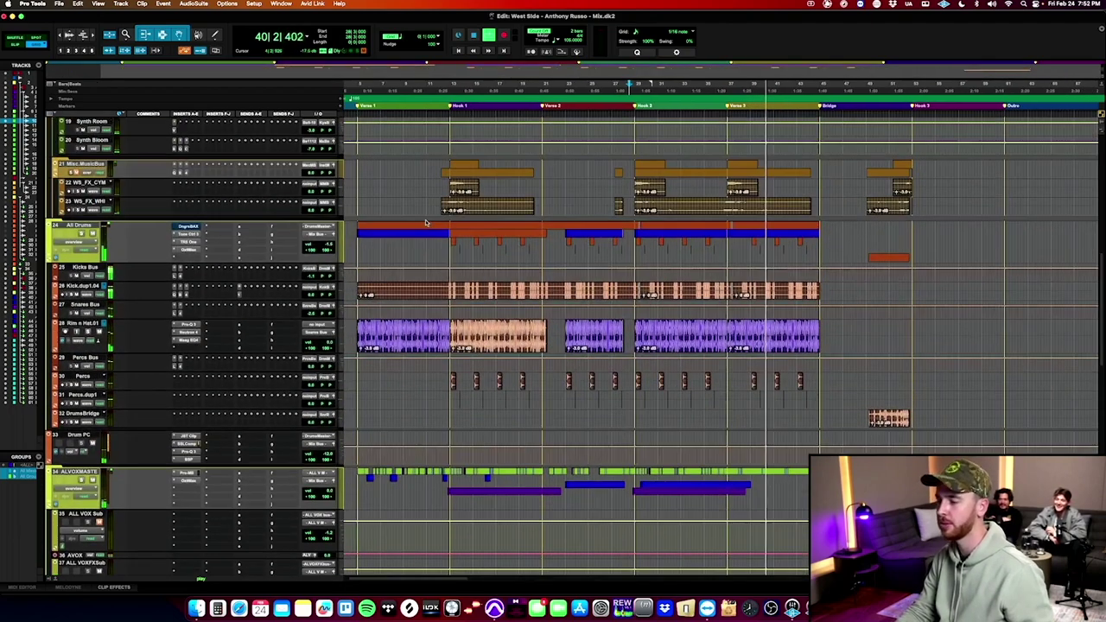
scroll(425, 223, up, 6)
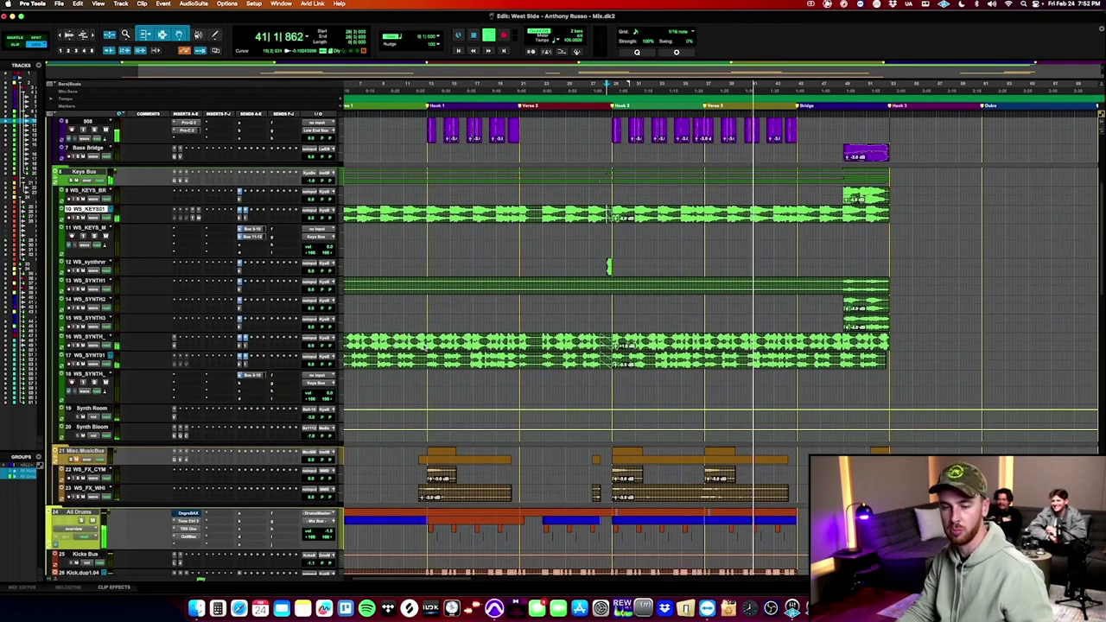
scroll(749, 360, up, 5)
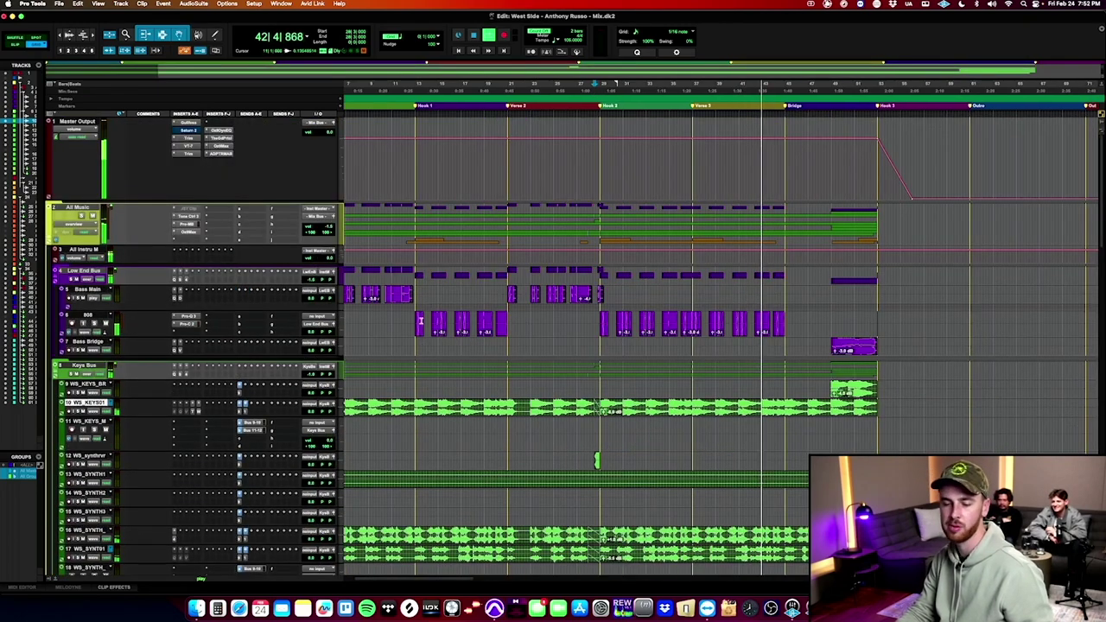
Solo the 808 track and duplicate it without its playlists, keeping inserts, sends and group assignments.
triple_click(566, 318)
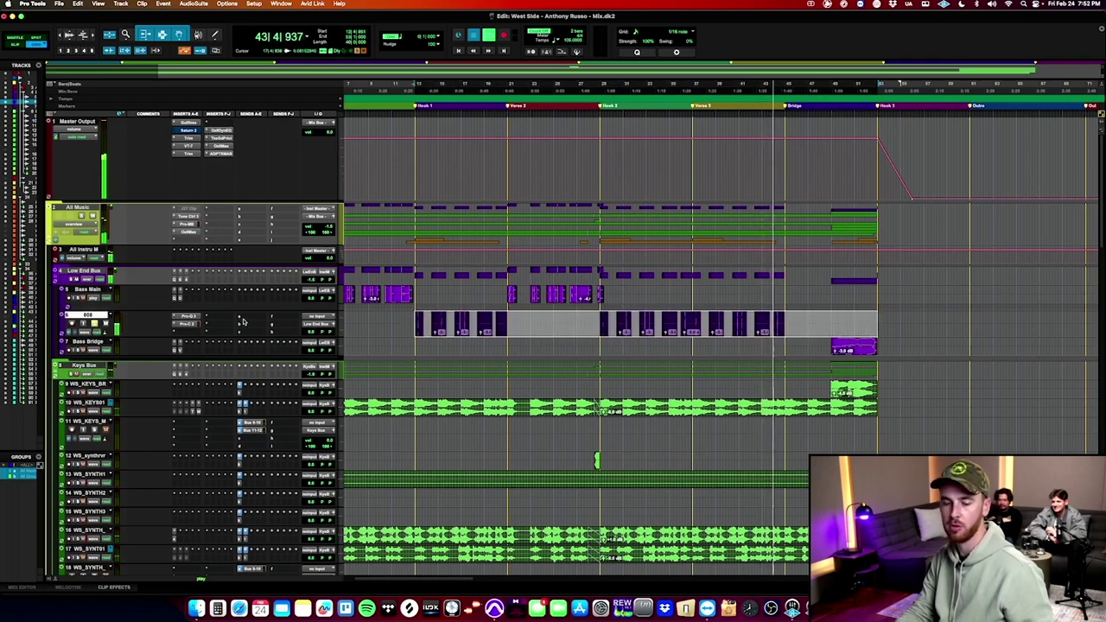
key(alt+shift+d)
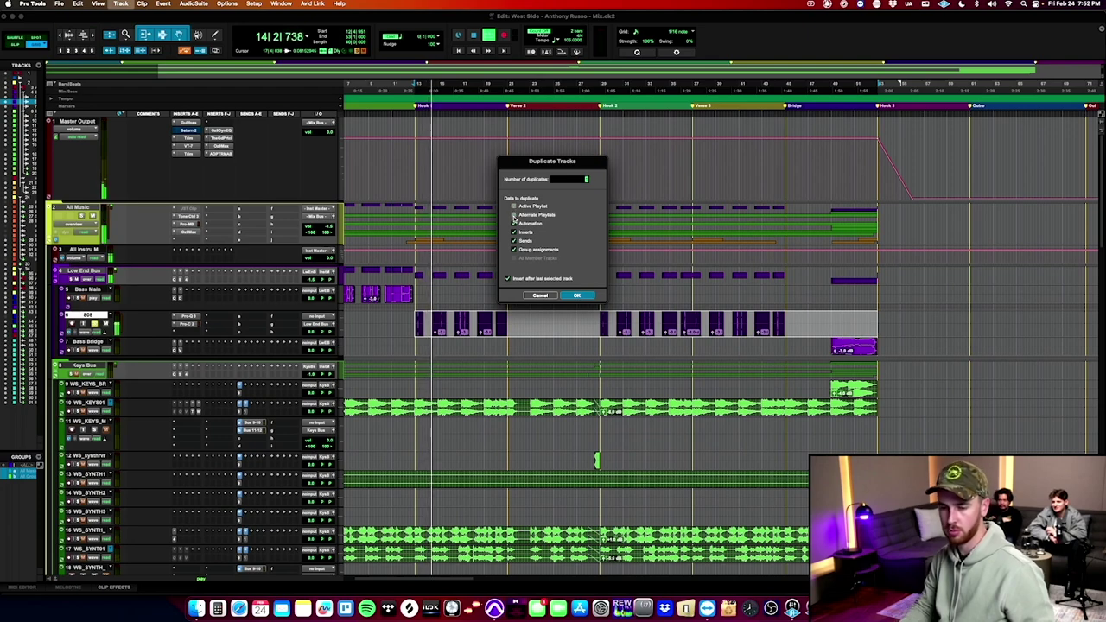
key(Return)
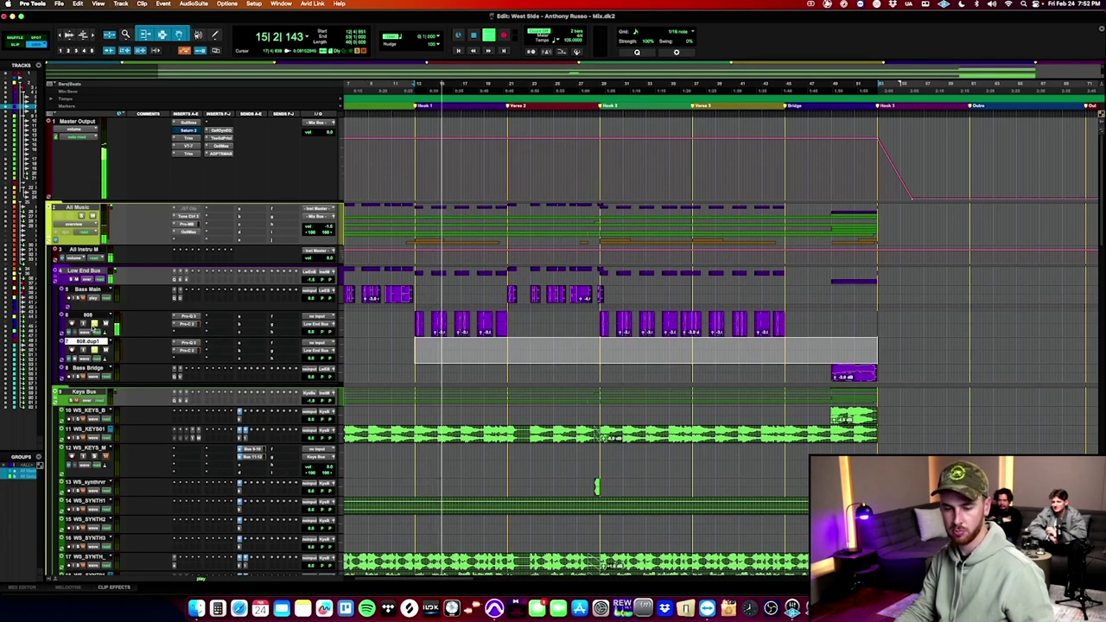
Copy all the 808 clips onto the duplicated track directly below, aligned at the same timeline position.
scroll(153, 361, down, 10)
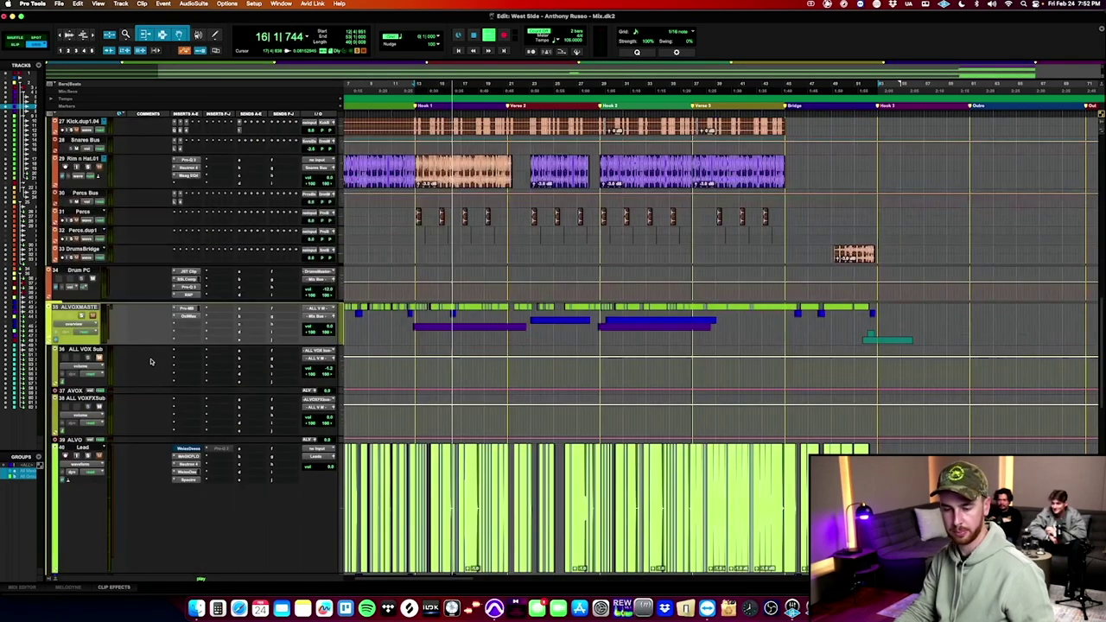
scroll(109, 215, up, 2)
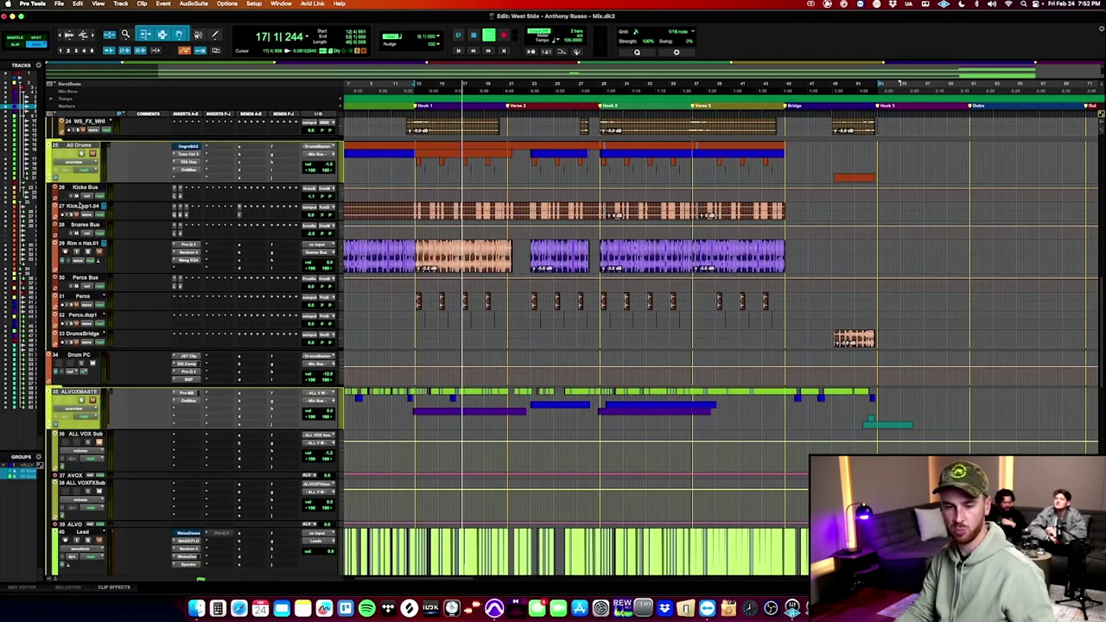
scroll(364, 273, up, 10)
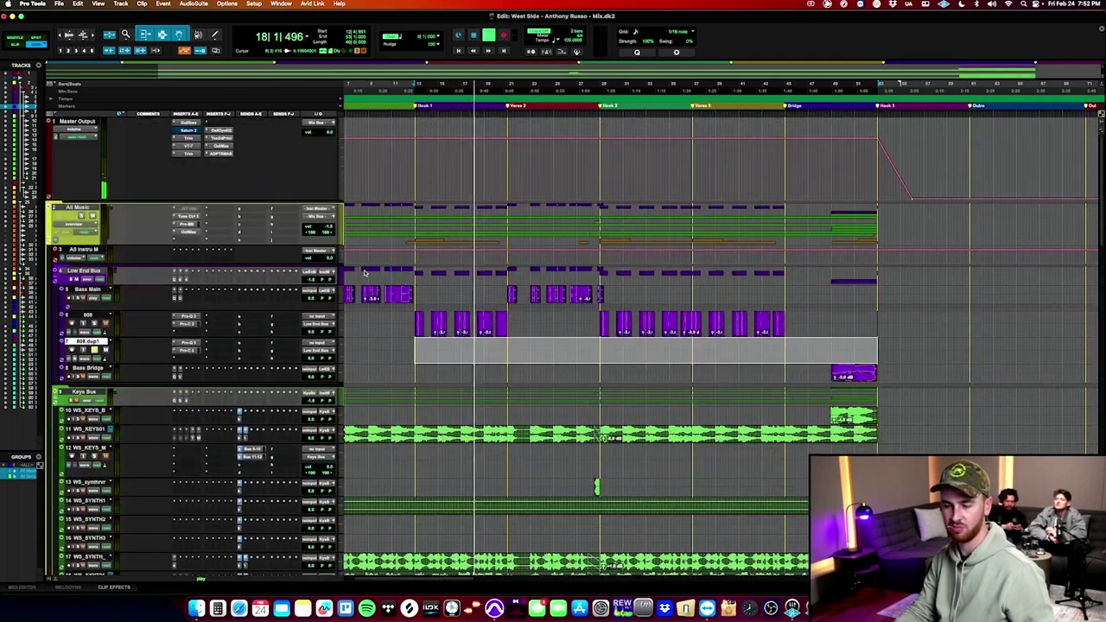
triple_click(402, 322)
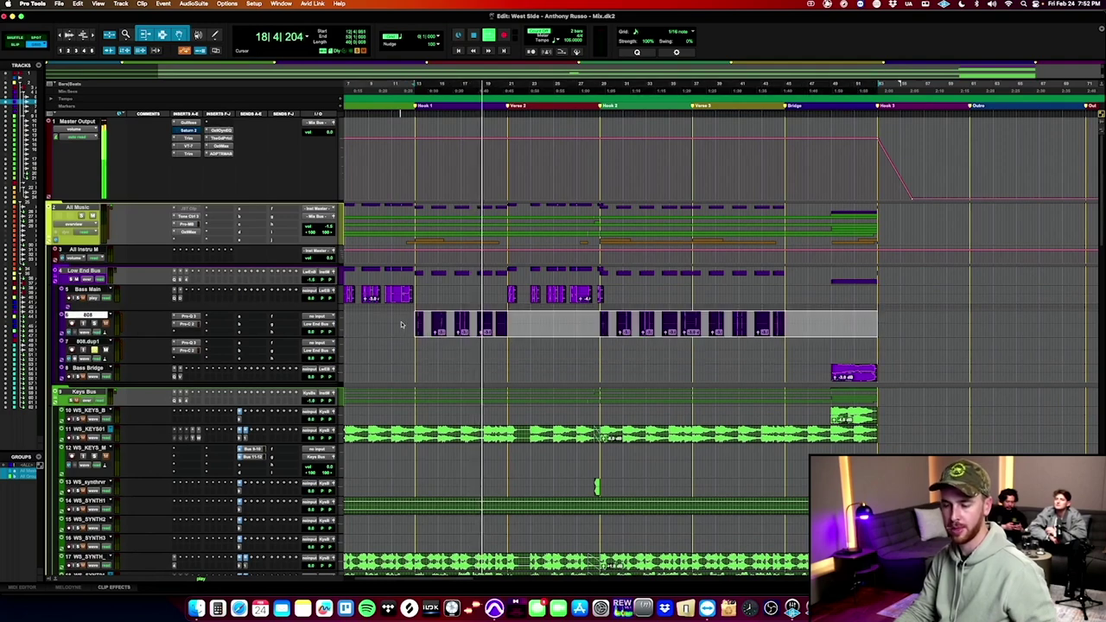
key(semicolon)
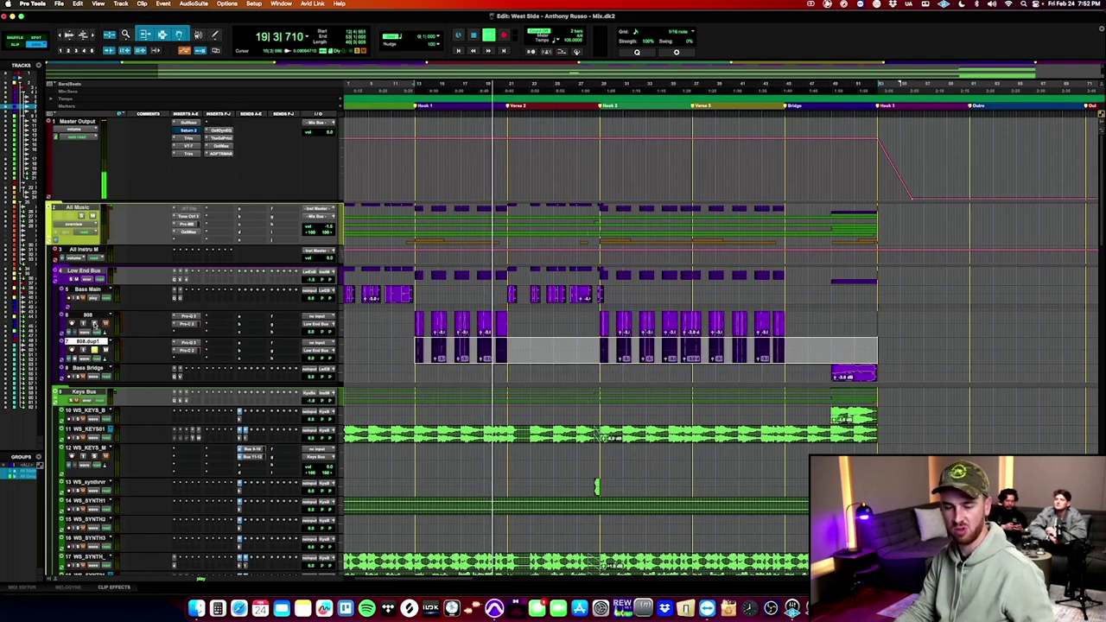
Rename the duplicated 808 track as 808 Parallel.
double_click(99, 343)
key(BackSpace)
key(BackSpace)
key(BackSpace)
key(BackSpace)
text(Parallel)
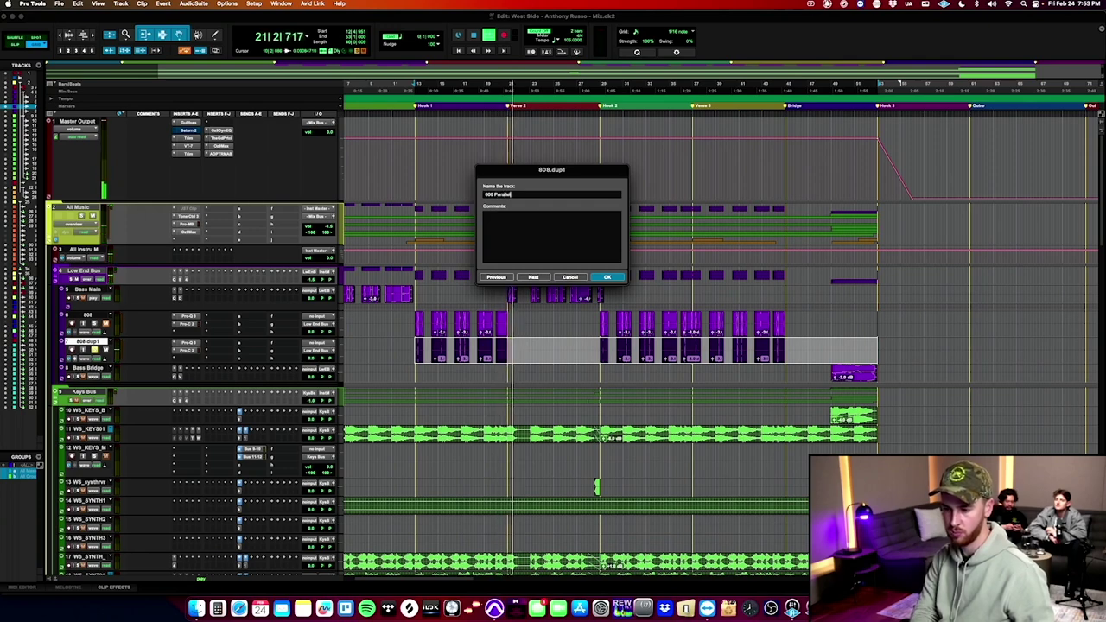
key(Return)
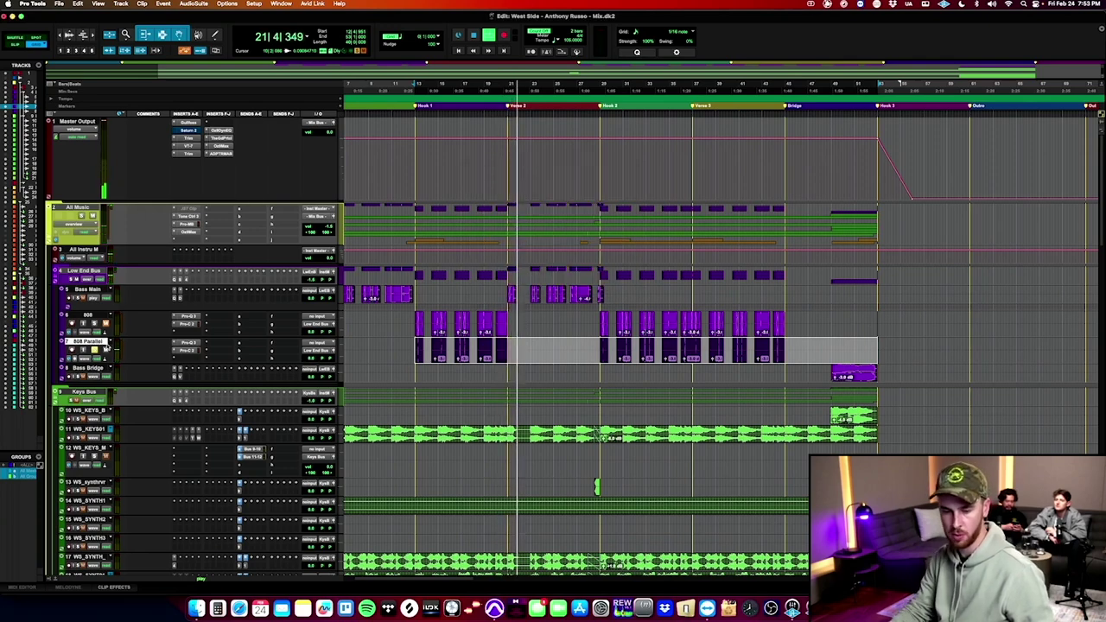
Move the Pro-C 2 compressor on 808 Parallel from insert B to insert G, freeing its slot after the EQ.
click(185, 358)
click(153, 323)
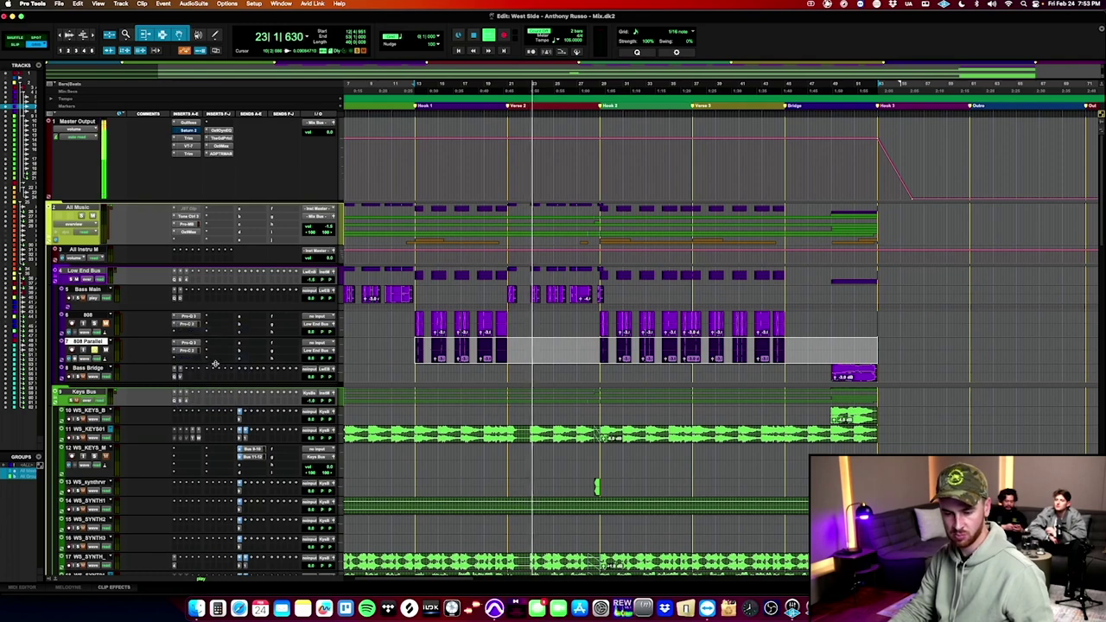
drag(188, 351, 218, 353)
Load GAINSTATION2 in insert B of 808 Parallel and turn its output down during playback.
click(194, 350)
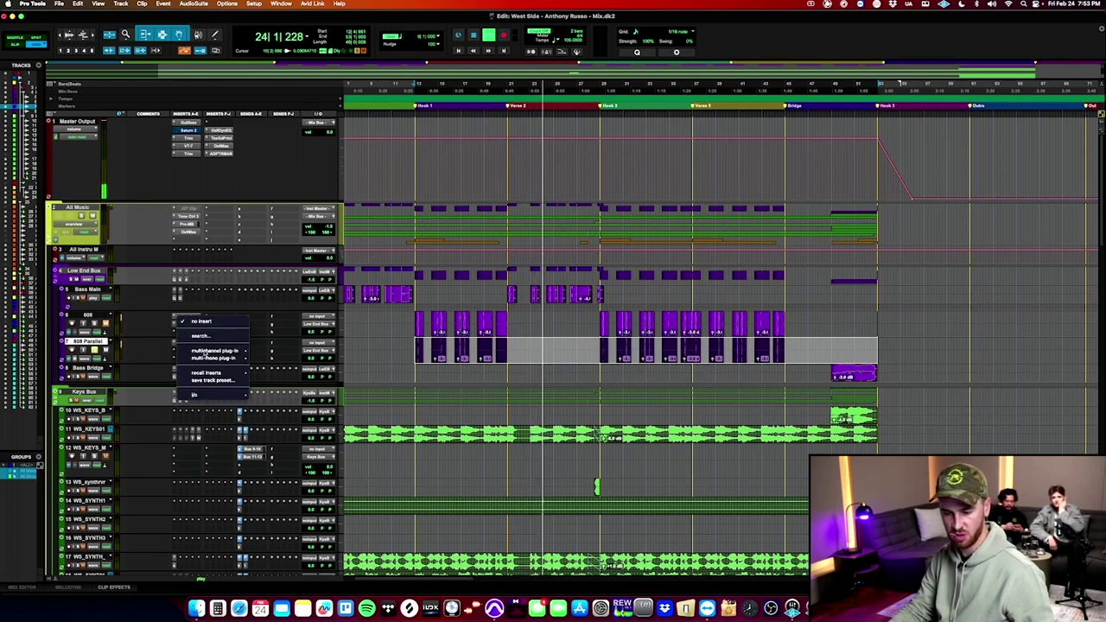
key(Escape)
click(204, 343)
text(gain)
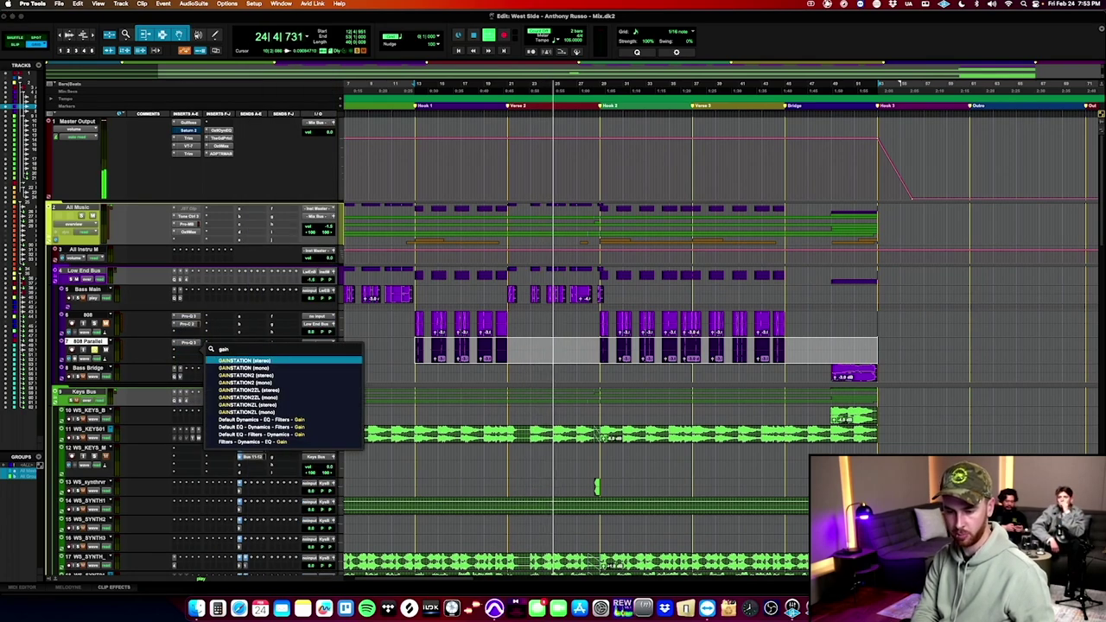
click(275, 370)
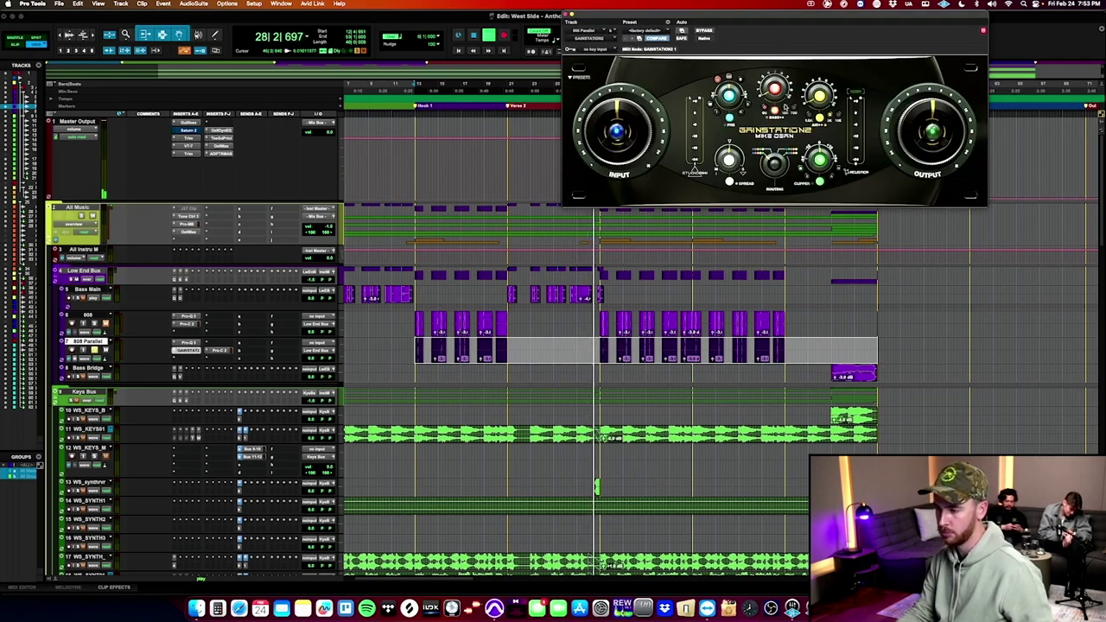
key(space)
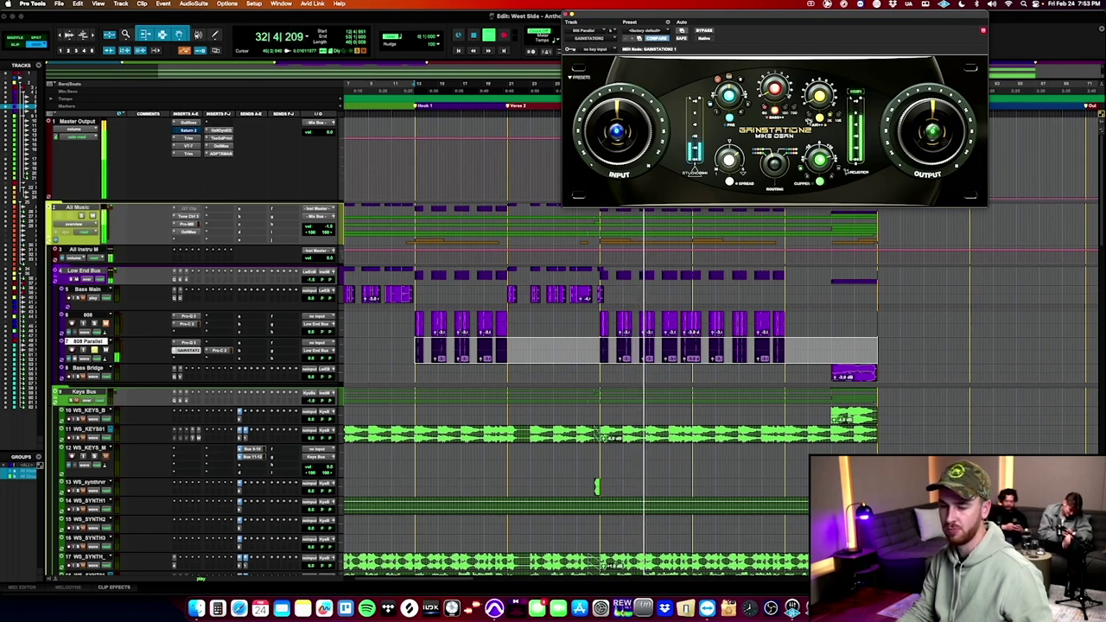
drag(948, 124, 936, 141)
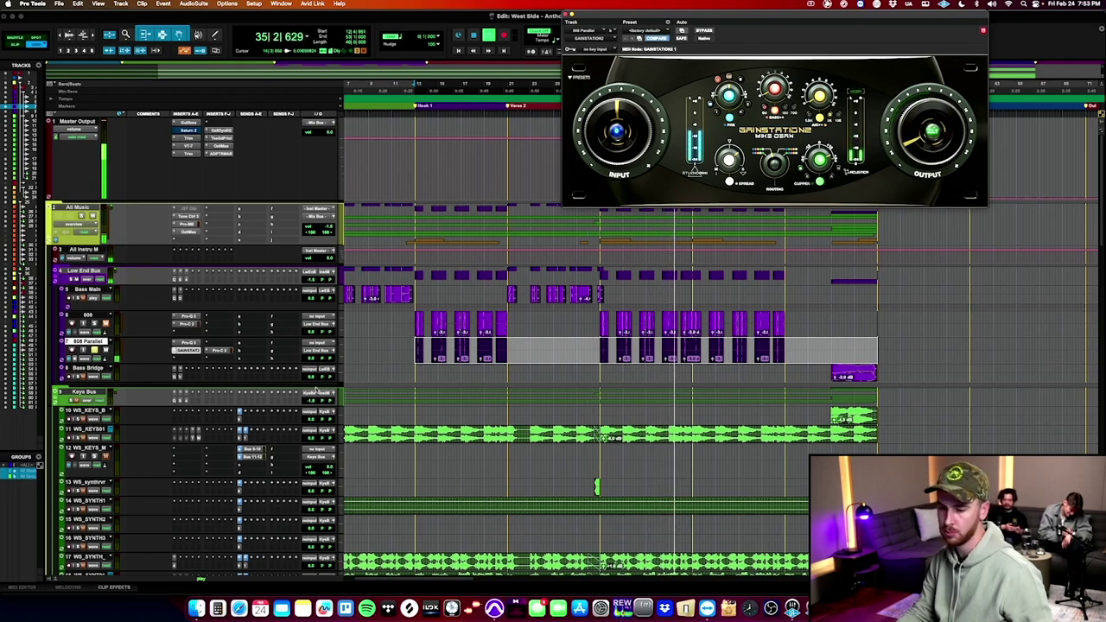
Inspect the Pro-Q 3 on 808 Parallel and copy it to insert F, ahead of Pro-C 2.
click(188, 344)
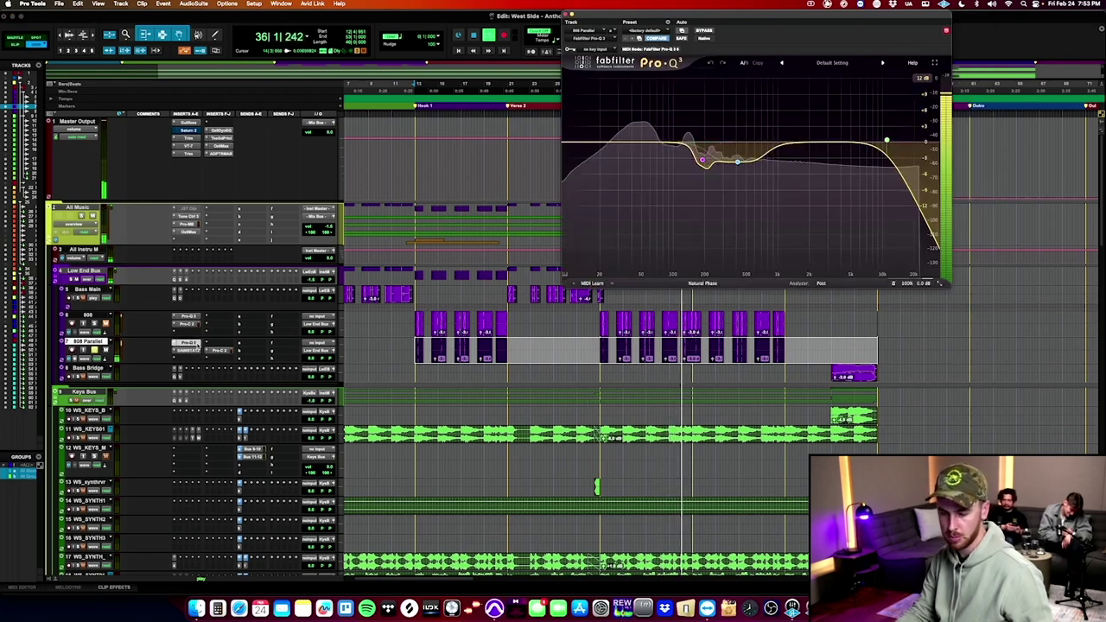
click(917, 274)
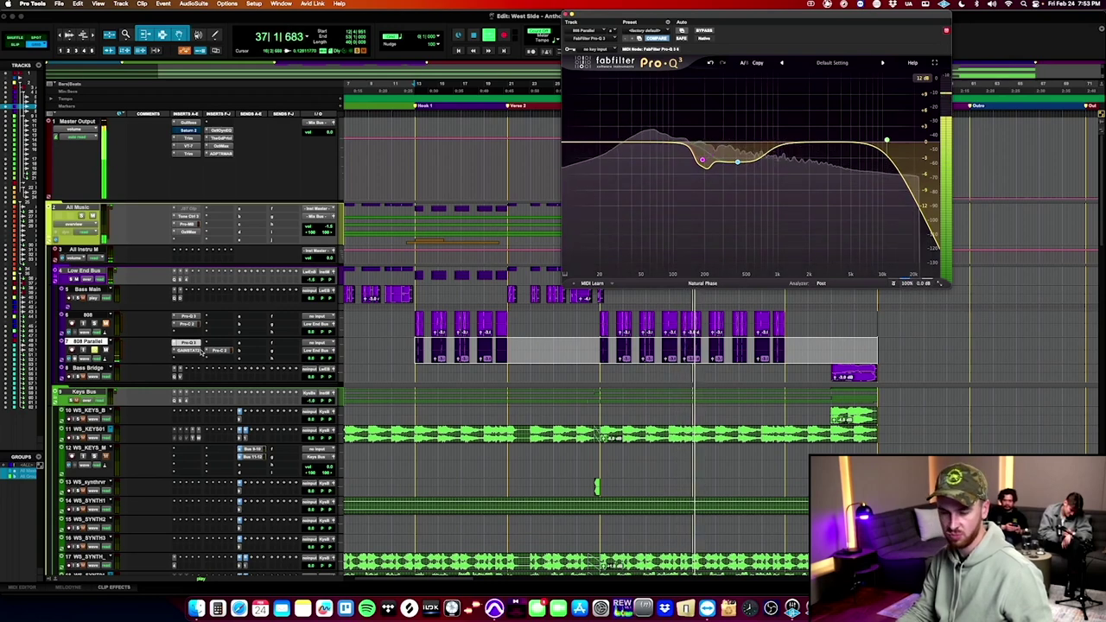
click(821, 284)
drag(188, 344, 211, 346)
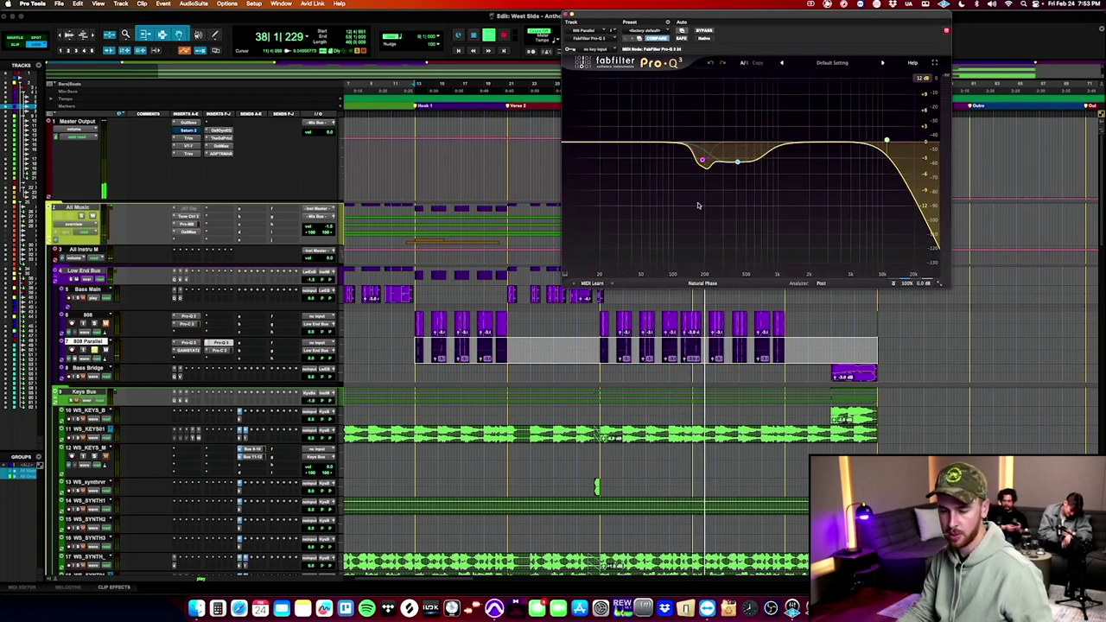
In the copied Pro-Q 3, lower the high-cut frequency and add a low cut at about 55 Hz.
drag(888, 141, 807, 150)
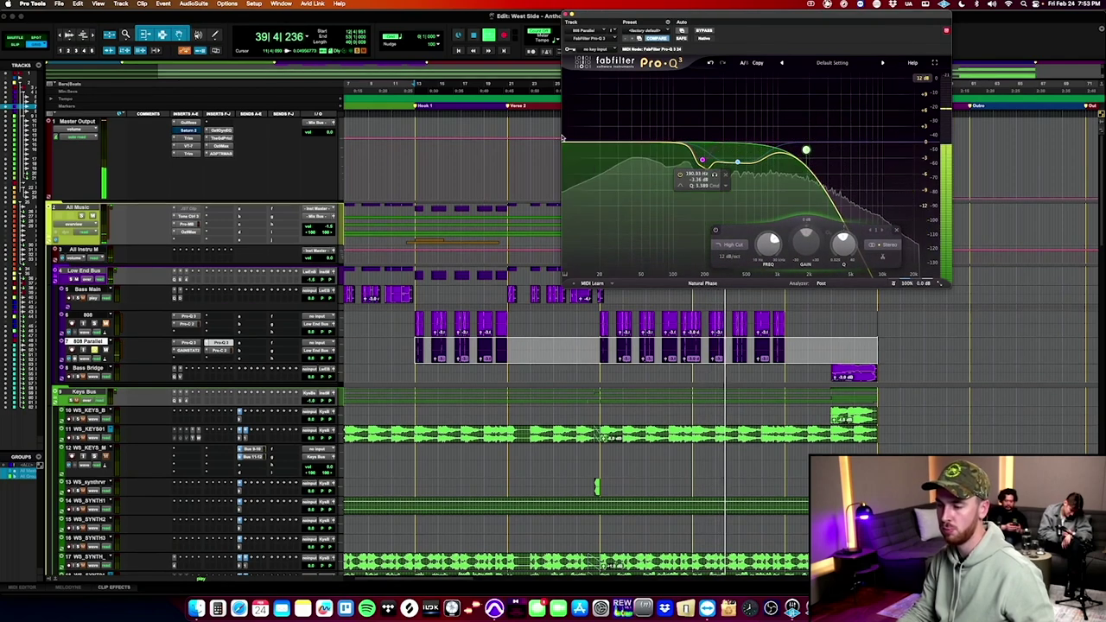
drag(571, 142, 646, 157)
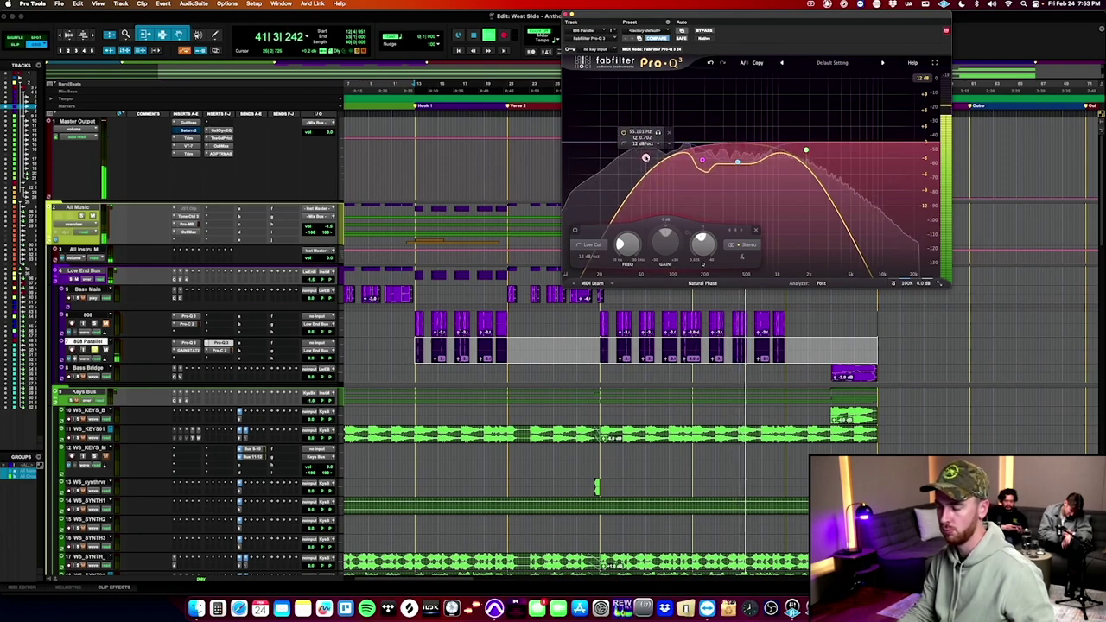
click(221, 344)
Lower the 808 Parallel level and load the SoundToys Little MicroShift (stereo) after GAINSTATION2.
drag(312, 359, 316, 381)
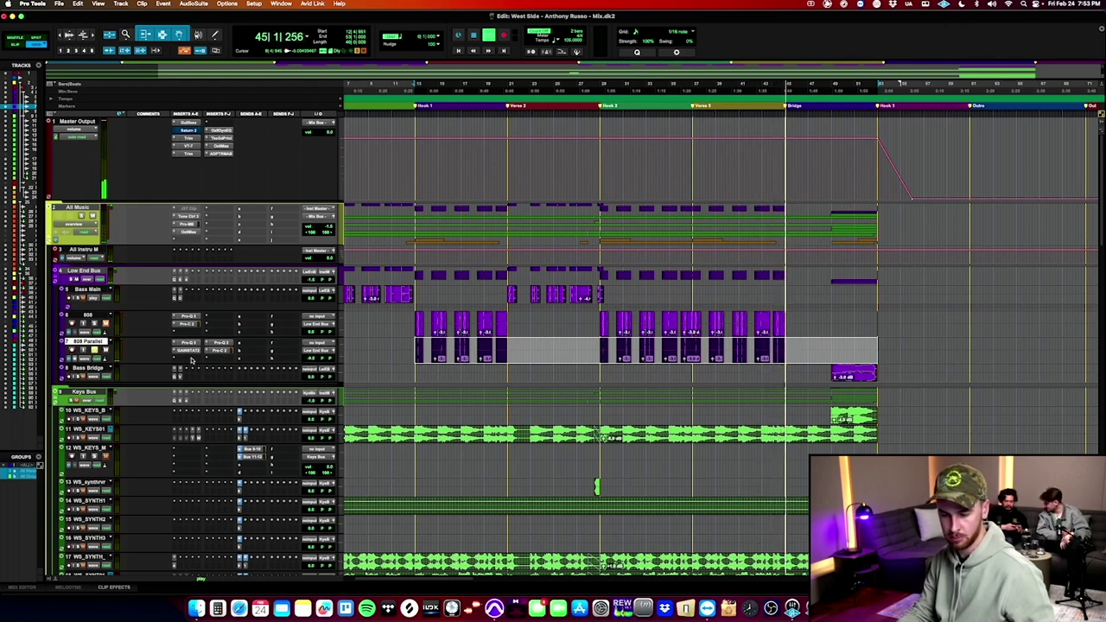
click(218, 360)
mouse_move(218, 358)
mouse_move(304, 499)
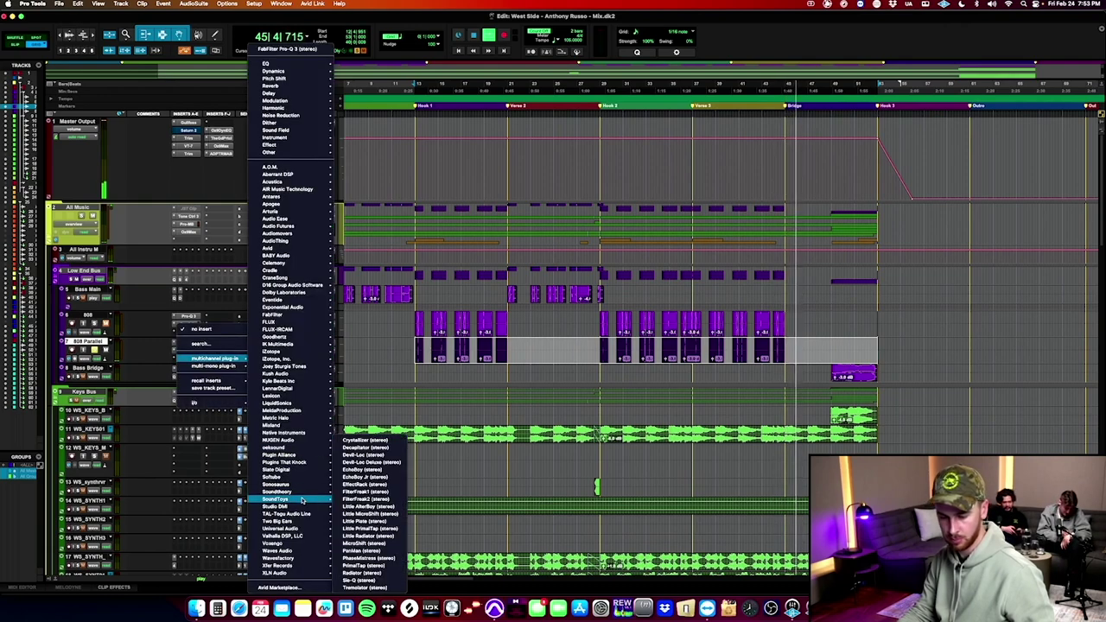
click(370, 514)
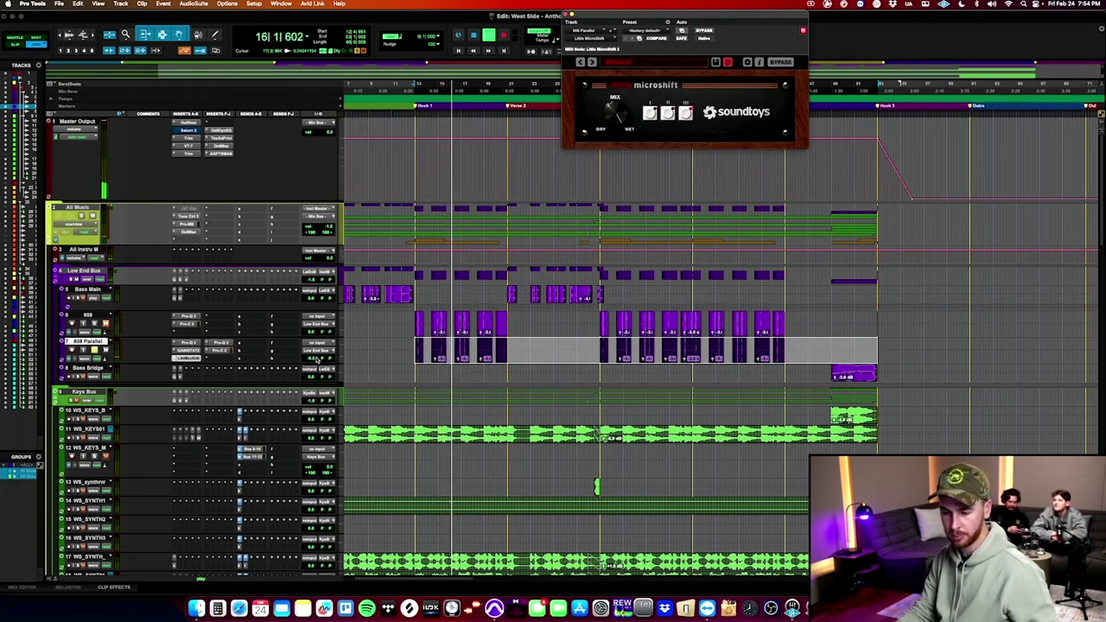
Balance 808 Parallel against the 808 by setting its volume to about -12.5 dB, and close Little MicroShift.
click(313, 357)
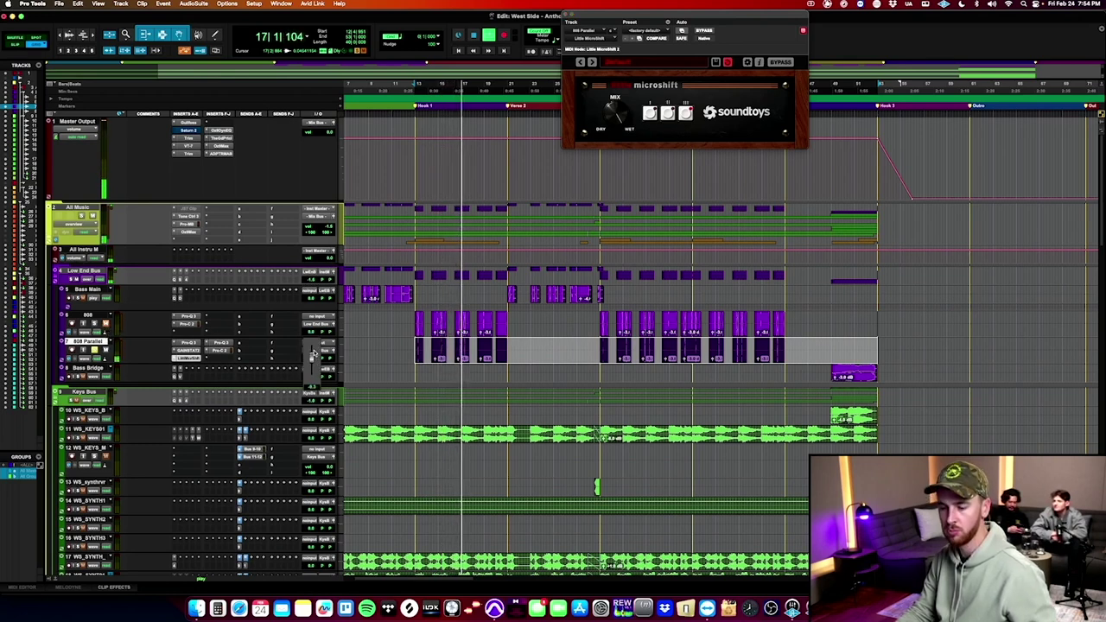
drag(314, 352, 314, 352)
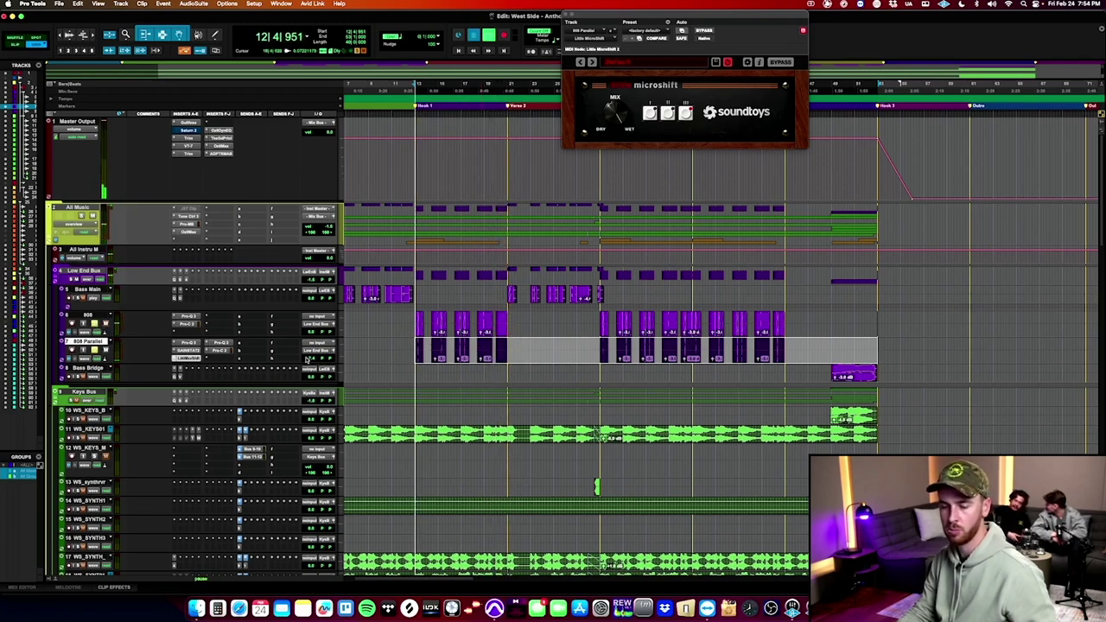
drag(312, 359, 312, 360)
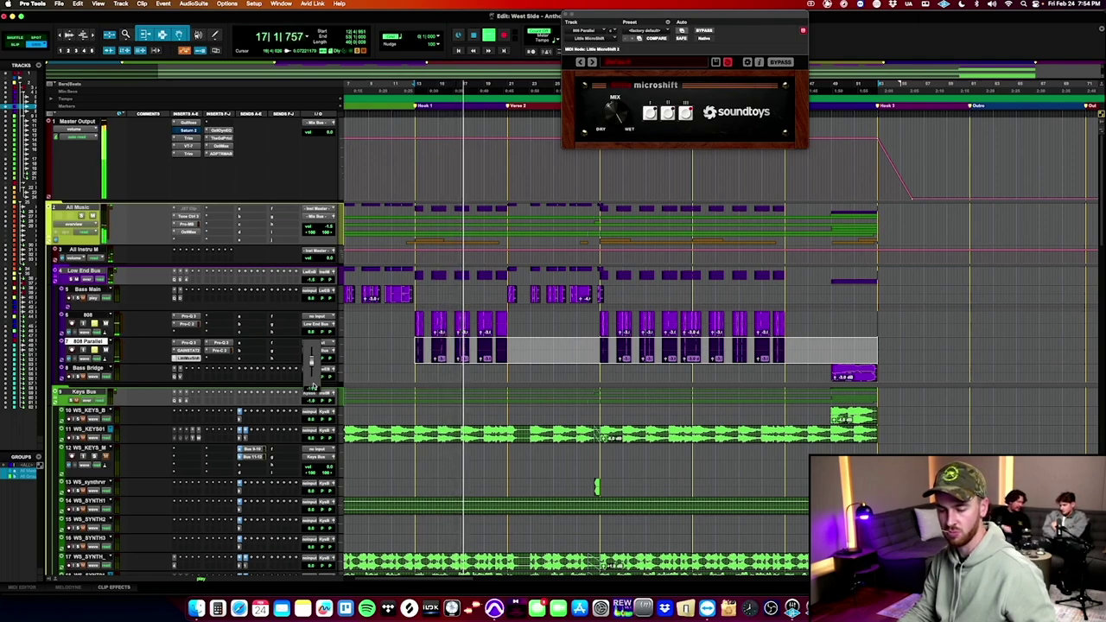
drag(317, 394, 316, 395)
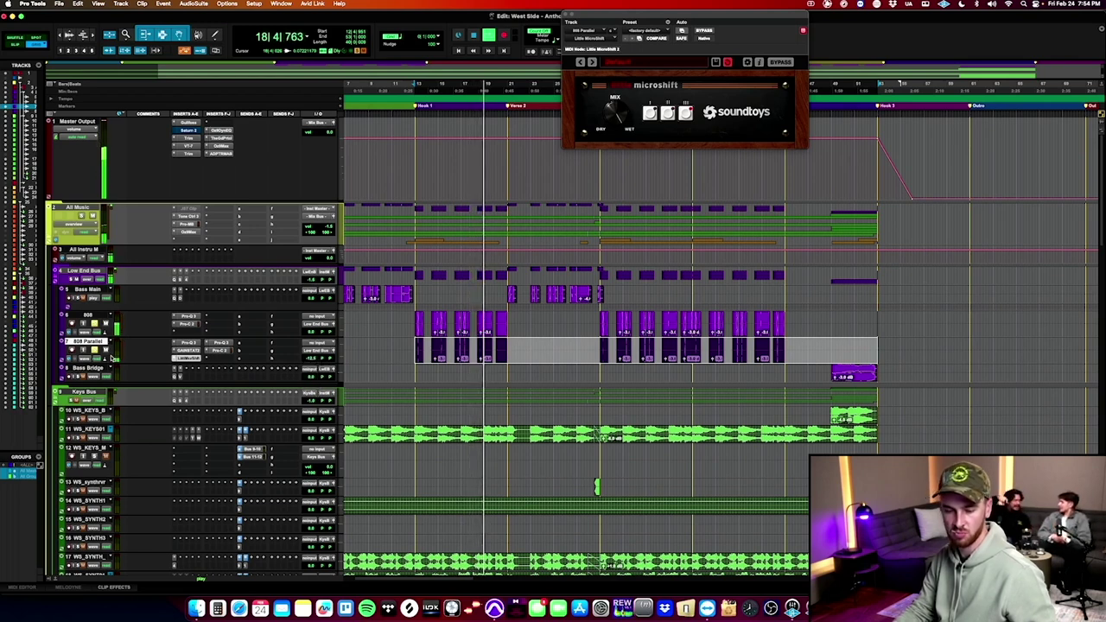
click(519, 349)
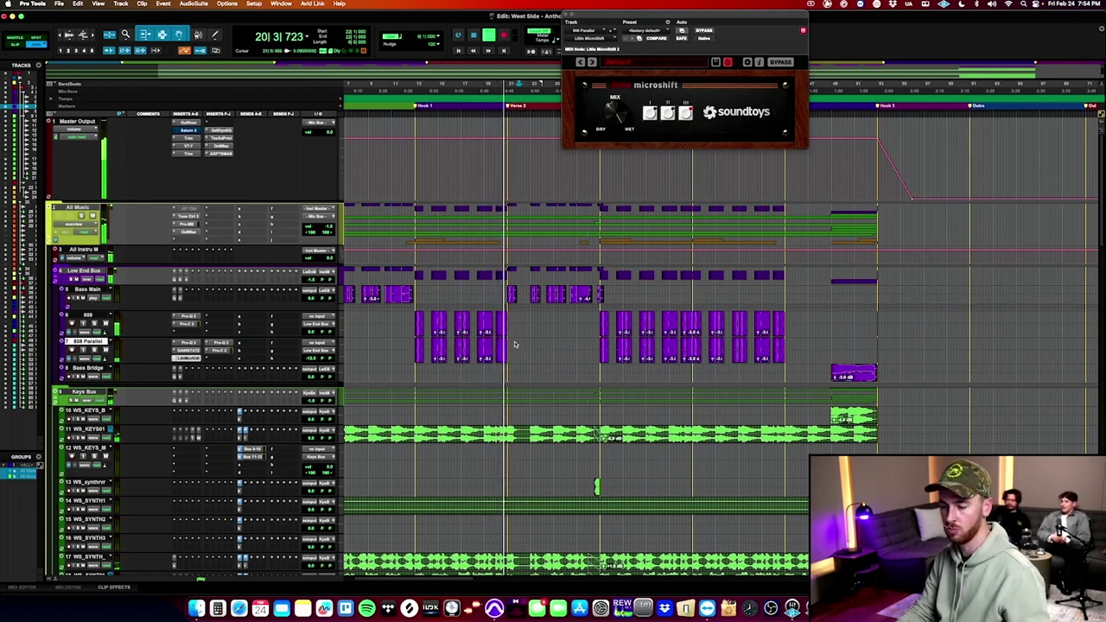
click(566, 16)
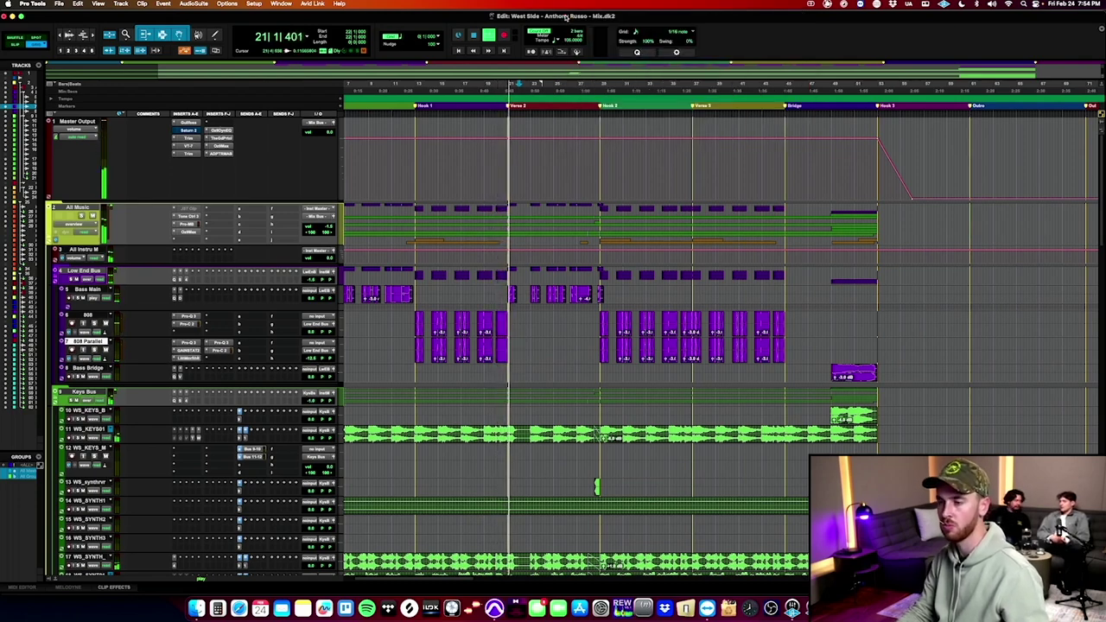
Play from just before Verse 2 and check the mix loudness in ADPTR MetricAB on Master Output.
click(502, 294)
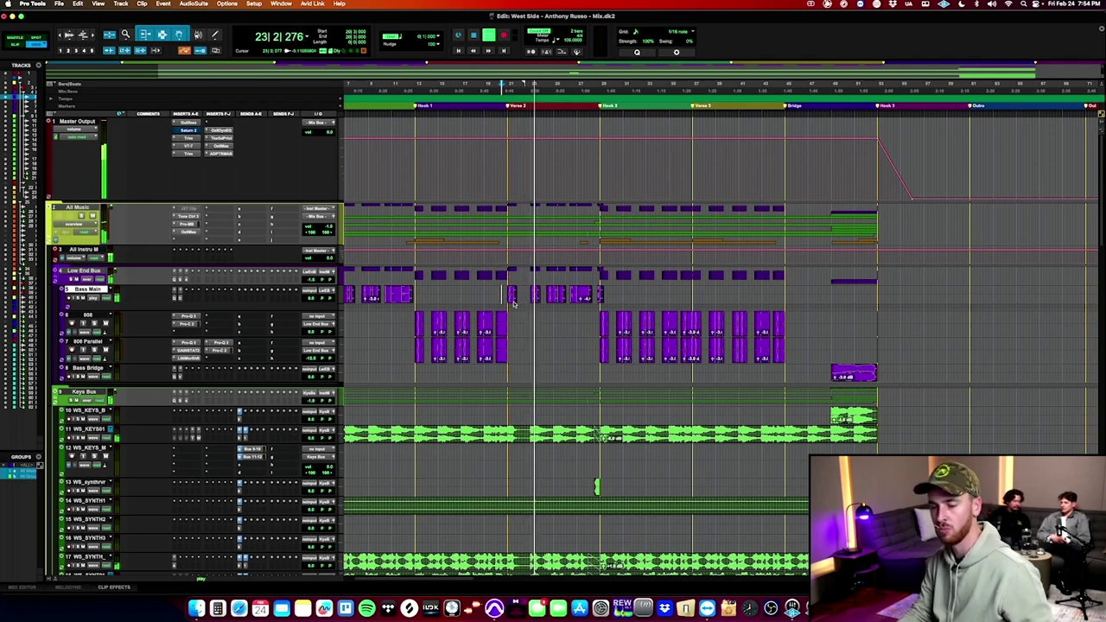
click(222, 154)
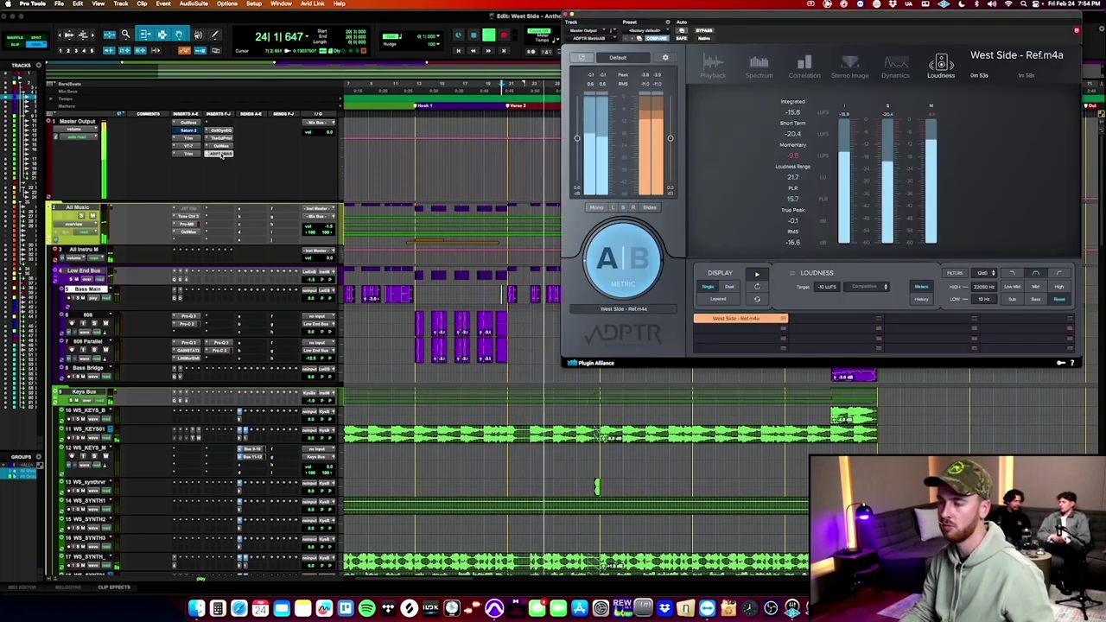
click(222, 154)
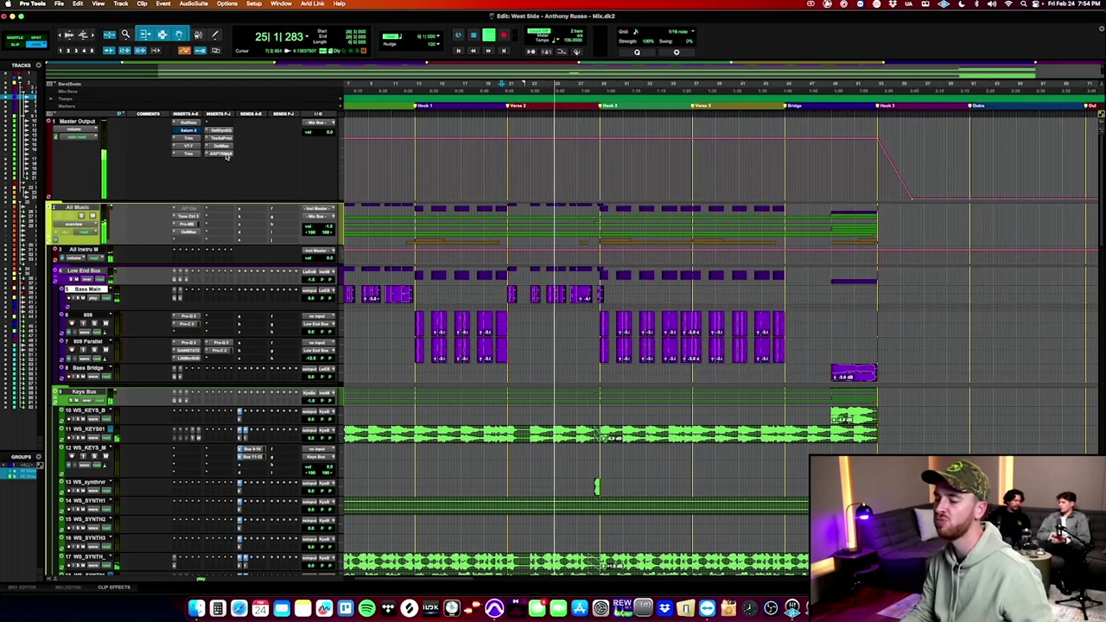
Audition the transition from Verse 2 into Hook 2, comparing it with the ALL VOX Sub track muted and unmuted.
scroll(629, 296, down, 5)
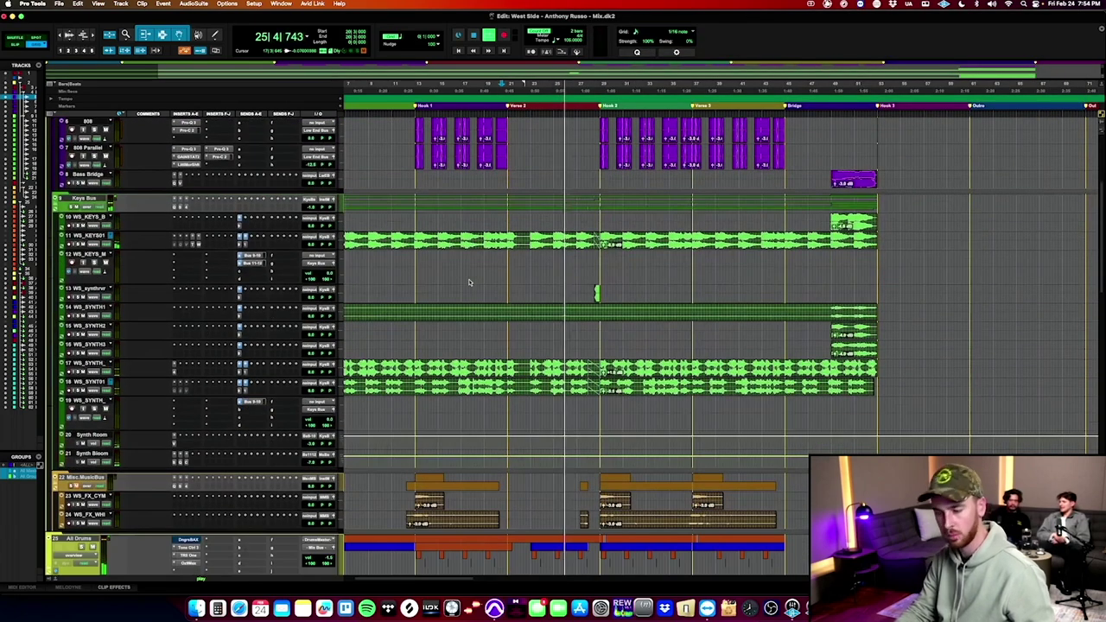
scroll(574, 293, down, 8)
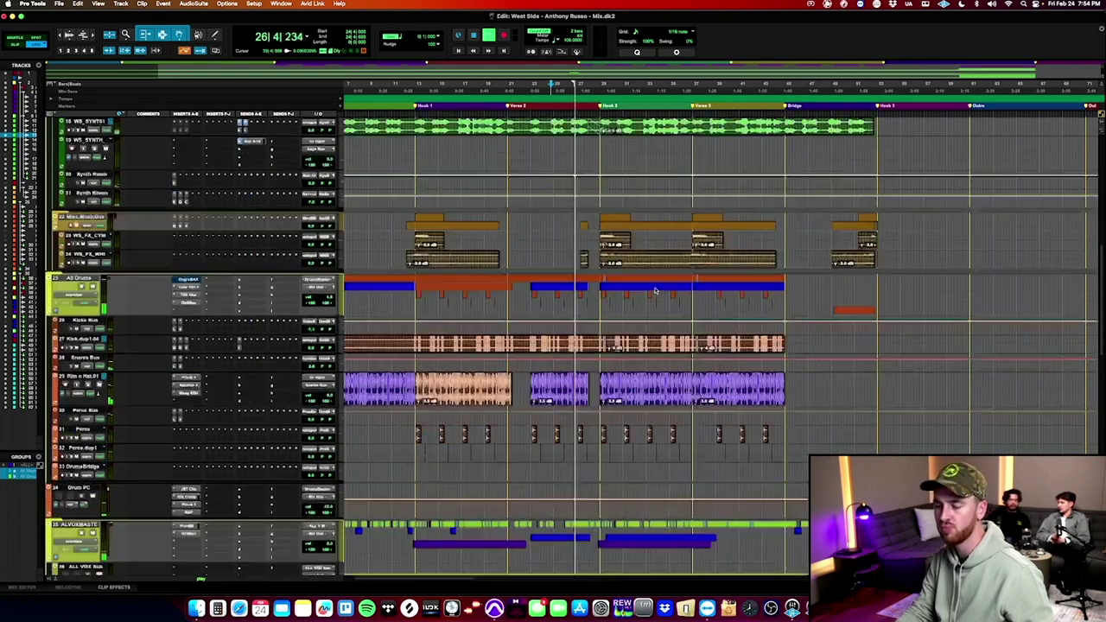
scroll(102, 516, down, 2)
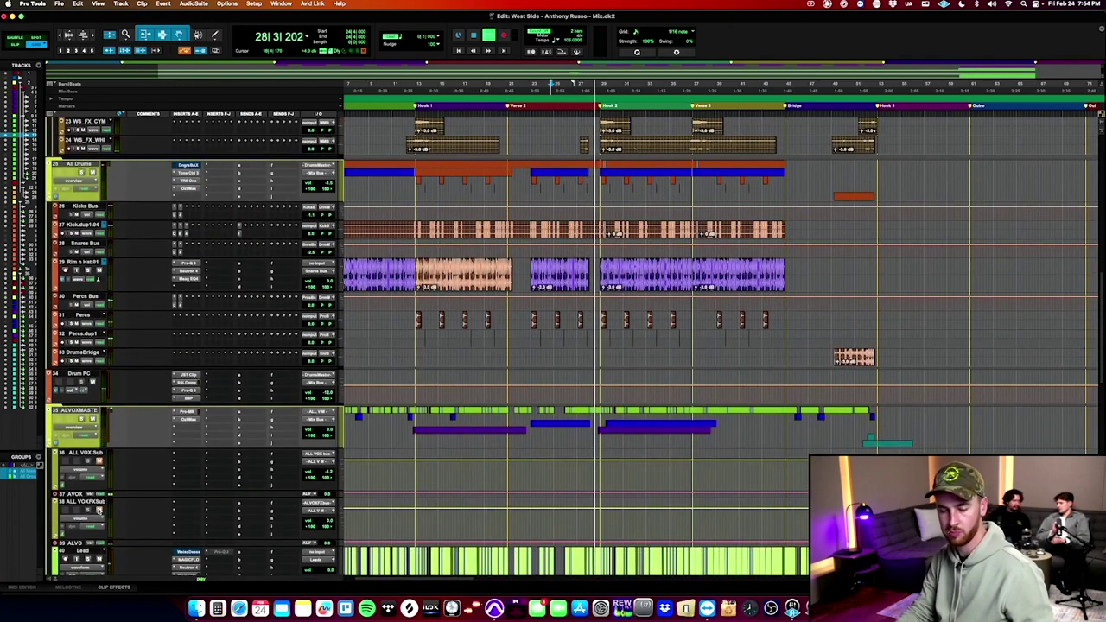
click(601, 522)
key(t)
key(t)
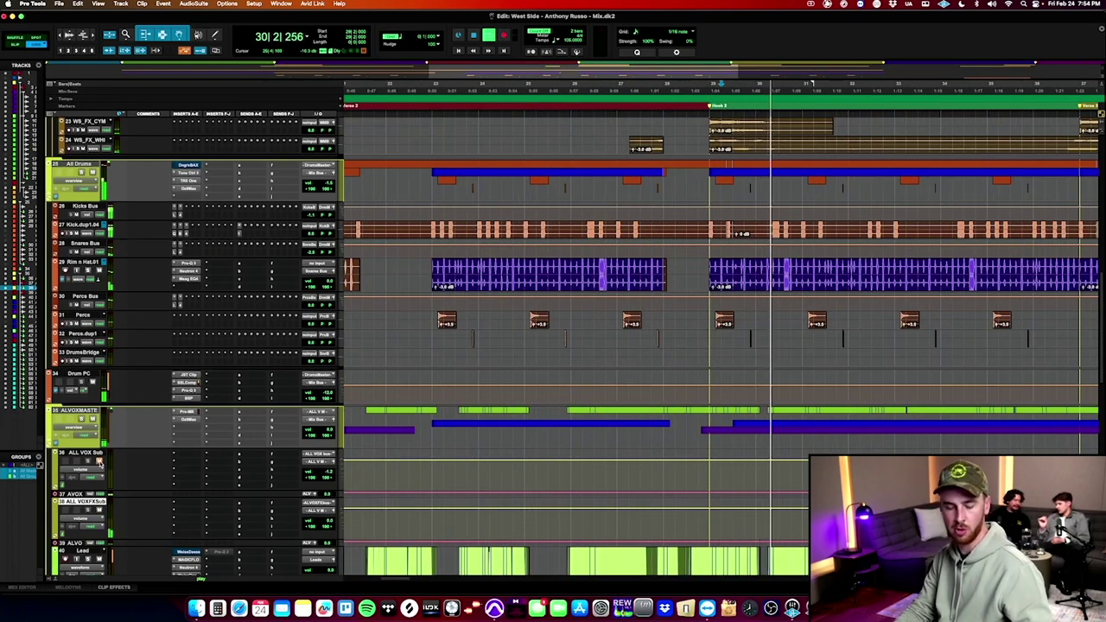
key(space)
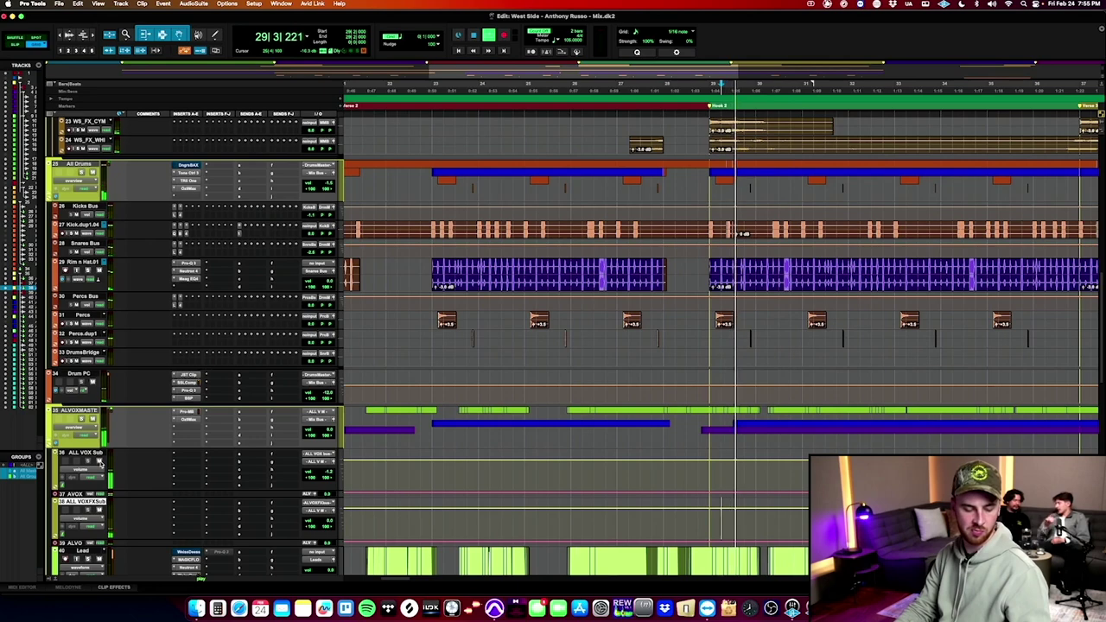
key(space)
click(536, 519)
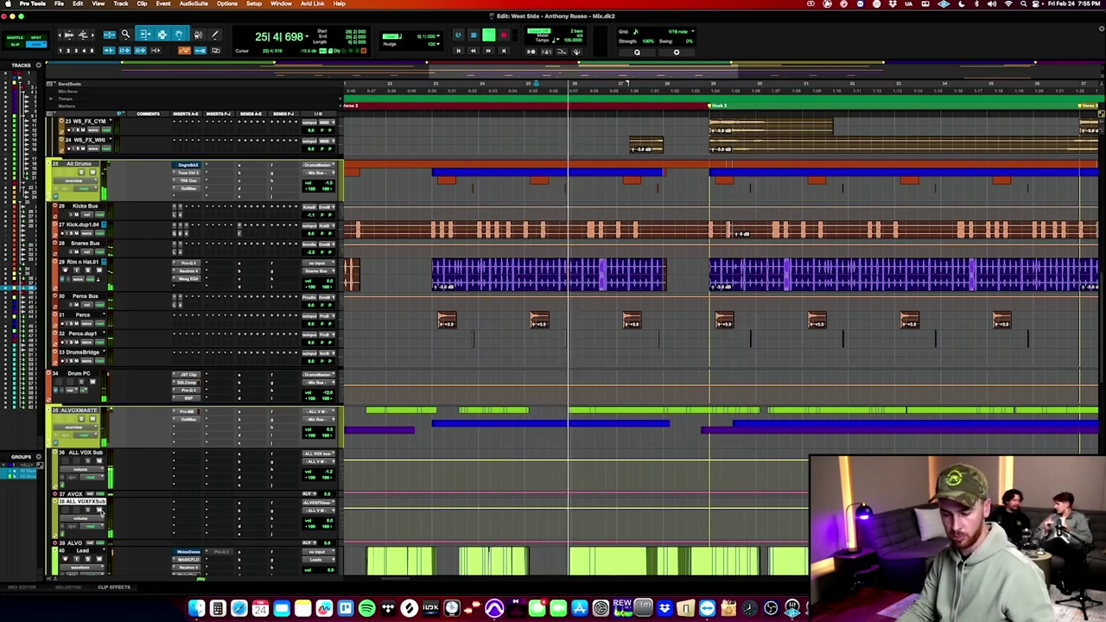
scroll(102, 514, down, 1)
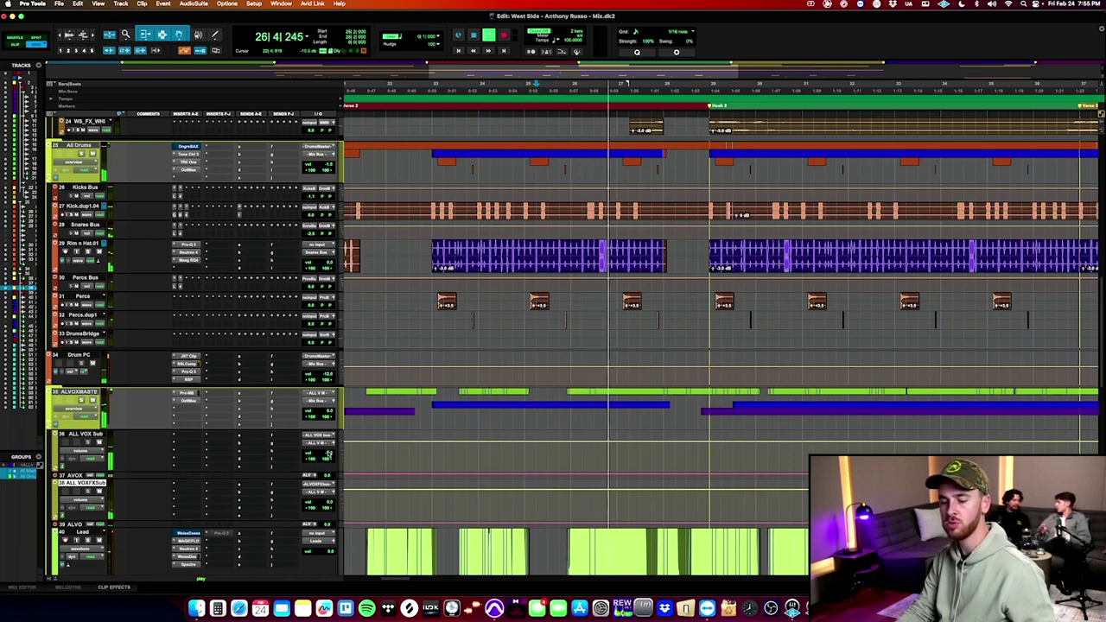
Try to replace the inactive Pro-Q 3 on the Lead track with a telephone effect by searching plug-ins for "tele".
scroll(330, 450, down, 4)
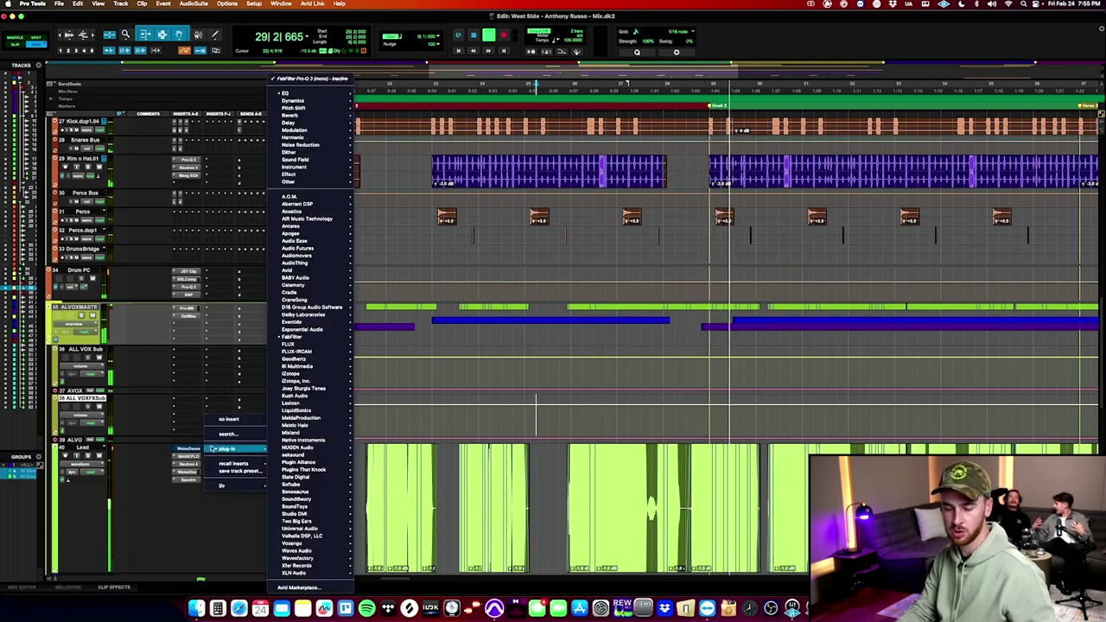
click(227, 433)
text(tele)
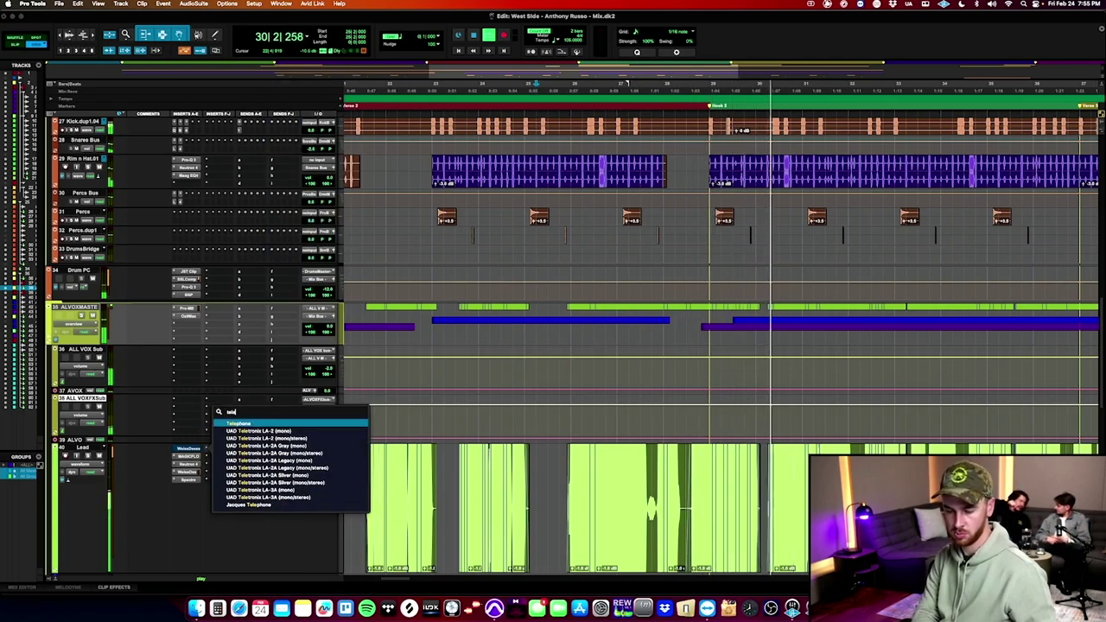
key(Return)
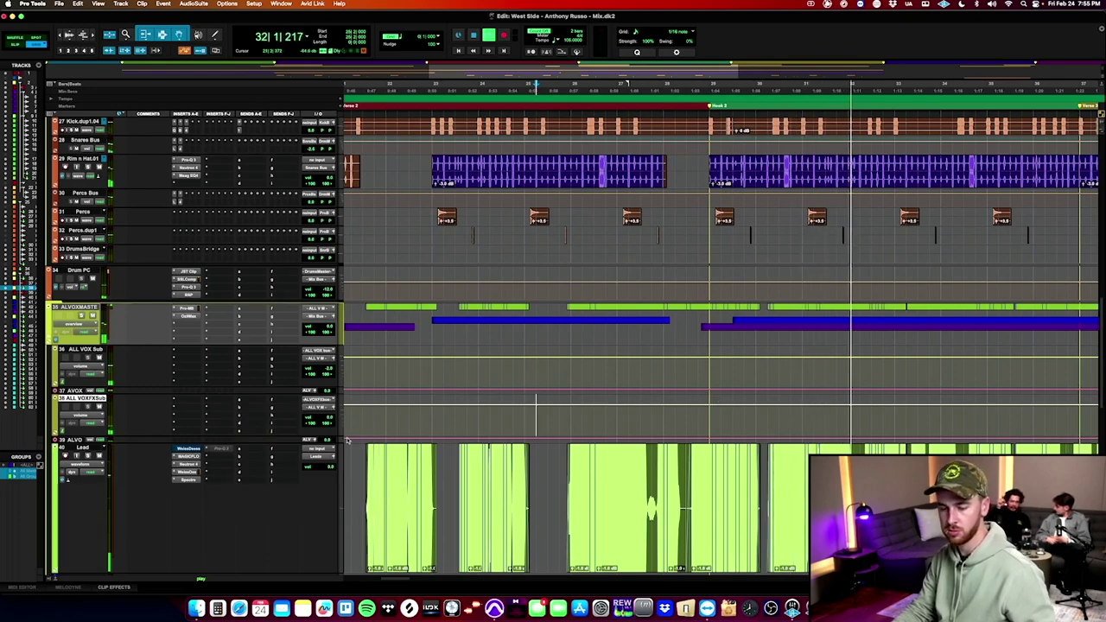
scroll(423, 311, down, 8)
scroll(441, 242, up, 4)
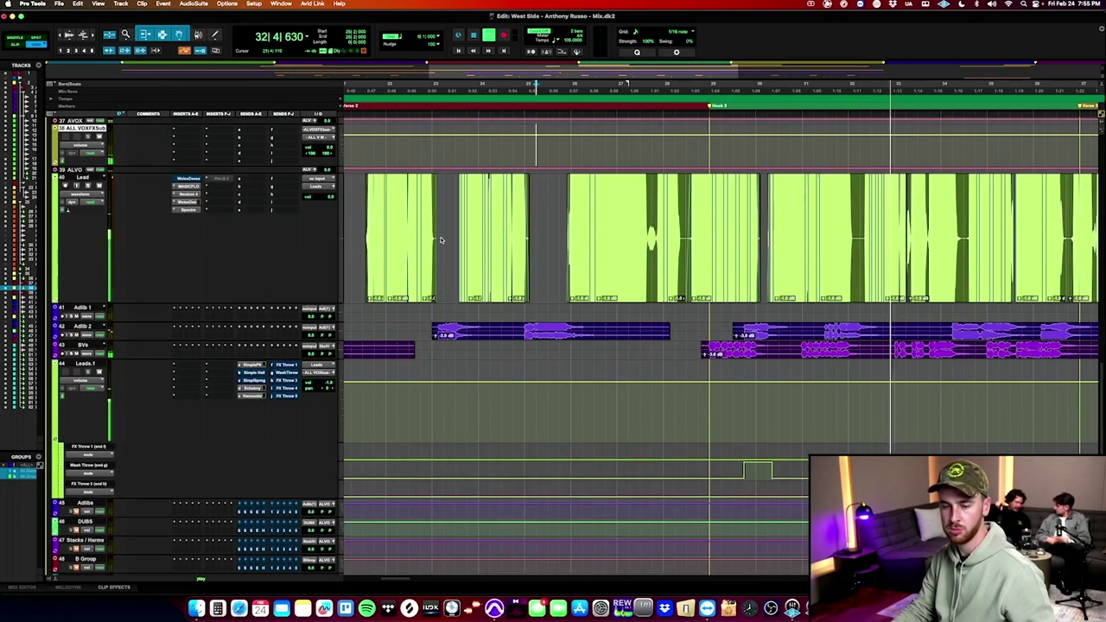
scroll(217, 281, up, 3)
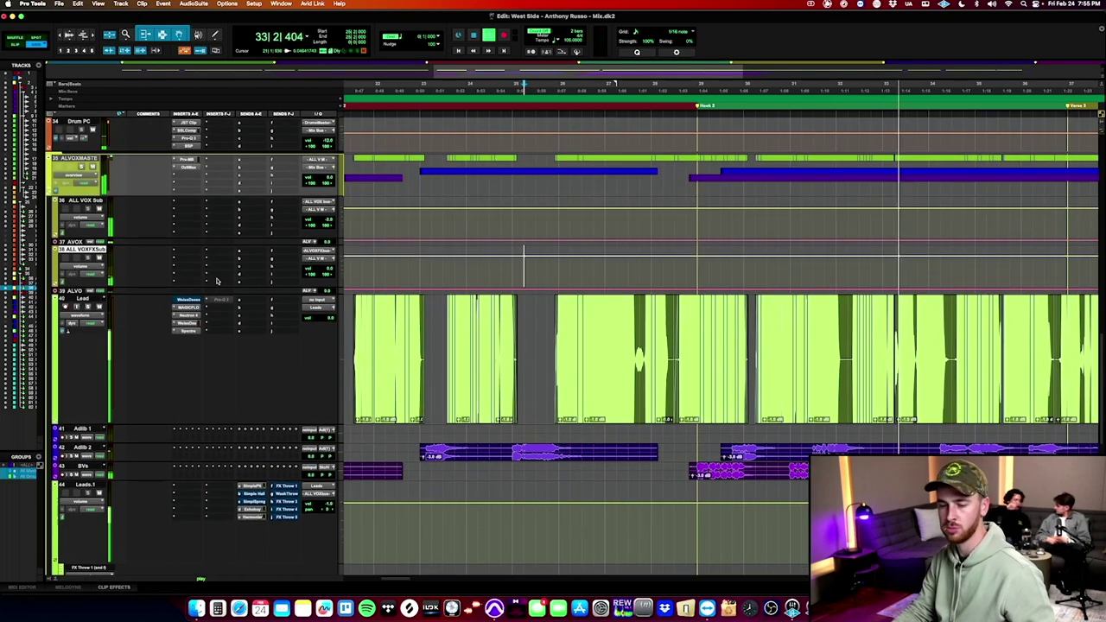
Inspect the Lead track's Neutron equalizer and the Pro-MB on the vocal master during playback.
click(185, 317)
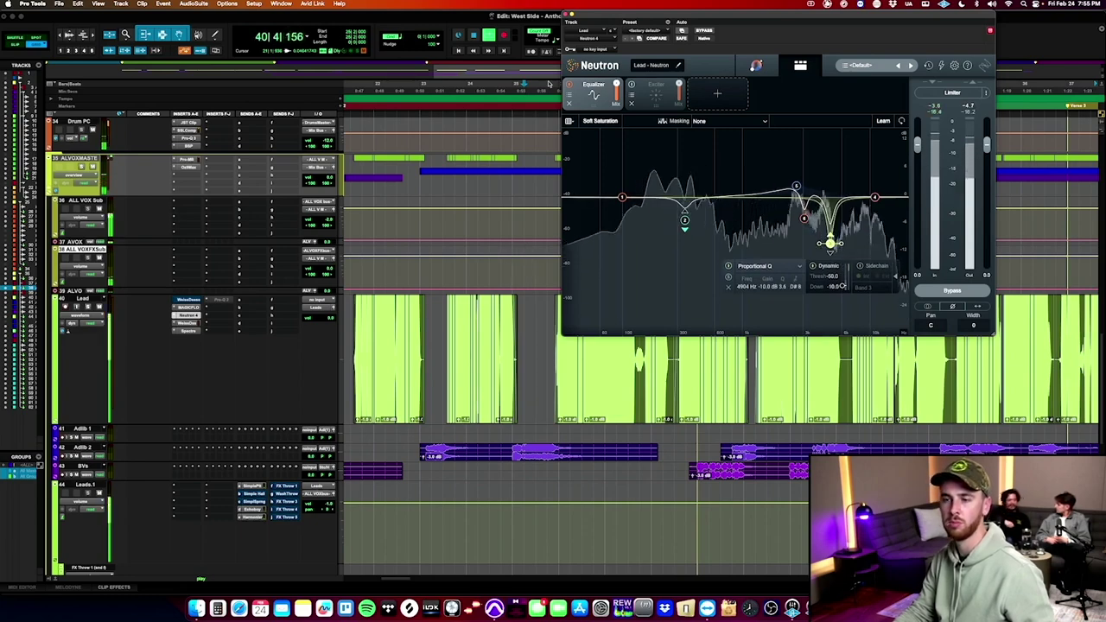
click(566, 15)
key(r)
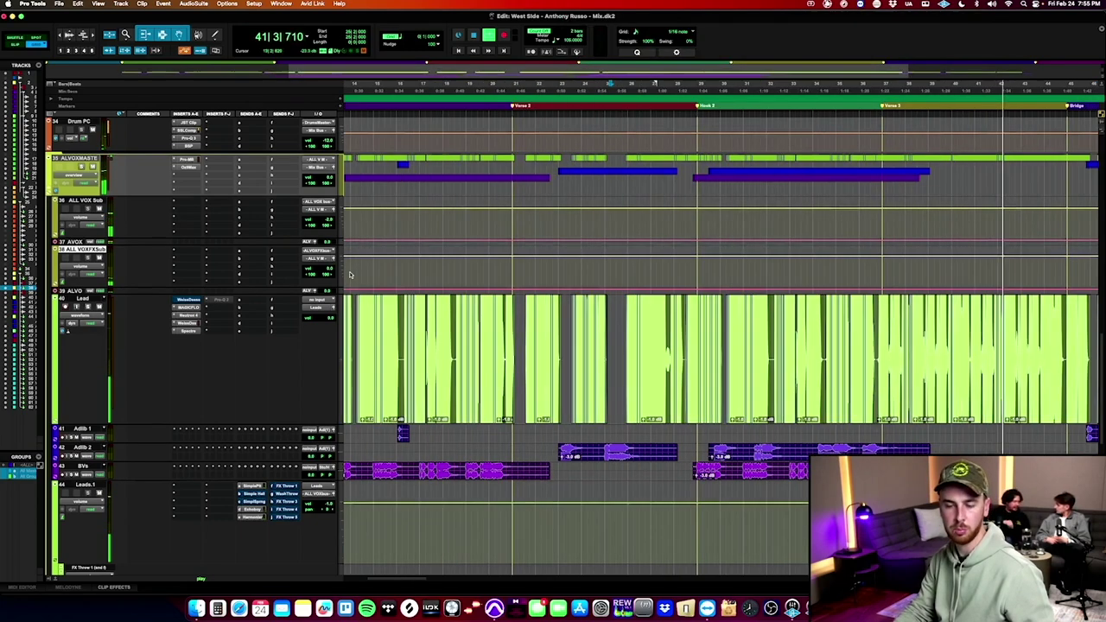
scroll(350, 274, up, 4)
click(186, 291)
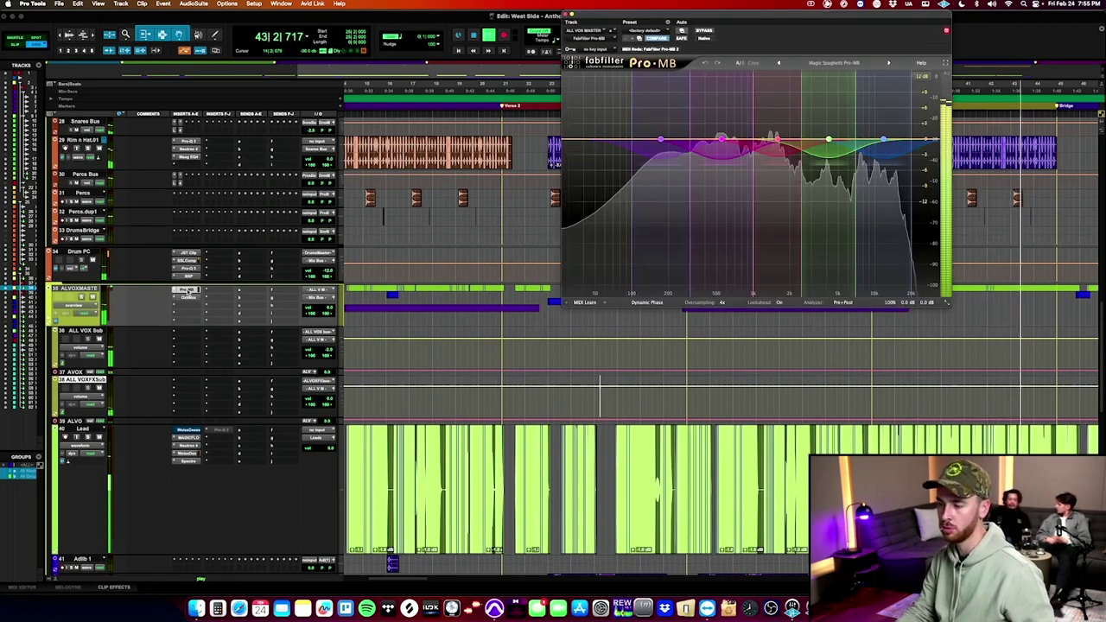
click(187, 292)
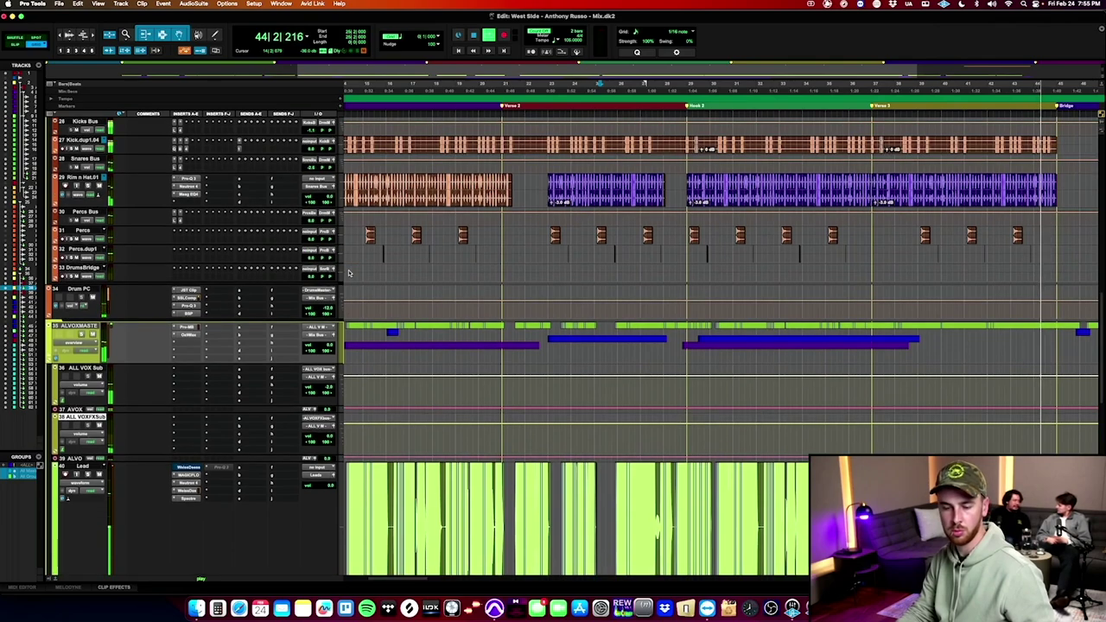
Cut about 7.8 dB at 1566 Hz in Neutron on WS_SYNTH track 17, and replay the song from the beginning.
scroll(508, 271, up, 6)
key(r)
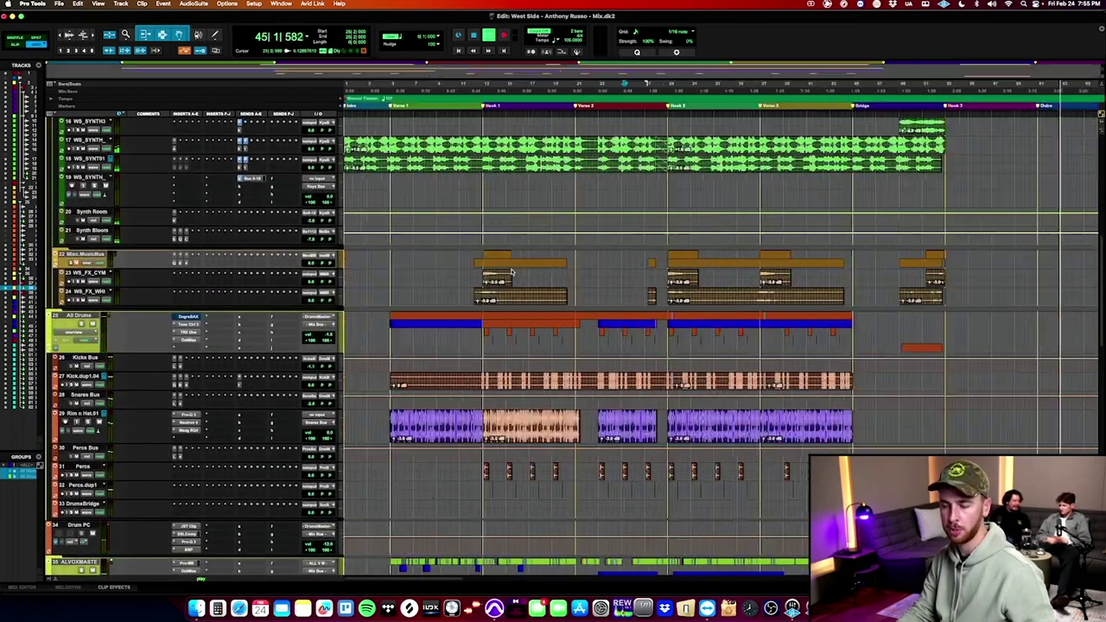
scroll(798, 204, up, 2)
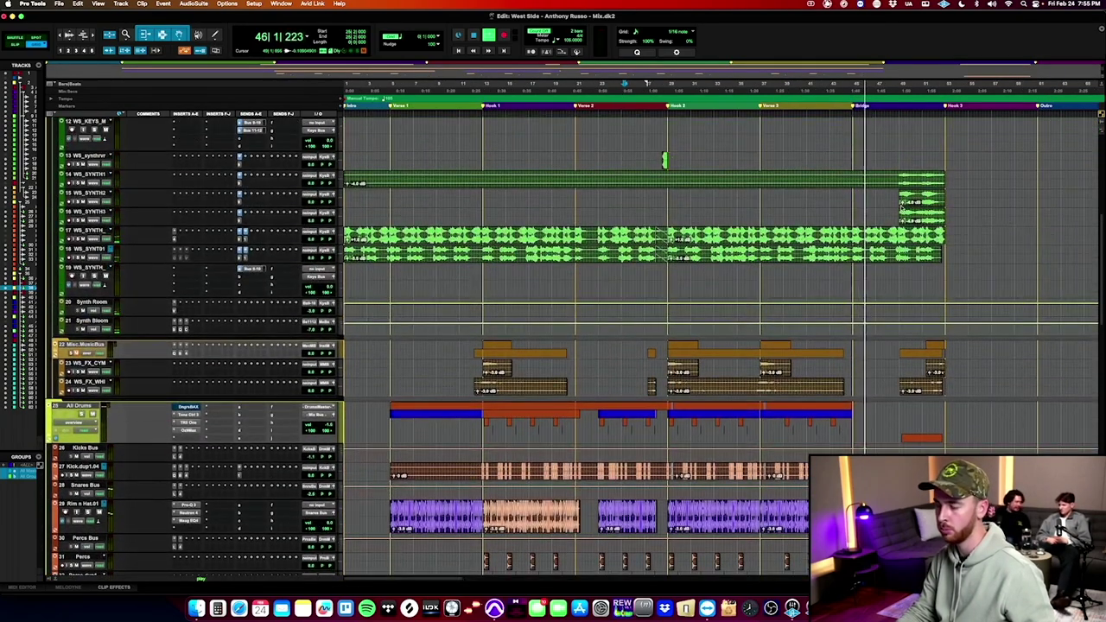
click(975, 230)
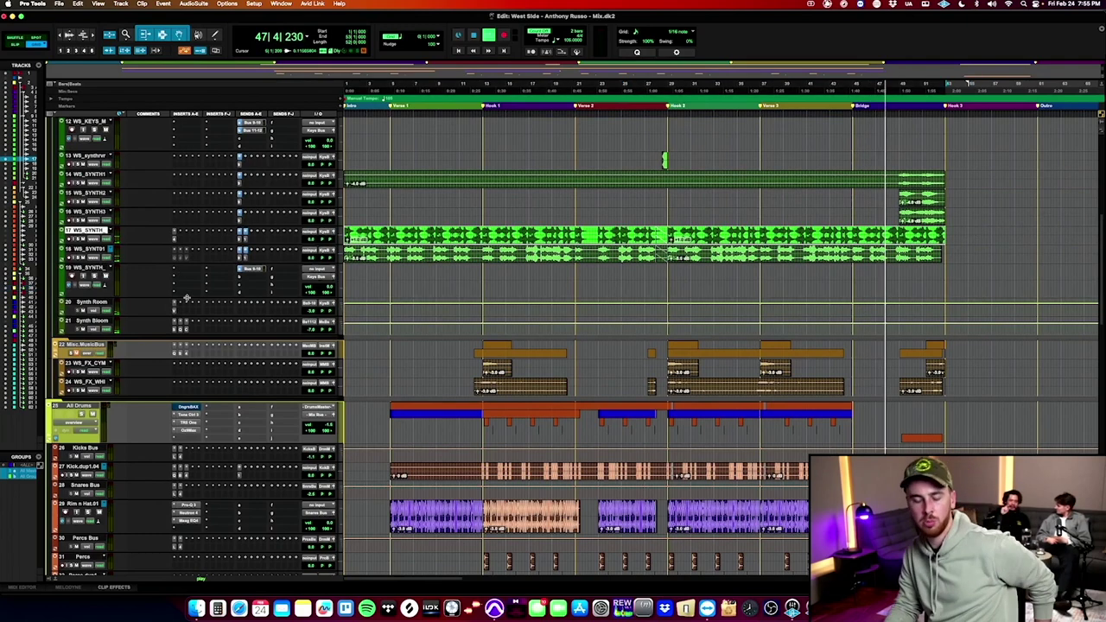
scroll(519, 193, up, 2)
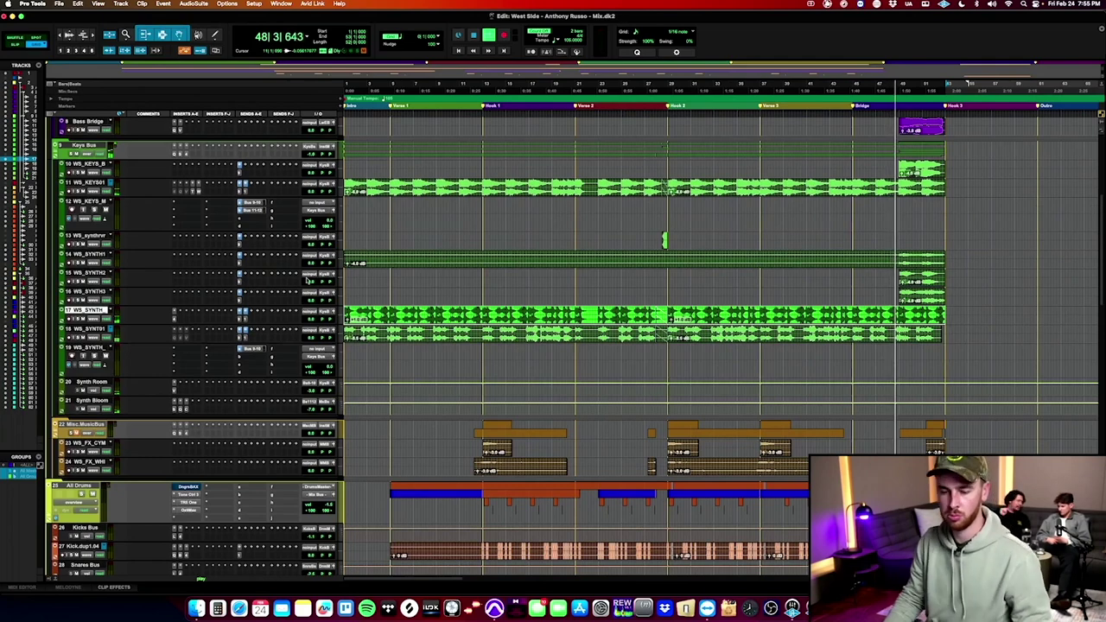
click(174, 320)
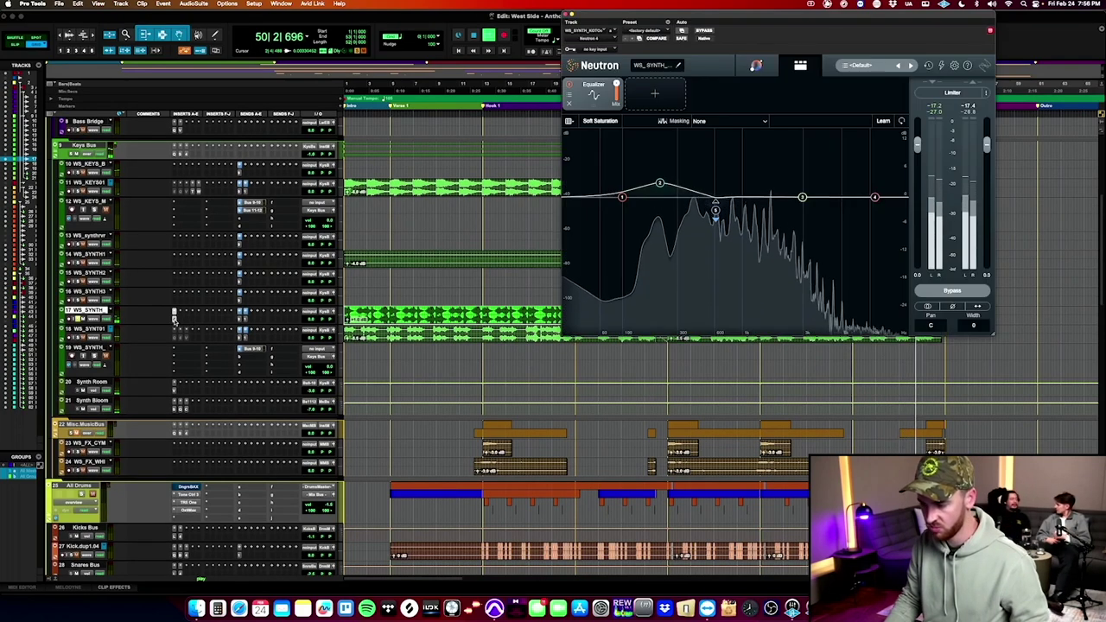
drag(802, 197, 768, 234)
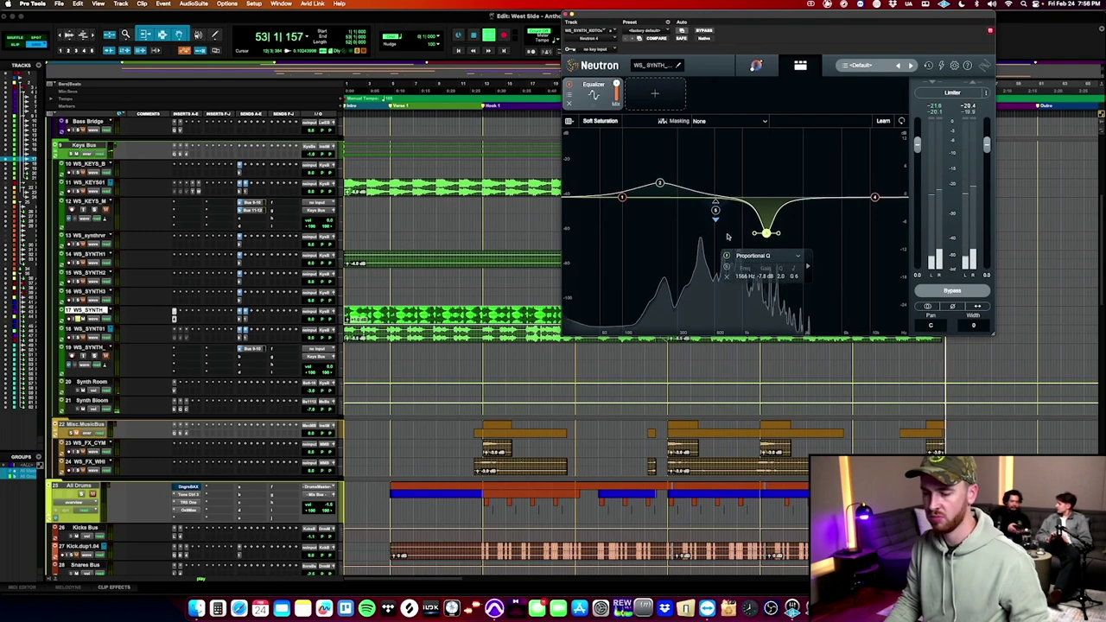
key(space)
key(space)
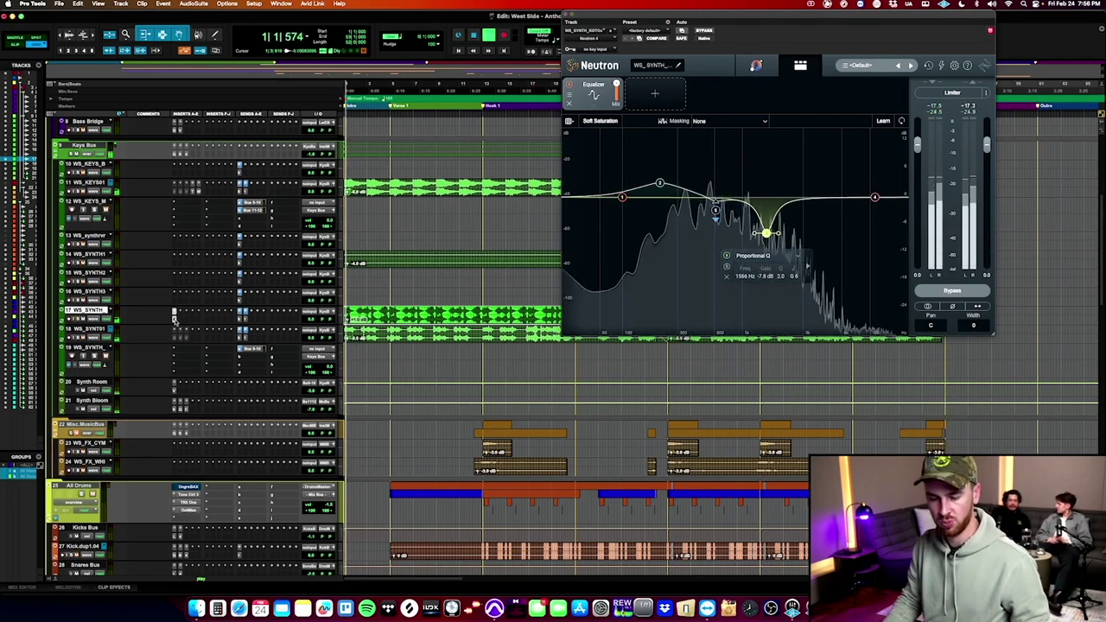
click(175, 313)
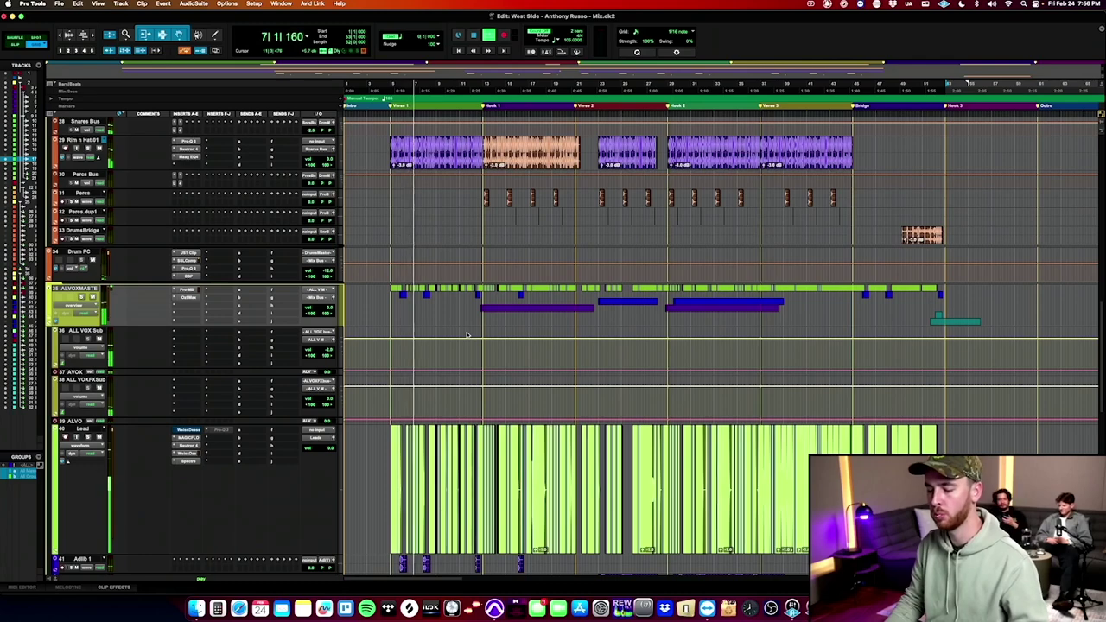
Enlarge the Stacks / Harms track and play the BVs from the start of Hook 1.
scroll(467, 335, down, 3)
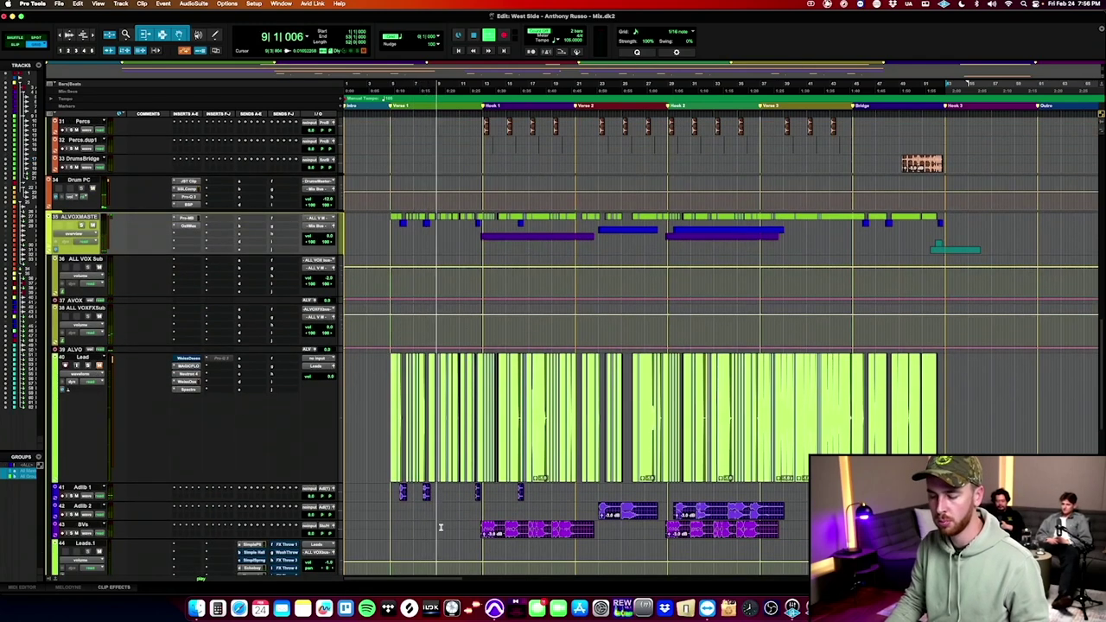
scroll(443, 529, down, 10)
scroll(436, 527, up, 5)
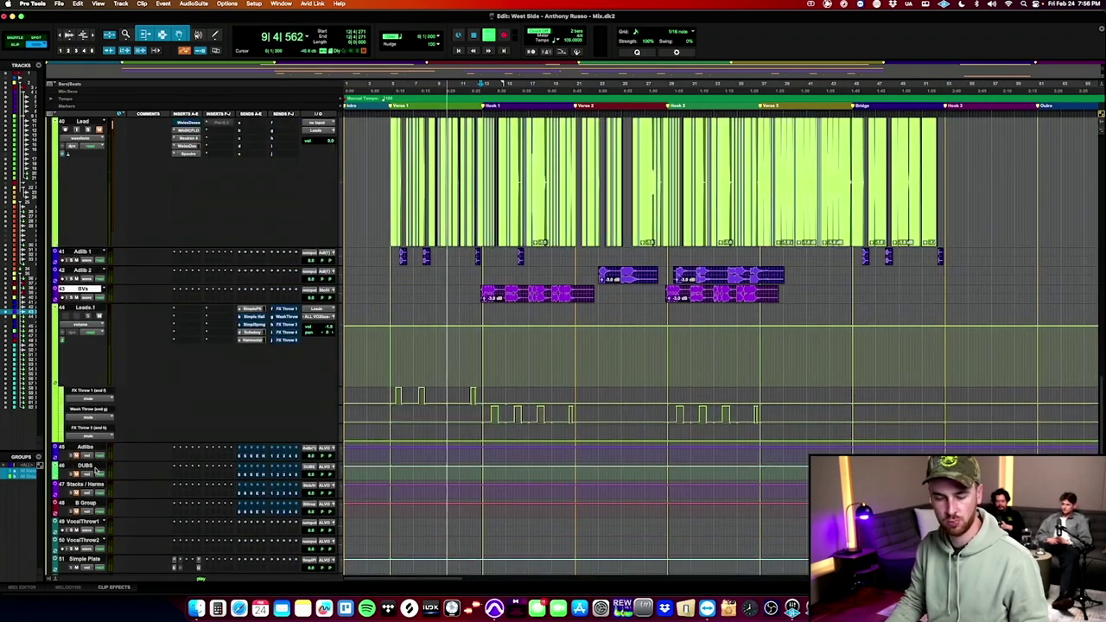
click(86, 487)
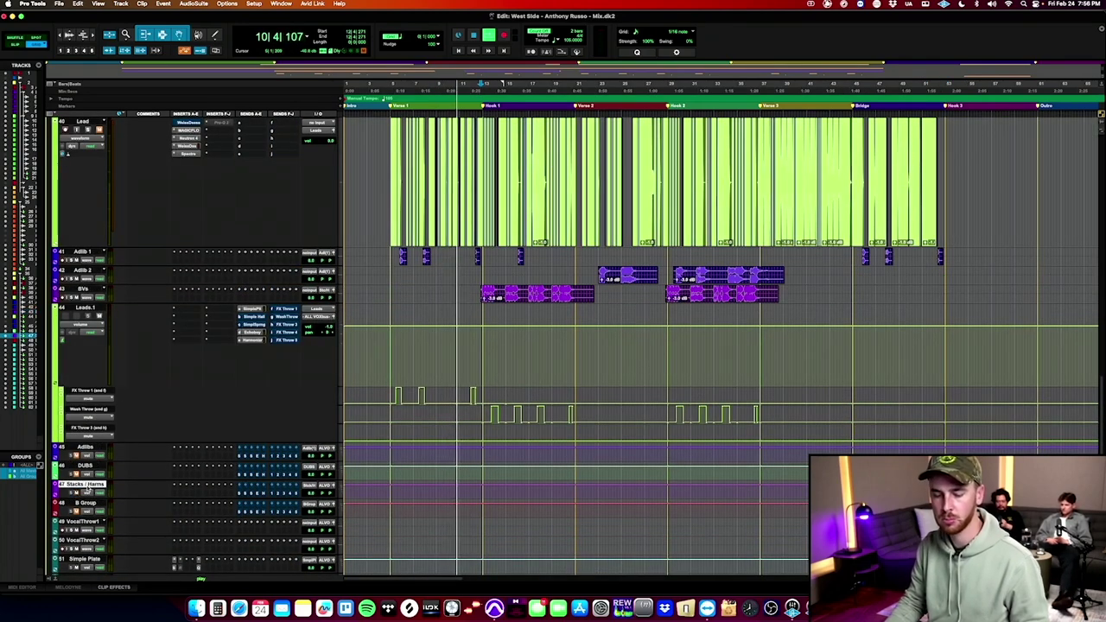
key(ctrl+Up)
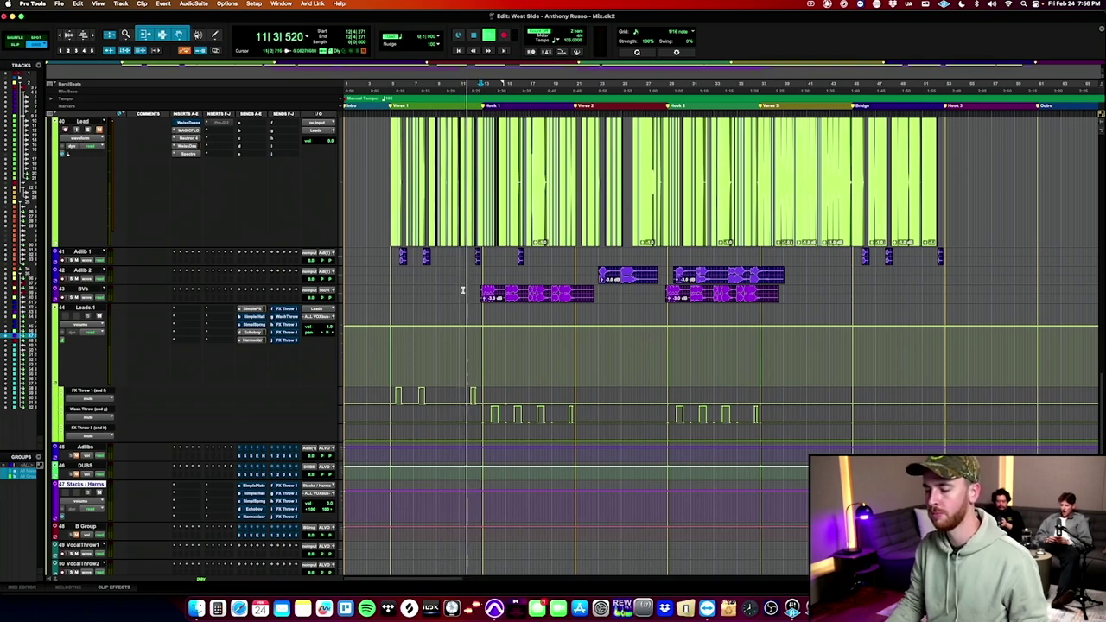
click(492, 294)
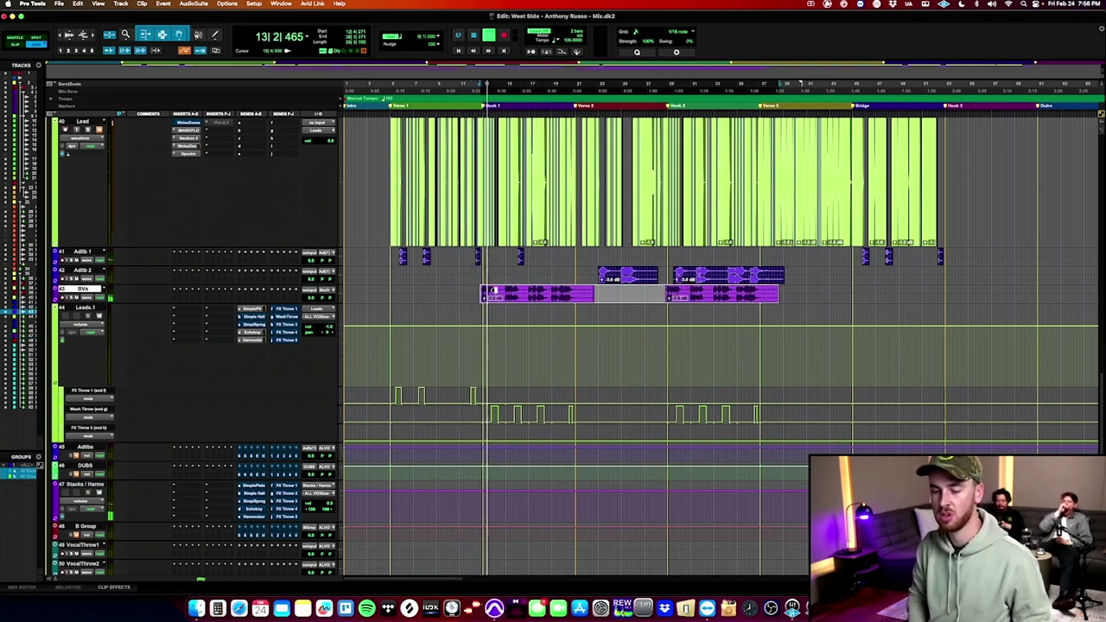
Insert Pro-Q 3 on Stacks / Harms with a low cut near 100 Hz, a high cut near 5150 Hz and a bell dip near 5.3 kHz.
click(180, 492)
mouse_move(214, 486)
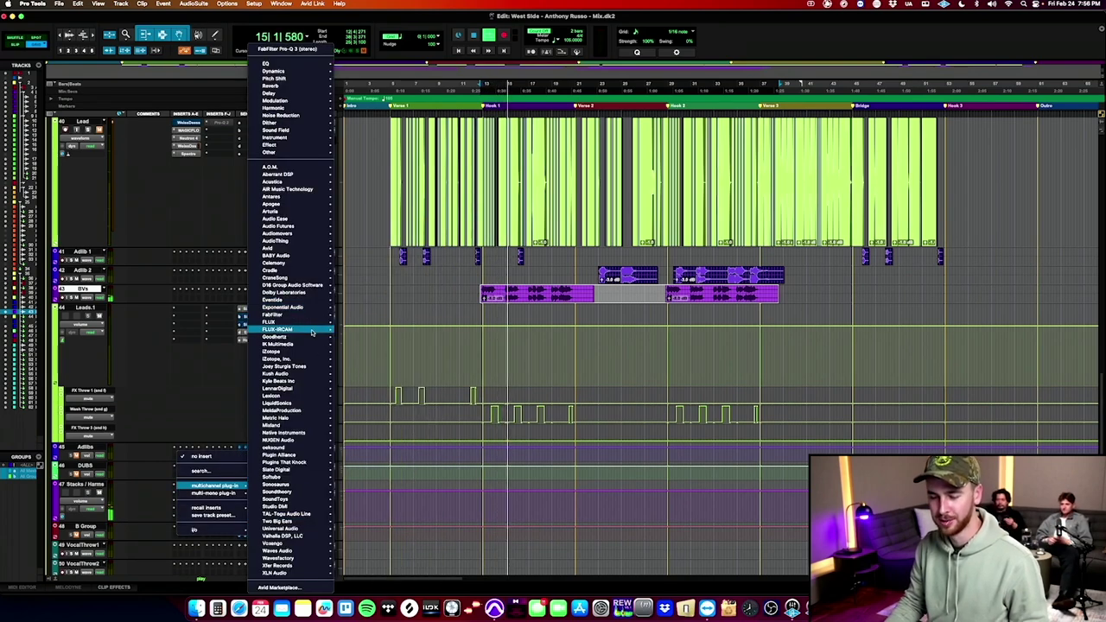
mouse_move(303, 315)
click(381, 383)
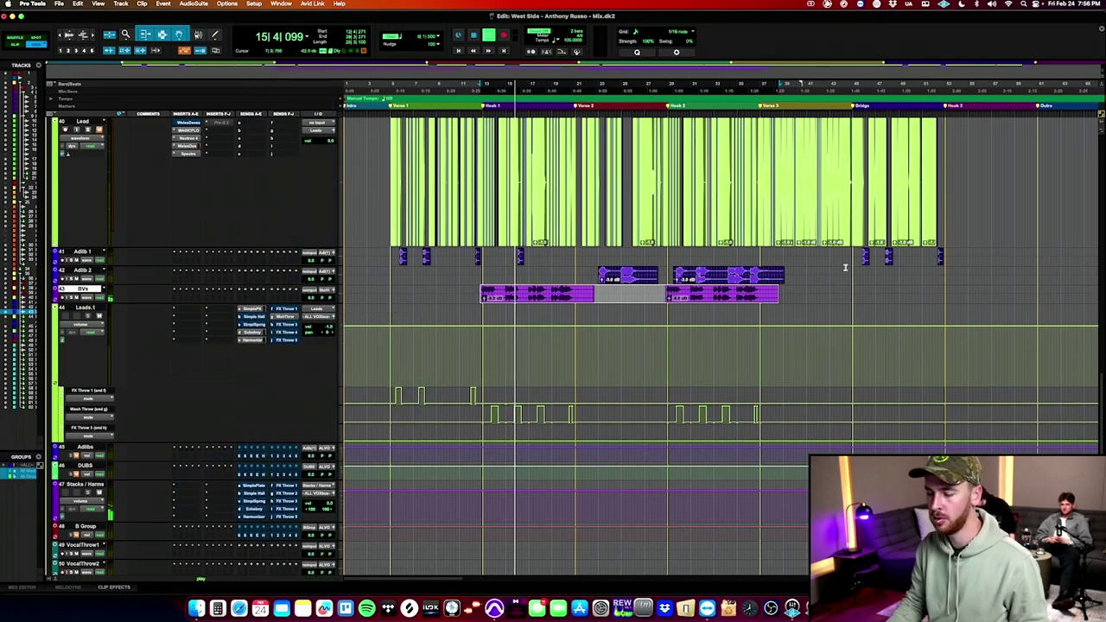
drag(916, 142, 848, 147)
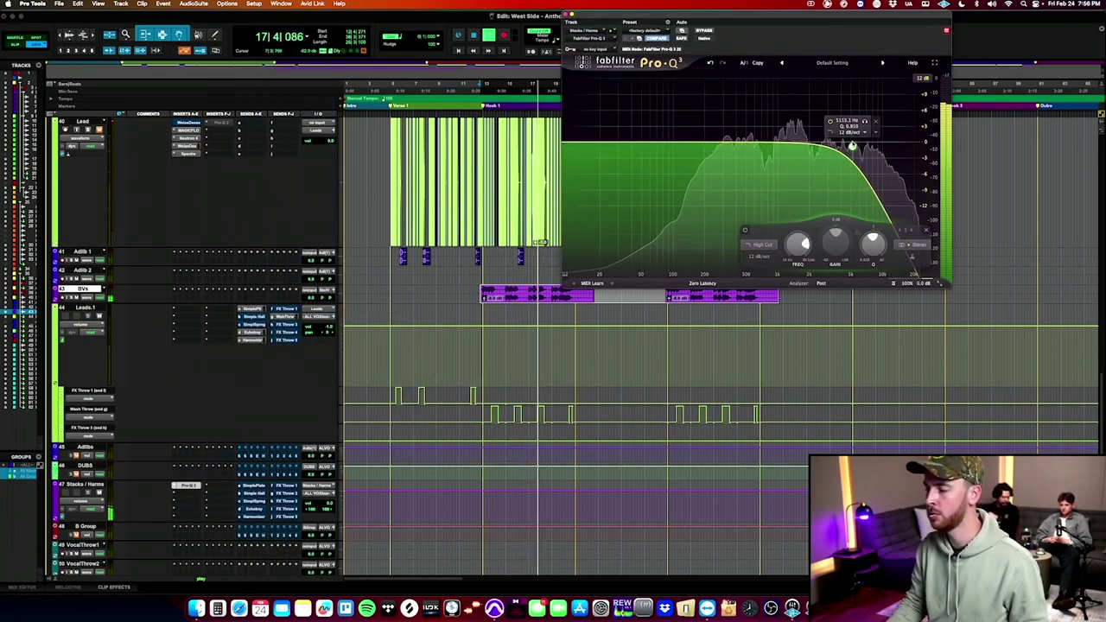
drag(573, 141, 672, 144)
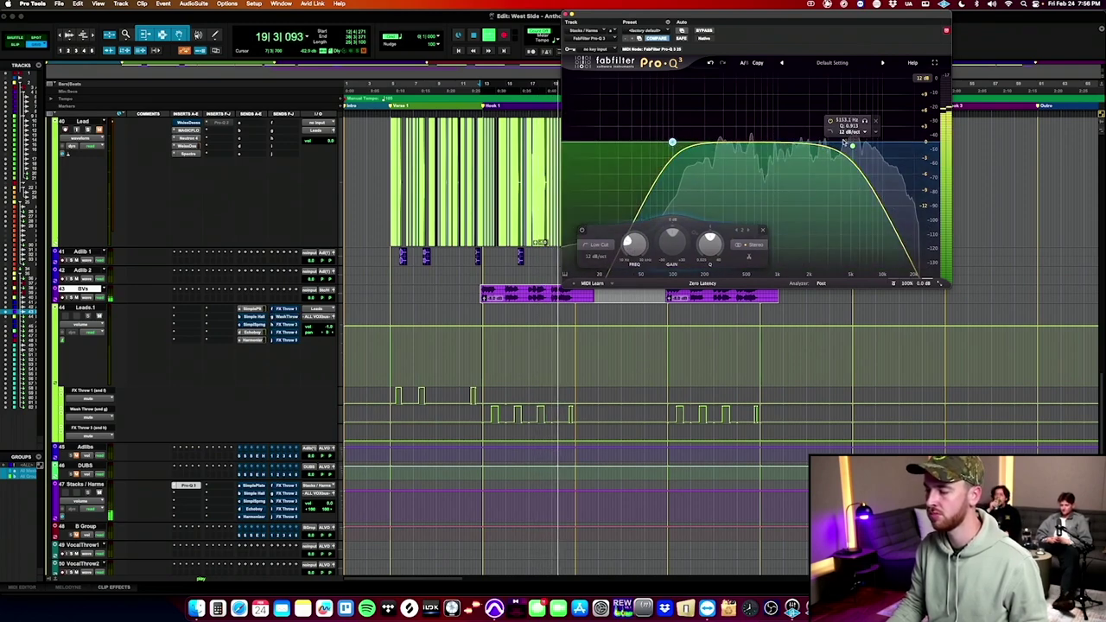
mouse_move(842, 144)
mouse_down()
mouse_move(849, 99)
mouse_move(851, 147)
mouse_up()
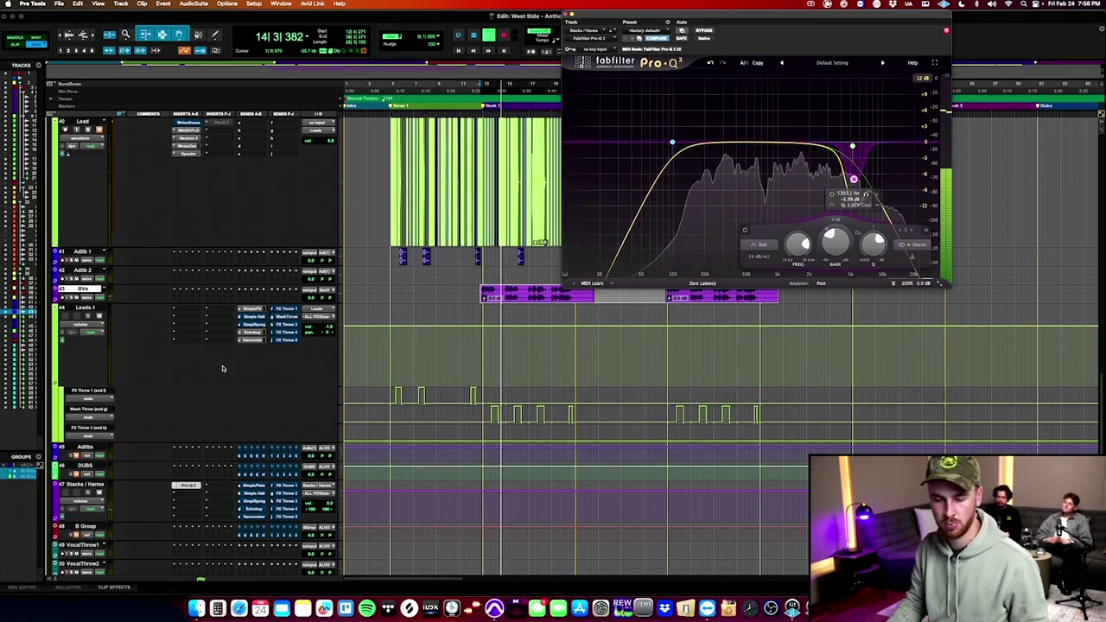
click(185, 486)
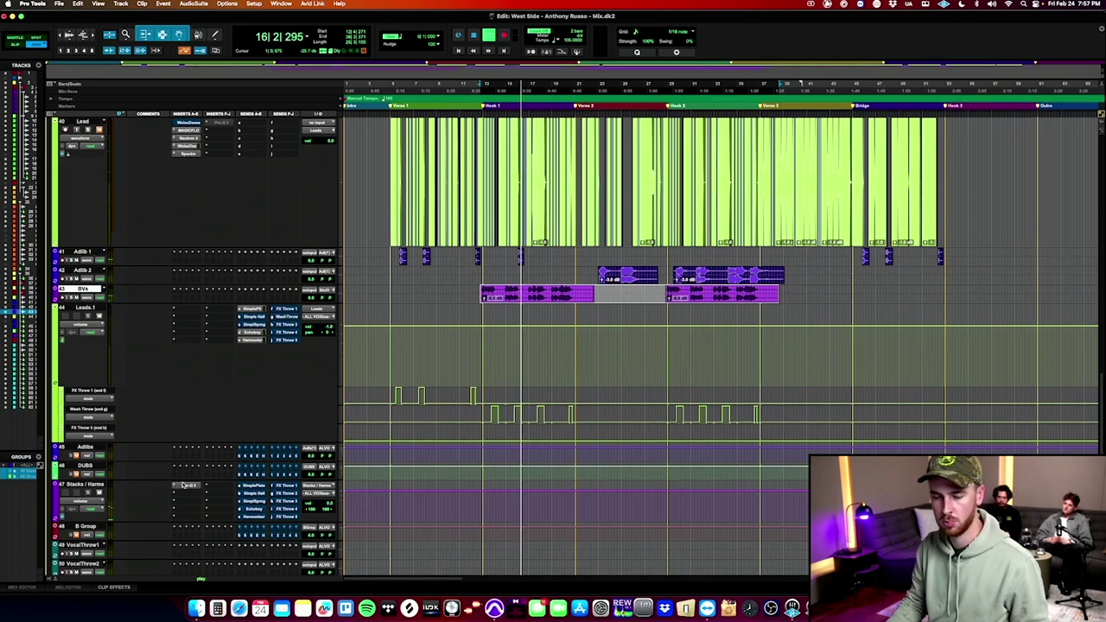
Add the VLC (Stereo) hardware insert to BVs, and move the Pro-Q 3 from Stacks / Harms onto BVs.
click(179, 292)
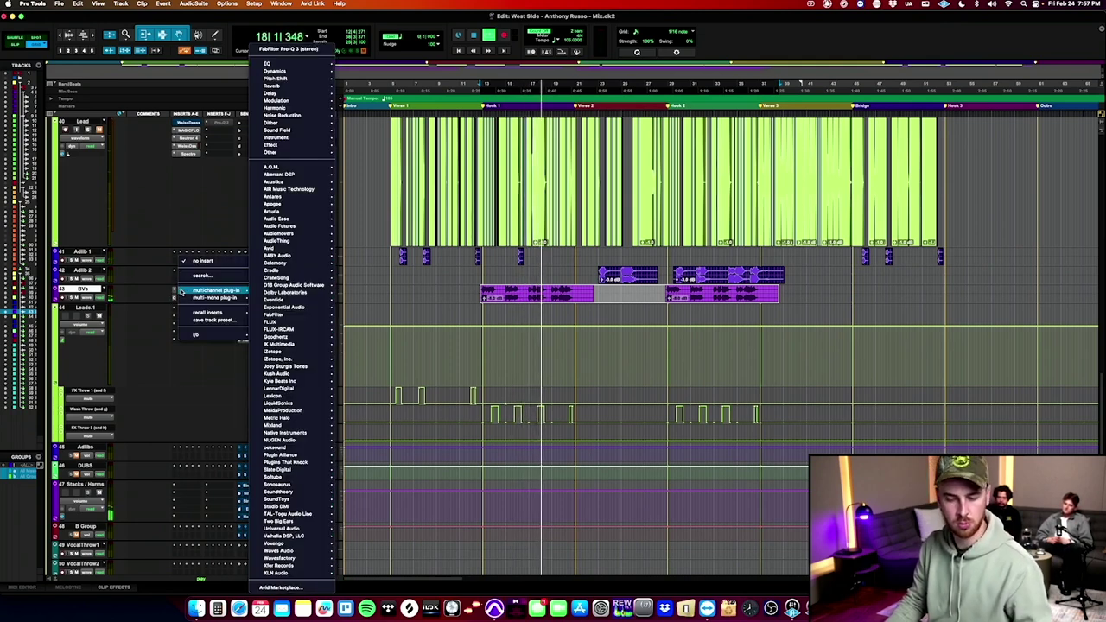
mouse_move(195, 335)
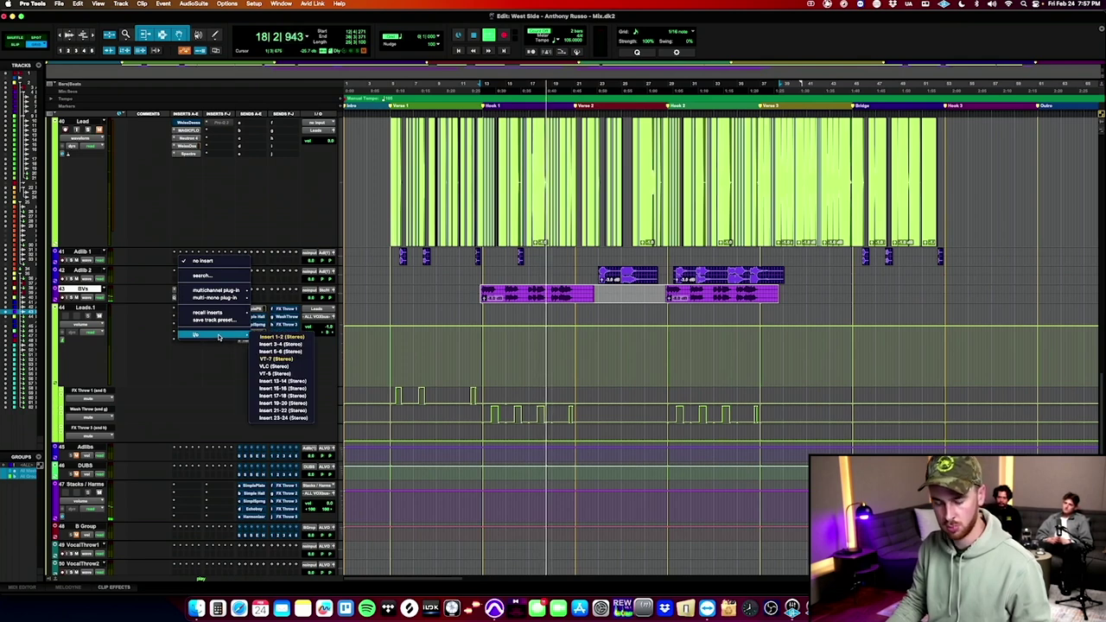
click(277, 367)
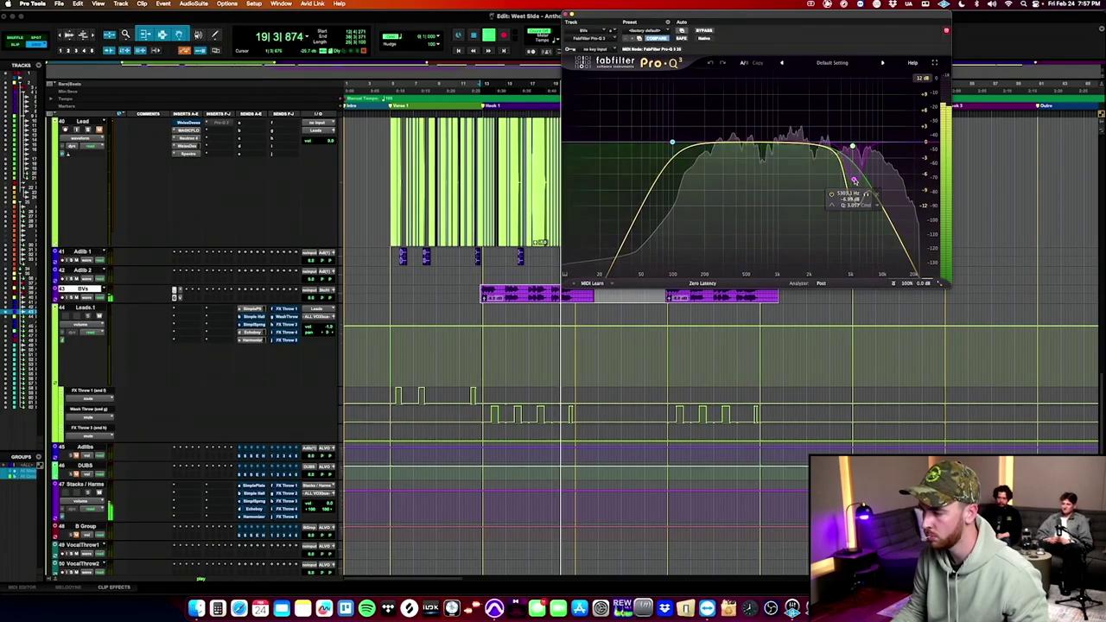
Deepen the BVs Pro-Q 3 bell to about -9.55 dB near 4855 Hz and raise the high cut to about 7190 Hz.
drag(855, 180, 854, 192)
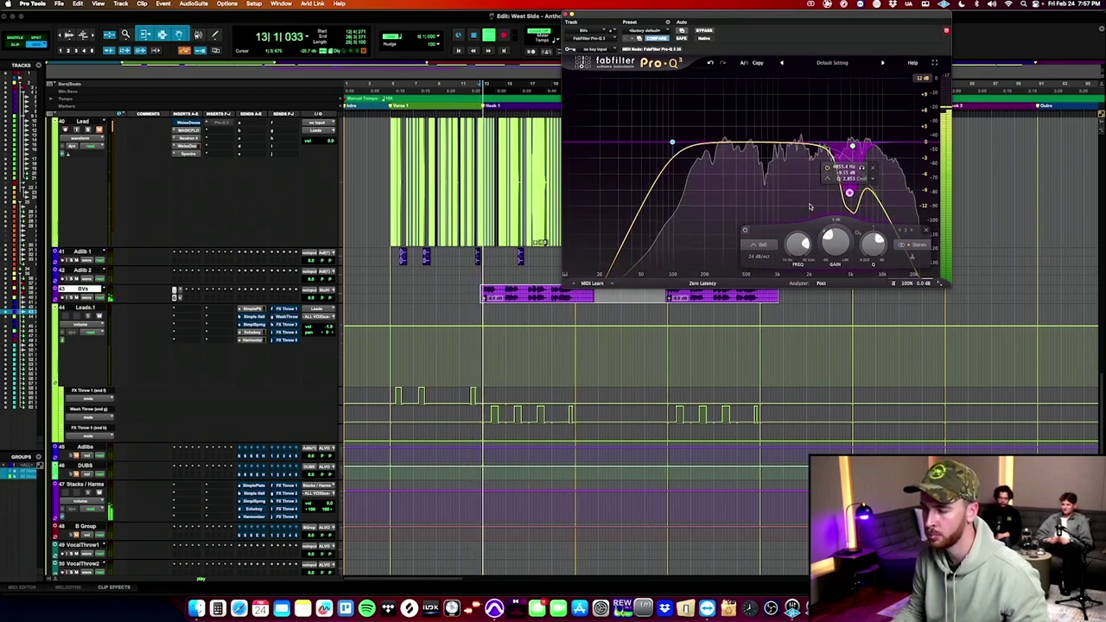
drag(853, 145, 868, 148)
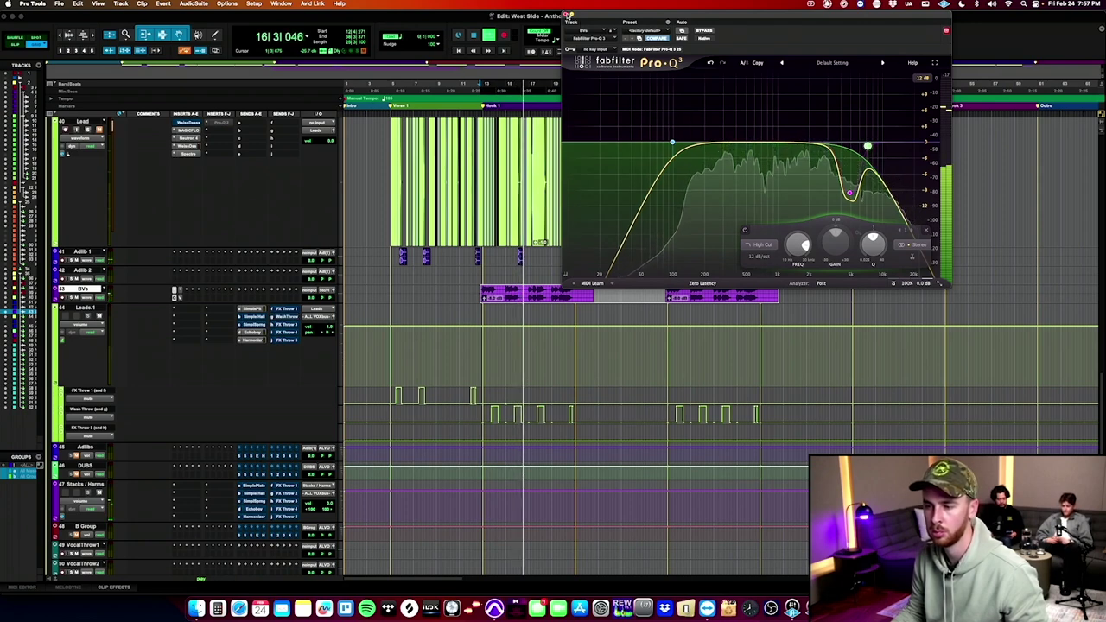
click(567, 14)
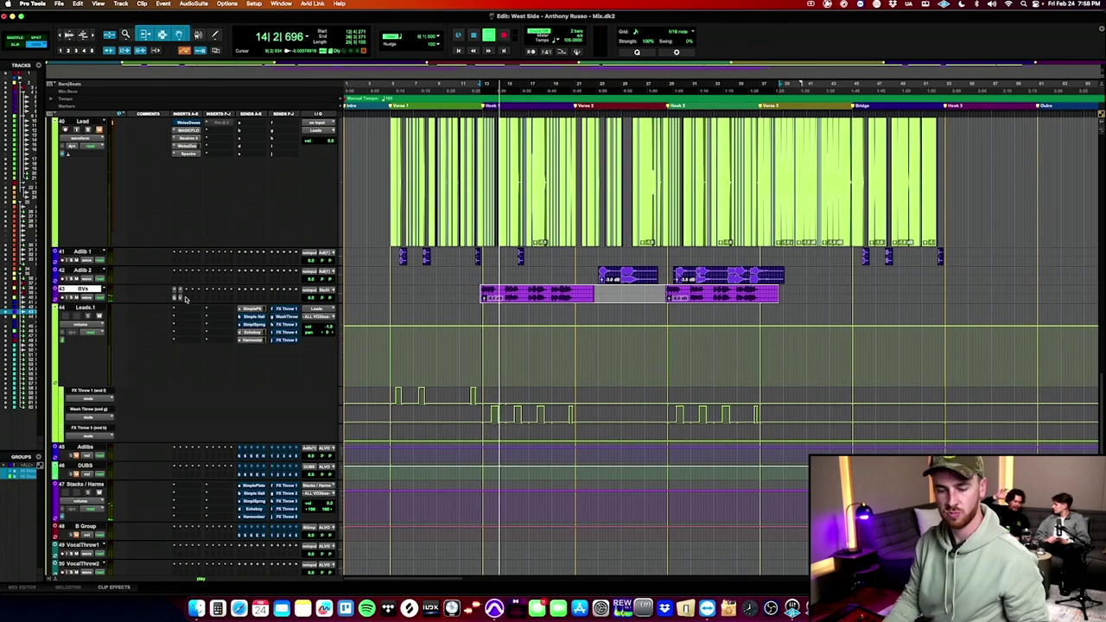
Raise the BVs Pro-Q 3 high cut to about 9830 Hz and add a narrow bell cut of -4.58 dB just below it.
click(175, 296)
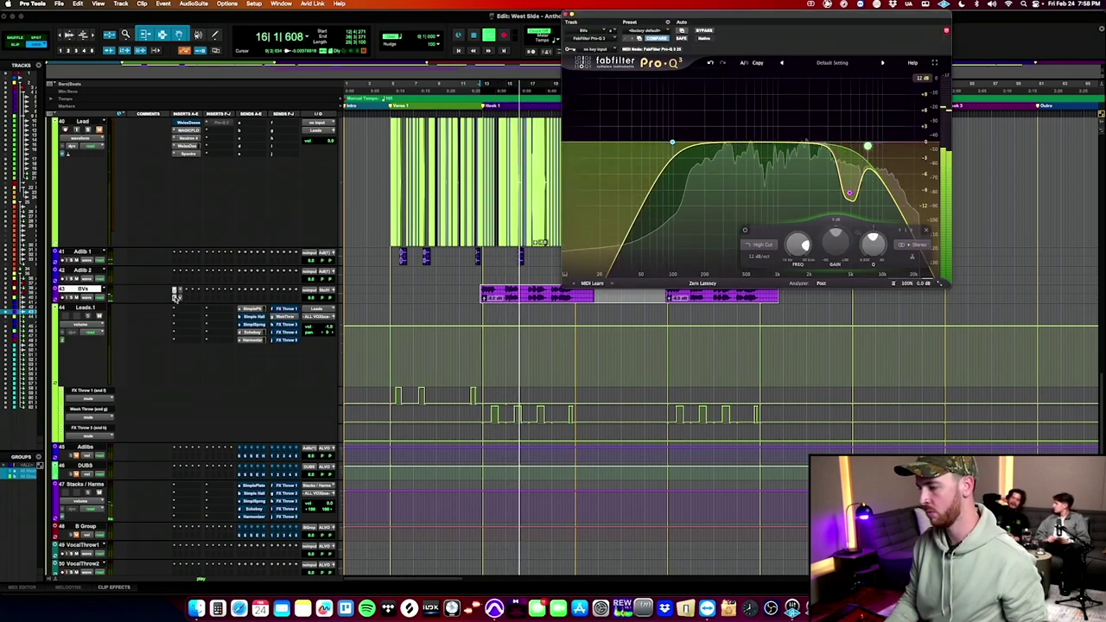
mouse_move(850, 191)
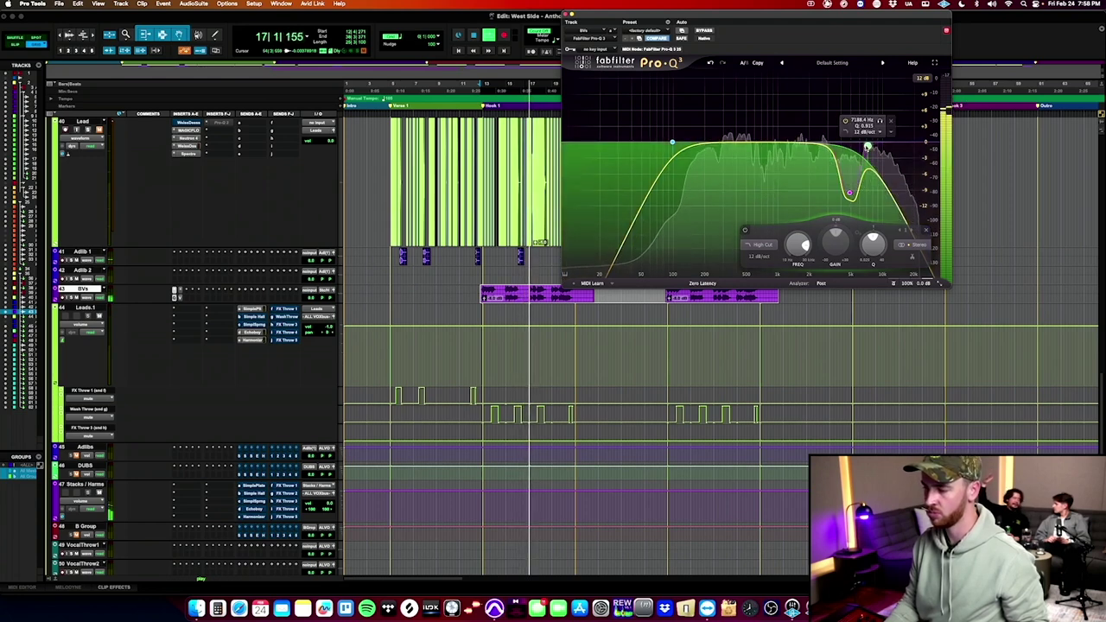
drag(868, 146, 881, 143)
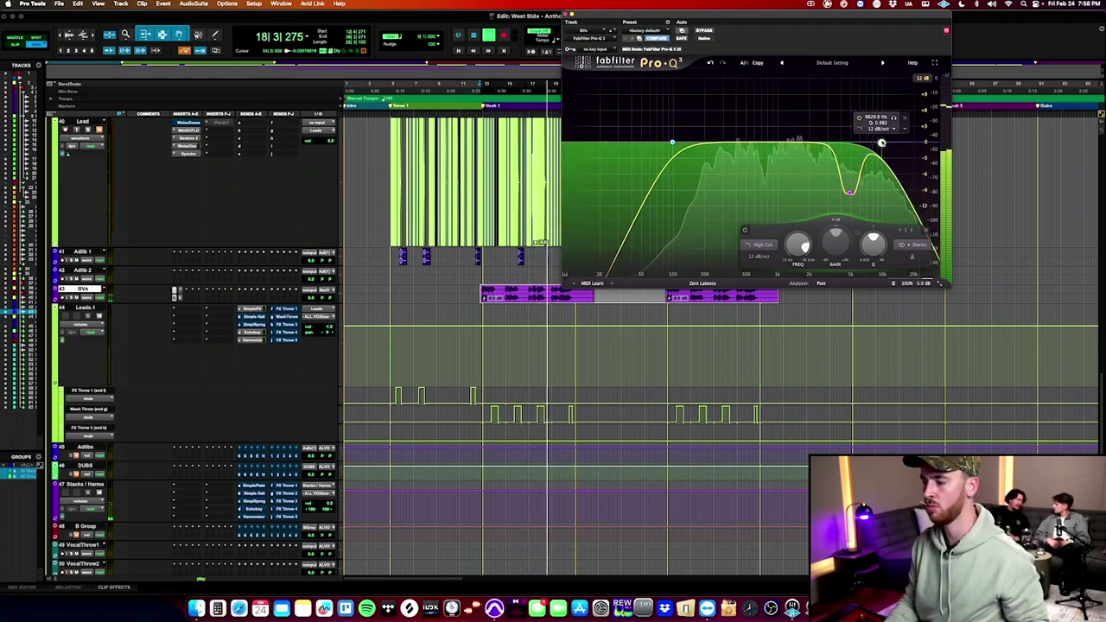
double_click(850, 141)
drag(851, 141, 852, 109)
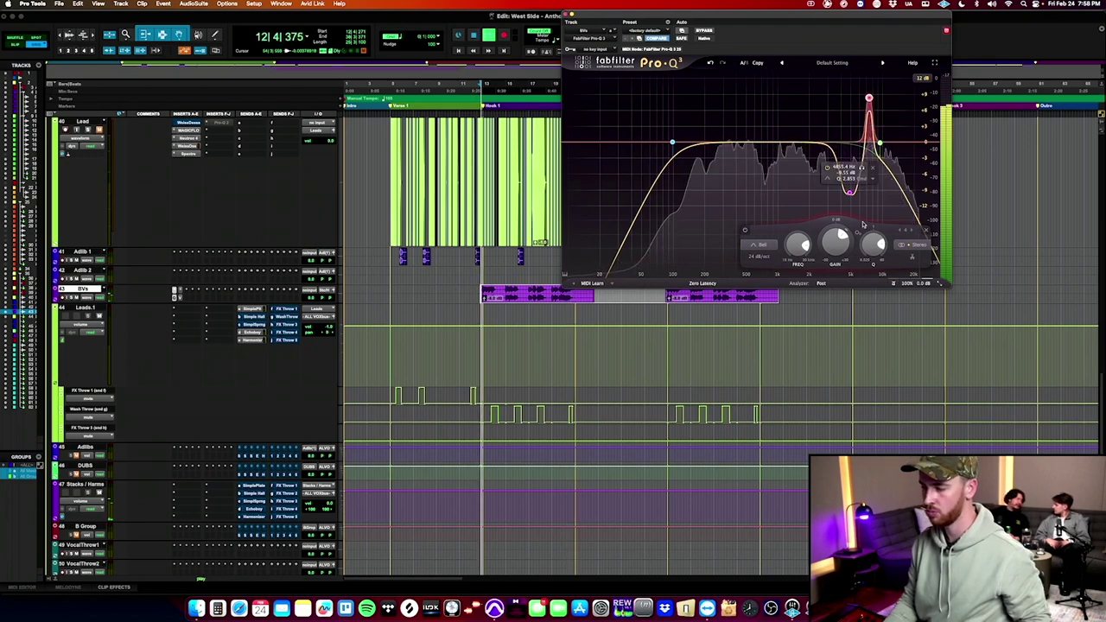
drag(836, 242, 839, 293)
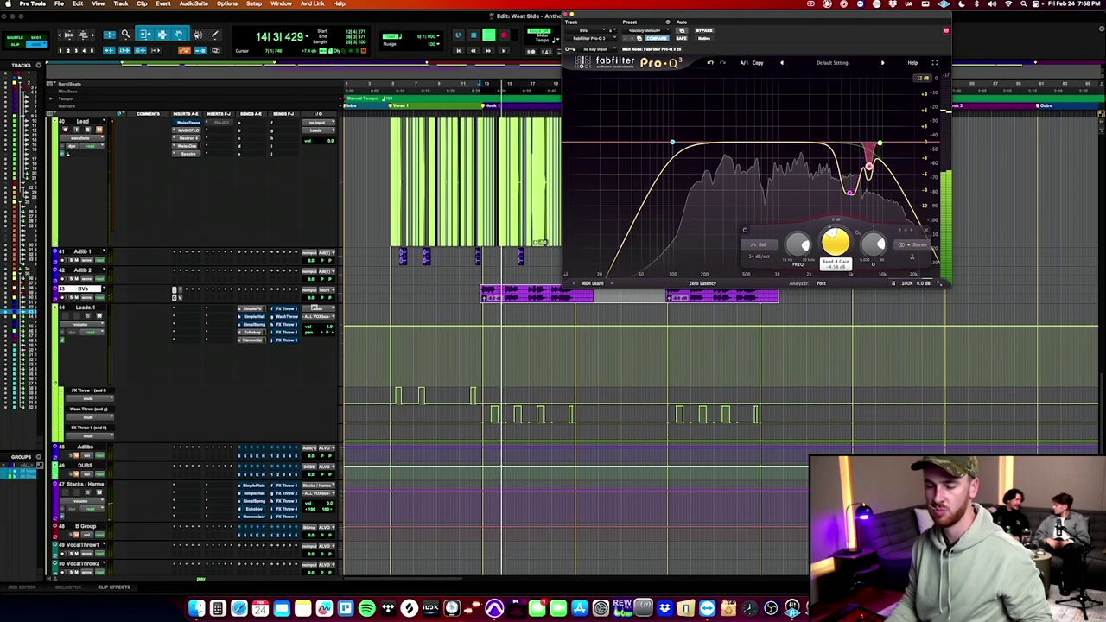
click(176, 298)
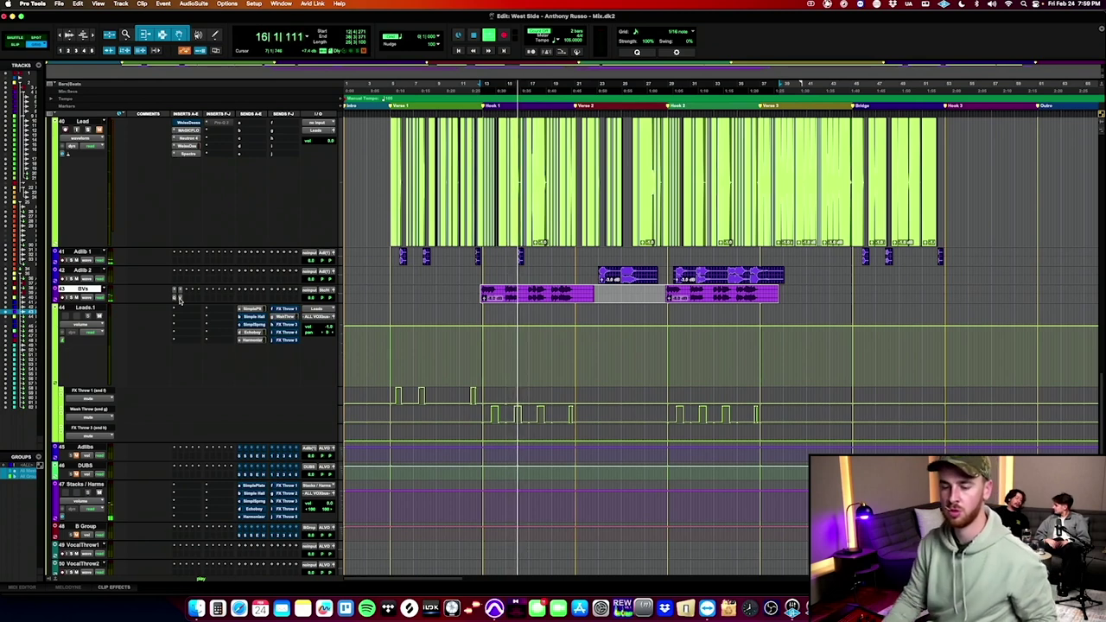
Move the BVs Pro-Q 3 high cut to about 10 kHz and deepen the main bell to about -11 dB just above 5 kHz.
click(175, 297)
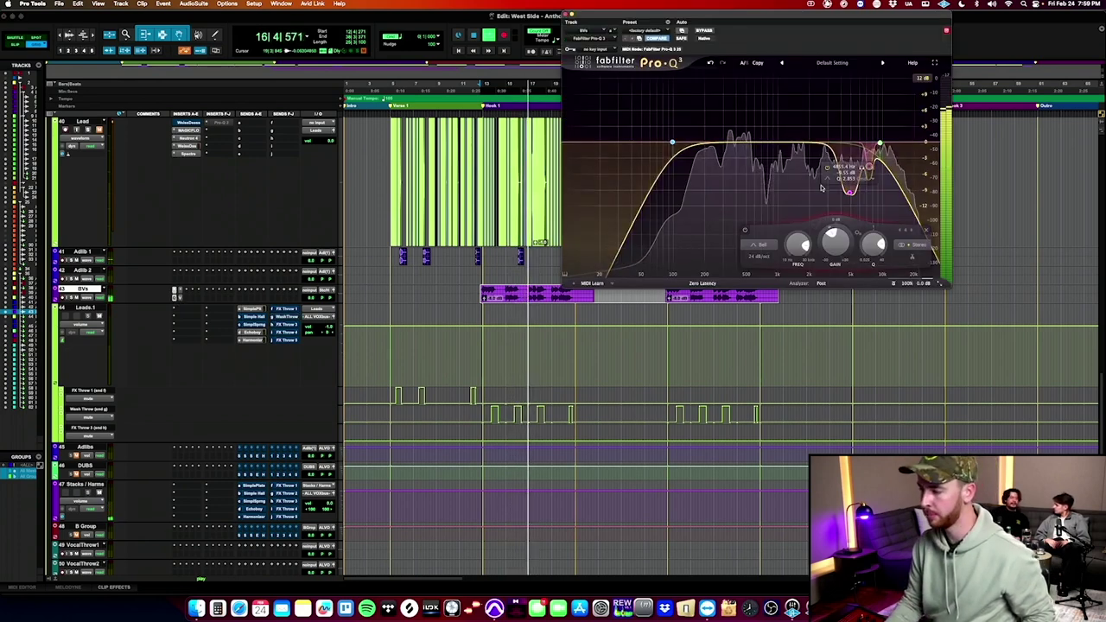
drag(881, 144, 896, 159)
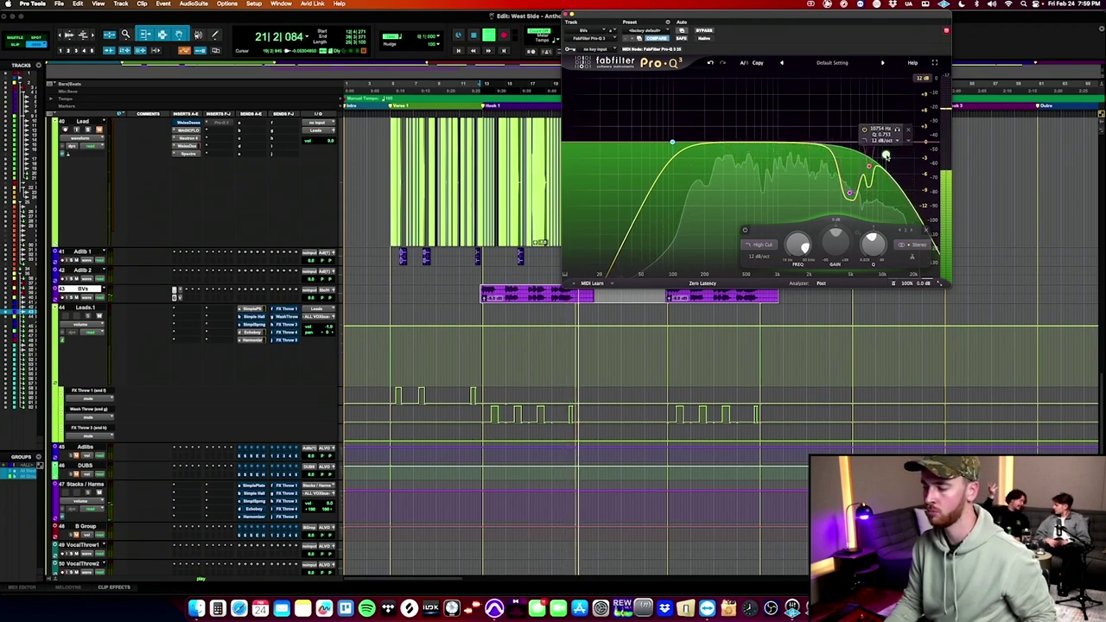
drag(884, 148, 885, 145)
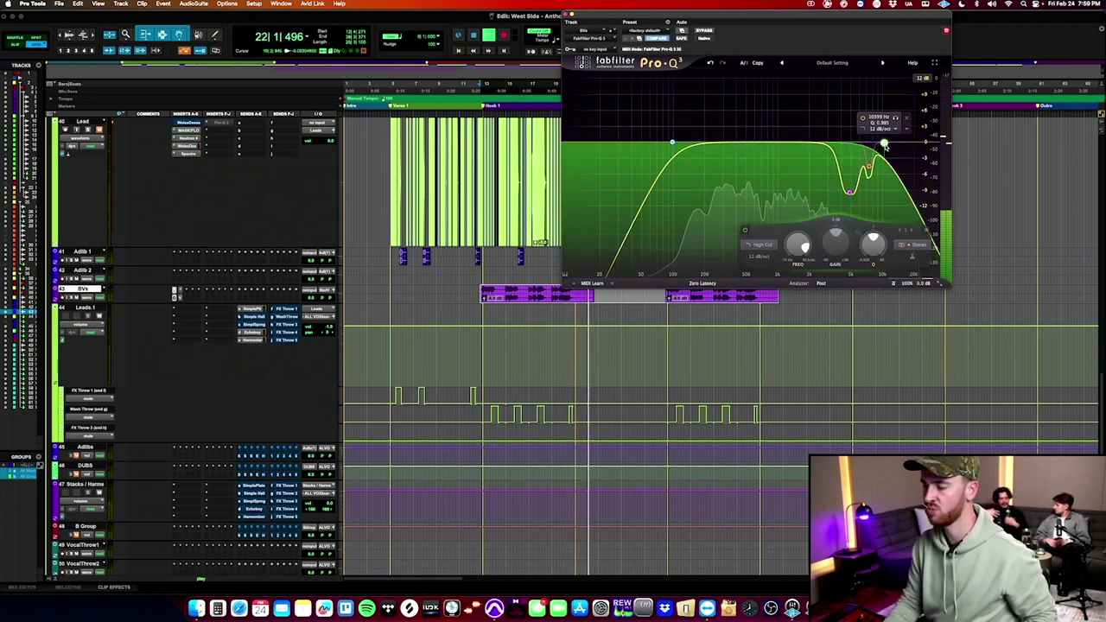
key(space)
mouse_move(851, 192)
mouse_down()
mouse_move(870, 168)
mouse_move(855, 203)
mouse_up()
click(851, 195)
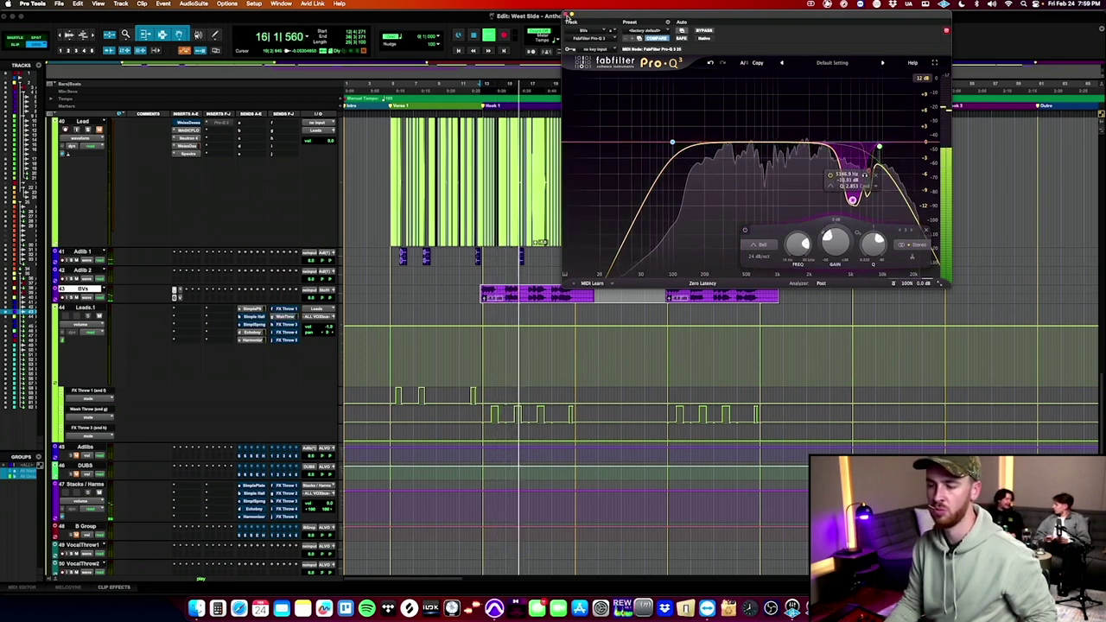
click(566, 16)
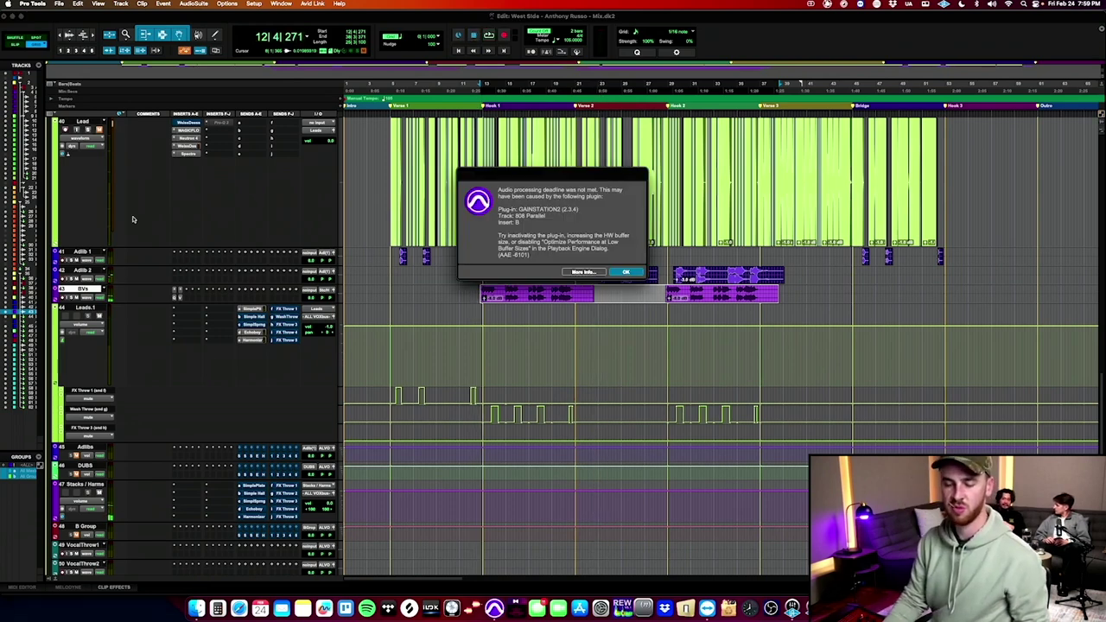
key(Return)
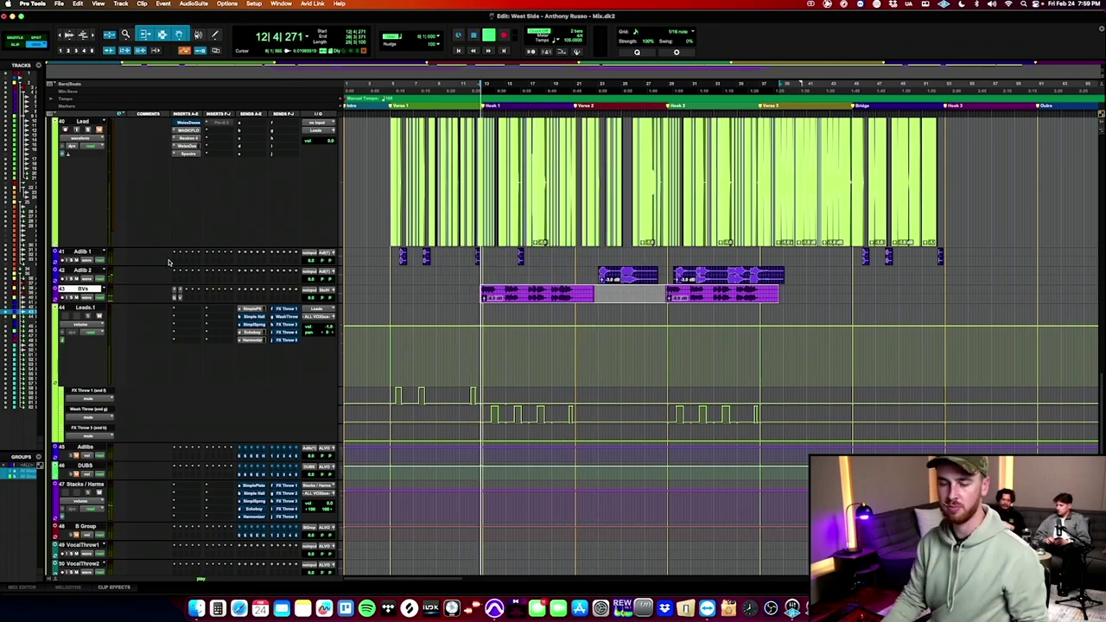
Try a bell boost of about 2.9 dB near 680 Hz in the BVs Pro-Q 3 and remove it.
click(173, 297)
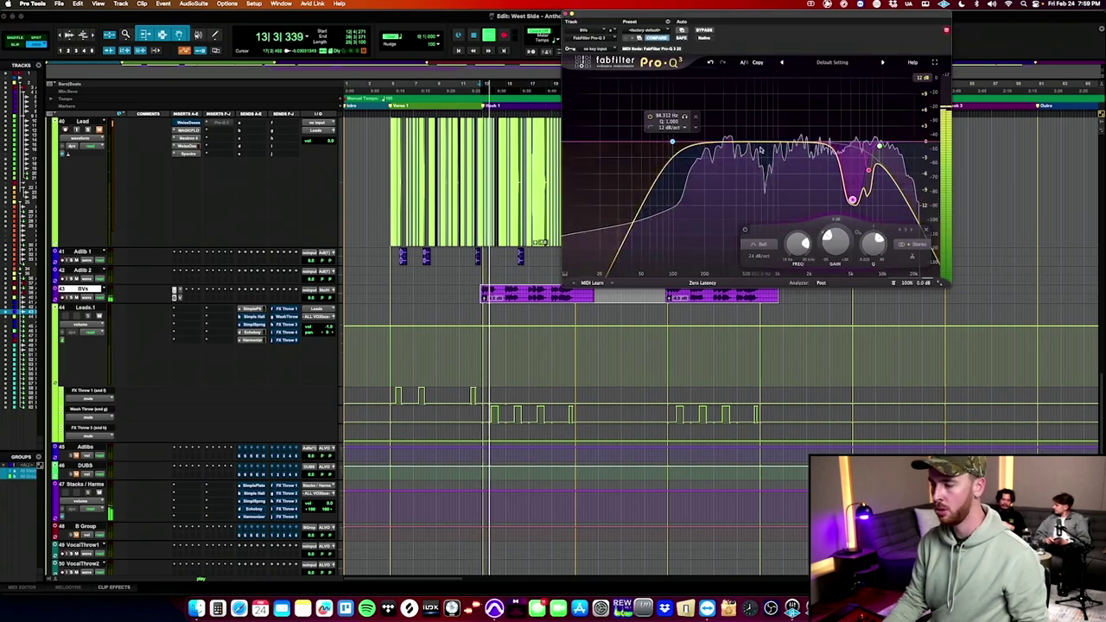
drag(737, 142, 761, 127)
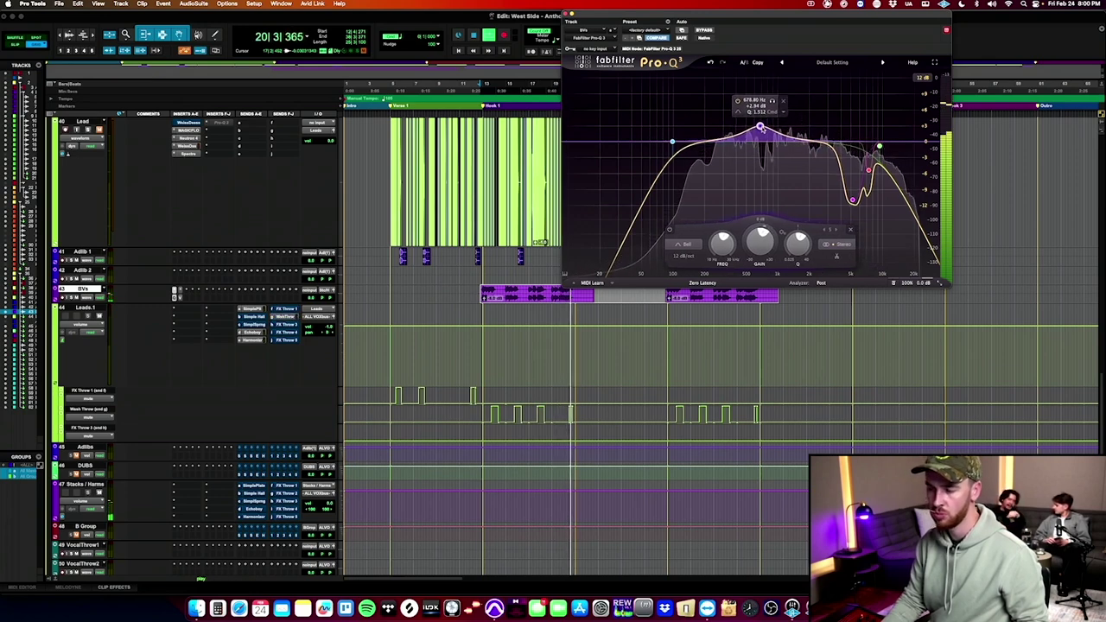
click(784, 102)
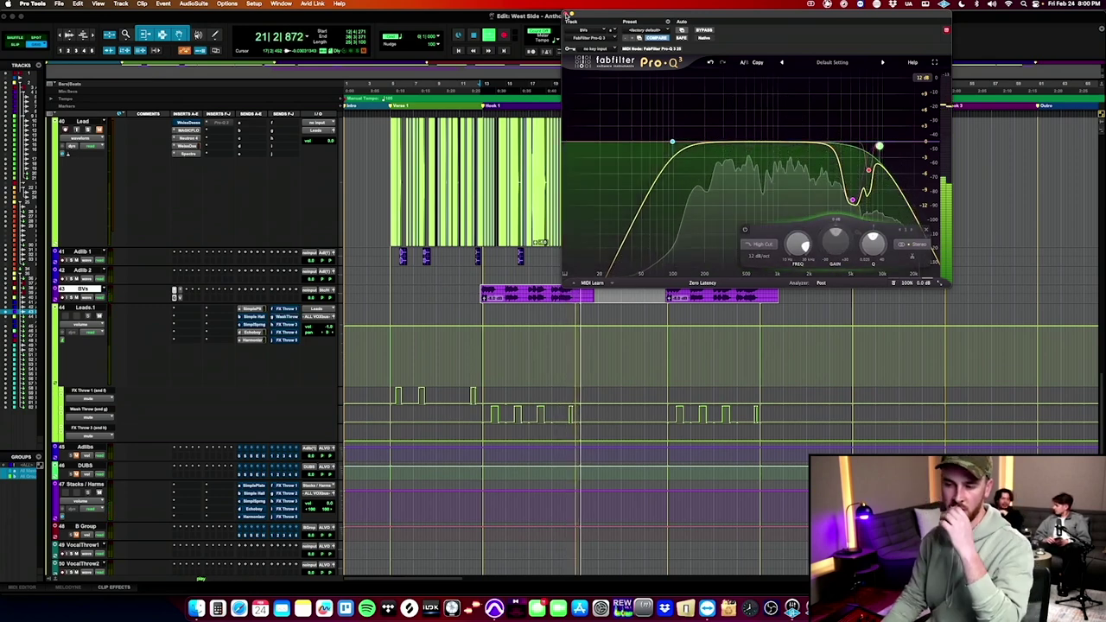
click(565, 14)
Commit the BVs track with its inserts rendered, keeping sends and group assignments and setting Source Tracks to Do Nothing.
key(space)
right_click(90, 289)
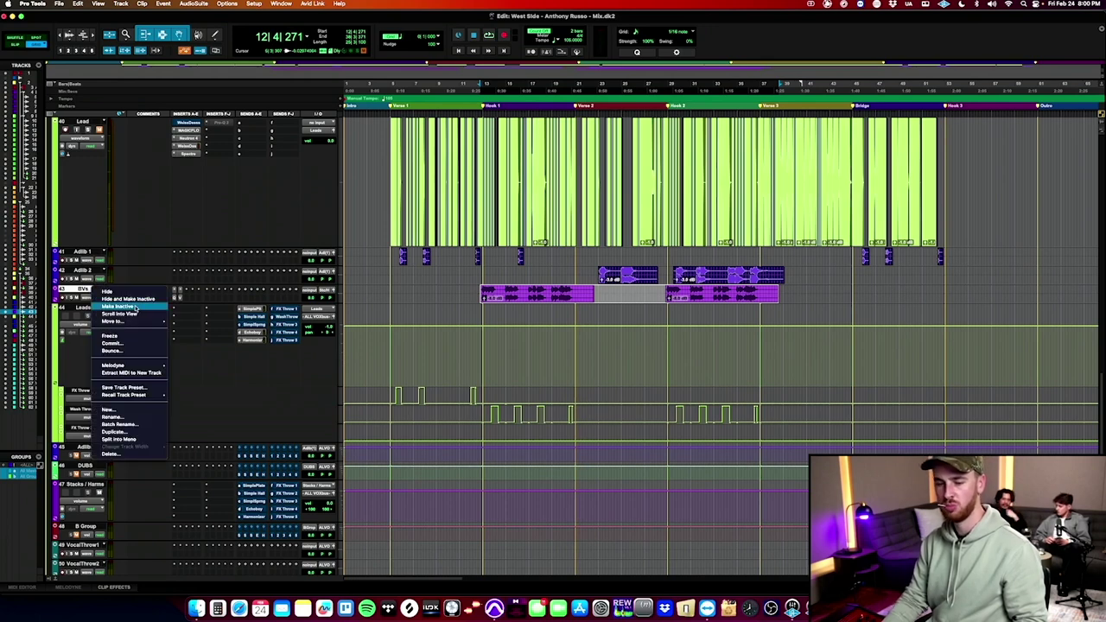
click(112, 343)
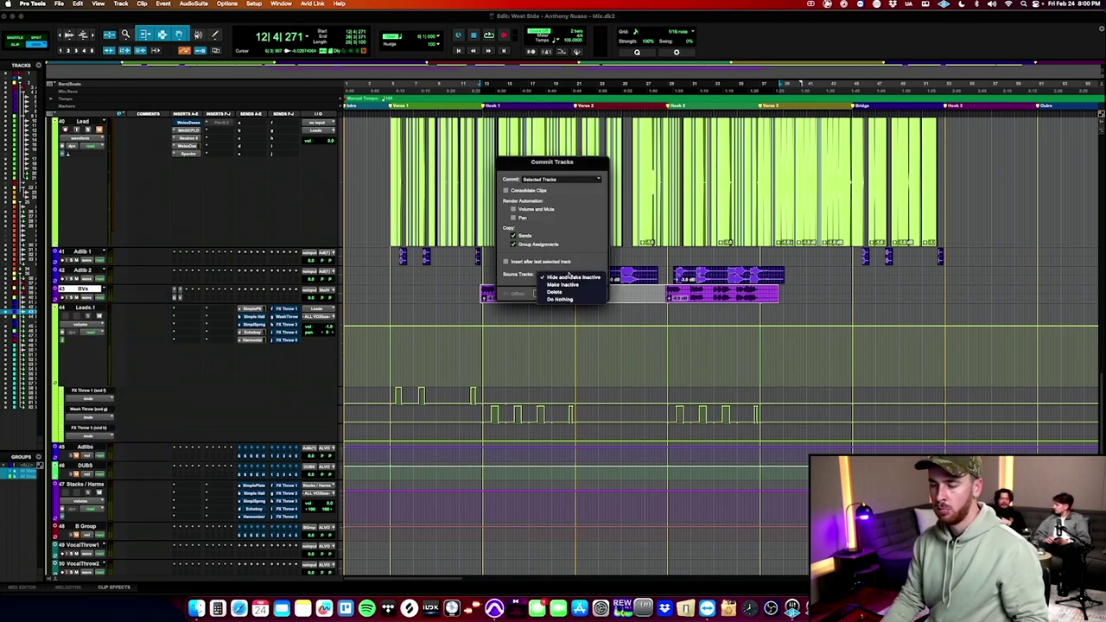
click(567, 299)
key(Return)
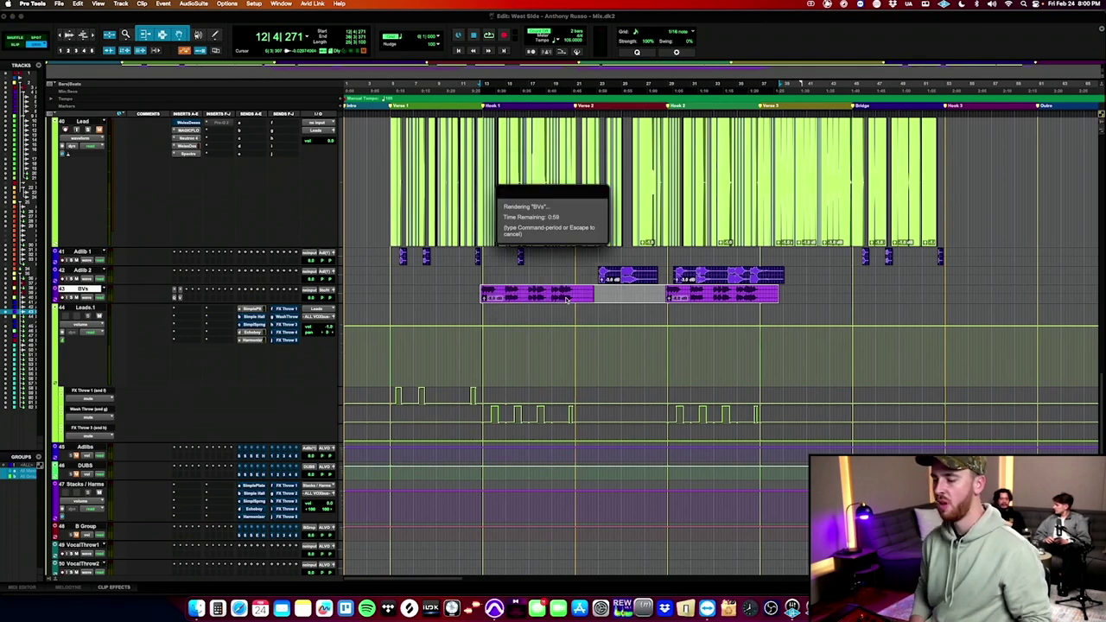
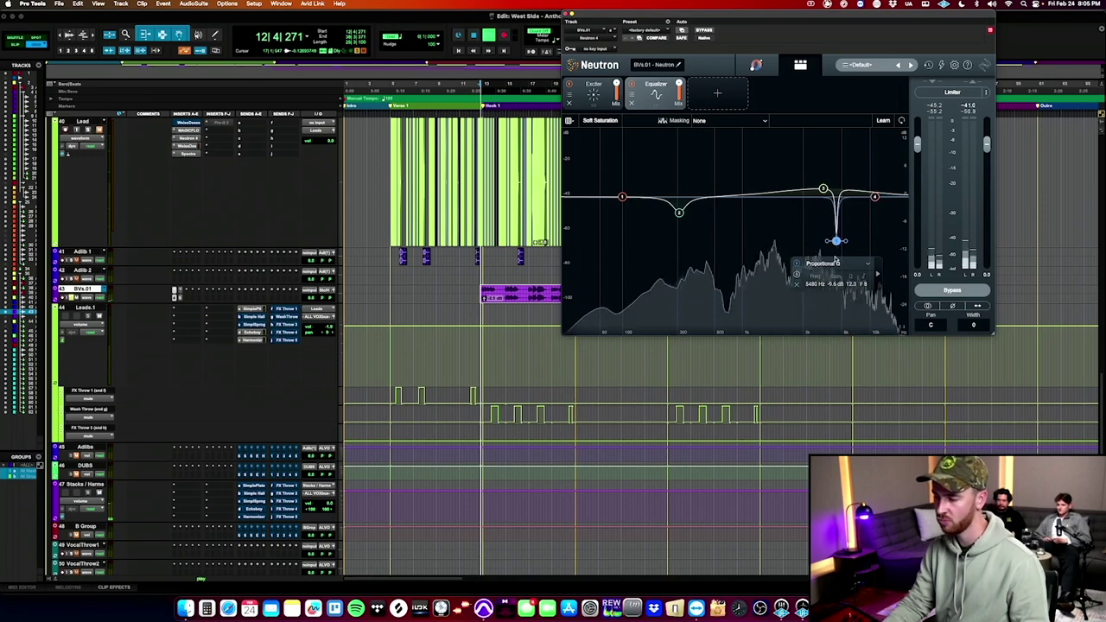
In the Neutron equalizer on BVs.01, deepen the narrow cut to -17.0 dB at 5609 Hz and add a -8.6 dB cut at 3030 Hz.
mouse_move(831, 288)
mouse_down()
mouse_move(847, 275)
mouse_move(839, 269)
mouse_up()
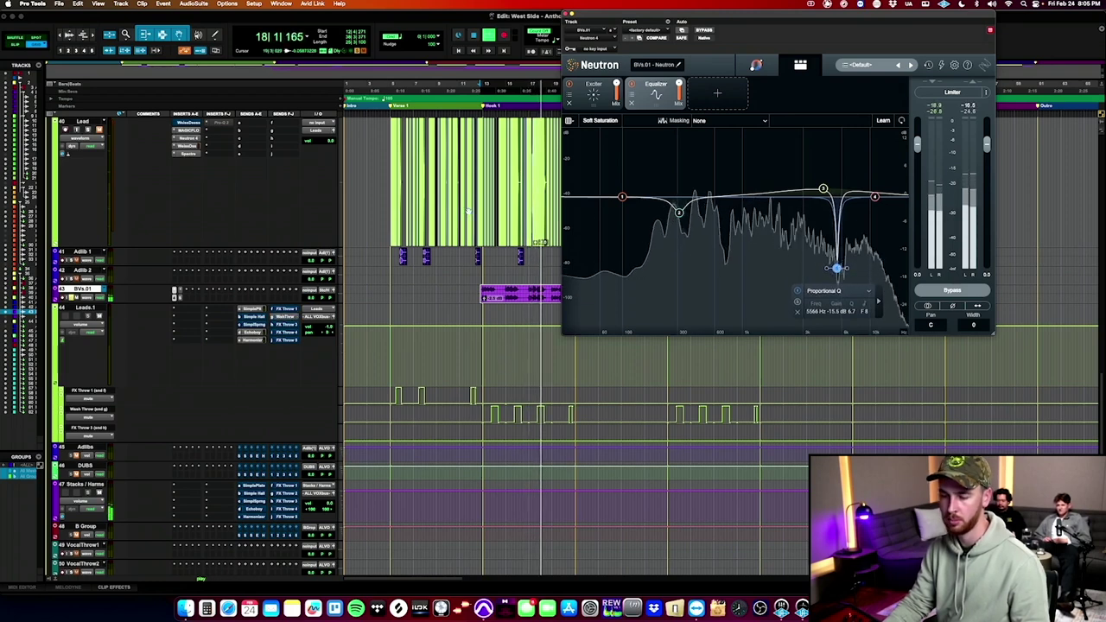
click(177, 294)
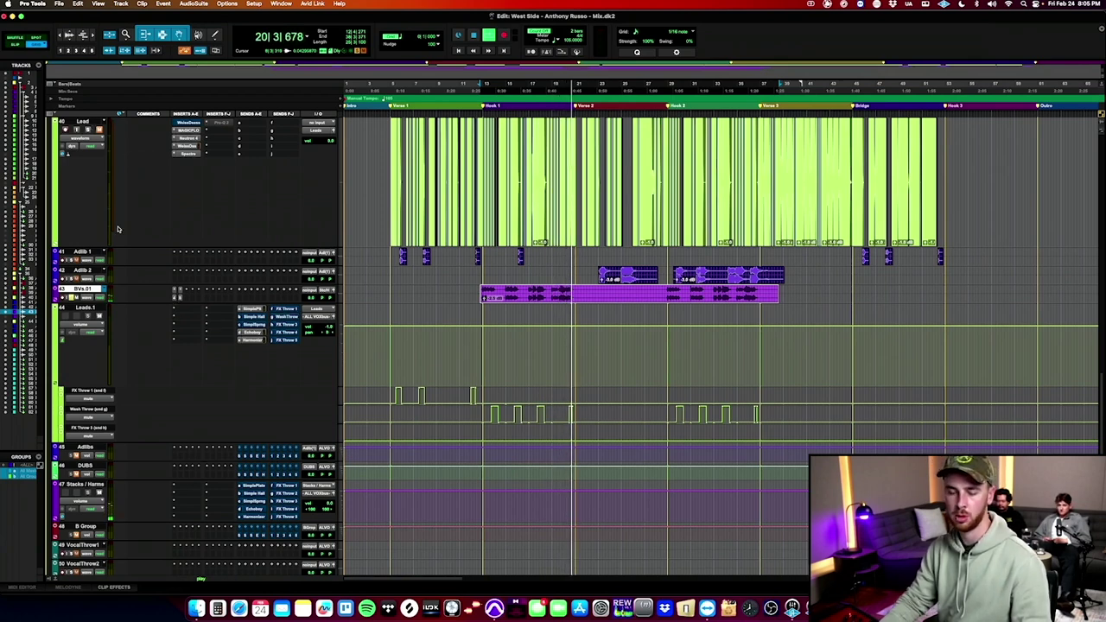
click(180, 297)
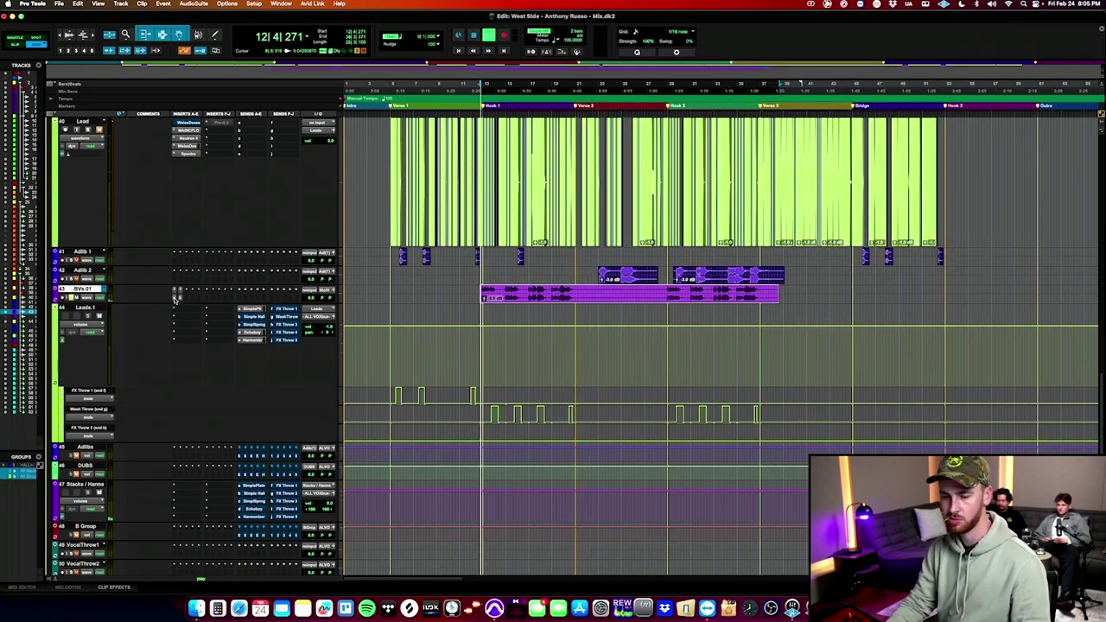
click(176, 296)
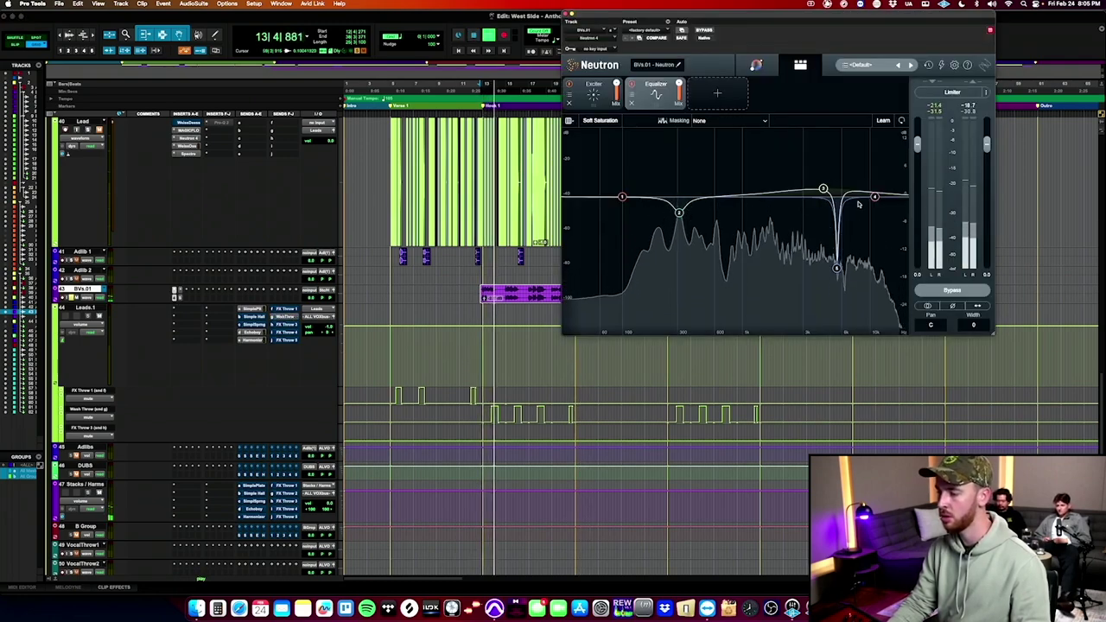
drag(837, 270, 838, 278)
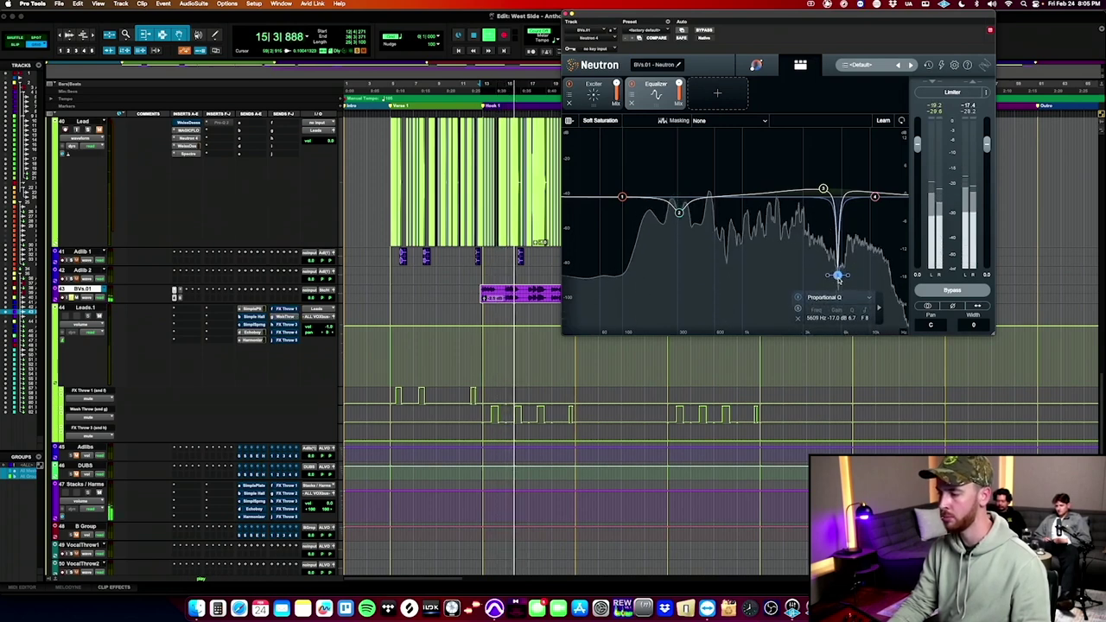
drag(785, 198, 804, 237)
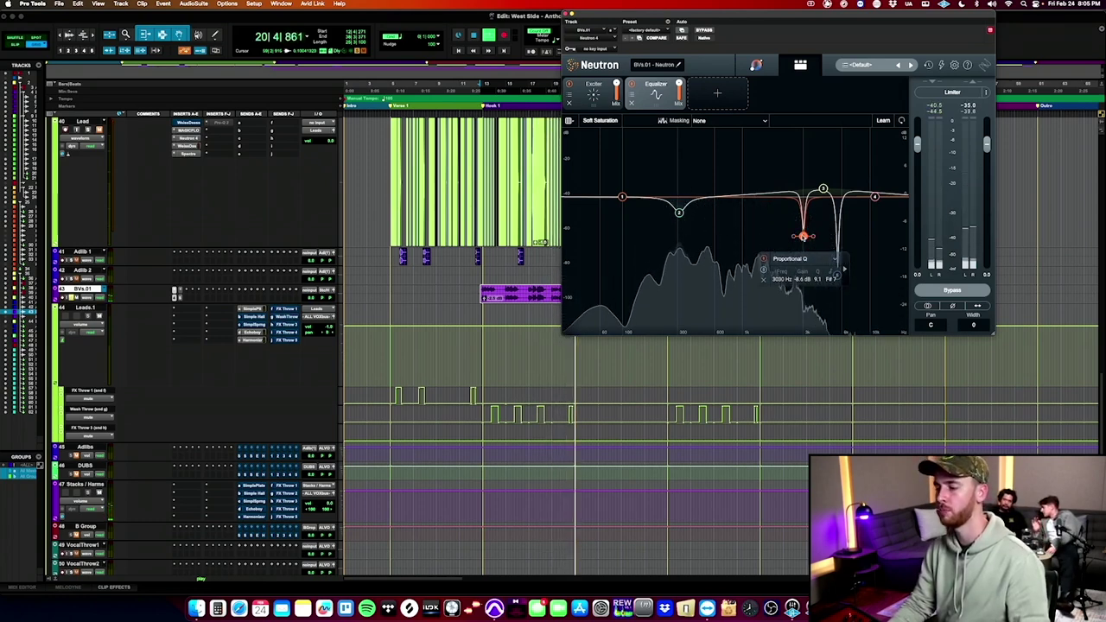
click(176, 296)
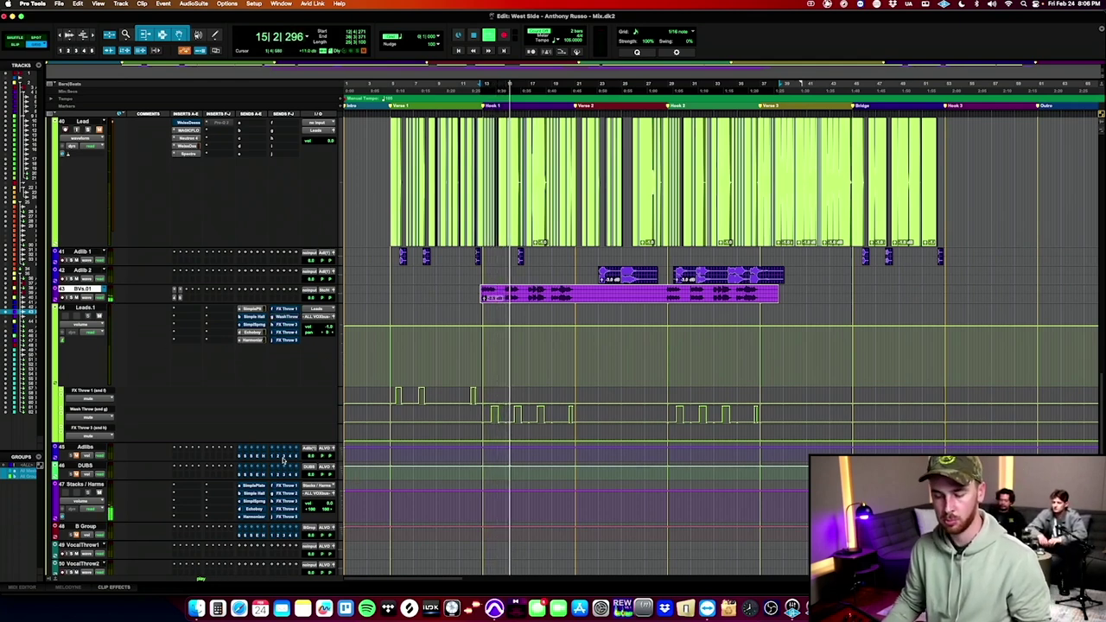
Inspect the Simple Spring send on Stacks / Harms and the effect return tracks below it.
click(256, 493)
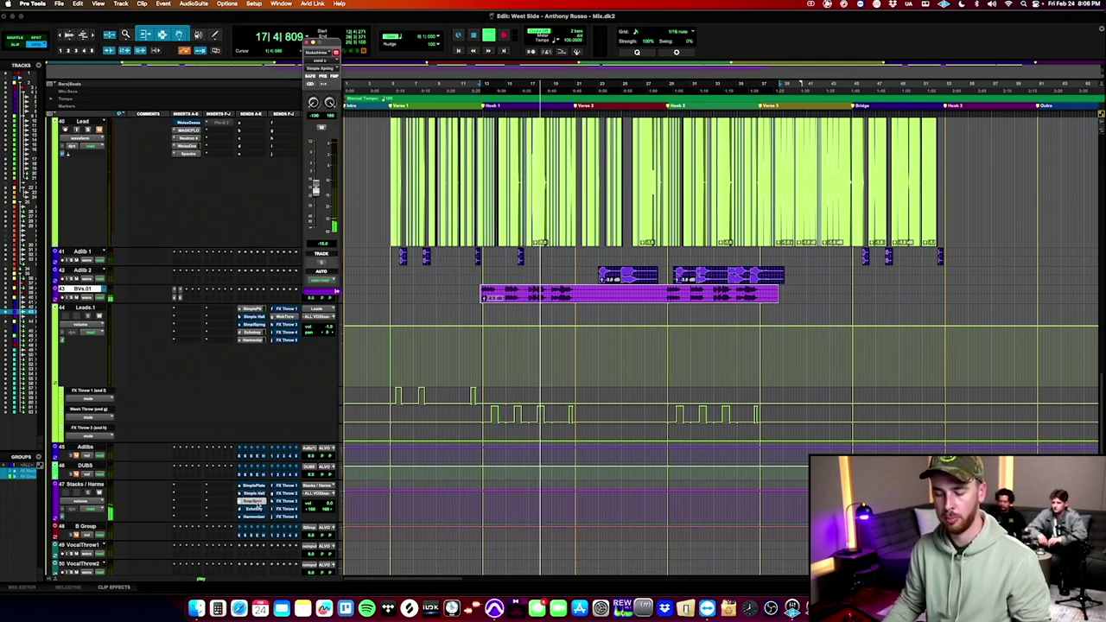
scroll(257, 506, down, 5)
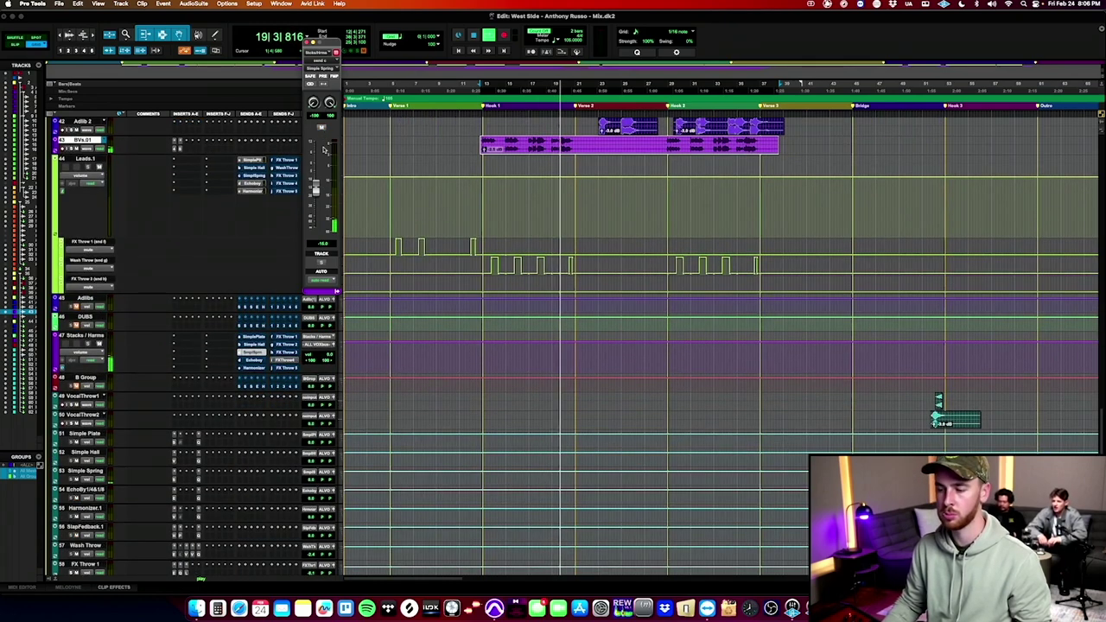
scroll(237, 288, down, 4)
scroll(237, 289, up, 3)
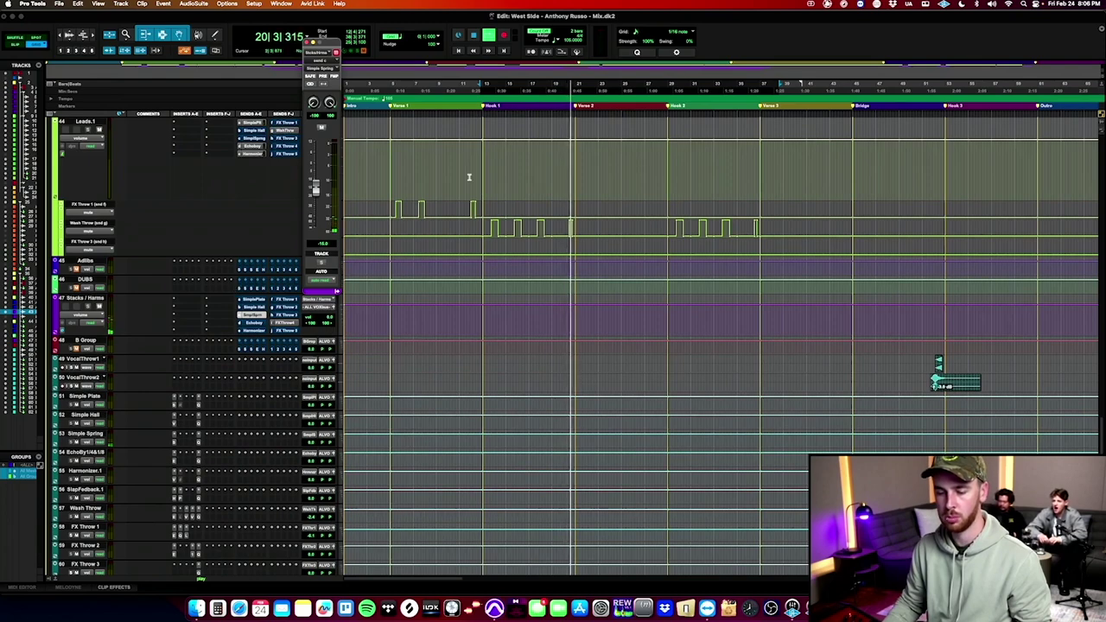
Enlarge the BVs.01 track and isolate the last background vocal phrase of Hook 1.
scroll(527, 236, up, 6)
scroll(527, 236, right, 1)
click(536, 297)
key(ctrl+Up)
key(ctrl+Up)
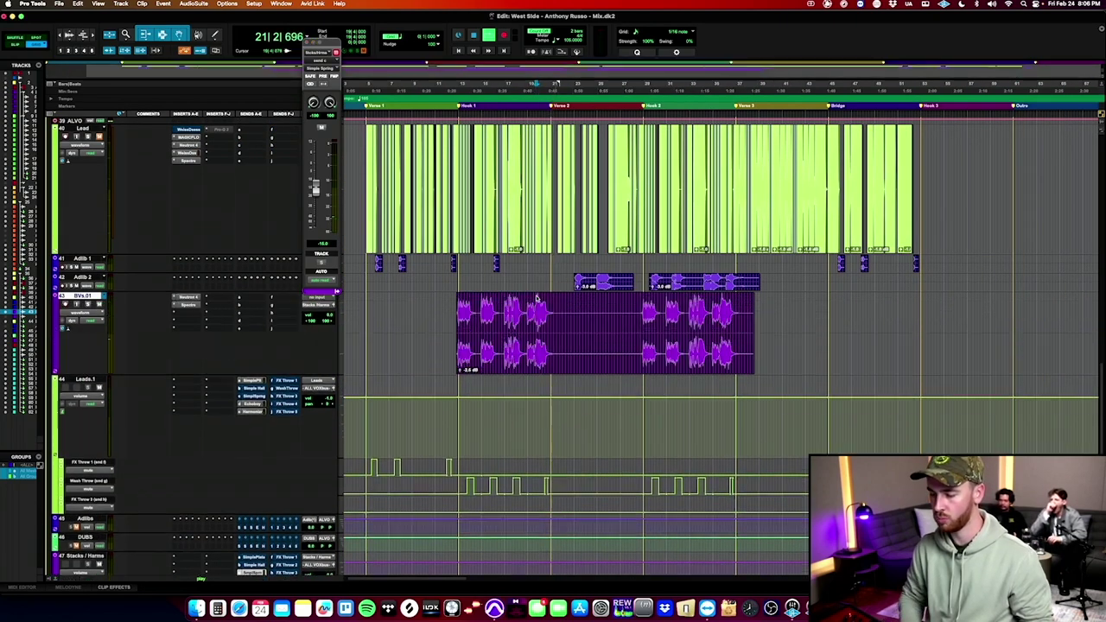
key(t)
key(t)
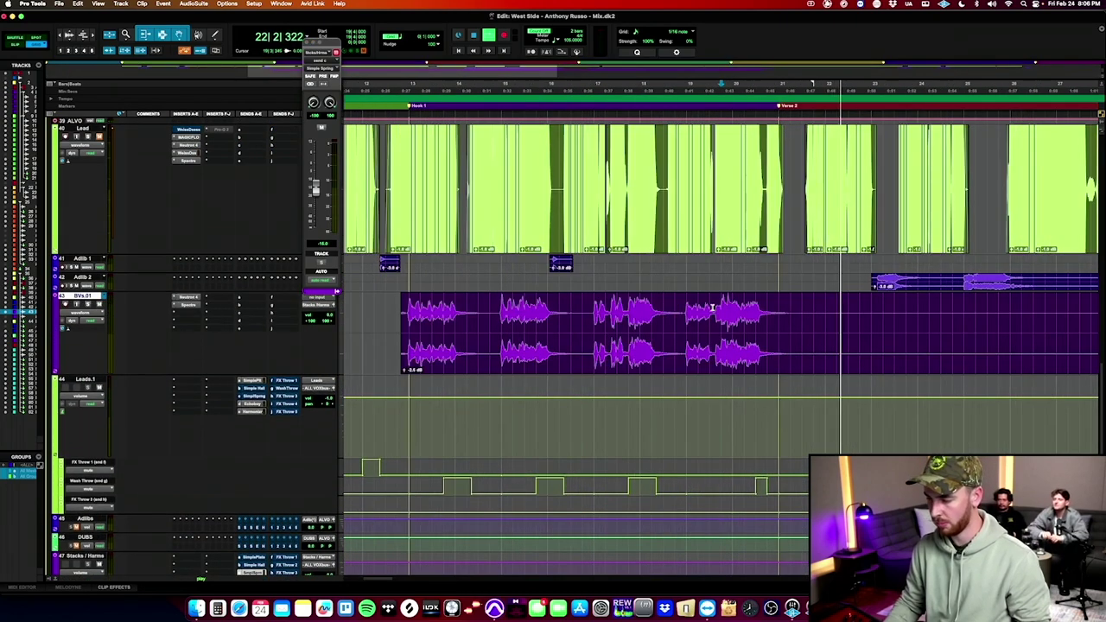
drag(716, 308, 807, 309)
click(715, 309)
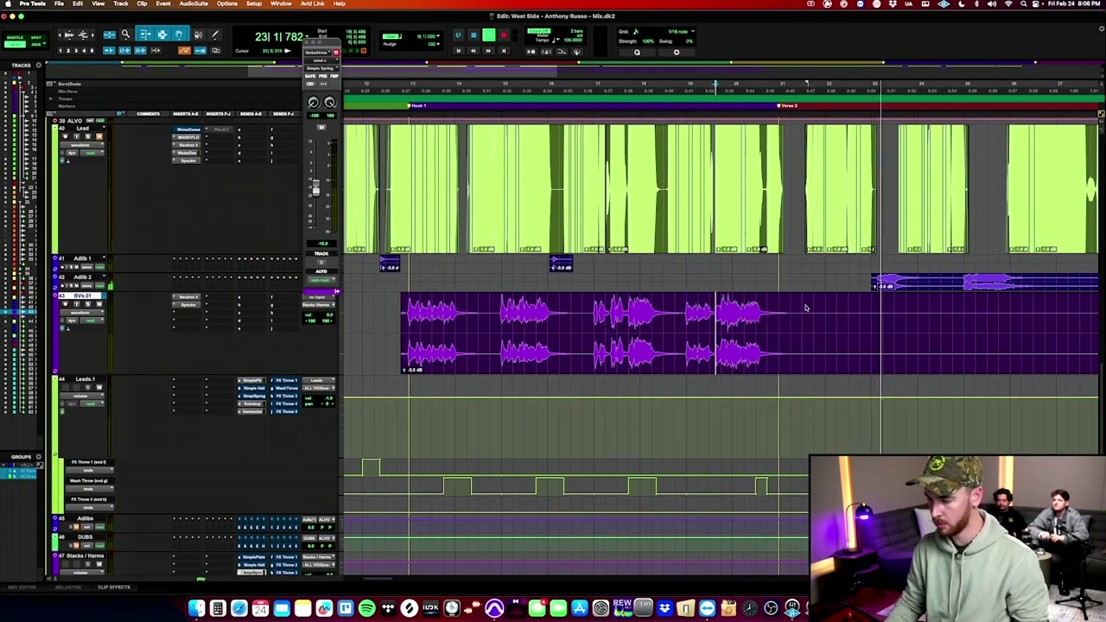
shift+click(802, 313)
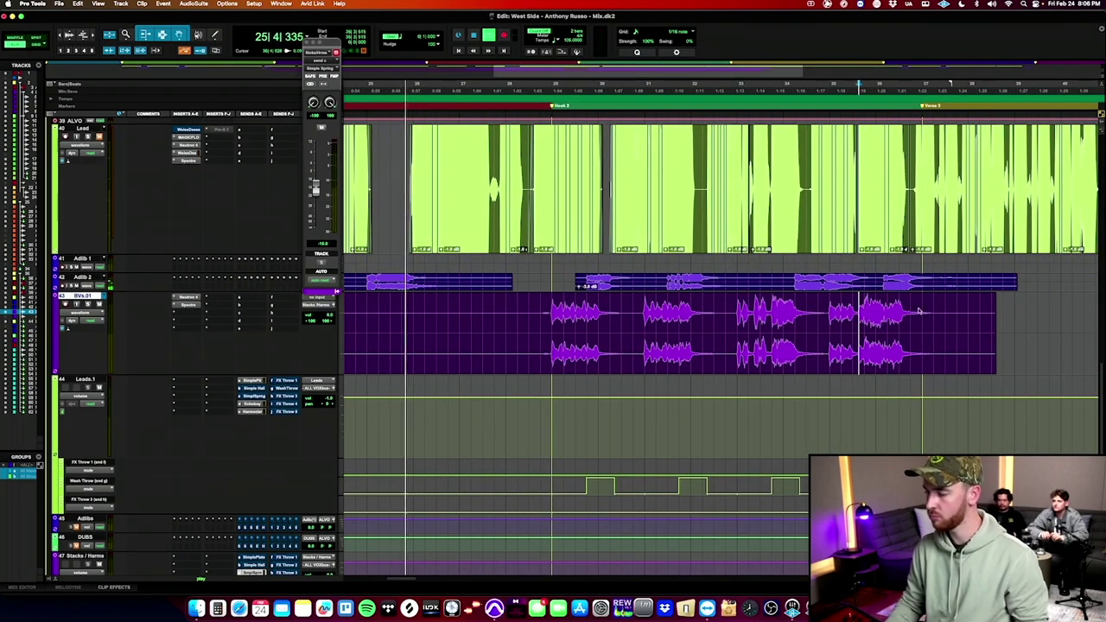
Isolate the matching last background vocal phrase at the end of Hook 2 on BVs.01.
drag(858, 306, 971, 313)
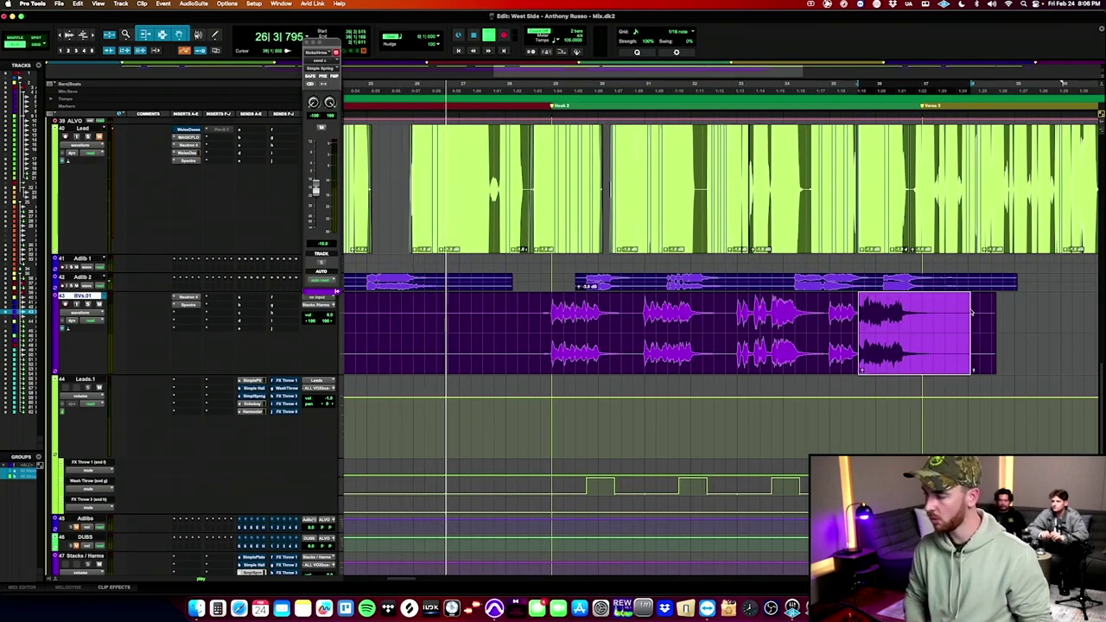
scroll(972, 313, left, 5)
key(r)
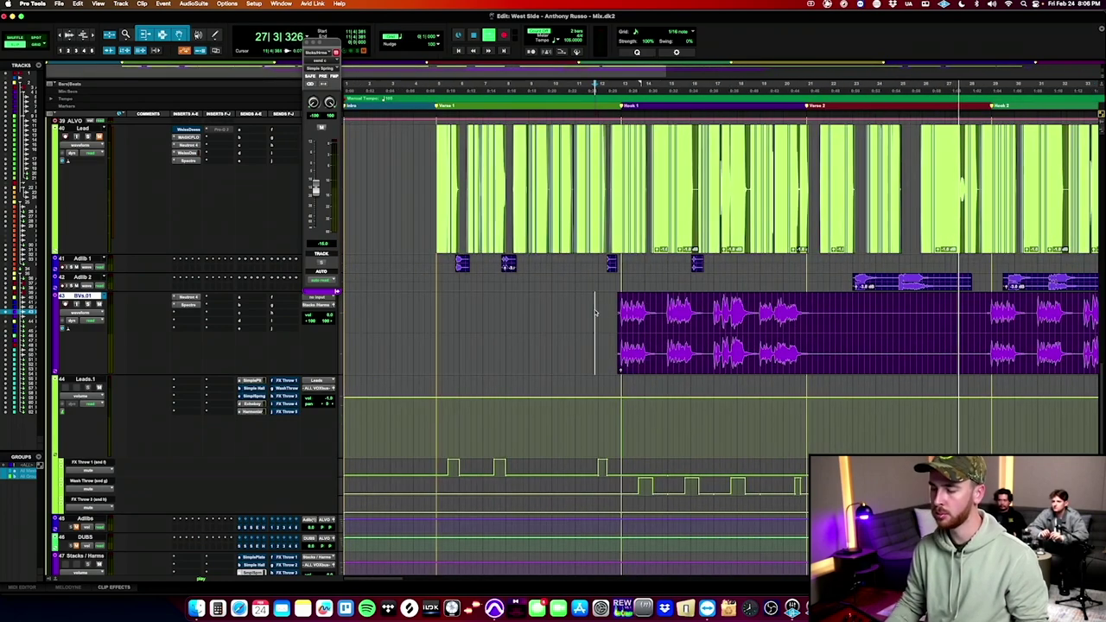
Lower the Stacks / Harms volume to about -3.0 dB, disable the Spectre insert on BVs.01 and dismiss the send window.
scroll(595, 312, down, 4)
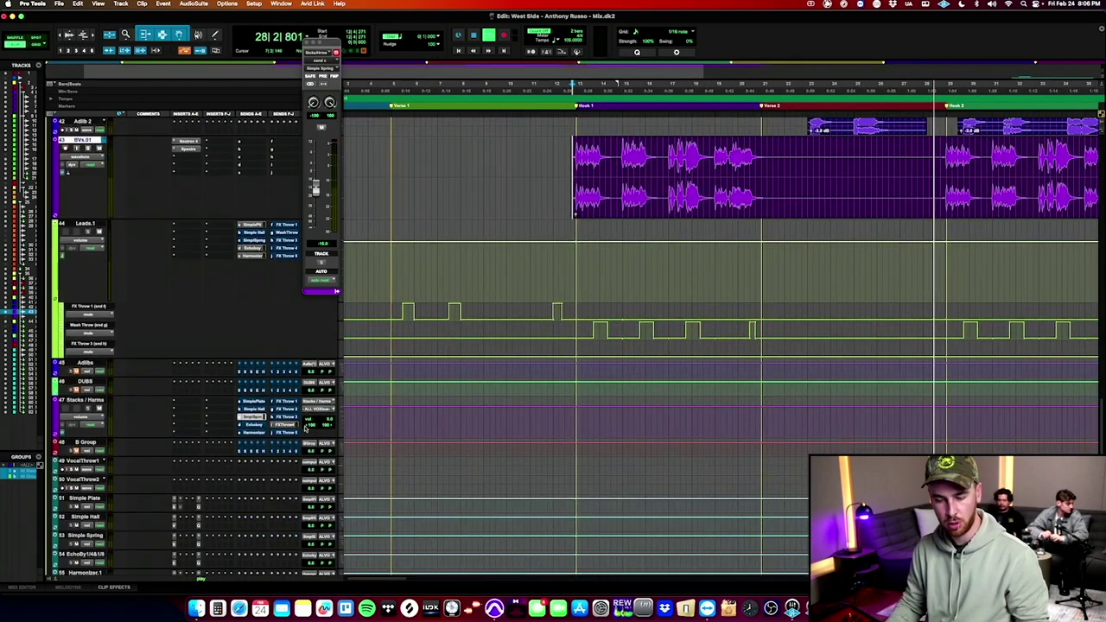
drag(329, 421, 328, 426)
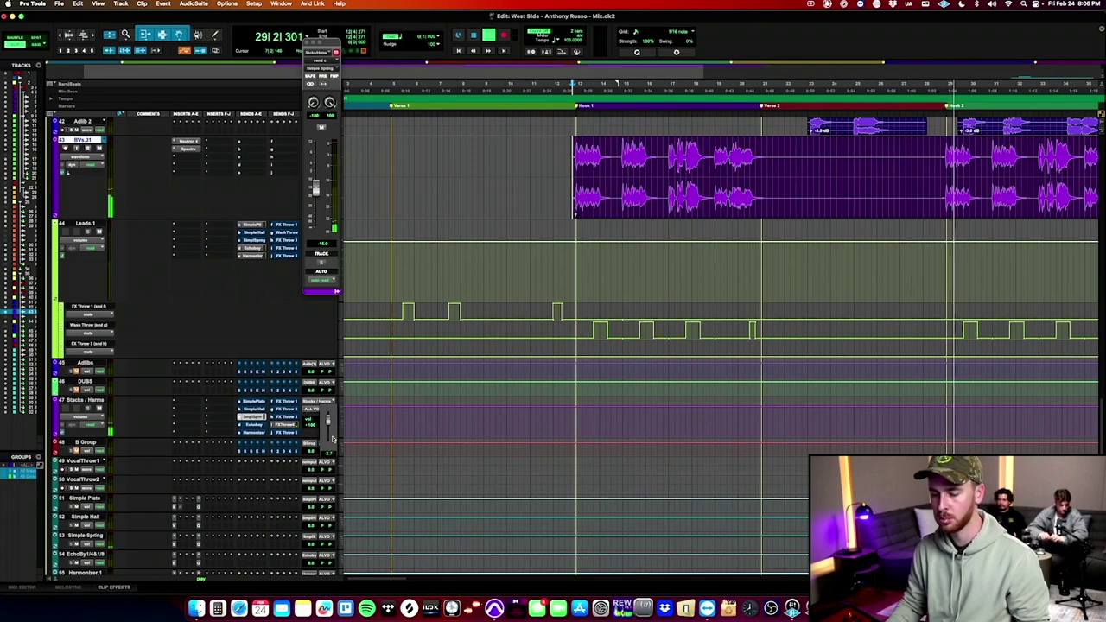
click(194, 152)
click(194, 152)
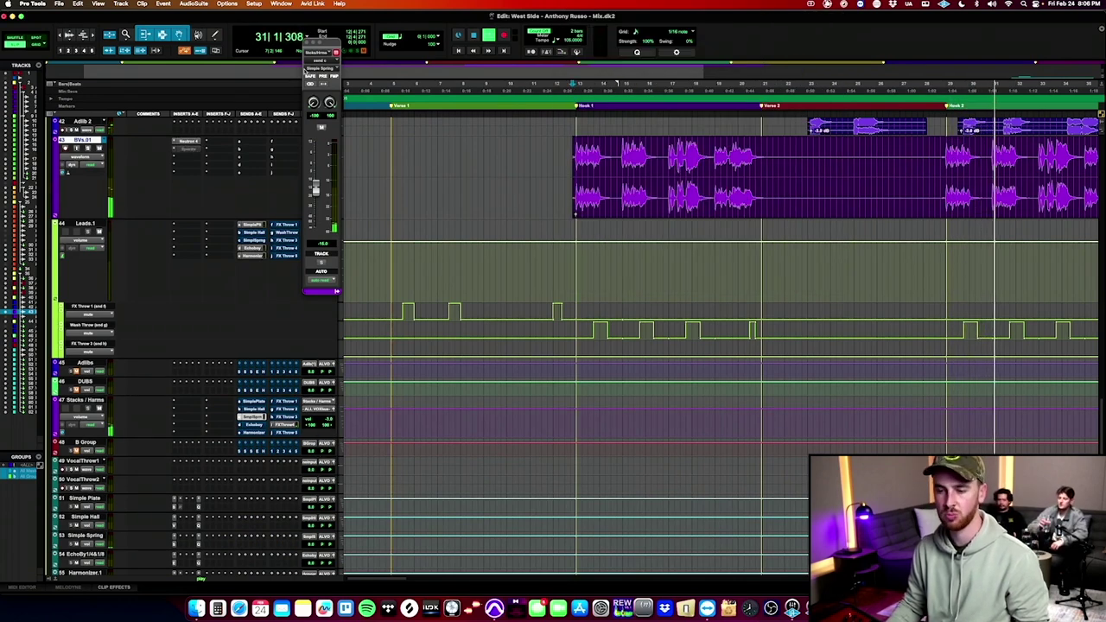
click(307, 41)
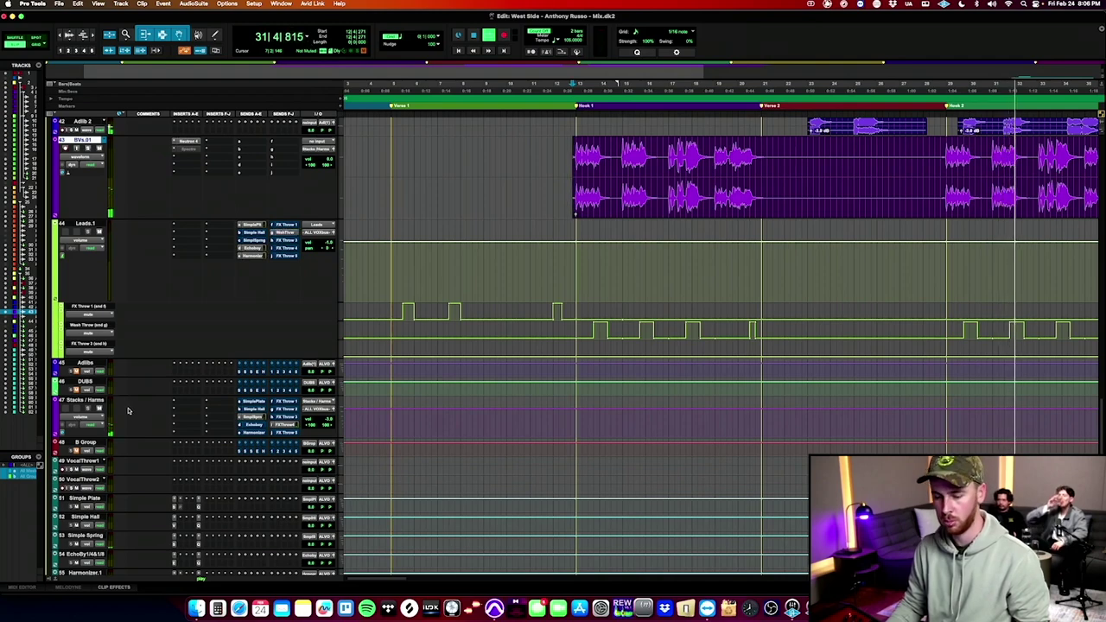
Change the broad high-mid band of the BVs.01 Neutron equalizer to a -3.1 dB cut at 2415 Hz.
click(194, 143)
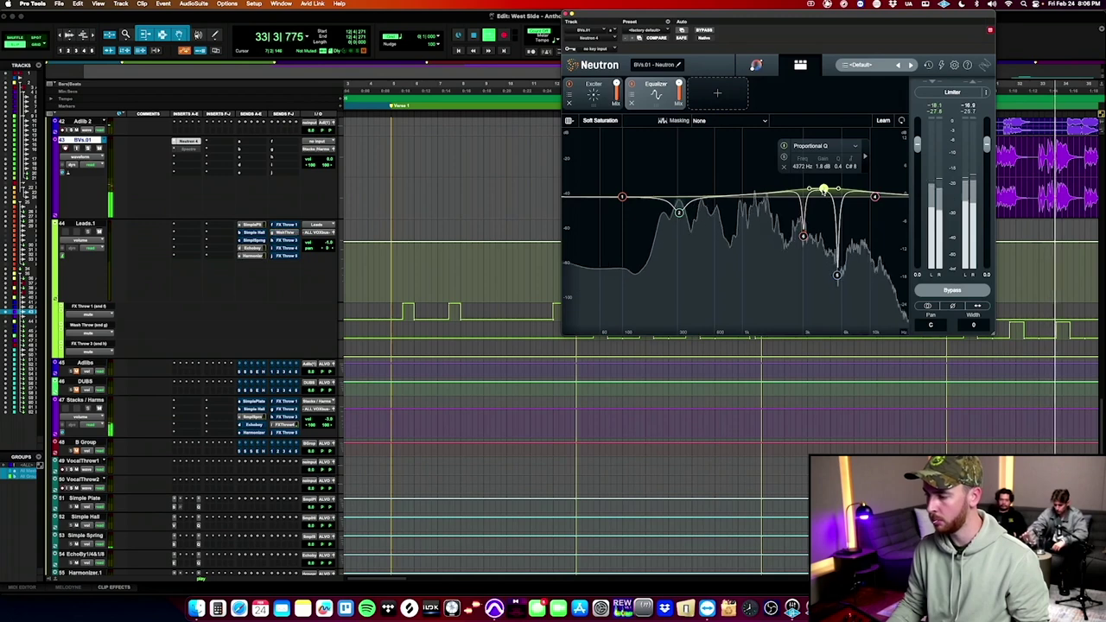
drag(824, 188, 792, 213)
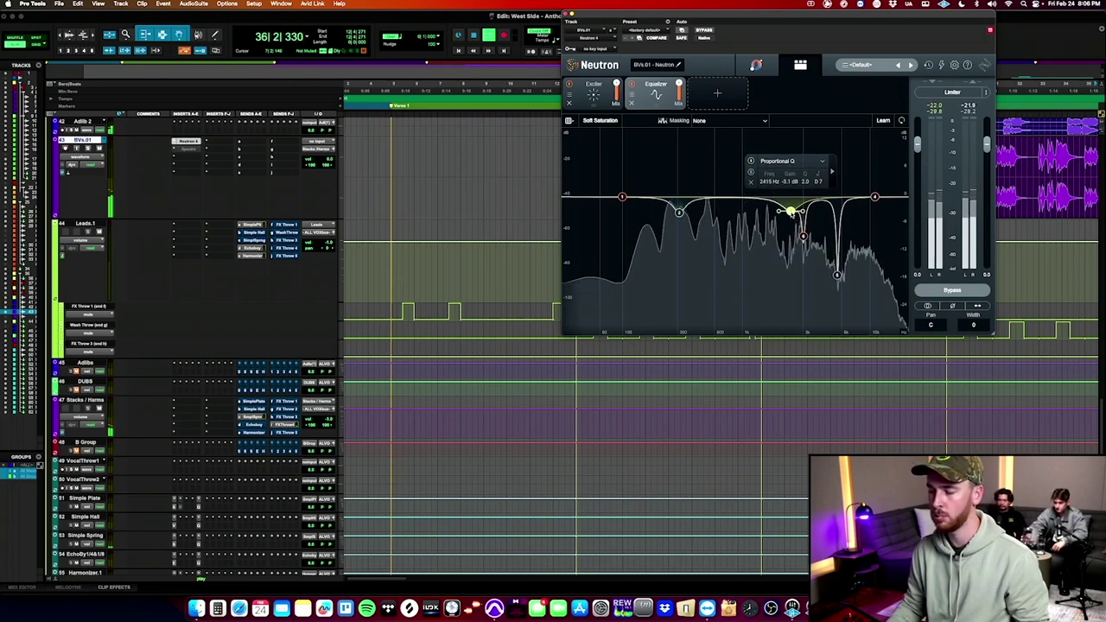
Remove the low-mid cut band from the BVs.01 Neutron equalizer and close the plug-in window.
click(680, 213)
click(639, 182)
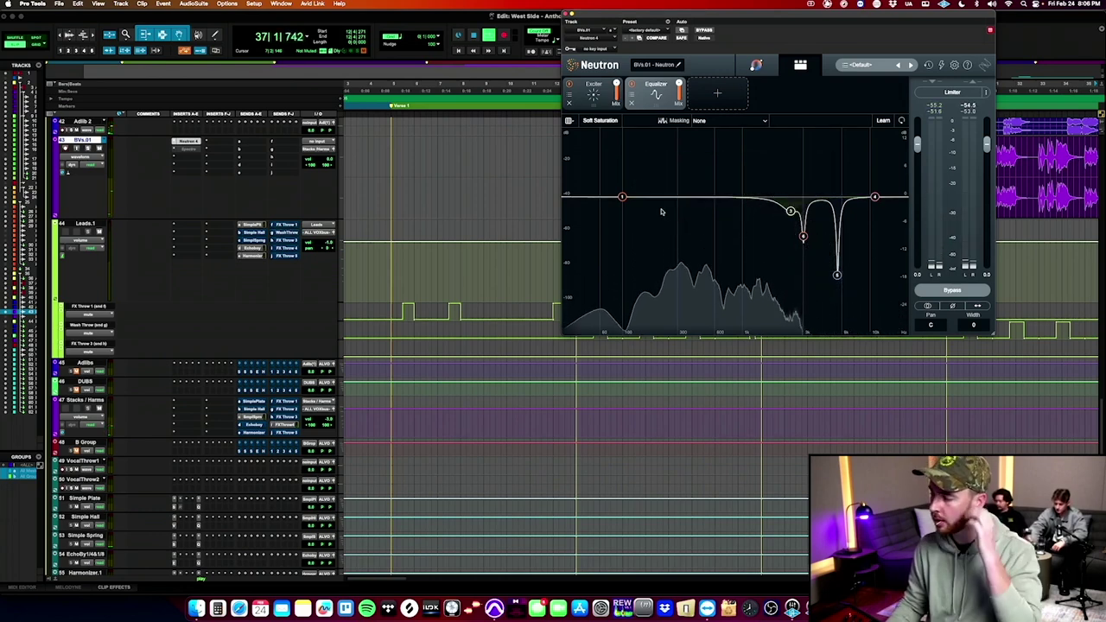
click(187, 142)
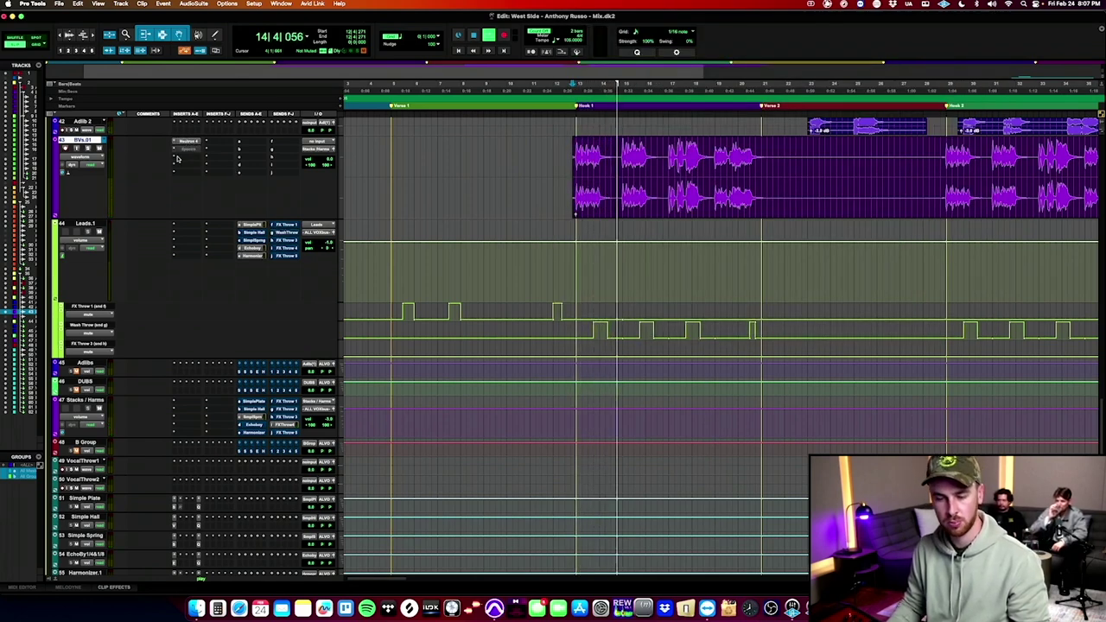
Insert the Soundtoys Little MicroShift stereo plug-in on the Stacks / Harms track and close its window.
click(192, 403)
mouse_move(216, 402)
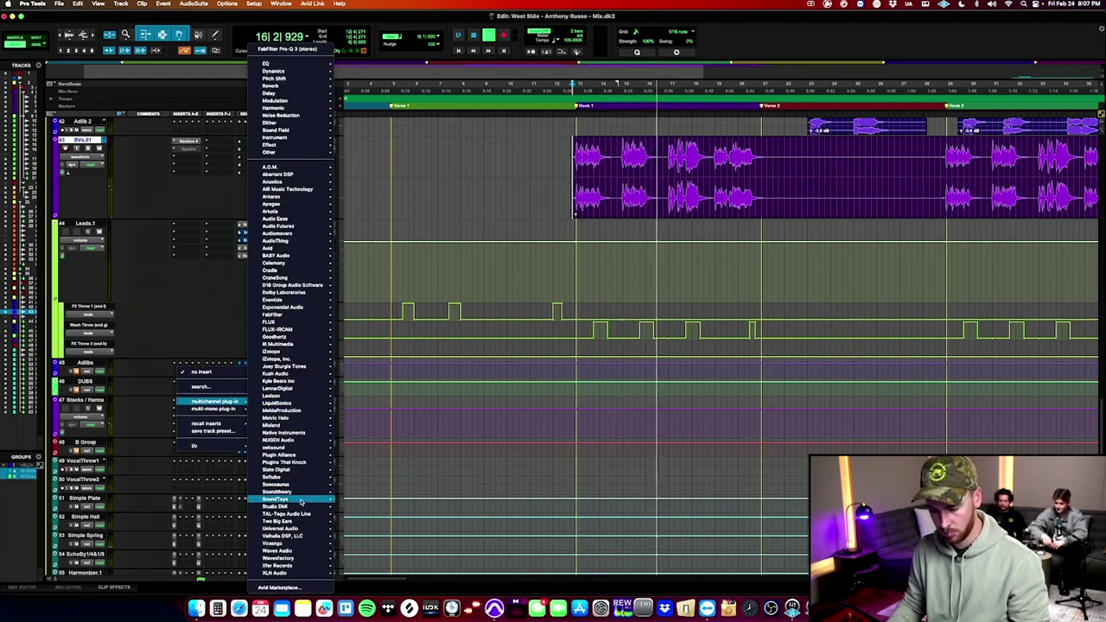
mouse_move(285, 500)
click(378, 514)
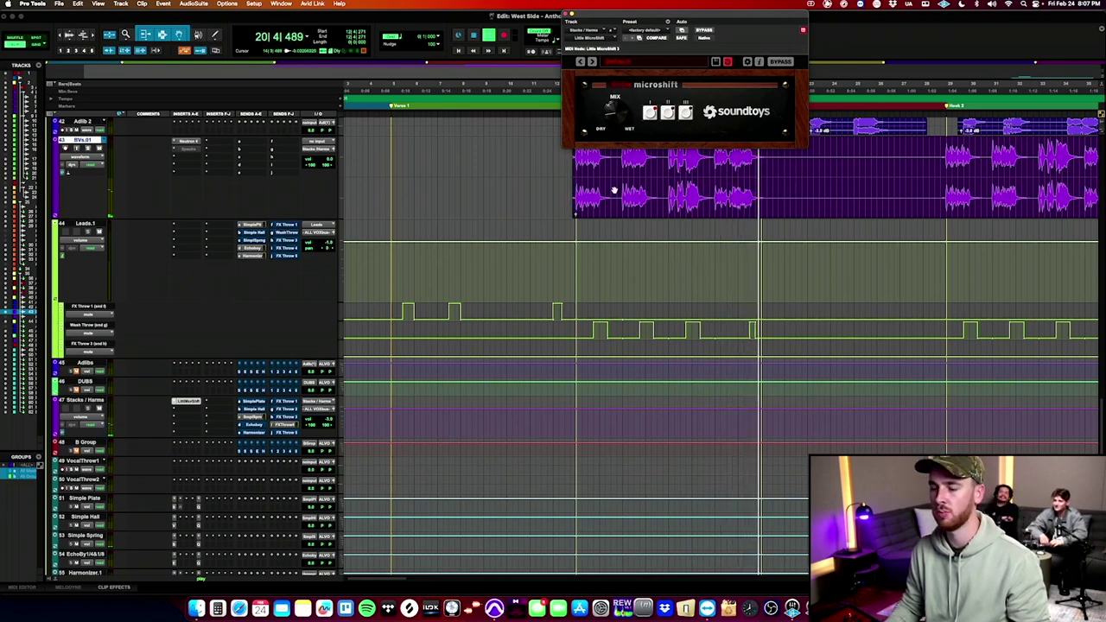
click(196, 405)
Open the FX Throw 4 send of Stacks / Harms and insert BABY Audio Spaced Out on the FX Throw 4 track.
click(285, 425)
scroll(281, 425, down, 5)
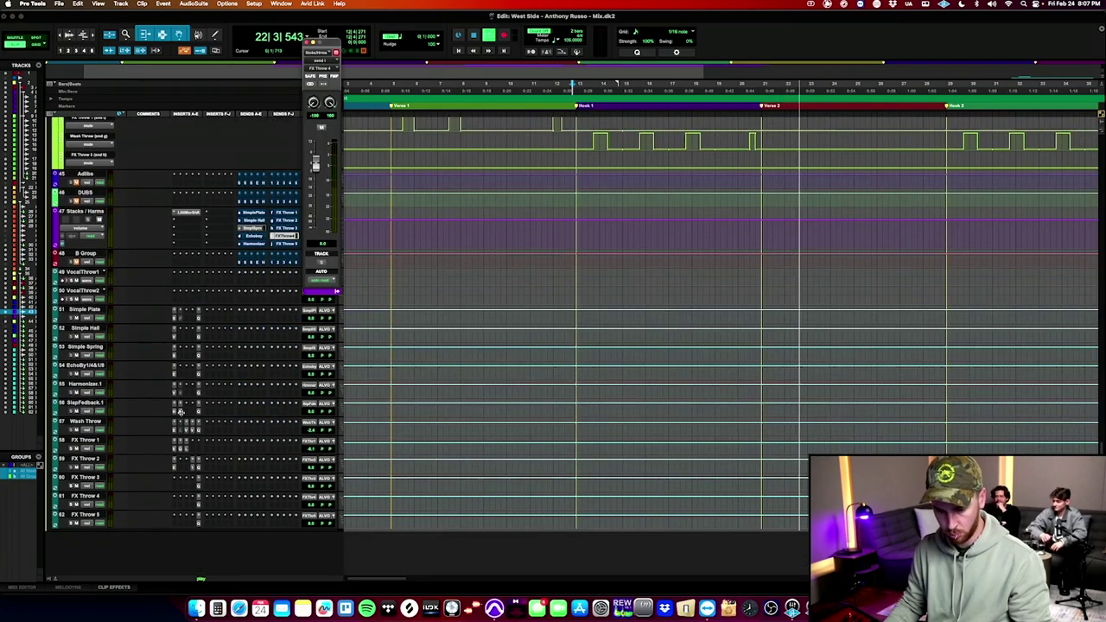
click(173, 499)
mouse_move(208, 499)
mouse_move(274, 500)
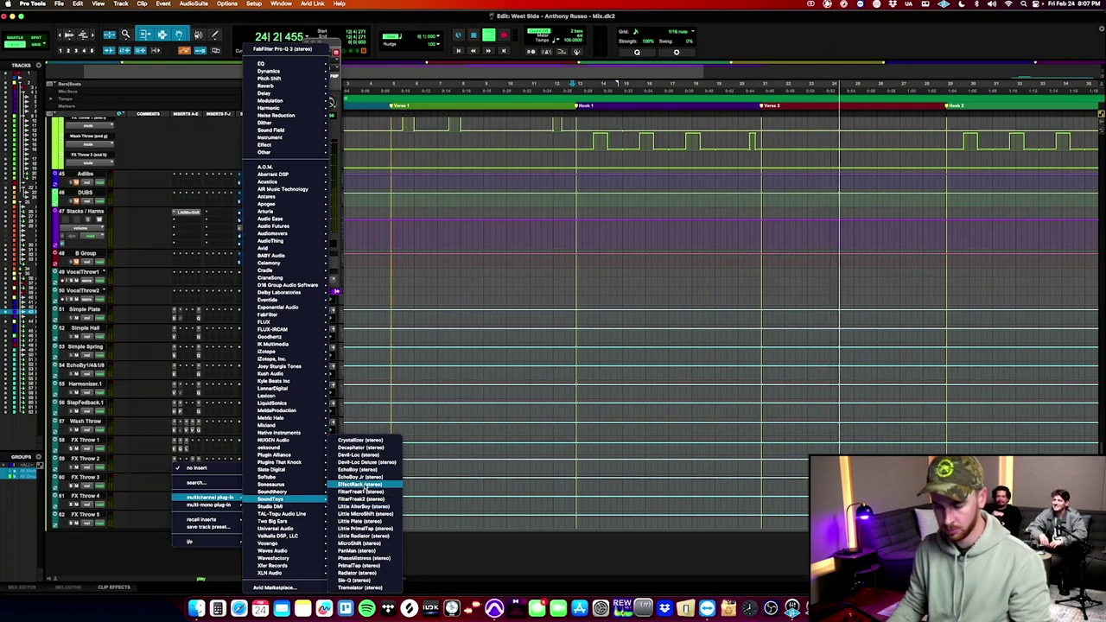
mouse_move(285, 536)
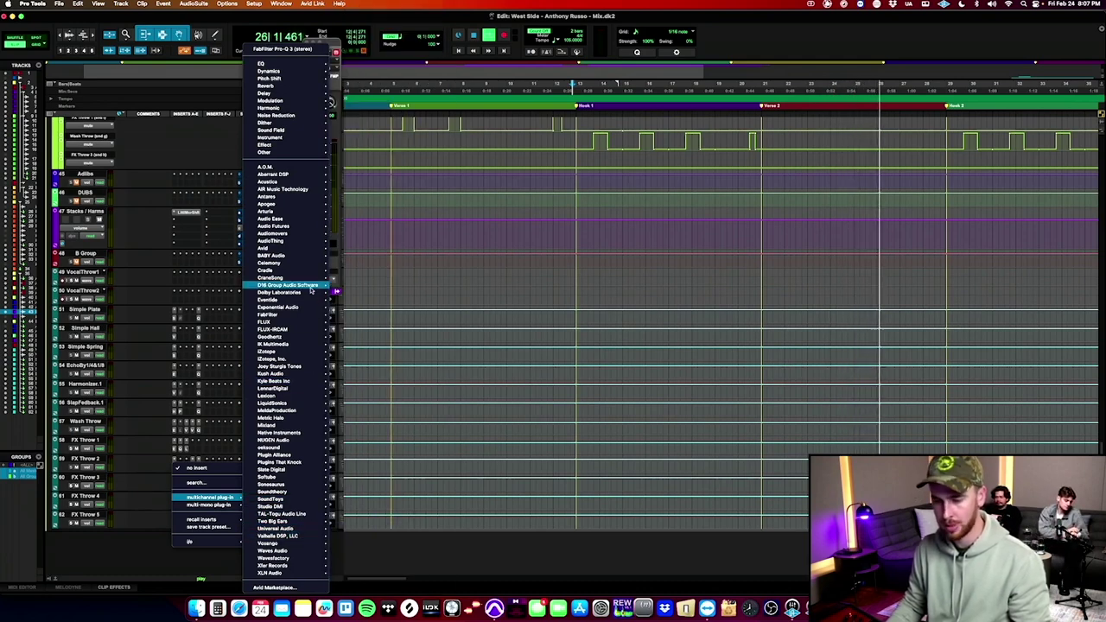
mouse_move(299, 258)
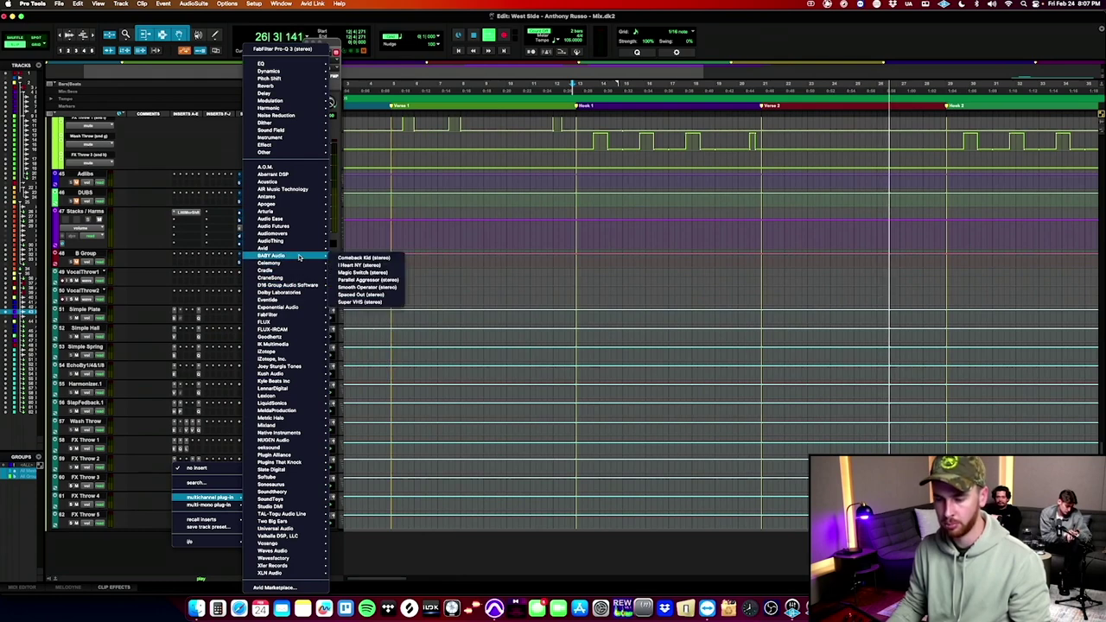
click(386, 294)
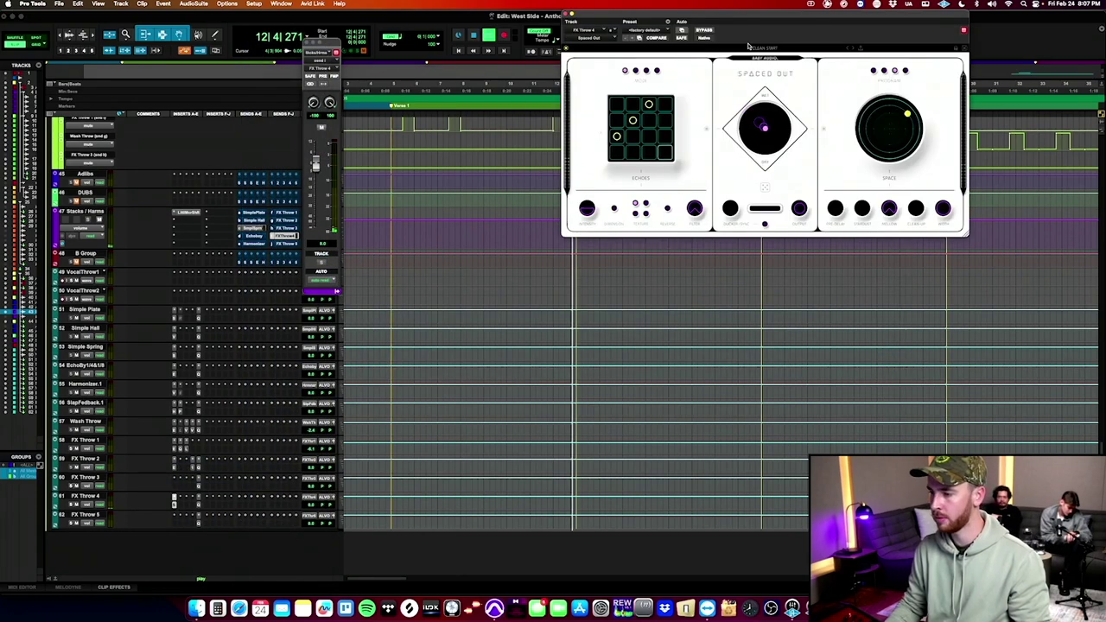
Load the Flanged Bliss preset in Spaced Out and close the send and plug-in windows.
click(751, 47)
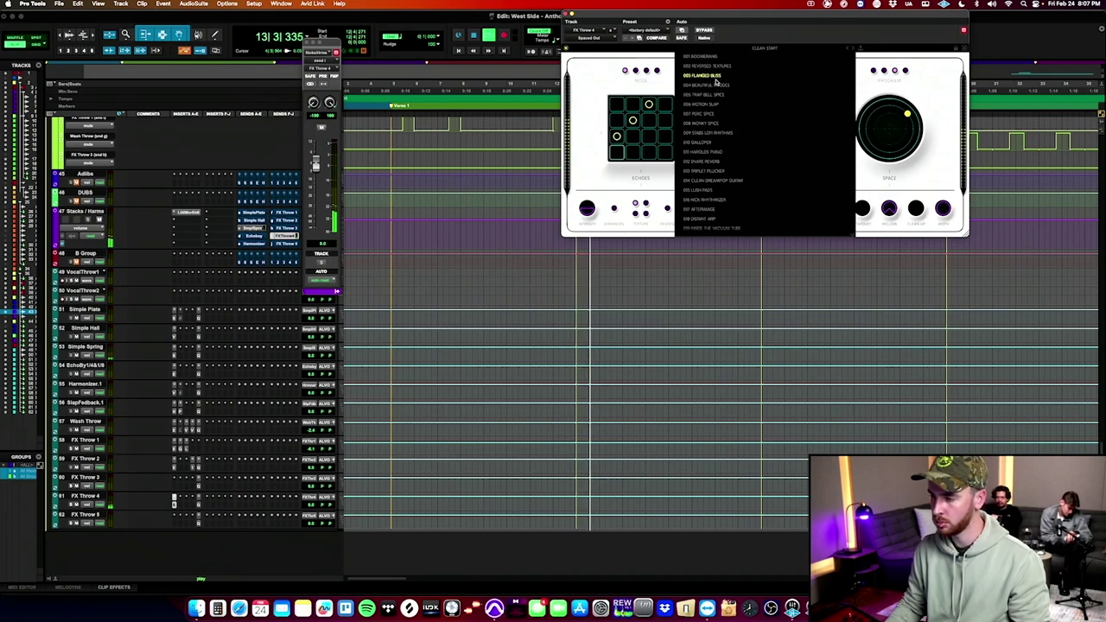
click(715, 78)
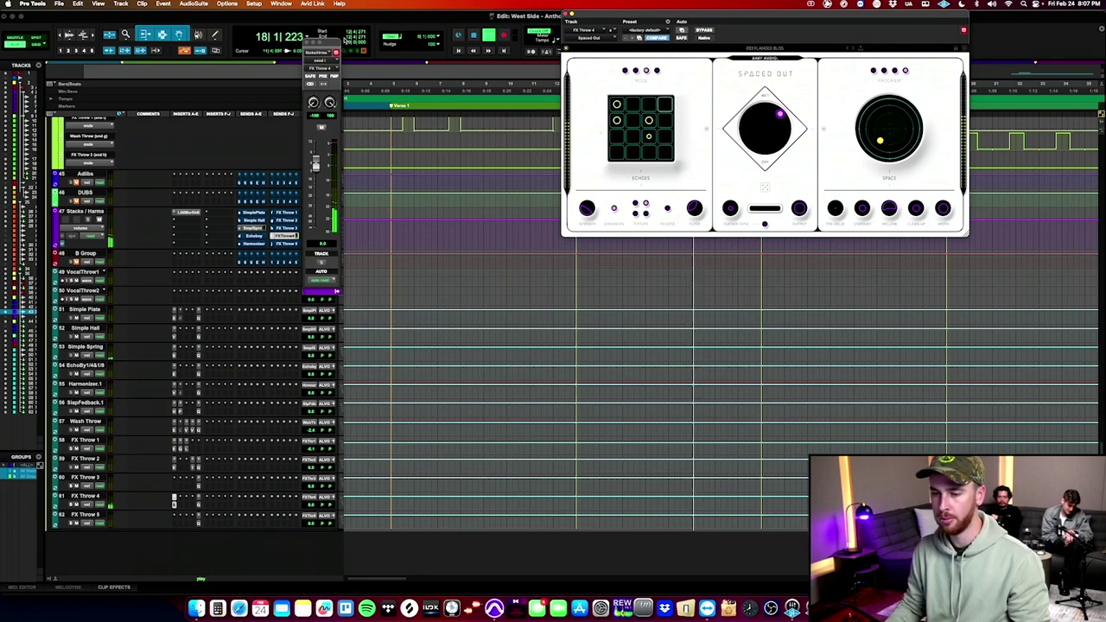
click(307, 43)
click(569, 15)
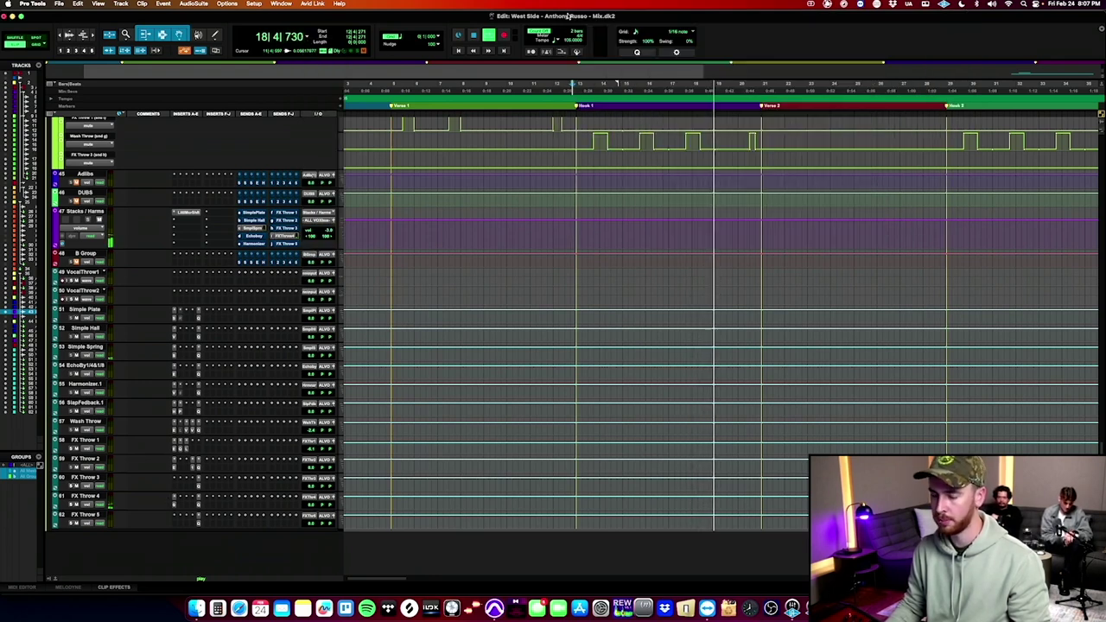
Lower the FX Throw 4 track volume and raise Stacks / Harms to about +1.0 dB, replaying the hook.
drag(310, 507, 324, 563)
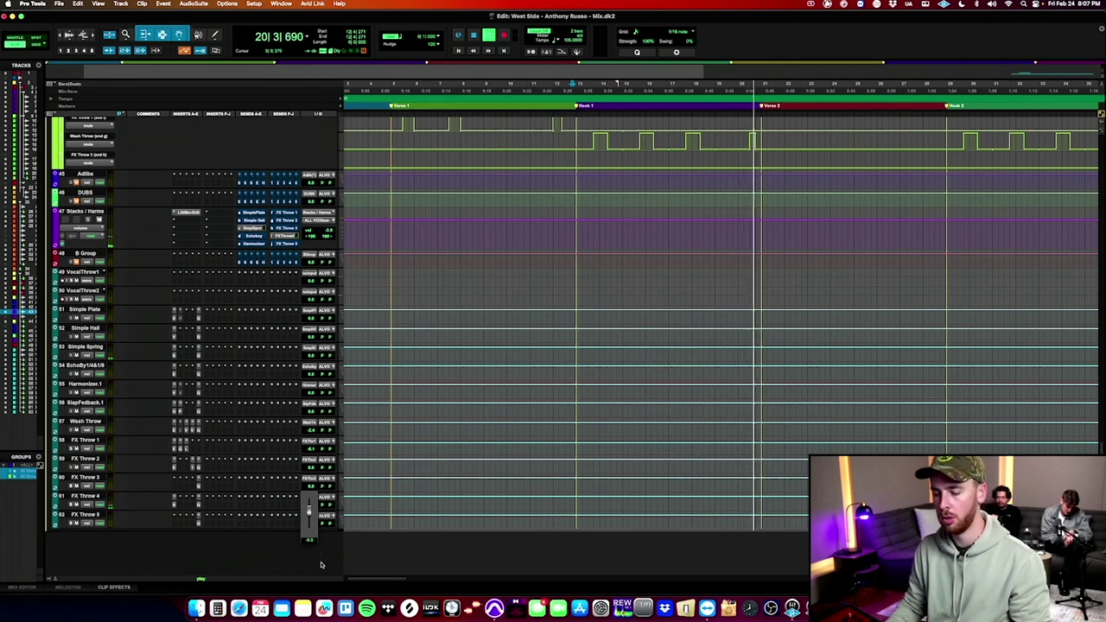
scroll(297, 284, up, 5)
scroll(297, 284, down, 1)
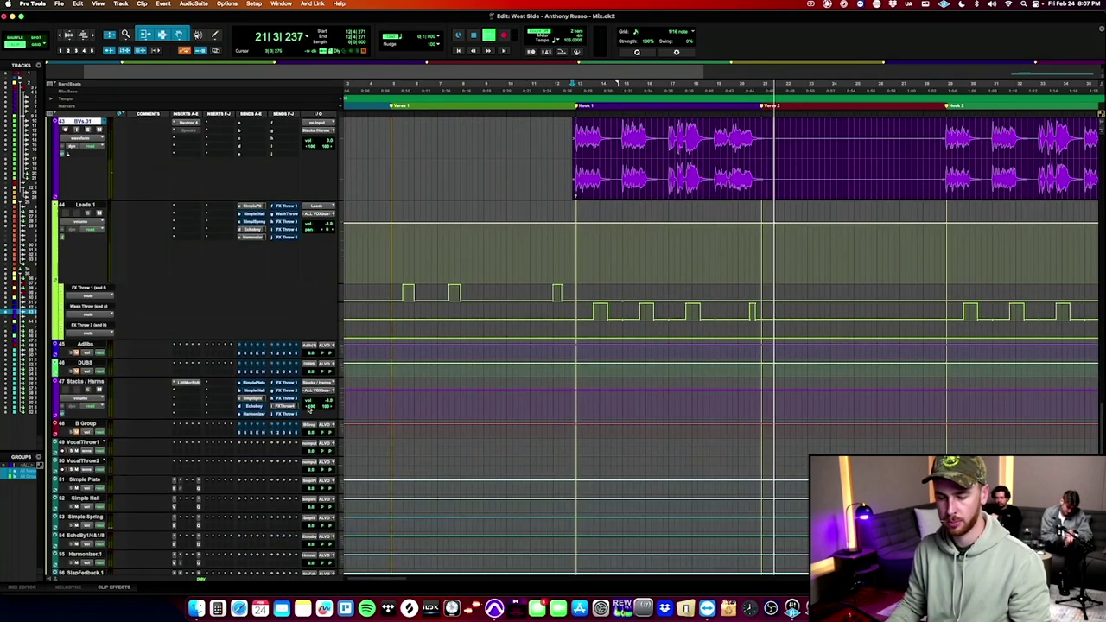
key(space)
key(space)
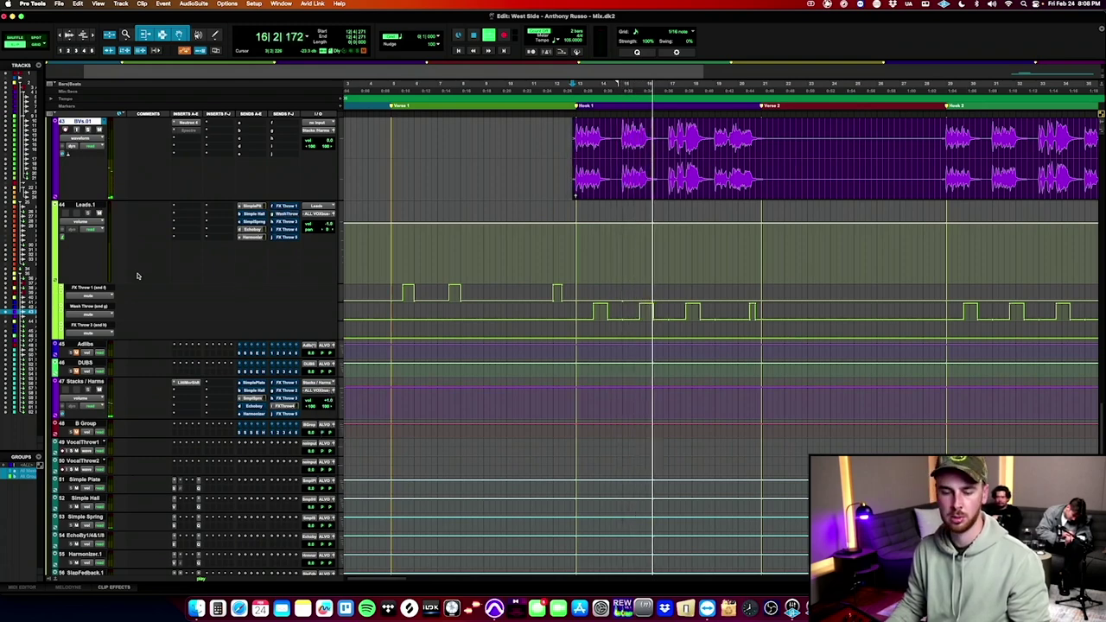
Check the loudness readings of the ADPTR metering plug-in on the Master Output, then close it.
scroll(228, 425, up, 10)
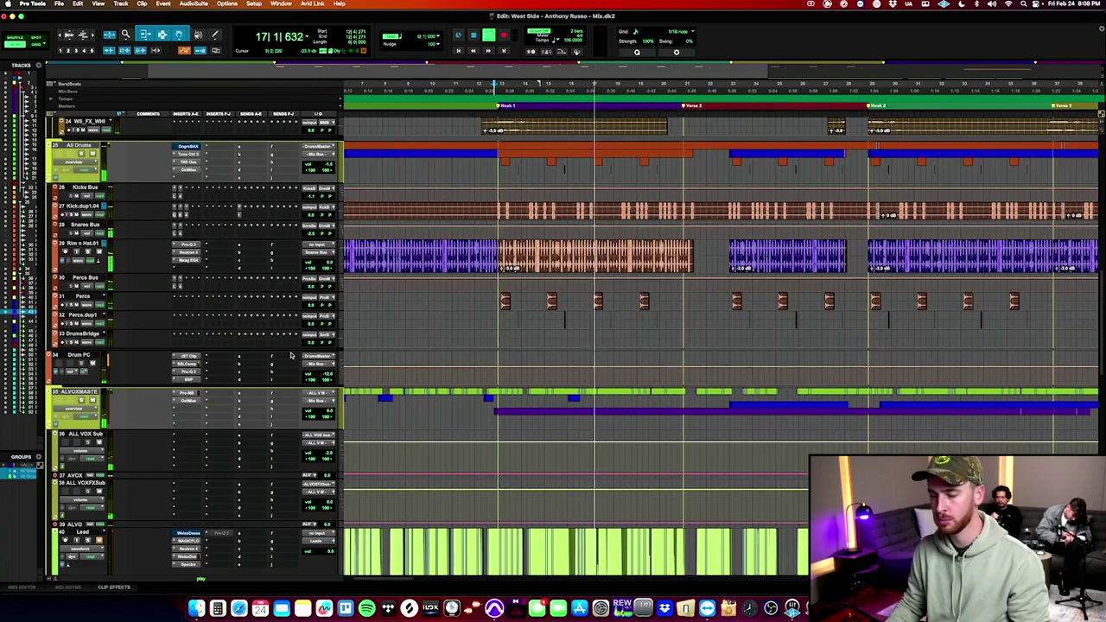
scroll(227, 424, up, 8)
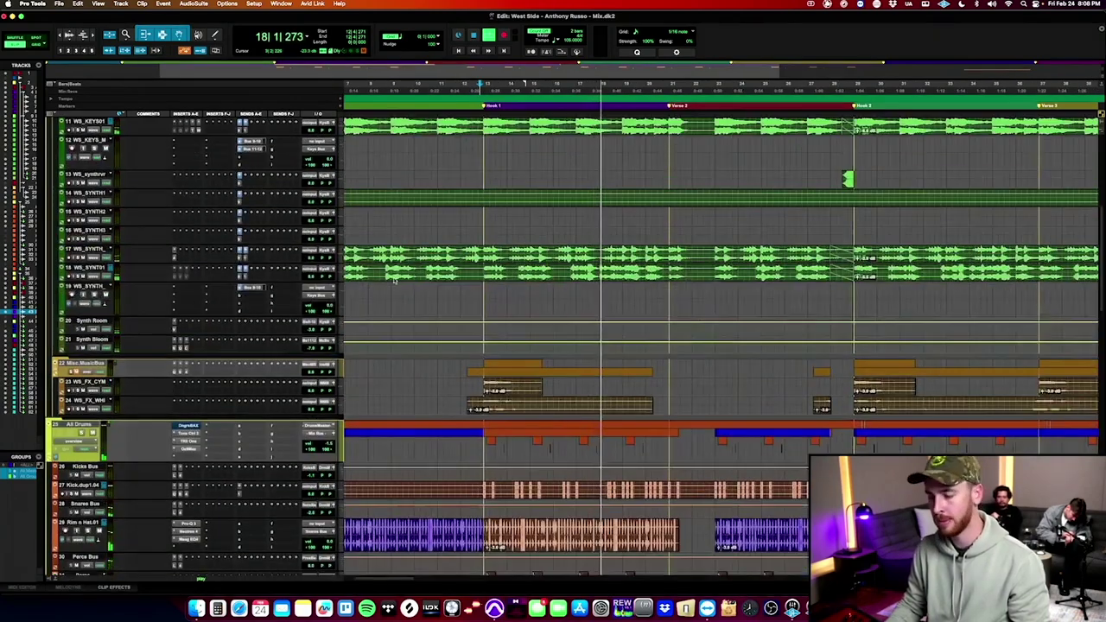
scroll(216, 225, up, 5)
scroll(219, 240, up, 3)
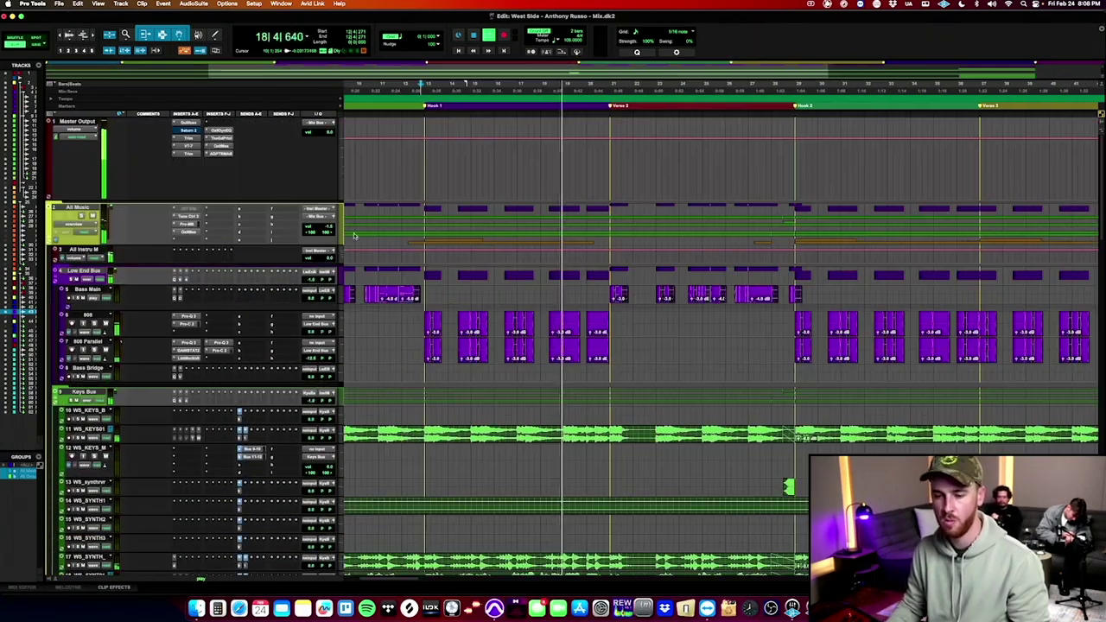
click(223, 154)
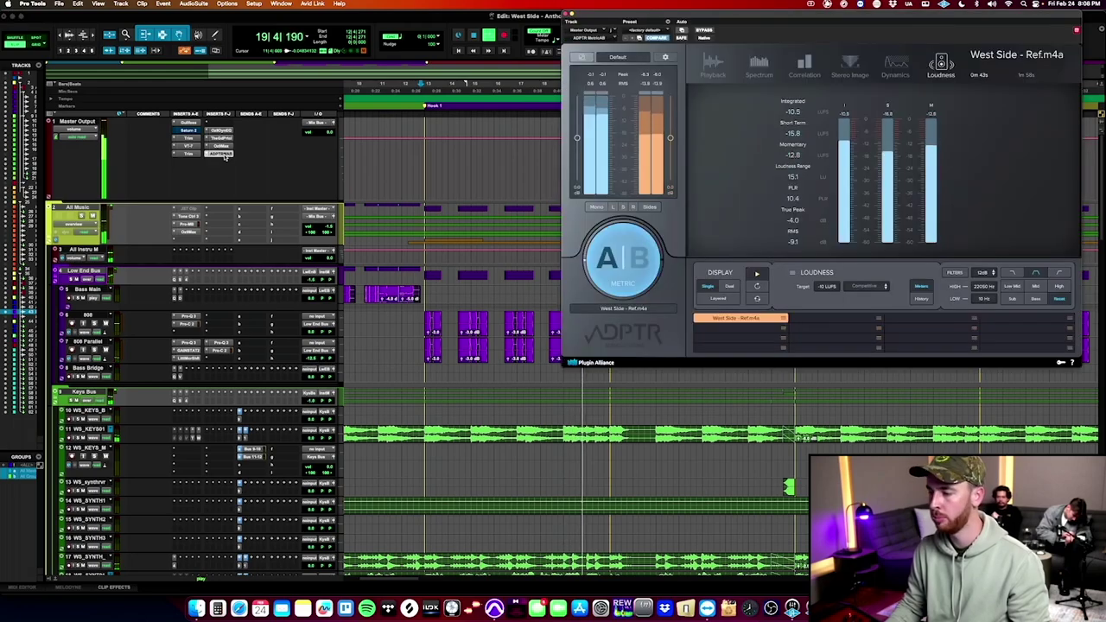
click(226, 156)
Look over the vocal, bus and effects tracks with the timeline zoomed out to check whether the B Group track is used.
scroll(551, 336, down, 15)
scroll(552, 336, right, 3)
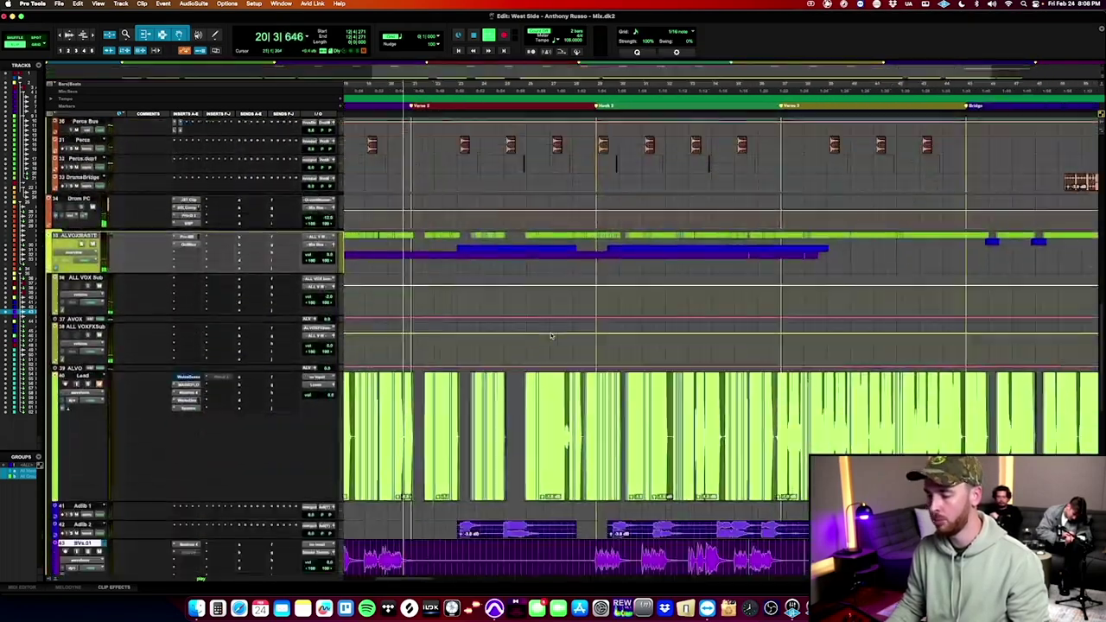
scroll(550, 335, down, 10)
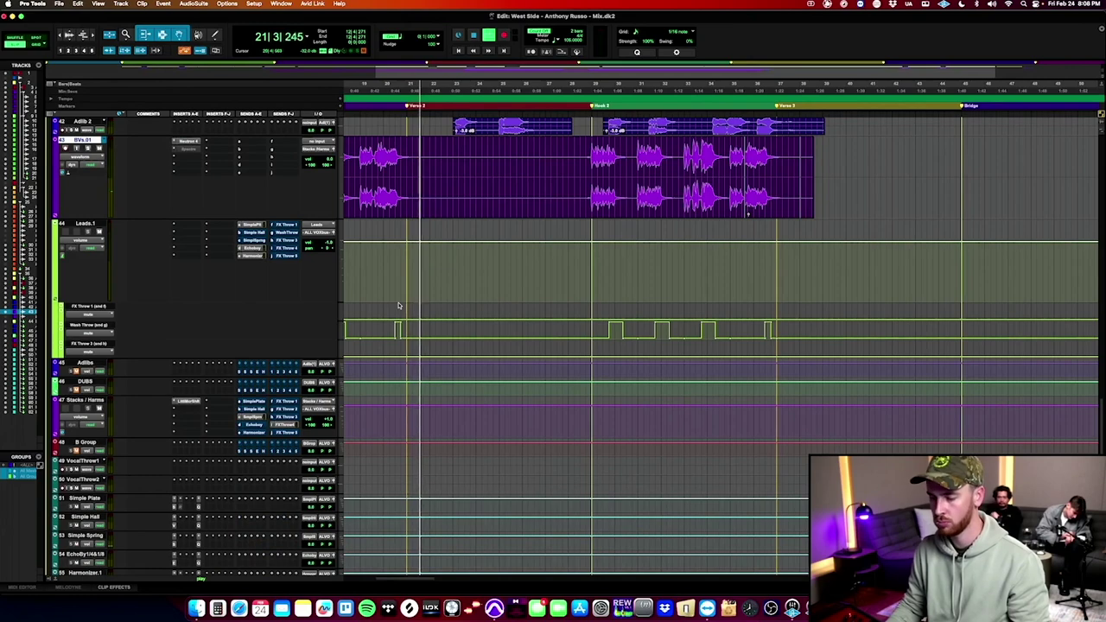
scroll(396, 306, down, 5)
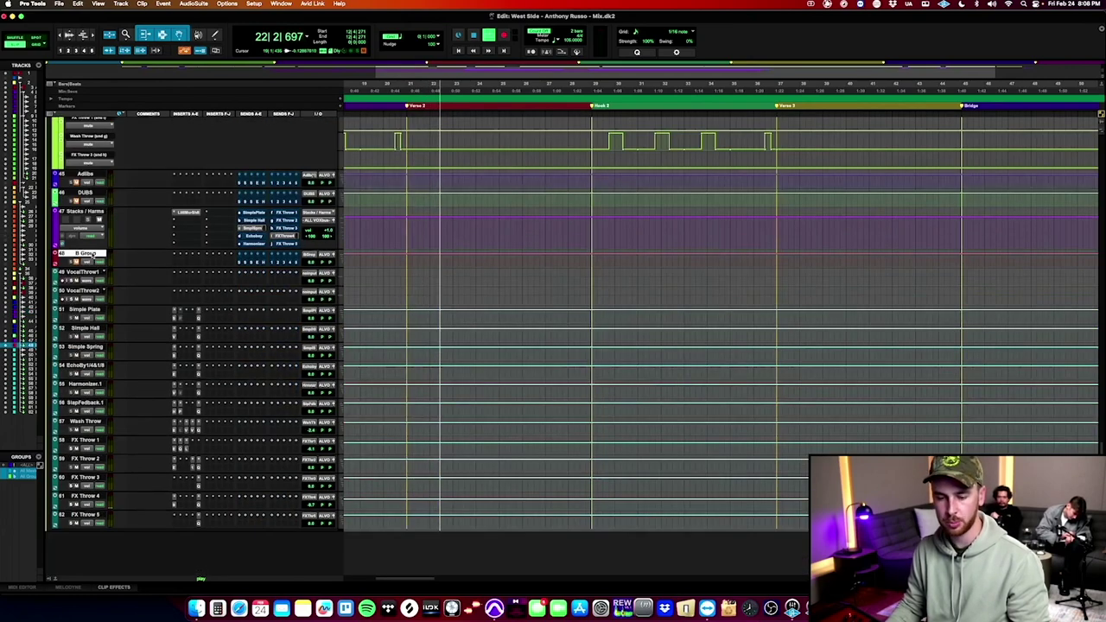
right_click(93, 256)
click(526, 282)
scroll(526, 283, up, 15)
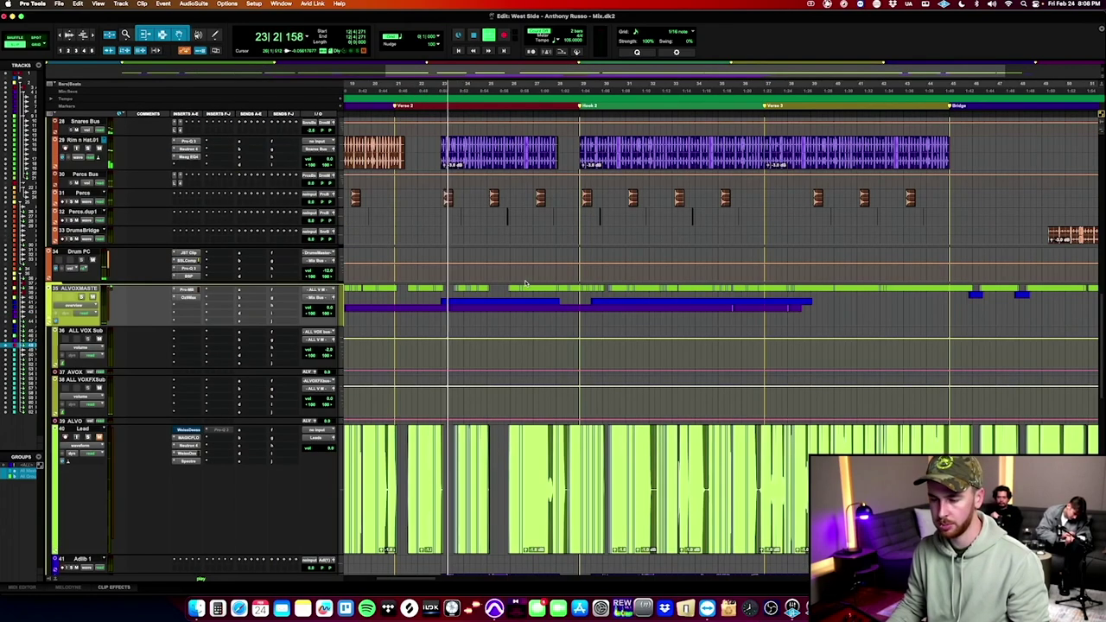
key(r)
scroll(527, 282, down, 5)
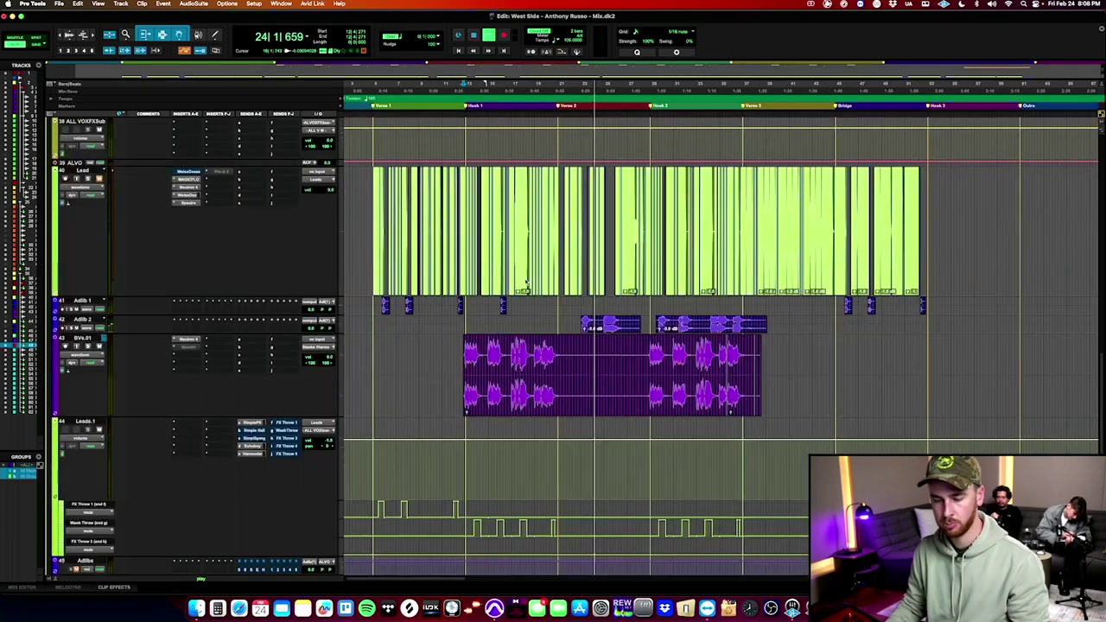
scroll(524, 279, down, 10)
Delete the B Group and DUBS tracks from the session.
click(94, 259)
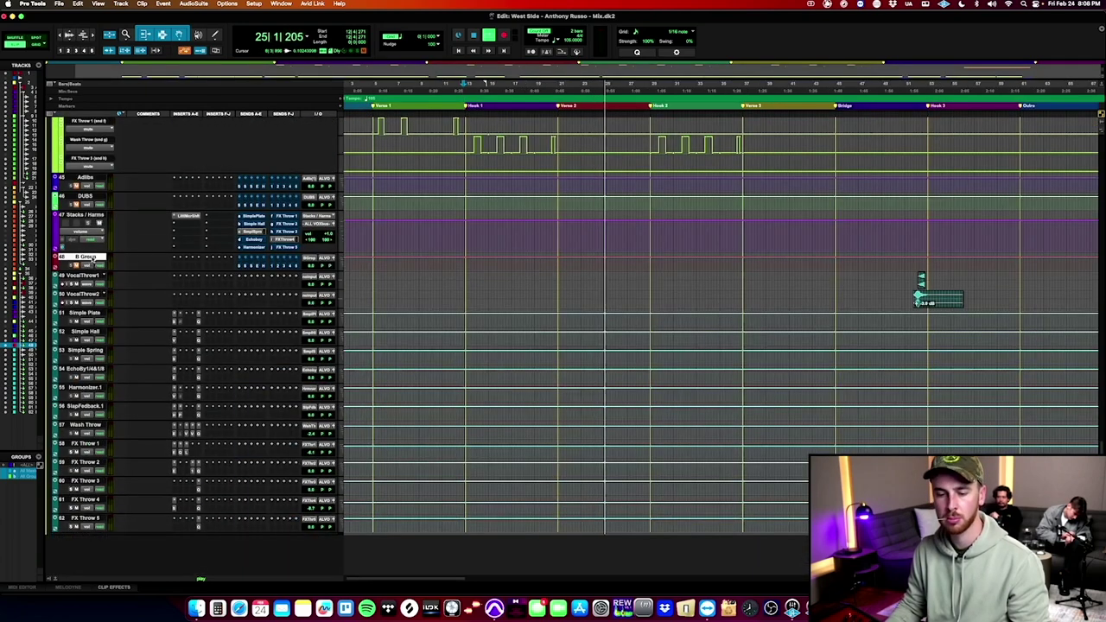
right_click(91, 259)
click(129, 263)
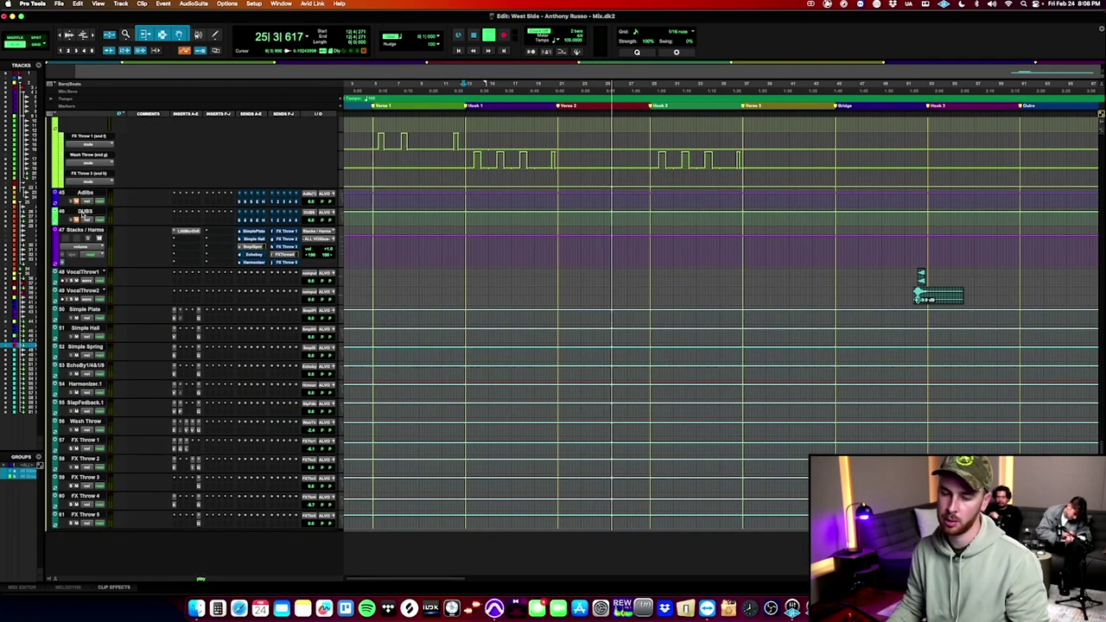
right_click(85, 212)
click(102, 222)
Place the playback position just before Hook 2 on BVs.01 and reduce that track's height.
scroll(631, 185, up, 10)
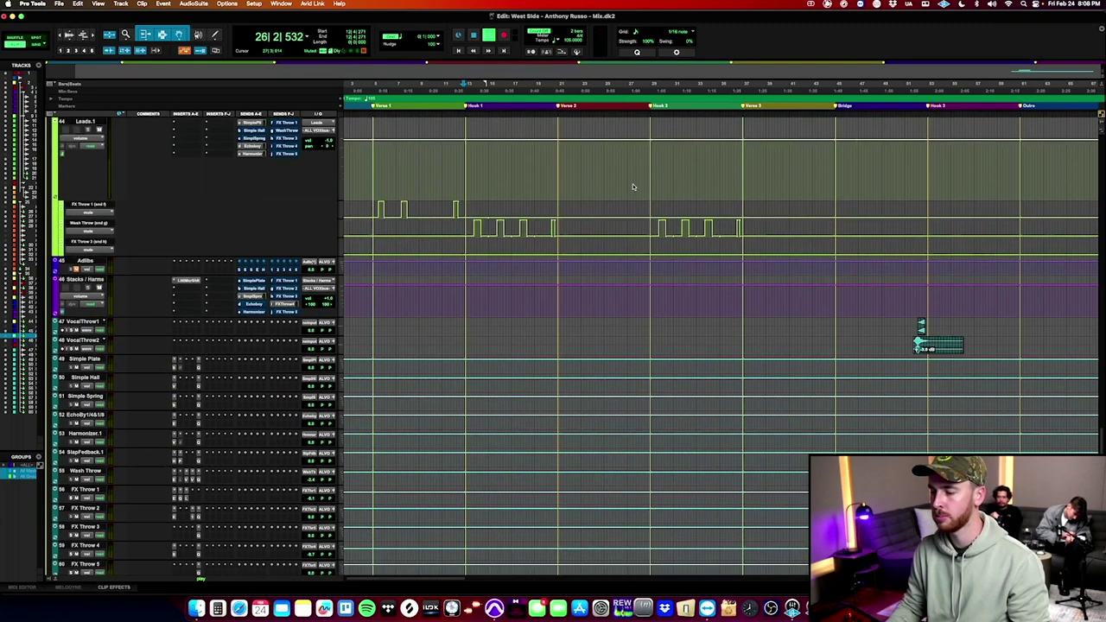
click(637, 303)
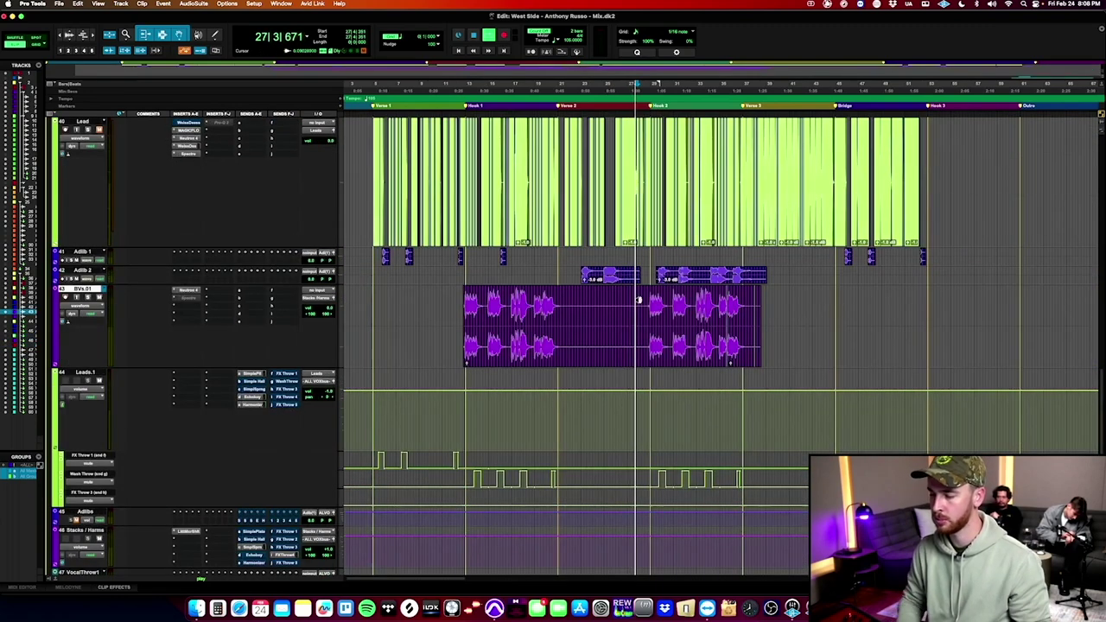
key(ctrl+Down)
key(ctrl+Down)
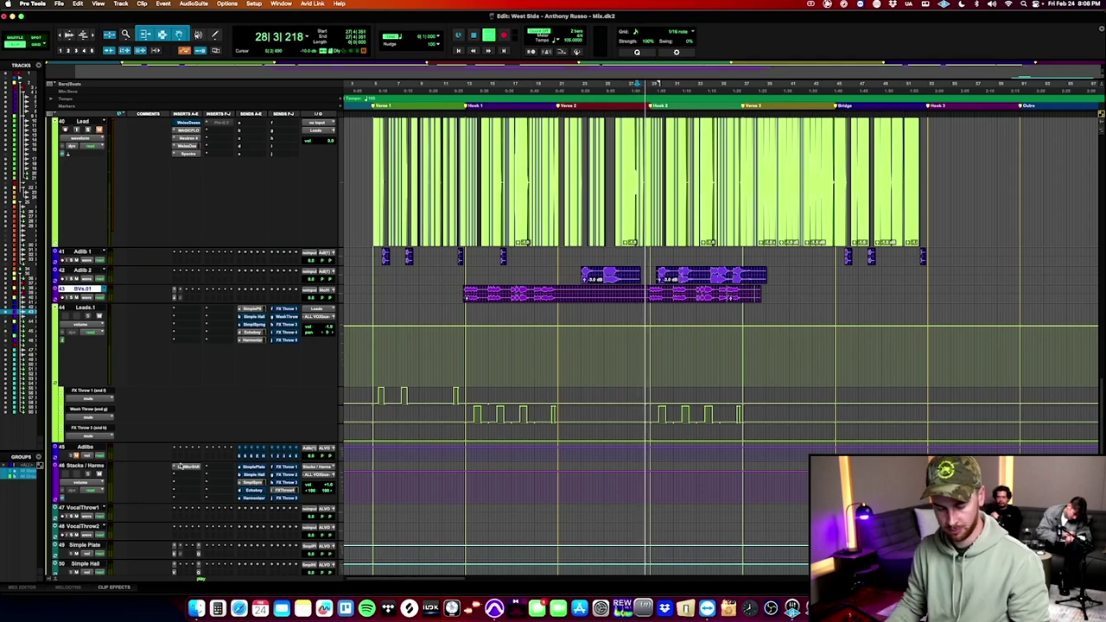
Insert a stereo FabFilter Pro-MB on the Stacks / Harms track below Little MicroShift.
click(182, 477)
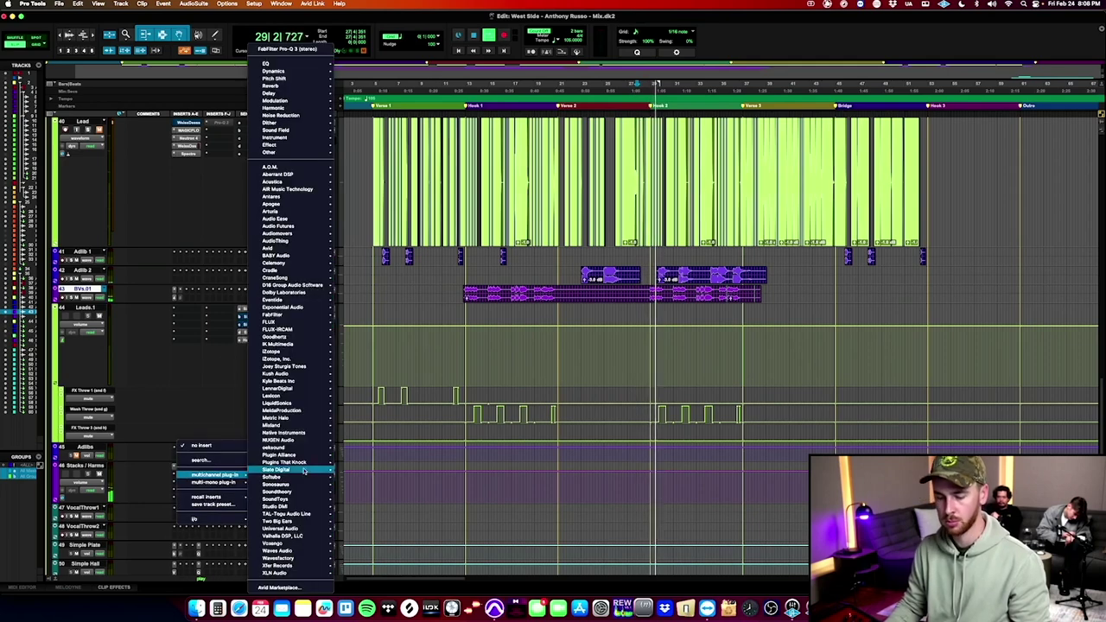
mouse_move(286, 315)
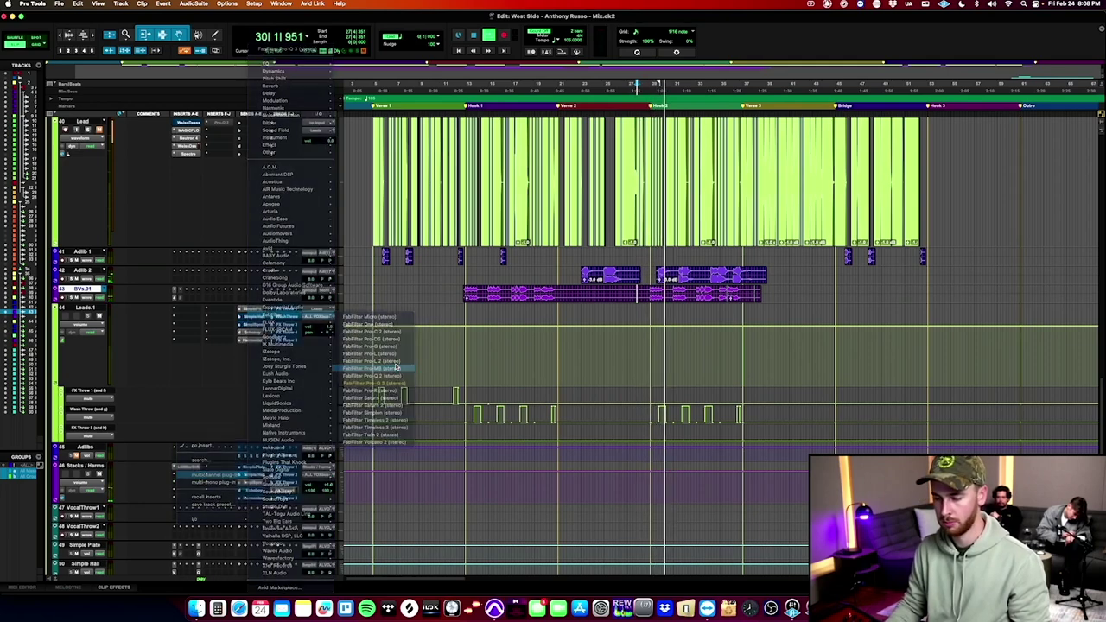
click(398, 369)
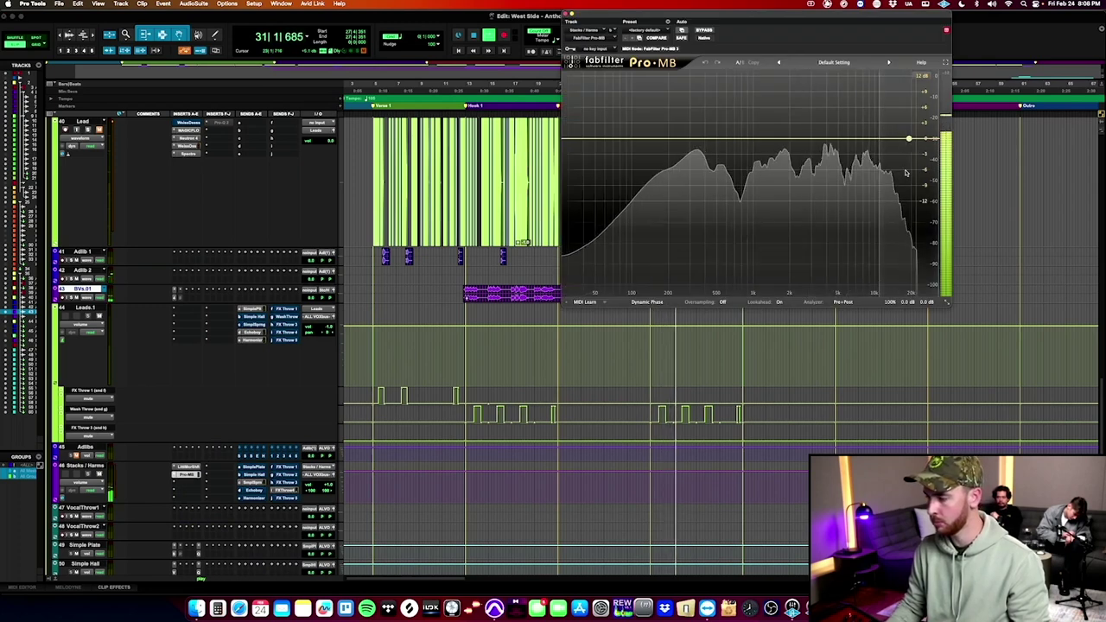
Add a low-mid compression band around 400 Hz in Pro-MB, adjust its threshold and make the Stacks / Harms Pro-MB insert inactive.
mouse_move(711, 140)
mouse_down()
mouse_move(709, 172)
mouse_move(702, 141)
mouse_up()
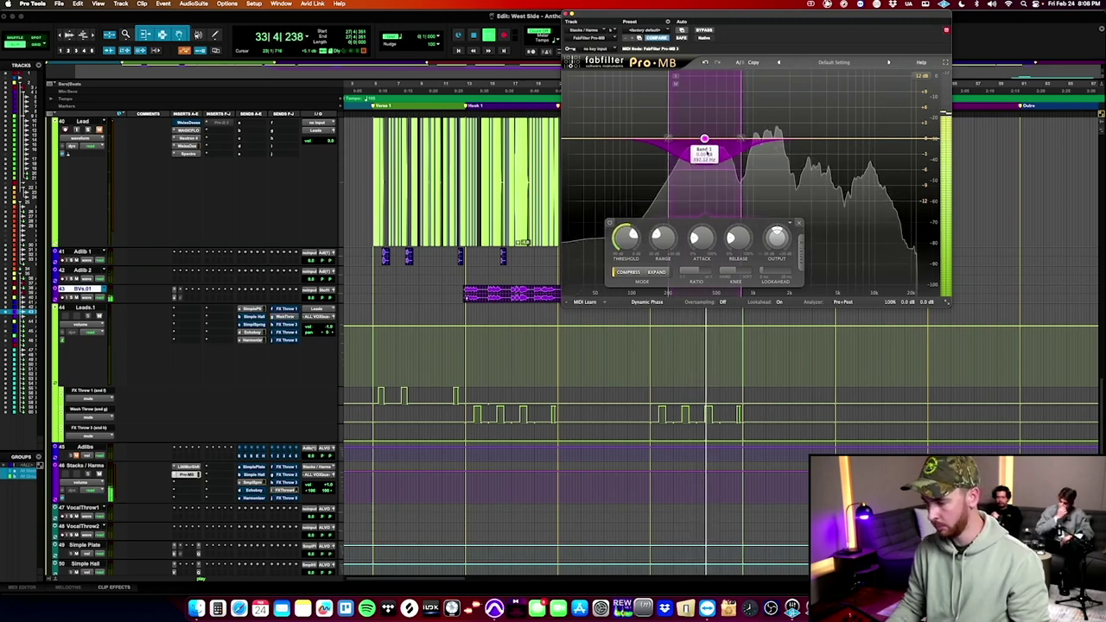
drag(629, 245, 628, 264)
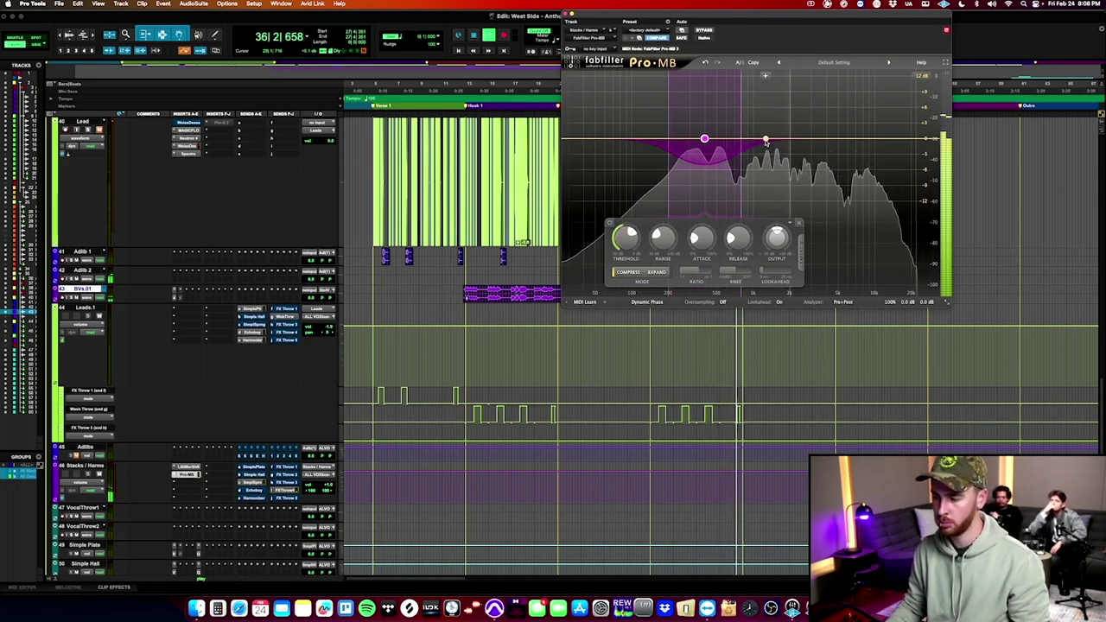
ctrl+super+click(186, 475)
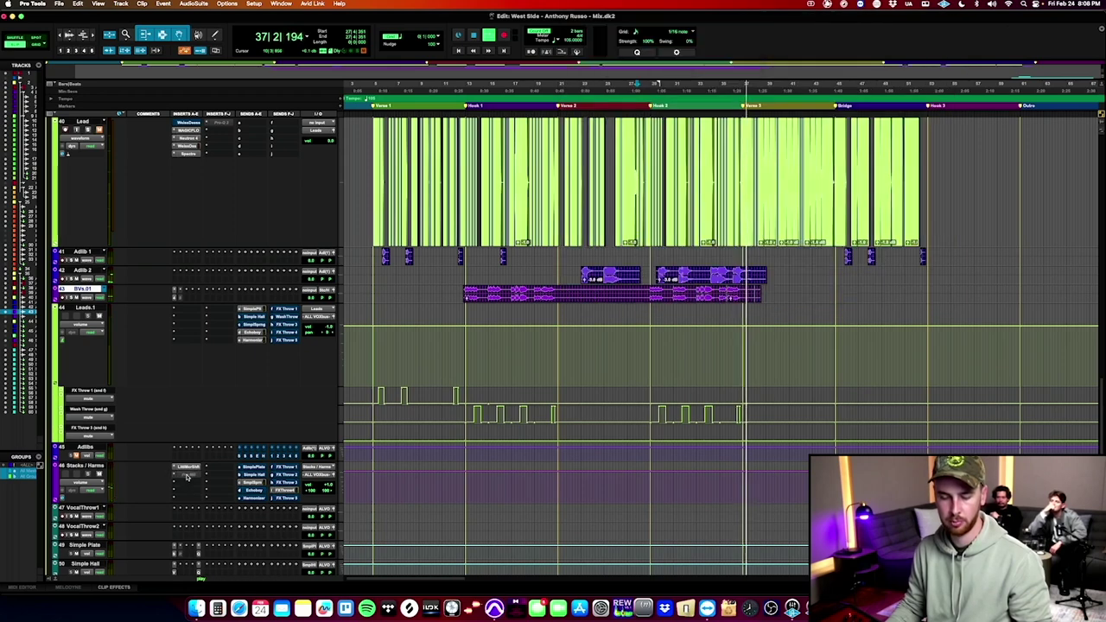
Play from just before Hook 1 and lower the clip gain of all Rim n Hat.01 clips to -4.0 dB.
key(space)
click(457, 276)
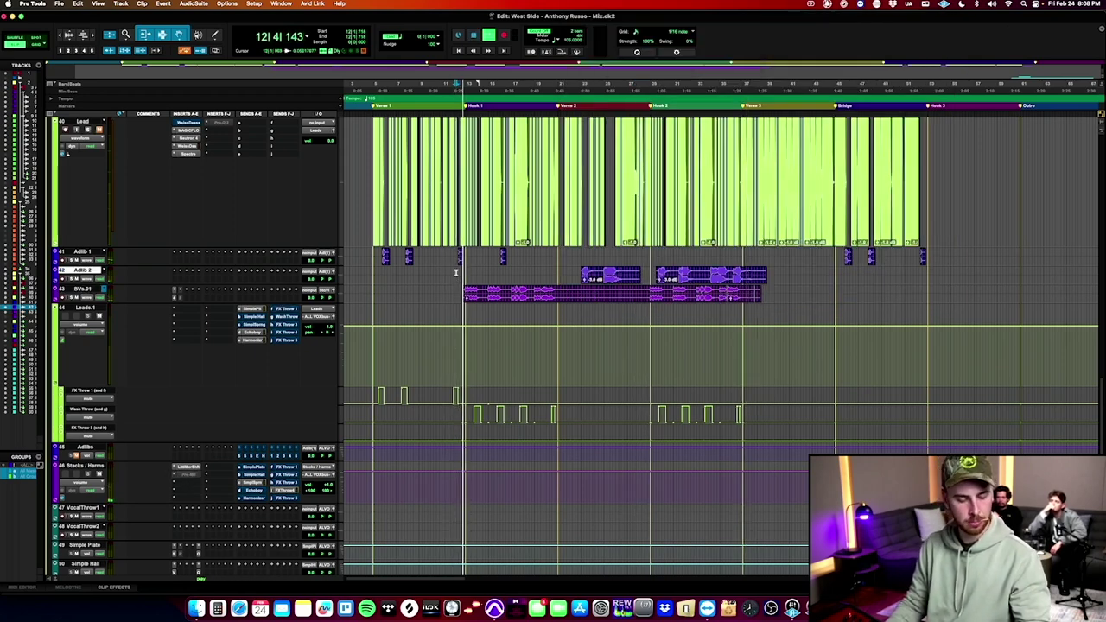
scroll(449, 270, up, 15)
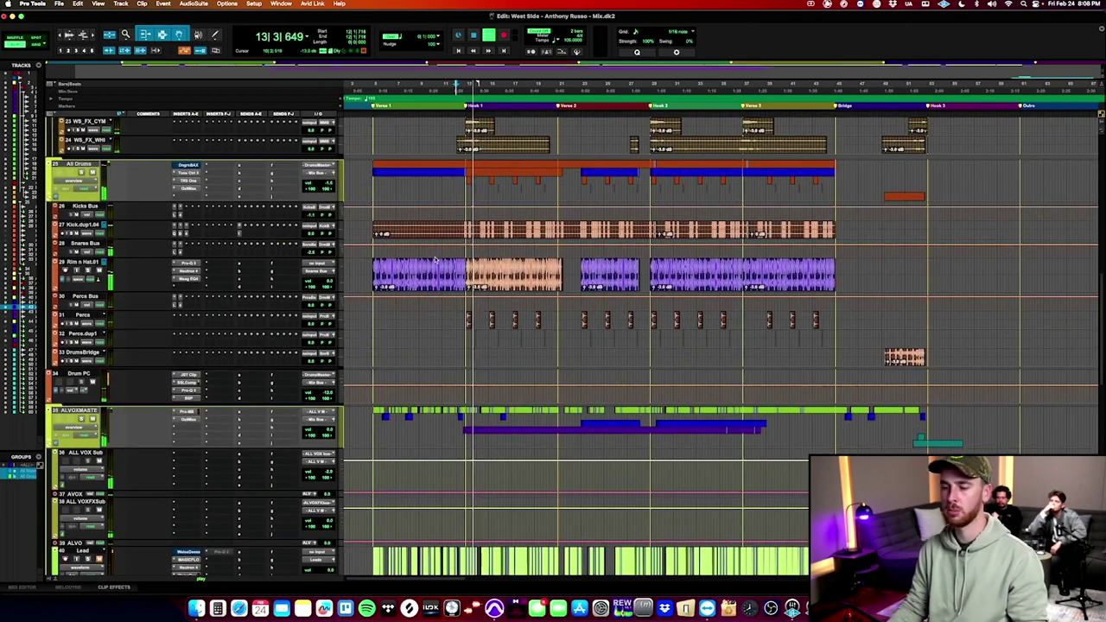
triple_click(431, 265)
key(ctrl+shift+Down)
key(ctrl+shift+Down)
key(ctrl+shift+Down)
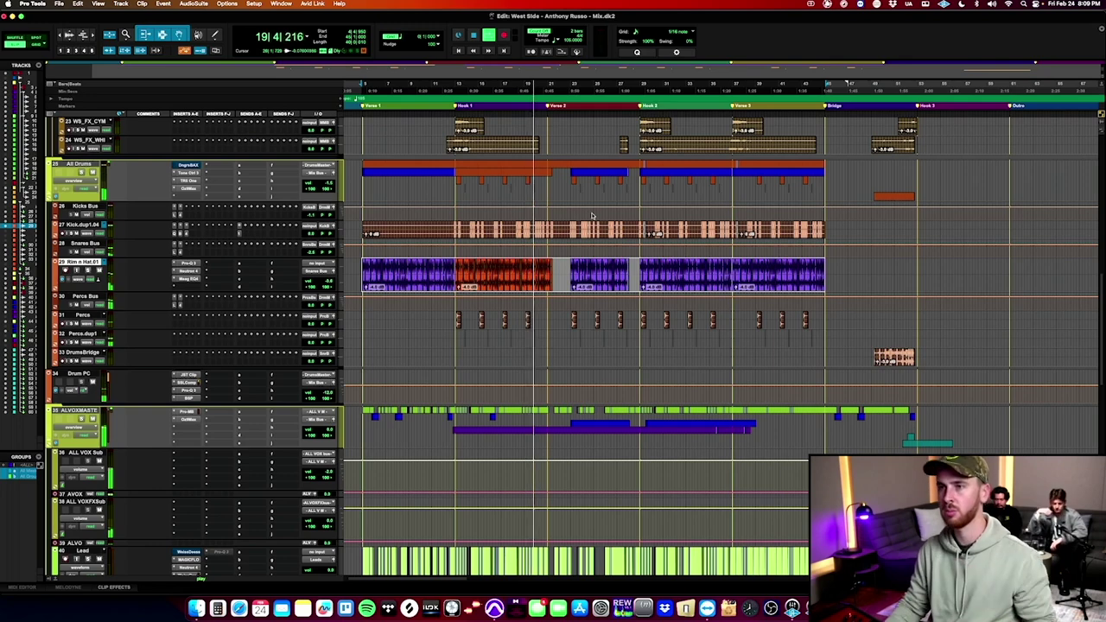
Check the mix's loudness in the ADPTR MetricAB insert on the Master Output.
scroll(592, 216, up, 10)
scroll(563, 324, left, 1)
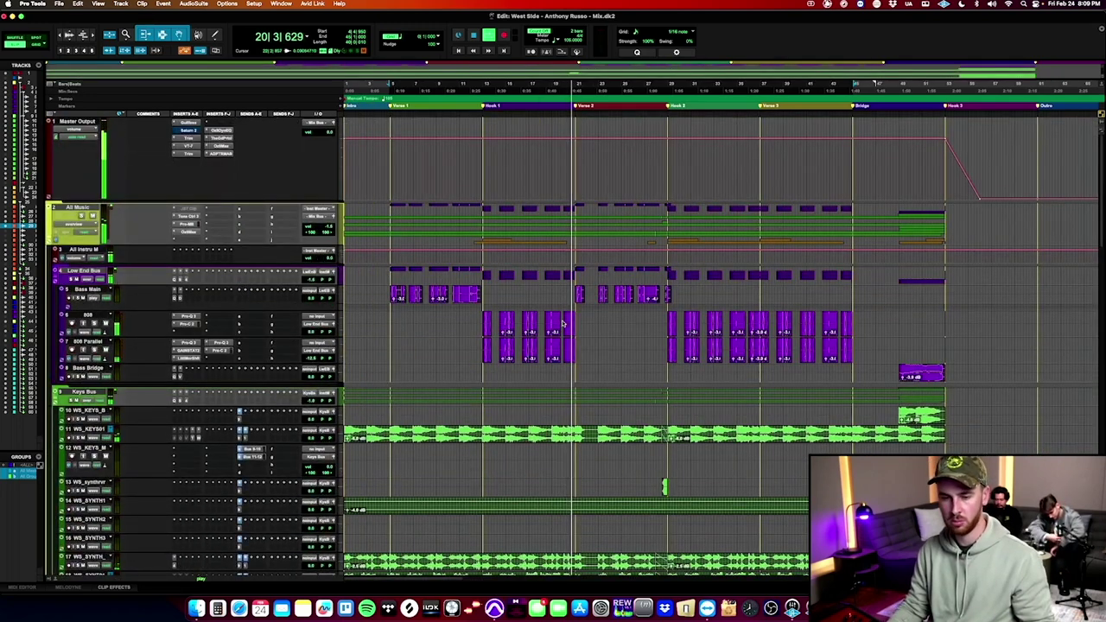
click(221, 155)
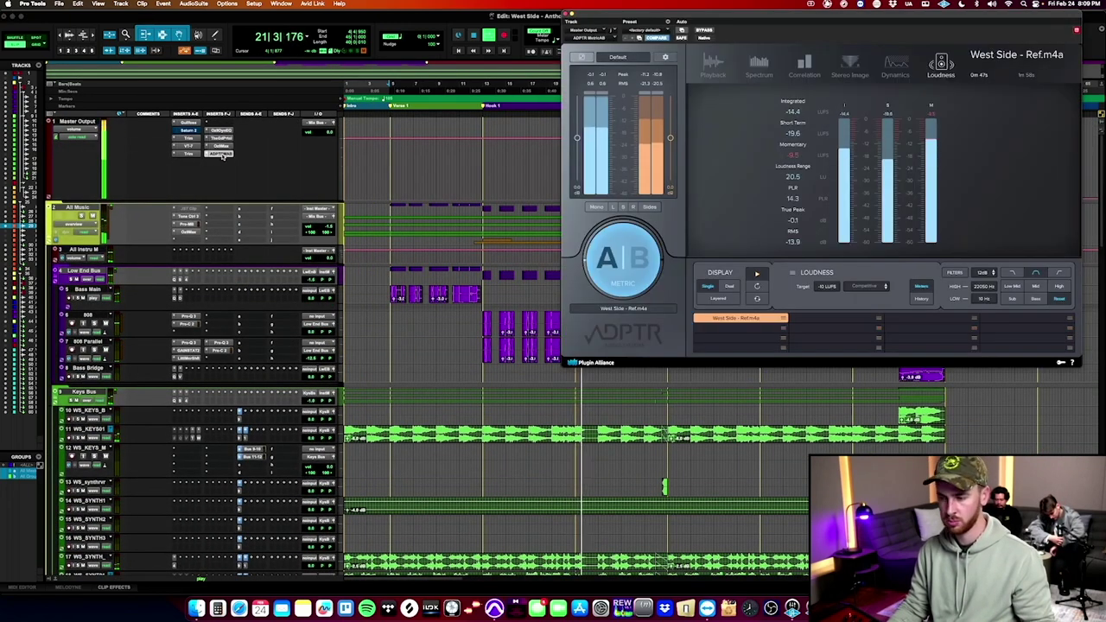
click(222, 155)
Compare the playing mix with the West Side - Ref.m4a reference in the Master Output's MetricAB.
scroll(634, 243, down, 15)
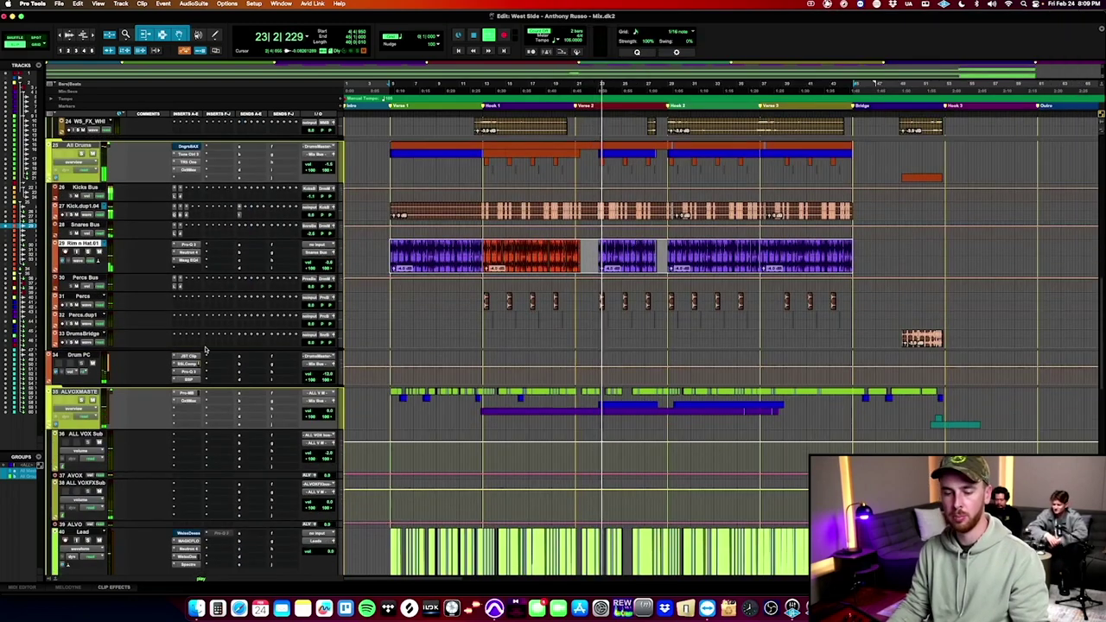
scroll(206, 349, down, 5)
scroll(206, 349, up, 2)
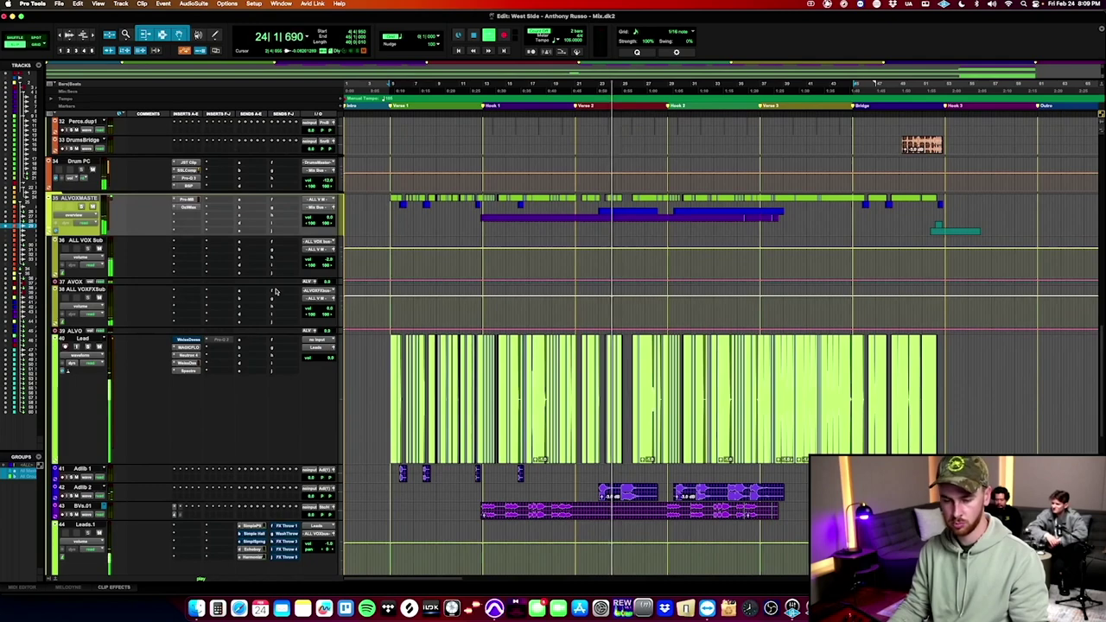
scroll(336, 361, down, 6)
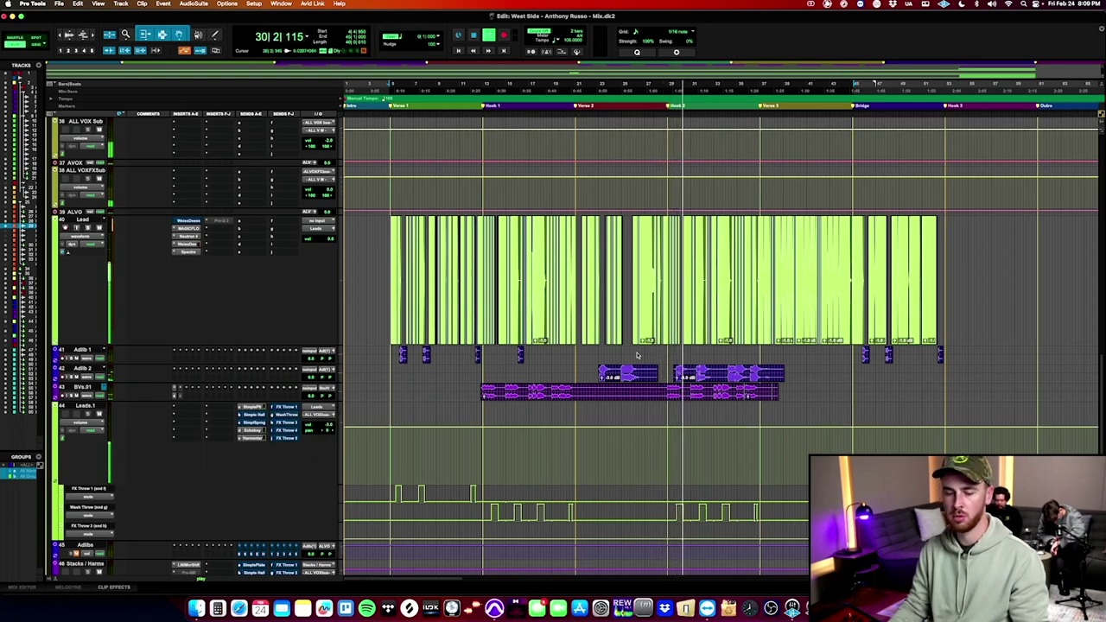
scroll(646, 327, up, 3)
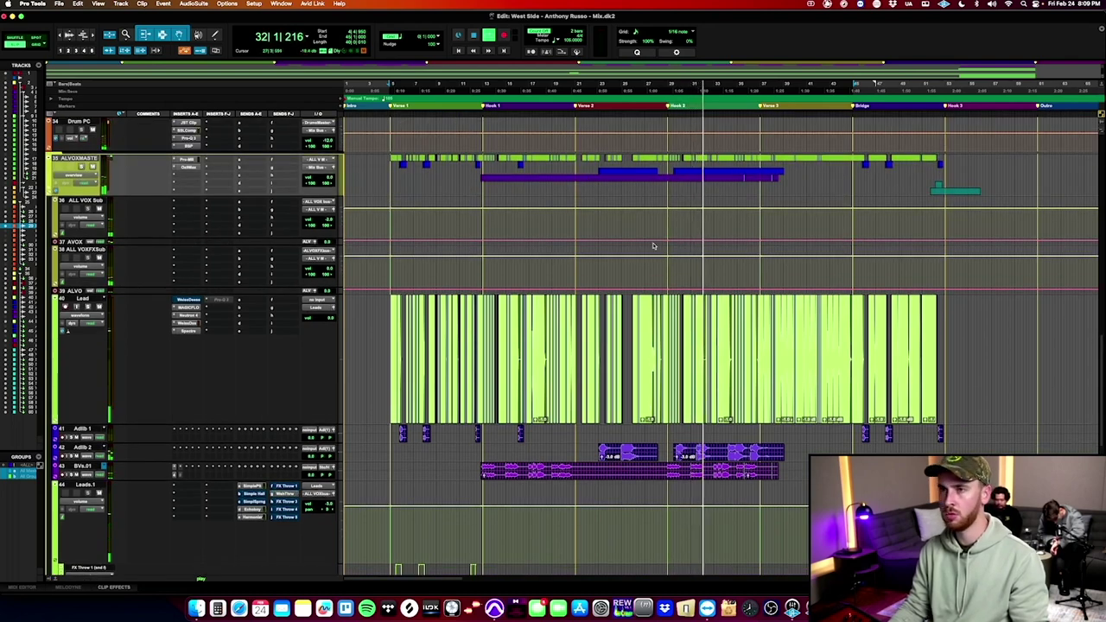
scroll(514, 109, right, 2)
scroll(510, 243, up, 15)
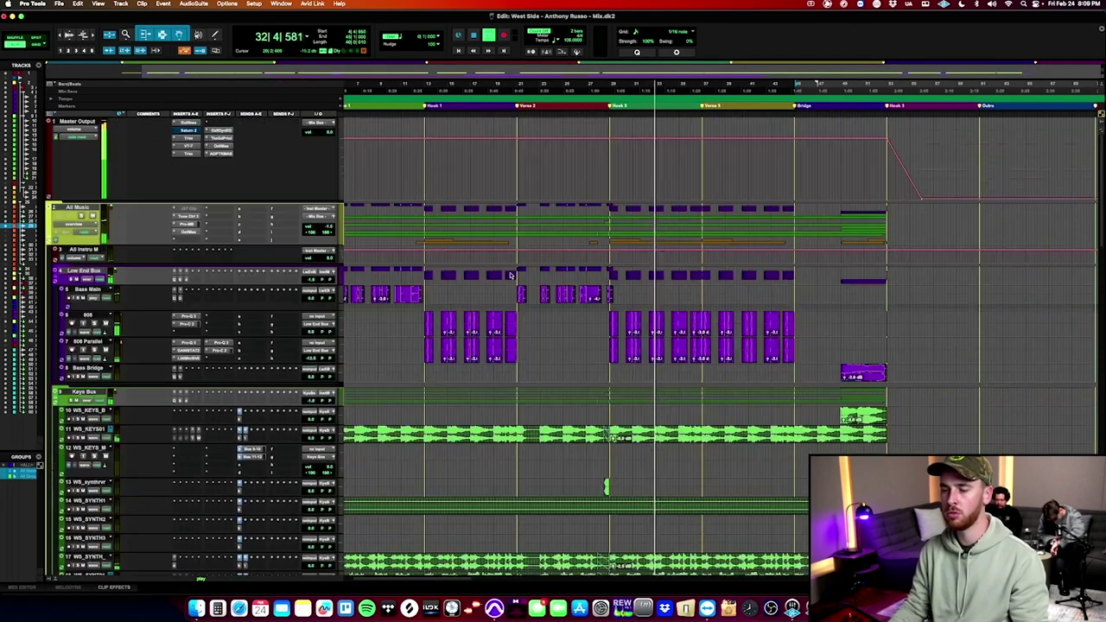
click(212, 154)
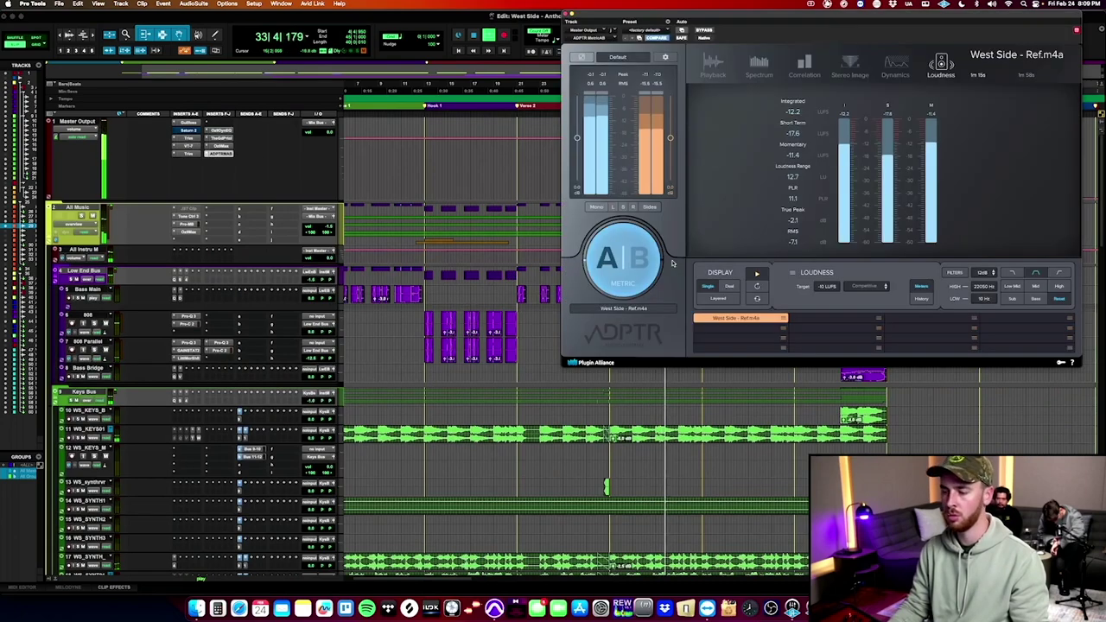
click(608, 275)
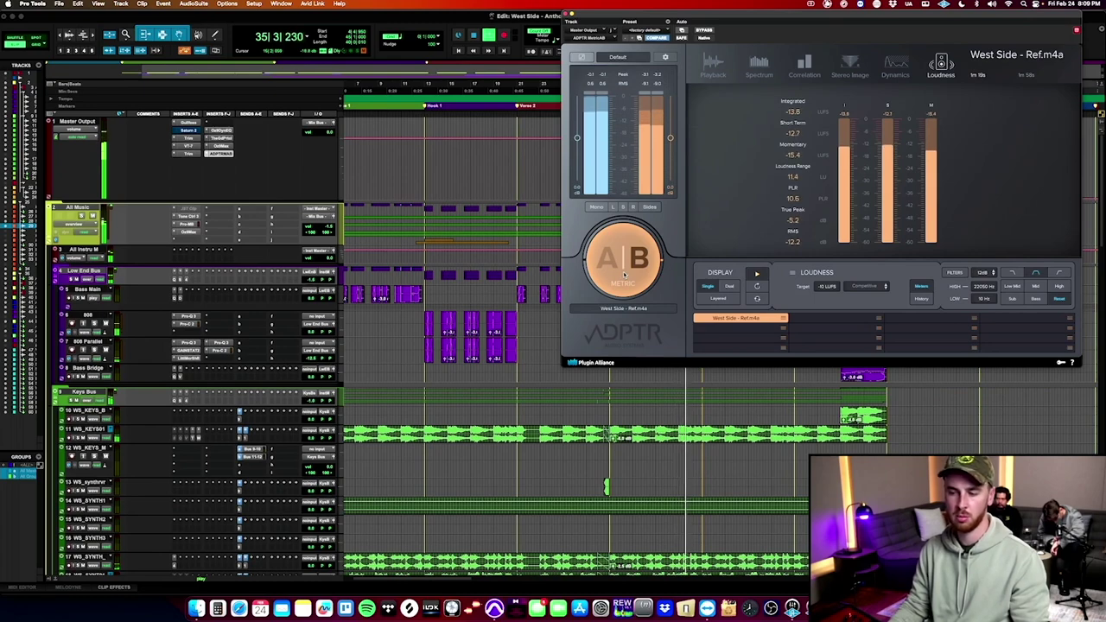
click(624, 275)
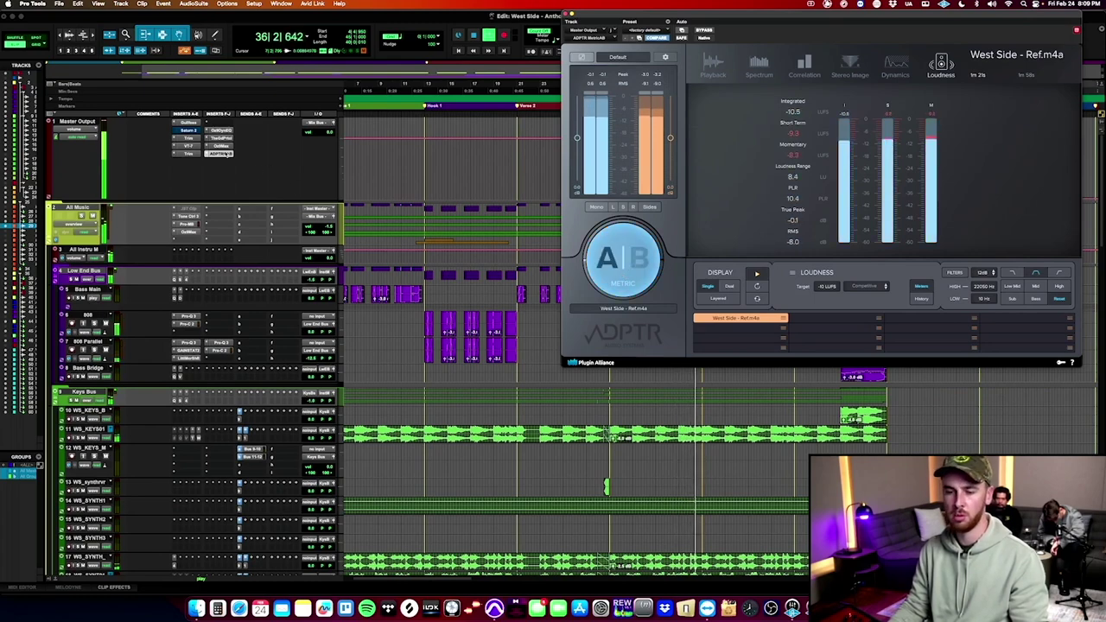
Lower the Ozone Maximizer threshold on the Master Output to -0.5 dB.
click(227, 154)
click(223, 146)
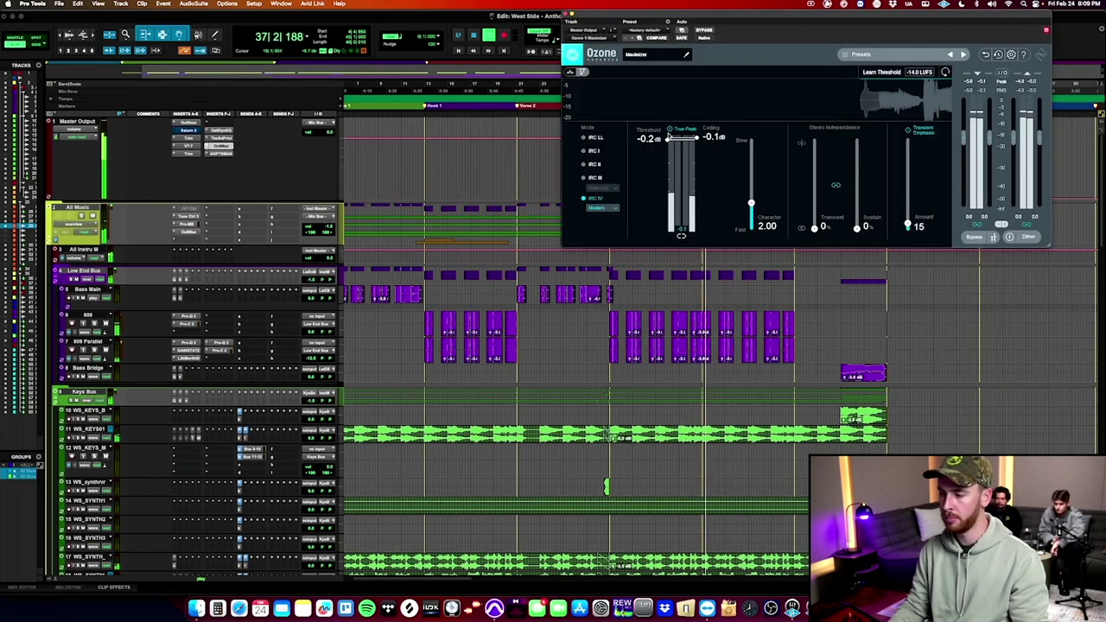
drag(655, 141, 657, 145)
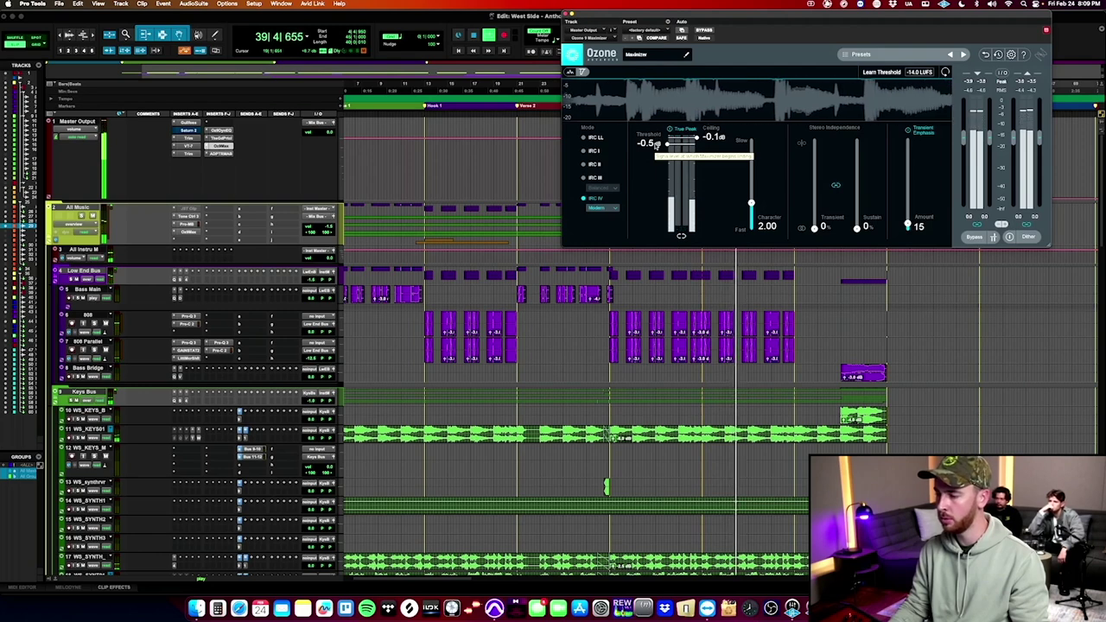
click(569, 16)
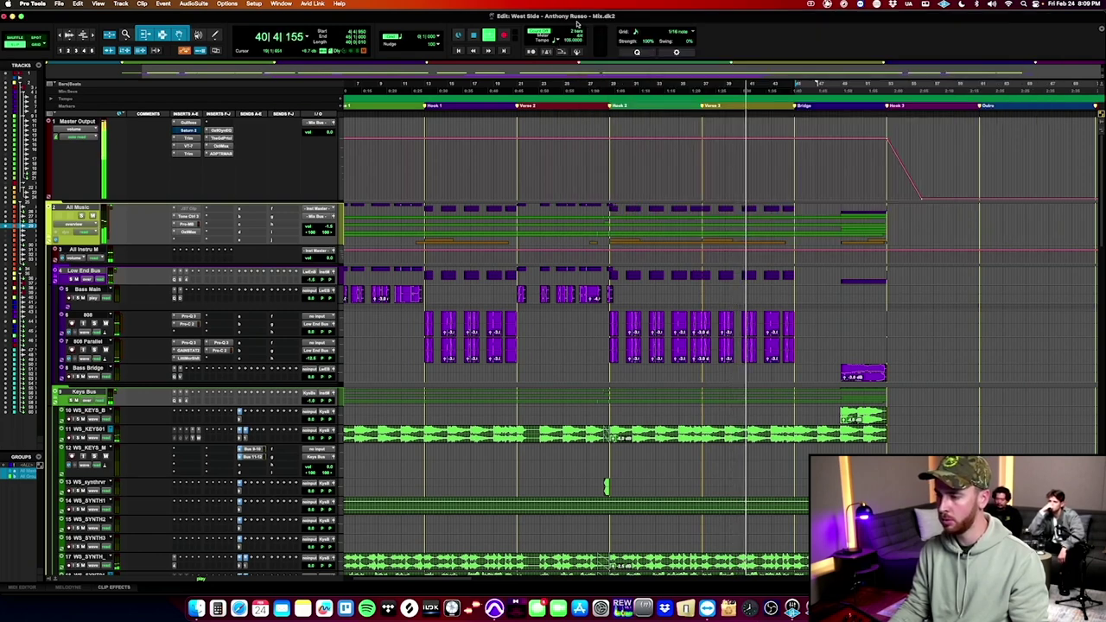
Recheck the limited mix's loudness against the reference track in MetricAB.
click(222, 153)
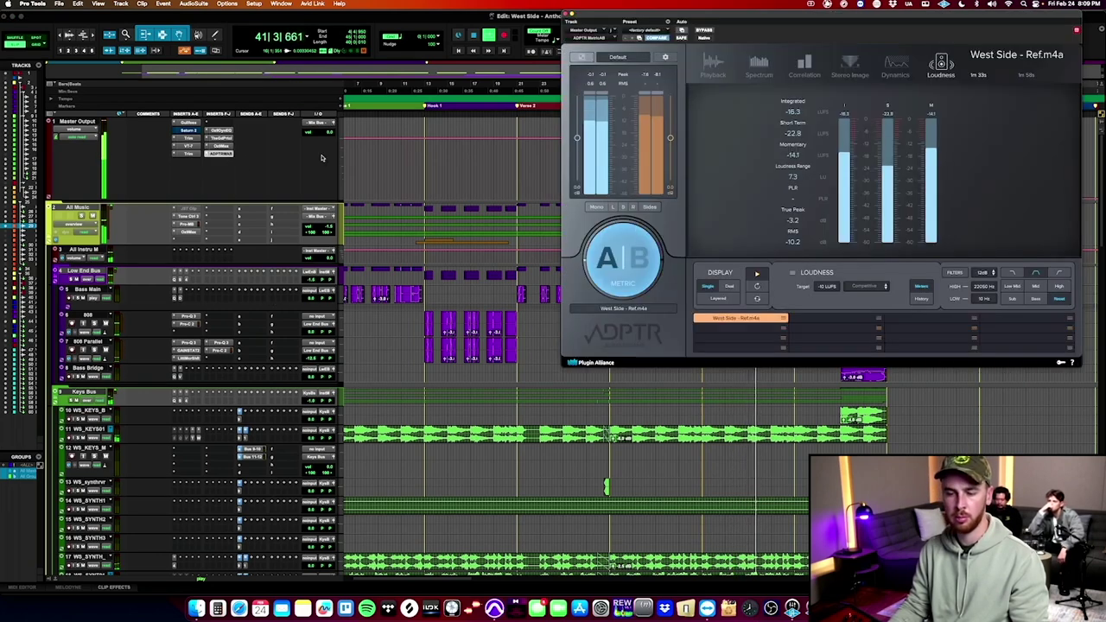
click(630, 252)
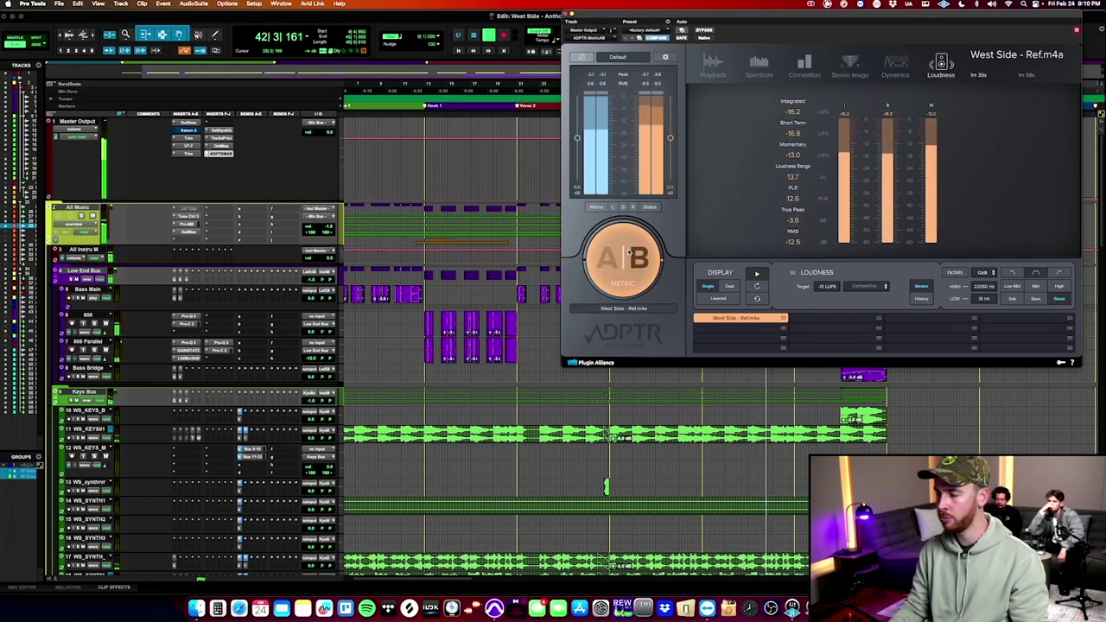
click(629, 252)
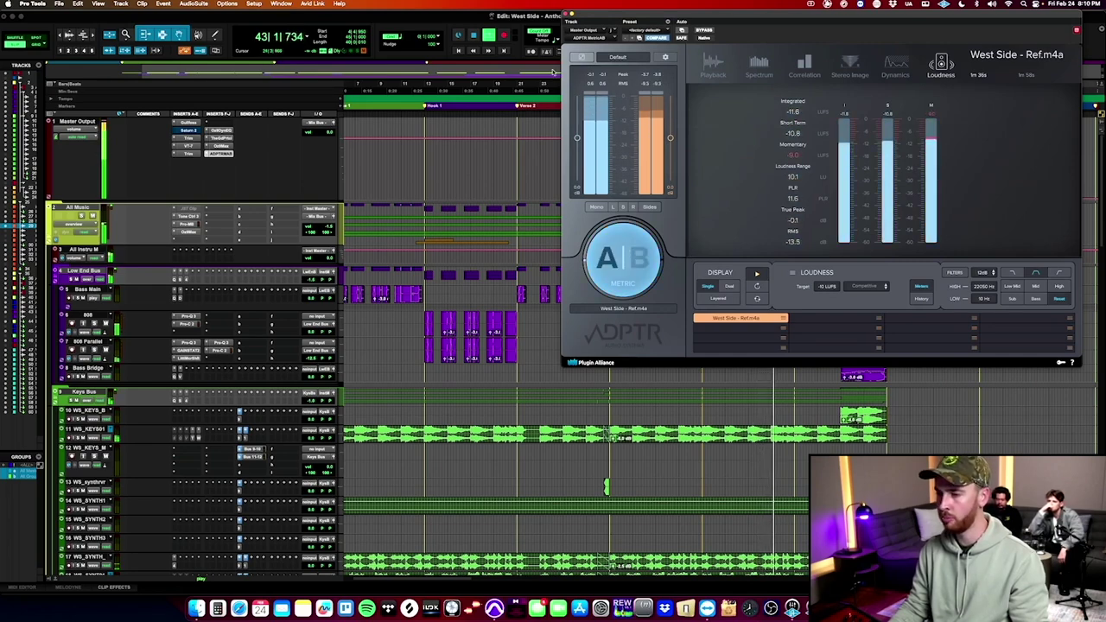
click(568, 15)
Cut about 2.5 dB around 1309 Hz in the Lead track's Neutron equalizer and stop playback.
scroll(784, 255, down, 10)
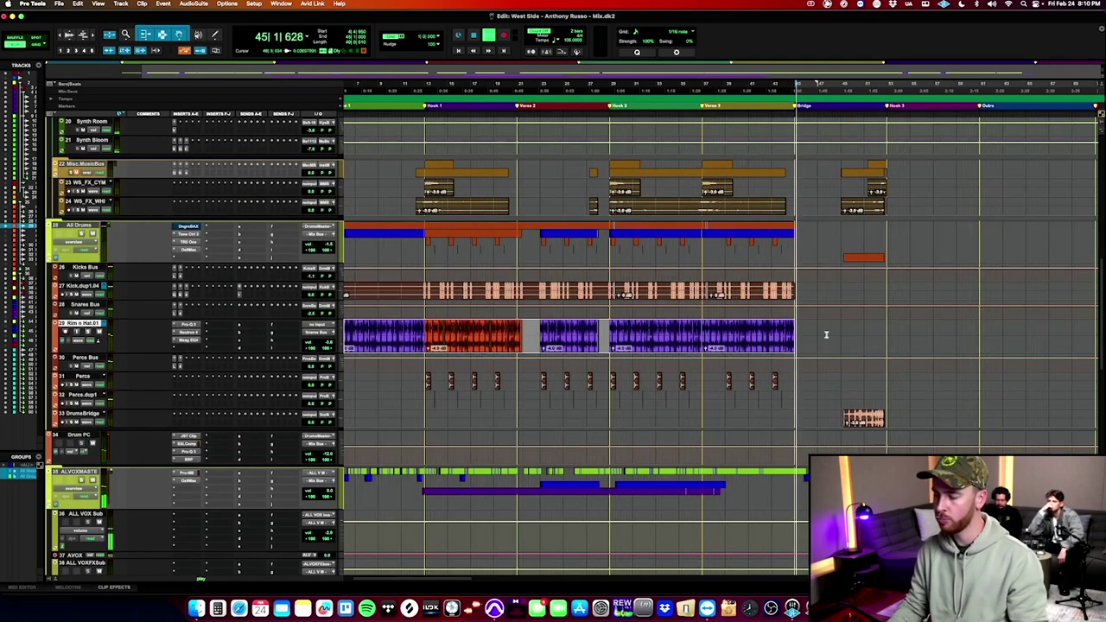
scroll(797, 331, down, 5)
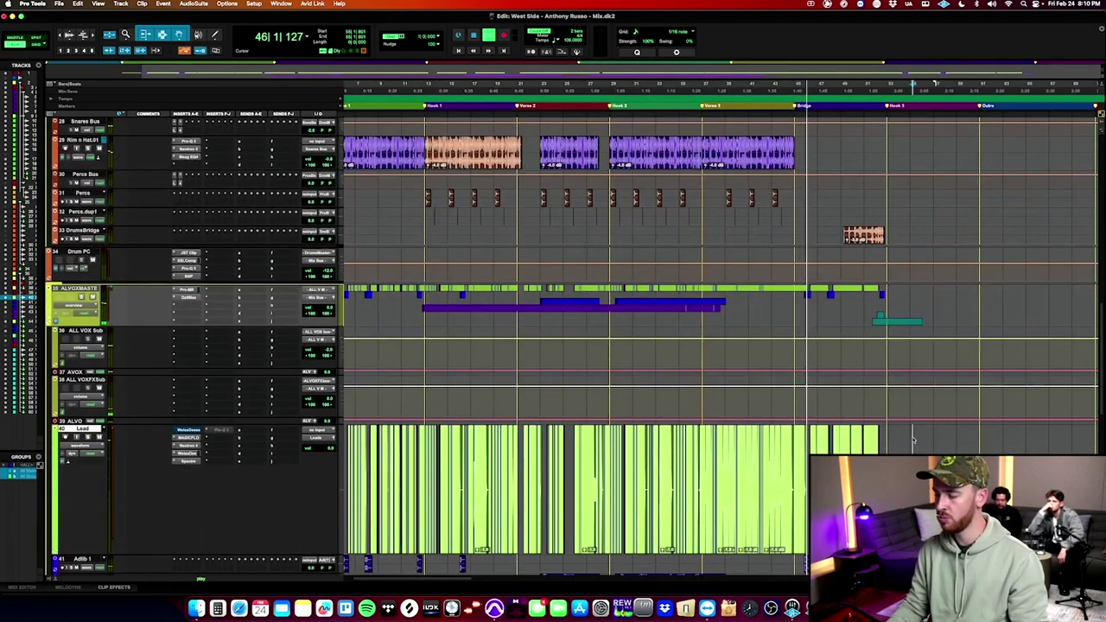
click(188, 446)
drag(771, 194, 764, 124)
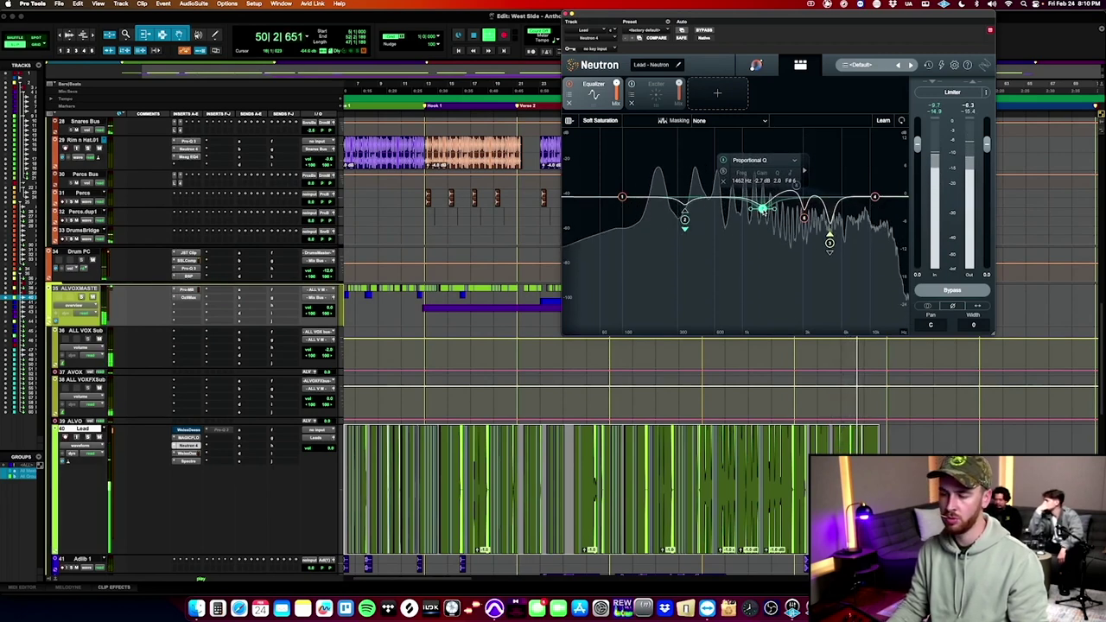
mouse_move(762, 209)
mouse_down()
mouse_move(762, 132)
mouse_move(757, 209)
mouse_up()
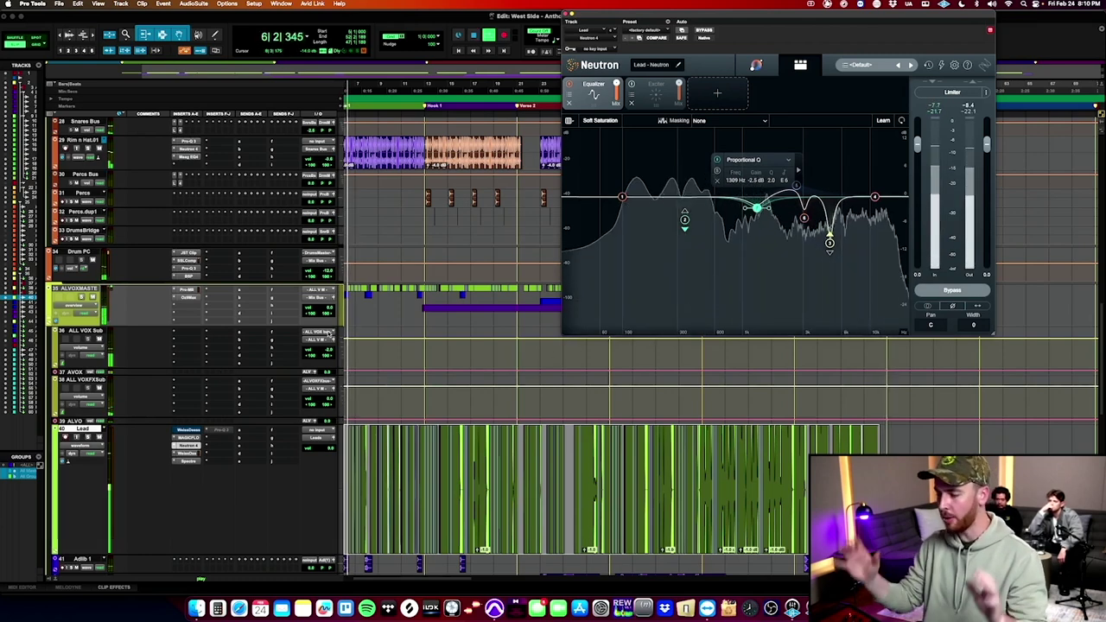
key(space)
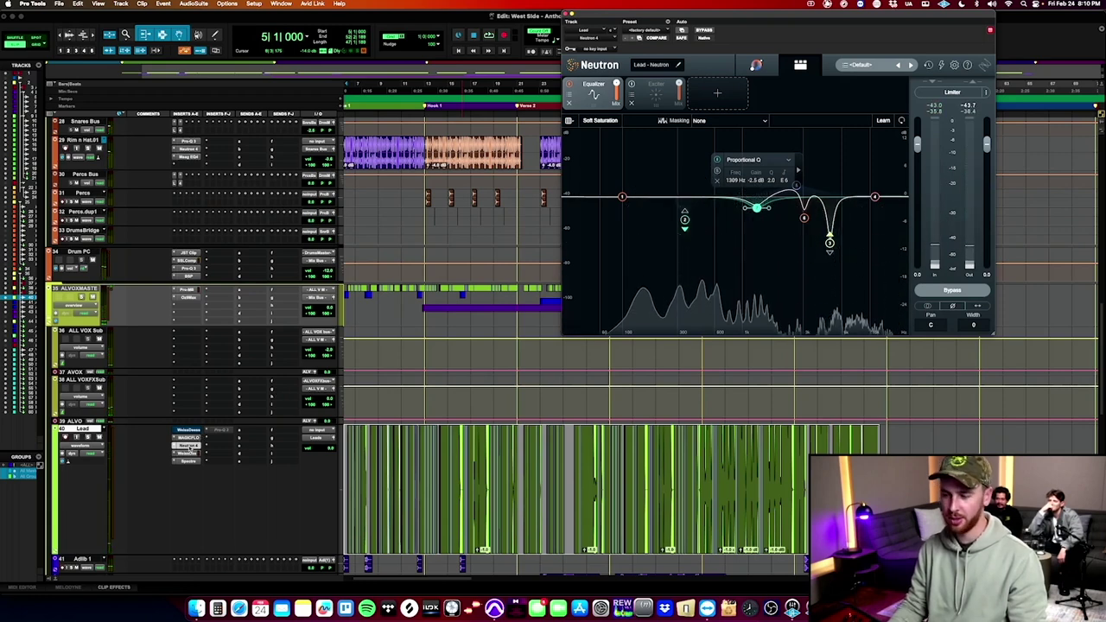
click(189, 446)
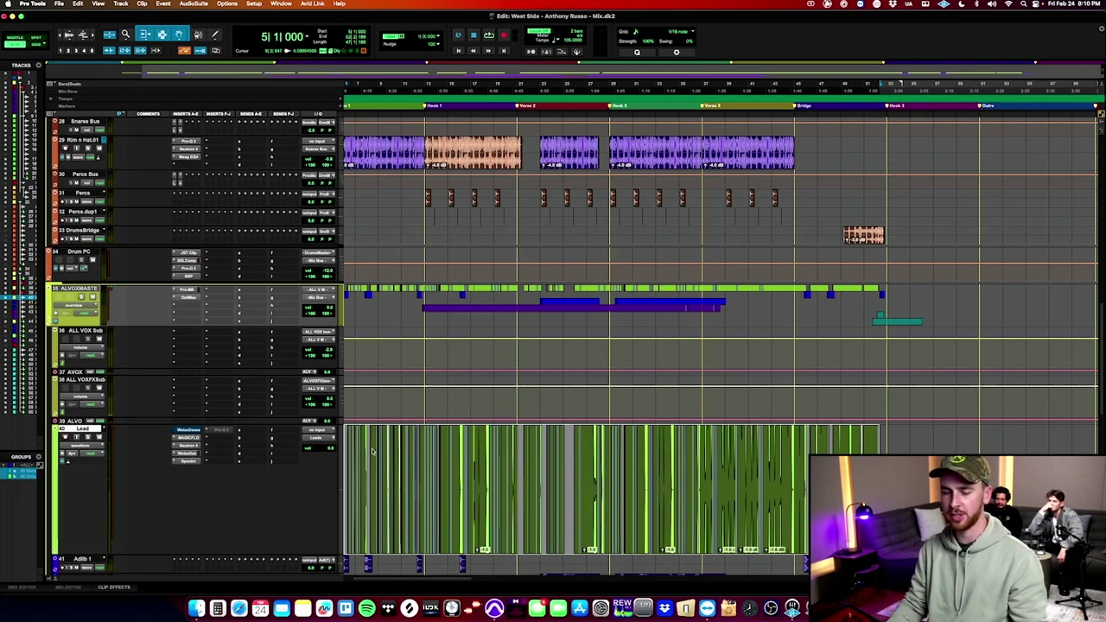
Reduce the Lead track's height and place the playback position at the start of Verse 1 on Adlib 1.
key(ctrl+Down)
key(ctrl+Down)
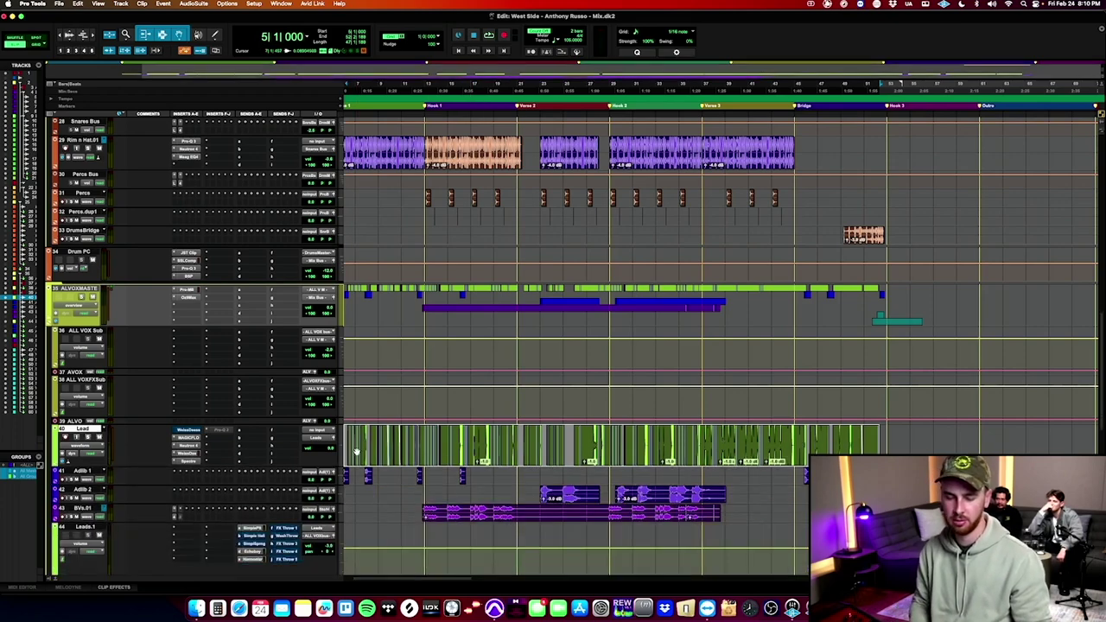
scroll(883, 428, left, 3)
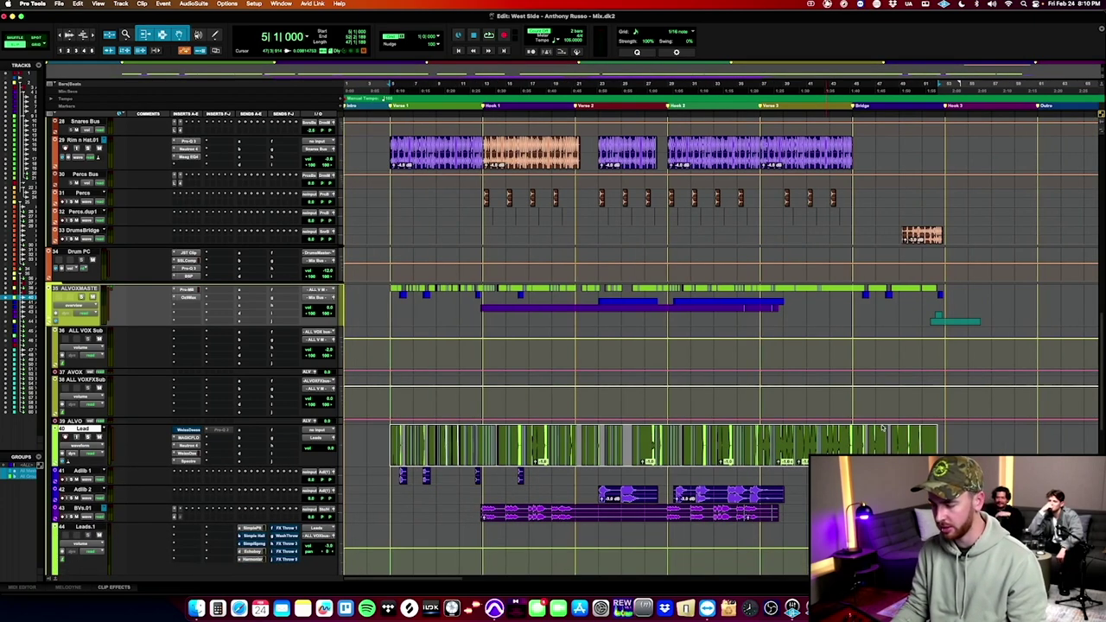
click(378, 473)
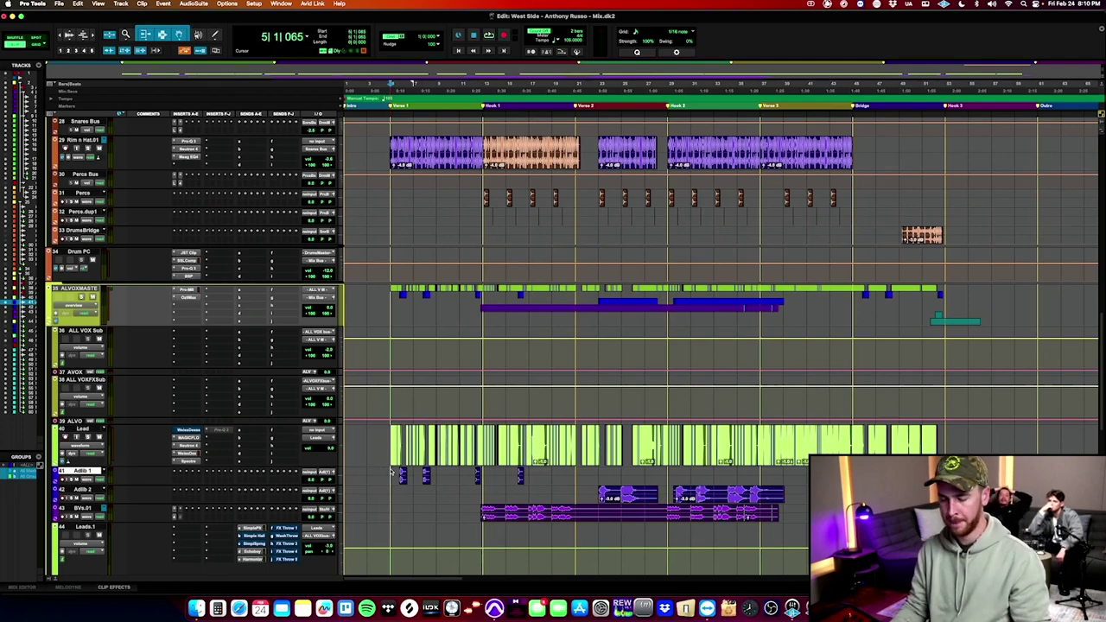
Select the Rim n Hat.01 track and review the drum, vocal and music tracks while playing from Verse 1.
scroll(392, 471, down, 4)
scroll(392, 471, up, 1)
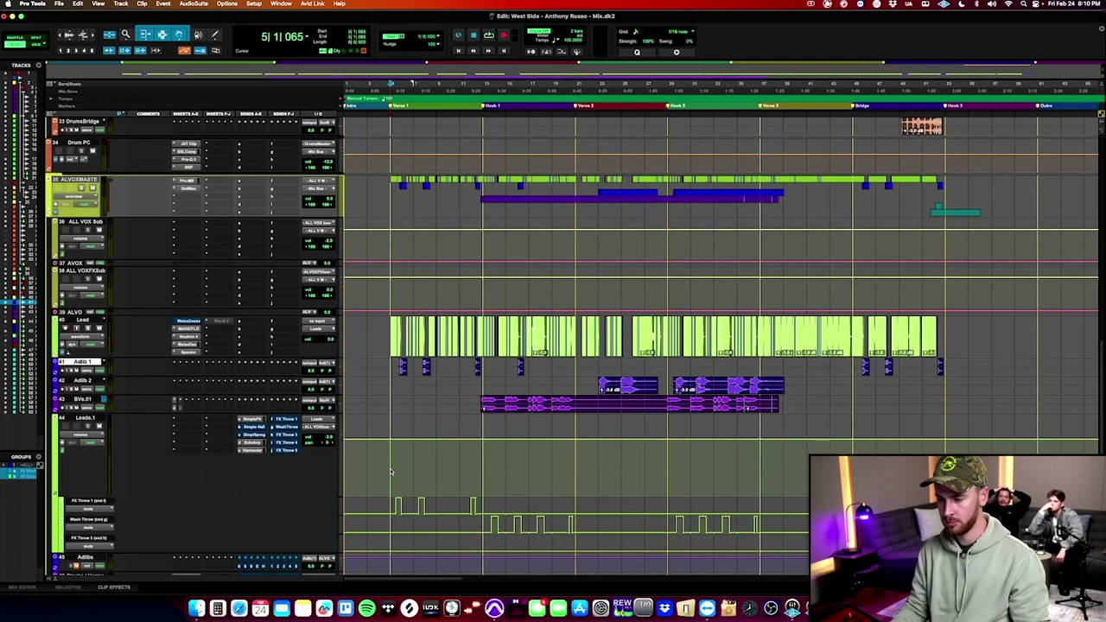
scroll(390, 472, up, 1)
scroll(390, 471, right, 1)
scroll(391, 471, up, 1)
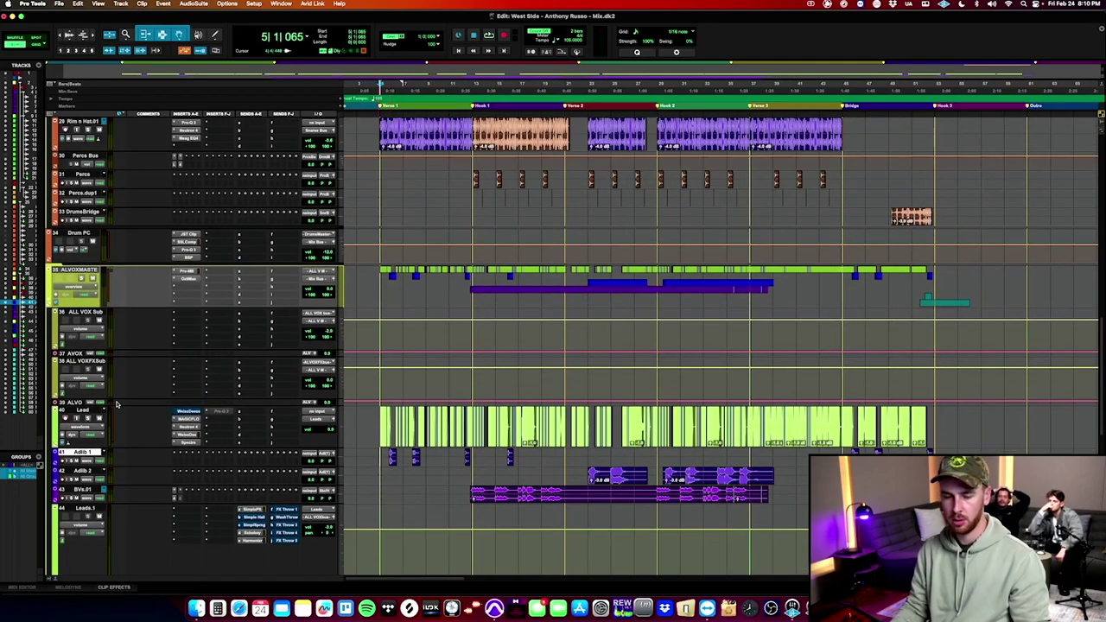
scroll(101, 339, up, 5)
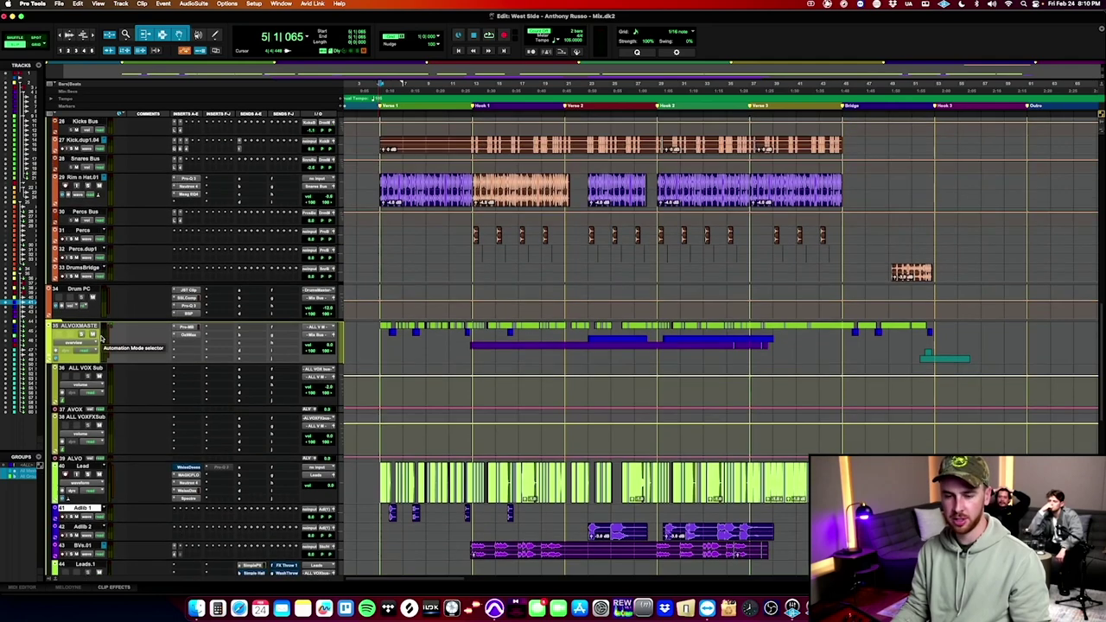
scroll(104, 284, up, 1)
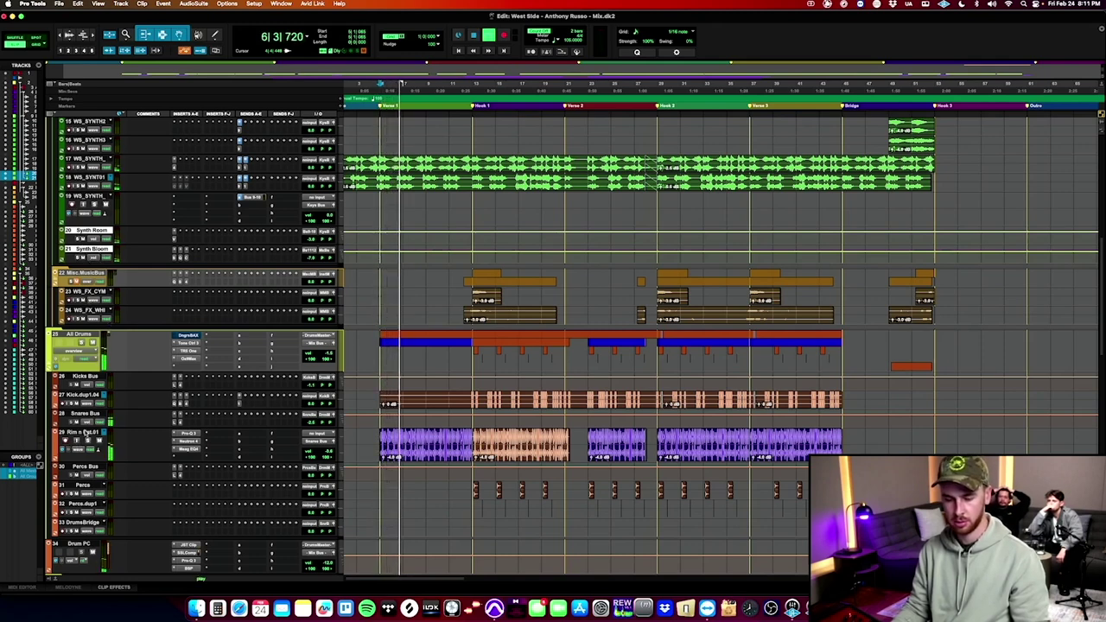
click(87, 433)
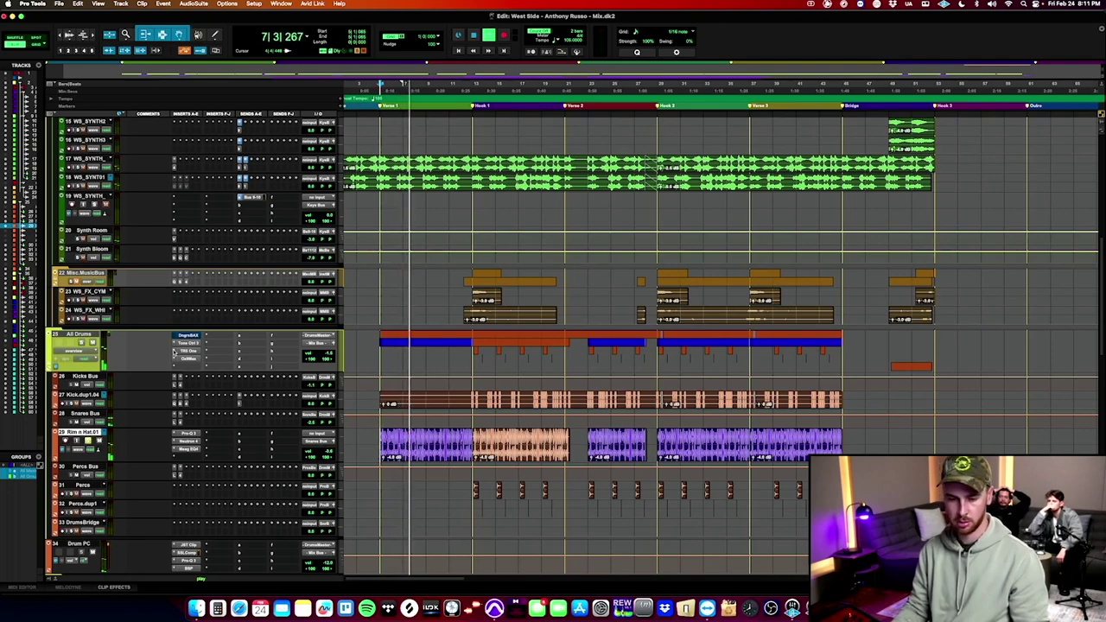
scroll(228, 306, down, 10)
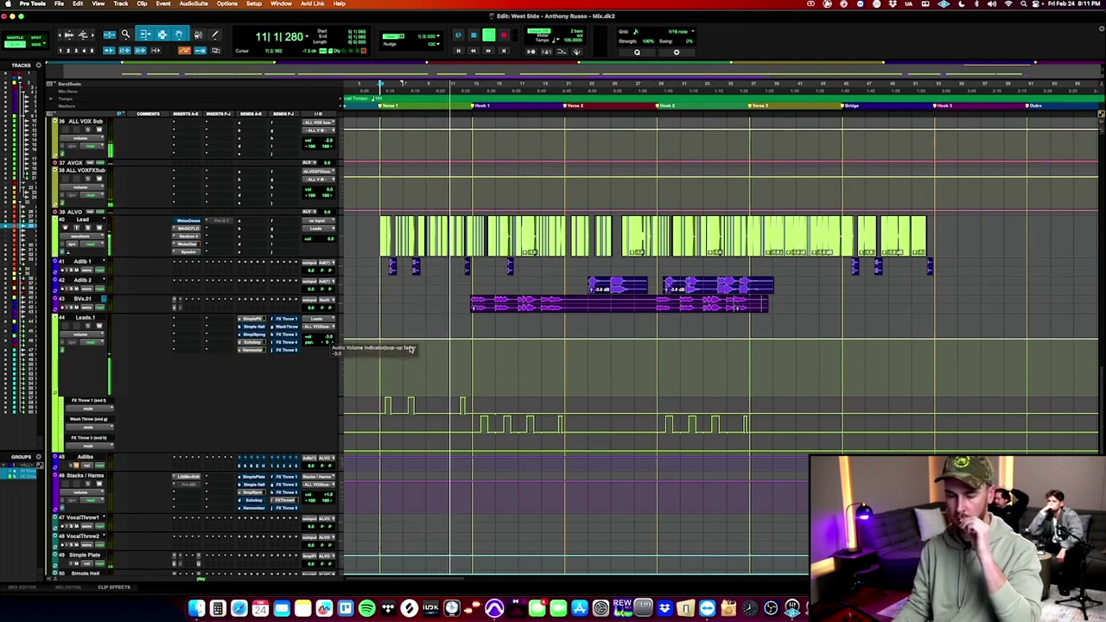
scroll(410, 349, up, 15)
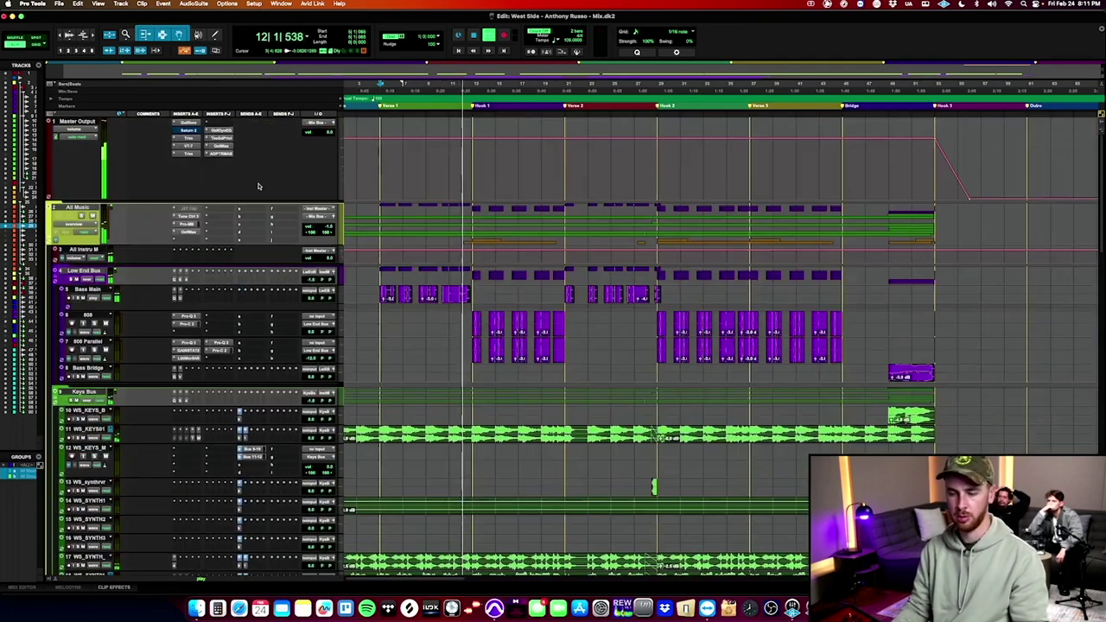
Select all the Bass Main clips and check the playing mix's loudness readings in the Master Output's MetricAB.
triple_click(375, 292)
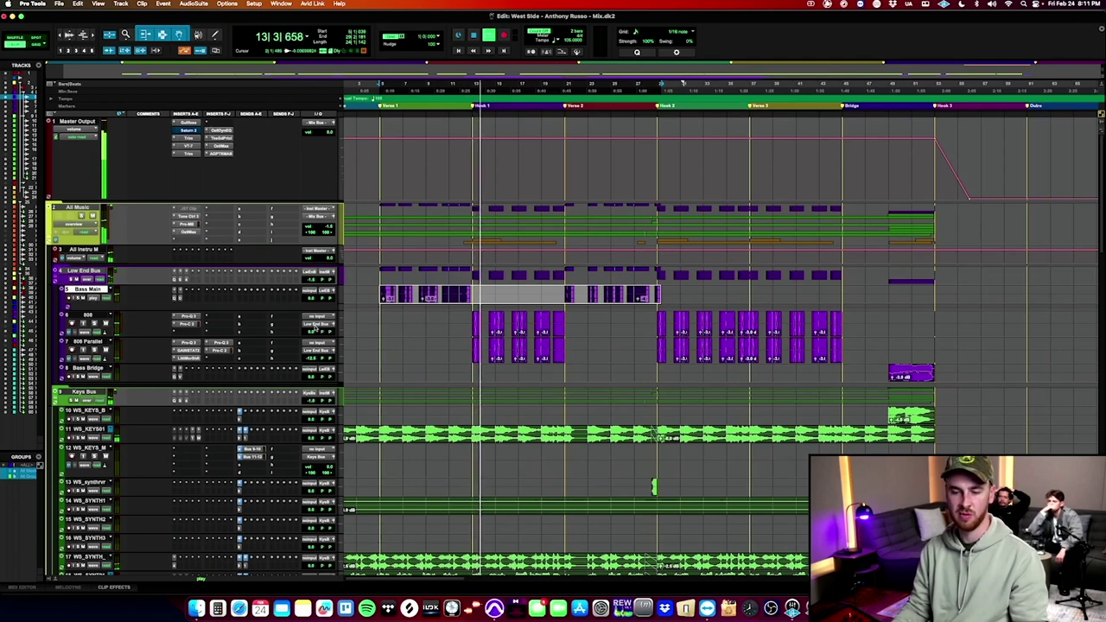
click(226, 154)
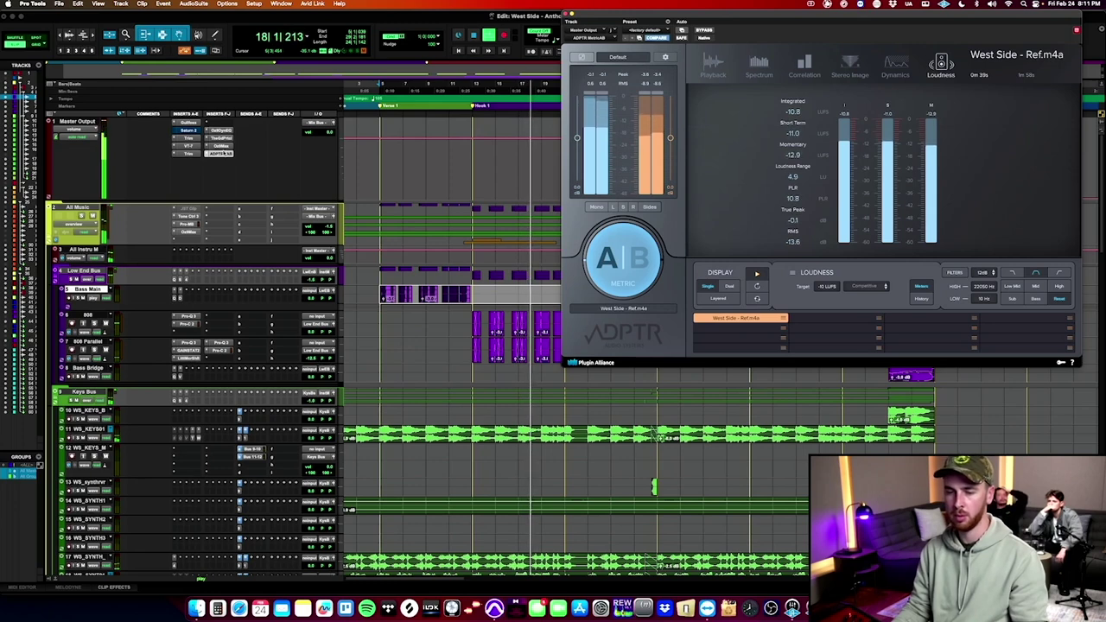
click(221, 153)
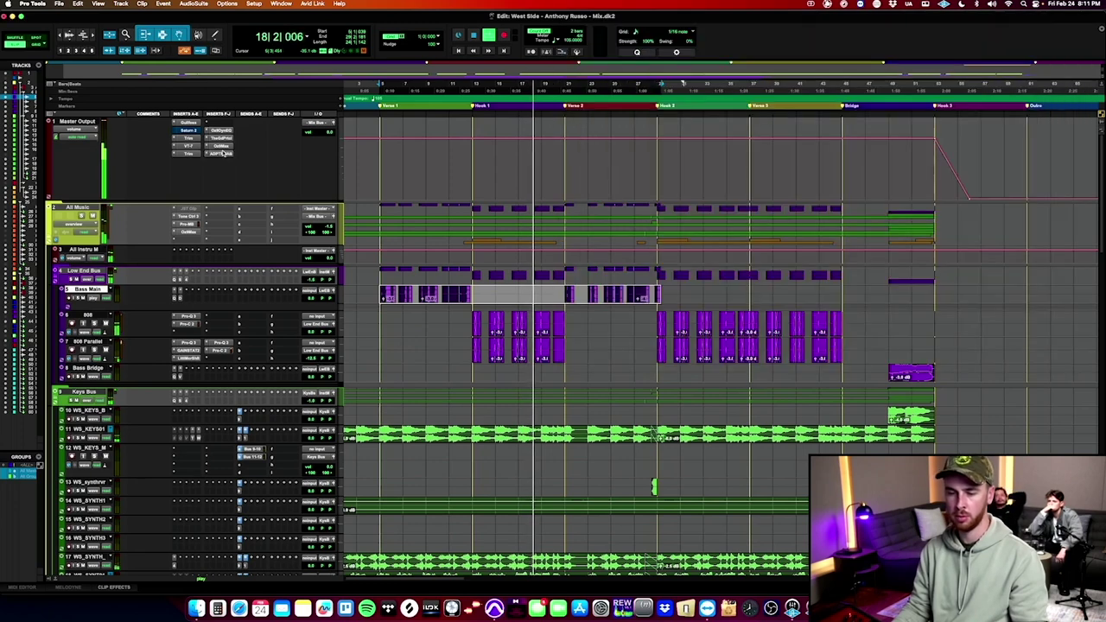
Insert the JST Clip plug-in in the Master Output's empty slot ahead of its later mastering processors.
click(208, 124)
text(jst)
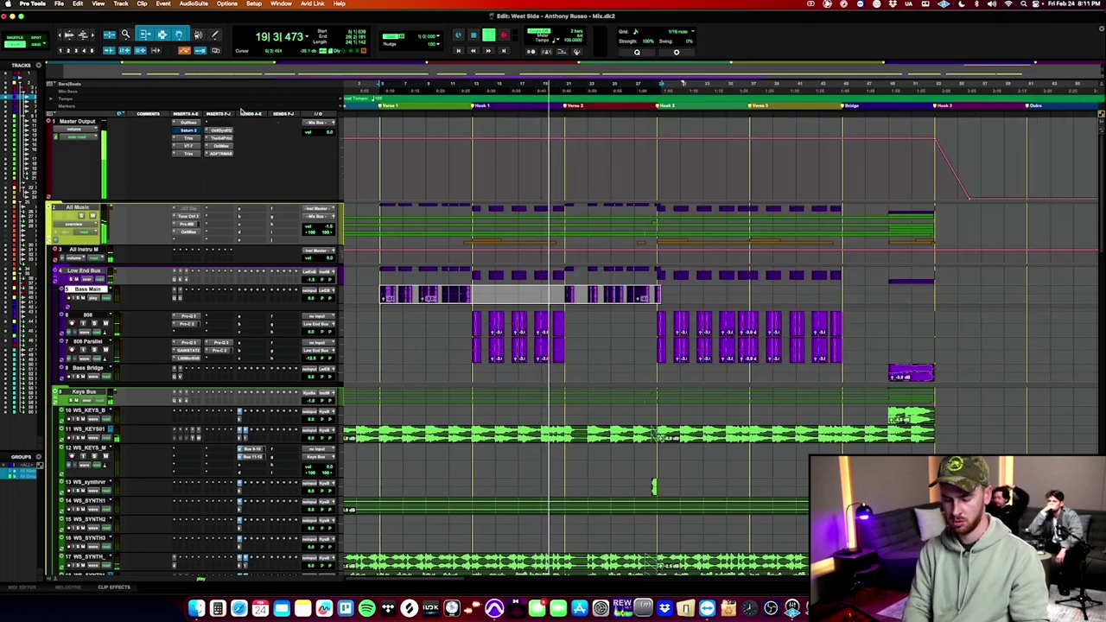
key(Return)
key(ctrl+Down)
key(ctrl+Up)
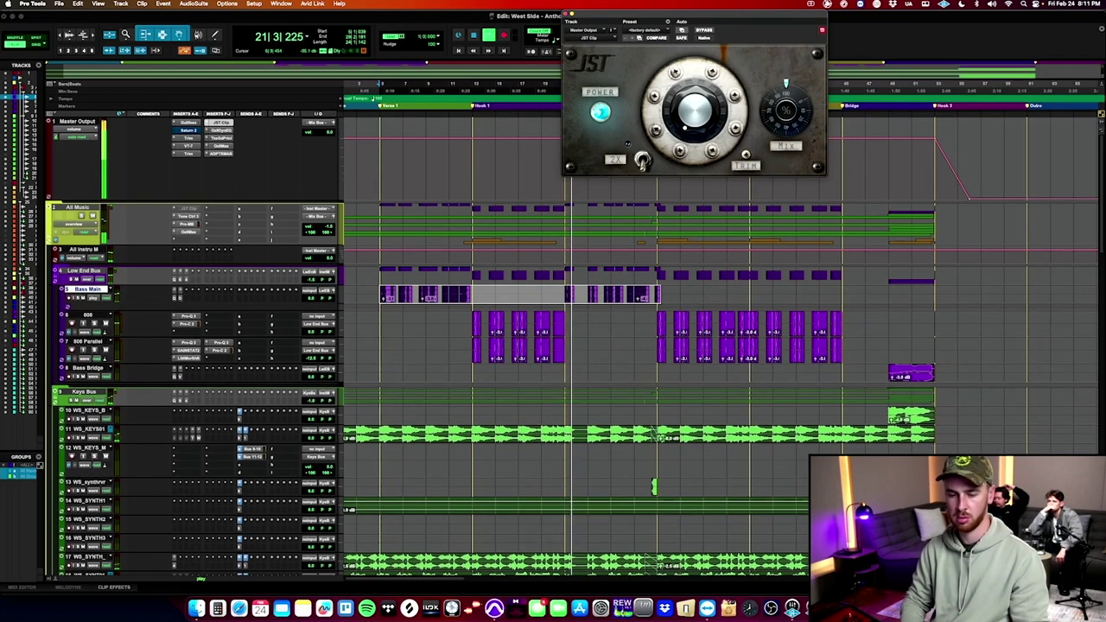
Reduce the Master Output track to a minimal height in the edit window.
click(530, 165)
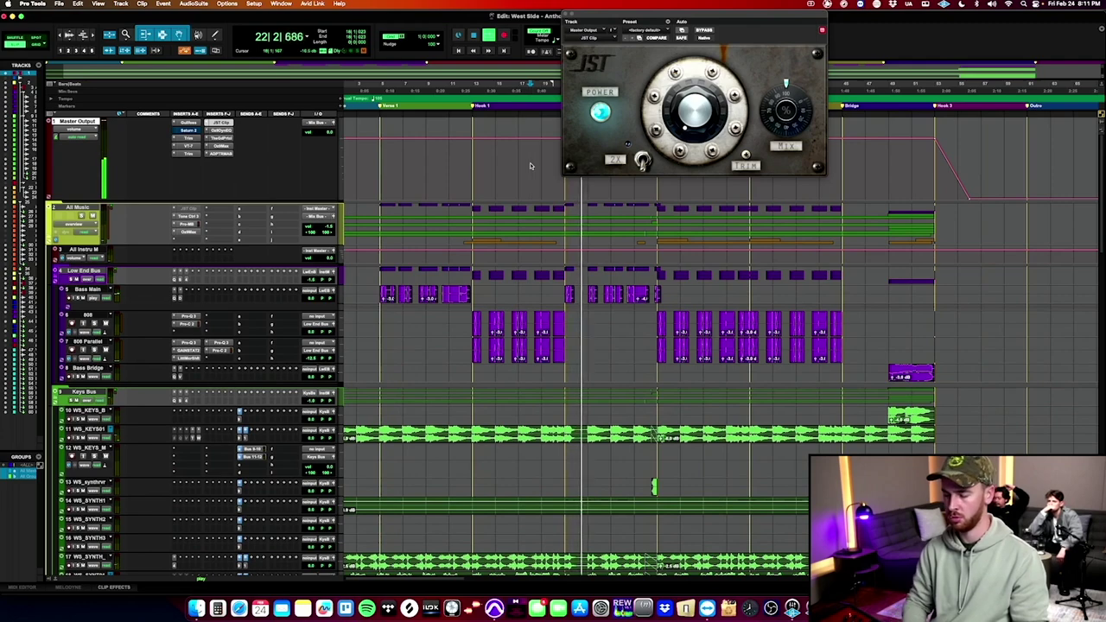
key(ctrl+Down)
key(ctrl+Down)
key(ctrl+Down)
key(ctrl+Down)
Set the Master Output's JST Clip amount to 0.5 dB and close the plug-in.
mouse_move(709, 110)
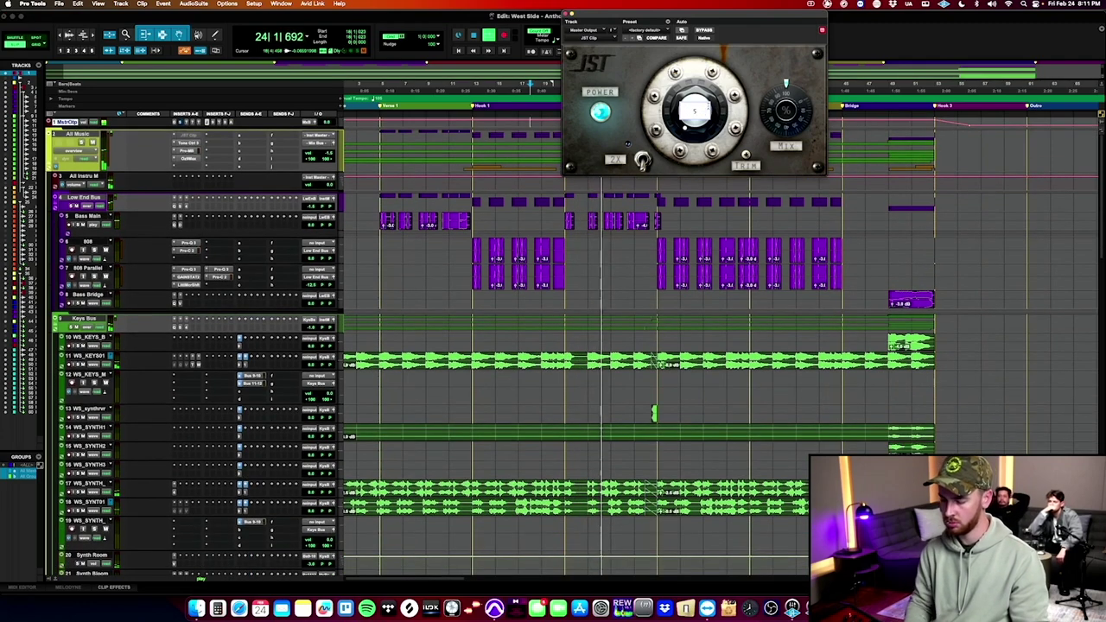
drag(702, 111, 707, 105)
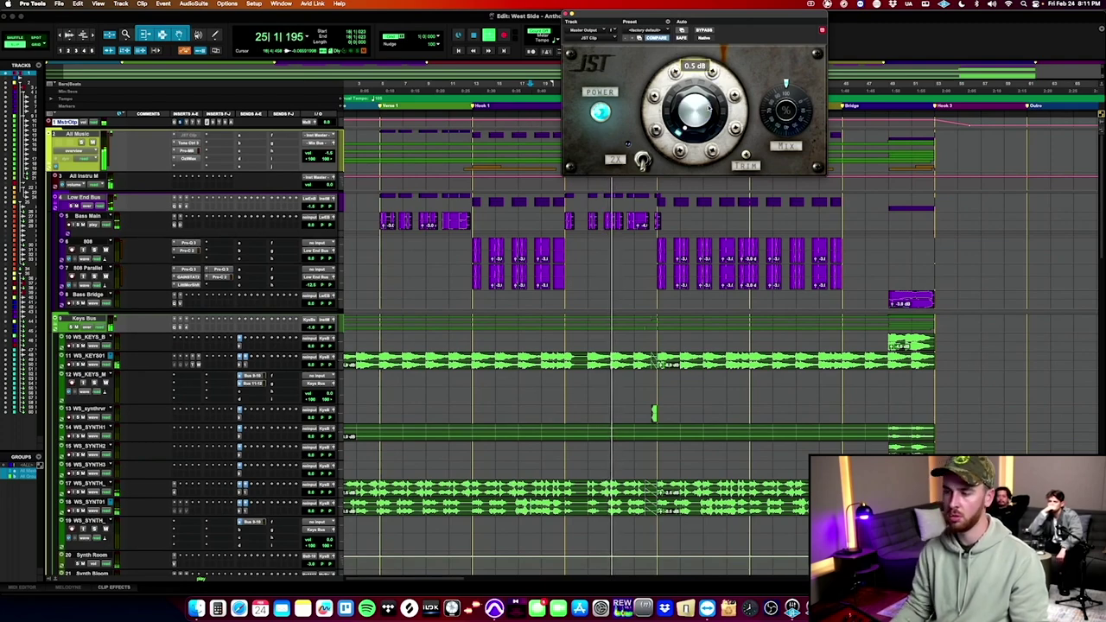
click(570, 14)
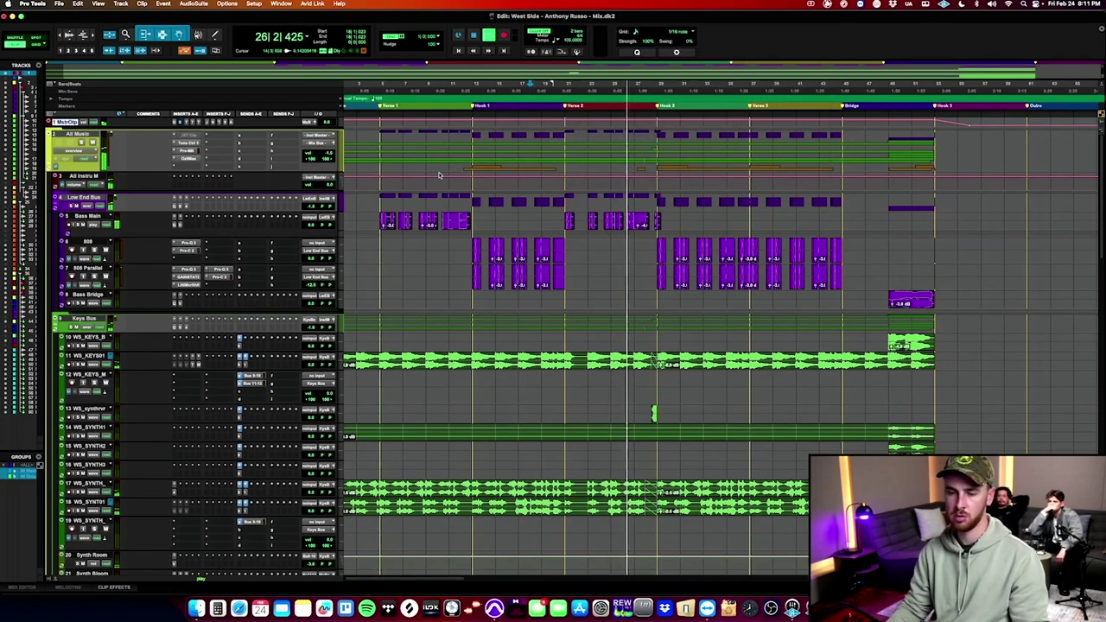
Check the master's loudness and frequency spectrum in the Master Output's MetricAB.
click(232, 122)
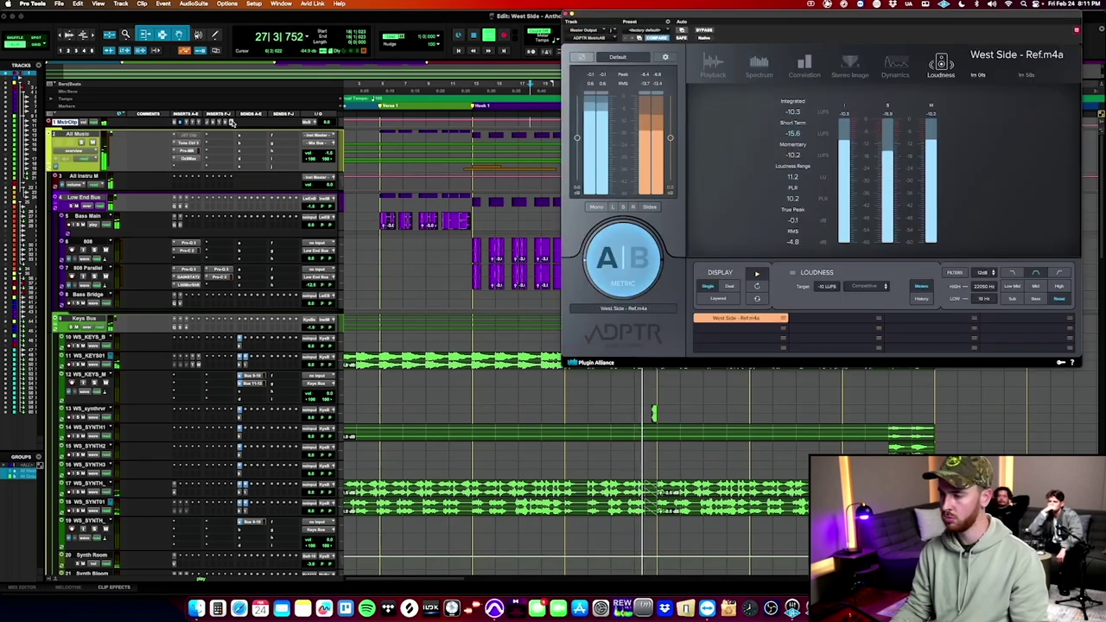
click(714, 69)
click(745, 67)
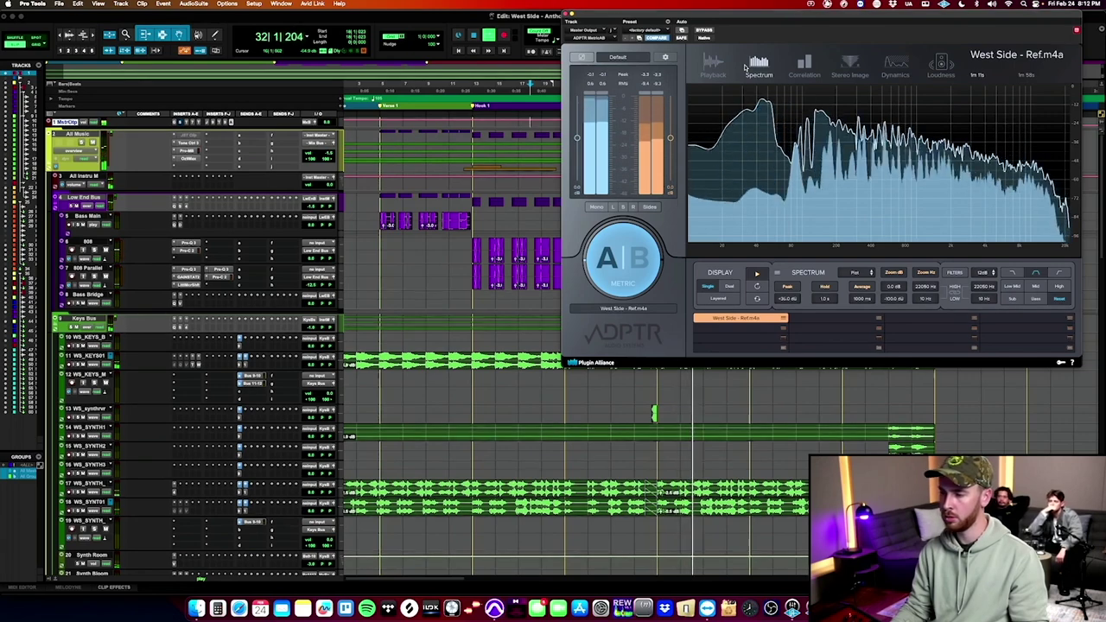
click(570, 15)
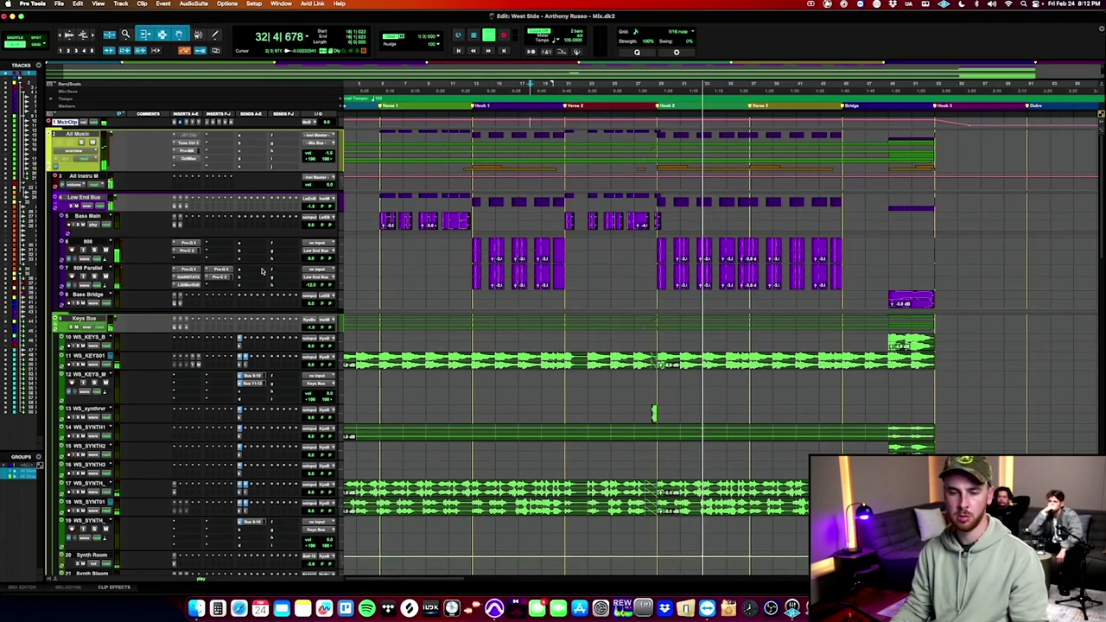
Insert the stereo Ozone 9 Vintage EQ after Pro-MB on the vocal master track and set its High Boost to 2.0 dB.
scroll(273, 343, down, 10)
scroll(272, 343, down, 4)
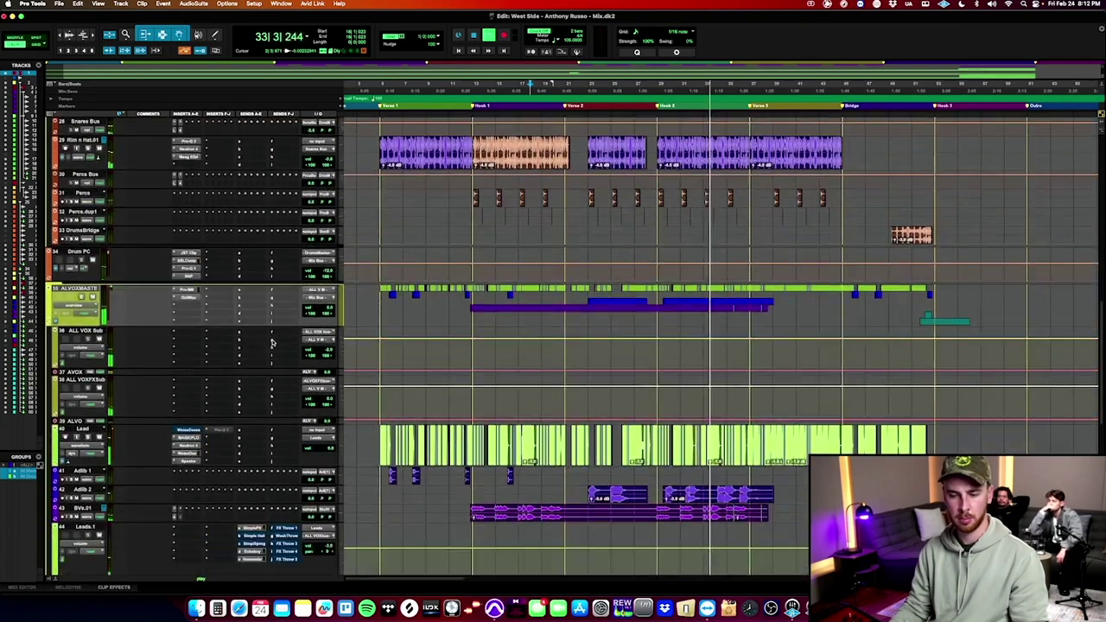
click(186, 305)
click(201, 284)
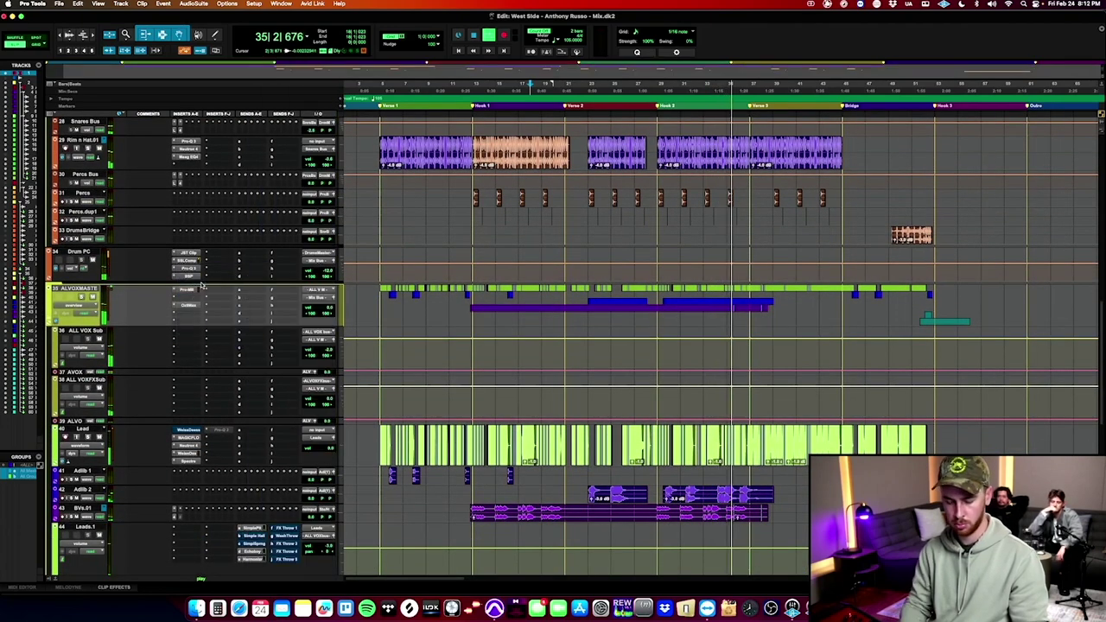
text(vintage)
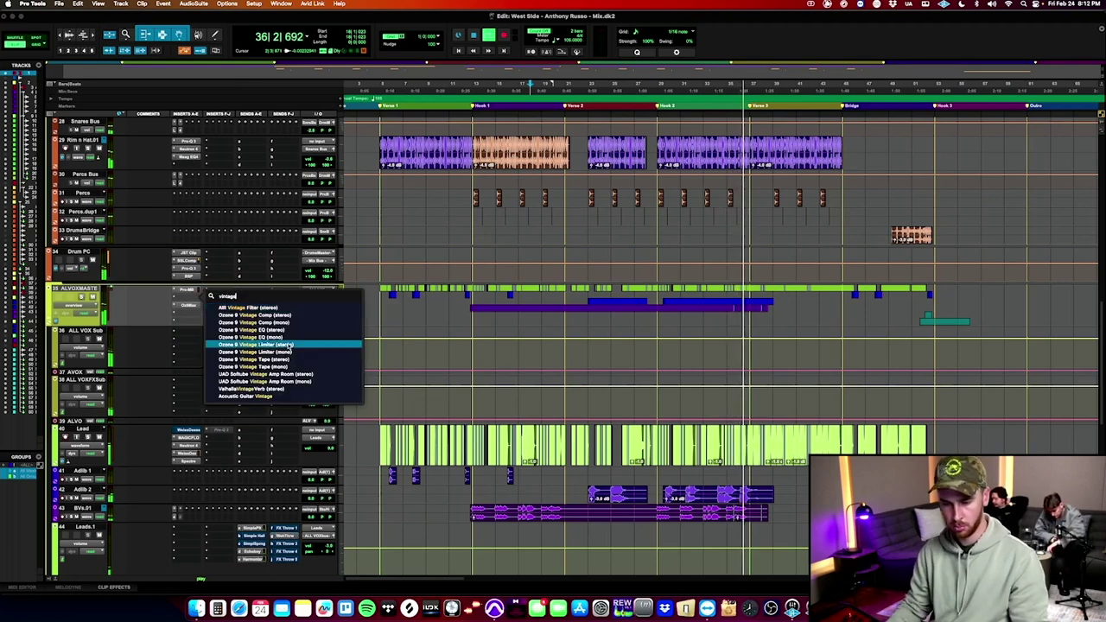
click(279, 331)
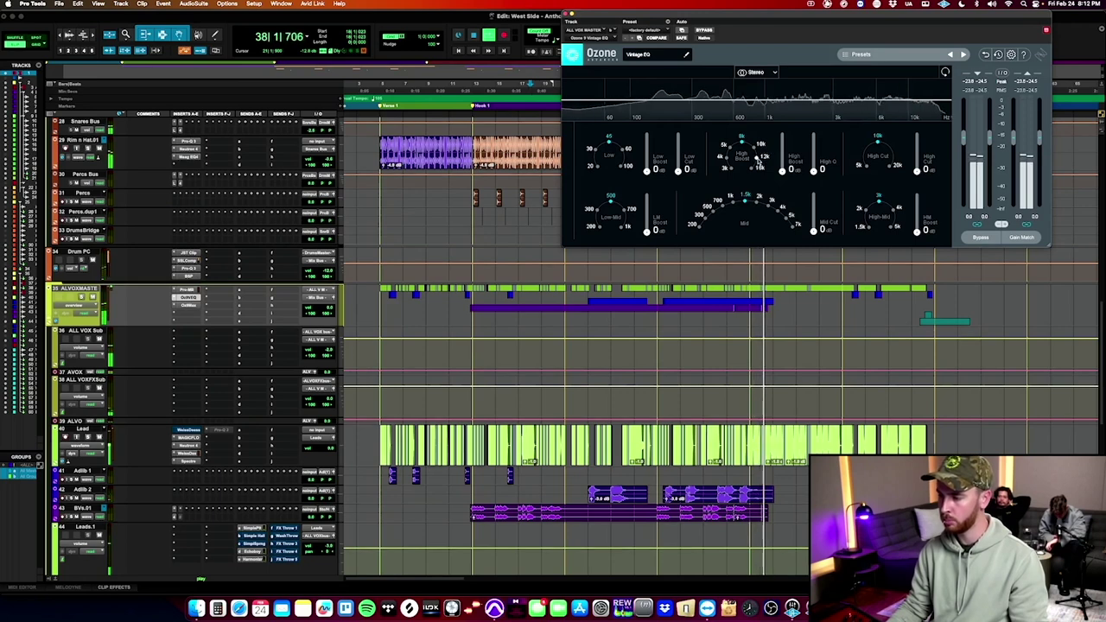
drag(782, 170, 784, 166)
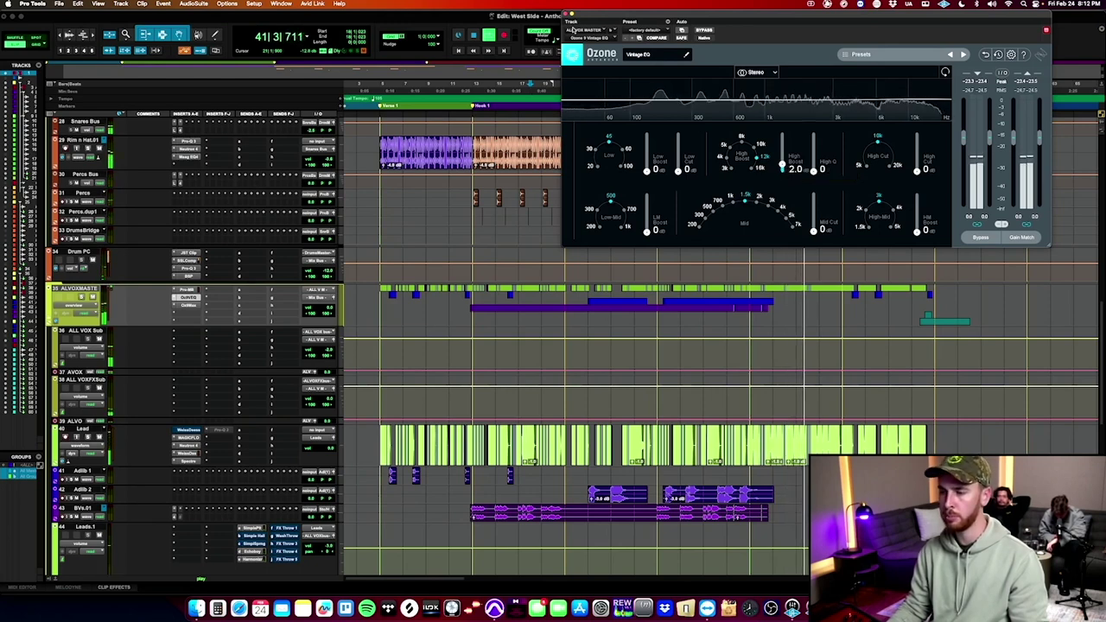
click(568, 15)
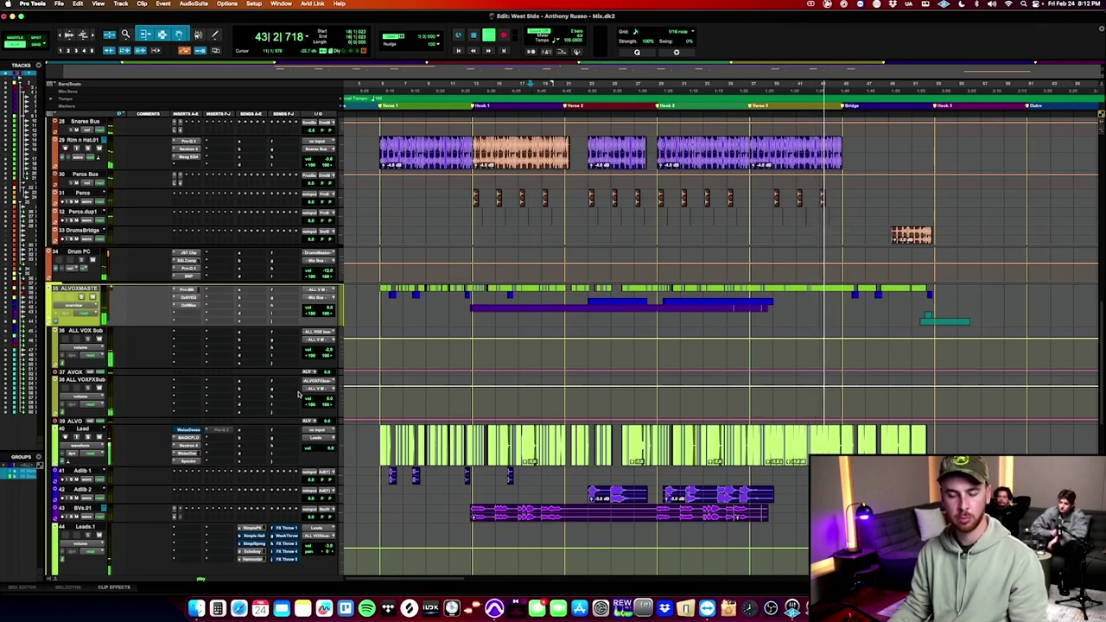
Review the music tracks through the bridge and check the song ending's spectrum in the Master Output's MetricAB.
scroll(294, 397, up, 10)
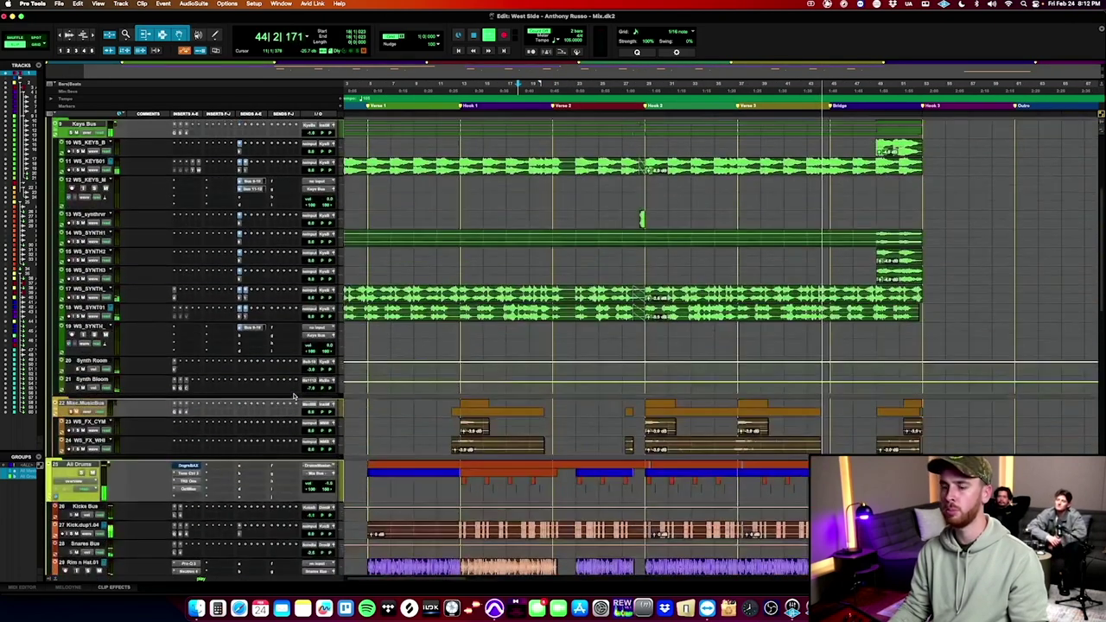
key(r)
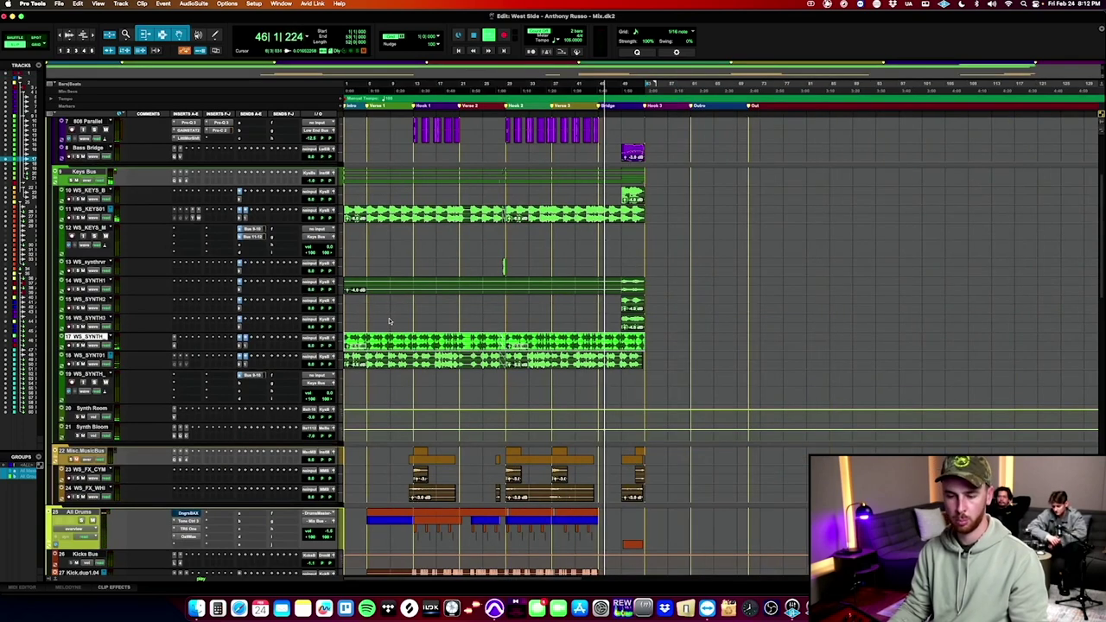
scroll(389, 321, up, 2)
scroll(575, 249, up, 3)
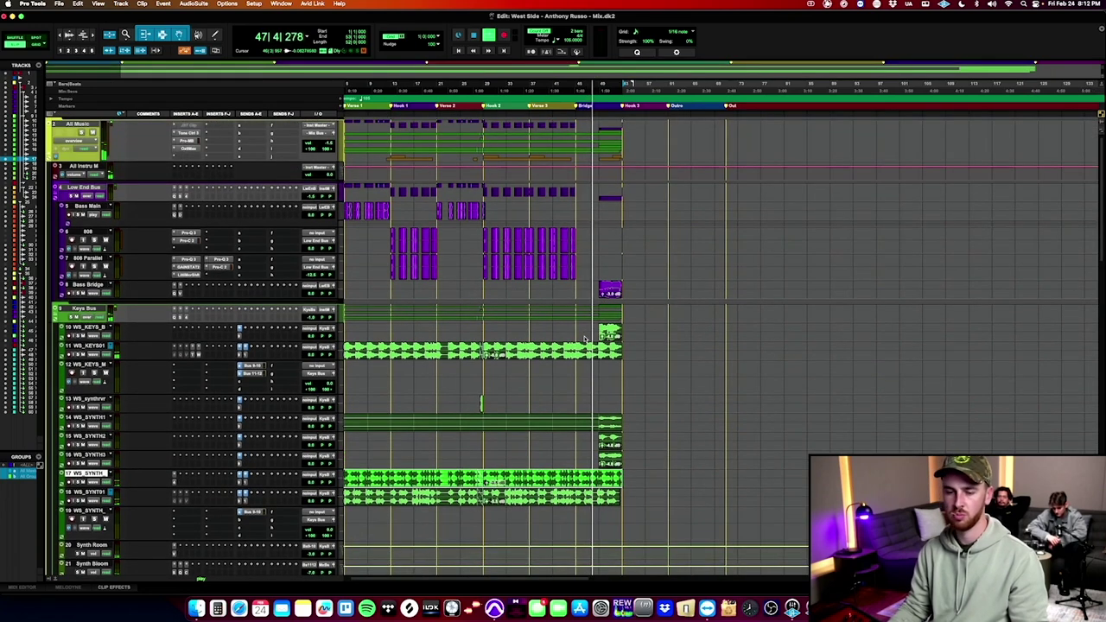
scroll(584, 339, up, 1)
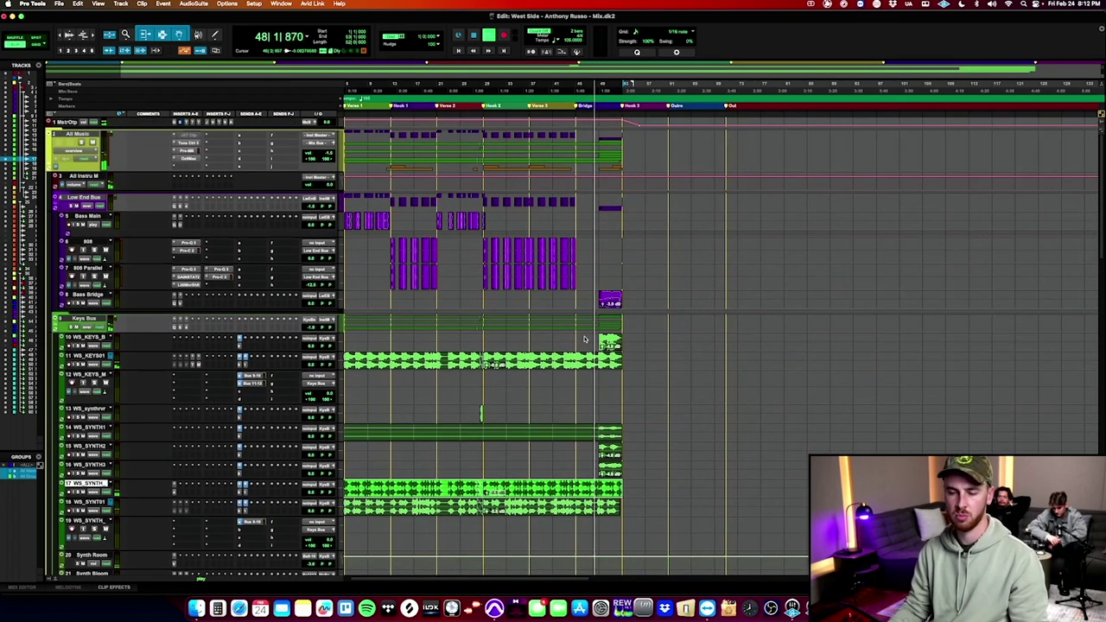
click(232, 123)
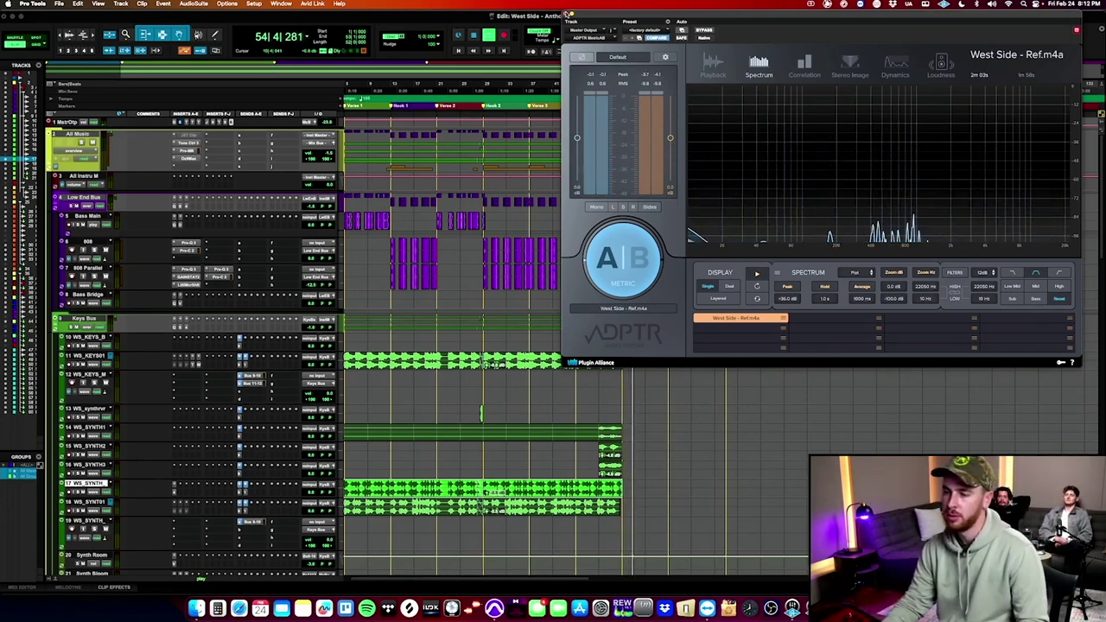
click(568, 15)
Audition the Adlib 1 track from its first clip in Verse 1.
scroll(657, 160, down, 10)
scroll(653, 168, down, 10)
scroll(633, 287, up, 15)
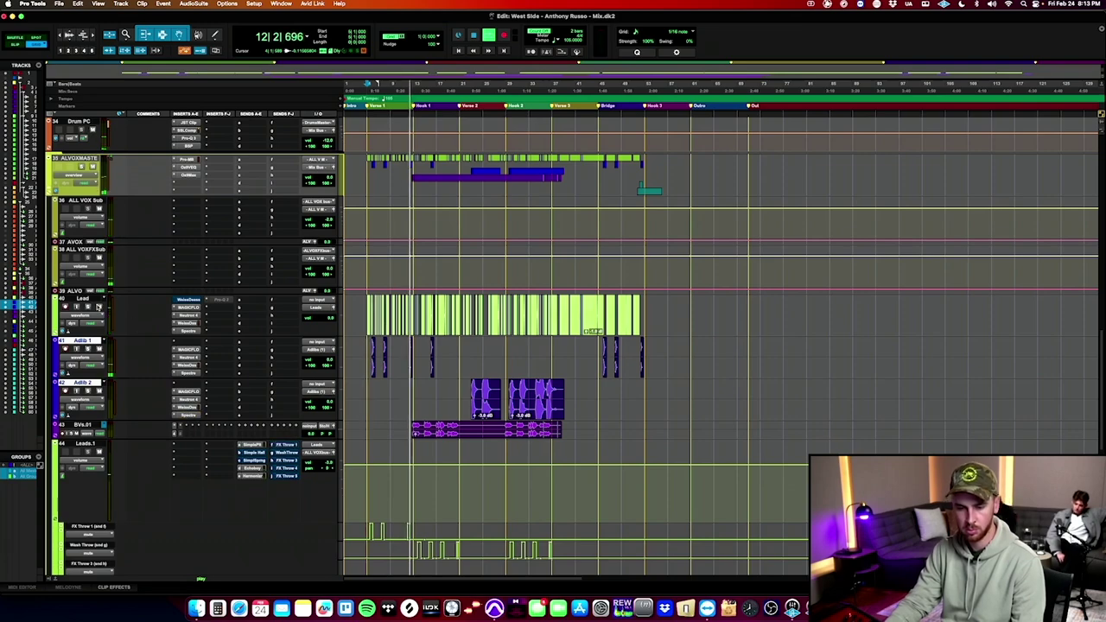
key(space)
click(372, 347)
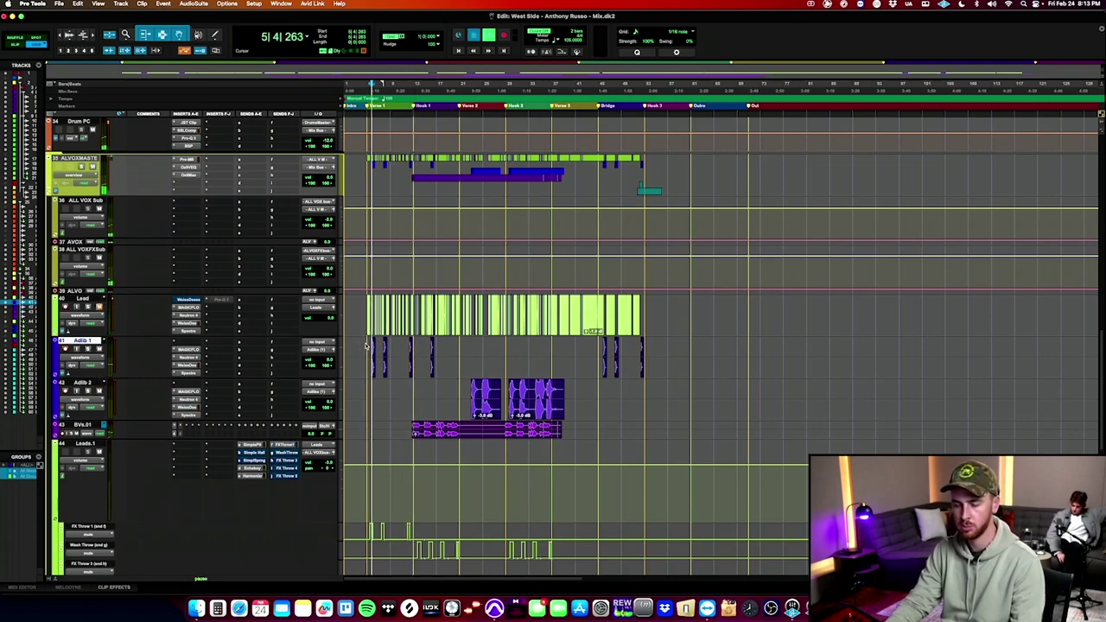
key(space)
key(t)
key(t)
Lower the Adlibs track's Simple Hall send level to about -18 dB and close the send.
scroll(193, 442, down, 10)
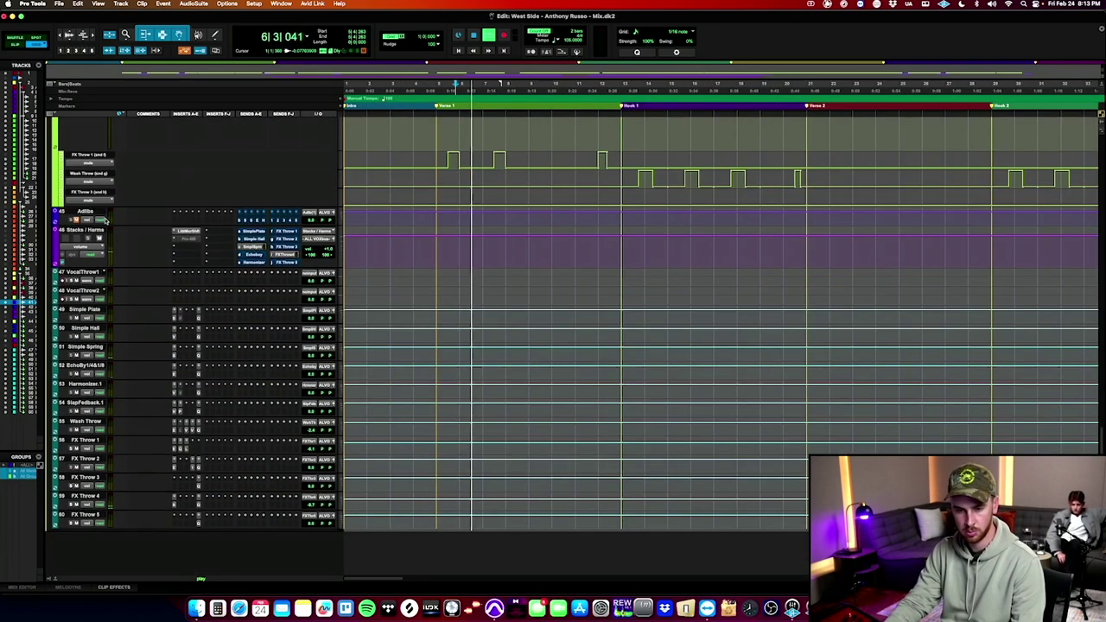
scroll(436, 322, up, 5)
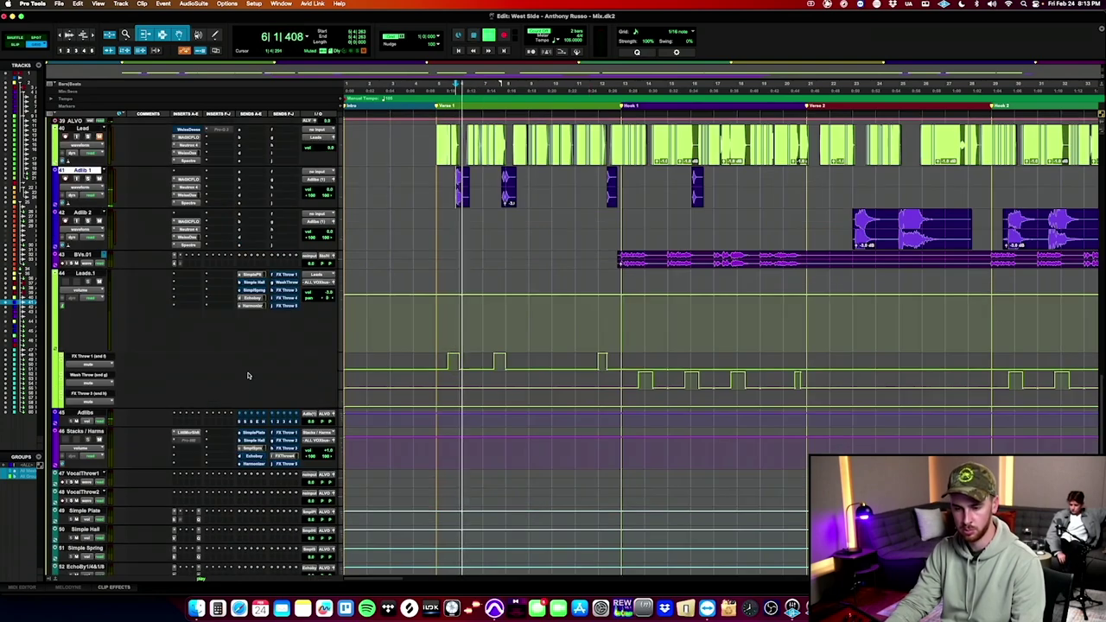
click(245, 423)
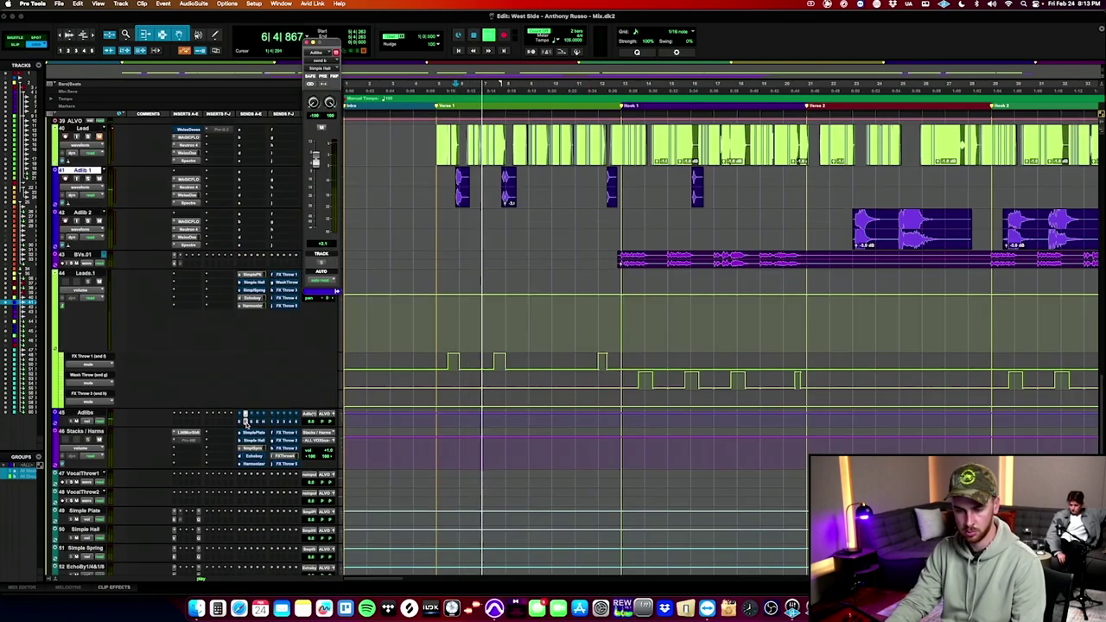
drag(316, 179, 317, 199)
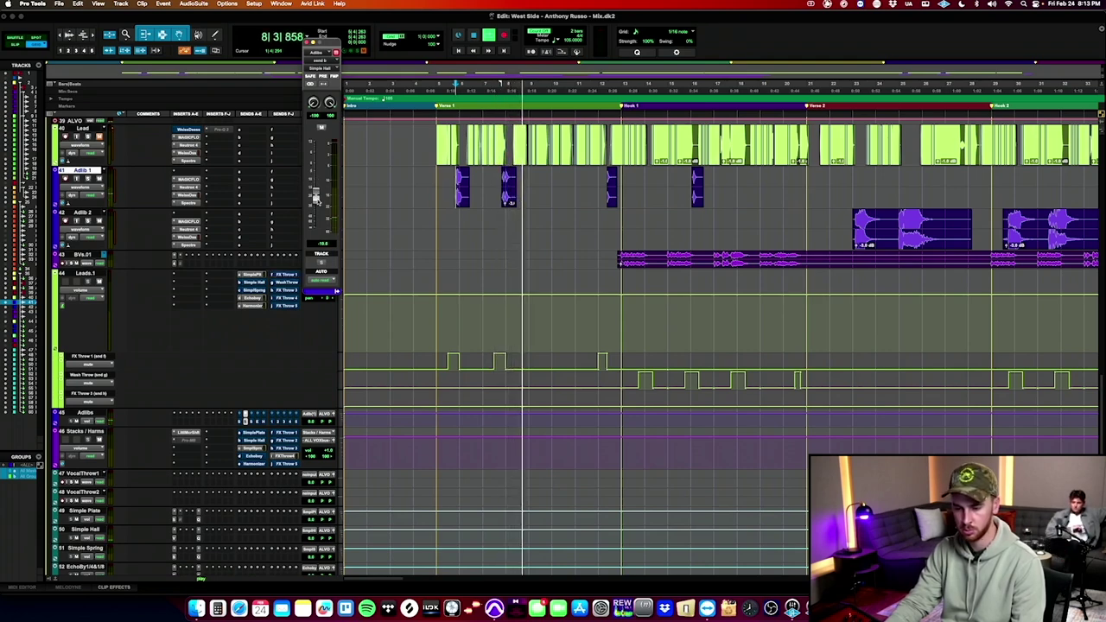
click(245, 422)
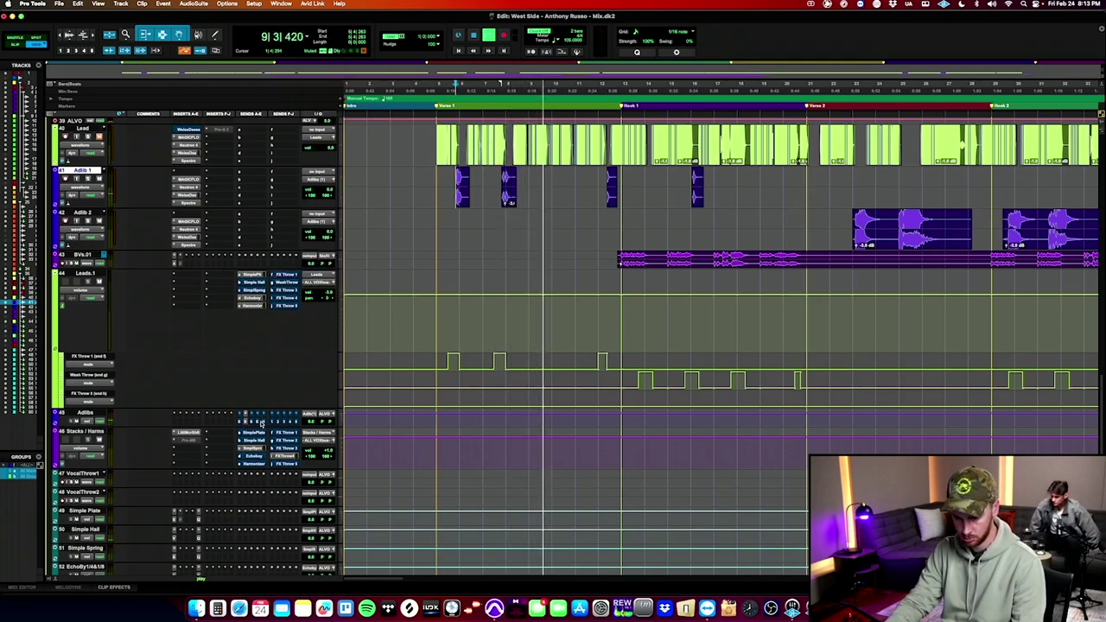
Insert EchoBoy Jr. on the FX Throw 3 track and set the Adlibs track's FX Throw 3 send to about -11 dB.
click(285, 421)
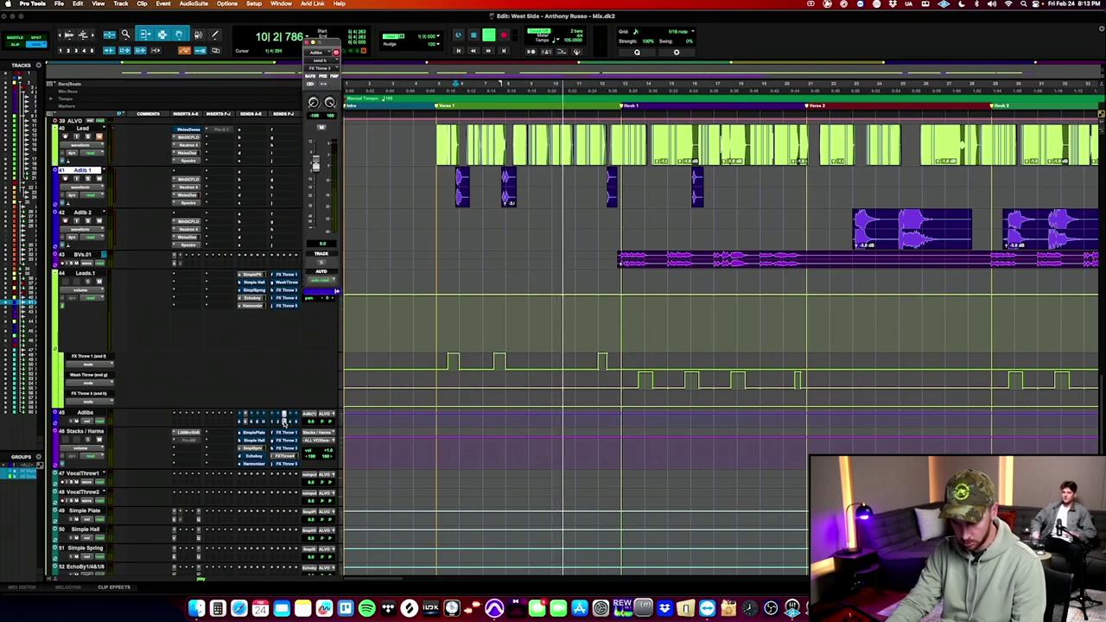
scroll(191, 445, down, 5)
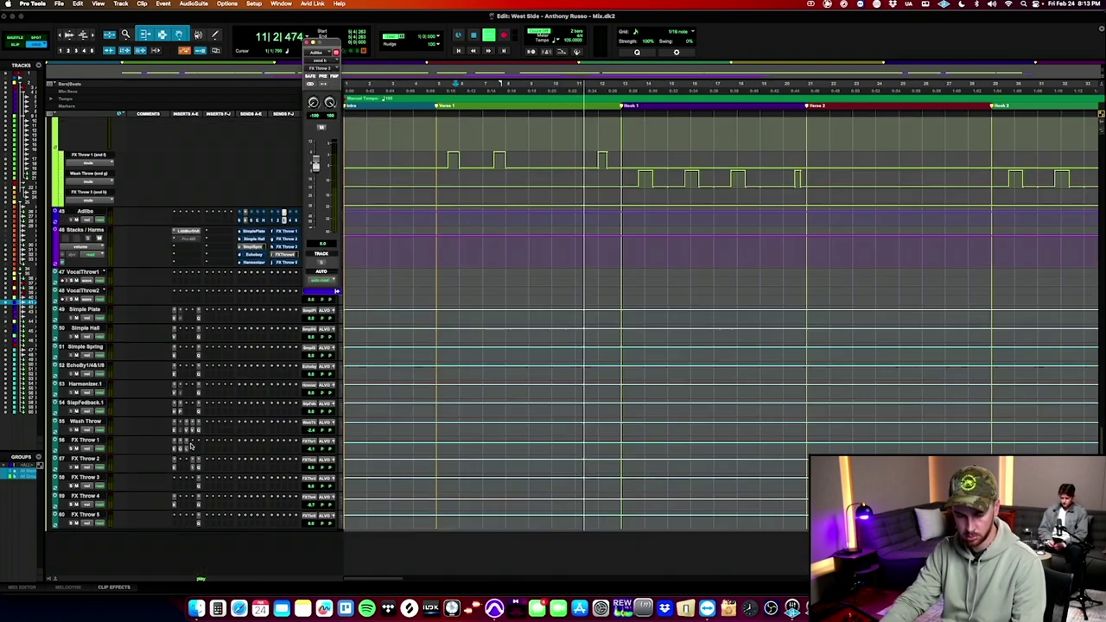
click(186, 469)
mouse_move(194, 478)
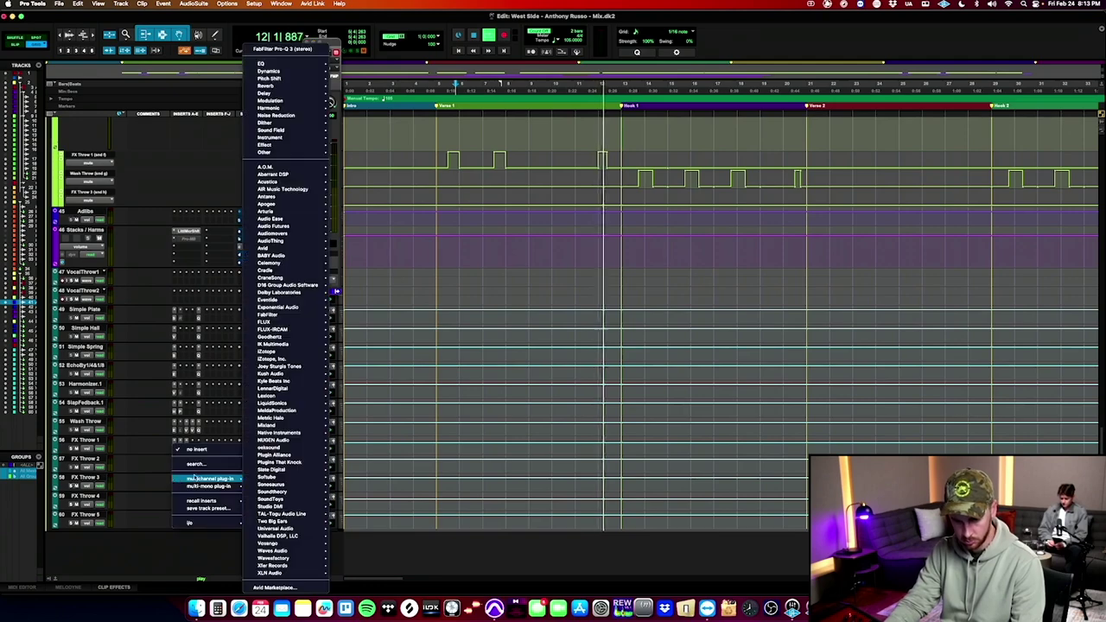
mouse_move(271, 498)
click(361, 477)
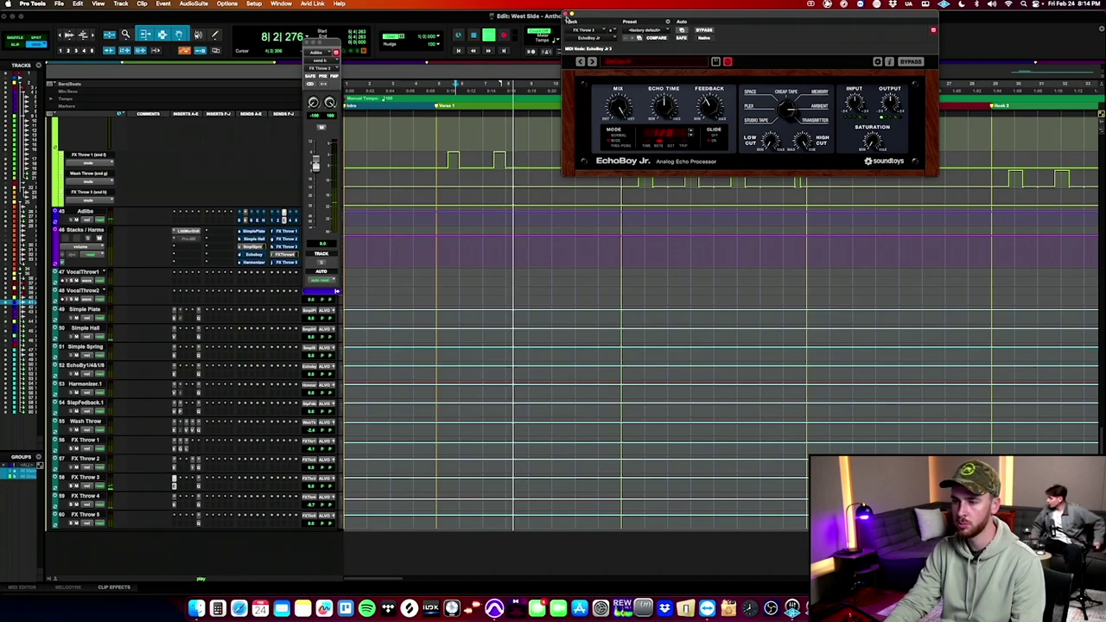
click(567, 15)
drag(317, 162, 319, 180)
scroll(531, 308, up, 10)
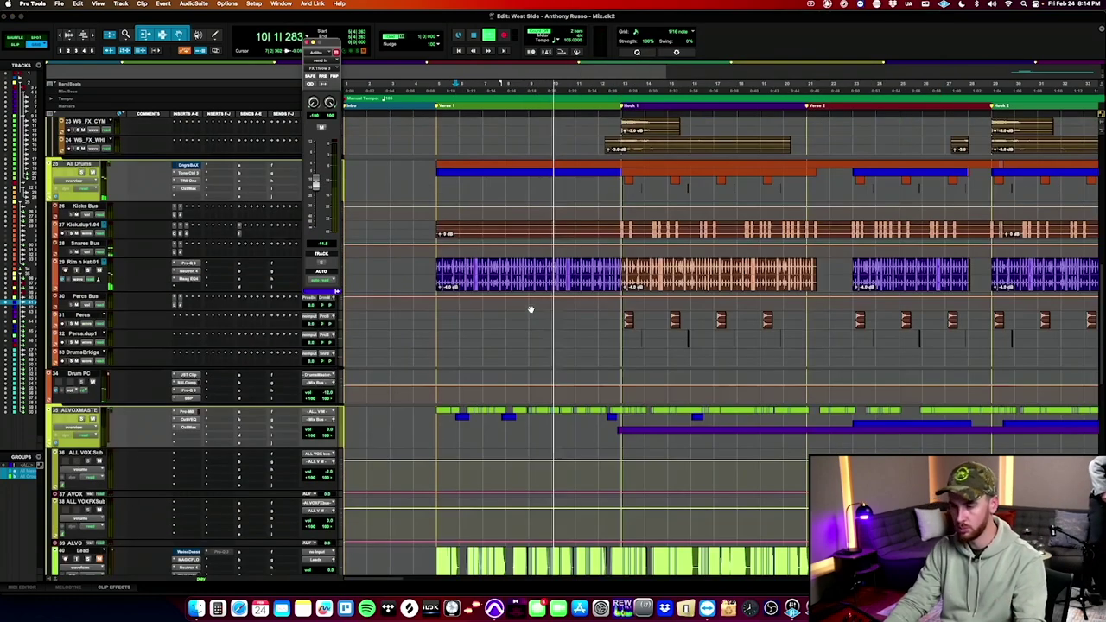
Audition the Adlib 1 clips in Verse 1, including the last one just before Hook 1.
scroll(525, 374, down, 8)
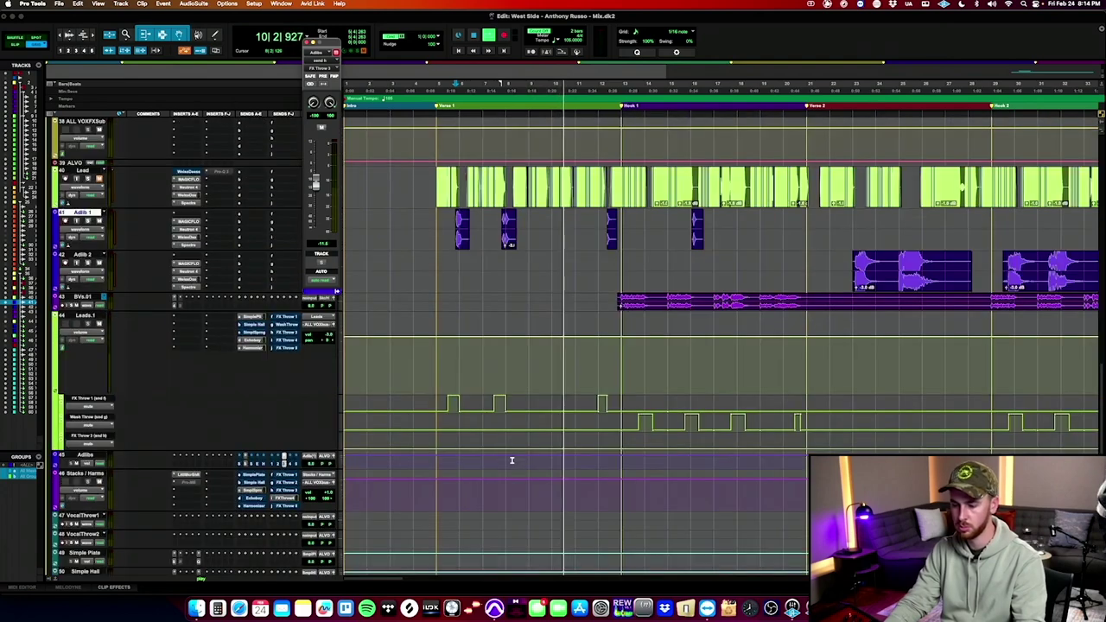
click(462, 242)
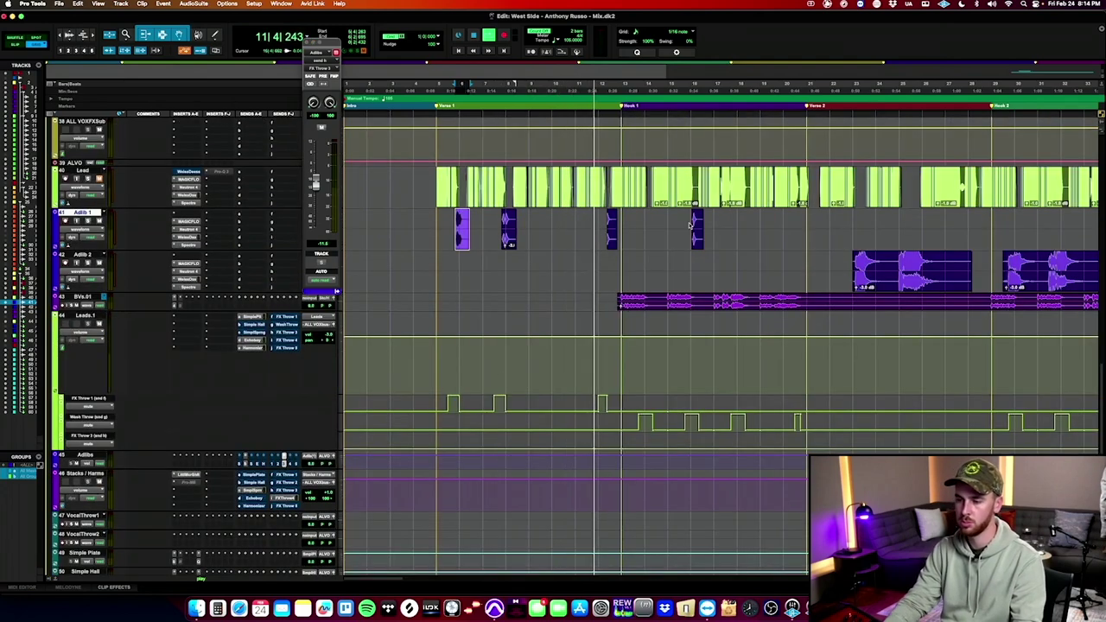
click(612, 221)
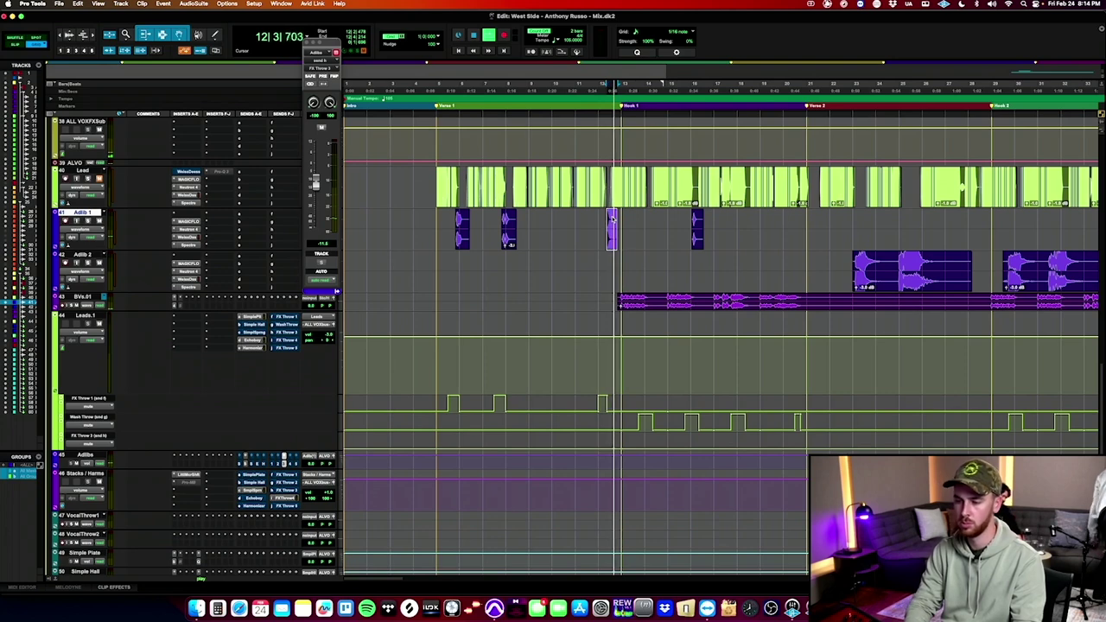
key(space)
click(598, 216)
key(space)
key(t)
key(t)
key(t)
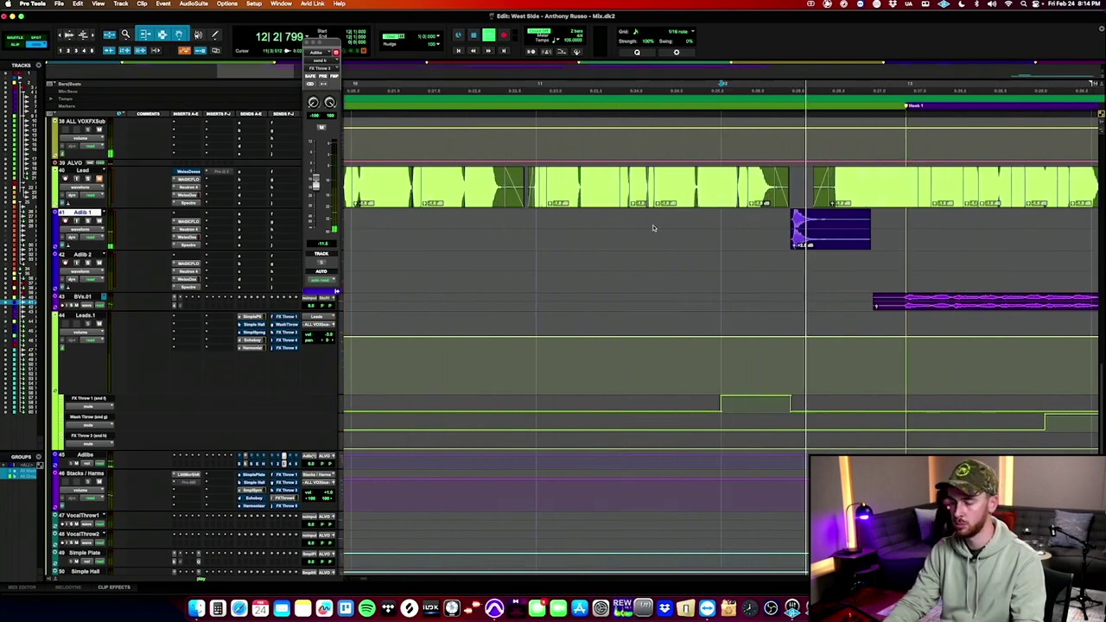
Lower the clip gain of the Adlib 2 clips in Verse 2 and Hook 2 to about -9 dB and enlarge the track's height.
key(super+bracketleft)
key(super+bracketleft)
key(super+bracketleft)
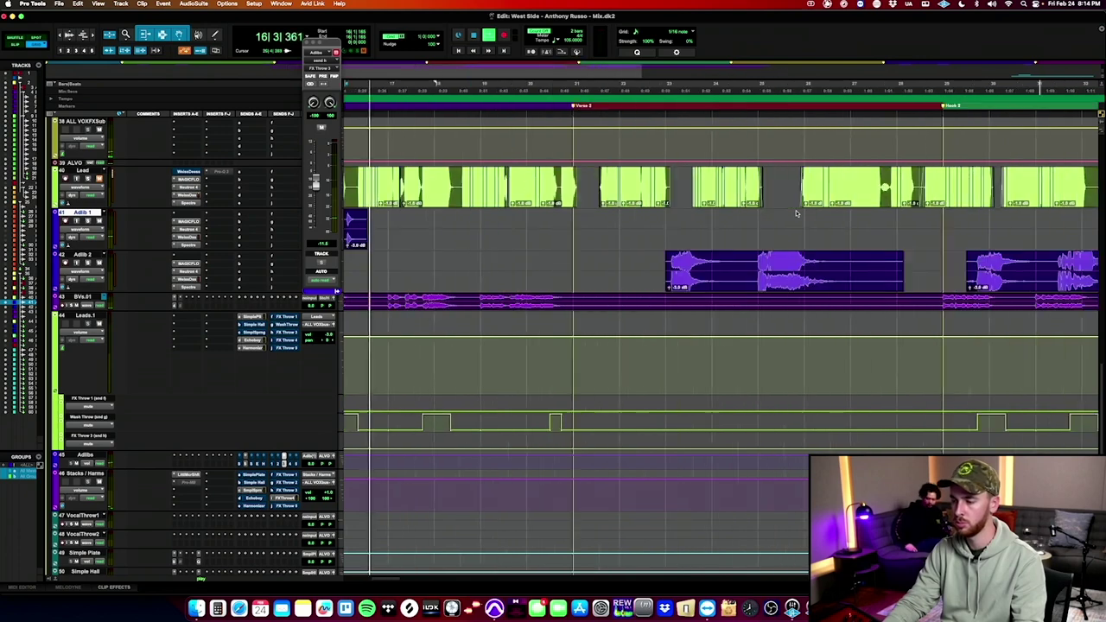
key(super+bracketleft)
key(super+bracketleft)
click(561, 273)
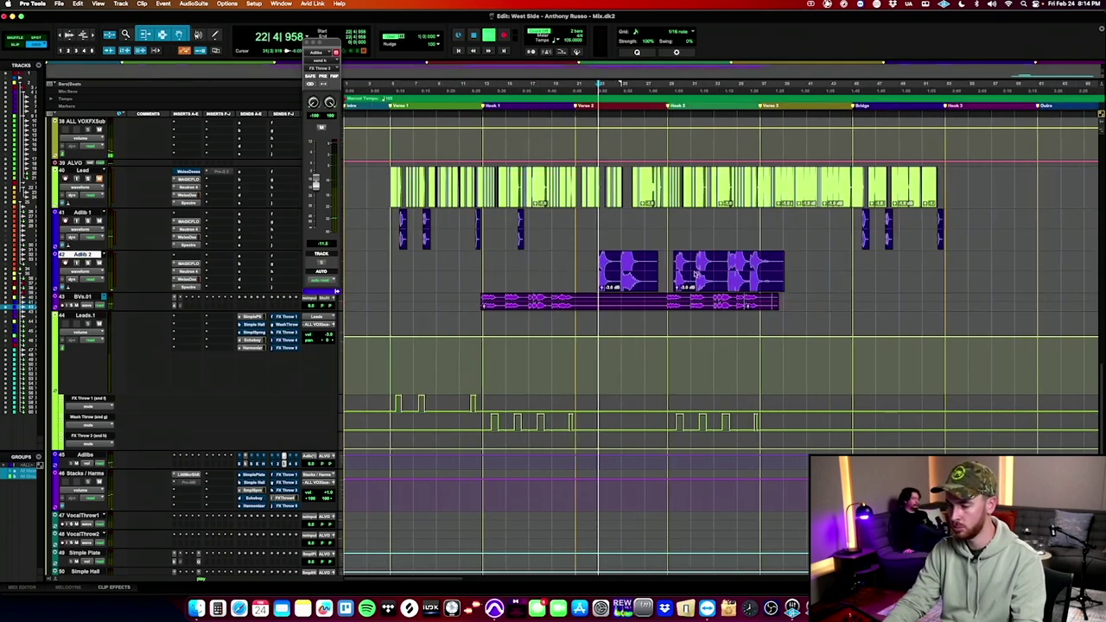
click(636, 286)
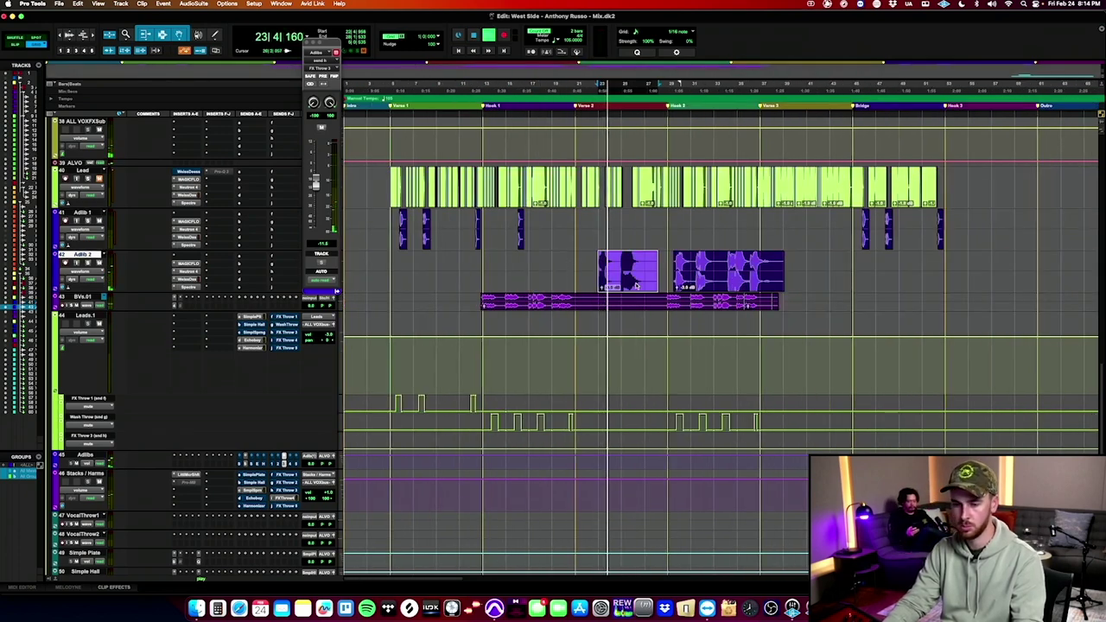
triple_click(565, 257)
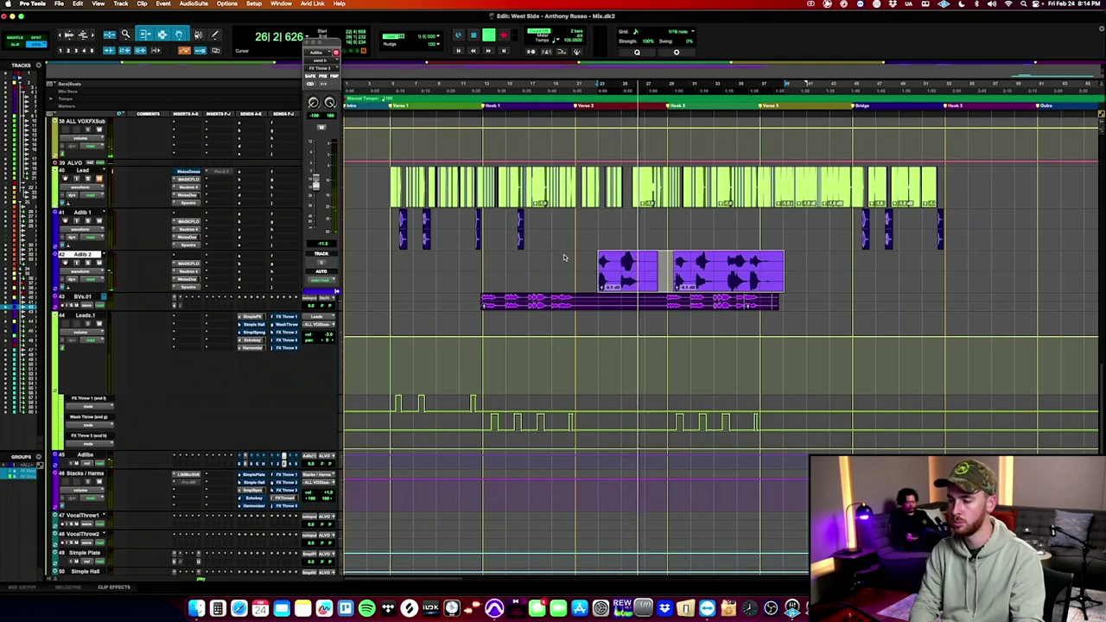
key(ctrl+Up)
key(ctrl+Up)
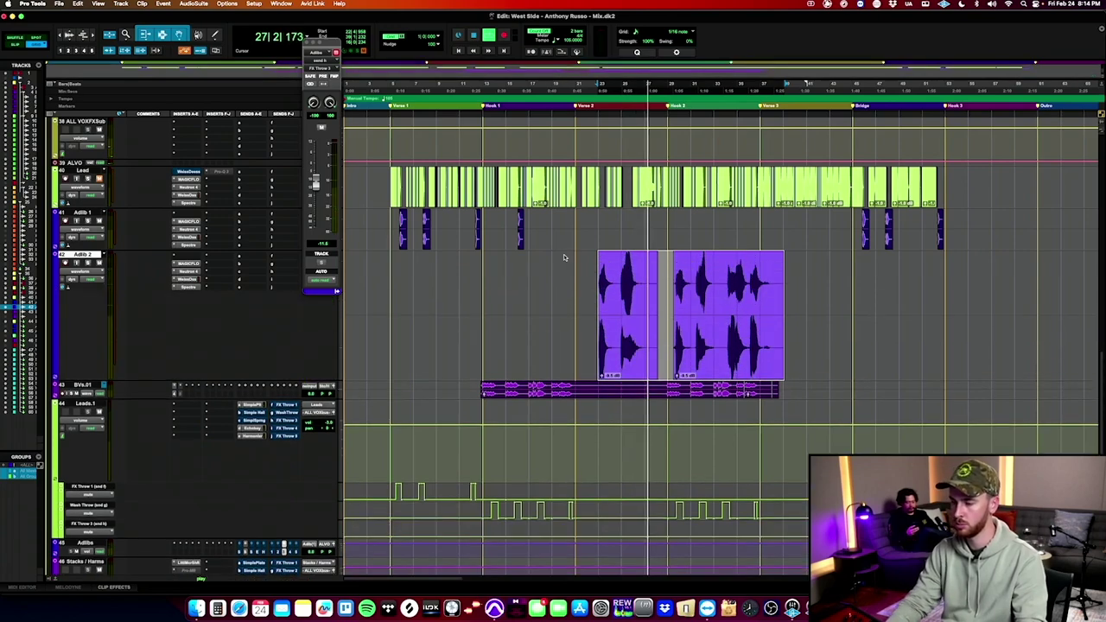
Cut a short section from the tail after Adlib 2's second phrase in Verse 2 and fade out the end of that phrase.
key(t)
key(t)
key(t)
key(F1)
scroll(1016, 324, right, 1)
scroll(1016, 323, right, 5)
key(F2)
drag(821, 286, 842, 286)
key(Delete)
click(756, 269)
key(g)
key(r)
scroll(832, 275, right, 3)
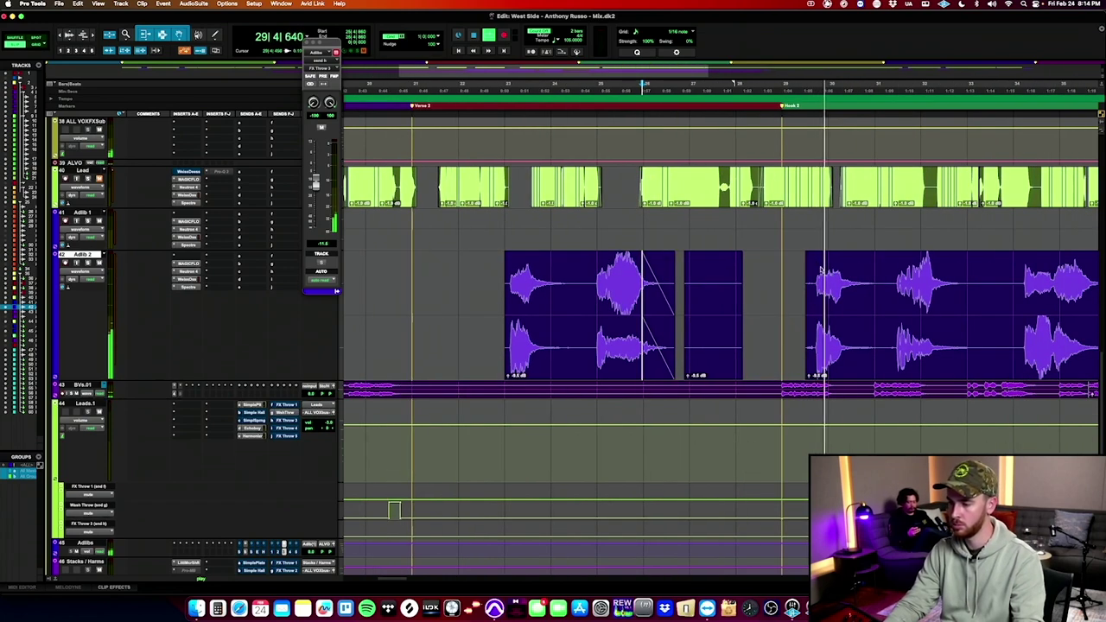
Fade in the Hook 2 Adlib 2 clip and lower the louder parts of its following phrases to about -12 dB clip gain.
scroll(778, 272, right, 3)
click(766, 273)
click(811, 333)
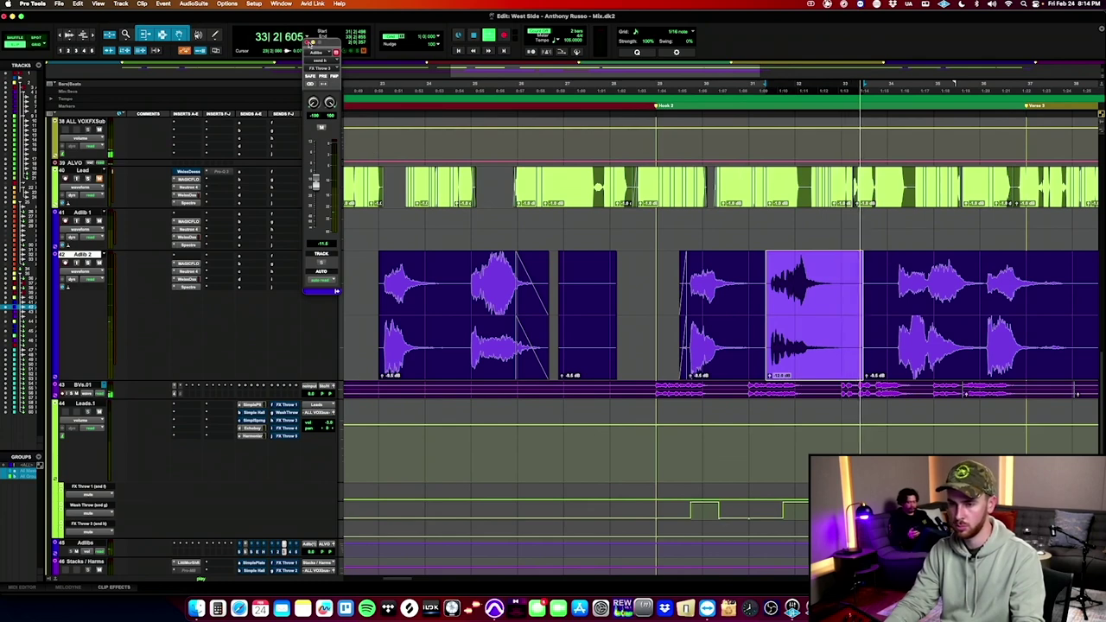
click(308, 44)
scroll(795, 185, right, 3)
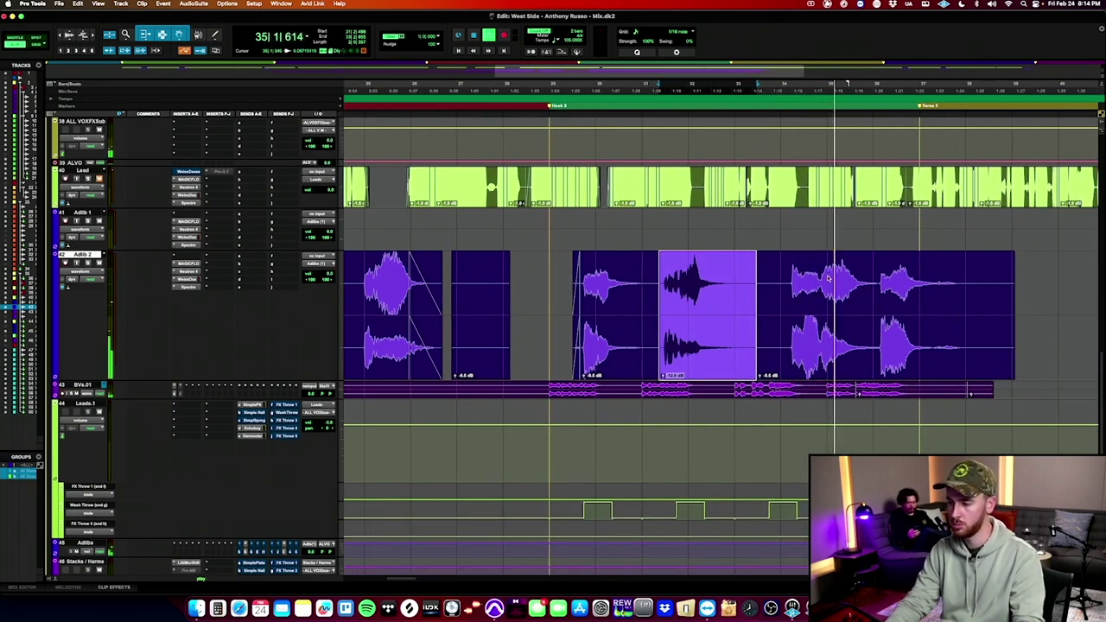
drag(820, 276, 780, 278)
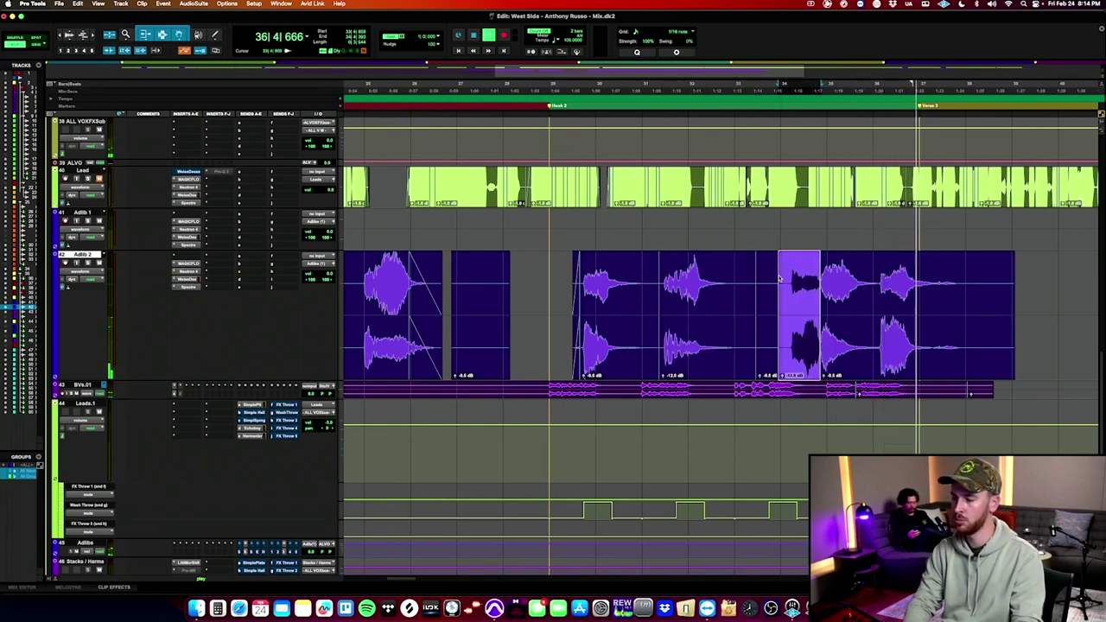
drag(882, 254, 1050, 257)
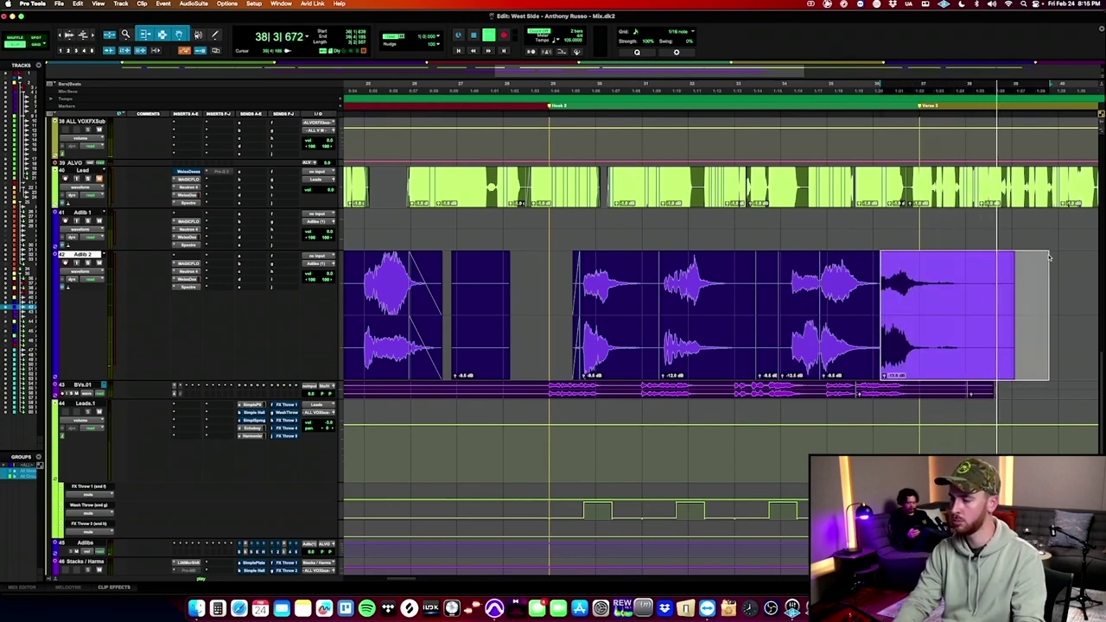
Fade out the last Adlib 2 phrase and trim its tail just after the start of Verse 3.
click(923, 275)
key(g)
click(955, 275)
key(s)
key(r)
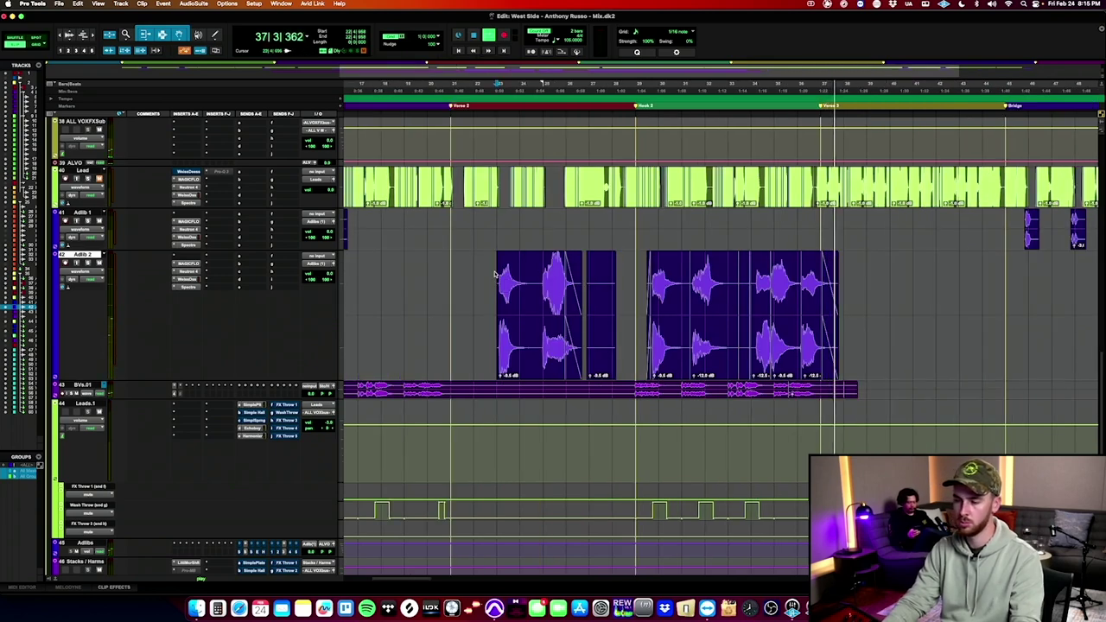
Play the Adlib 2 phrases from Verse 2 and enlarge the Adlibs track to show its sends.
key(space)
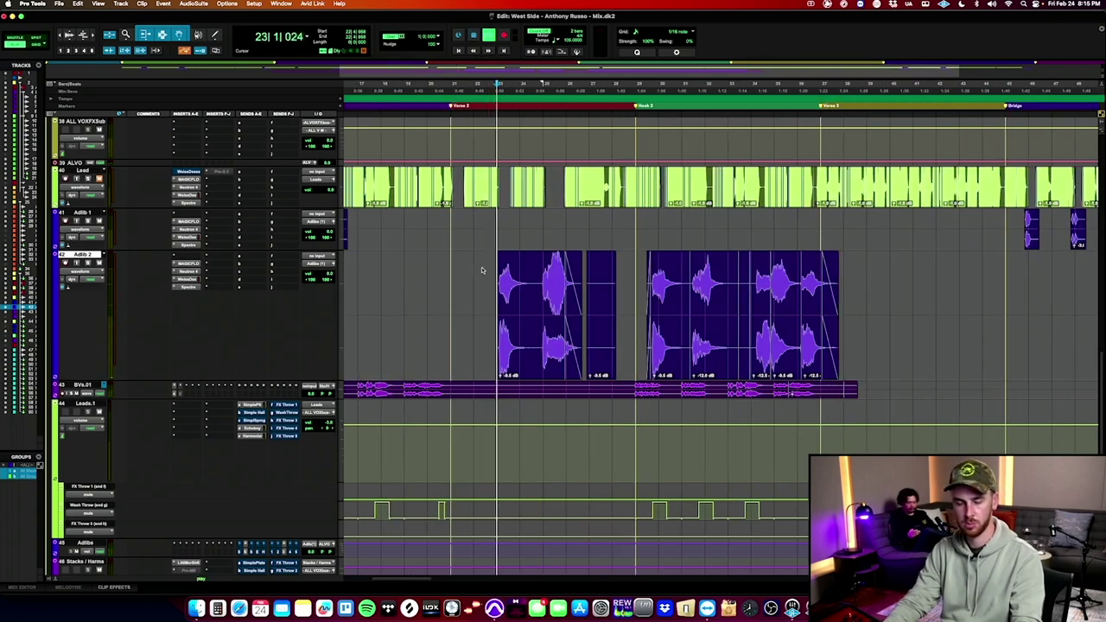
key(space)
scroll(273, 427, down, 3)
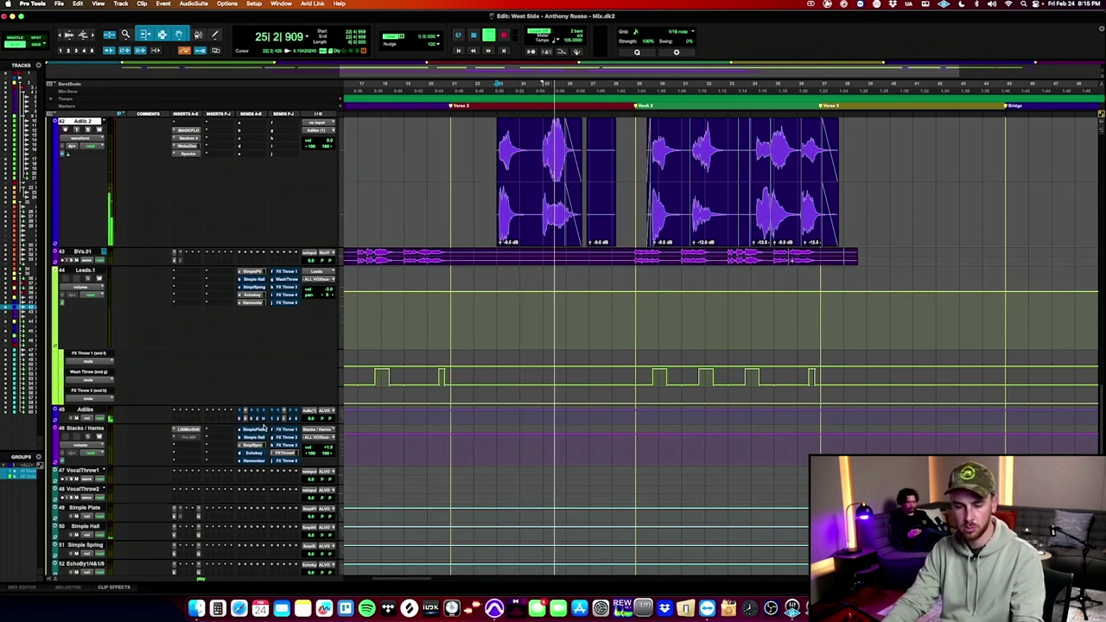
drag(259, 423, 269, 455)
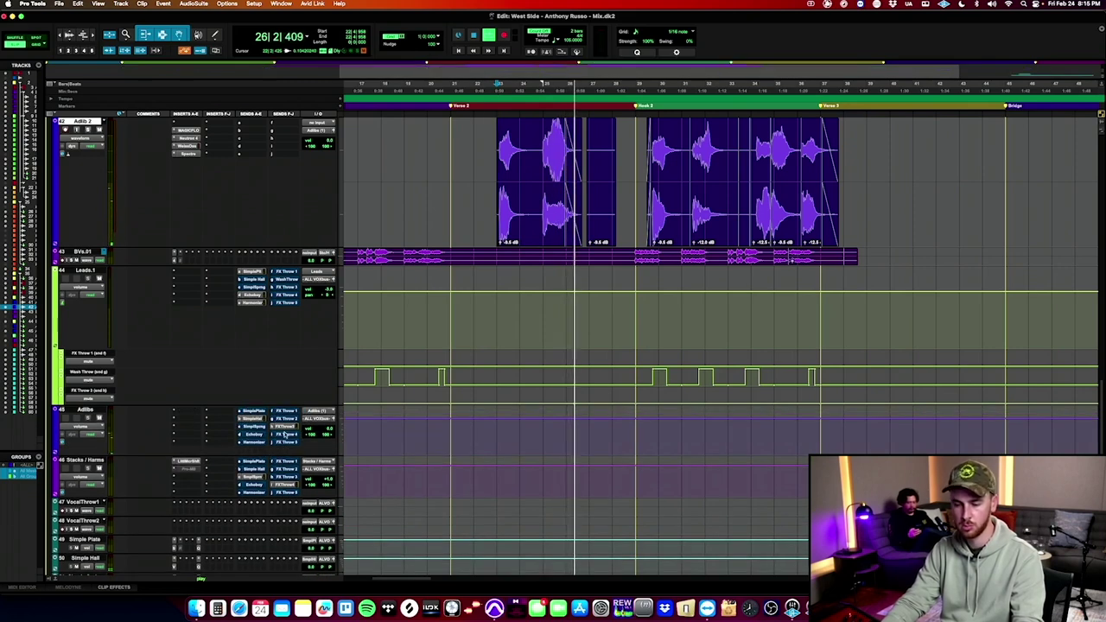
Trim the tail of Adlib 2's second phrase in Verse 2 and keep a shorter fade-out on it.
scroll(580, 128, up, 2)
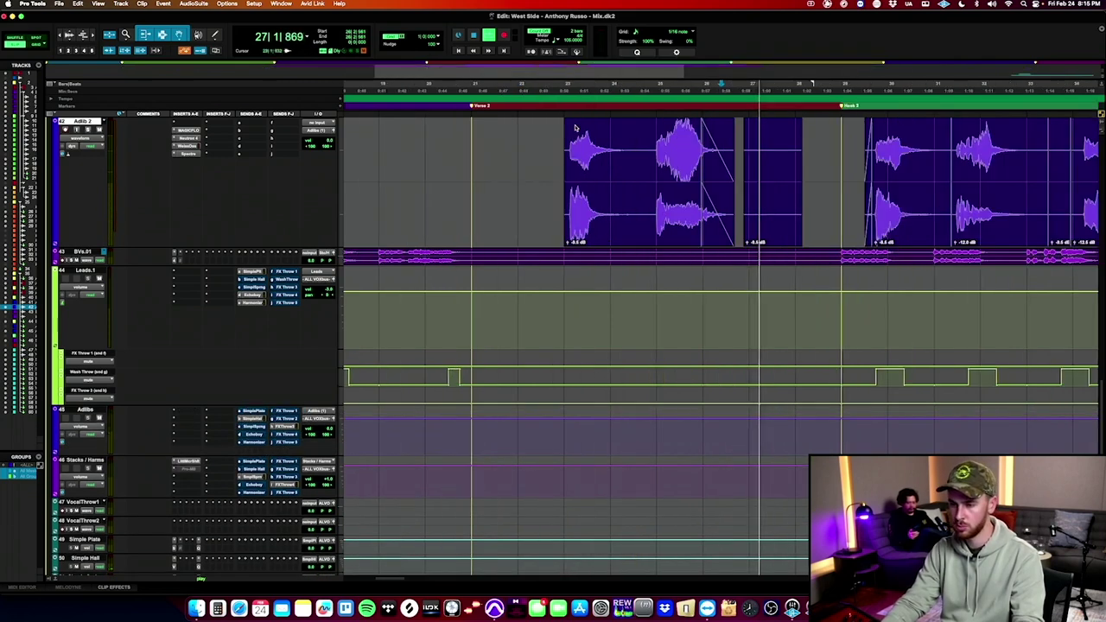
click(695, 131)
key(g)
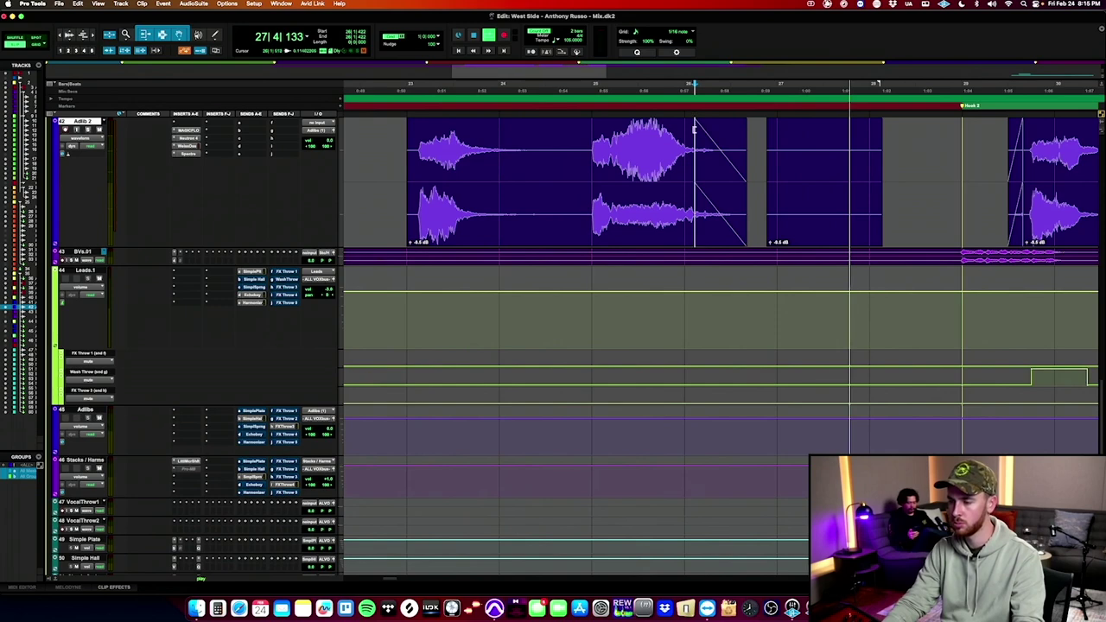
click(628, 245)
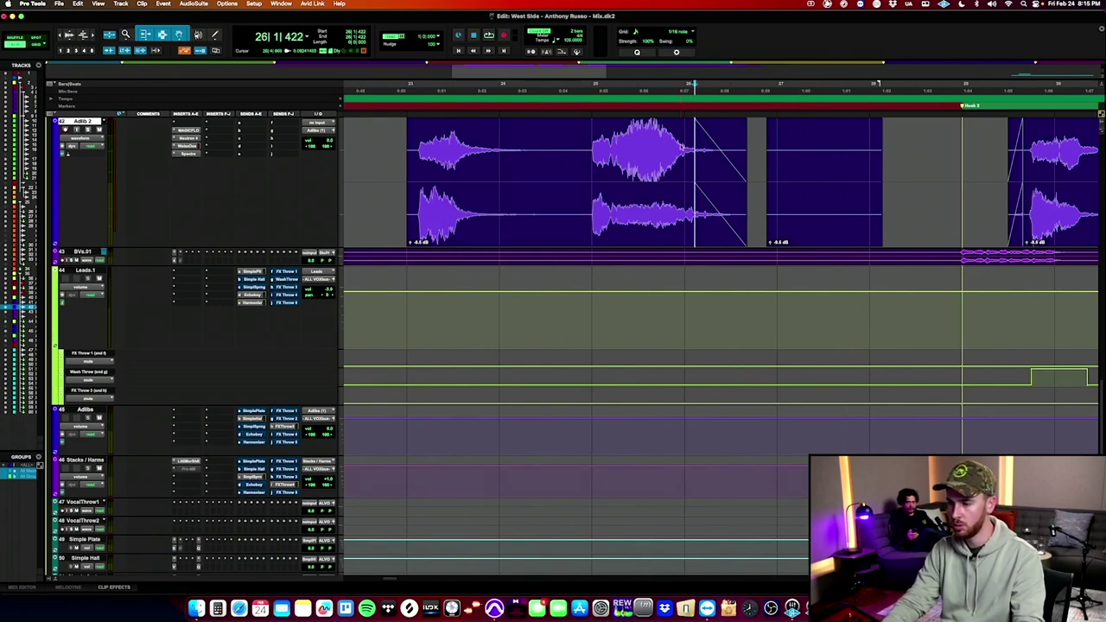
click(712, 138)
key(s)
key(r)
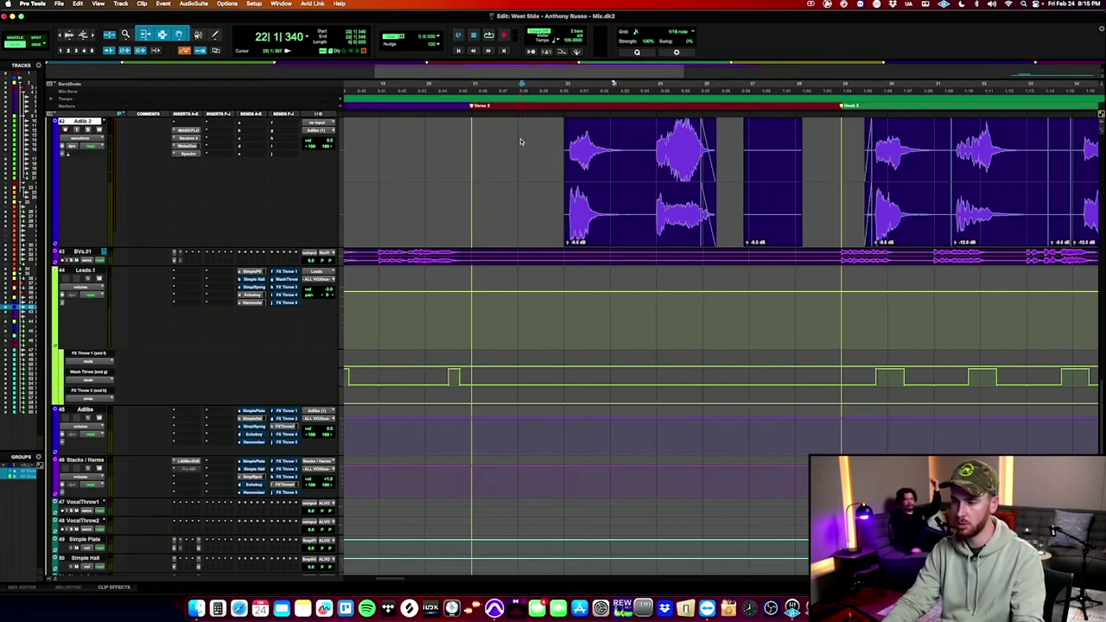
Lower the clip gain of all Adlib 2 clips further and insert ValhallaVintageVerb on the track in Ambience mode with a 13.3% mix.
key(super+bracketleft)
key(space)
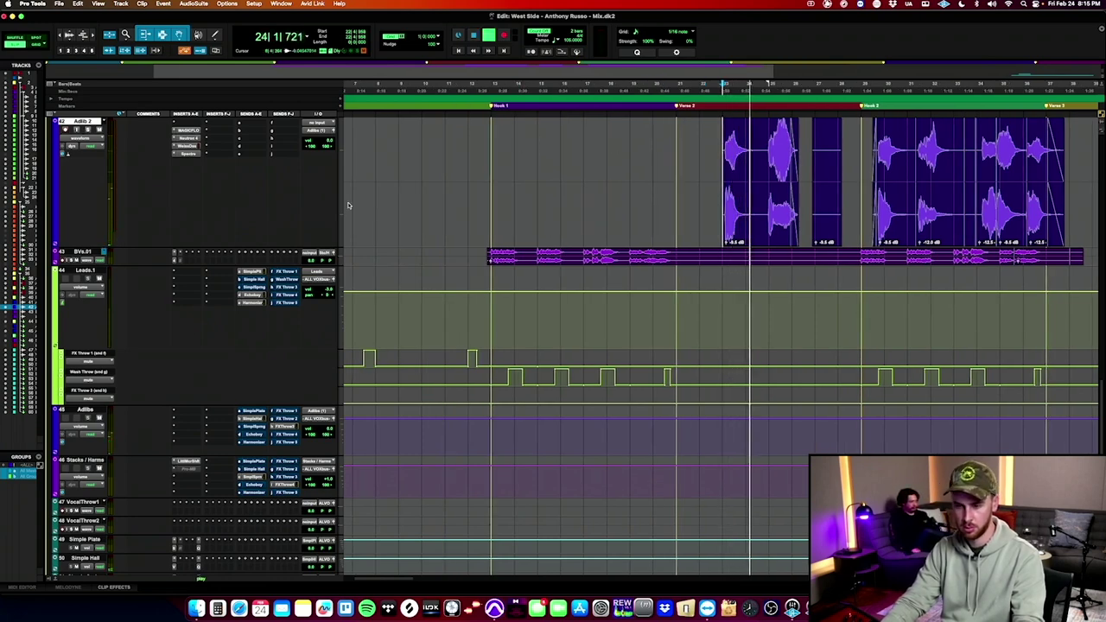
key(super+bracketleft)
scroll(349, 205, up, 3)
triple_click(476, 285)
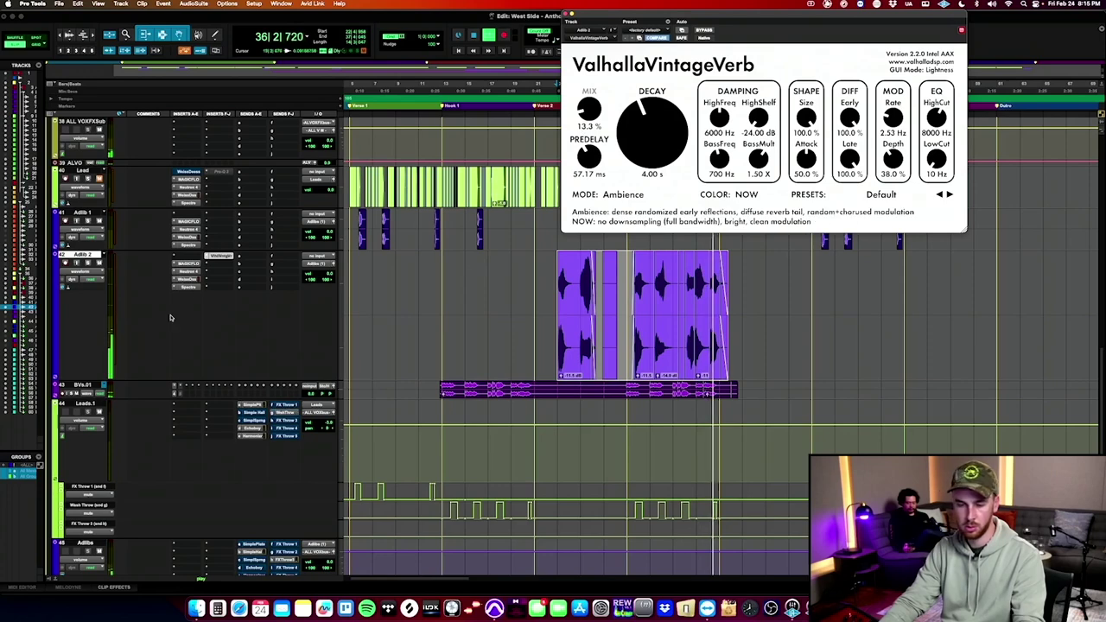
Set Adlib 2's ValhallaVintageVerb to about 6.34 s decay and a 3800 Hz high cut, and compare the sound with it bypassed.
click(216, 256)
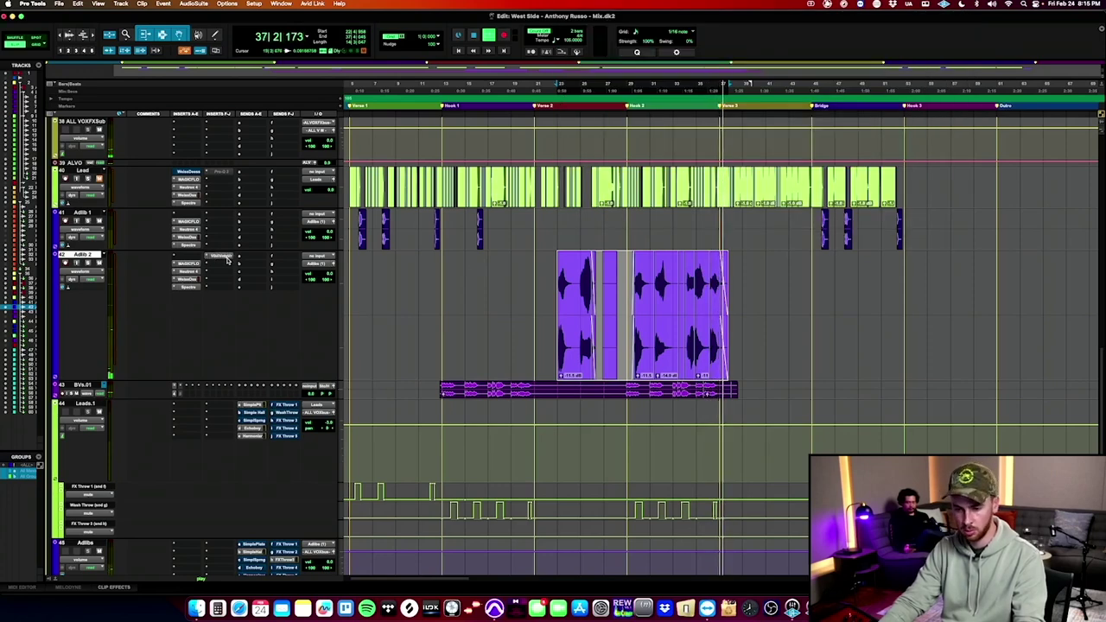
click(228, 260)
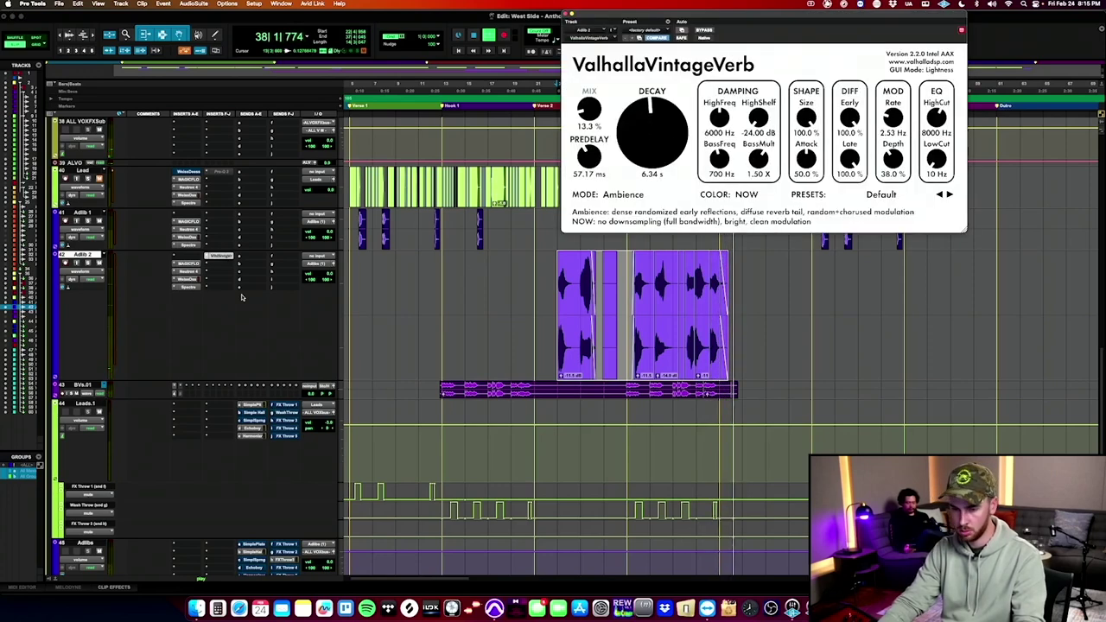
drag(934, 138, 938, 132)
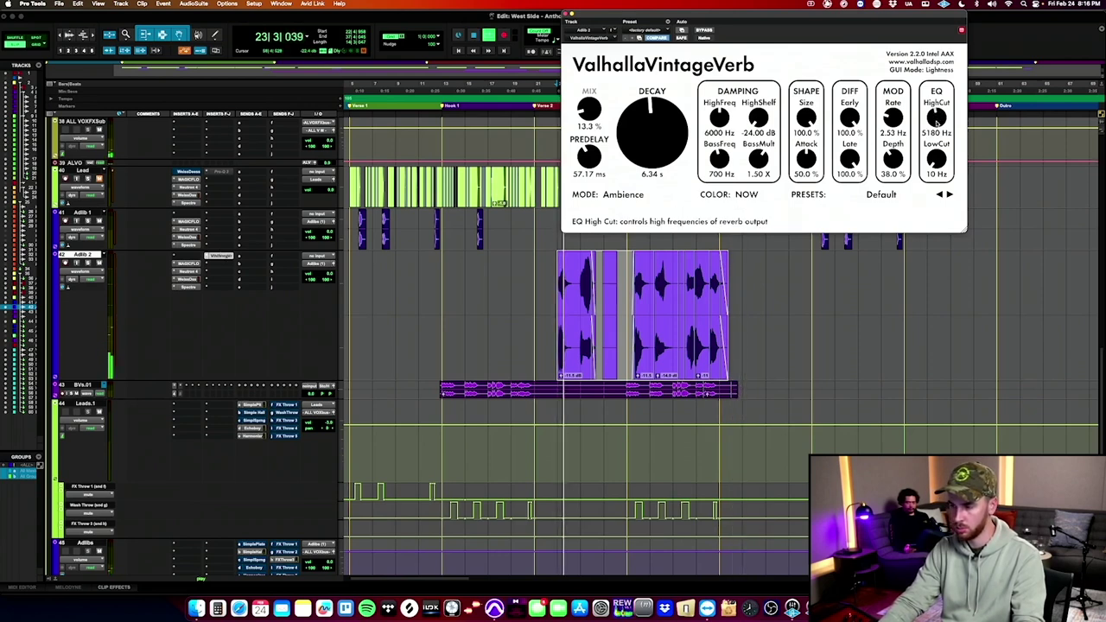
drag(937, 130, 937, 132)
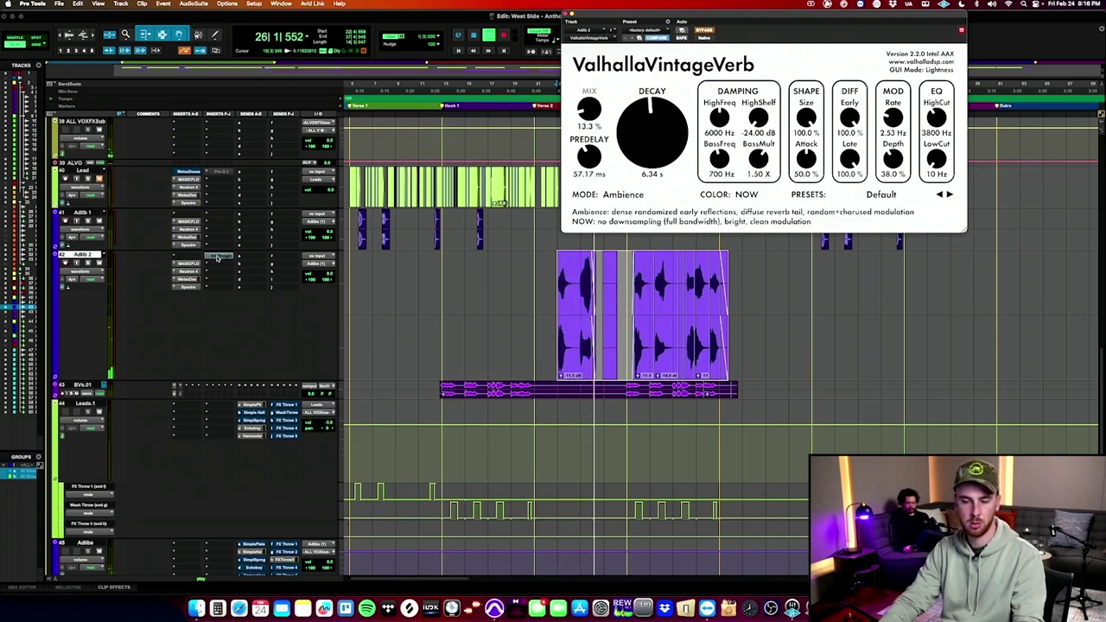
Move ValhallaVintageVerb from Adlib 2 to FX Throw 5, set 100% mix and about 7.86 s decay, and lower that track's volume to about -11.7 dB.
scroll(897, 295, down, 10)
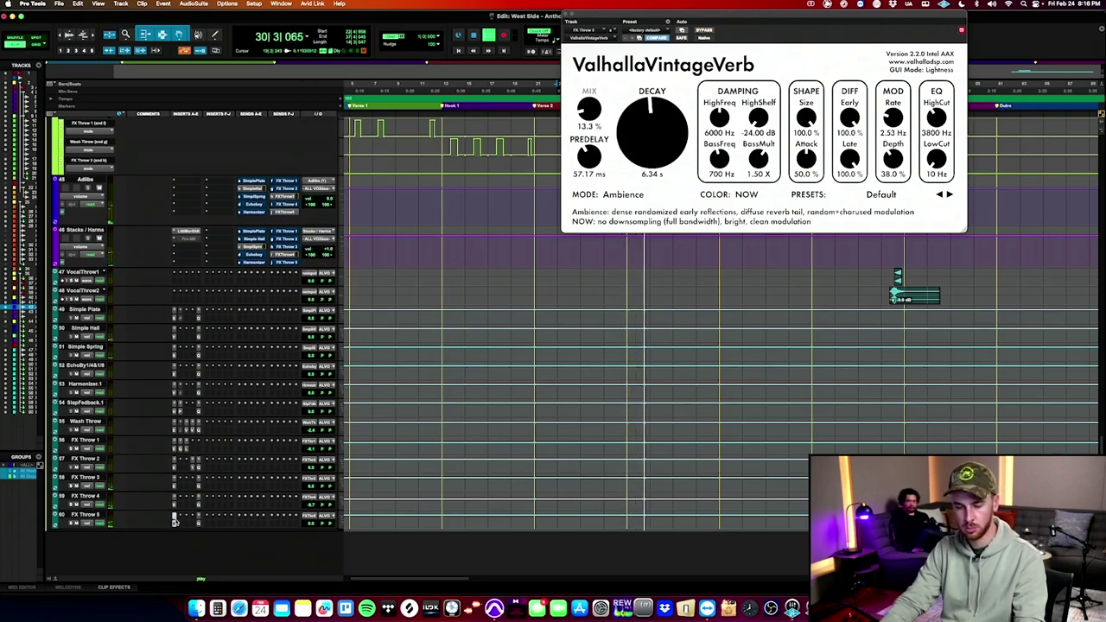
drag(589, 108, 592, 3)
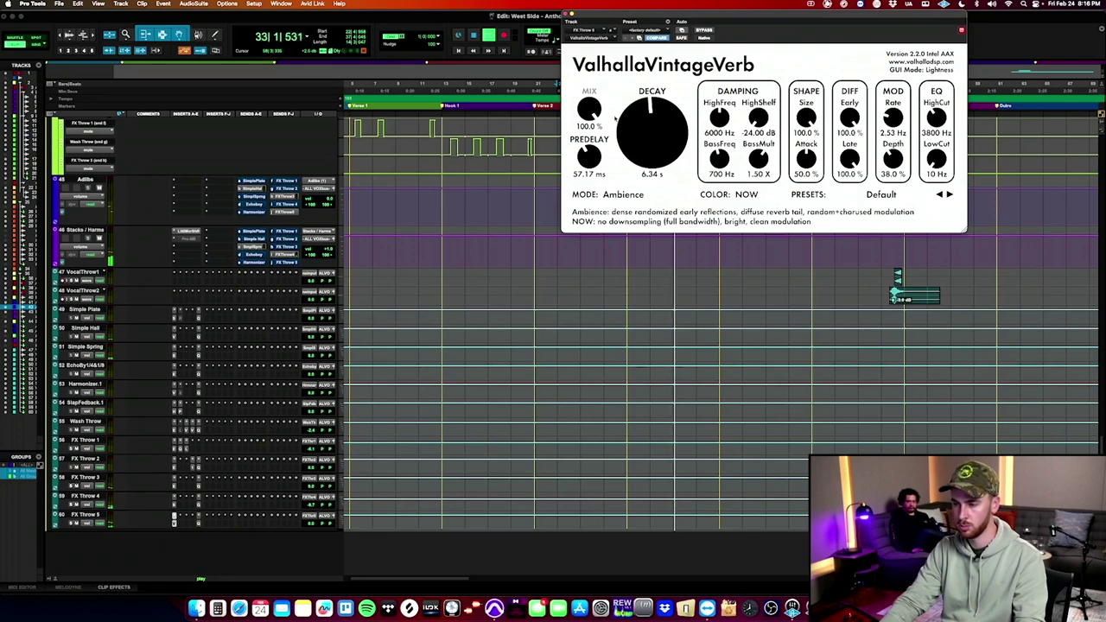
drag(632, 130, 631, 126)
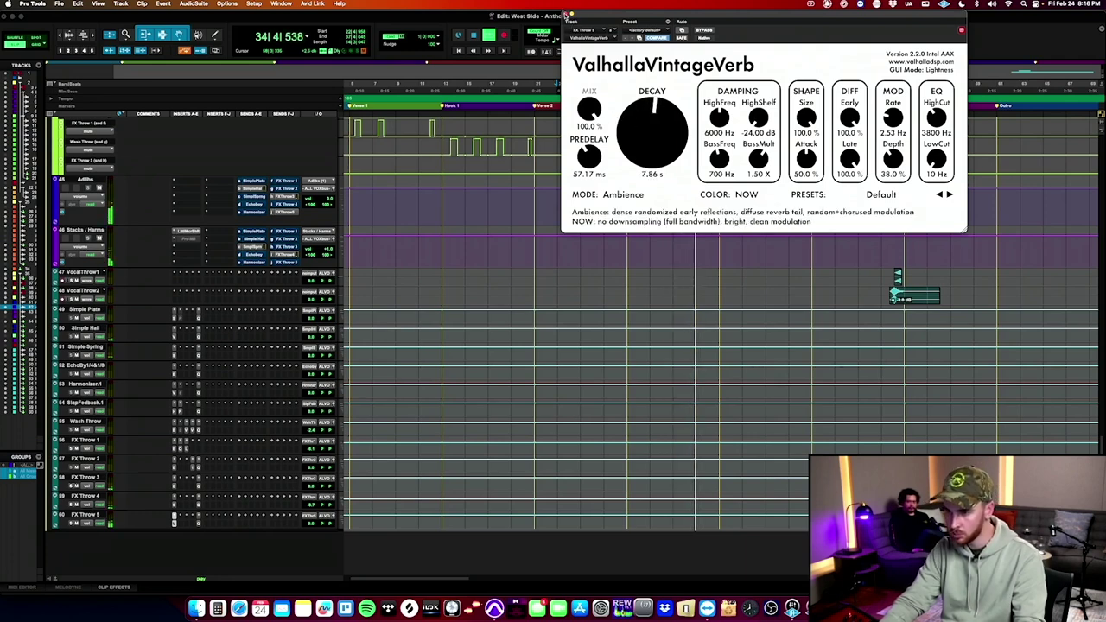
click(567, 14)
click(310, 523)
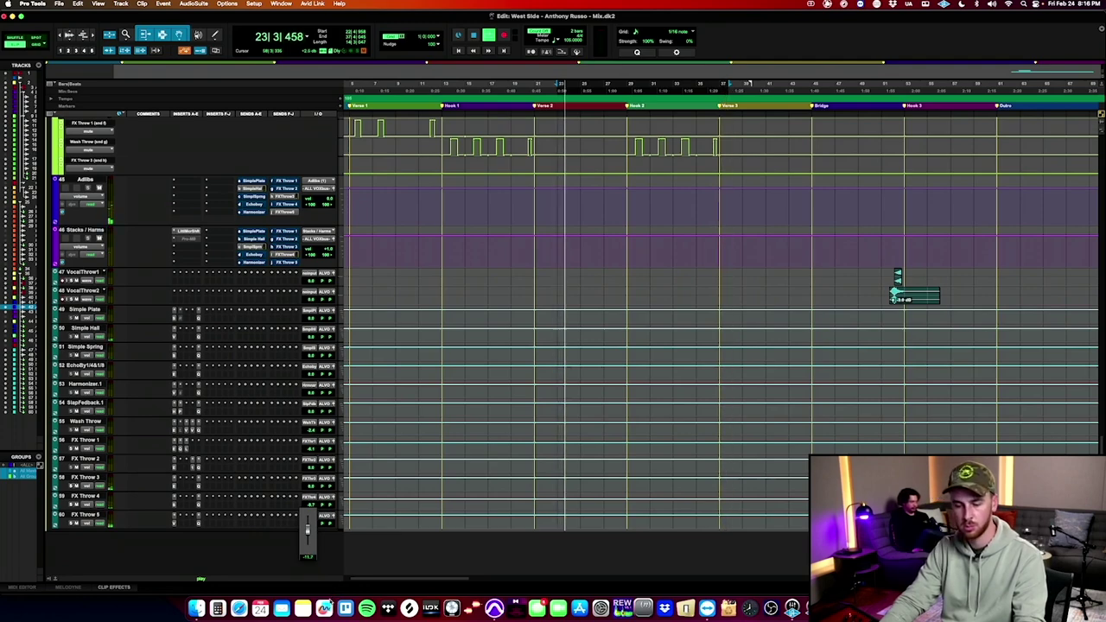
Reduce the Adlib 2 track's height and place the edit cursor on the BVs.01 track just before Hook 1.
scroll(489, 339, up, 5)
scroll(489, 339, down, 1)
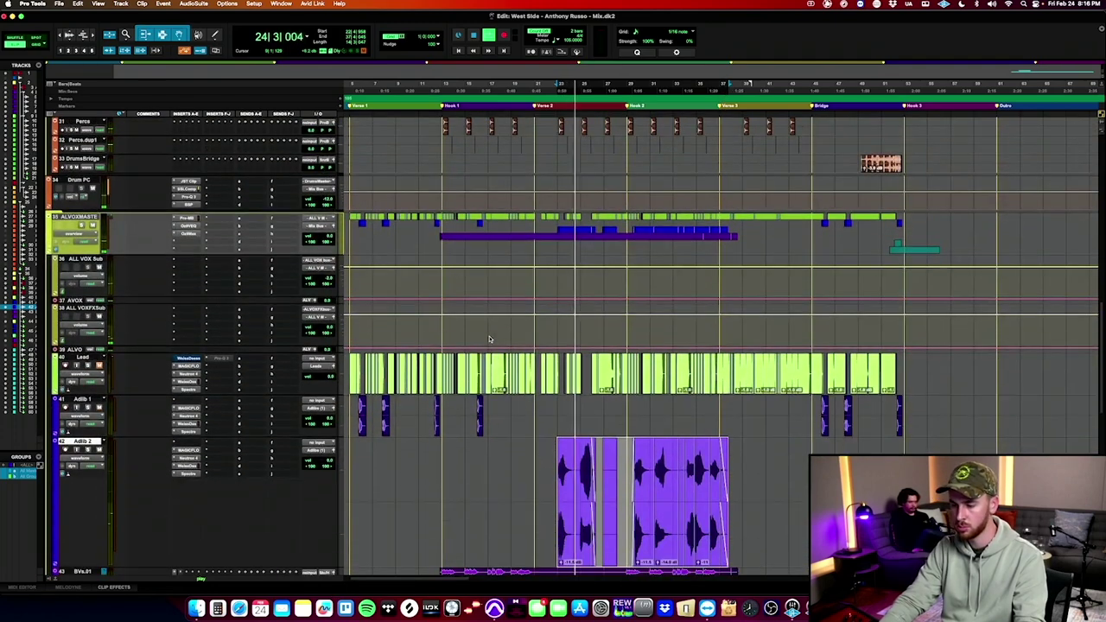
key(ctrl+Down)
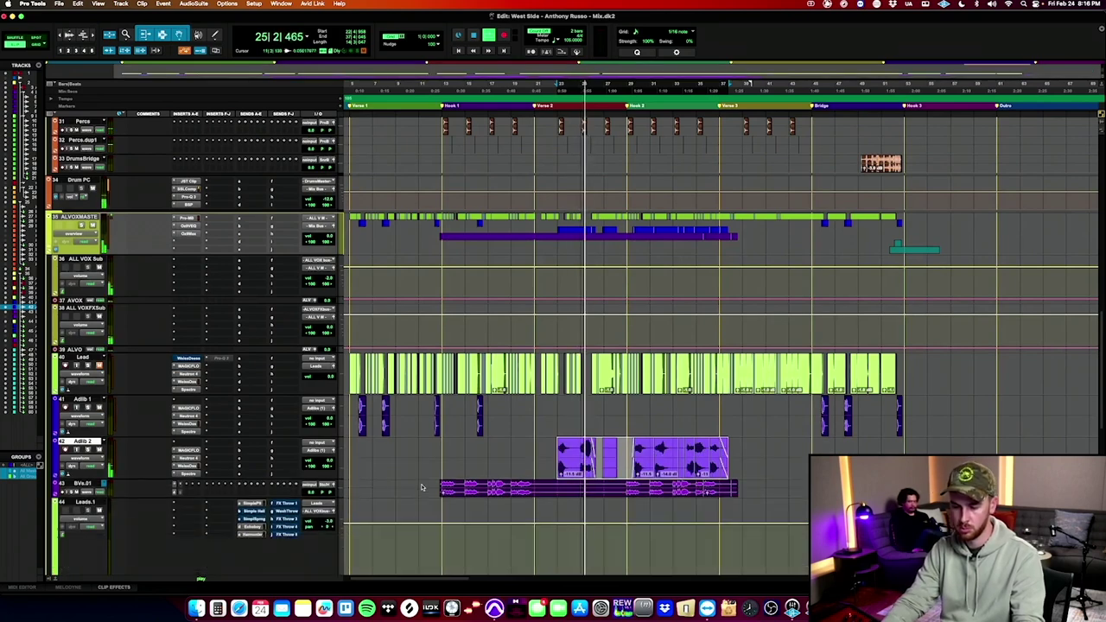
click(422, 489)
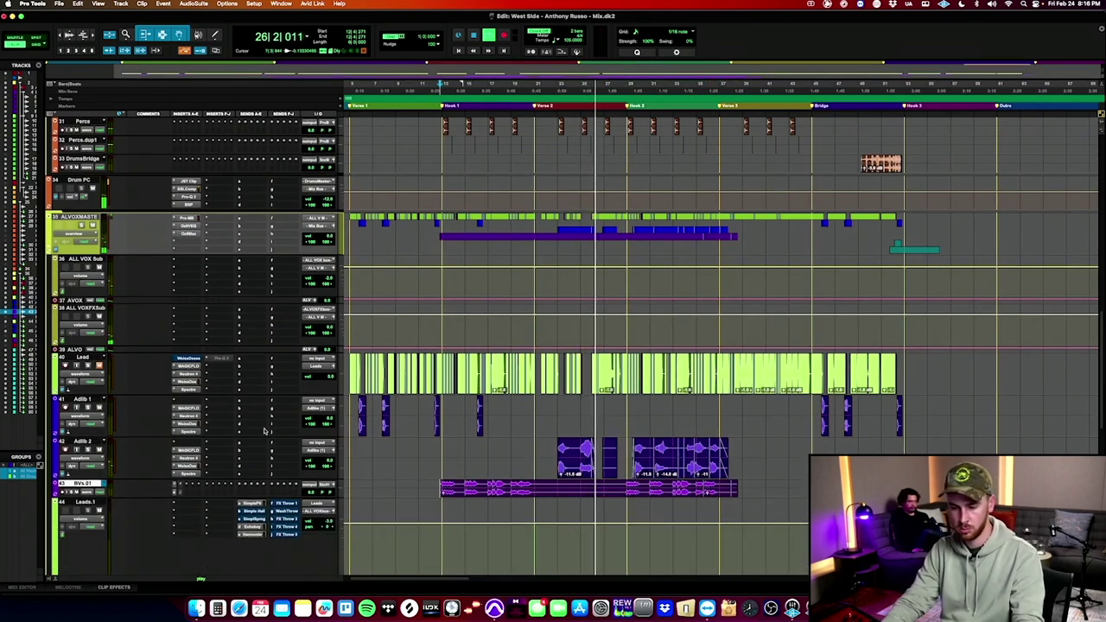
Show the FX Throw 5 send mute lane on the Adlibs track and mute the send from the song start to Hook 1.
scroll(383, 402, left, 2)
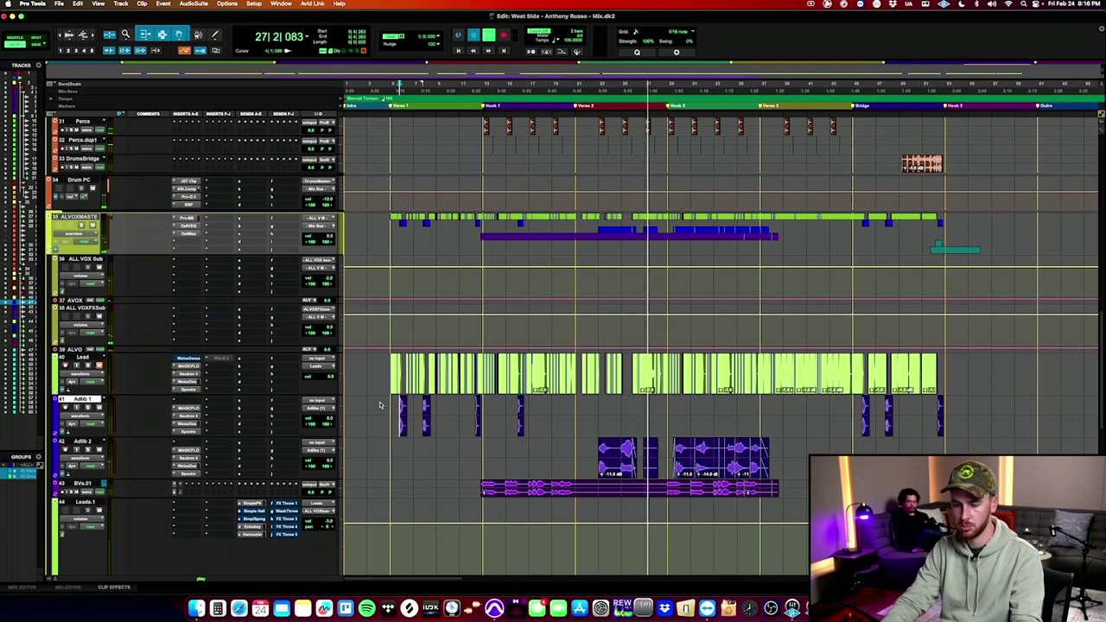
scroll(380, 405, down, 10)
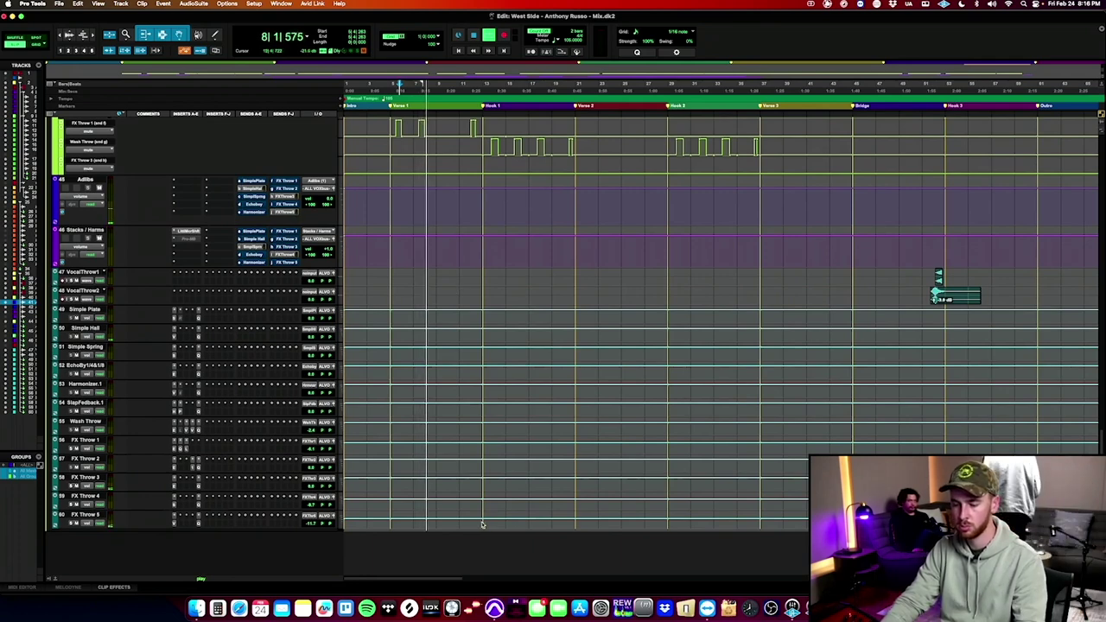
drag(481, 524, 345, 522)
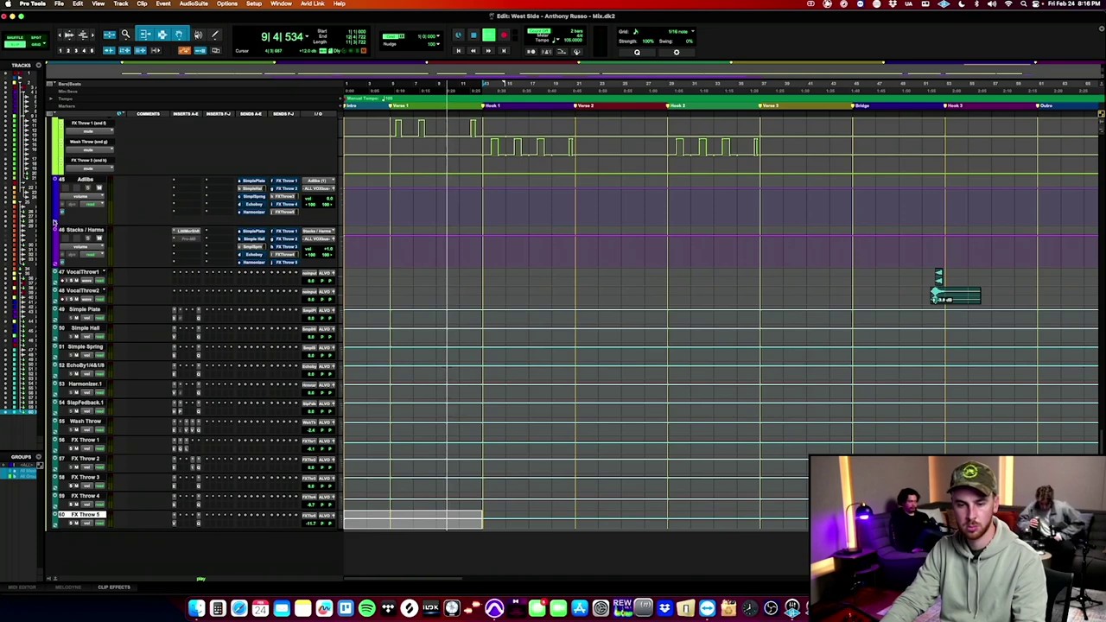
drag(53, 224, 177, 244)
click(102, 231)
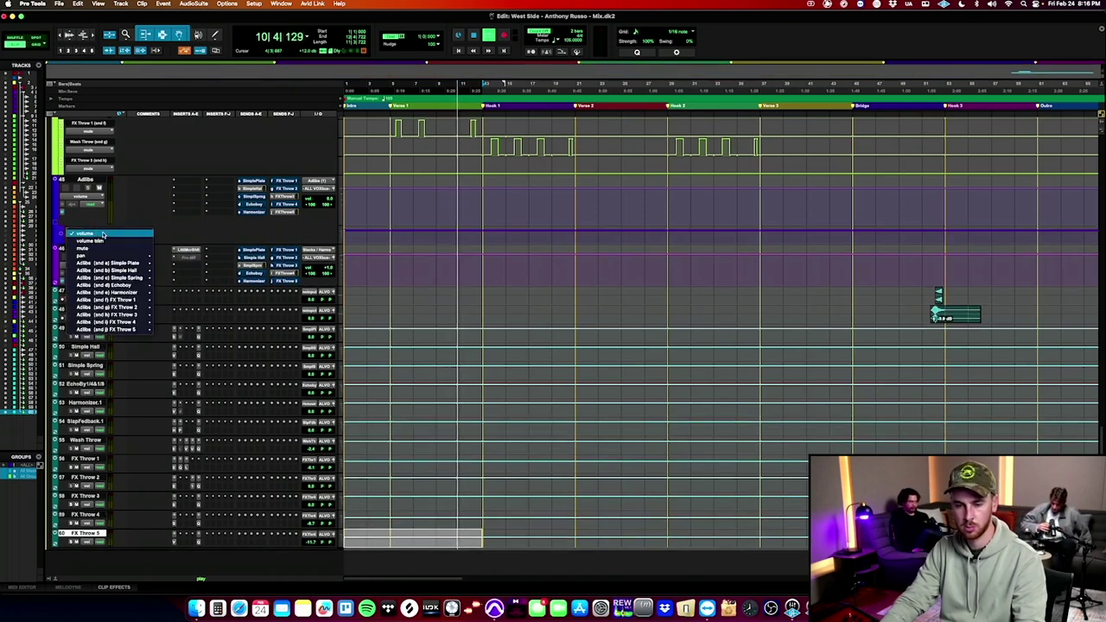
click(169, 332)
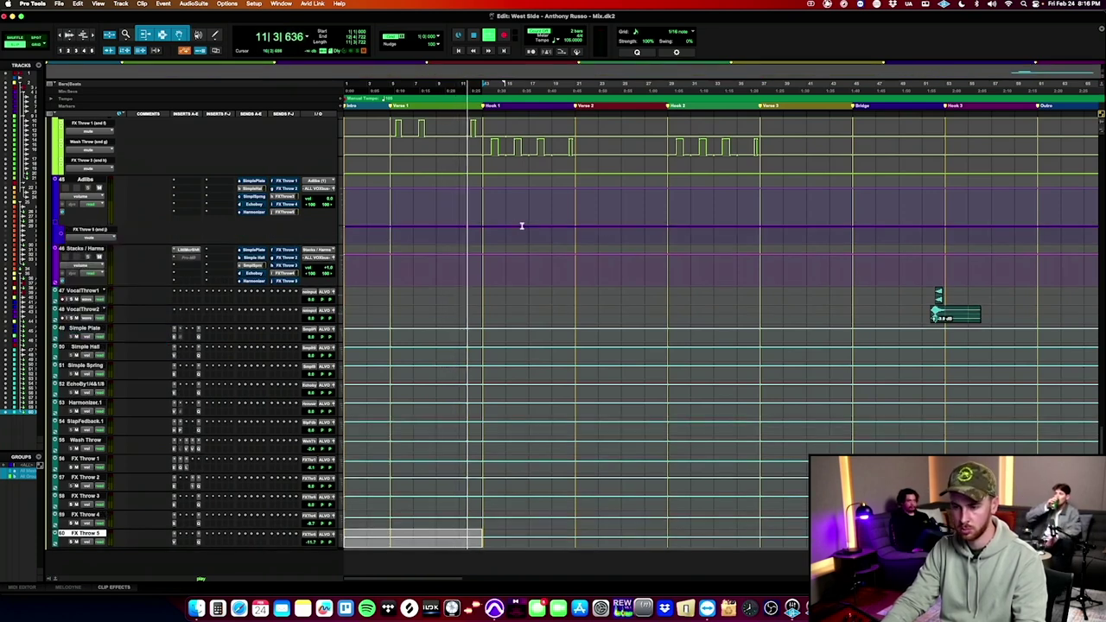
click(294, 236)
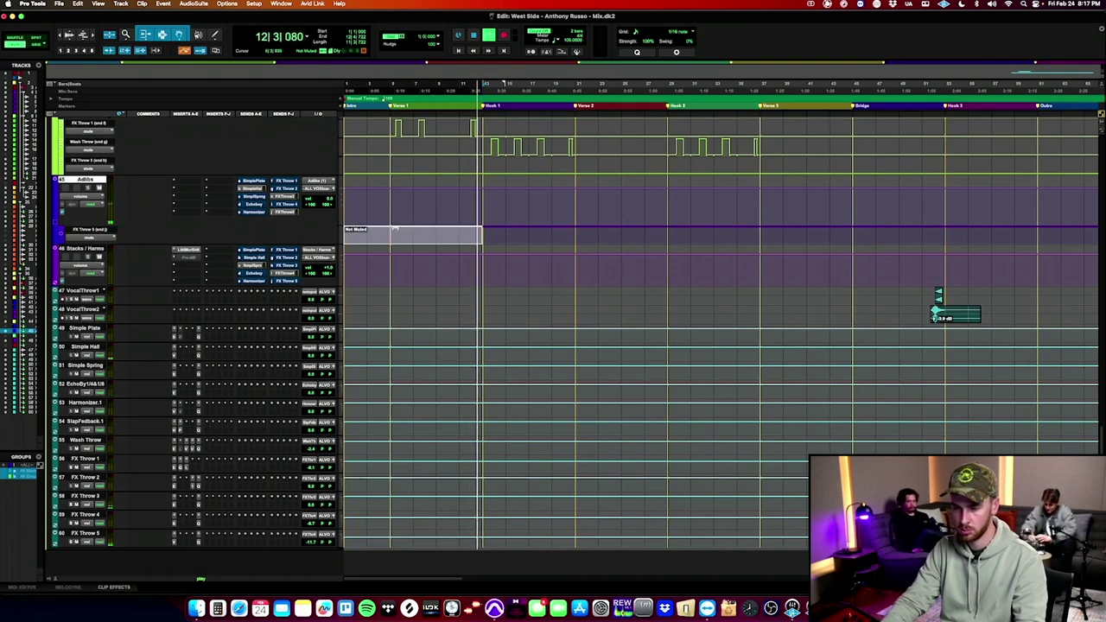
click(485, 232)
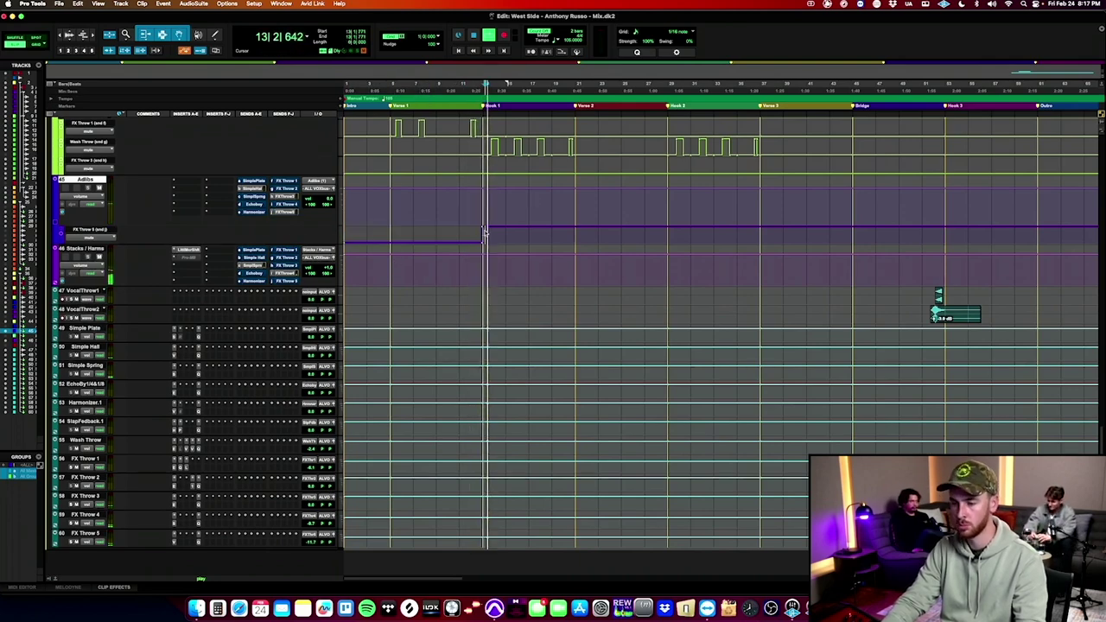
Play Adlib 2 from Verse 2, check its Neutron equalizer and Spectre settings, and make the Spectre insert inactive.
scroll(486, 234, up, 5)
click(557, 212)
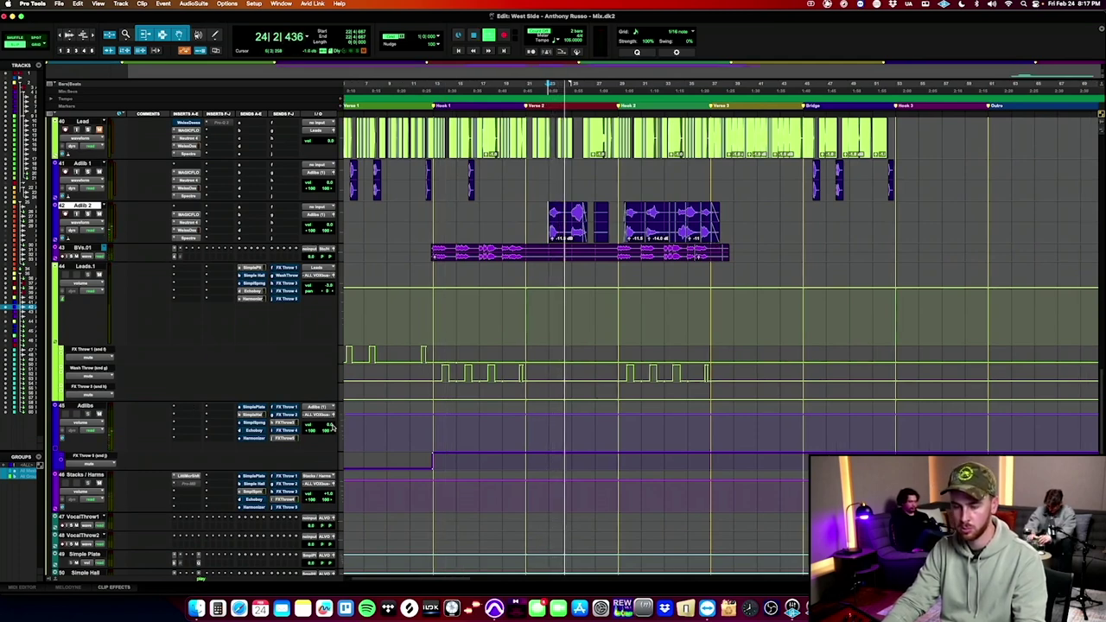
click(189, 223)
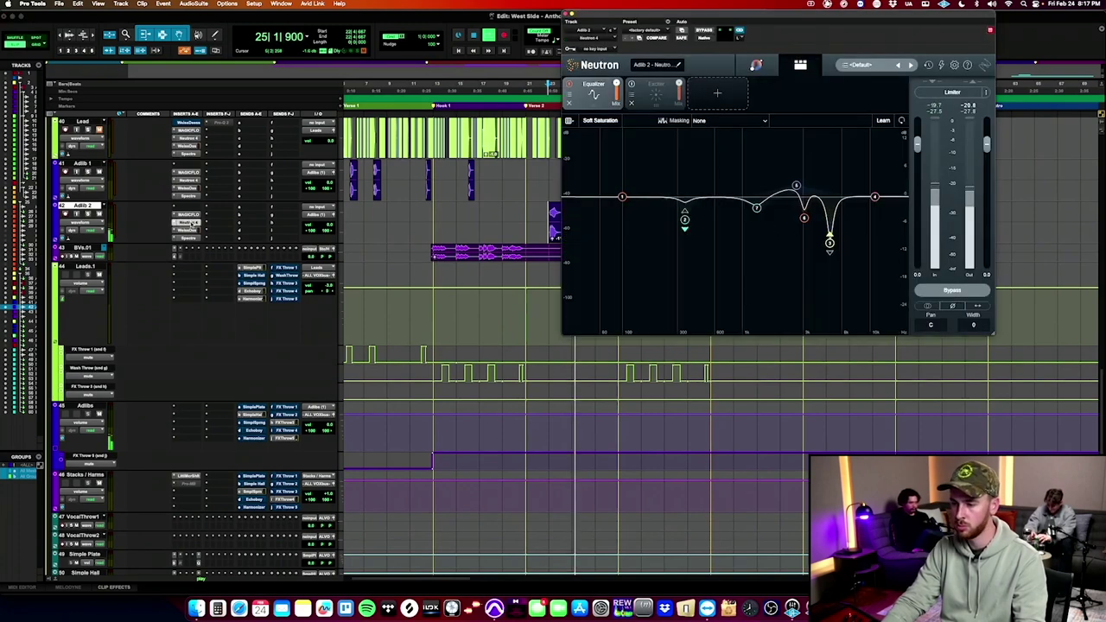
click(190, 223)
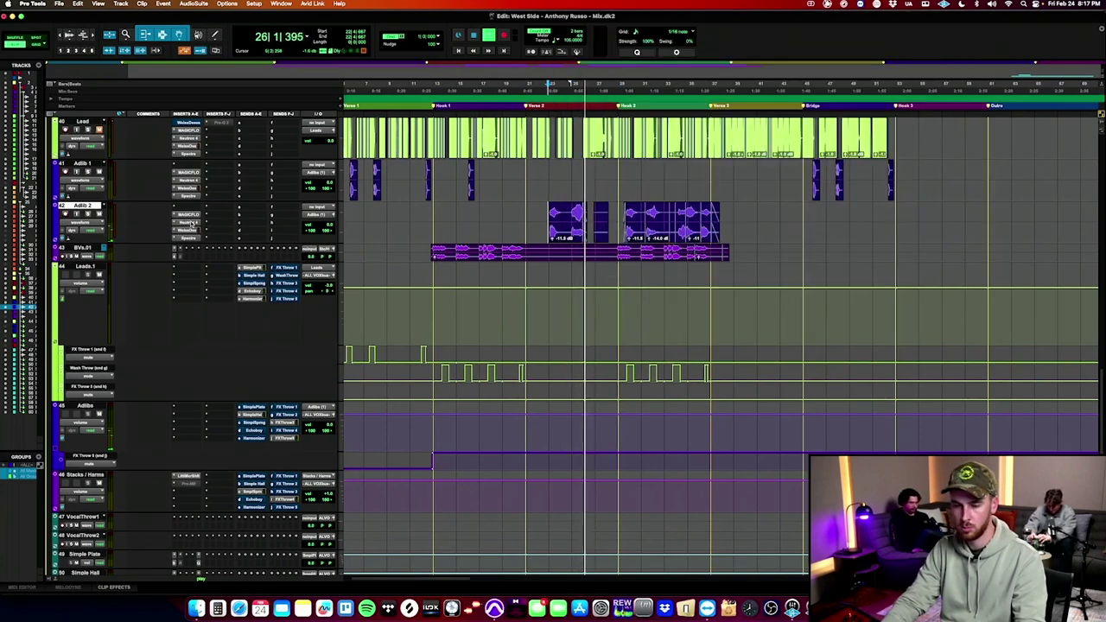
click(193, 238)
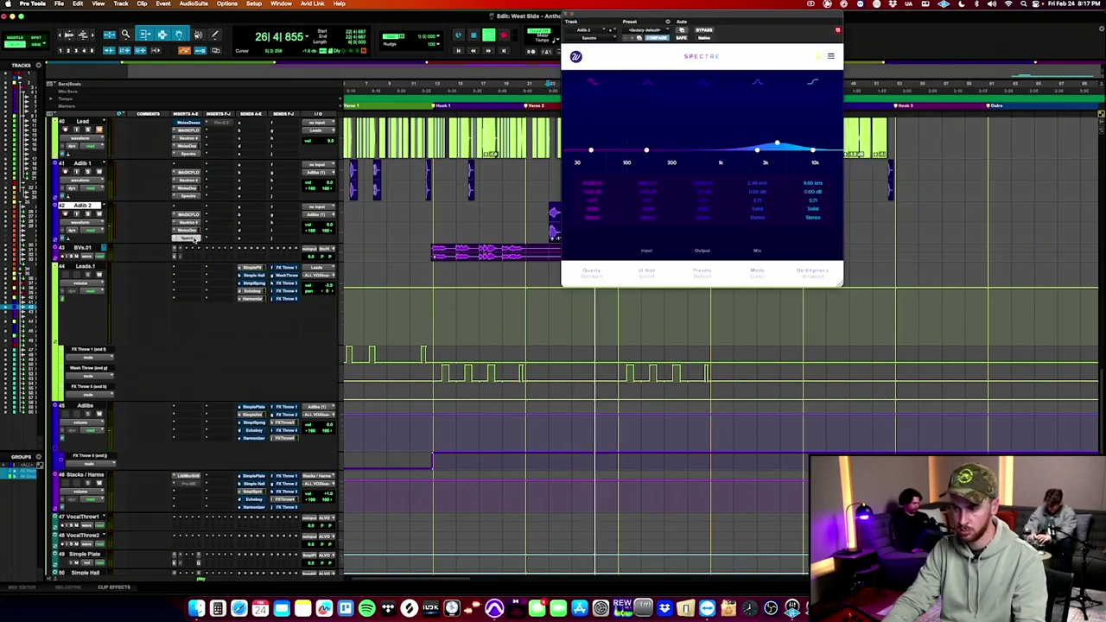
click(193, 239)
key(space)
key(space)
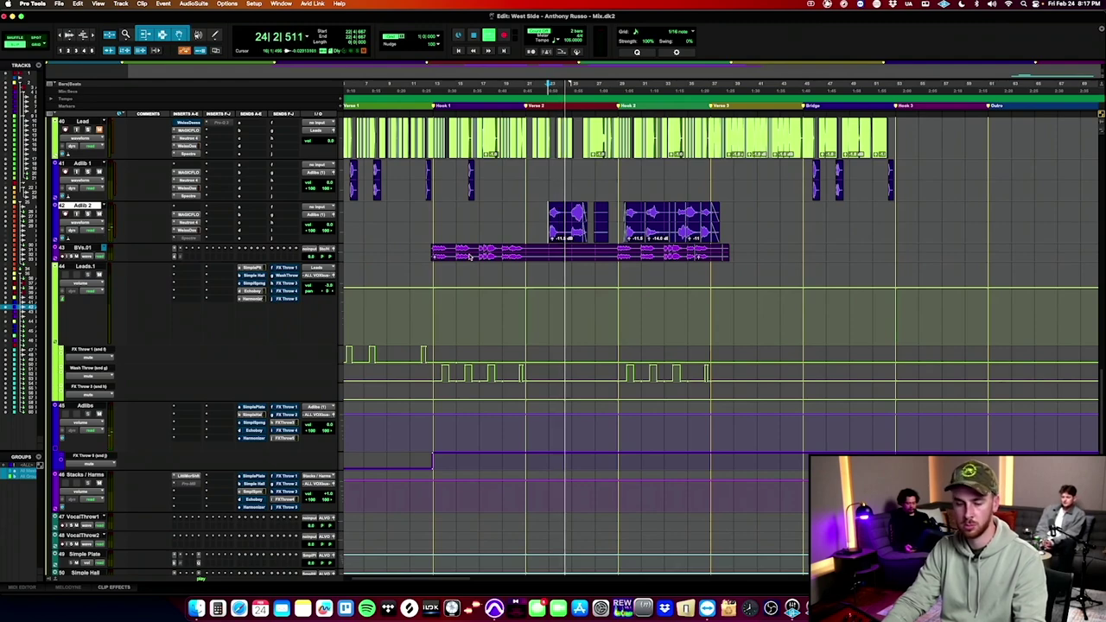
Inspect the Pro-MB multiband compression on the All Music bus during playback.
scroll(437, 321, up, 15)
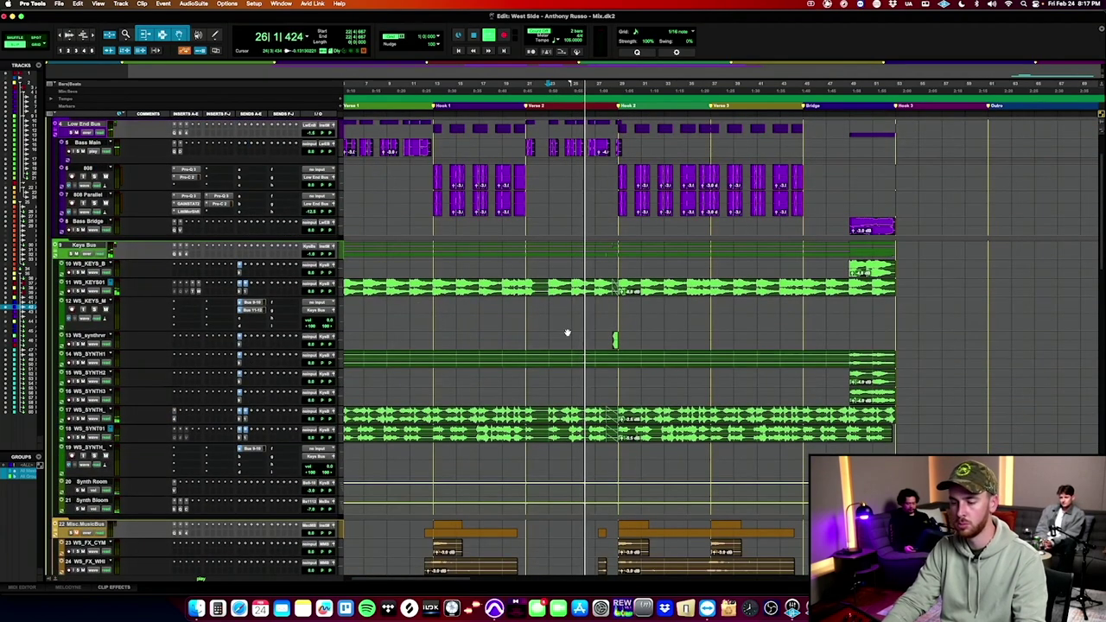
scroll(248, 208, up, 3)
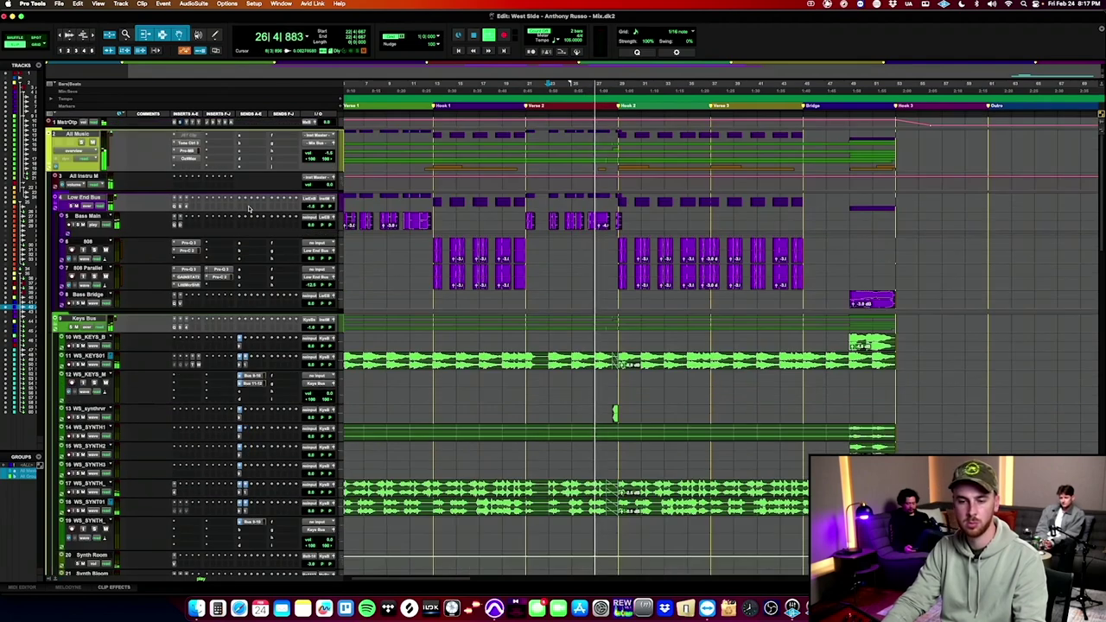
click(197, 151)
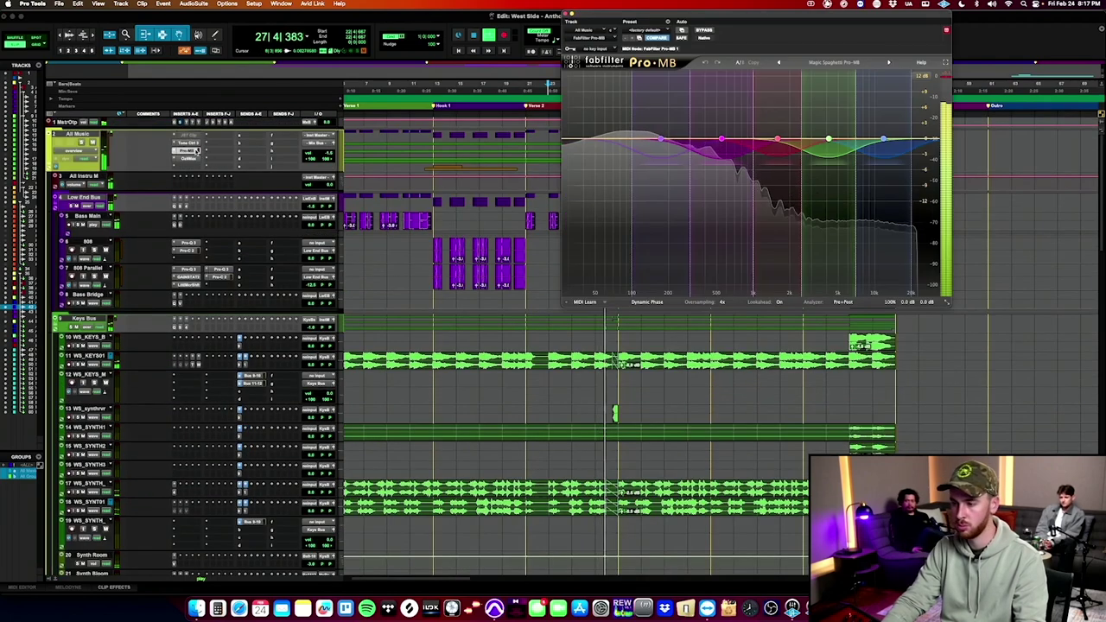
click(198, 152)
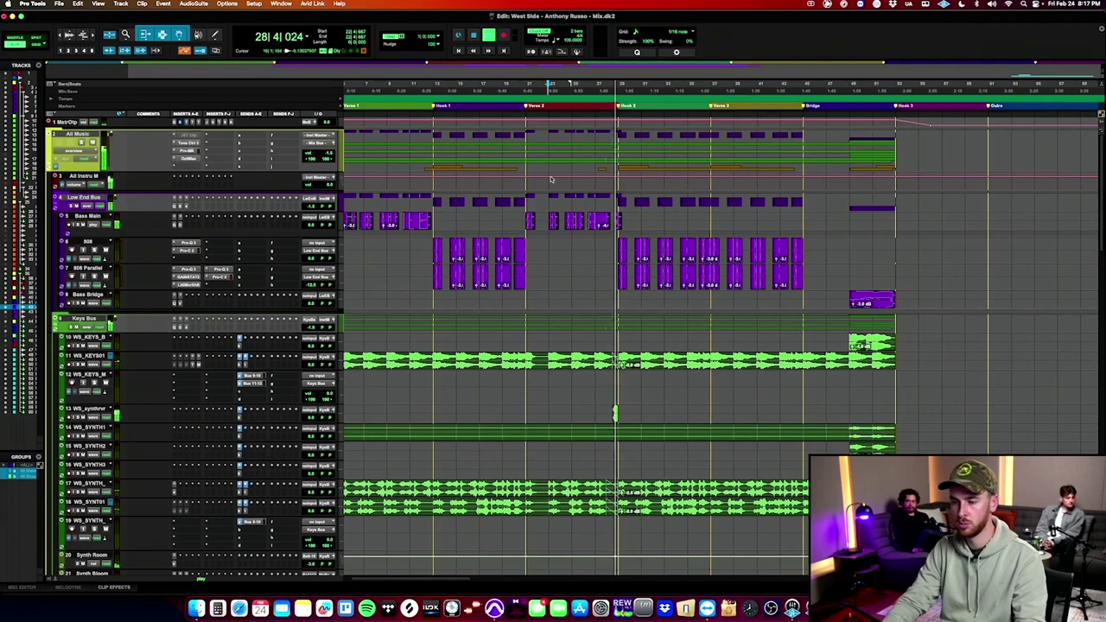
Fit the song in the timeline, enlarge the Master Output track, and check the mix spectrum against the reference in ADPTR MetricAB.
click(617, 250)
scroll(577, 212, right, 1)
key(r)
click(675, 122)
key(ctrl+Up)
key(ctrl+Up)
key(ctrl+Up)
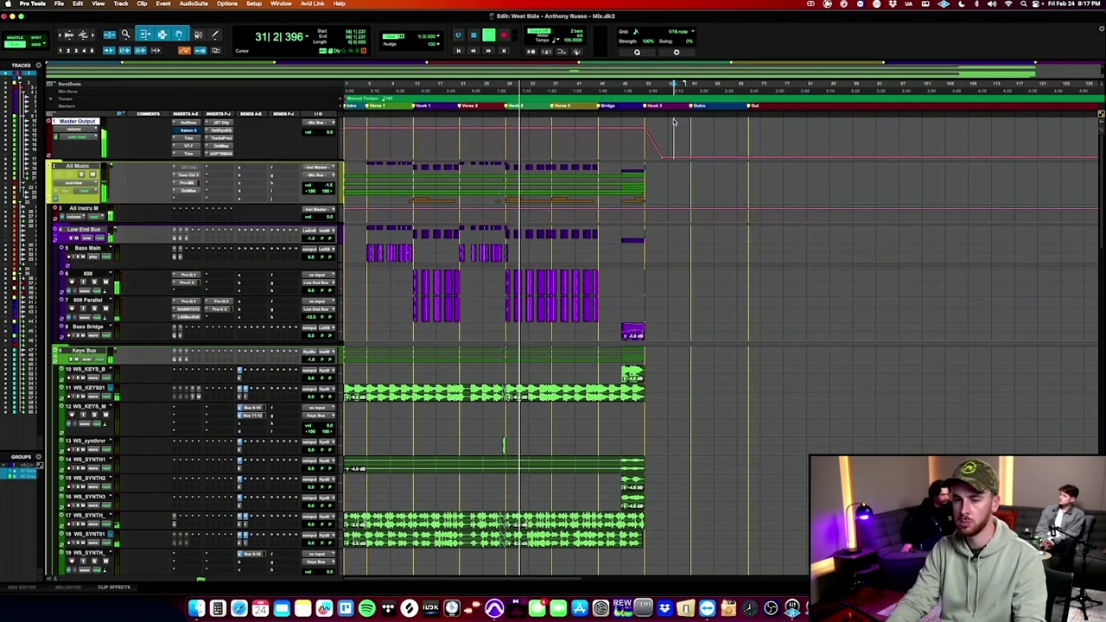
click(222, 153)
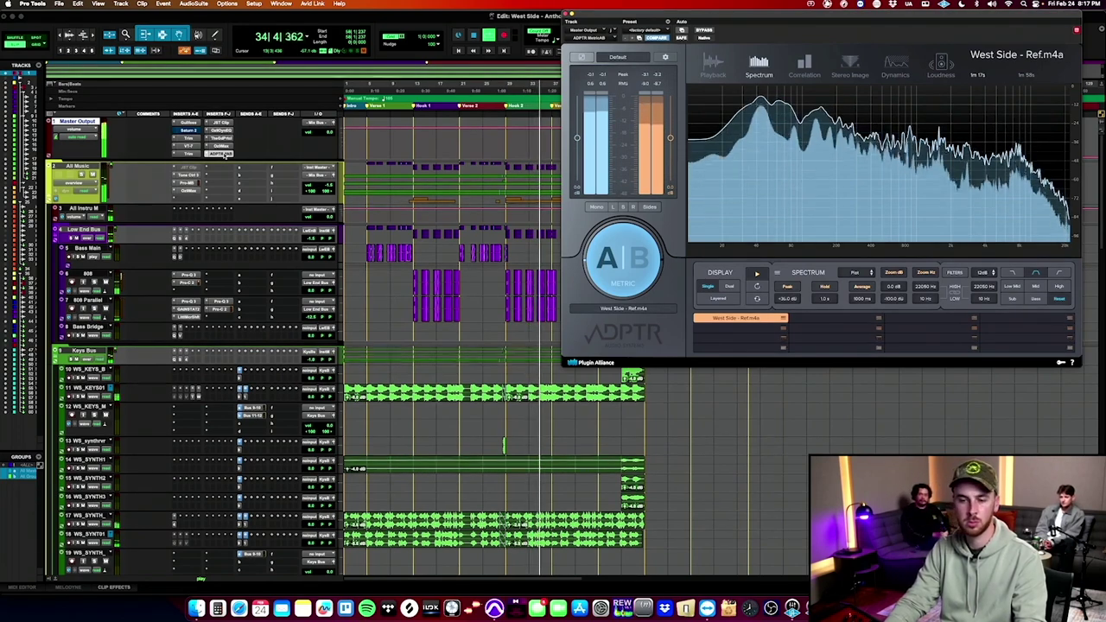
click(224, 154)
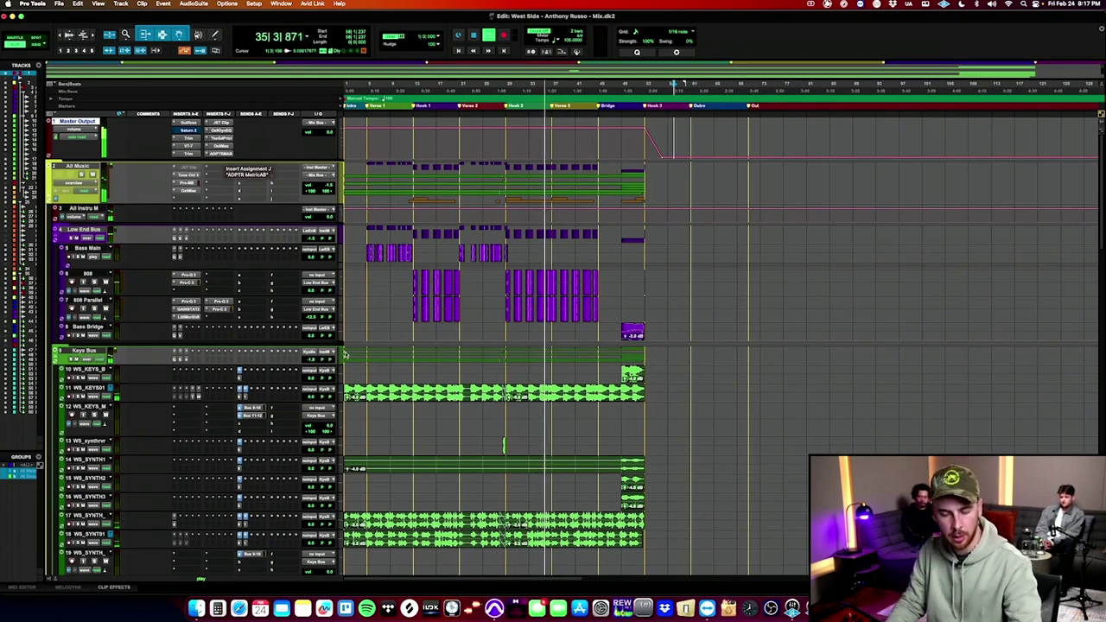
Inspect the Pro-MB multiband compression on the vocal master bus during playback.
scroll(345, 355, down, 10)
scroll(345, 355, up, 2)
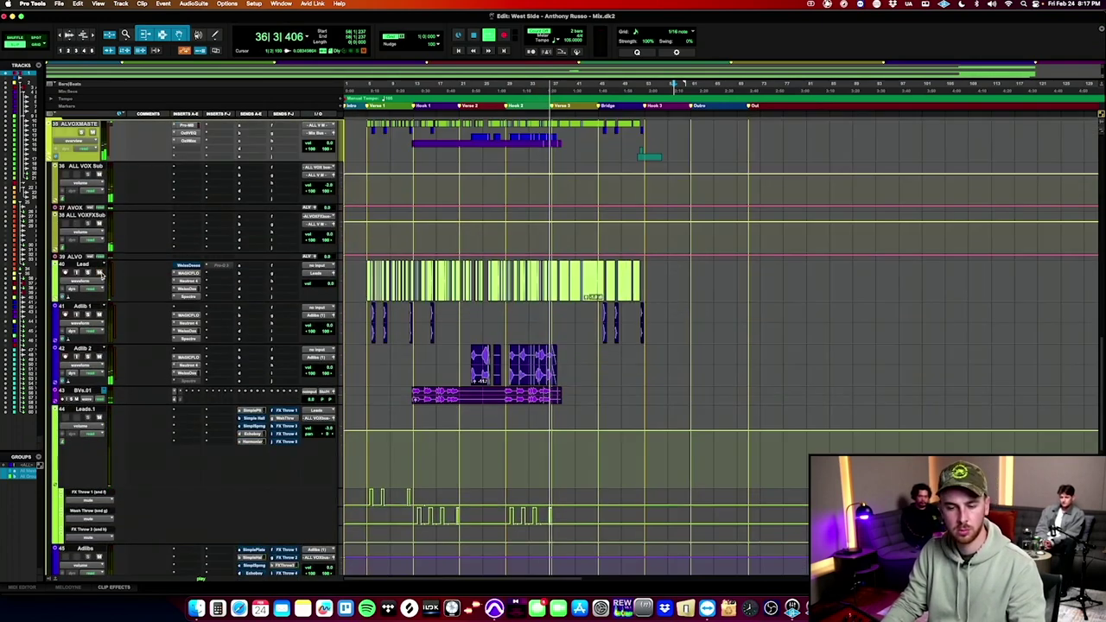
scroll(617, 248, up, 3)
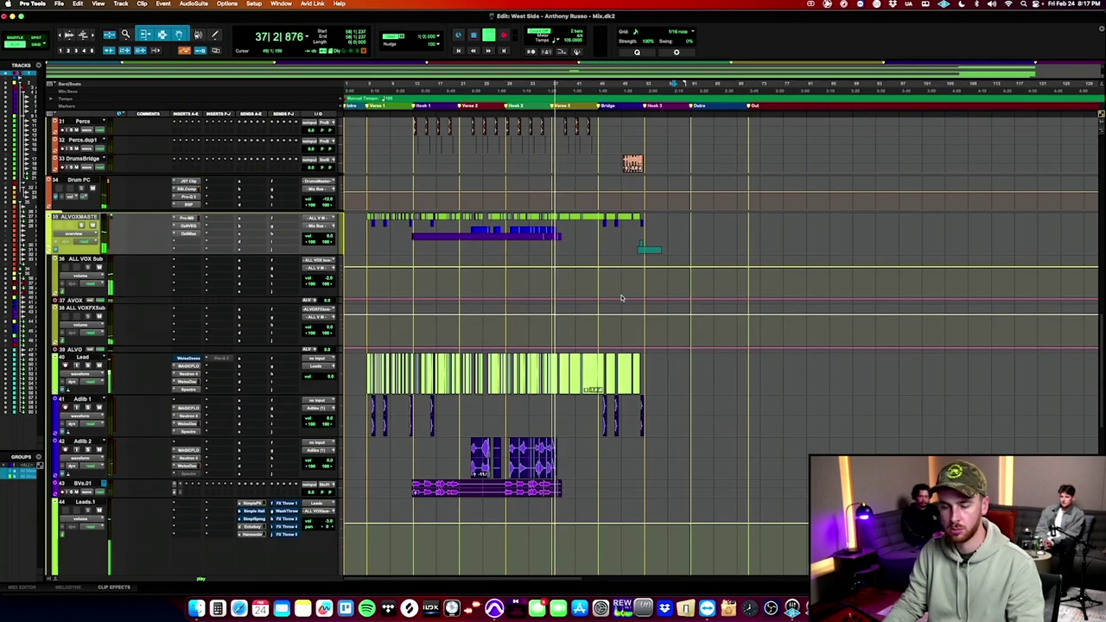
click(192, 221)
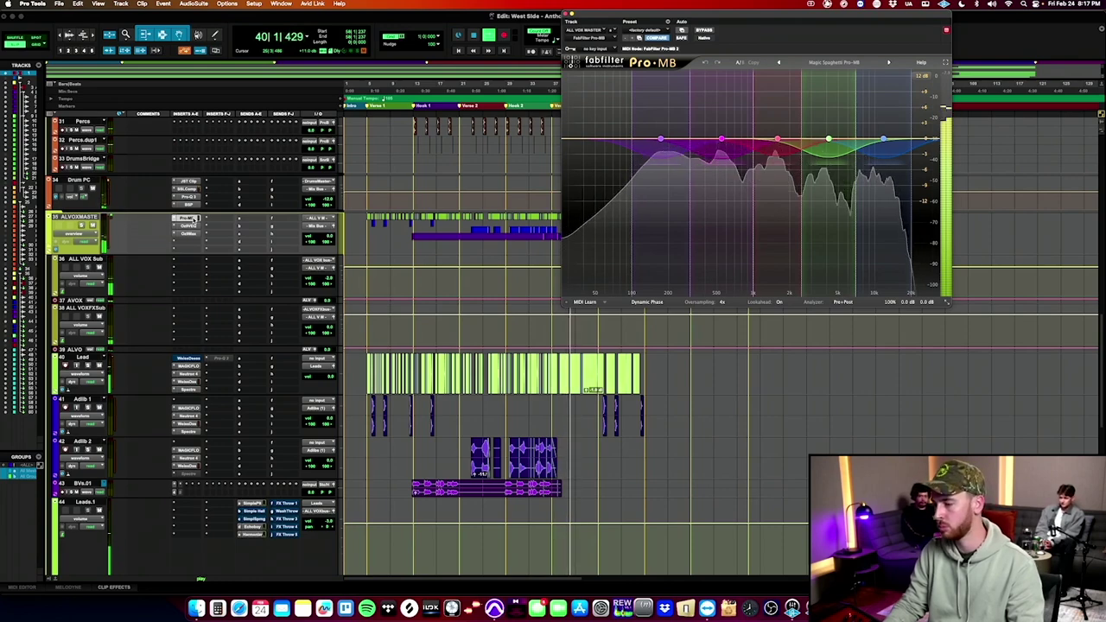
click(192, 222)
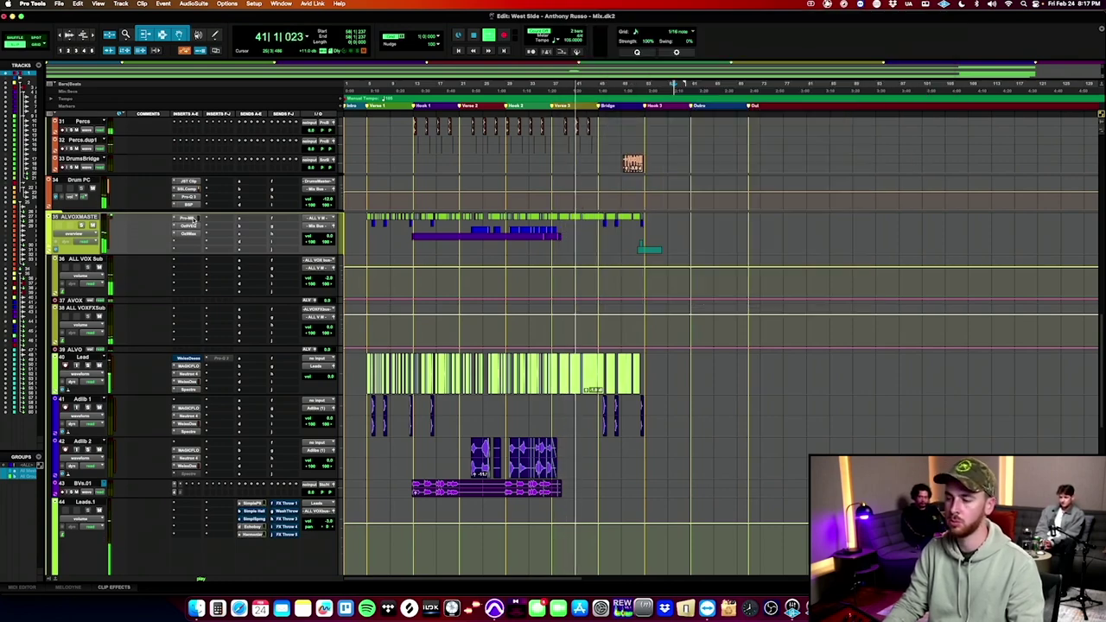
Compare the Lead vocal with Spectre bypassed and active while the Bridge plays.
scroll(506, 205, up, 15)
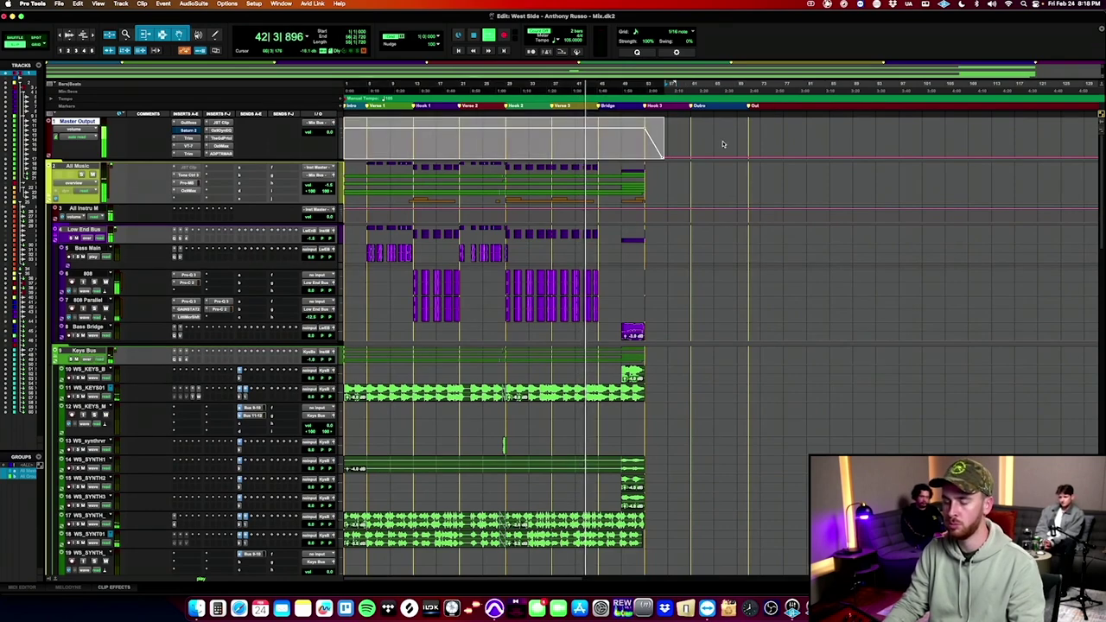
scroll(586, 295, down, 20)
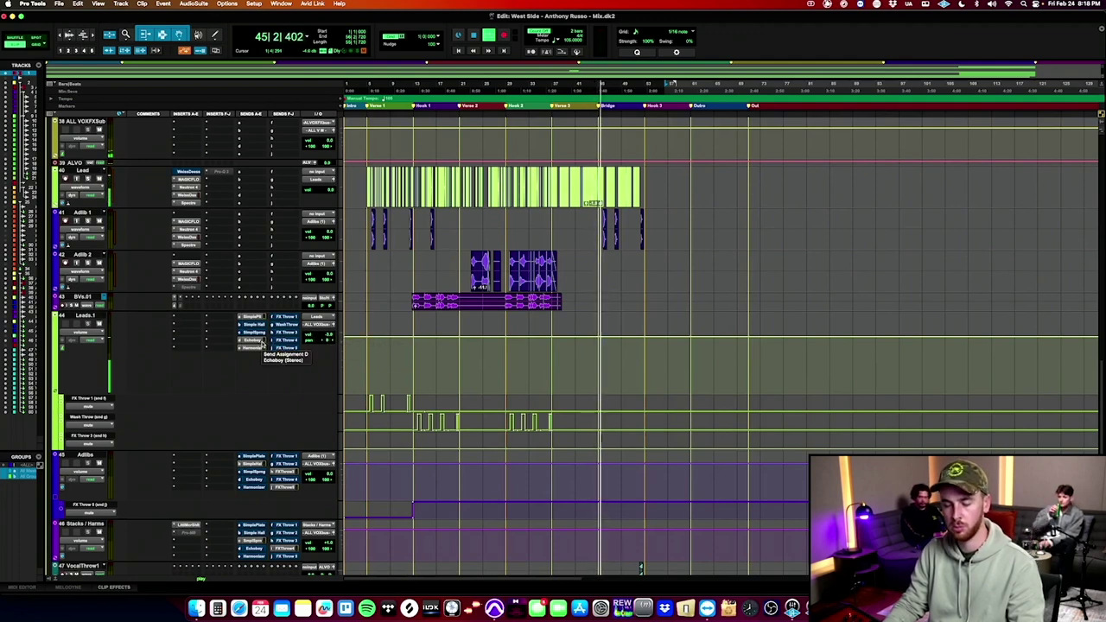
click(193, 202)
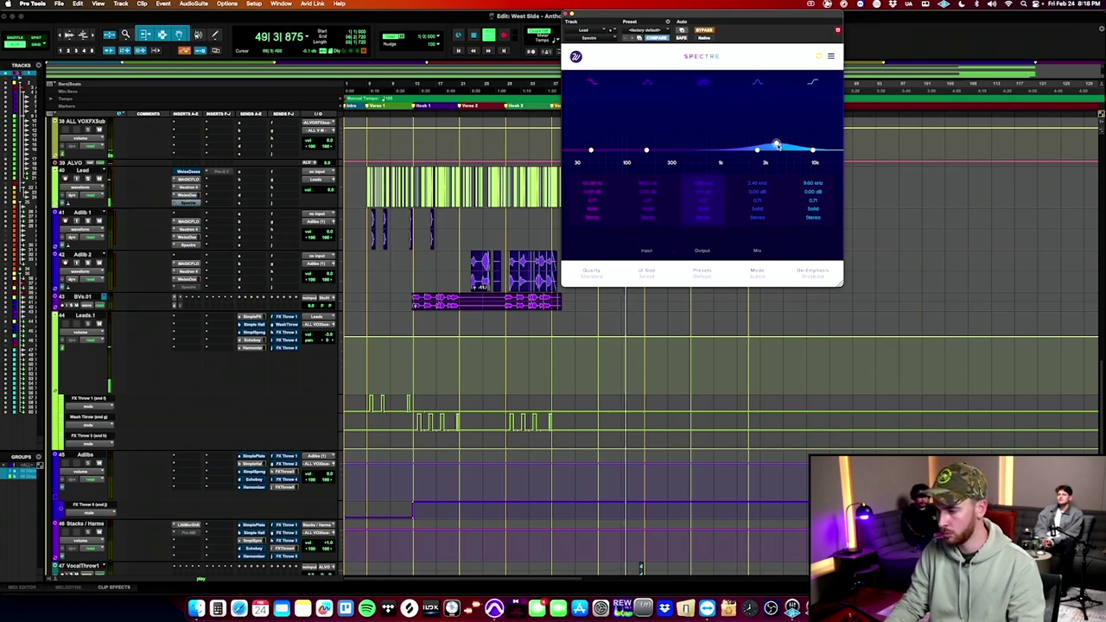
click(188, 204)
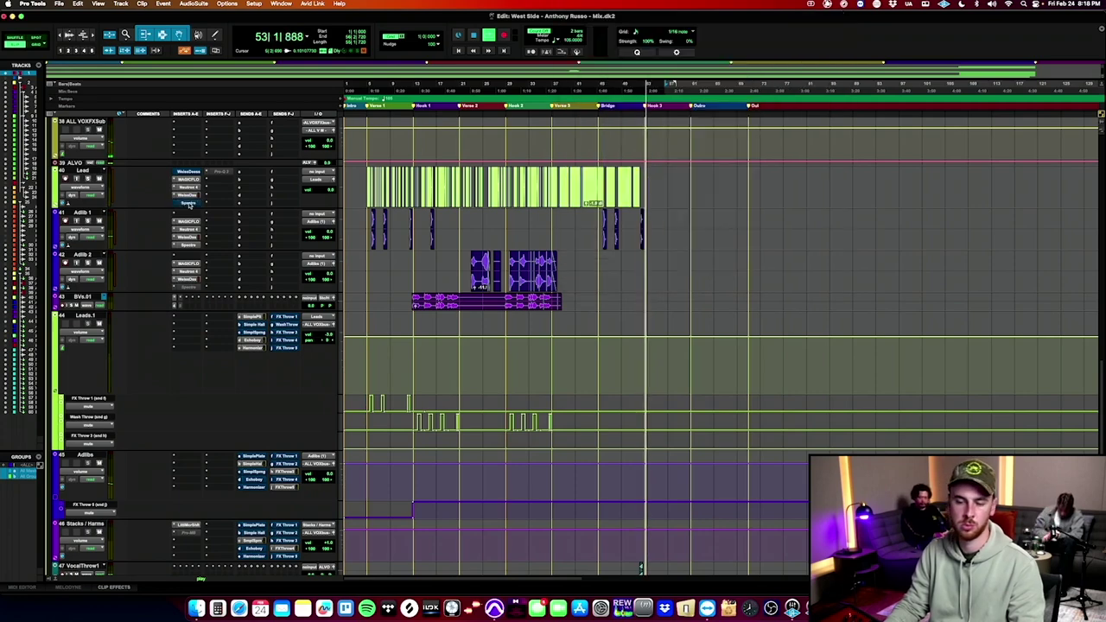
Play from Verse 1 and inspect The God Particle and the Ozone 9 Maximizer on the Master Output.
key(space)
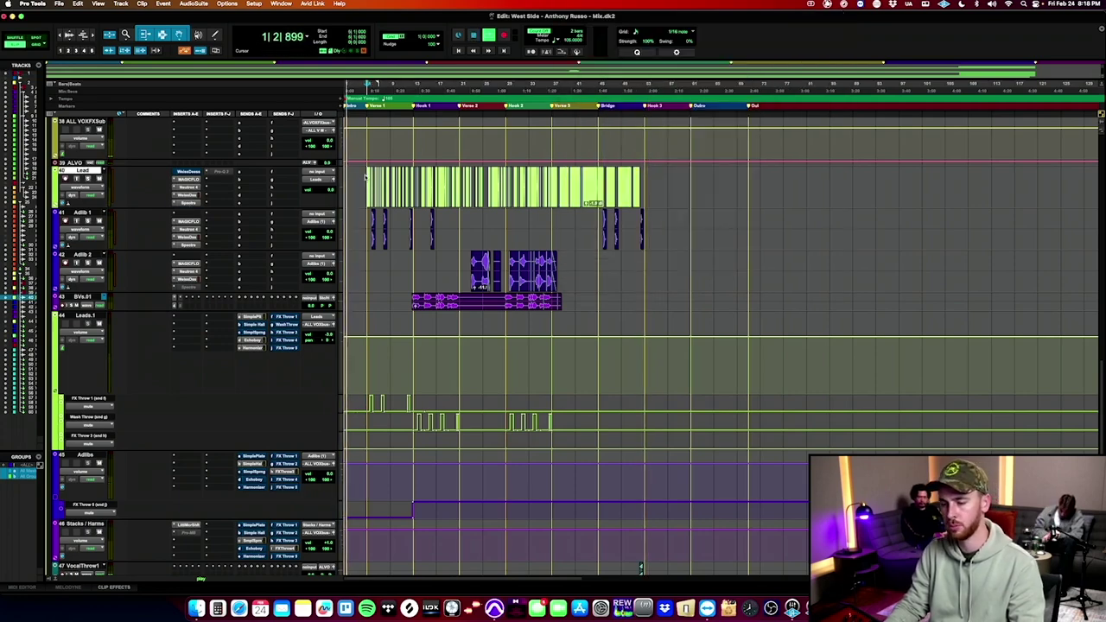
scroll(425, 223, up, 1)
scroll(377, 232, up, 15)
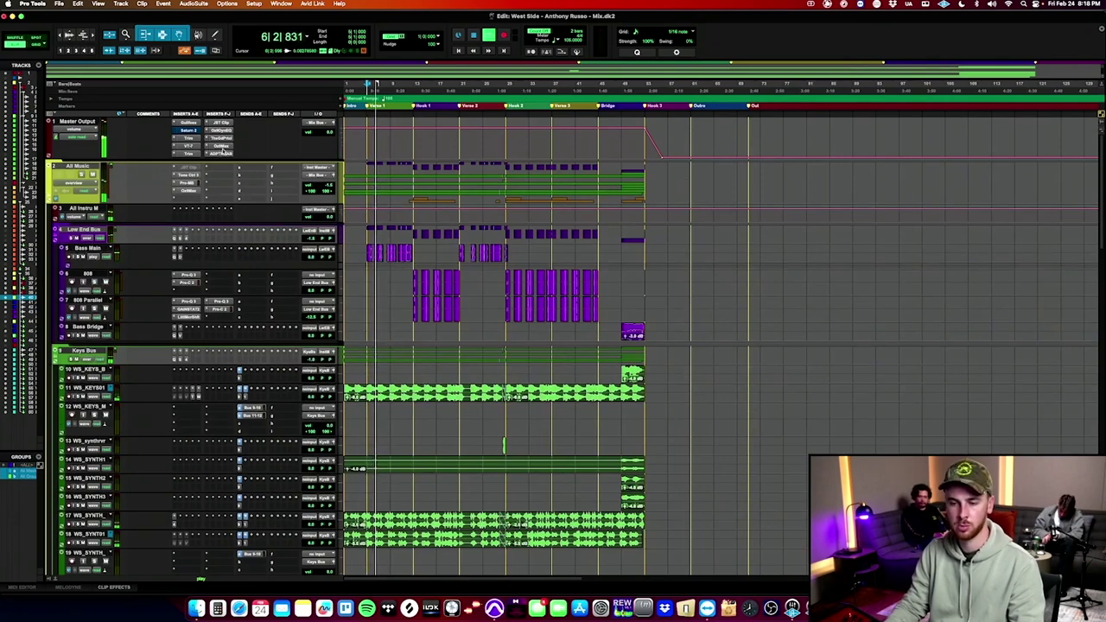
click(222, 138)
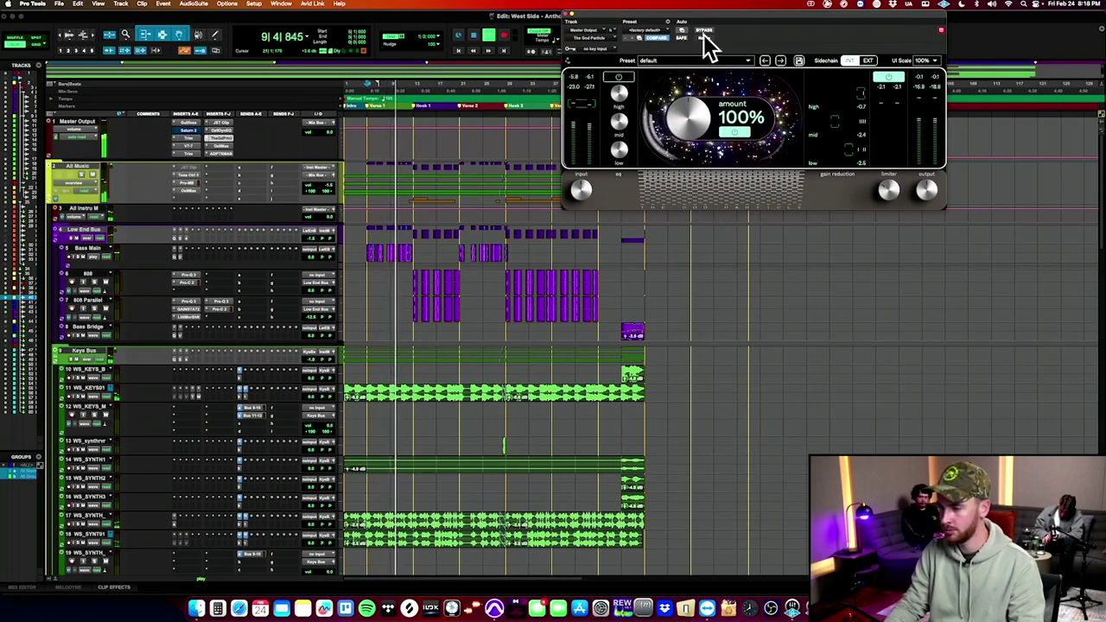
click(217, 138)
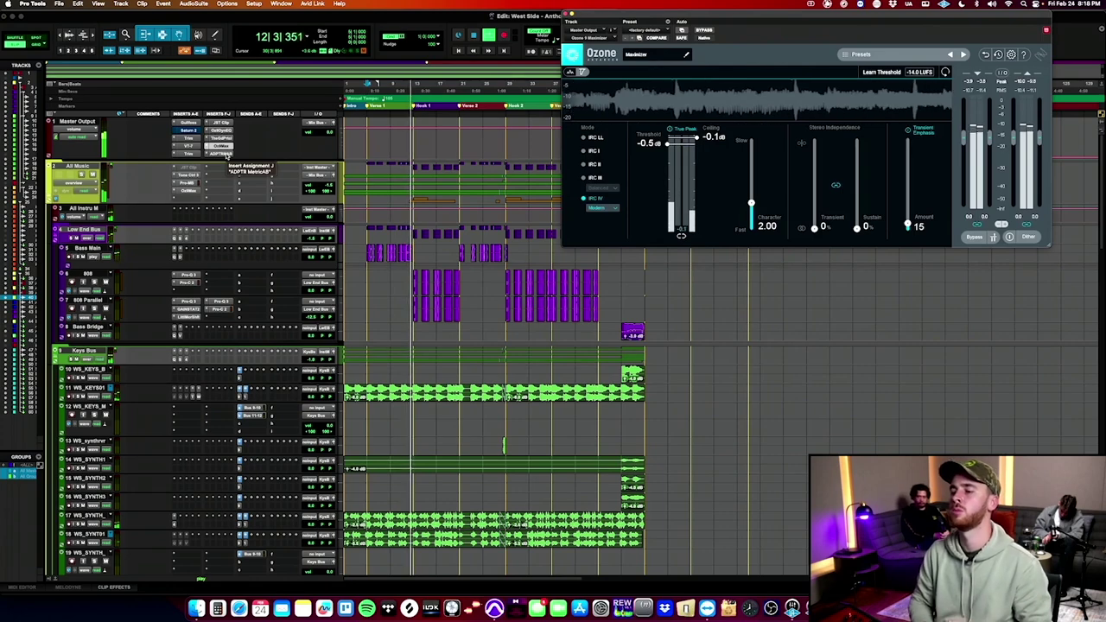
Lower the Rim n Hat track's volume to about -2.0 dB and take a brief look at its Moog EQ insert.
scroll(526, 317, down, 15)
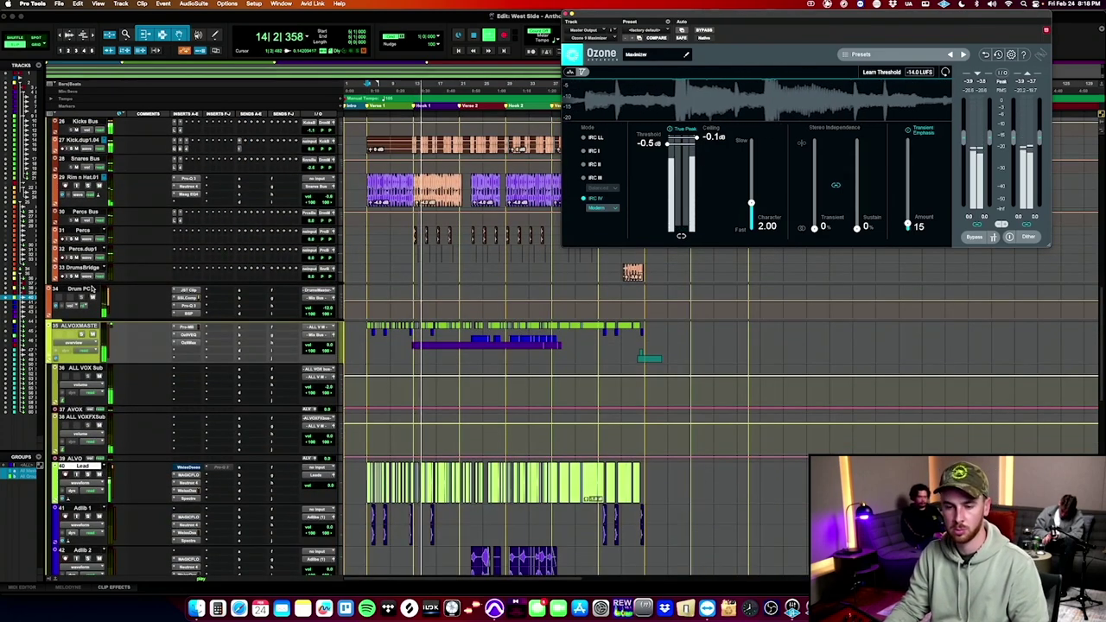
scroll(93, 281, up, 3)
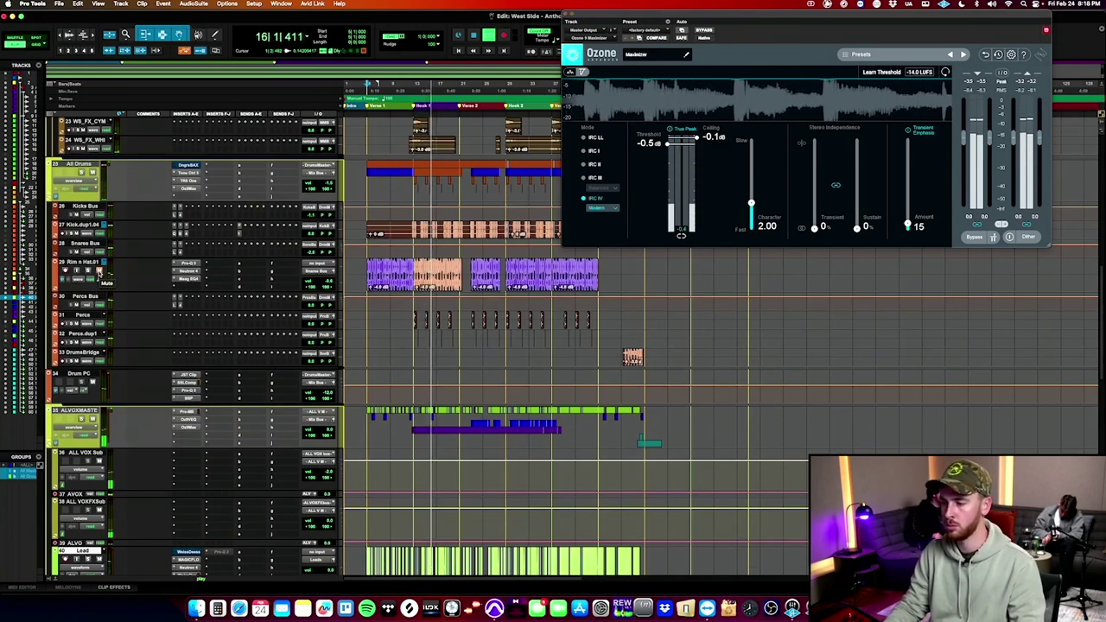
click(84, 262)
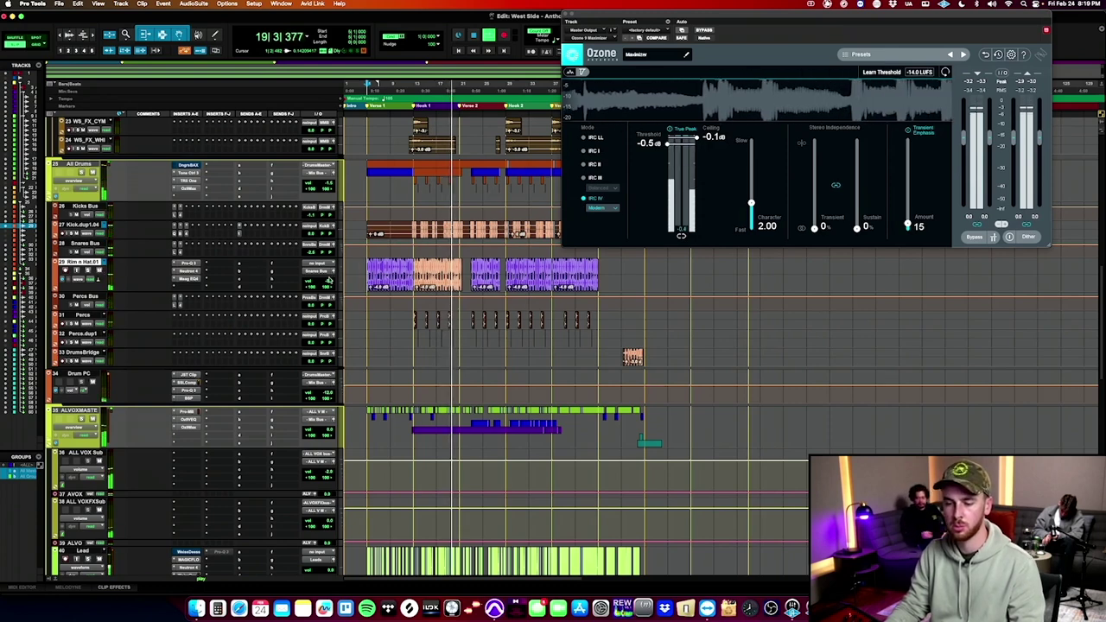
click(327, 281)
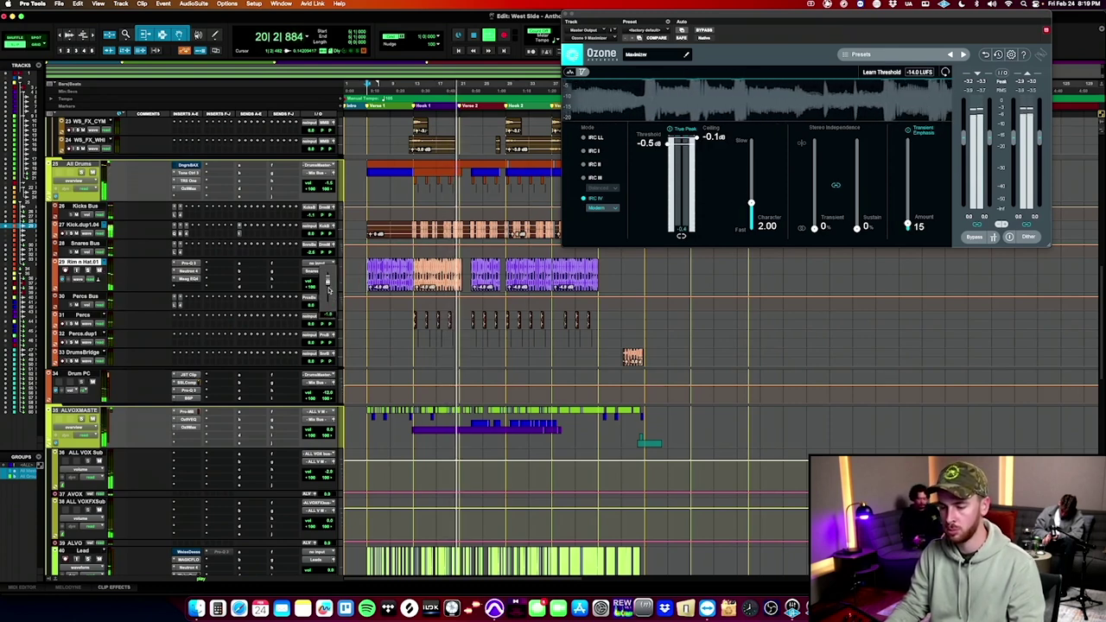
drag(328, 293, 328, 291)
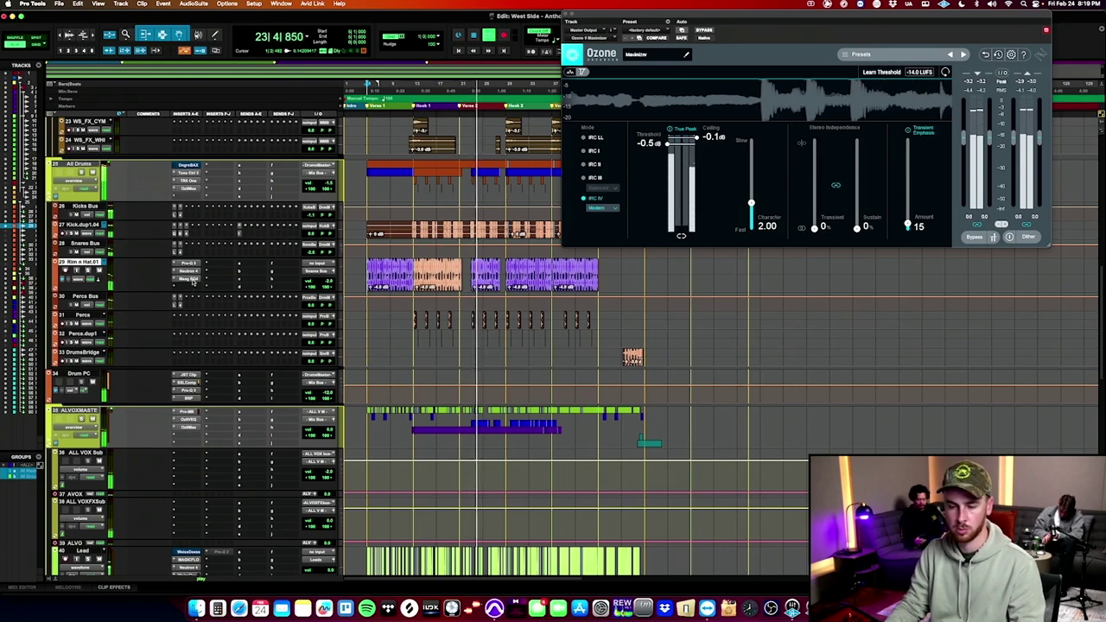
click(193, 281)
click(192, 281)
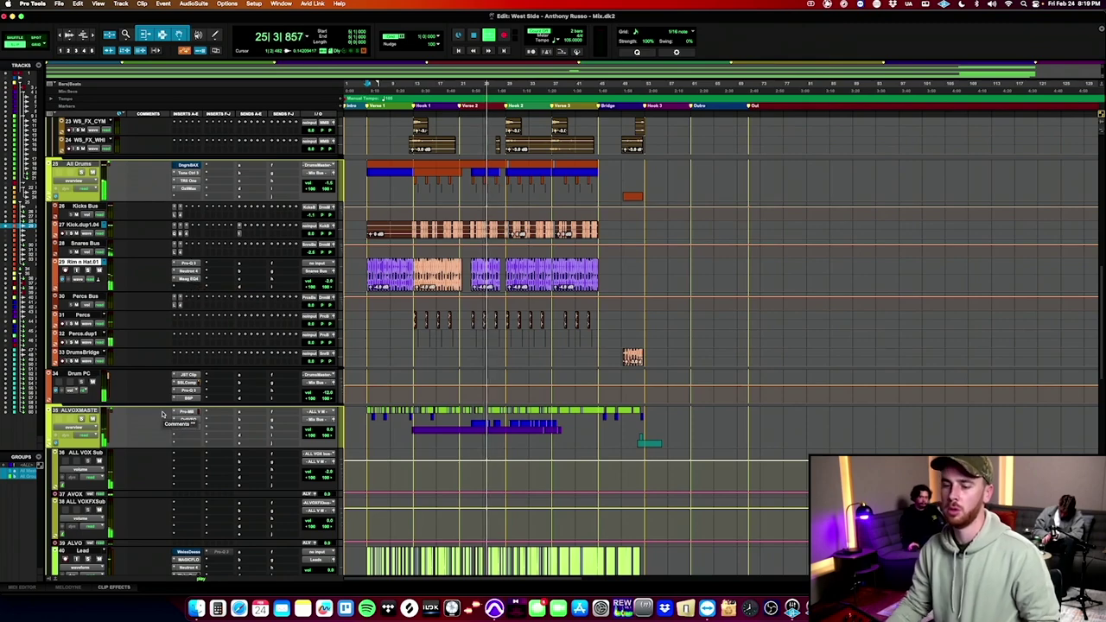
Compare the mix with the West Side reference in ADPTR MetricAB around the start of Hook 2, switching between A and B.
scroll(265, 361, up, 10)
click(220, 154)
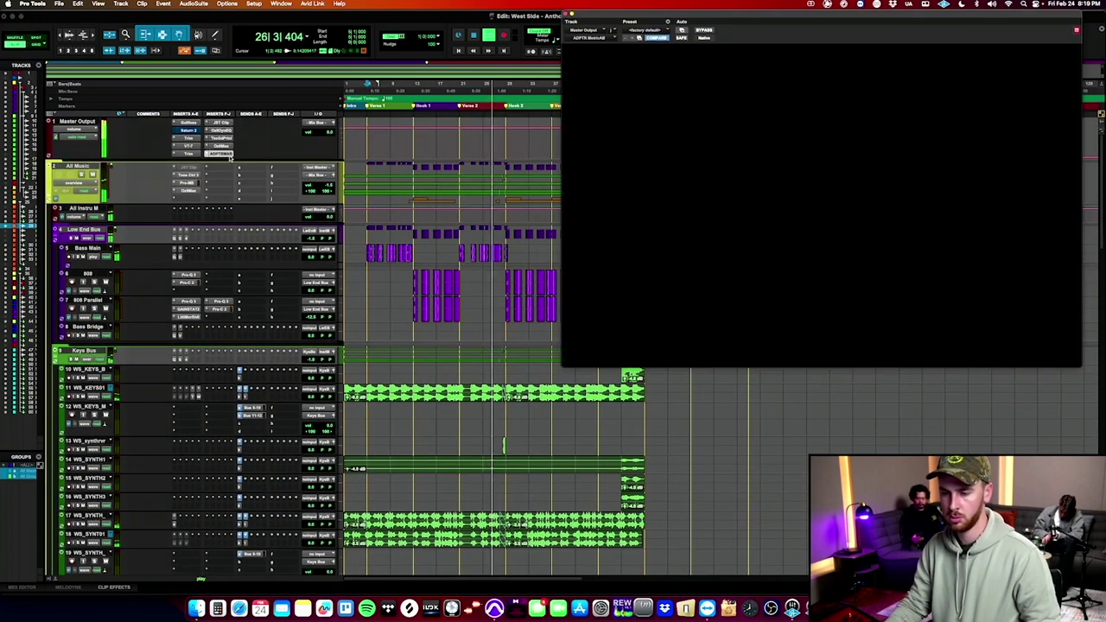
click(648, 243)
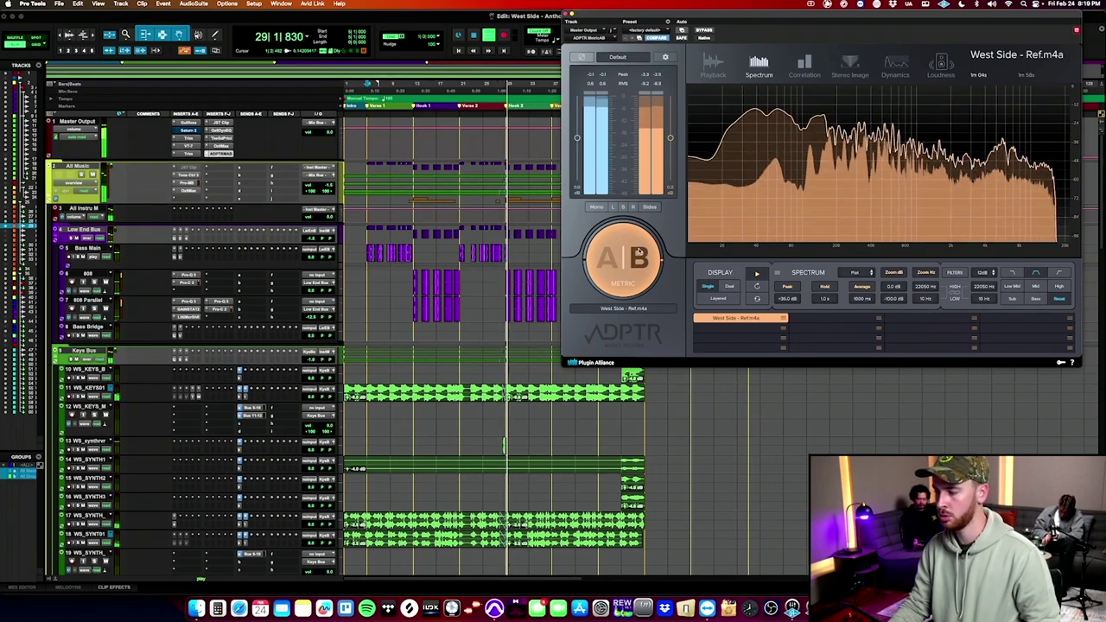
click(639, 252)
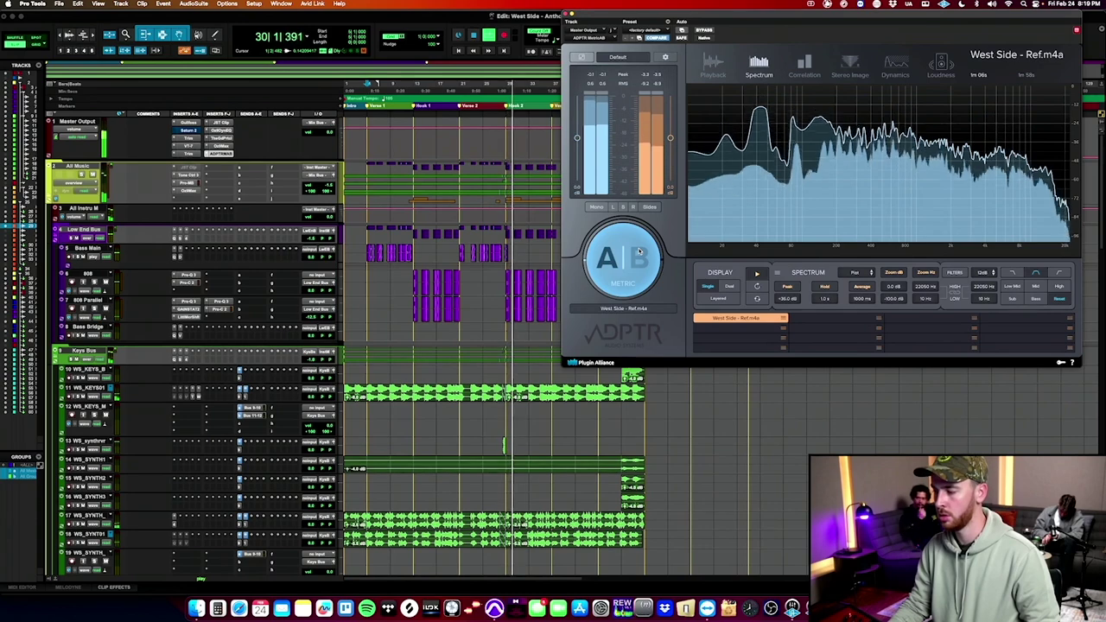
click(639, 251)
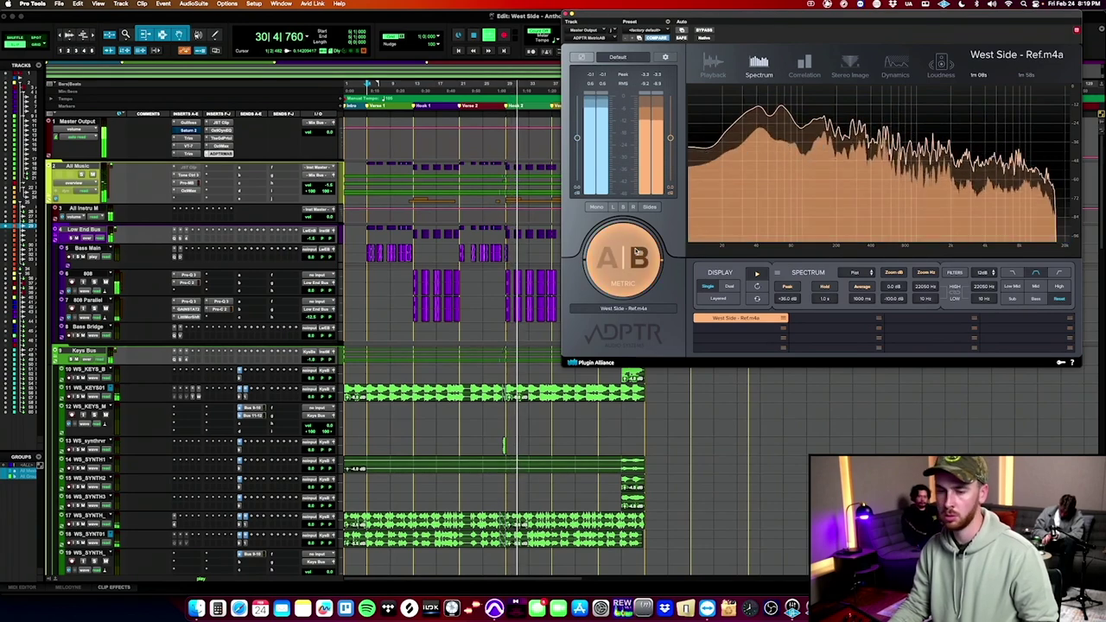
click(639, 252)
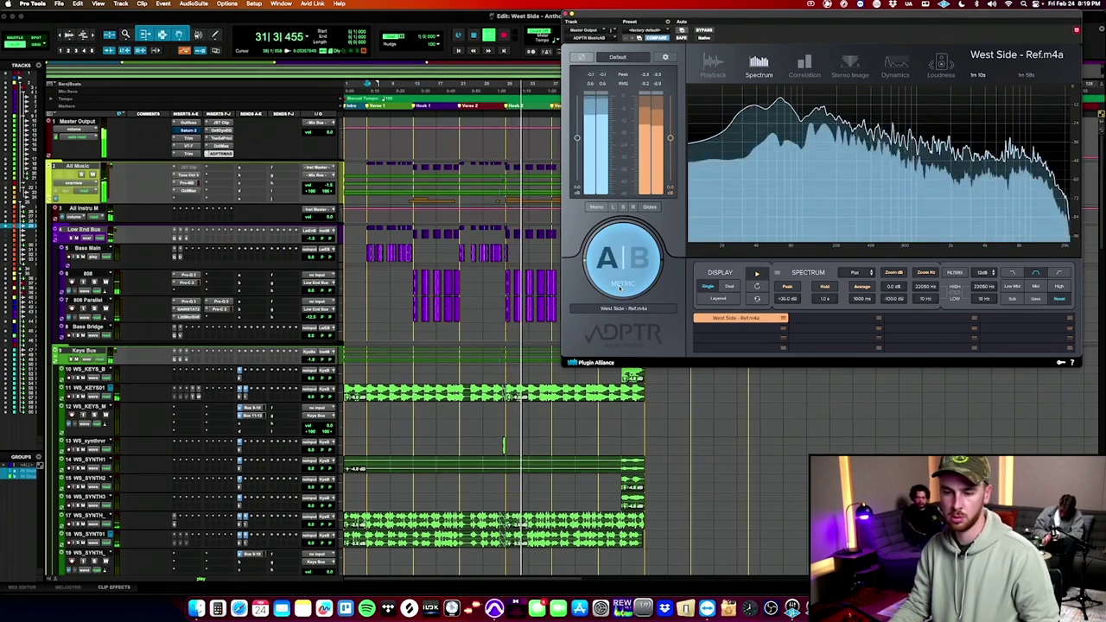
In the Master Output's Ozone Dynamic EQ, set band 3 to a cut of about 1.1 dB at 258 Hz with Q 2.7.
click(222, 138)
click(221, 130)
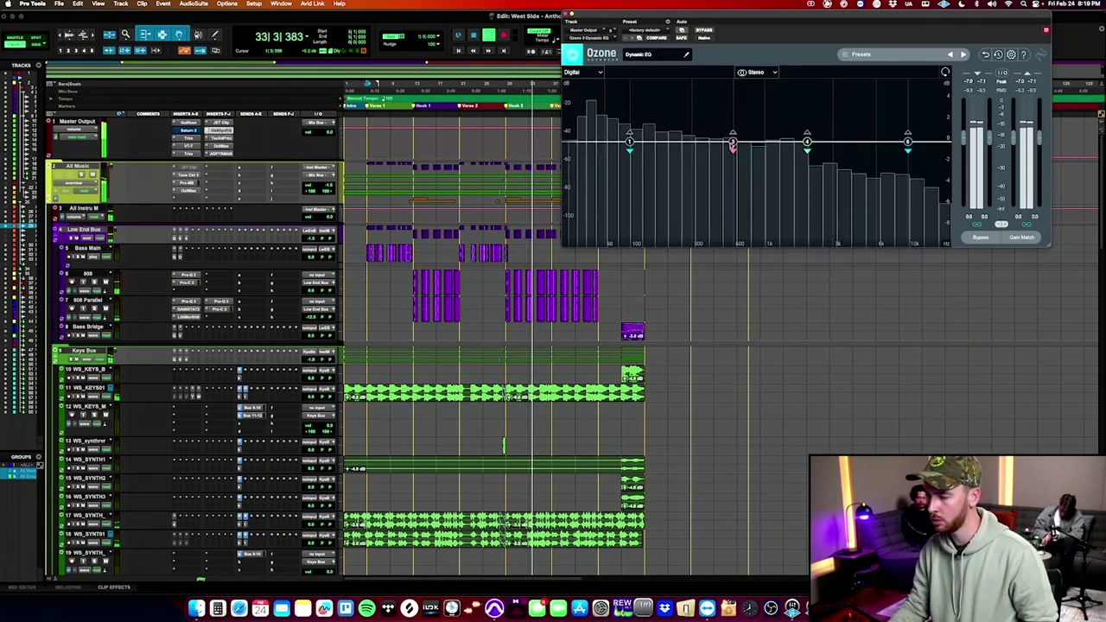
drag(733, 141, 684, 86)
alt+click(685, 88)
drag(685, 87, 683, 154)
scroll(691, 156, up, 3)
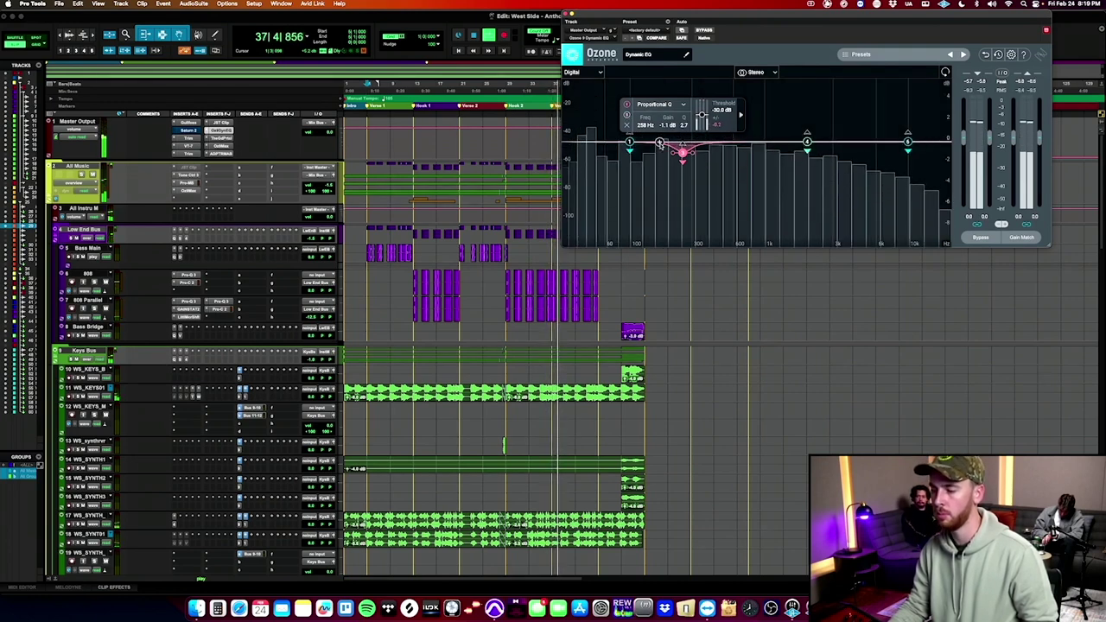
Set Dynamic EQ band 4 to about -2.0 dB at 5441 Hz with Q 3.6, and change the EQ to Mid/Side processing.
drag(808, 141, 871, 145)
scroll(879, 156, up, 2)
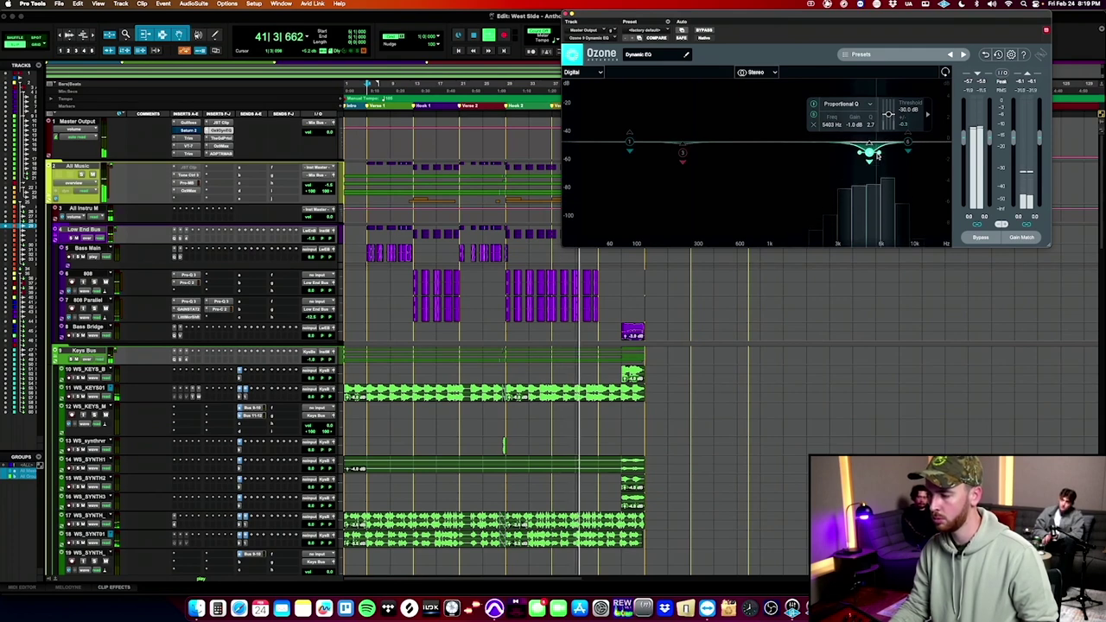
click(756, 72)
click(753, 97)
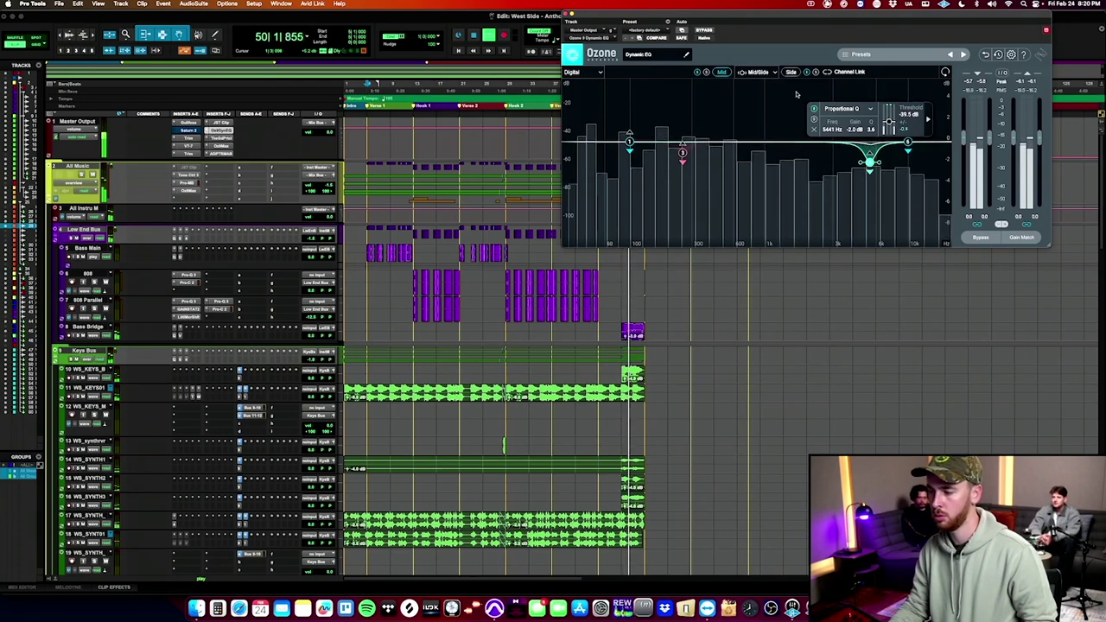
Try a Baxandall Treble boost on the side channel of the Dynamic EQ.
drag(909, 143, 841, 103)
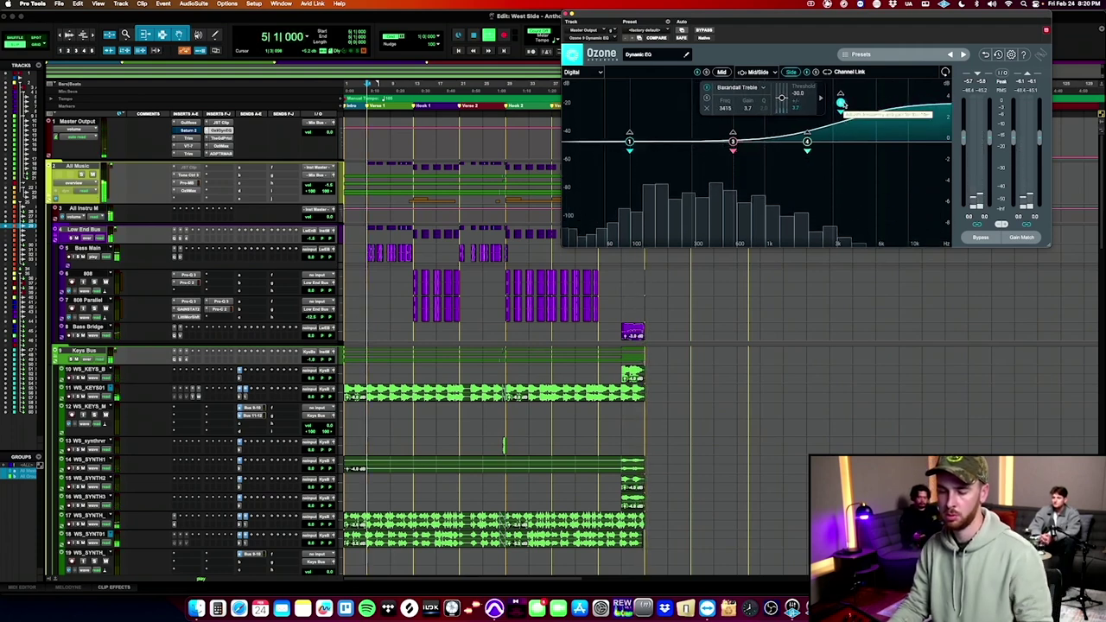
drag(842, 104, 875, 121)
click(739, 108)
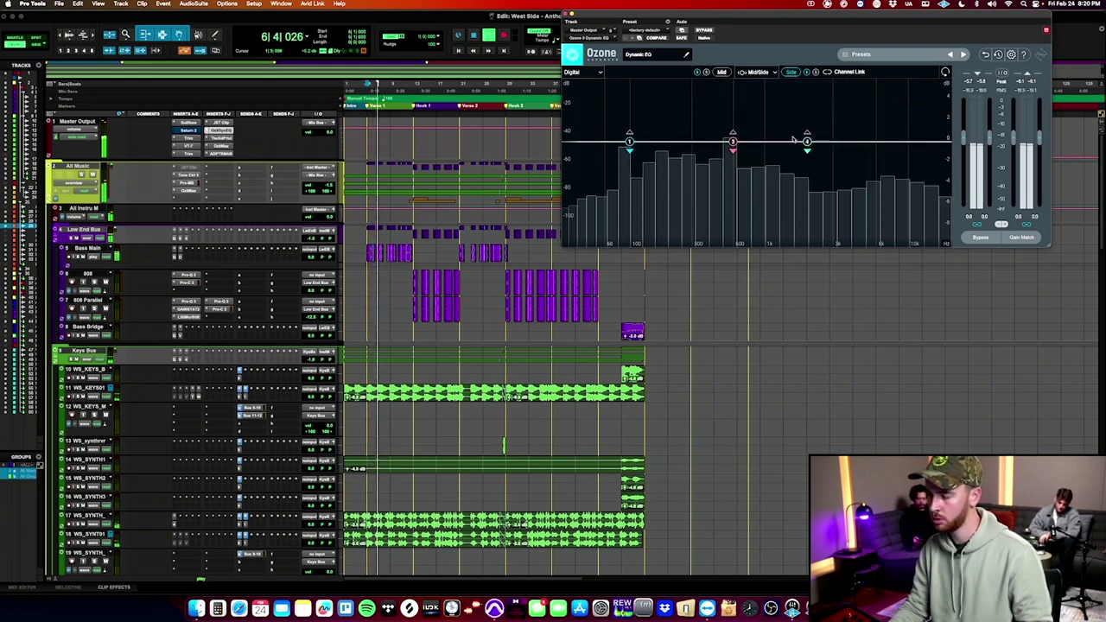
Add a Proportional Q band on the mid channel cutting about 0.9 dB at 569 Hz with Q 4.9, and close the EQ.
click(721, 73)
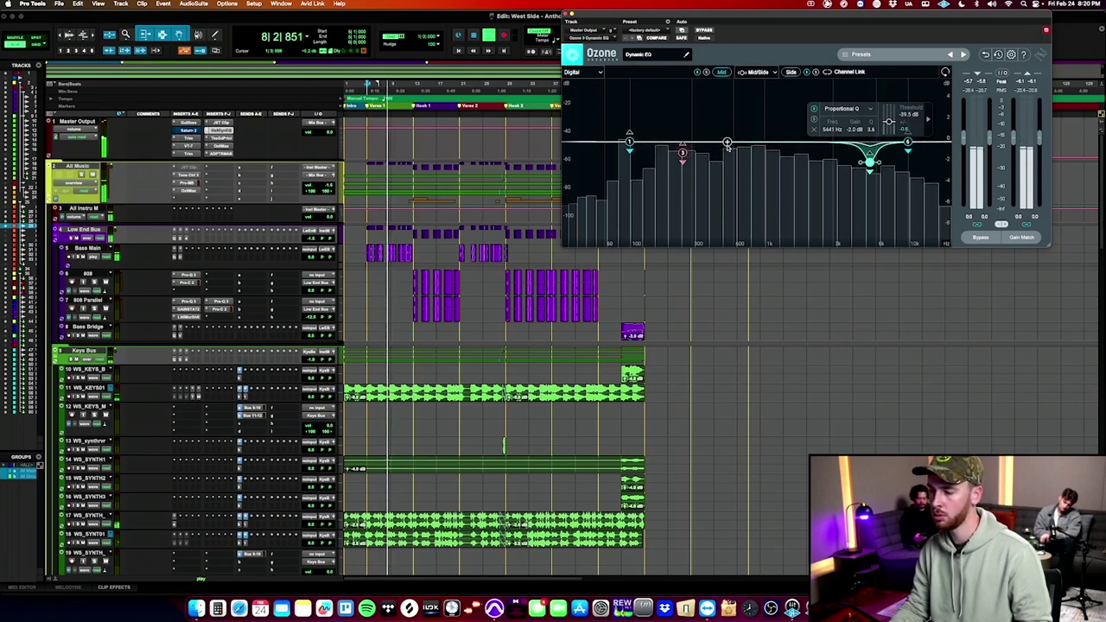
drag(723, 142, 724, 89)
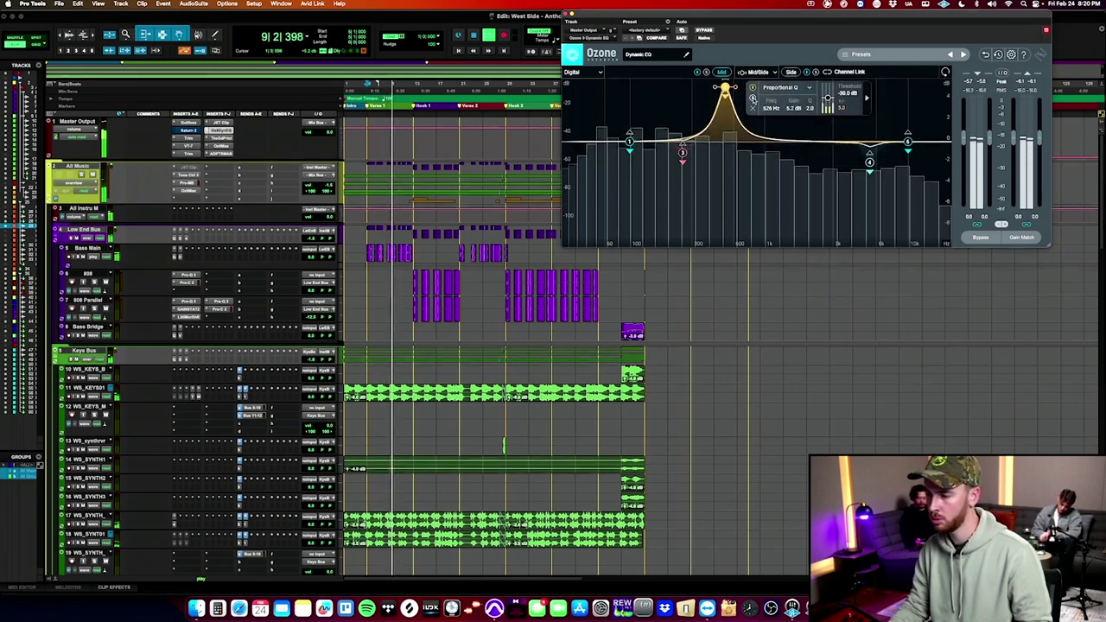
alt+click(724, 89)
drag(724, 89, 738, 153)
click(675, 115)
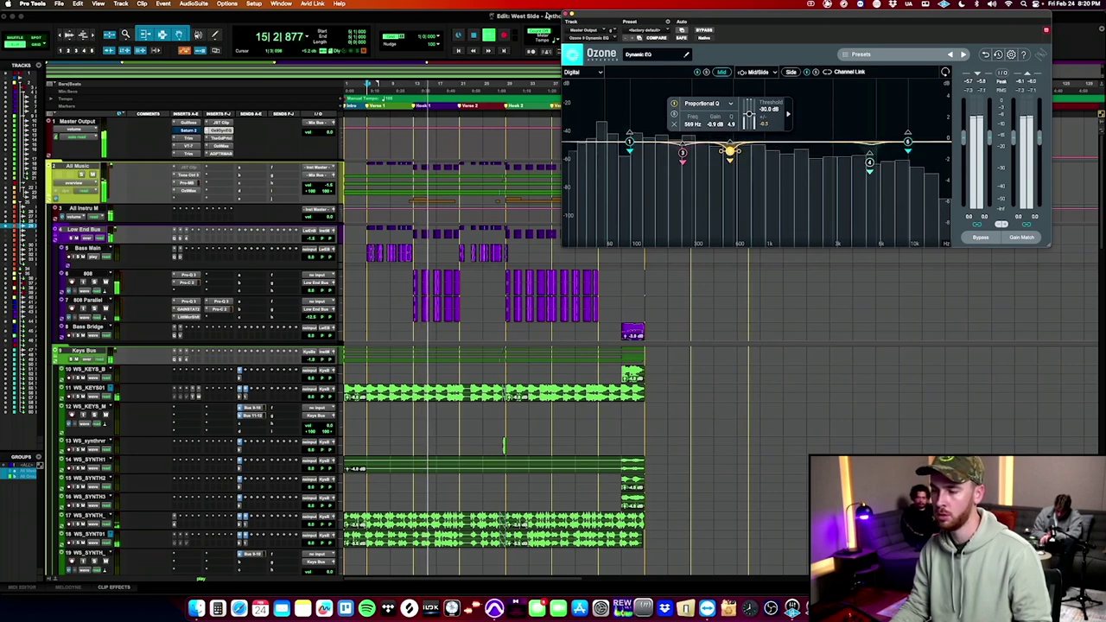
click(568, 15)
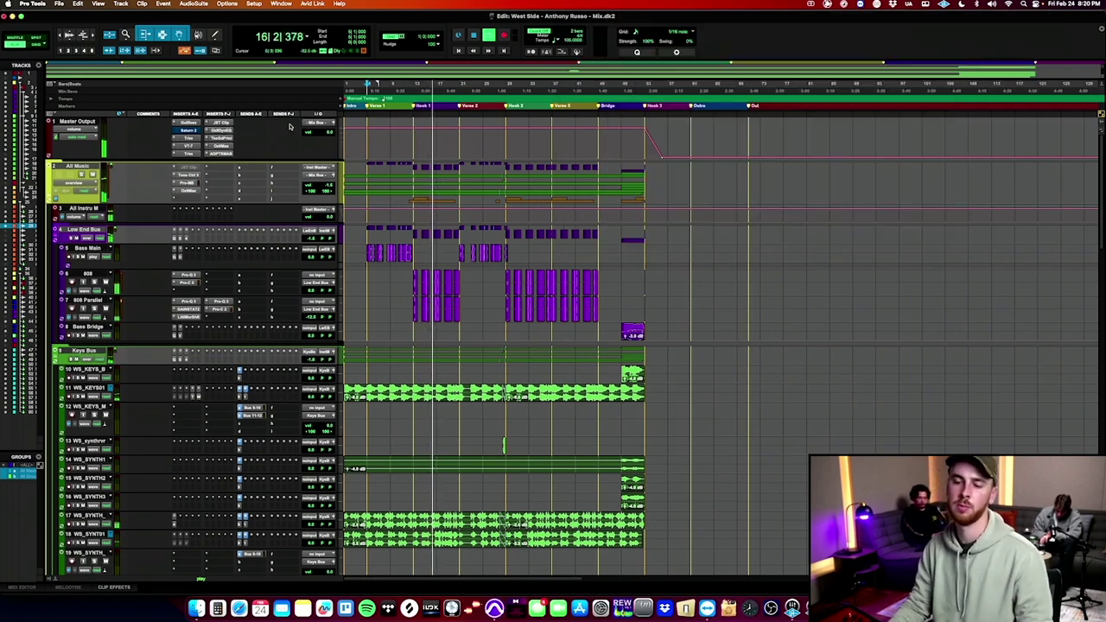
Check the equalized mix against the reference track in ADPTR MetricAB during Hook 1.
click(221, 154)
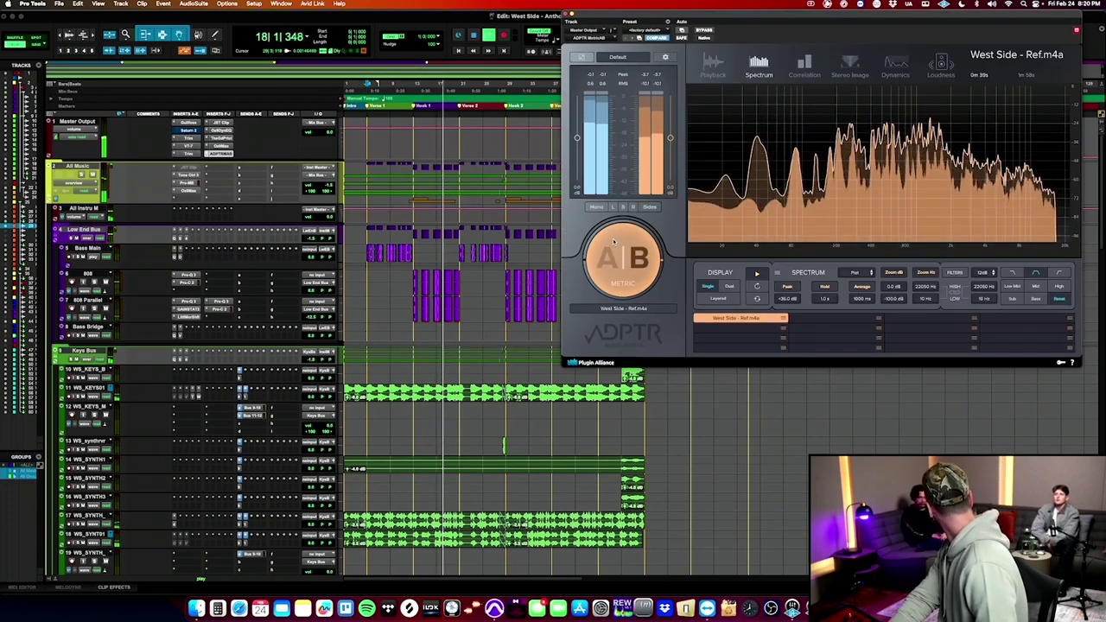
click(613, 242)
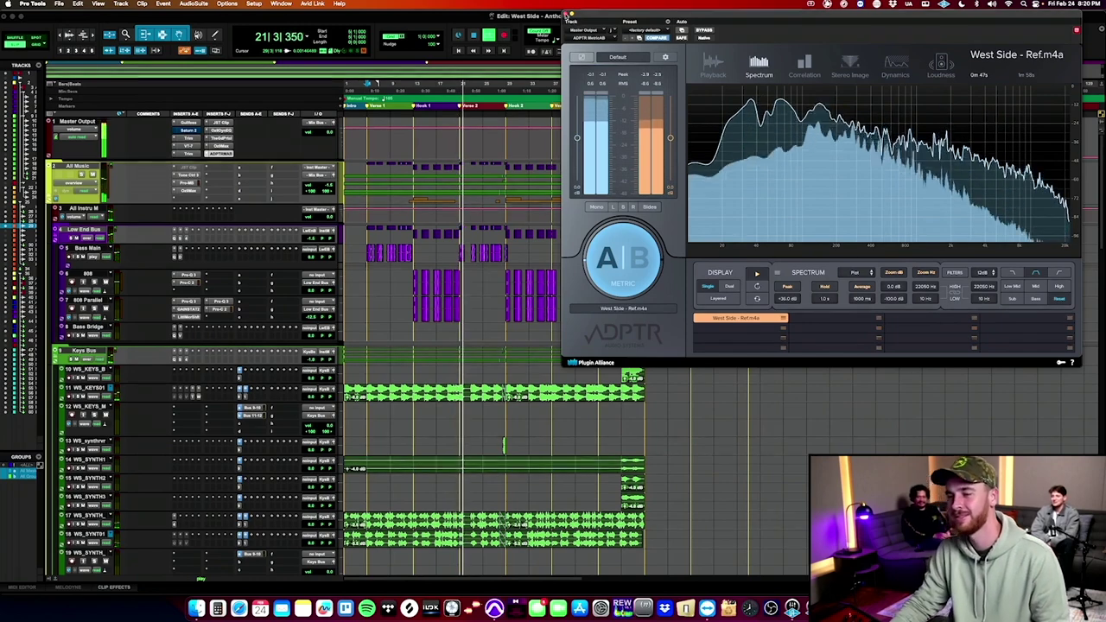
click(570, 15)
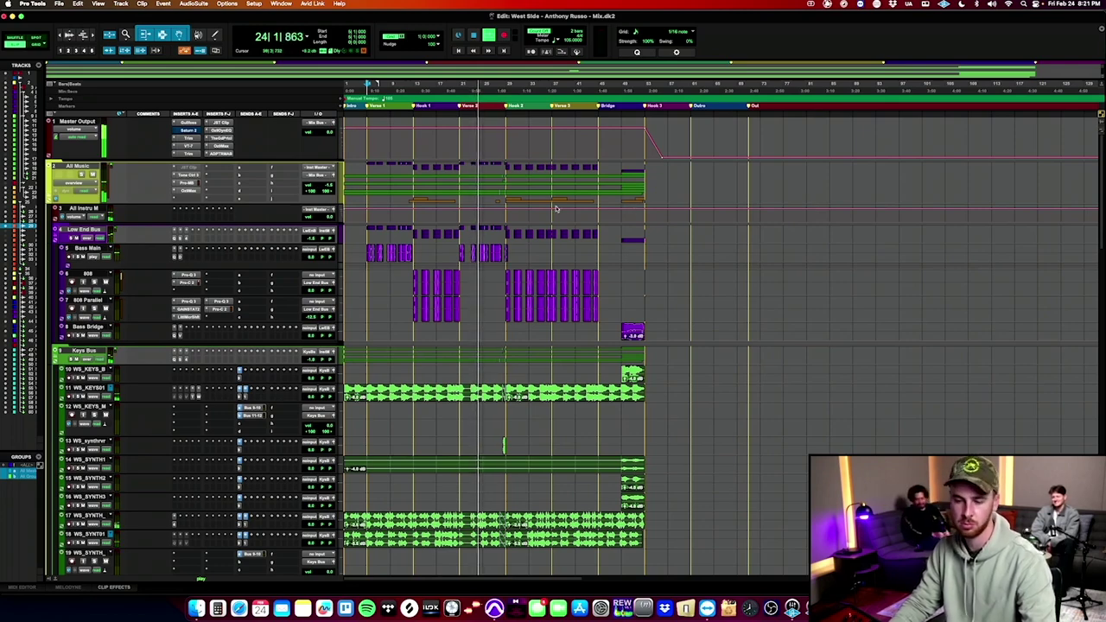
Reduce the height of the Master Output track in the edit window.
scroll(167, 302, down, 5)
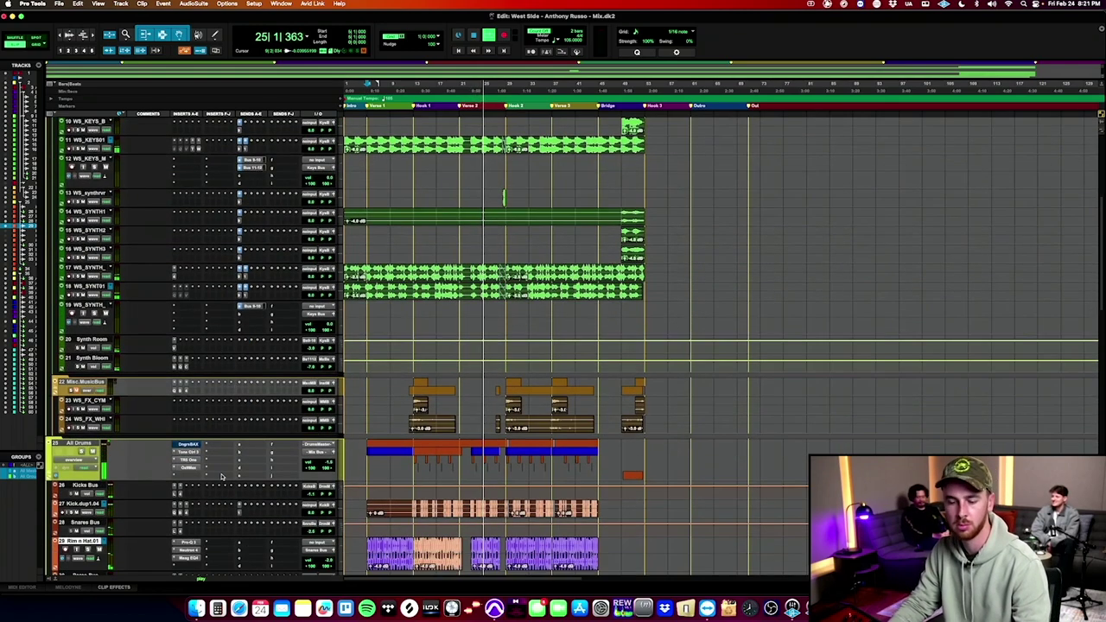
scroll(229, 381, down, 8)
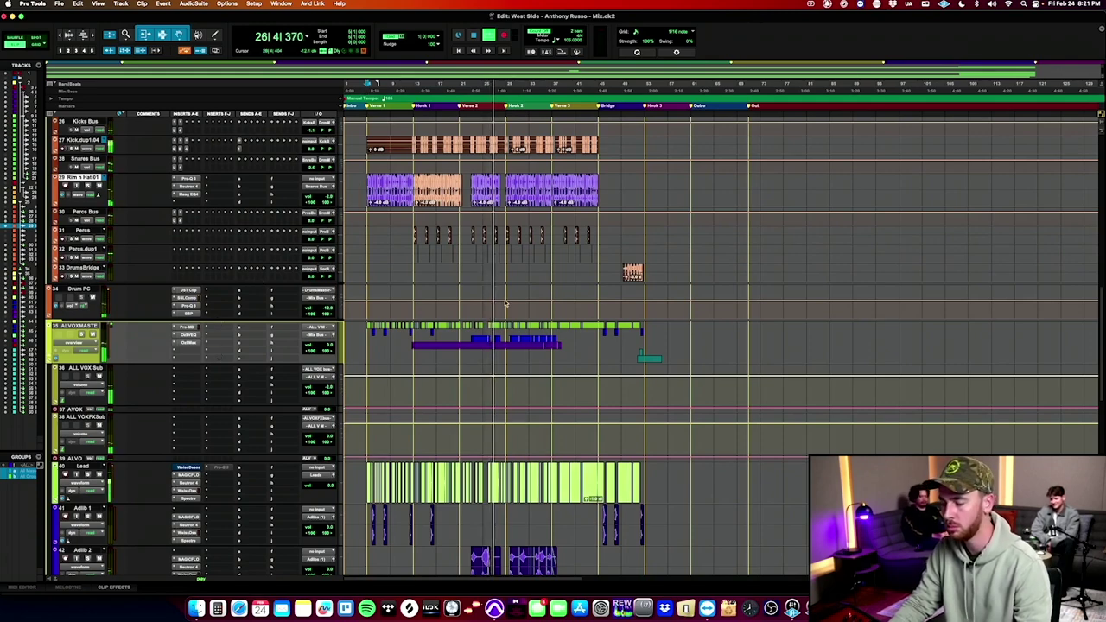
scroll(505, 304, up, 15)
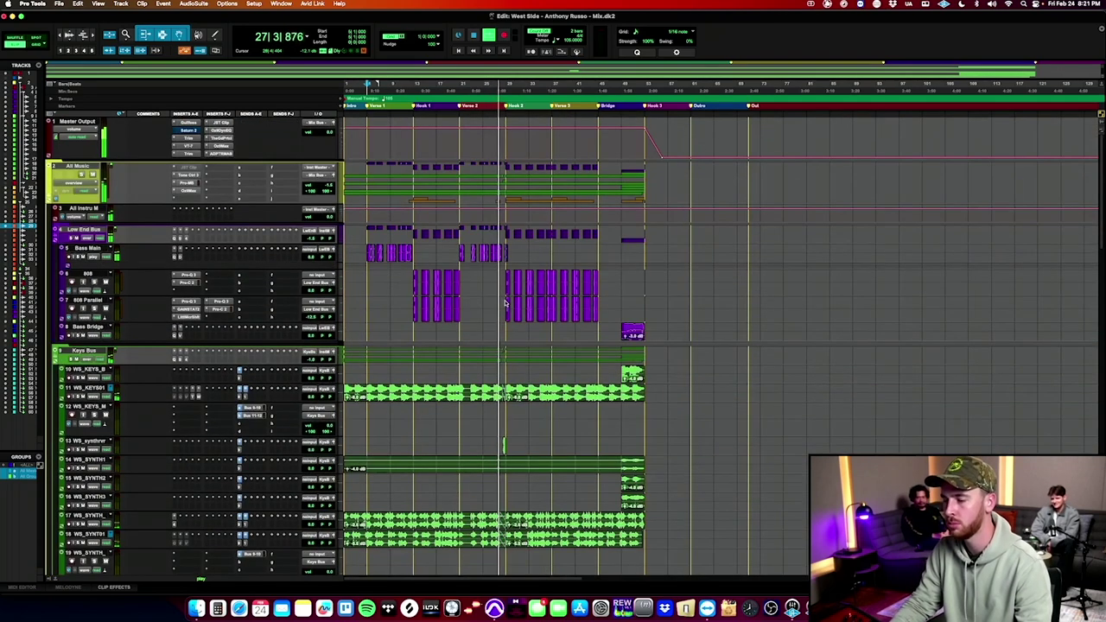
click(467, 157)
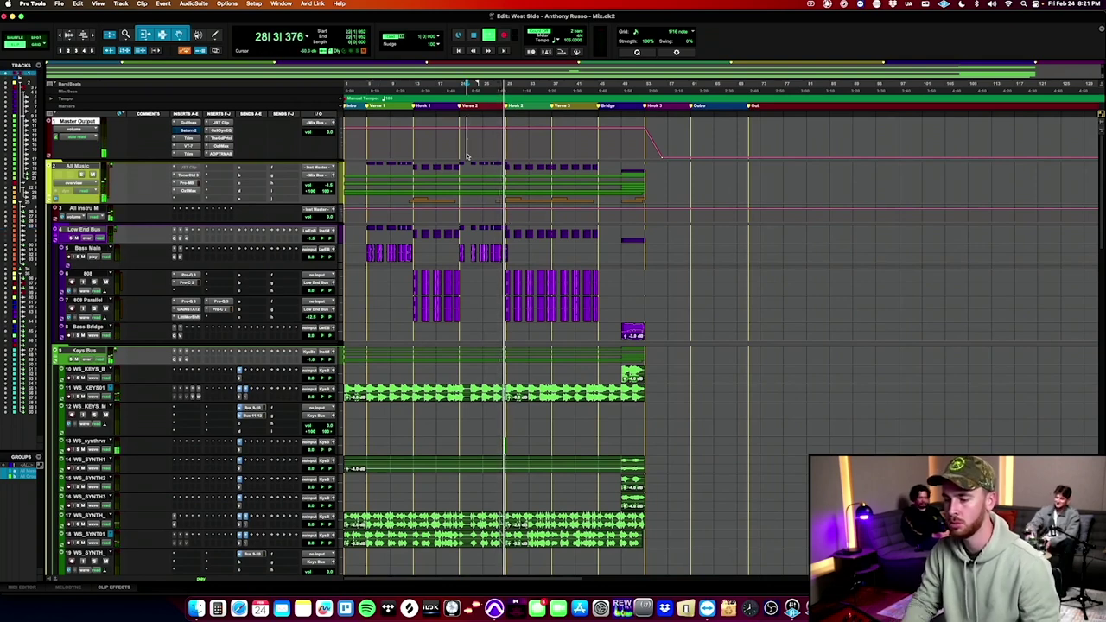
scroll(467, 157, down, 2)
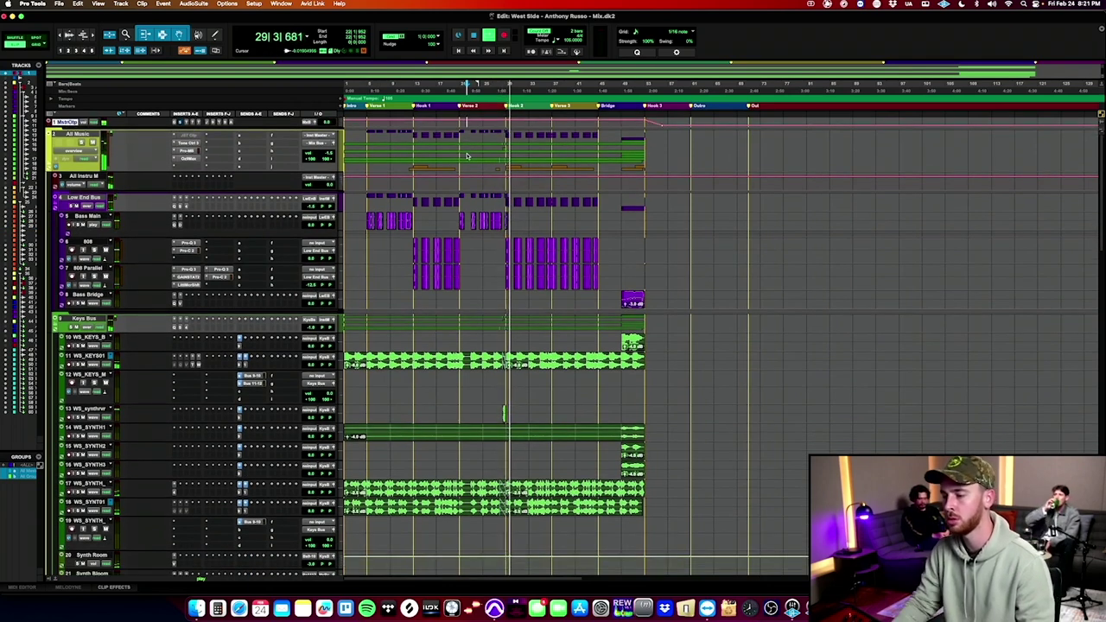
Review the vocal and drum tracks during playback, and check the master's loudness readings in ADPTR MetricAB.
double_click(589, 124)
scroll(596, 364, down, 15)
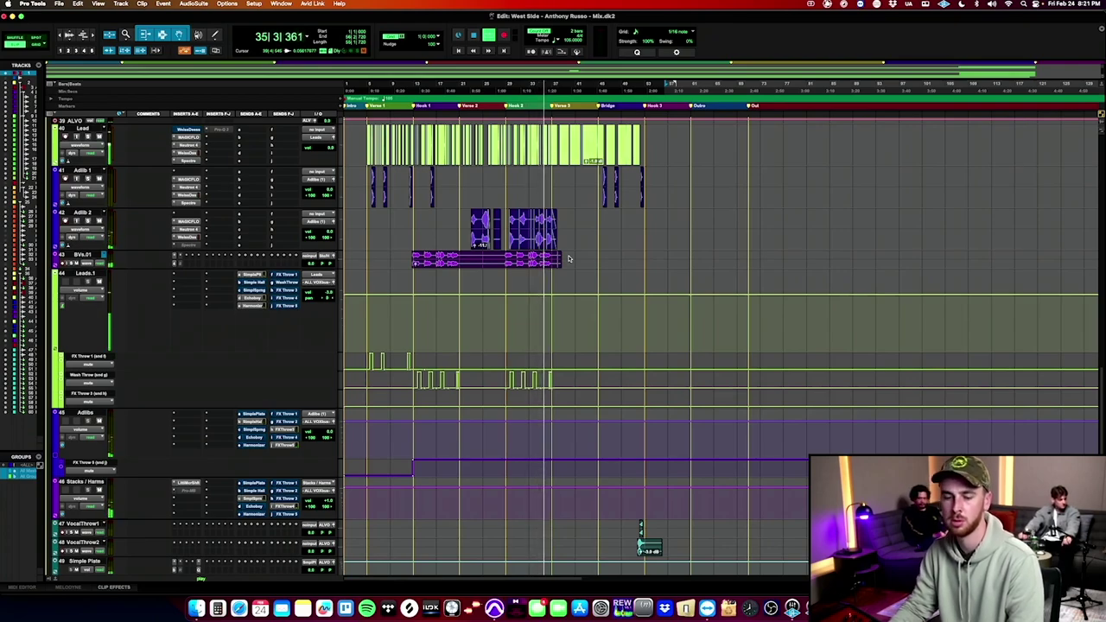
scroll(569, 260, up, 15)
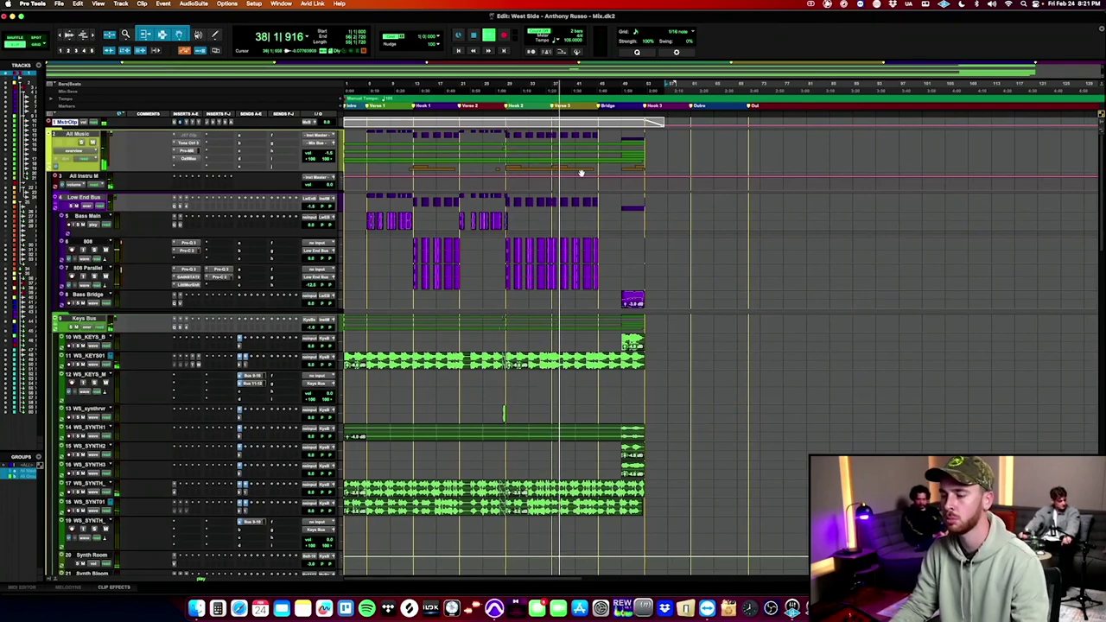
scroll(645, 245, down, 8)
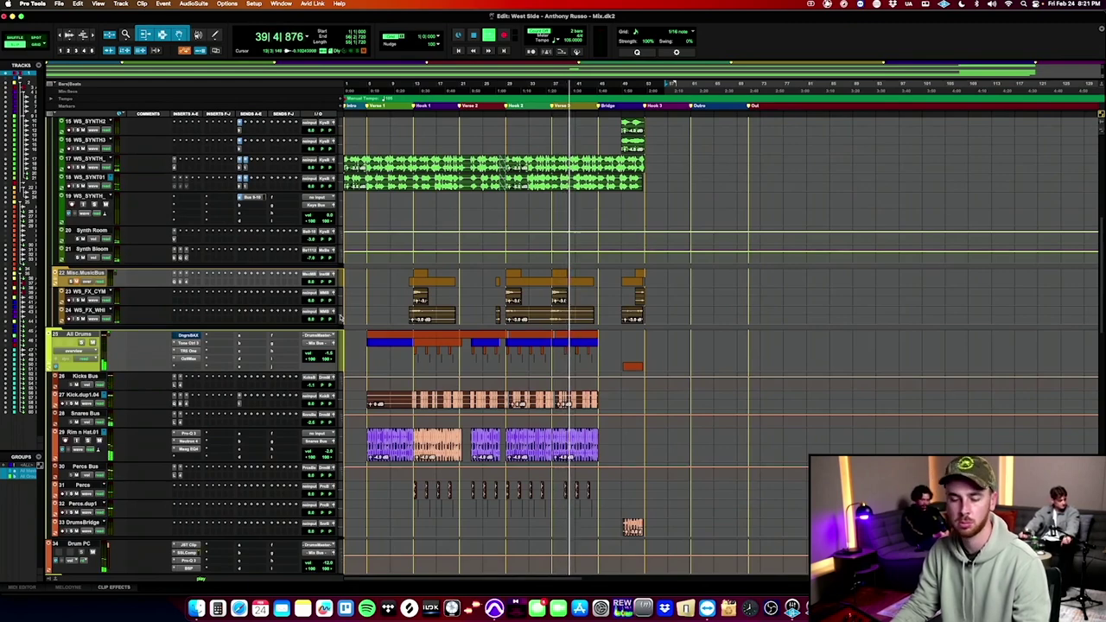
scroll(488, 335, up, 8)
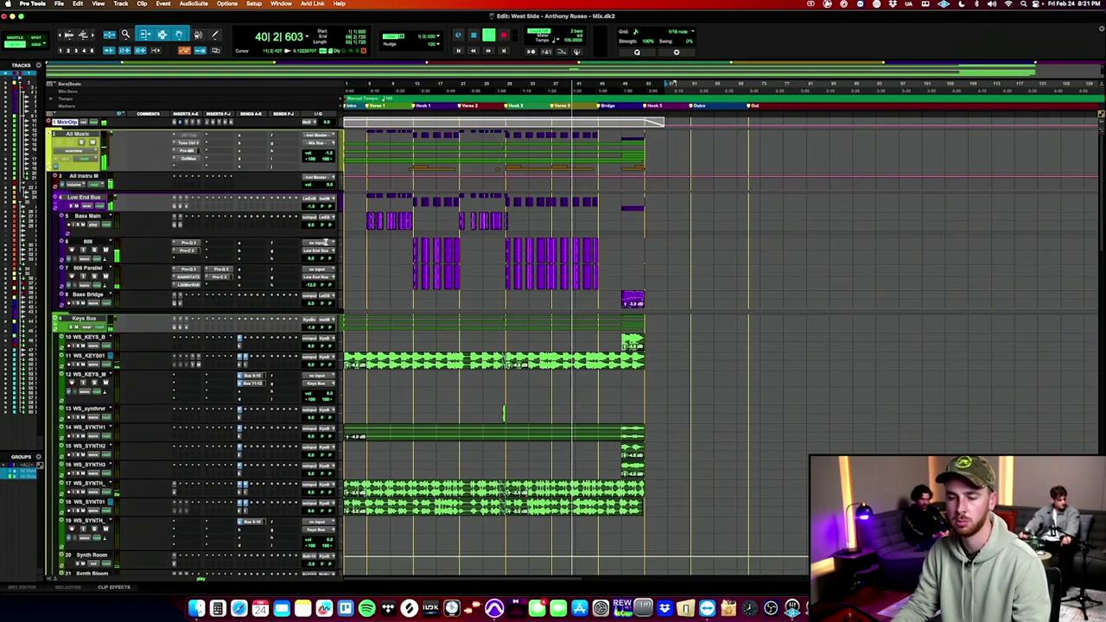
click(231, 123)
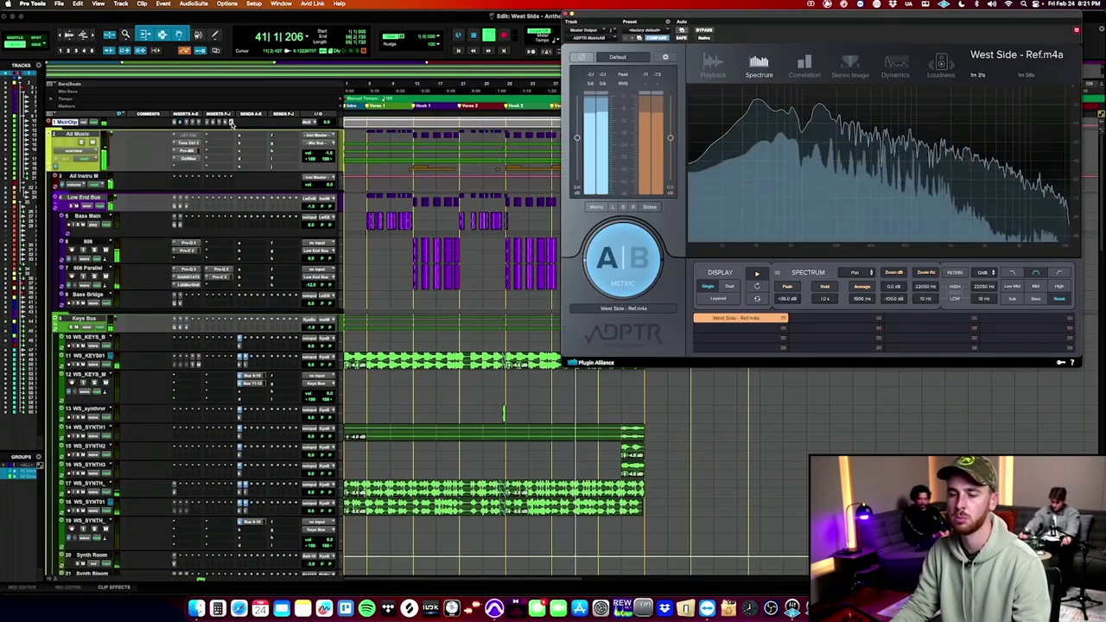
click(941, 65)
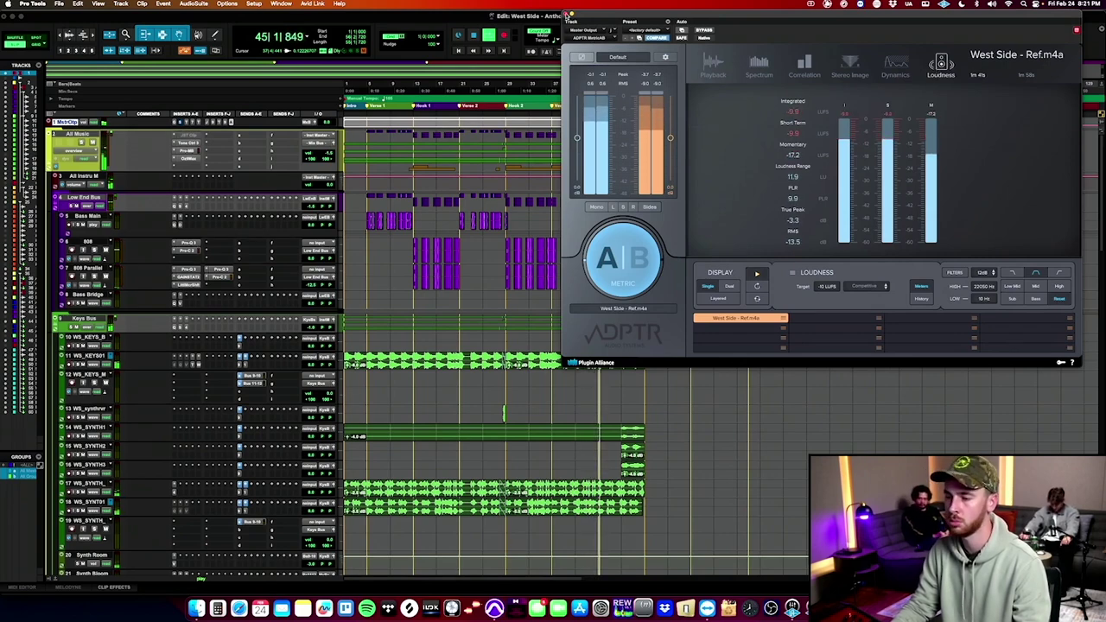
Set the high-cut frequency of the Lead vocal's Magic Flow to about 12.4 kHz while playing from Verse 1.
click(568, 15)
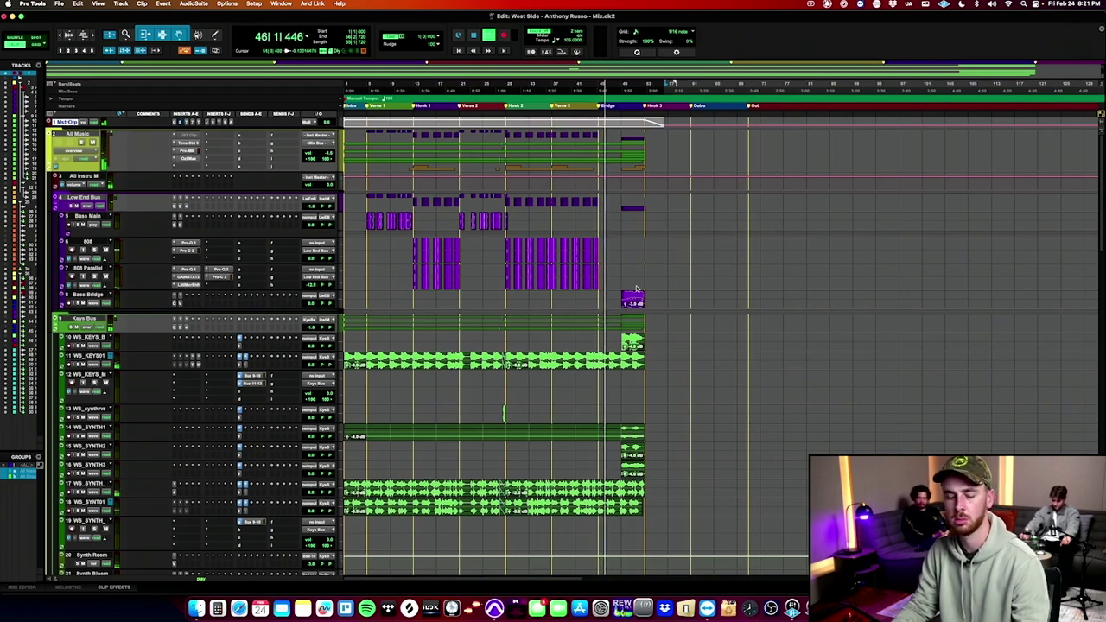
scroll(474, 312, down, 15)
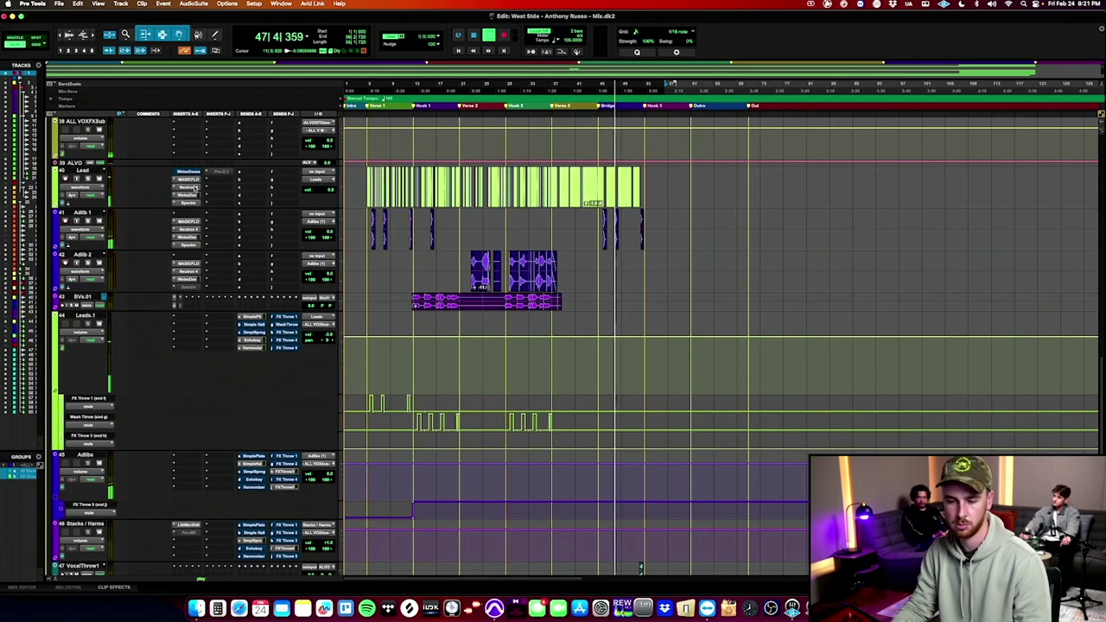
click(197, 183)
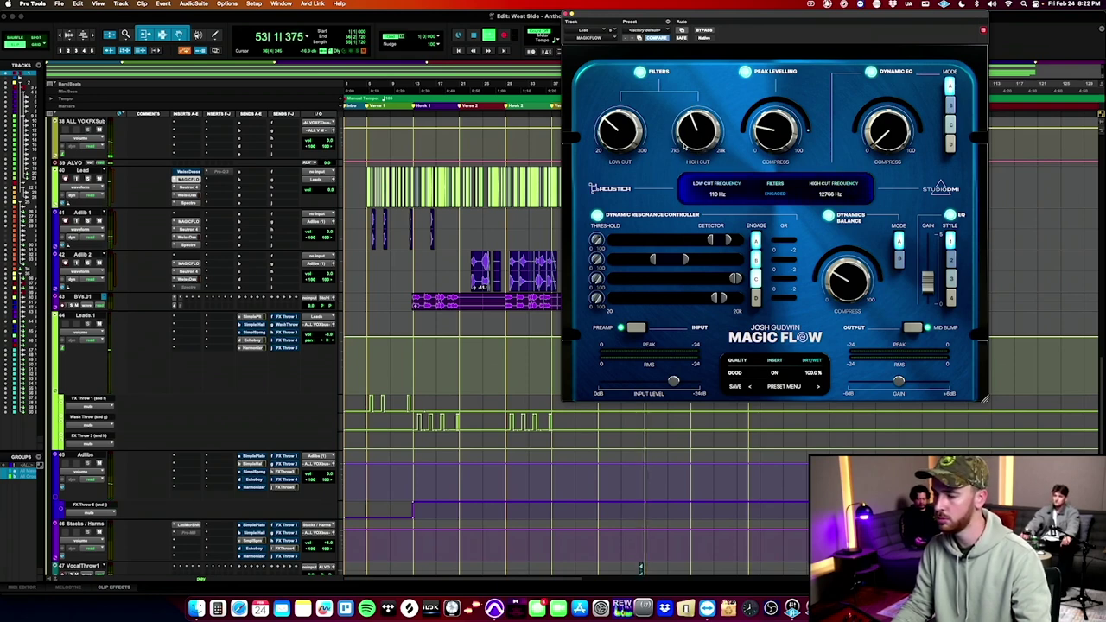
key(space)
click(365, 145)
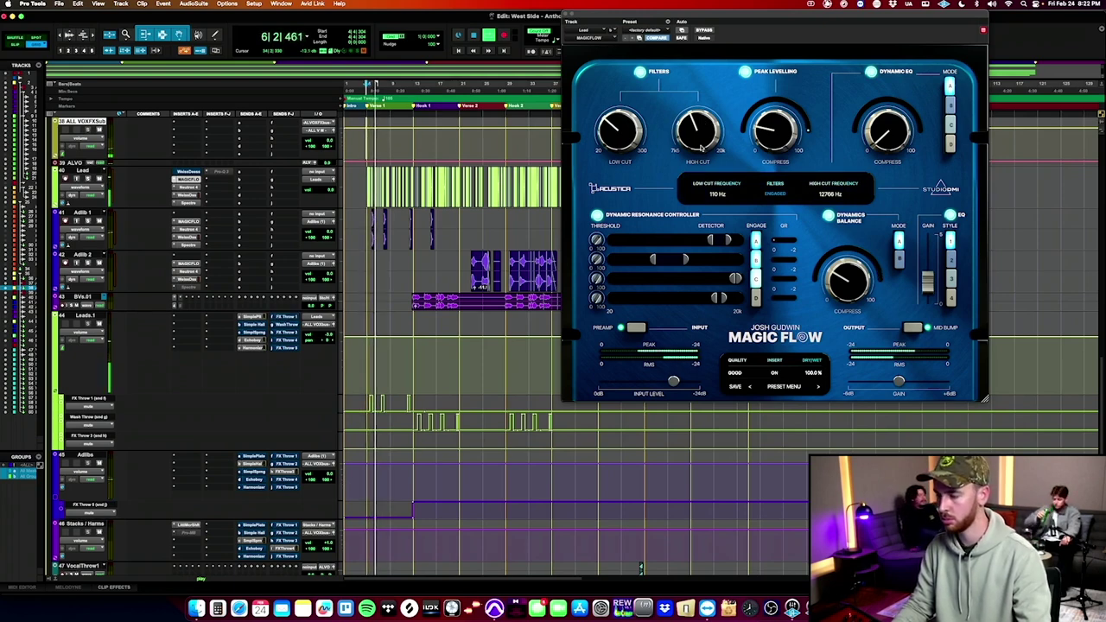
mouse_move(698, 147)
mouse_down()
mouse_move(694, 183)
mouse_move(688, 133)
mouse_up()
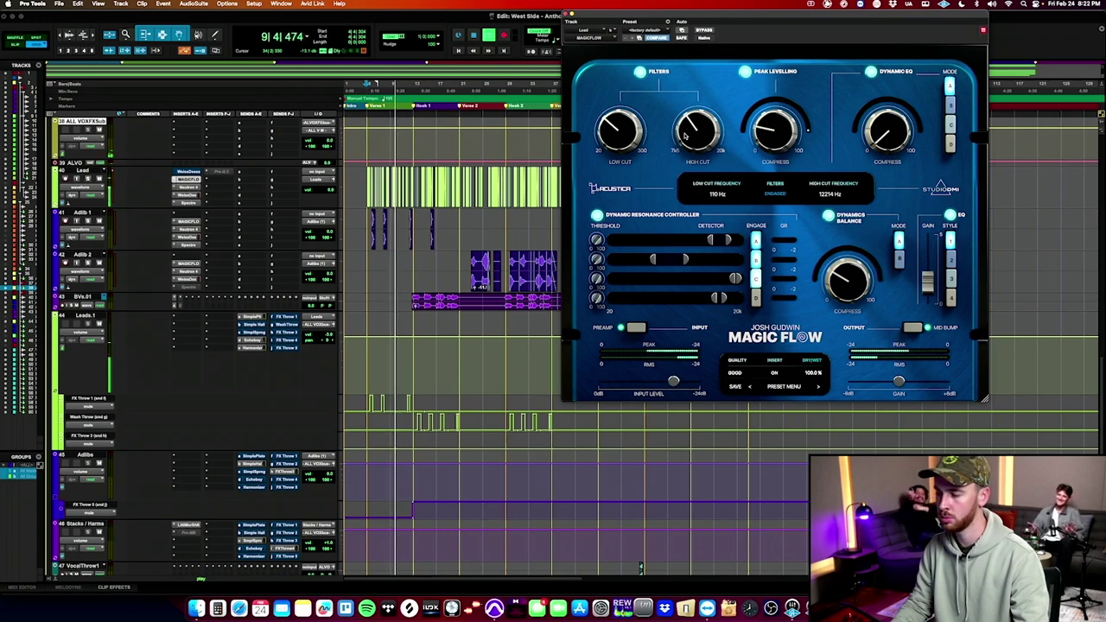
drag(686, 135, 686, 134)
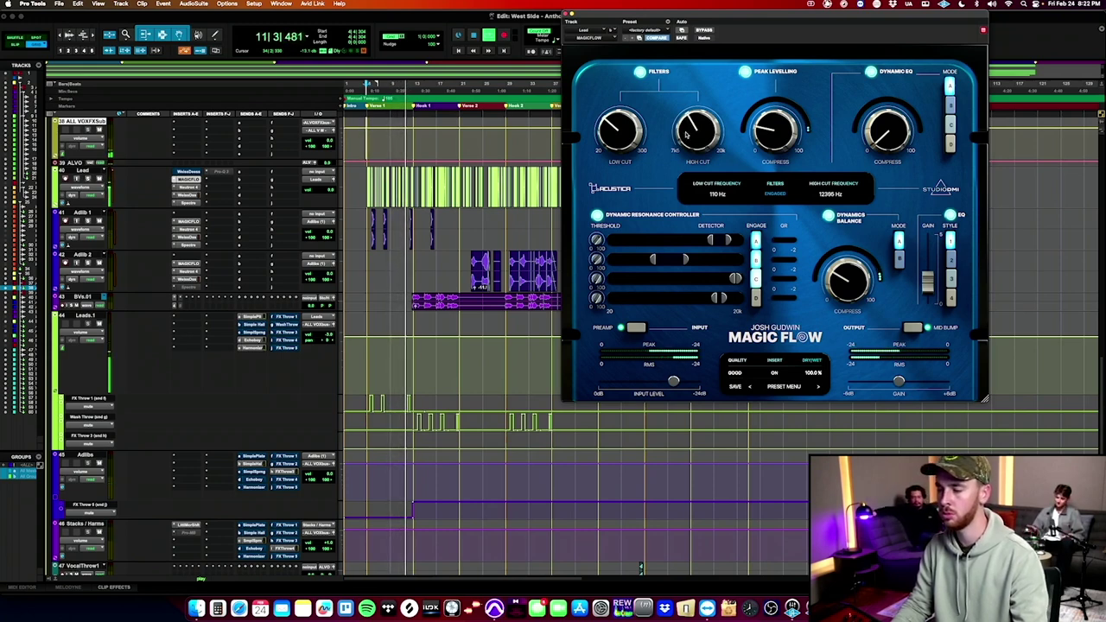
Raise dynamic resonance band A's threshold to about 77%, lower band B's upper detector limit to 965 Hz, and close Magic Flow.
mouse_move(713, 247)
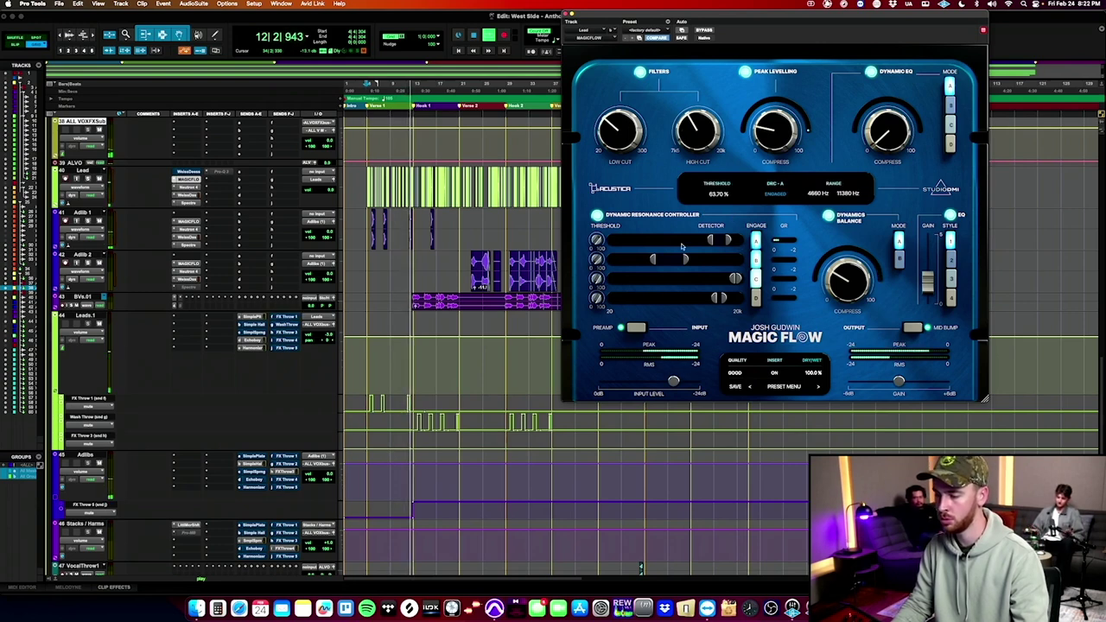
drag(595, 245, 595, 238)
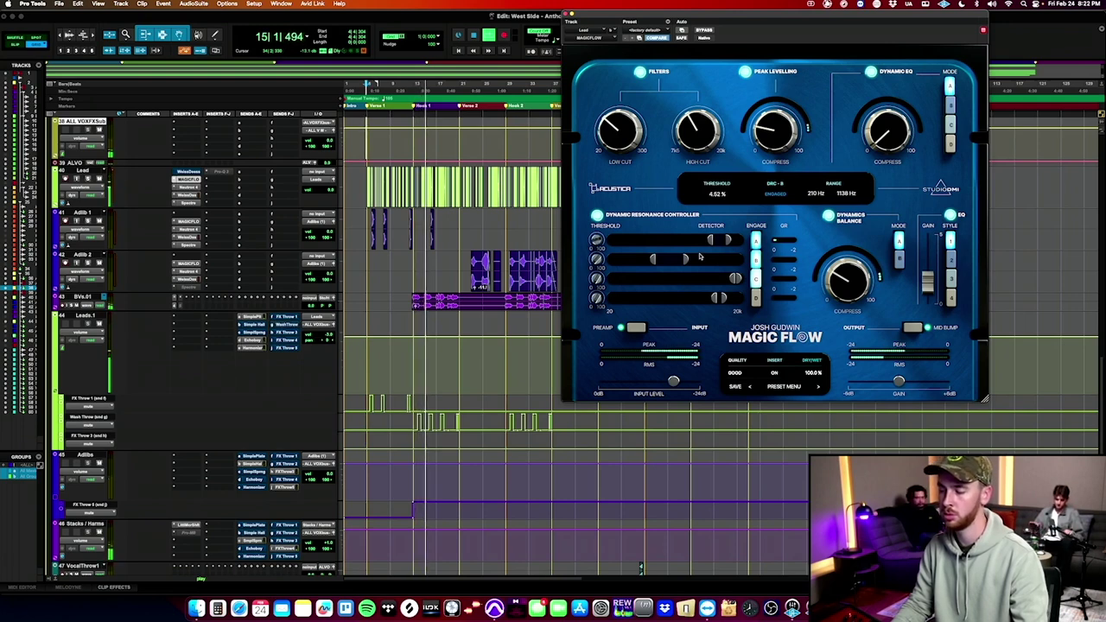
drag(686, 259, 682, 259)
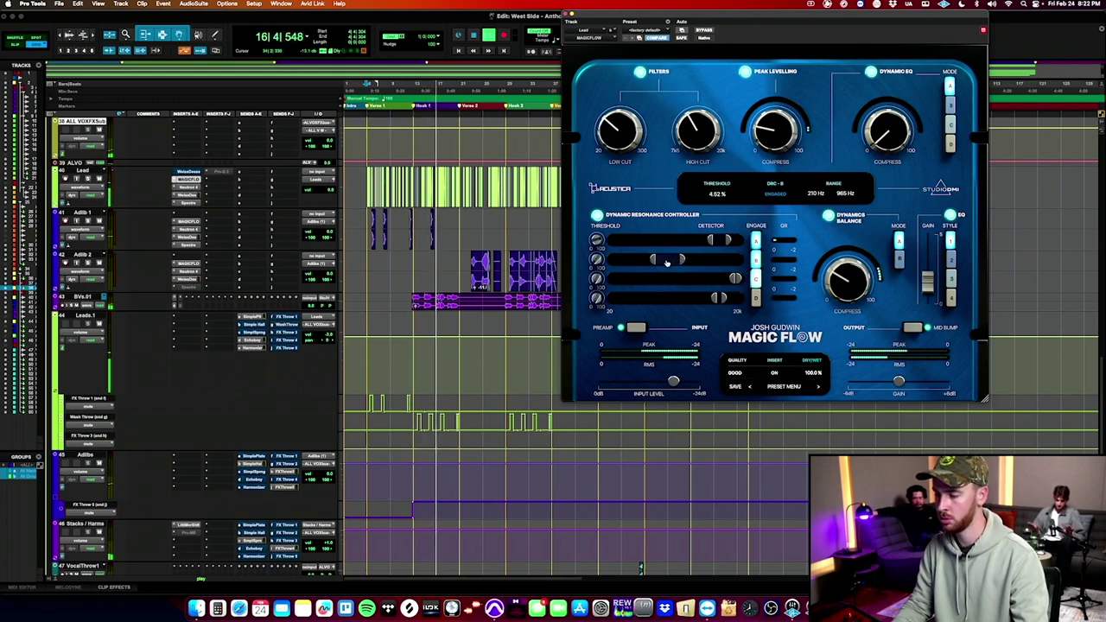
mouse_move(713, 244)
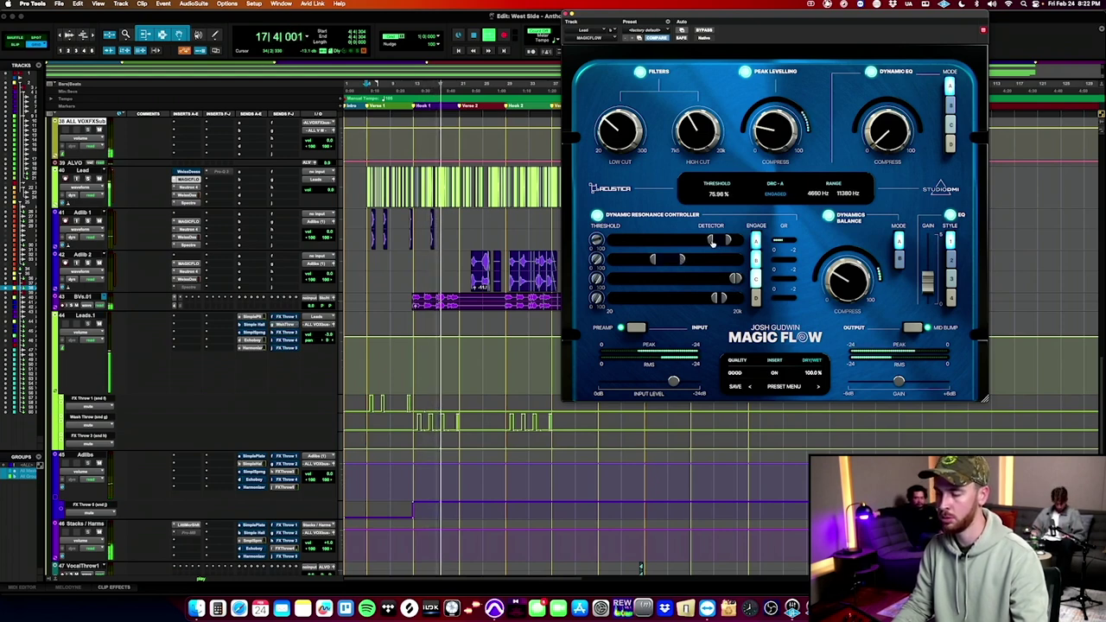
click(571, 13)
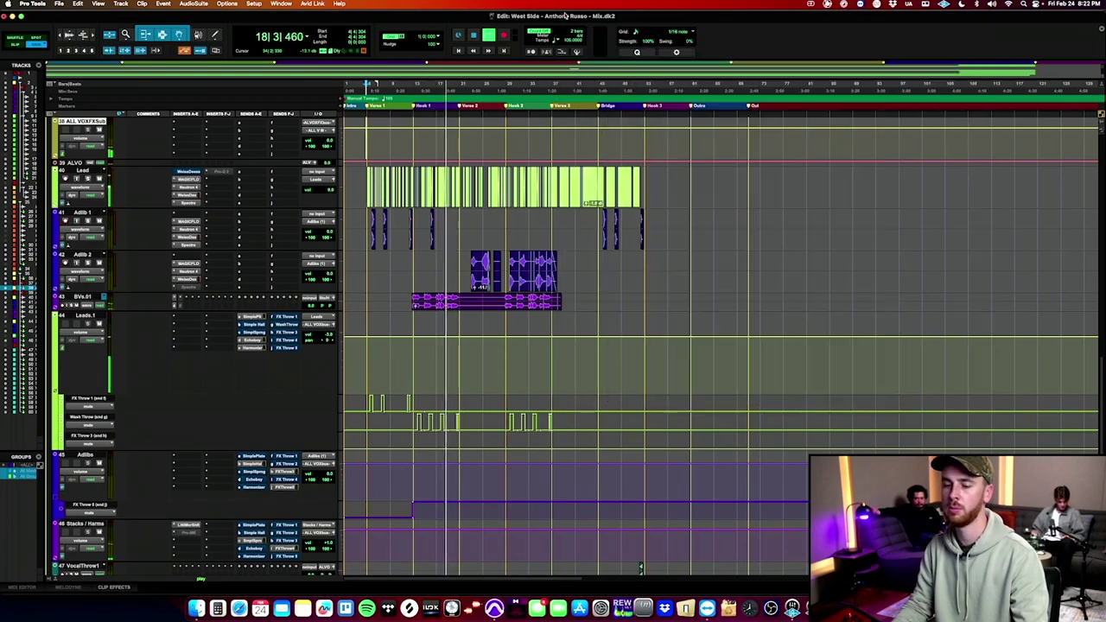
Insert Weiss Deess between Pro-MB and Ozone Vintage EQ on the ALL VOX MASTER track, and switch off its high band.
scroll(561, 212, up, 15)
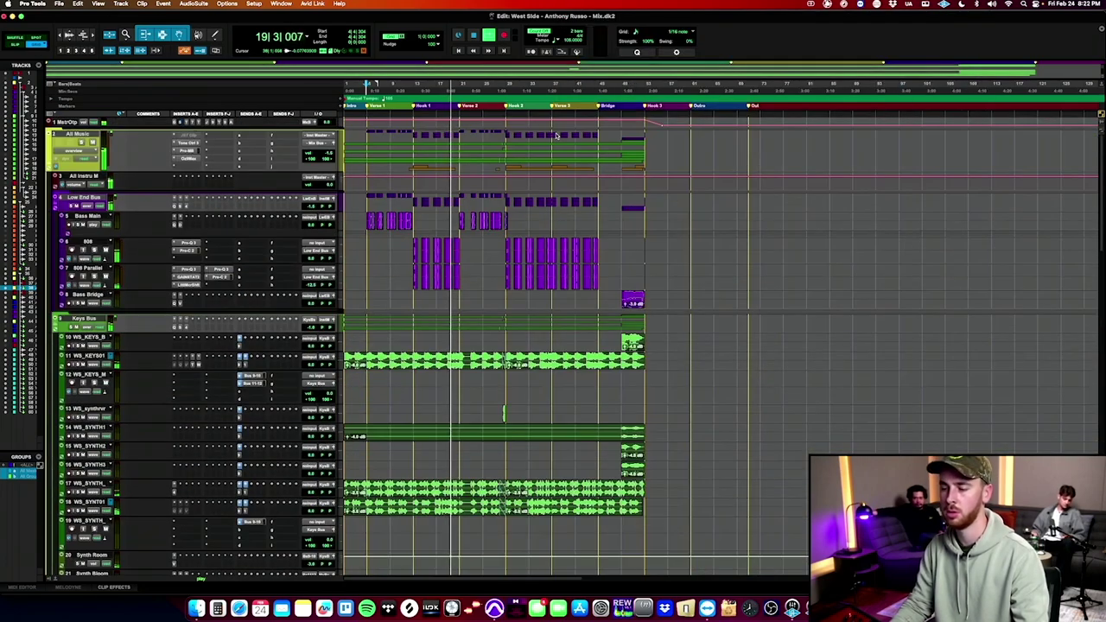
scroll(117, 301, down, 8)
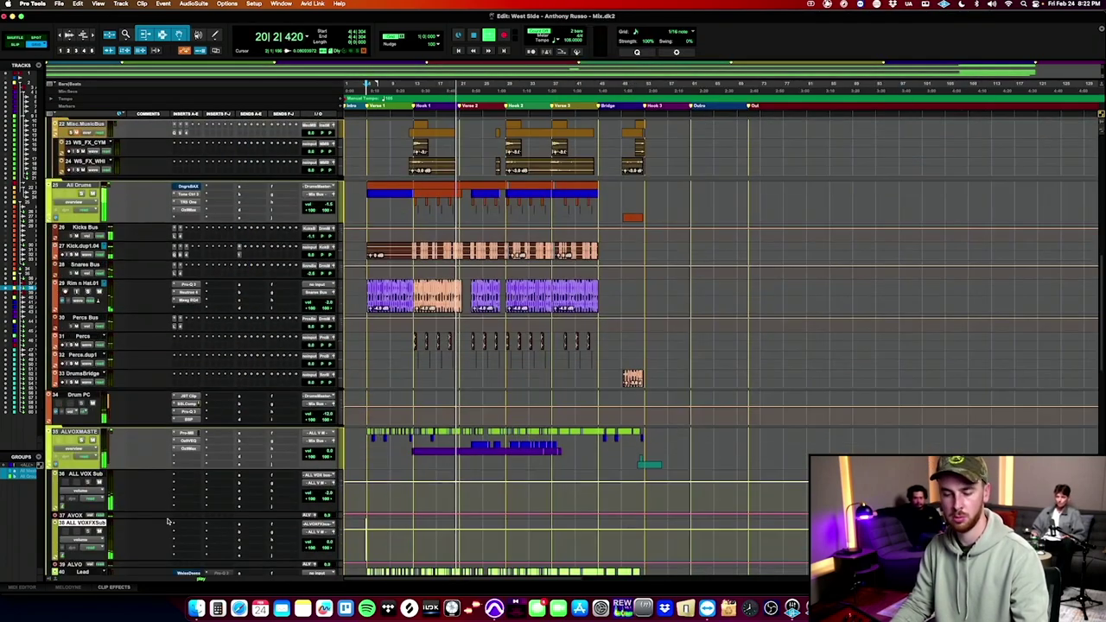
click(189, 450)
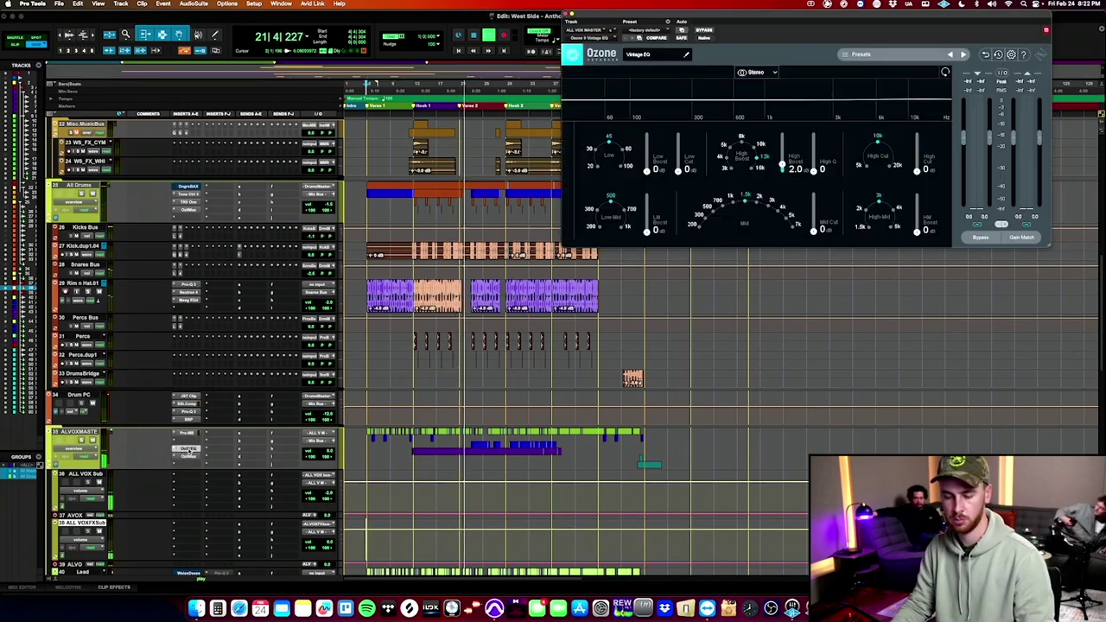
click(185, 446)
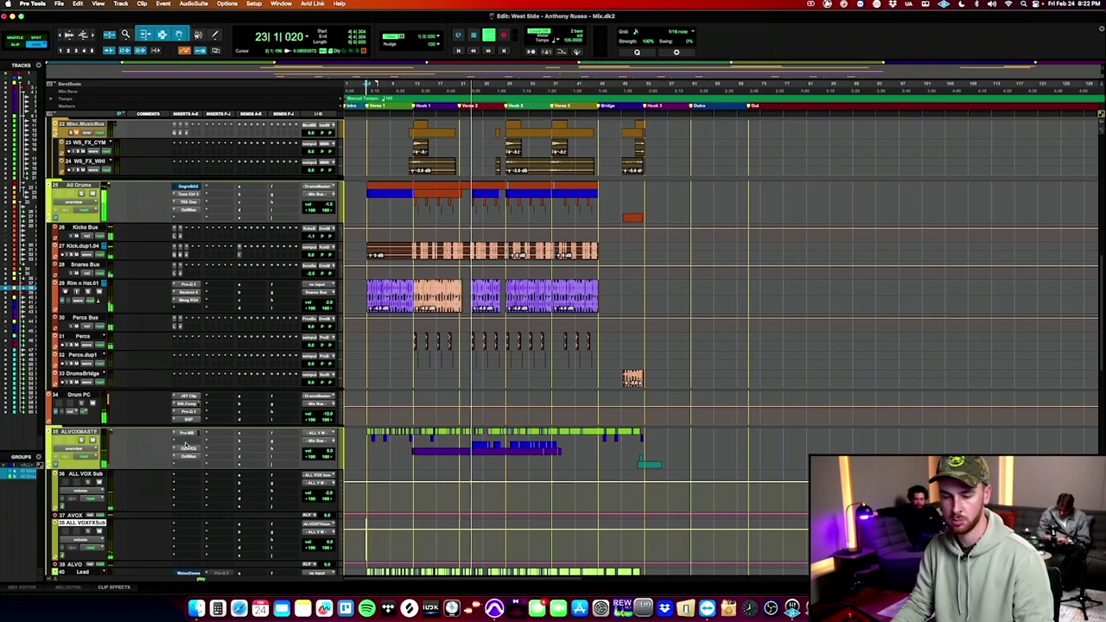
click(186, 464)
mouse_move(214, 441)
mouse_move(295, 490)
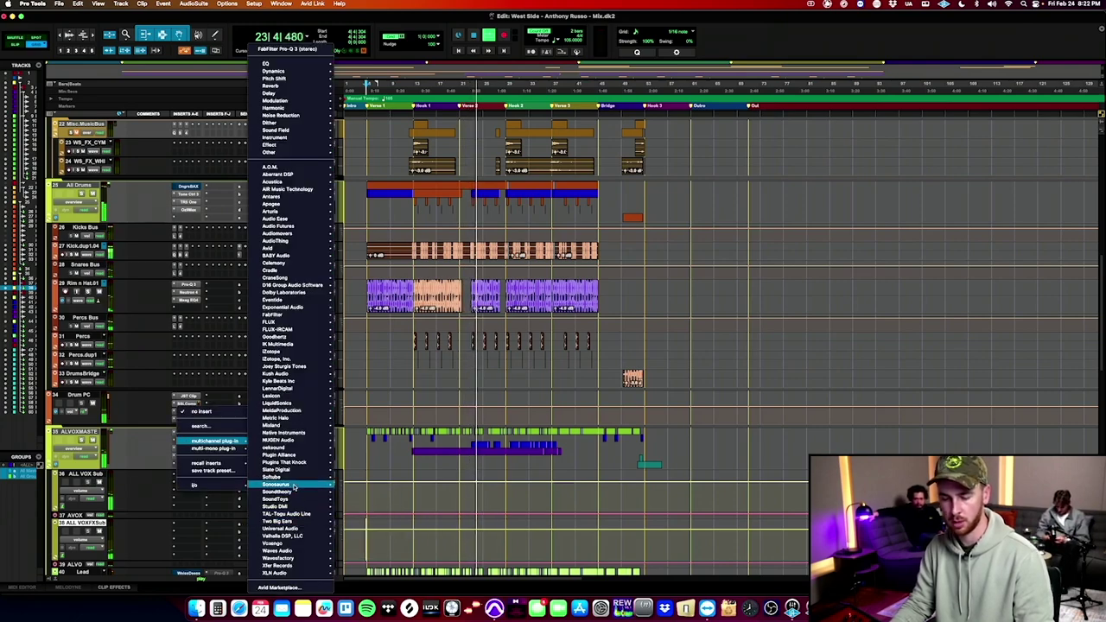
click(367, 479)
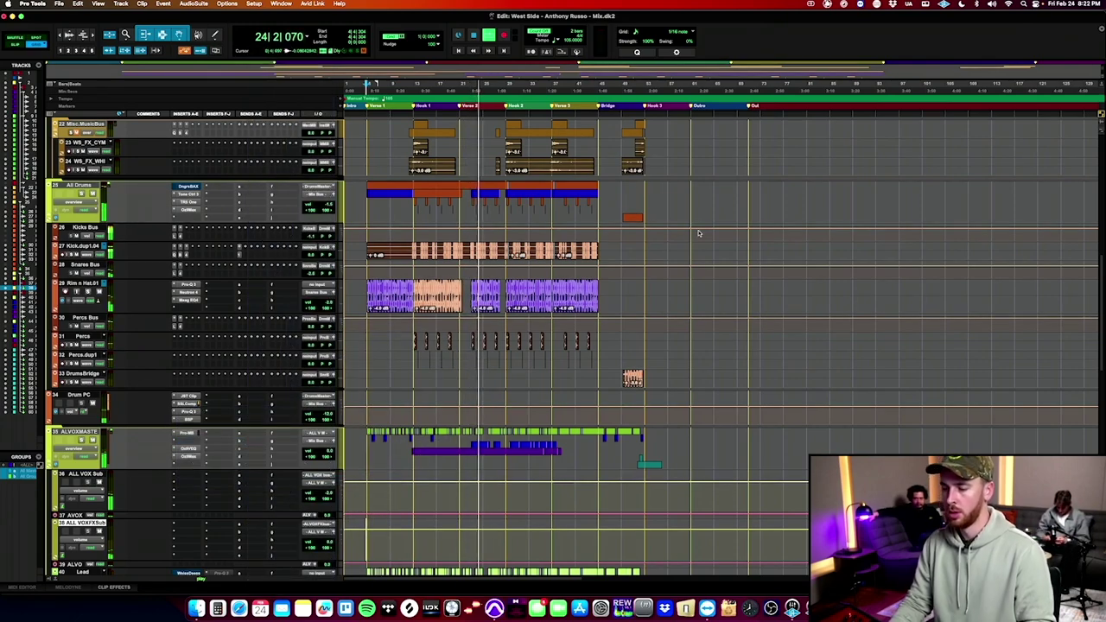
click(810, 261)
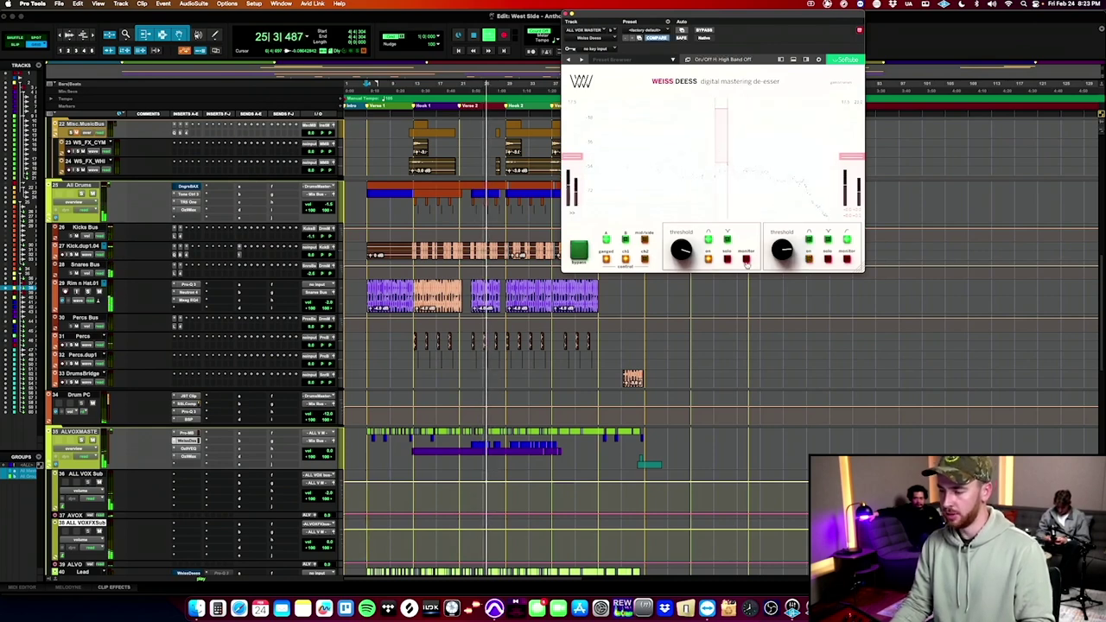
Widen and reposition the de-esser's low band, and set its threshold to -33.0 dB.
drag(728, 200, 751, 199)
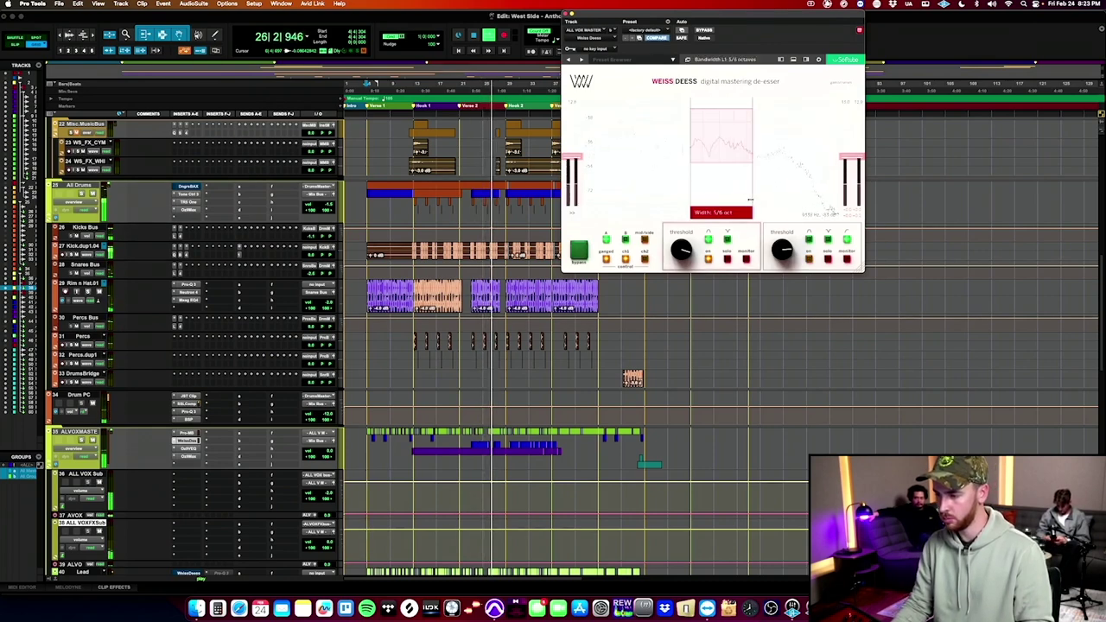
mouse_move(726, 112)
drag(726, 113, 729, 146)
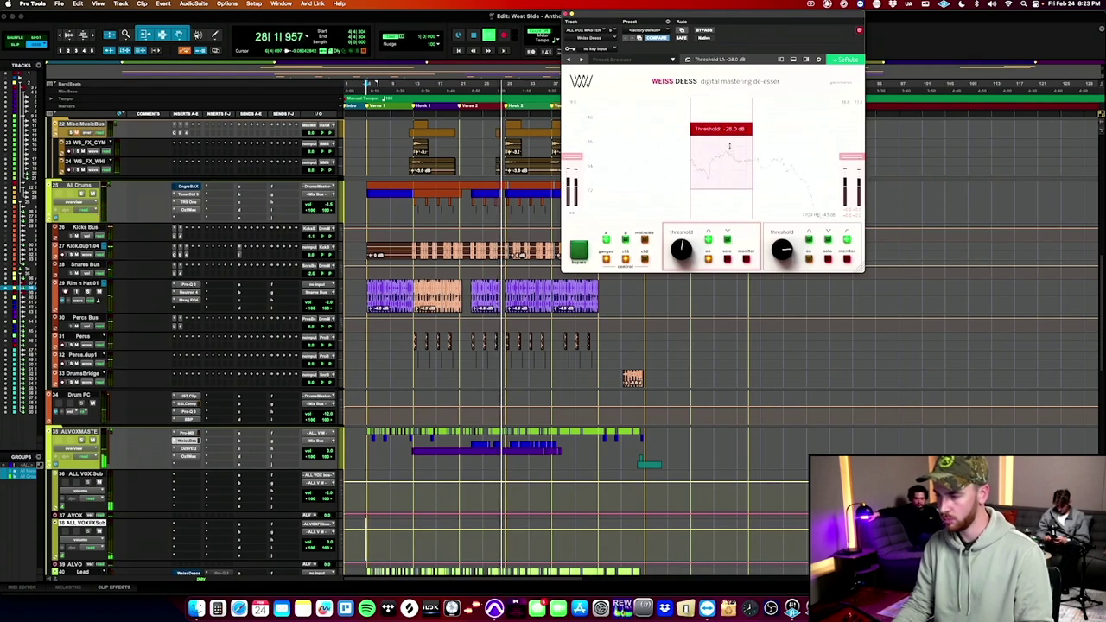
drag(730, 189, 706, 122)
drag(710, 170, 711, 140)
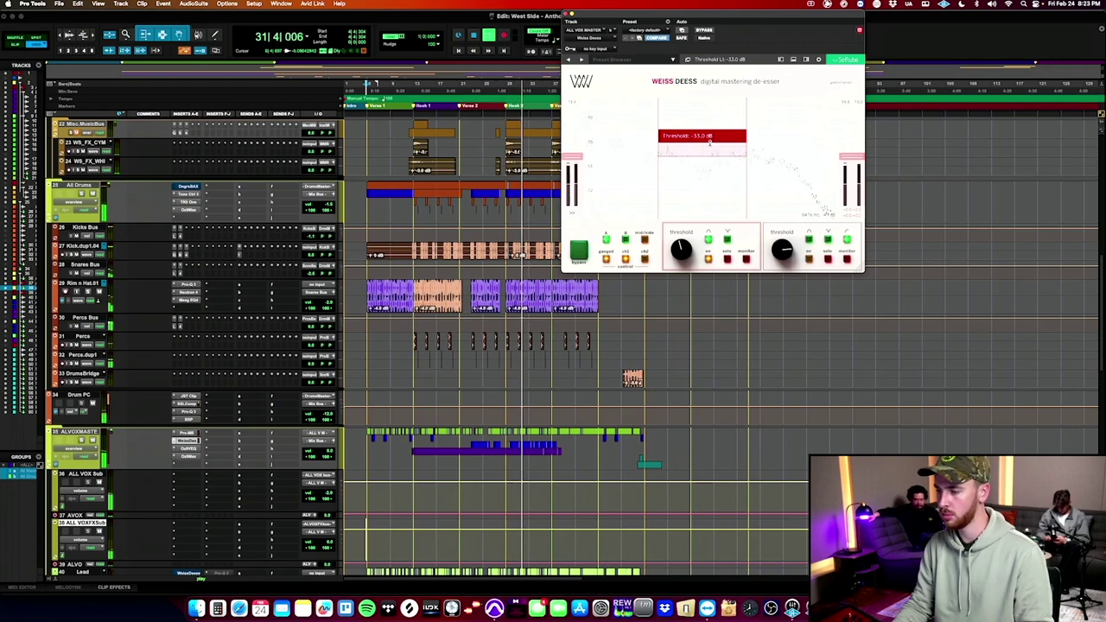
Adjust the range of the soloed low band, unsolo it, widen it to 1 1/2 octaves, and close the de-esser.
click(727, 260)
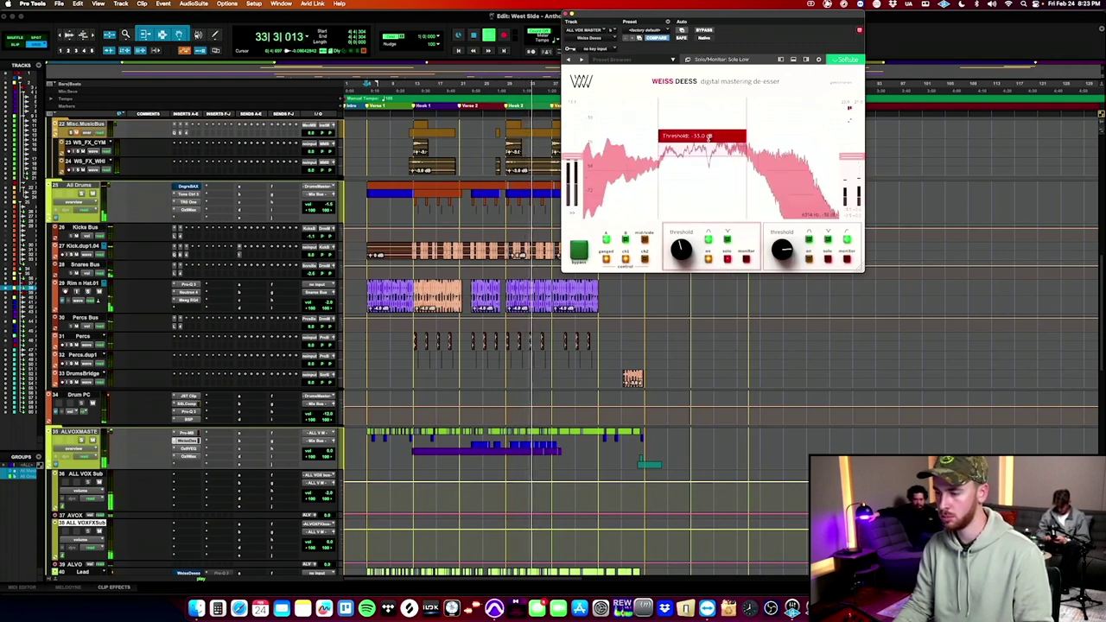
drag(710, 164, 710, 167)
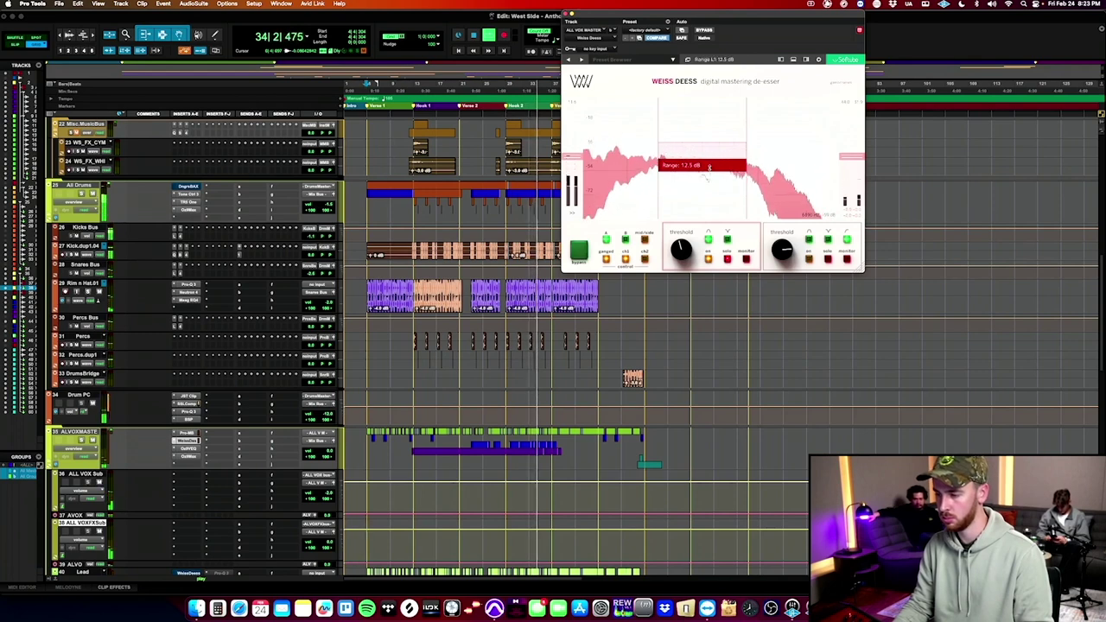
click(728, 260)
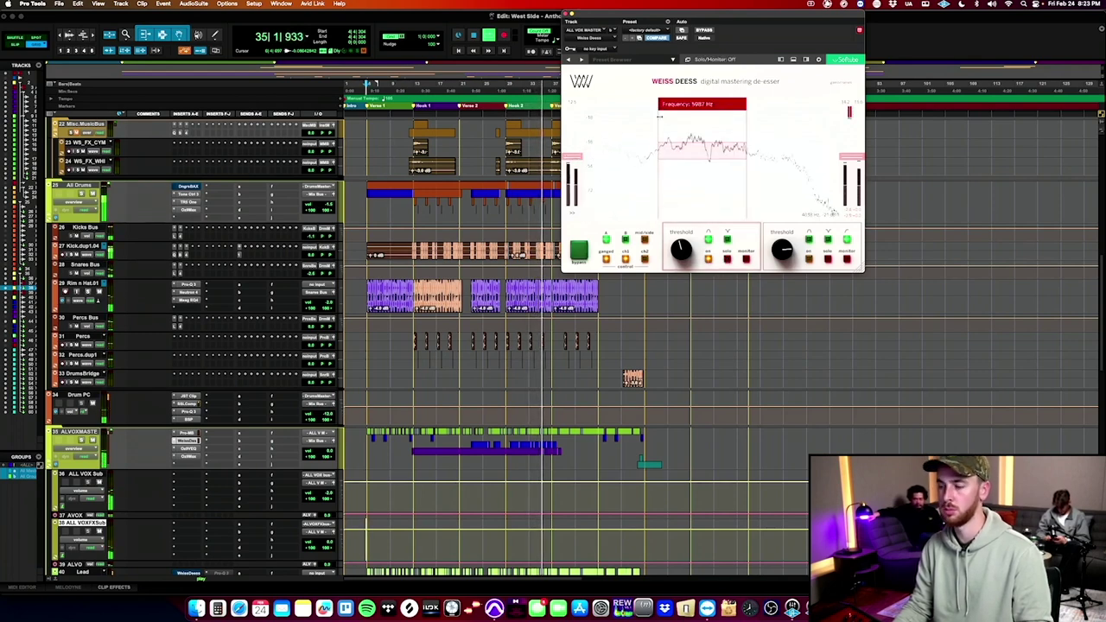
drag(728, 144, 718, 183)
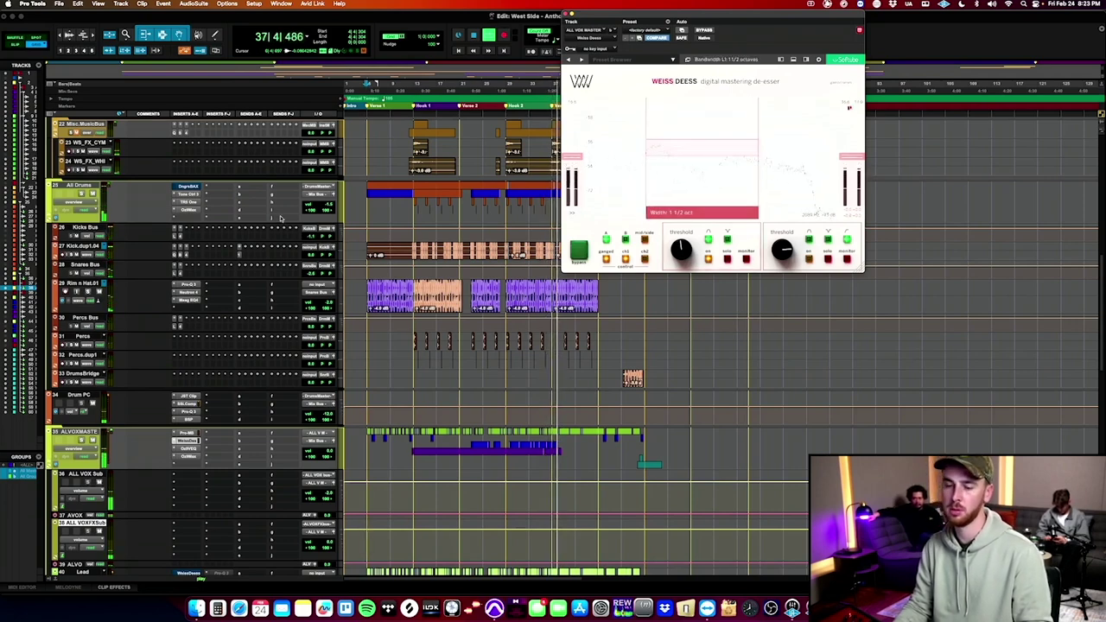
click(185, 442)
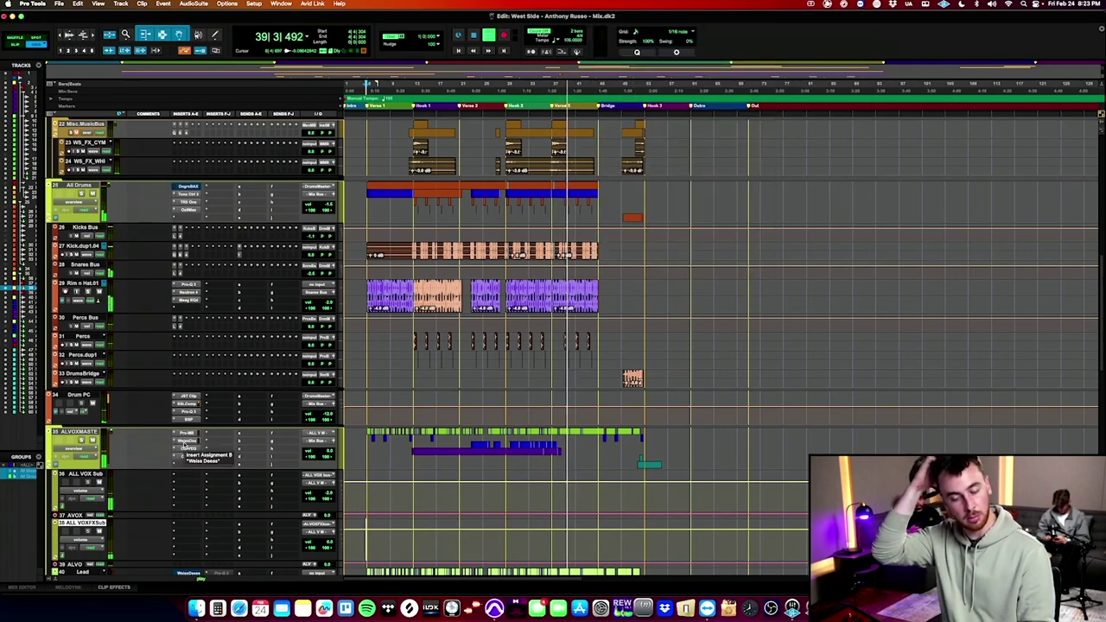
Set the Leads.1 track volume to -2.5 dB, and check the master's loudness in ADPTR MetricAB.
scroll(184, 444, down, 5)
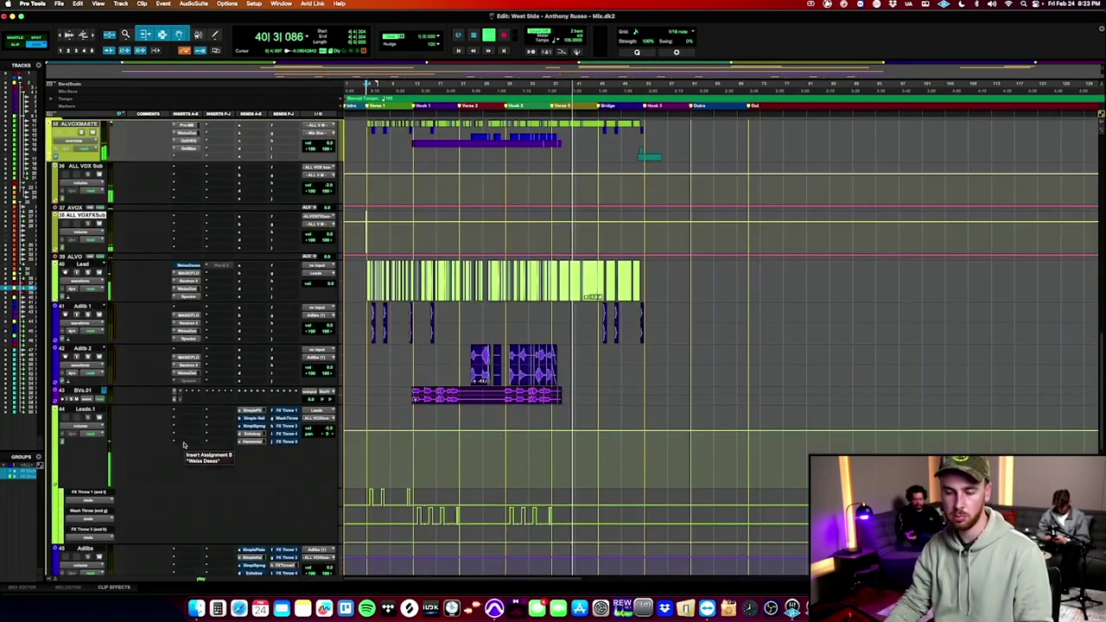
drag(329, 431, 330, 426)
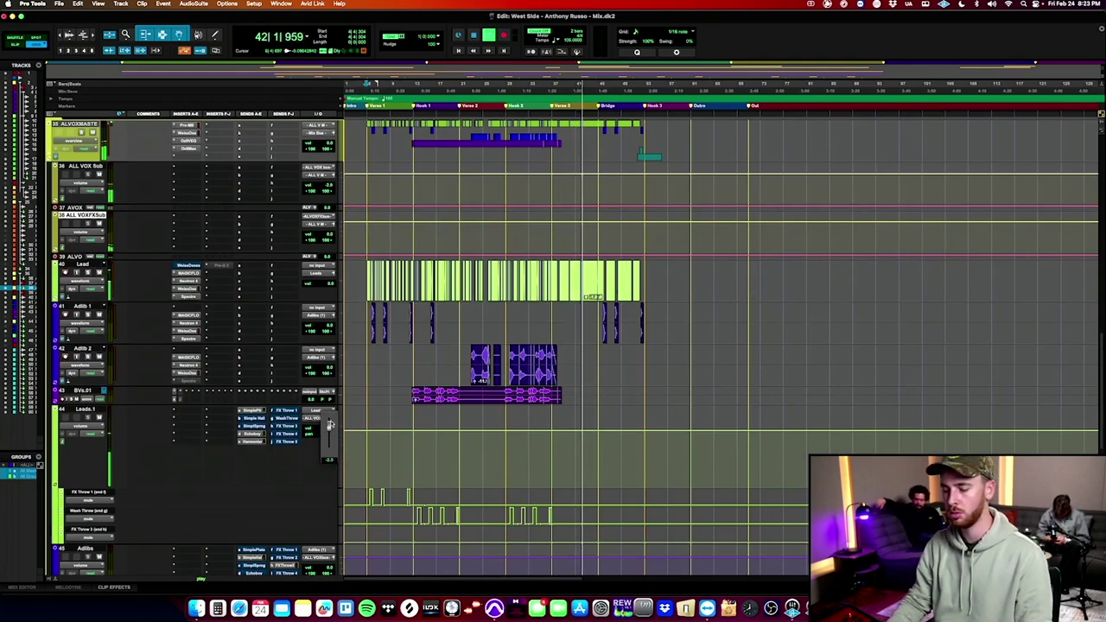
scroll(507, 348, up, 15)
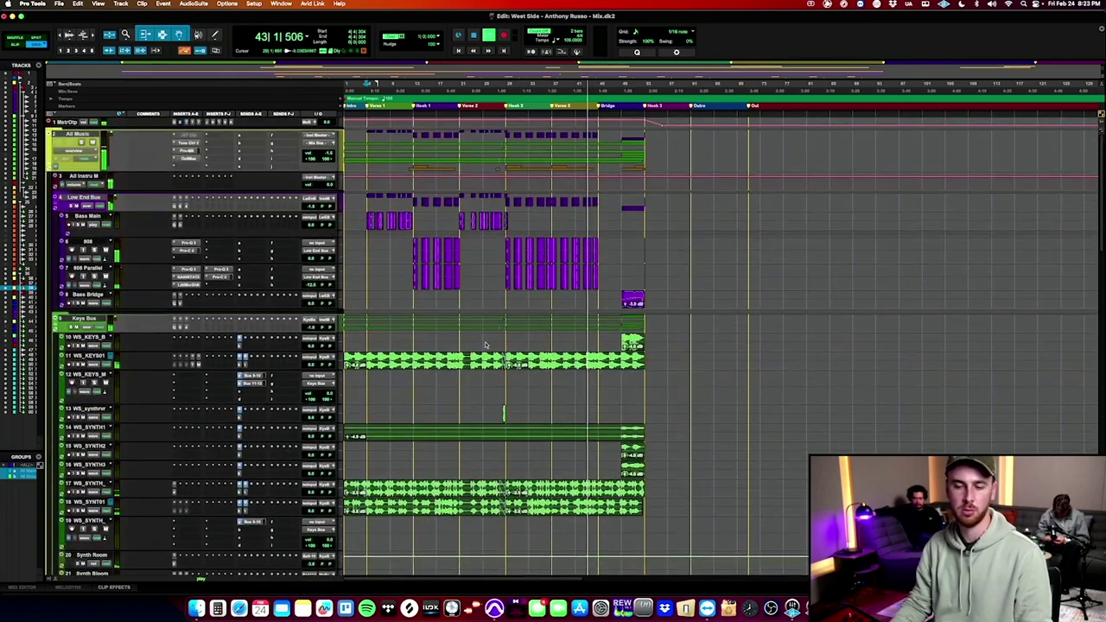
click(232, 123)
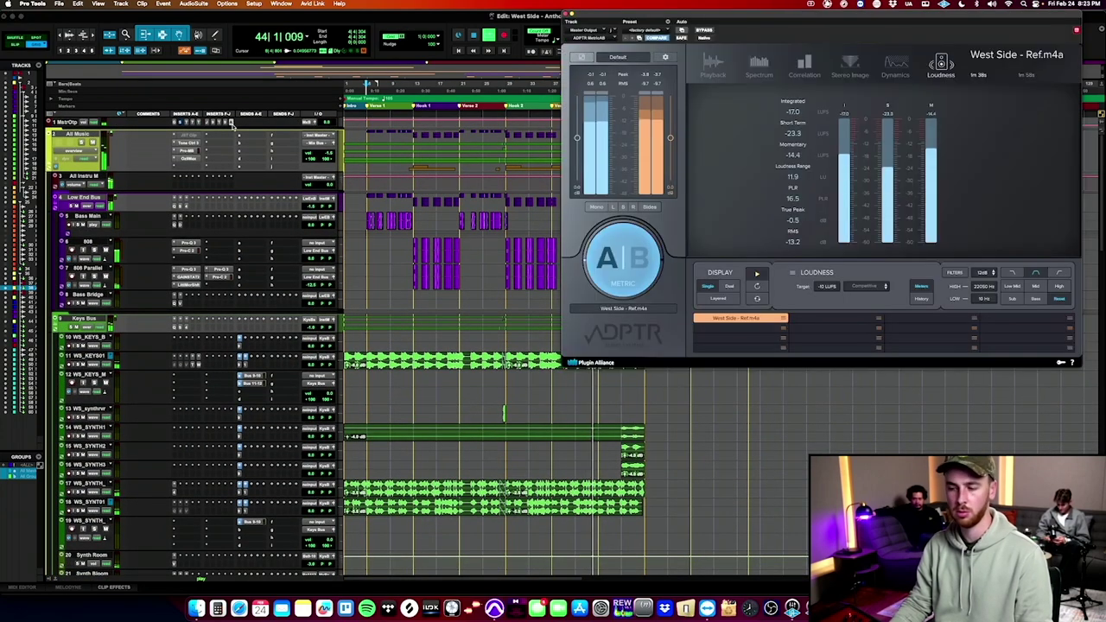
click(572, 14)
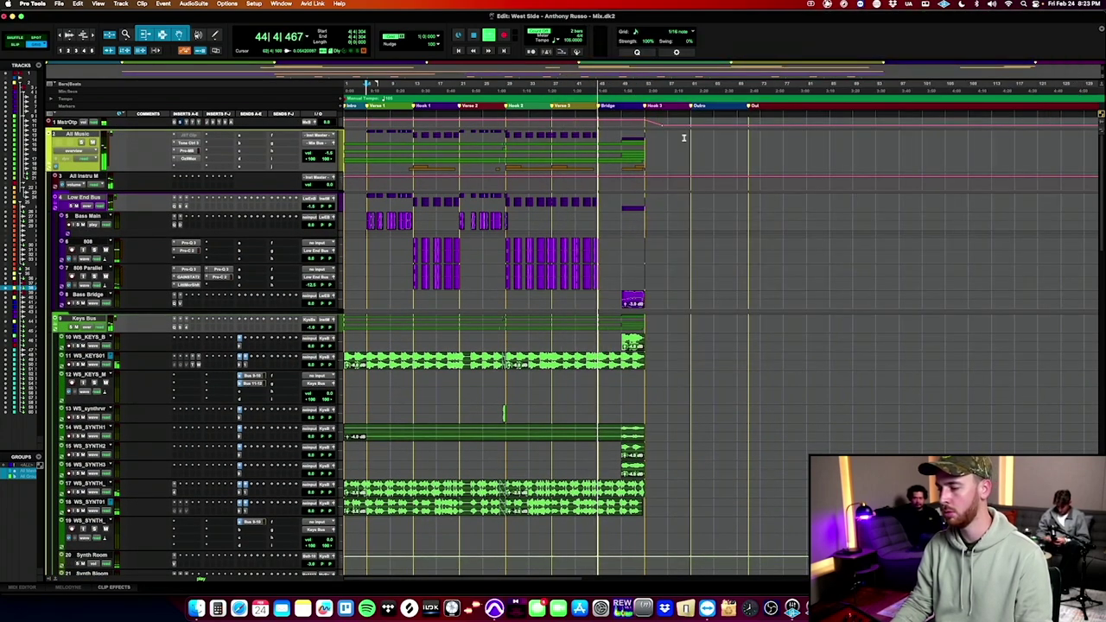
Select the full song range on the Master Output track, stop playback, and open the Bounce Mix dialog.
triple_click(630, 124)
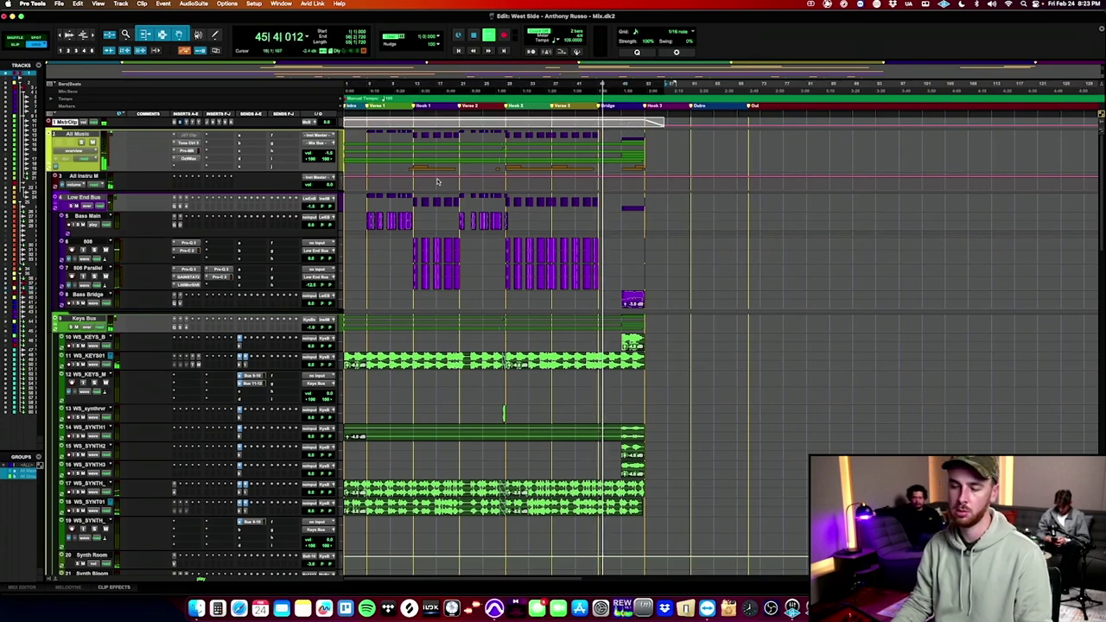
scroll(510, 311, down, 3)
scroll(534, 421, up, 3)
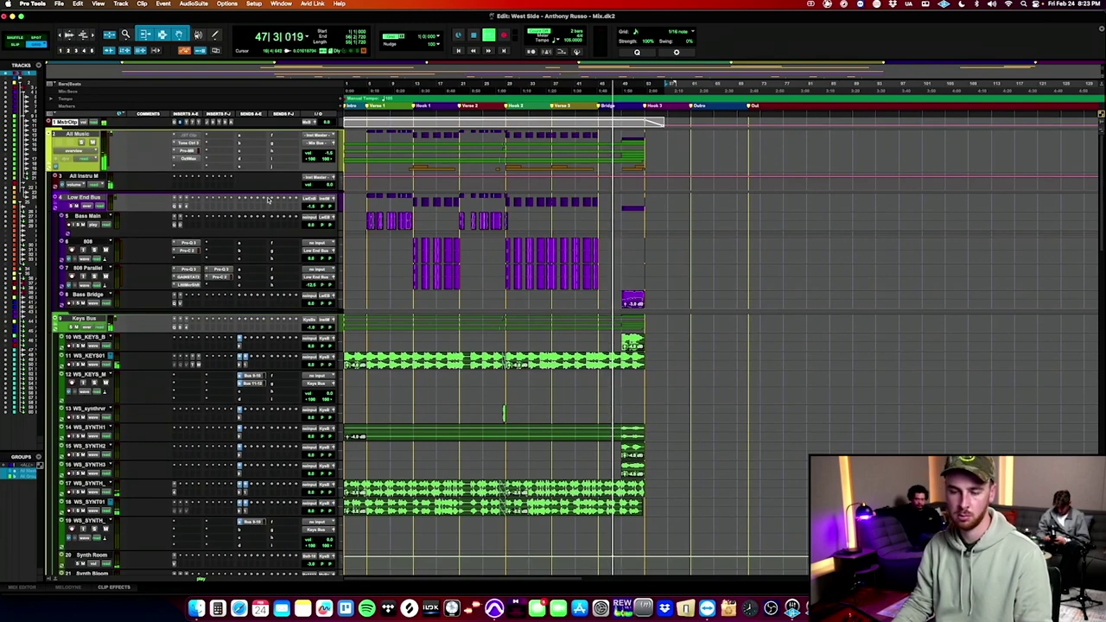
key(space)
key(super+alt+b)
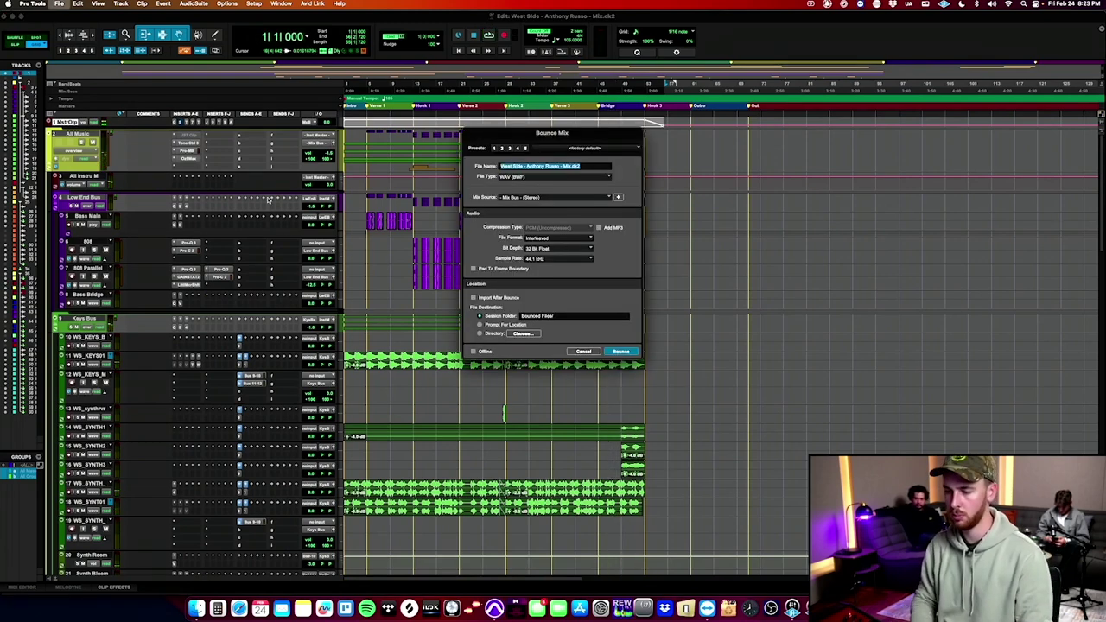